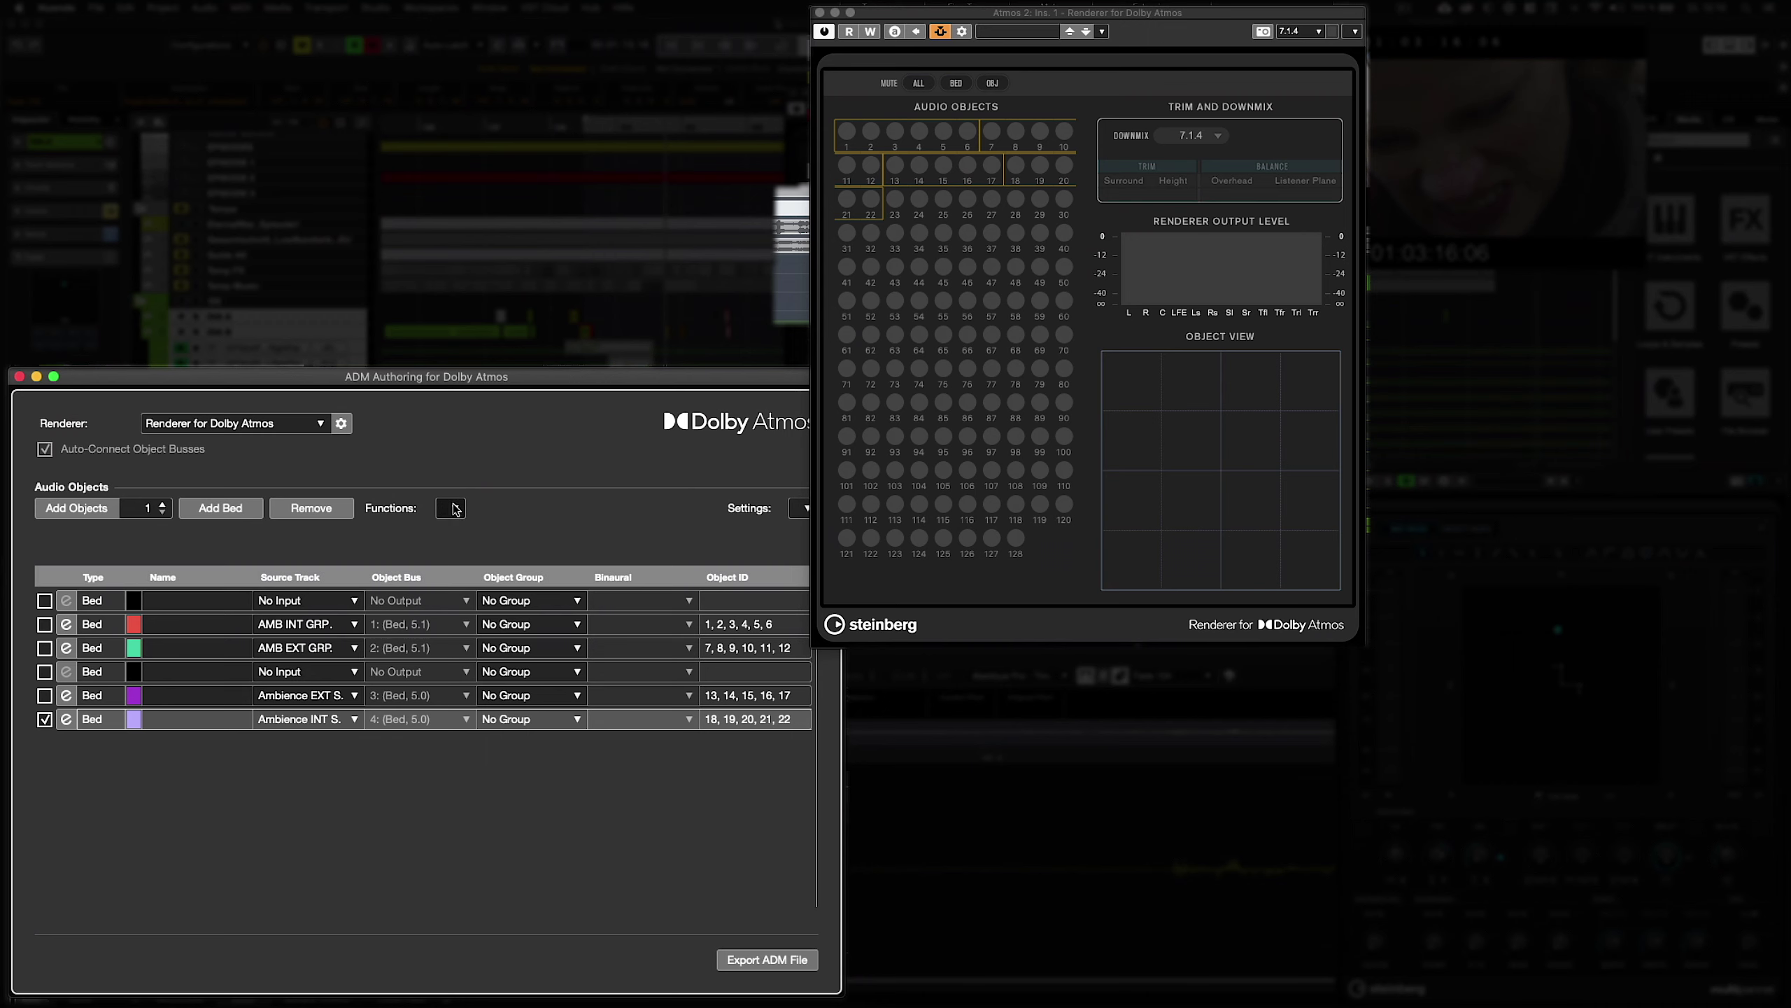
Create Dolby Atmos audio objects from the selected tracks and start the ADM file export
{"action": "left_click", "coordinate": [454, 510]}
{"action": "left_click", "coordinate": [479, 523]}
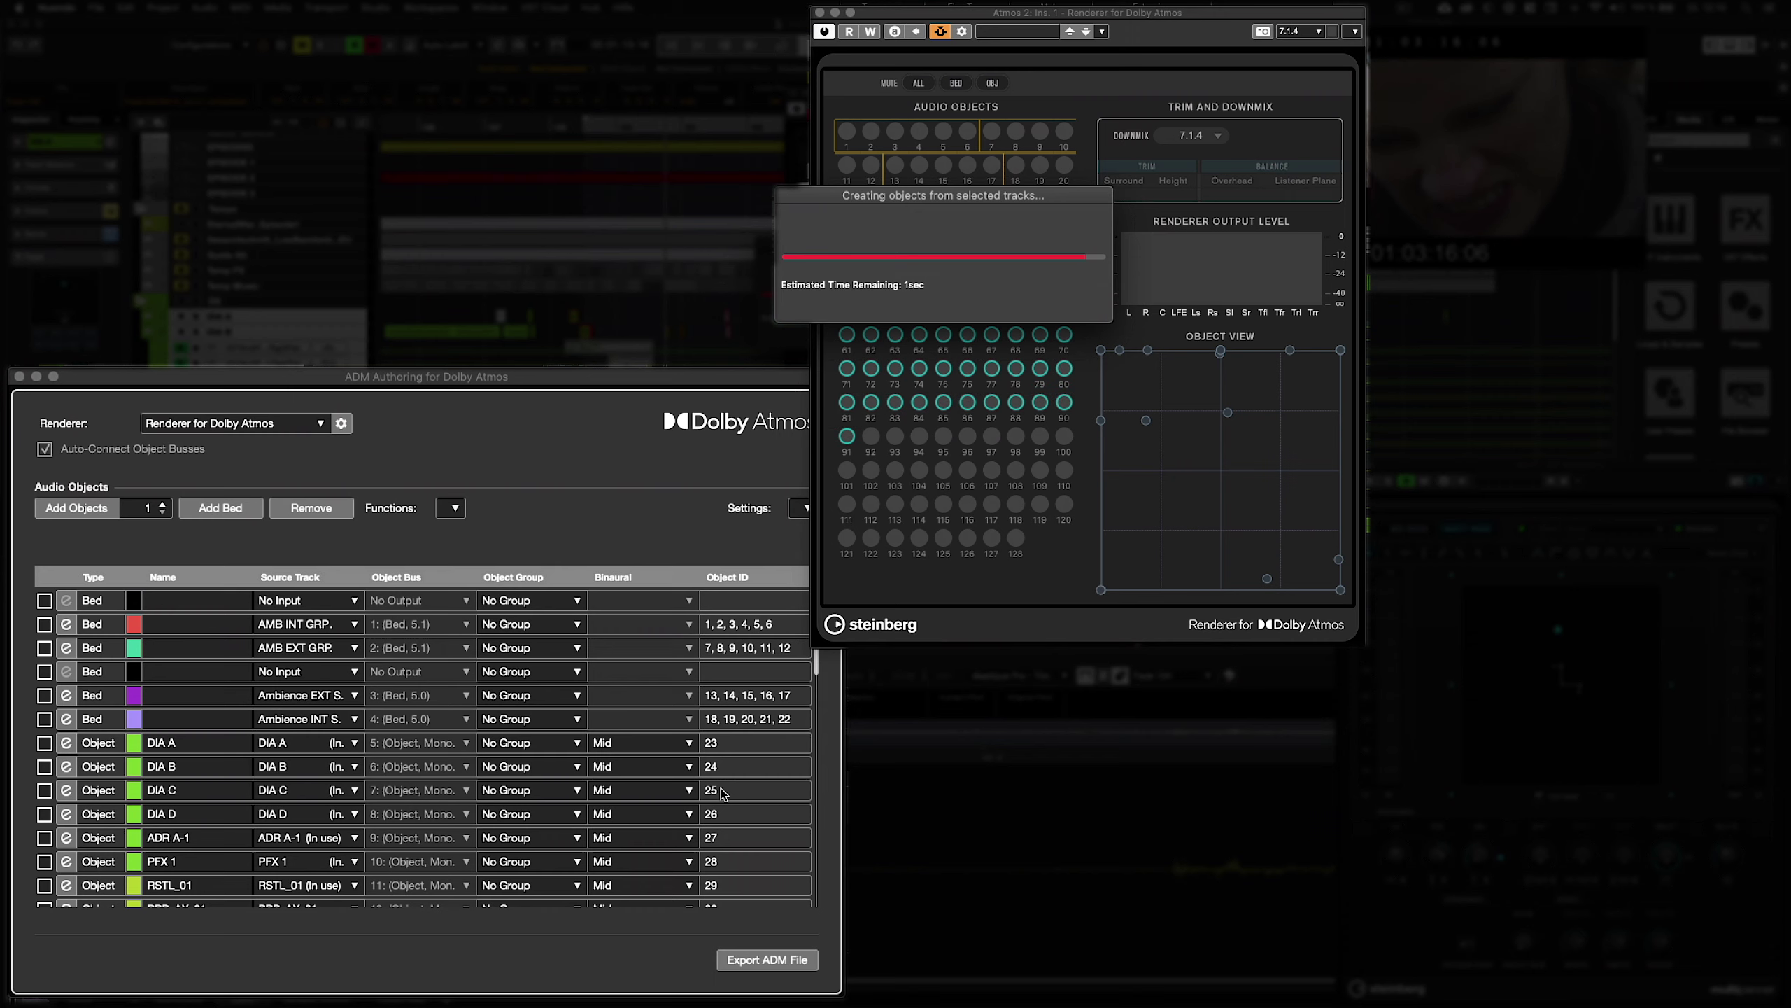
{"action": "scroll", "coordinate": [561, 808], "scroll_direction": "down", "scroll_amount": 10}
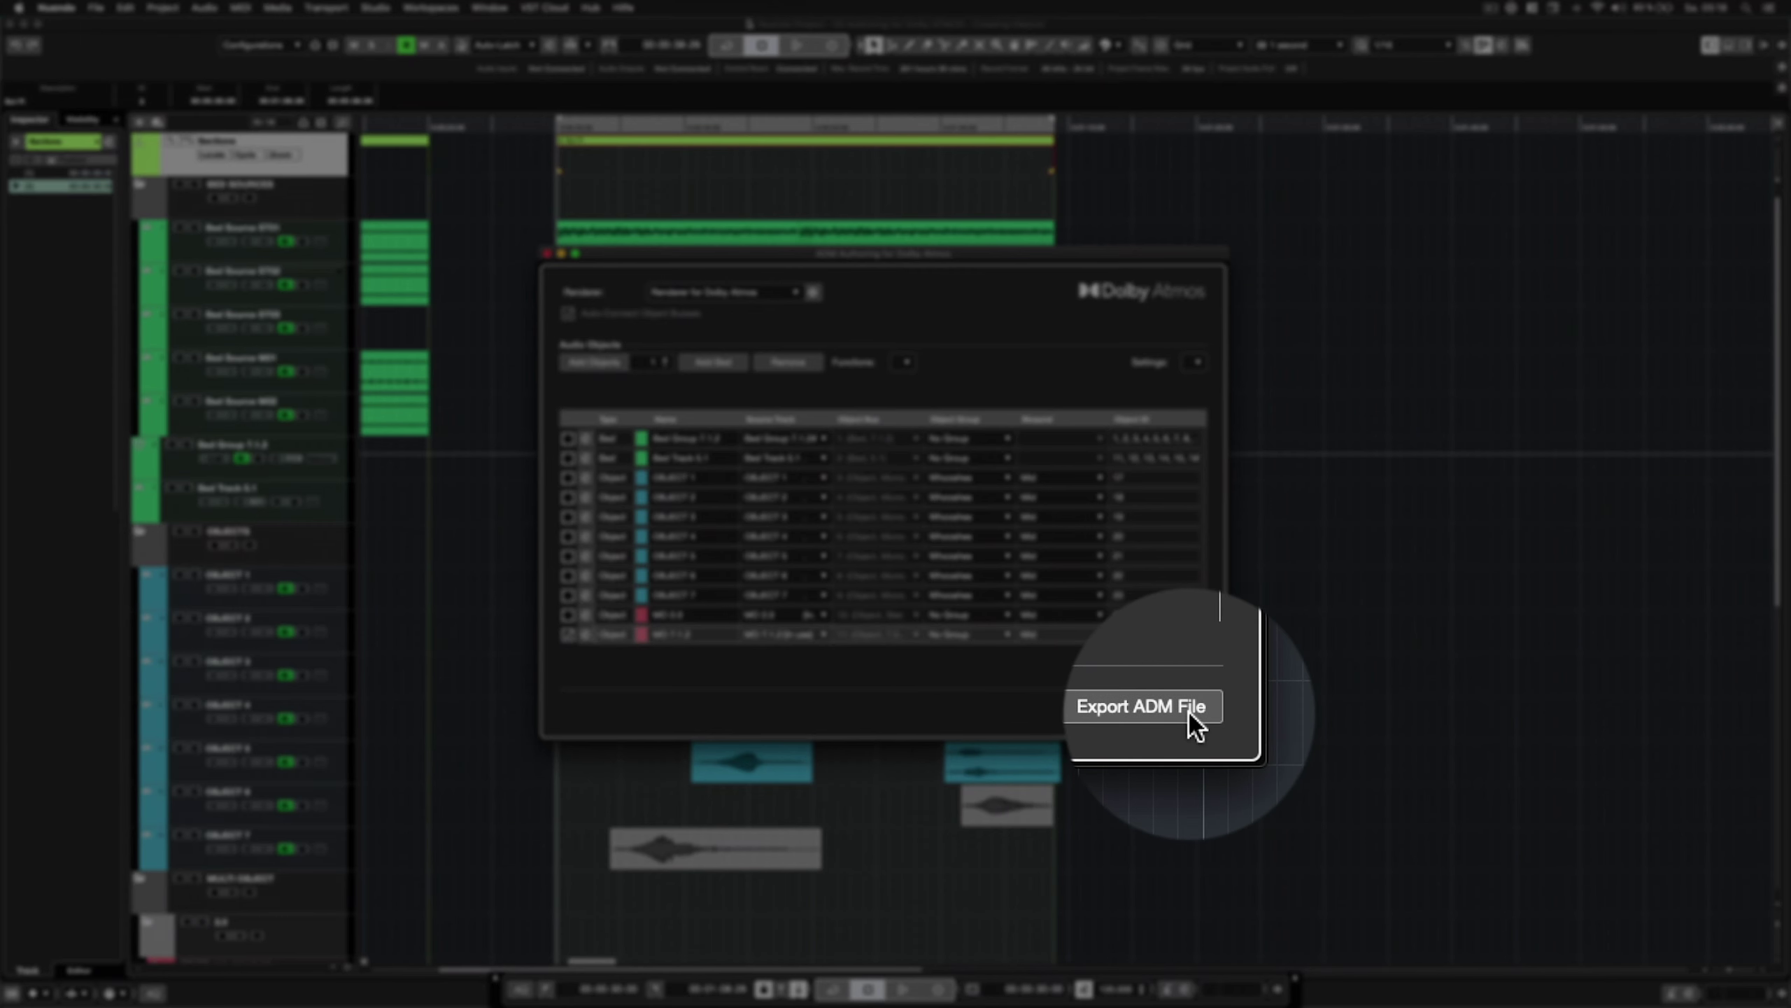
{"action": "left_click", "coordinate": [1164, 708]}
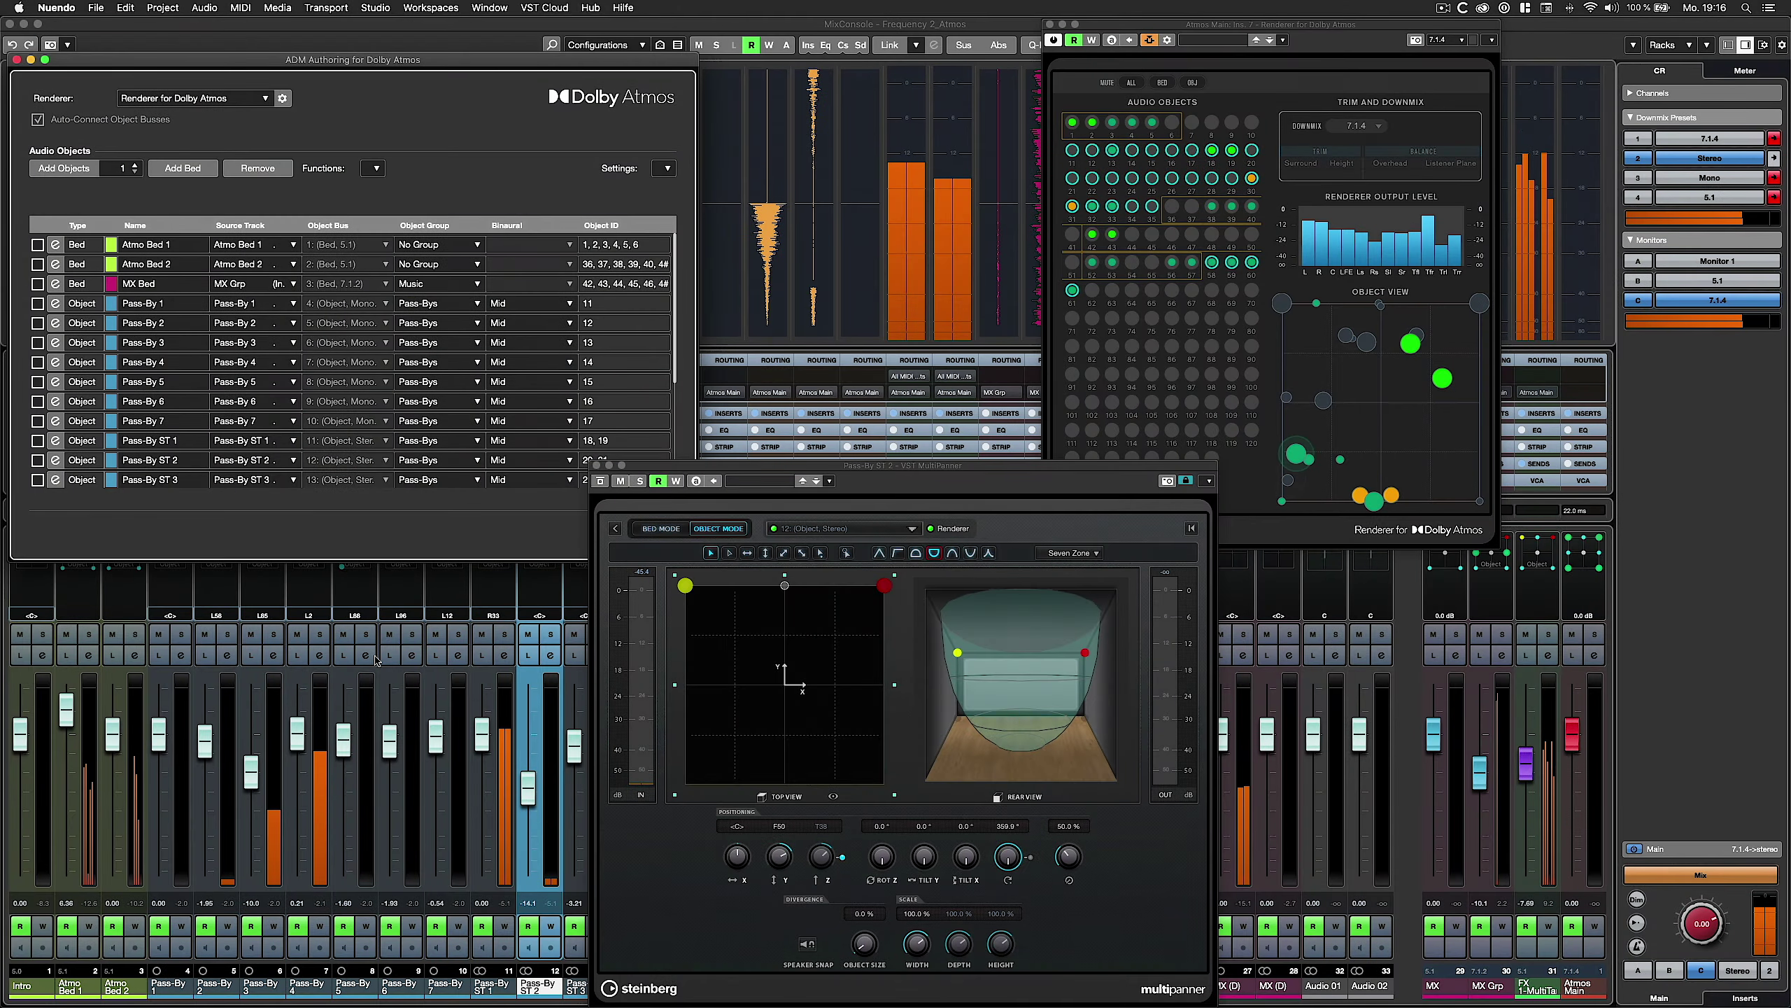
Review the beds and objects in the ADM authoring list with their source tracks, object groups and object IDs
{"action": "scroll", "coordinate": [372, 464], "scroll_direction": "down", "scroll_amount": 4}
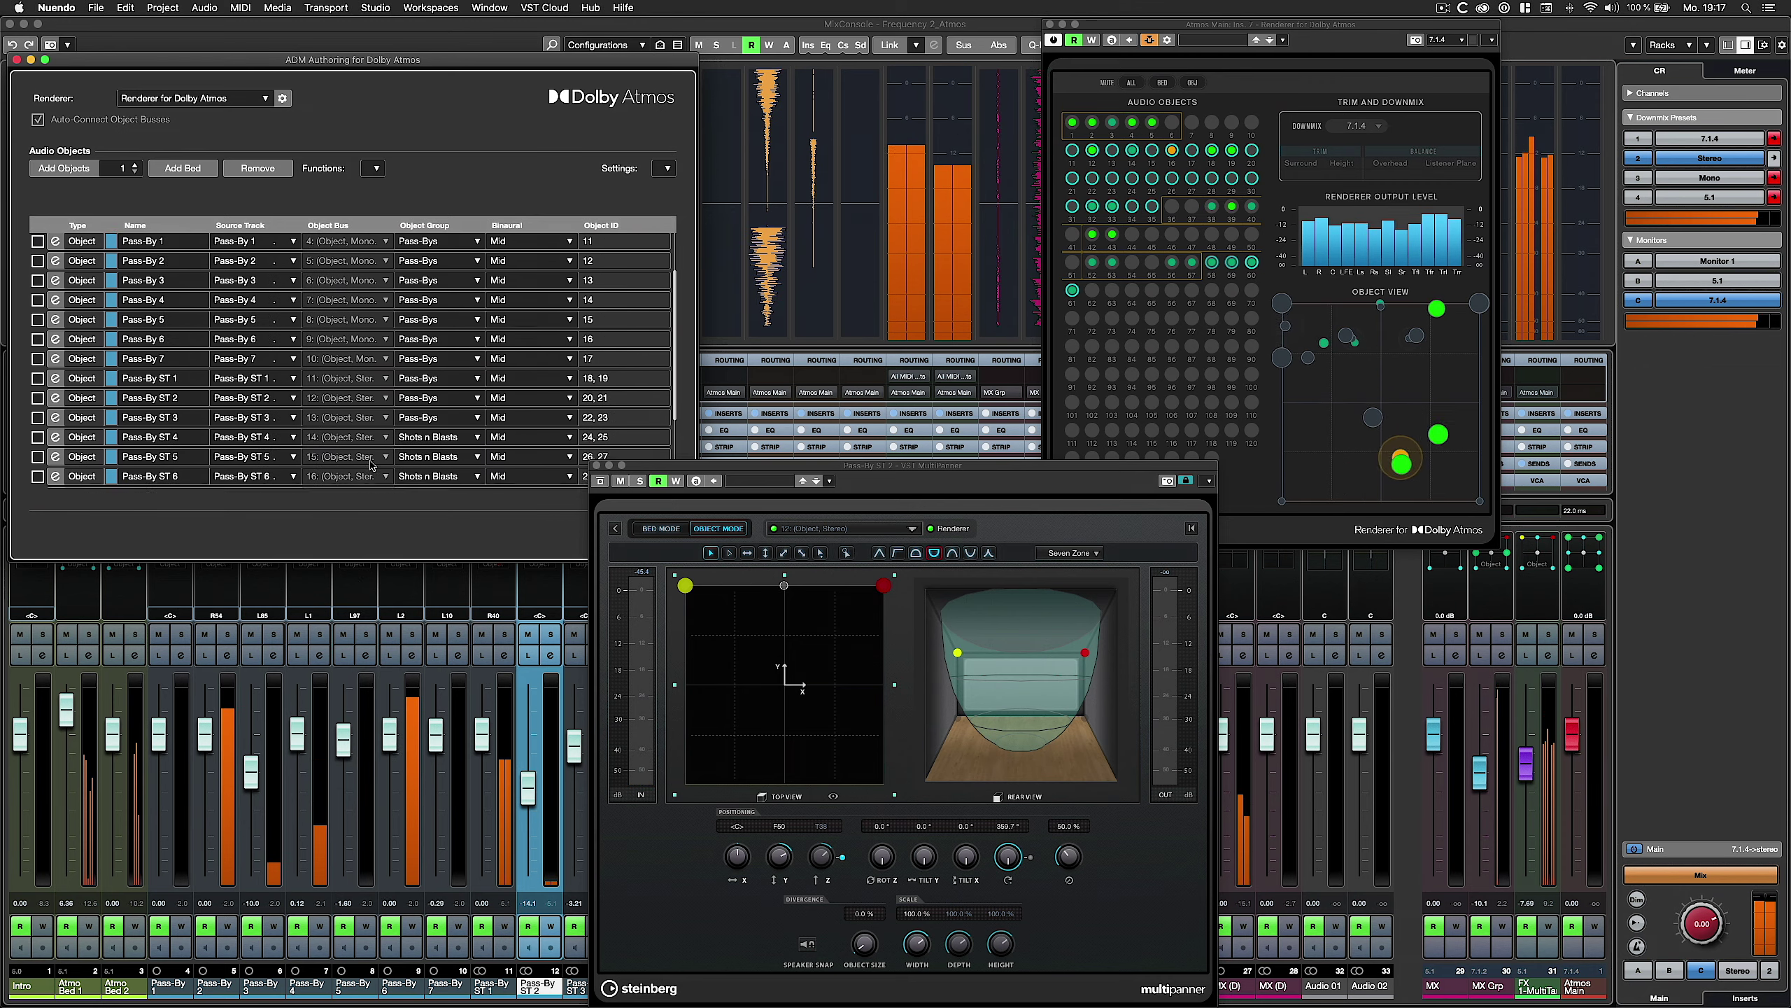
{"action": "scroll", "coordinate": [371, 464], "scroll_direction": "up", "scroll_amount": 4}
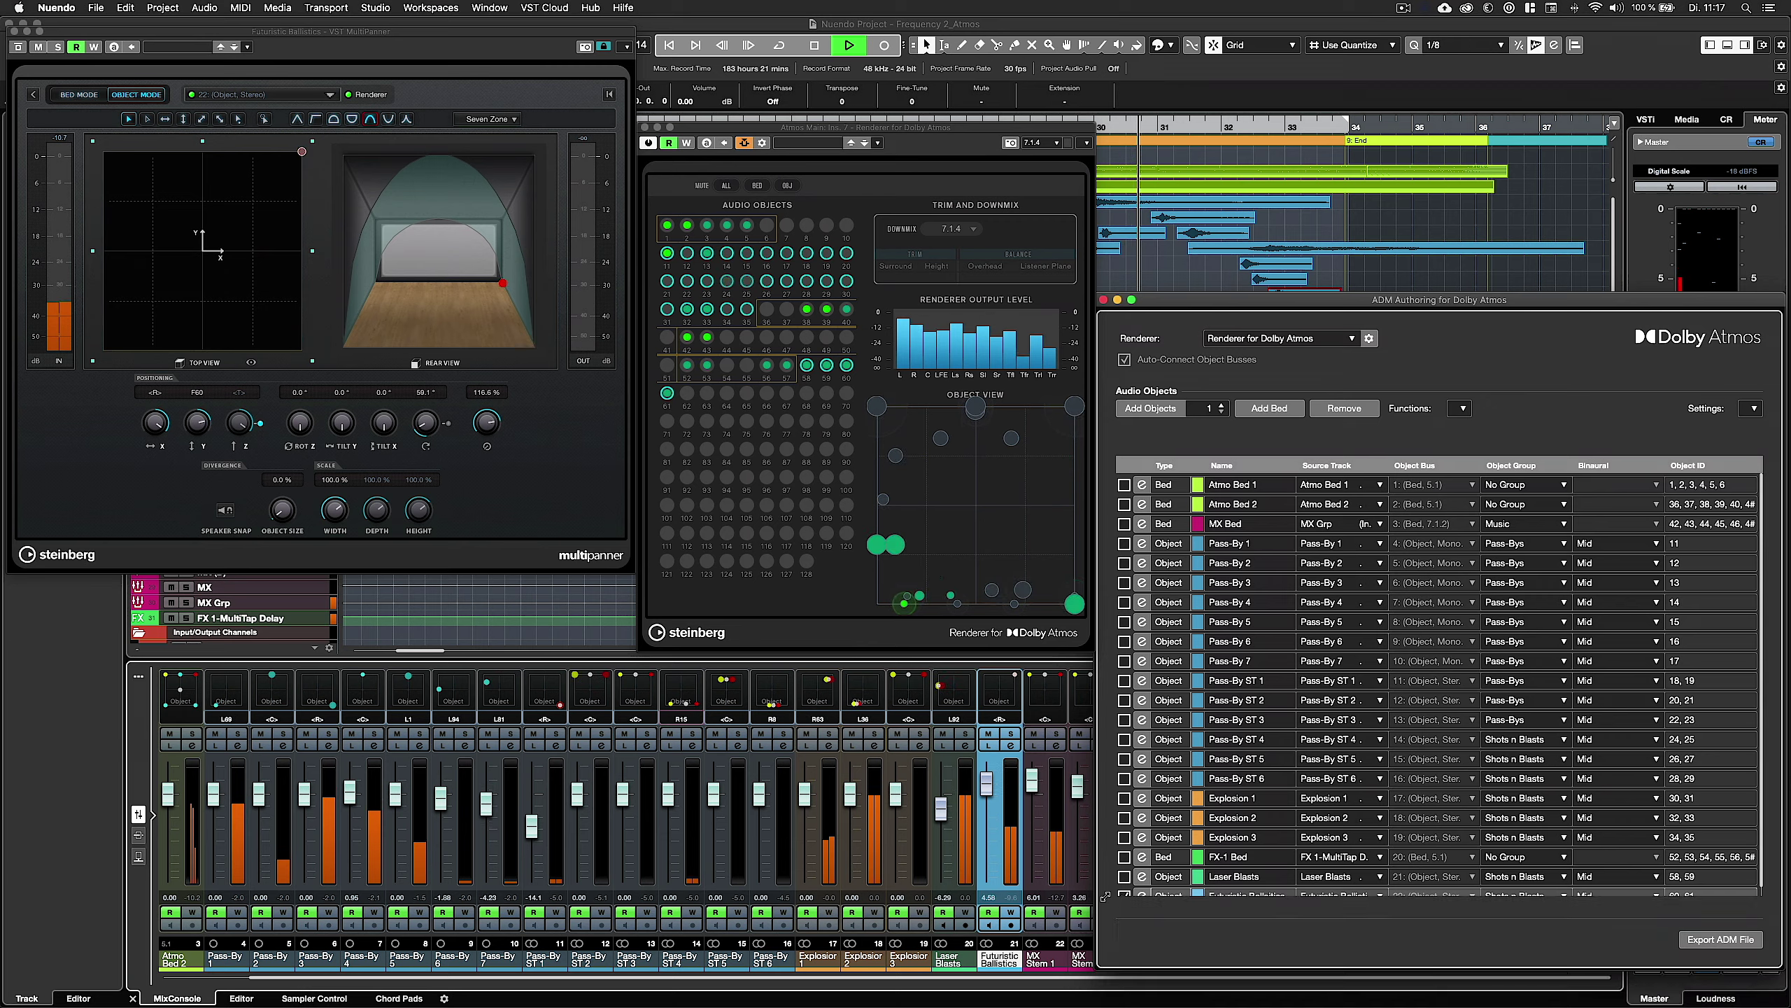
{"action": "left_click_drag", "start_coordinate": [1109, 924], "coordinate": [1109, 662]}
{"action": "scroll", "coordinate": [1227, 582], "scroll_direction": "down", "scroll_amount": 4}
{"action": "scroll", "coordinate": [1227, 583], "scroll_direction": "down", "scroll_amount": 4}
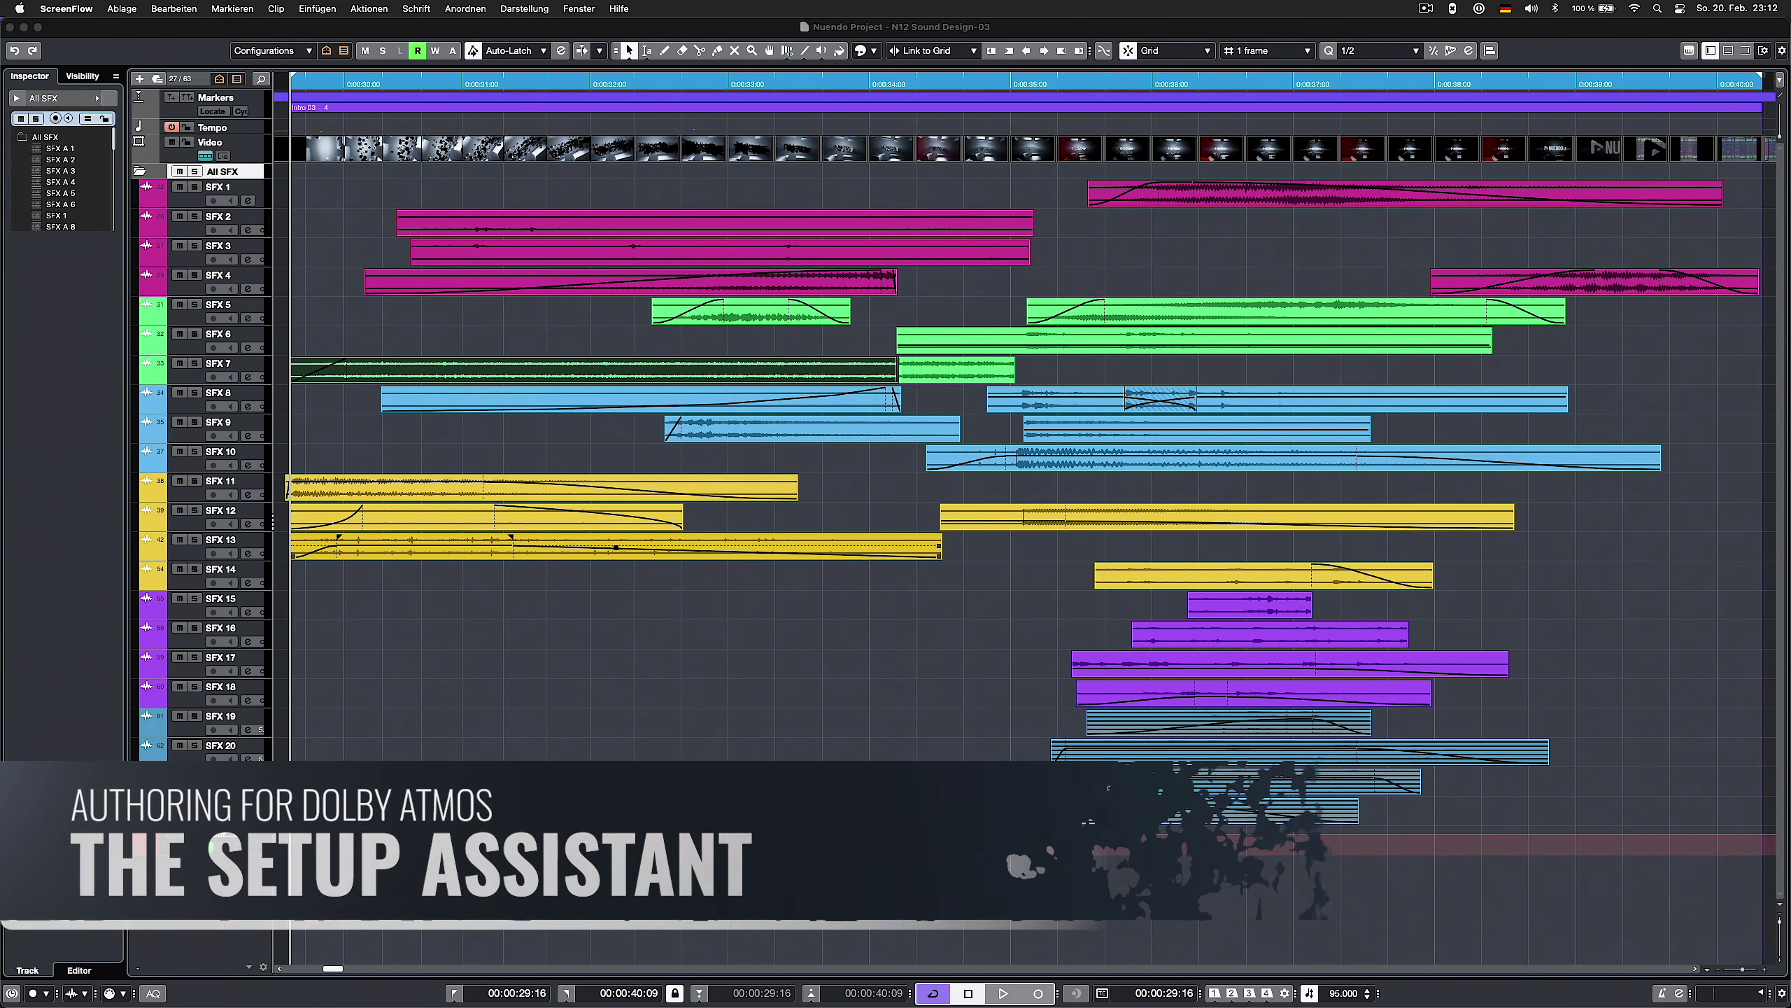
Run the ADM authoring Setup Assistant to add a 7.1.4 main mix channel with renderer and a 7.1.2 bed
{"action": "left_click", "coordinate": [164, 8]}
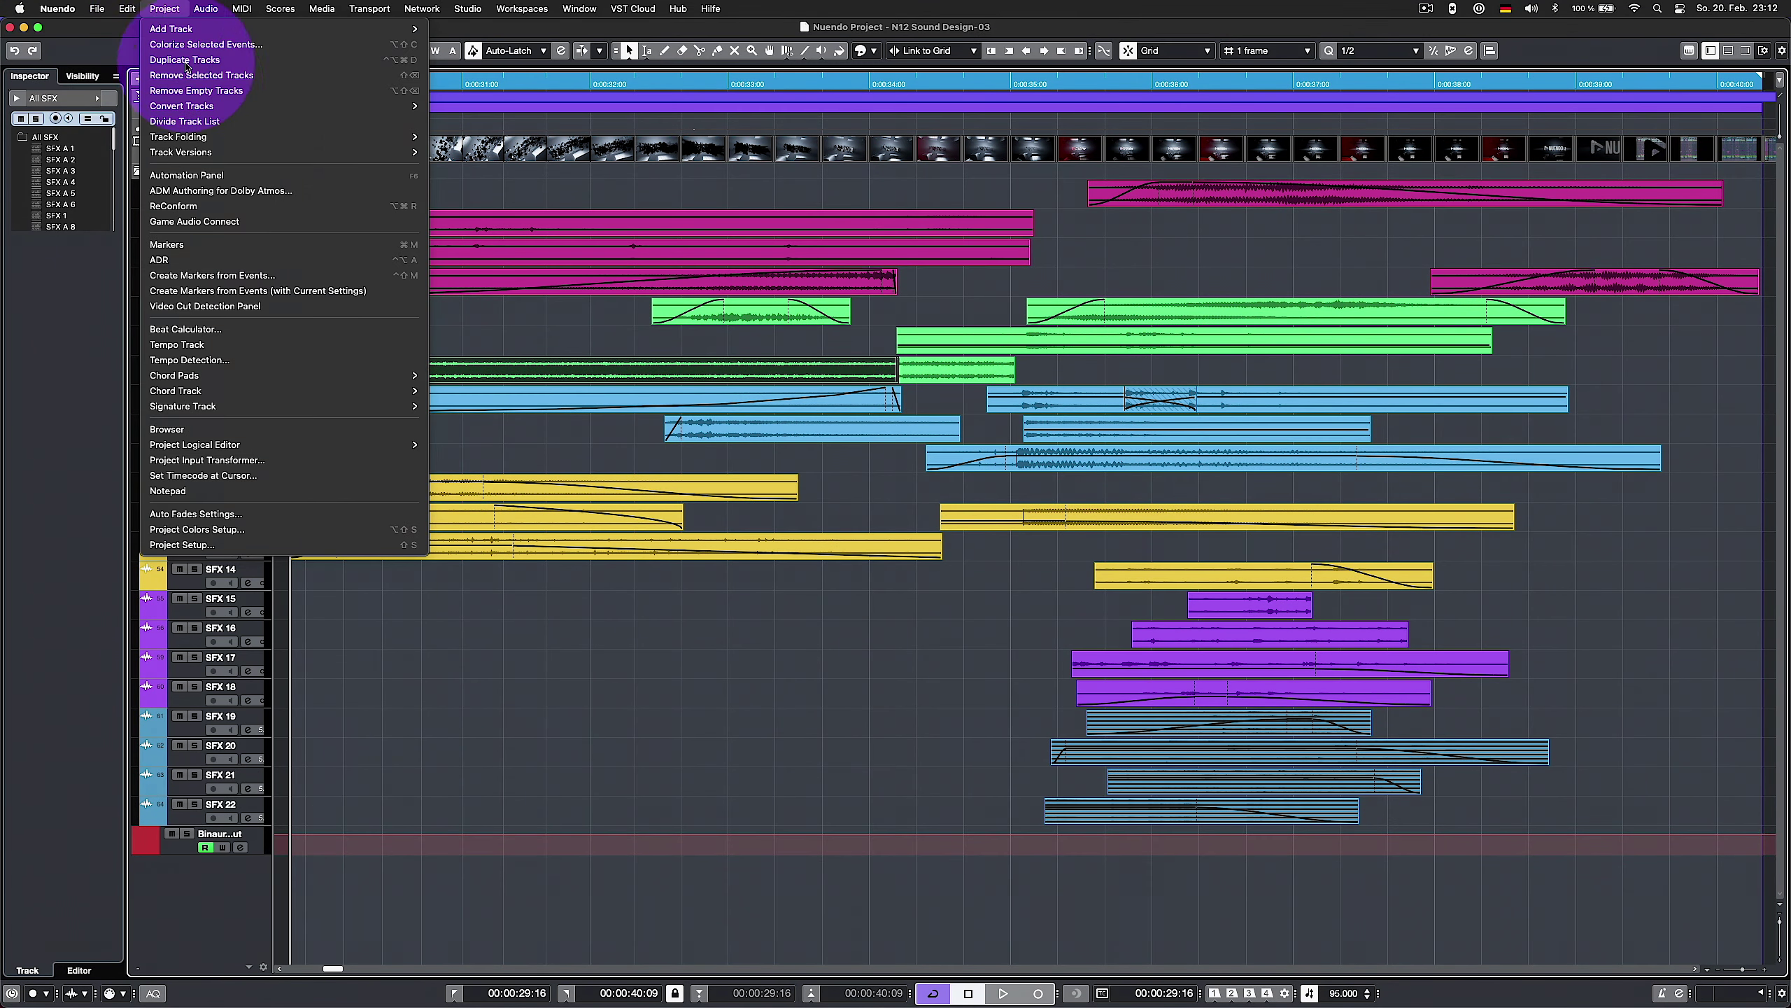
{"action": "left_click", "coordinate": [240, 191]}
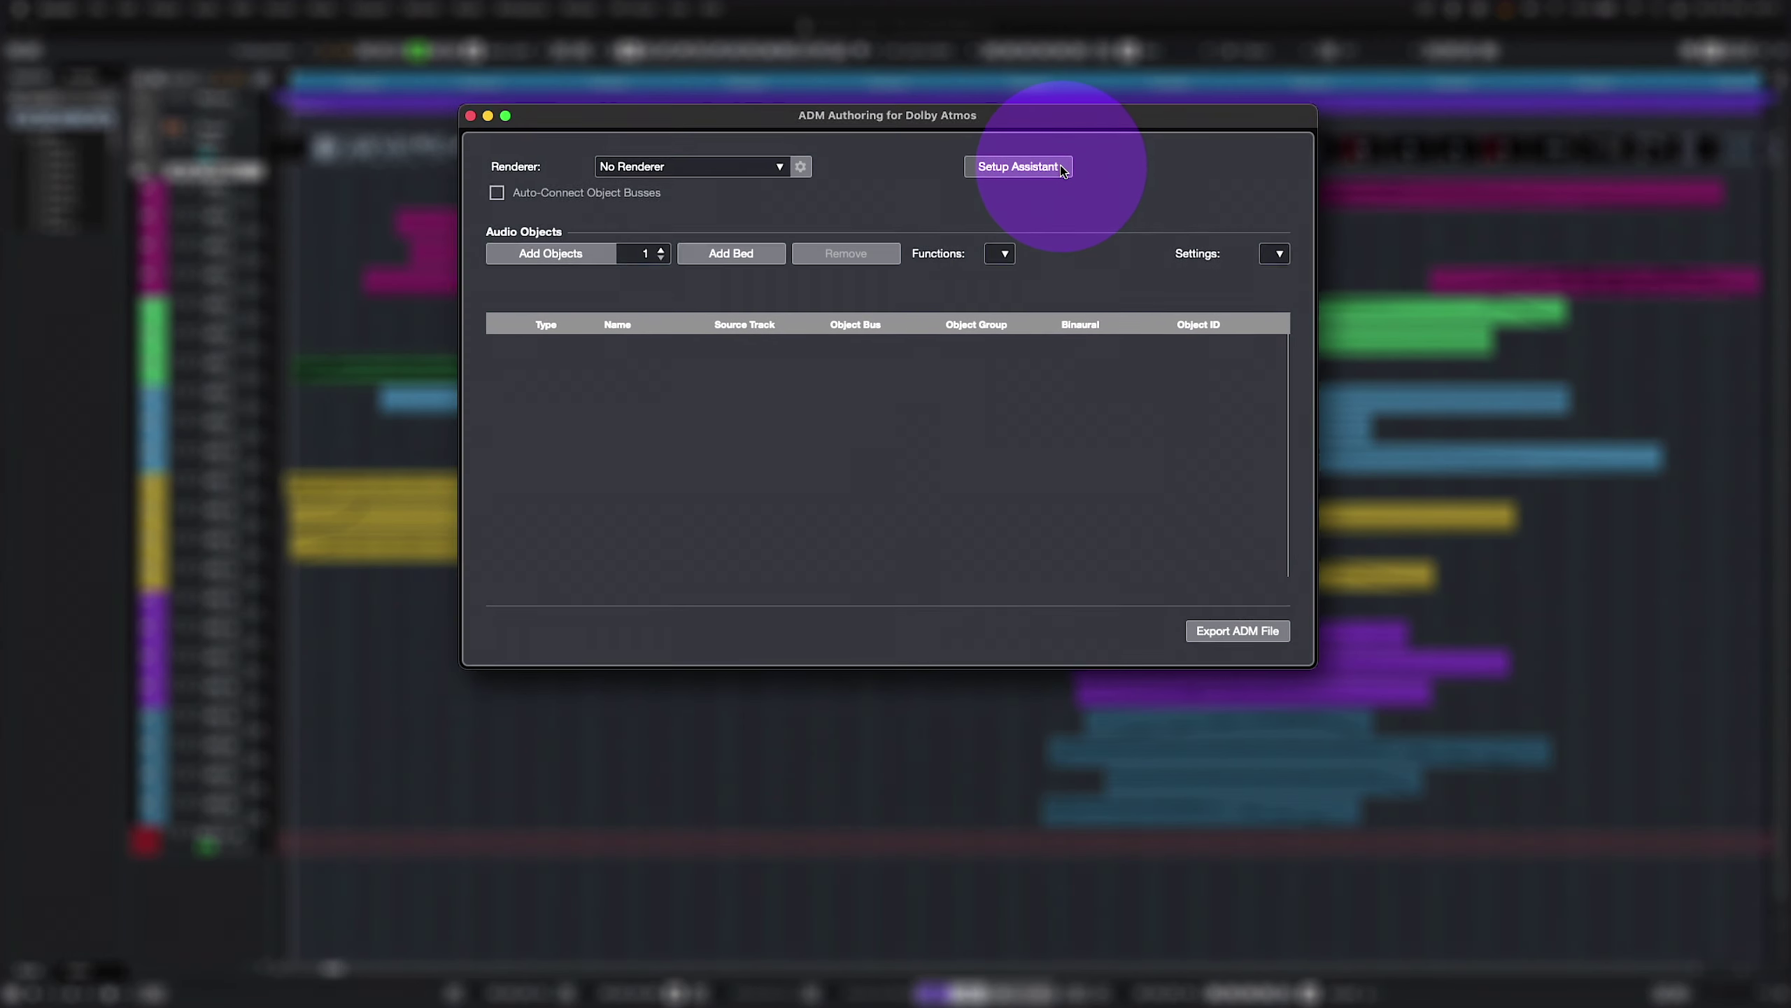
{"action": "left_click", "coordinate": [1060, 165]}
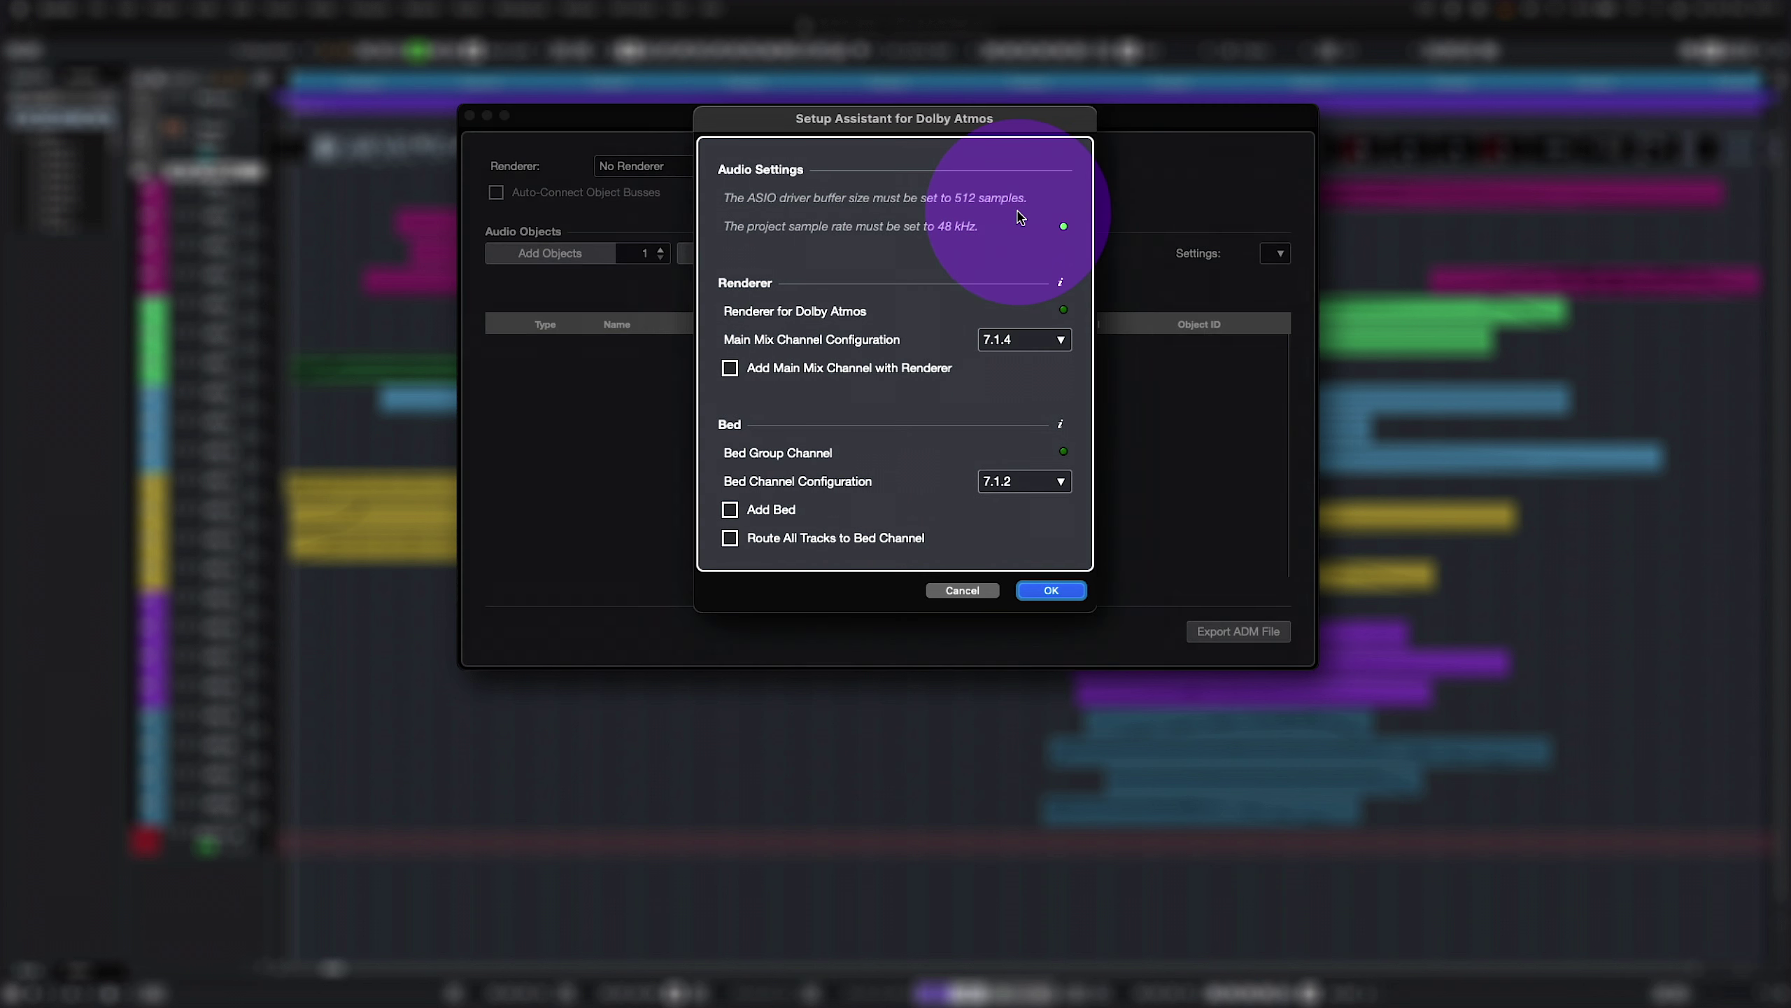
{"action": "left_click", "coordinate": [1059, 340]}
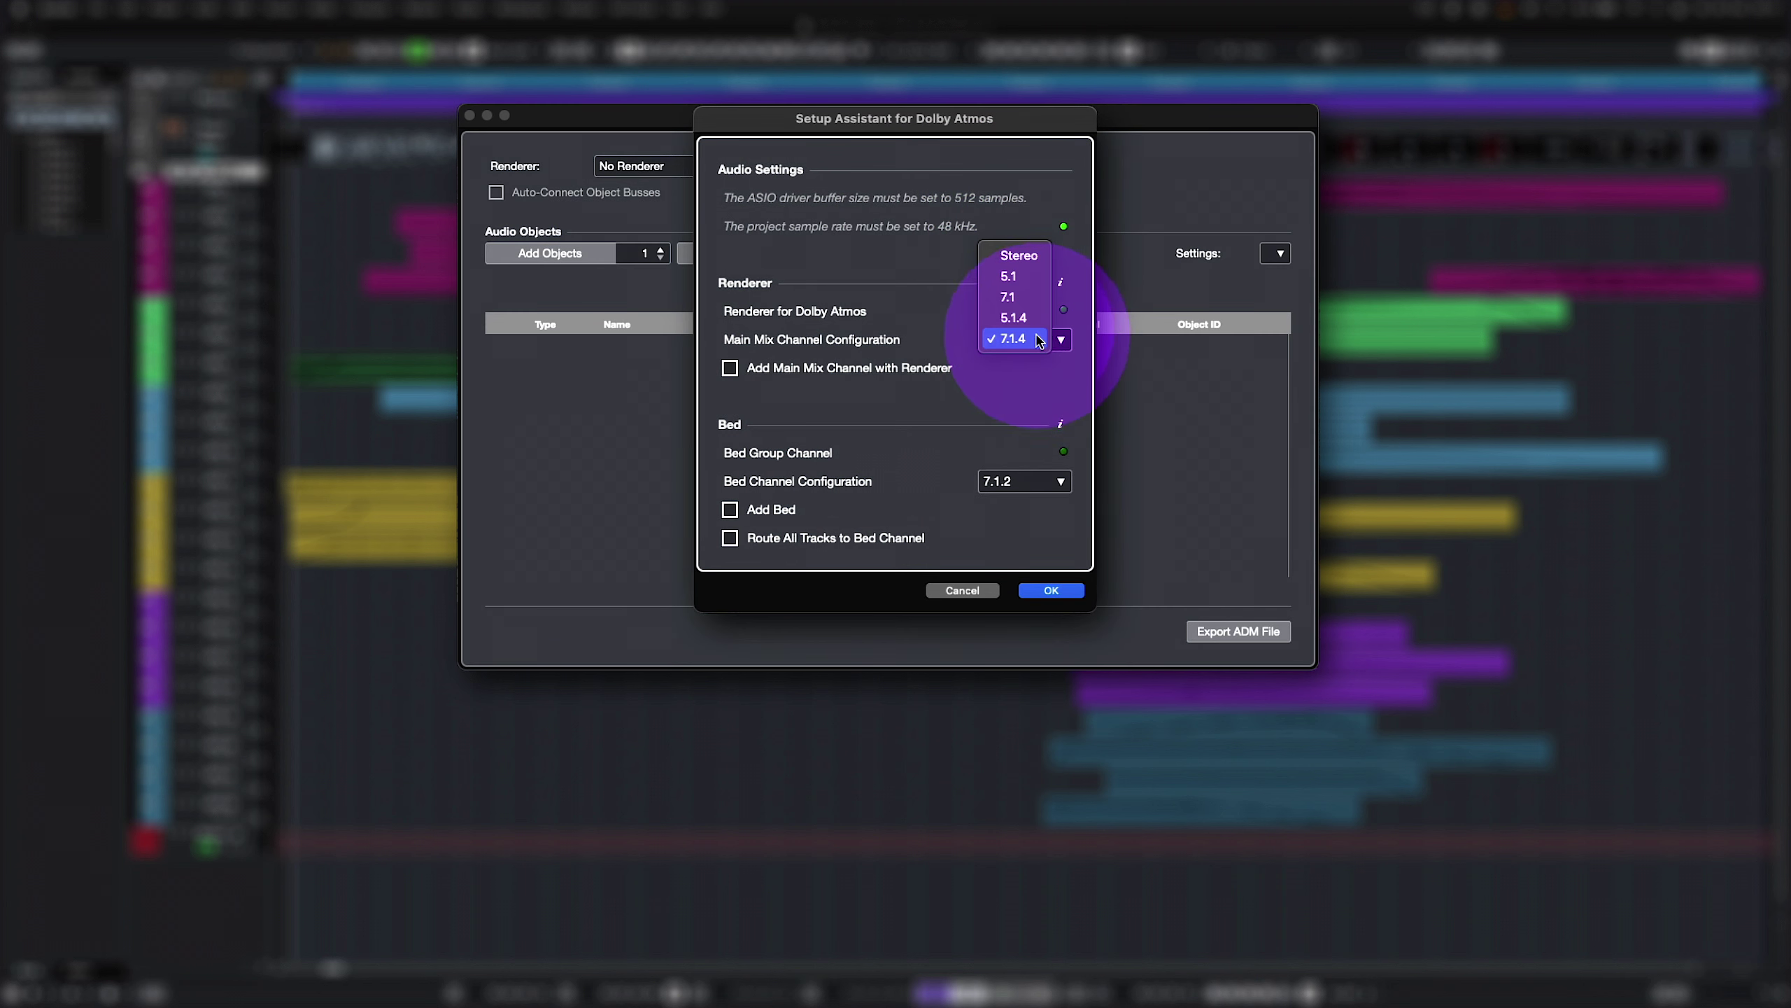
{"action": "left_click", "coordinate": [738, 373]}
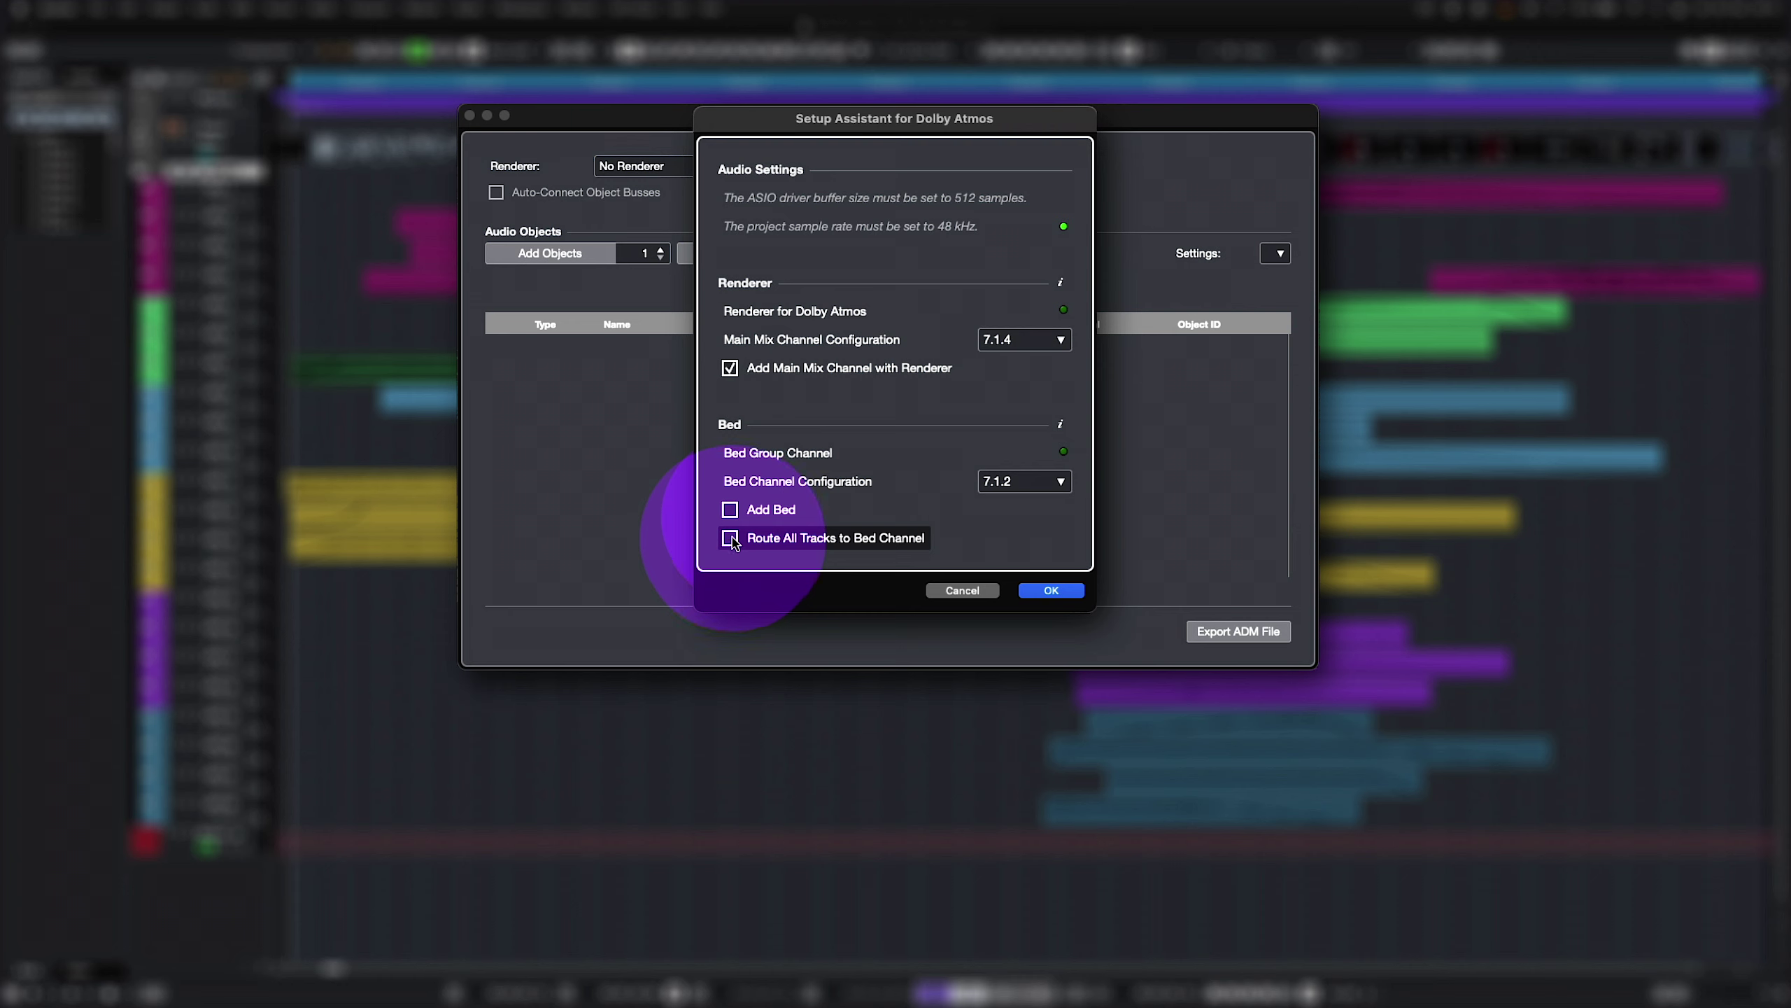
{"action": "left_click", "coordinate": [730, 510]}
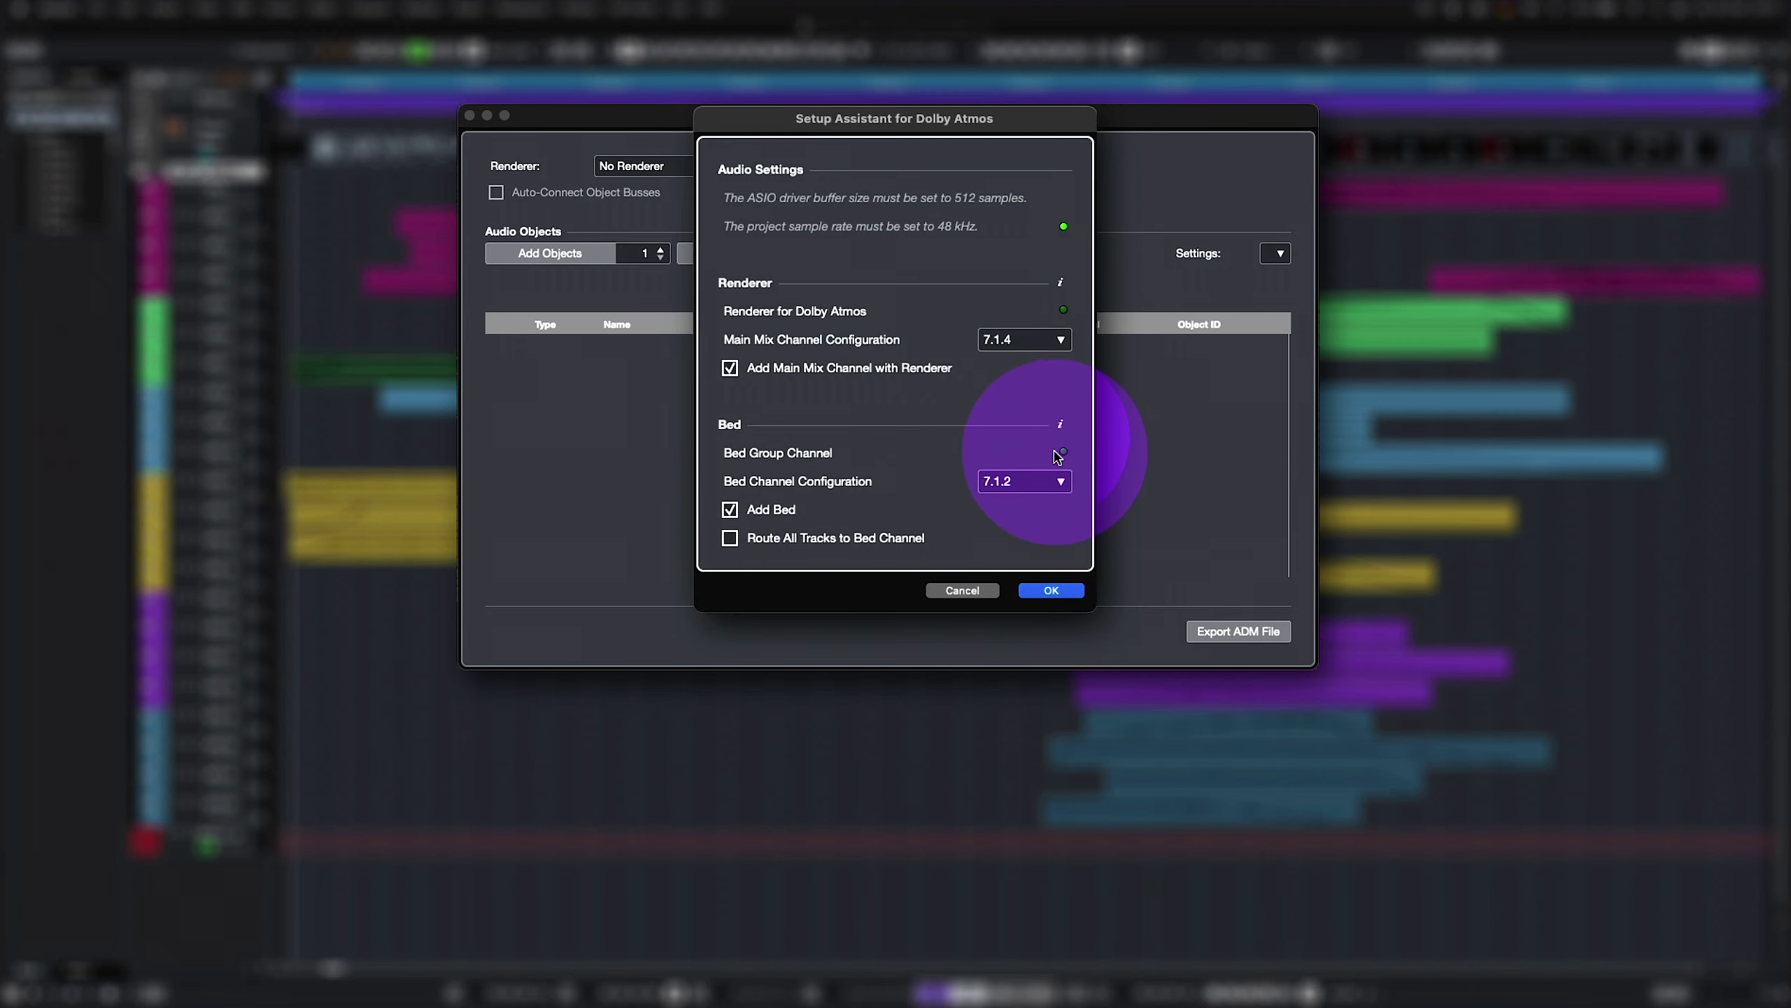
{"action": "left_click", "coordinate": [1052, 592]}
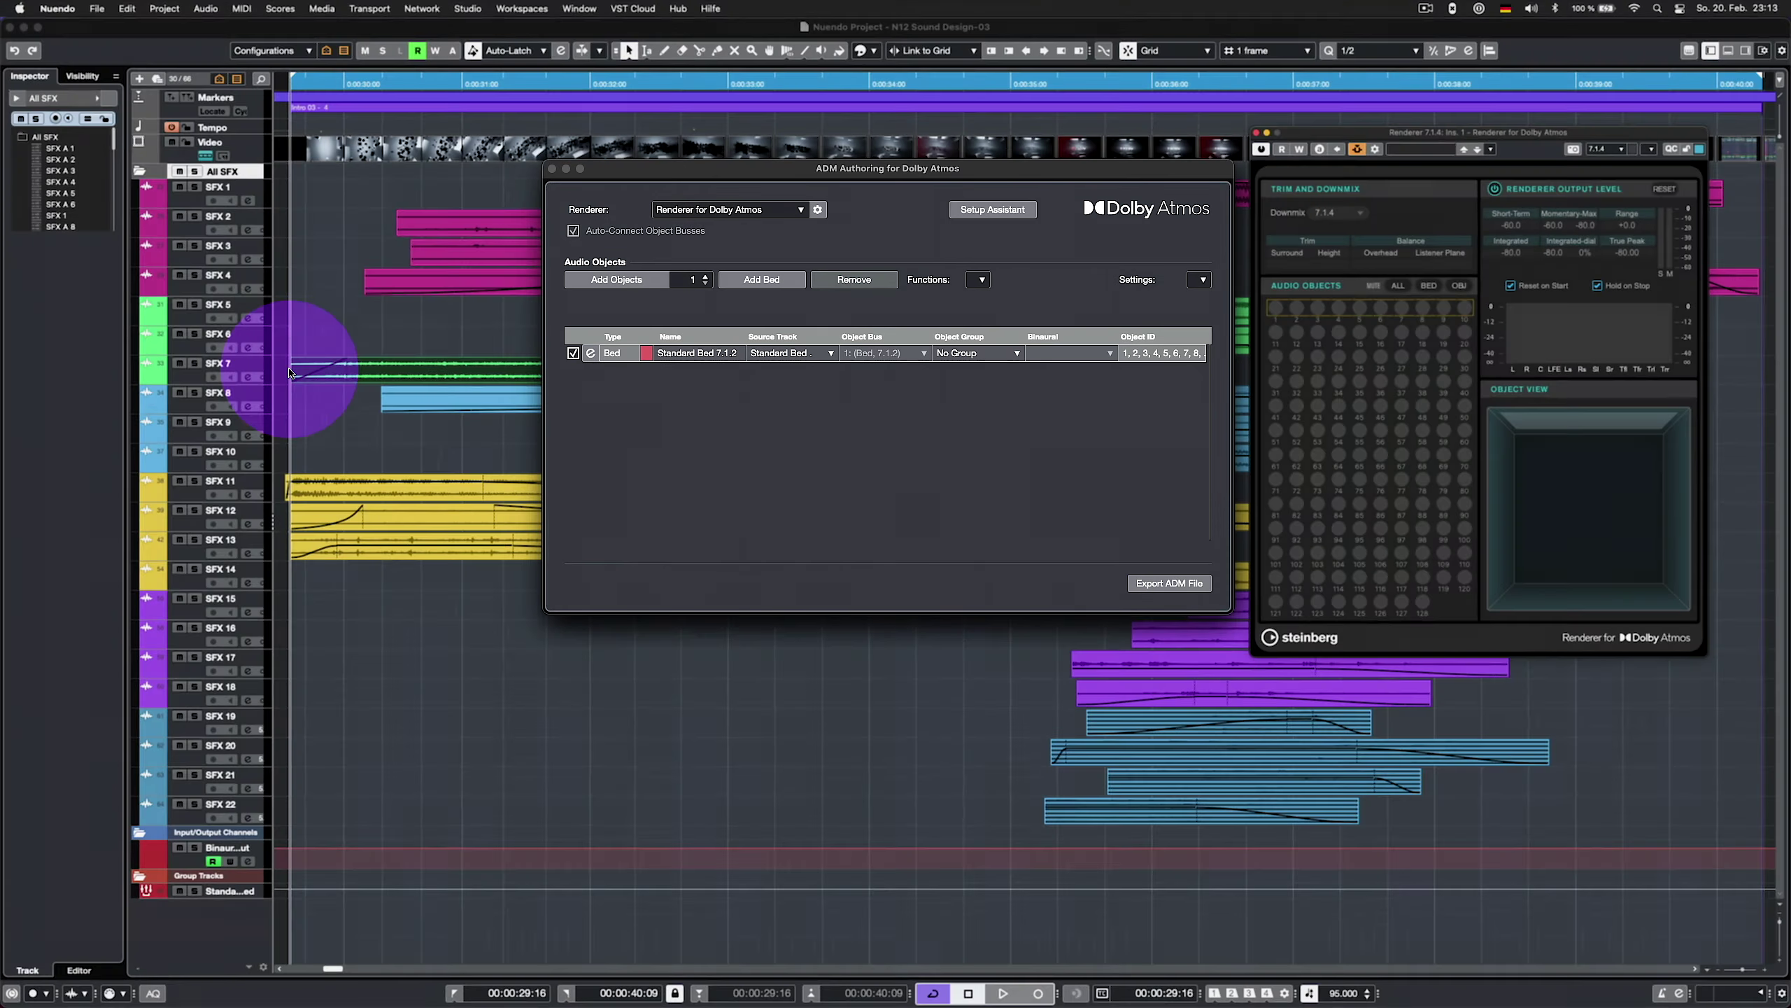
Create audio objects from all tracks SFX 1 to SFX 22 and look through the resulting object list
{"action": "left_click", "coordinate": [225, 193]}
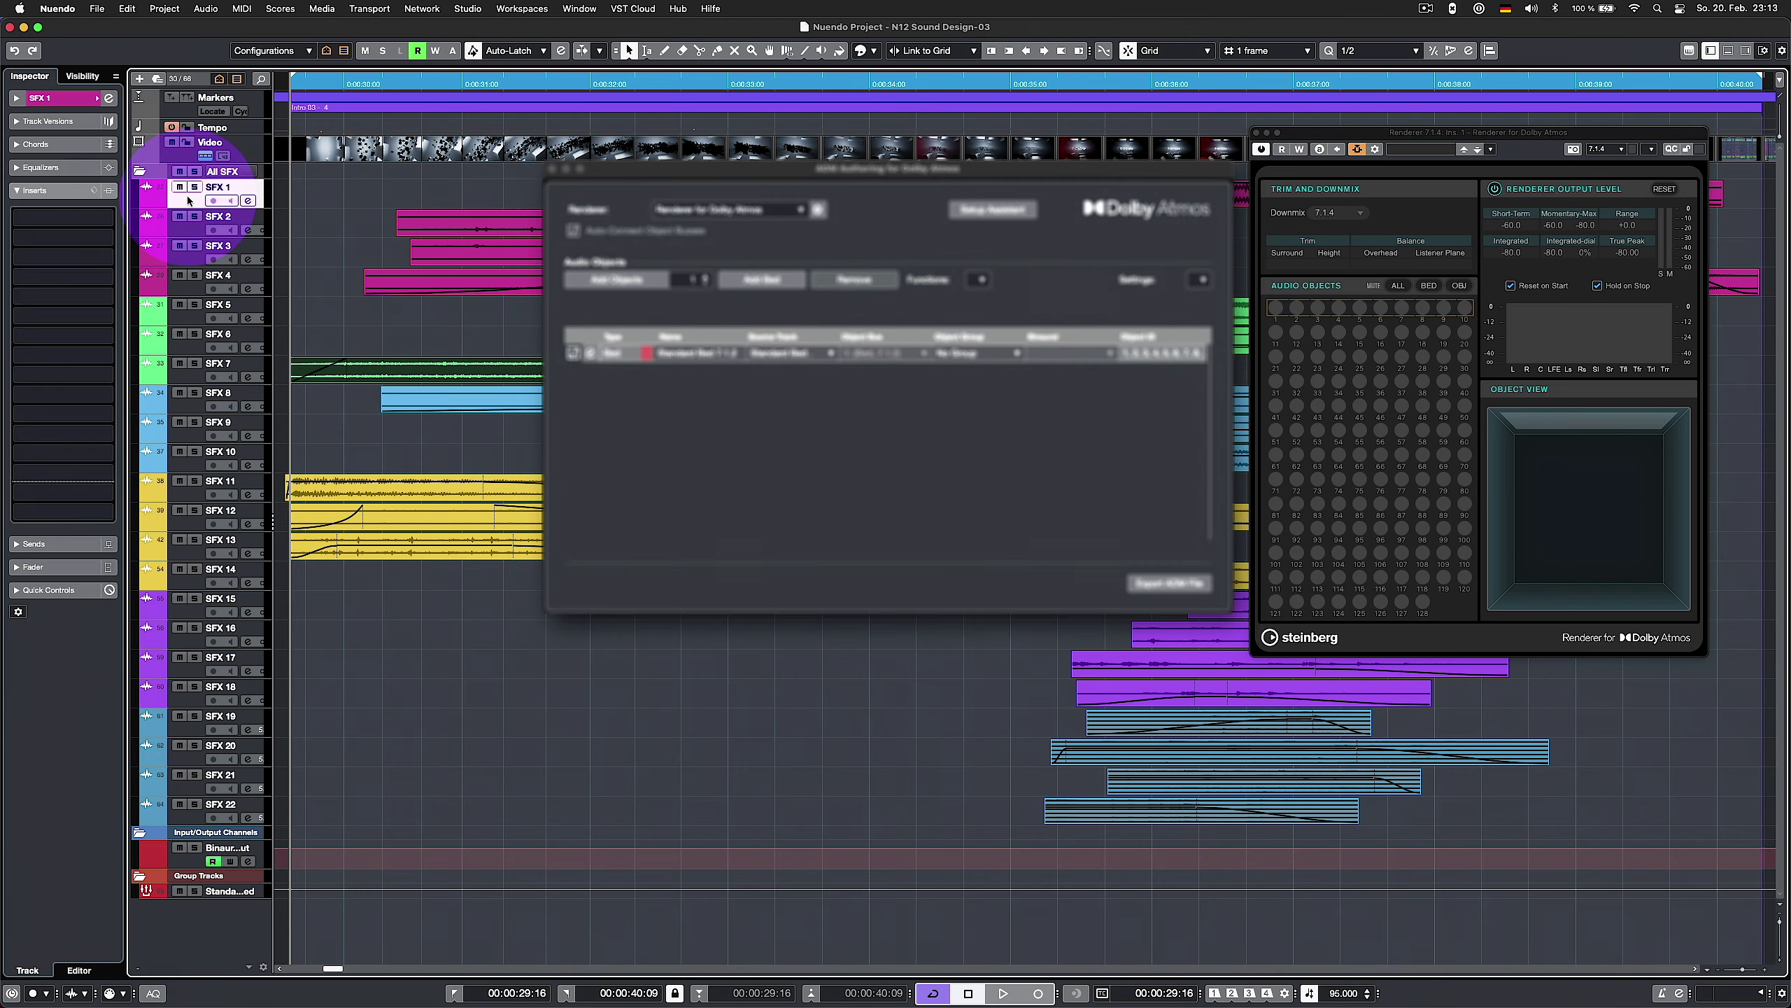
{"action": "left_click", "coordinate": [190, 820], "text": "shift"}
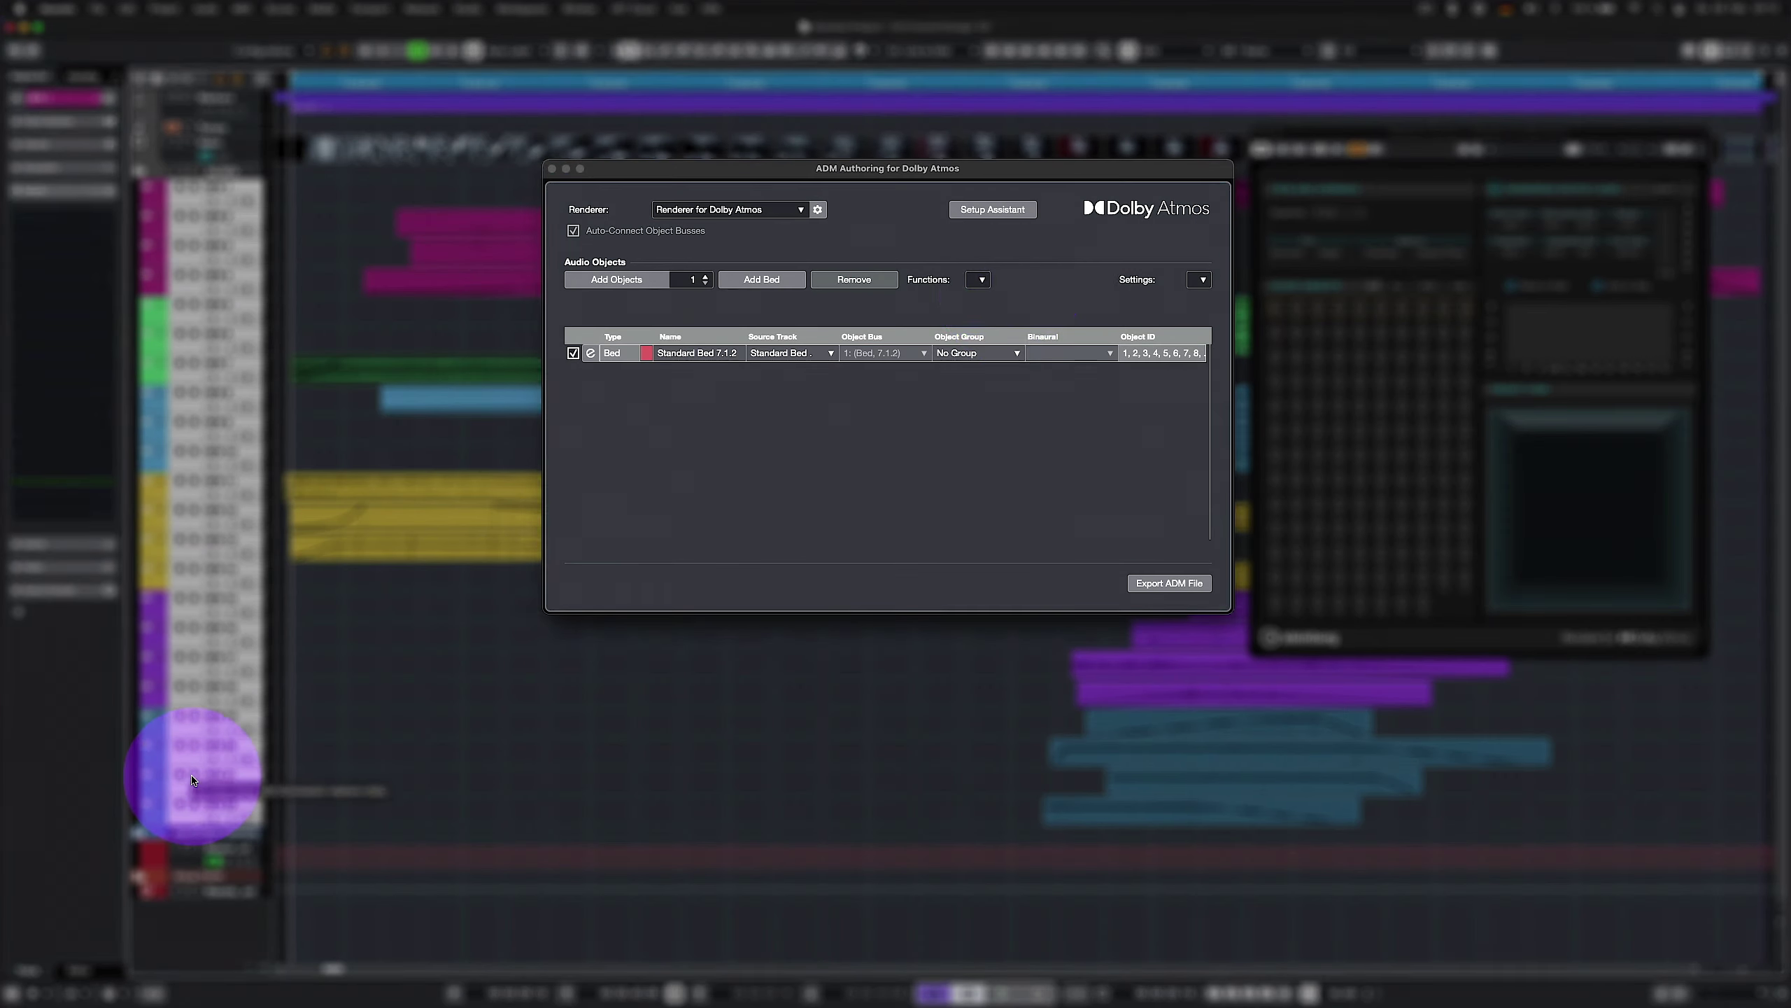
{"action": "left_click", "coordinate": [979, 287]}
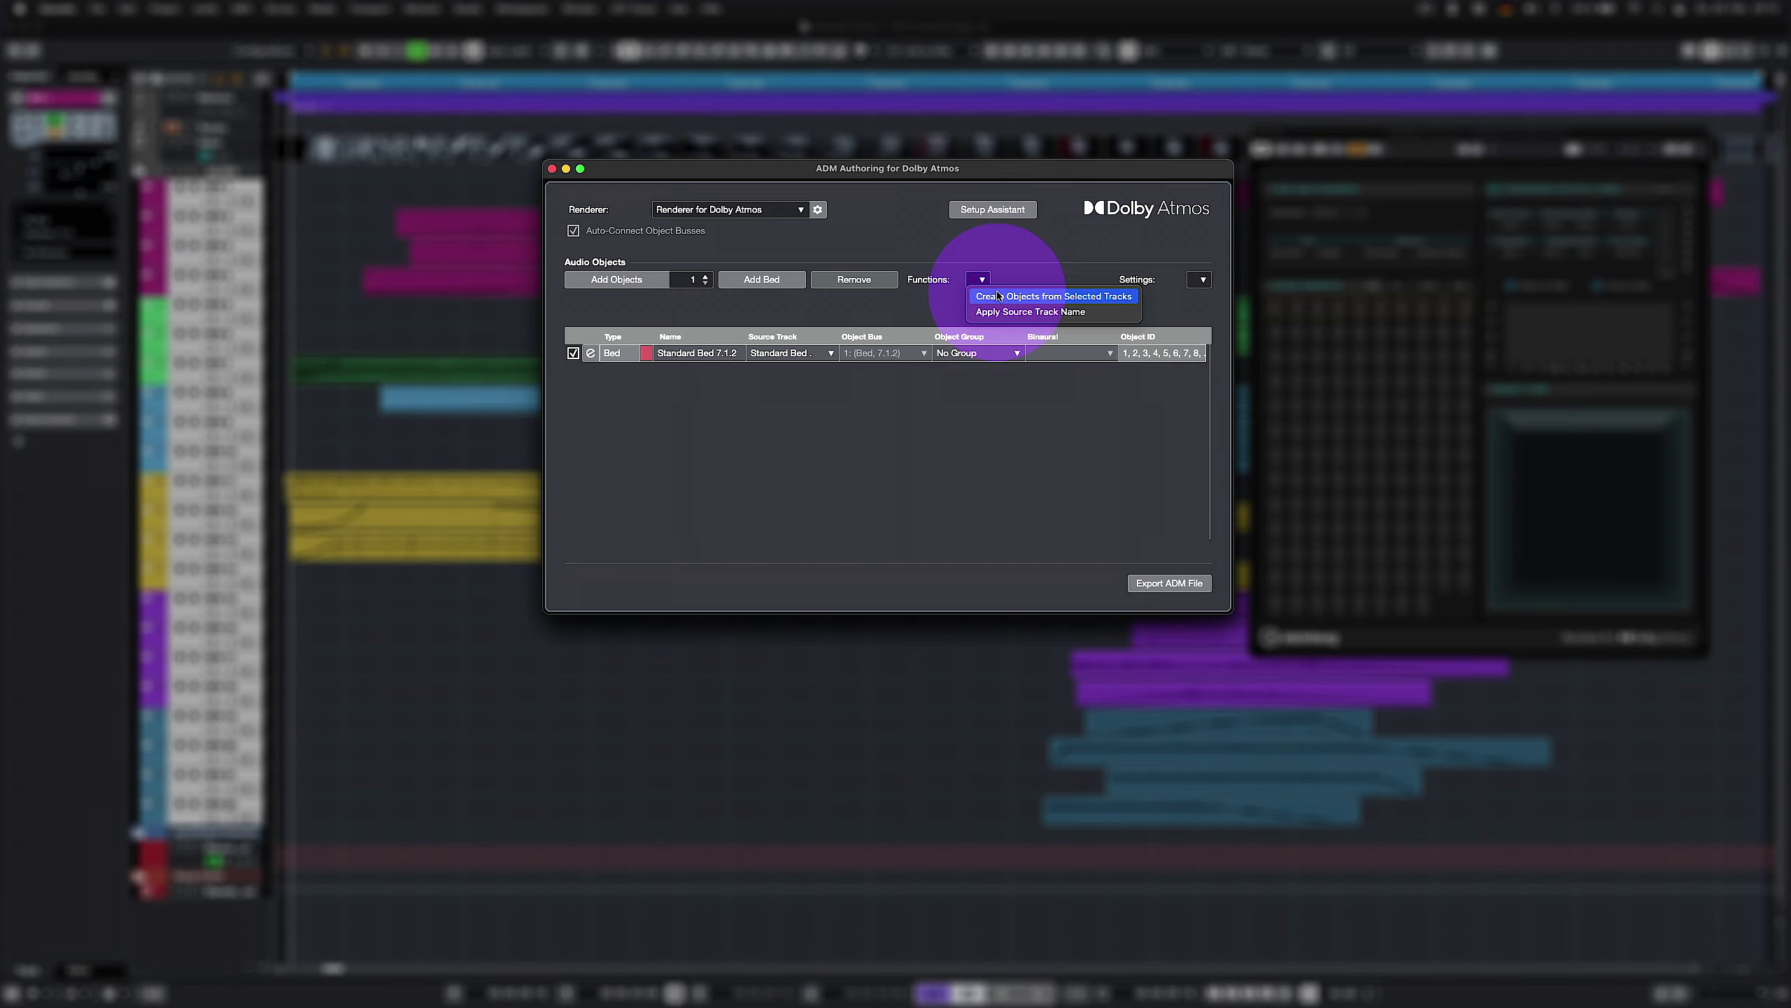
{"action": "left_click", "coordinate": [998, 296]}
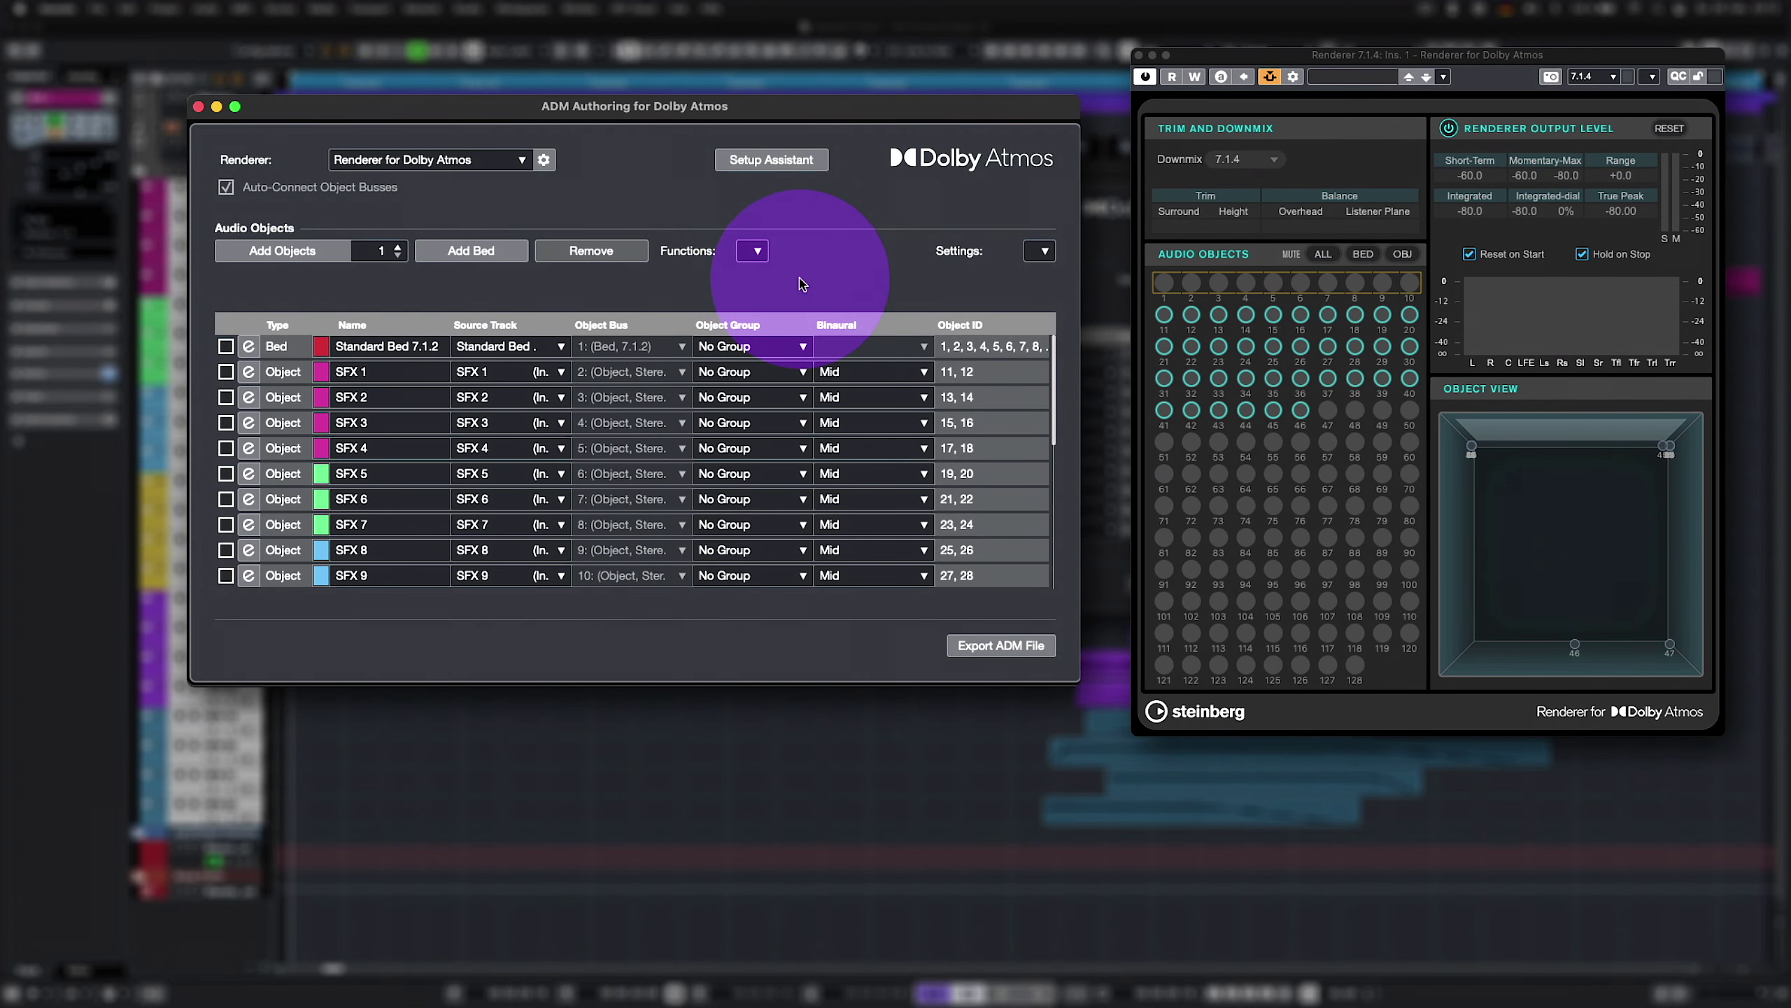
{"action": "scroll", "coordinate": [917, 367], "scroll_direction": "down", "scroll_amount": 1}
{"action": "scroll", "coordinate": [634, 458], "scroll_direction": "down", "scroll_amount": 5}
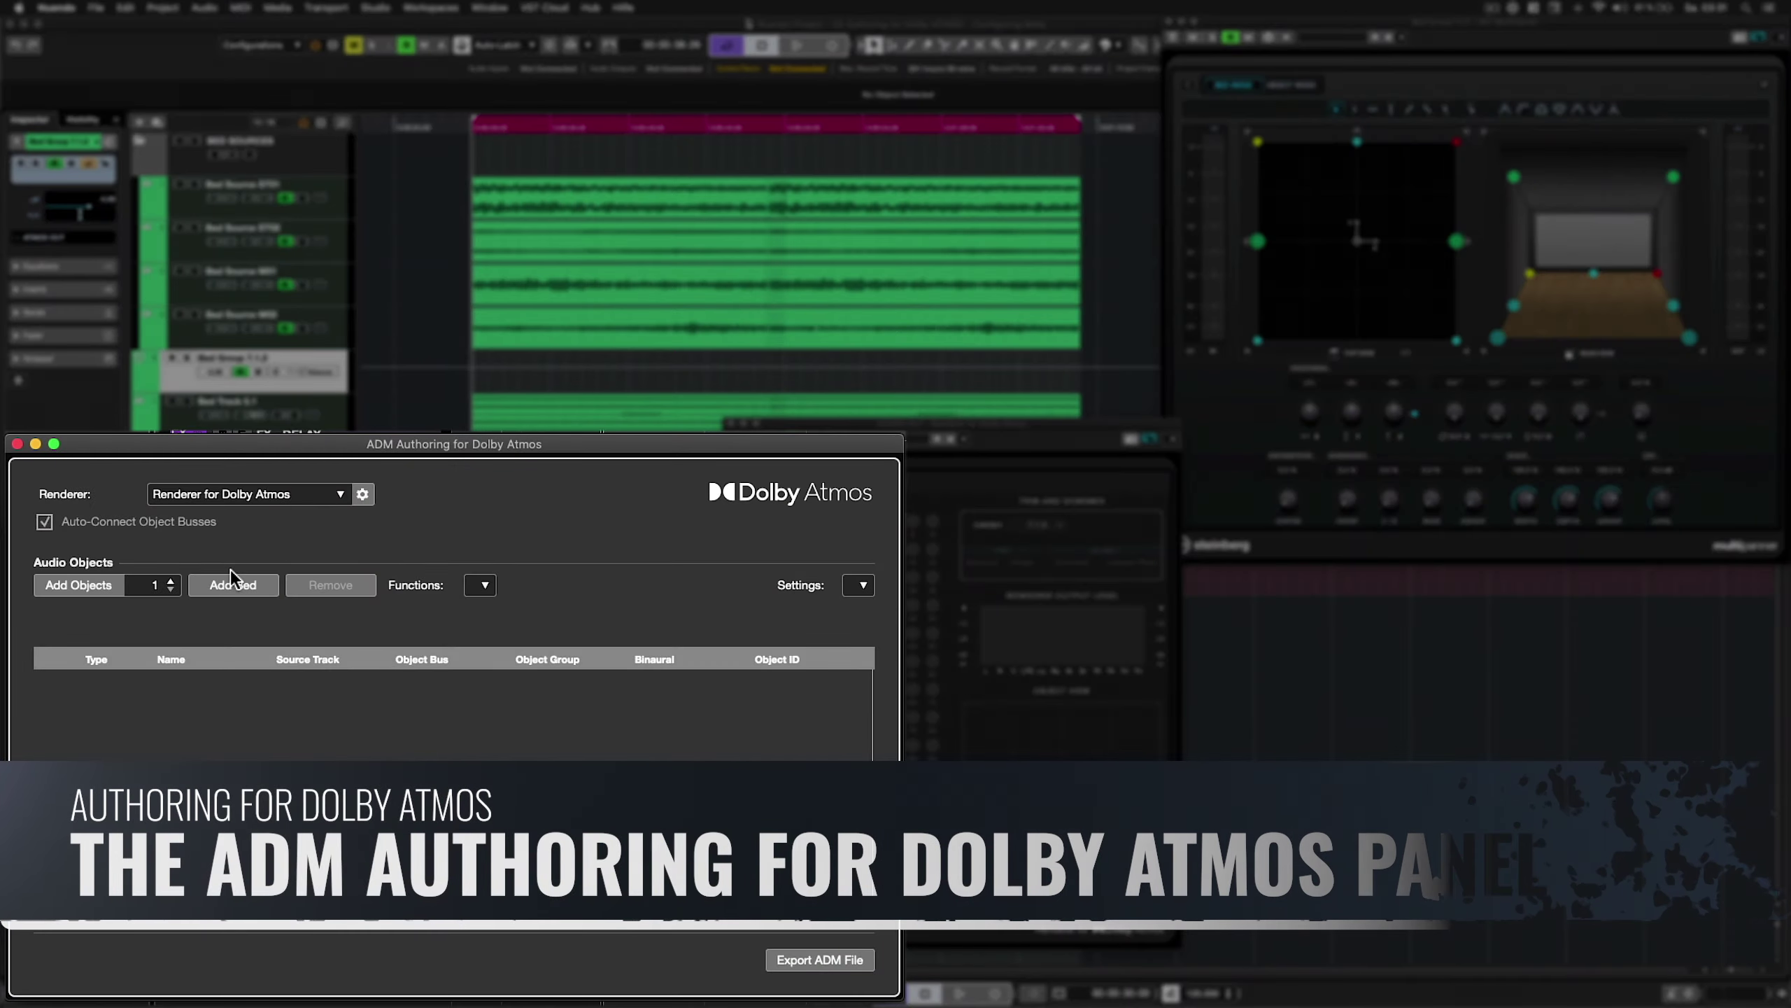
Add a bed with Bed Group 7.1.2 as its source track and apply the source track name to it
{"action": "left_click", "coordinate": [240, 590]}
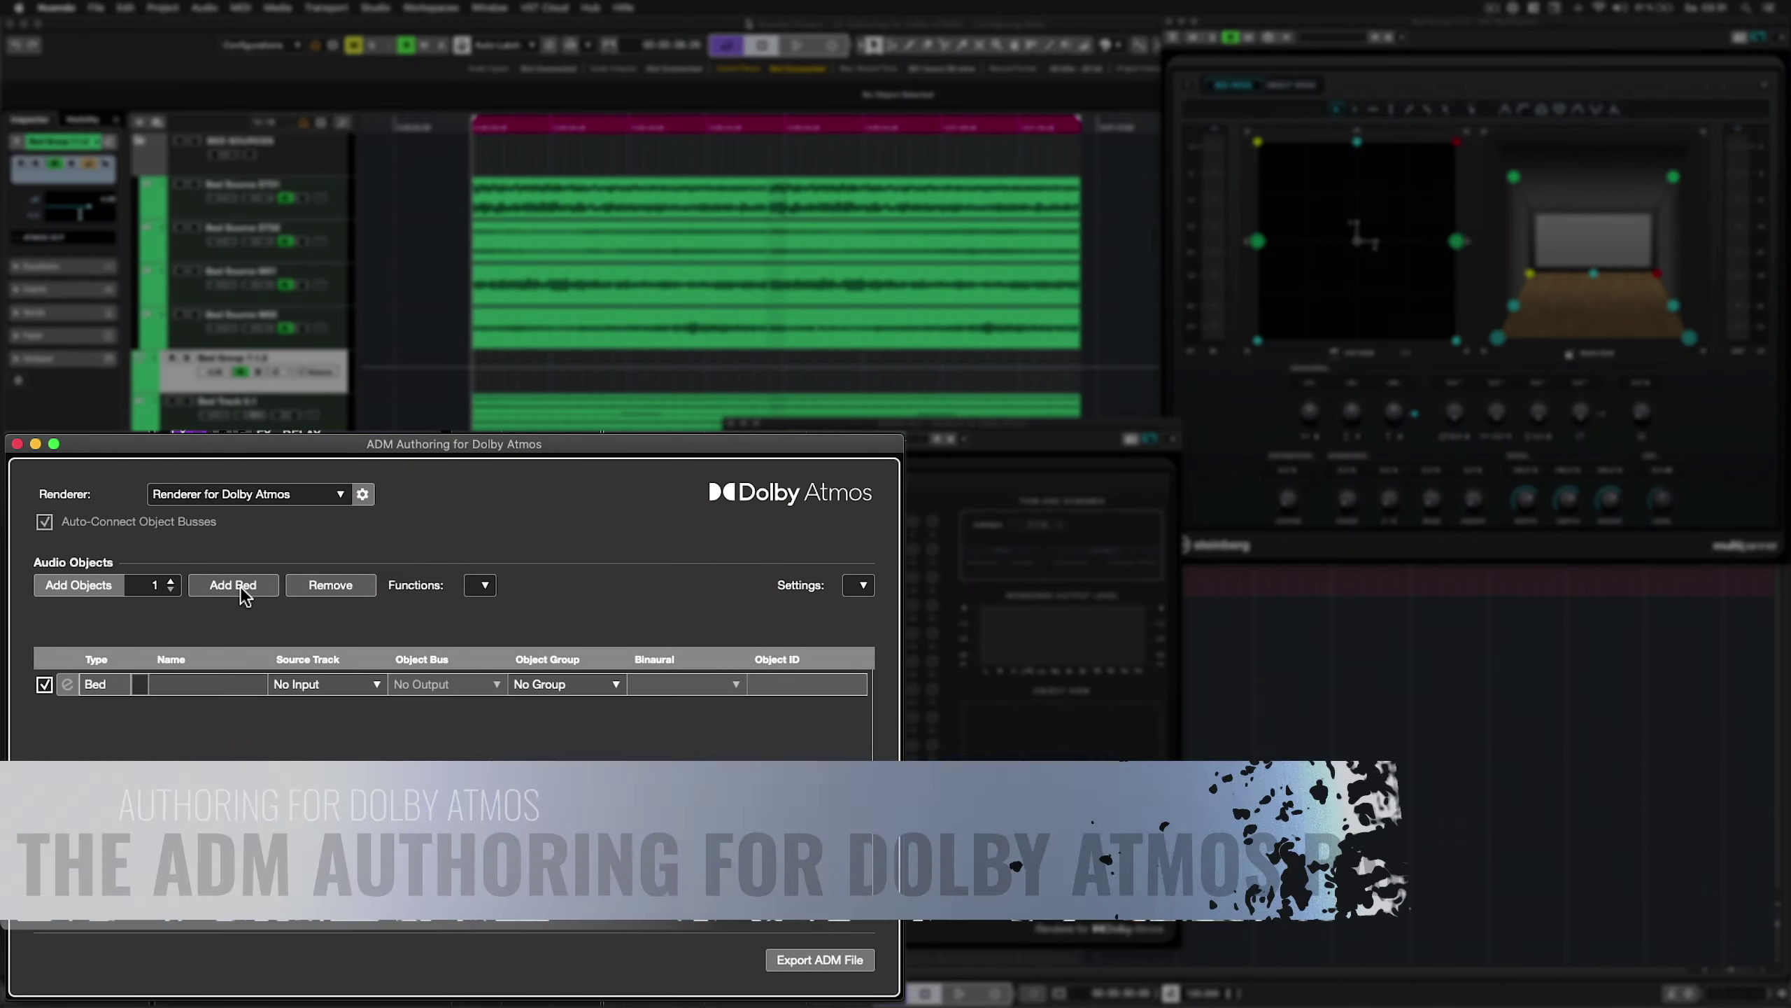
{"action": "left_click", "coordinate": [330, 683]}
{"action": "left_click", "coordinate": [368, 866]}
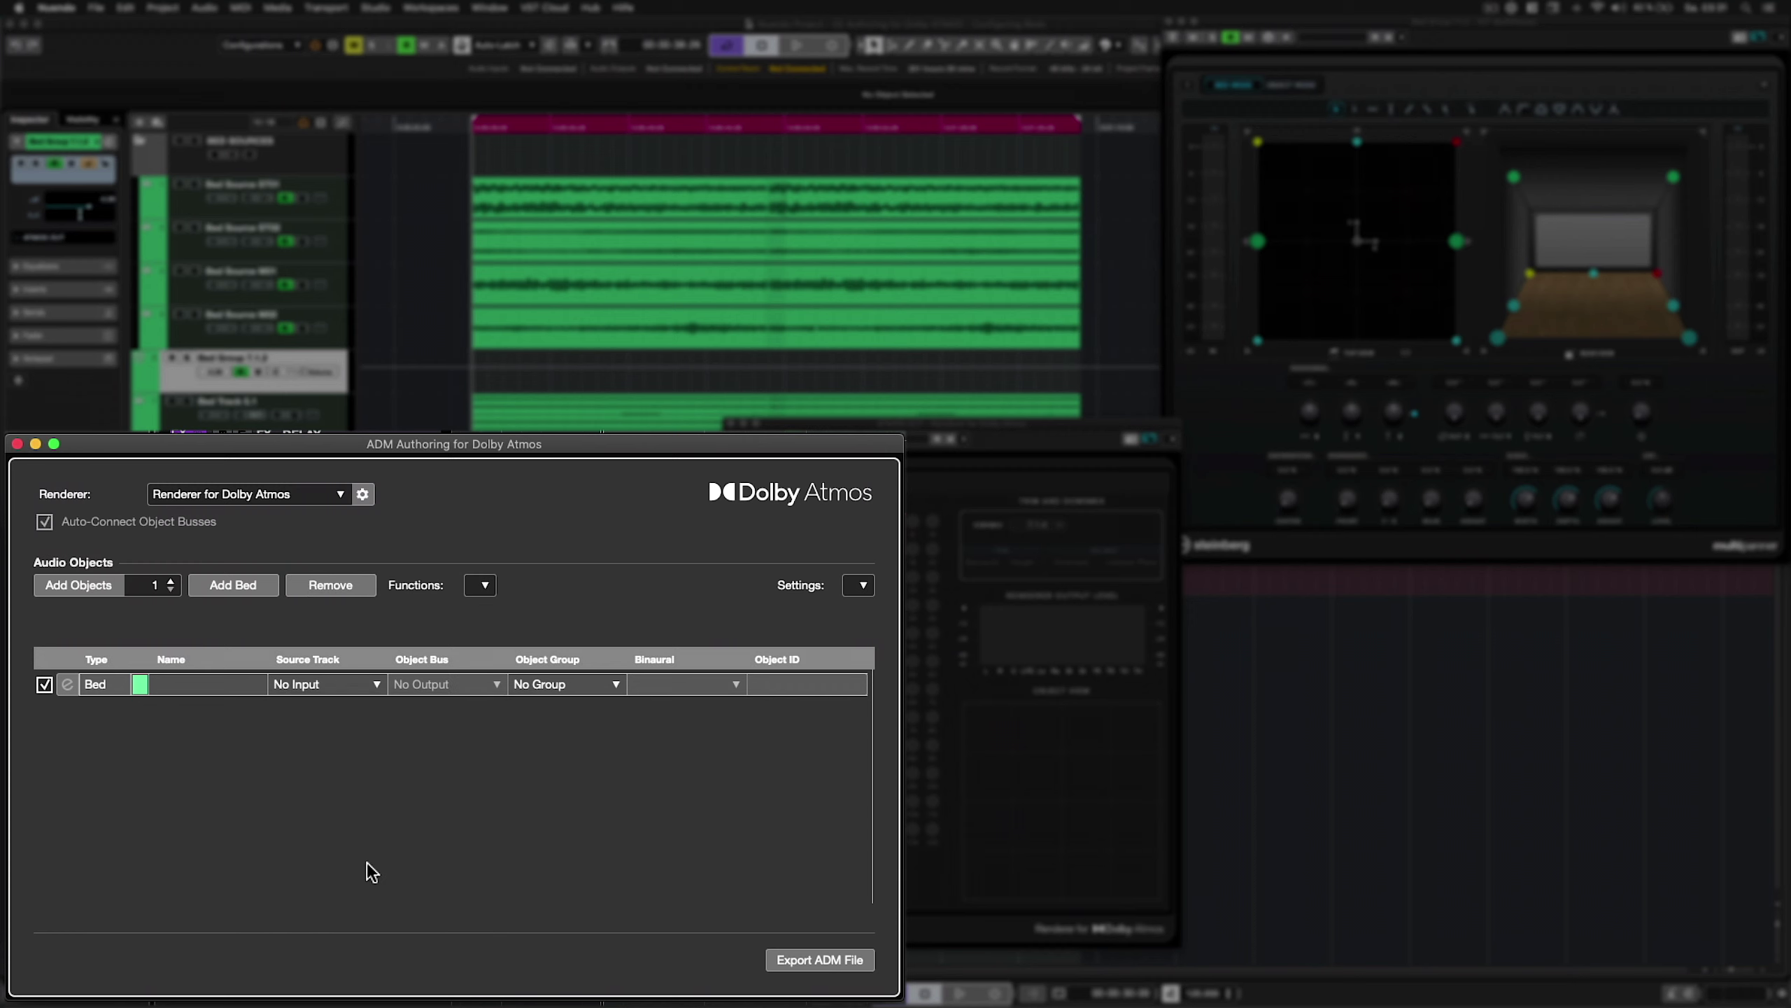
{"action": "left_click", "coordinate": [486, 587]}
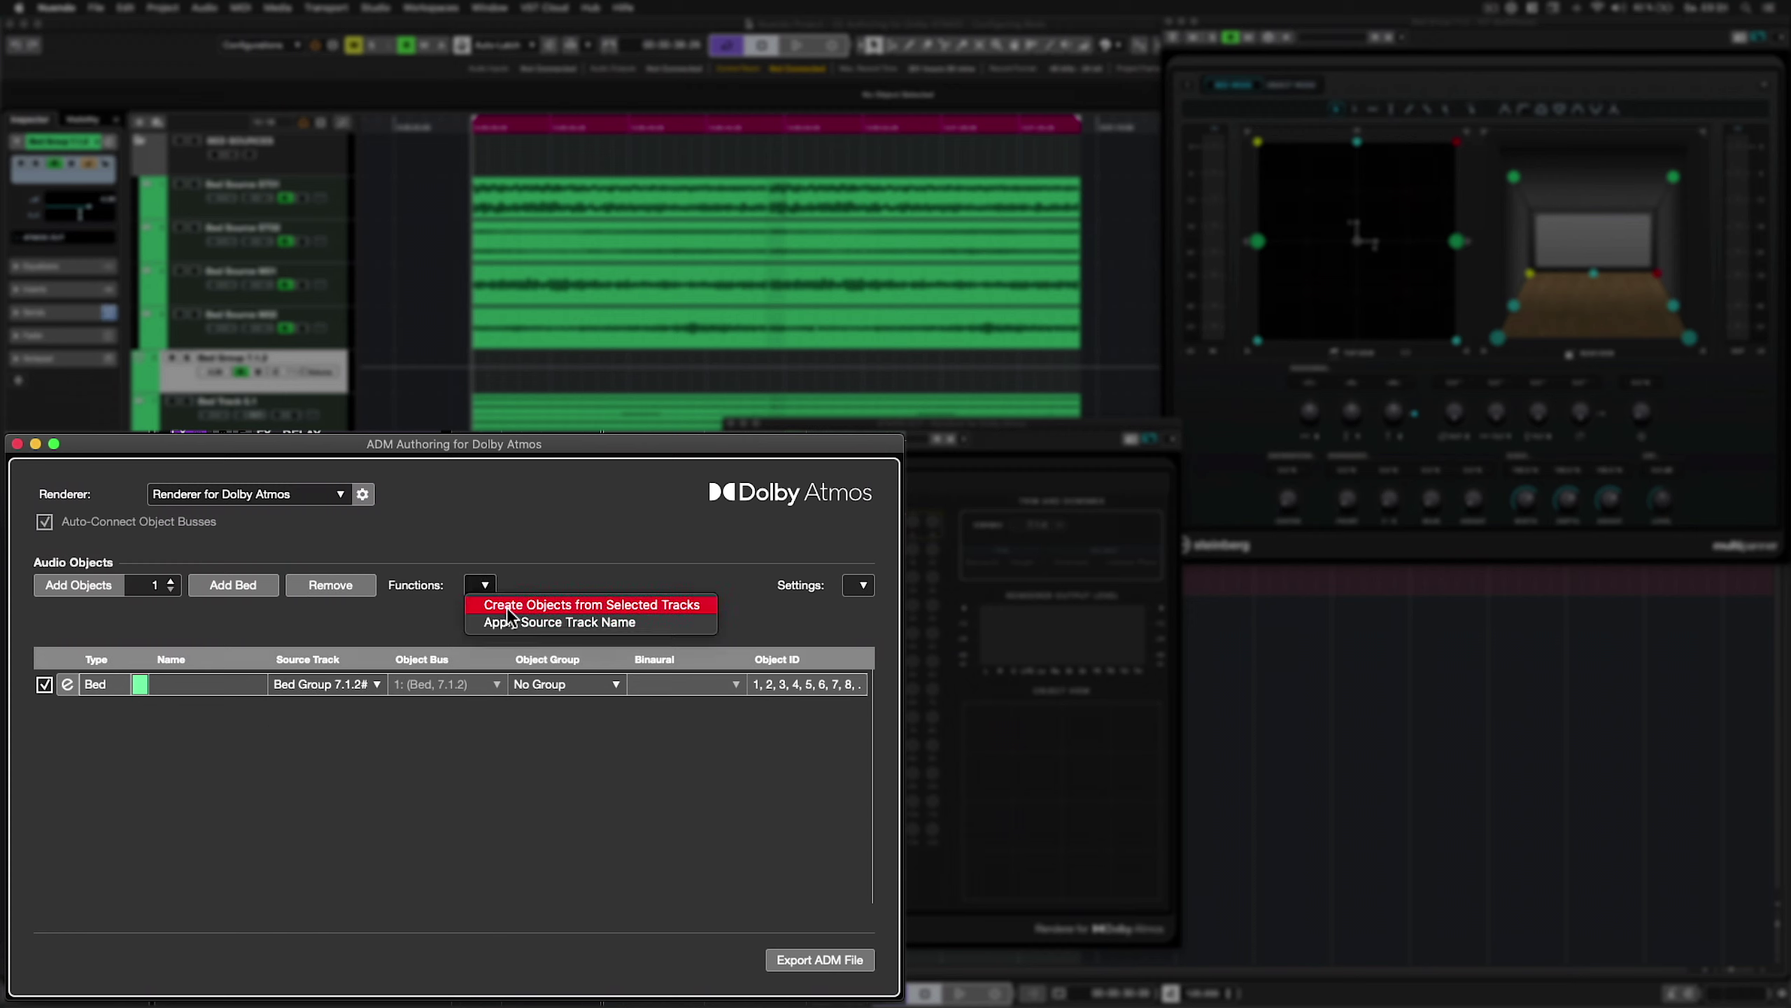
{"action": "left_click", "coordinate": [540, 620]}
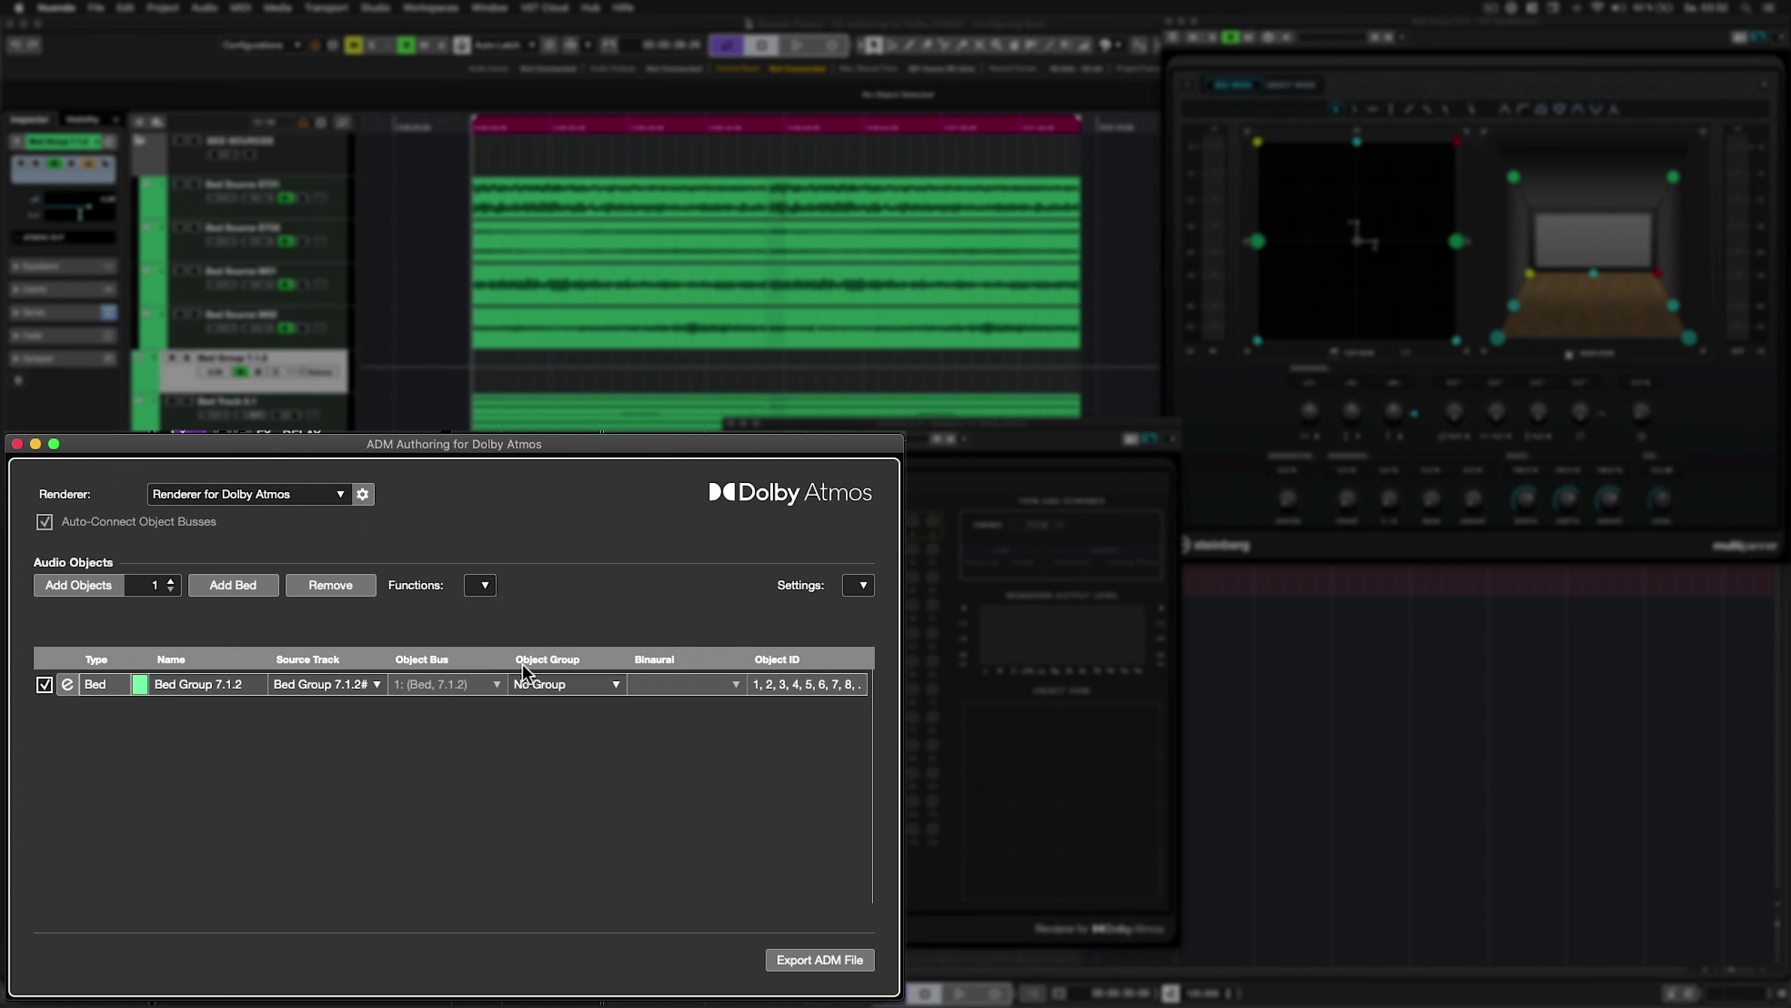
Add a second bed and assign Bed Track 5.1 as its source track
{"action": "left_click", "coordinate": [233, 585]}
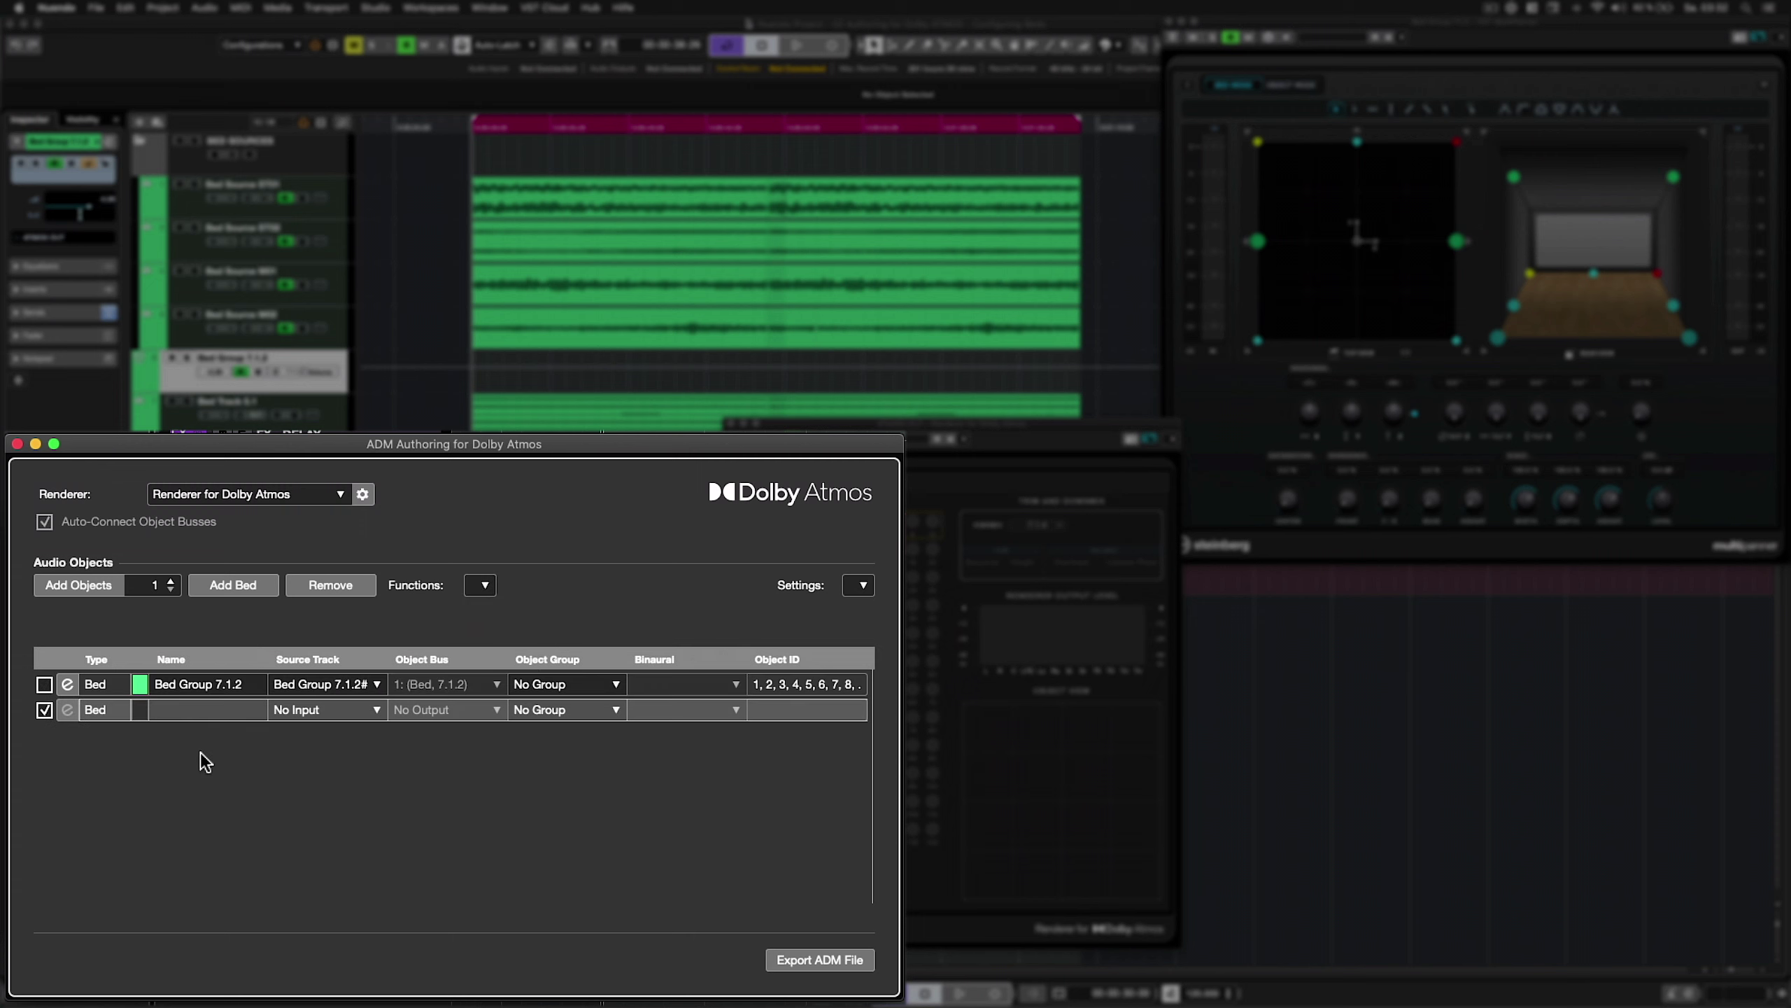
{"action": "left_click", "coordinate": [362, 708]}
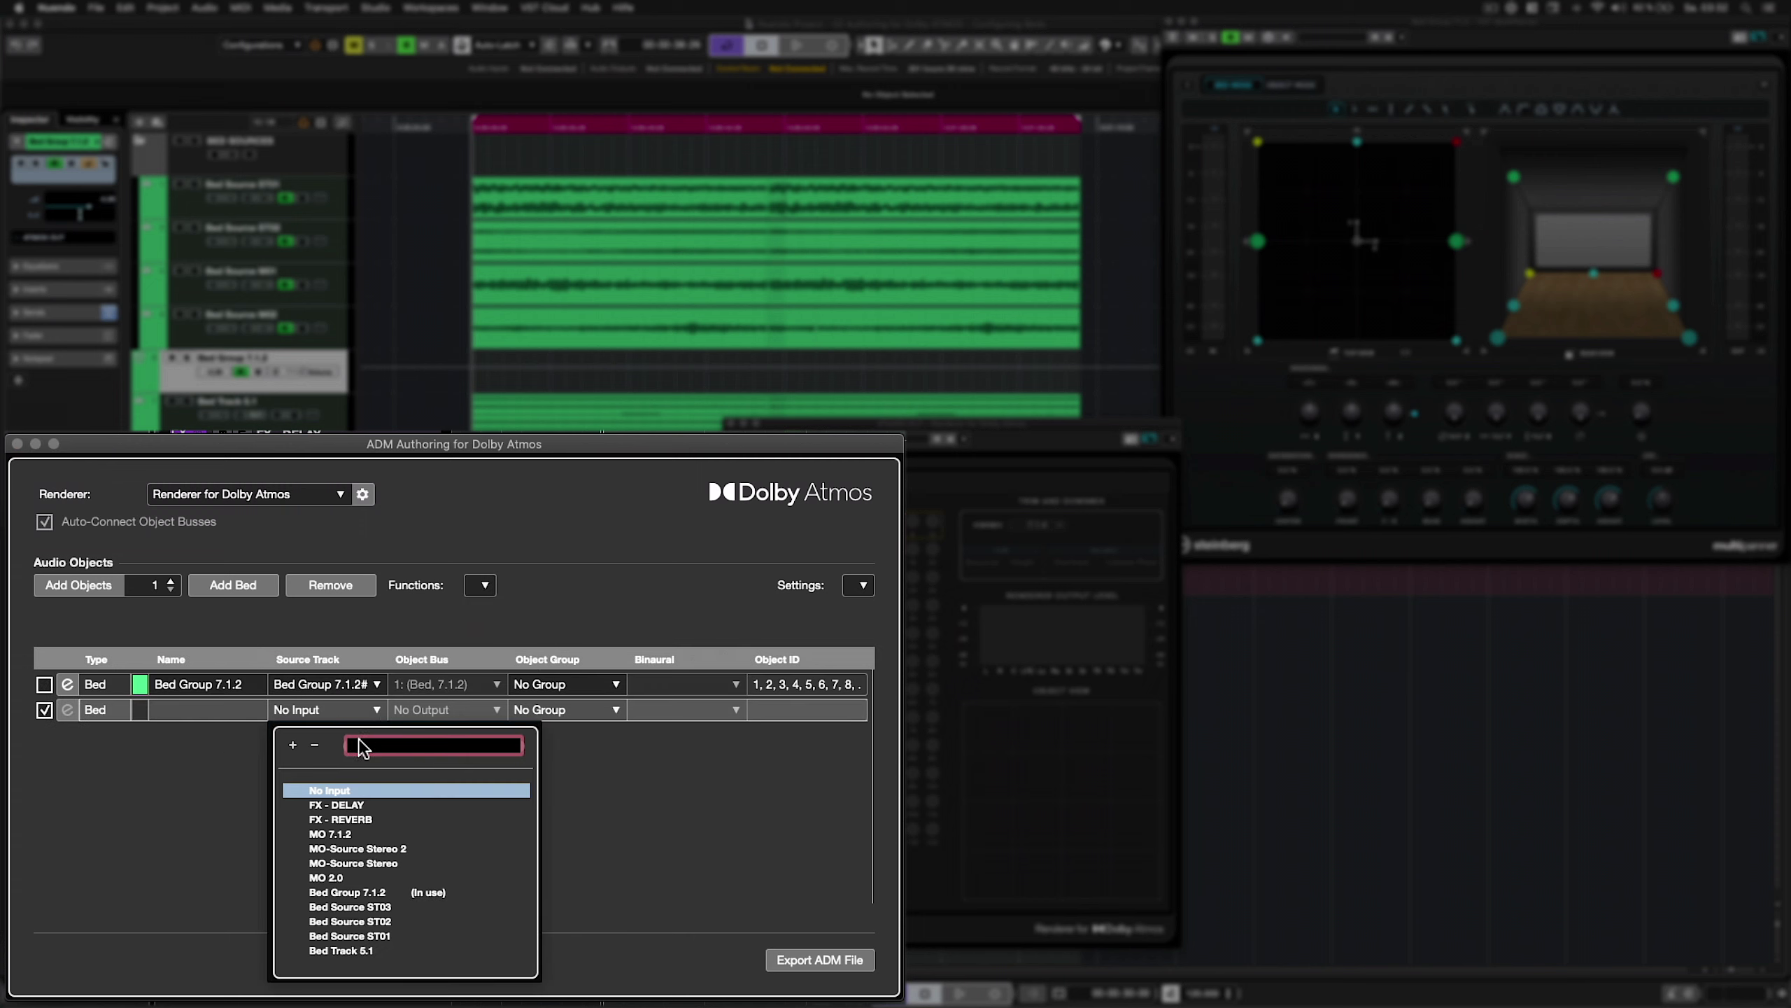
{"action": "left_click", "coordinate": [341, 949]}
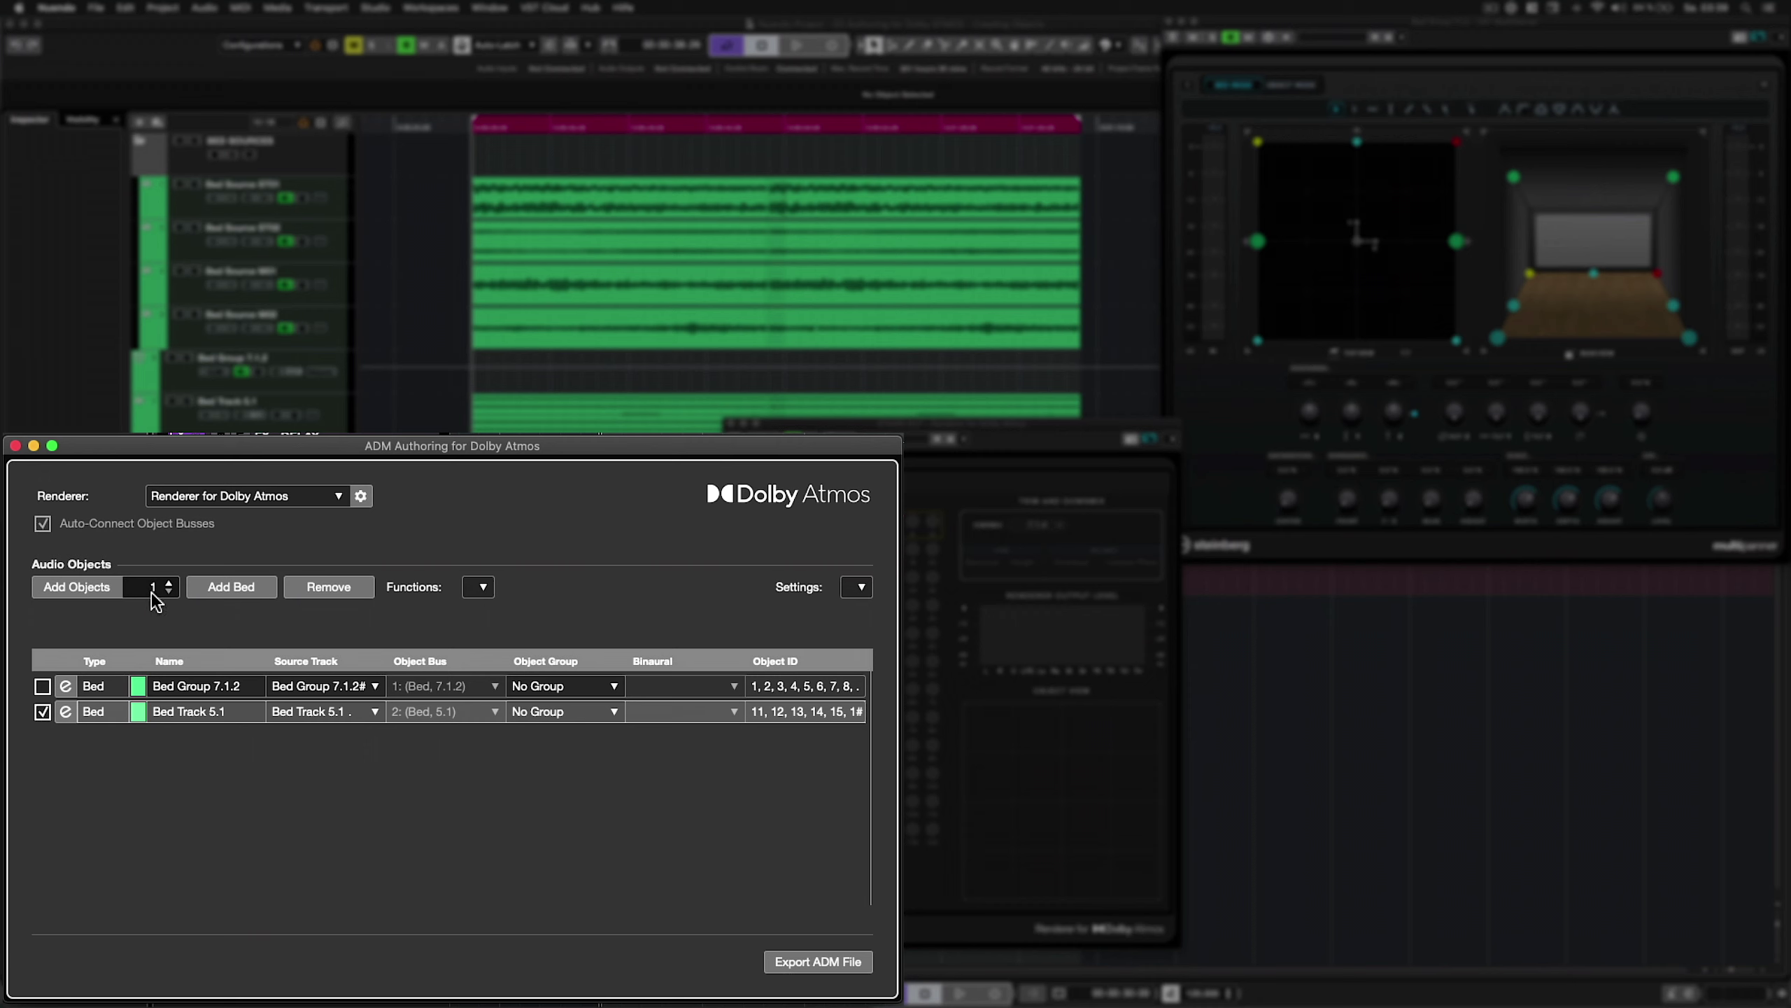
Add two objects with OBJECT 1 and OBJECT 2 as source tracks and apply the source track names to both
{"action": "left_click", "coordinate": [168, 581]}
{"action": "left_click", "coordinate": [78, 586]}
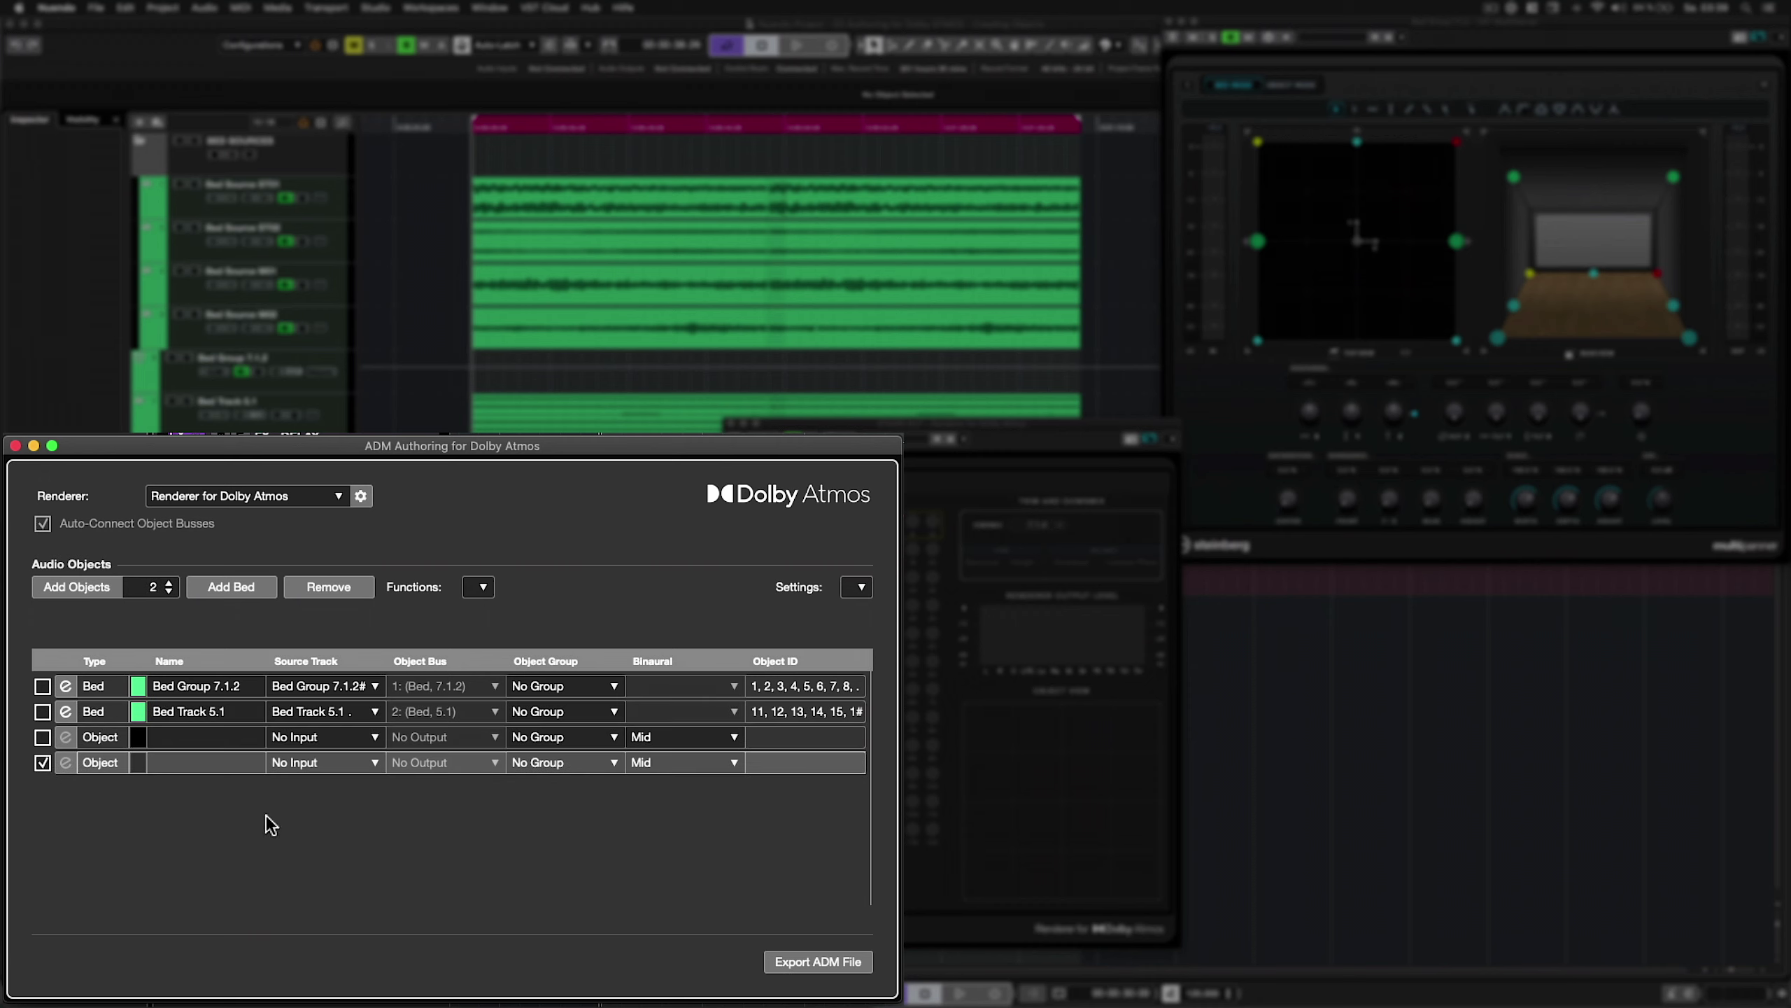
{"action": "left_click", "coordinate": [666, 462]}
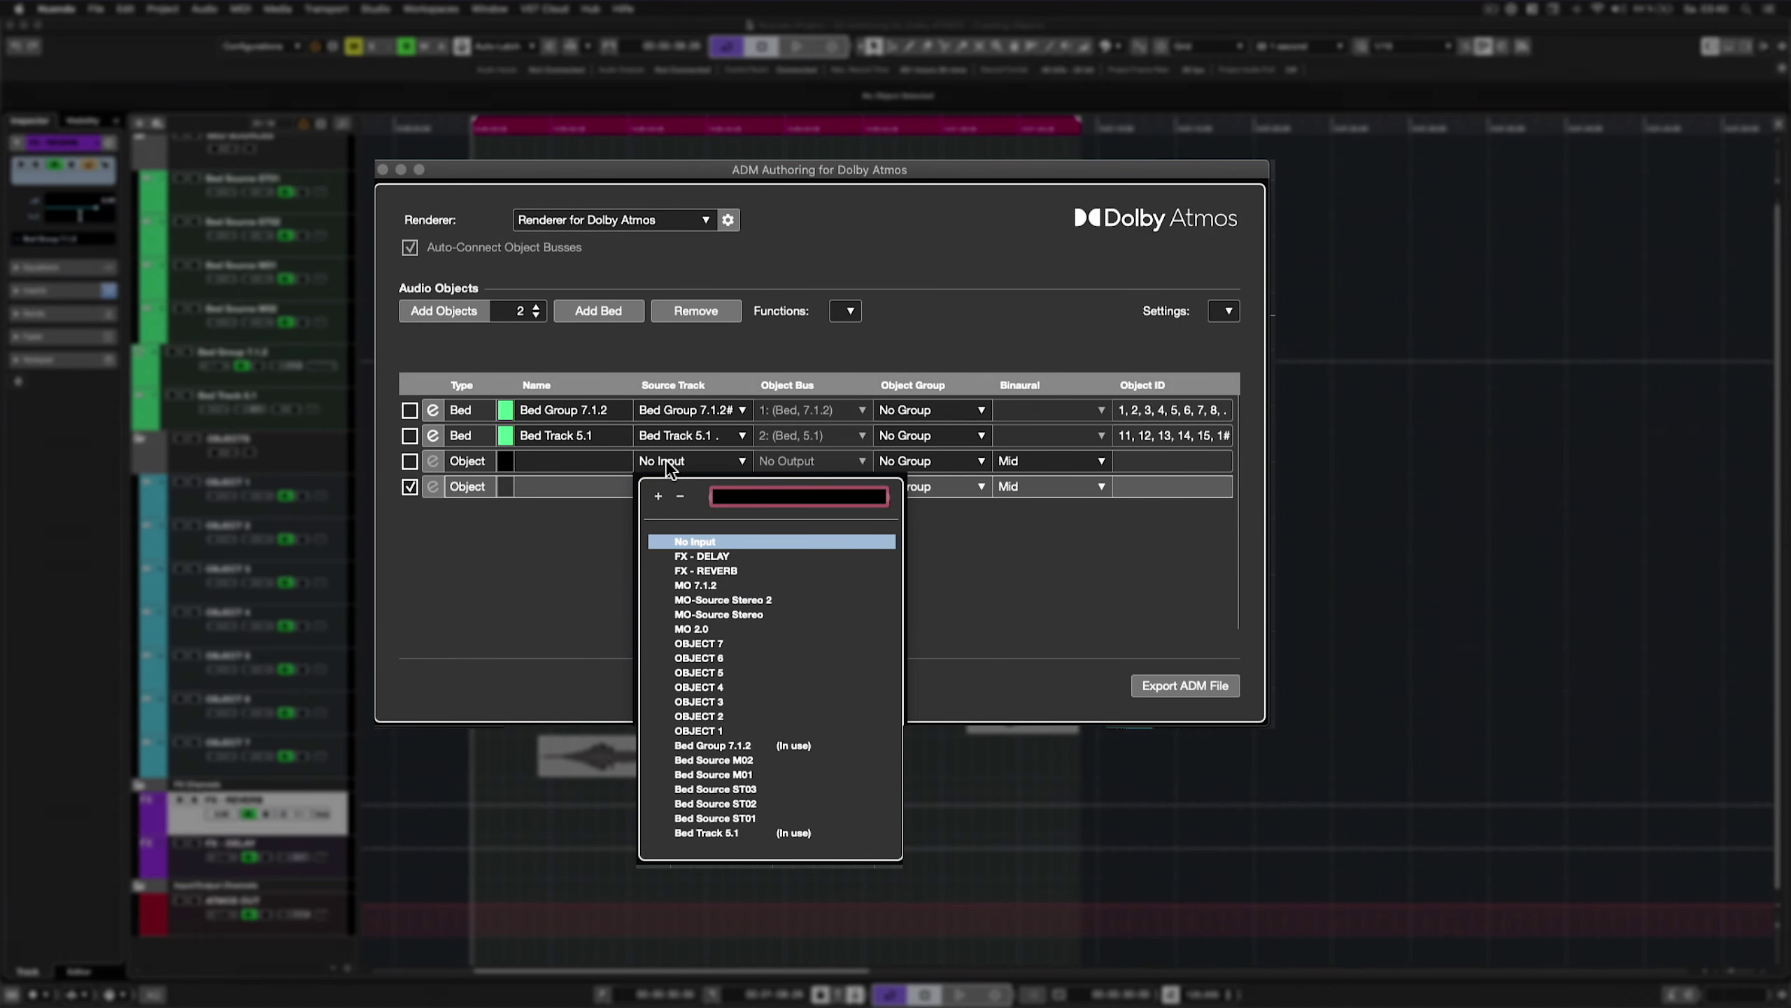
{"action": "left_click", "coordinate": [697, 732]}
{"action": "left_click", "coordinate": [698, 487]}
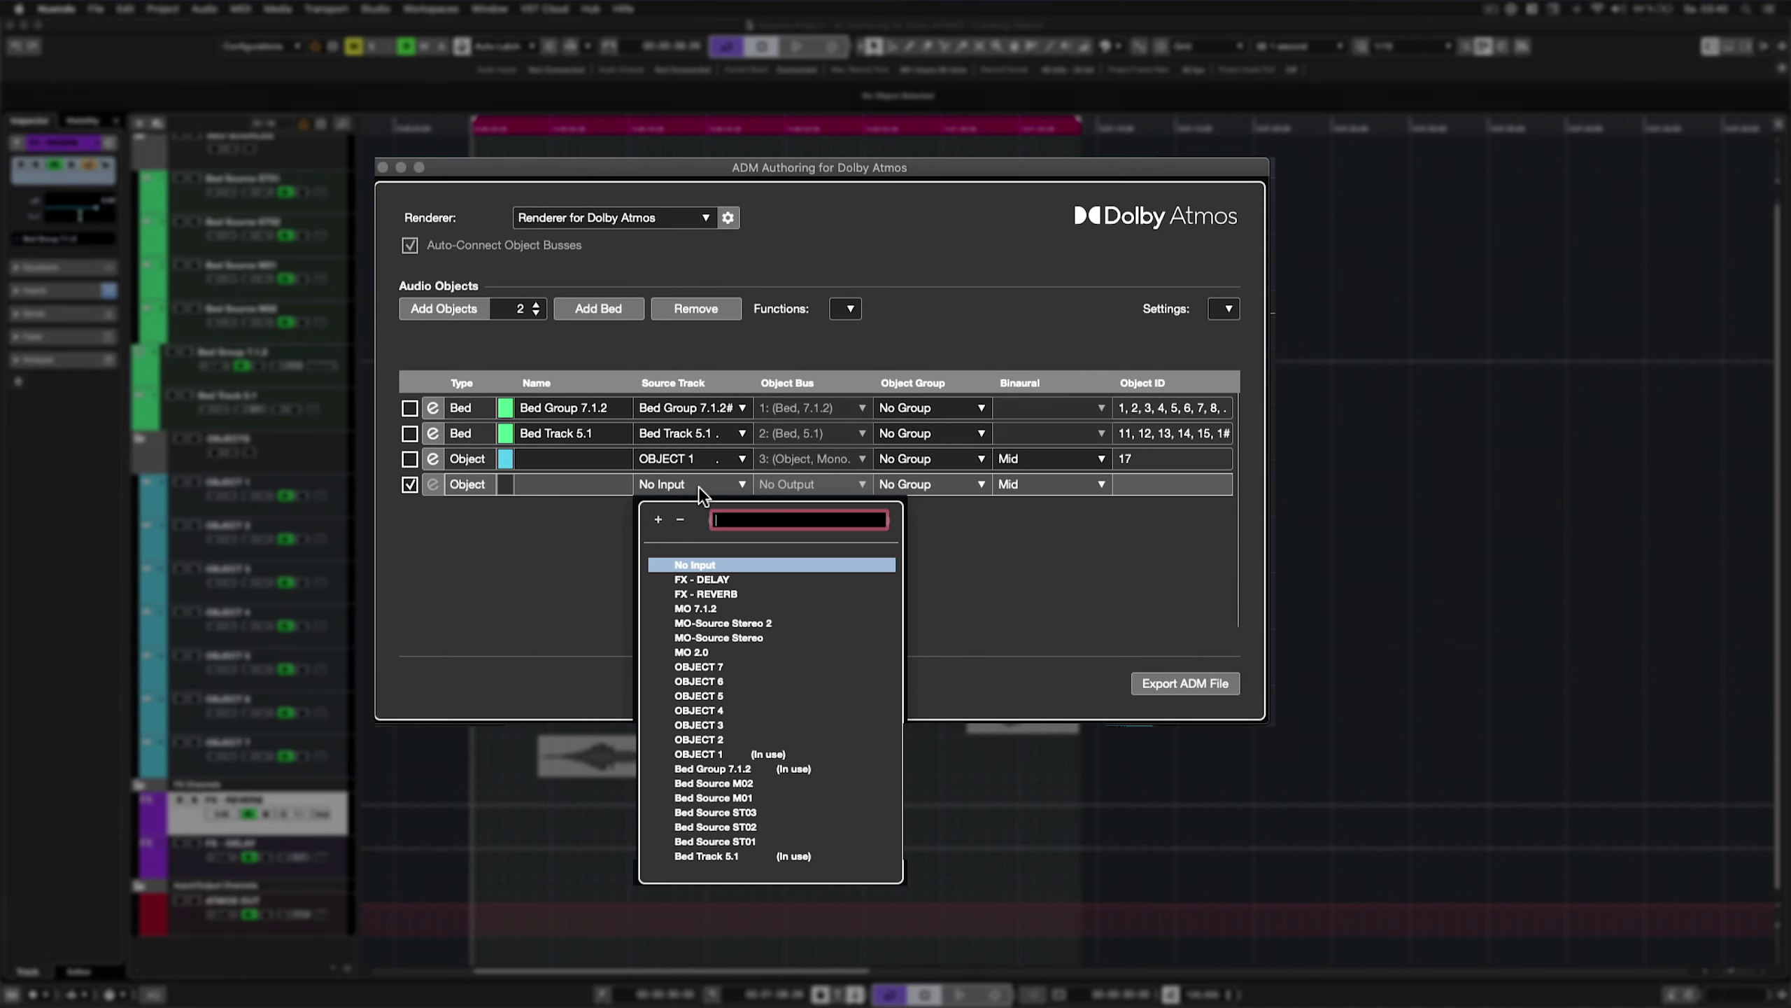
{"action": "left_click", "coordinate": [727, 737]}
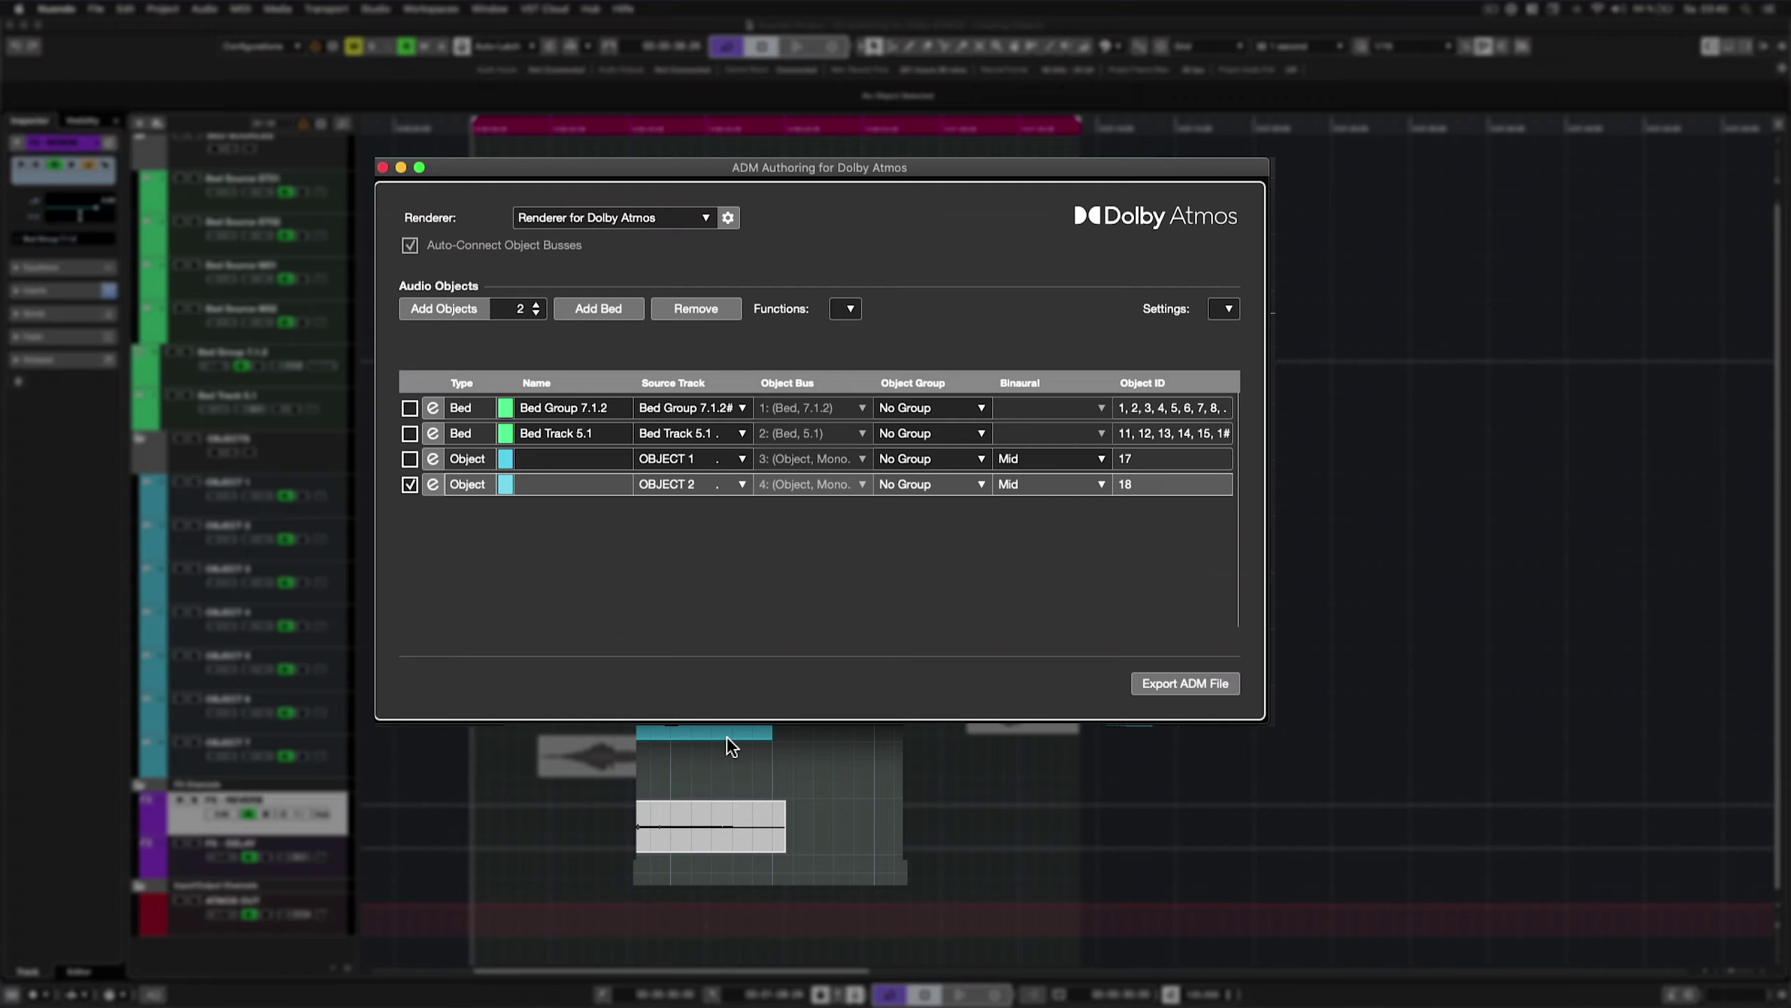
{"action": "left_click", "coordinate": [846, 309]}
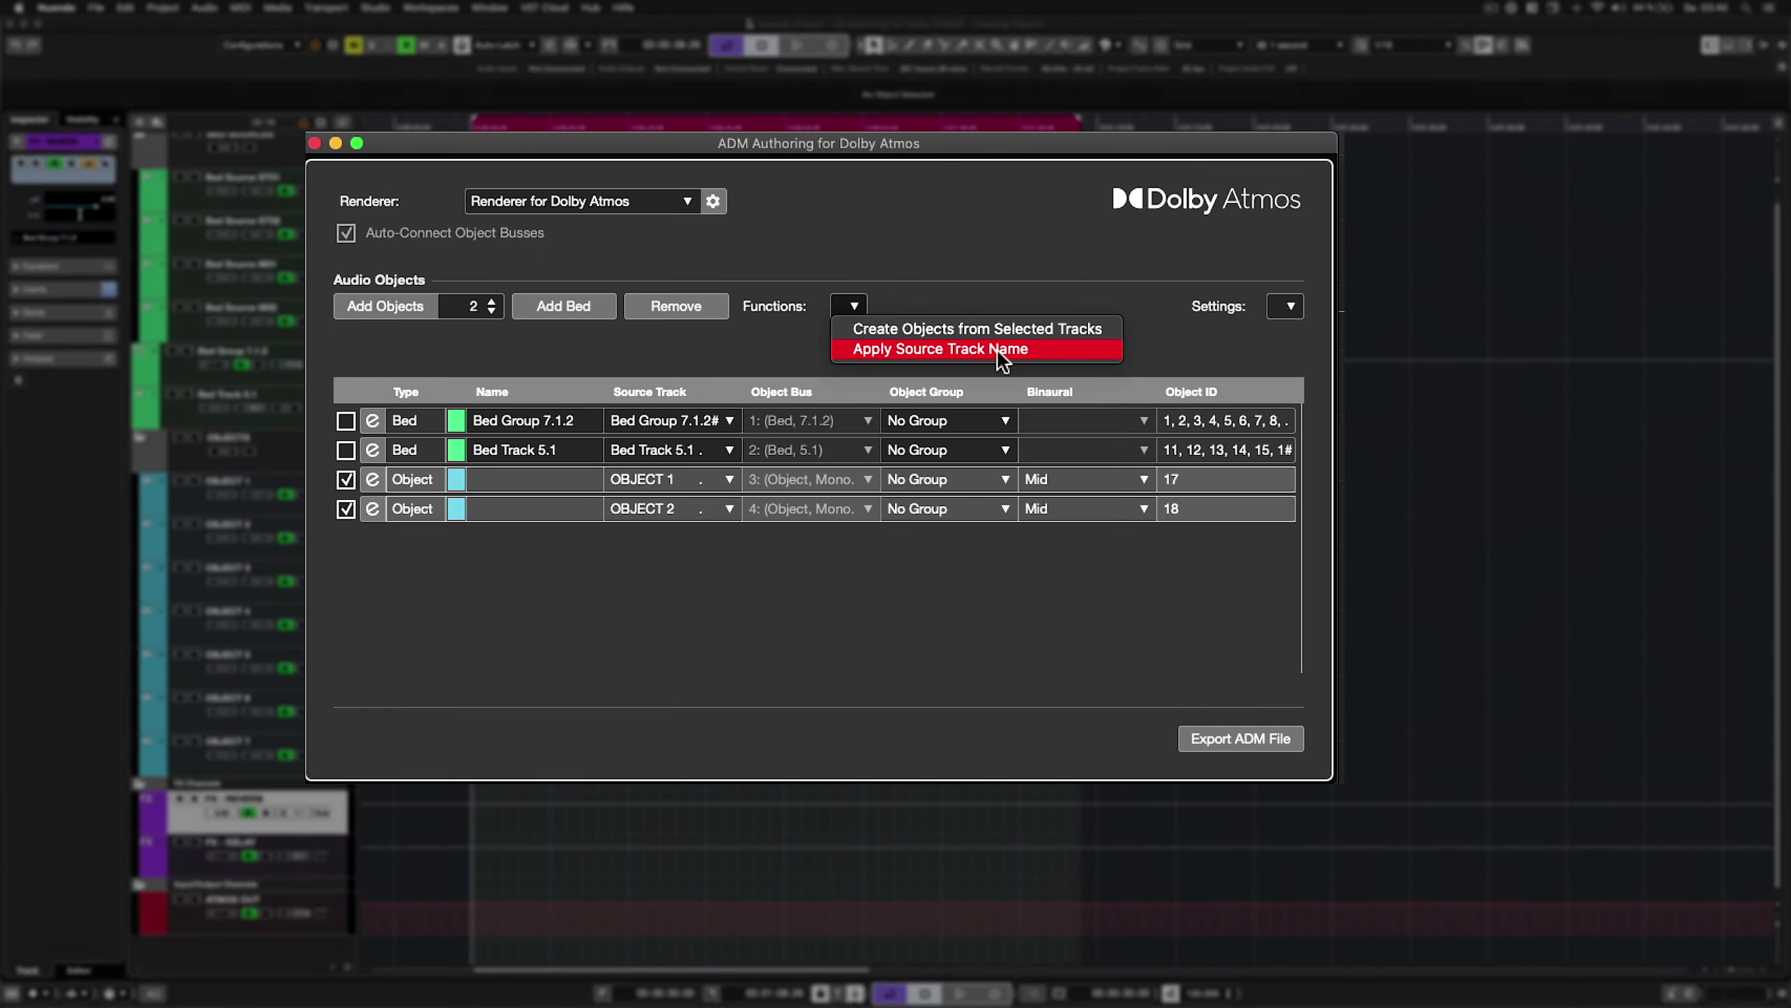
{"action": "left_click", "coordinate": [1042, 351]}
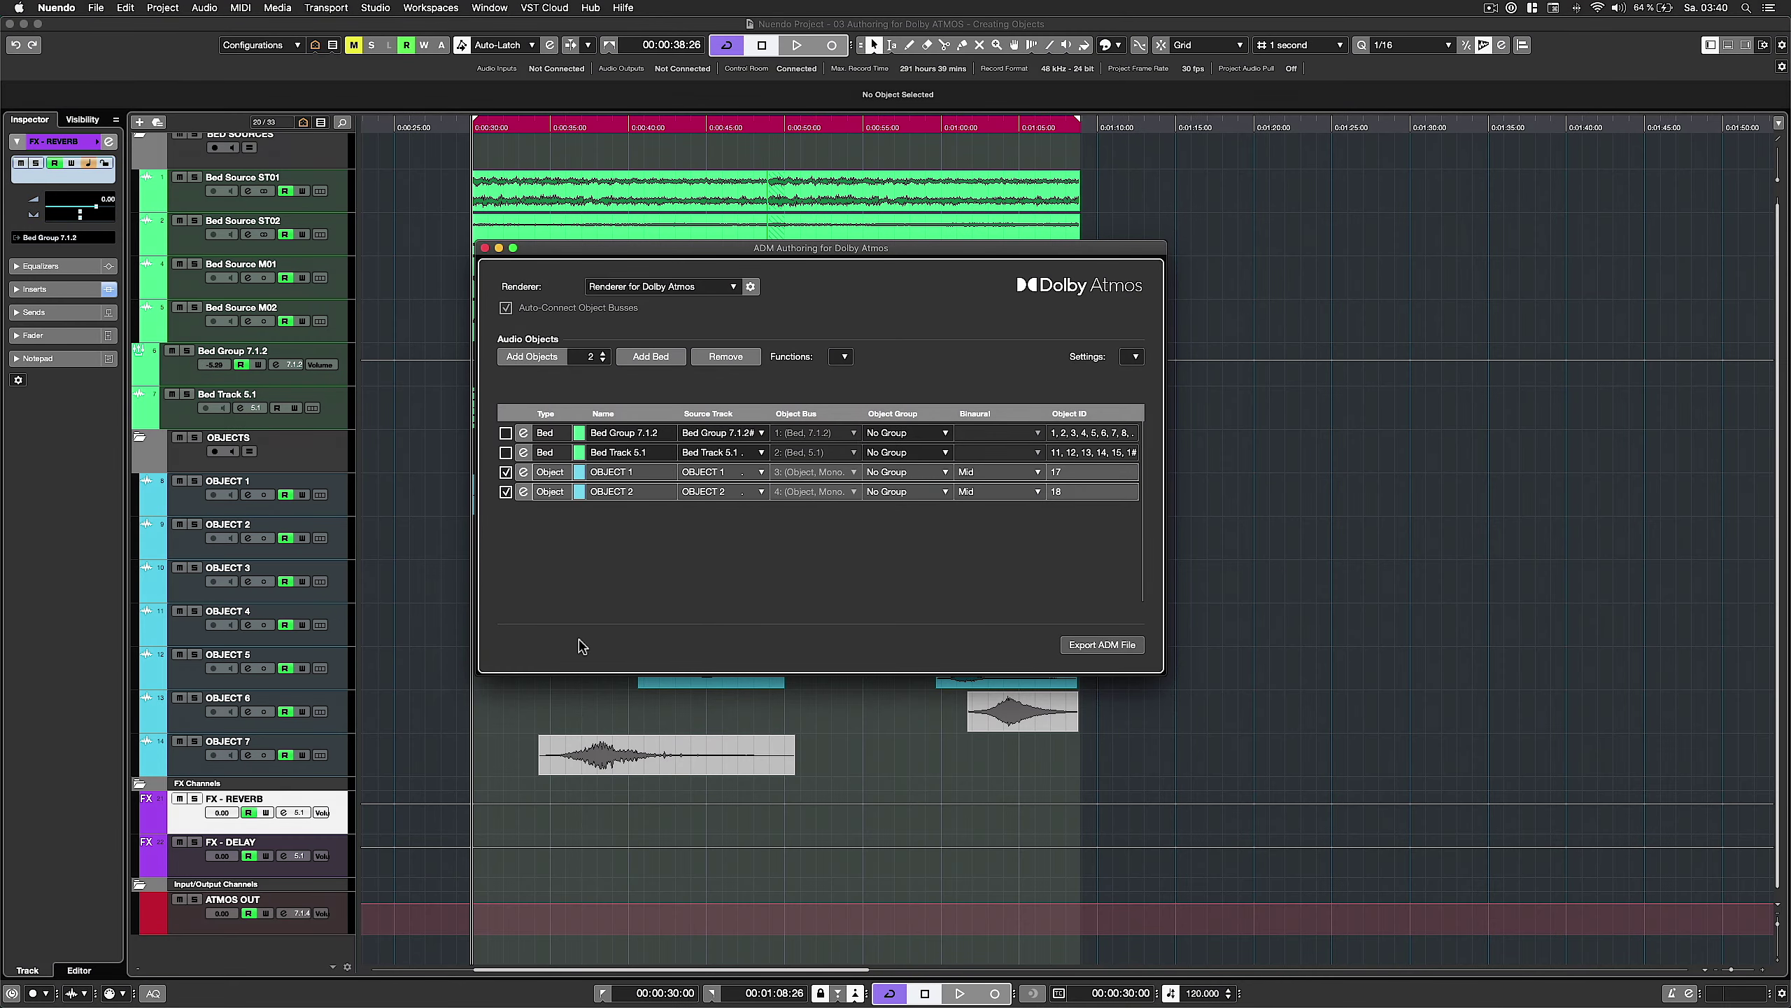
Create audio objects from tracks OBJECT 3 to OBJECT 7 in the ADM authoring list
{"action": "left_click", "coordinate": [341, 586]}
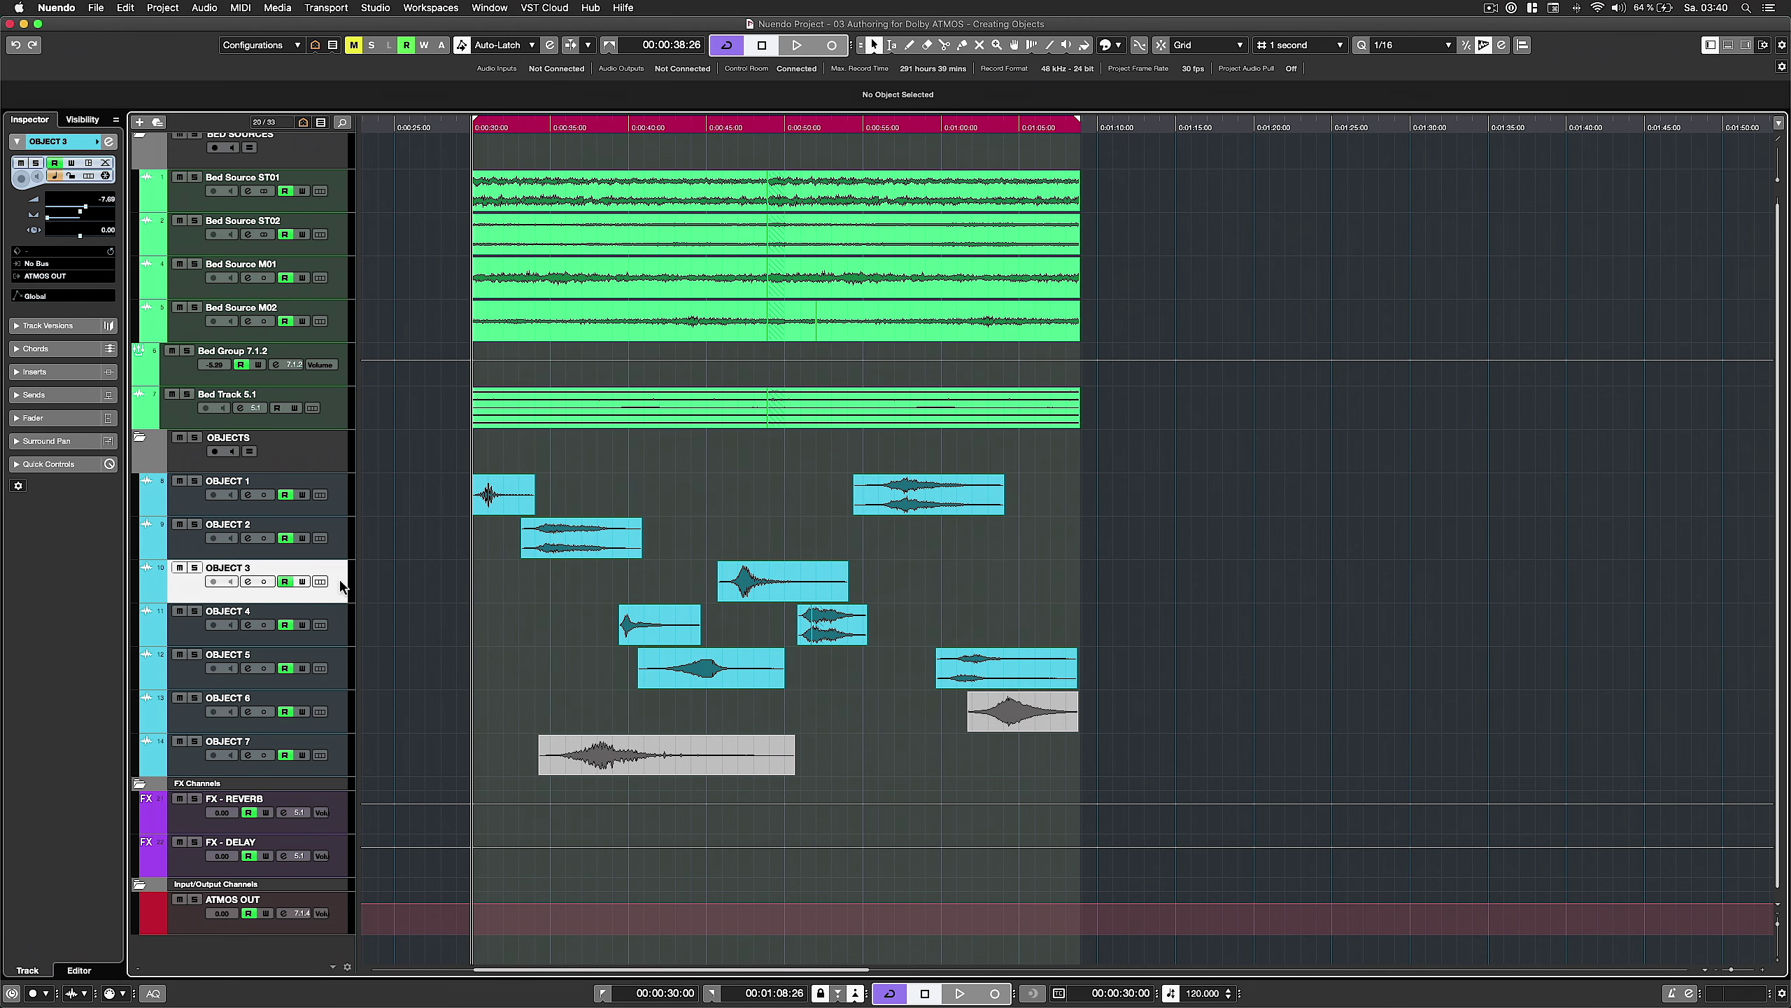
{"action": "left_click", "coordinate": [346, 754], "text": "shift"}
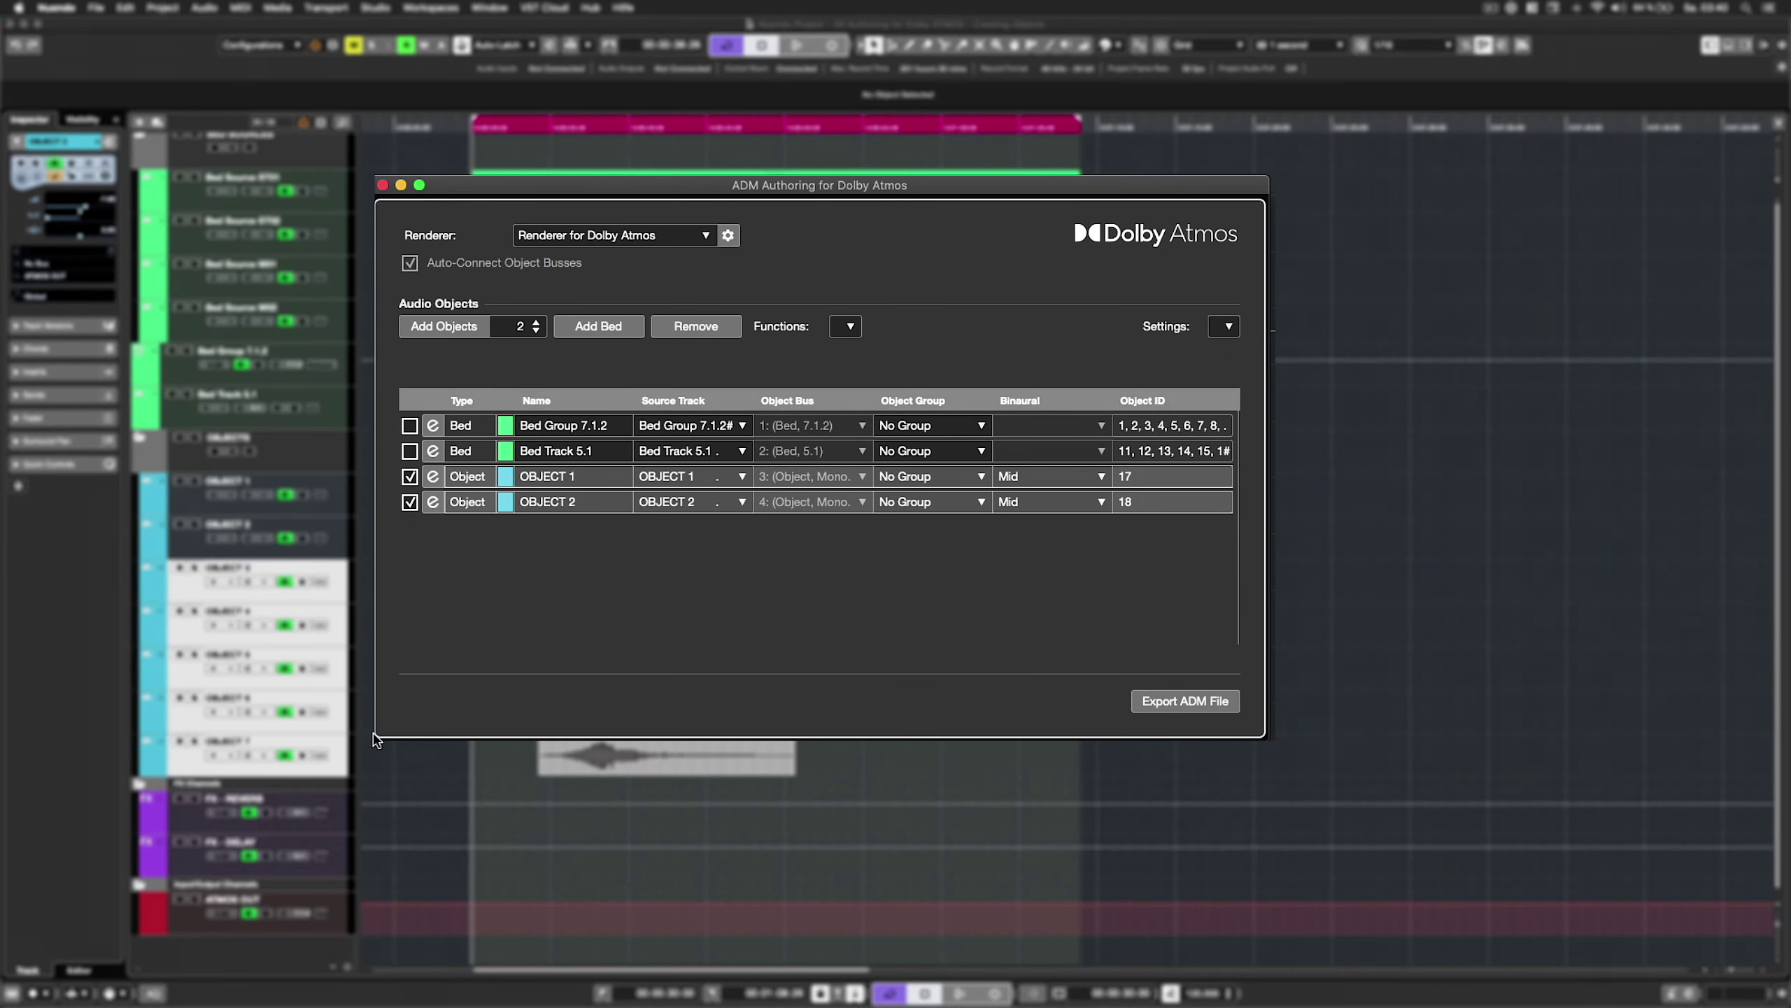
{"action": "left_click", "coordinate": [849, 334]}
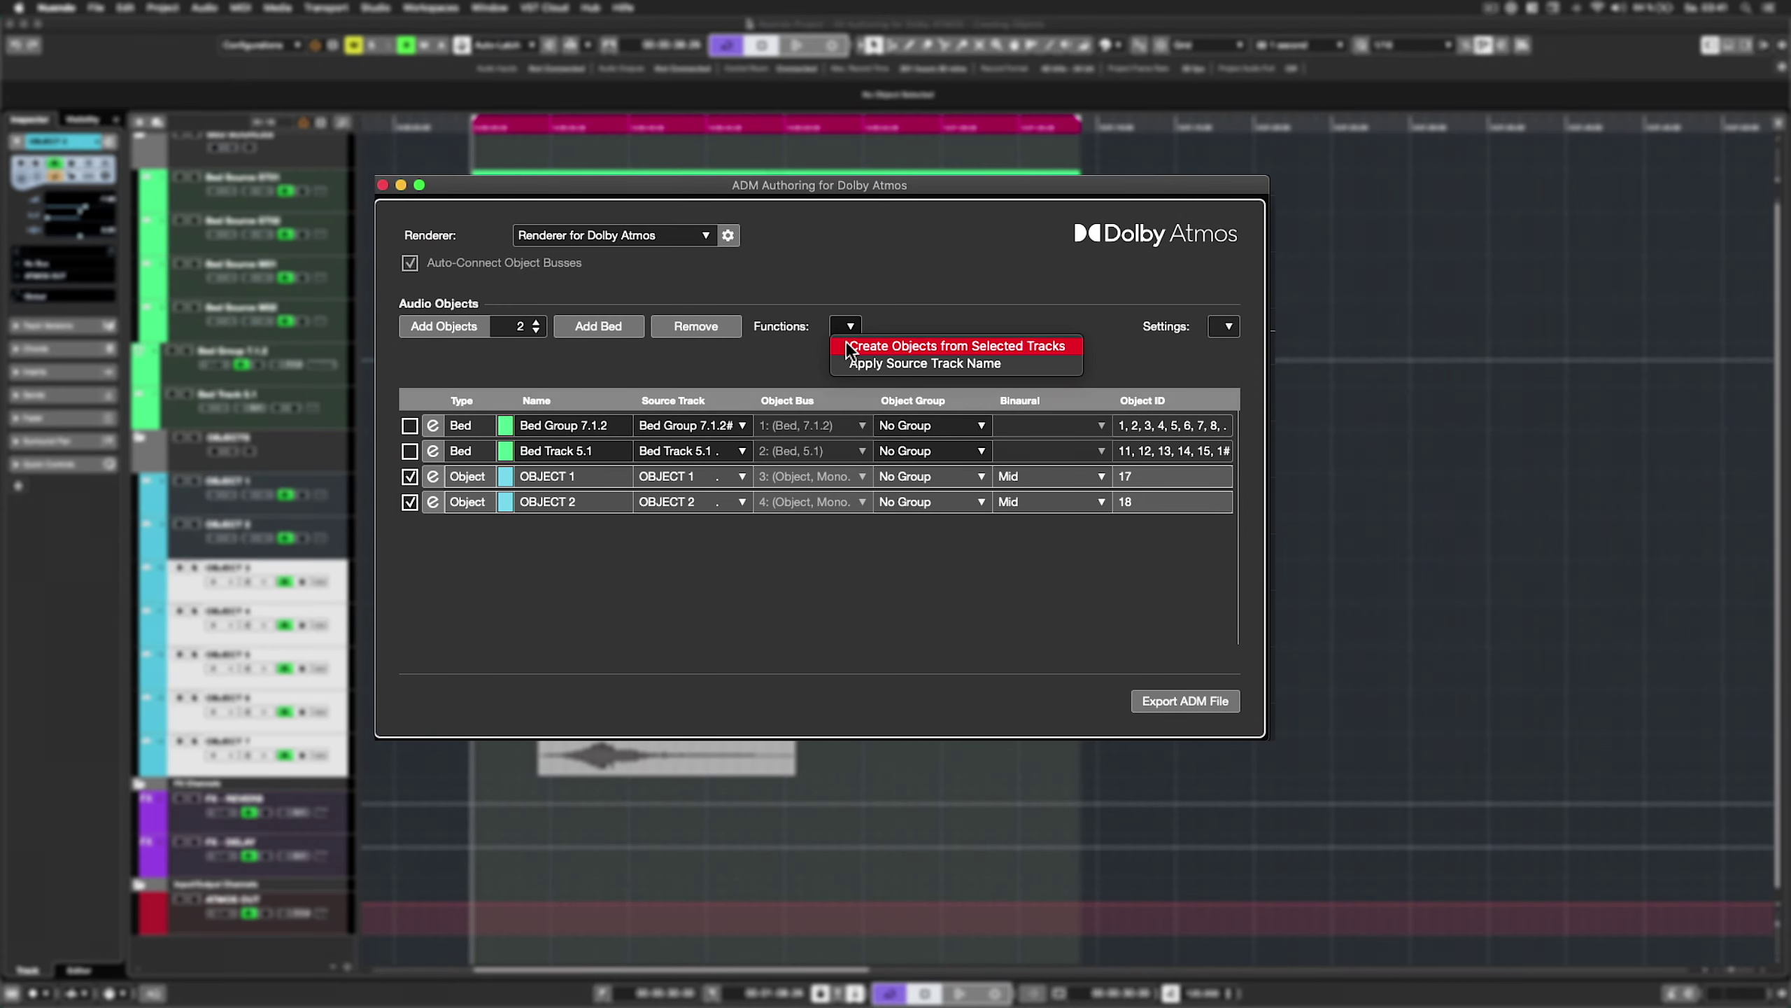
{"action": "left_click", "coordinate": [844, 347]}
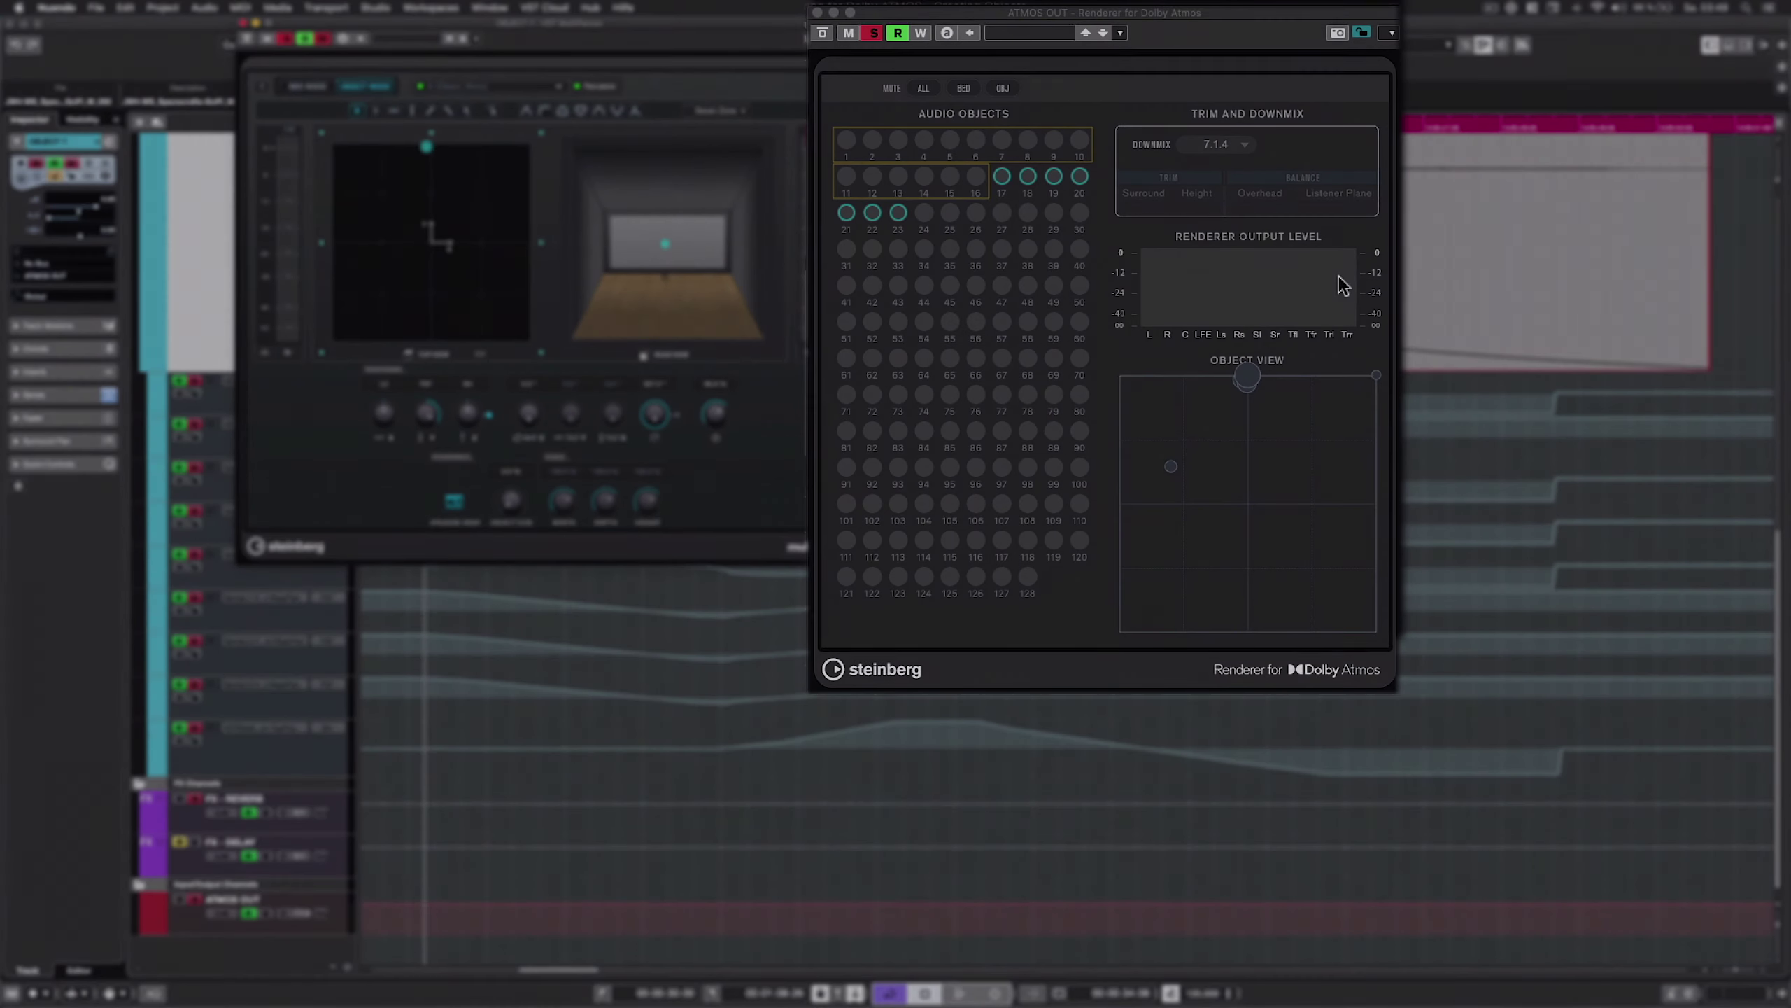
Start playback and set the downmix of the Renderer for Dolby Atmos to Binaural
{"action": "key", "text": "space"}
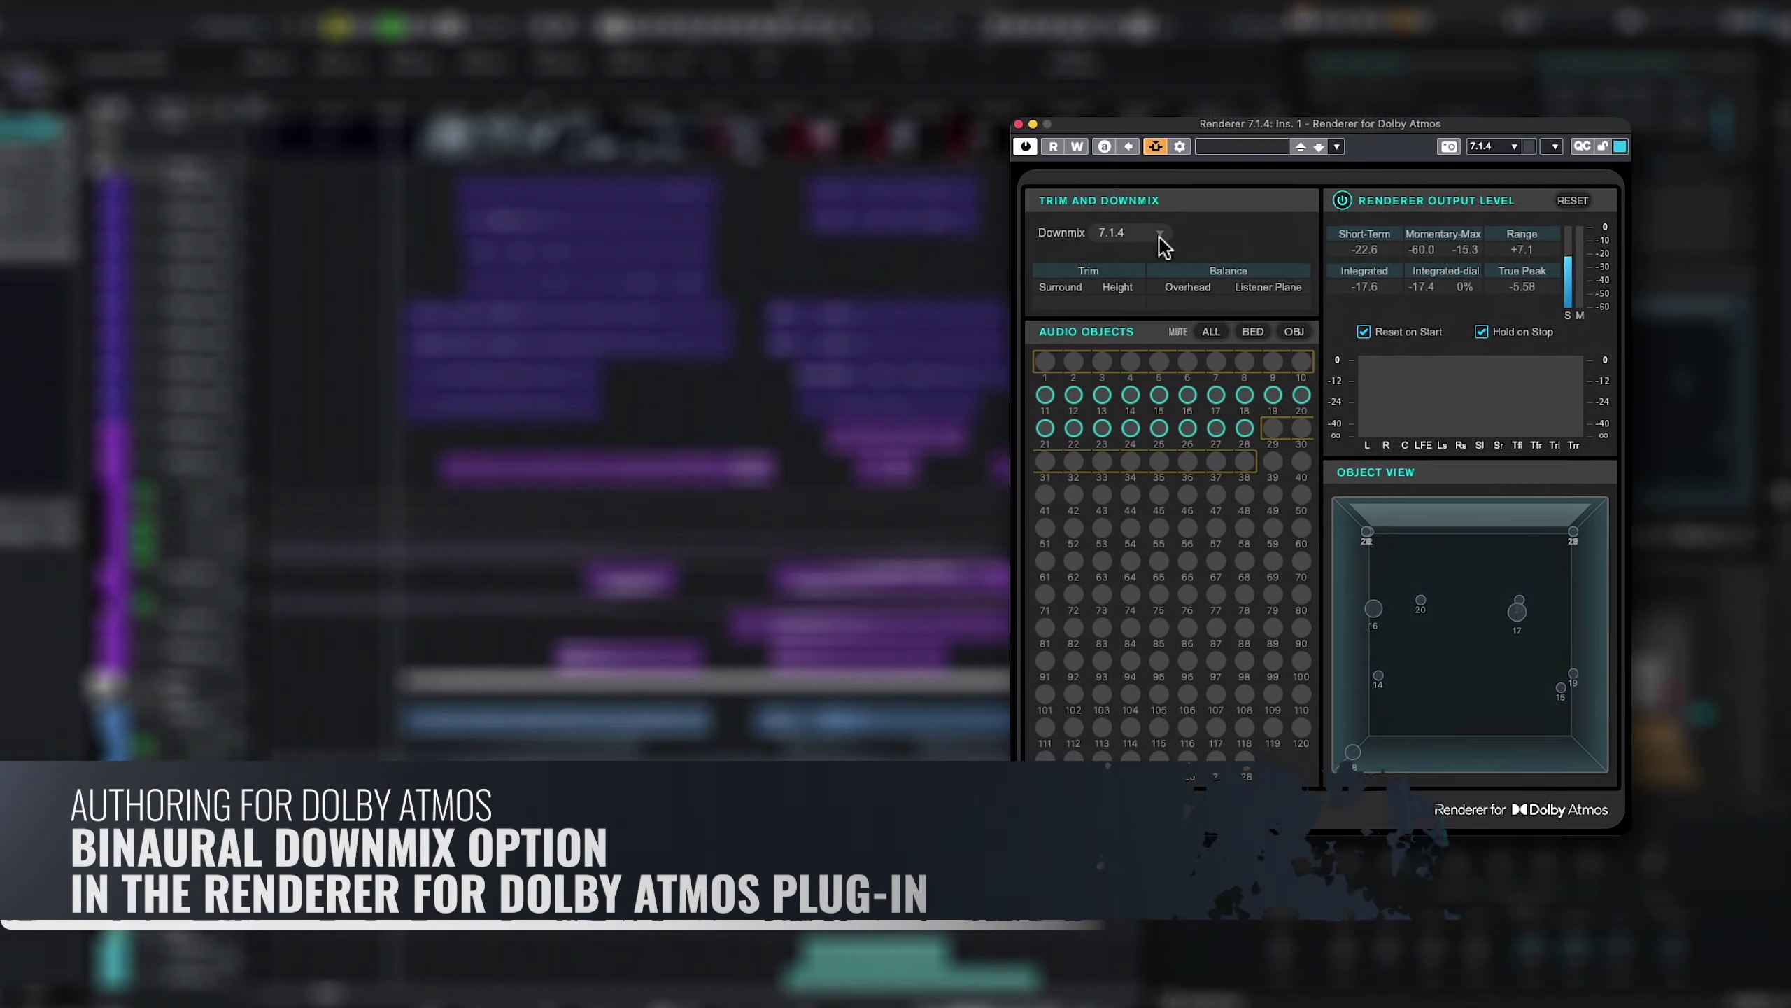
{"action": "left_click", "coordinate": [1128, 255]}
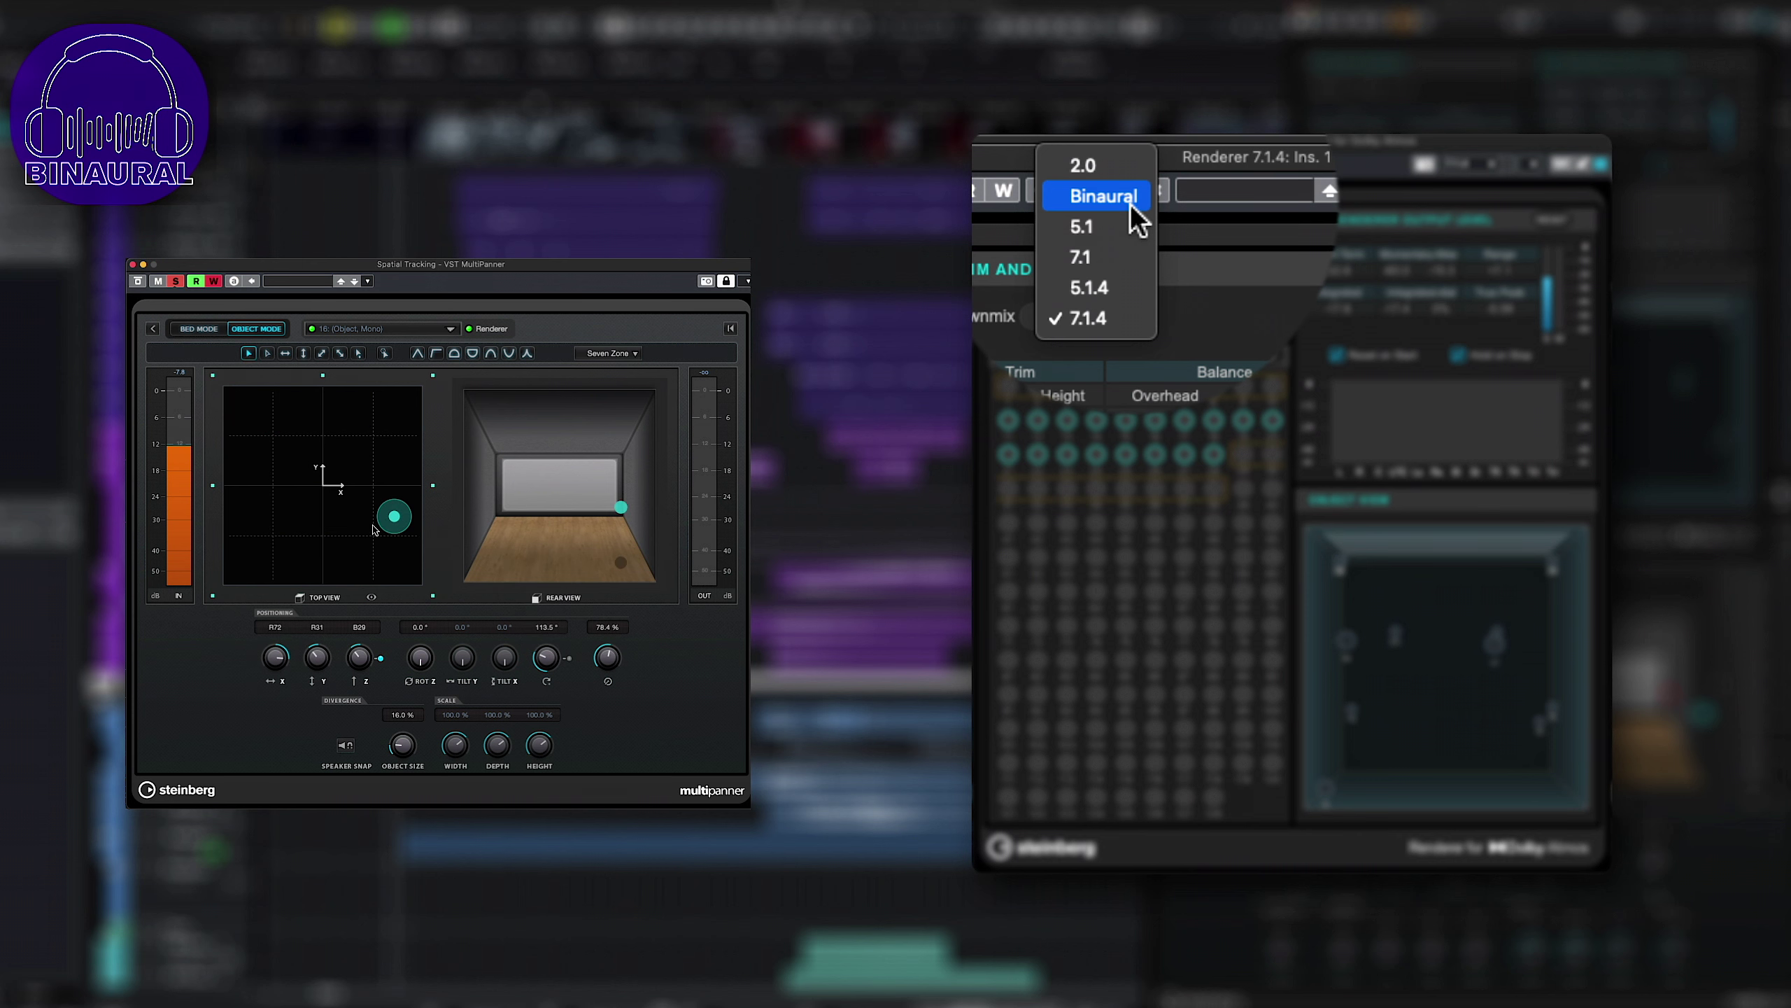
{"action": "left_click", "coordinate": [1131, 203]}
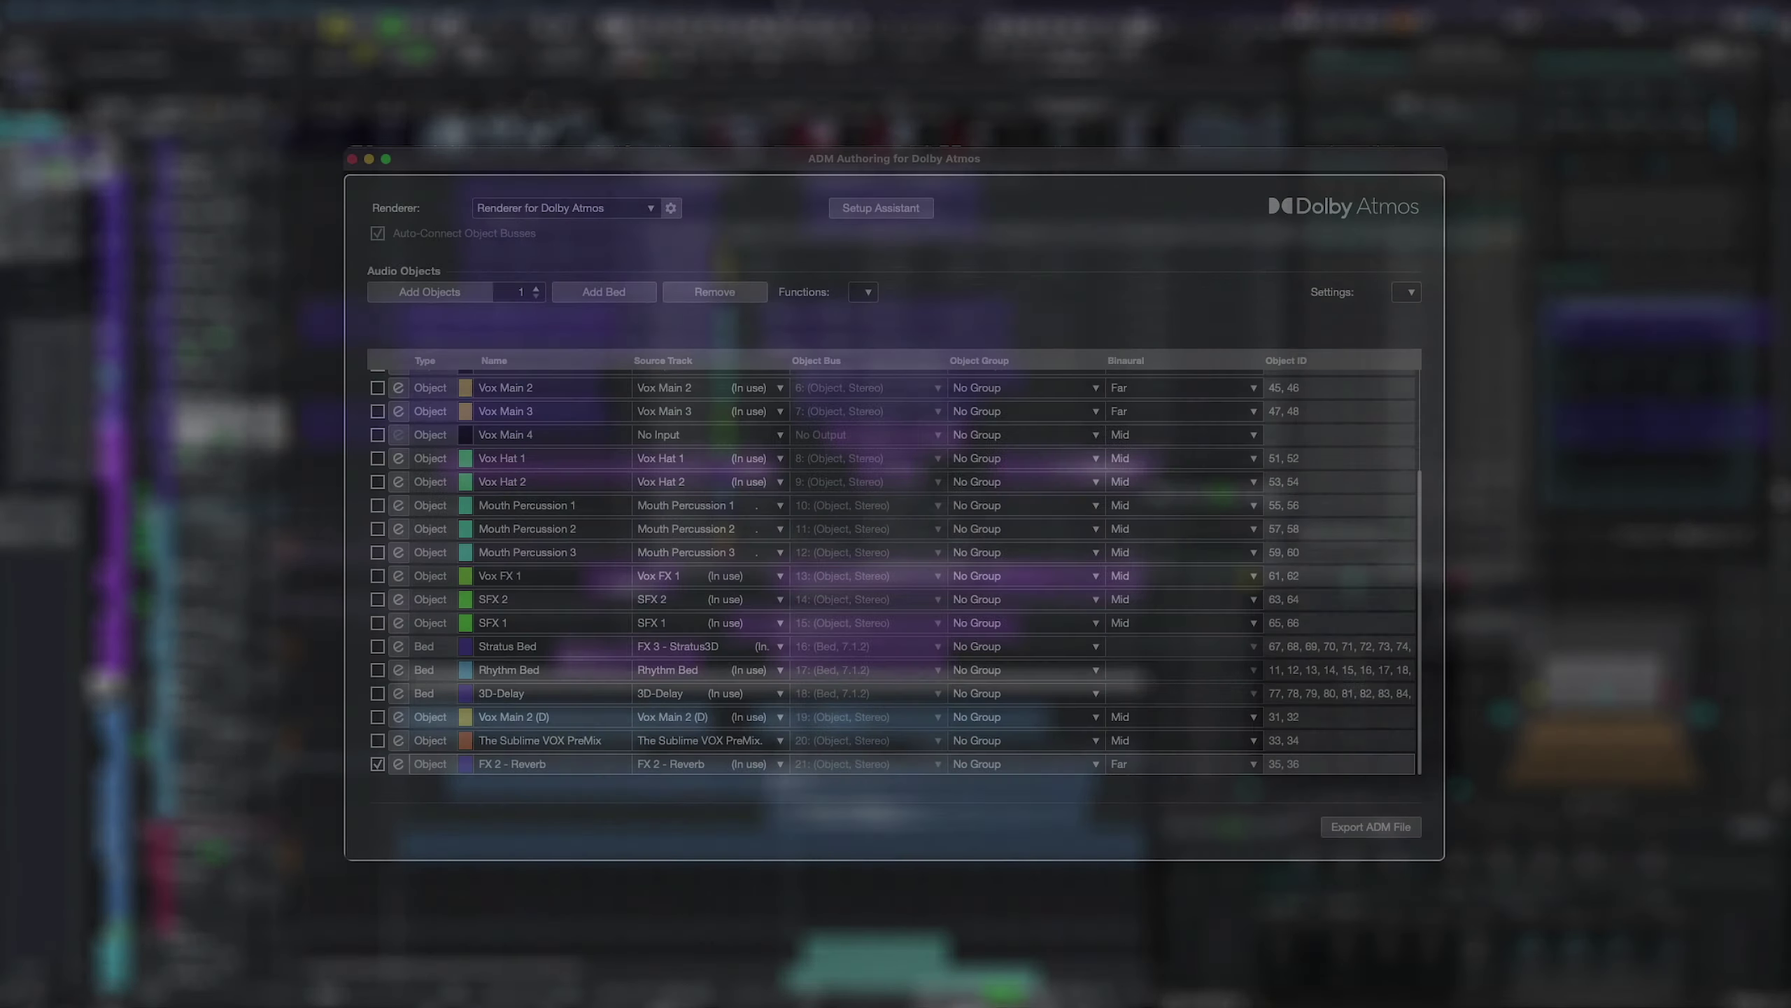
Open the Binaural Render Mode for Beds settings, and set the binaural mode of the Bass 1 object to Near
{"action": "left_click", "coordinate": [1398, 295]}
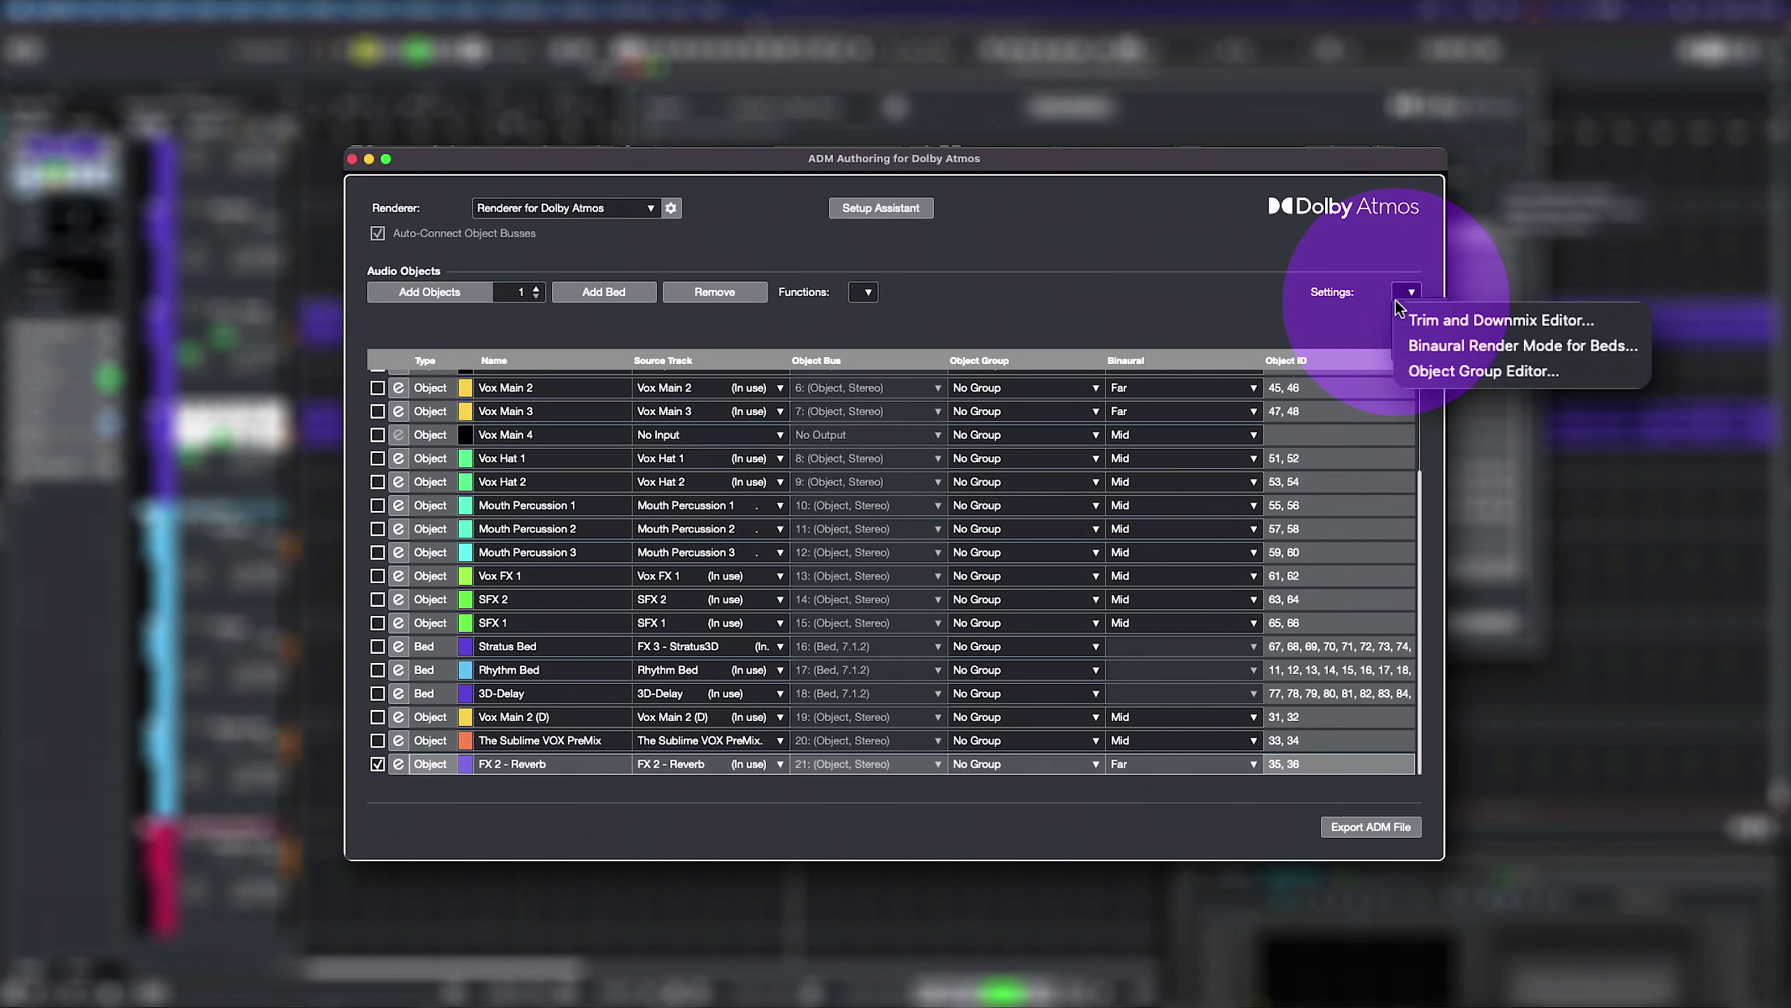
{"action": "left_click", "coordinate": [1415, 334]}
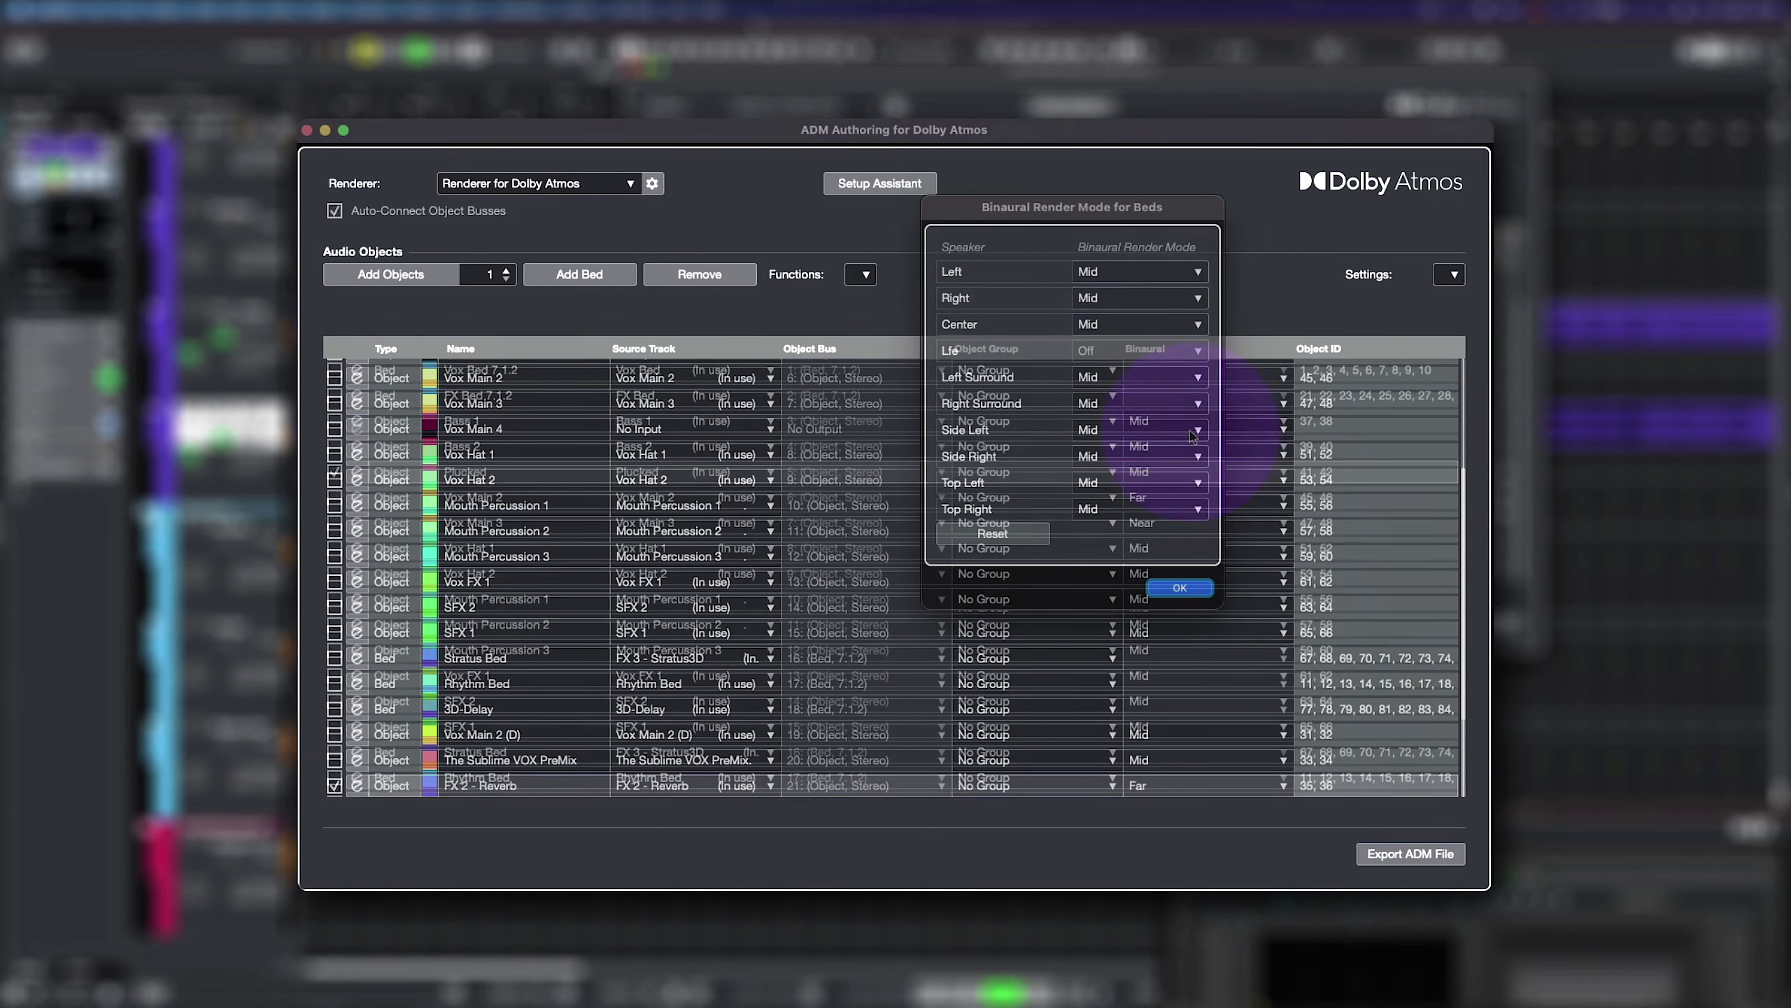
{"action": "left_click", "coordinate": [1201, 421]}
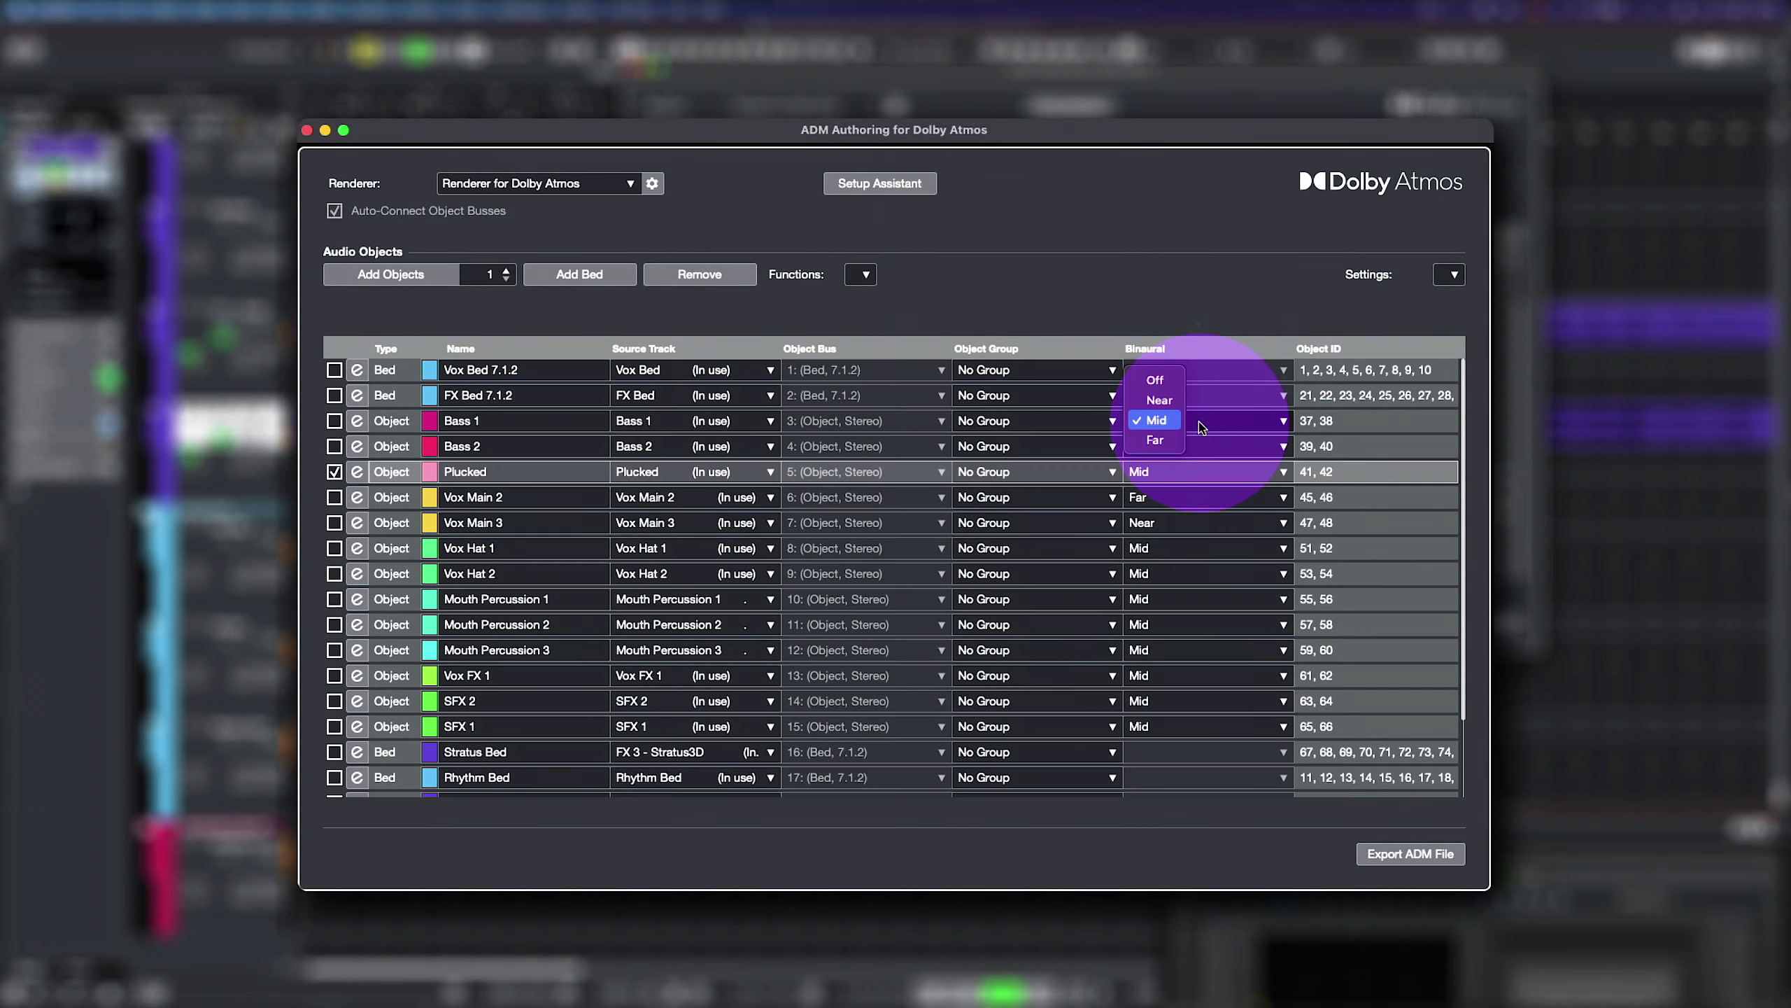
{"action": "left_click", "coordinate": [1150, 400]}
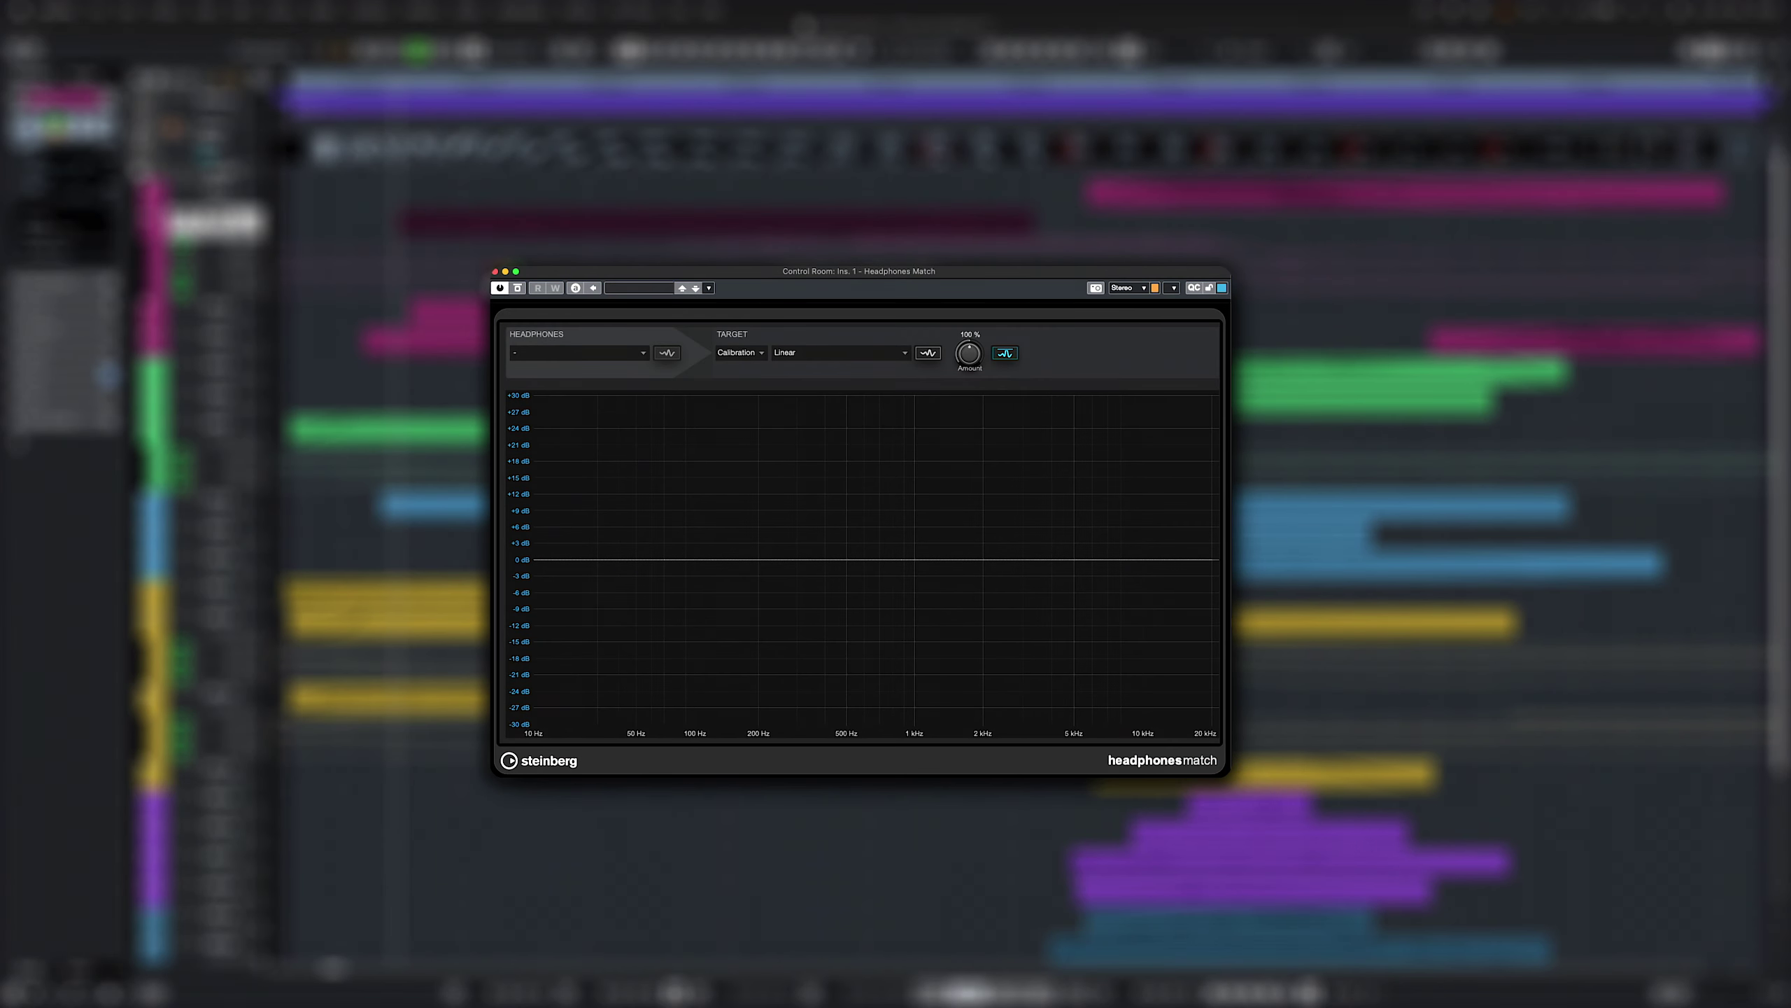
Browse the Headphones Match model list and select the Beyerdynamic DT1770 (Velours Earpads) as the headphones
{"action": "left_click", "coordinate": [578, 352]}
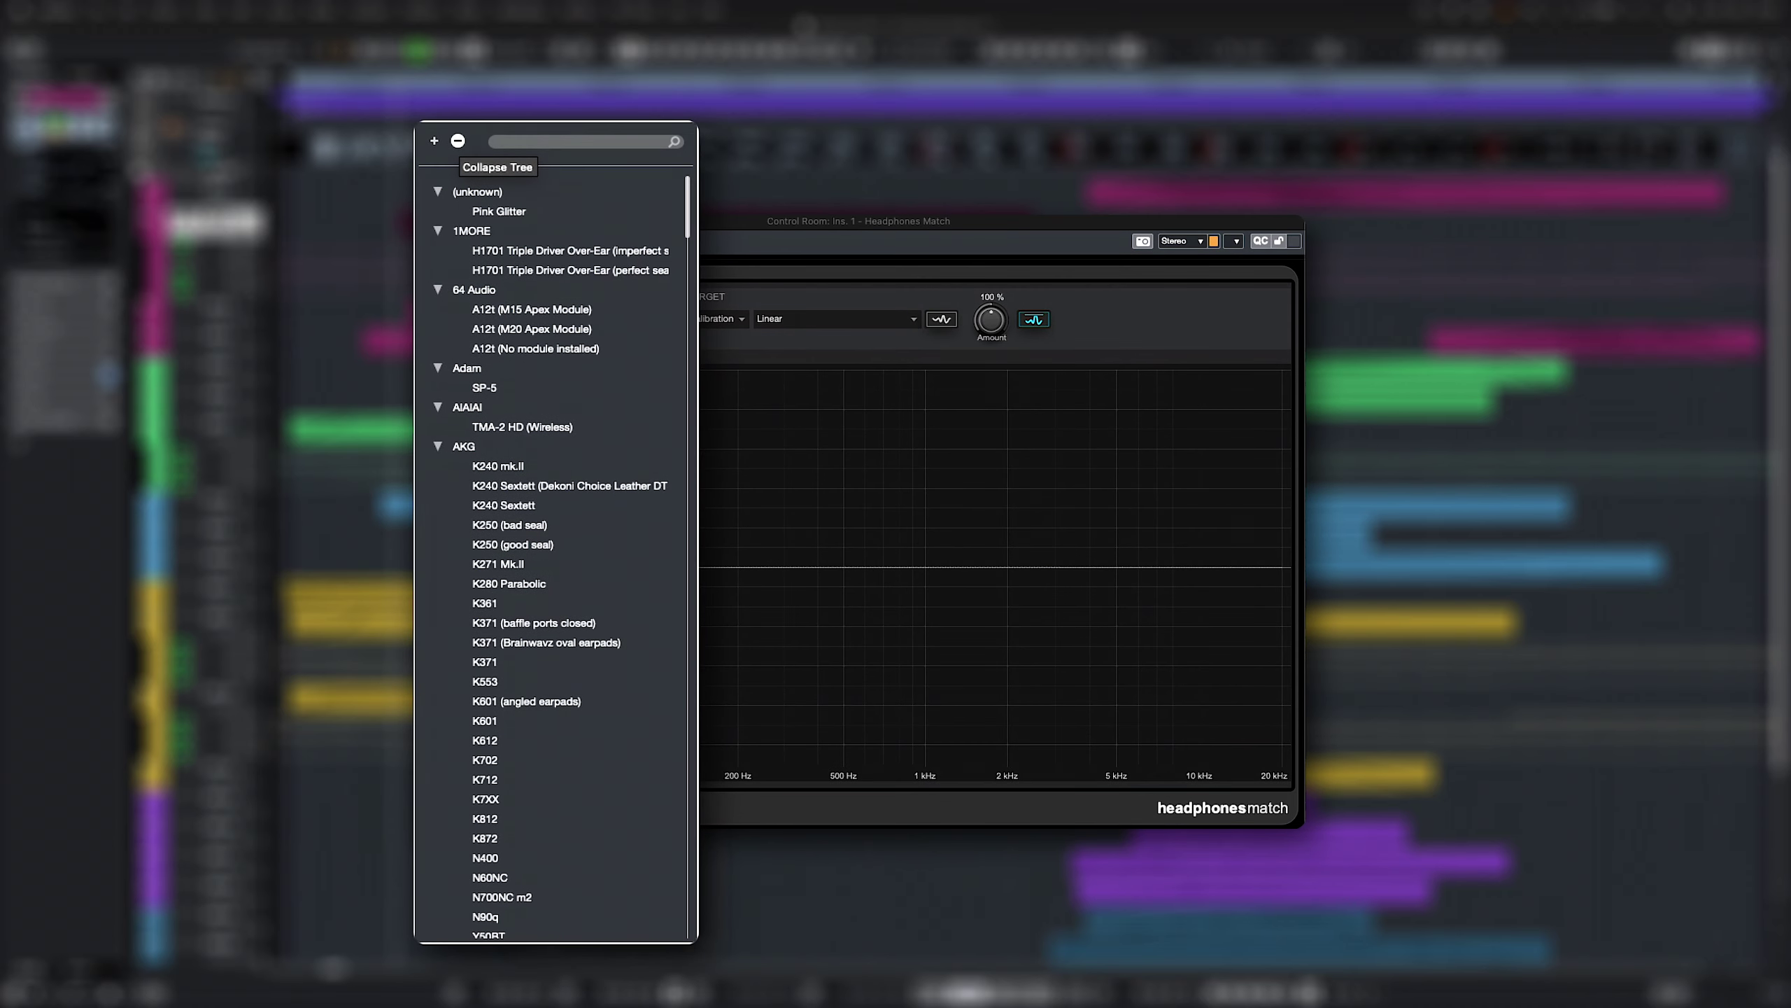
{"action": "scroll", "coordinate": [550, 558], "scroll_direction": "down", "scroll_amount": 15}
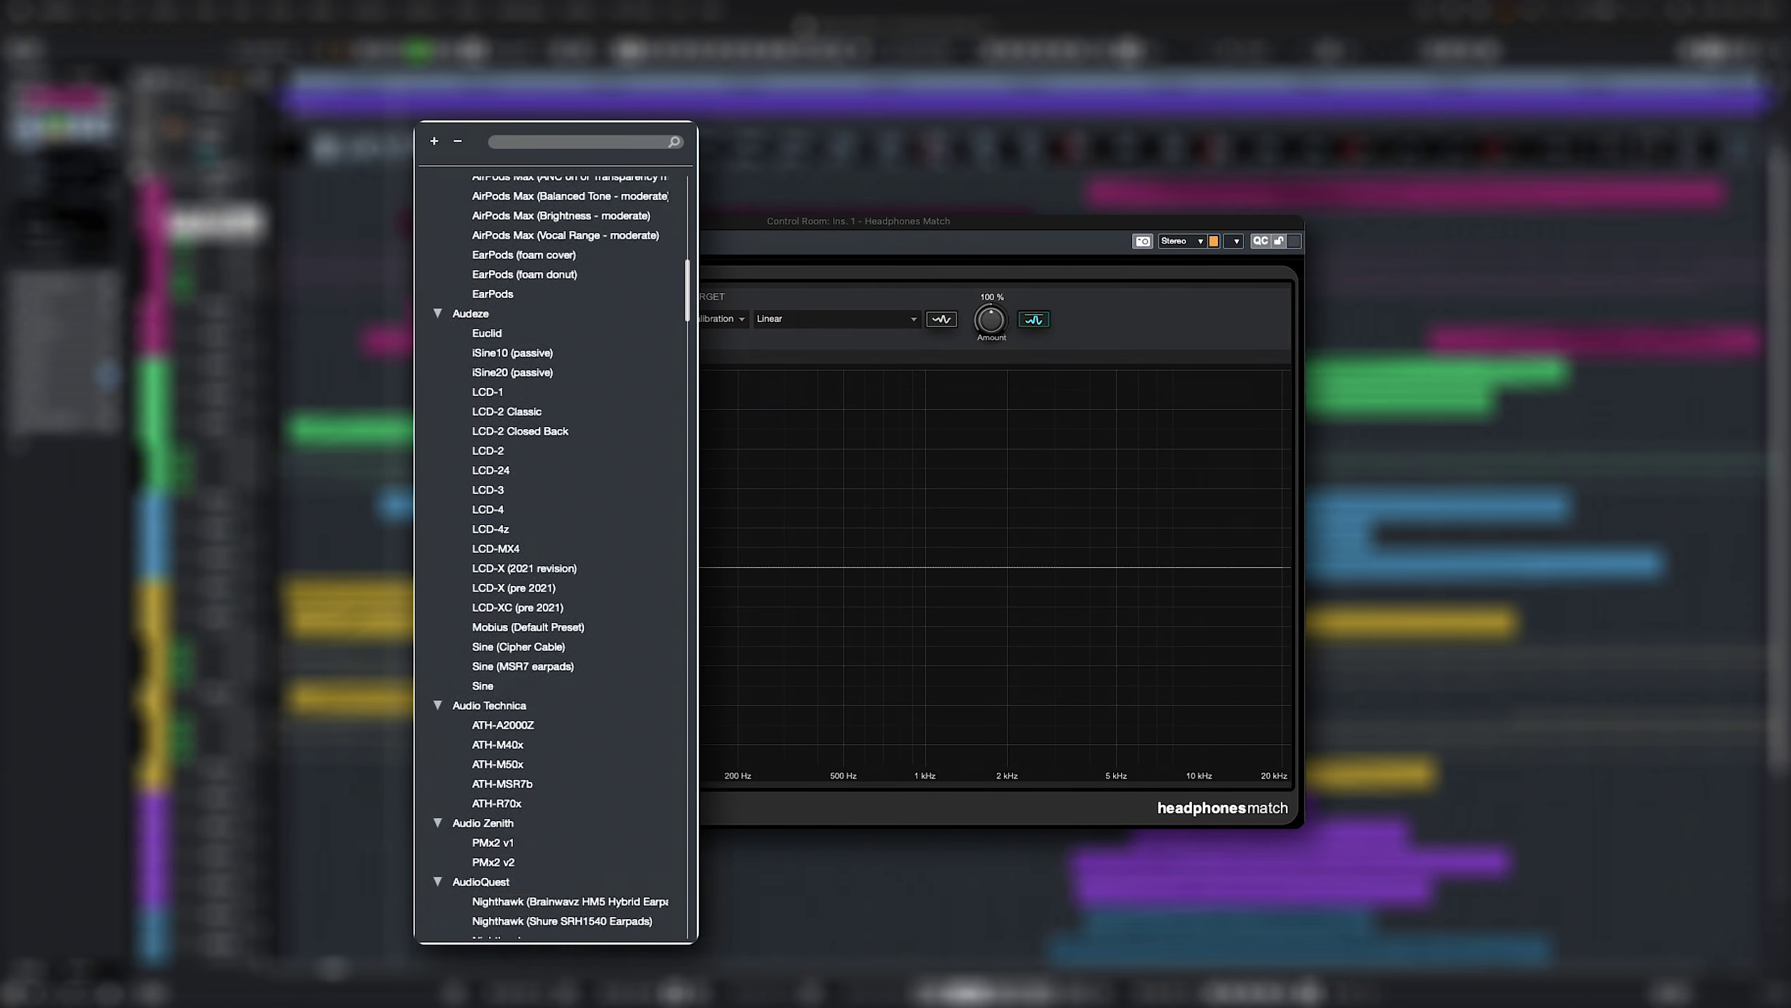
{"action": "scroll", "coordinate": [550, 558], "scroll_direction": "down", "scroll_amount": 15}
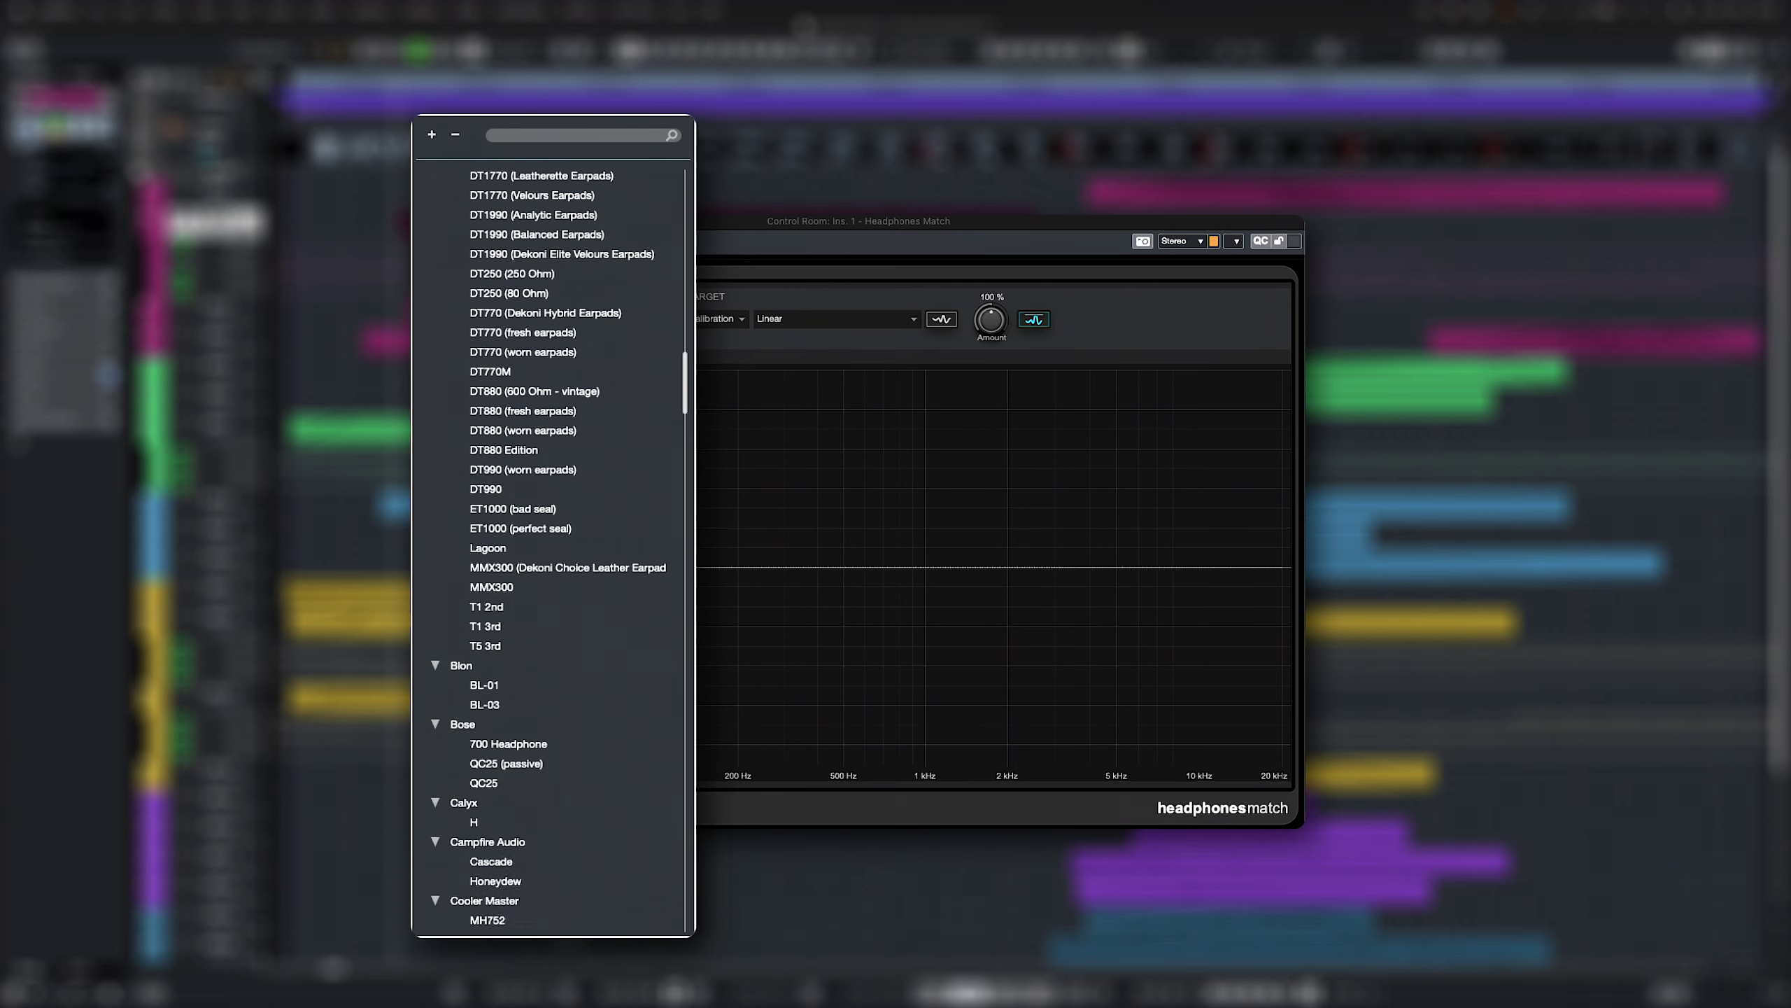
{"action": "scroll", "coordinate": [550, 558], "scroll_direction": "down", "scroll_amount": 15}
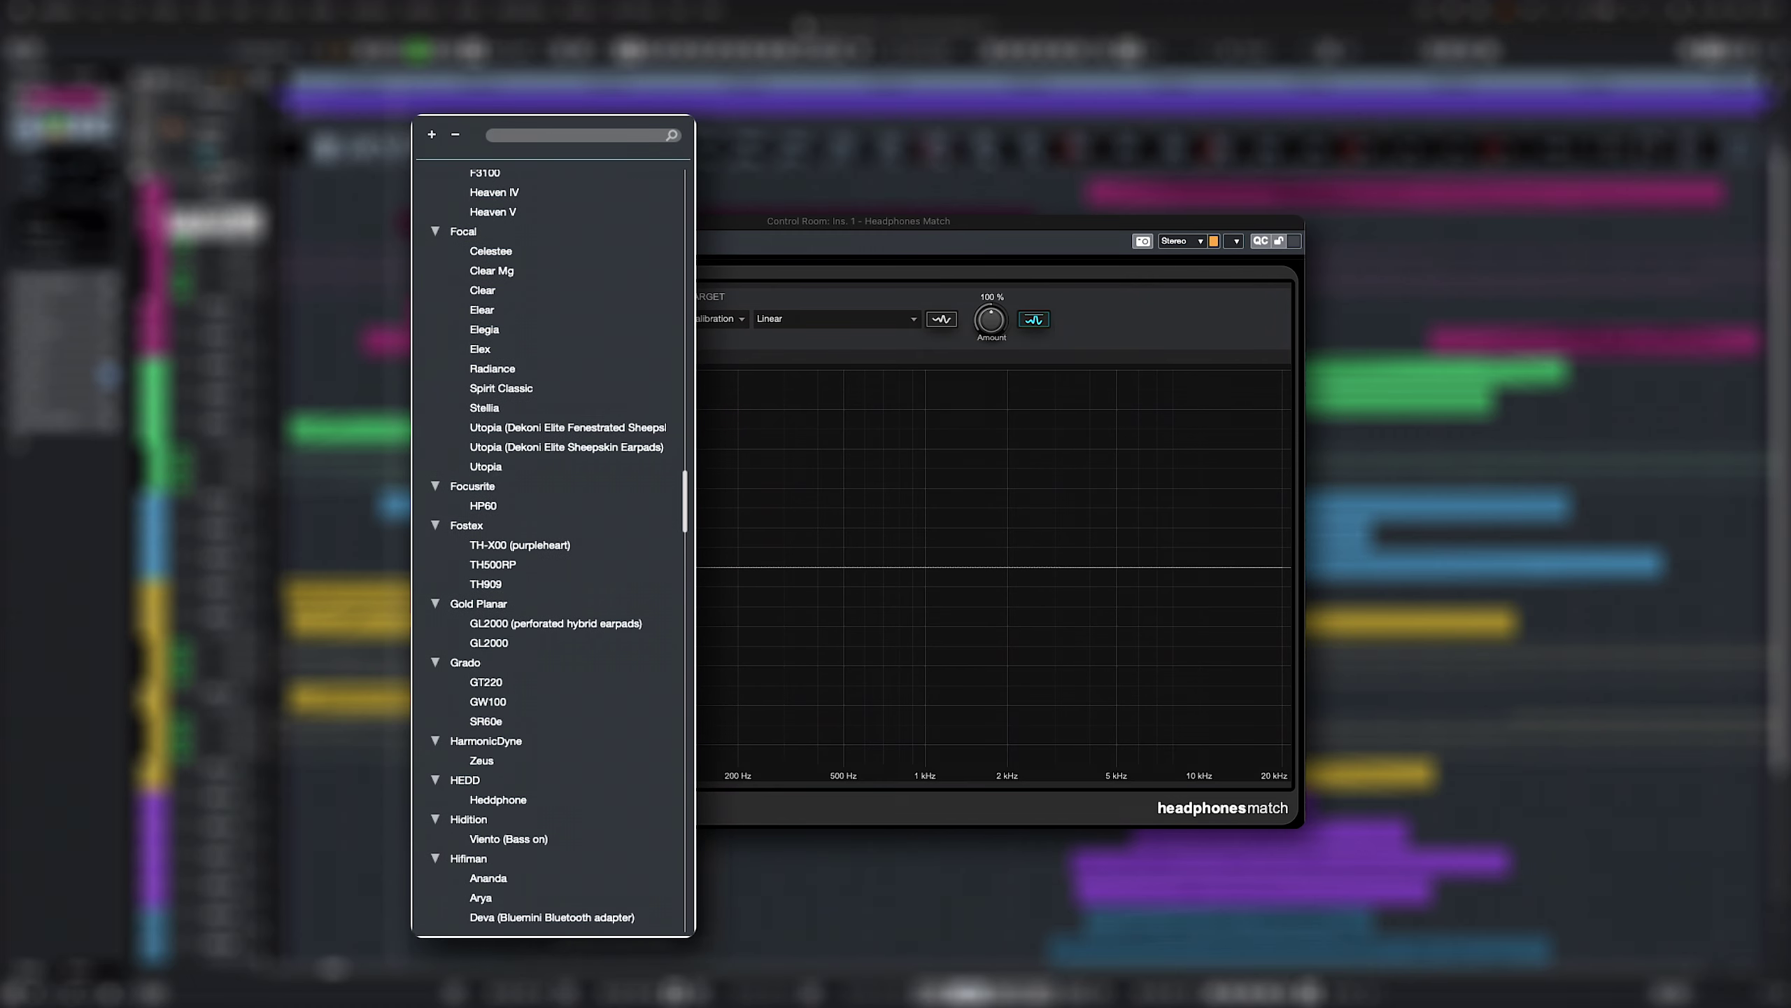
{"action": "scroll", "coordinate": [550, 558], "scroll_direction": "down", "scroll_amount": 15}
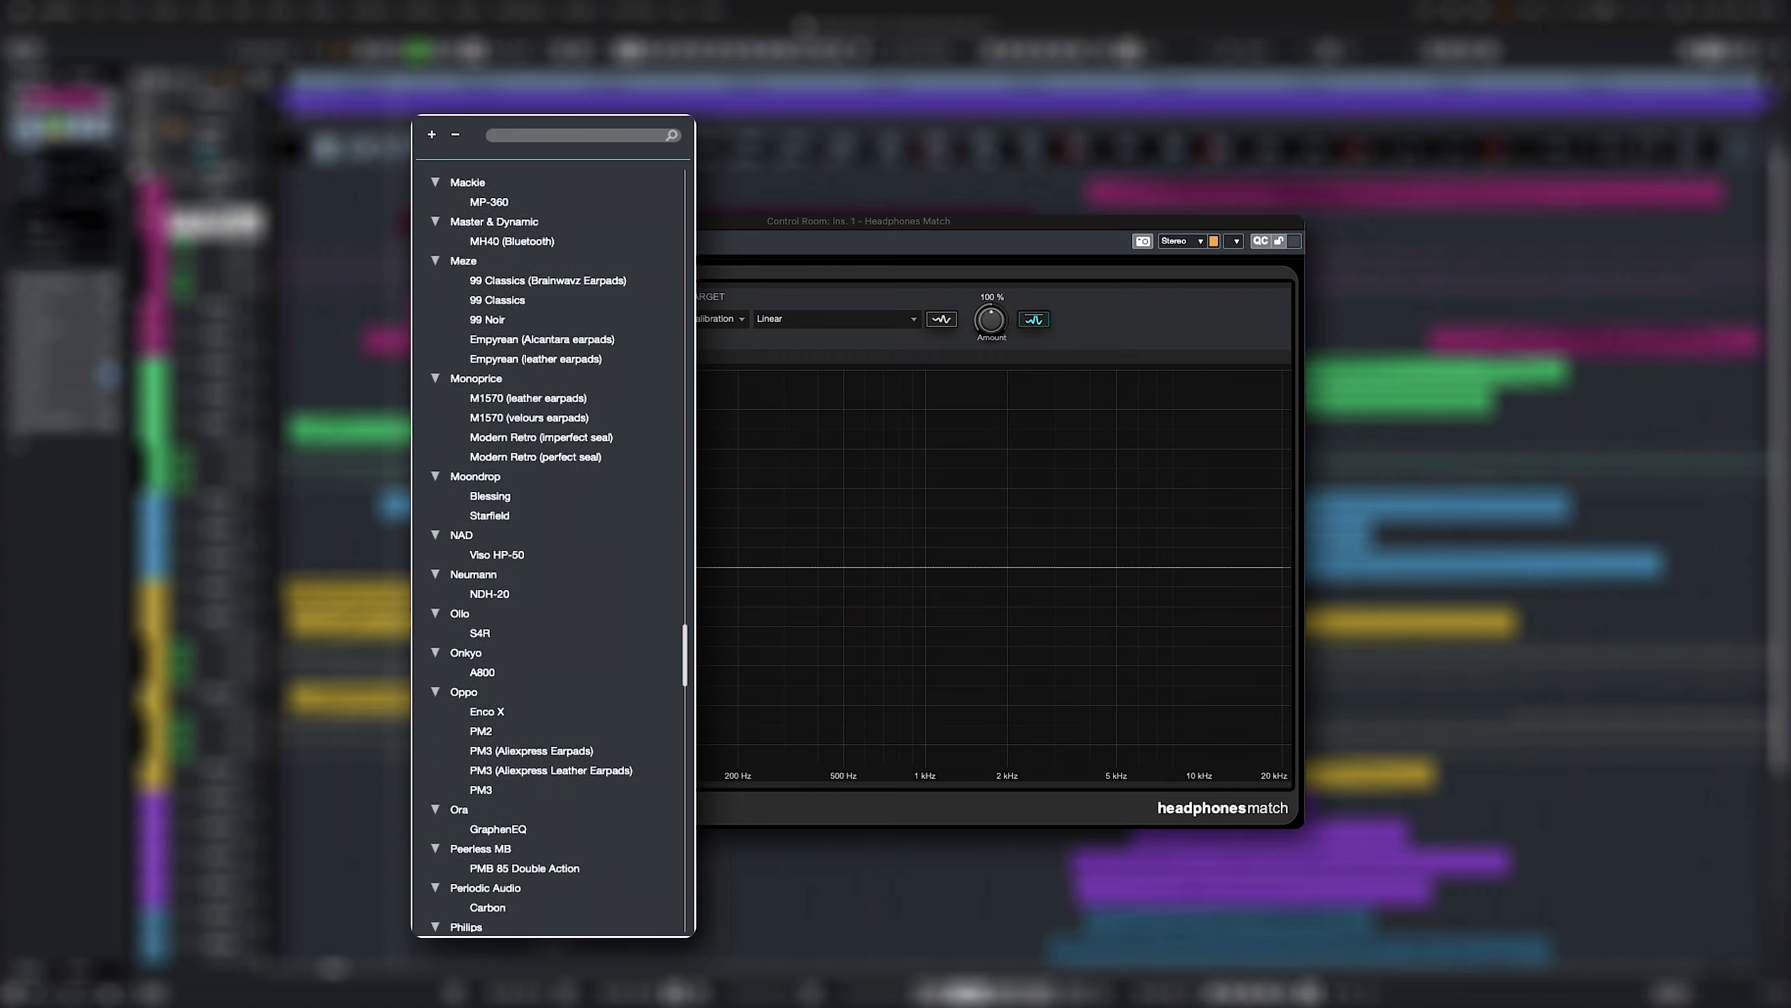
{"action": "scroll", "coordinate": [550, 558], "scroll_direction": "down", "scroll_amount": 15}
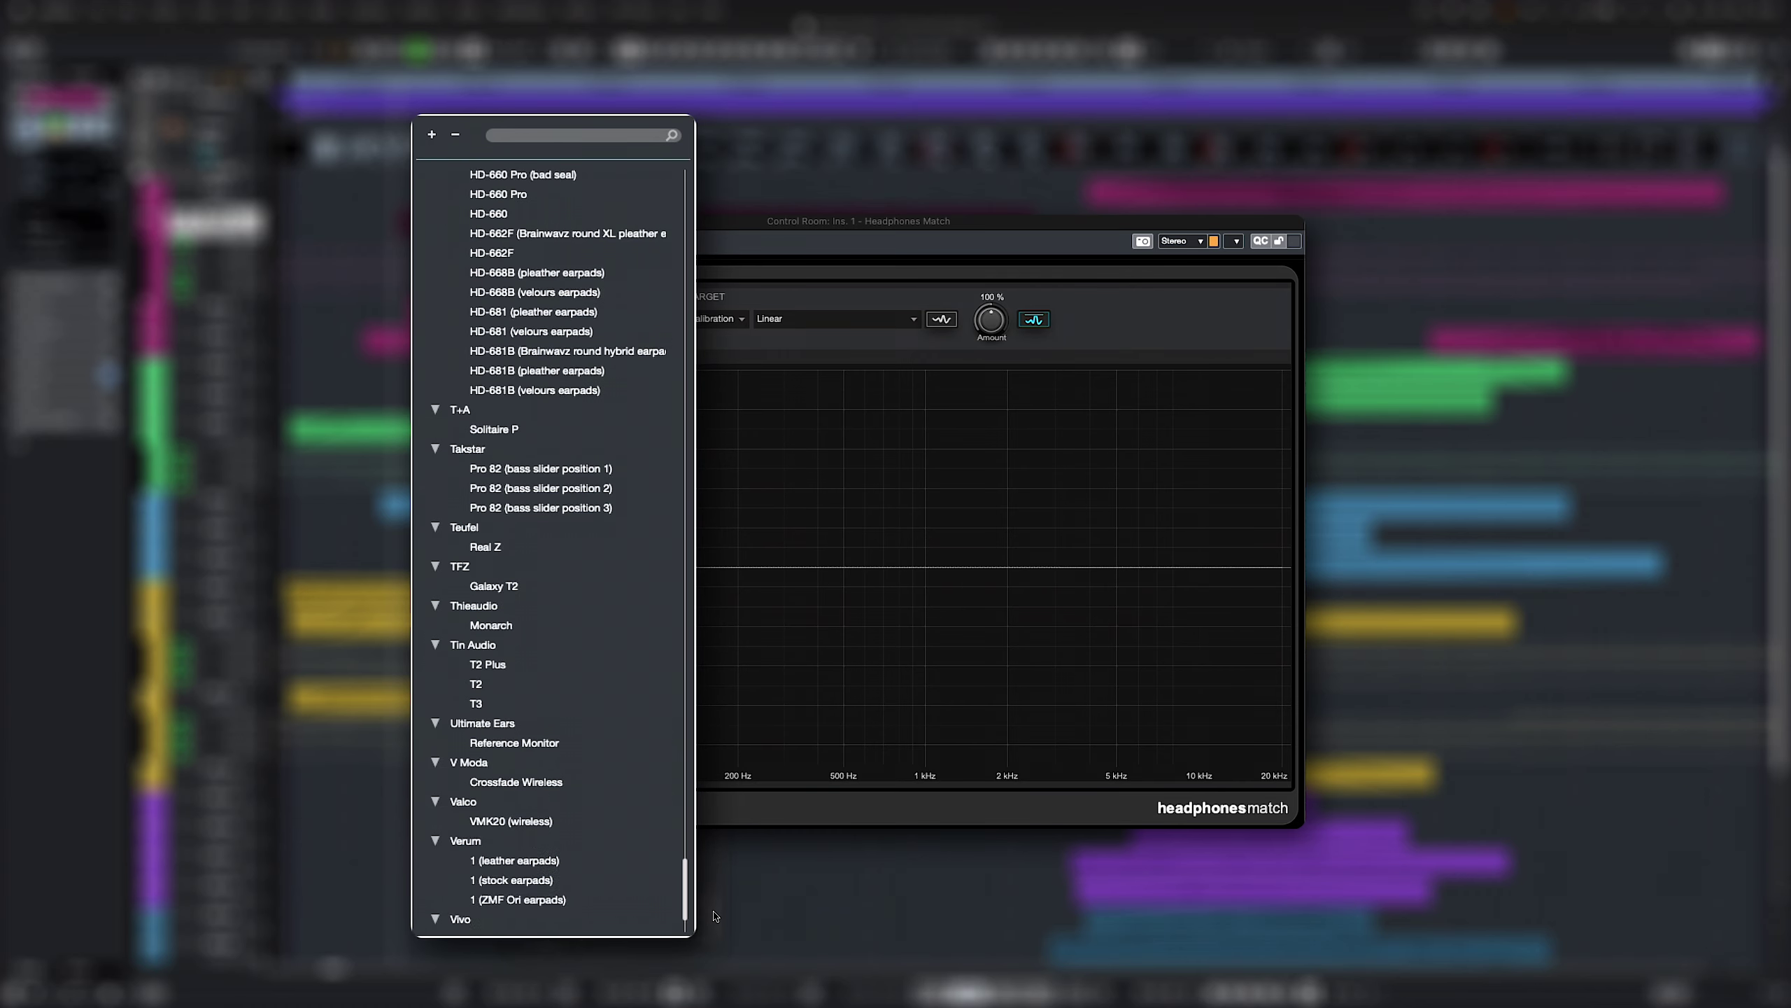
{"action": "left_click", "coordinate": [523, 564]}
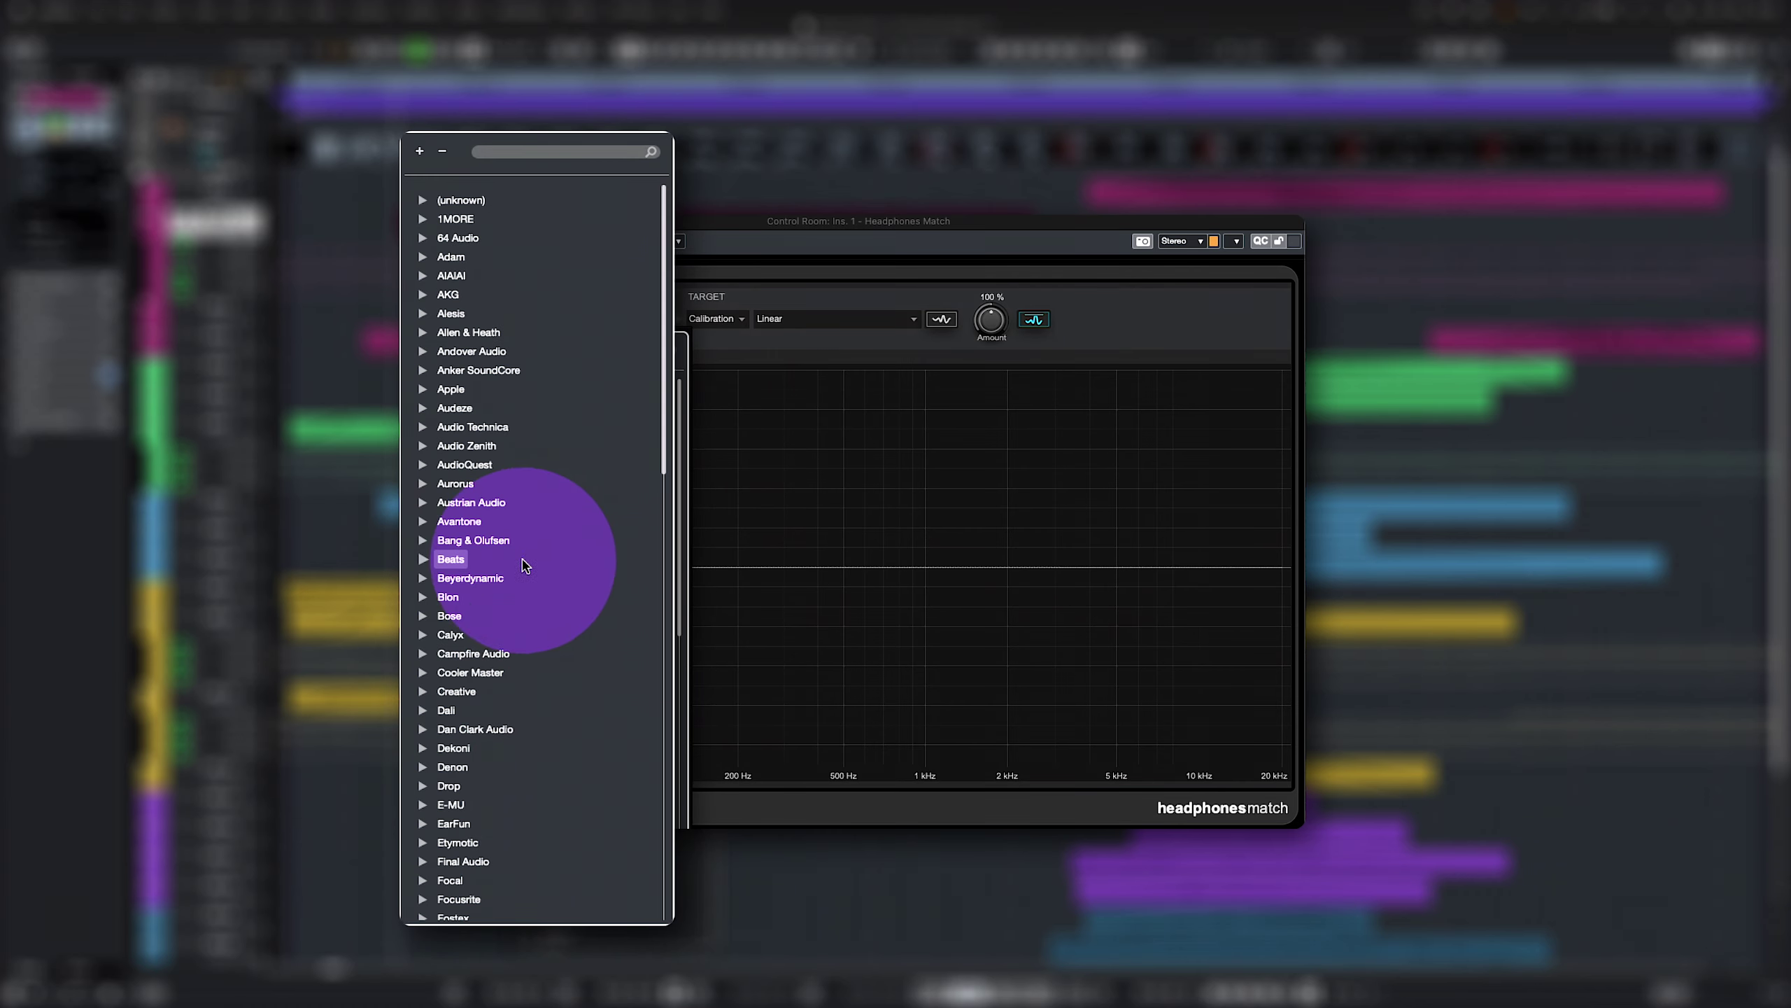
{"action": "left_click", "coordinate": [423, 577]}
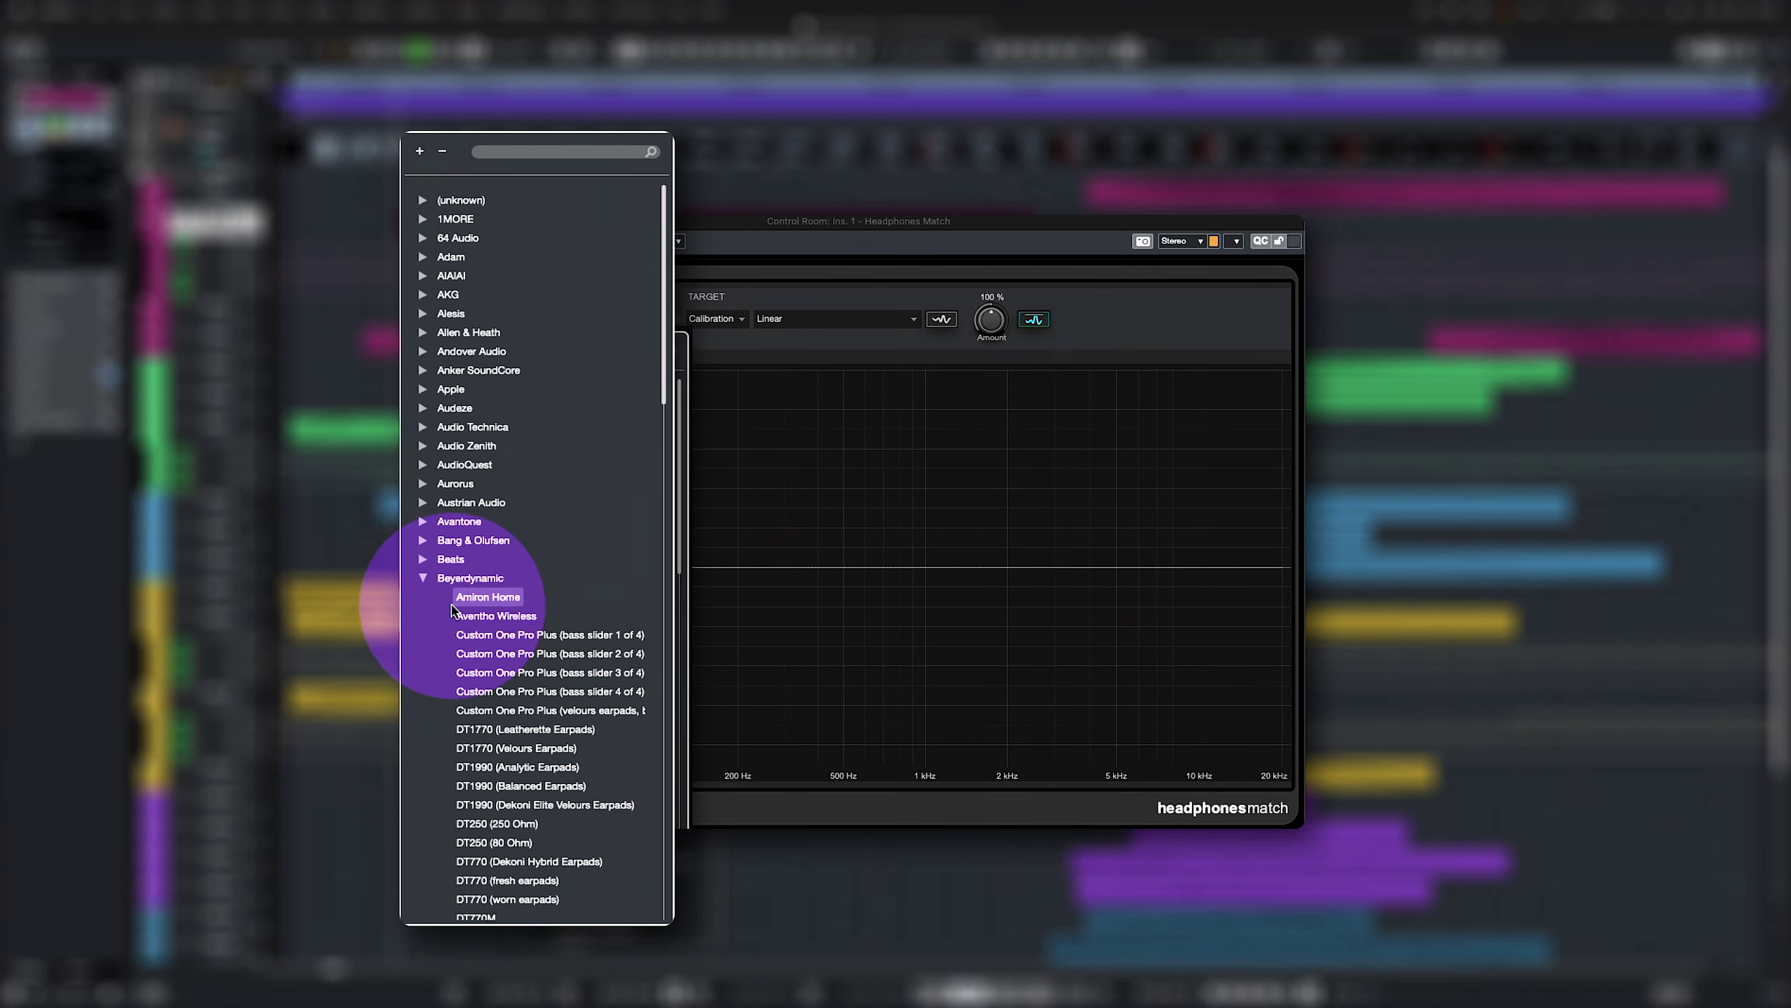
{"action": "scroll", "coordinate": [474, 634], "scroll_direction": "down", "scroll_amount": 5}
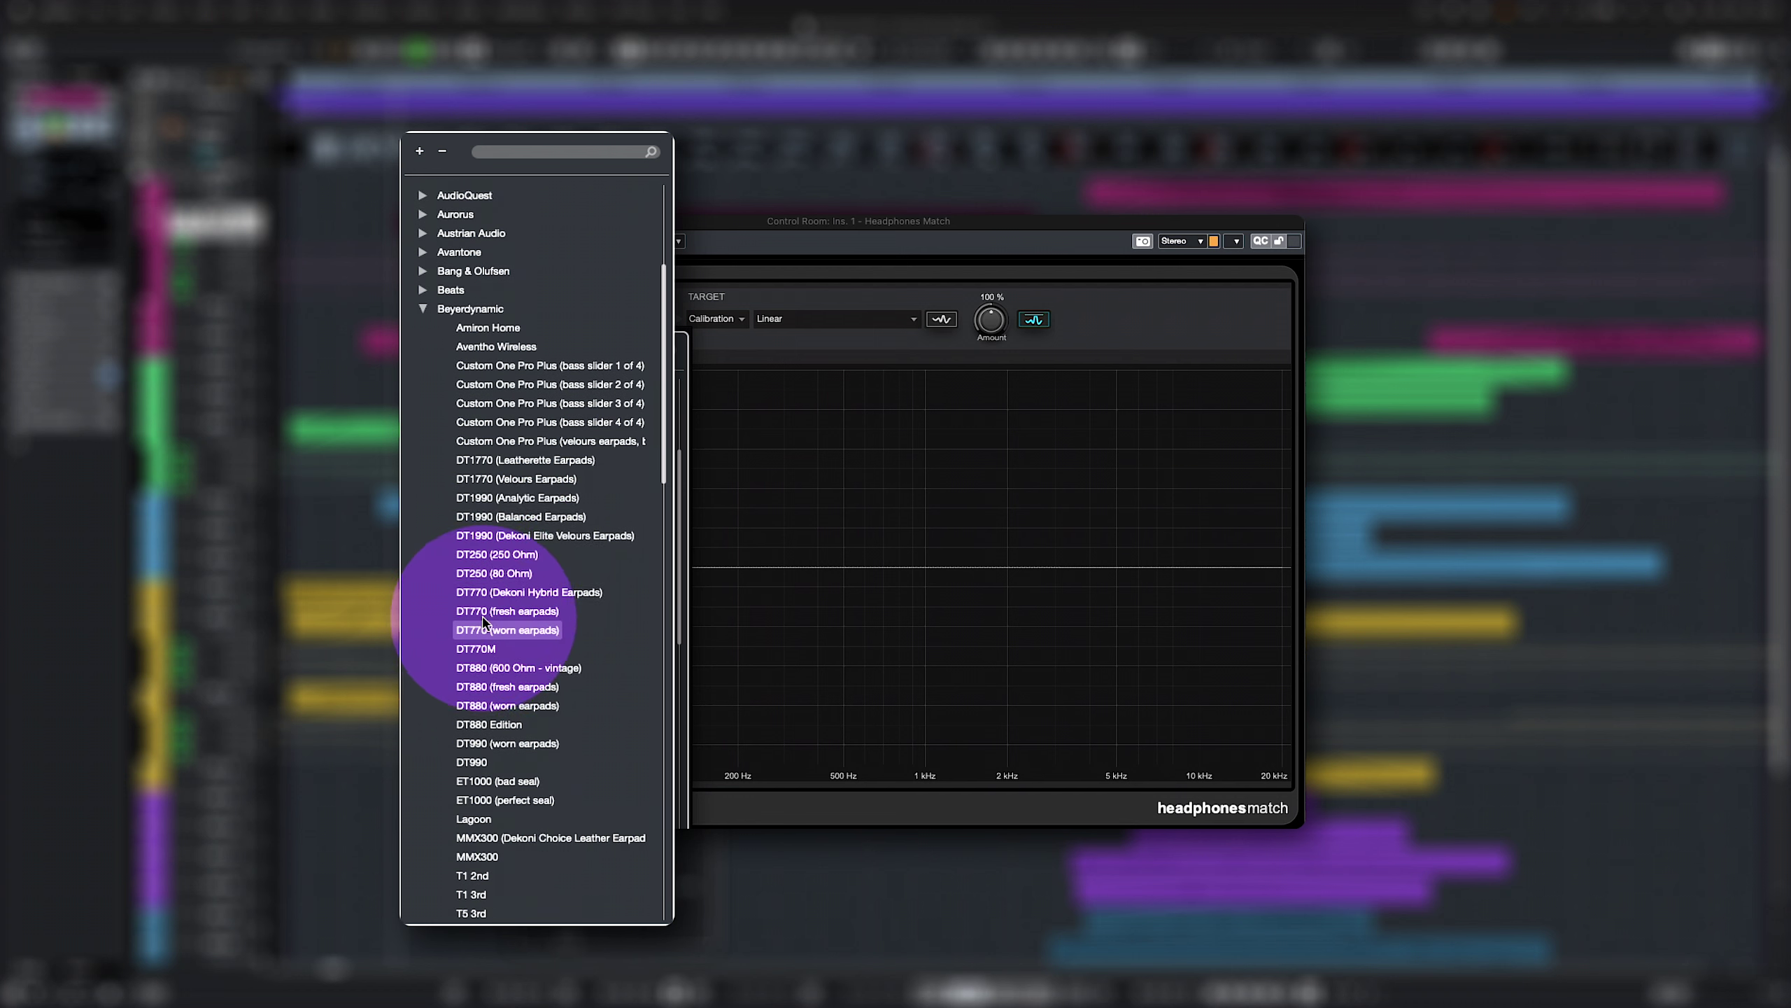
{"action": "left_click", "coordinate": [554, 476]}
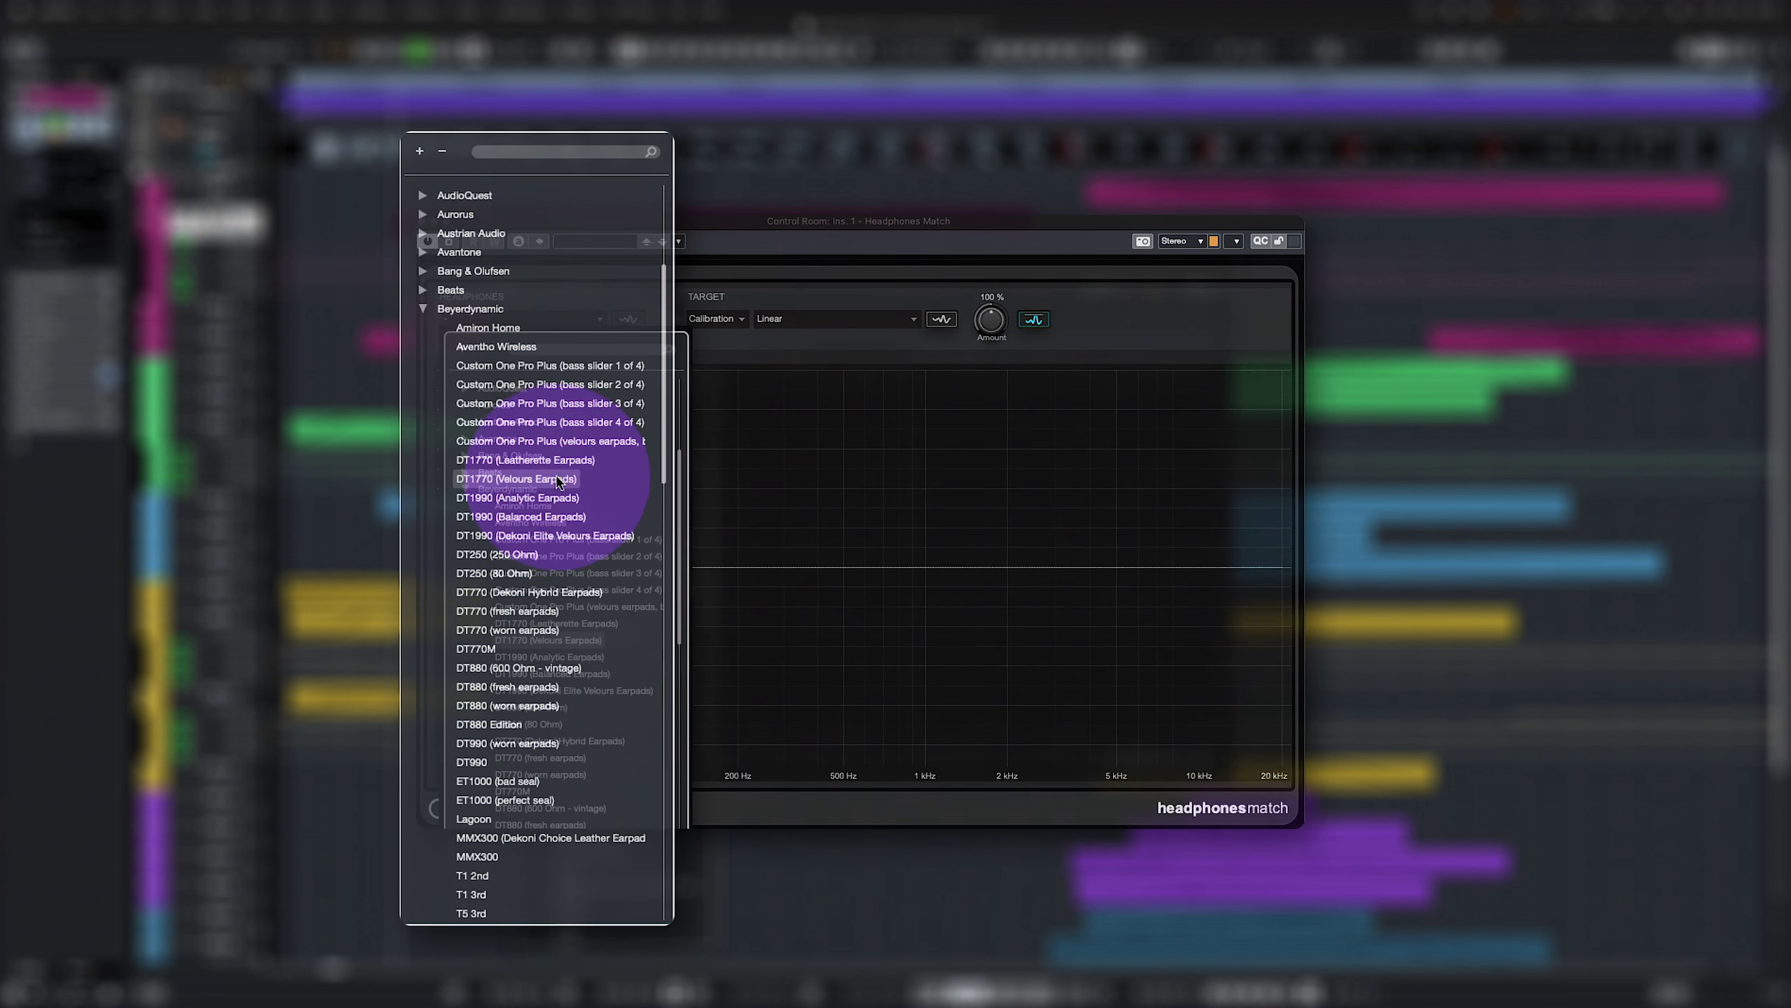
Insert the Headphones Match plug-in in the first insert slot of the Control Room's main channel
{"action": "left_click", "coordinate": [627, 616]}
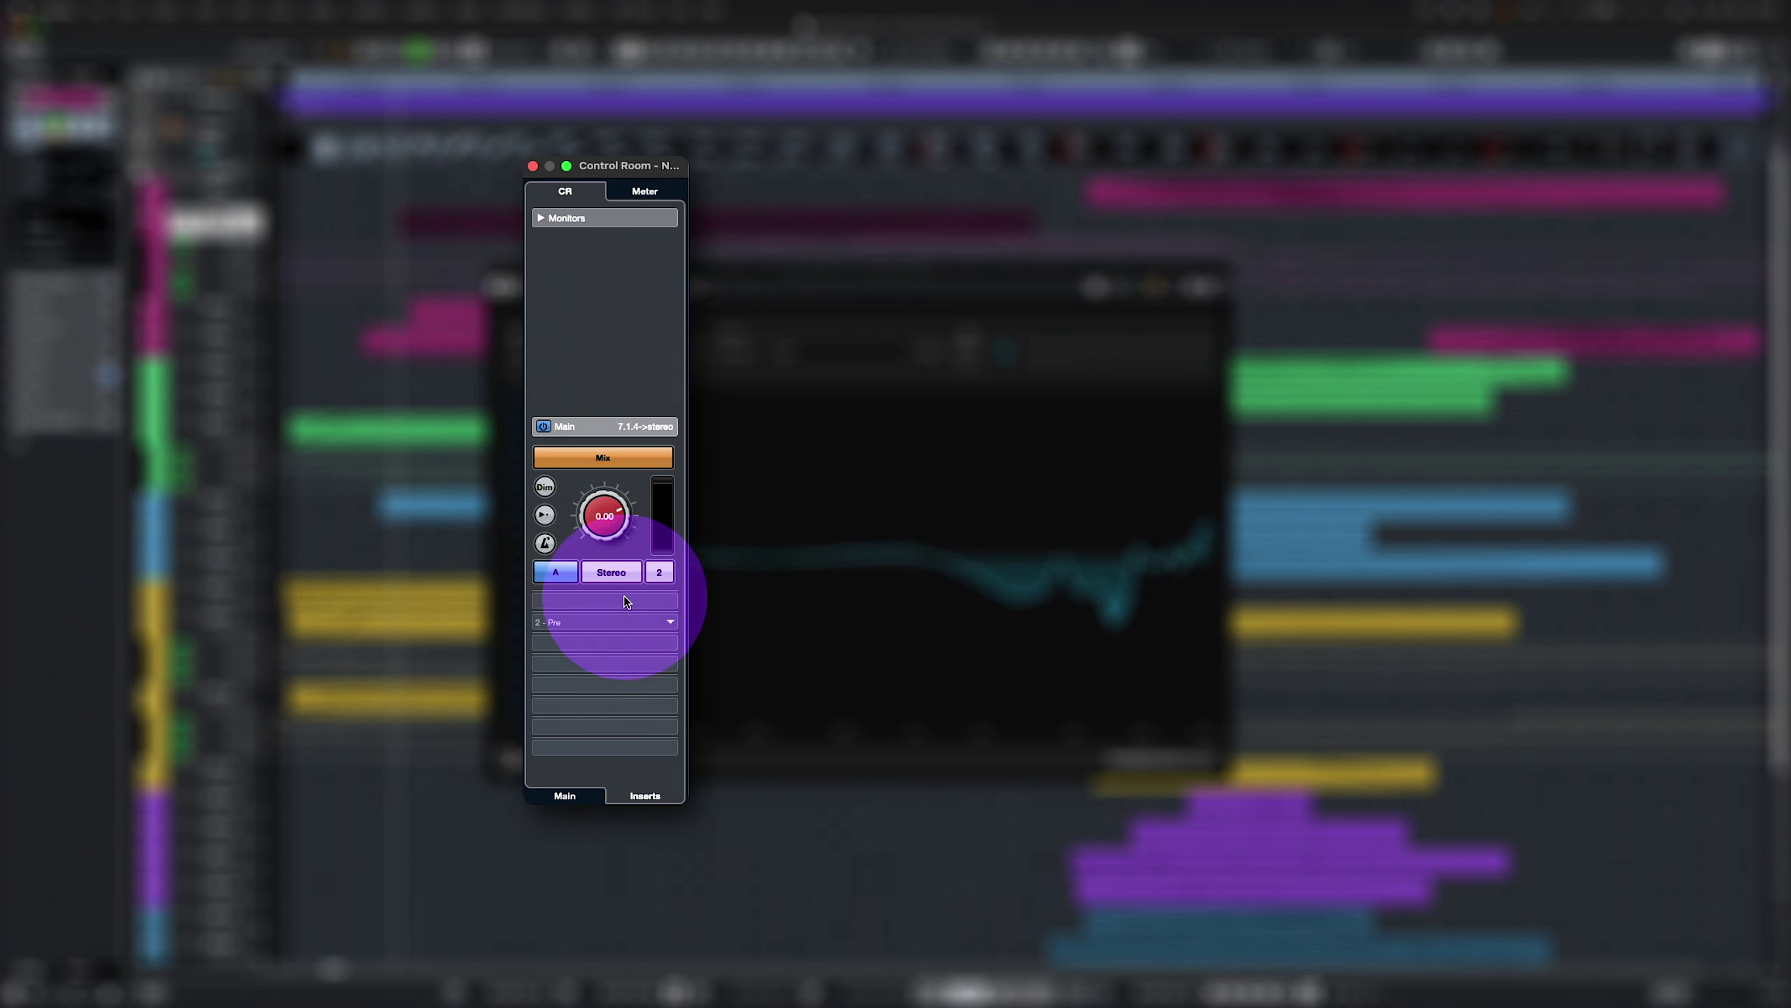
{"action": "left_click", "coordinate": [601, 600]}
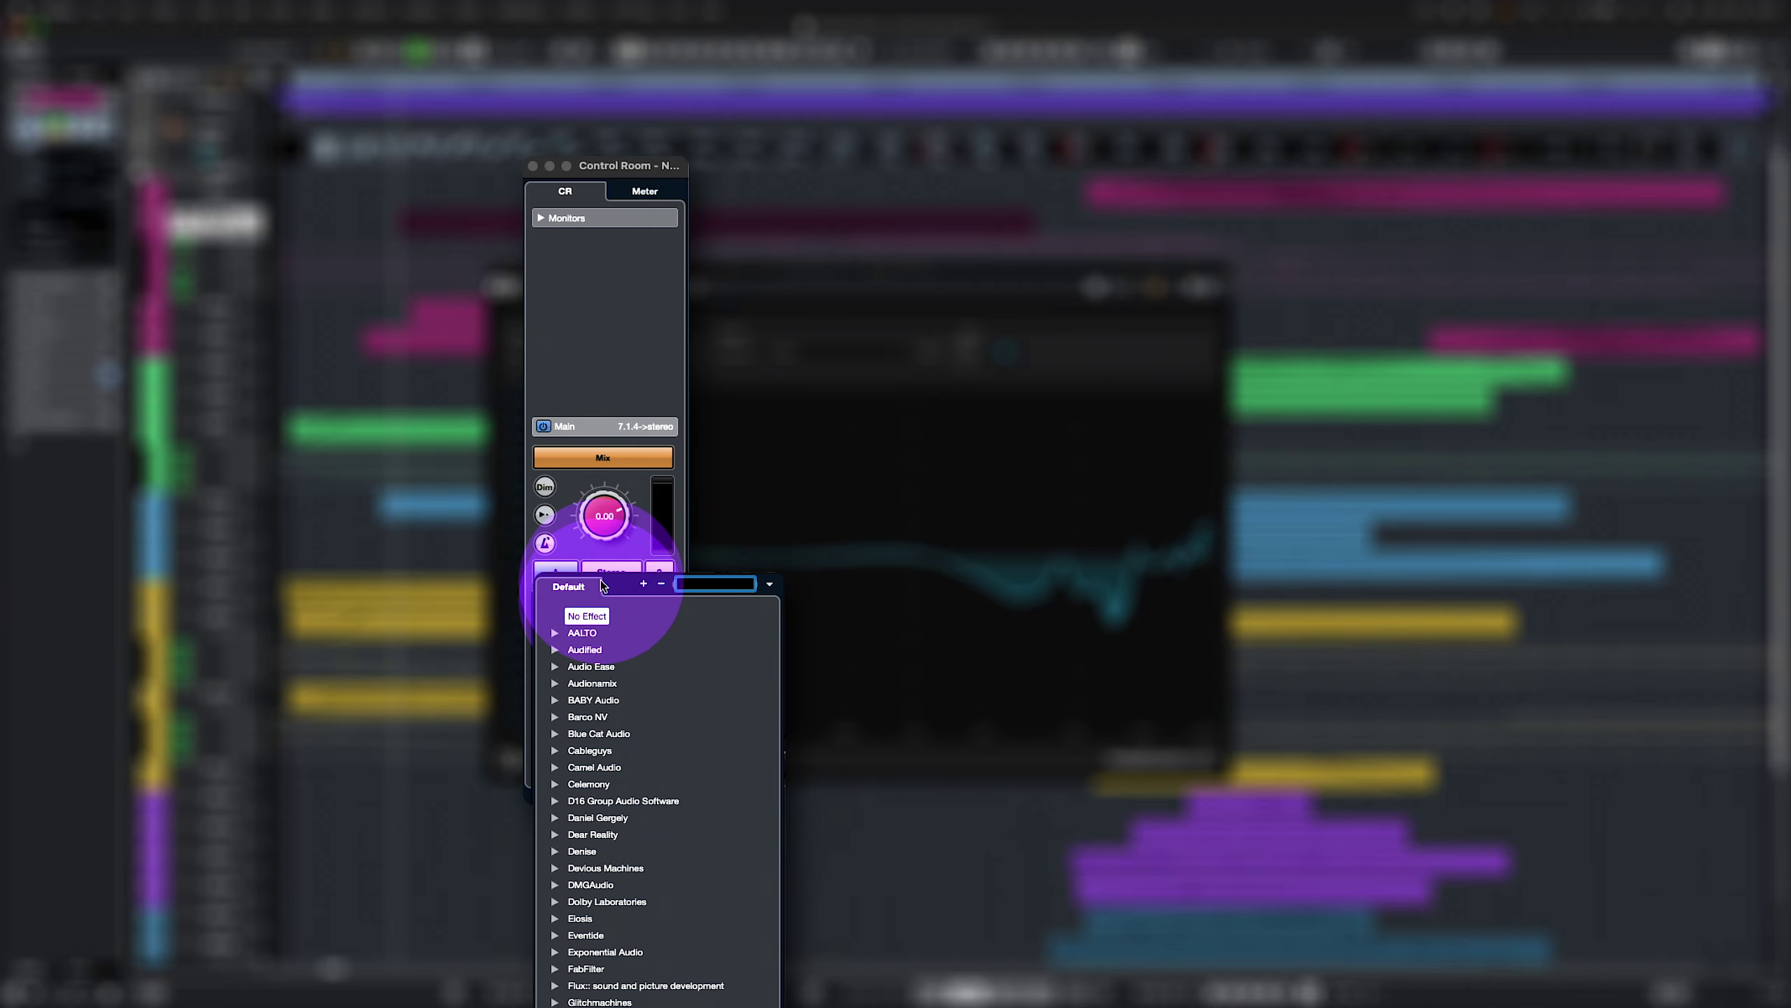
{"action": "type", "text": "Headphone"}
{"action": "key", "text": "Return"}
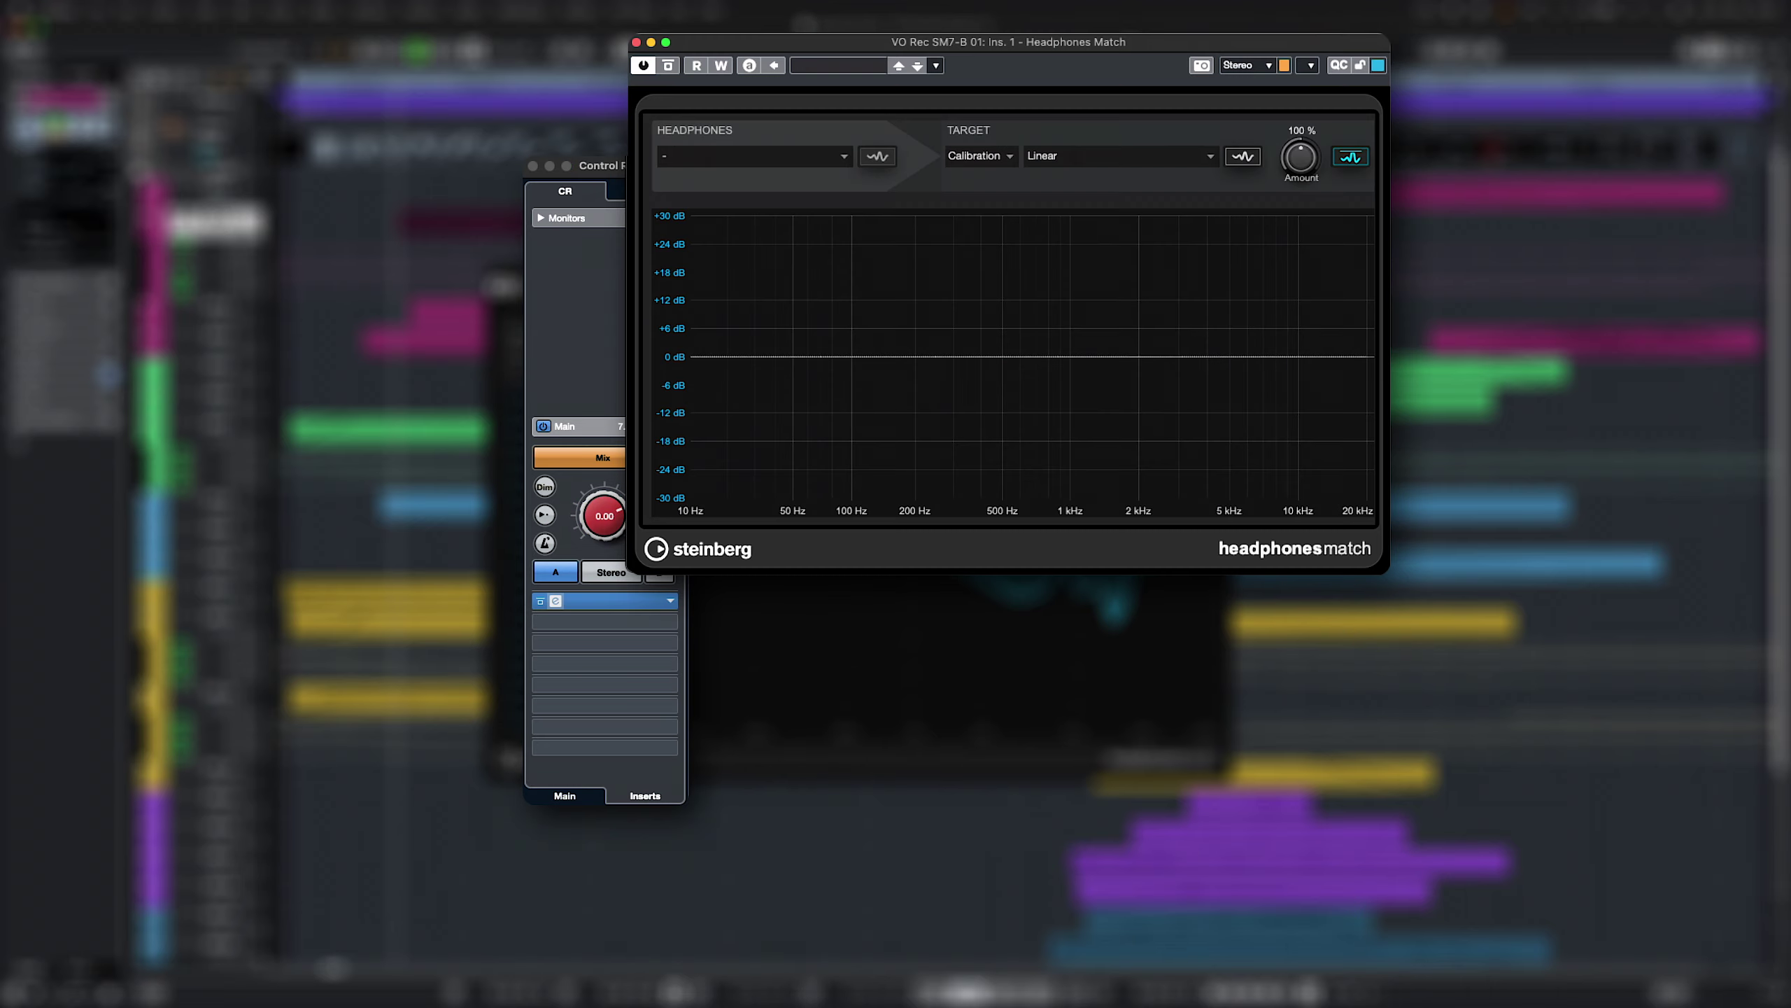
Select the Beyerdynamic DT1990 (Analytic Earpads) as the headphones in the newly inserted Headphones Match
{"action": "left_click", "coordinate": [596, 394]}
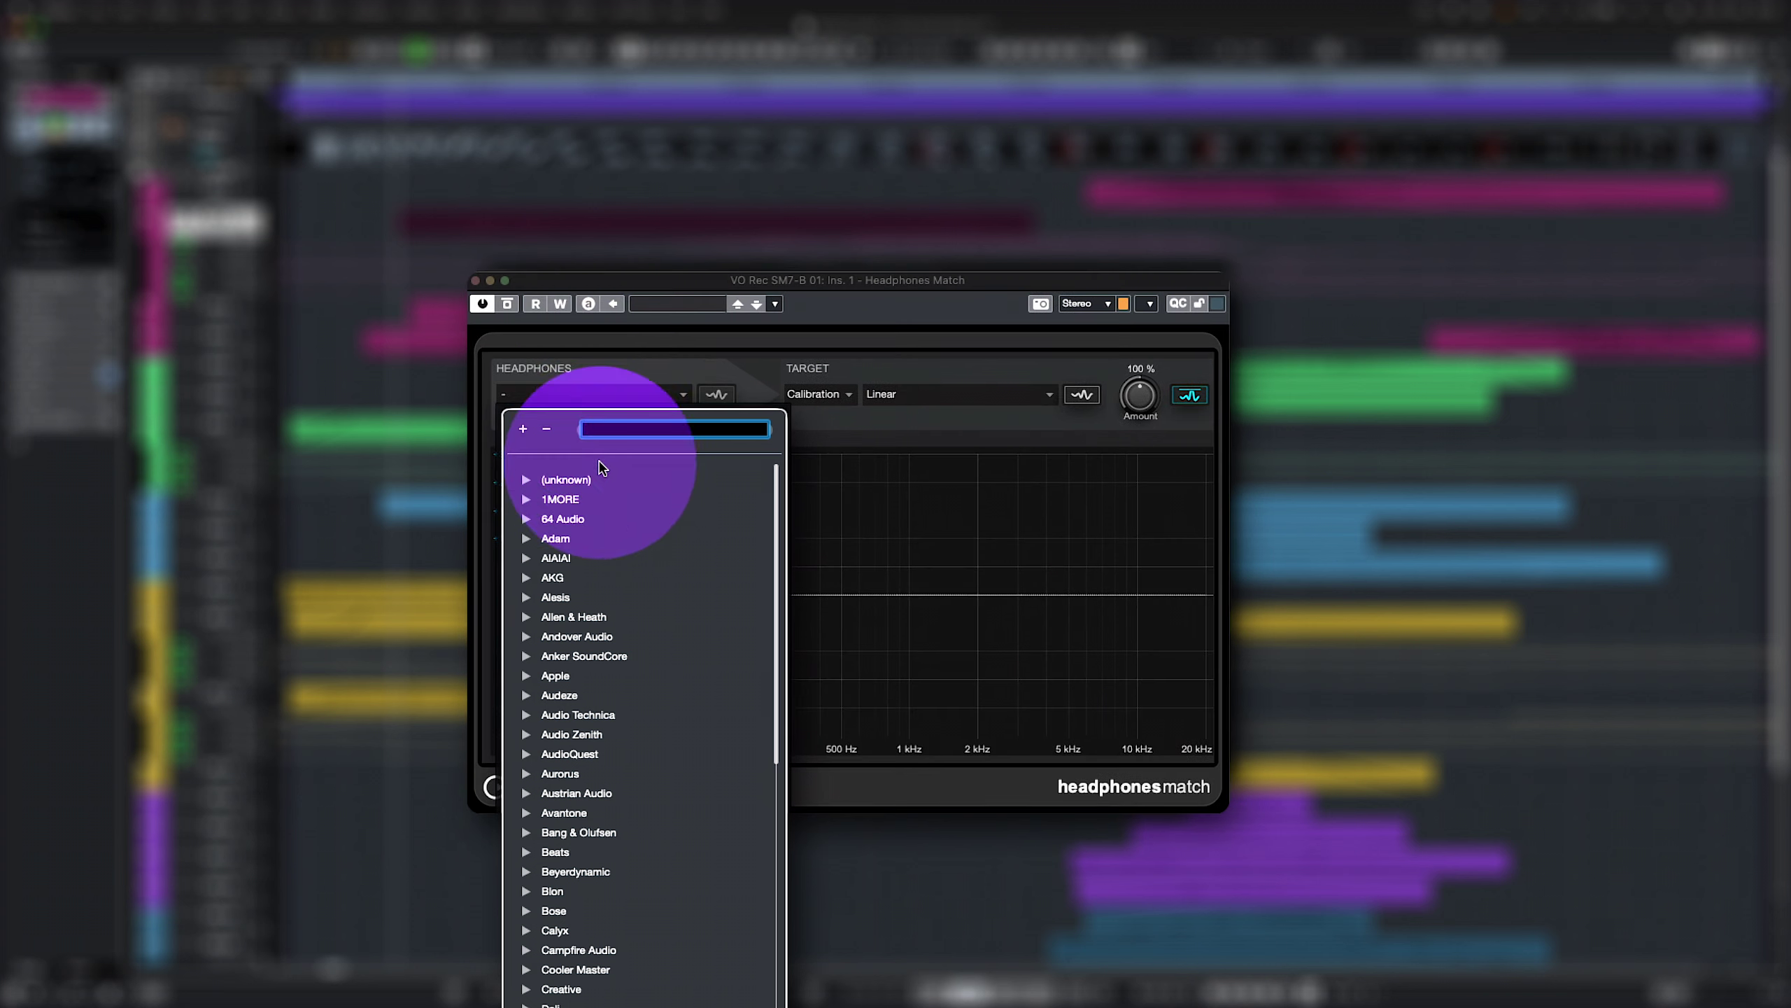
{"action": "left_click", "coordinate": [528, 822]}
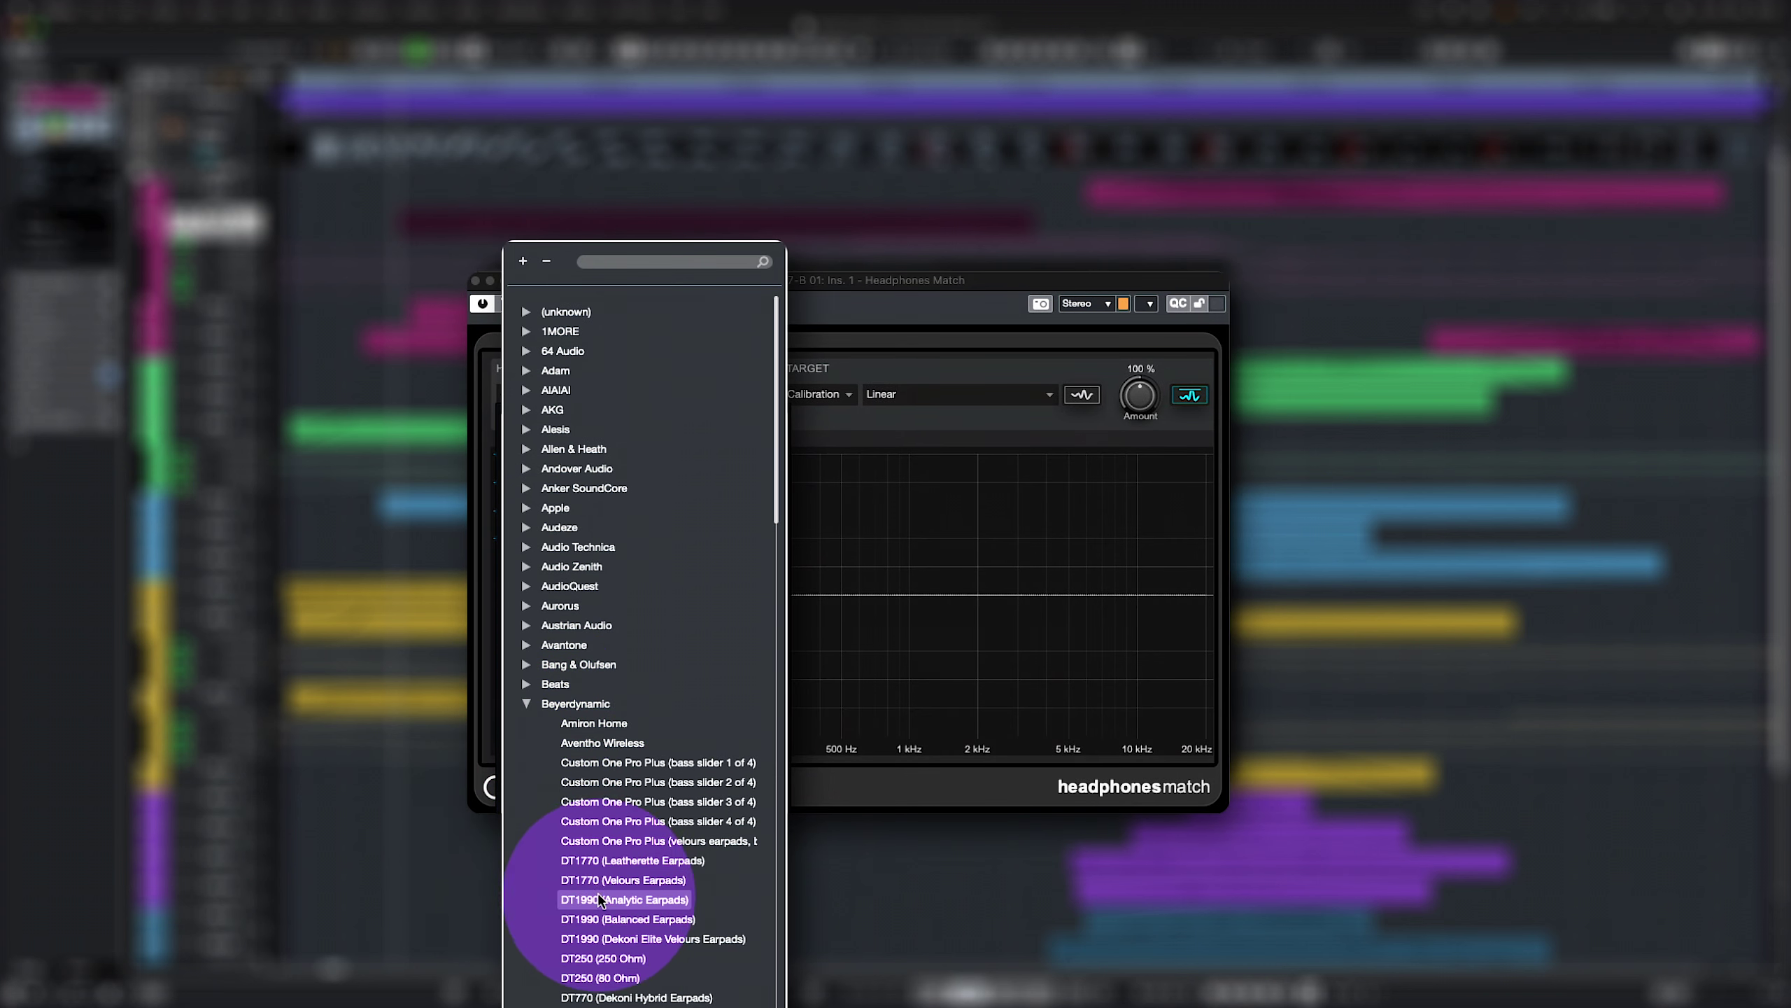
{"action": "left_click", "coordinate": [621, 905]}
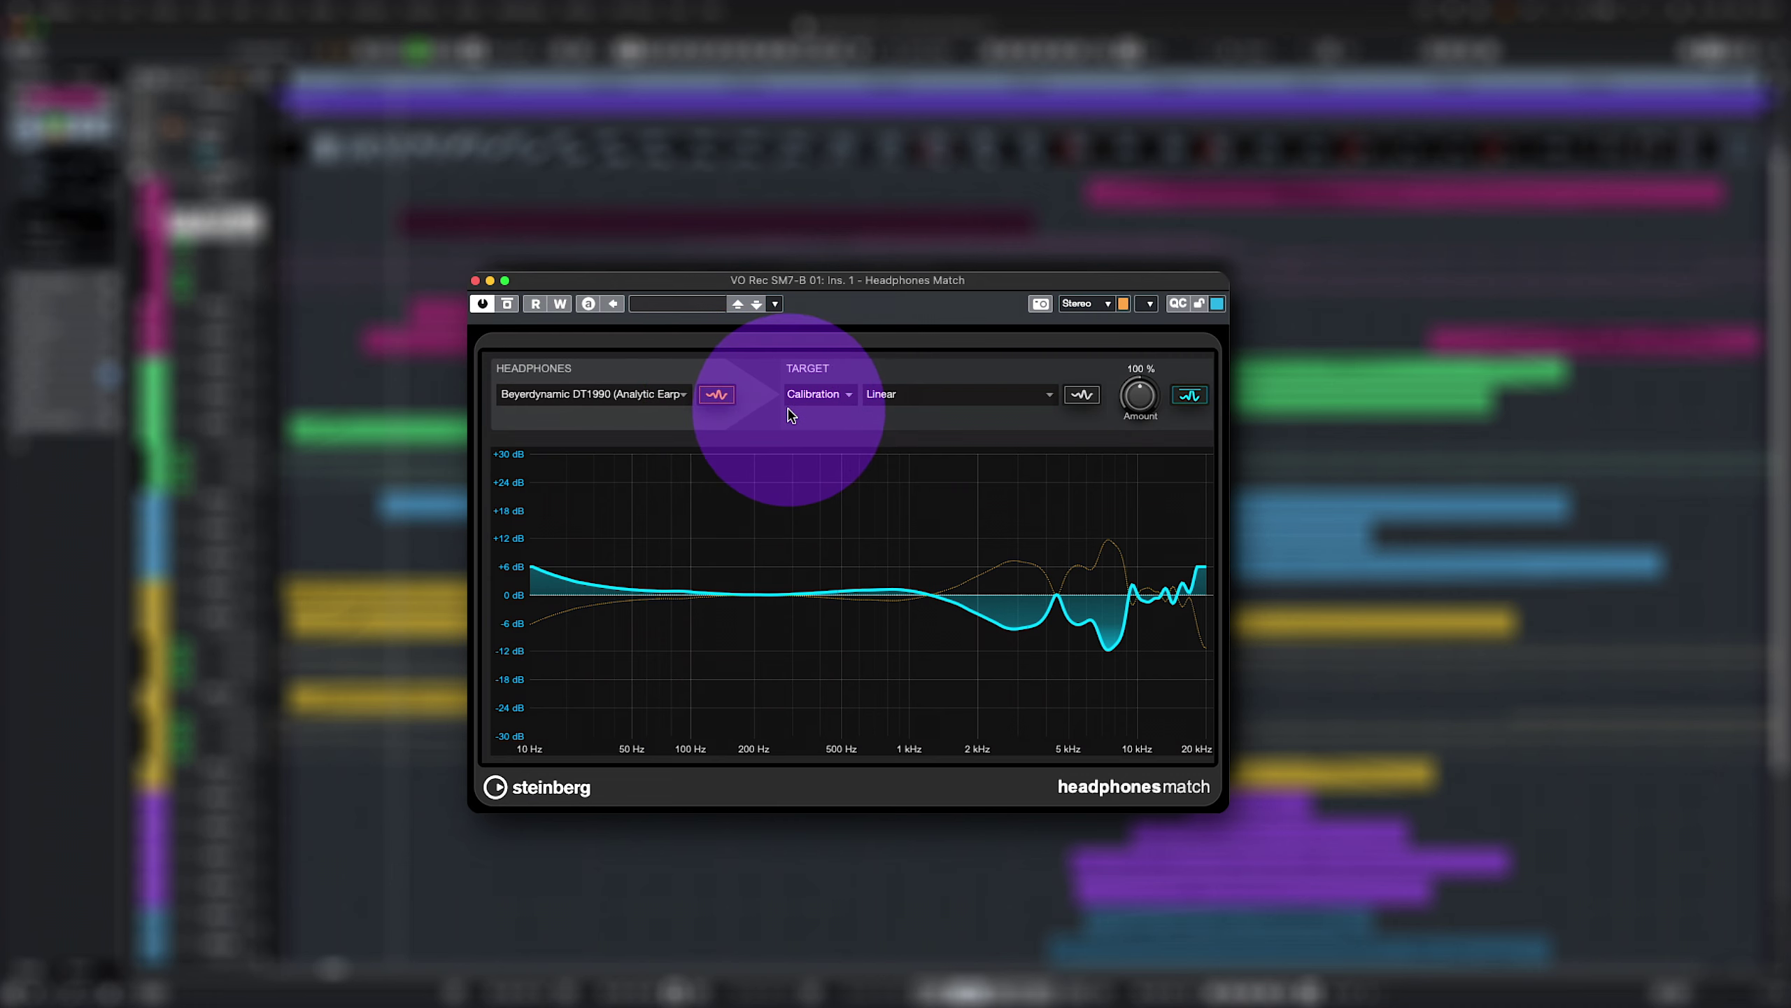
Try the Simulation target mode, browse its headphone manufacturers and return the target mode to Calibration
{"action": "left_click", "coordinate": [815, 411]}
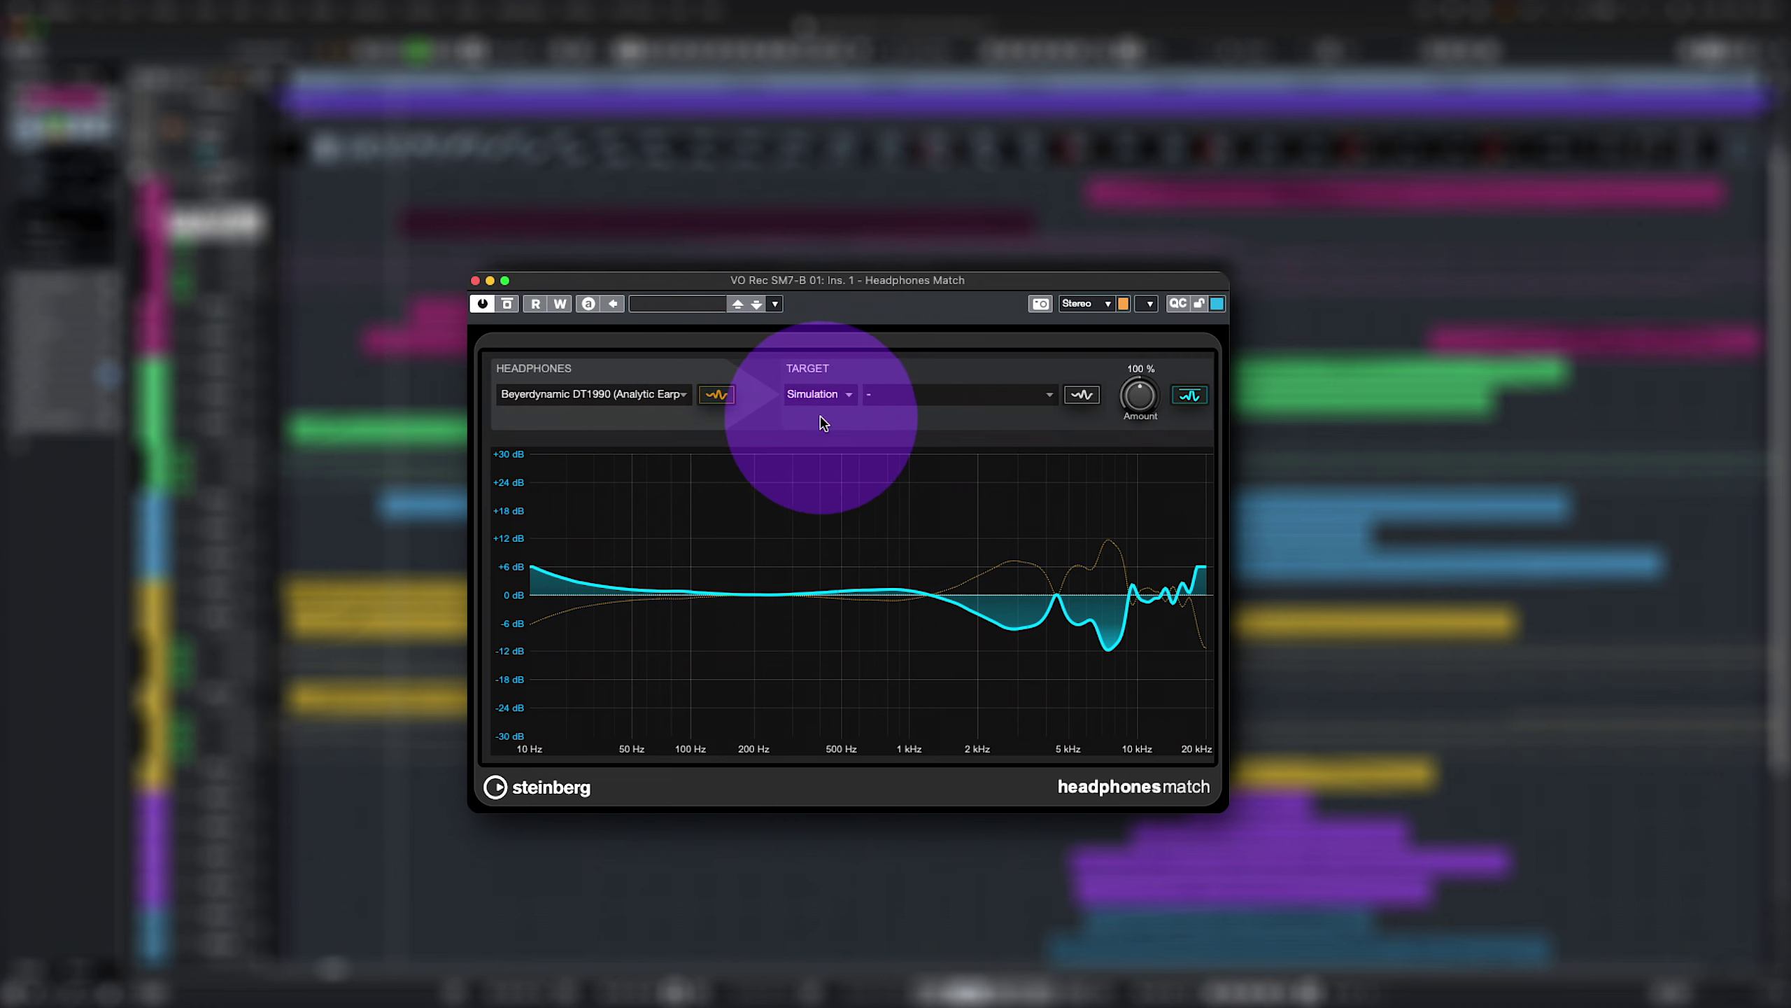
{"action": "left_click", "coordinate": [959, 394]}
{"action": "scroll", "coordinate": [949, 519], "scroll_direction": "down", "scroll_amount": 10}
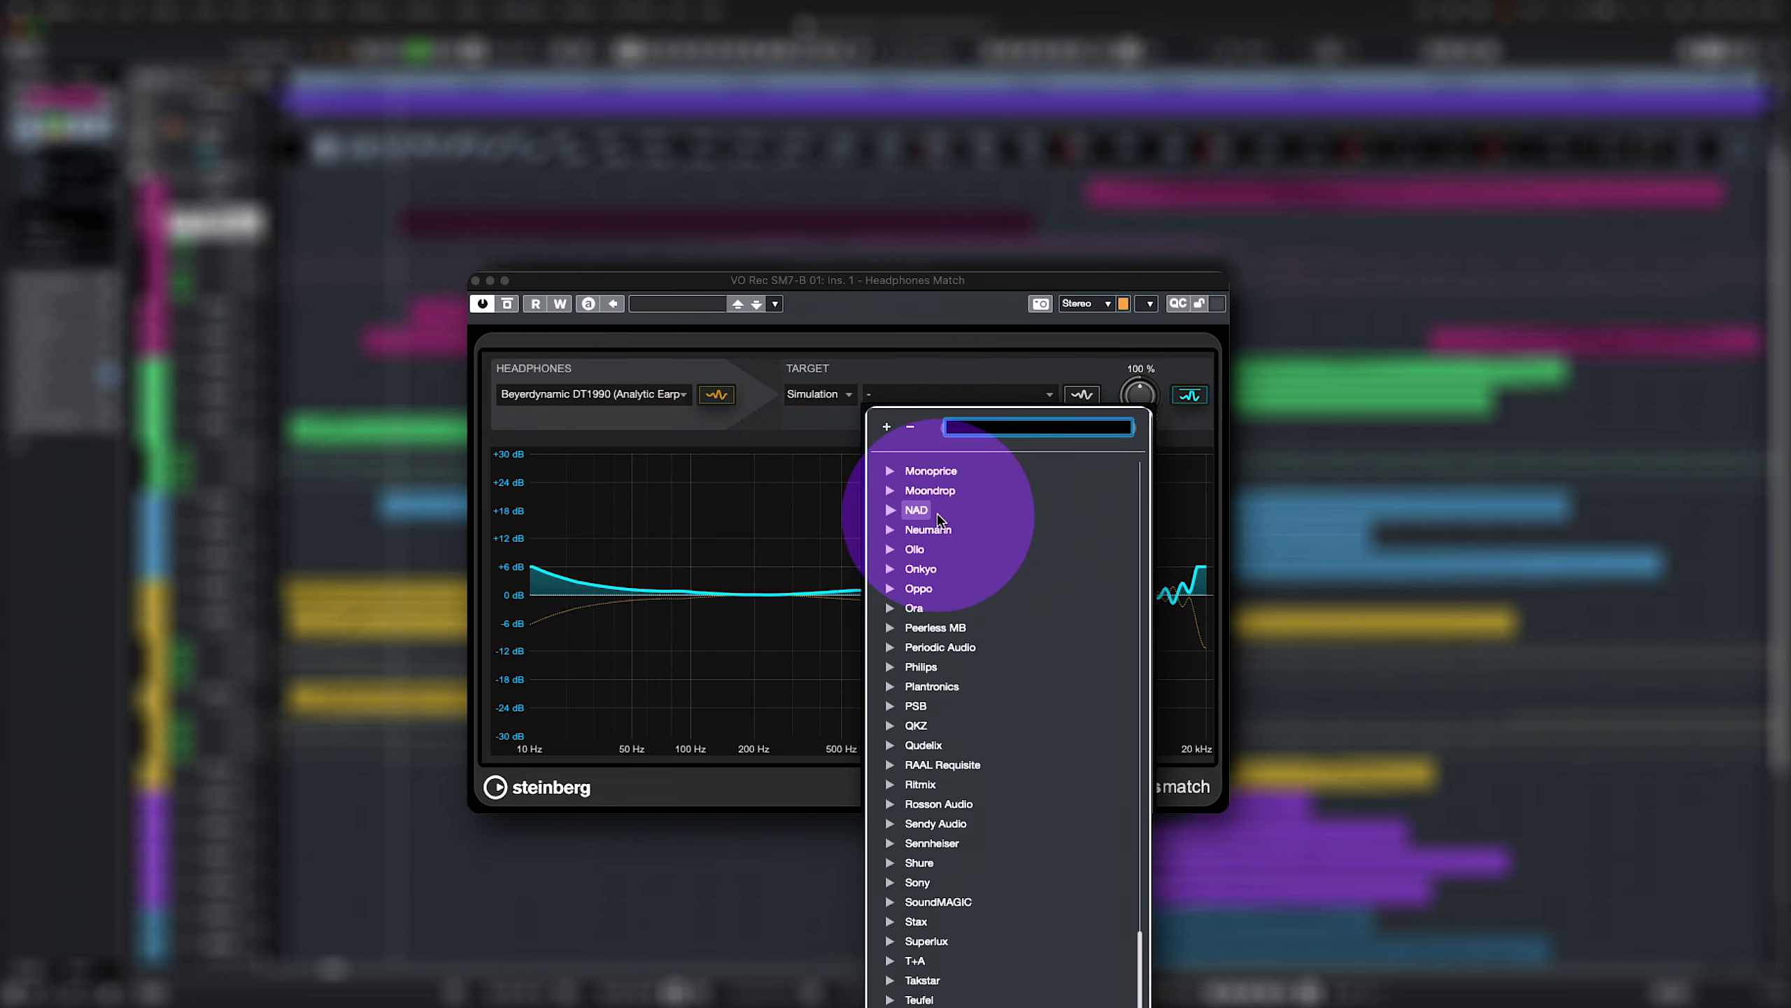
{"action": "left_click", "coordinate": [819, 393]}
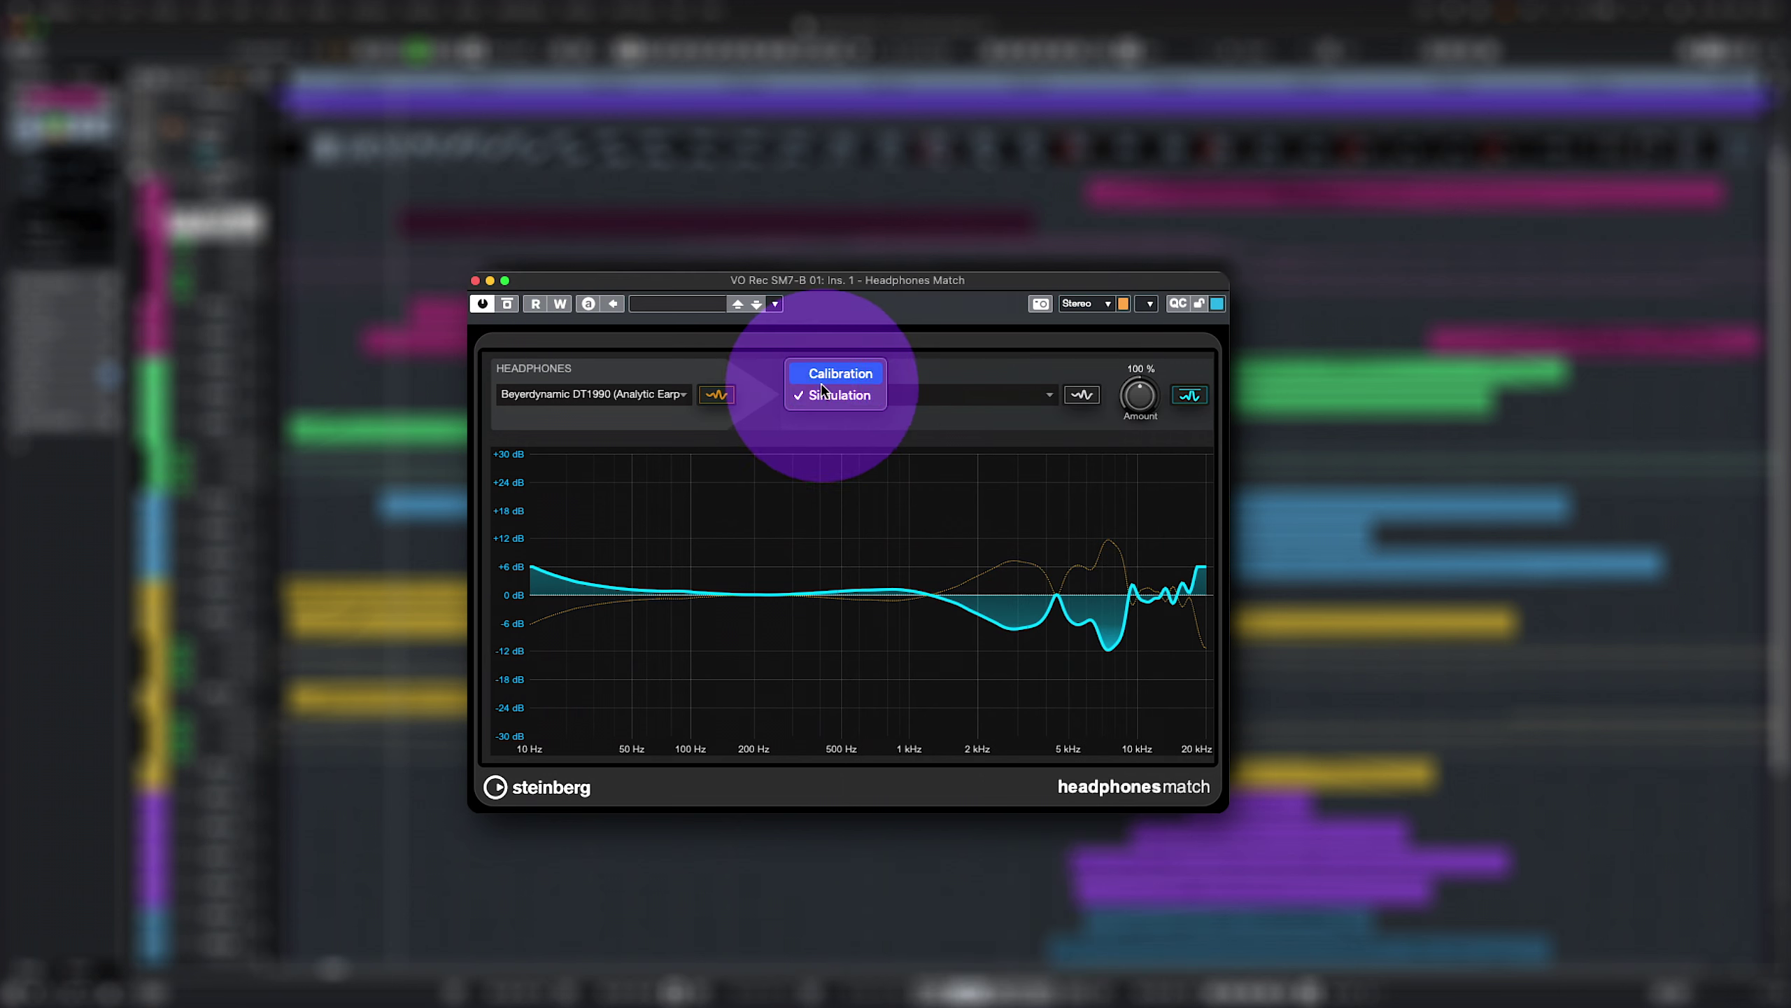
Set the calibration target curve of Headphones Match to Free Field
{"action": "left_click", "coordinate": [894, 394]}
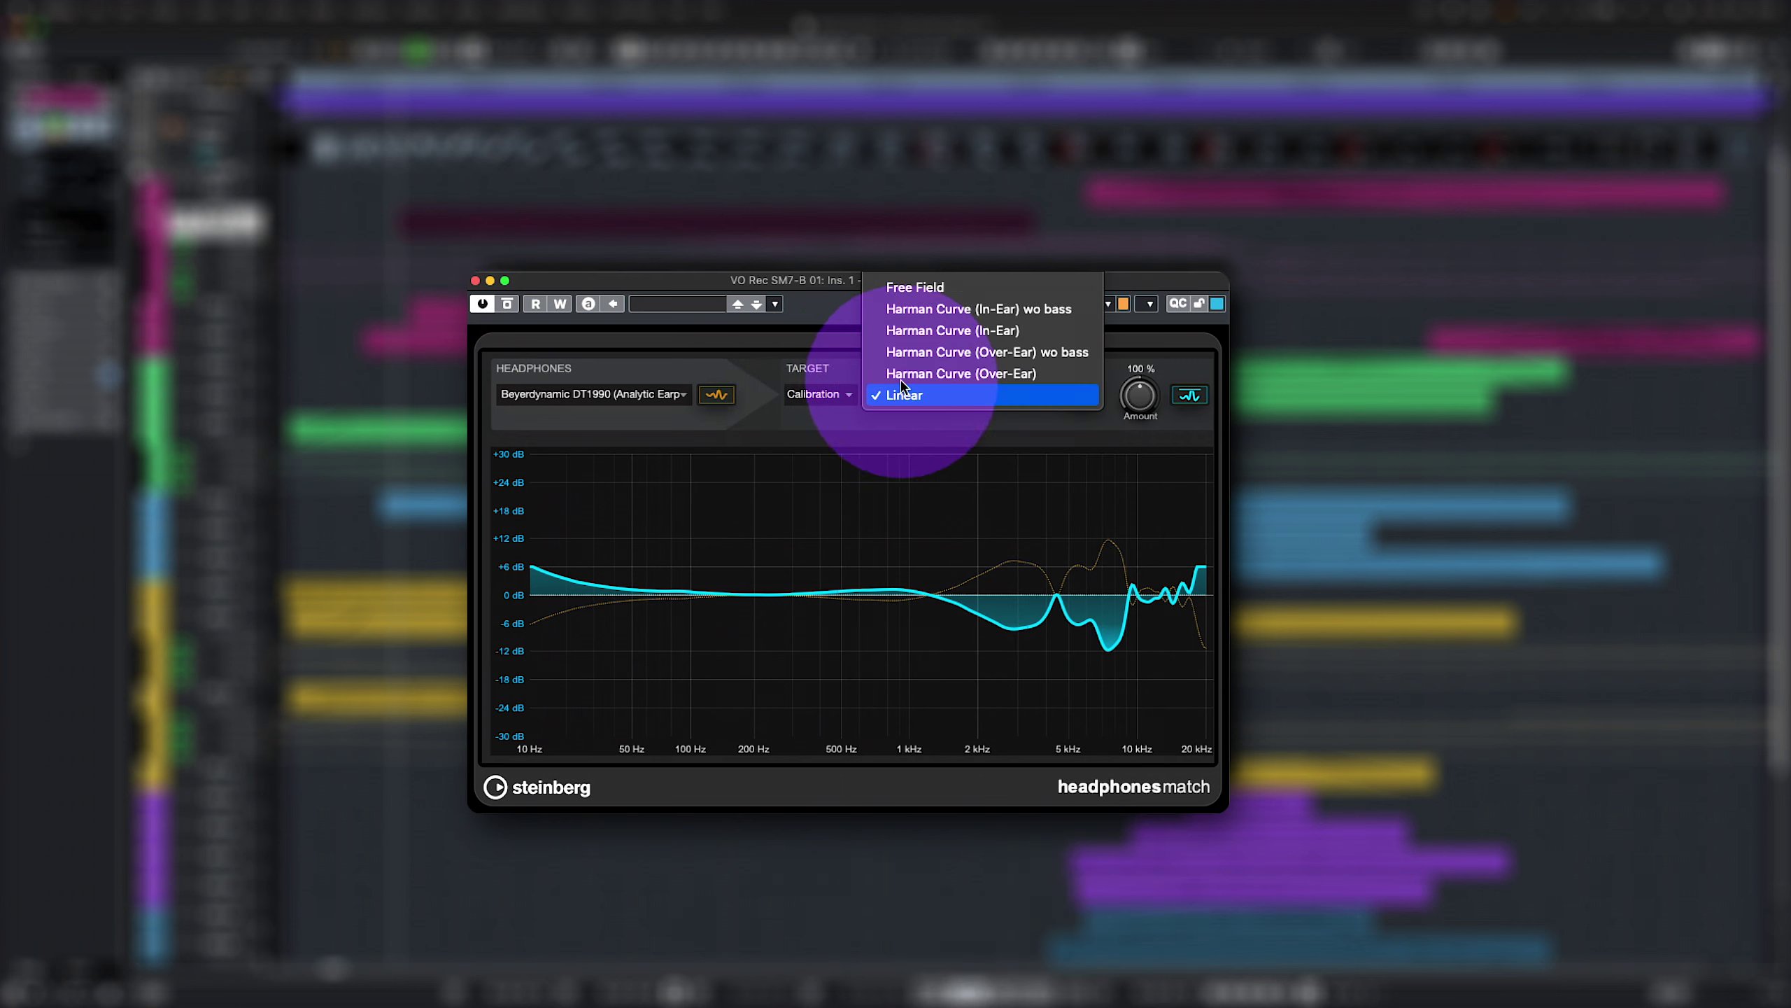
{"action": "left_click", "coordinate": [936, 393]}
{"action": "left_click", "coordinate": [937, 393]}
{"action": "left_click", "coordinate": [927, 416]}
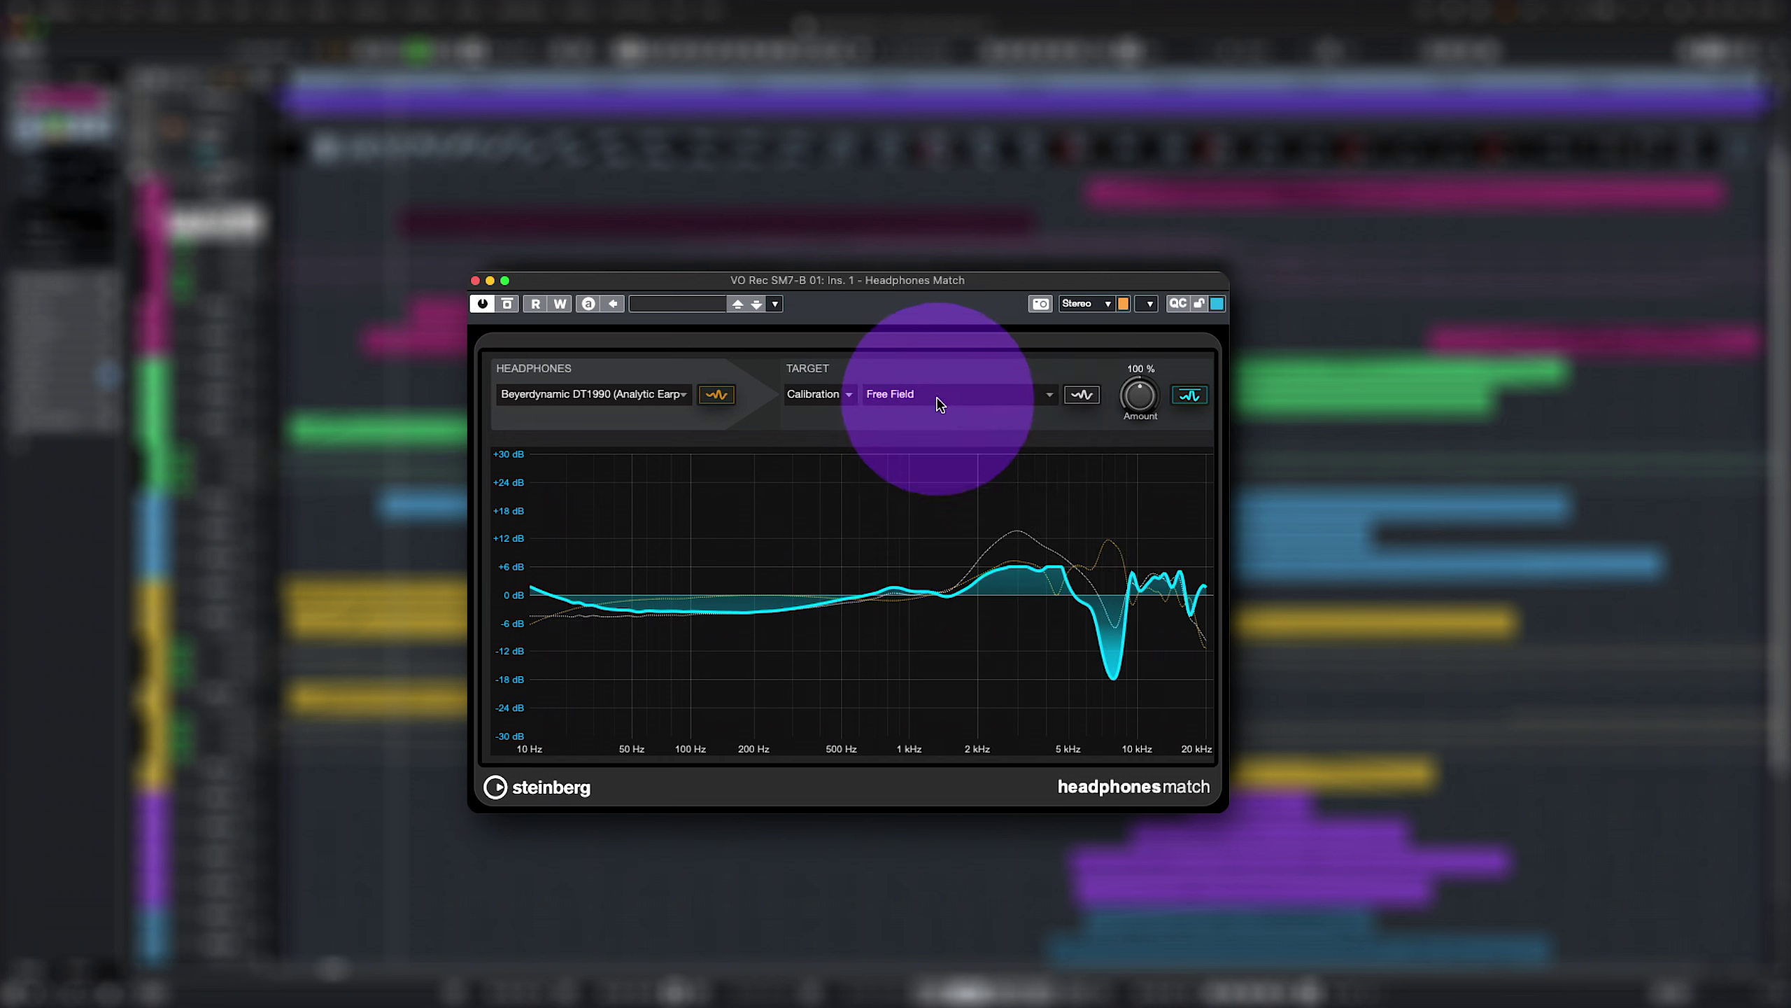
Select another calibration target curve and adjust the correction amount in Headphones Match
{"action": "left_click", "coordinate": [930, 394]}
{"action": "left_click", "coordinate": [949, 509]}
{"action": "left_click_drag", "start_coordinate": [1140, 397], "coordinate": [1140, 361]}
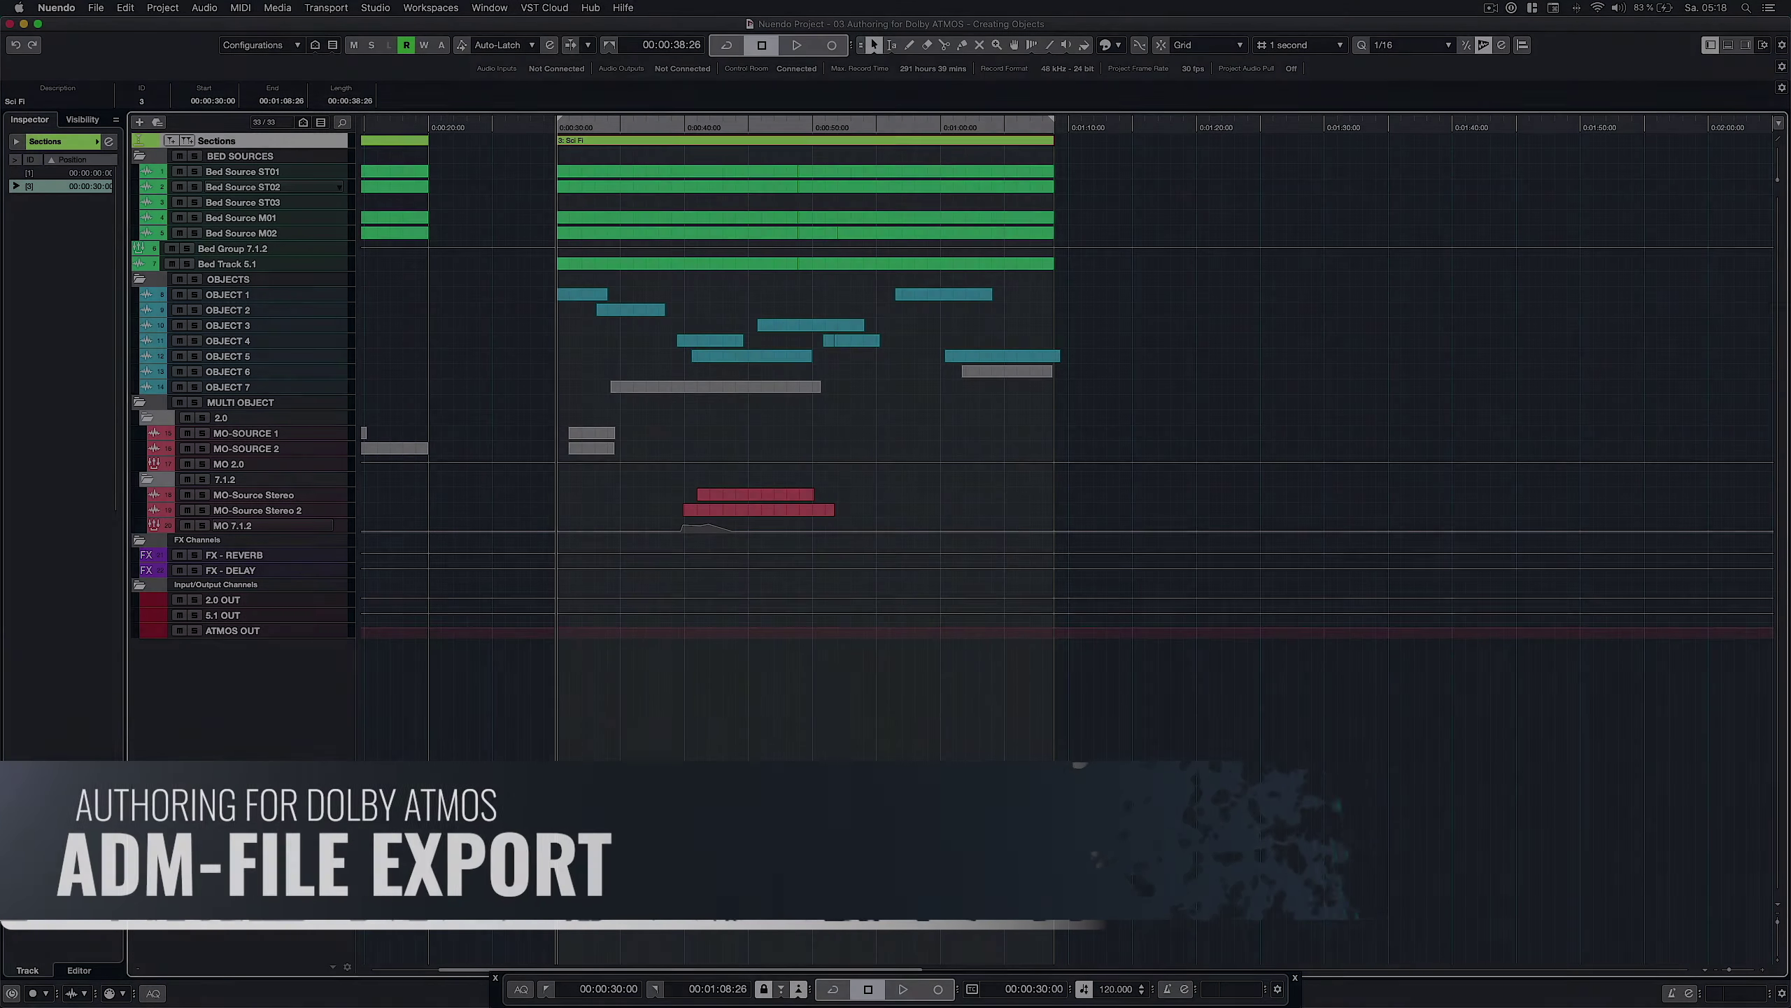
Open the ADM authoring window and export the ADM file to the Mixdown folder as ADm Render
{"action": "key", "text": "shift+h"}
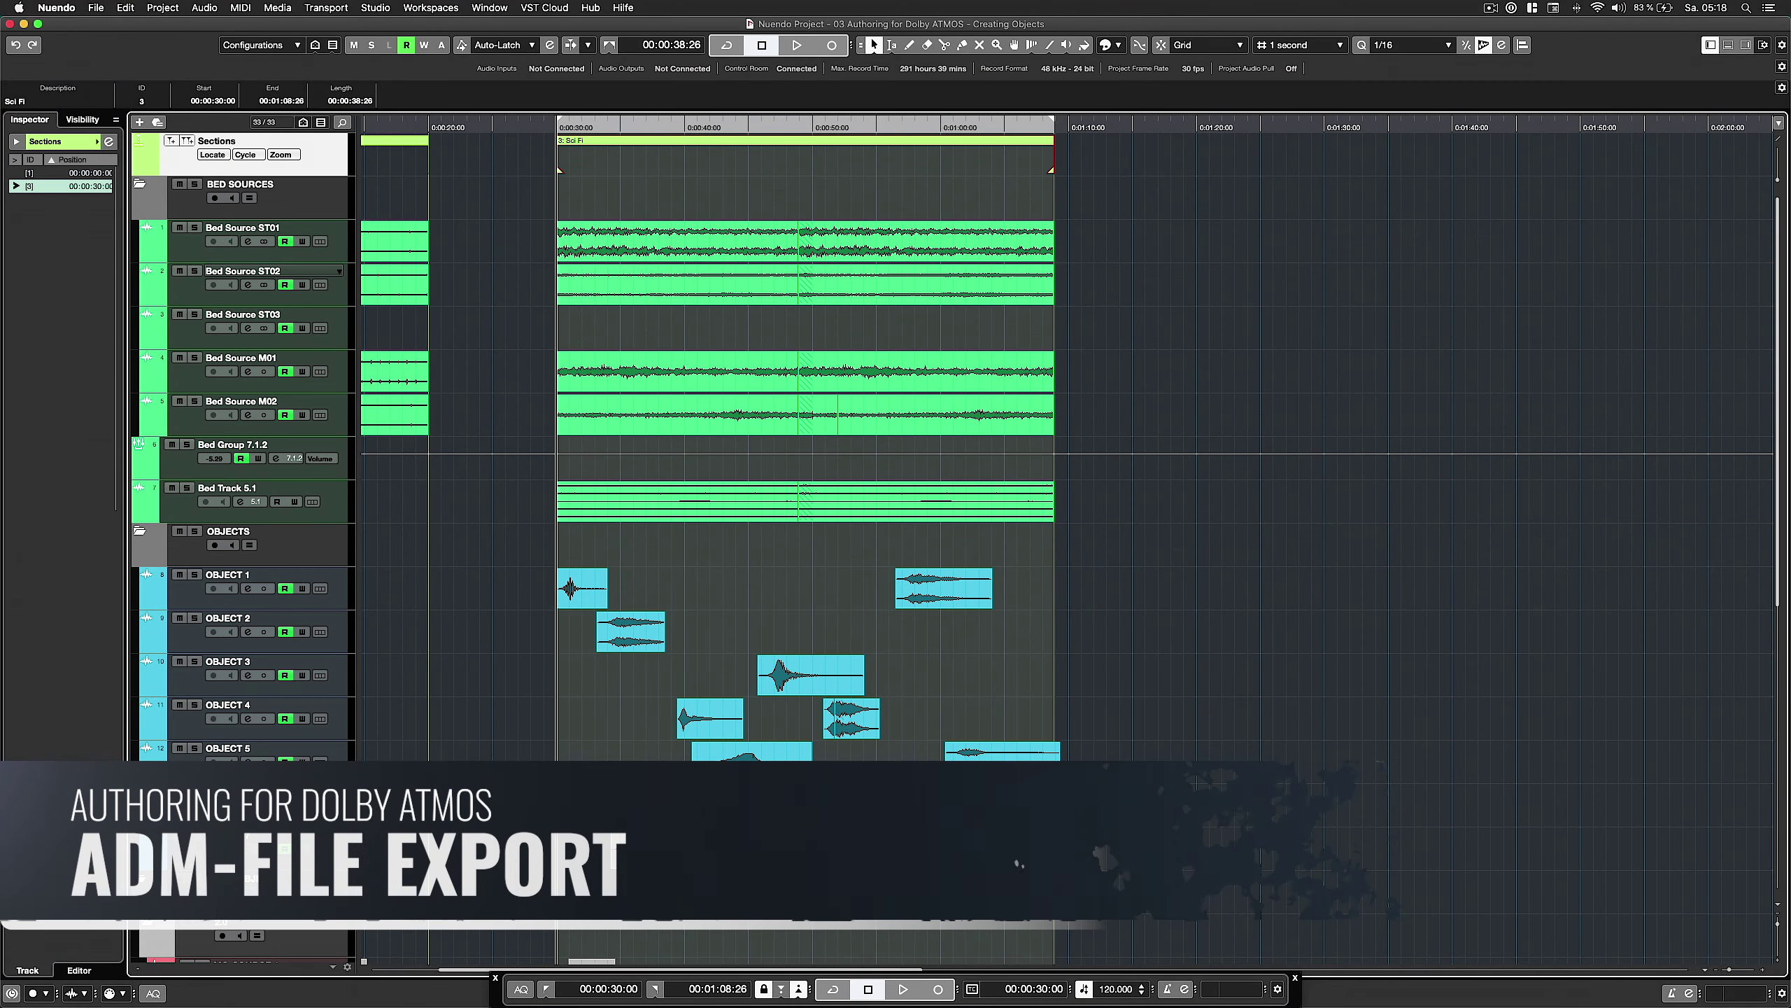
{"action": "key", "text": "ctrl+alt+a"}
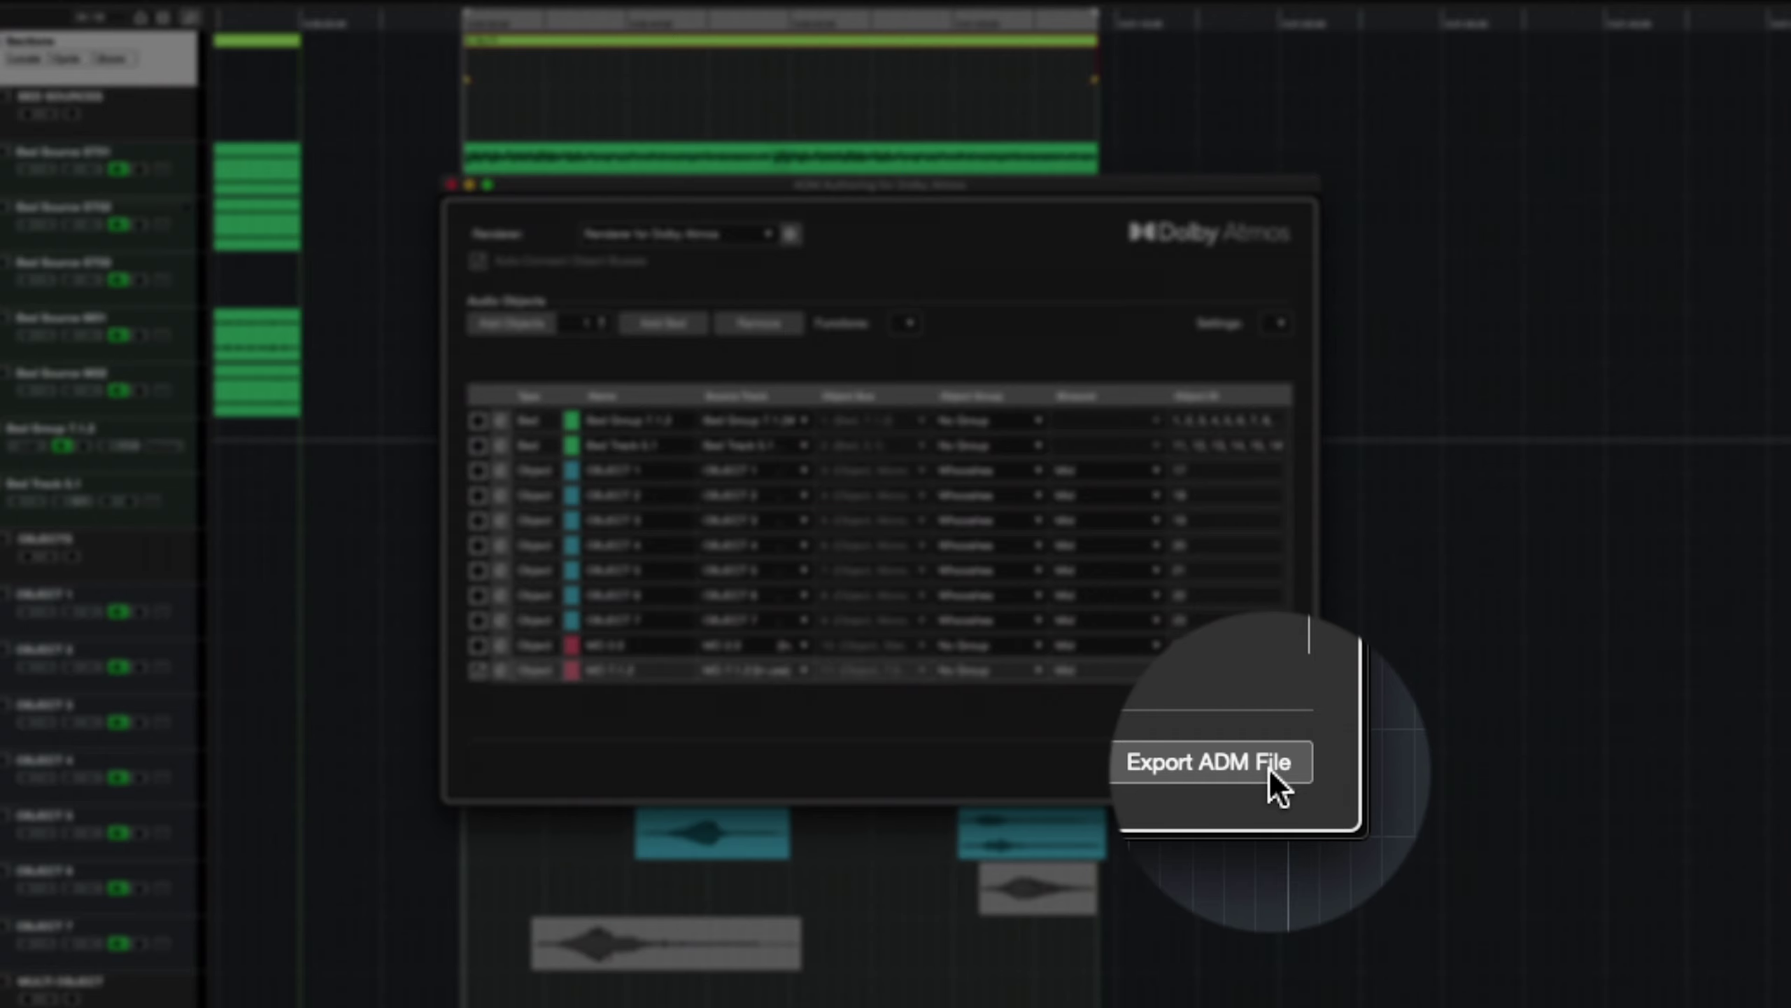
{"action": "left_click", "coordinate": [1269, 768]}
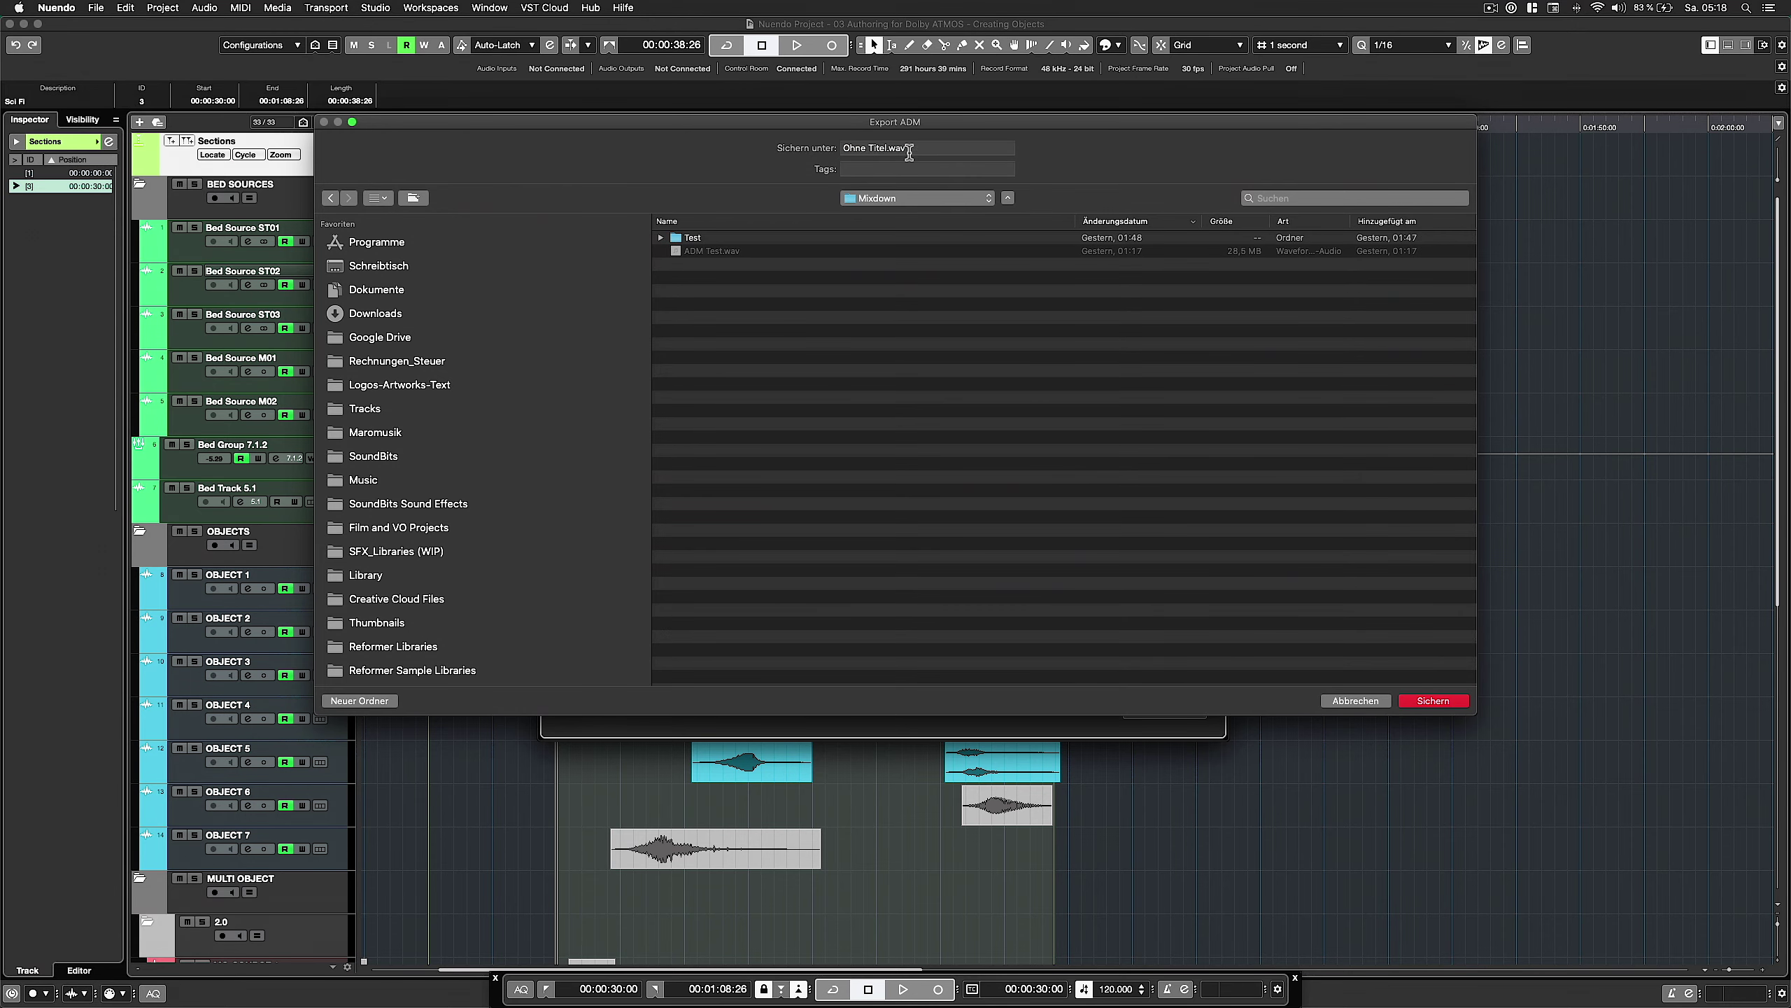
{"action": "left_click", "coordinate": [890, 148]}
{"action": "type", "text": "ADM Test 2"}
{"action": "key", "text": "Return"}
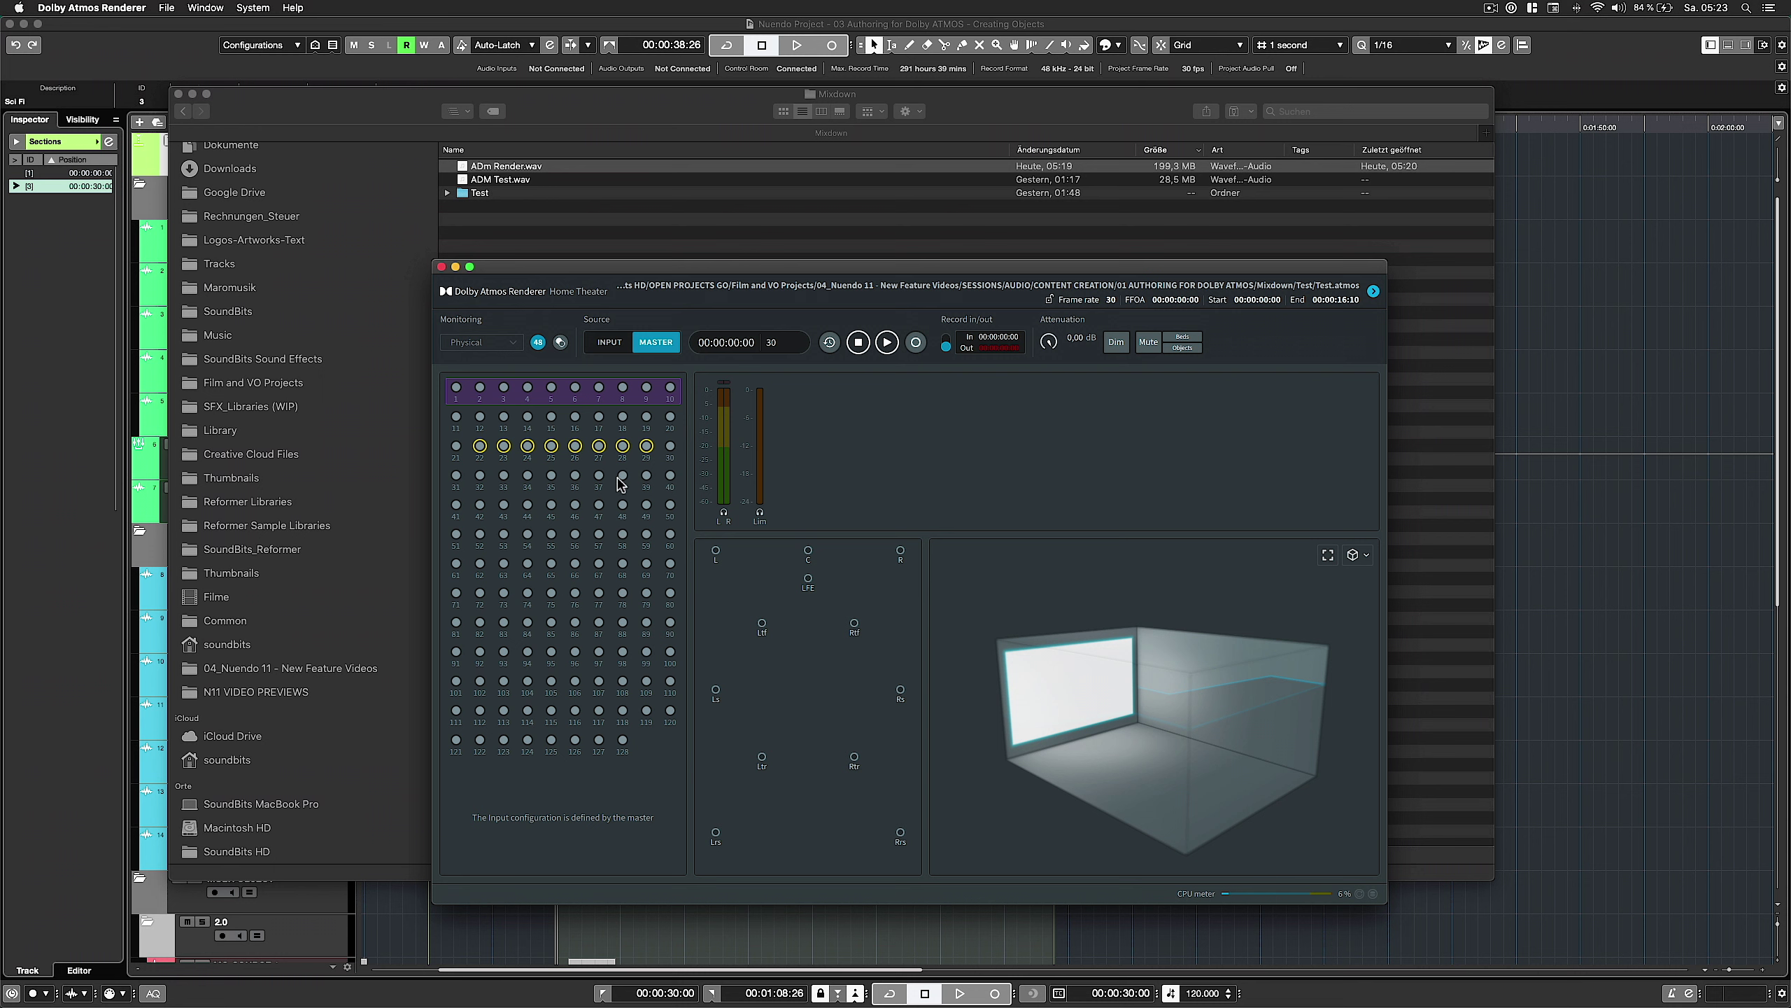
Open the master file ADm Render.wav from the Mixdown folder in Dolby Atmos Renderer
{"action": "left_click", "coordinate": [168, 7]}
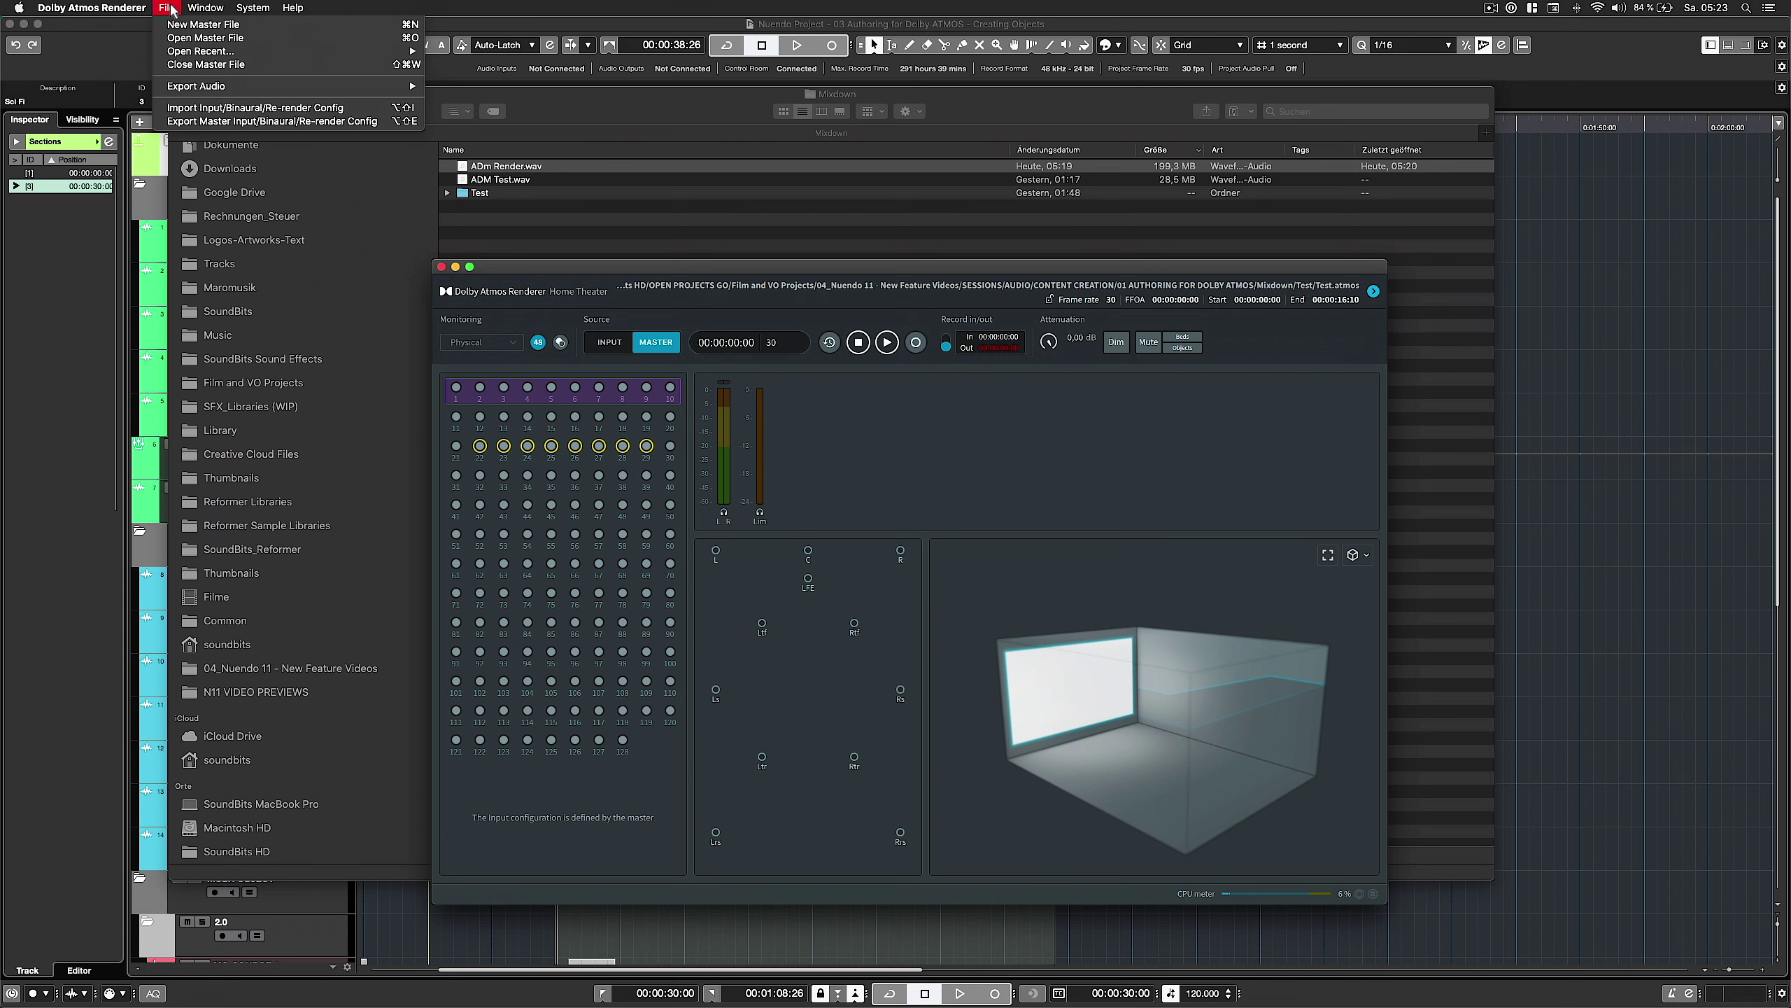
{"action": "left_click", "coordinate": [194, 39]}
{"action": "left_click", "coordinate": [691, 329]}
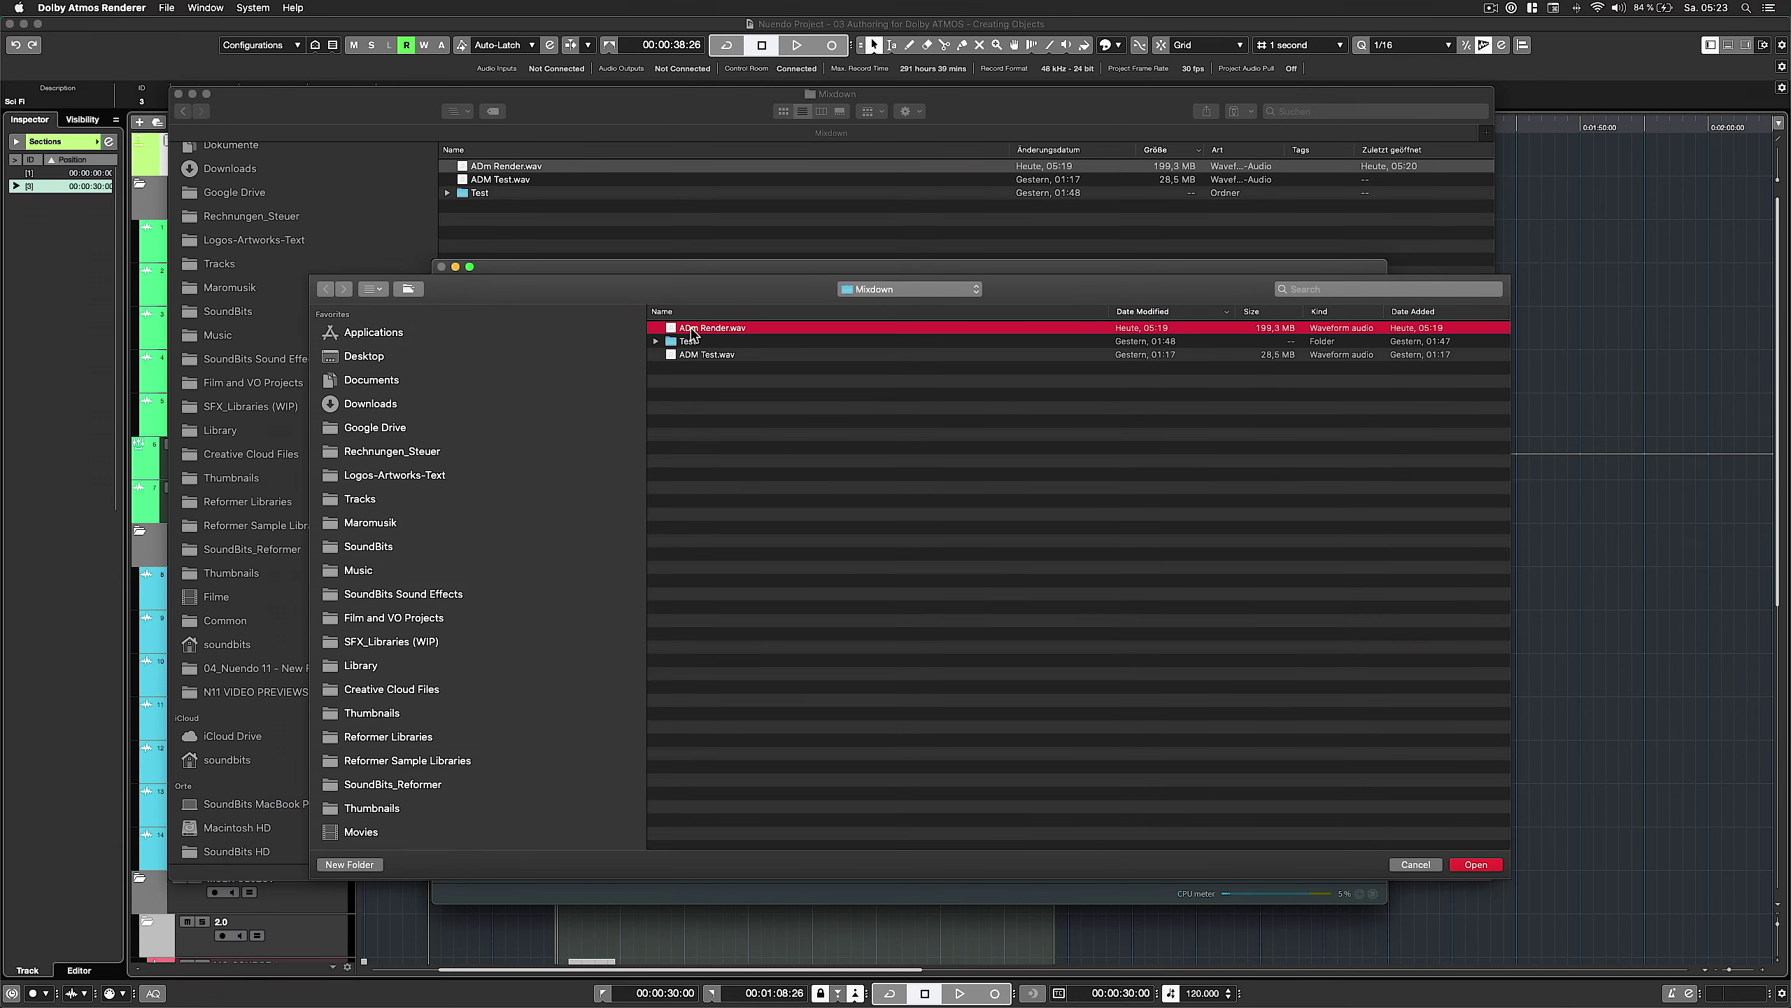
{"action": "double_click", "coordinate": [691, 329]}
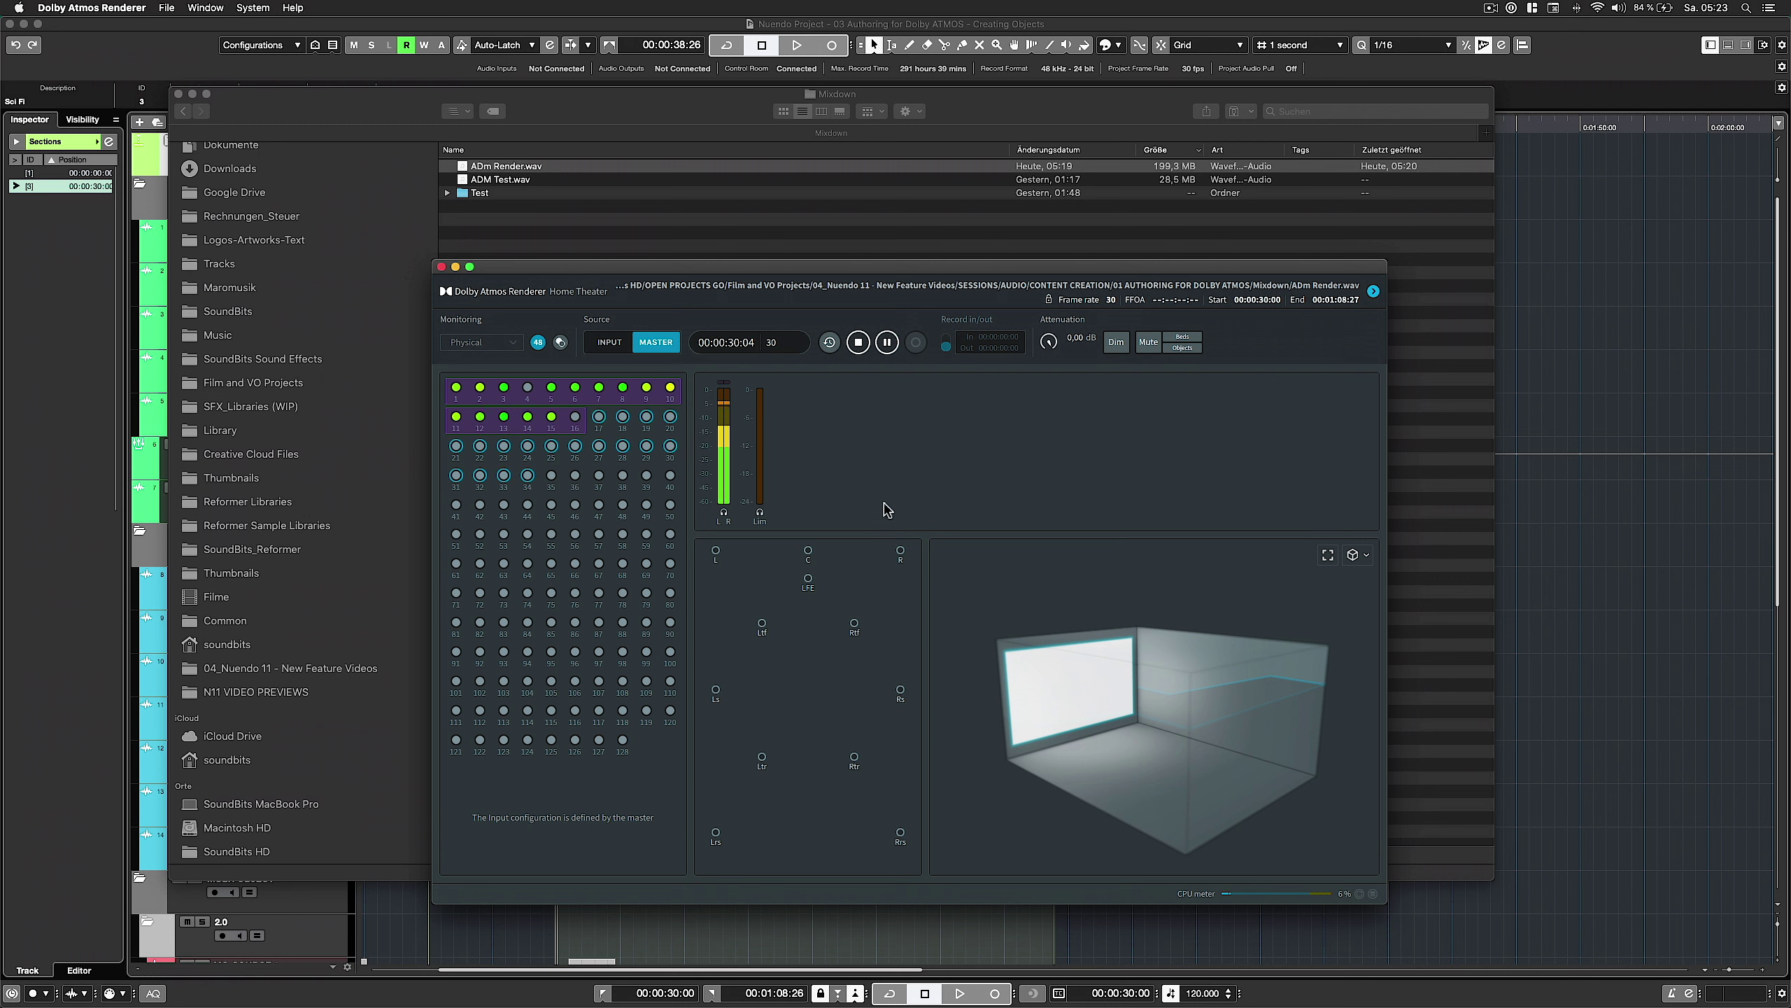
Inspect the moving audio objects during playback by rotating the 3D room view and enlarging it to the full window
{"action": "left_click_drag", "start_coordinate": [1069, 804], "coordinate": [1240, 796]}
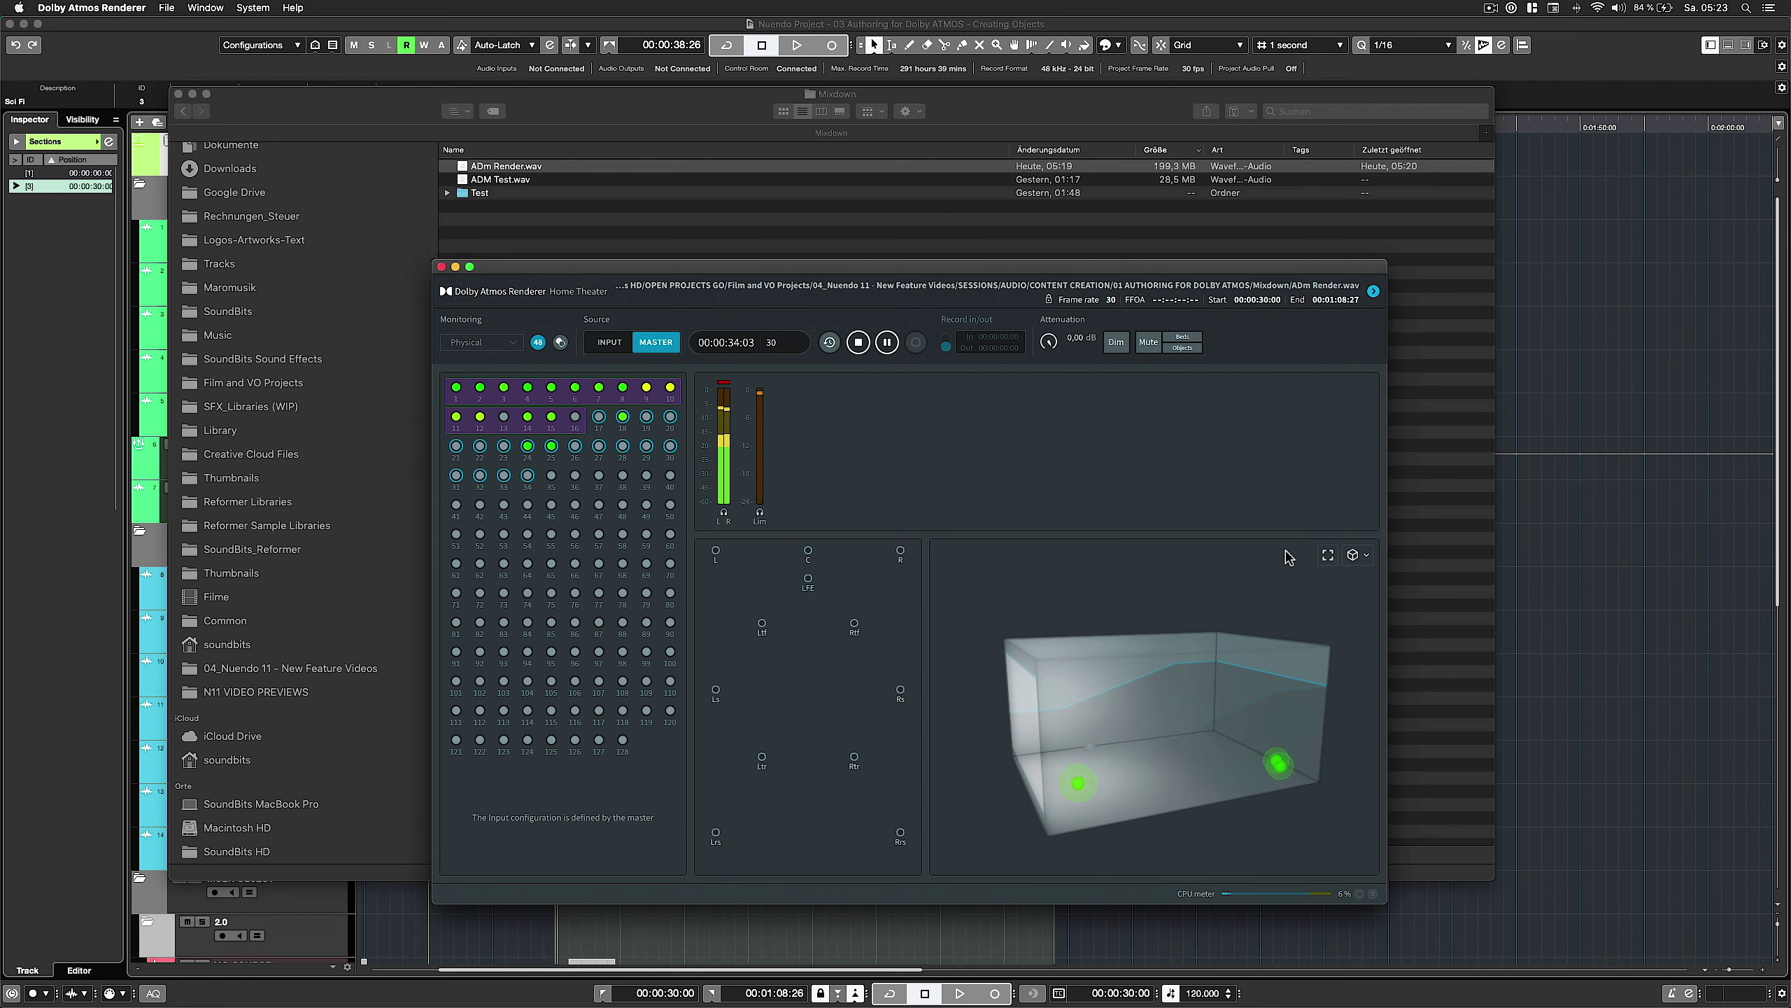
{"action": "left_click", "coordinate": [1326, 557]}
{"action": "left_click_drag", "start_coordinate": [1091, 736], "coordinate": [1083, 776]}
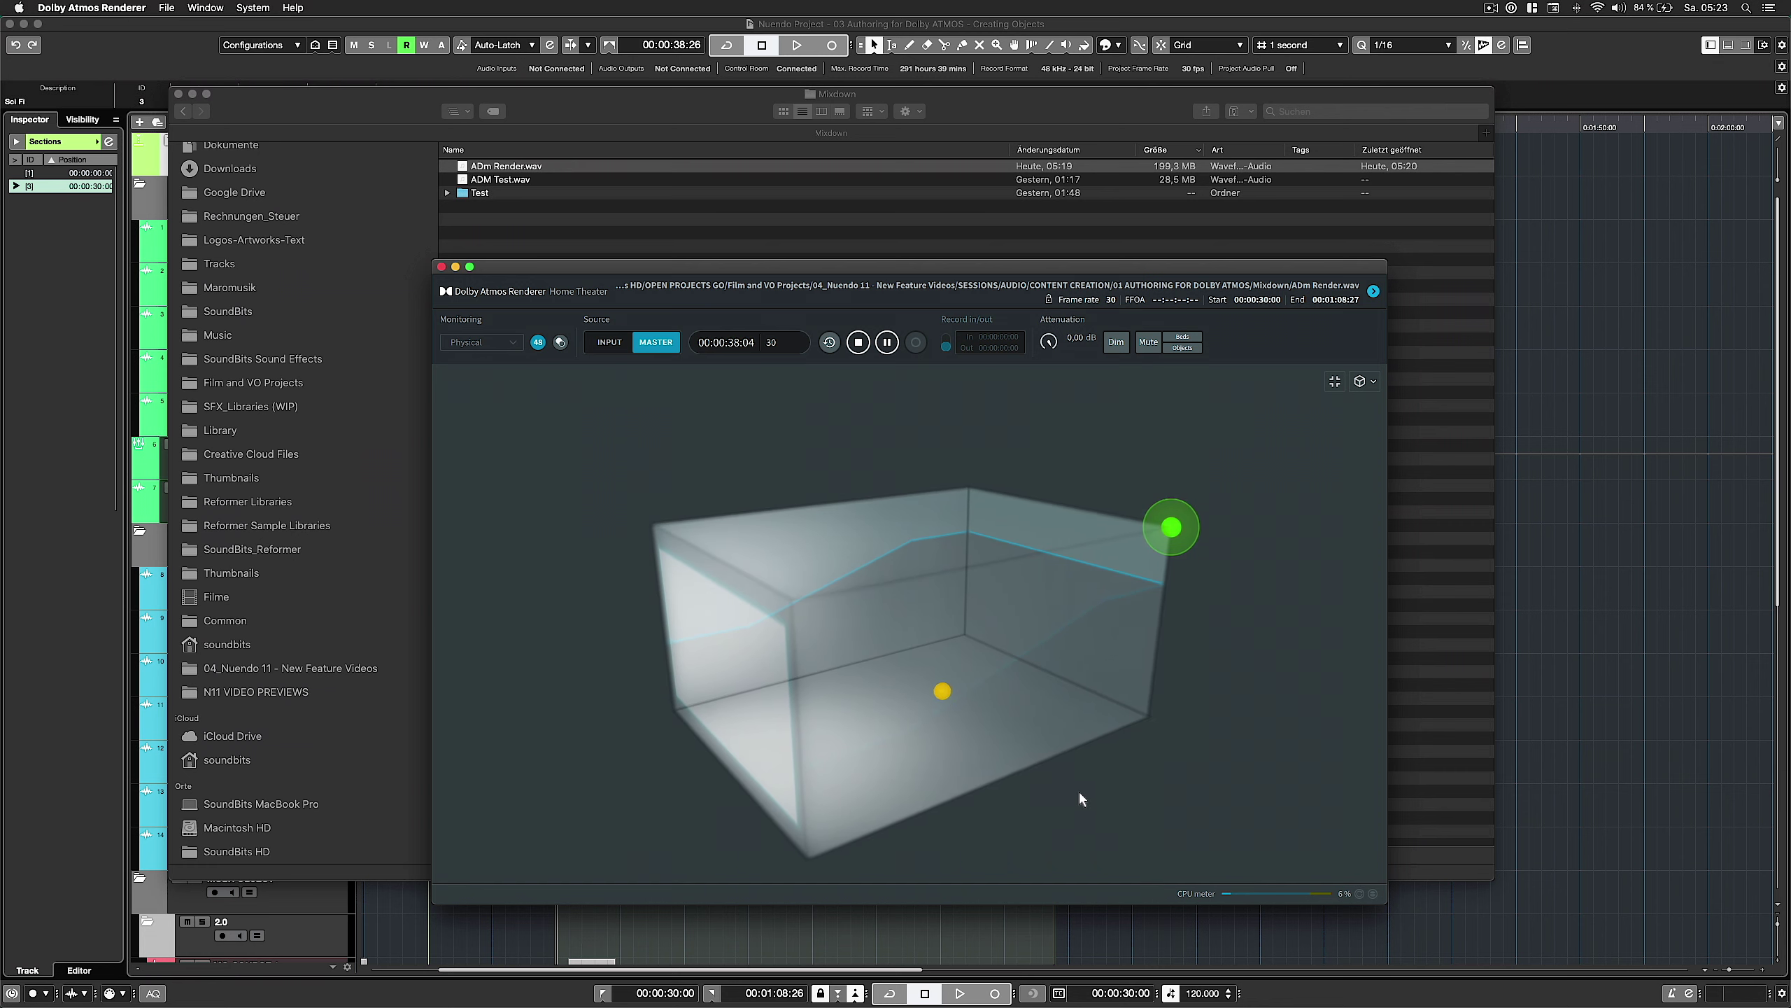
{"action": "left_click_drag", "start_coordinate": [1087, 805], "coordinate": [1077, 888]}
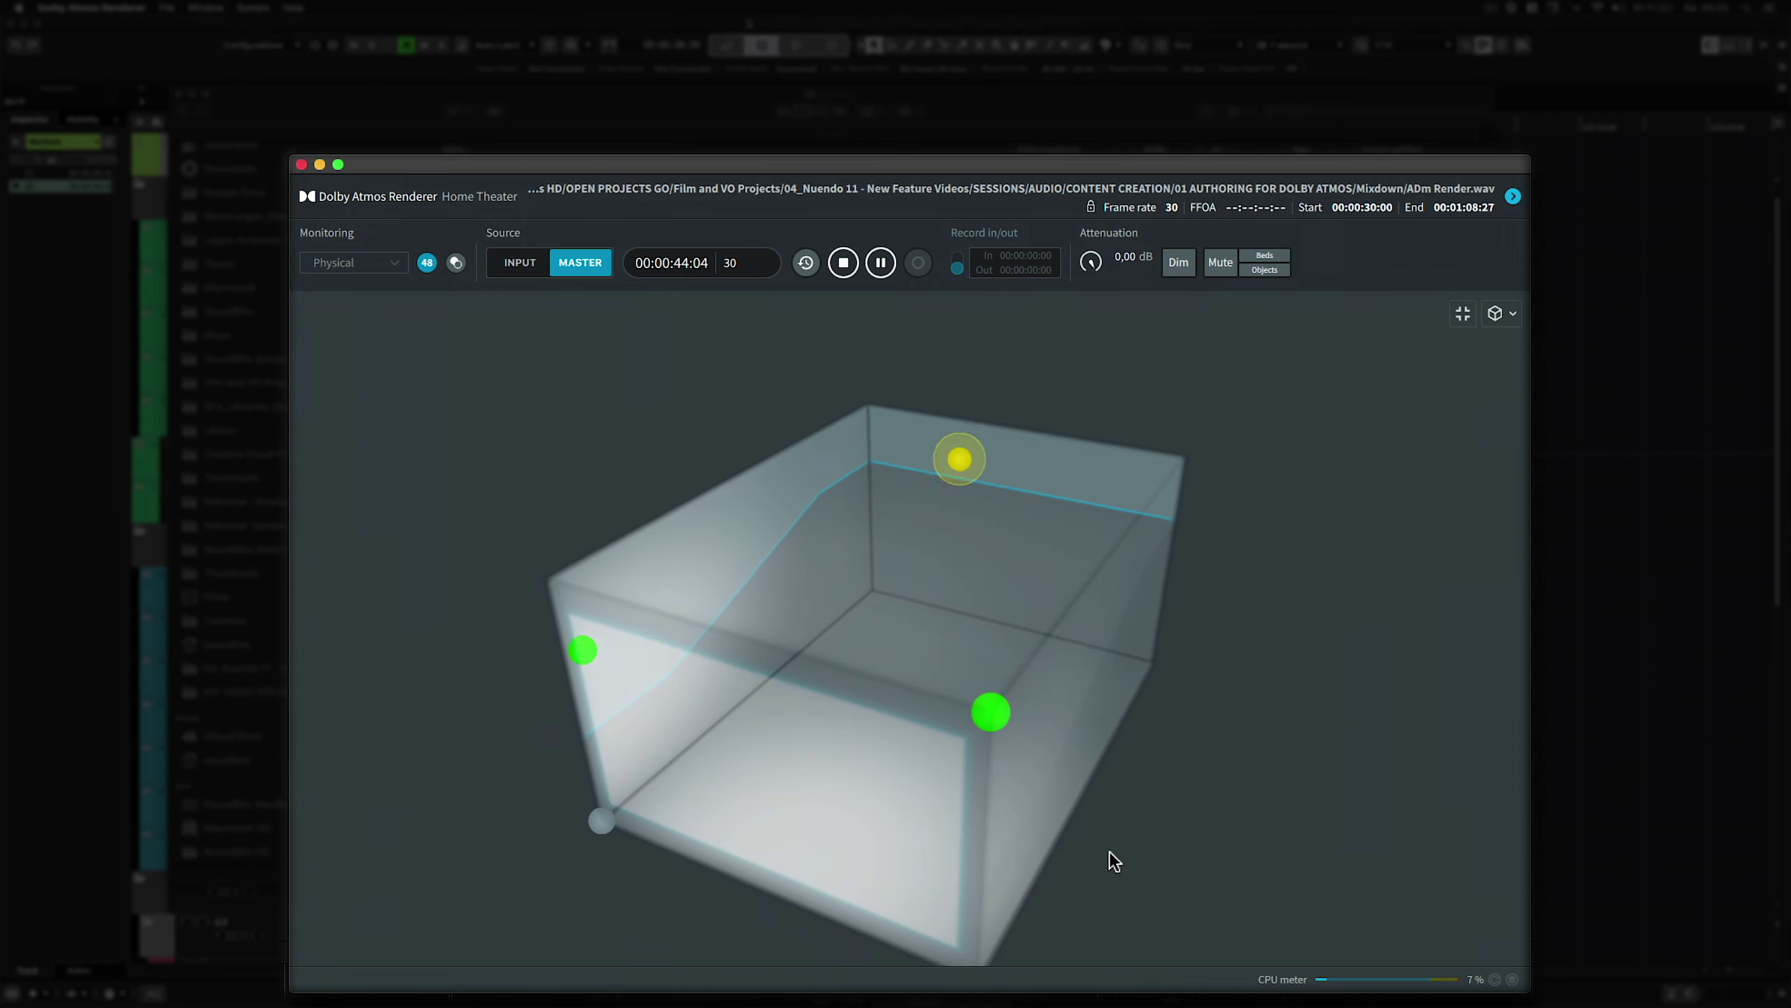
{"action": "left_click_drag", "start_coordinate": [988, 824], "coordinate": [1138, 779]}
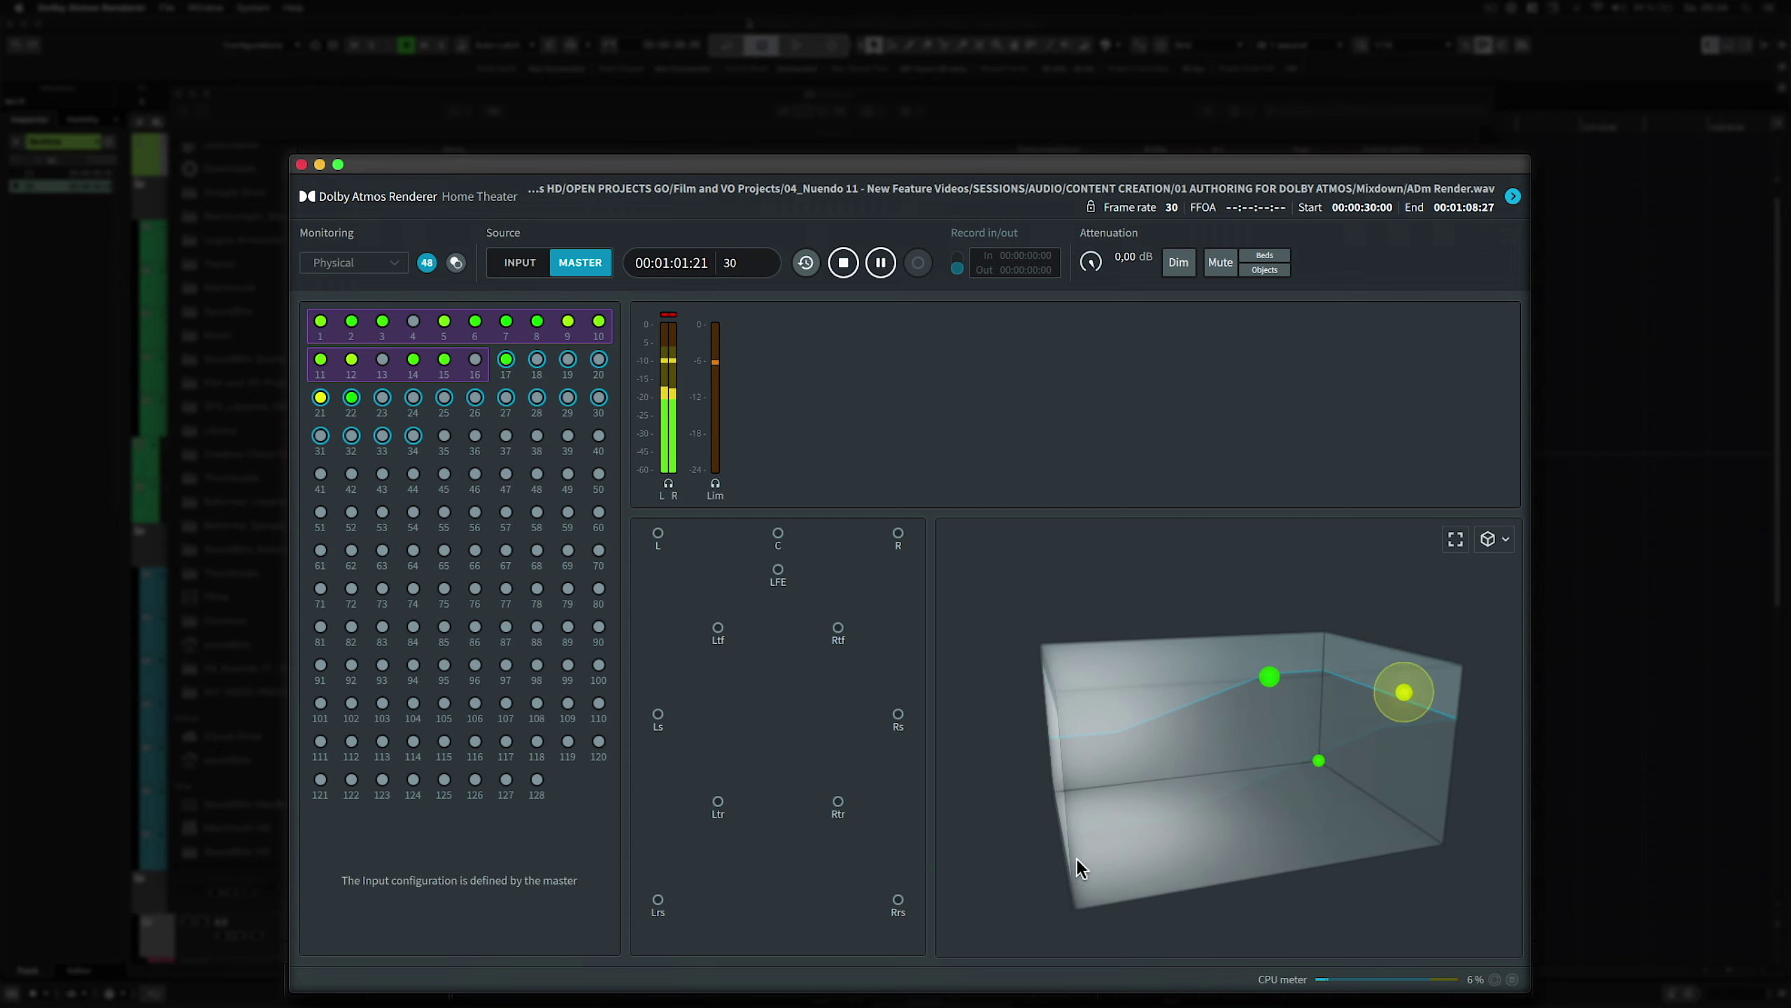
{"action": "left_click_drag", "start_coordinate": [1064, 790], "coordinate": [1132, 856]}
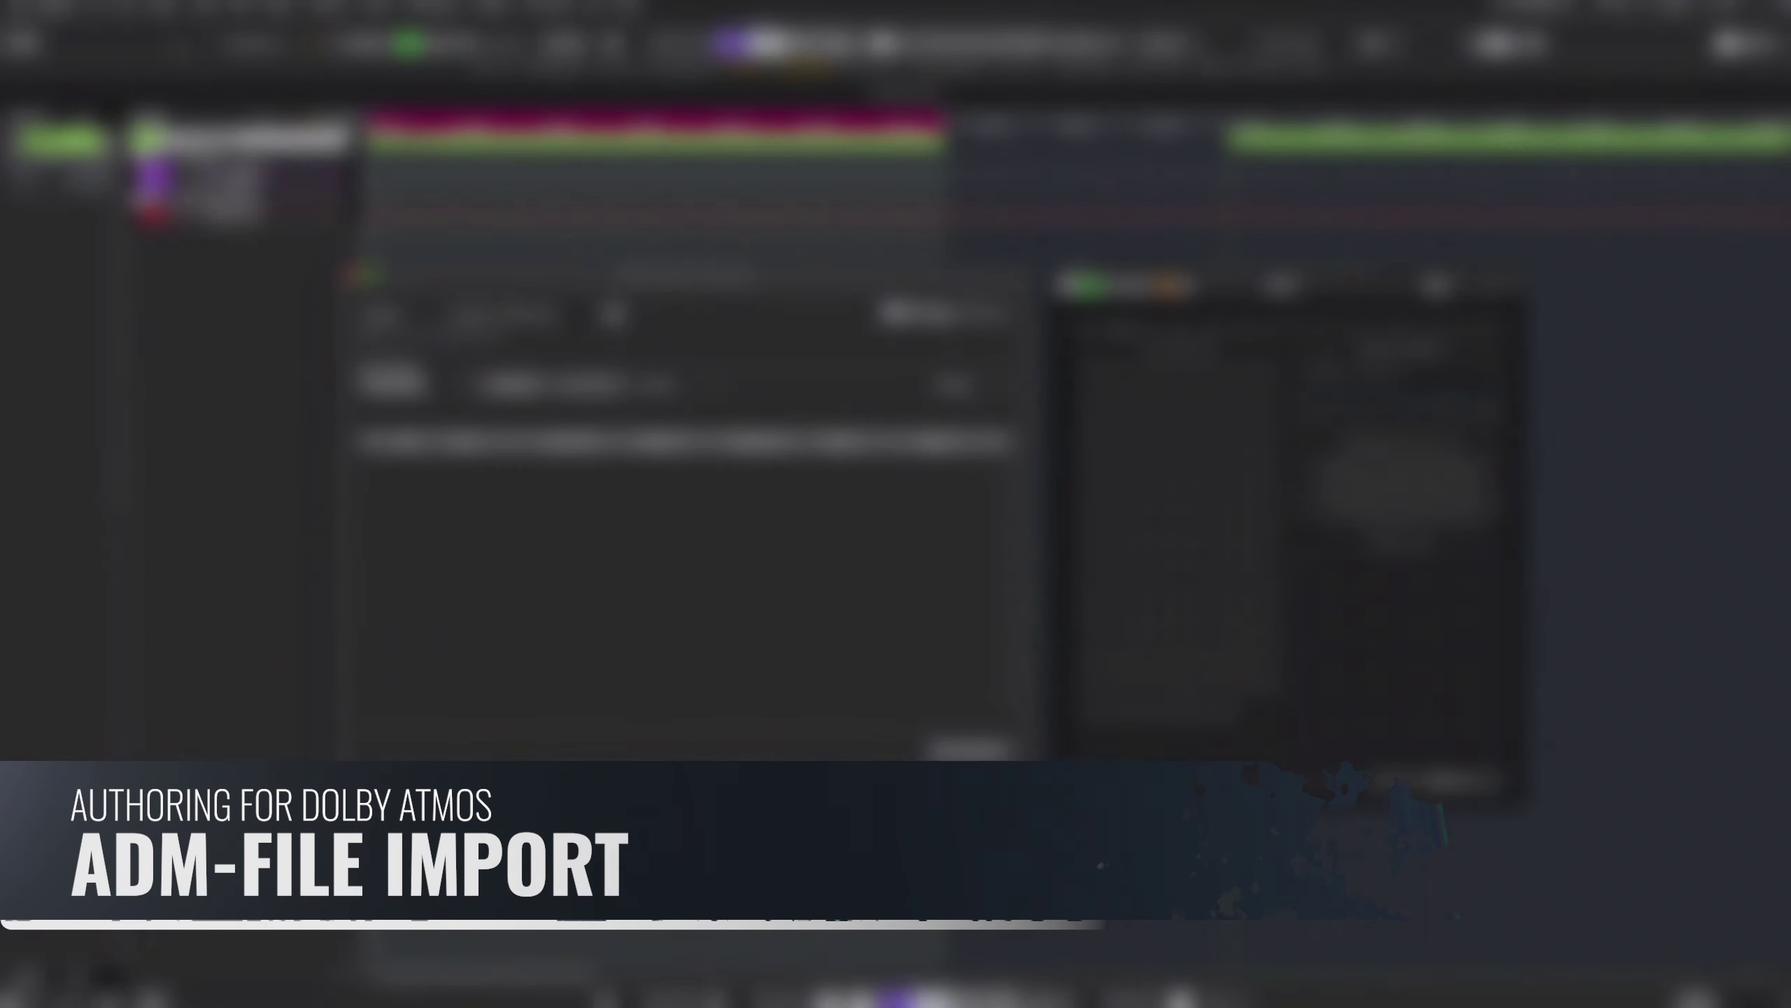
Switch to Nuendo and import the ADM file ADM to Nuendo.wav with all its tracks and media files
{"action": "left_click", "coordinate": [95, 6]}
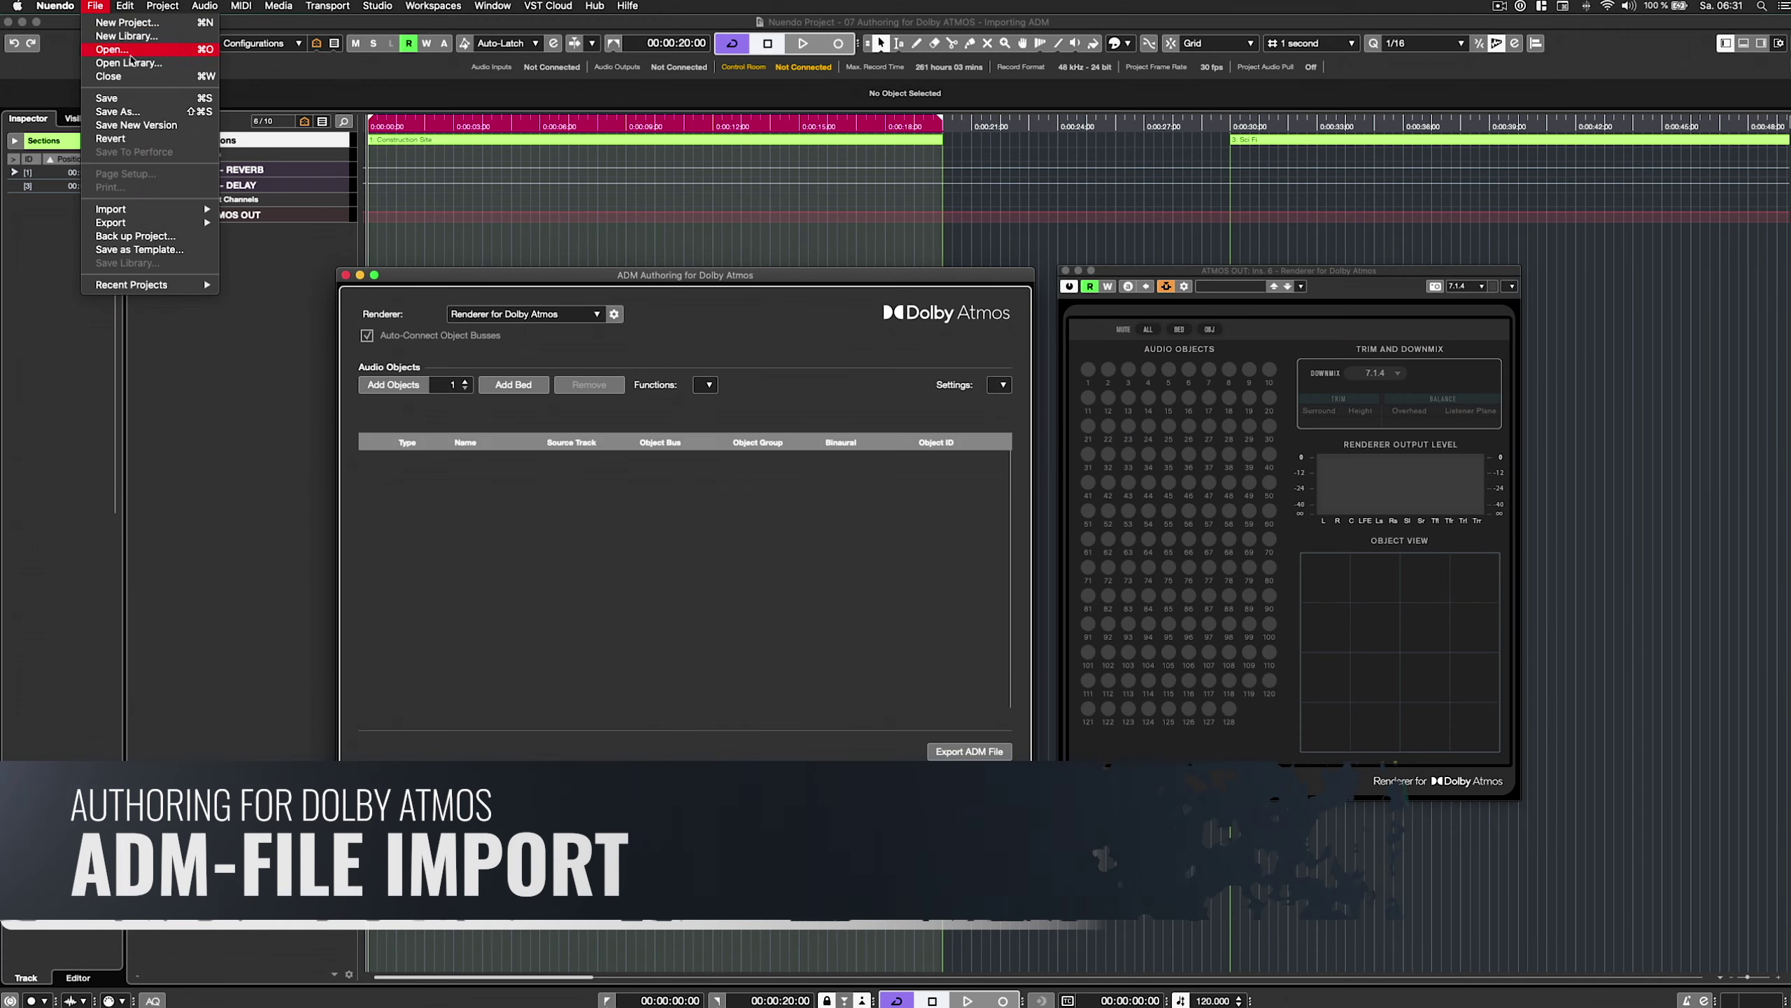
{"action": "mouse_move", "coordinate": [205, 216]}
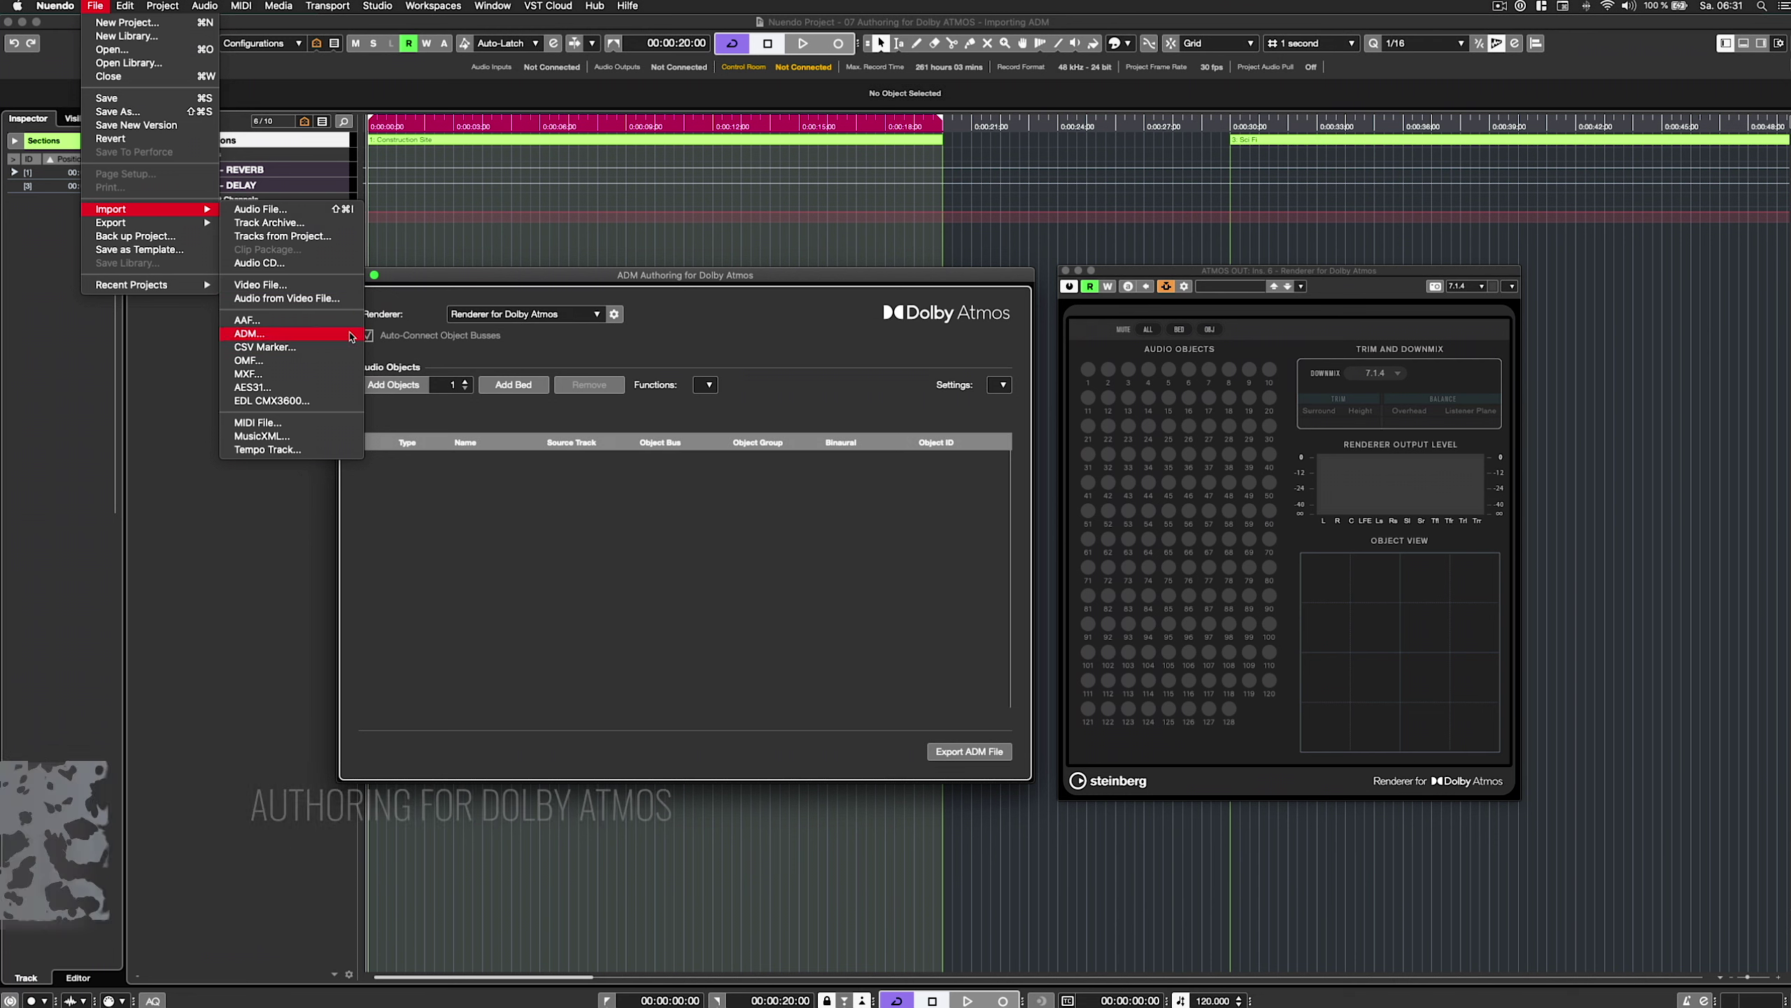
{"action": "left_click", "coordinate": [341, 339]}
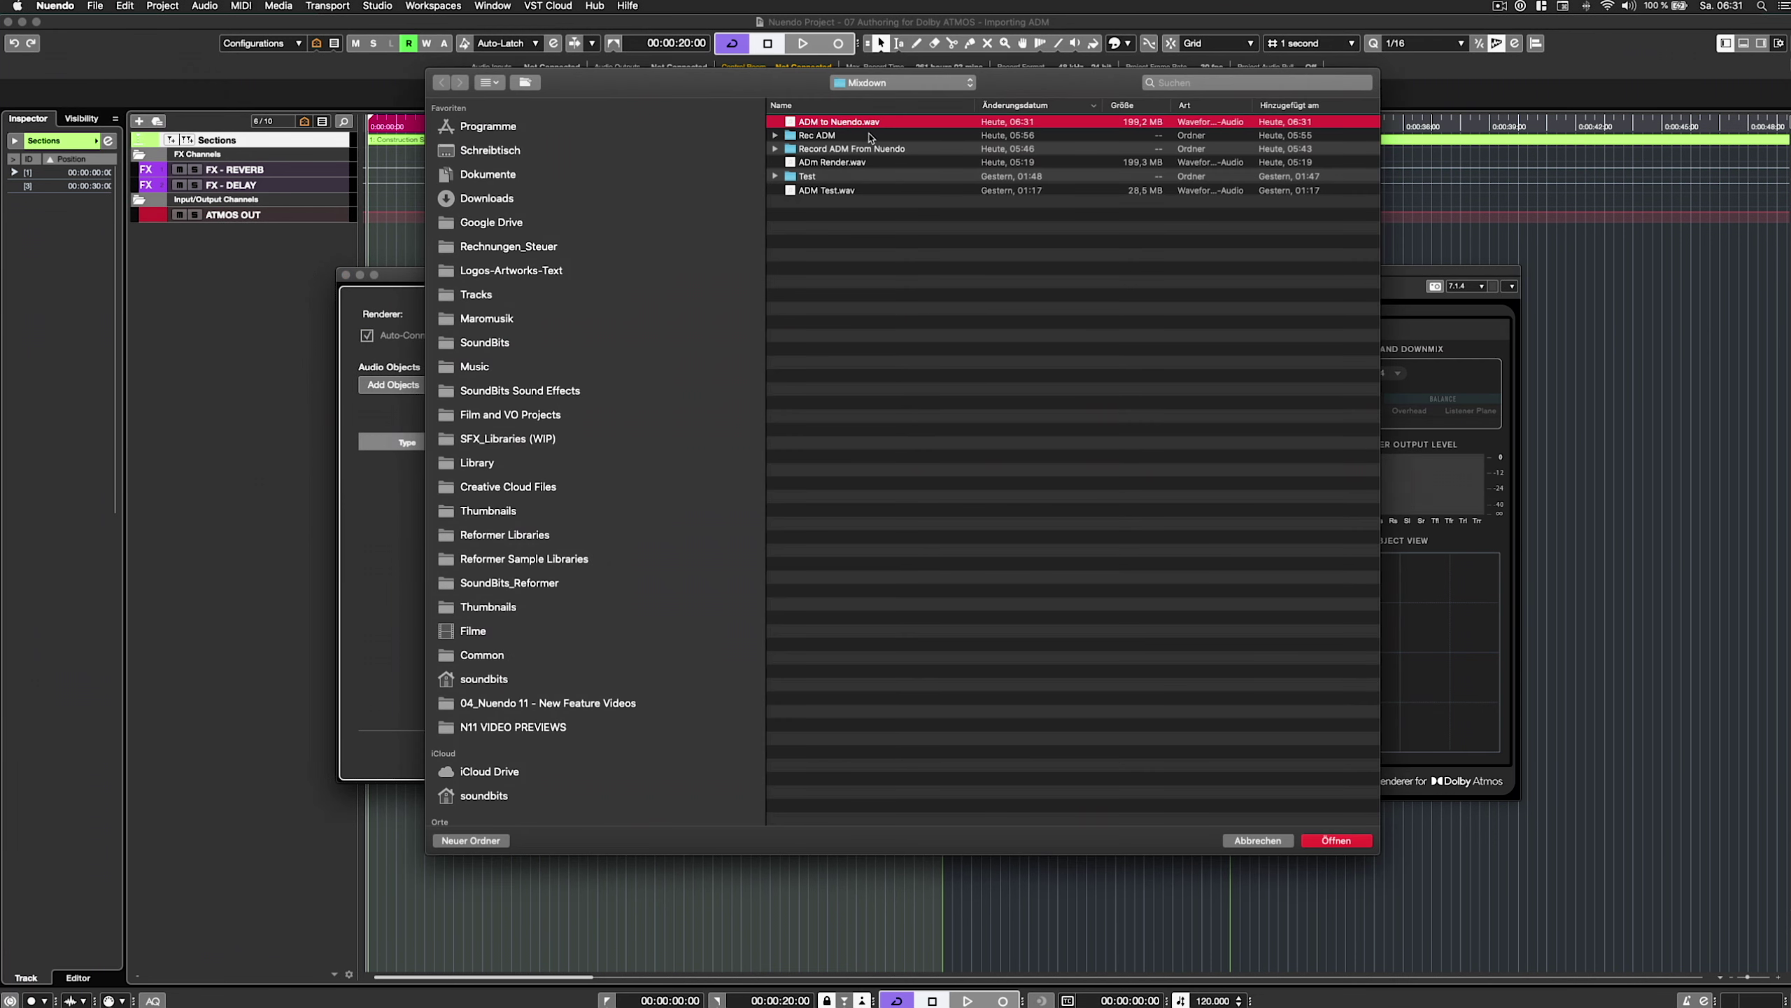
{"action": "left_click", "coordinate": [1325, 842]}
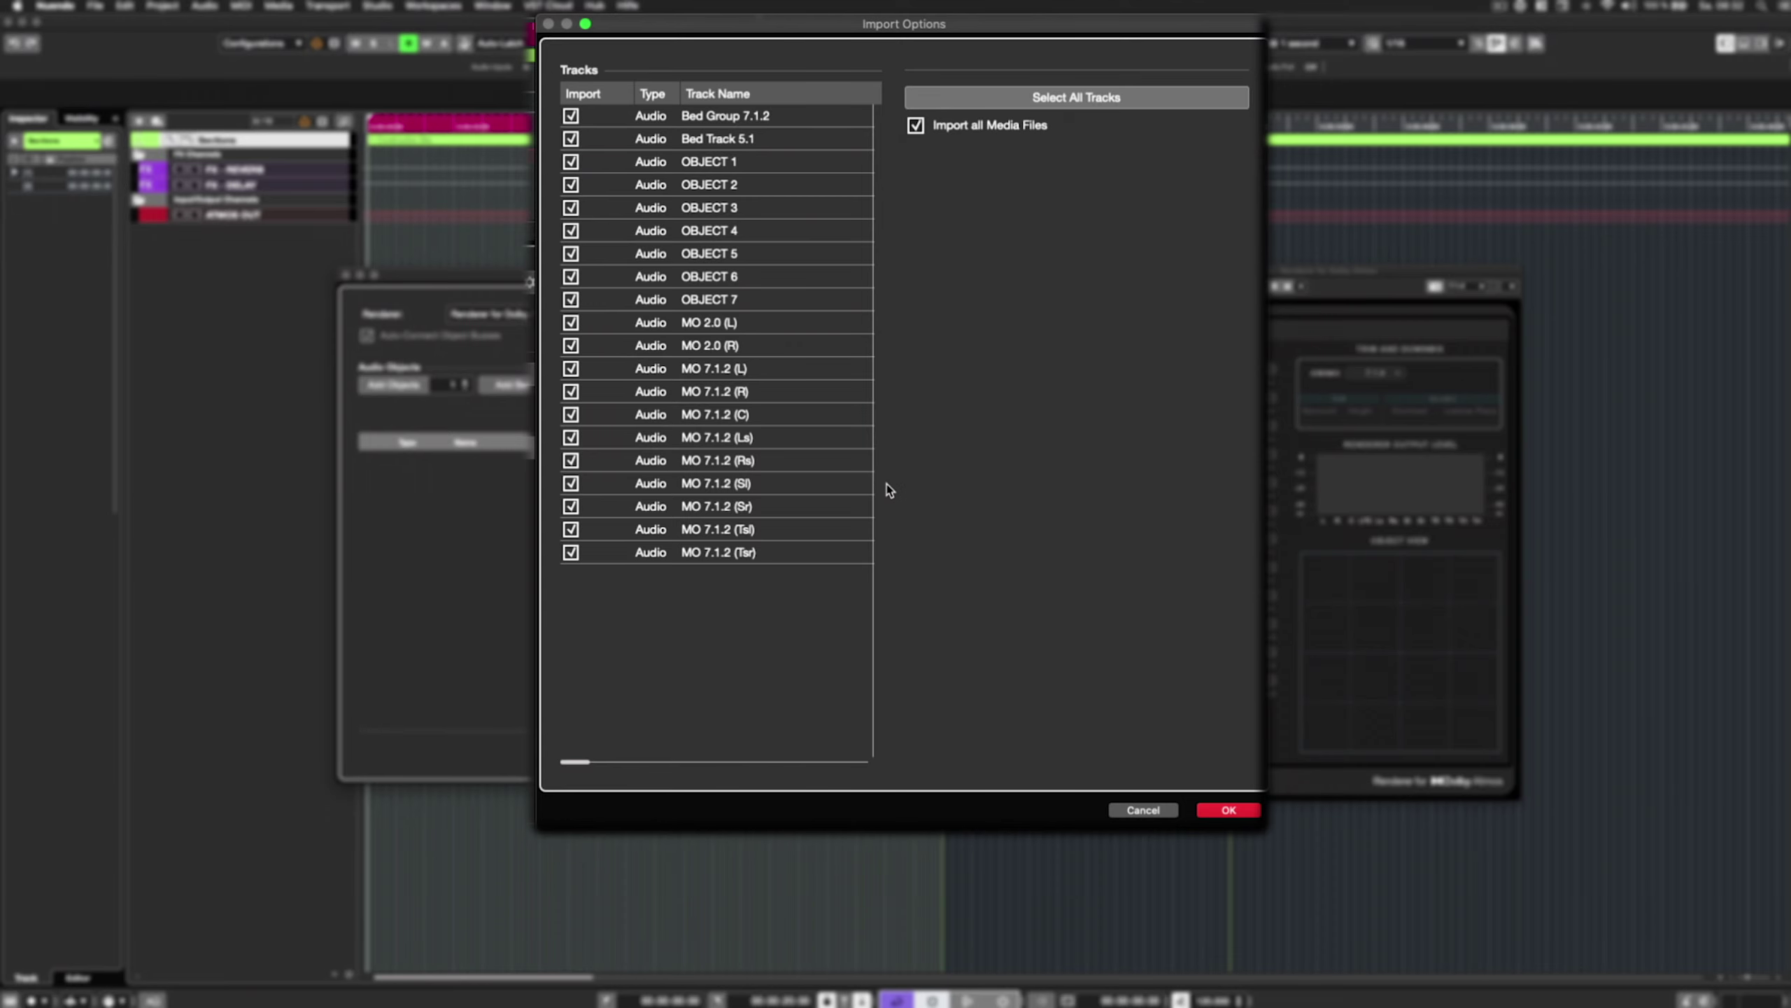
{"action": "left_click", "coordinate": [1243, 810]}
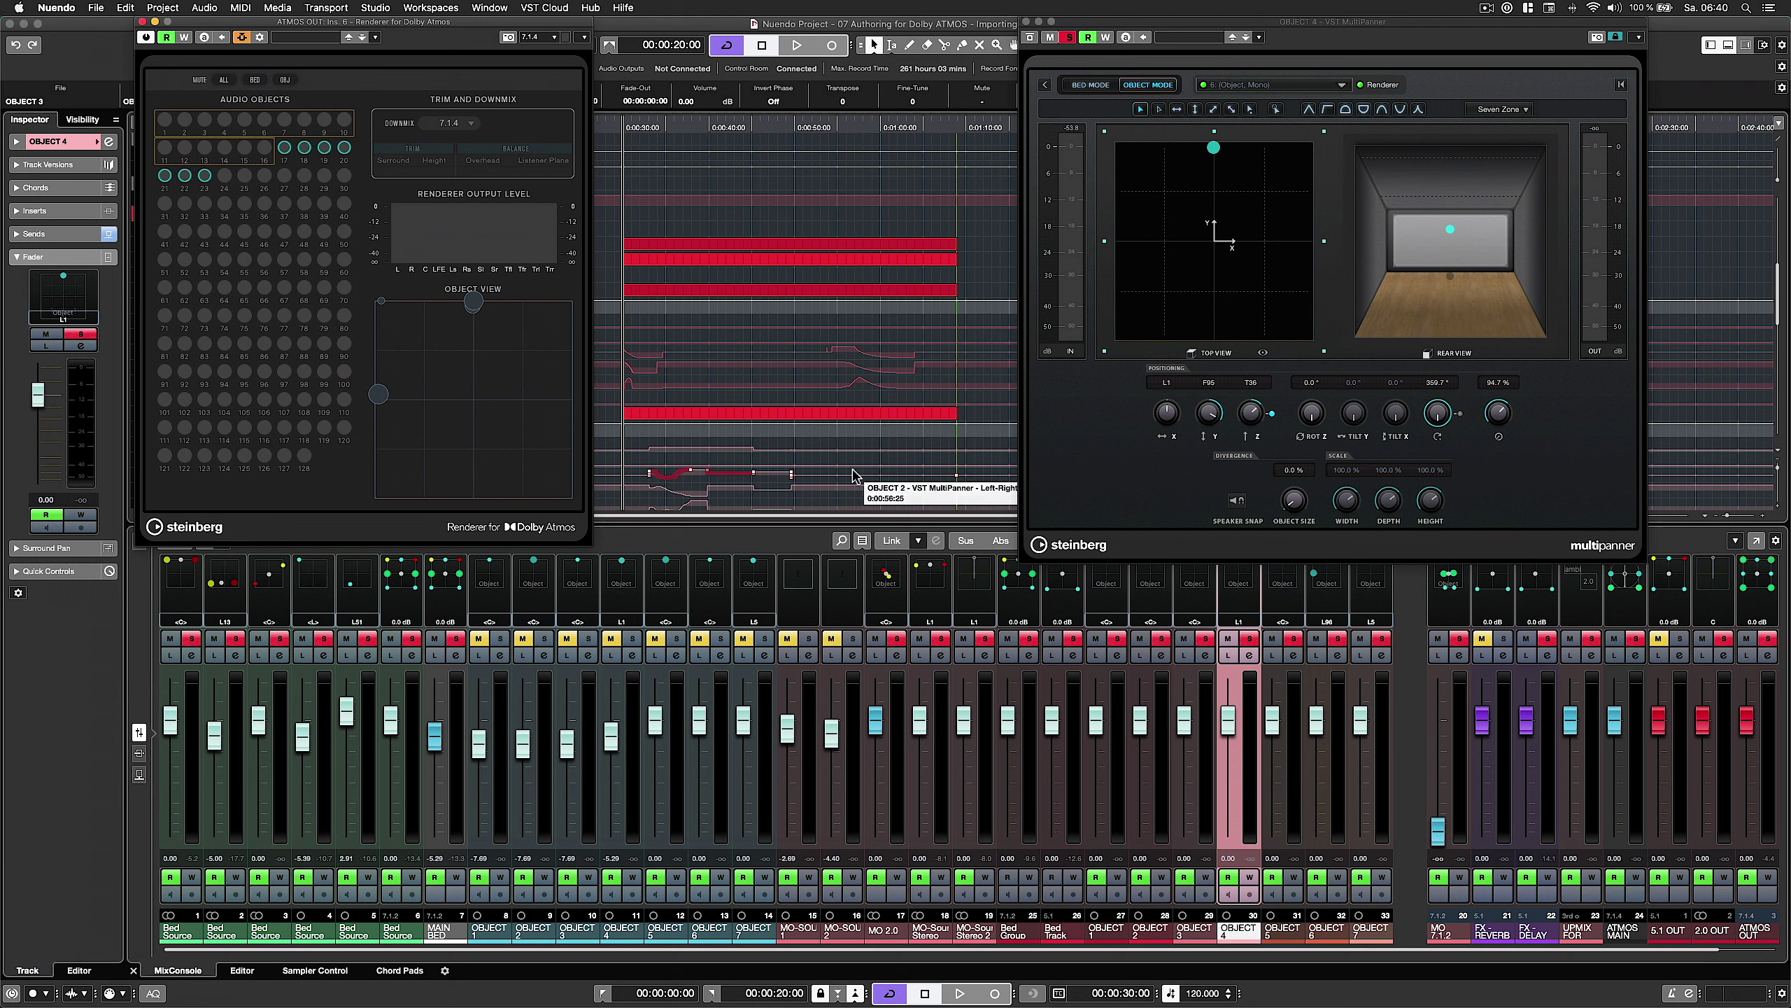
Examine the imported object tracks and compare their panner automation with the renderer's object view during playback
{"action": "left_click", "coordinate": [756, 248]}
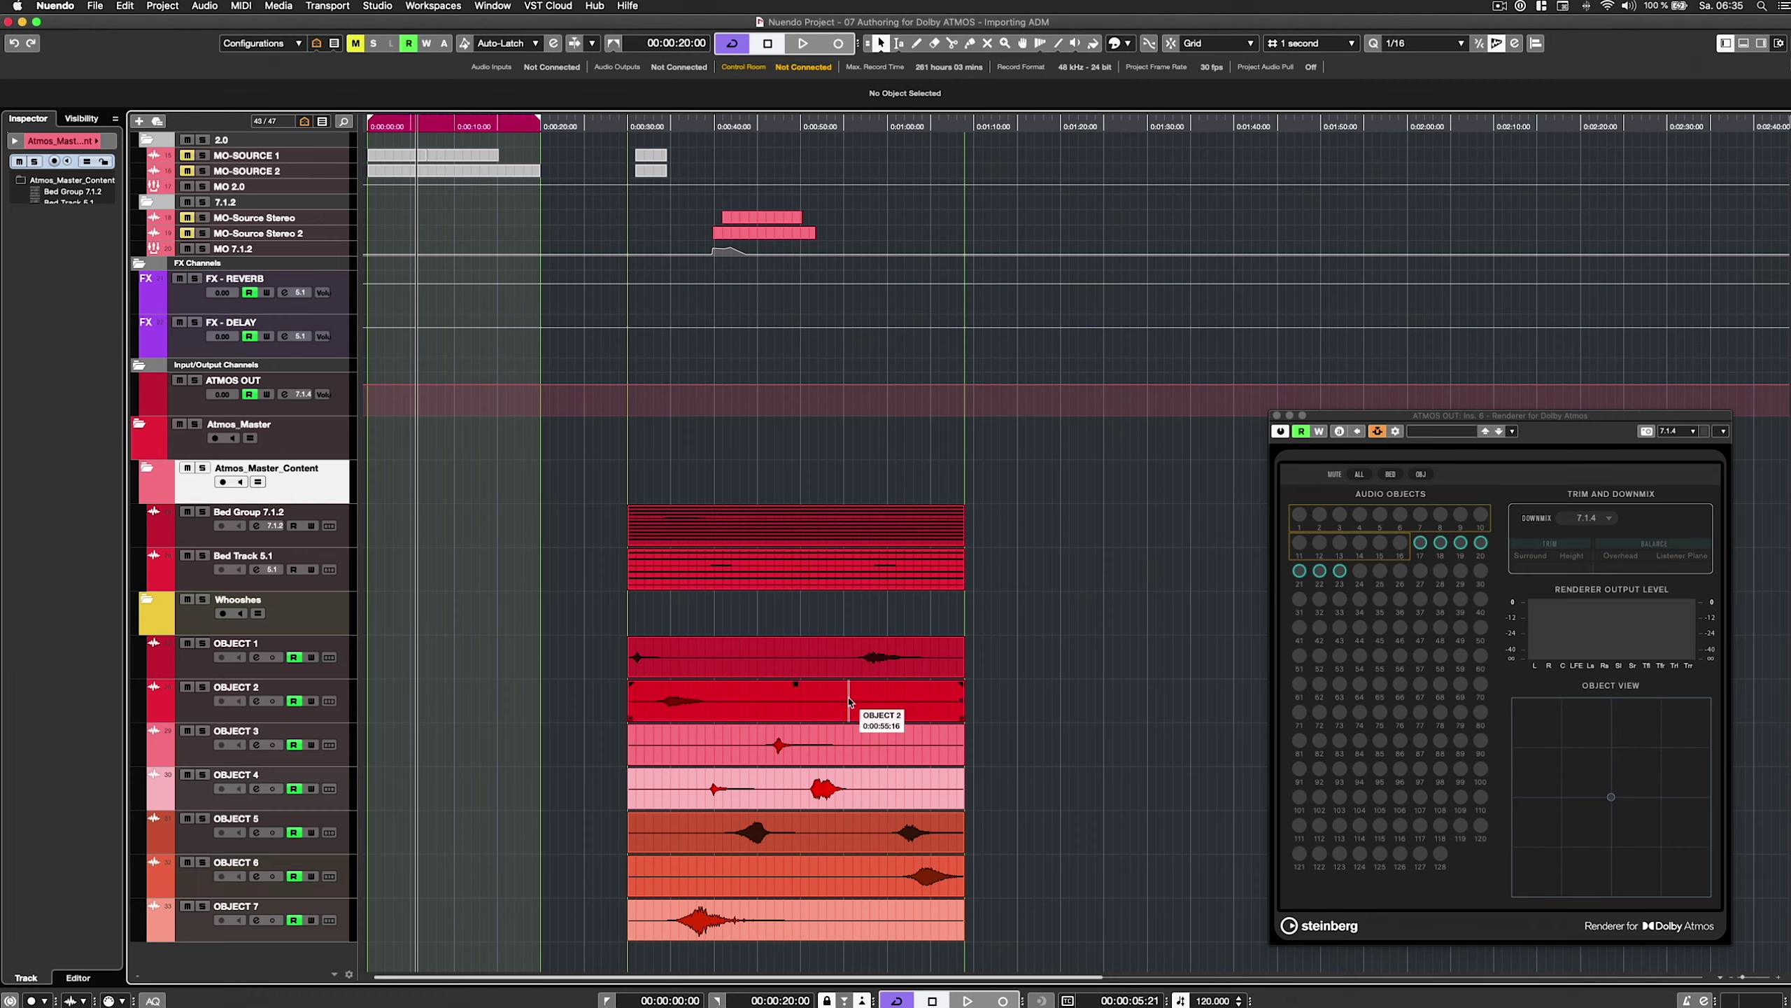
{"action": "left_click", "coordinate": [326, 618]}
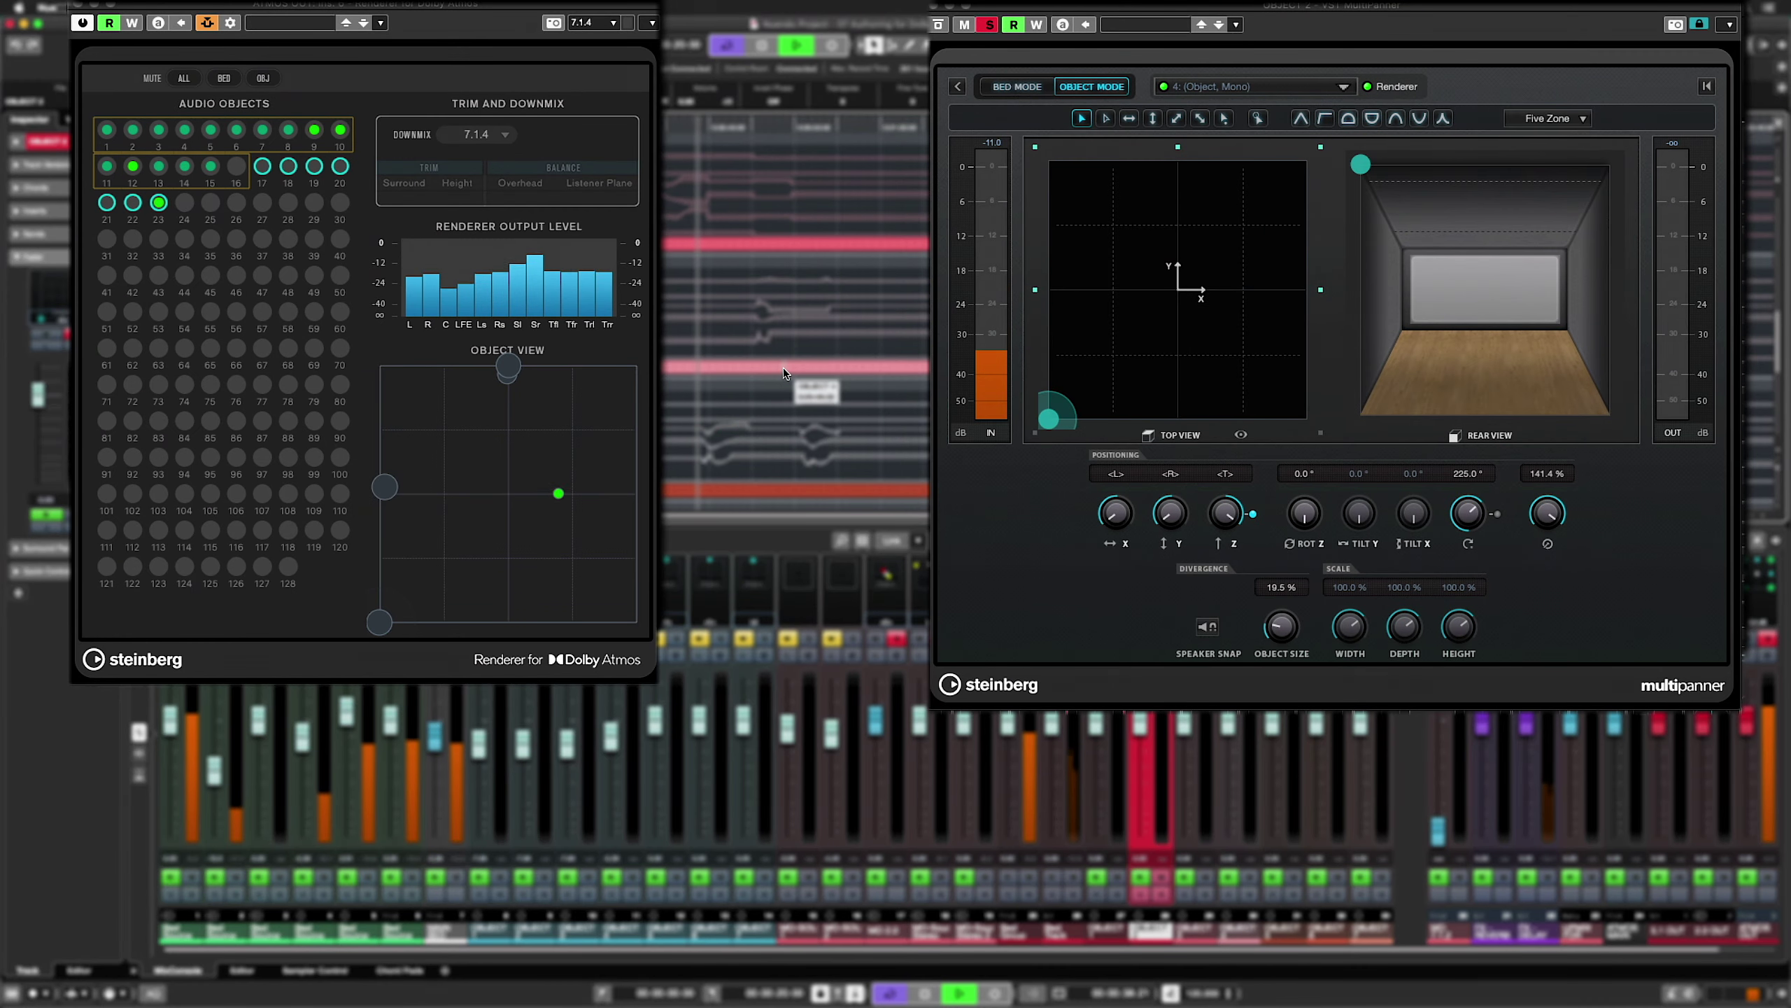
{"action": "left_click", "coordinate": [784, 367]}
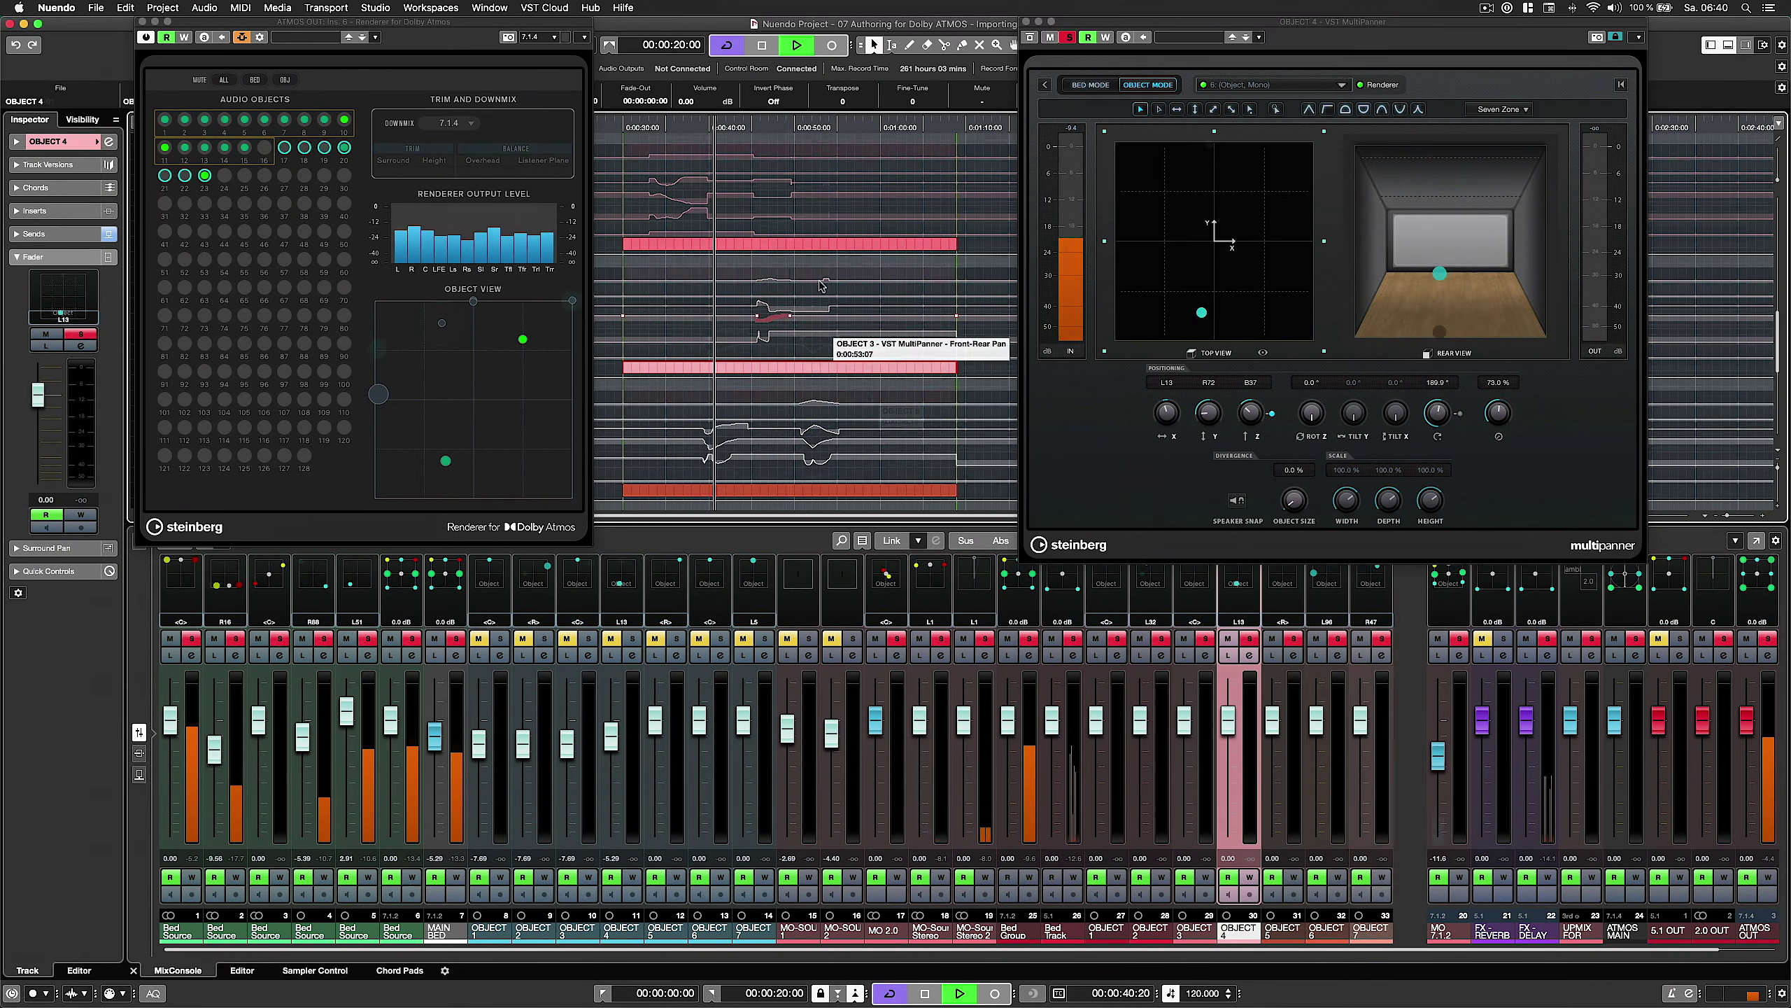
{"action": "left_click", "coordinate": [814, 277]}
{"action": "left_click", "coordinate": [814, 278]}
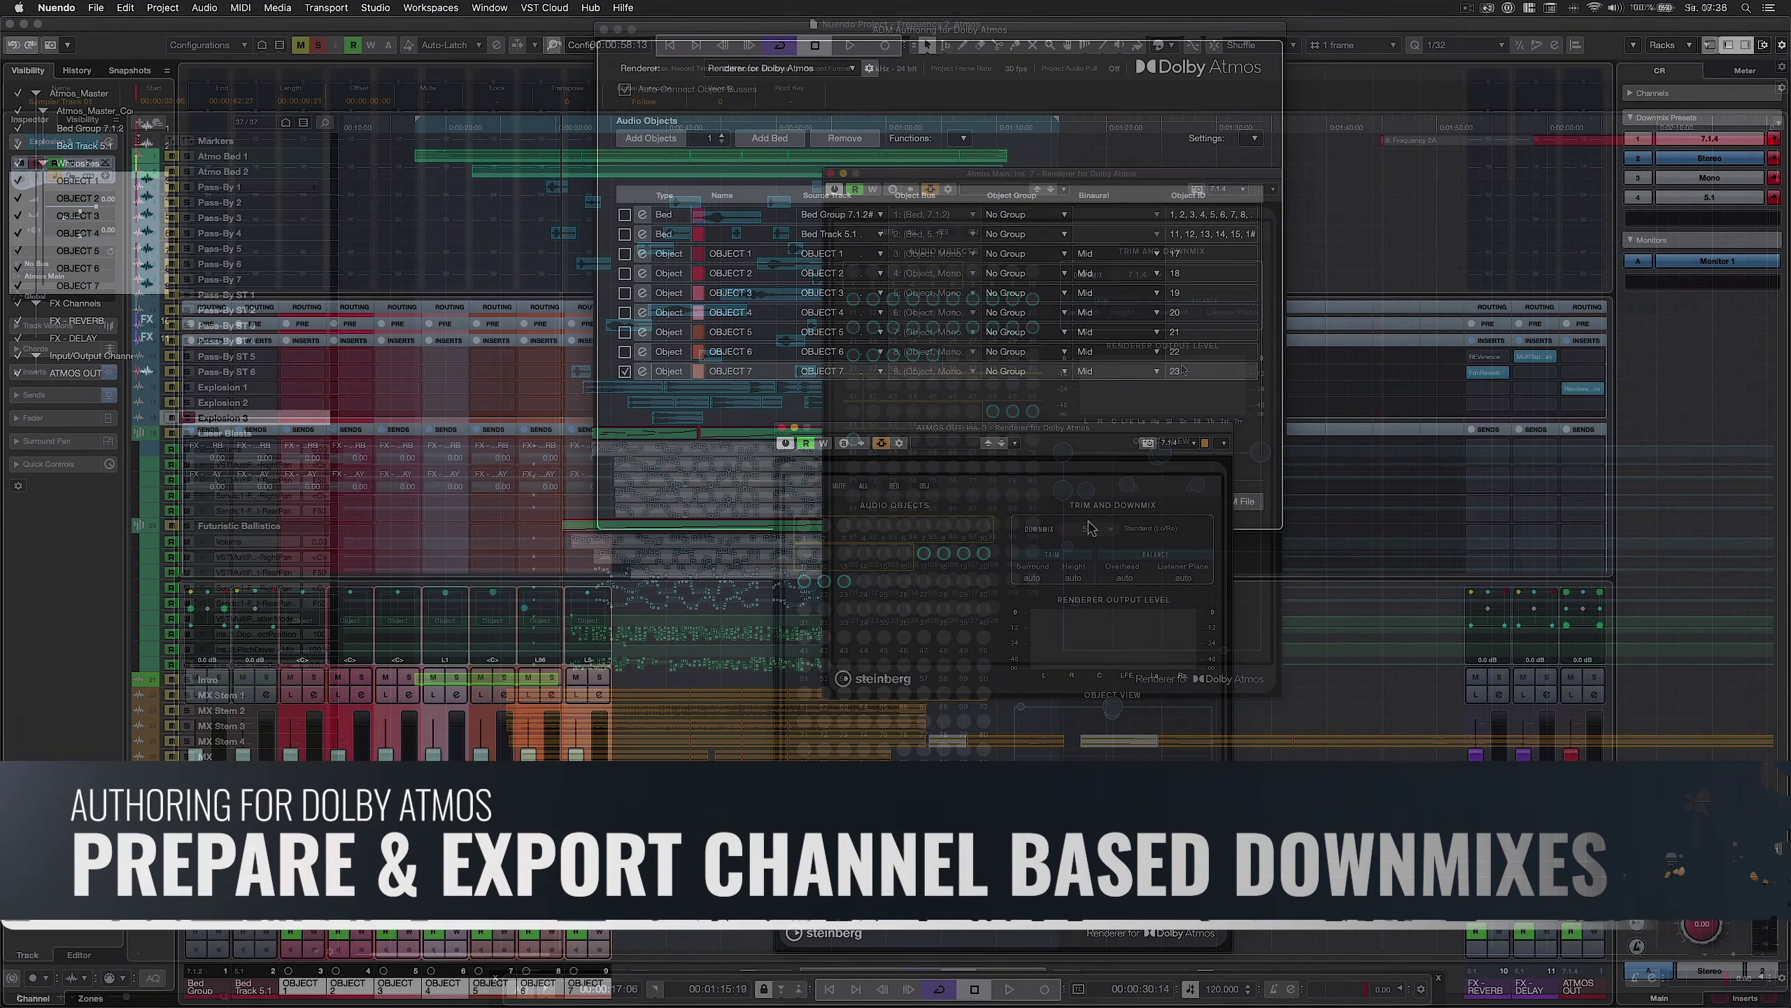
Set the ATMOS OUT mixdown to export as Split Channels, choose its channel naming scheme and open the renderer's downmix speaker configurations
{"action": "left_click", "coordinate": [1089, 527]}
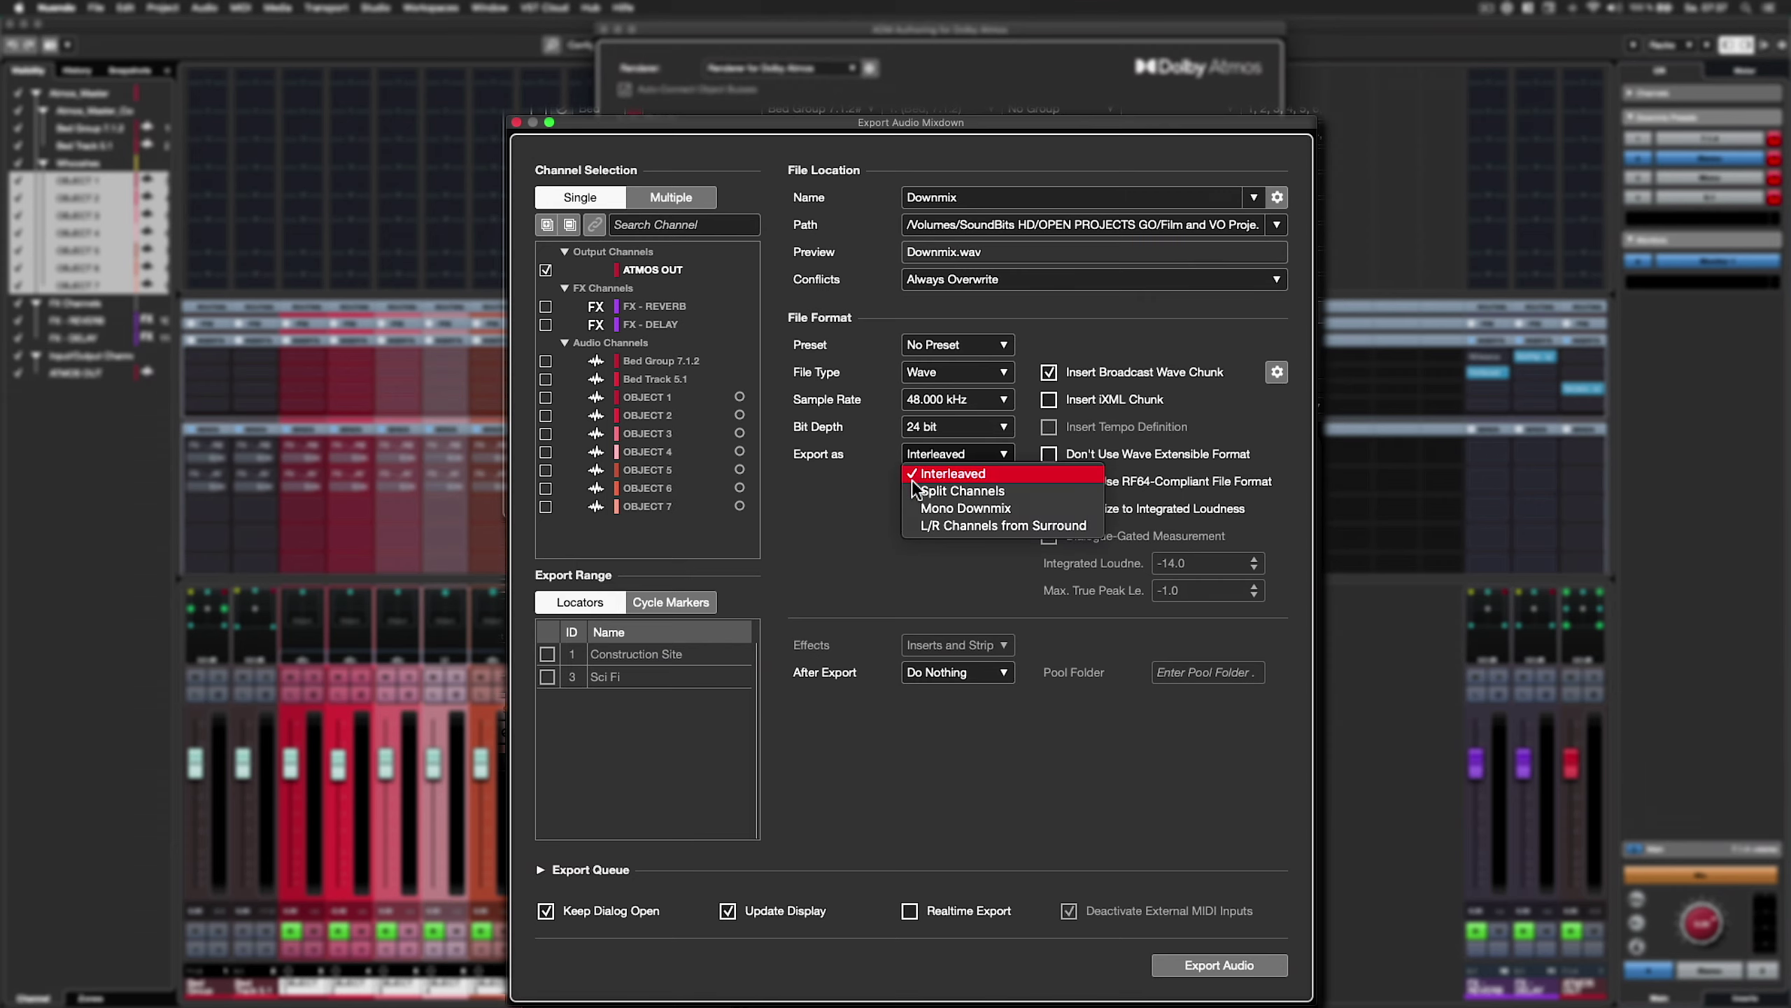
{"action": "left_click", "coordinate": [914, 492]}
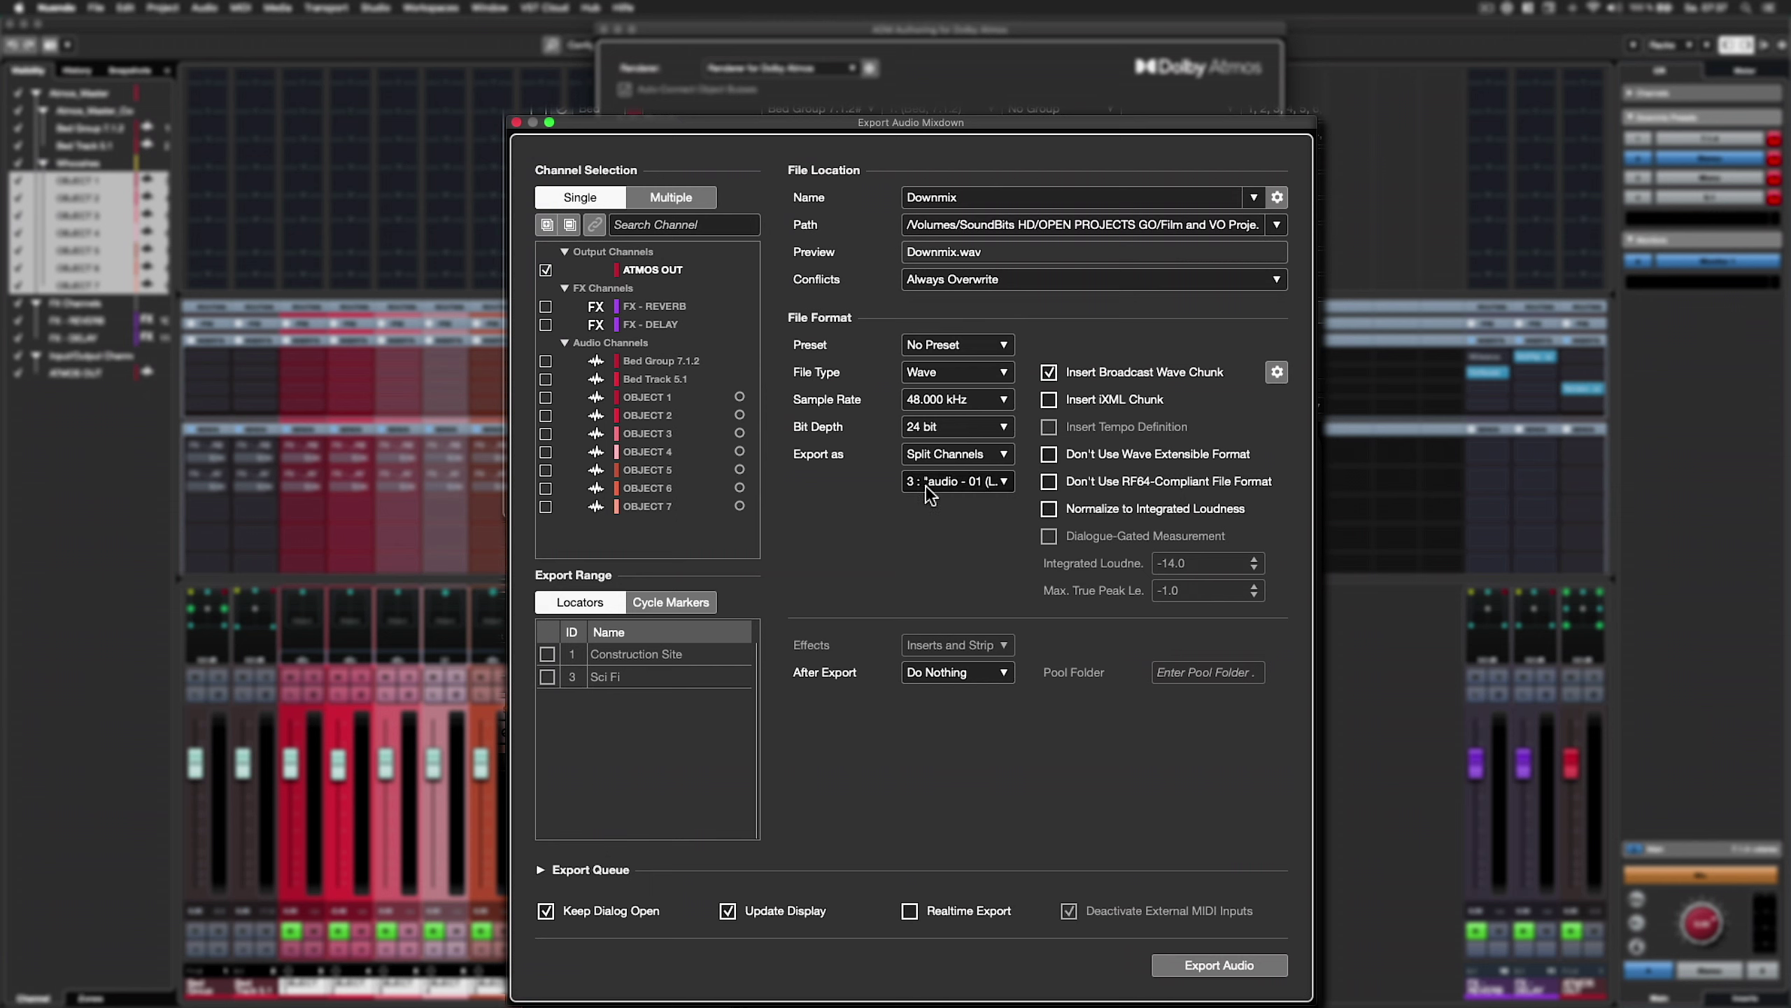
{"action": "left_click", "coordinate": [929, 487]}
{"action": "left_click", "coordinate": [937, 501]}
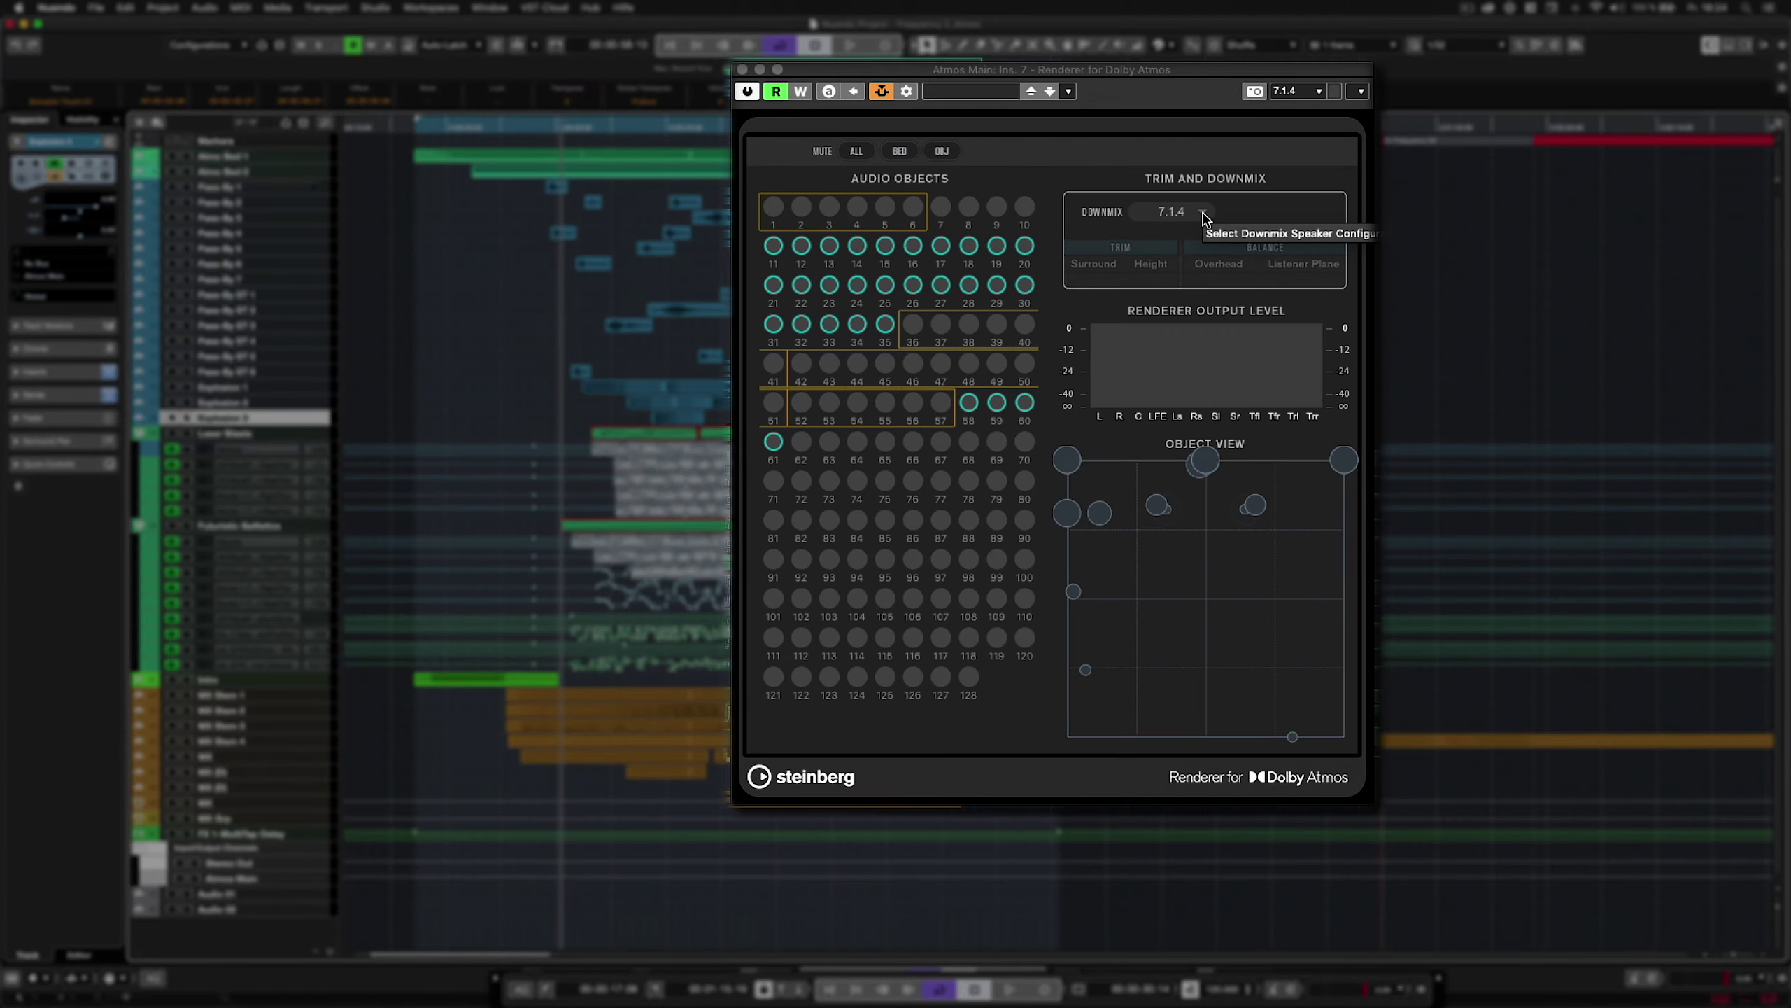
{"action": "left_click", "coordinate": [1202, 214]}
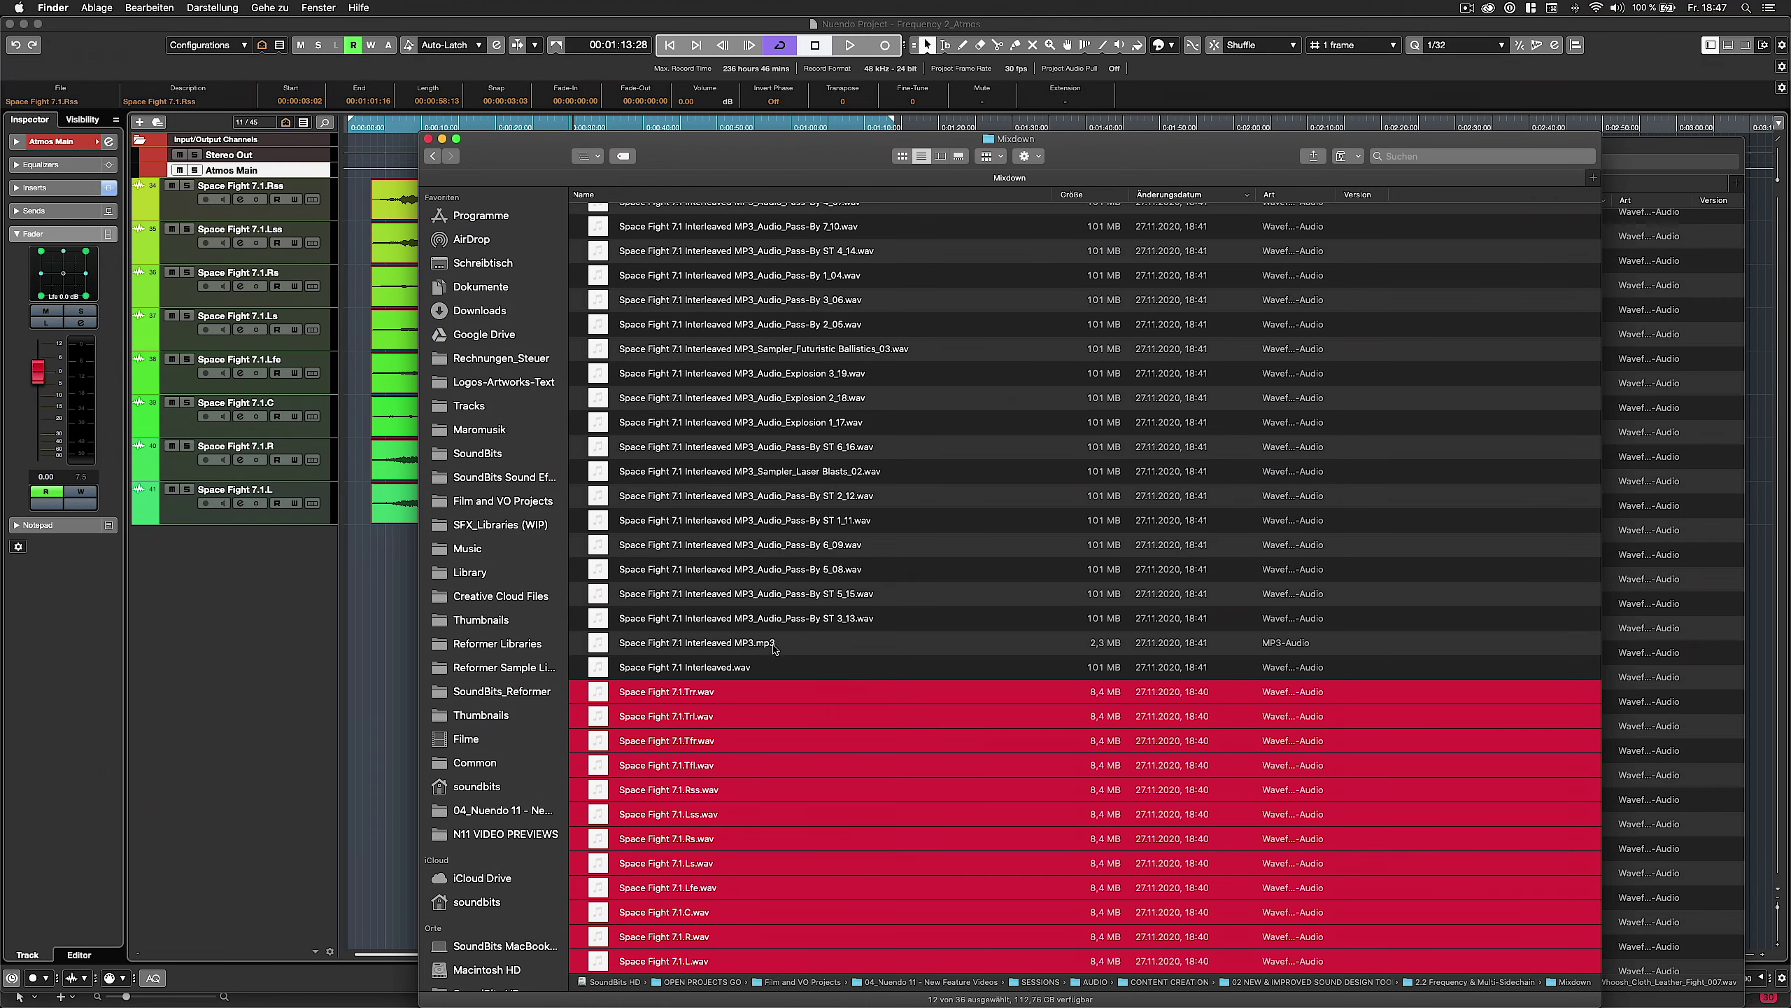
Delete the four height channel files of Space Fight 7.1 (Trr, Trl, Tfr and Tfl) from the Mixdown folder in Finder
{"action": "left_click", "coordinate": [765, 666]}
{"action": "left_click", "coordinate": [725, 691]}
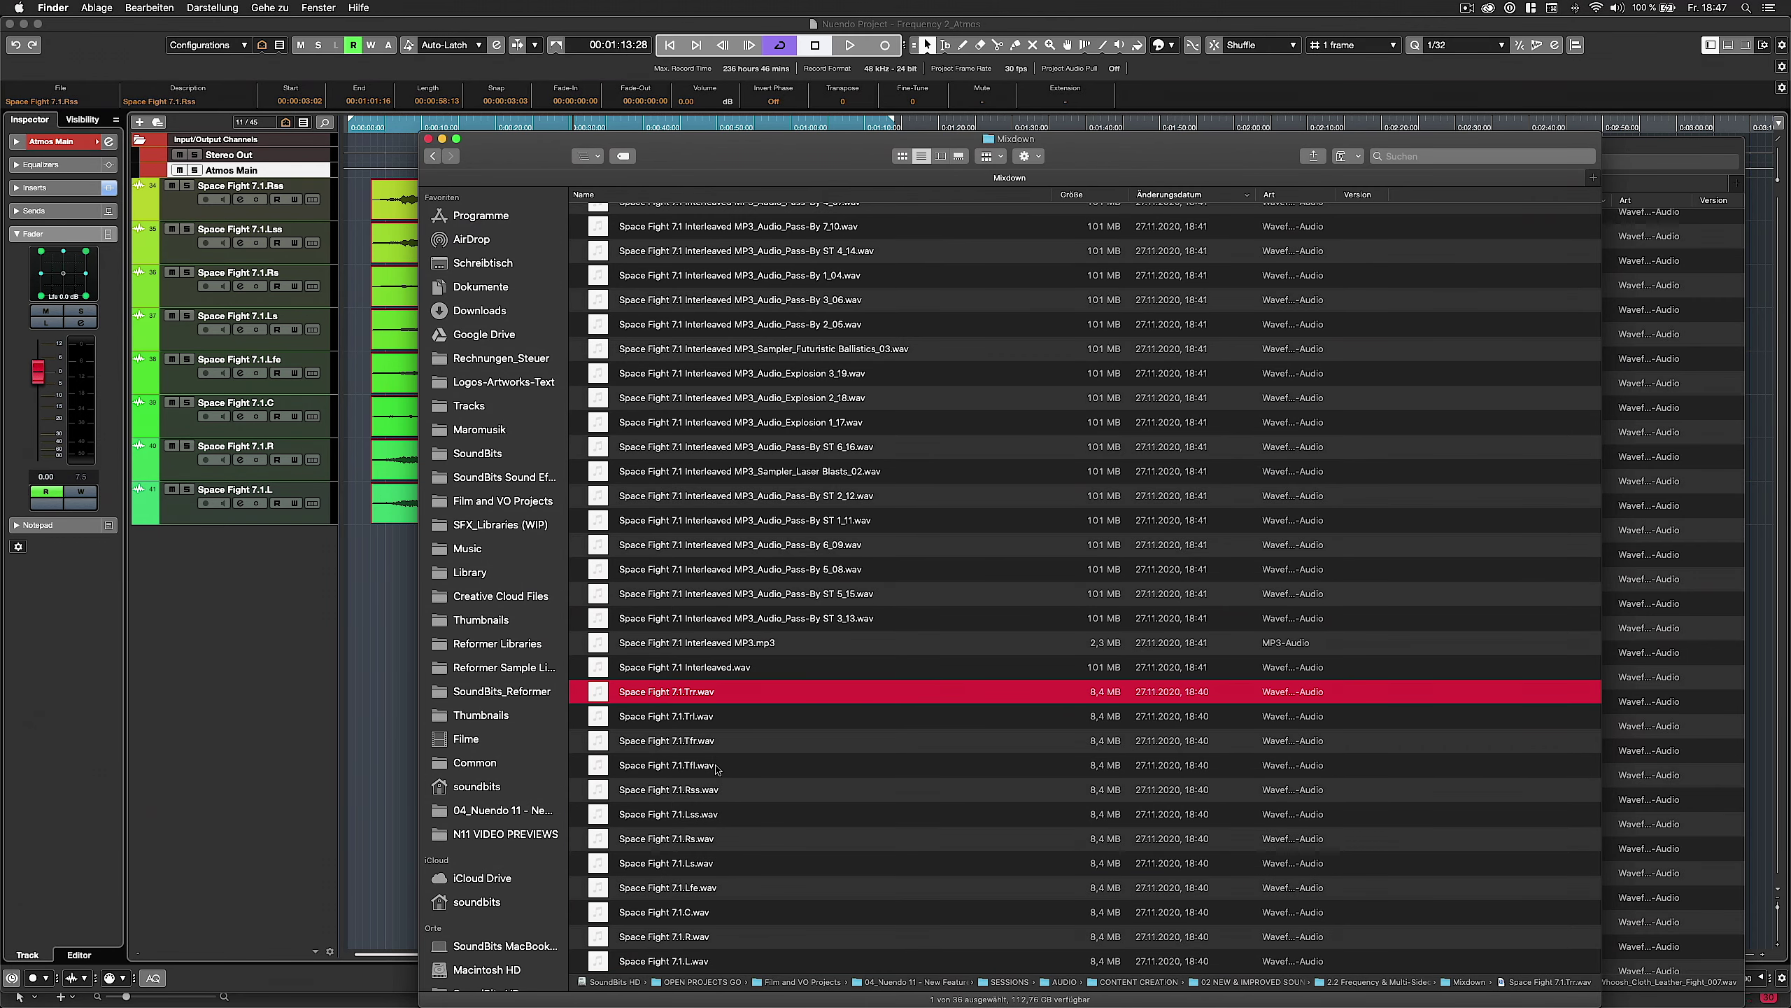
{"action": "left_click", "coordinate": [717, 768], "text": "shift"}
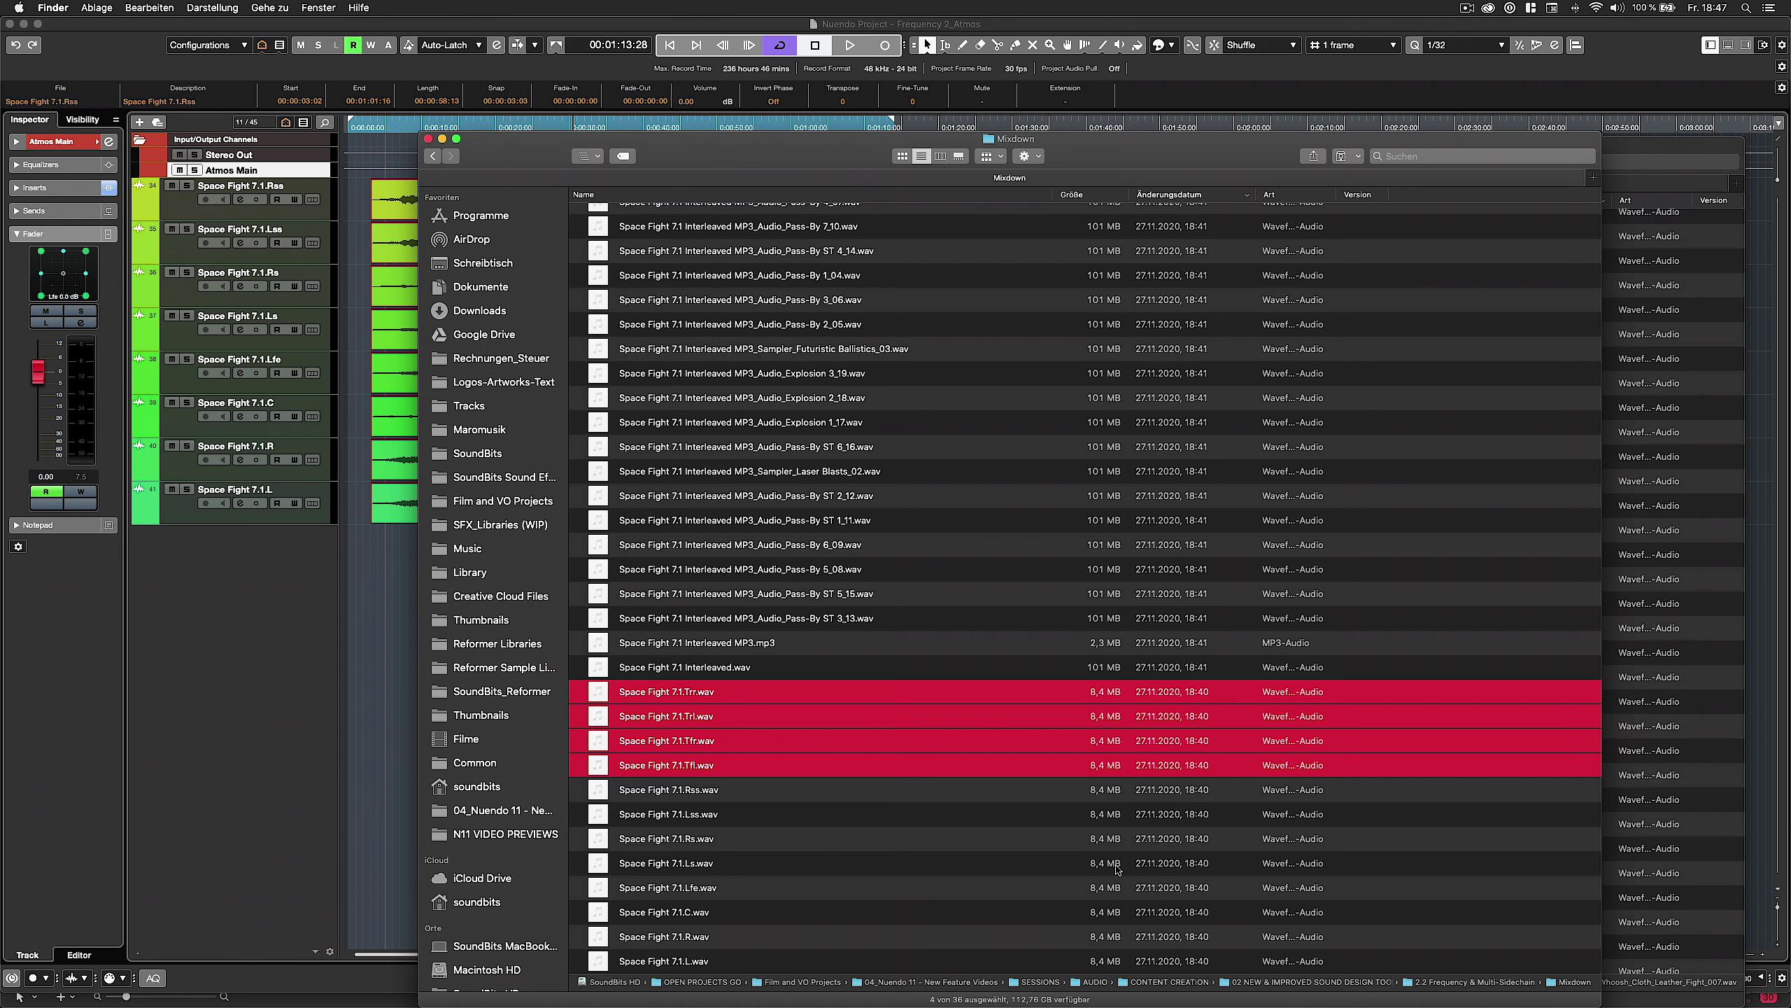
{"action": "key", "text": "super+BackSpace"}
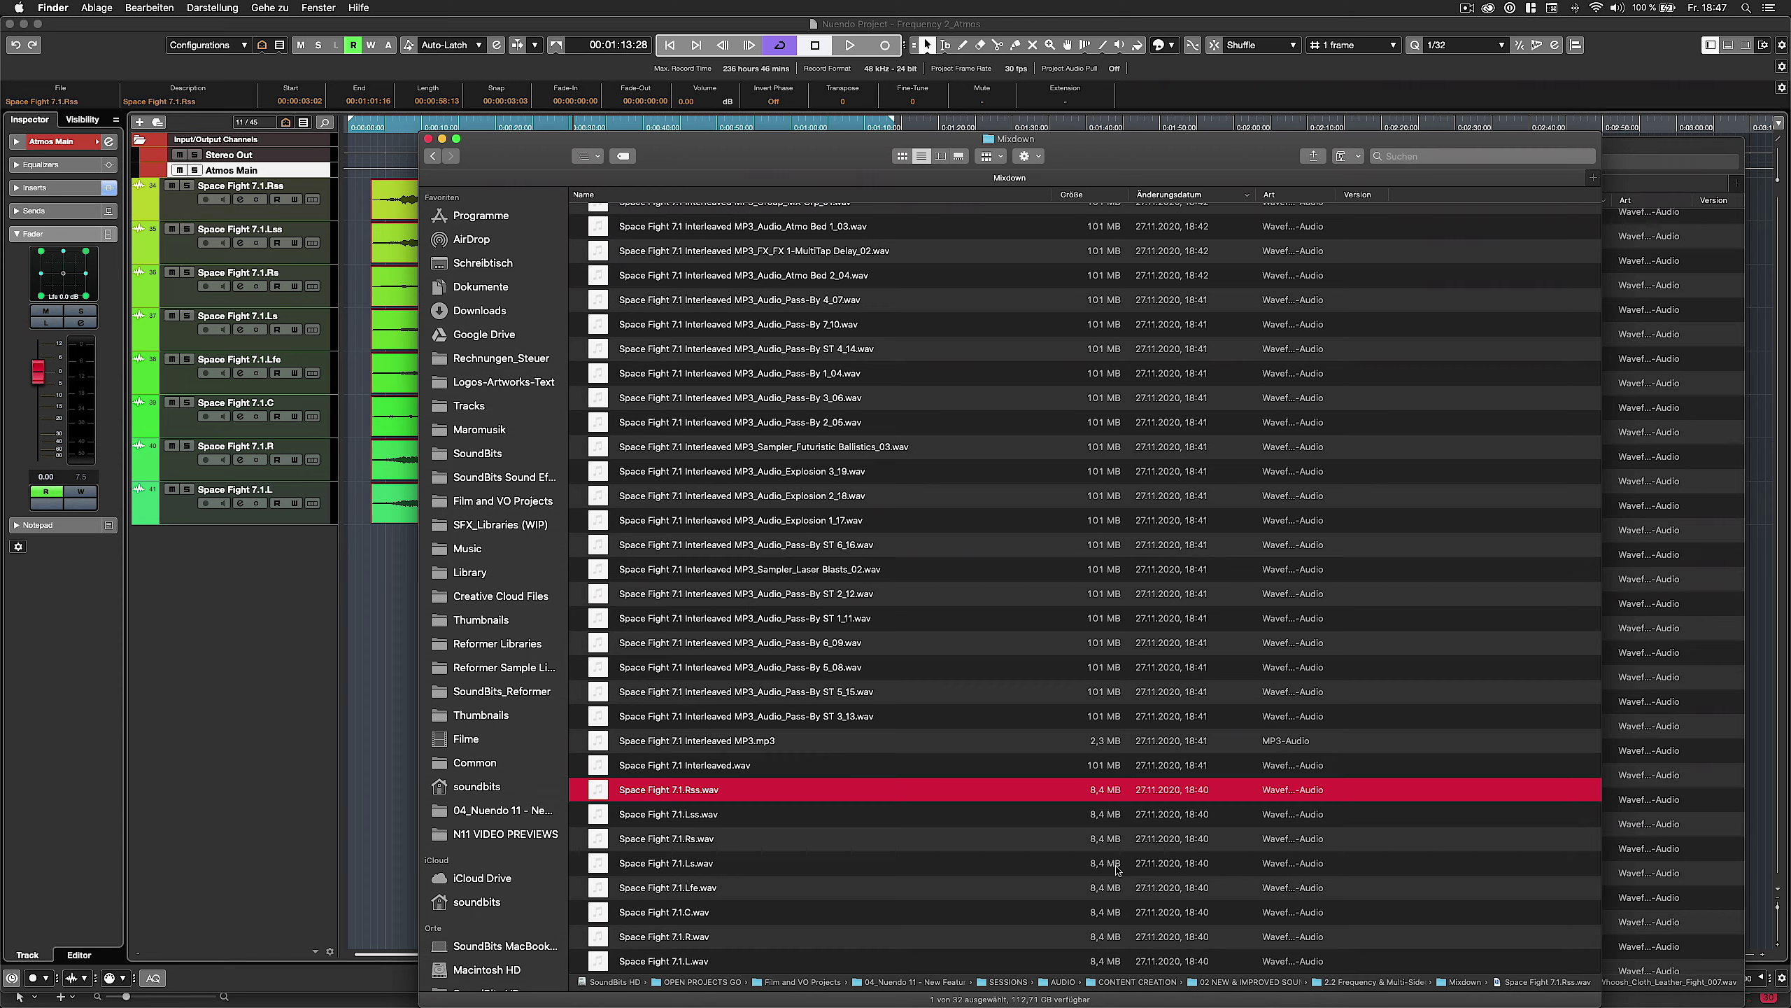
Switch to Nuendo, reorder the eight mono Space Fight tracks from L to Rss and merge them into one 7.1 track, deleting the sources
{"action": "left_click", "coordinate": [217, 629]}
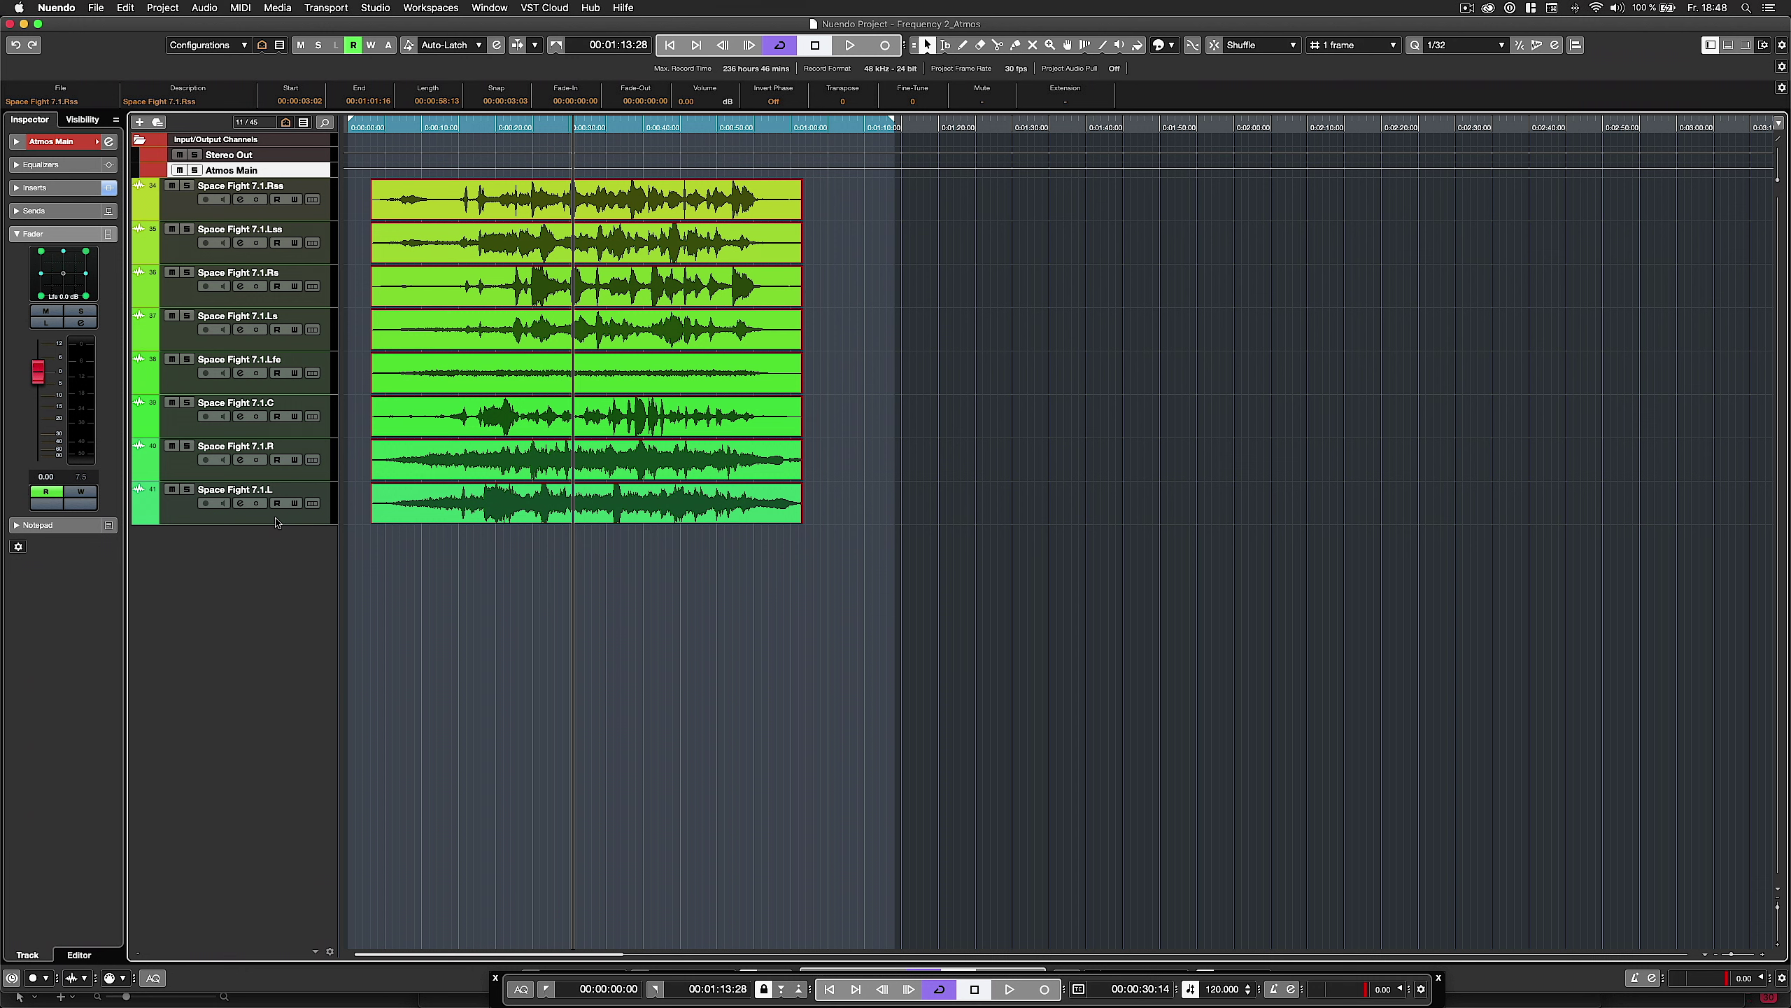
{"action": "left_click_drag", "start_coordinate": [252, 504], "coordinate": [247, 442]}
{"action": "left_click", "coordinate": [174, 10]}
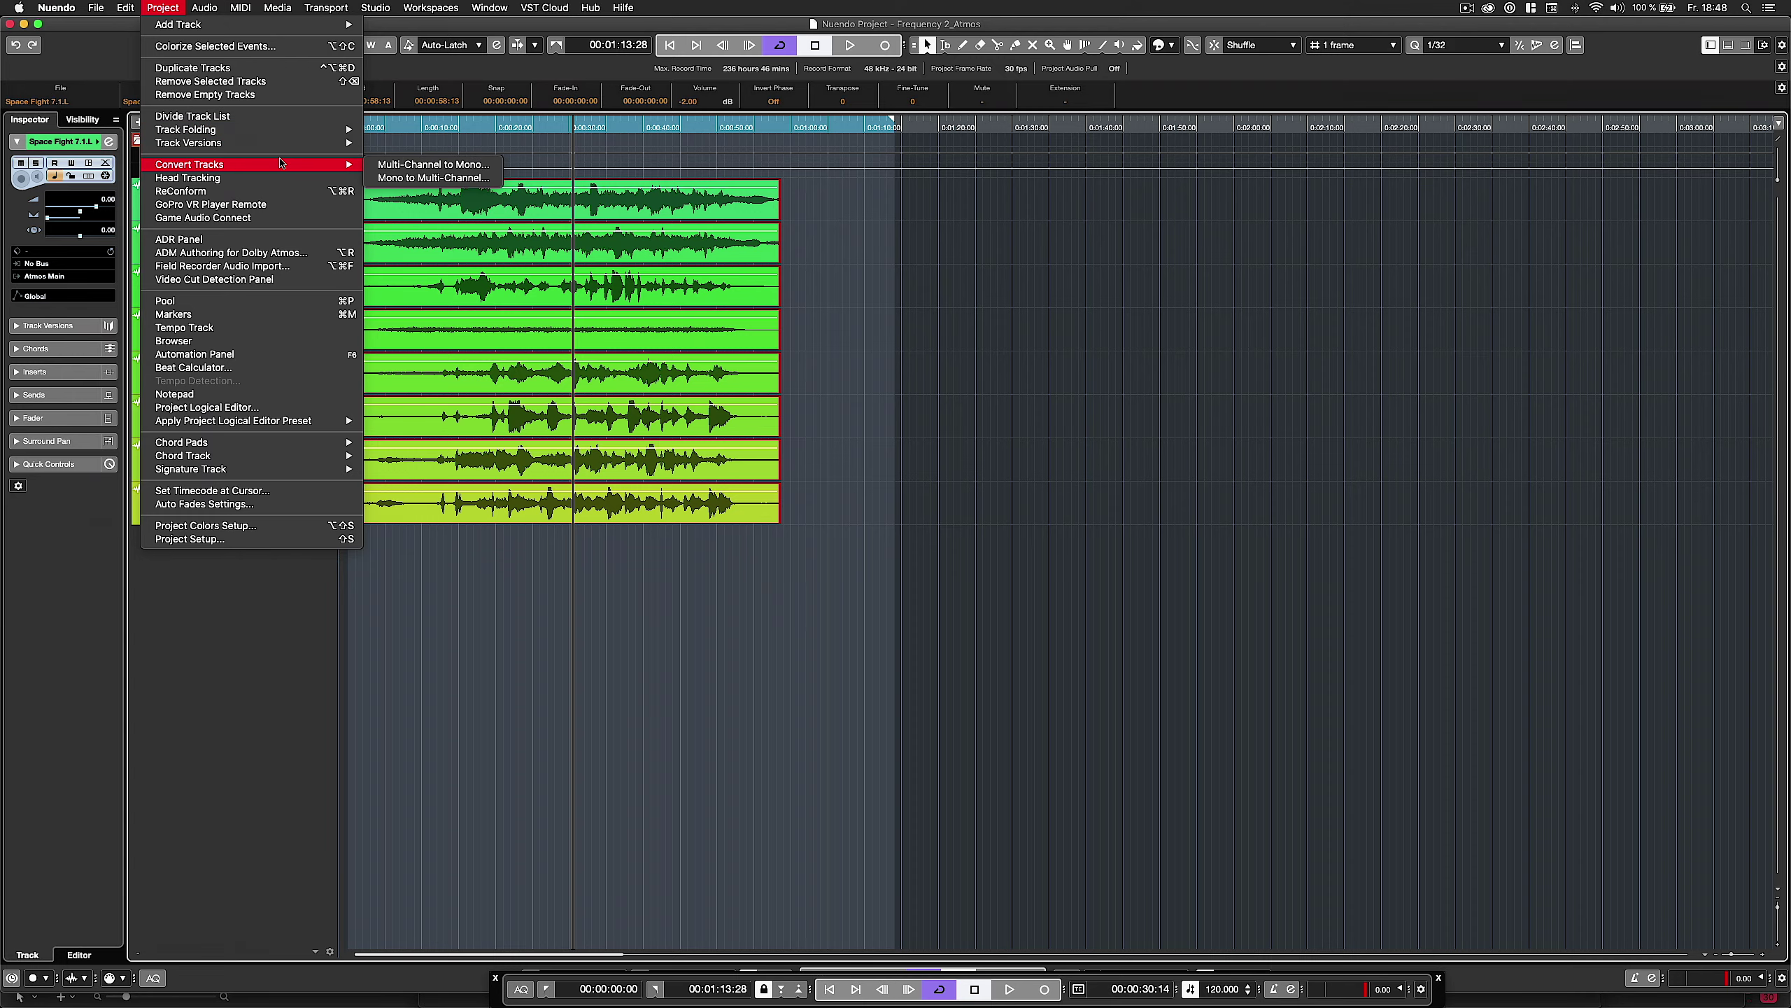
{"action": "left_click", "coordinate": [446, 178]}
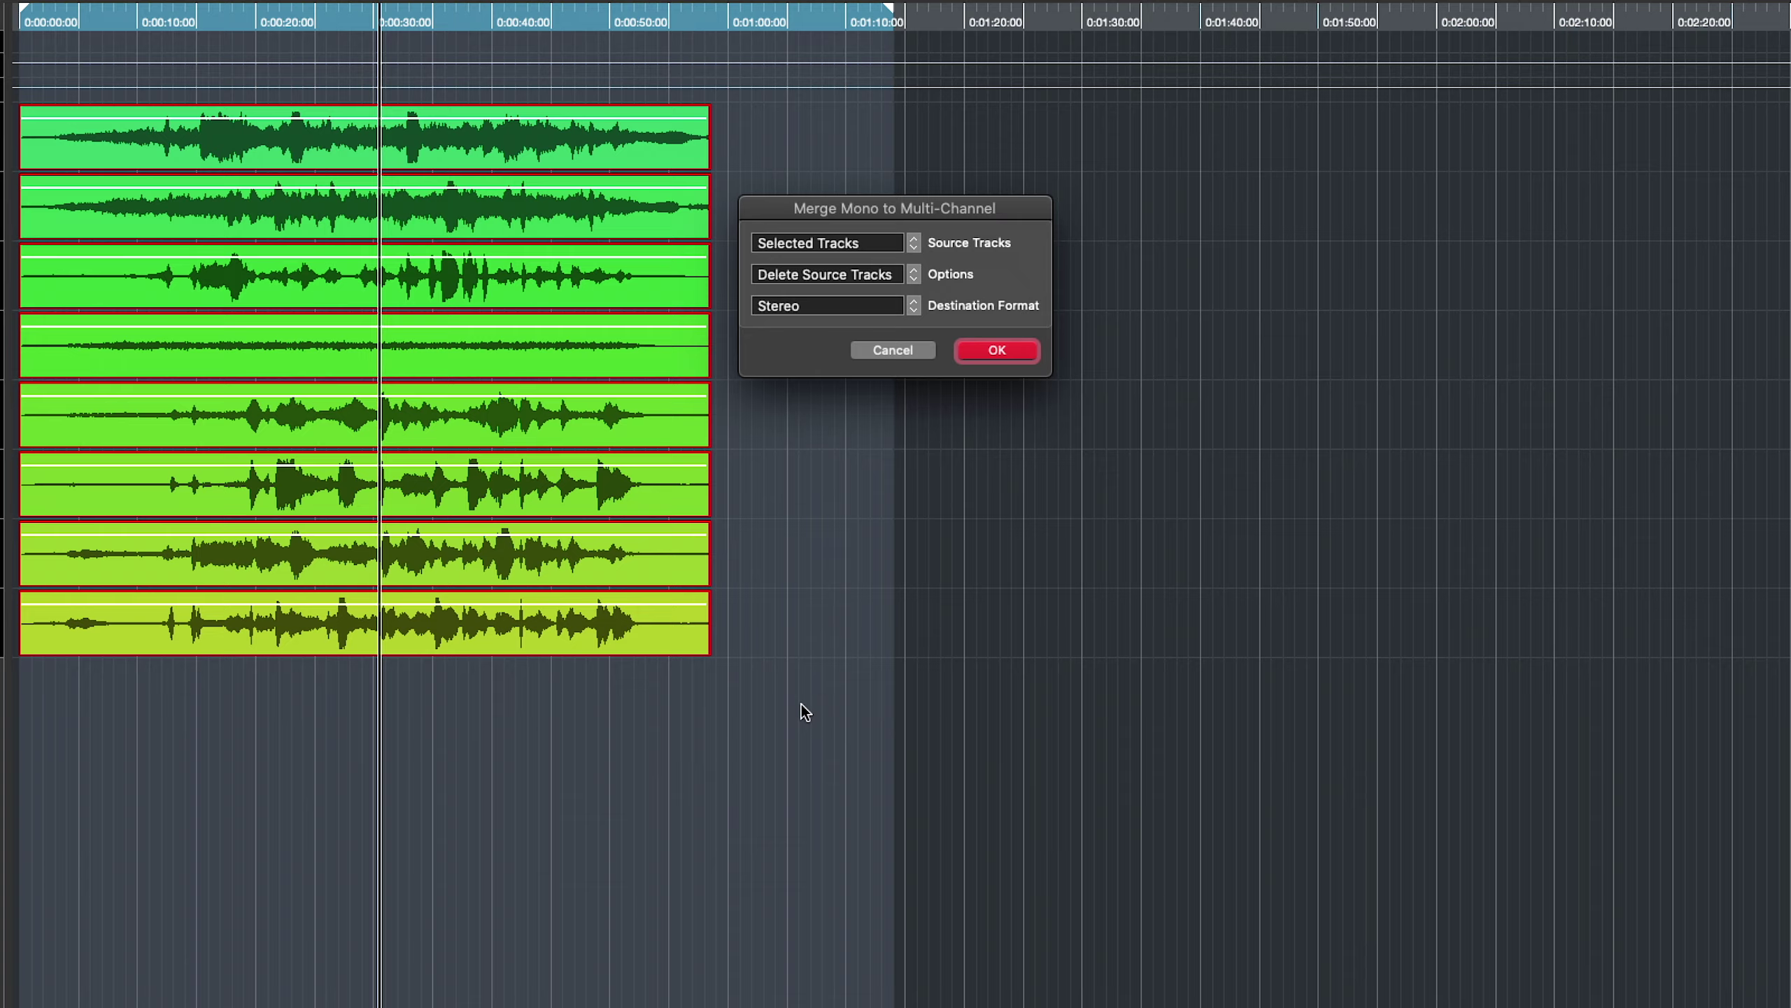
{"action": "left_click", "coordinate": [907, 307]}
{"action": "left_click", "coordinate": [836, 416]}
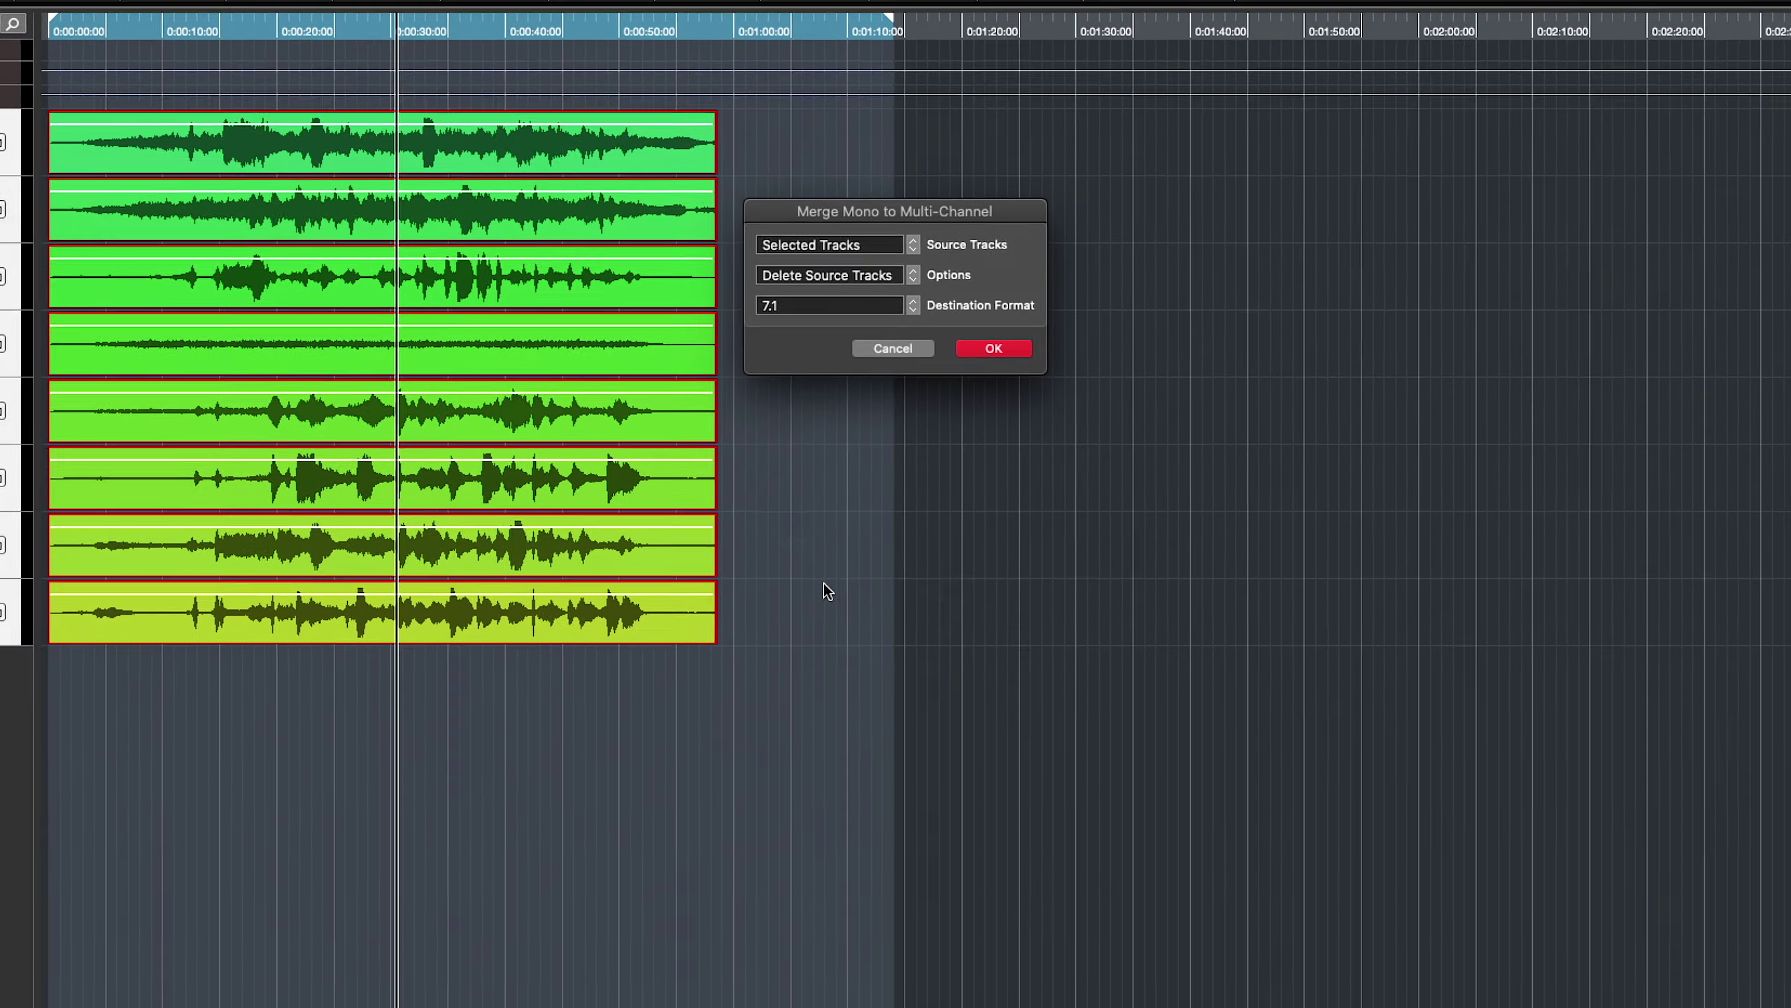
{"action": "left_click", "coordinate": [957, 332]}
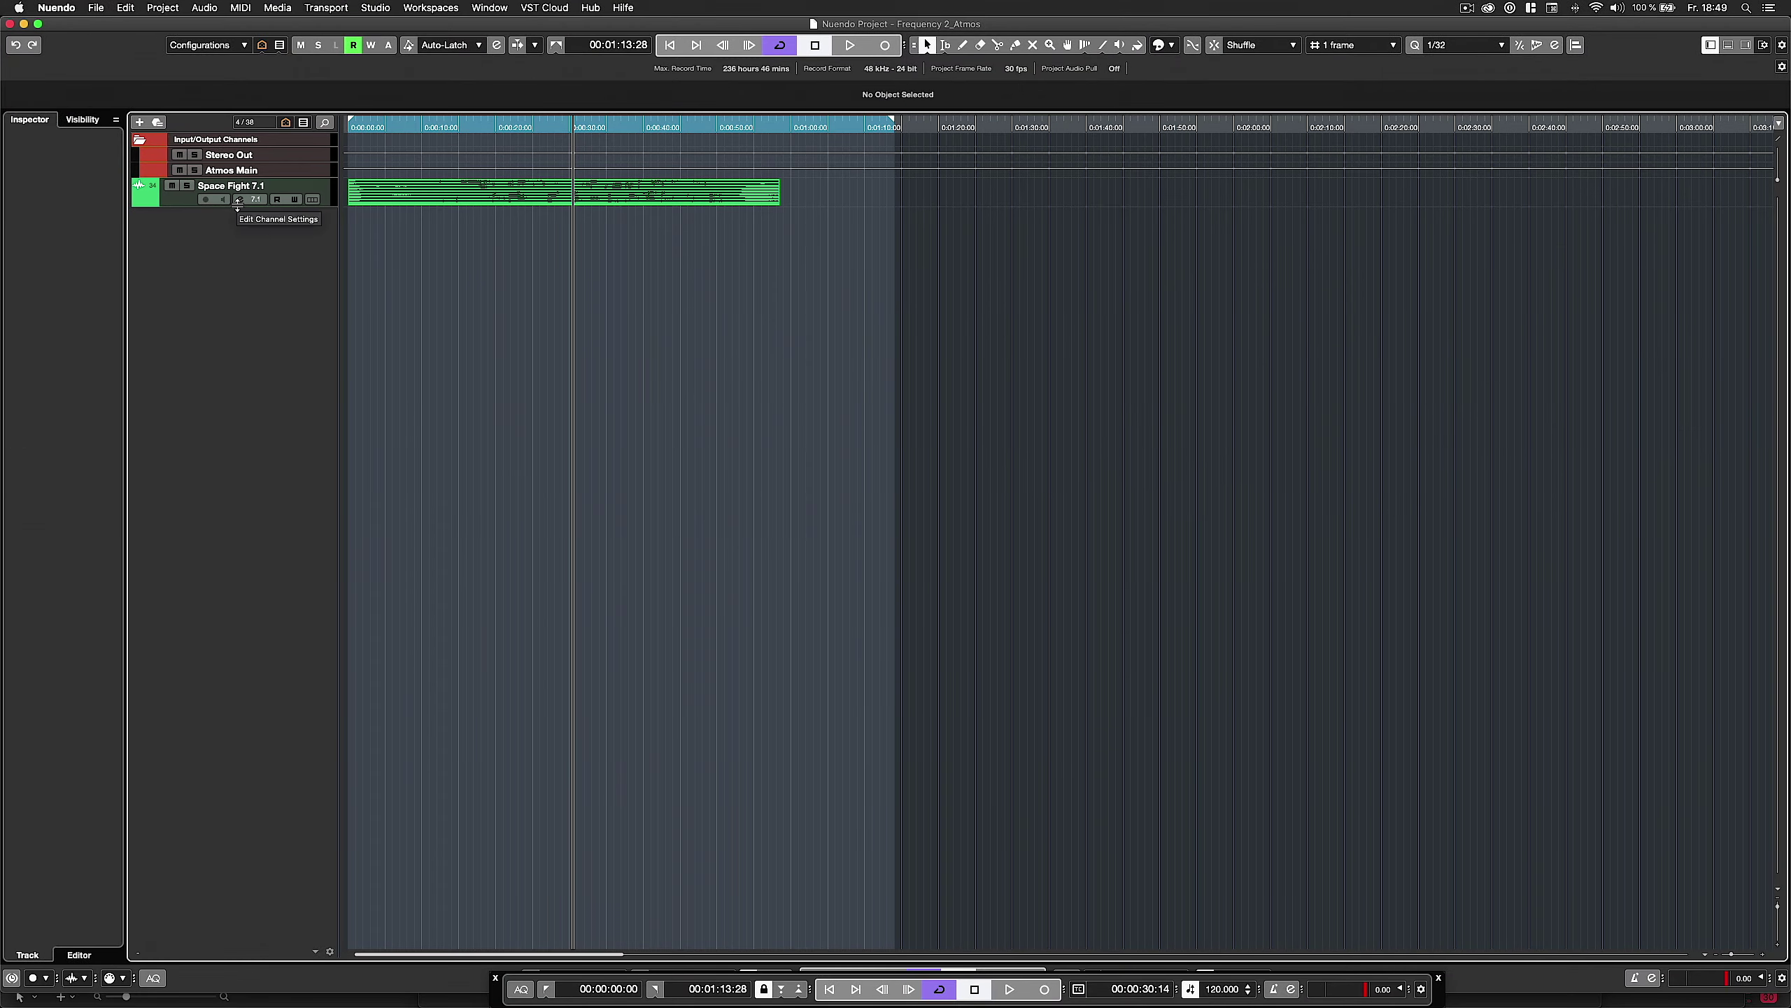
{"action": "left_click_drag", "start_coordinate": [290, 223], "coordinate": [290, 599]}
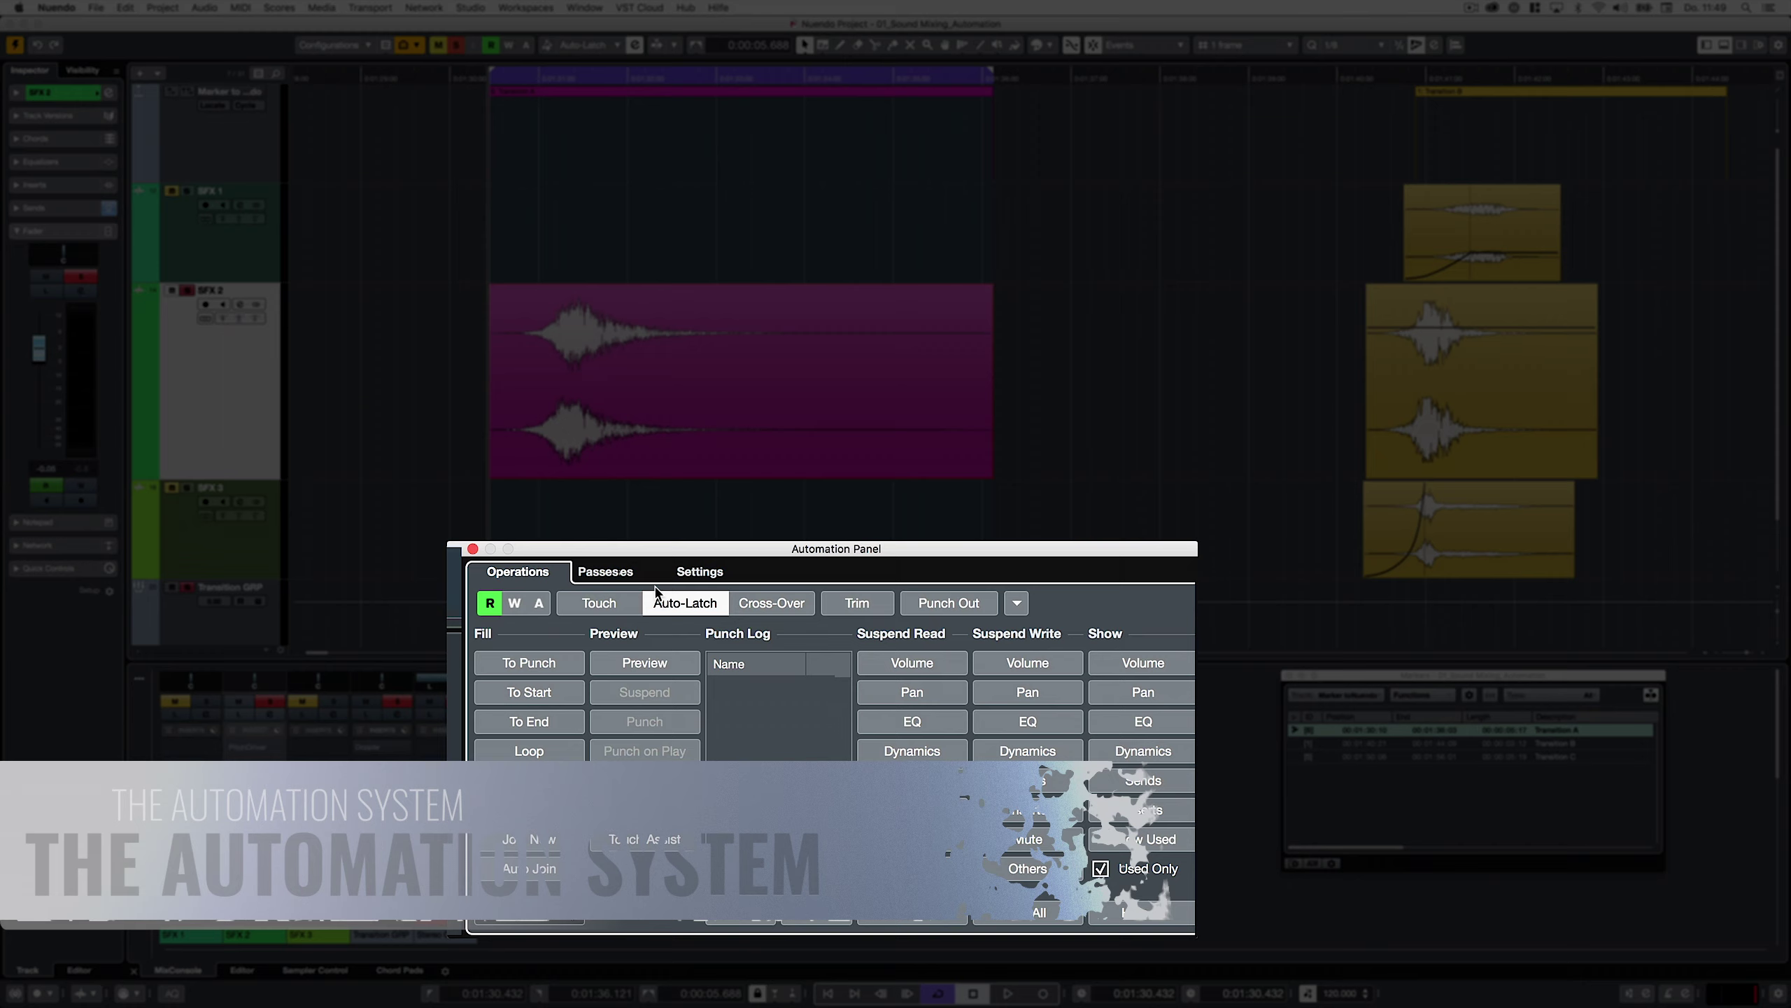
Show the automation settings and write automation for the SFX 2 volume and the PitchDriver detune, ending at about -53.8
{"action": "left_click", "coordinate": [698, 572]}
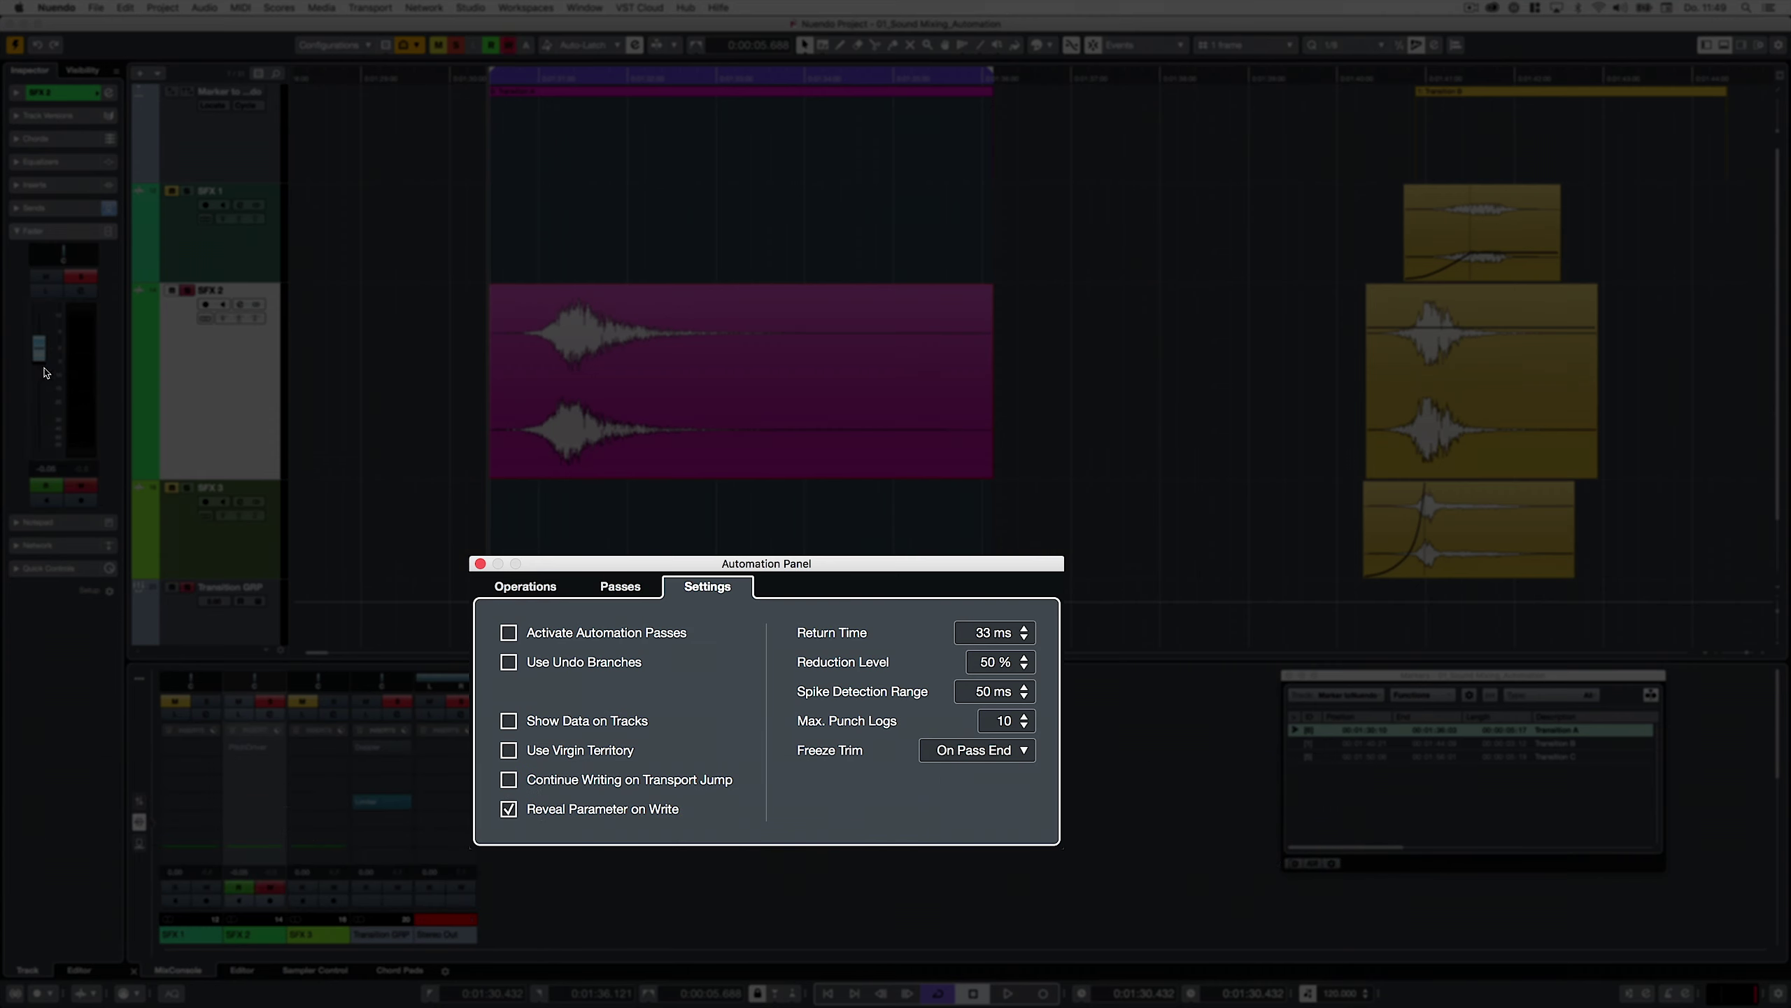
{"action": "left_click_drag", "start_coordinate": [41, 362], "coordinate": [41, 385]}
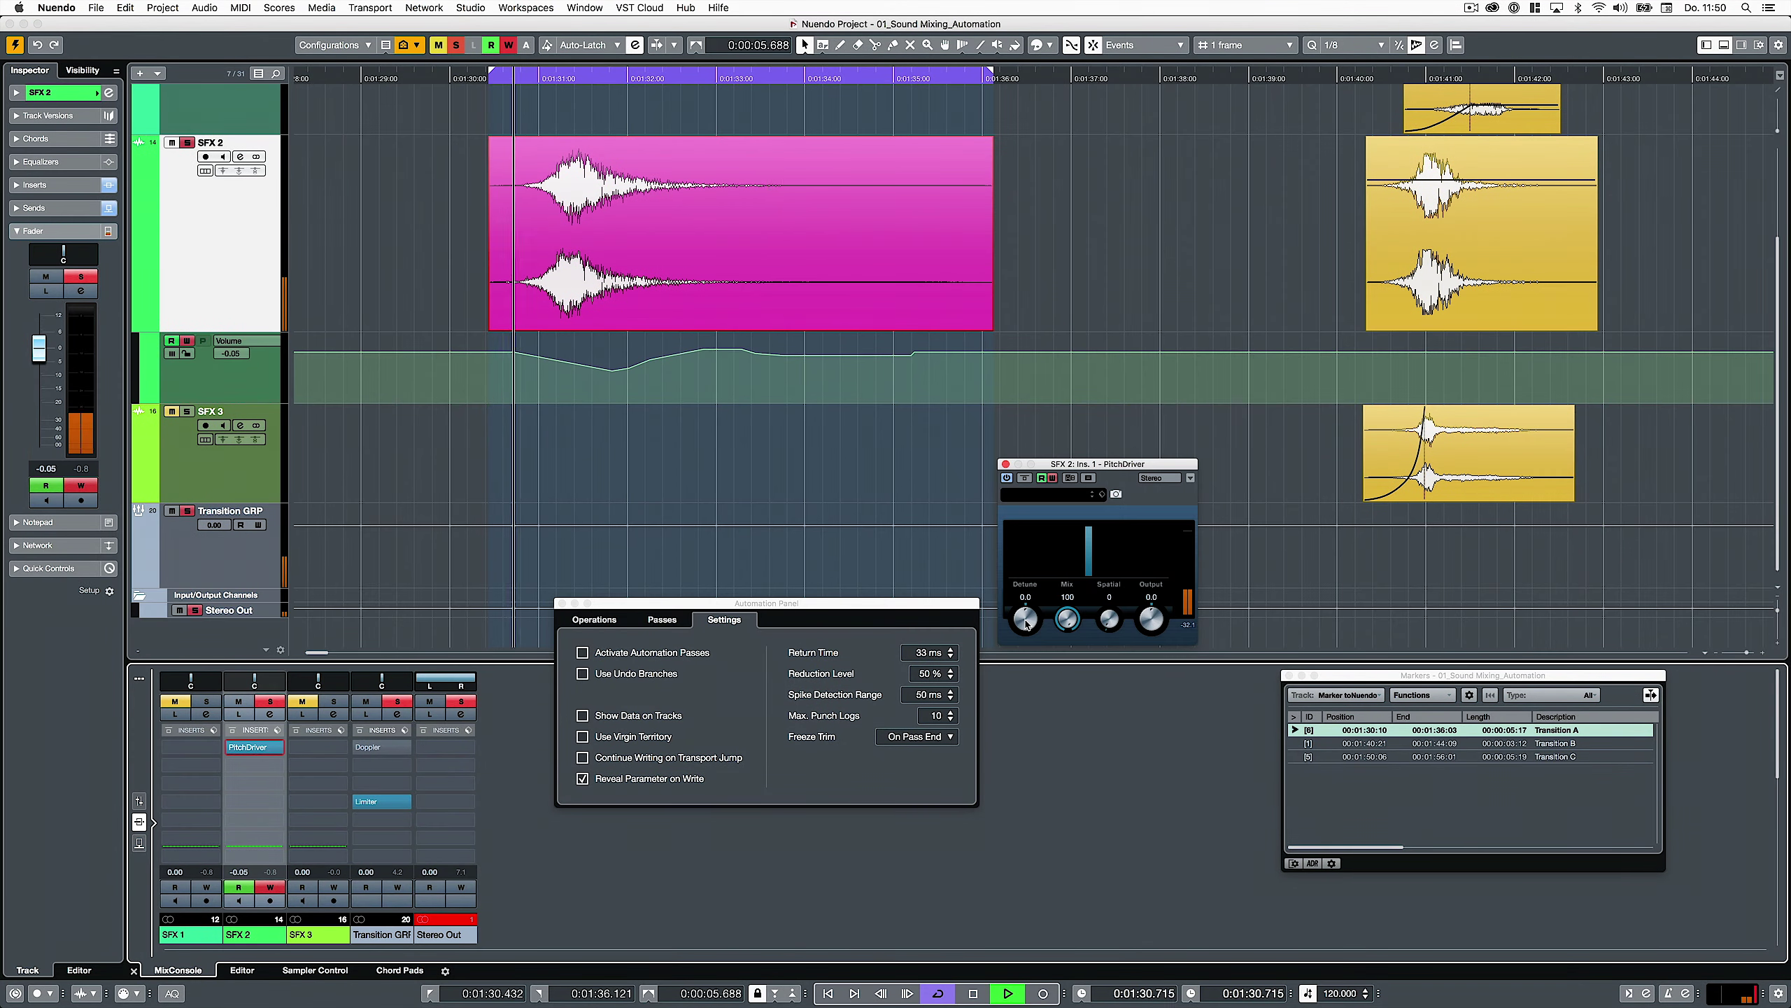
{"action": "left_click_drag", "start_coordinate": [1026, 624], "coordinate": [1020, 675]}
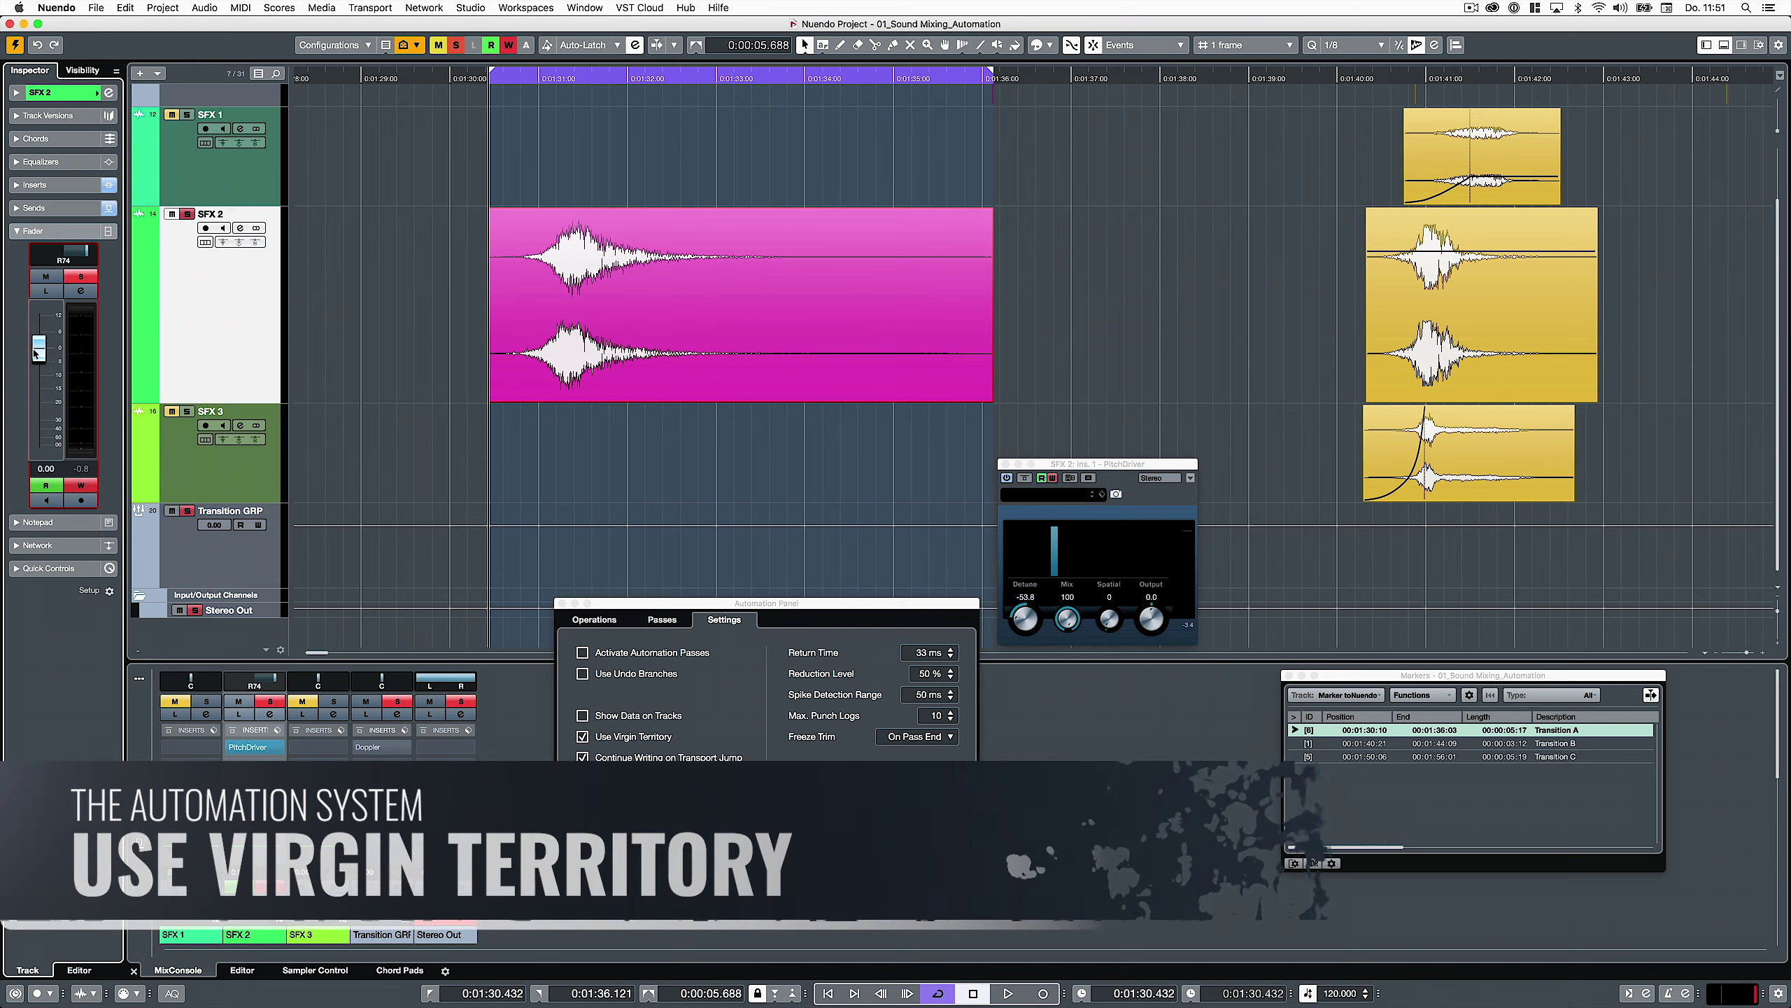
Write a volume automation pass on SFX 2 during playback with Use Virgin Territory active, ending at about -7.86 dB
{"action": "key", "text": "space"}
{"action": "left_click_drag", "start_coordinate": [38, 354], "coordinate": [42, 375]}
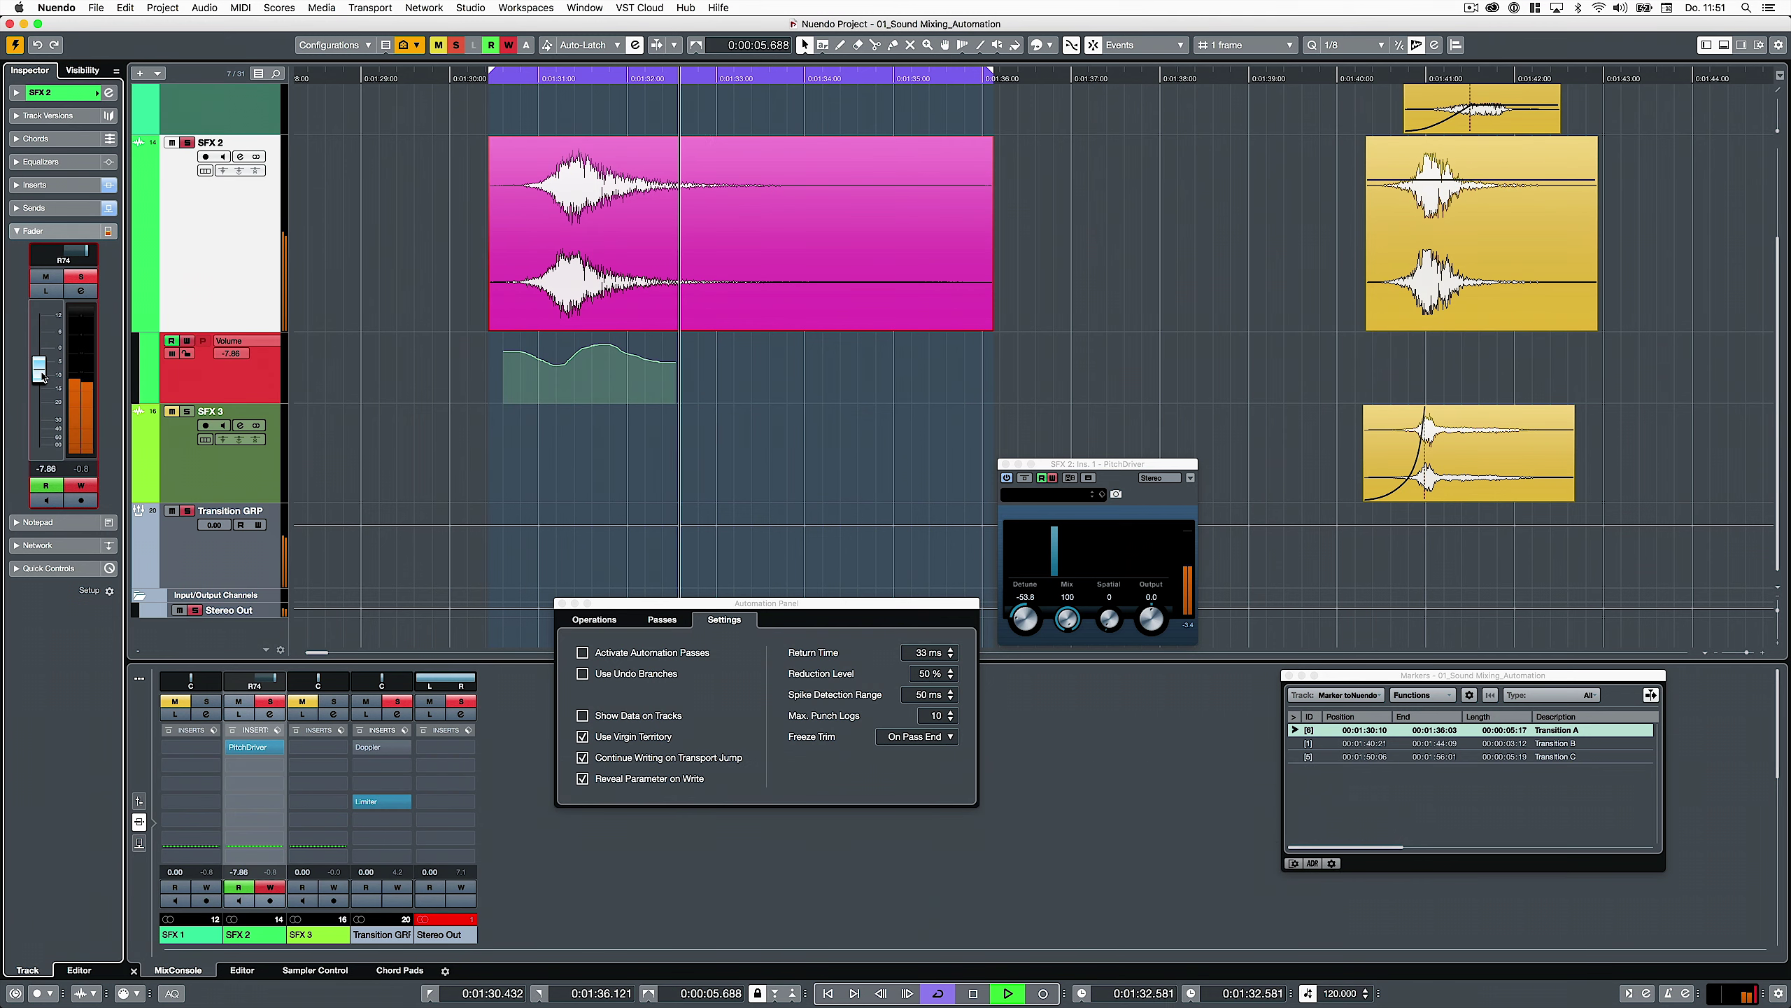
{"action": "key", "text": "space"}
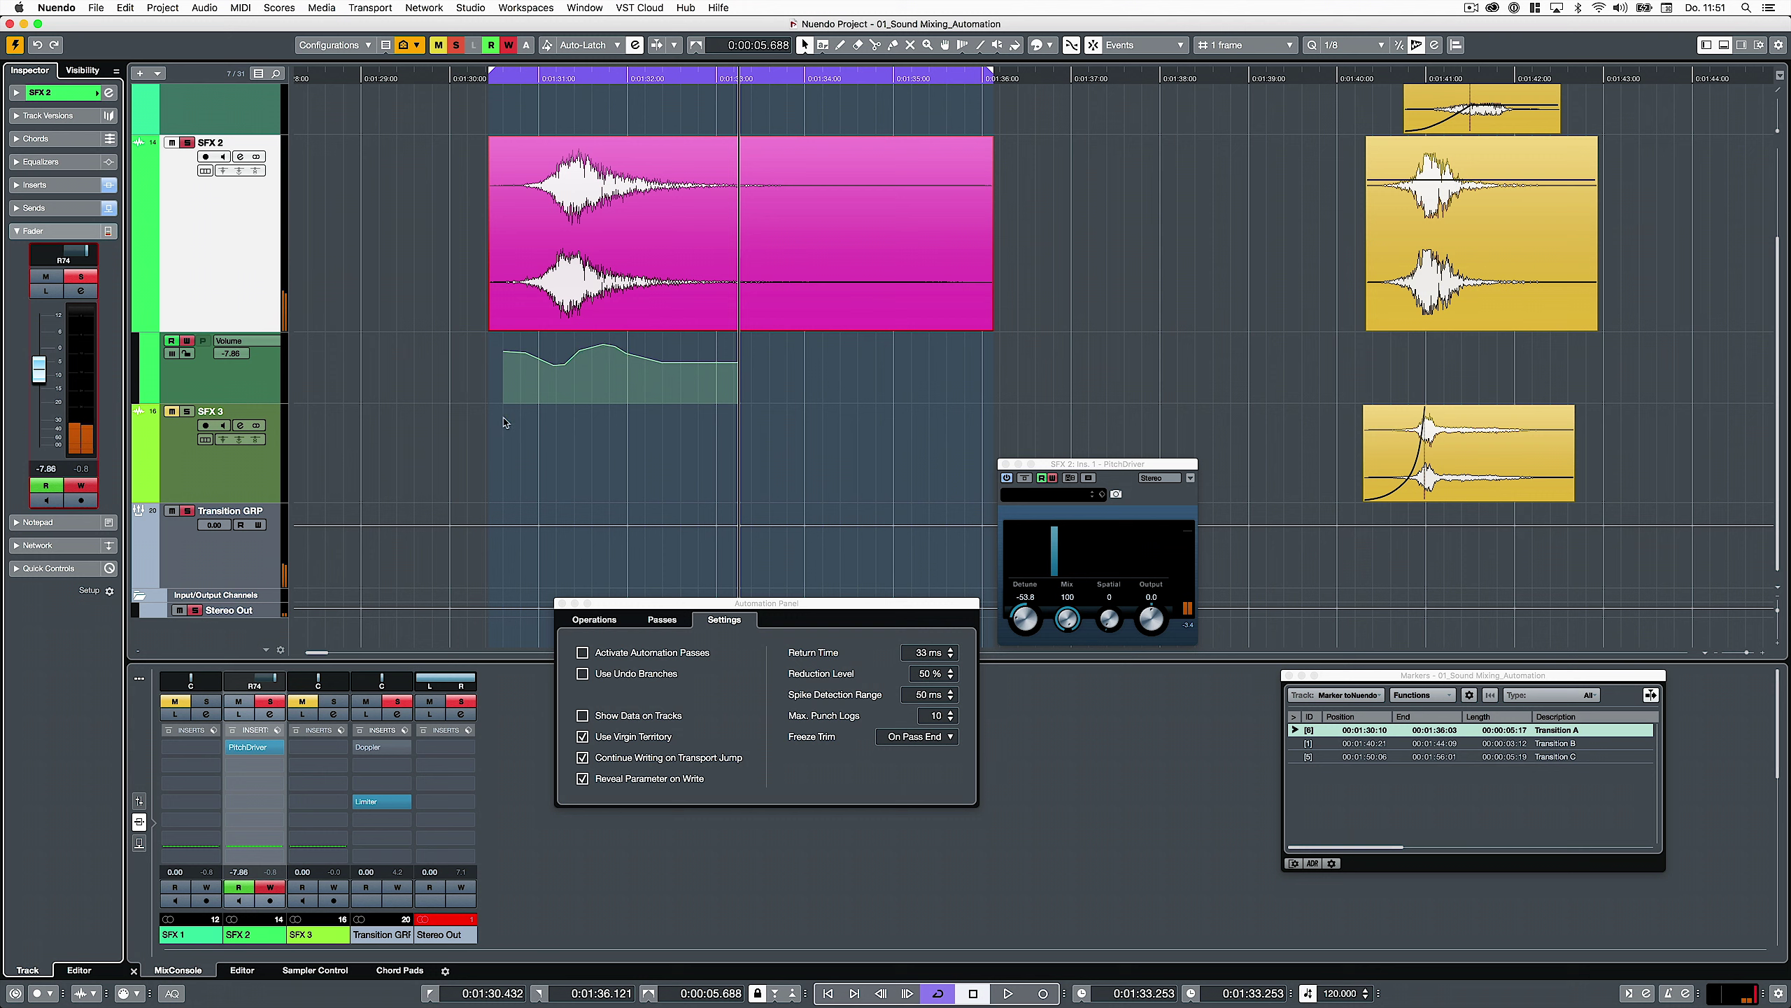
Move the SFX 2 volume to about 0.67 dB during playback outside the automated range, and select and adjust points of the volume curve
{"action": "left_click", "coordinate": [1008, 372]}
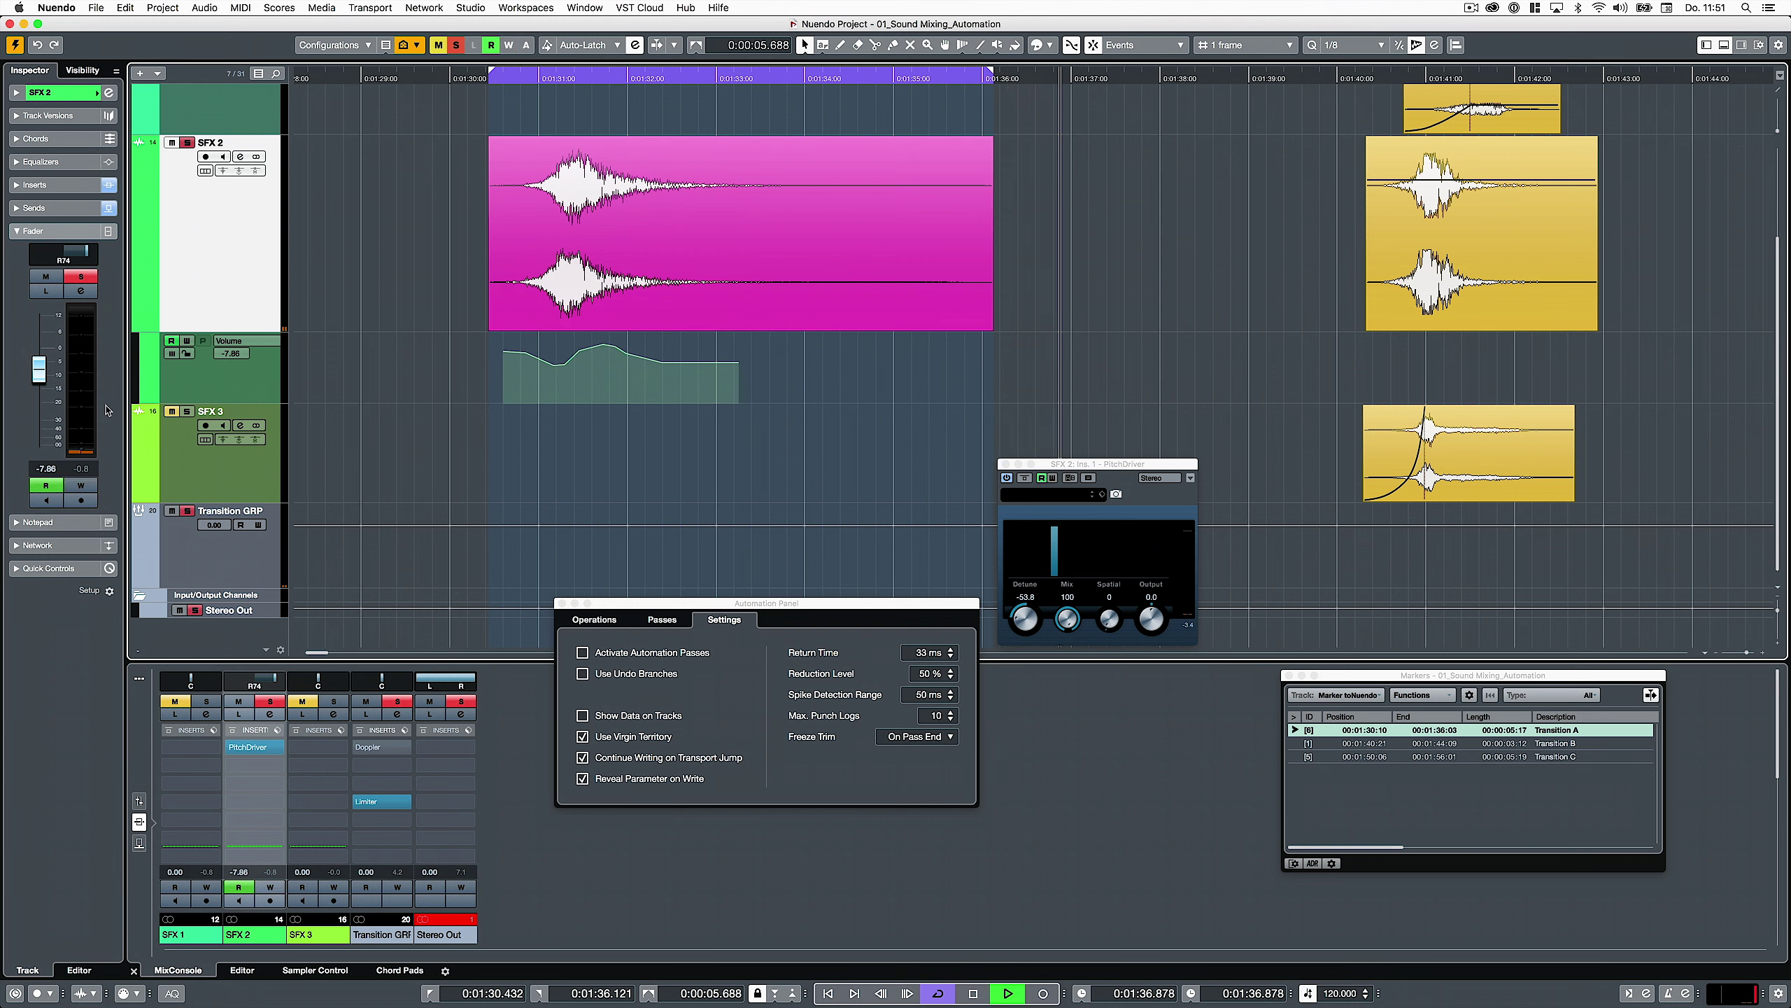
{"action": "left_click_drag", "start_coordinate": [35, 379], "coordinate": [40, 422]}
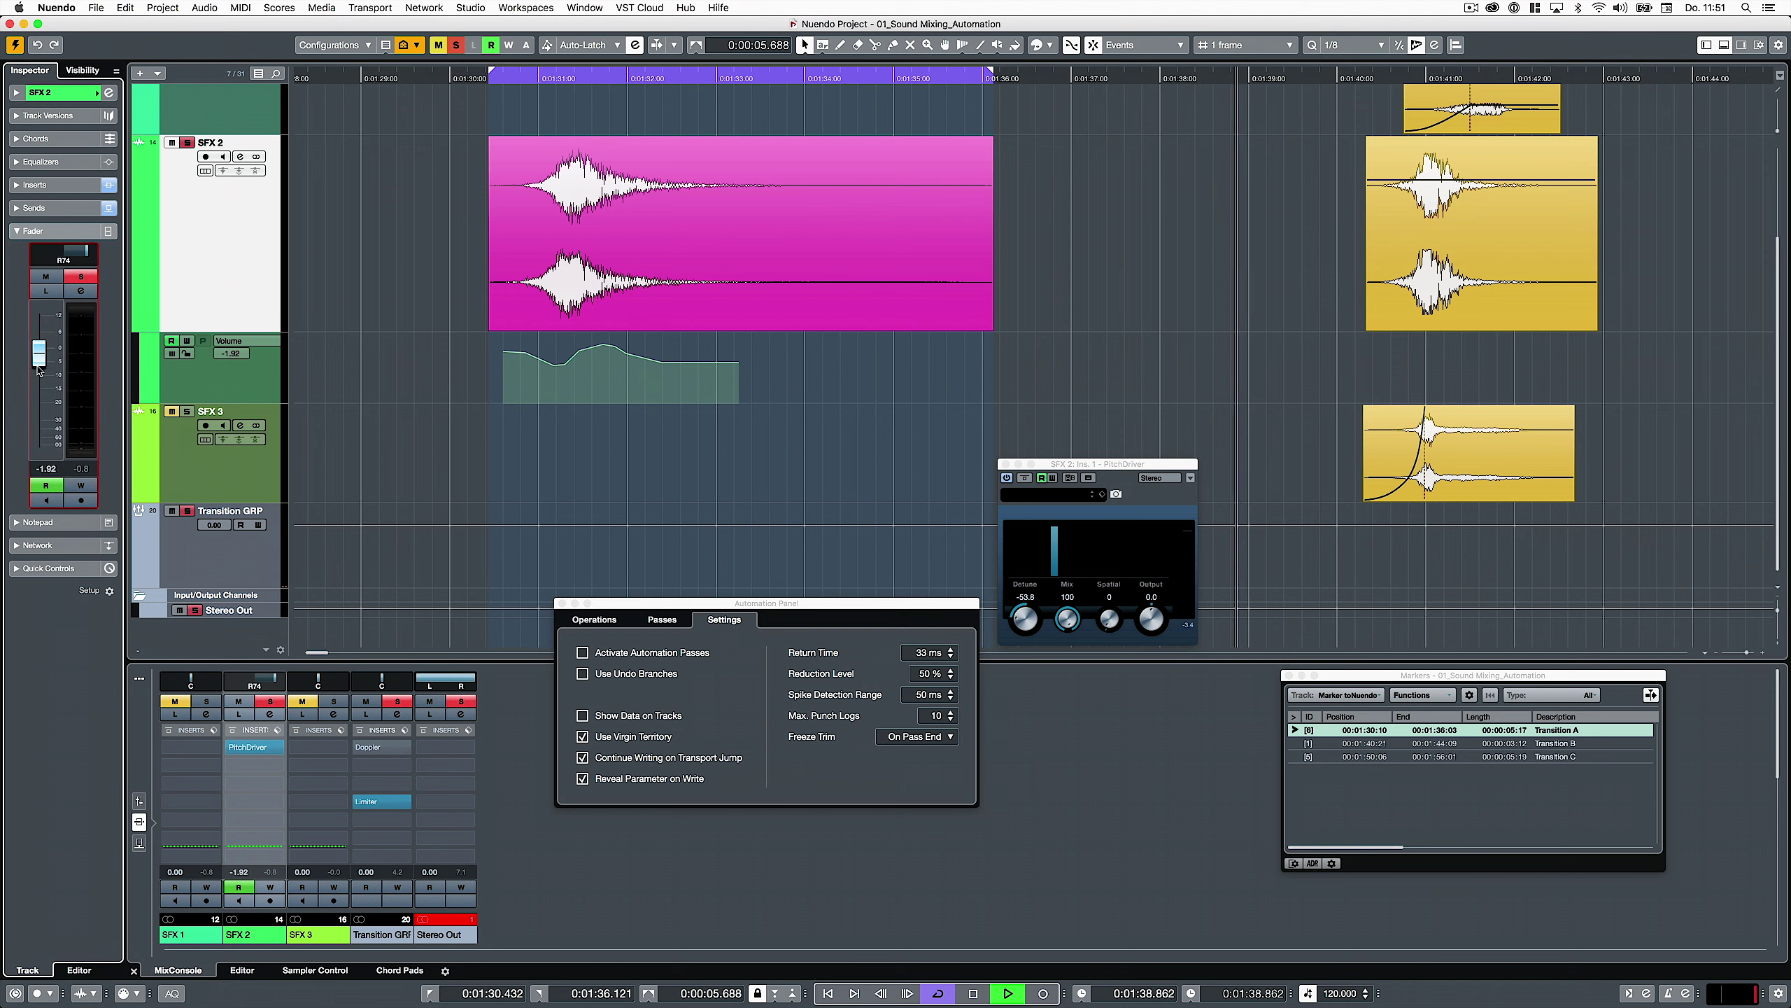
{"action": "key", "text": "space"}
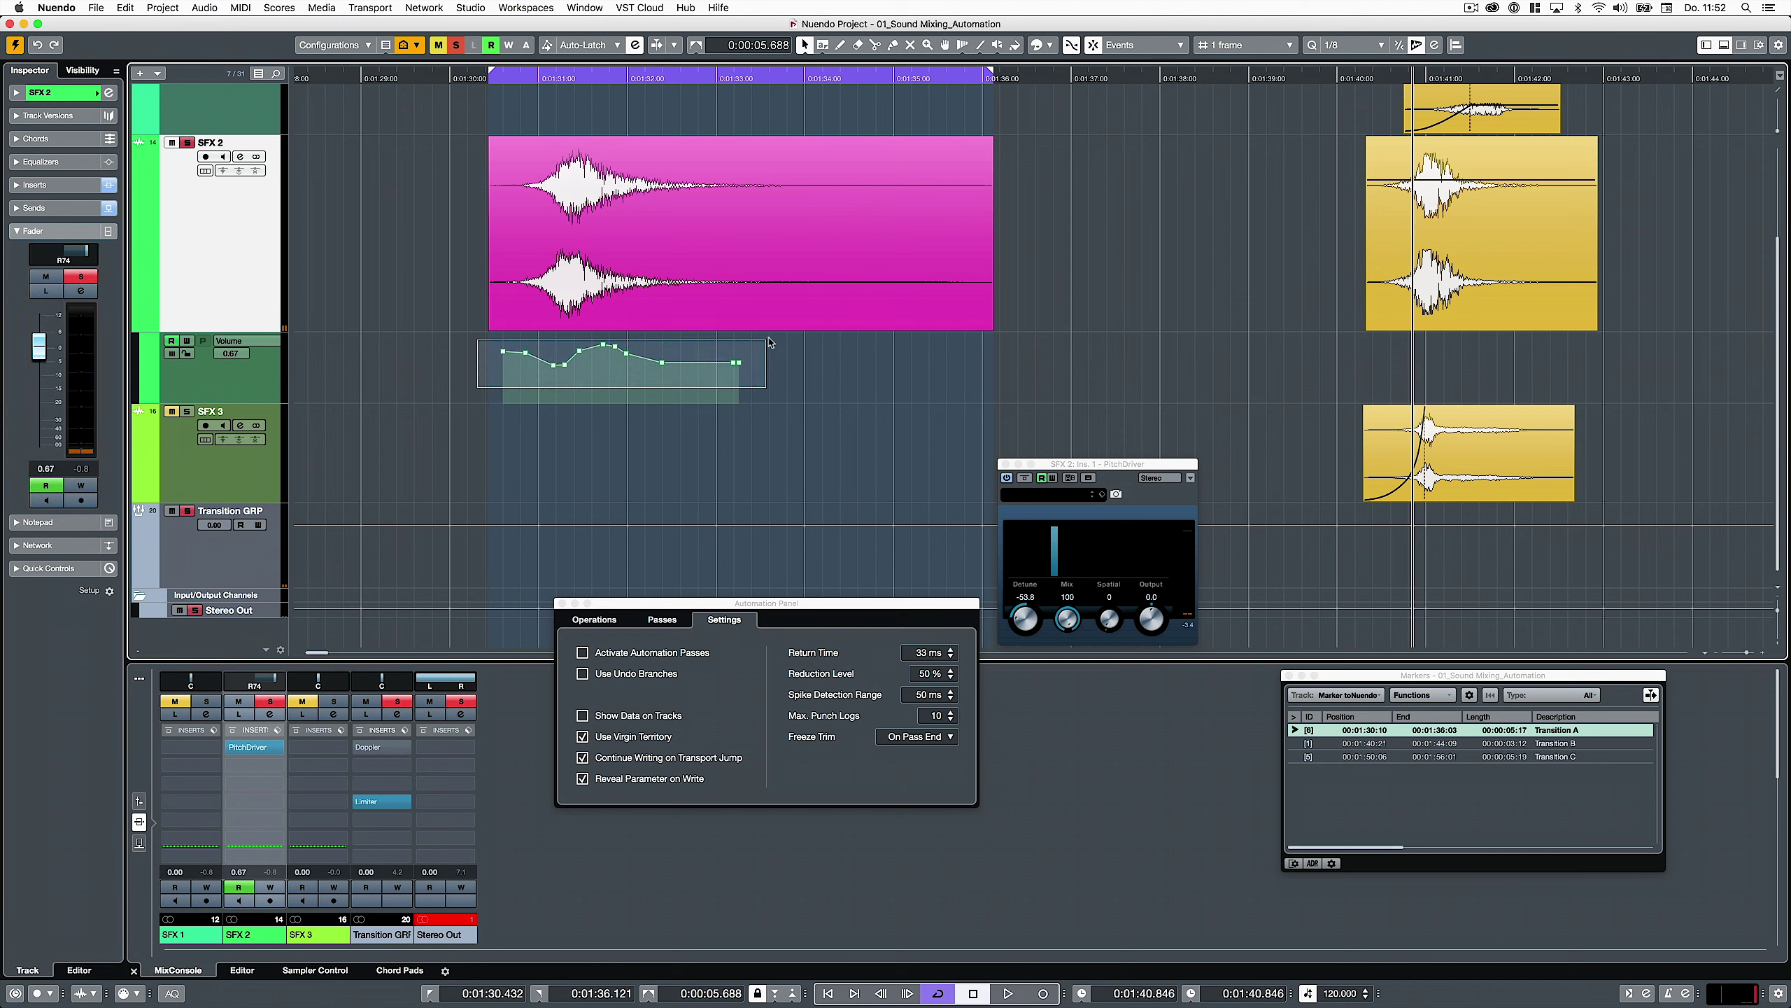
{"action": "left_click", "coordinate": [771, 341]}
{"action": "mouse_move", "coordinate": [740, 365]}
{"action": "left_mouse_down"}
{"action": "mouse_move", "coordinate": [948, 376]}
{"action": "mouse_move", "coordinate": [593, 383]}
{"action": "mouse_move", "coordinate": [802, 389]}
{"action": "mouse_move", "coordinate": [705, 386]}
{"action": "mouse_move", "coordinate": [741, 387]}
{"action": "left_mouse_up"}
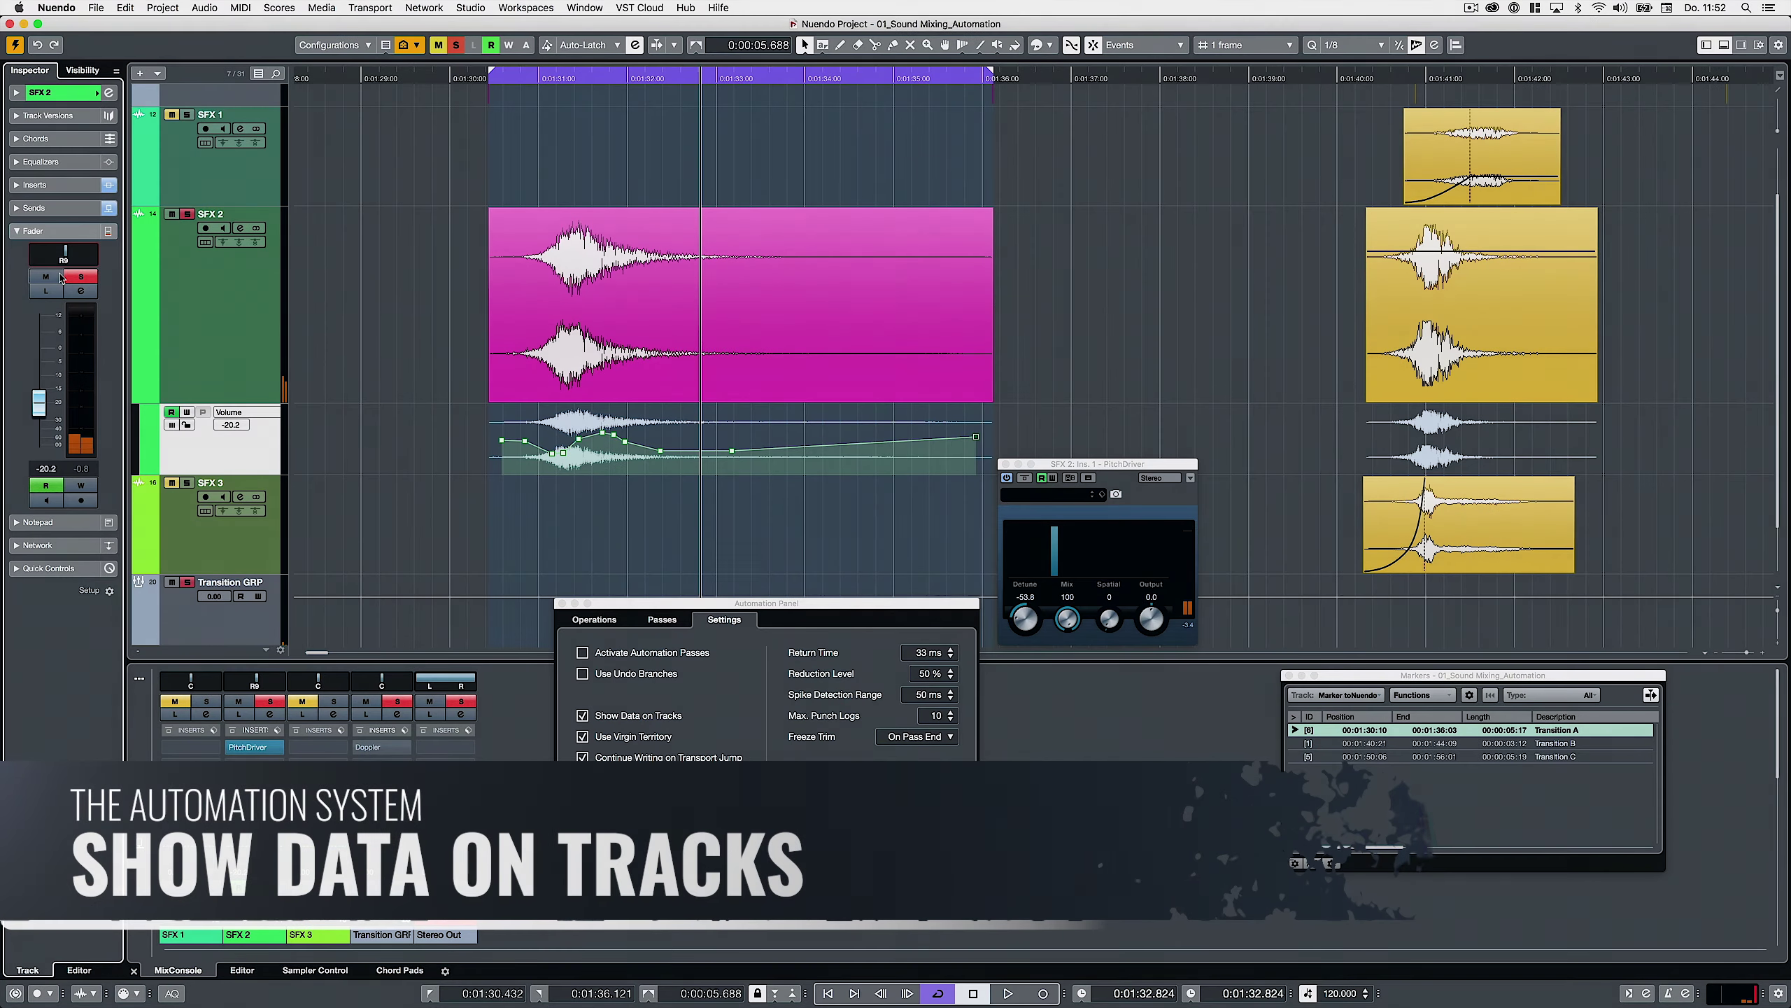
Write a pan automation pass on SFX 2 during playback with Show Data on Tracks active, ending at R60
{"action": "left_click_drag", "start_coordinate": [65, 263], "coordinate": [156, 278]}
{"action": "key", "text": "space"}
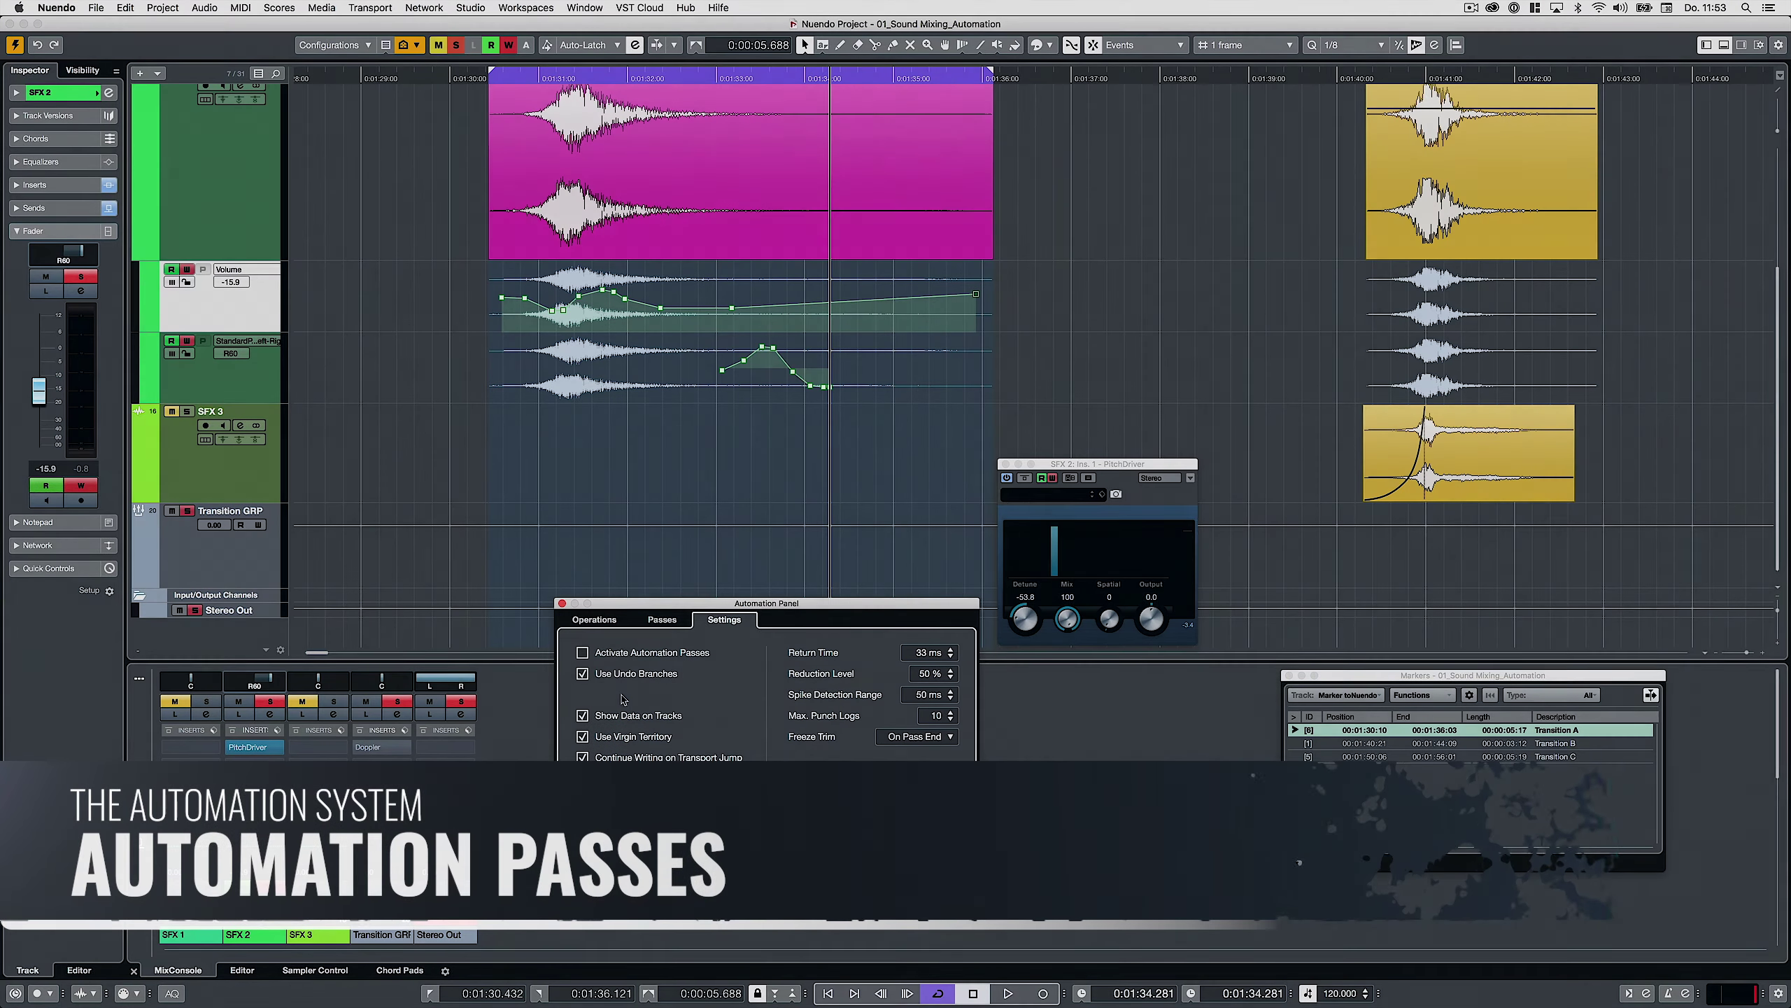
Enable Use Undo Branches and Activate Automation Passes in the automation settings, and show the list of passes
{"action": "left_click", "coordinate": [583, 673]}
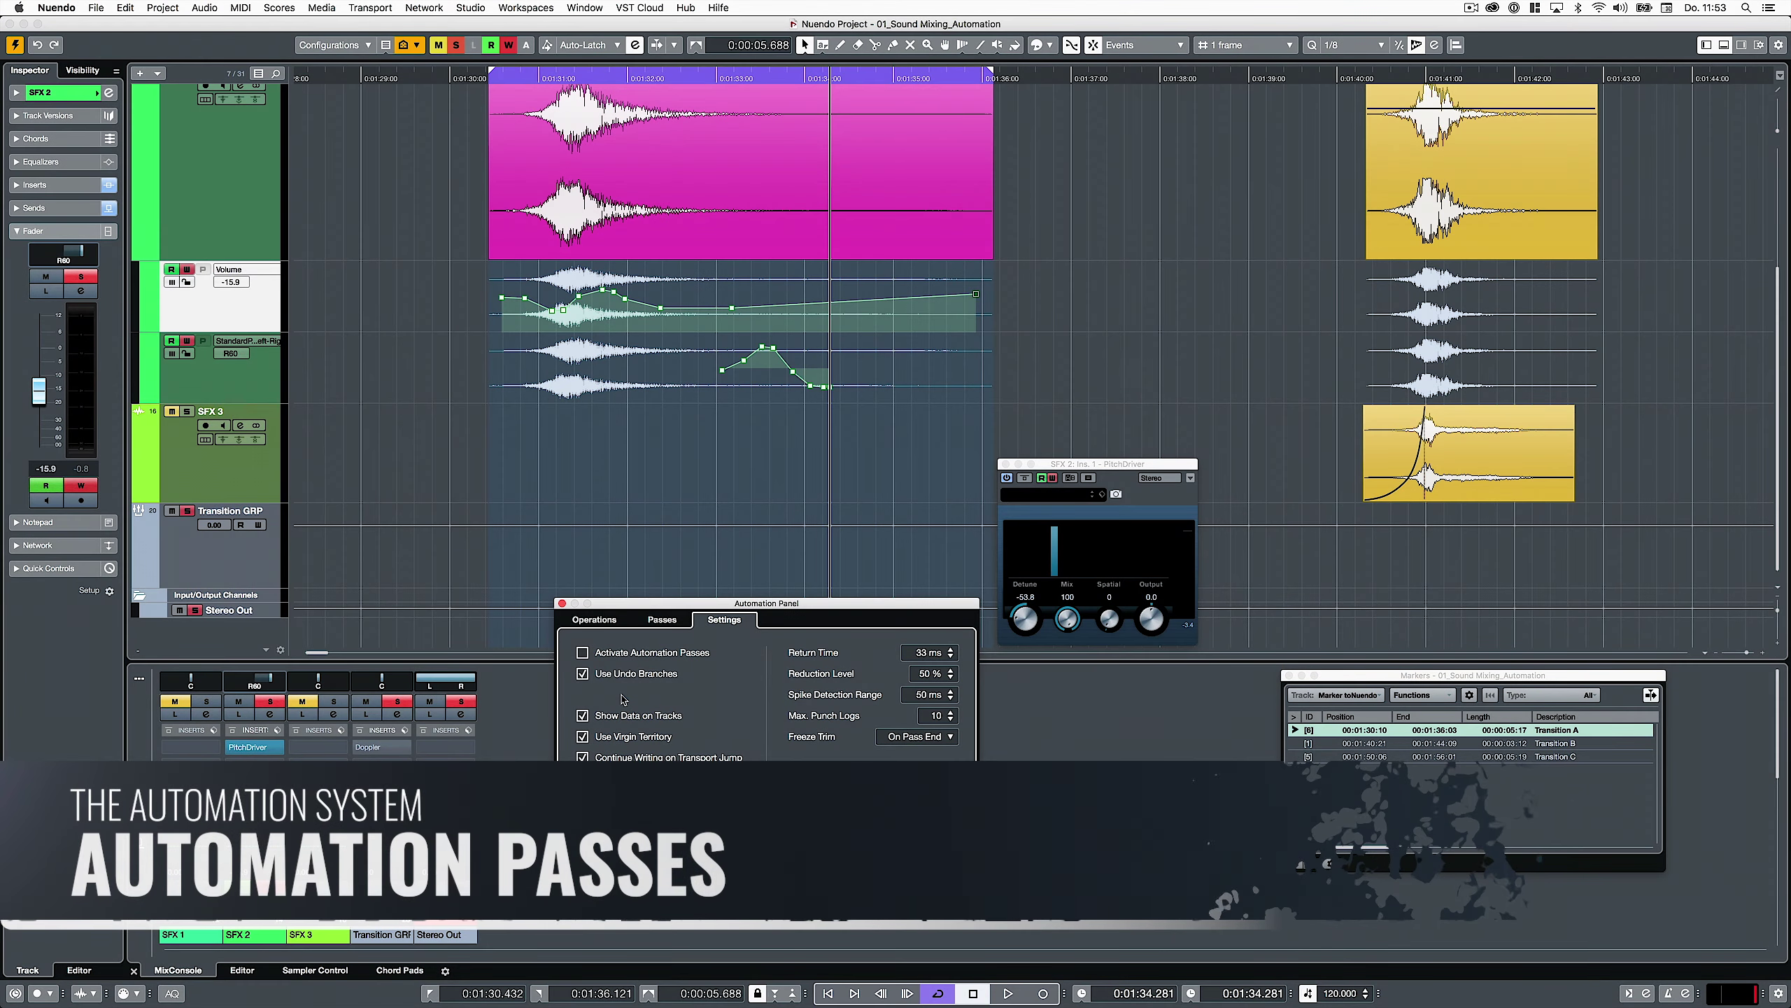
{"action": "left_click", "coordinate": [624, 653]}
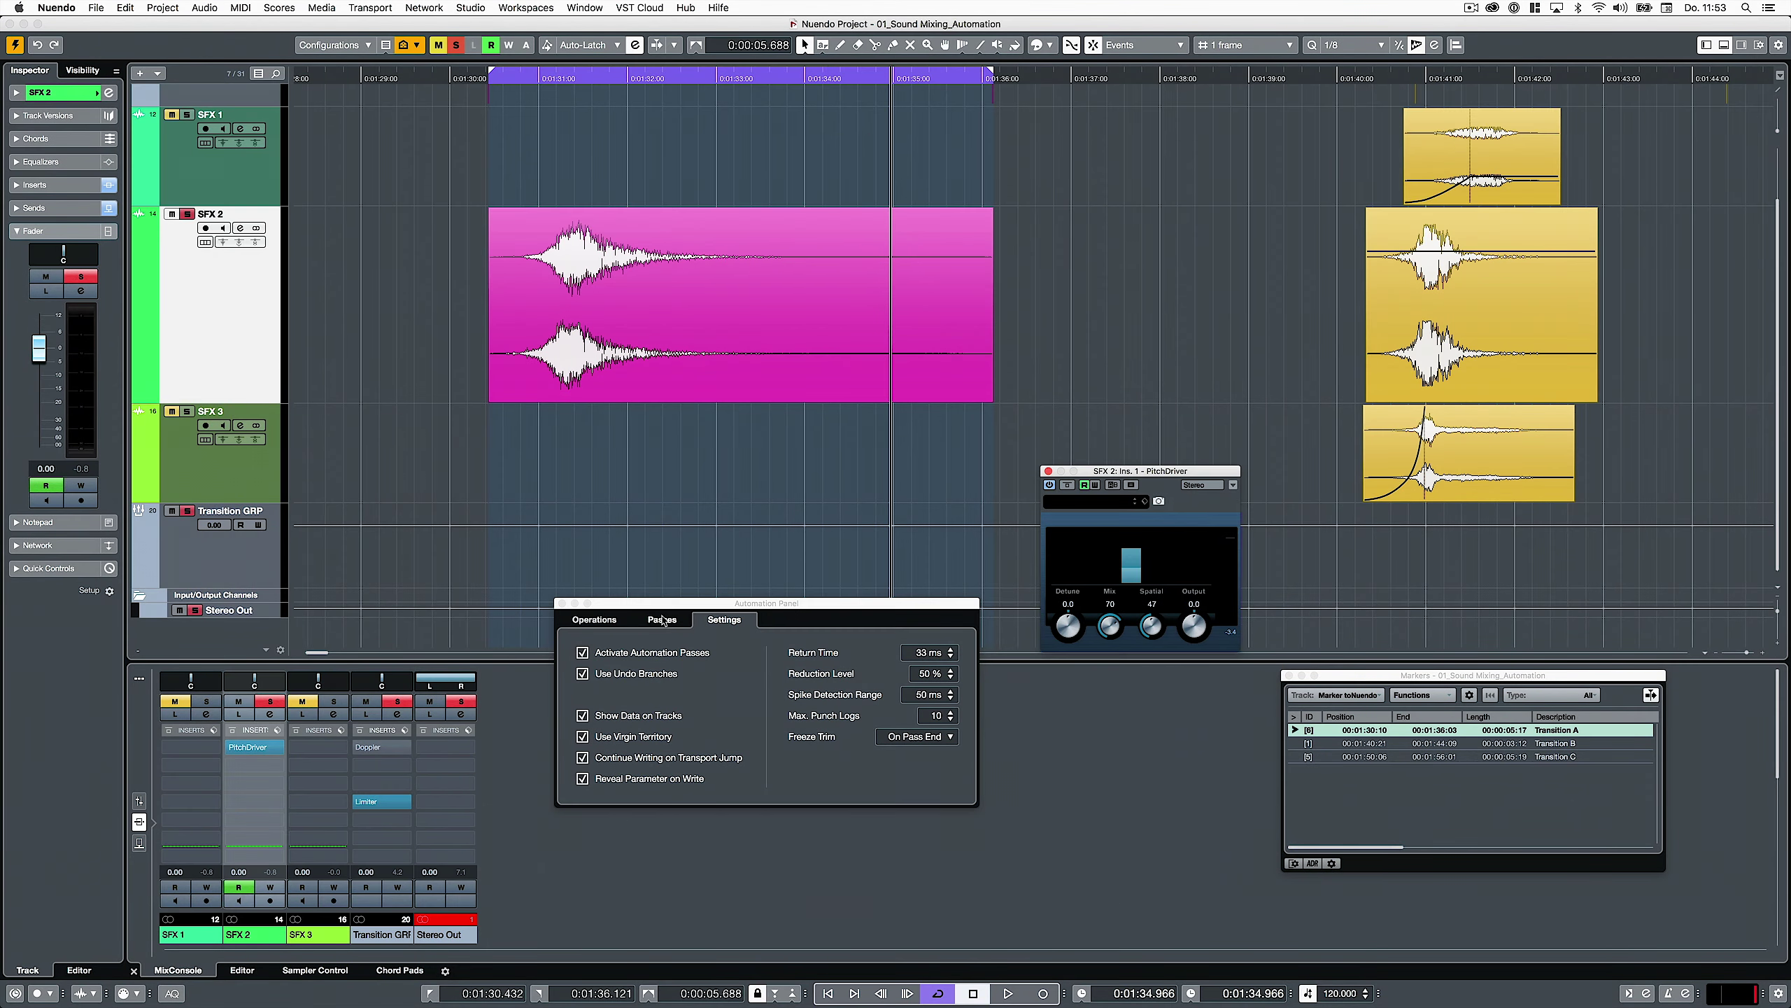
{"action": "left_click", "coordinate": [663, 619]}
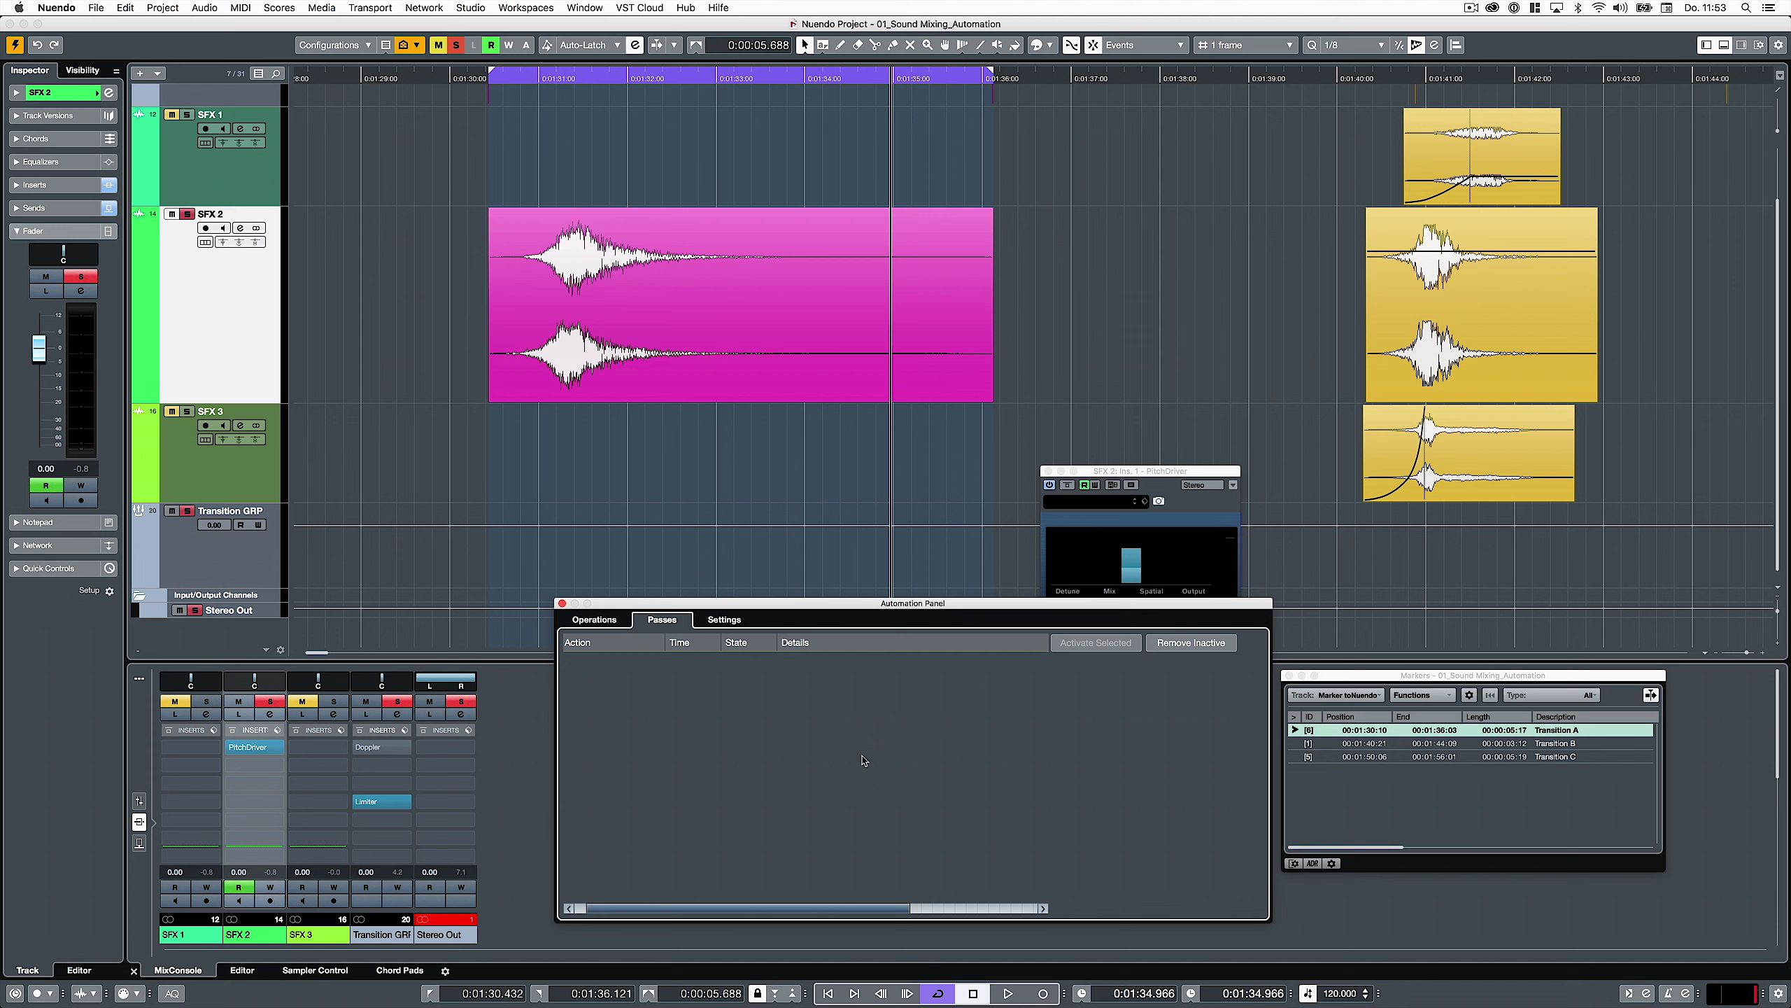
Enable automation writing on SFX 2 and record a PitchDriver detune pass from the clip start, ending at about -98.0
{"action": "left_click", "coordinate": [665, 386]}
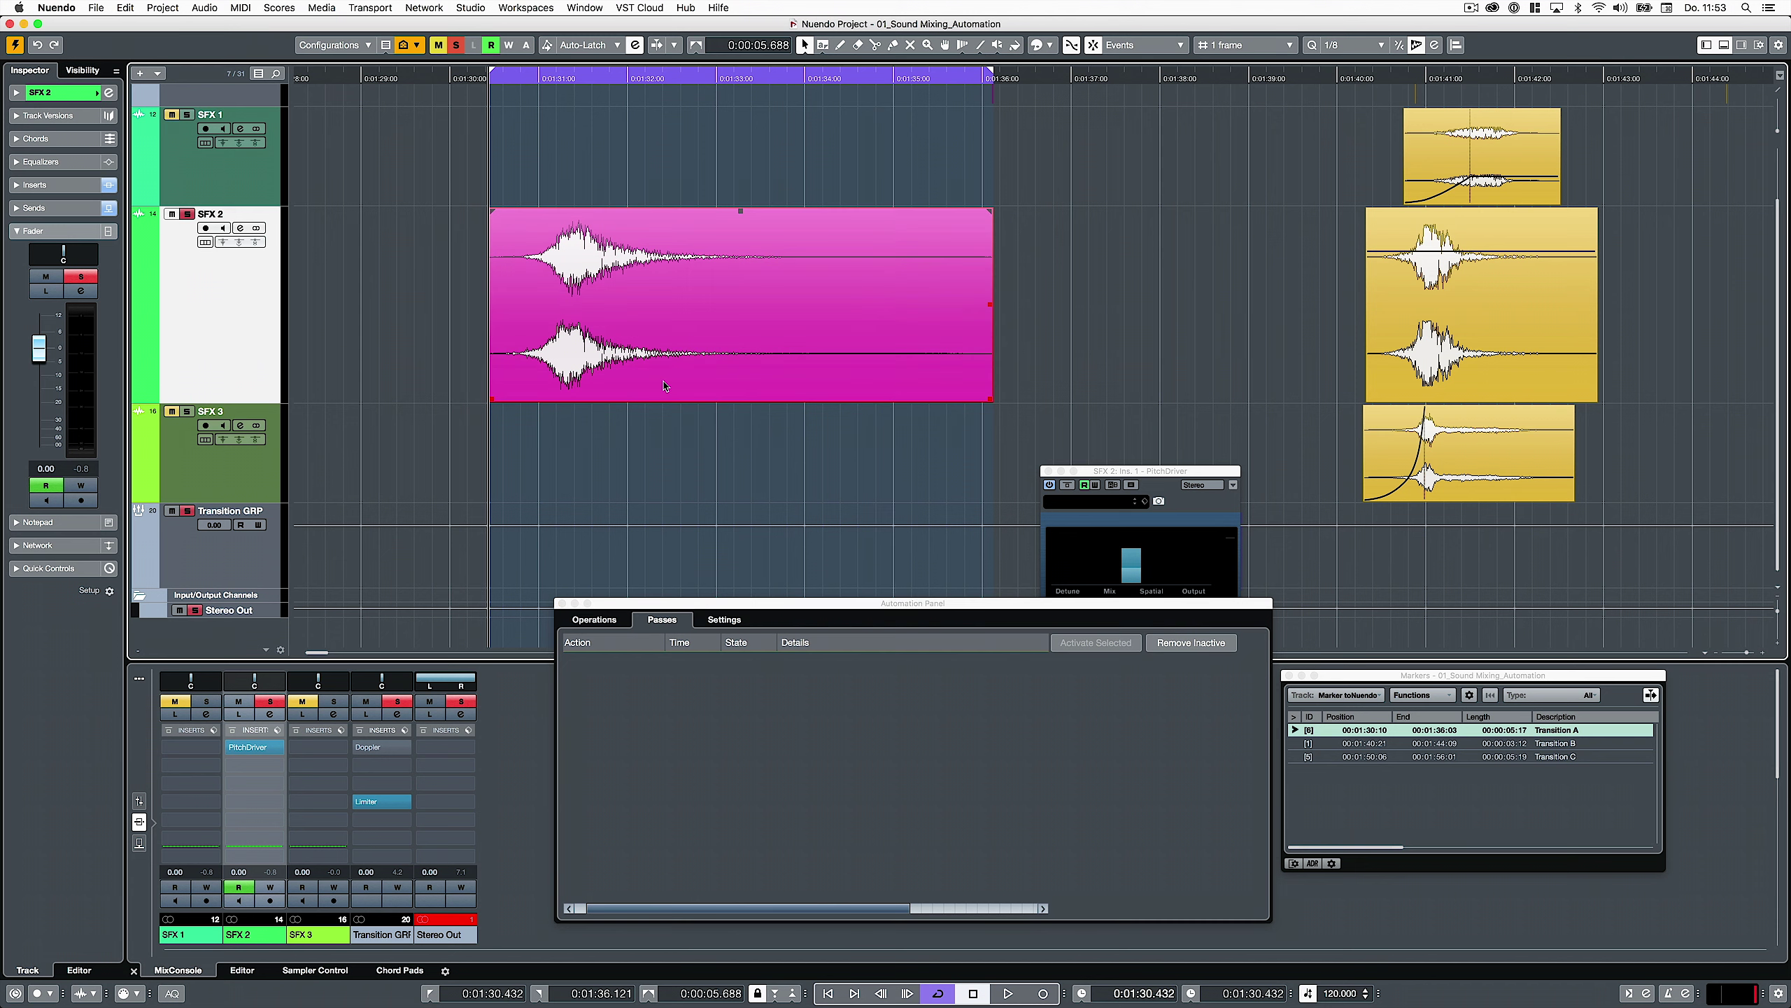
{"action": "left_click_drag", "start_coordinate": [1118, 475], "coordinate": [1119, 372]}
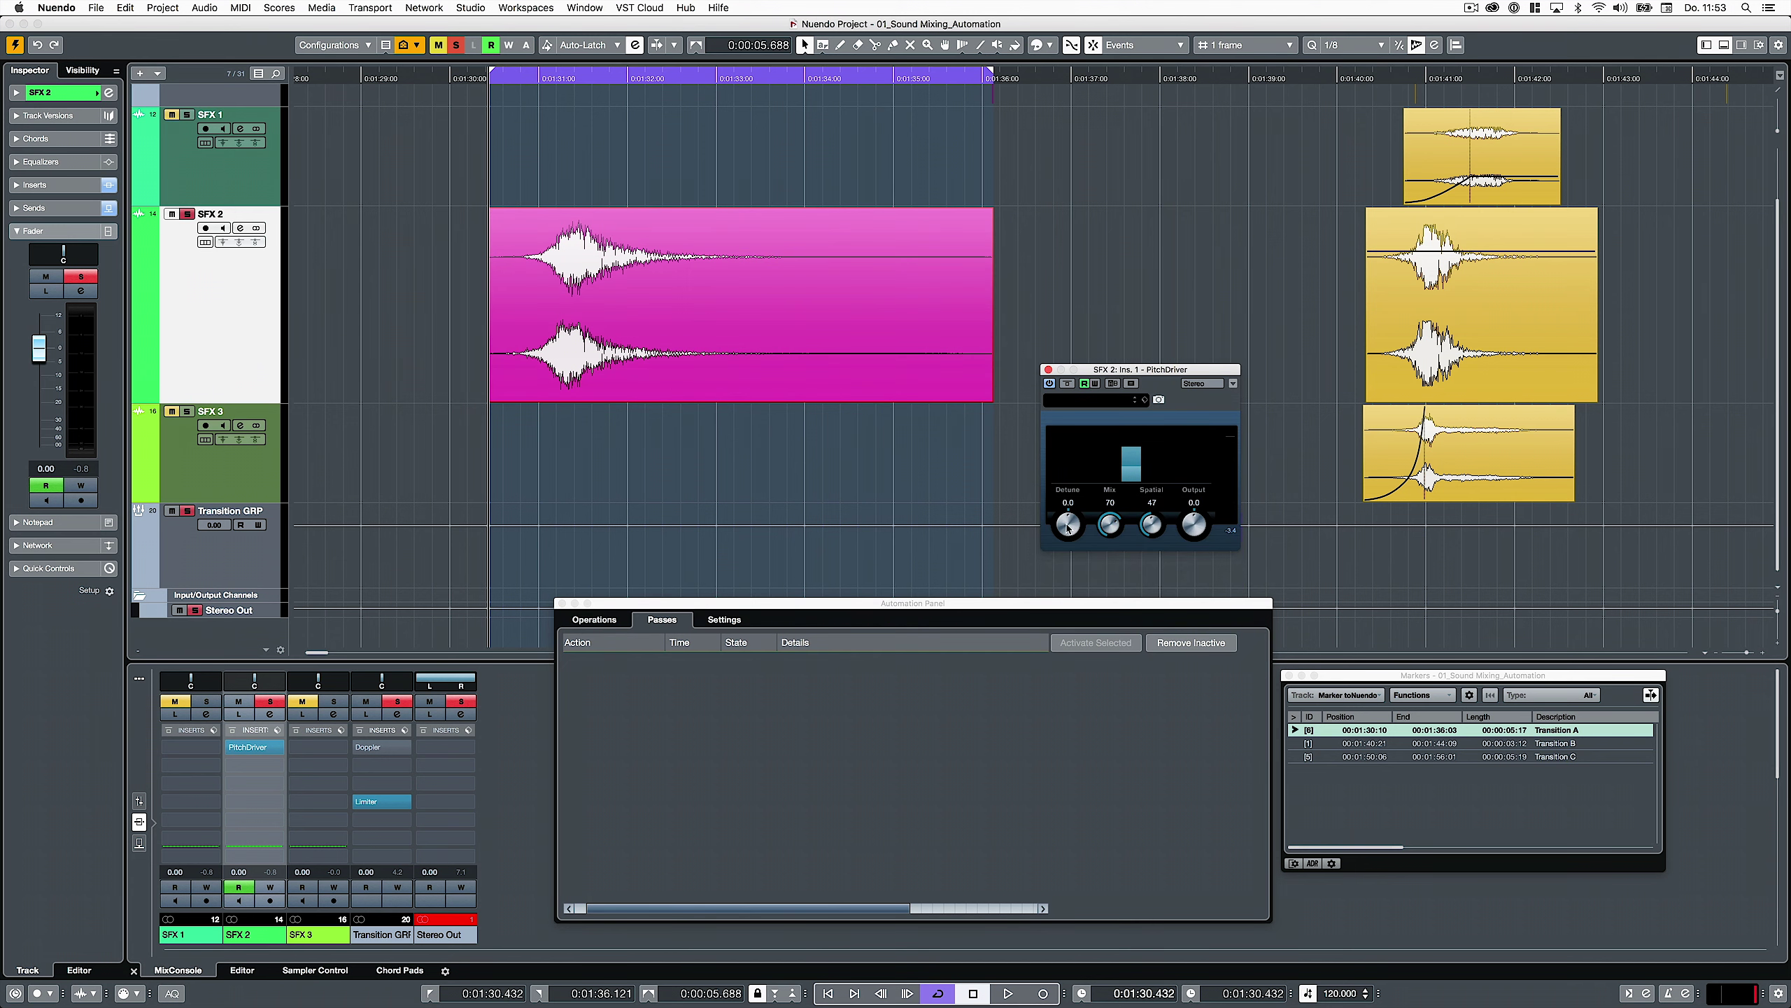
{"action": "key", "text": "w"}
{"action": "key", "text": "space"}
{"action": "left_click_drag", "start_coordinate": [1069, 528], "coordinate": [1051, 585]}
{"action": "key", "text": "space"}
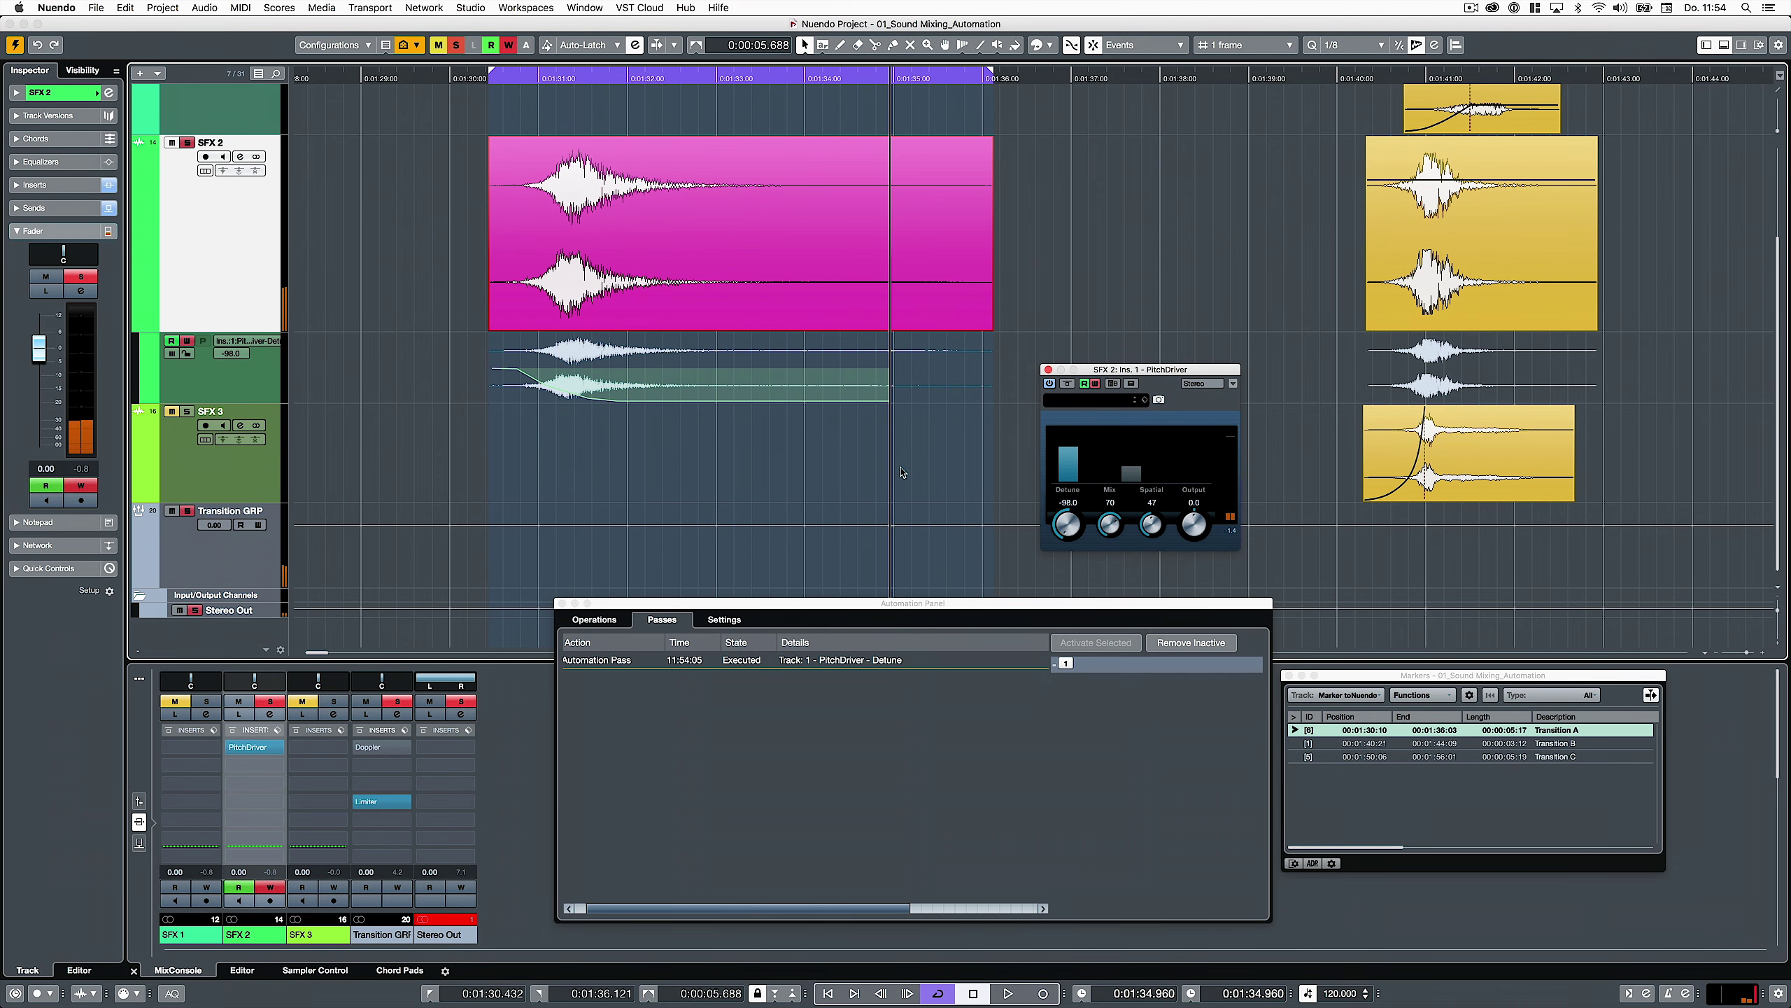
Undo the detune pass and write an alternative PitchDriver detune pass that rises to about 98.0
{"action": "key", "text": "super+z"}
{"action": "key", "text": "space"}
{"action": "left_click_drag", "start_coordinate": [1069, 535], "coordinate": [1070, 463]}
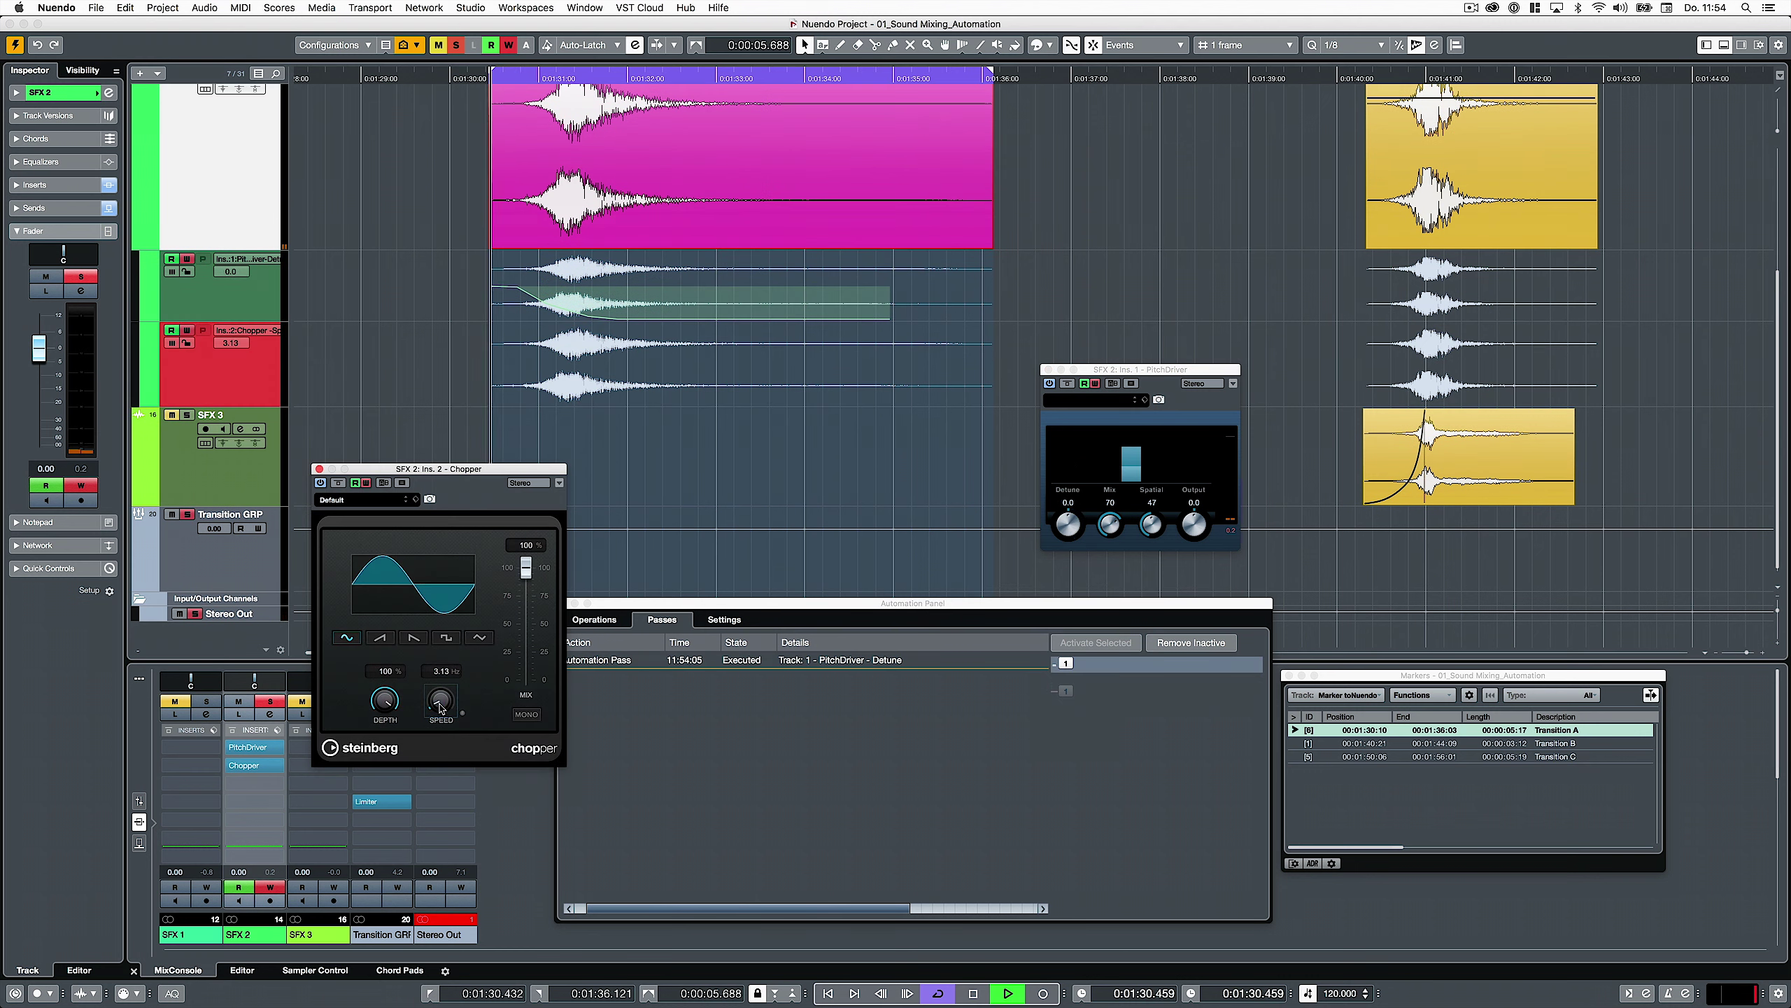
Write a Chopper speed pass on the first detune branch, ending at about 4.01 Hz, and another one on the second branch
{"action": "mouse_move", "coordinate": [439, 698]}
{"action": "left_mouse_down"}
{"action": "mouse_move", "coordinate": [438, 672]}
{"action": "mouse_move", "coordinate": [434, 692]}
{"action": "left_mouse_up"}
{"action": "key", "text": "space"}
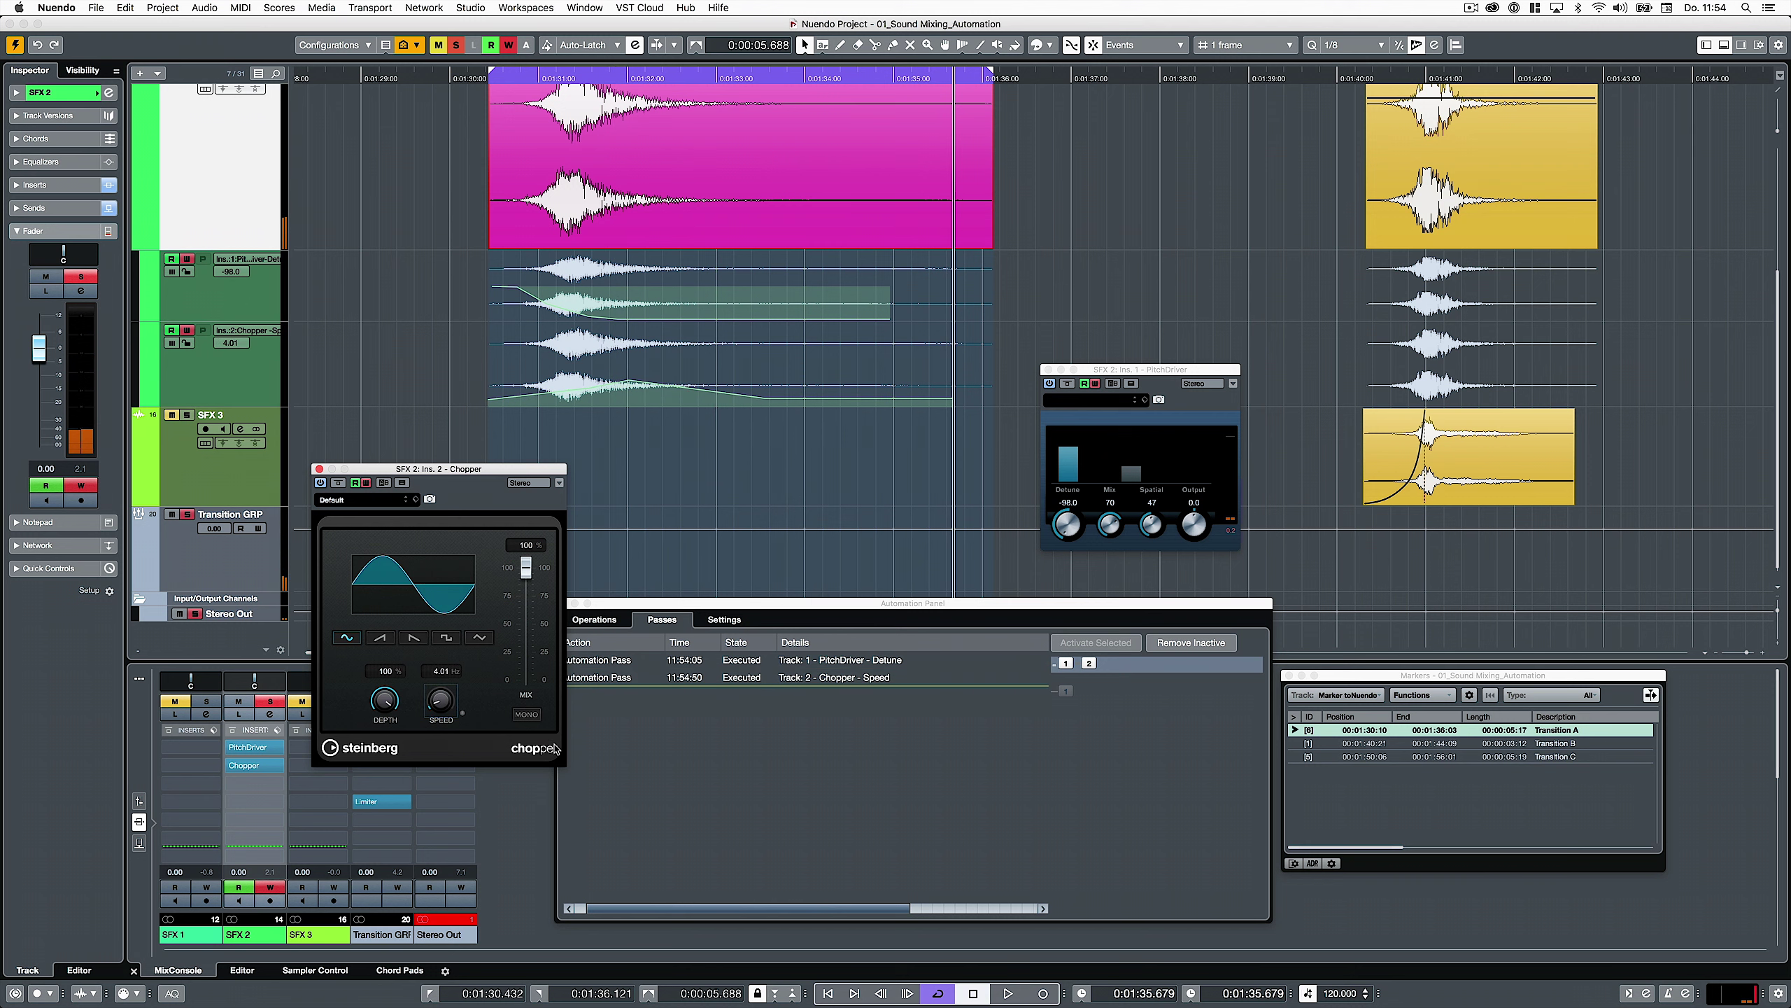
{"action": "left_click", "coordinate": [1066, 690]}
{"action": "key", "text": "space"}
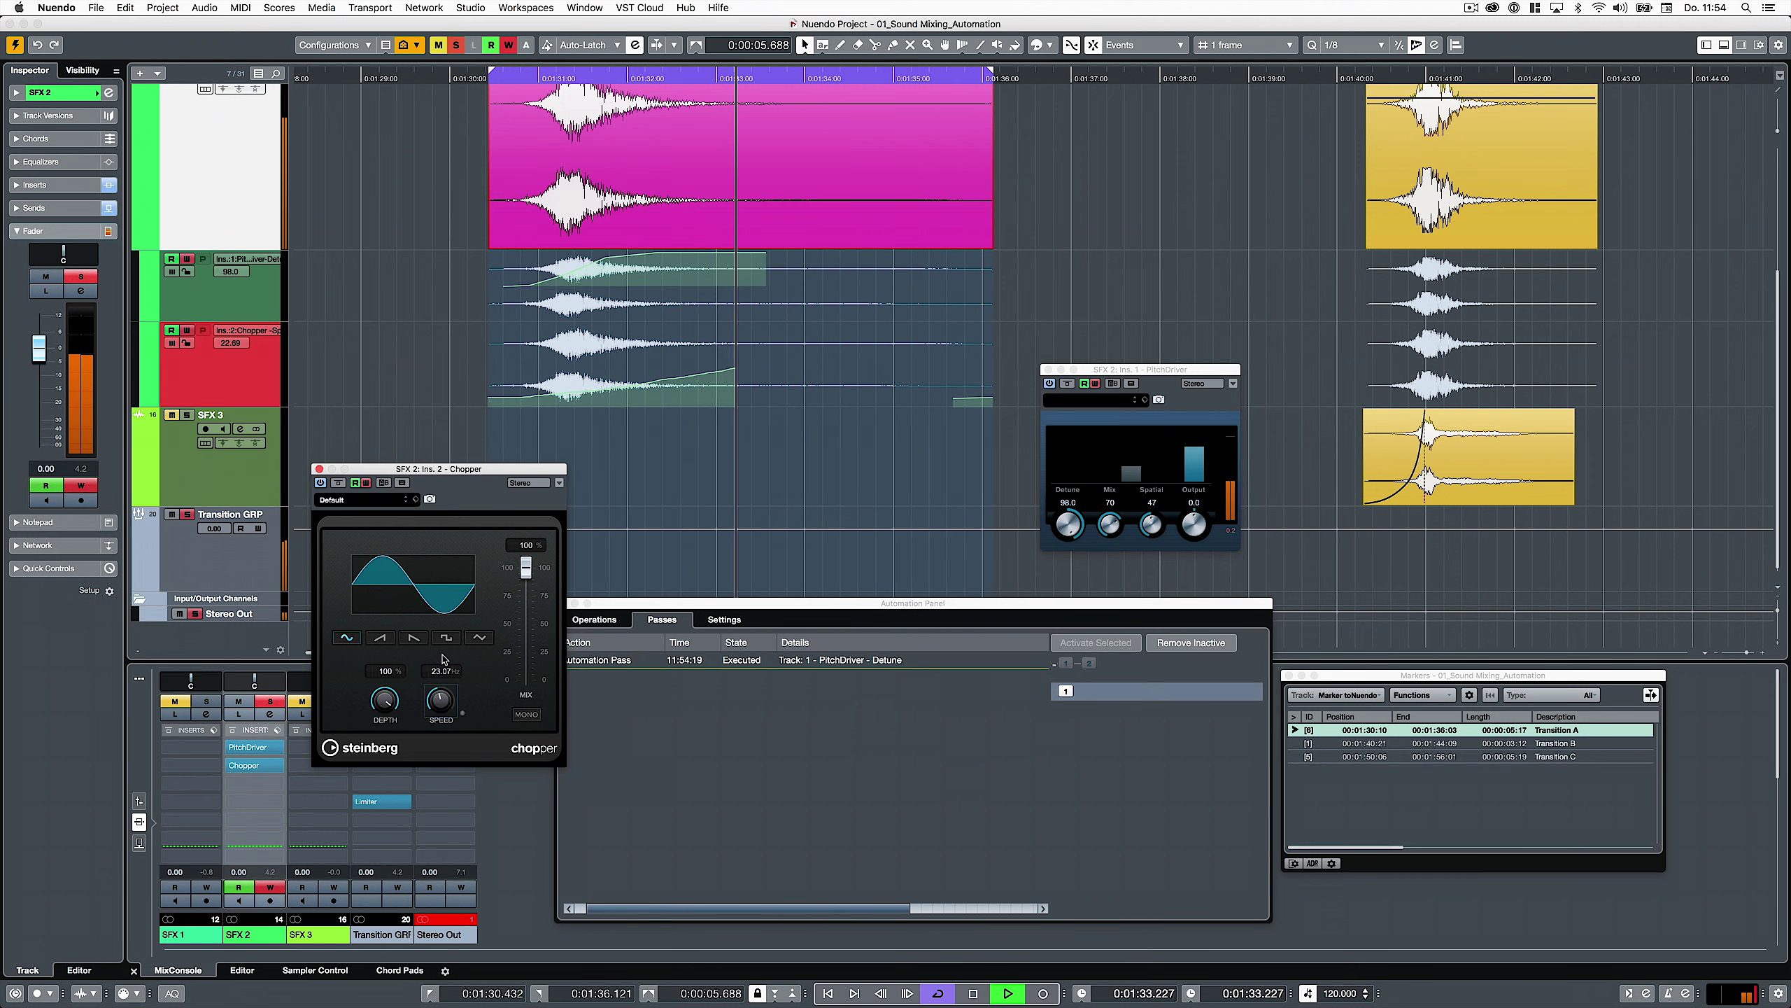
{"action": "key", "text": "space"}
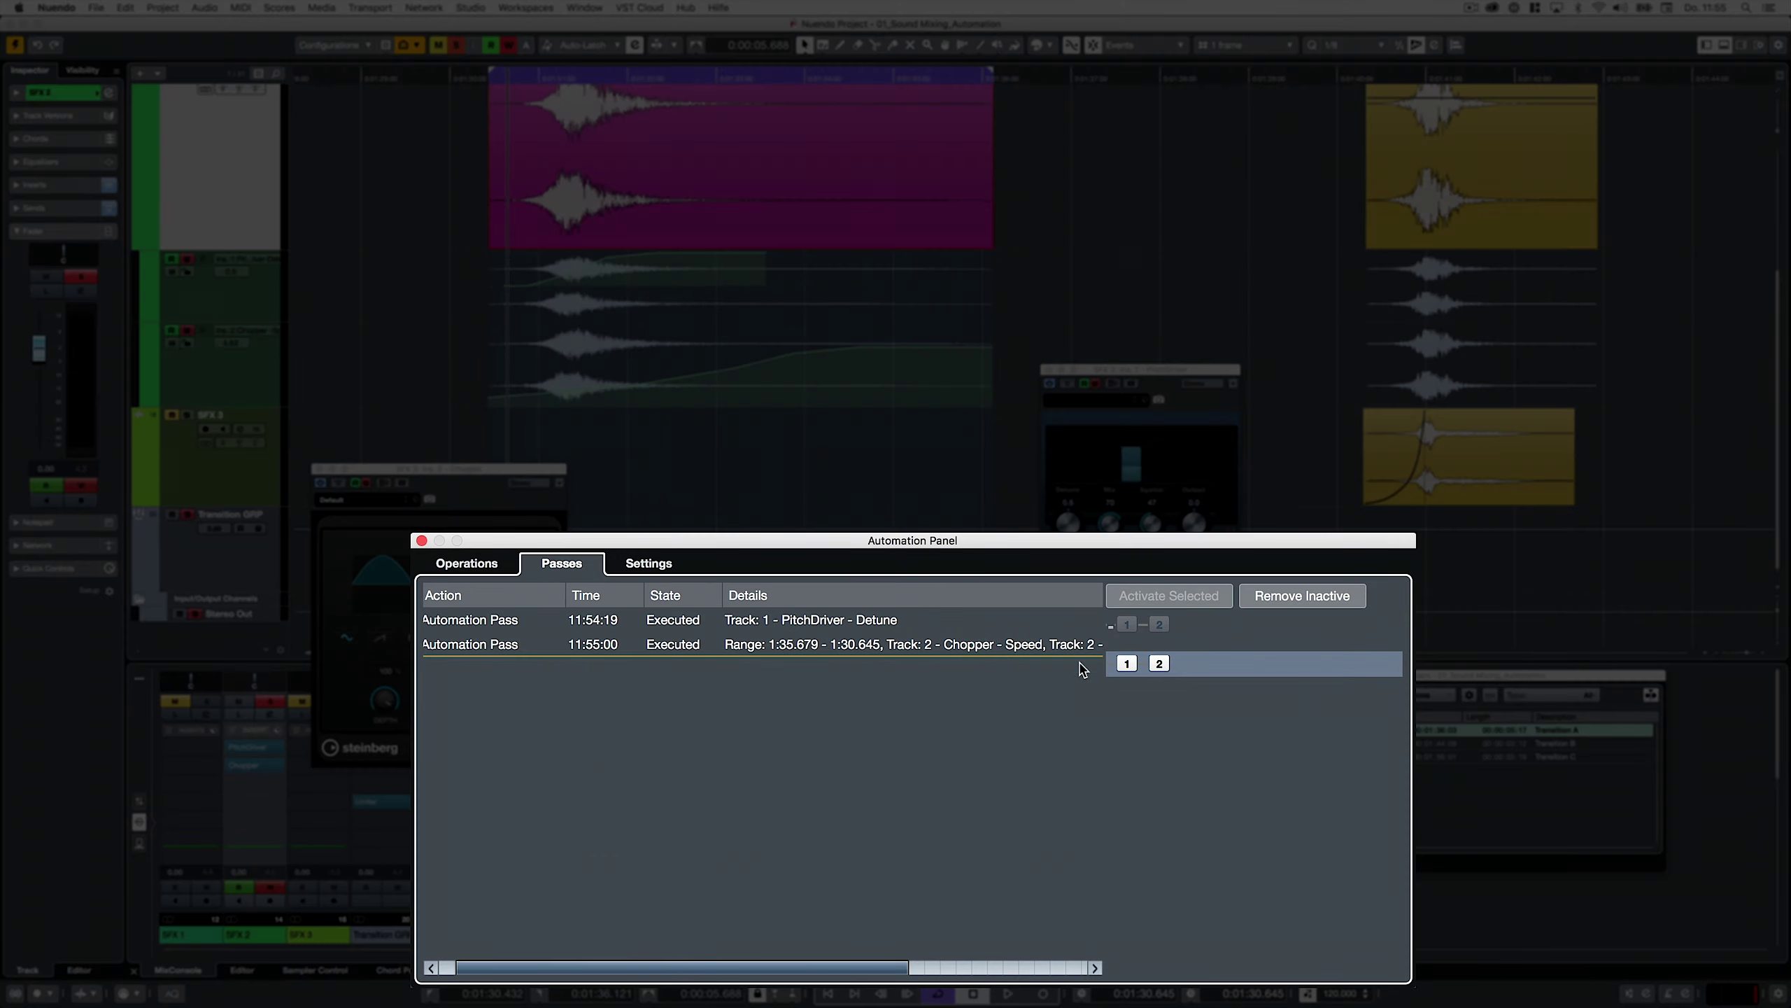
Step back to pass 1 of the second branch for another Chopper speed variation, and switch between the recorded automation passes
{"action": "left_click", "coordinate": [1127, 663]}
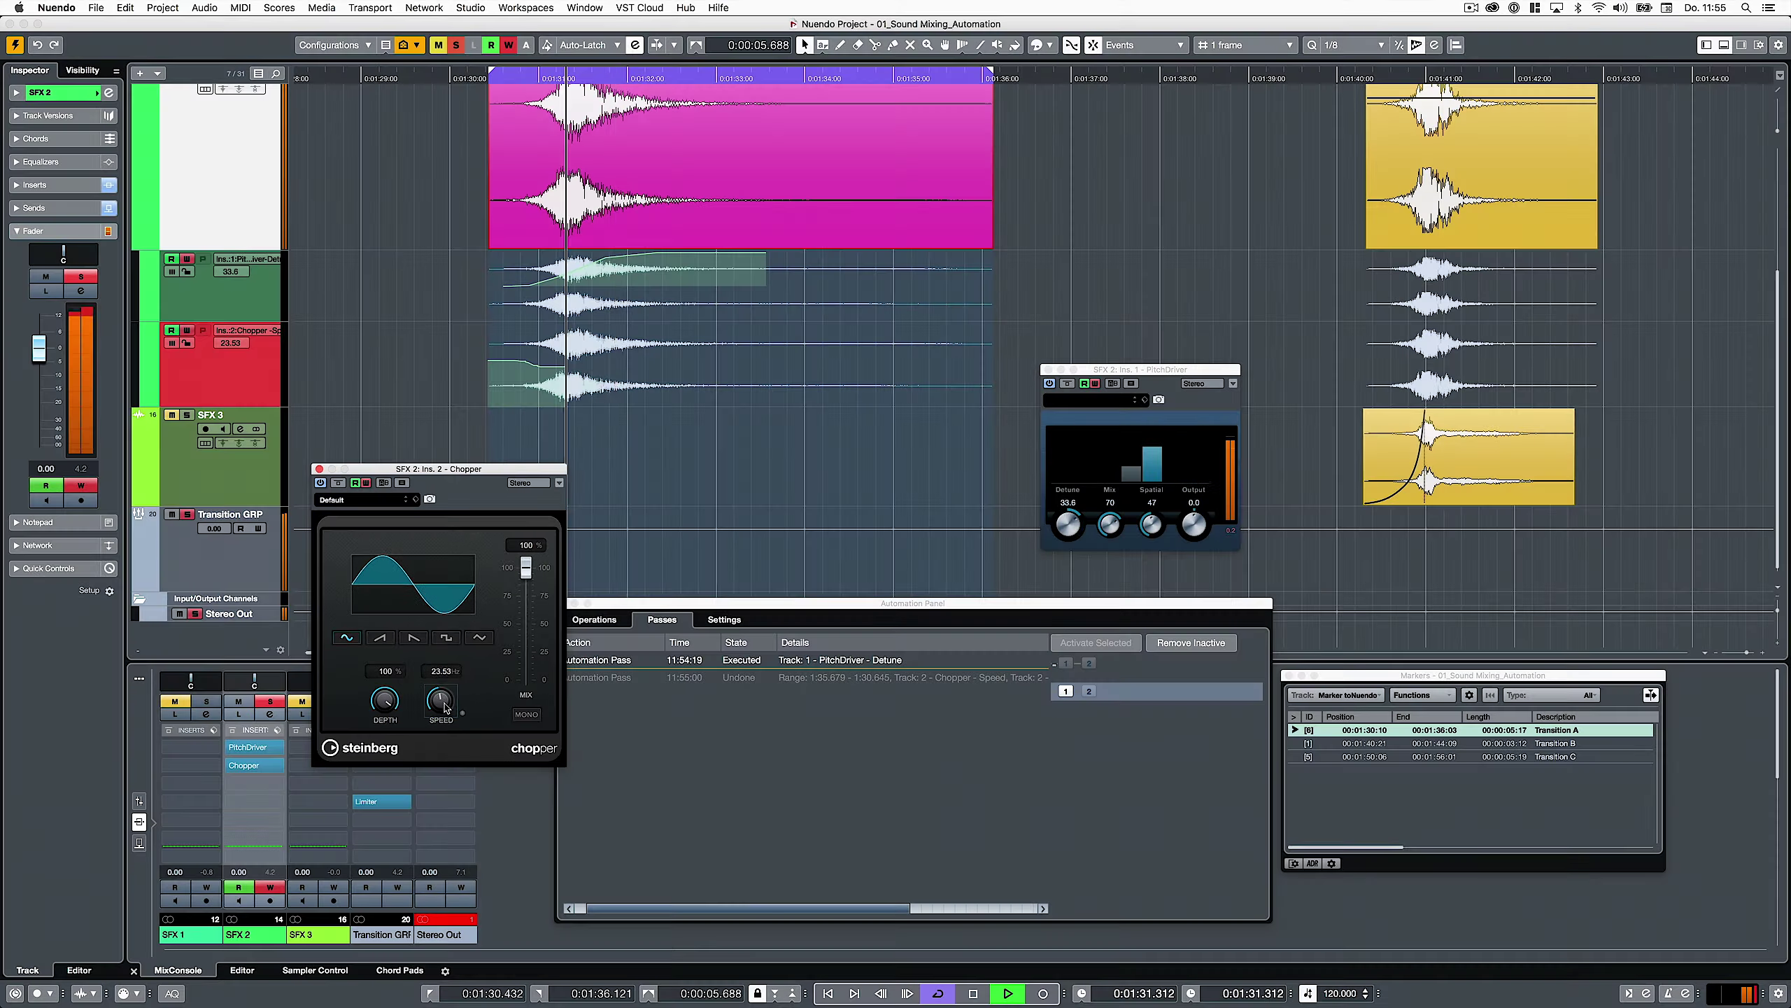
{"action": "left_click", "coordinate": [1090, 721]}
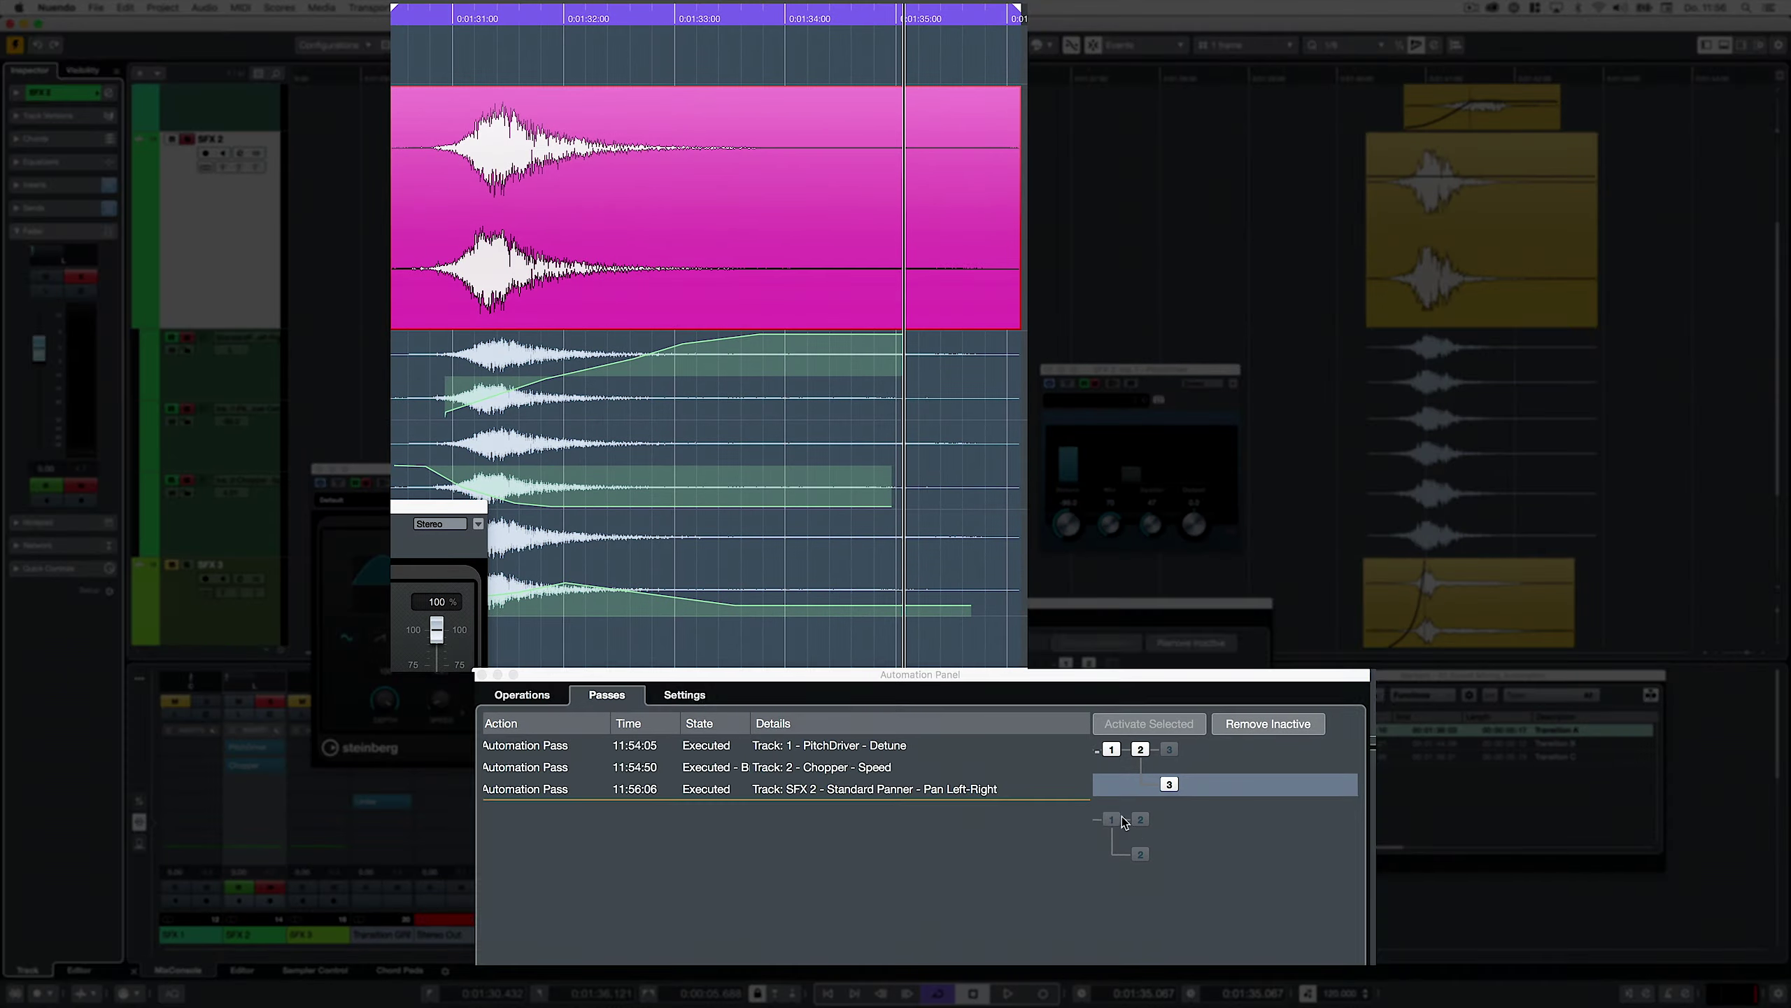
{"action": "left_click", "coordinate": [1089, 719]}
{"action": "left_click", "coordinate": [1170, 783]}
{"action": "left_click", "coordinate": [1170, 750]}
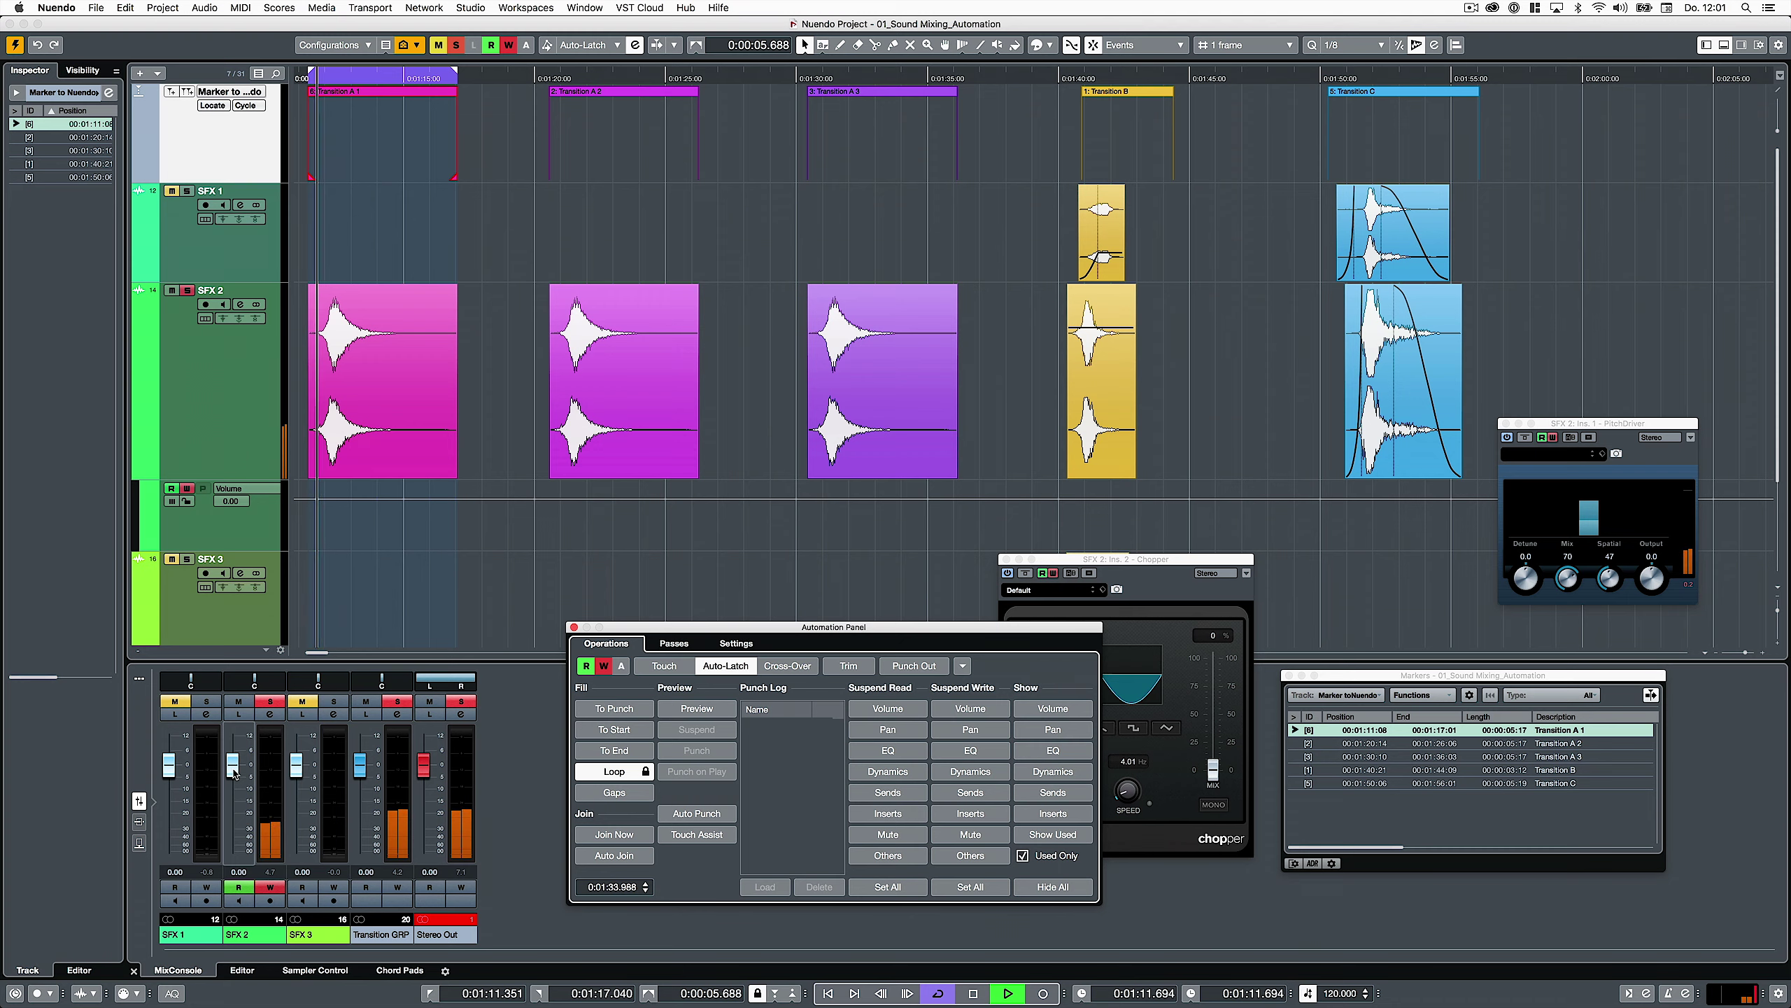
With Loop fill active, write SFX 2 volume automation over Transition A 1 at about -7.96 dB and a lower level over Transition A 2
{"action": "left_click_drag", "start_coordinate": [235, 768], "coordinate": [236, 788]}
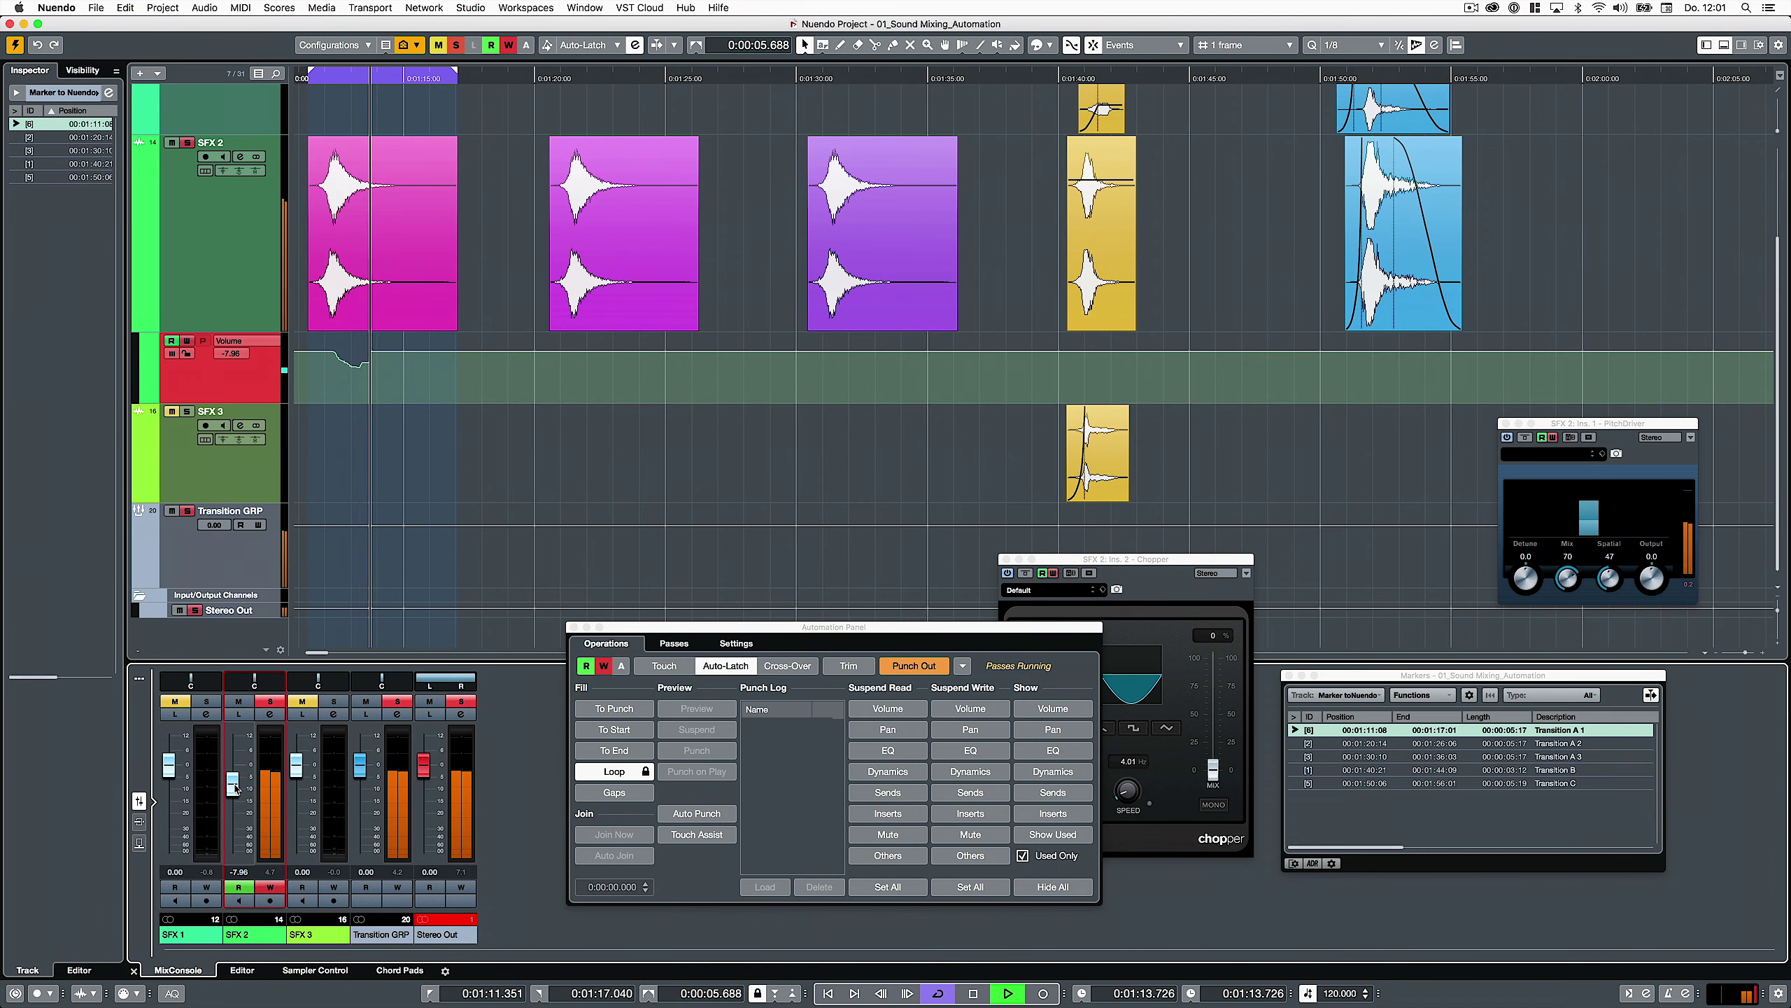
{"action": "key", "text": "shift+n"}
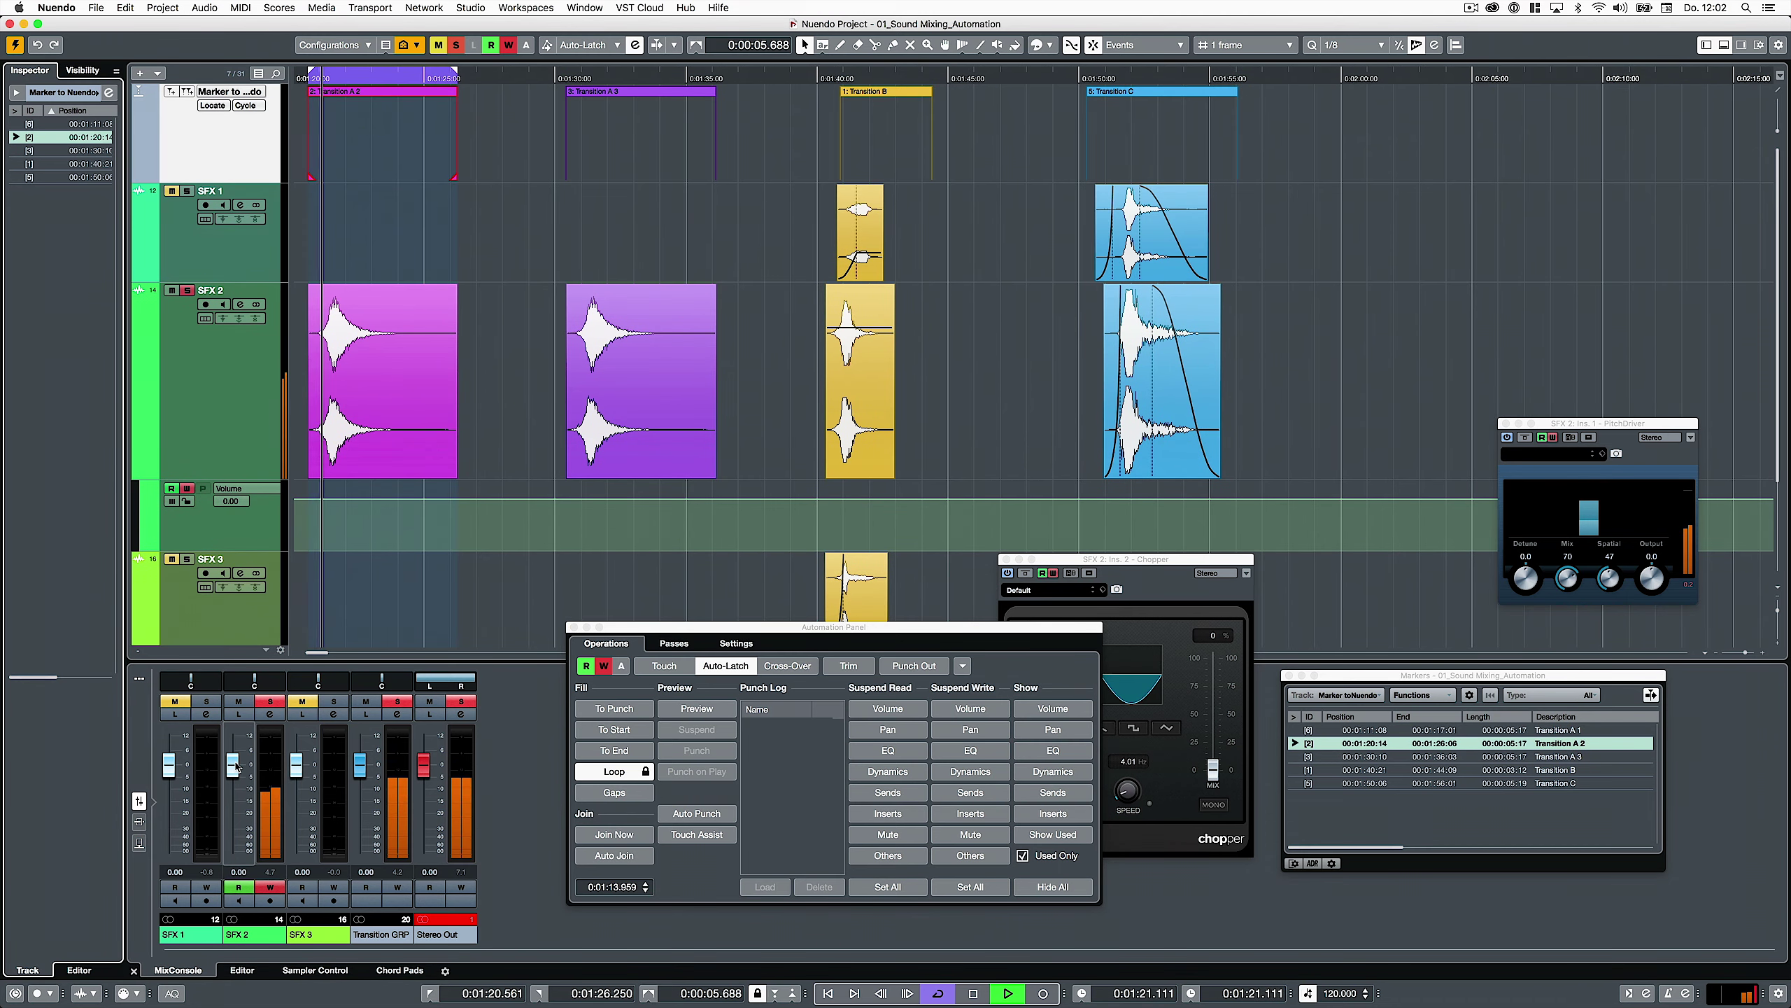
{"action": "left_click_drag", "start_coordinate": [233, 765], "coordinate": [232, 822]}
{"action": "key", "text": "space"}
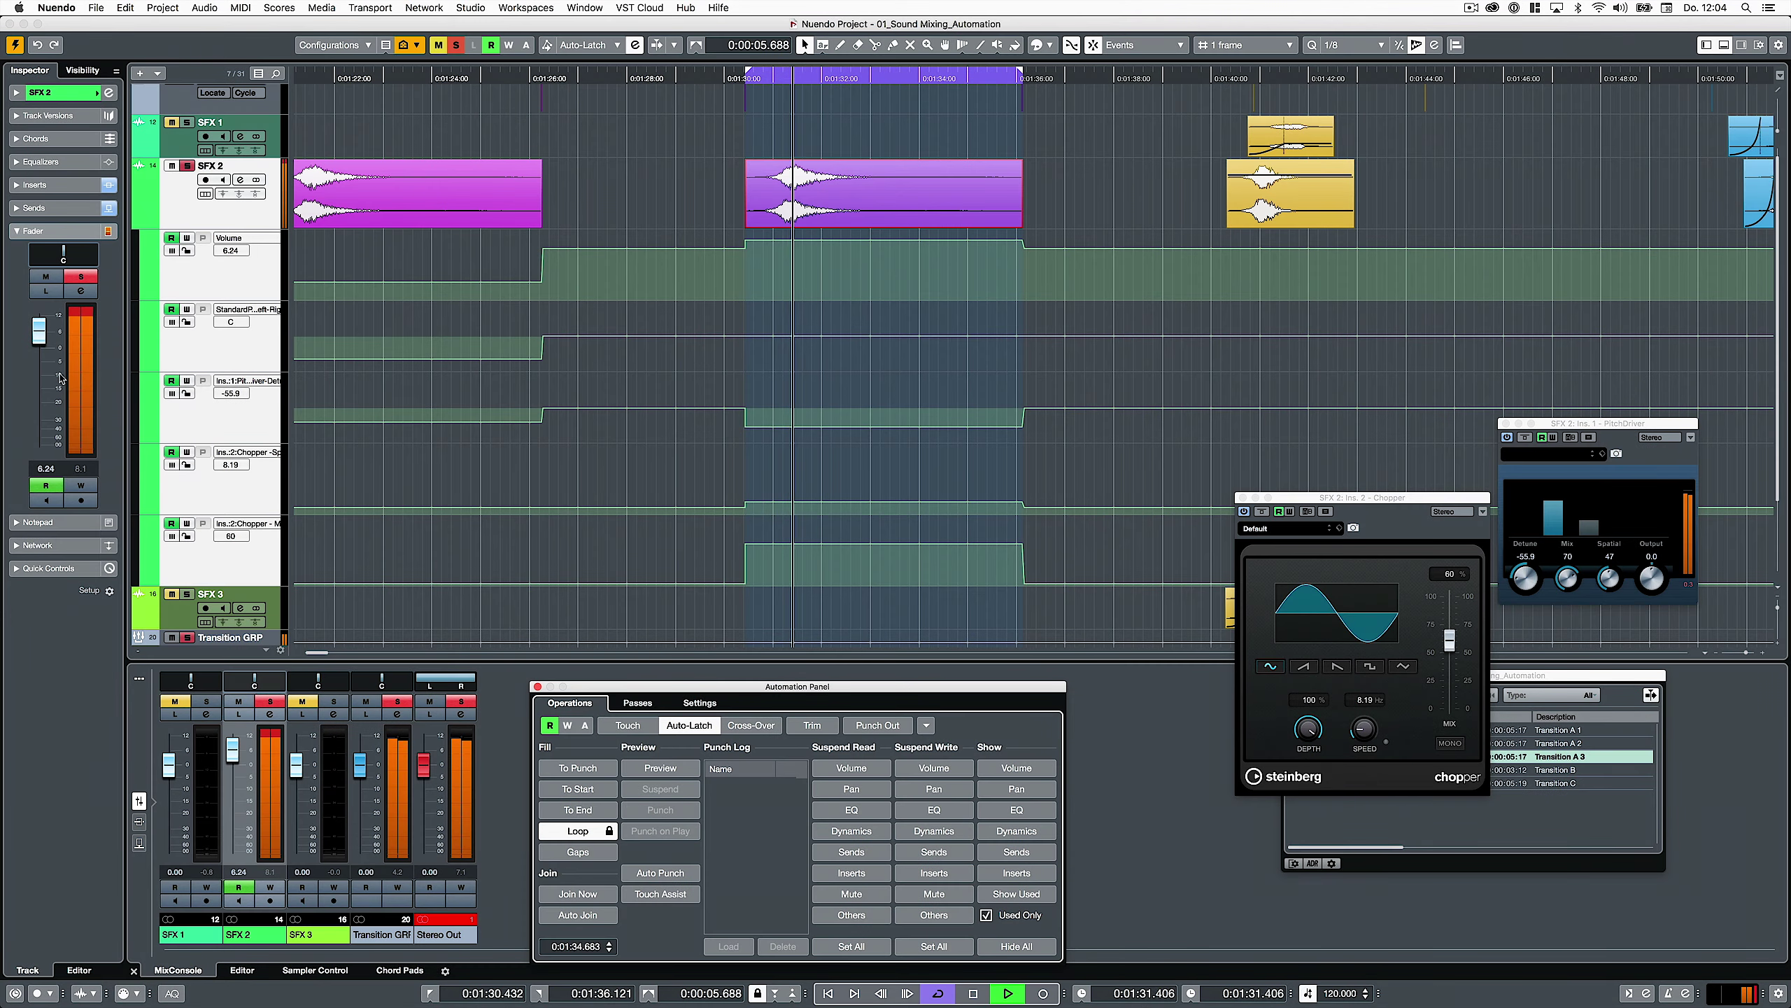
Audition SFX 2 over Transition A 3 in Preview mode with volume about -7.86 dB, pan L36, detune 38.2 and Chopper speed 13.15 Hz
{"action": "left_click", "coordinate": [38, 346]}
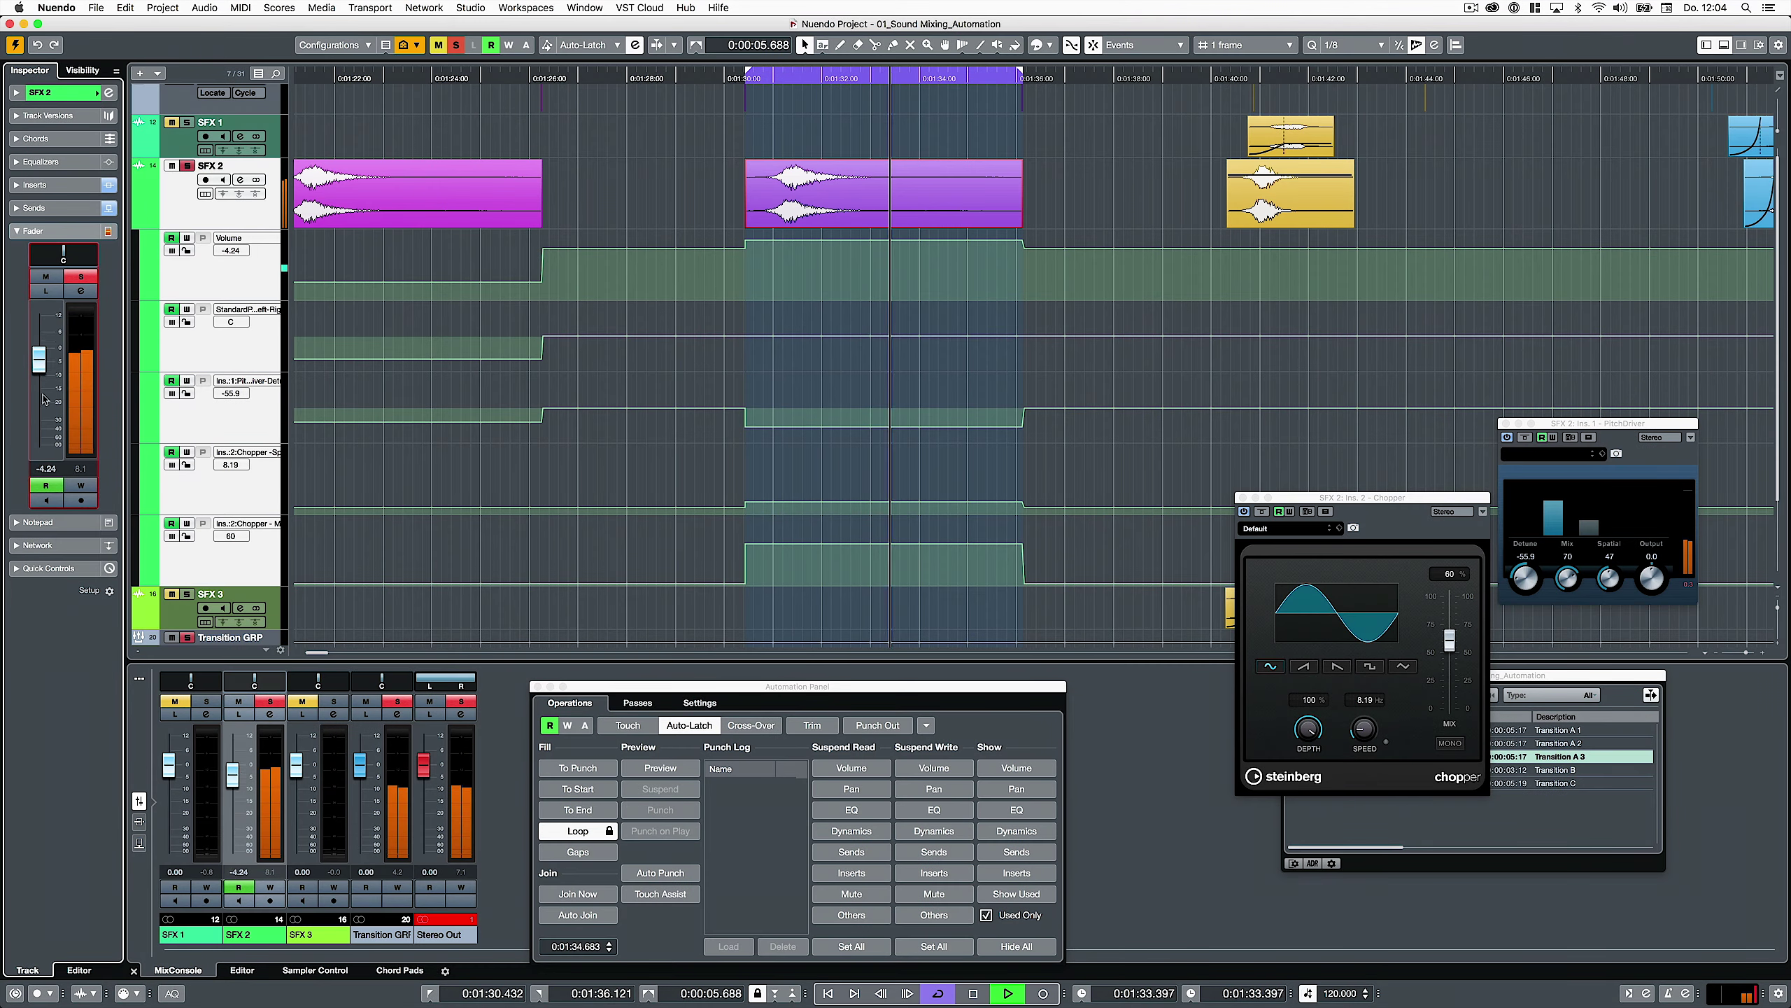
{"action": "key", "text": "space"}
{"action": "left_click", "coordinate": [648, 774]}
{"action": "scroll", "coordinate": [337, 562], "scroll_direction": "up", "scroll_amount": 1}
{"action": "key", "text": "space"}
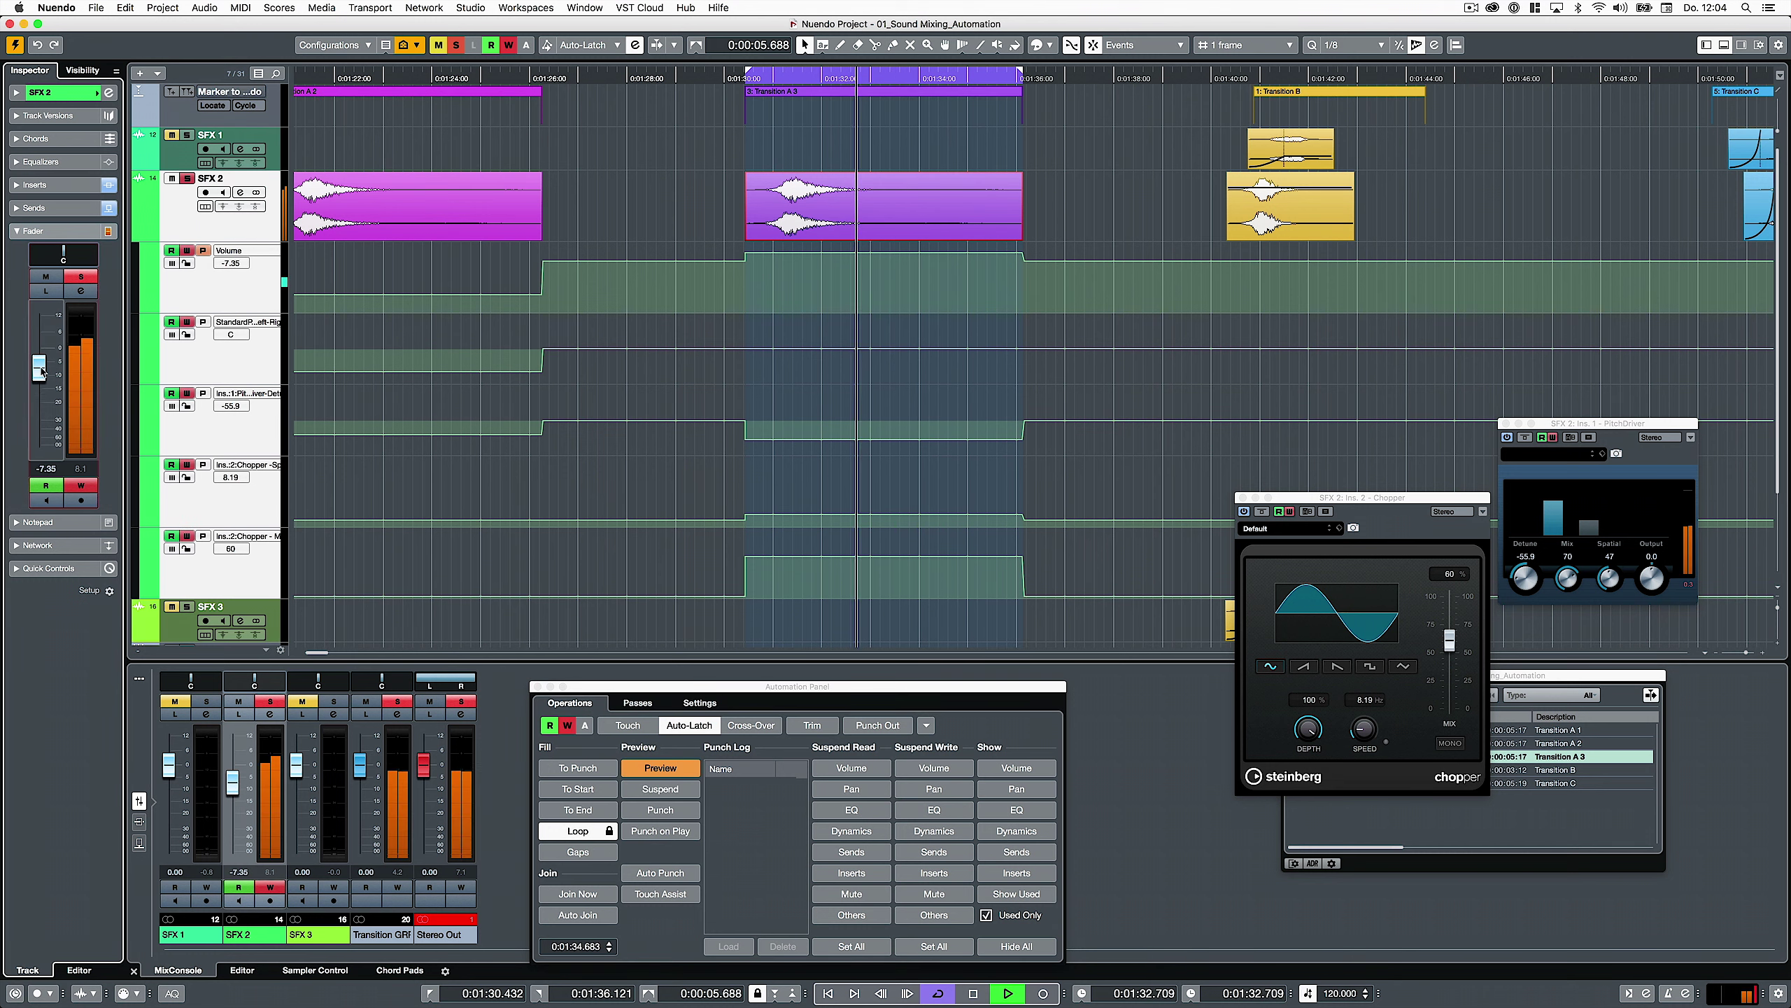
{"action": "scroll", "coordinate": [846, 423], "scroll_direction": "down", "scroll_amount": 2}
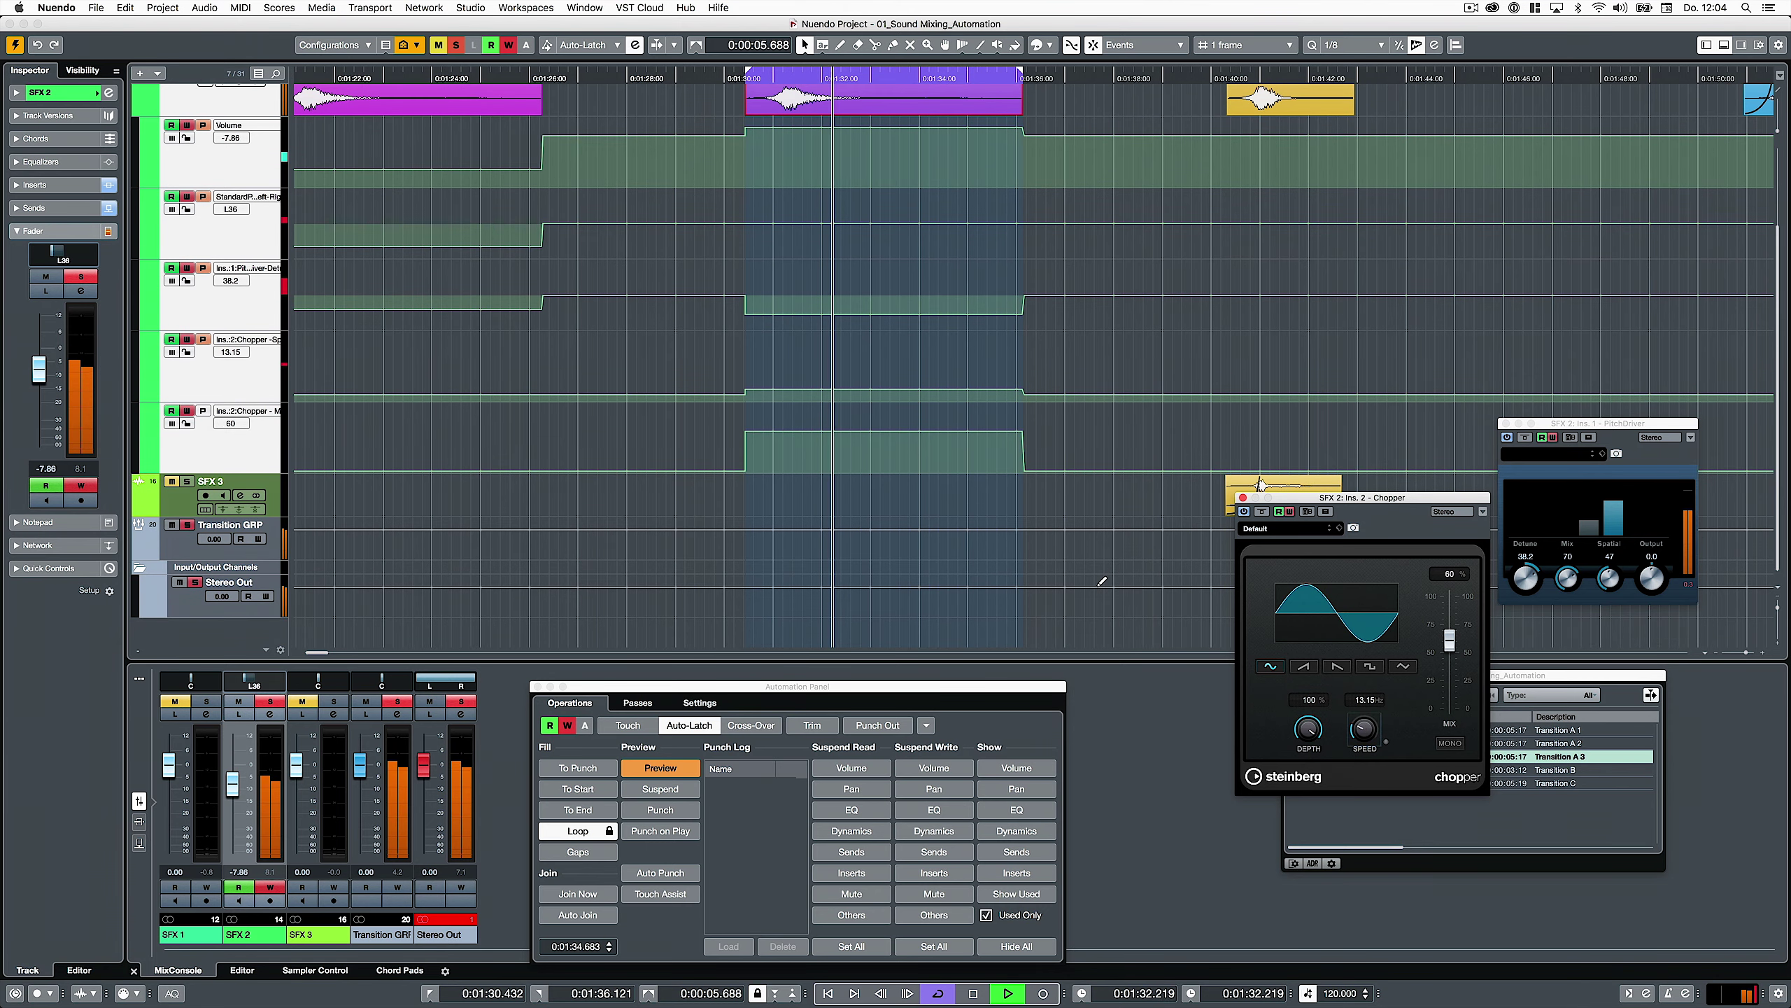
{"action": "key", "text": "space"}
Preview SFX 2 with volume about -9.41 dB, detune 30.4 and Chopper speed 11.38 Hz, and punch these values into Transition A 3
{"action": "scroll", "coordinate": [843, 540], "scroll_direction": "up", "scroll_amount": 2}
{"action": "left_click", "coordinate": [677, 767]}
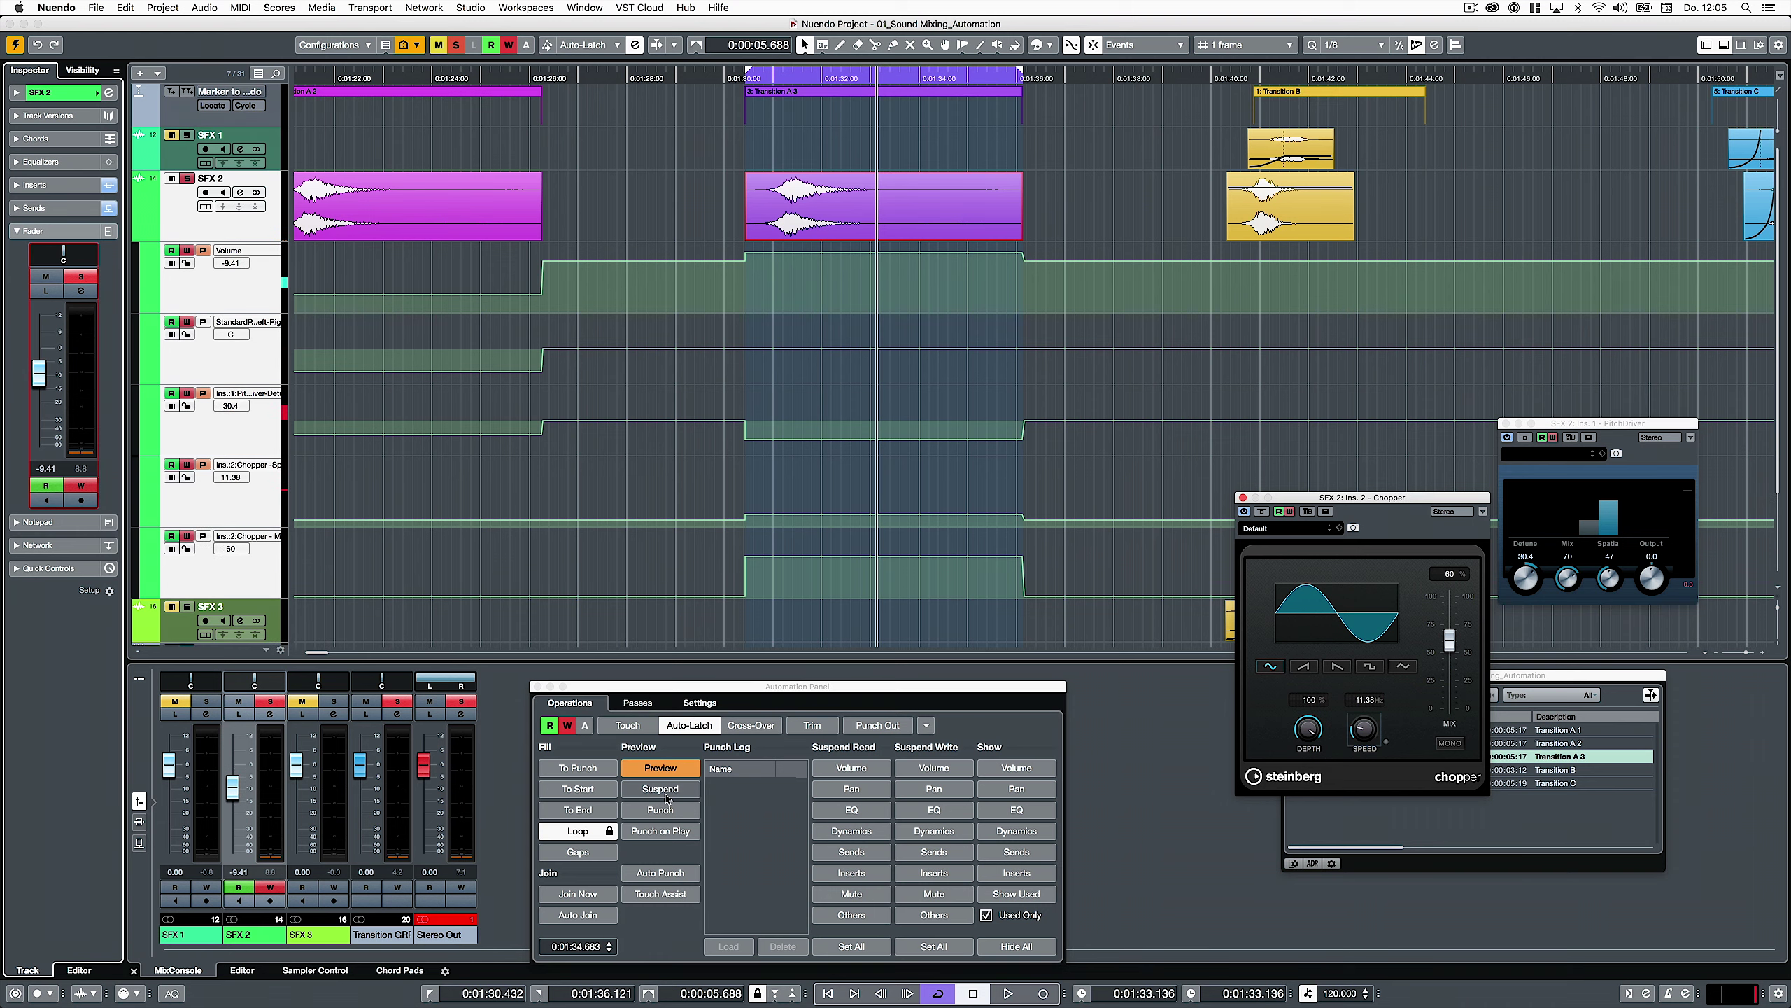
{"action": "left_click", "coordinate": [671, 817]}
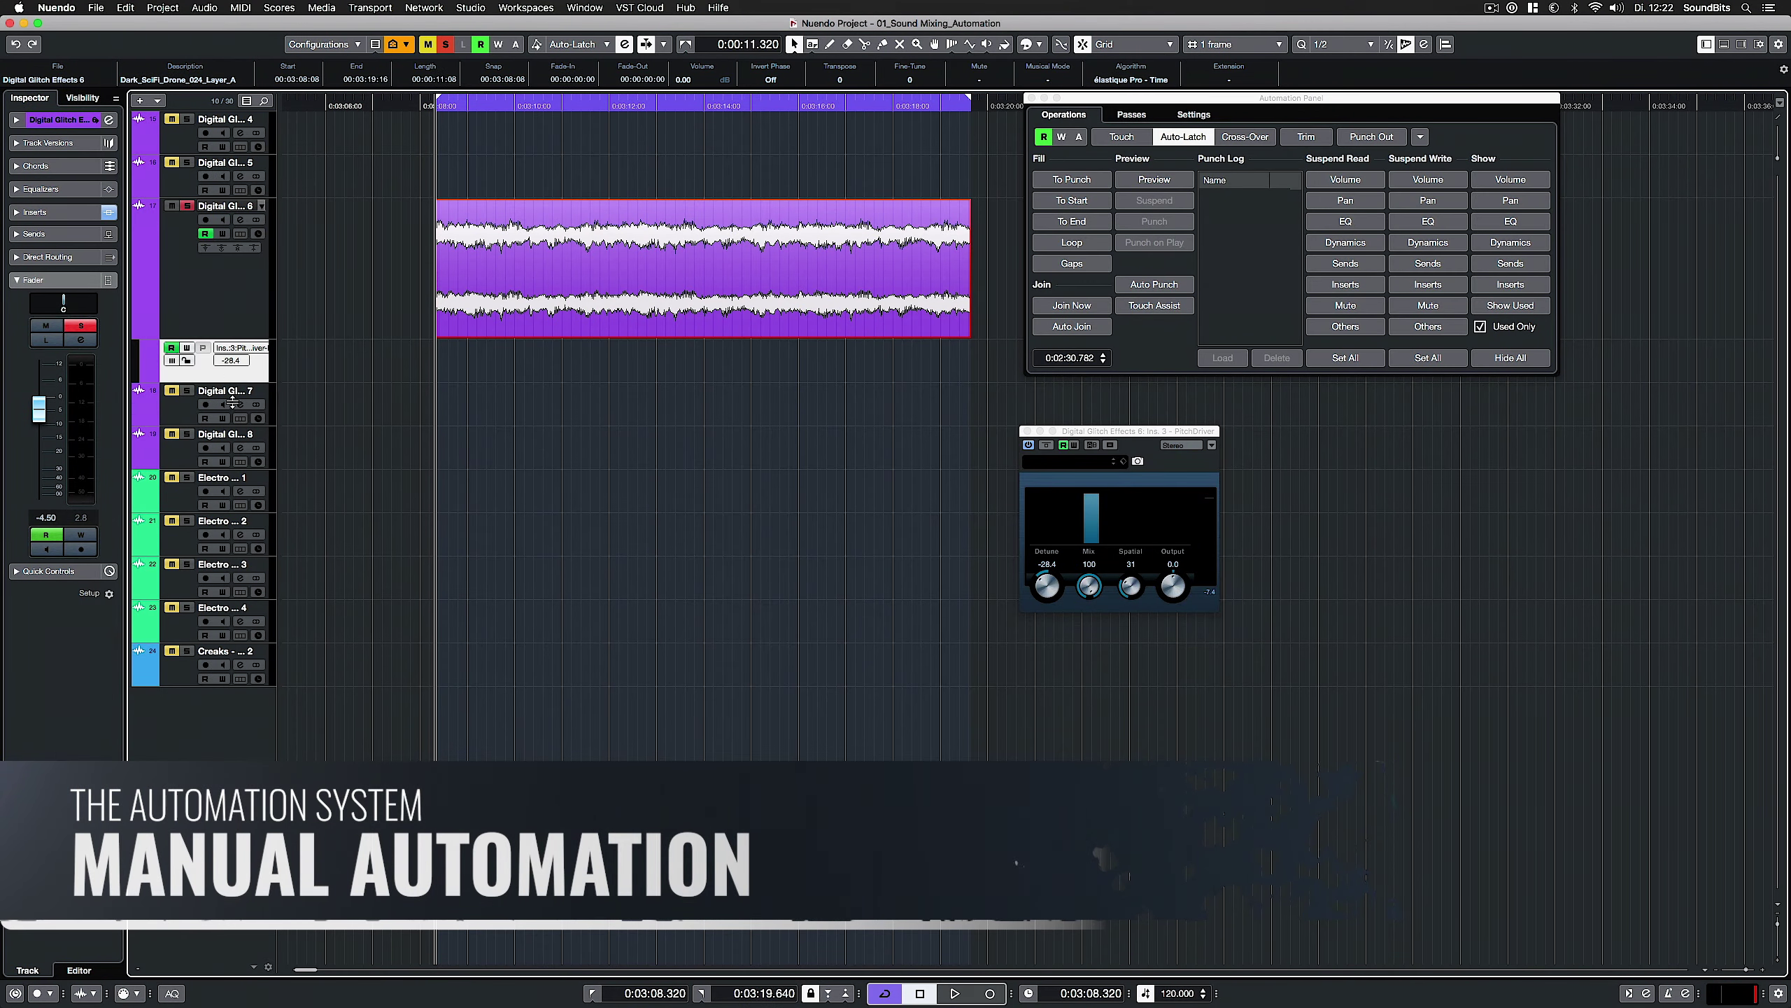
Enlarge the PitchDriver detune automation lane of the sixth Digital Glitch Effects track and draw a freehand curve across the clip
{"action": "left_click_drag", "start_coordinate": [231, 381], "coordinate": [232, 512]}
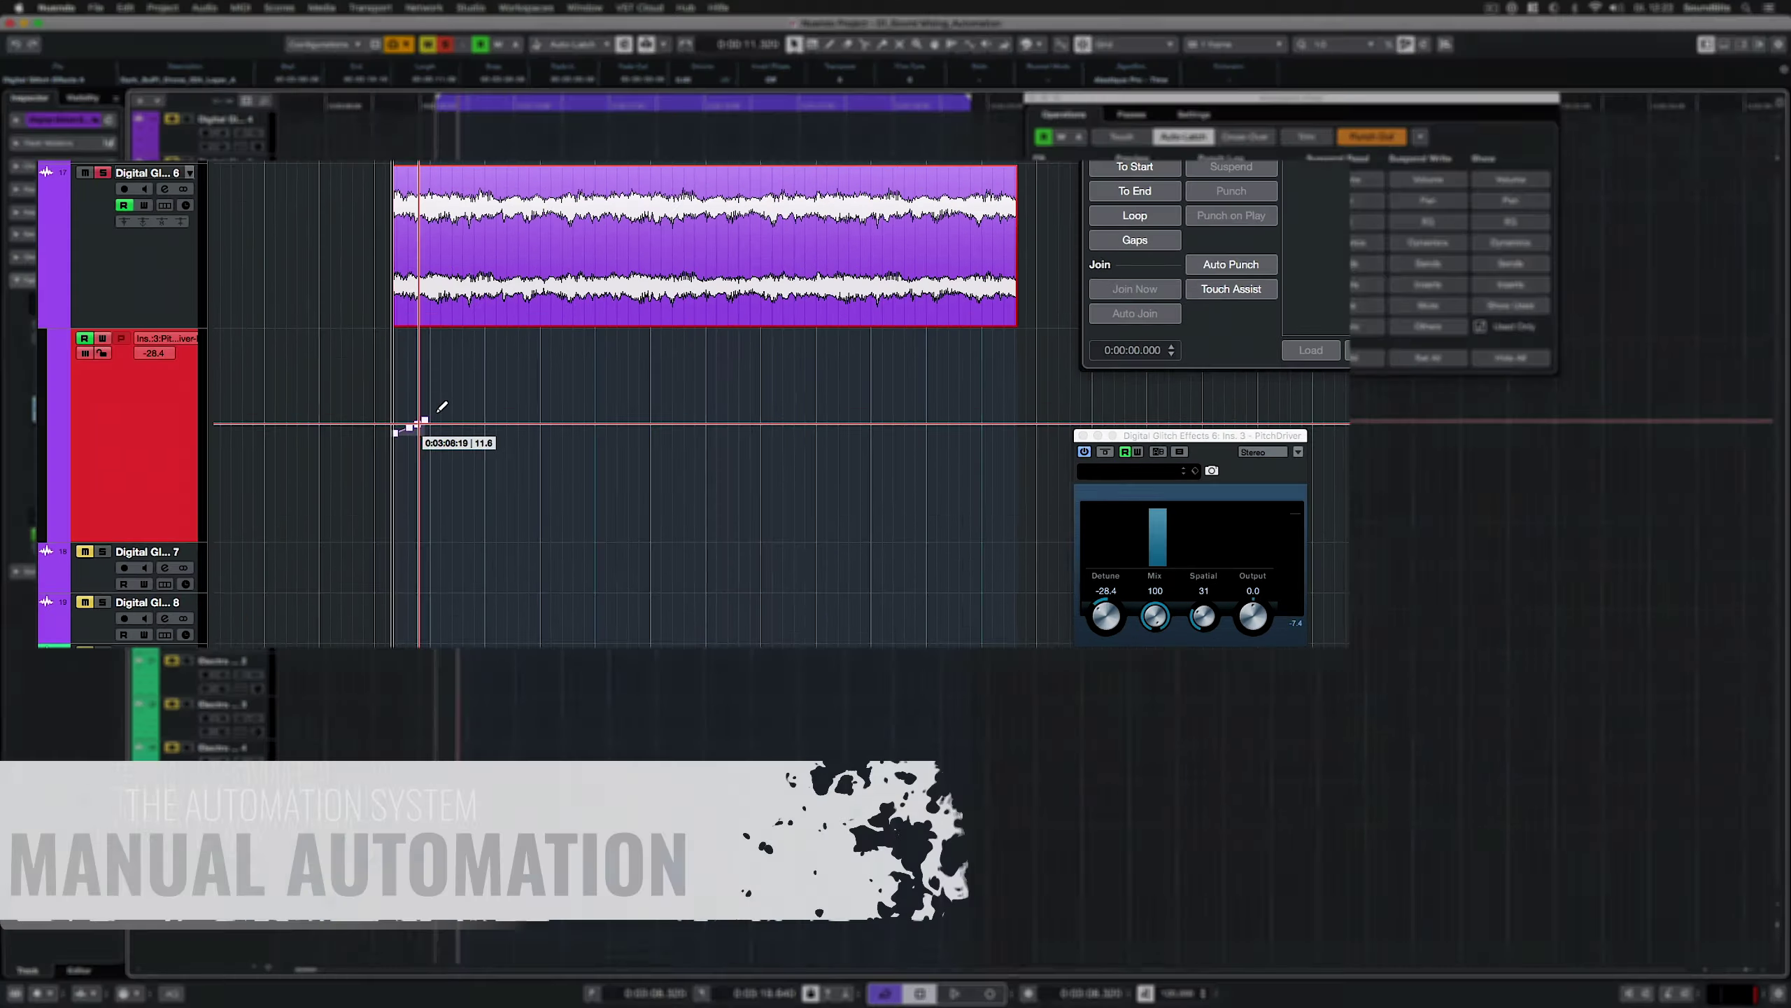
{"action": "mouse_move", "coordinate": [437, 411]}
{"action": "left_mouse_down"}
{"action": "mouse_move", "coordinate": [640, 453]}
{"action": "mouse_move", "coordinate": [891, 374]}
{"action": "mouse_move", "coordinate": [1004, 433]}
{"action": "left_mouse_up"}
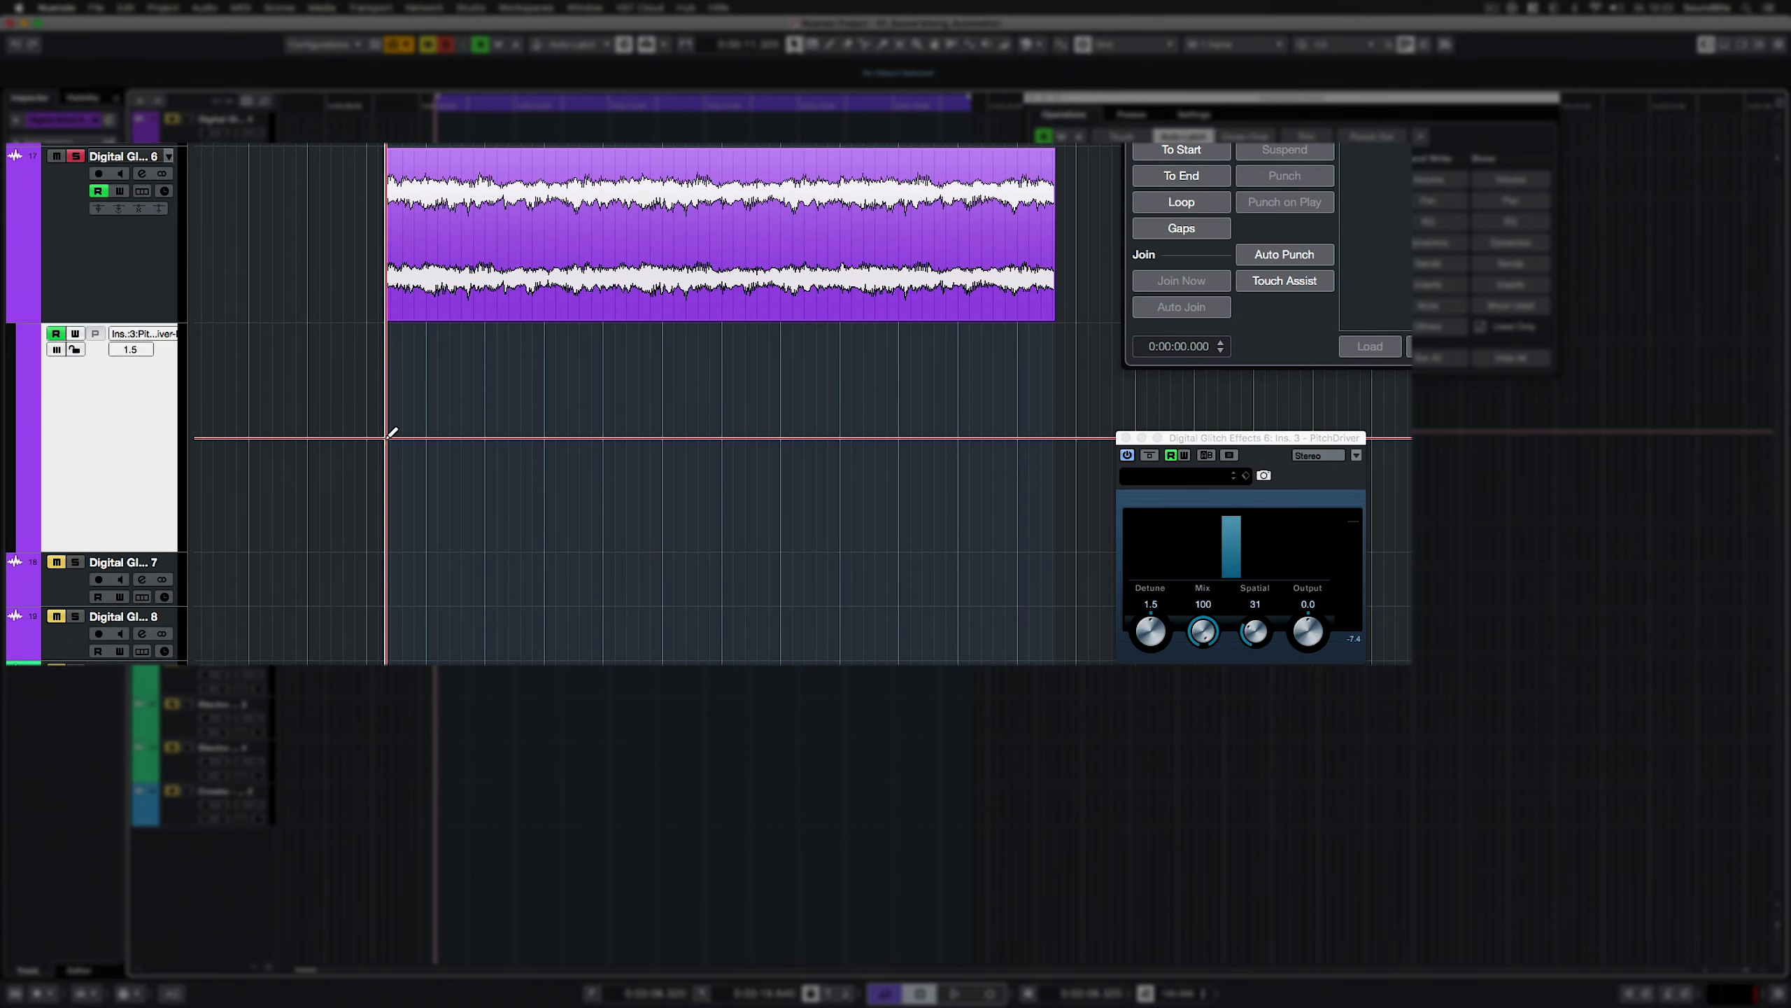
Draw a new detune curve across the clip, raise its start point, lower its middle point and bend the segments into smooth curves
{"action": "left_click_drag", "start_coordinate": [388, 432], "coordinate": [1051, 423]}
{"action": "mouse_move", "coordinate": [447, 436]}
{"action": "left_mouse_down"}
{"action": "mouse_move", "coordinate": [452, 473]}
{"action": "mouse_move", "coordinate": [476, 387]}
{"action": "left_mouse_up"}
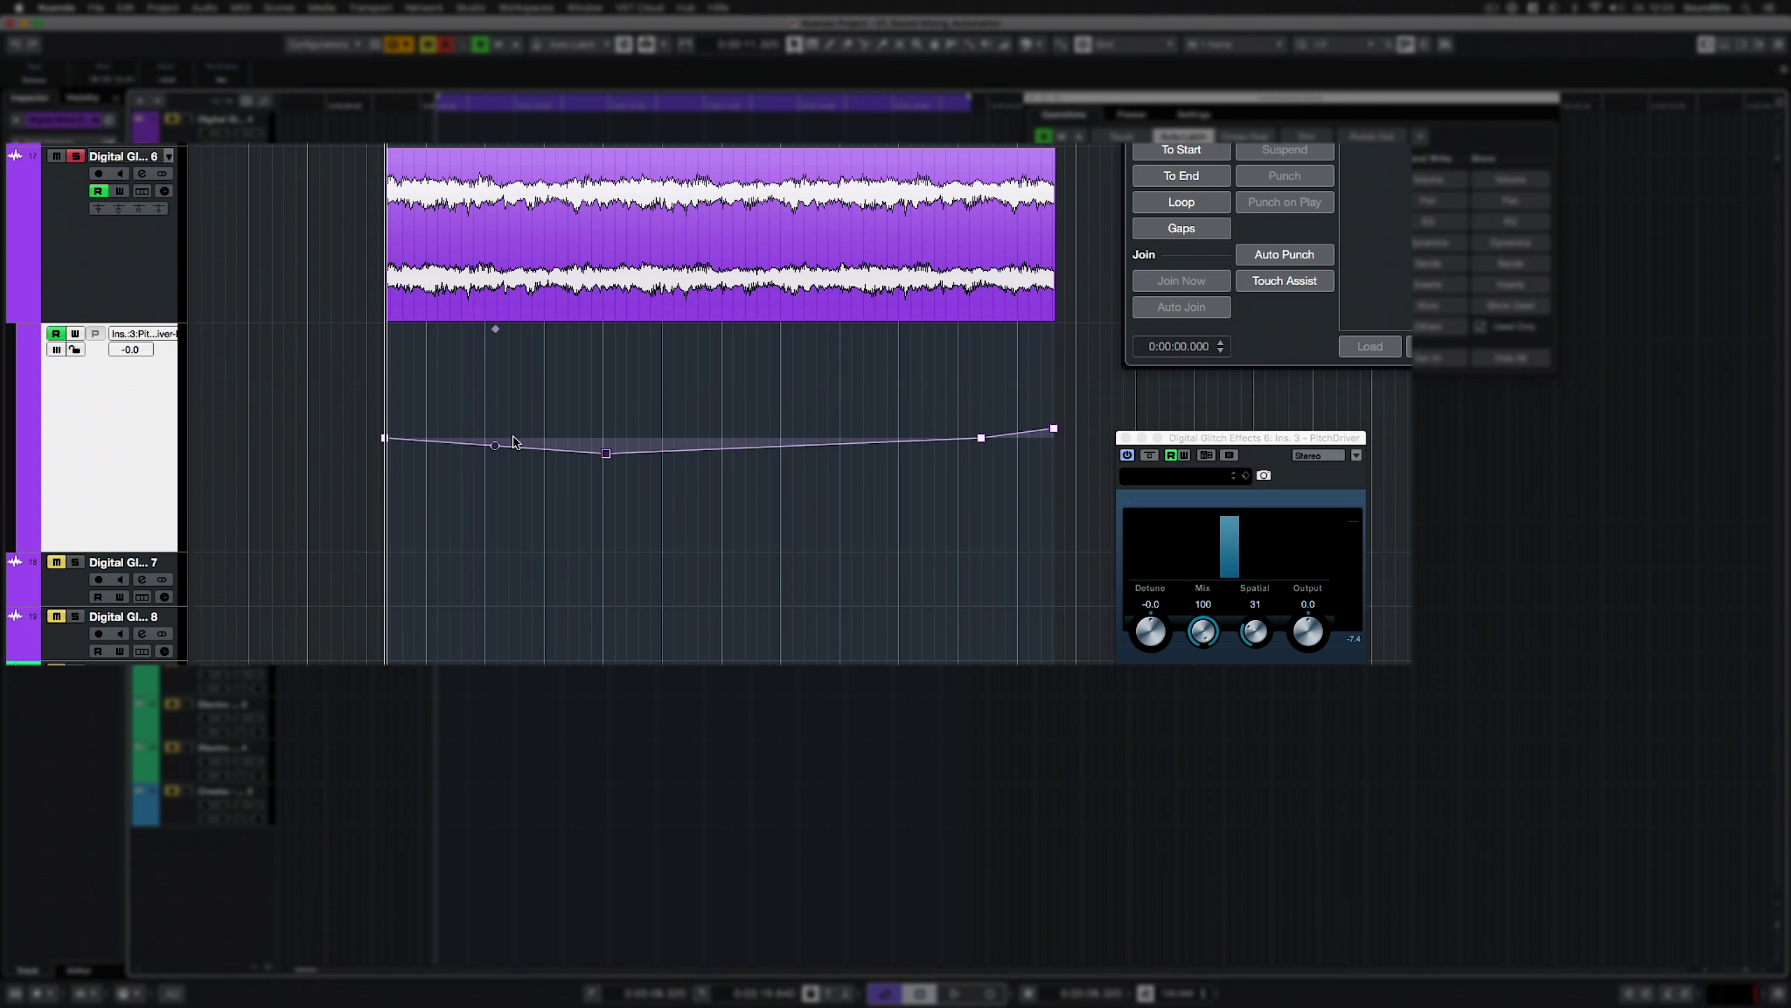
{"action": "mouse_move", "coordinate": [384, 438]}
{"action": "left_mouse_down"}
{"action": "mouse_move", "coordinate": [384, 408]}
{"action": "mouse_move", "coordinate": [520, 400]}
{"action": "mouse_move", "coordinate": [504, 440]}
{"action": "mouse_move", "coordinate": [377, 395]}
{"action": "mouse_move", "coordinate": [394, 401]}
{"action": "left_mouse_up"}
{"action": "left_click_drag", "start_coordinate": [605, 449], "coordinate": [608, 499]}
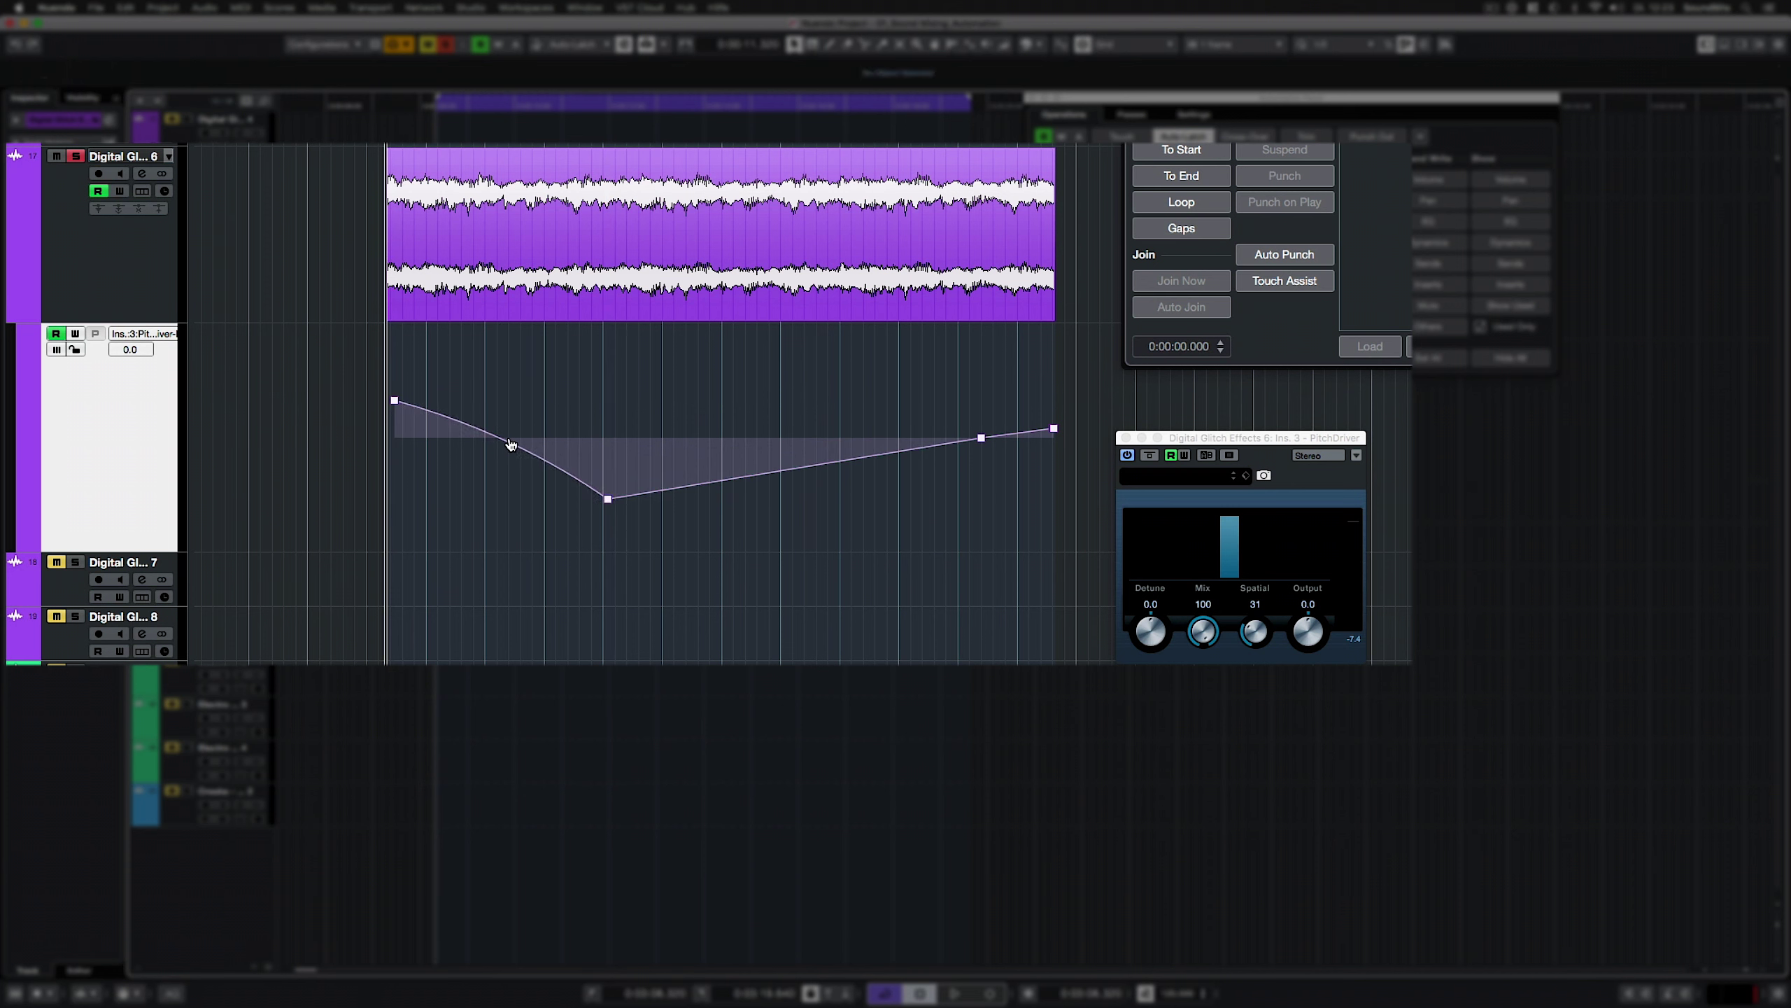
{"action": "mouse_move", "coordinate": [797, 473]}
{"action": "left_mouse_down"}
{"action": "mouse_move", "coordinate": [831, 423]}
{"action": "mouse_move", "coordinate": [860, 480]}
{"action": "left_mouse_up"}
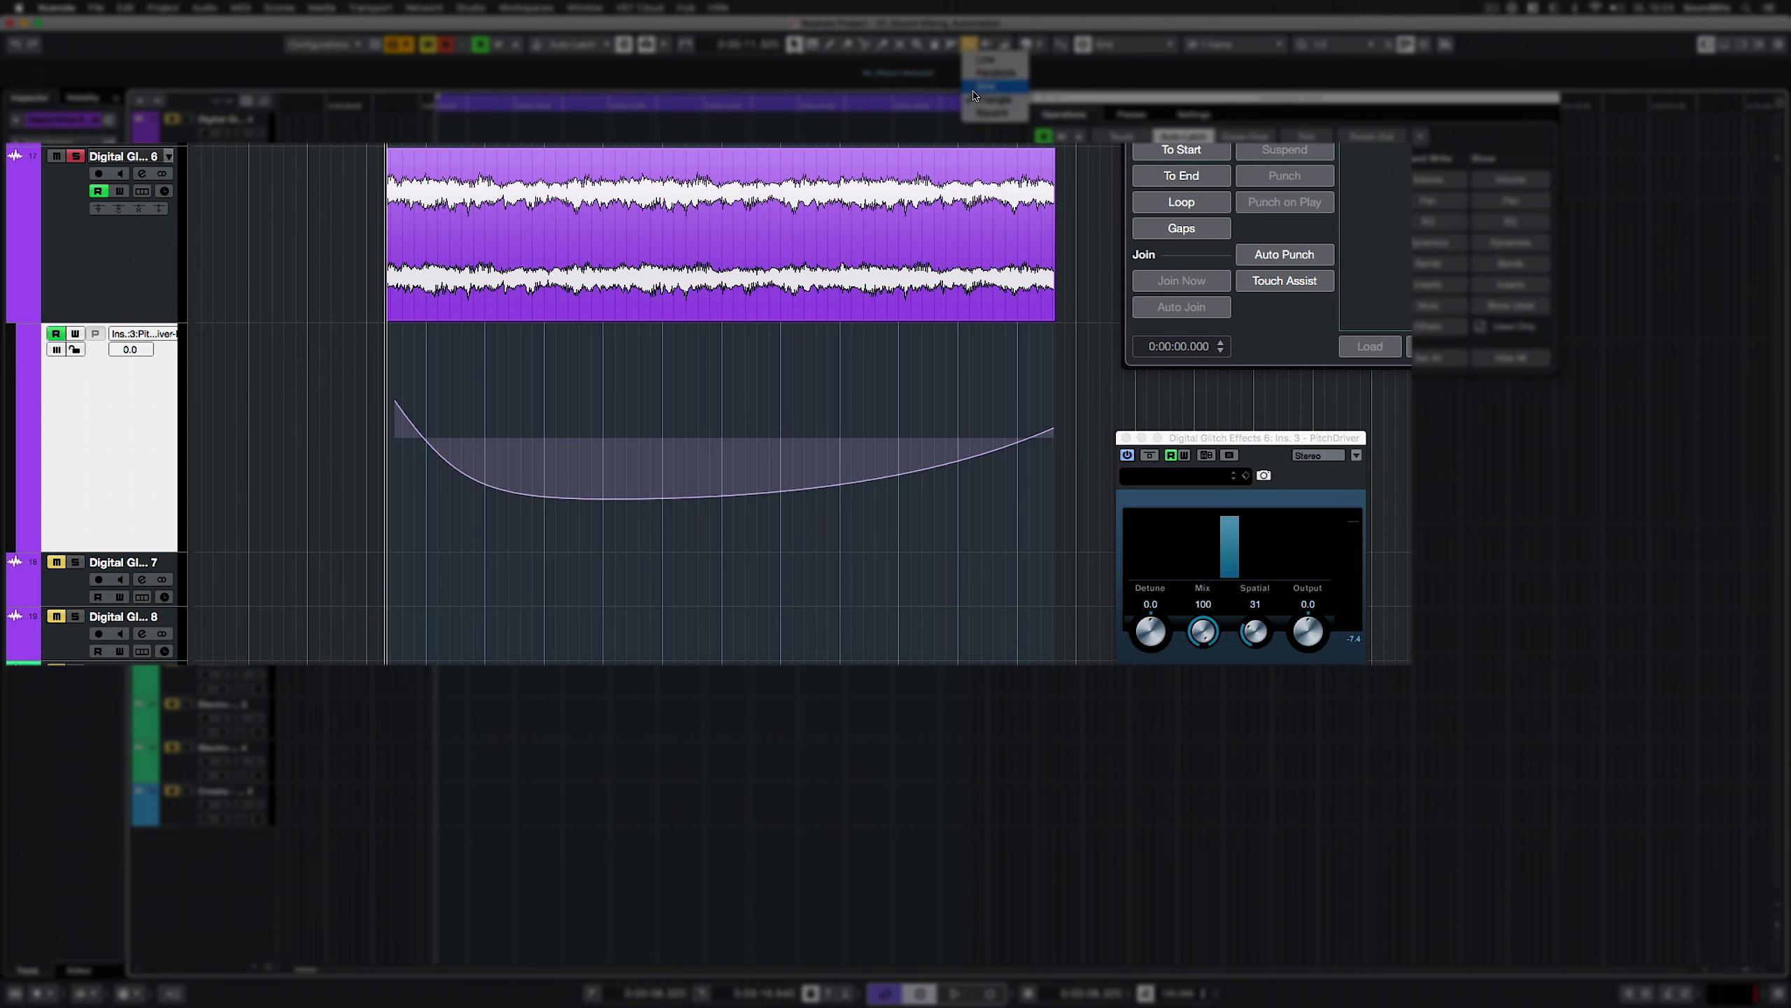
Replace the detune curve with a sine waveform drawn across the whole clip and play it back
{"action": "left_click", "coordinate": [974, 97]}
{"action": "mouse_move", "coordinate": [384, 408]}
{"action": "left_mouse_down"}
{"action": "mouse_move", "coordinate": [900, 431]}
{"action": "mouse_move", "coordinate": [960, 472]}
{"action": "mouse_move", "coordinate": [662, 455]}
{"action": "mouse_move", "coordinate": [1073, 457]}
{"action": "left_mouse_up"}
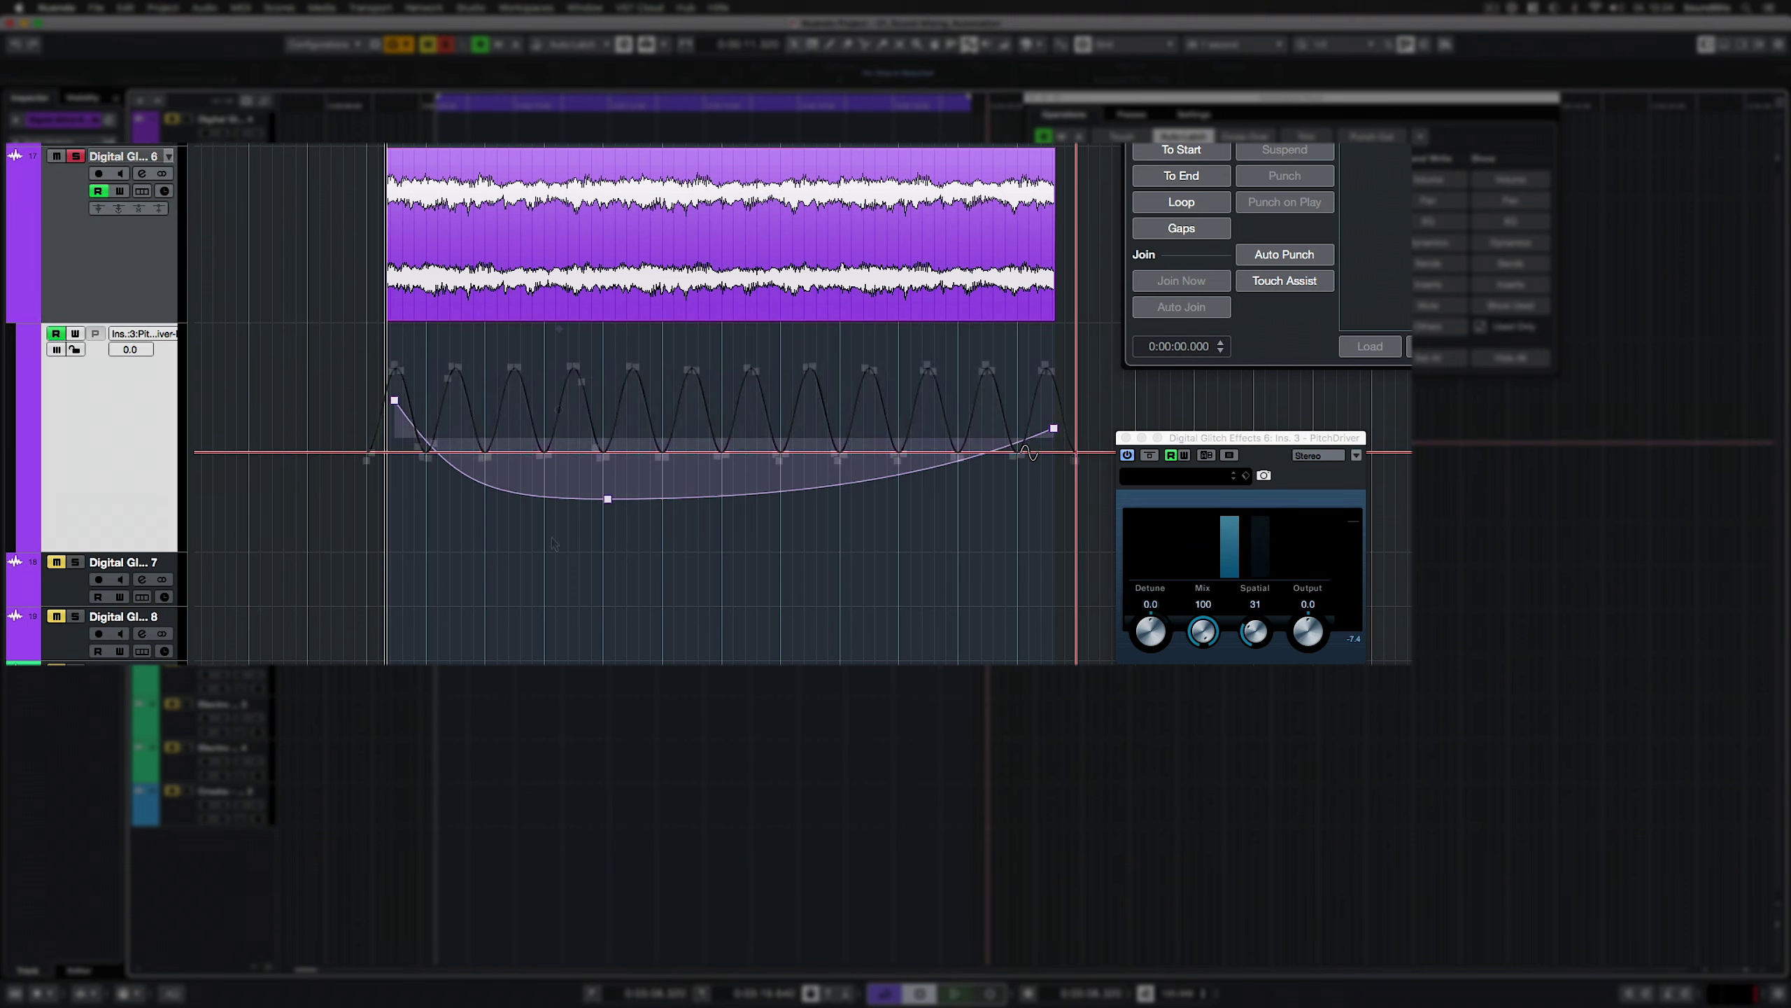
{"action": "key", "text": "space"}
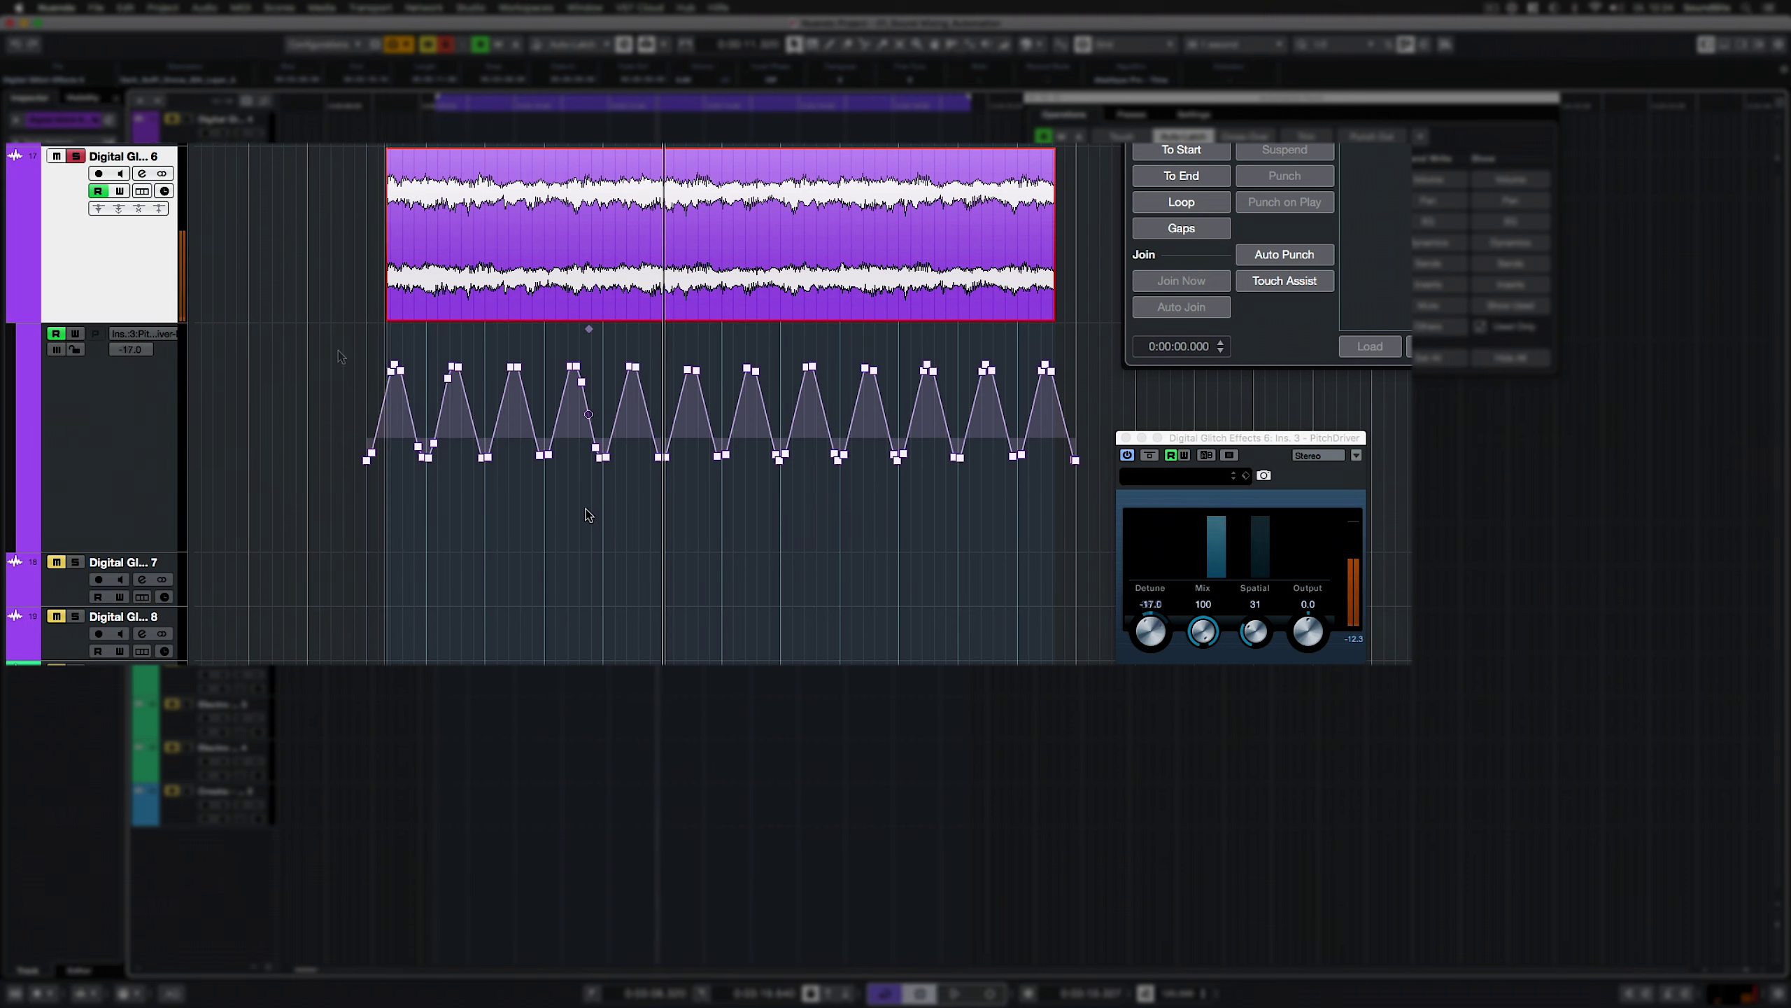
{"action": "key", "text": "space"}
Select all points of the sine detune automation, try shifting the curve in time, and undo the change
{"action": "left_click_drag", "start_coordinate": [866, 487], "coordinate": [1110, 570]}
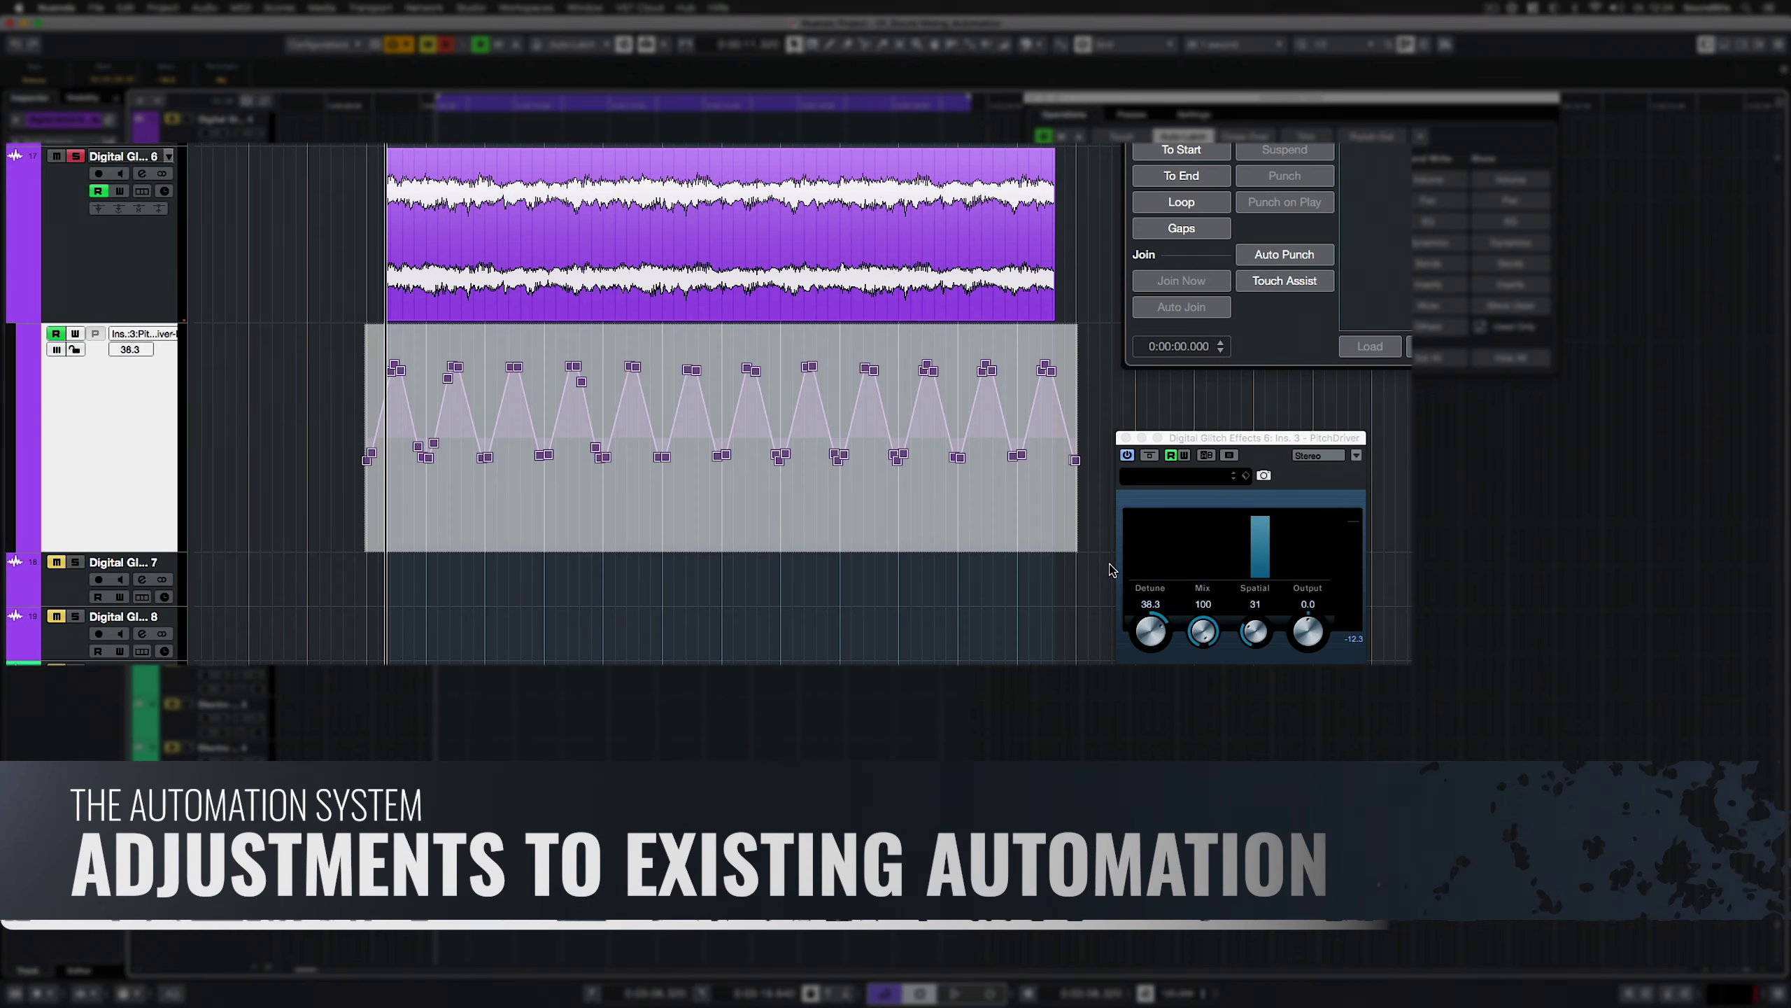
{"action": "left_click_drag", "start_coordinate": [1061, 512], "coordinate": [788, 545]}
{"action": "key", "text": "ctrl+z"}
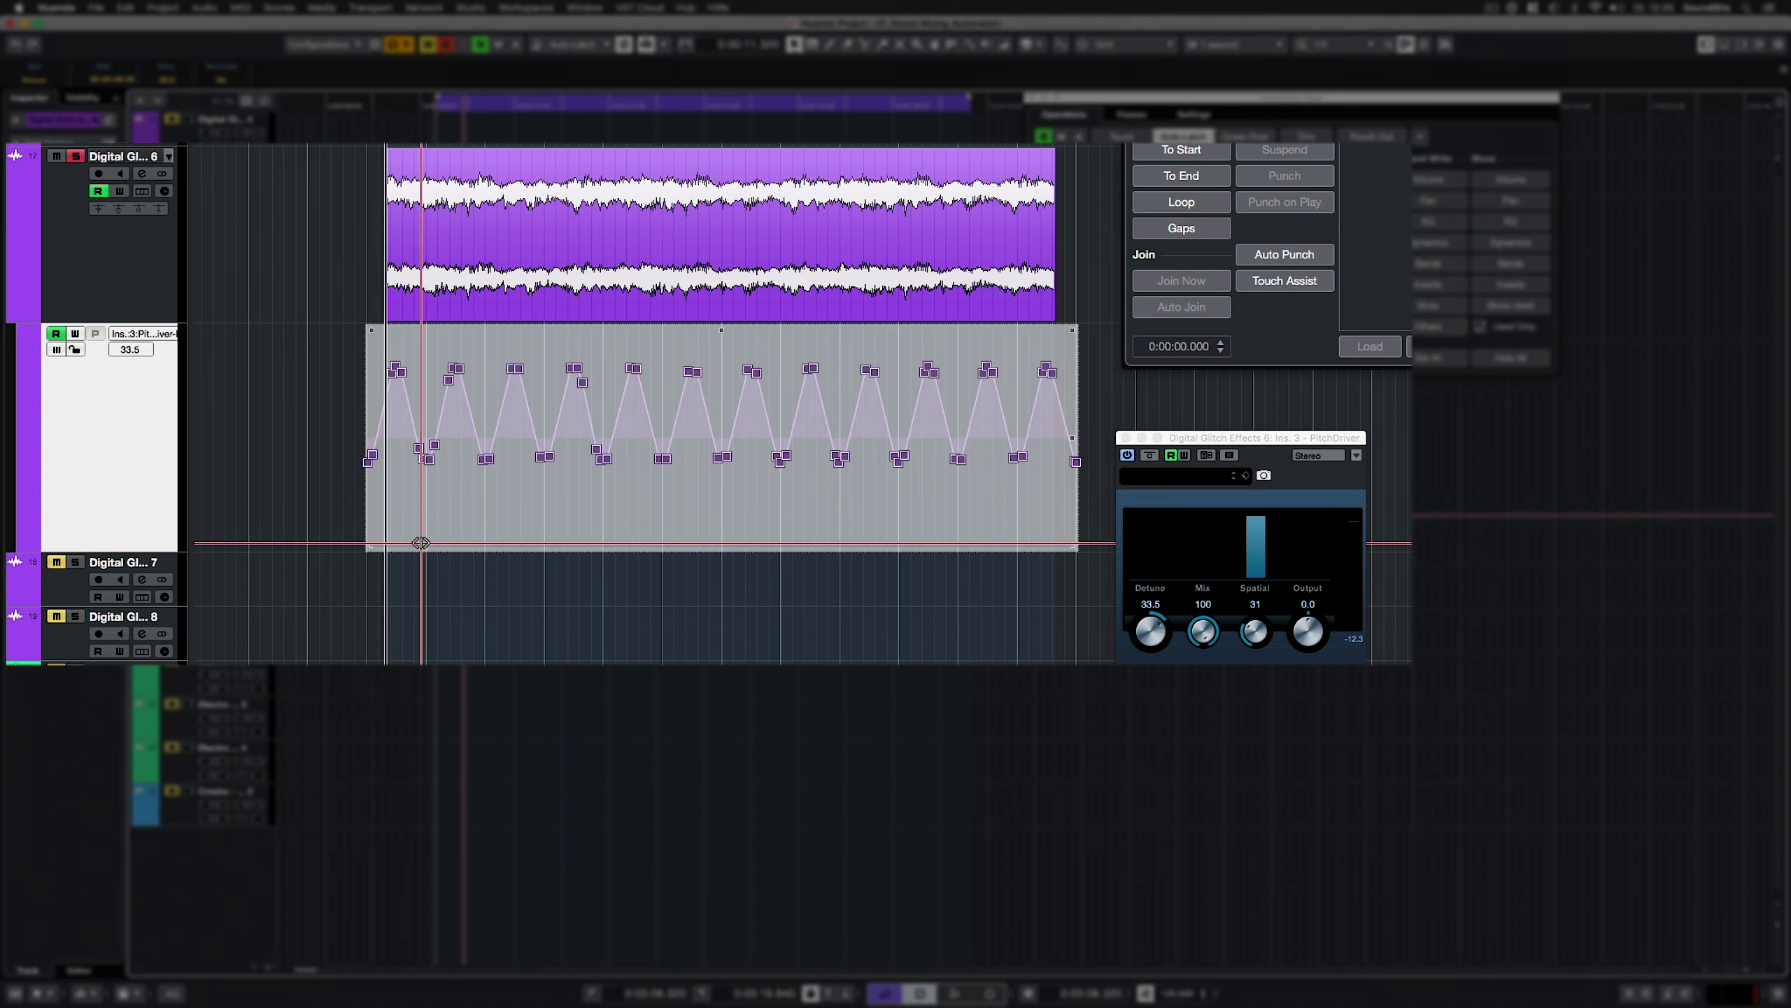
Reshape the sine detune curve by stretching and compressing its time spacing, scaling its height and tilting its two ends, and play it back
{"action": "left_click_drag", "start_coordinate": [421, 542], "coordinate": [615, 555]}
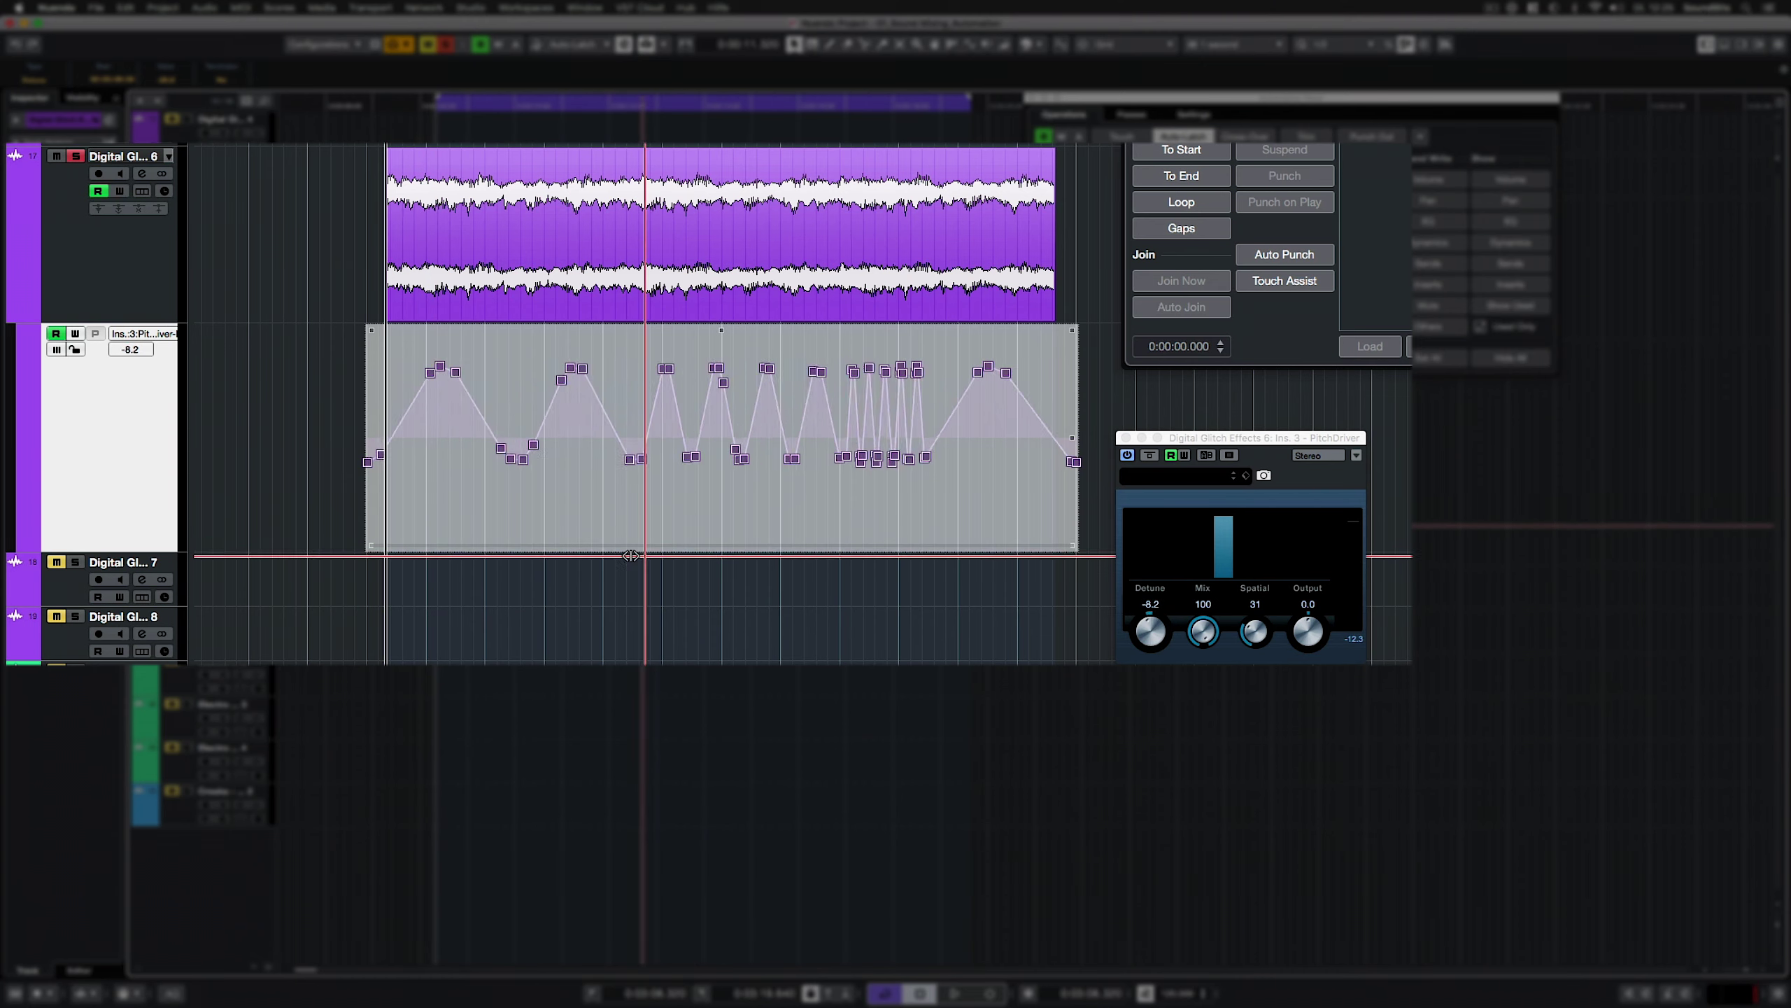
{"action": "key", "text": "ctrl+z"}
{"action": "left_click_drag", "start_coordinate": [881, 473], "coordinate": [828, 452]}
{"action": "mouse_move", "coordinate": [721, 329]}
{"action": "left_mouse_down"}
{"action": "mouse_move", "coordinate": [743, 460]}
{"action": "mouse_move", "coordinate": [721, 332]}
{"action": "left_mouse_up"}
{"action": "left_click_drag", "start_coordinate": [365, 339], "coordinate": [366, 443]}
{"action": "left_click_drag", "start_coordinate": [1072, 330], "coordinate": [1072, 304]}
{"action": "left_click", "coordinate": [612, 300]}
{"action": "key", "text": "space"}
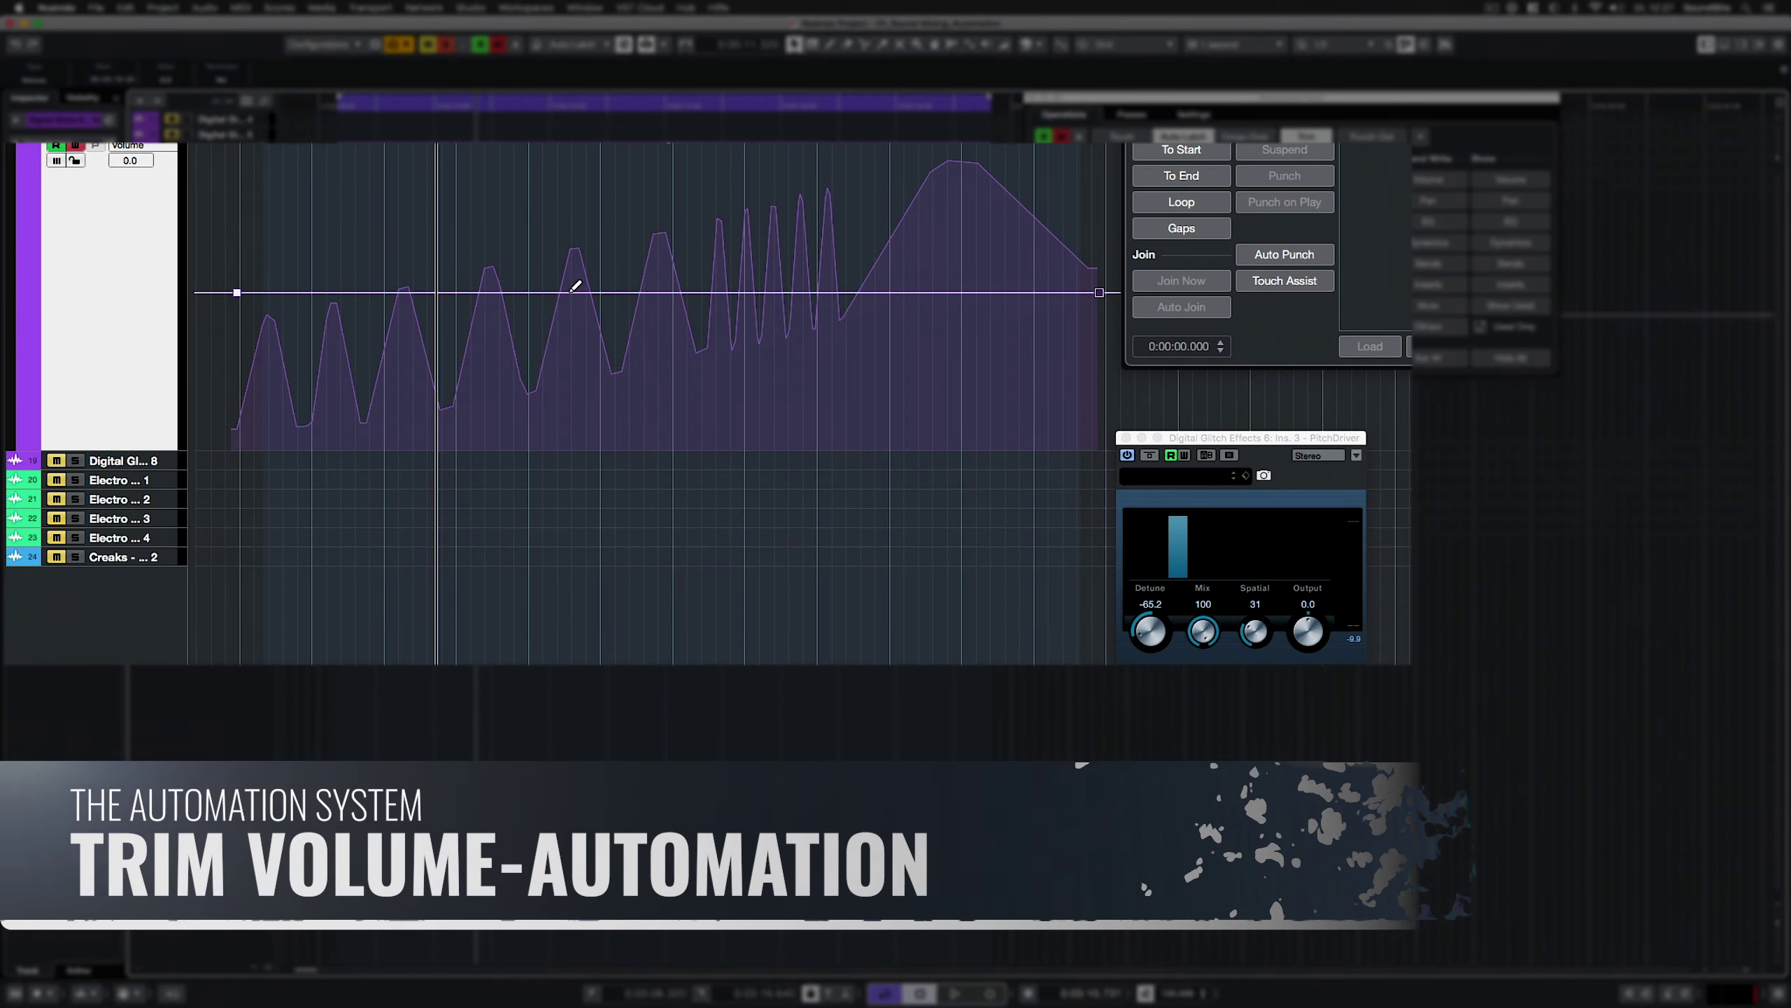
Draw a freehand trim curve over the existing volume automation across the middle of the automated section
{"action": "mouse_move", "coordinate": [575, 286]}
{"action": "left_mouse_down"}
{"action": "mouse_move", "coordinate": [496, 352]}
{"action": "mouse_move", "coordinate": [671, 330]}
{"action": "mouse_move", "coordinate": [719, 244]}
{"action": "mouse_move", "coordinate": [852, 345]}
{"action": "left_mouse_up"}
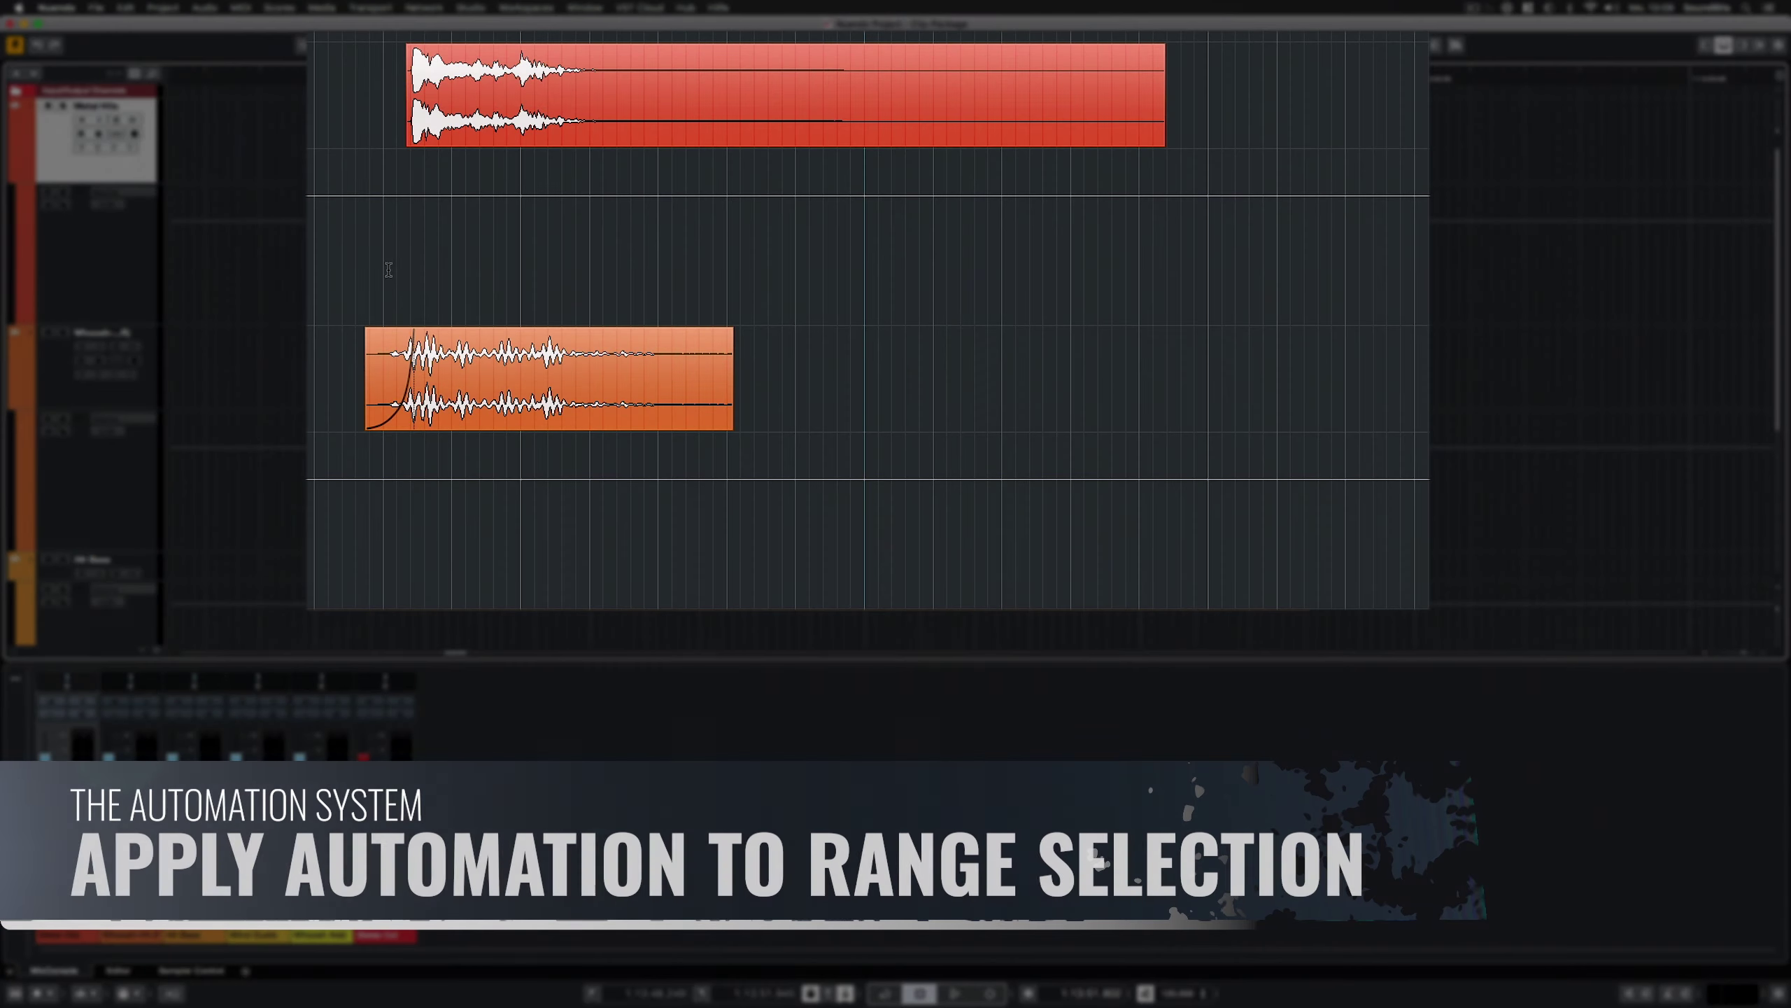
Select a range on the Metal Hits volume lane, lower its start into a rising ramp and bend the ramp into a concave curve
{"action": "left_click_drag", "start_coordinate": [385, 268], "coordinate": [1249, 282]}
{"action": "left_click_drag", "start_coordinate": [829, 175], "coordinate": [830, 244]}
{"action": "left_click_drag", "start_coordinate": [1242, 165], "coordinate": [1244, 95]}
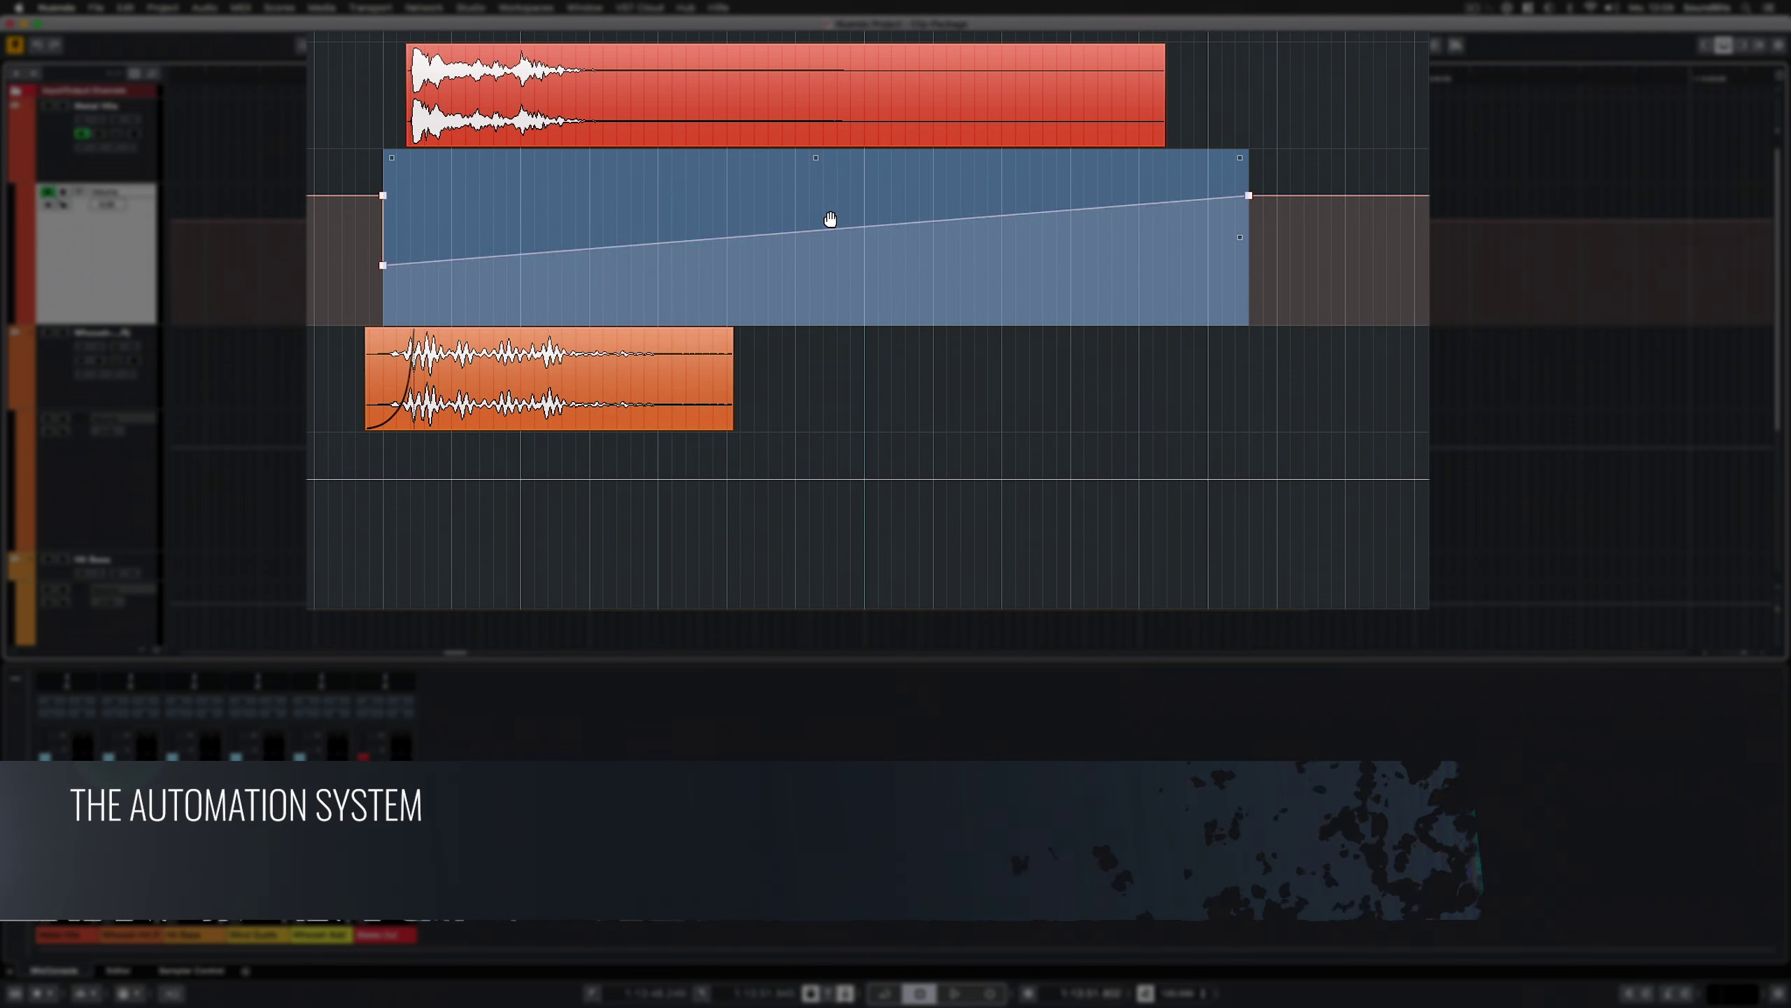
{"action": "key", "text": "8"}
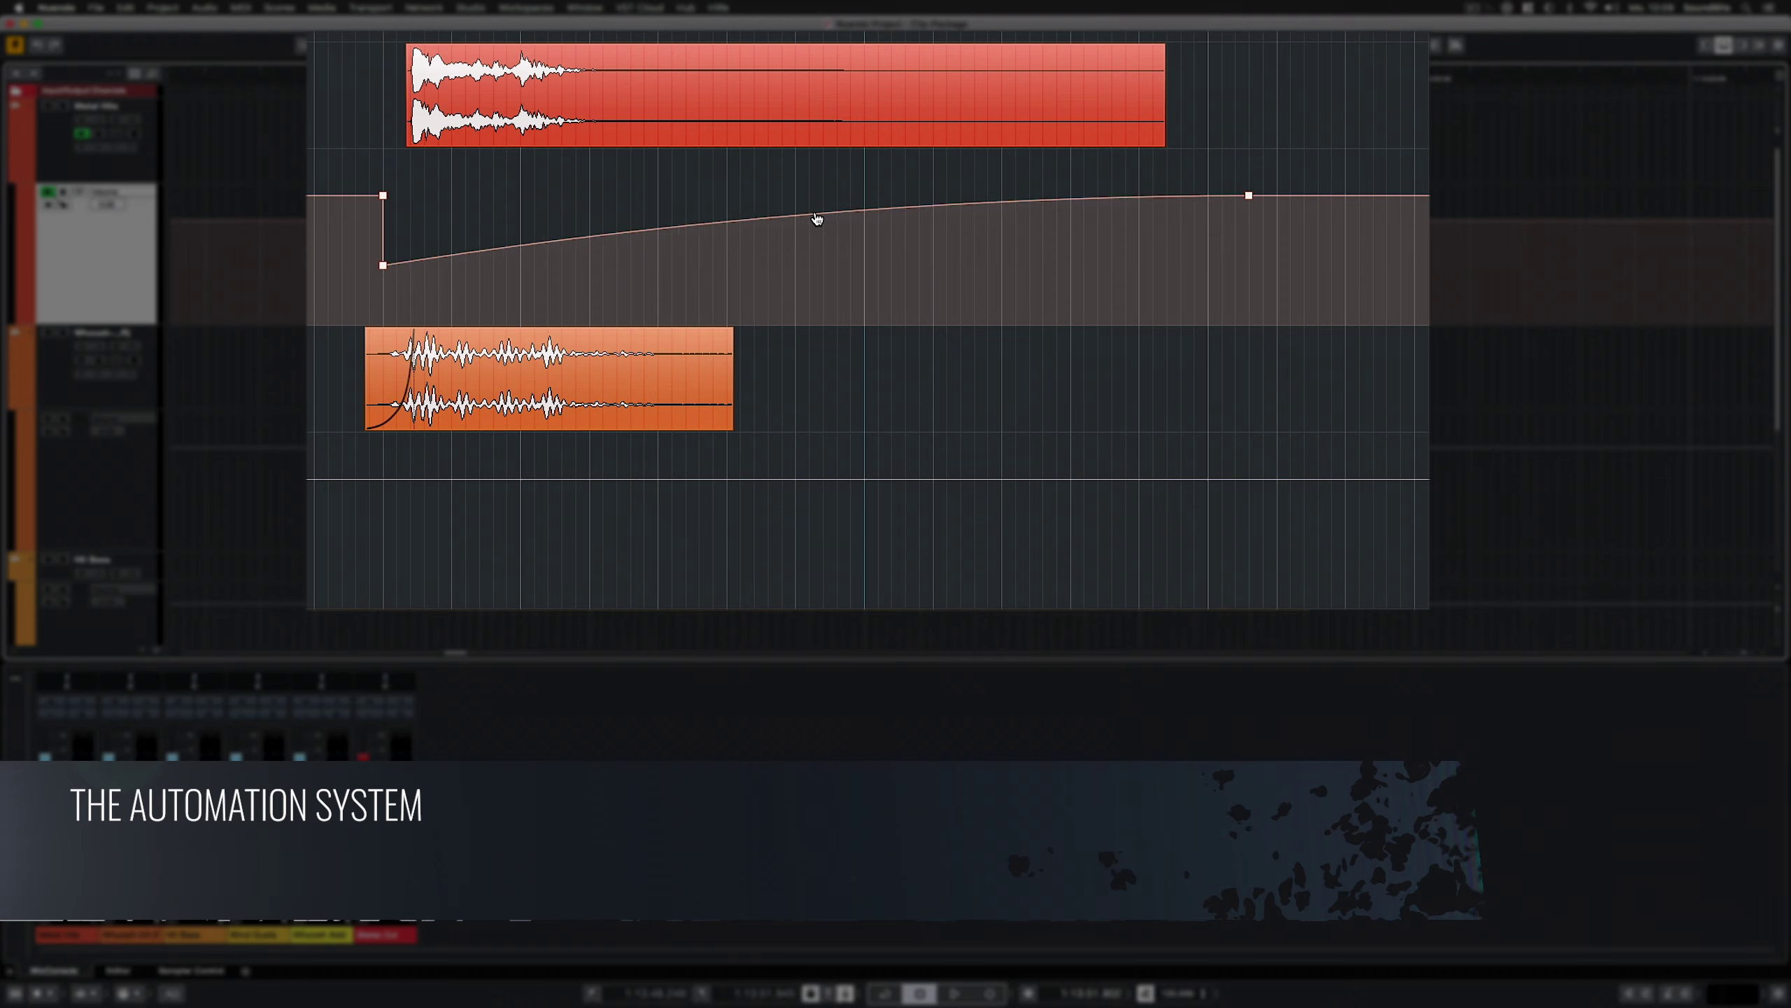
{"action": "left_click_drag", "start_coordinate": [816, 213], "coordinate": [822, 275]}
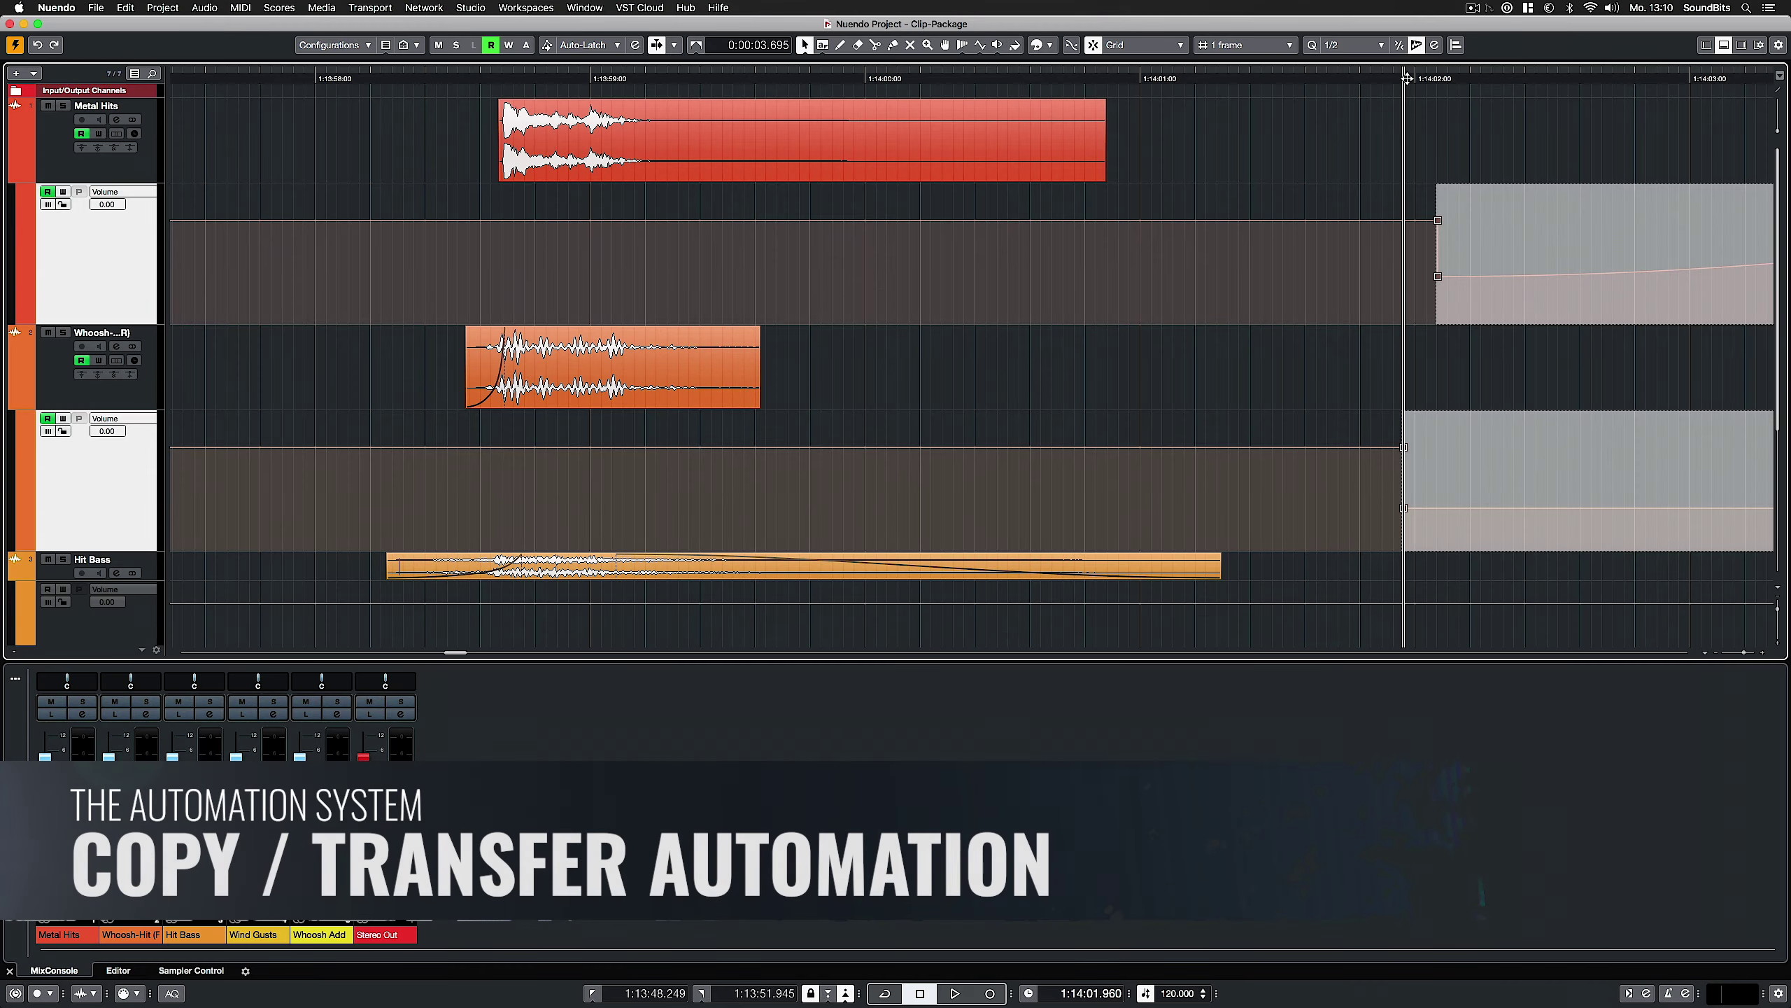
Try pasting copies of the Metal Hits and Whoosh volume automation at the cursor and undo the paste
{"action": "scroll", "coordinate": [992, 376], "scroll_direction": "down", "scroll_amount": 5}
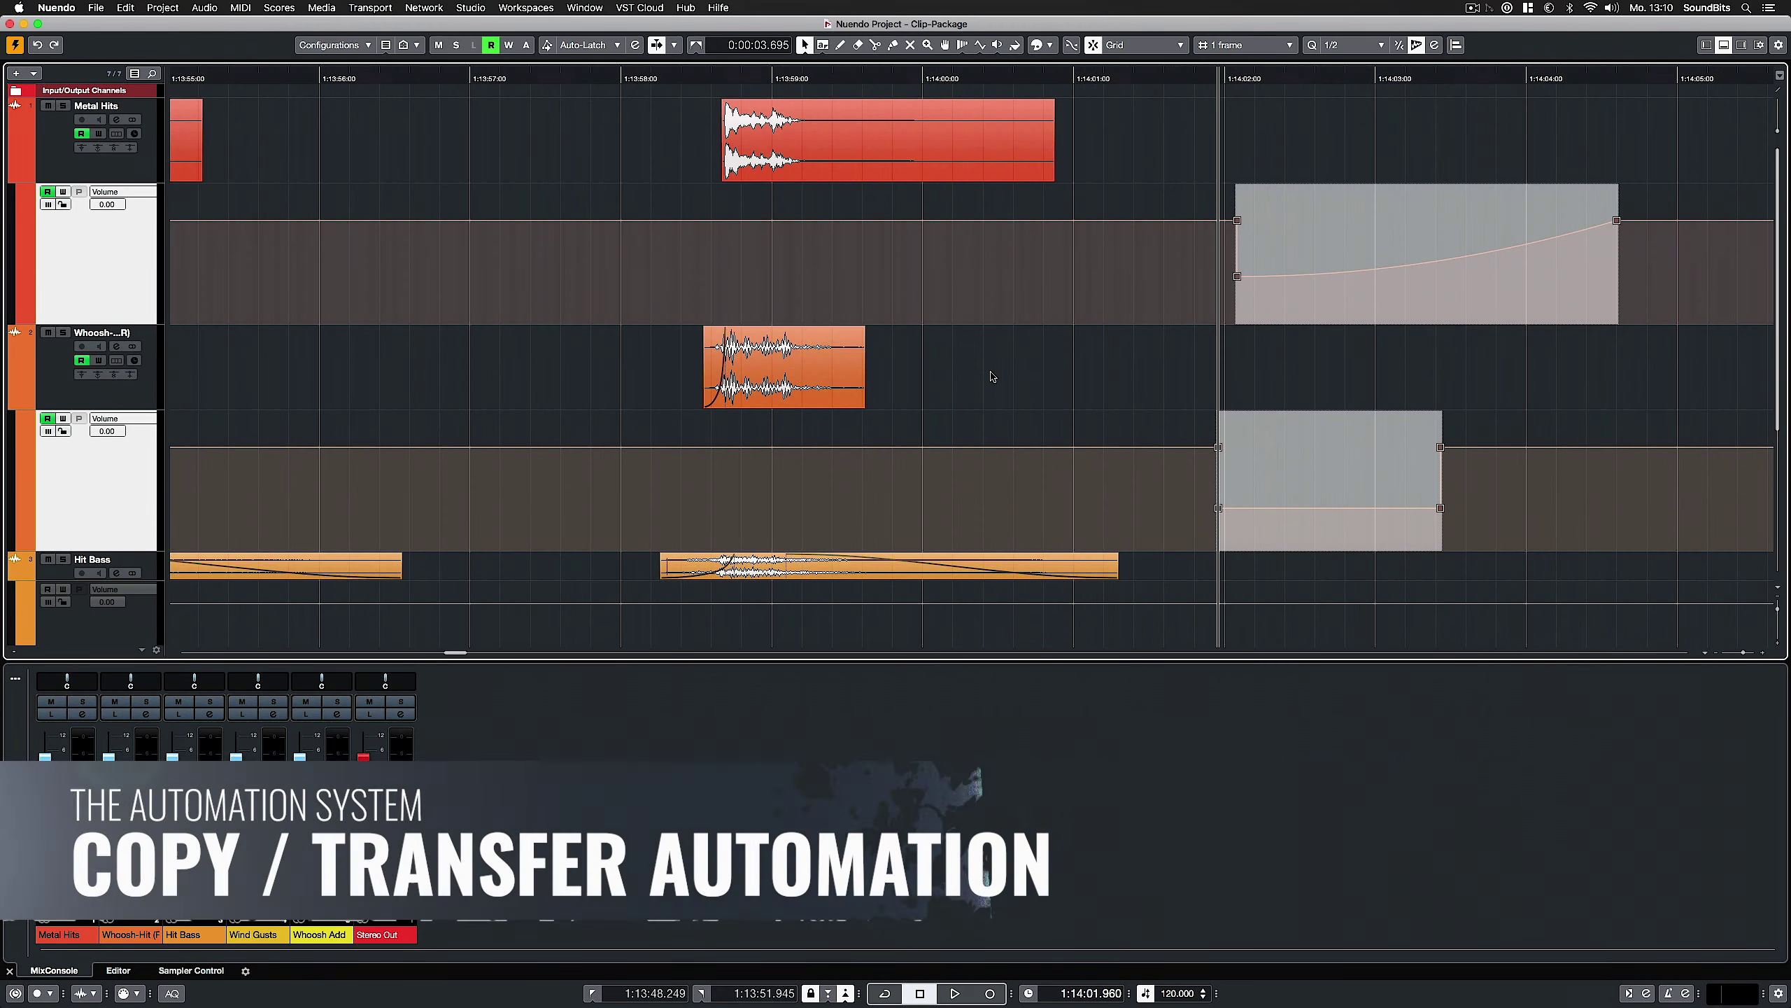
{"action": "key", "text": "super+z"}
{"action": "key", "text": "super+v"}
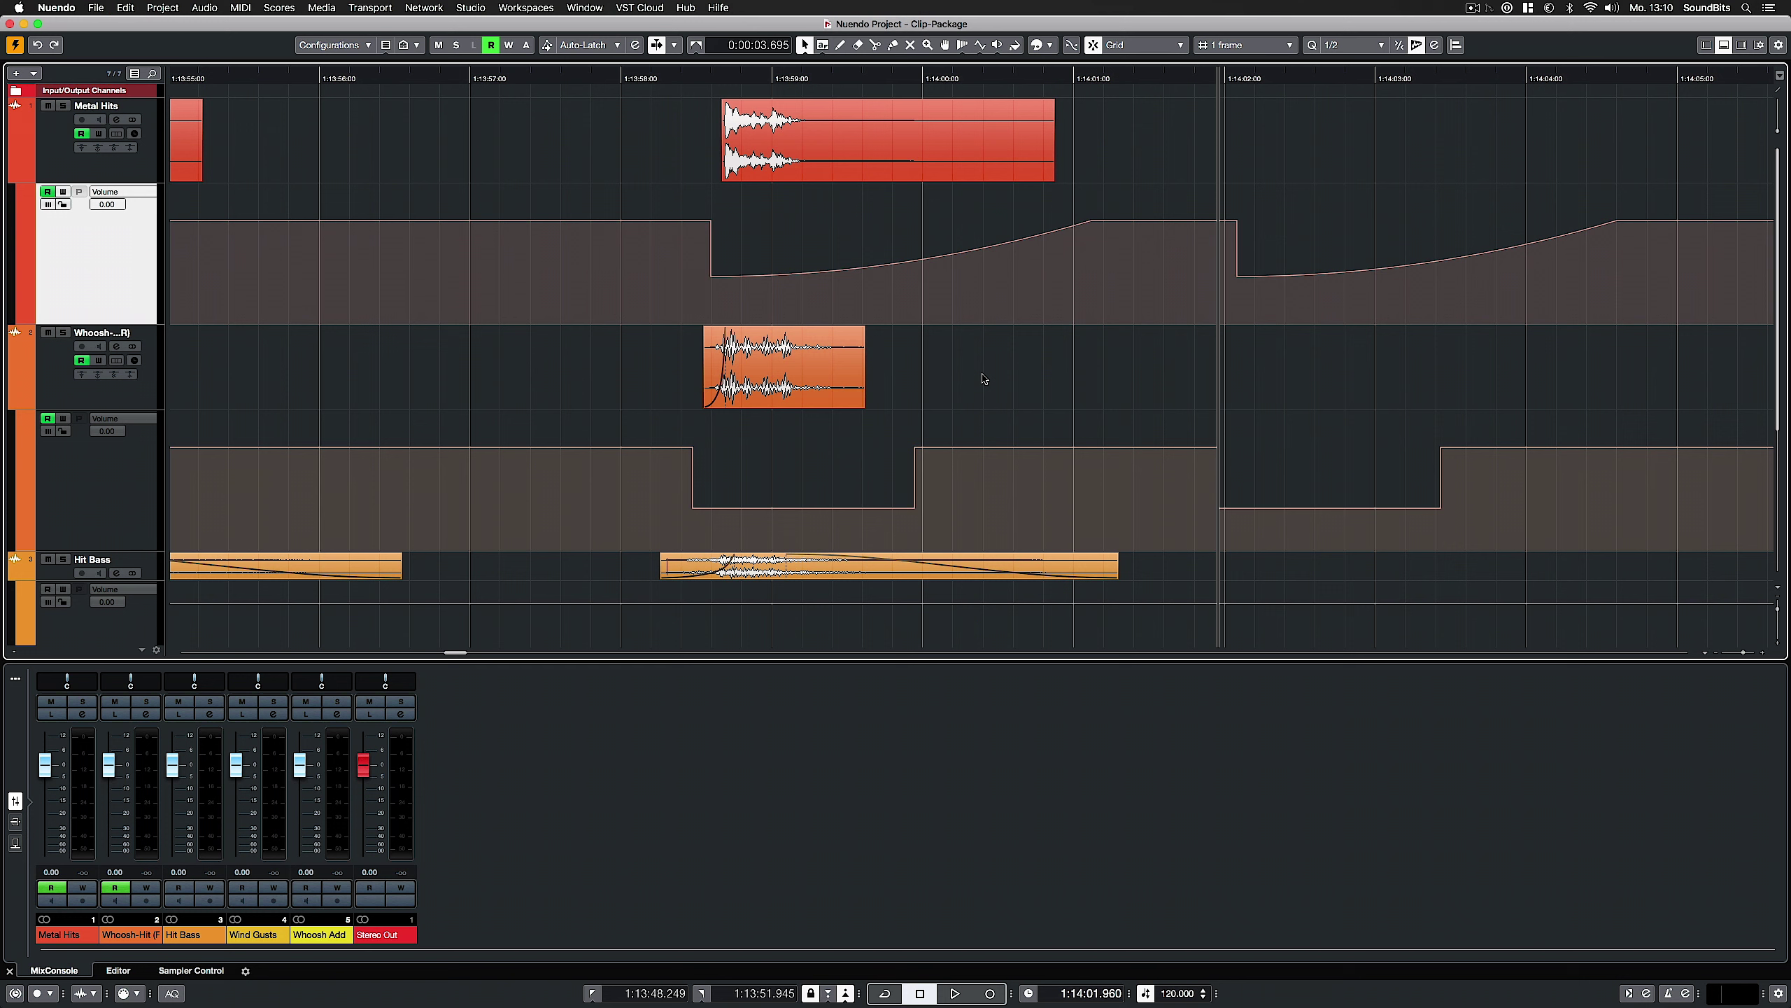
{"action": "key", "text": "super+z"}
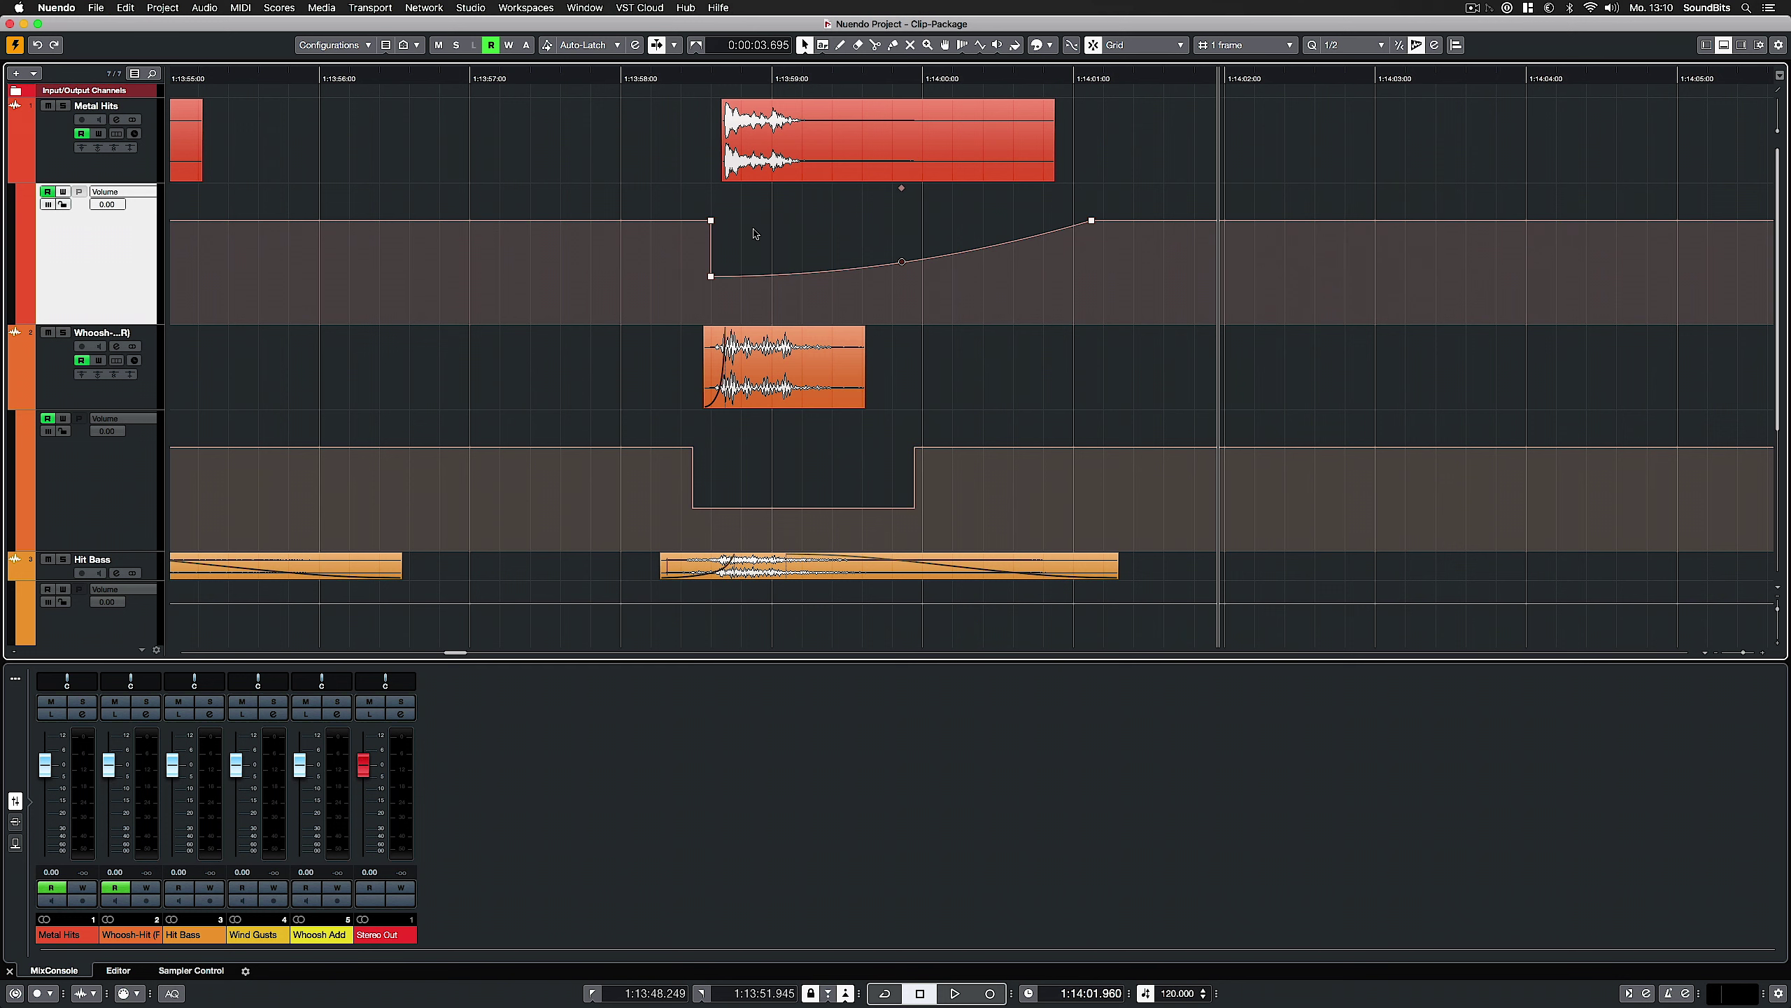
Select the Metal Hits volume automation curve and paste a copy of it onto the volume lane of another track
{"action": "left_click_drag", "start_coordinate": [710, 267], "coordinate": [1136, 295]}
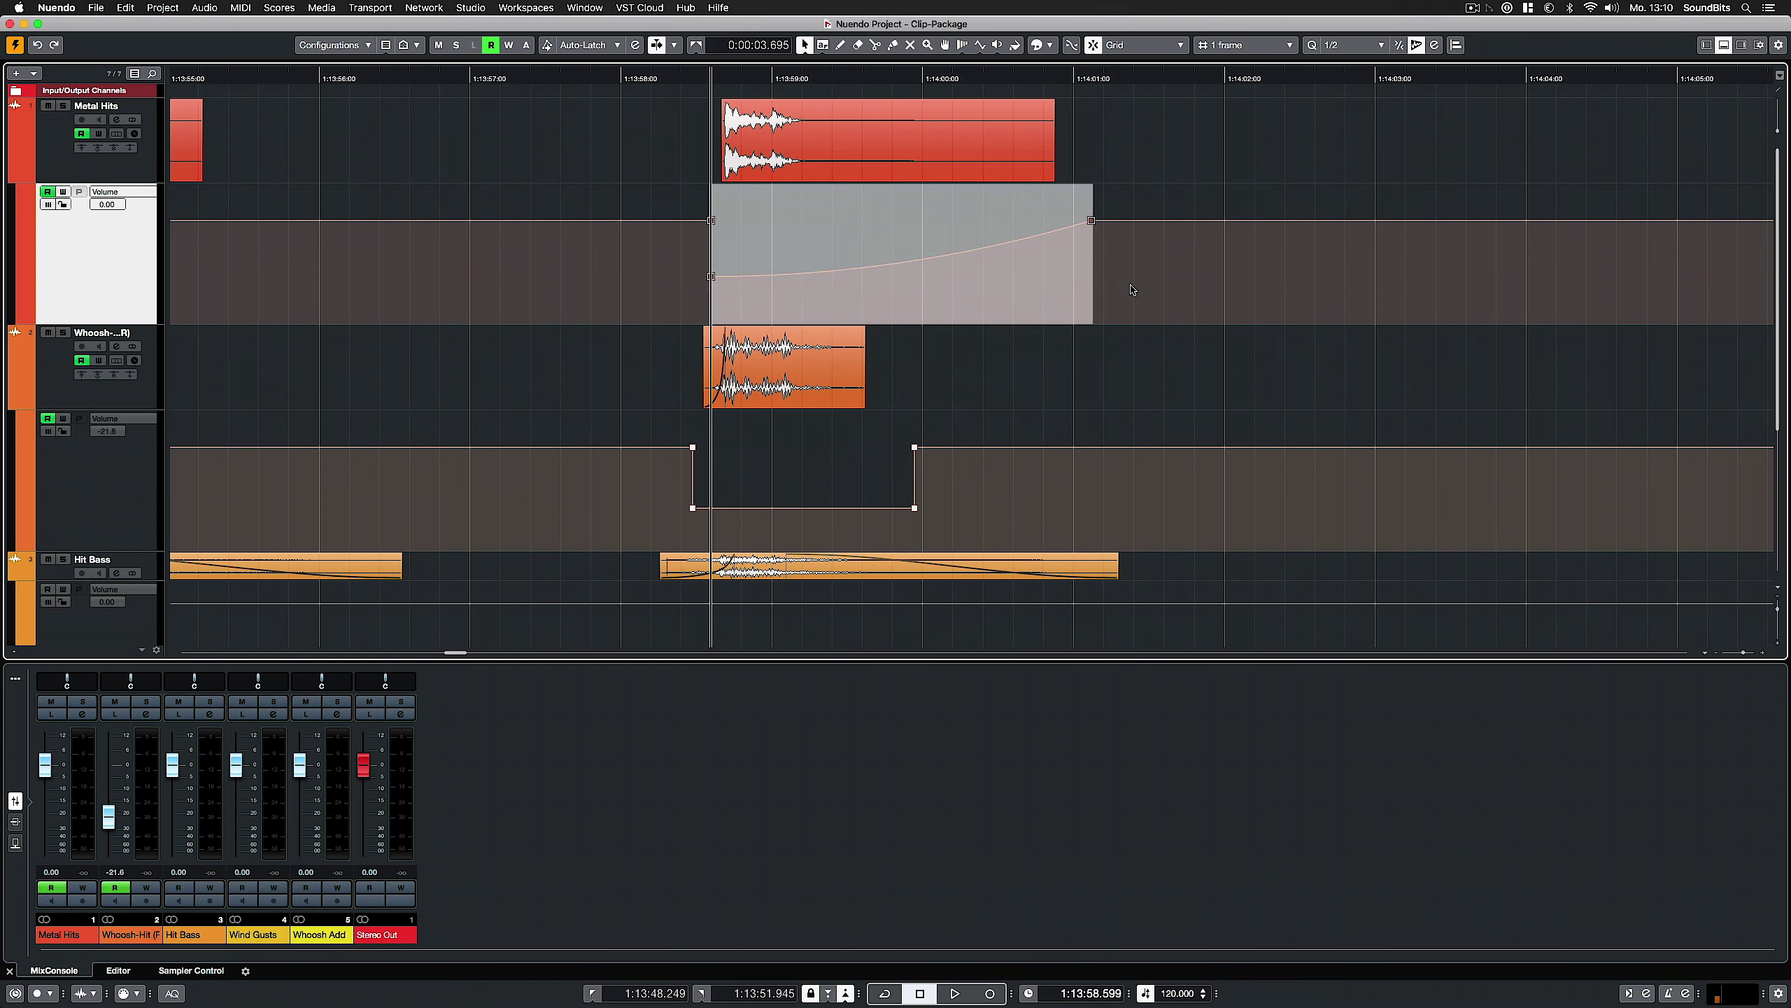
{"action": "scroll", "coordinate": [560, 575], "scroll_direction": "down", "scroll_amount": 3}
{"action": "left_click_drag", "start_coordinate": [166, 444], "coordinate": [166, 540]}
{"action": "left_click", "coordinate": [140, 513]}
{"action": "key", "text": "super+v"}
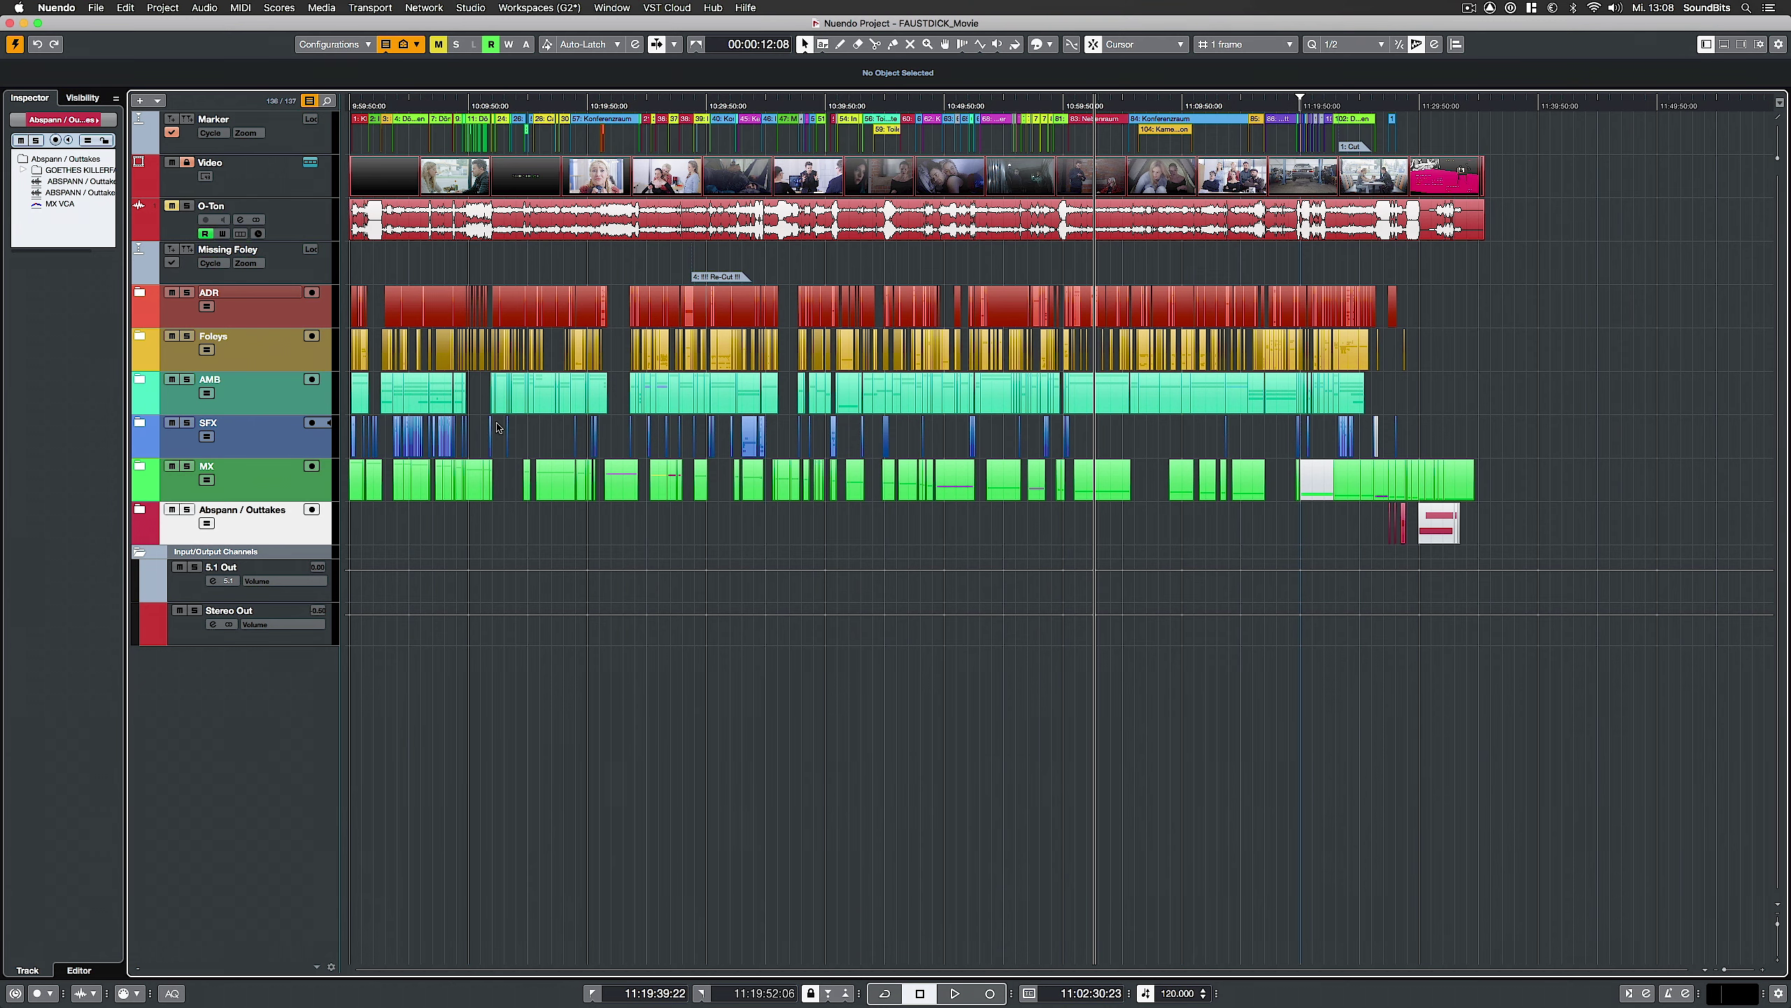
Open the main MixConsole window for the FAUSTDICK_Movie project and switch the lower-zone mixer to its inserts and sends views
{"action": "left_click", "coordinate": [467, 9]}
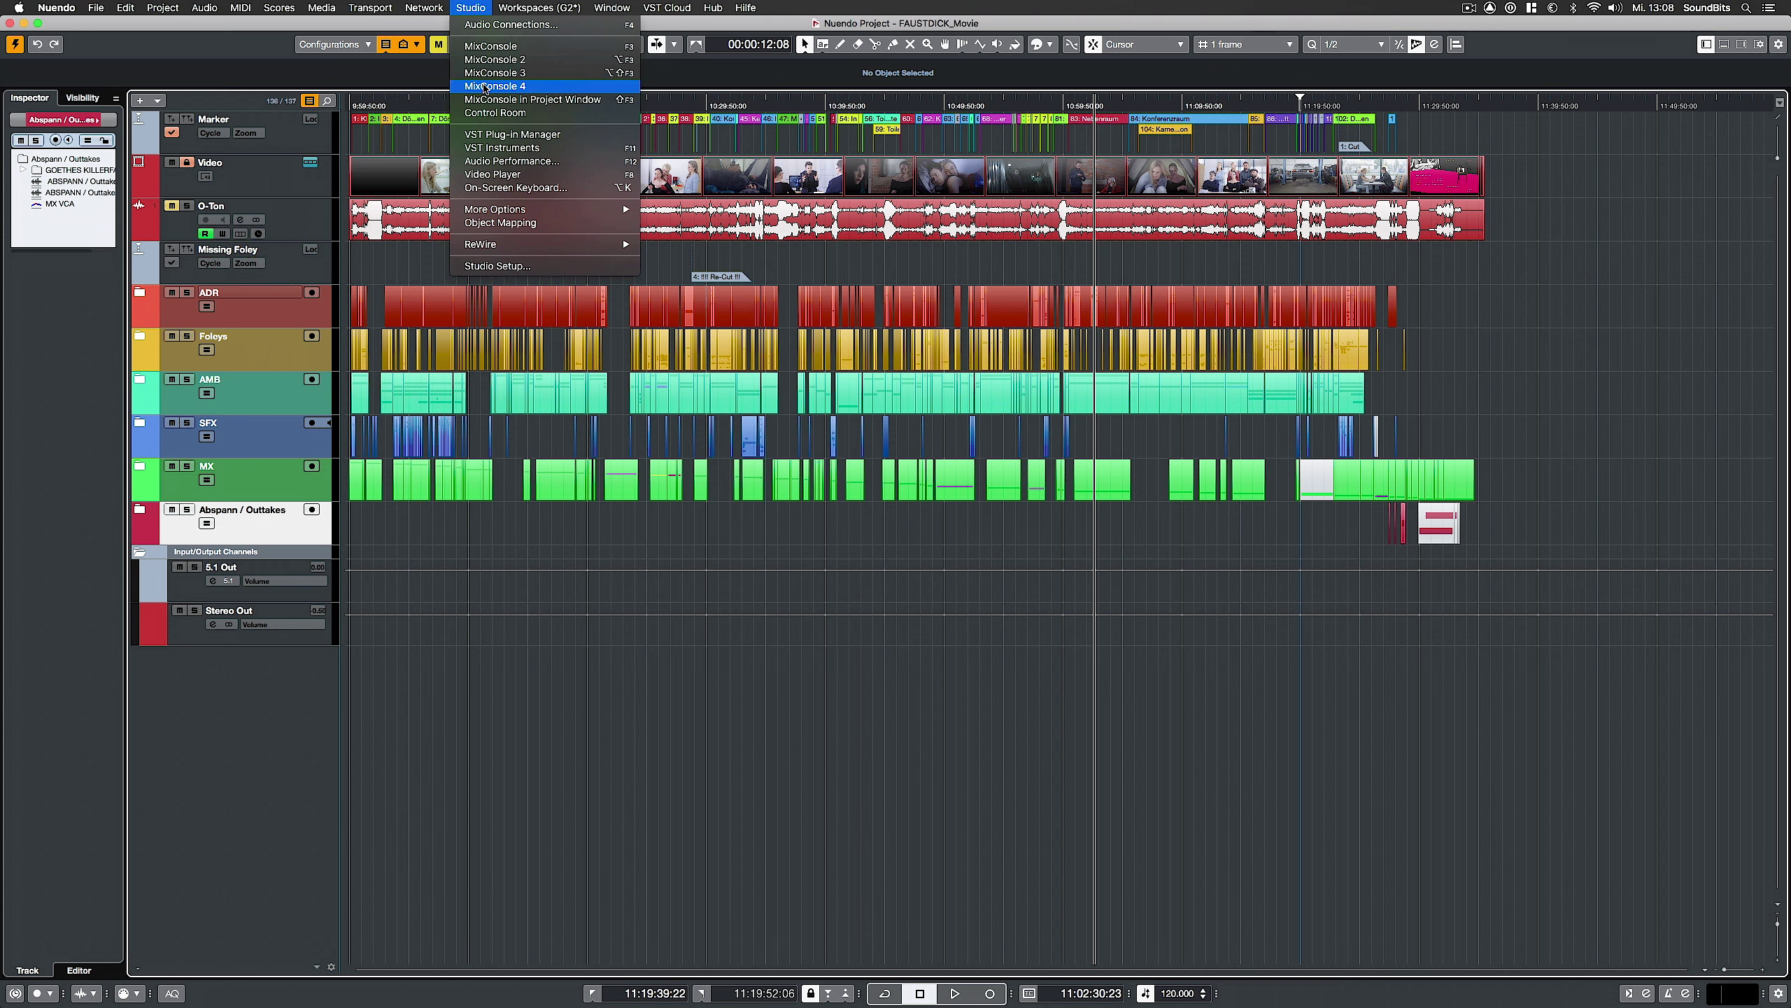
{"action": "left_click", "coordinate": [488, 46]}
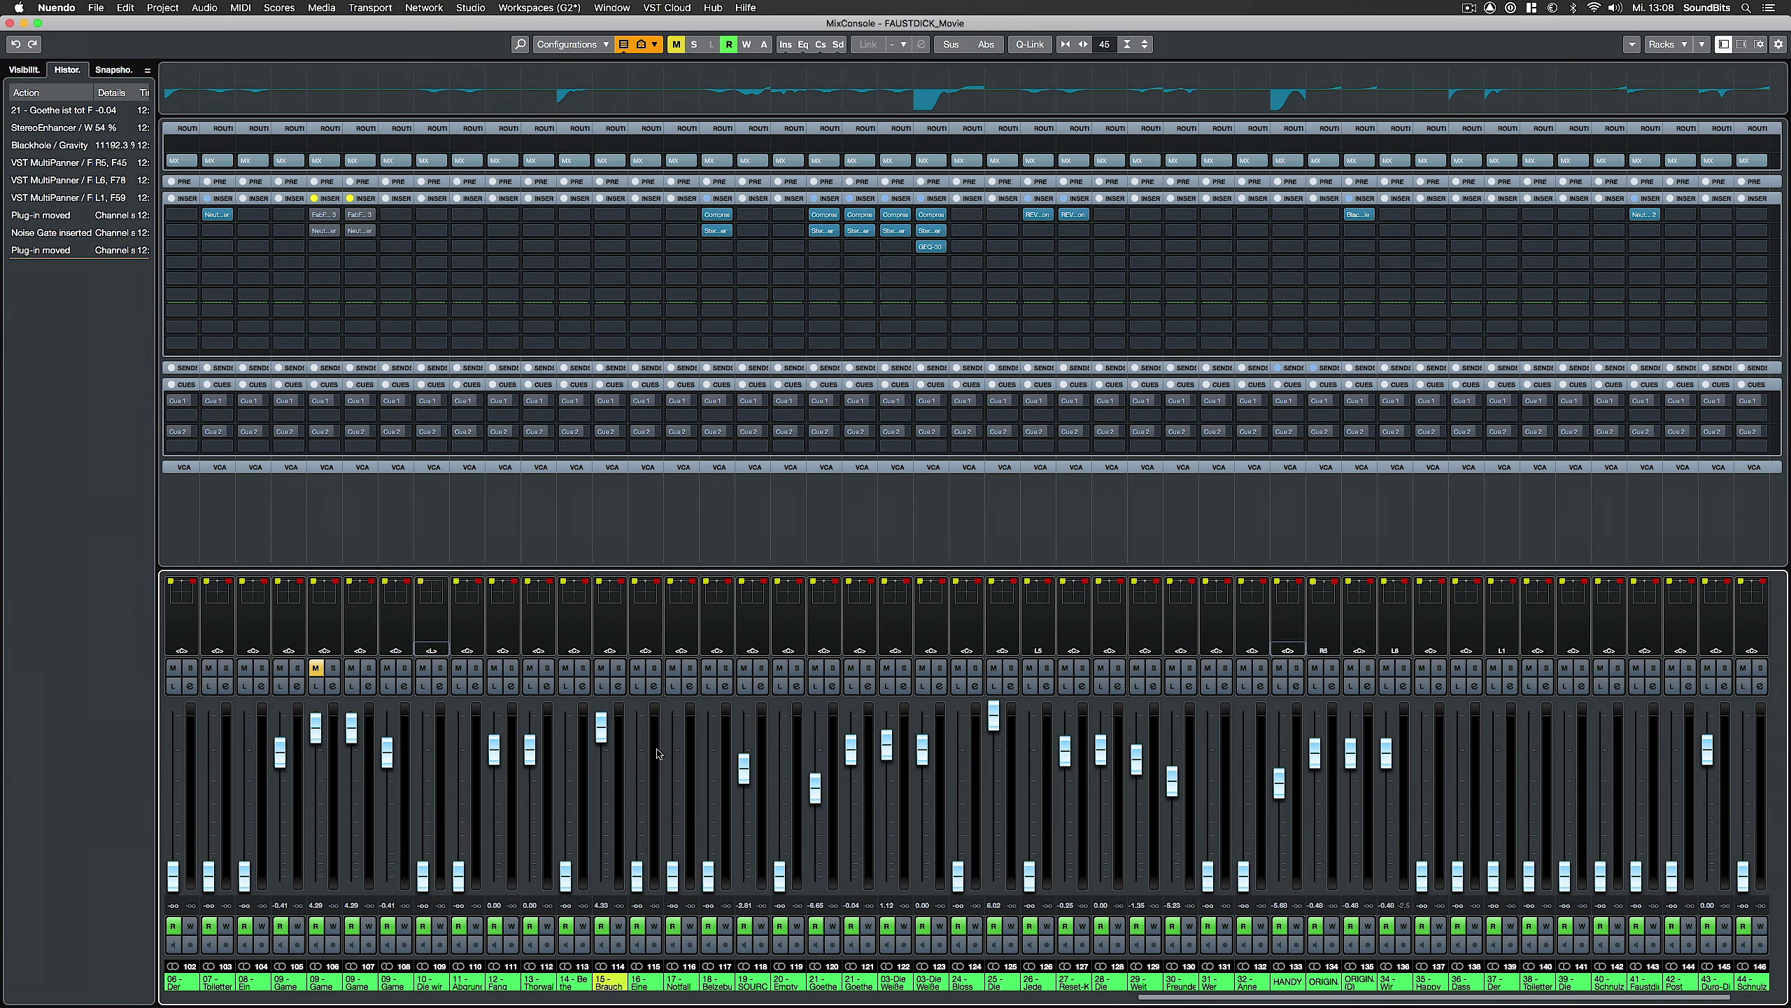
{"action": "scroll", "coordinate": [915, 996], "scroll_direction": "left", "scroll_amount": 15}
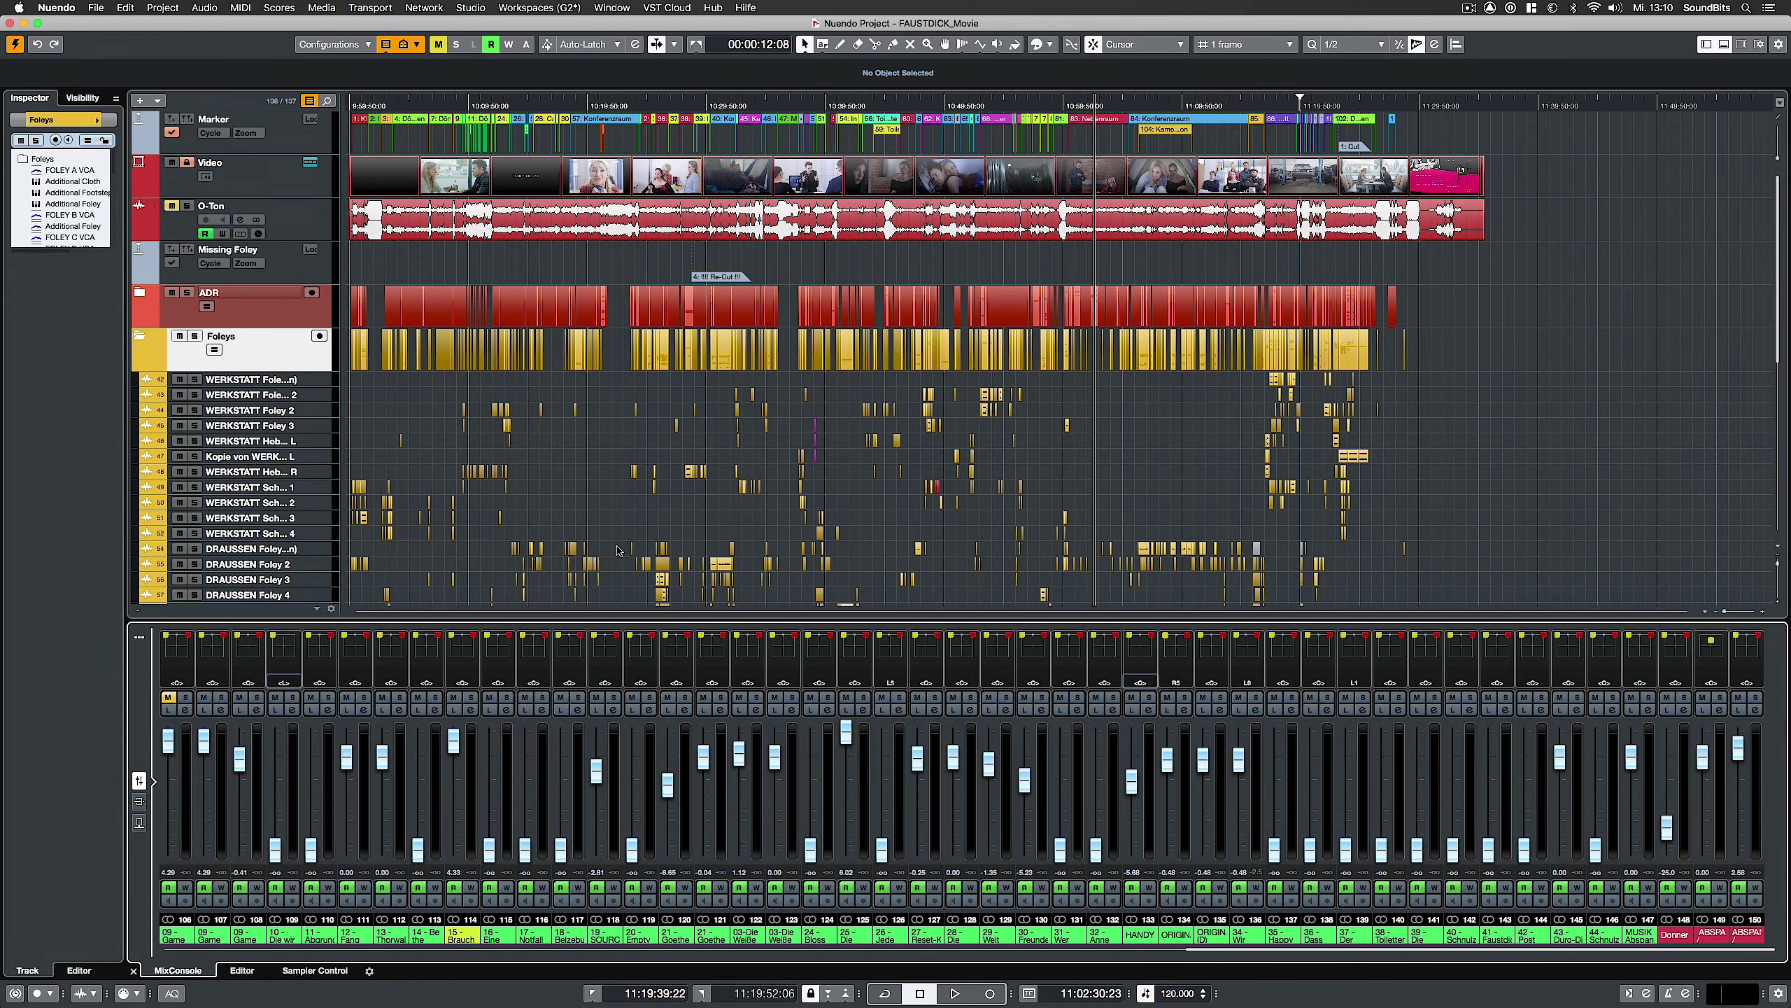
{"action": "left_click", "coordinate": [140, 802]}
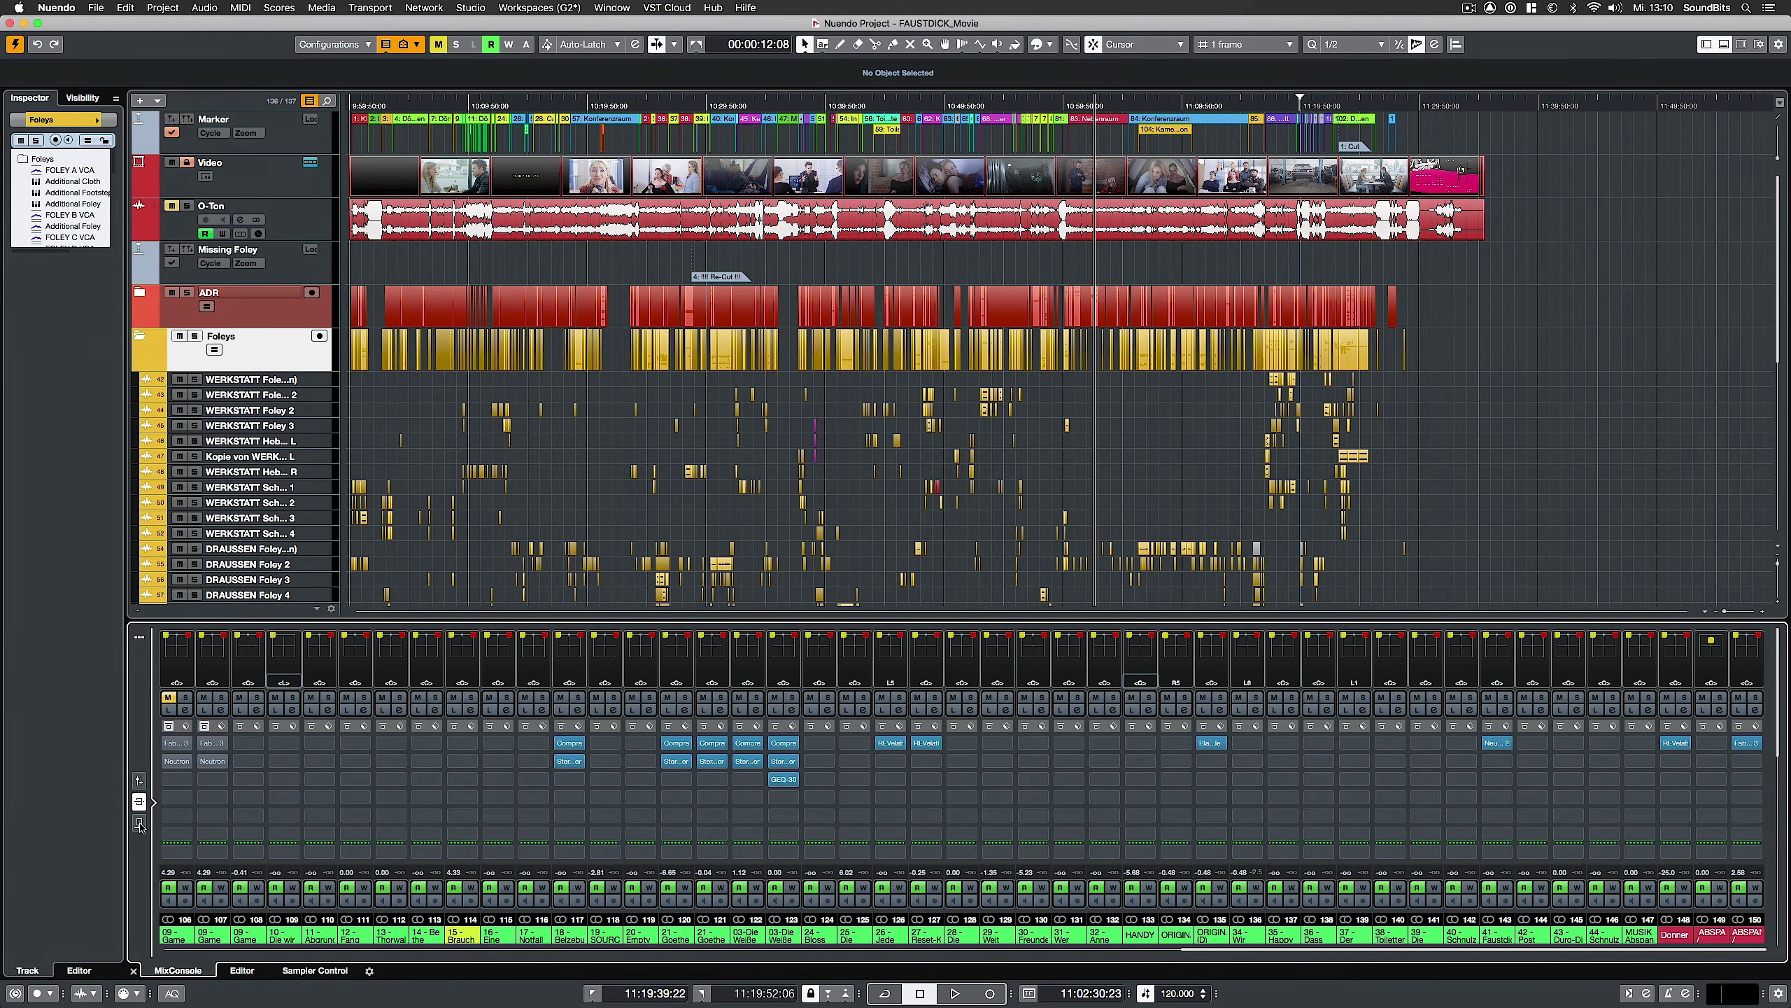
{"action": "left_click", "coordinate": [139, 823]}
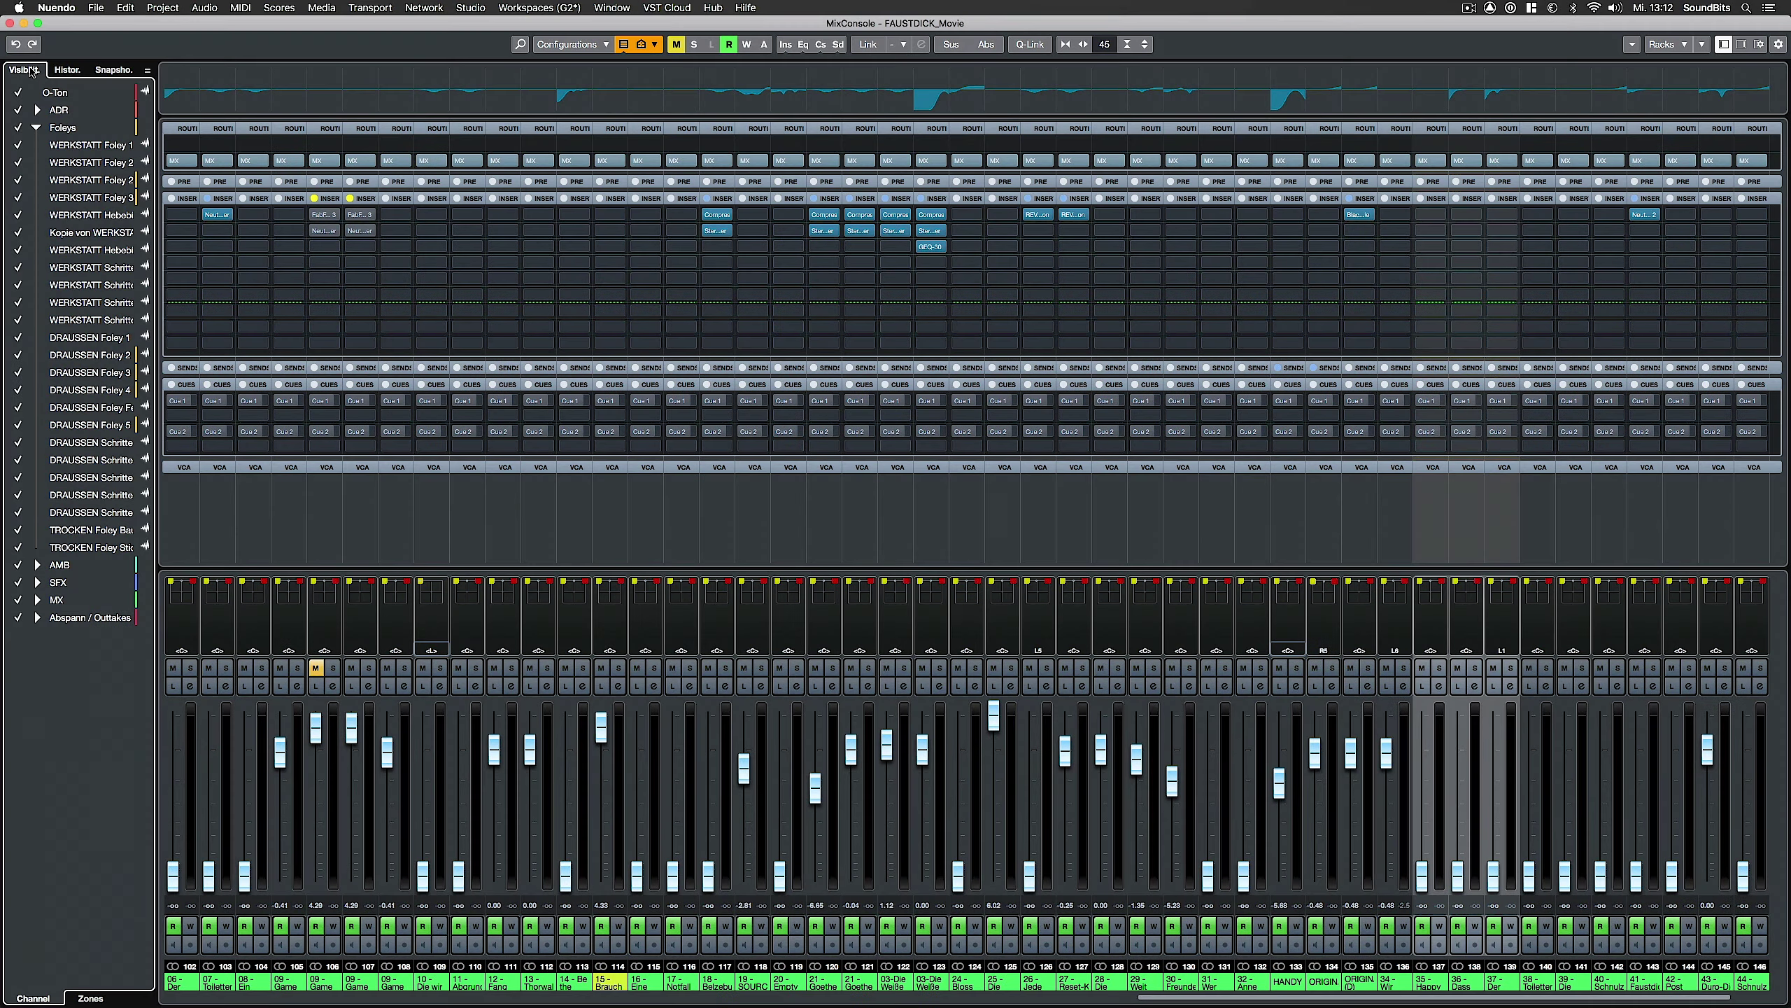
Select the last WERKSTATT channels, DRAUSSEN Foley 1 to 5 and the AMB folder in the MixConsole channel visibility list
{"action": "left_click_drag", "start_coordinate": [107, 254], "coordinate": [14, 324]}
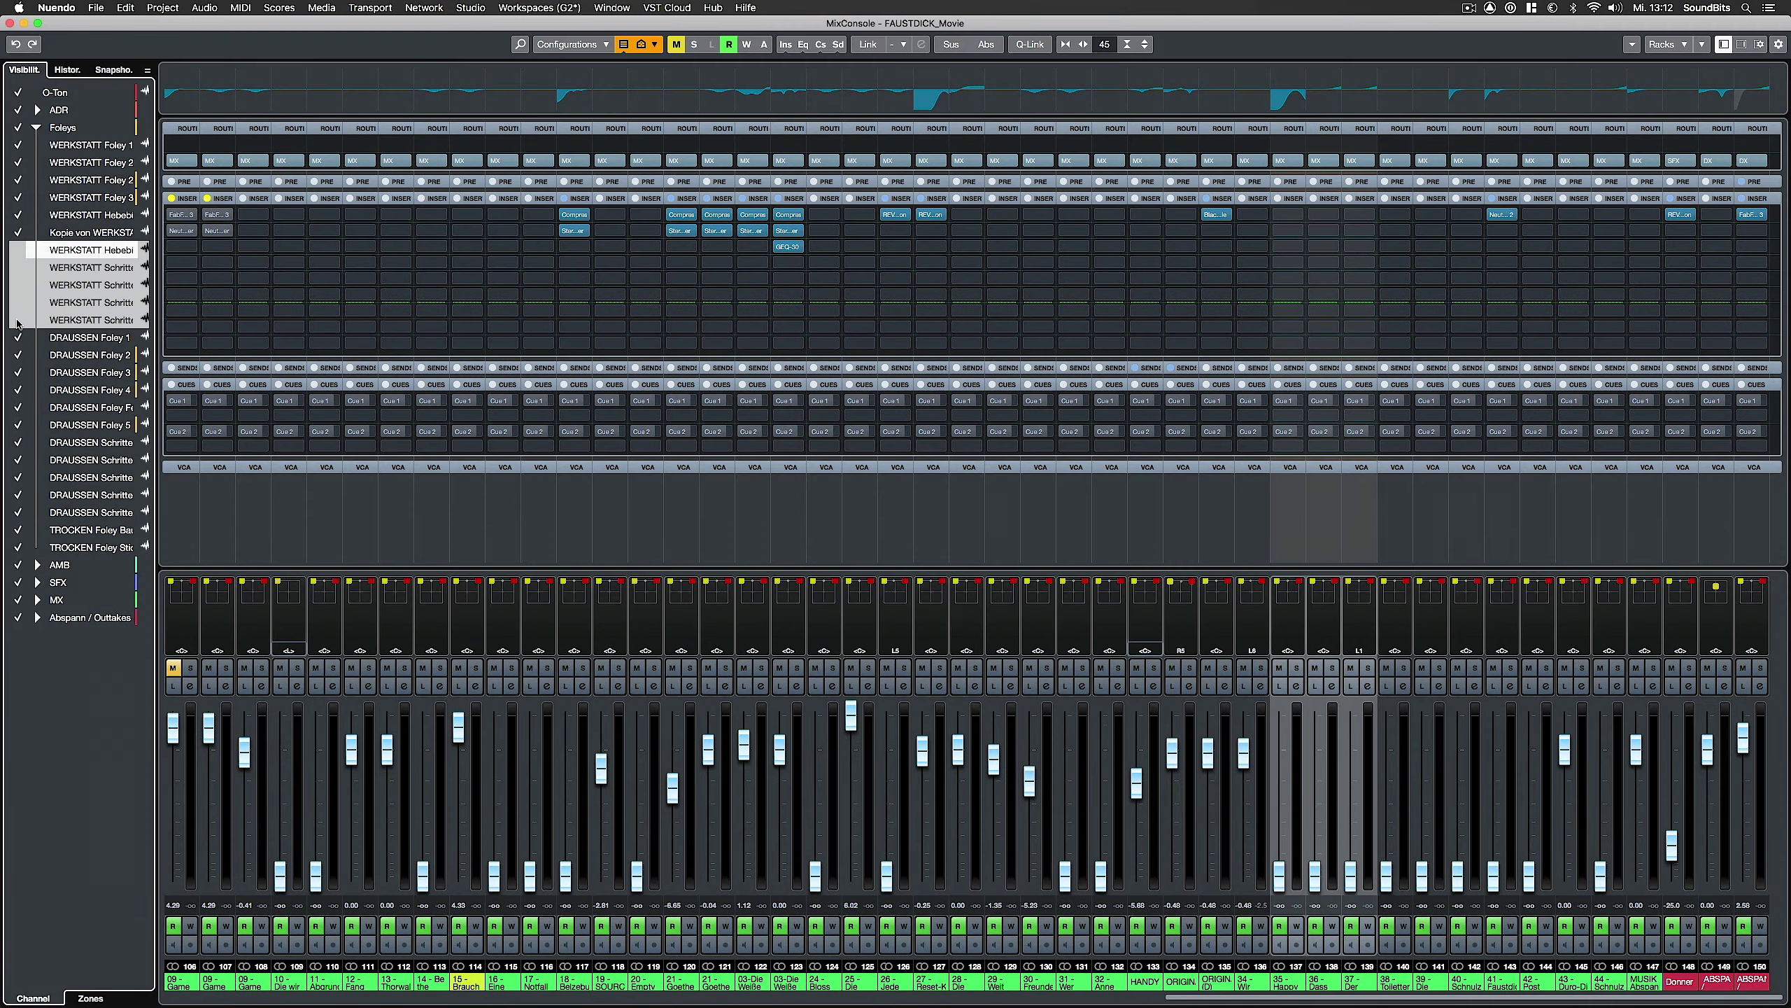
{"action": "left_click", "coordinate": [71, 337]}
{"action": "left_click", "coordinate": [78, 425], "text": "shift"}
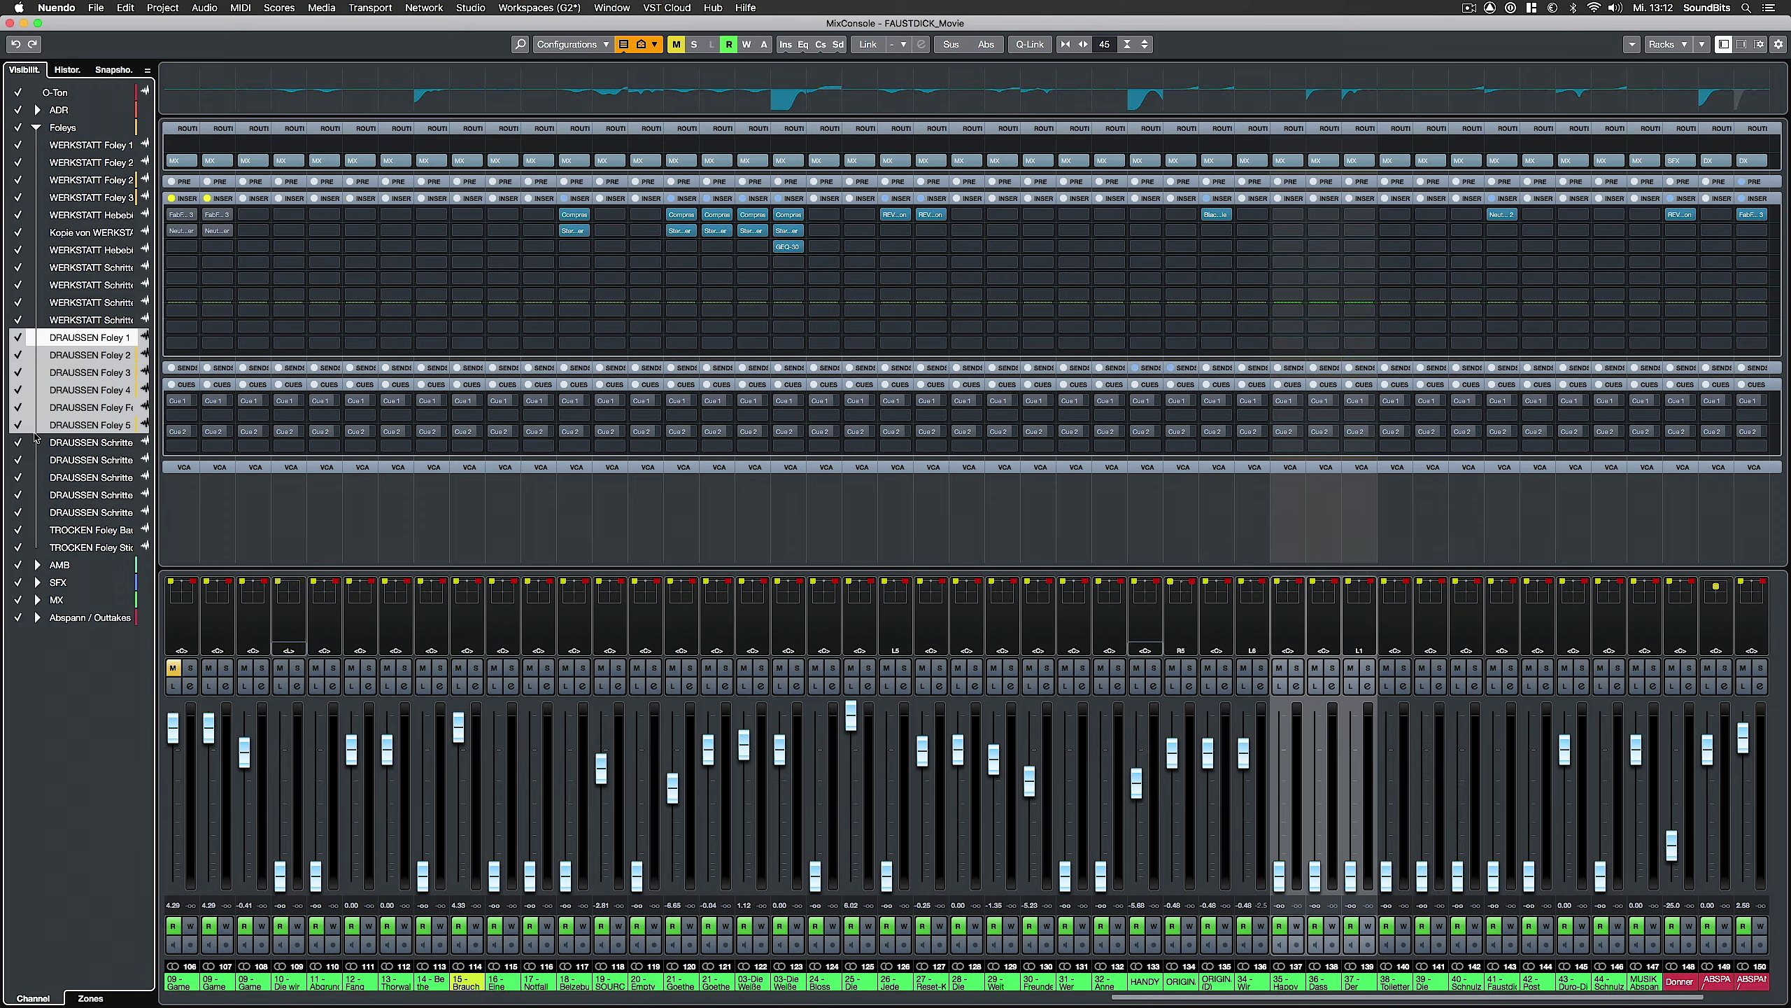
{"action": "double_click", "coordinate": [71, 568]}
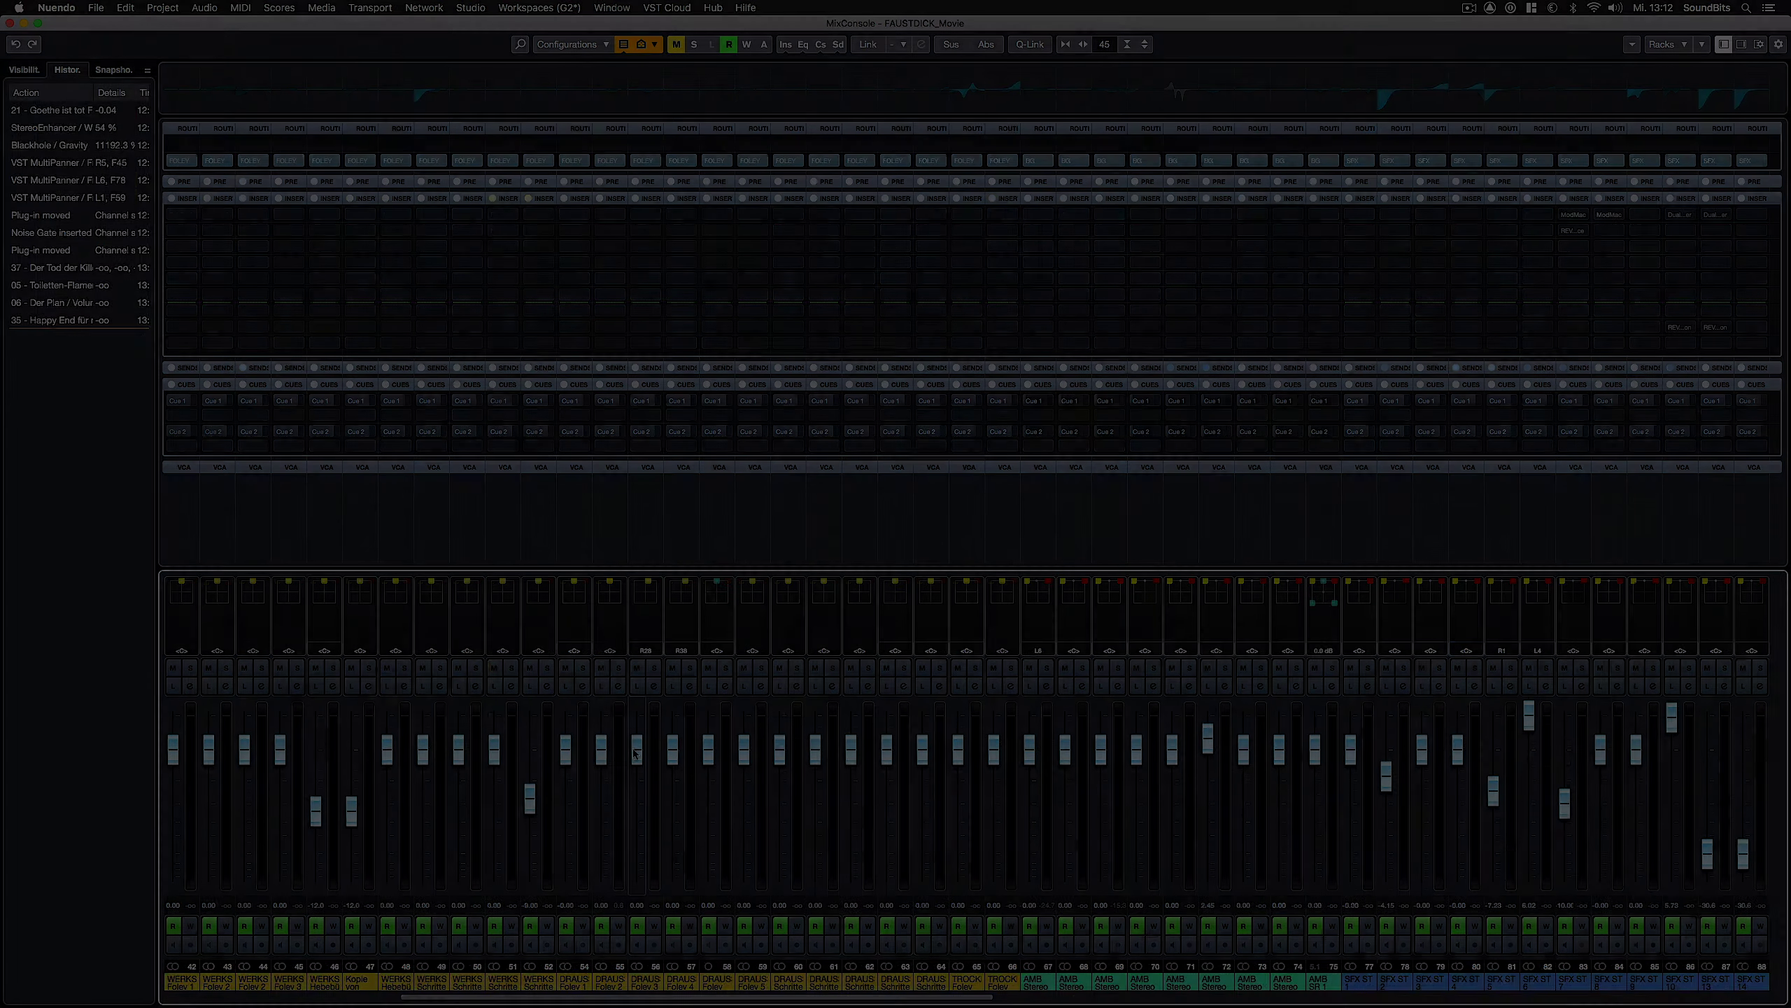
Change the volume faders of several DRAUSSEN foley channels and step back through the MixConsole history
{"action": "left_click_drag", "start_coordinate": [634, 754], "coordinate": [637, 799]}
{"action": "mouse_move", "coordinate": [709, 749]}
{"action": "left_mouse_down"}
{"action": "mouse_move", "coordinate": [708, 802]}
{"action": "mouse_move", "coordinate": [815, 792]}
{"action": "mouse_move", "coordinate": [780, 720]}
{"action": "left_mouse_up"}
{"action": "left_click", "coordinate": [899, 768]}
{"action": "mouse_move", "coordinate": [92, 416]}
{"action": "left_mouse_down"}
{"action": "mouse_move", "coordinate": [84, 356]}
{"action": "mouse_move", "coordinate": [79, 395]}
{"action": "left_mouse_up"}
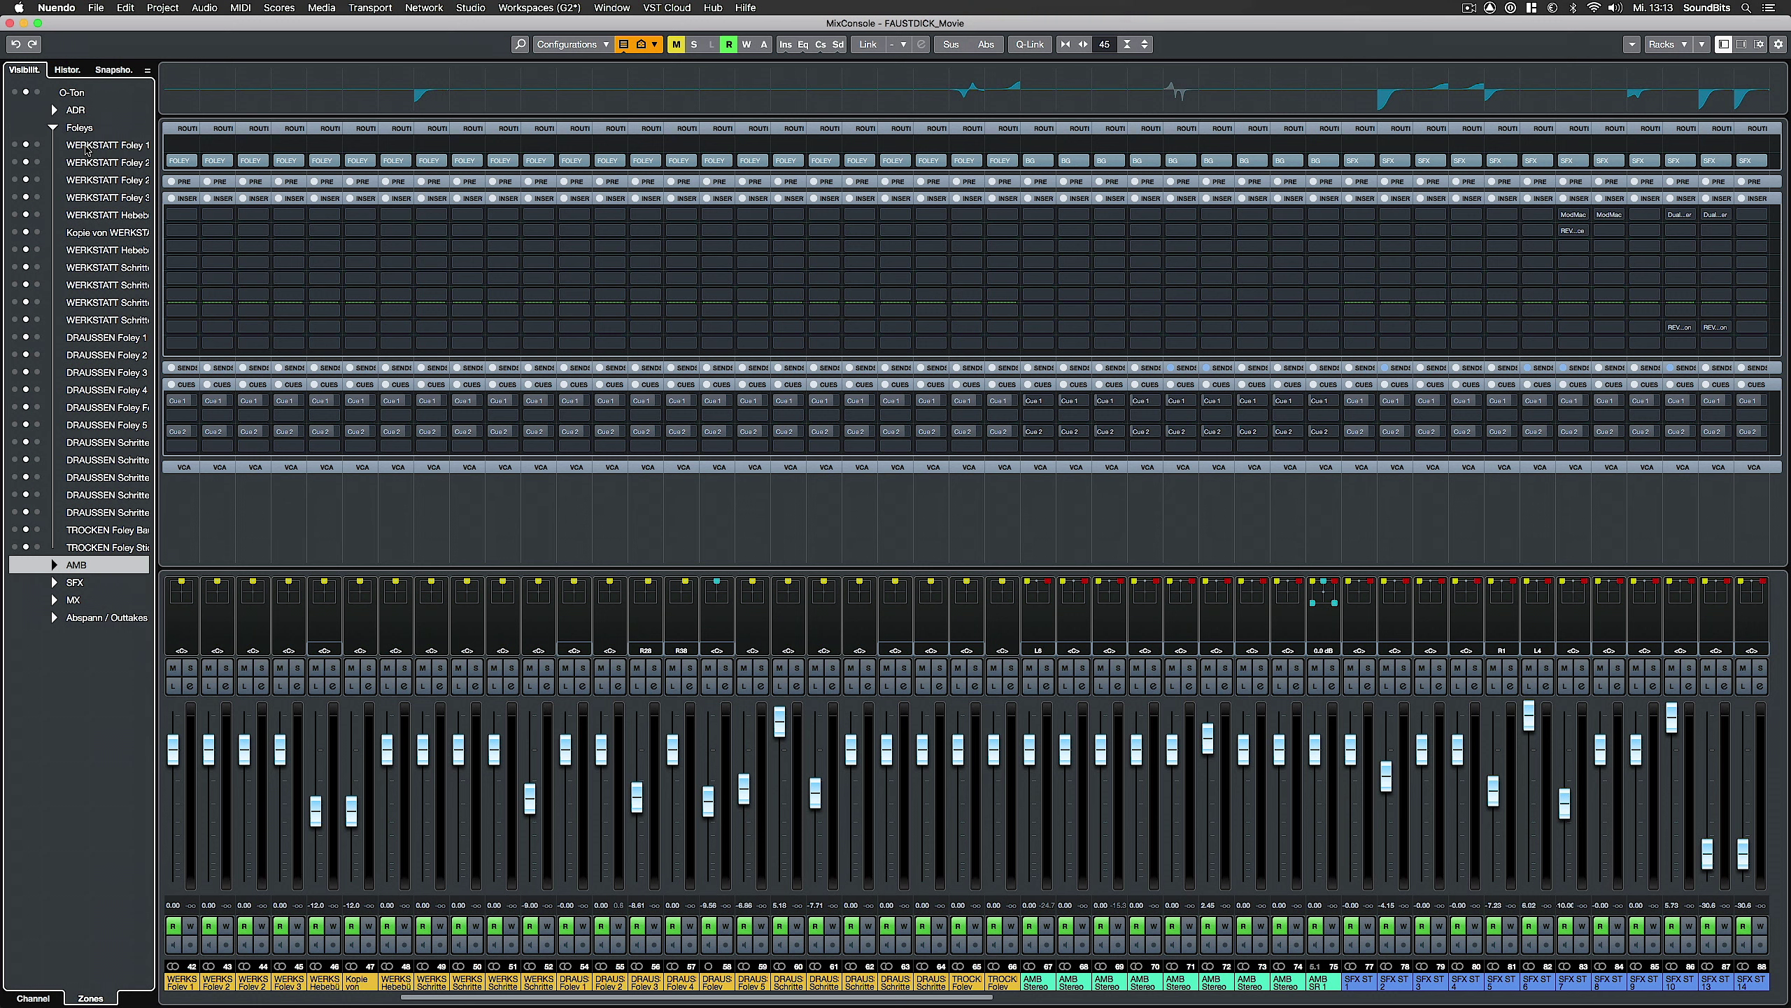
Lock all WERKSTATT foley channels to the left mixer zone and the DRAUSSEN and TROCKEN foley channels to the right zone
{"action": "left_click", "coordinate": [86, 148]}
{"action": "left_click", "coordinate": [96, 318], "text": "shift"}
{"action": "left_click", "coordinate": [14, 320]}
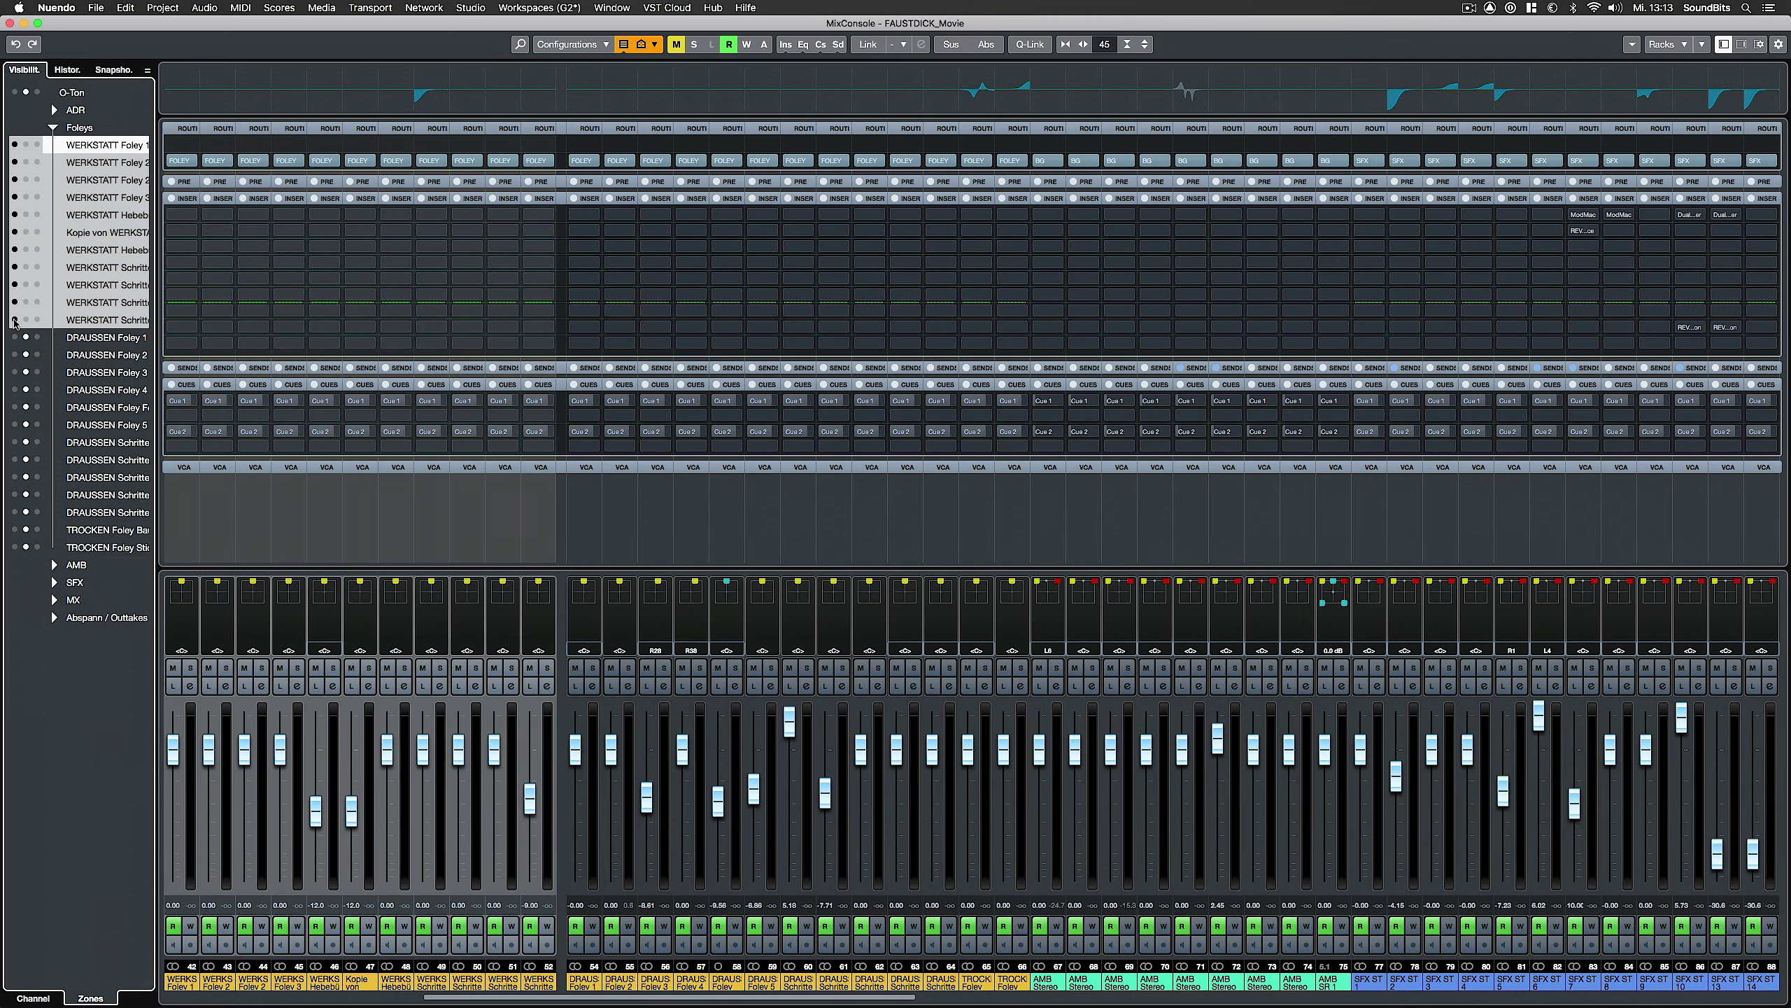
{"action": "left_click", "coordinate": [101, 337]}
{"action": "left_click", "coordinate": [121, 538], "text": "shift"}
{"action": "left_click", "coordinate": [38, 548]}
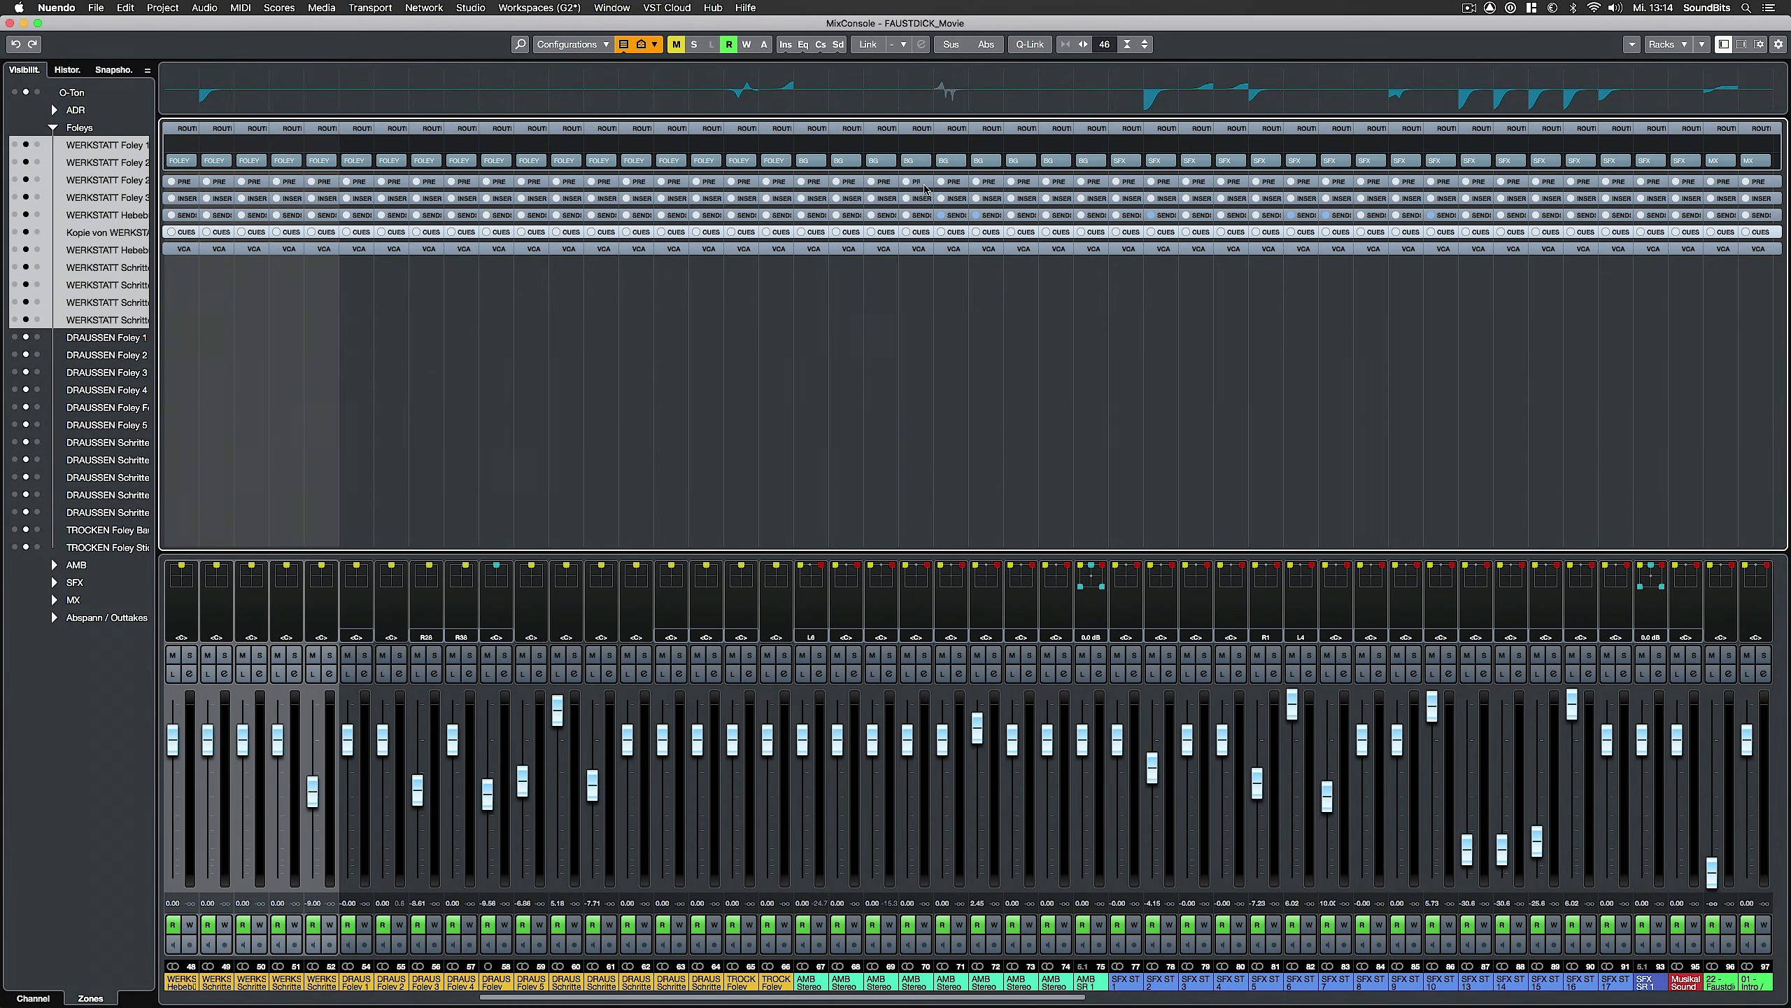
Unfold the pre, inserts, sends, cue sends and VCA racks of the MixConsole one after another to view their contents
{"action": "left_click", "coordinate": [920, 184]}
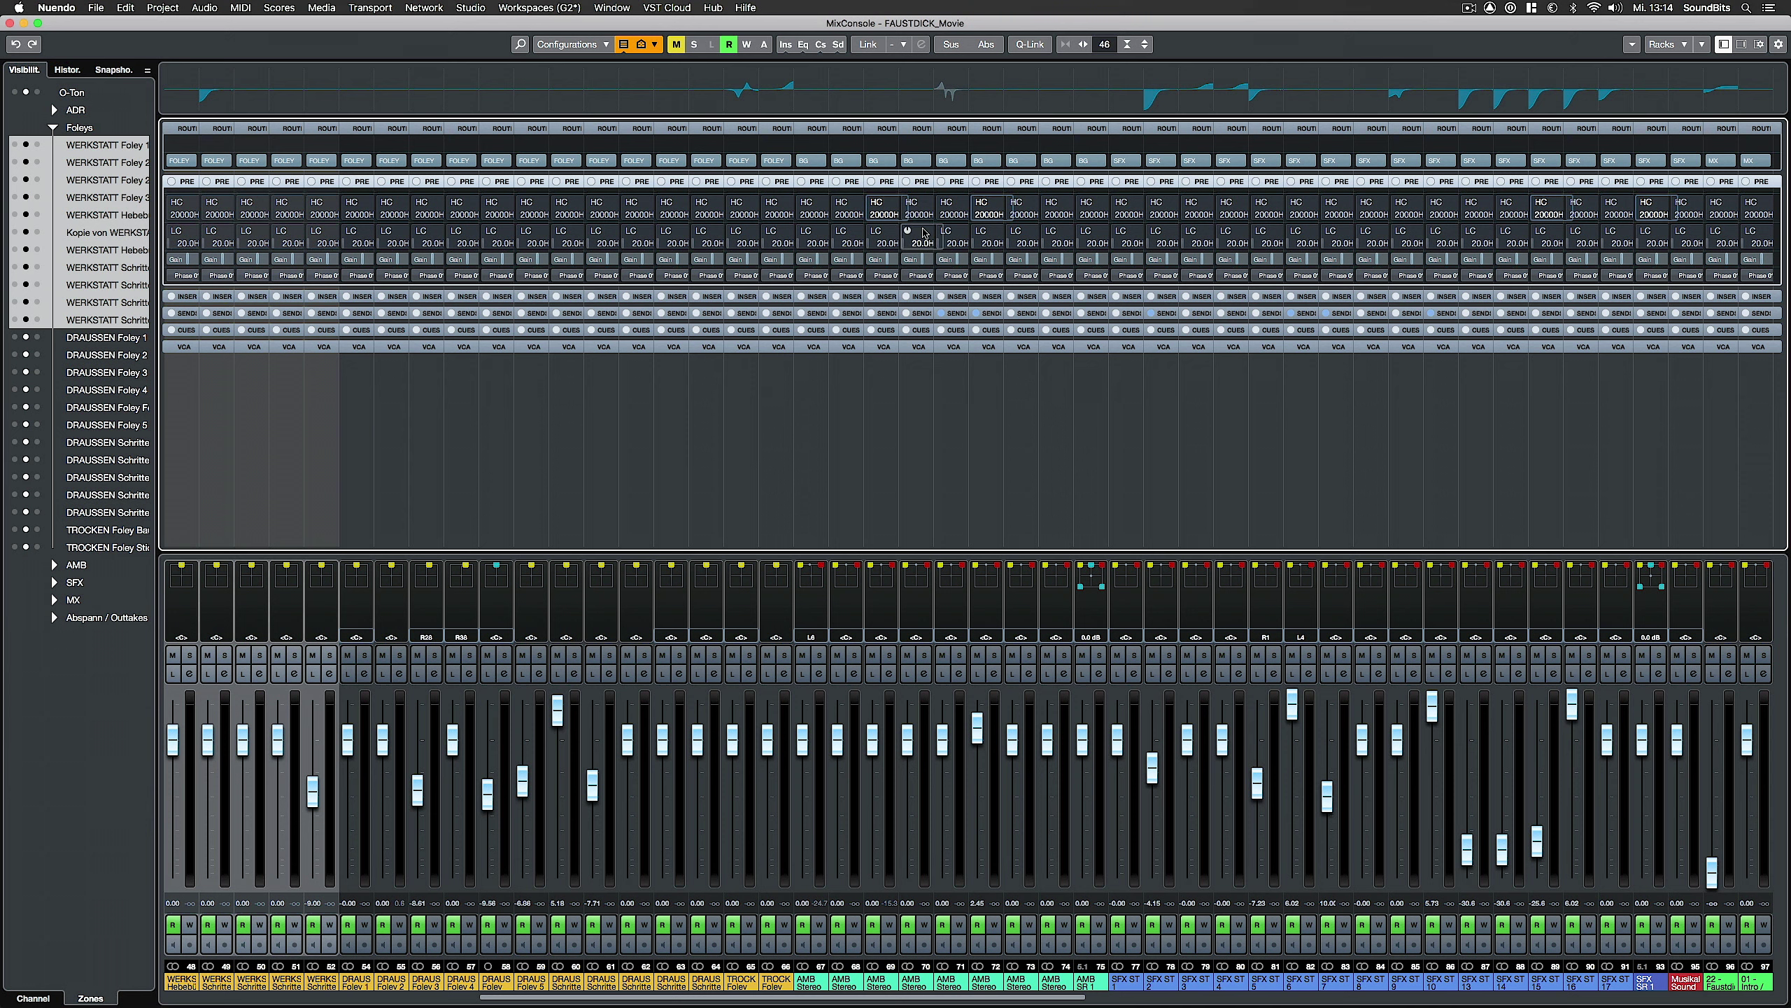
{"action": "left_click", "coordinate": [915, 296]}
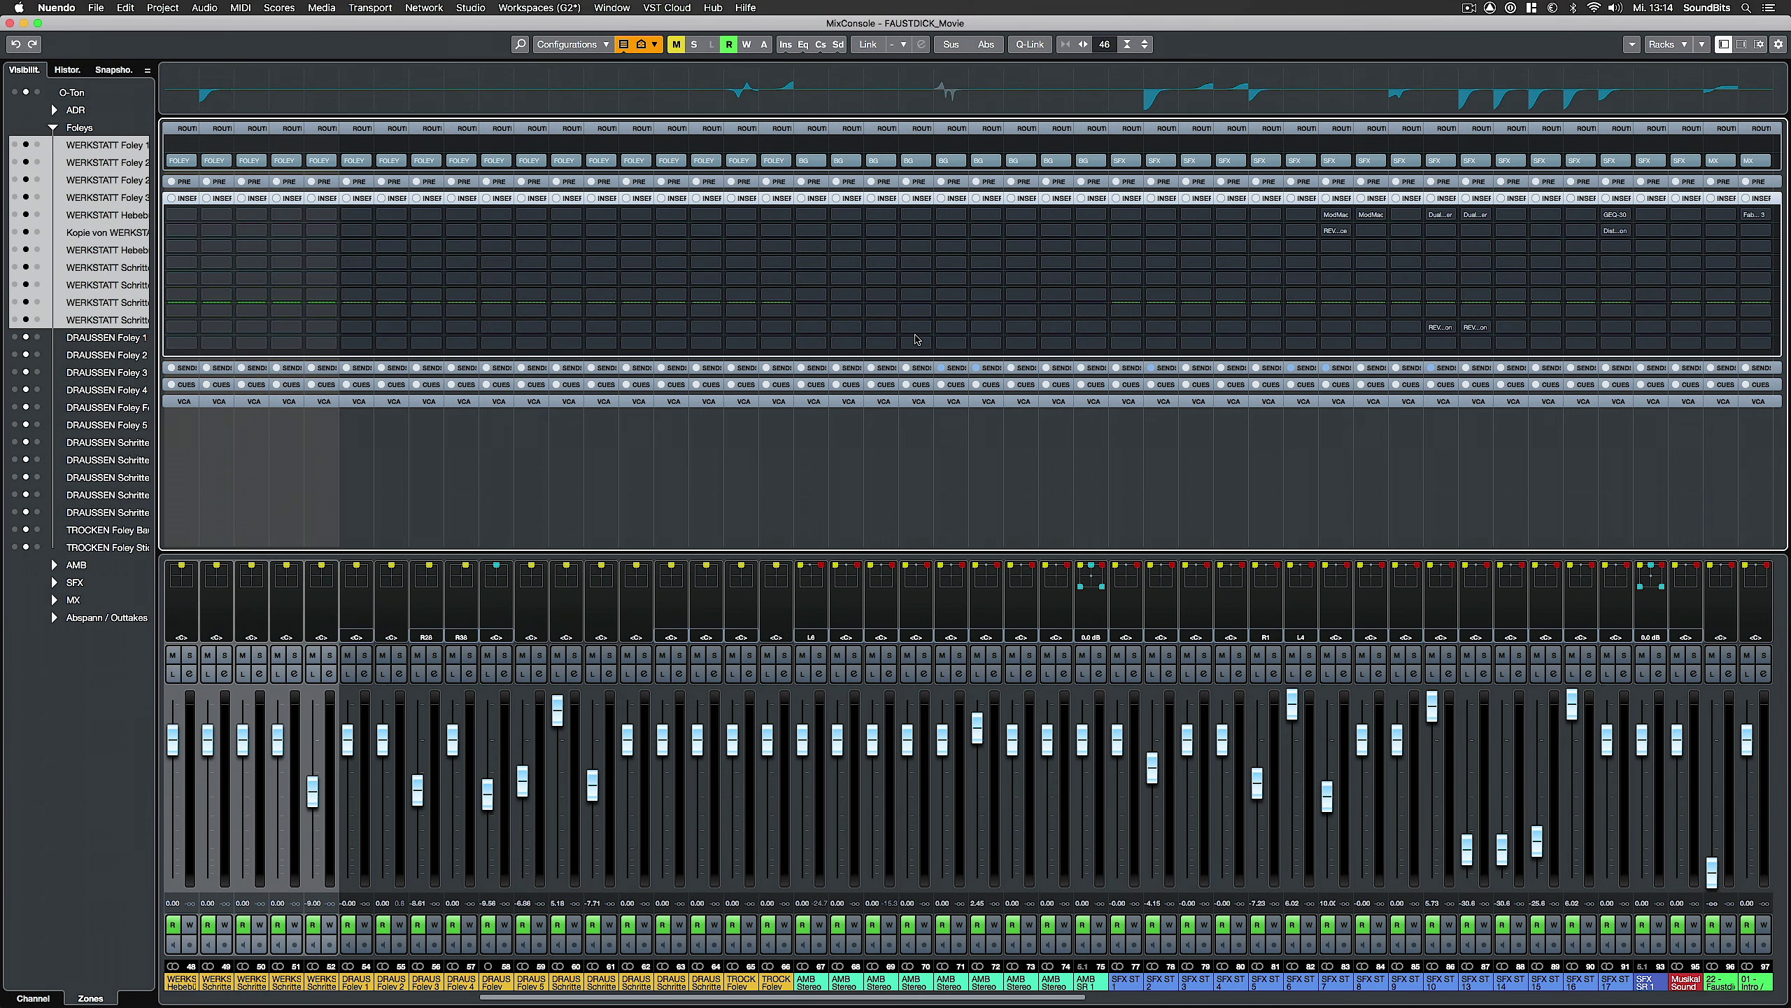
{"action": "left_click", "coordinate": [915, 200]}
{"action": "left_click", "coordinate": [917, 215]}
{"action": "left_click", "coordinate": [917, 215]}
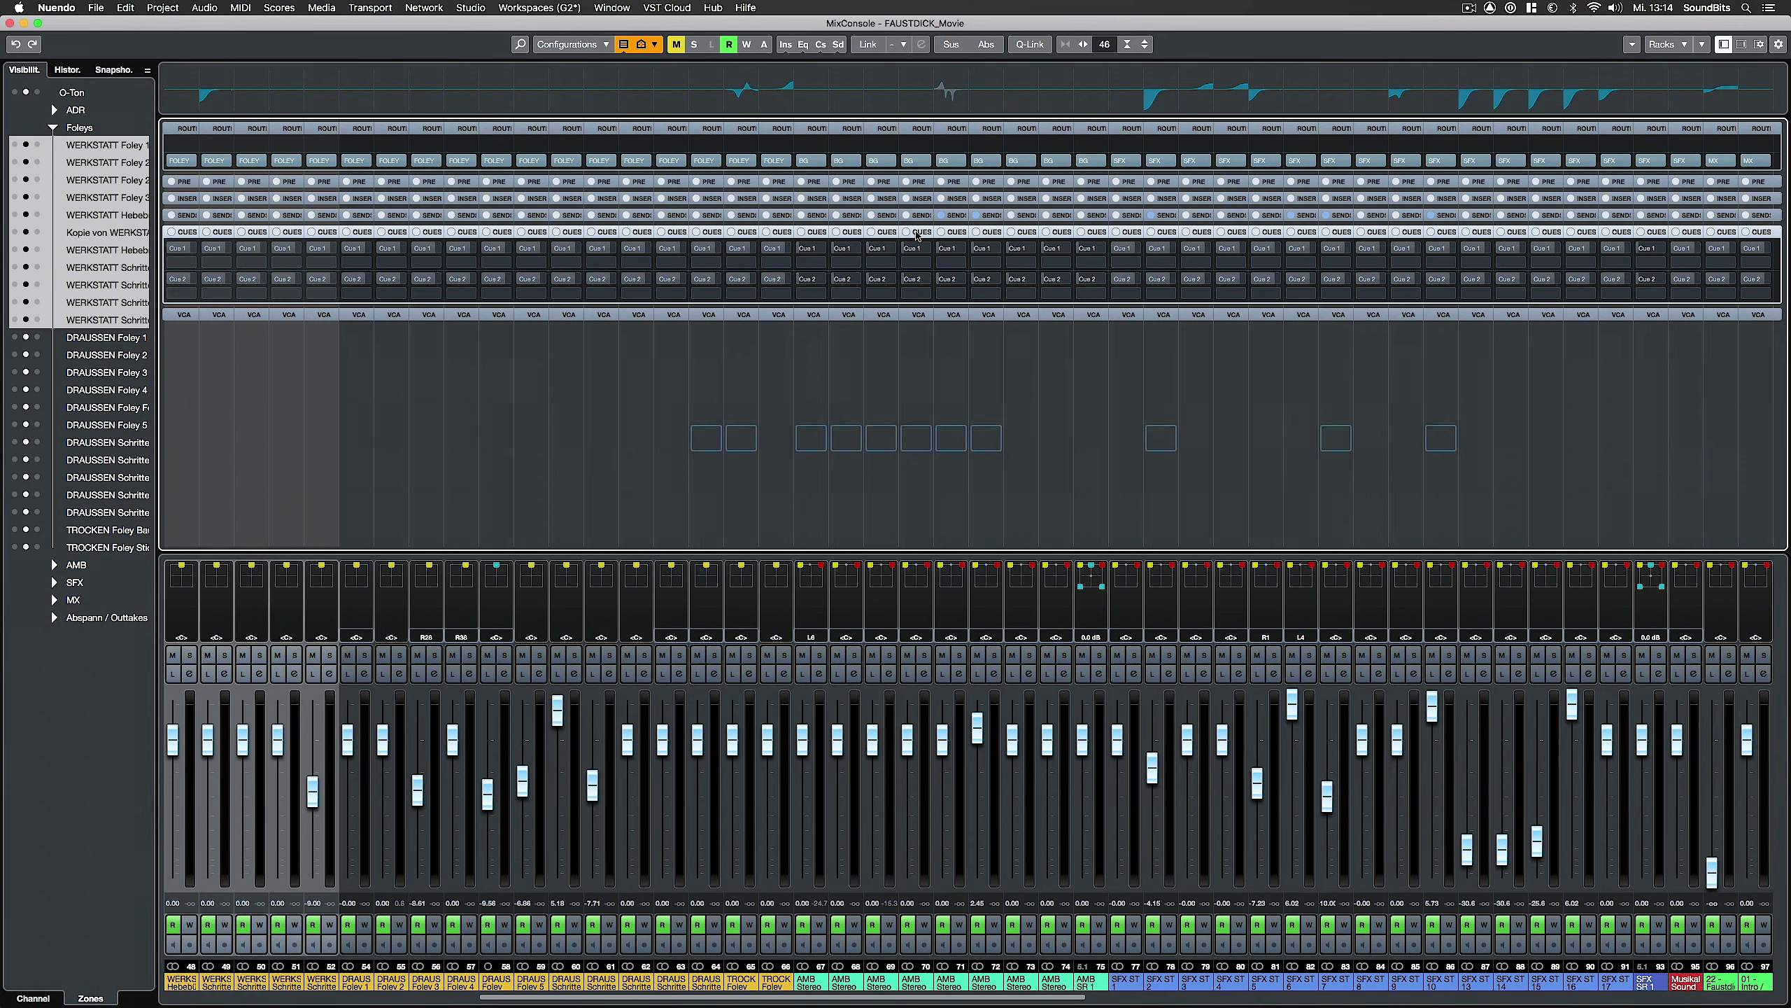
{"action": "left_click", "coordinate": [917, 248]}
{"action": "left_click", "coordinate": [882, 250]}
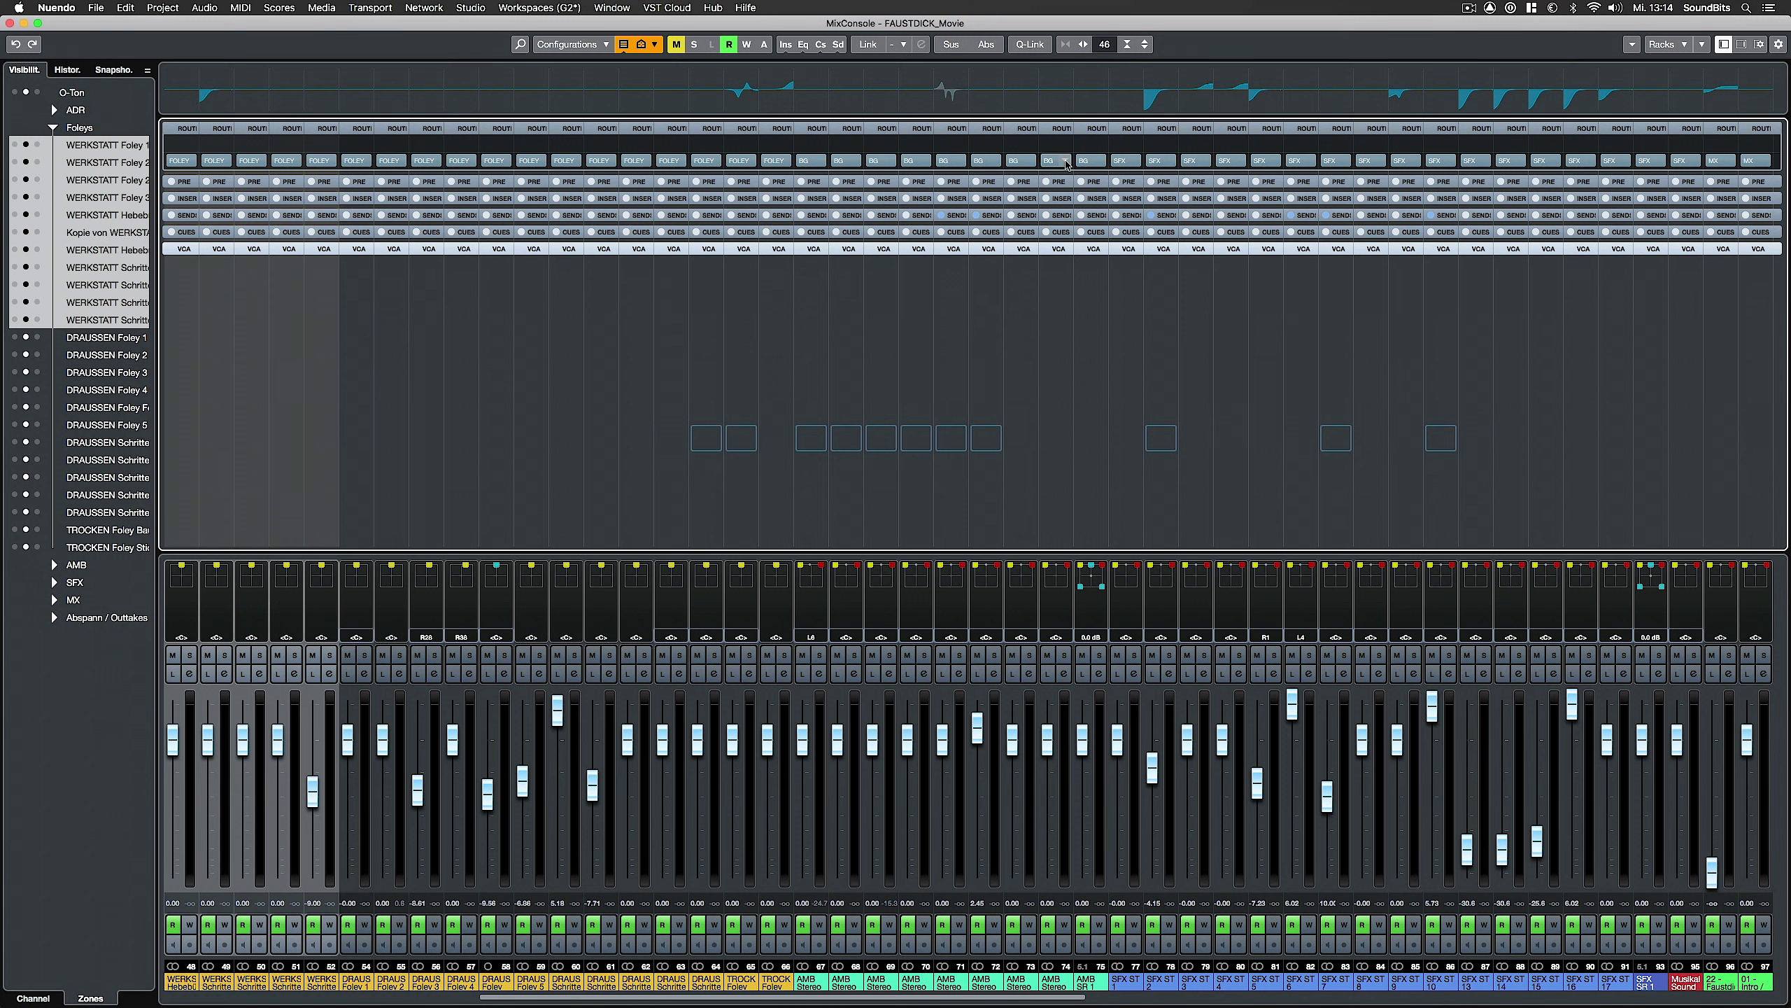
Open the equalizer curve of the AMB Stereo 2 channel and add a boosted peak band to it
{"action": "left_click", "coordinate": [860, 114]}
{"action": "left_click", "coordinate": [852, 100]}
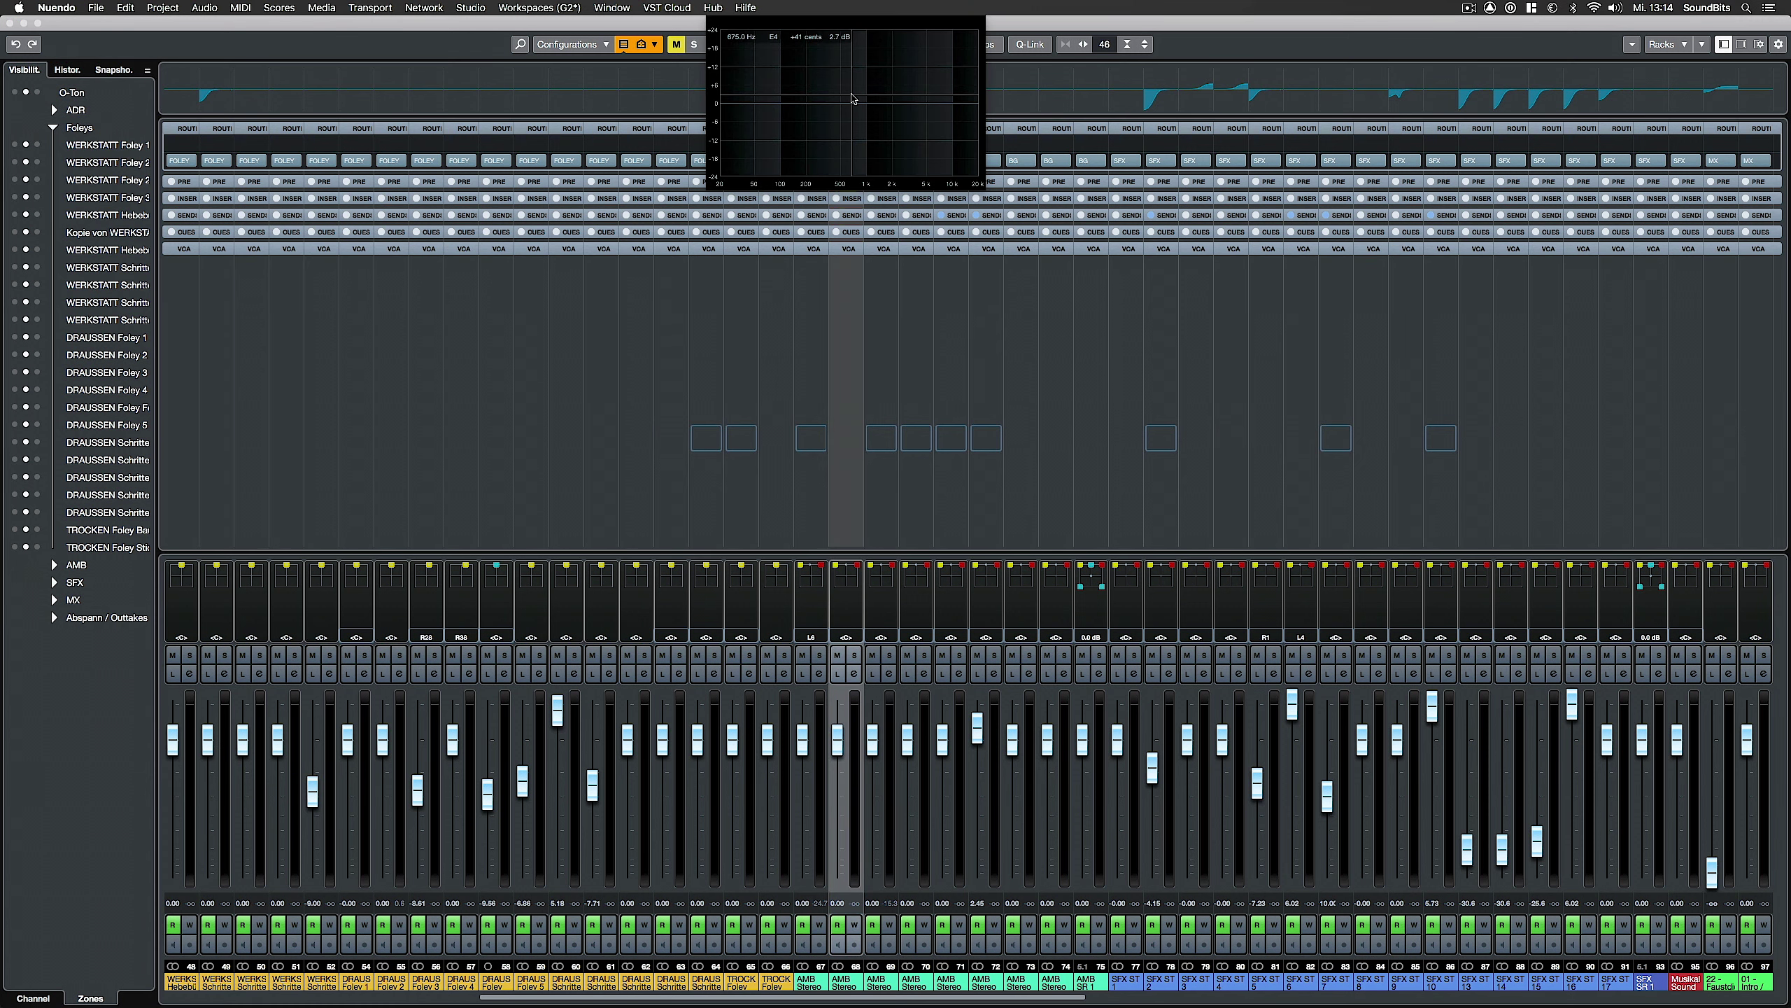
{"action": "left_click_drag", "start_coordinate": [853, 103], "coordinate": [896, 83]}
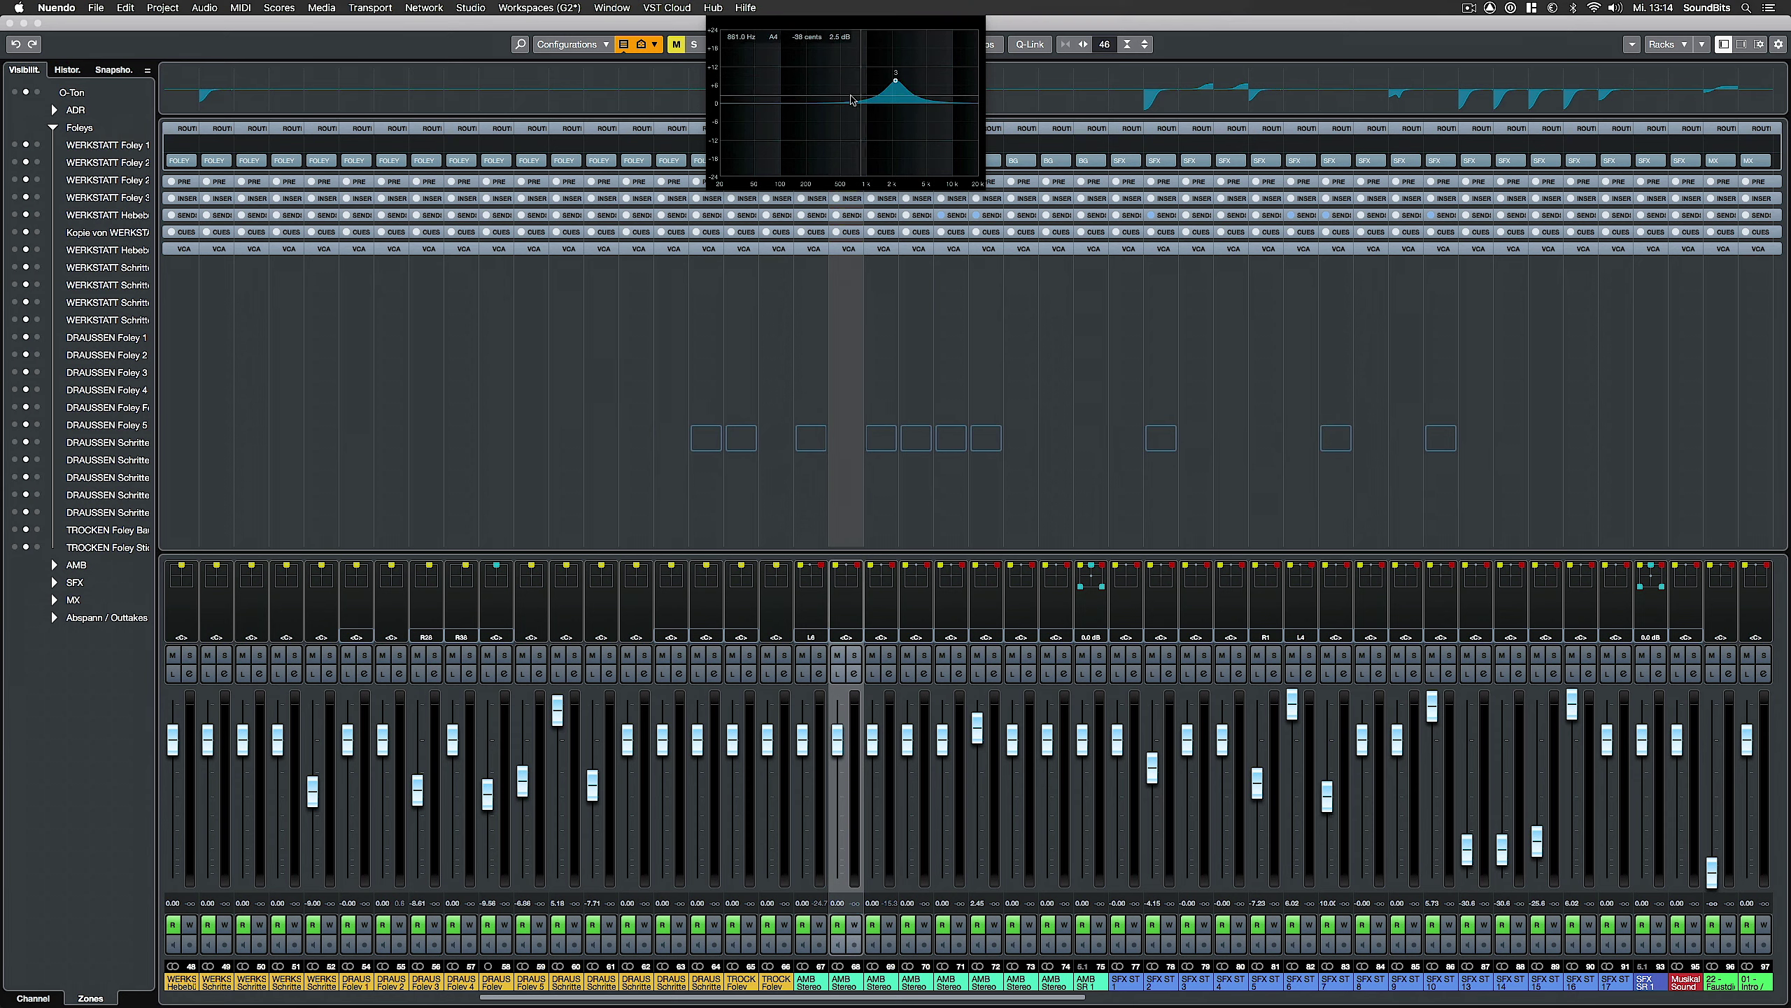
Show all rack types in the MixConsole and close the rack selection
{"action": "left_click", "coordinate": [1672, 45]}
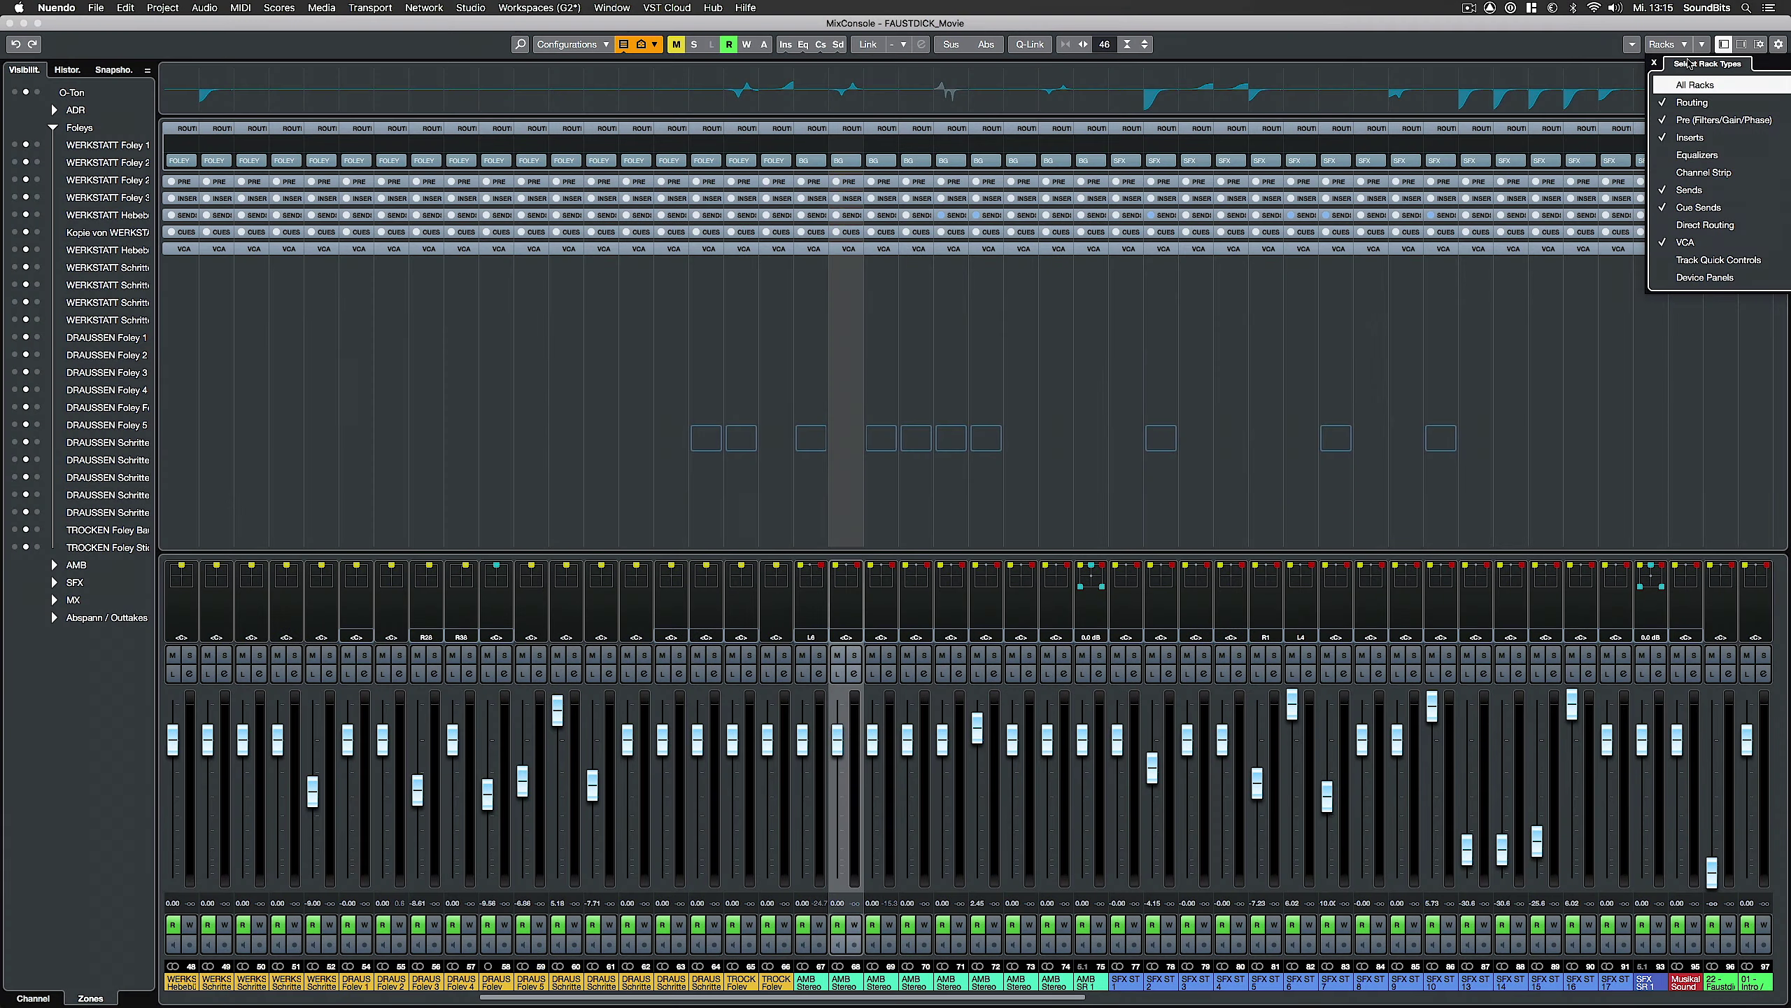
{"action": "left_click", "coordinate": [1669, 85]}
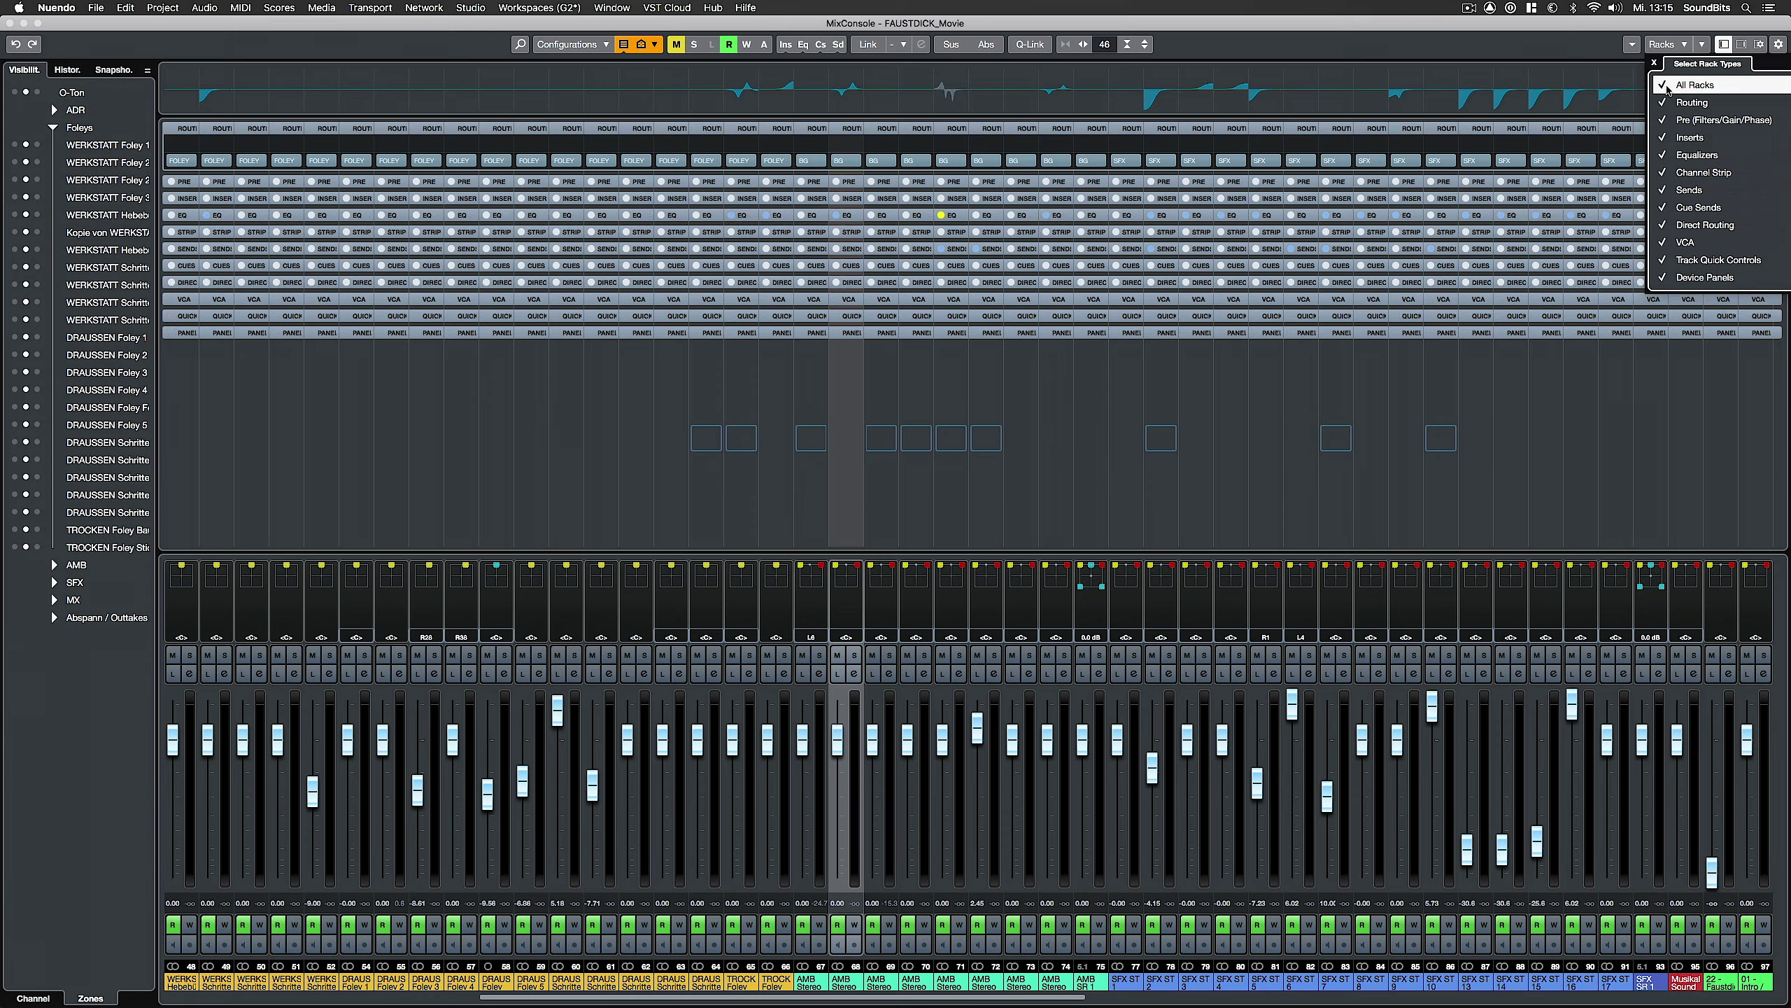
{"action": "left_click", "coordinate": [916, 416]}
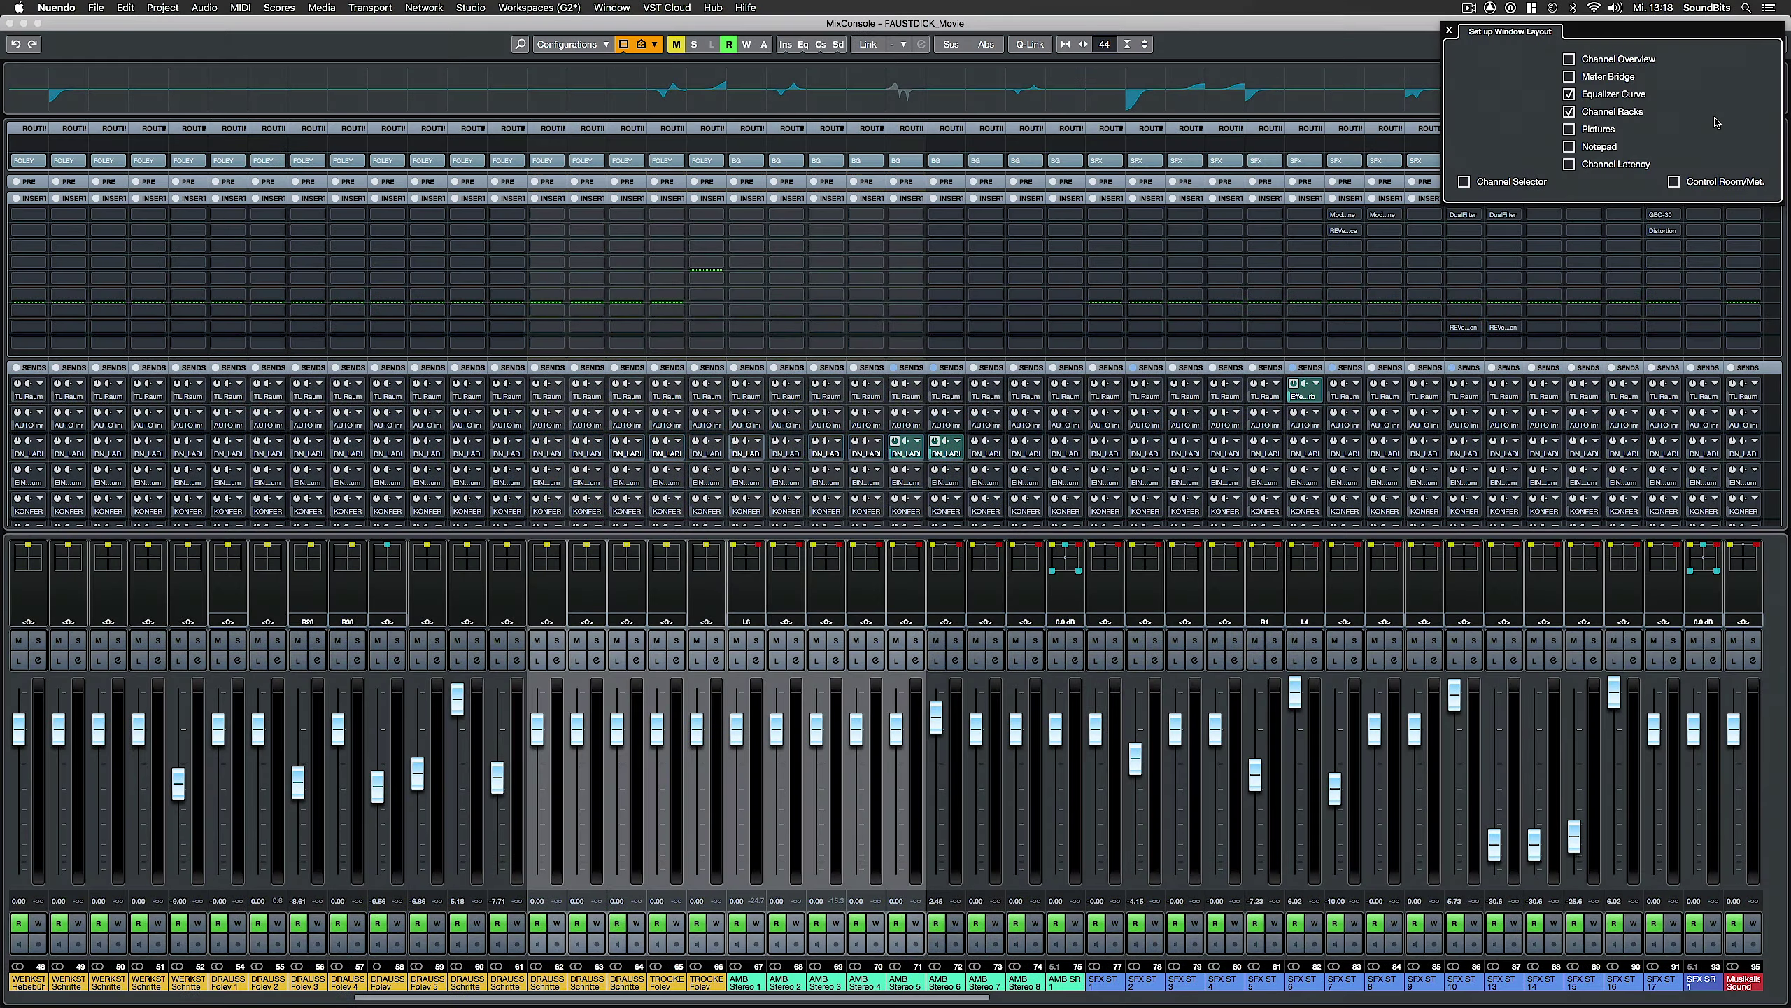
Add the Channel Overview, Meter Bridge and Notepad to the MixConsole window layout
{"action": "left_click", "coordinate": [1569, 59]}
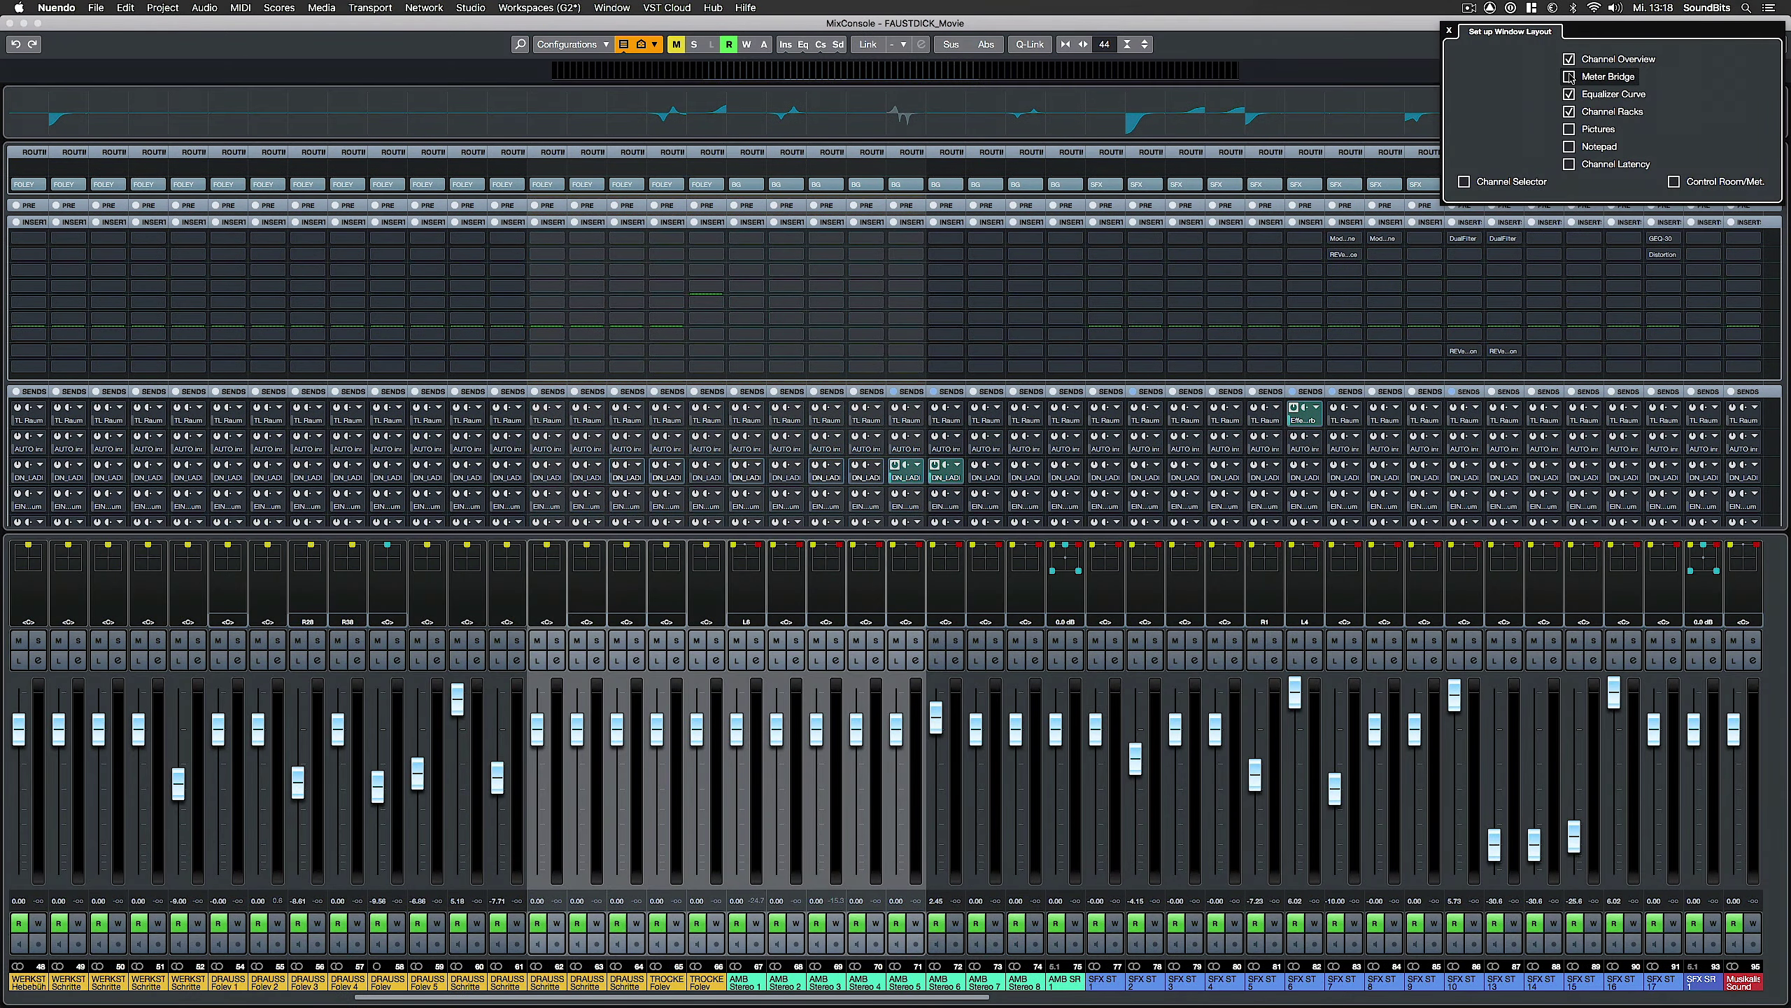
{"action": "left_click", "coordinate": [1570, 77]}
{"action": "left_click", "coordinate": [1570, 147]}
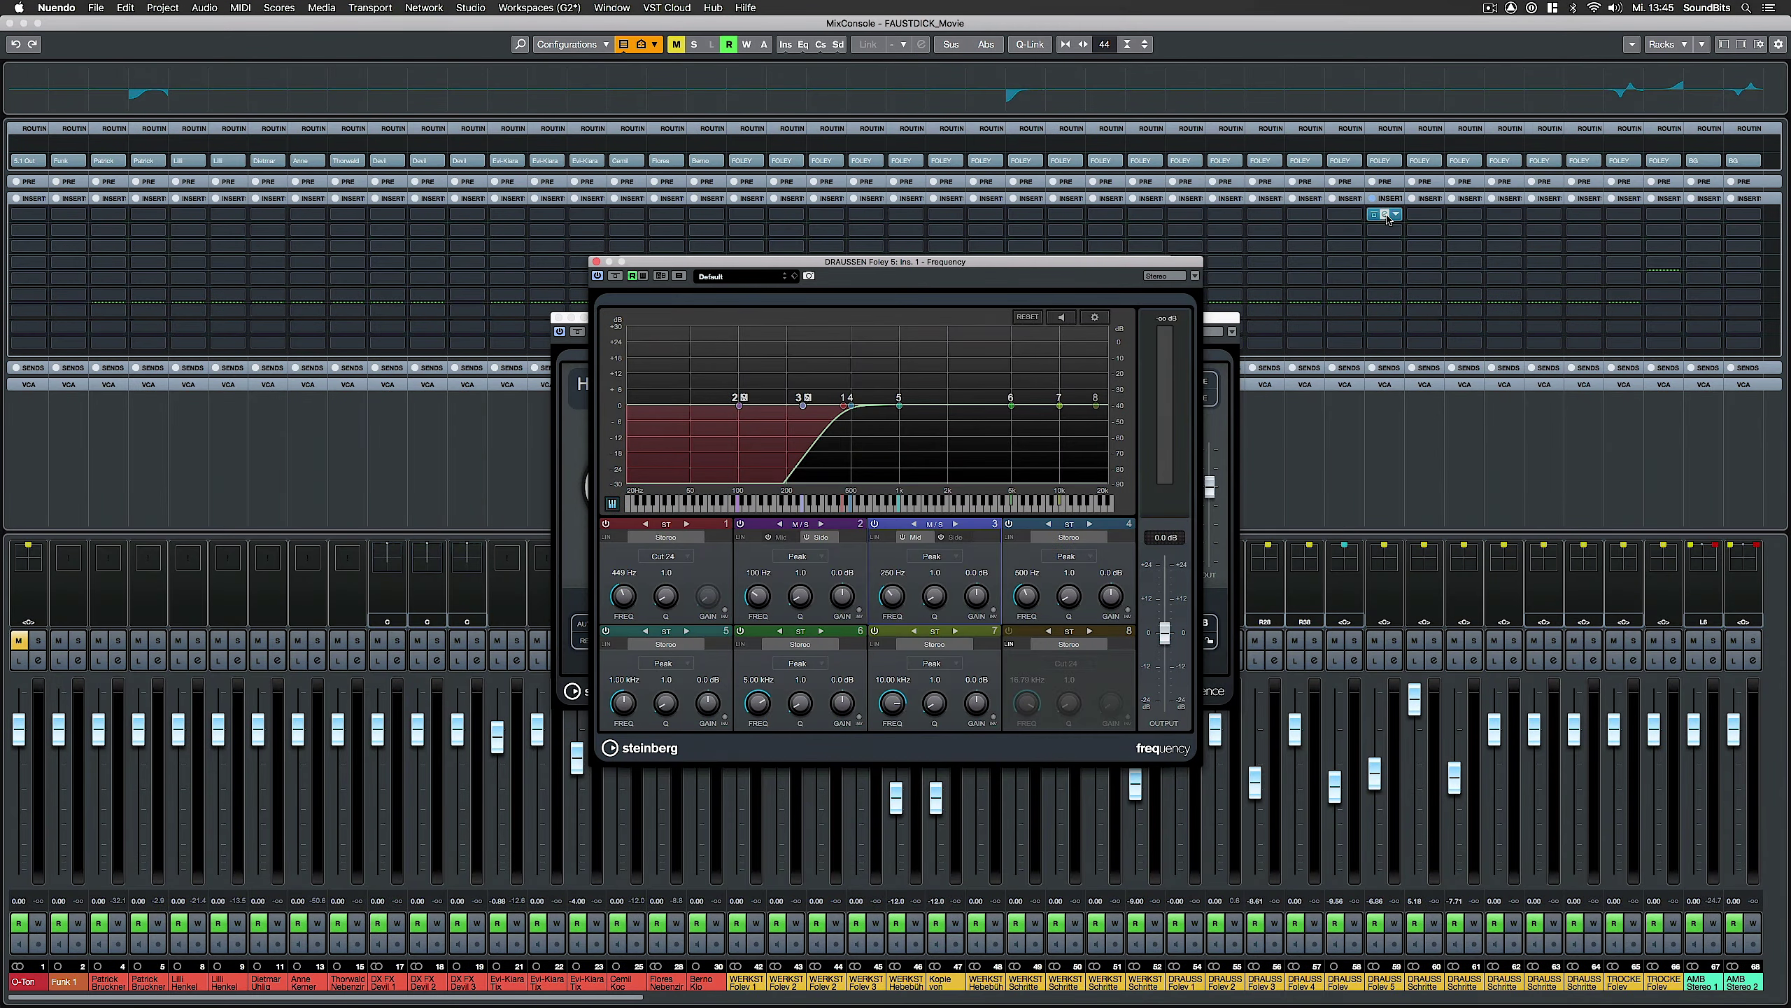
Move the Frequency insert from DRAUSSEN Foley 5 to the DN_LADEN Raum channel and copy channel 10's whole insert rack to channel 12
{"action": "left_click_drag", "start_coordinate": [1387, 217], "coordinate": [547, 220]}
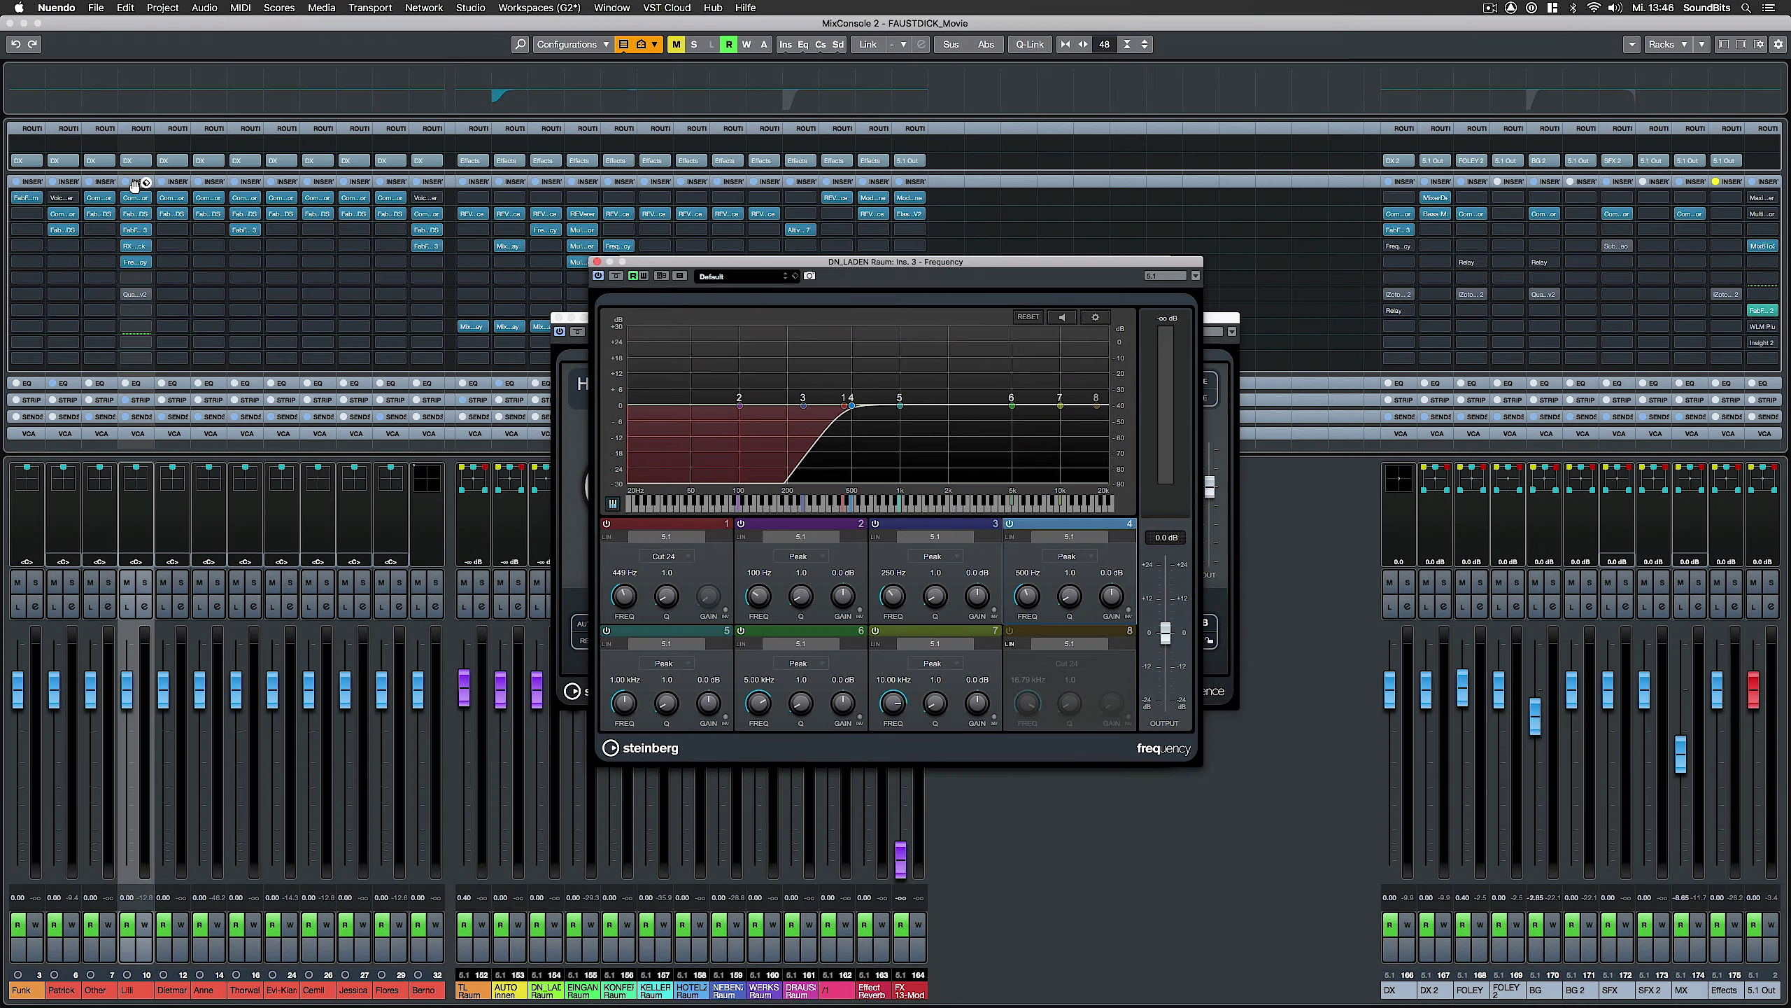
{"action": "left_click_drag", "start_coordinate": [136, 182], "coordinate": [178, 186]}
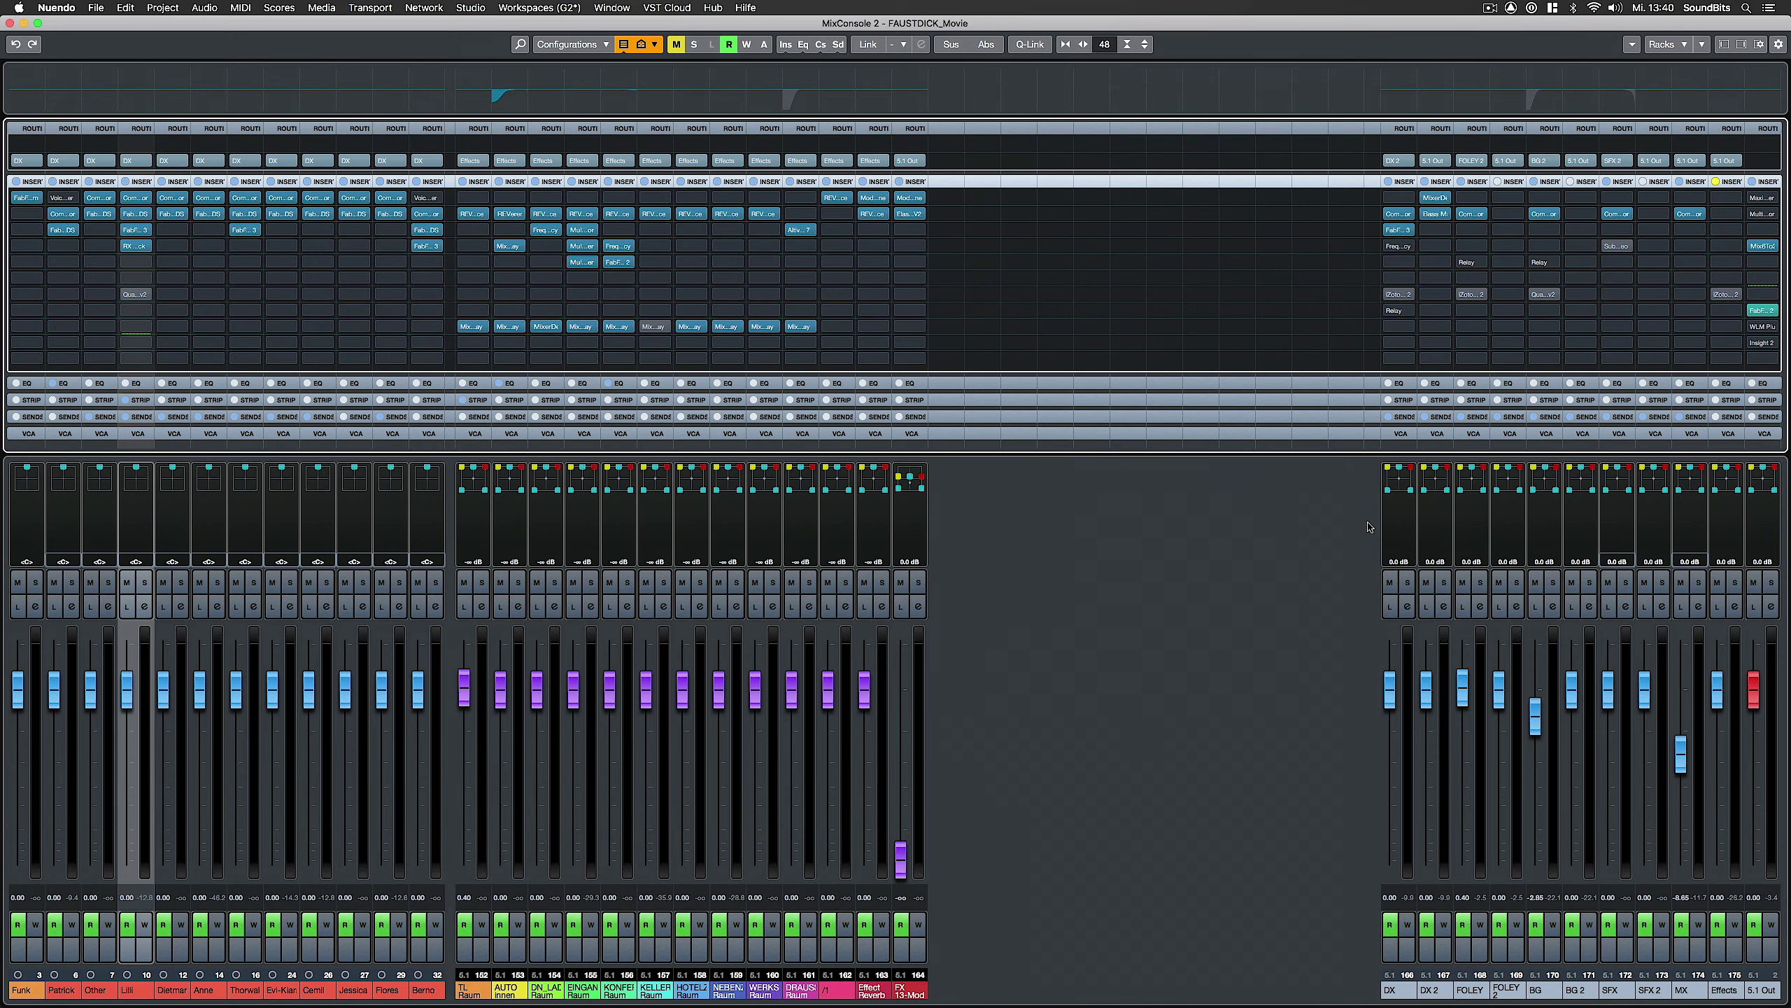
Swap the DX channel's MultiPanner for another panner plug-in and set channel 32's panner to dearVR pro
{"action": "double_click", "coordinate": [1403, 492]}
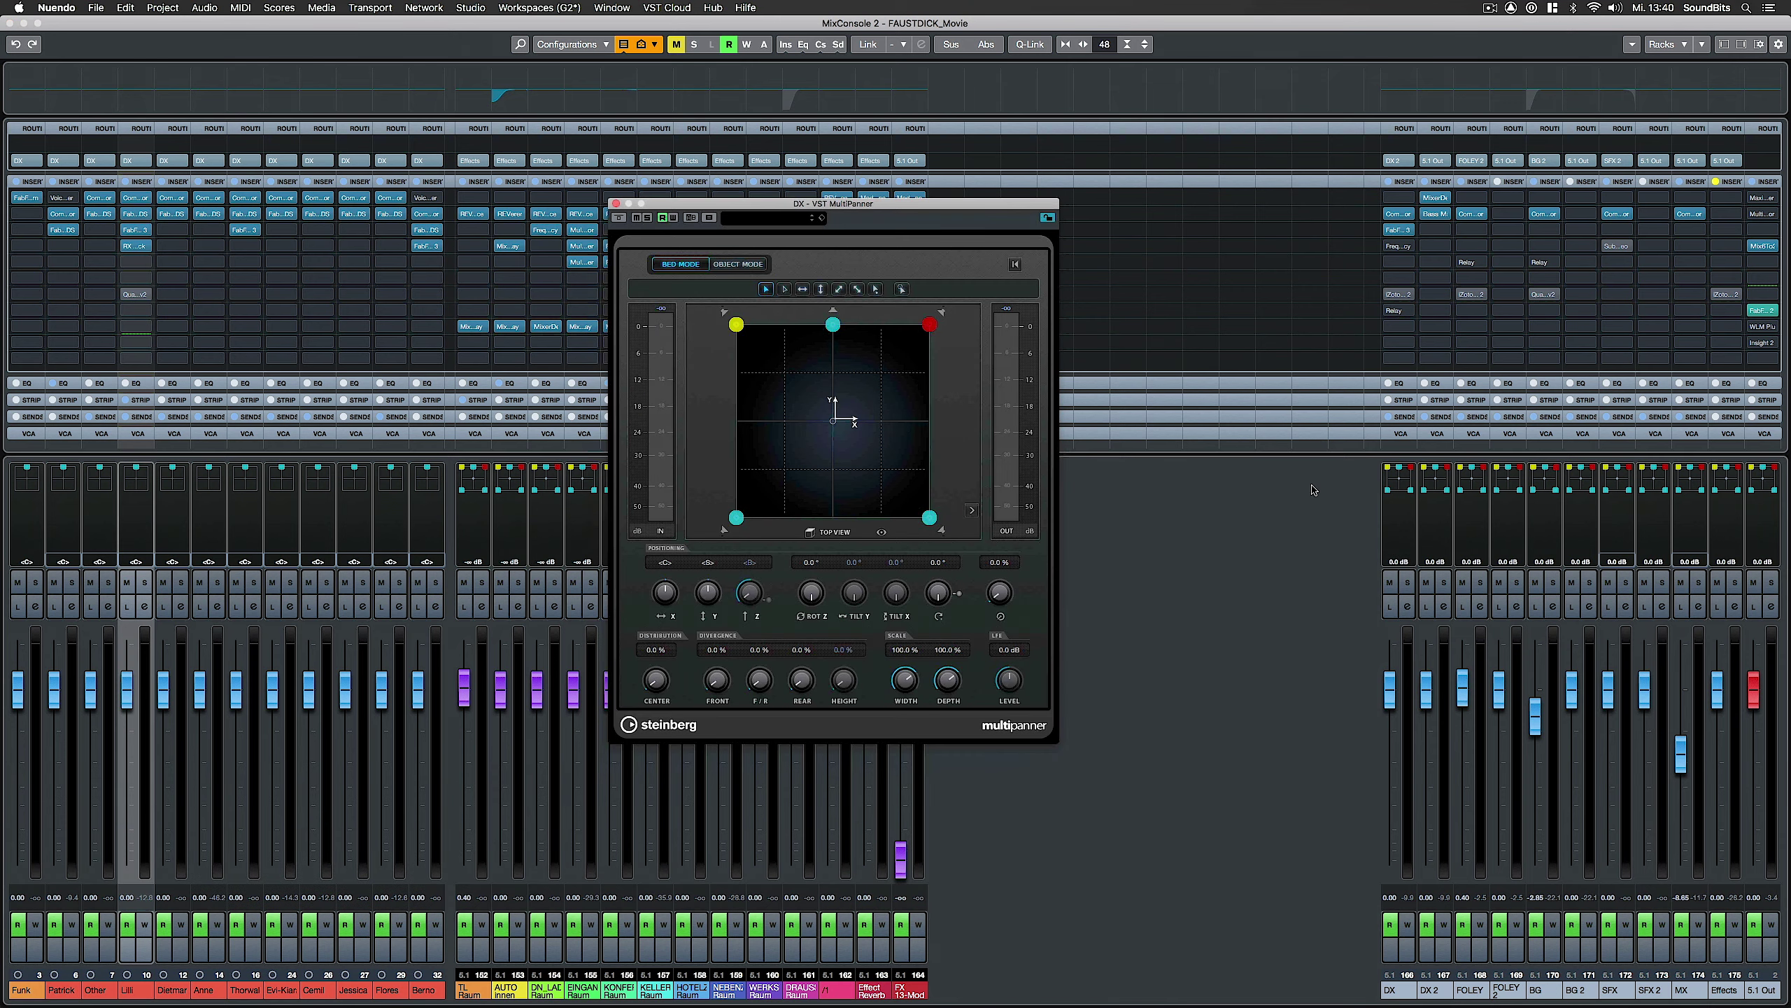
{"action": "right_click", "coordinate": [1398, 485]}
{"action": "left_click", "coordinate": [1461, 737]}
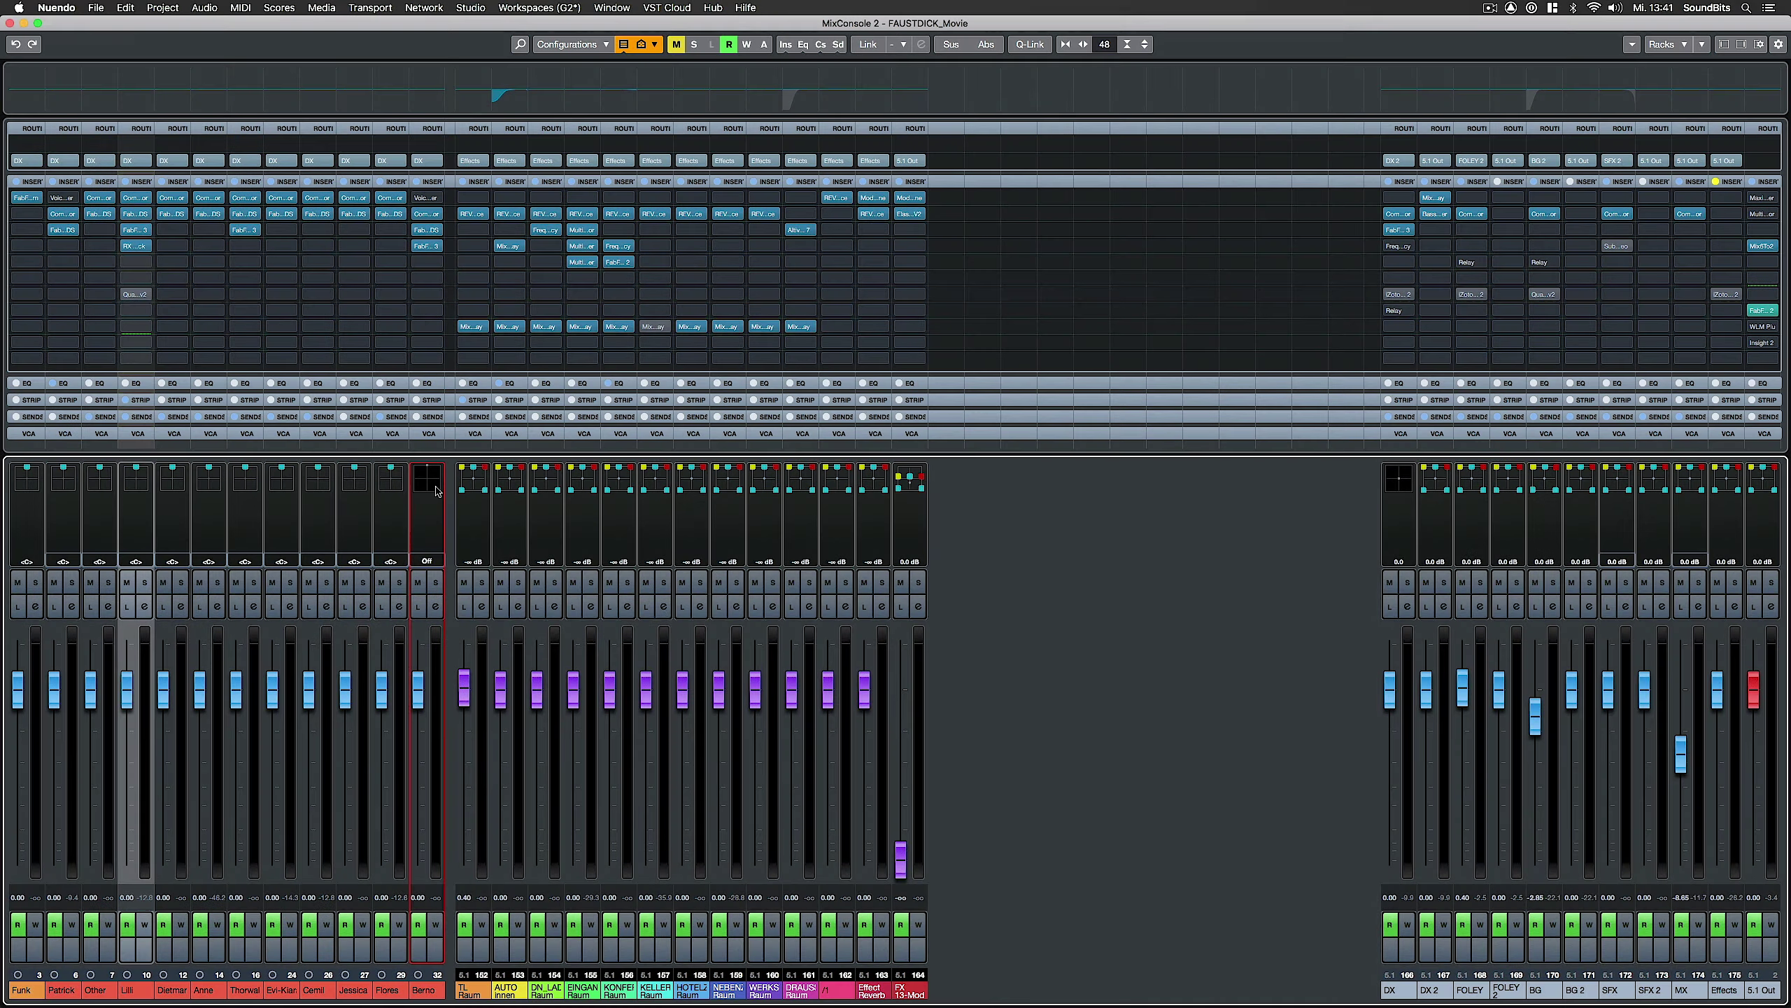
{"action": "right_click", "coordinate": [435, 487]}
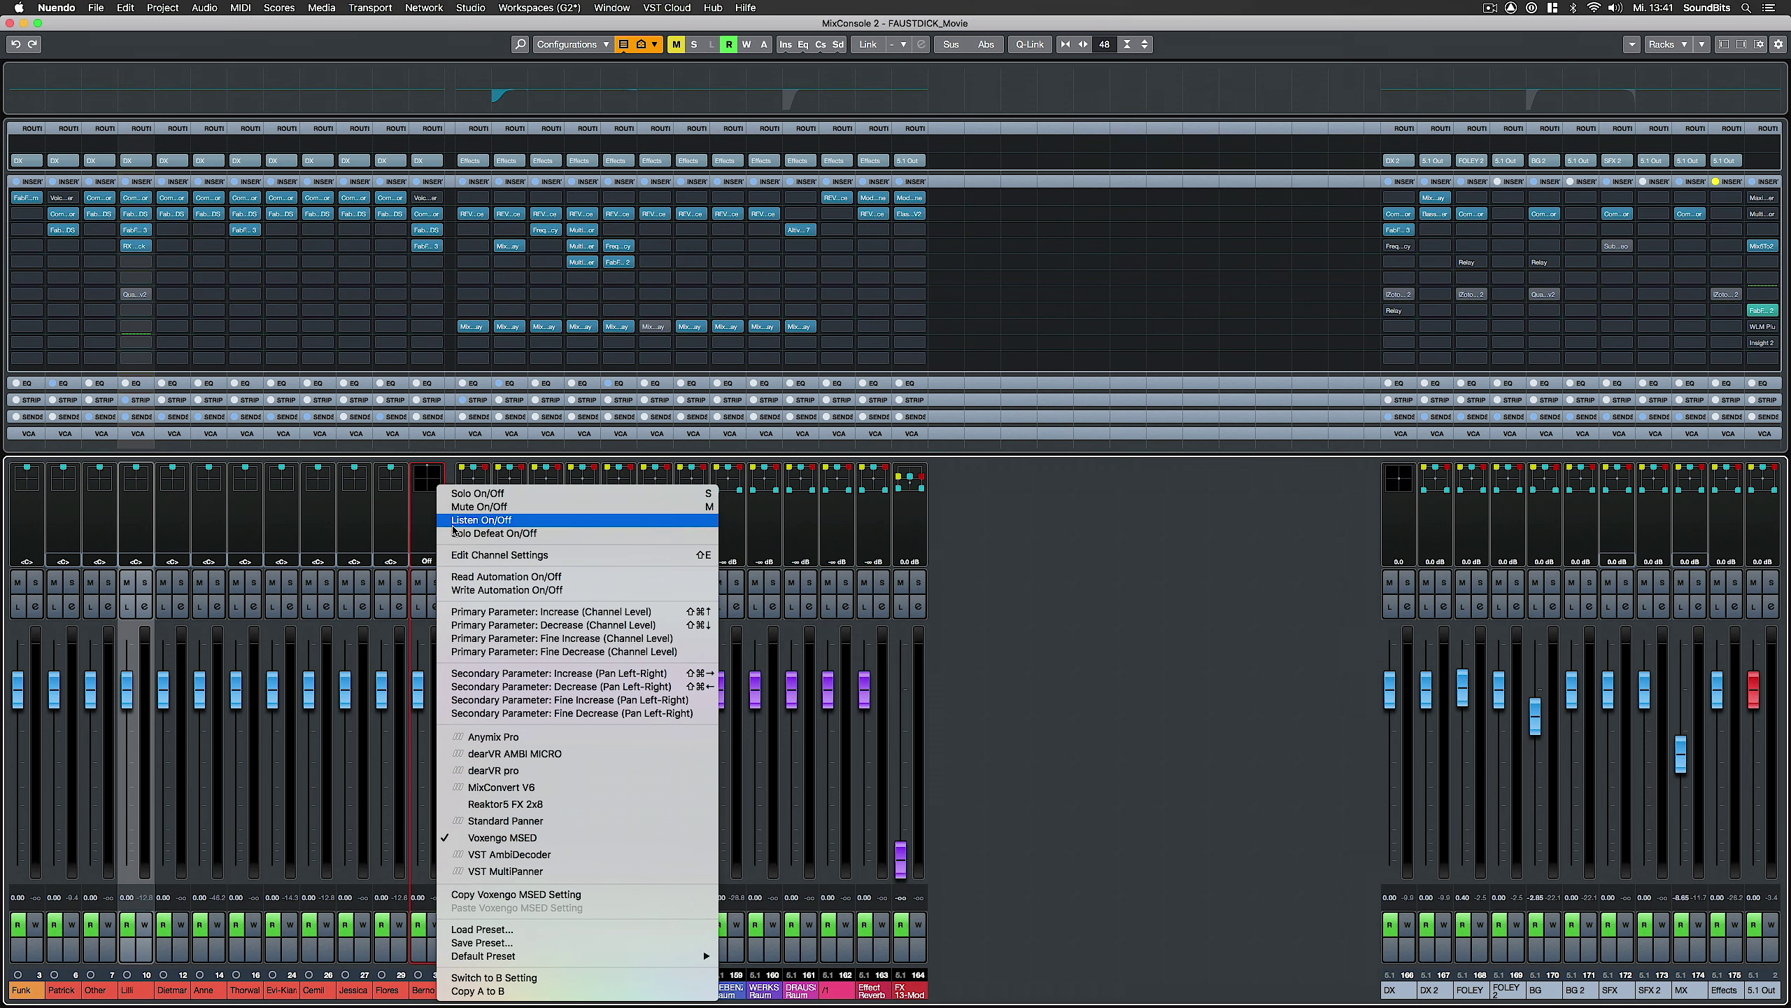
{"action": "left_click", "coordinate": [547, 773]}
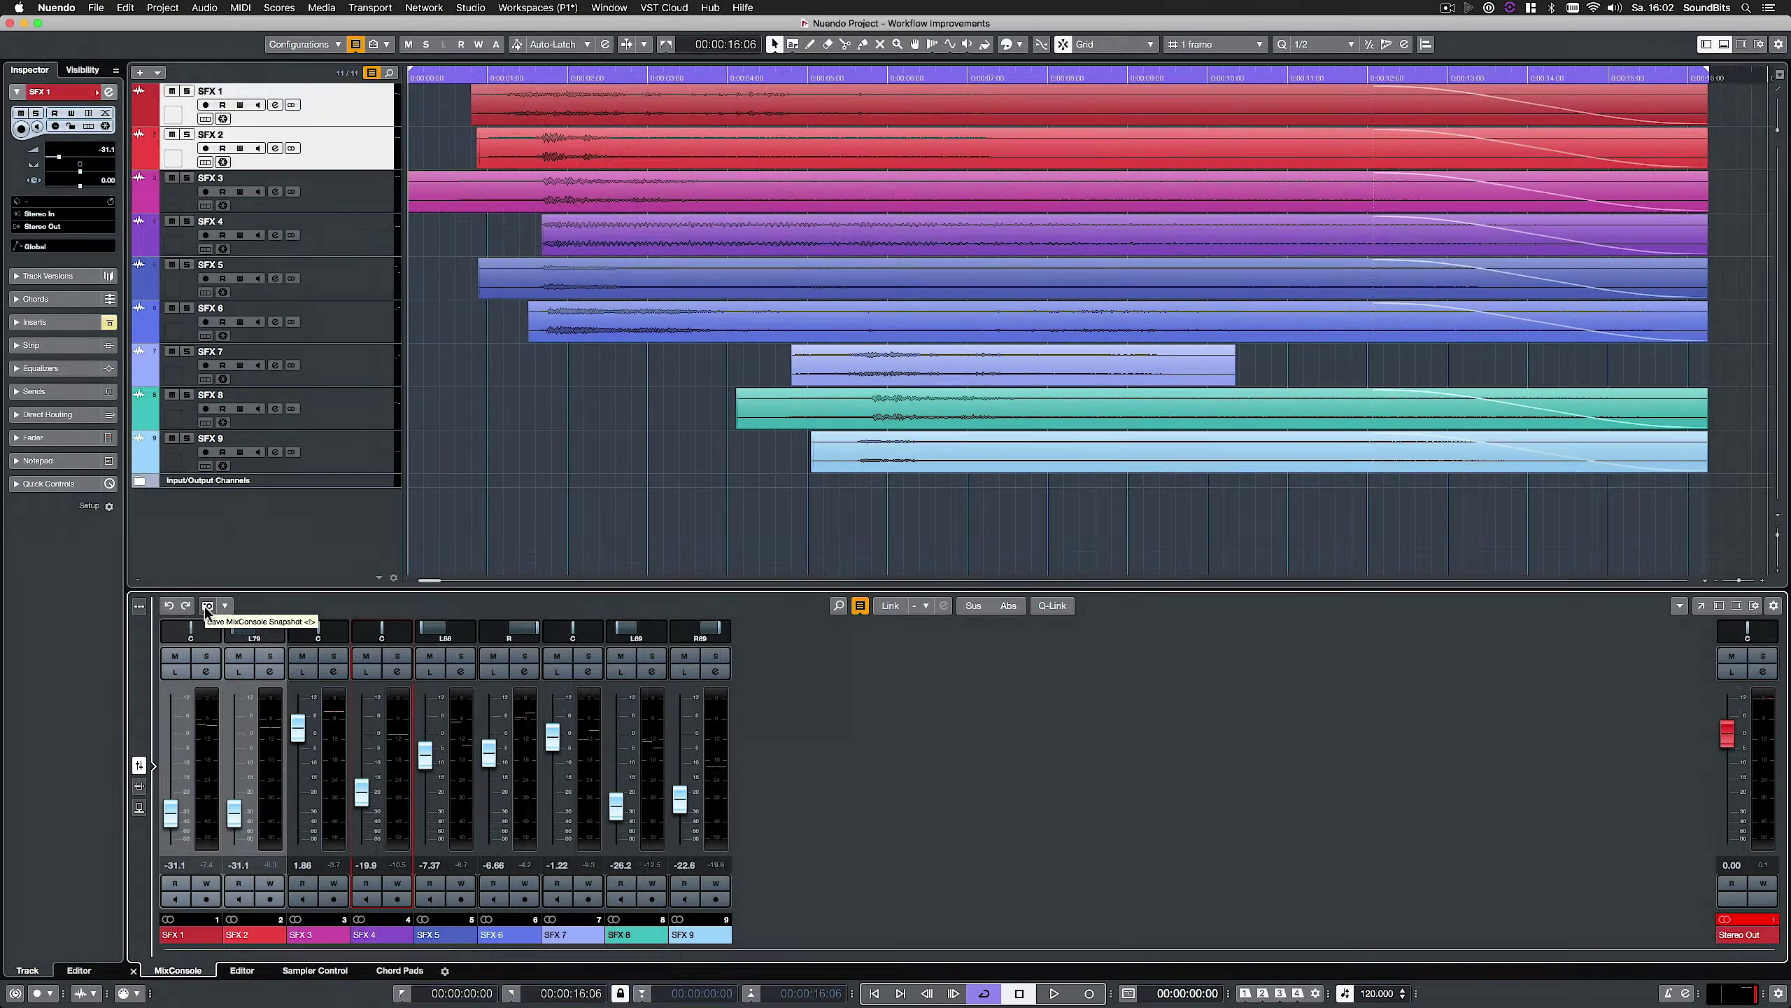
Open the snapshot list of the full MixConsole and recall Snapshot 2, followed by Snapshot 1
{"action": "key", "text": "F3"}
{"action": "left_click", "coordinate": [99, 70]}
{"action": "left_click", "coordinate": [126, 120]}
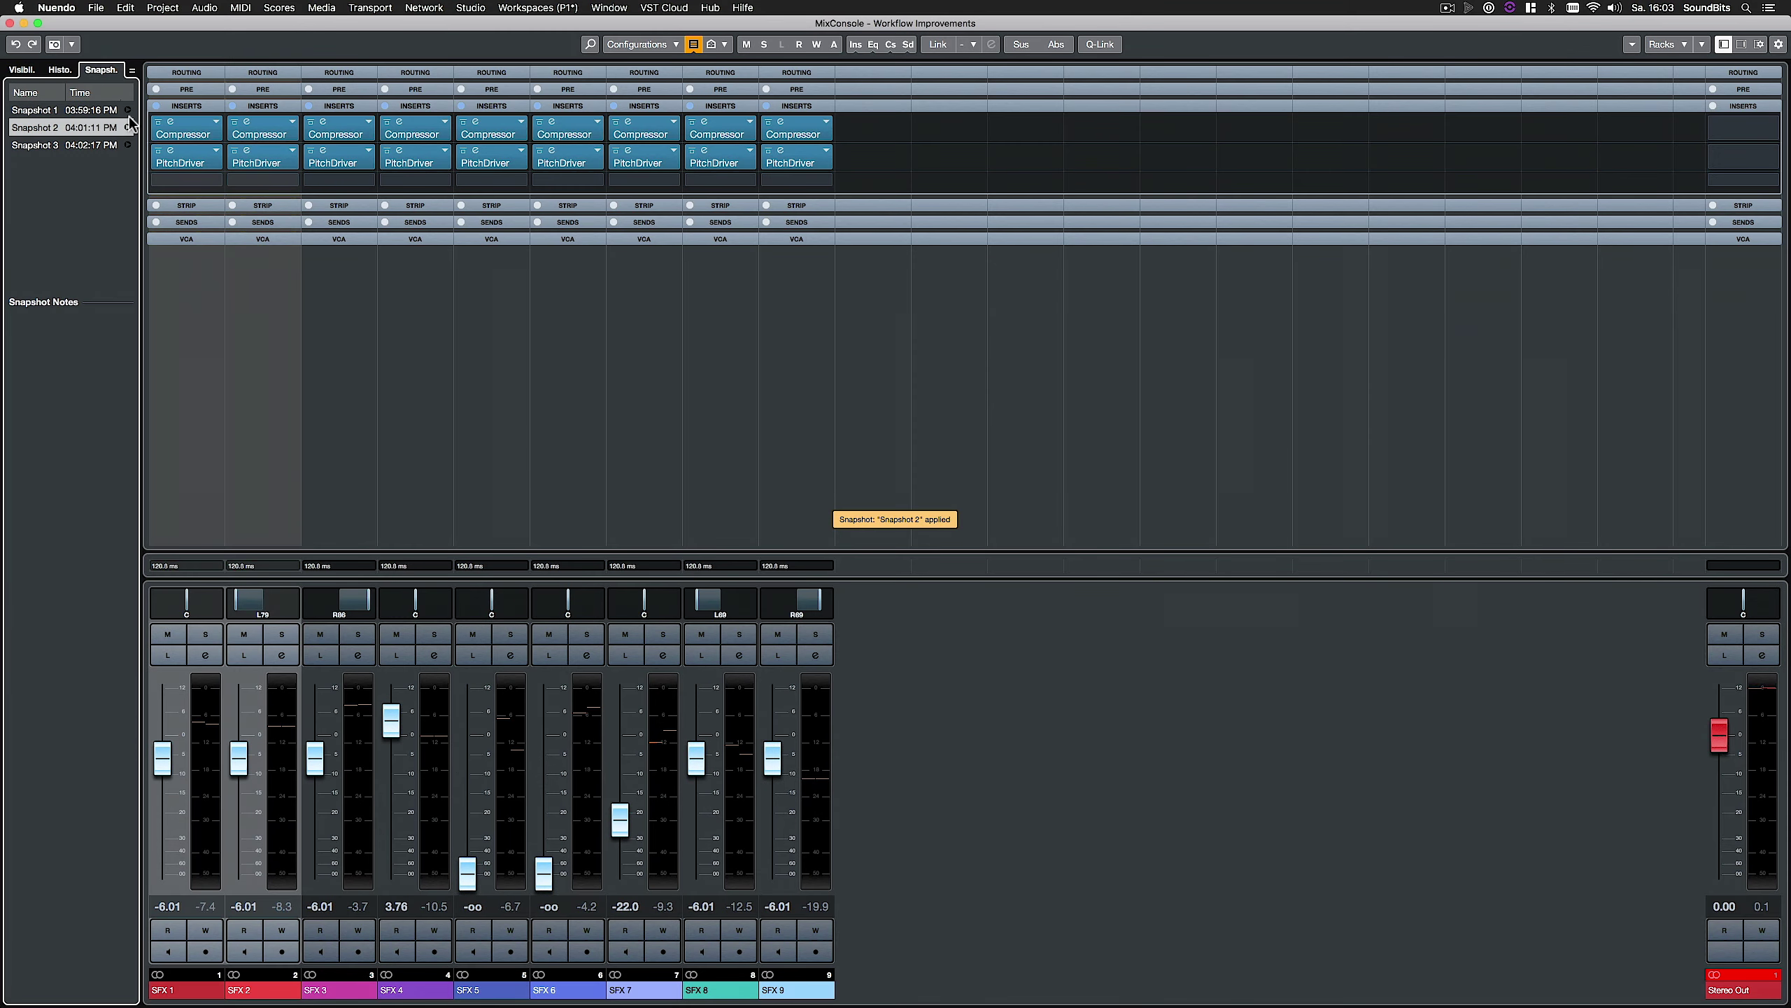
{"action": "left_click", "coordinate": [128, 110]}
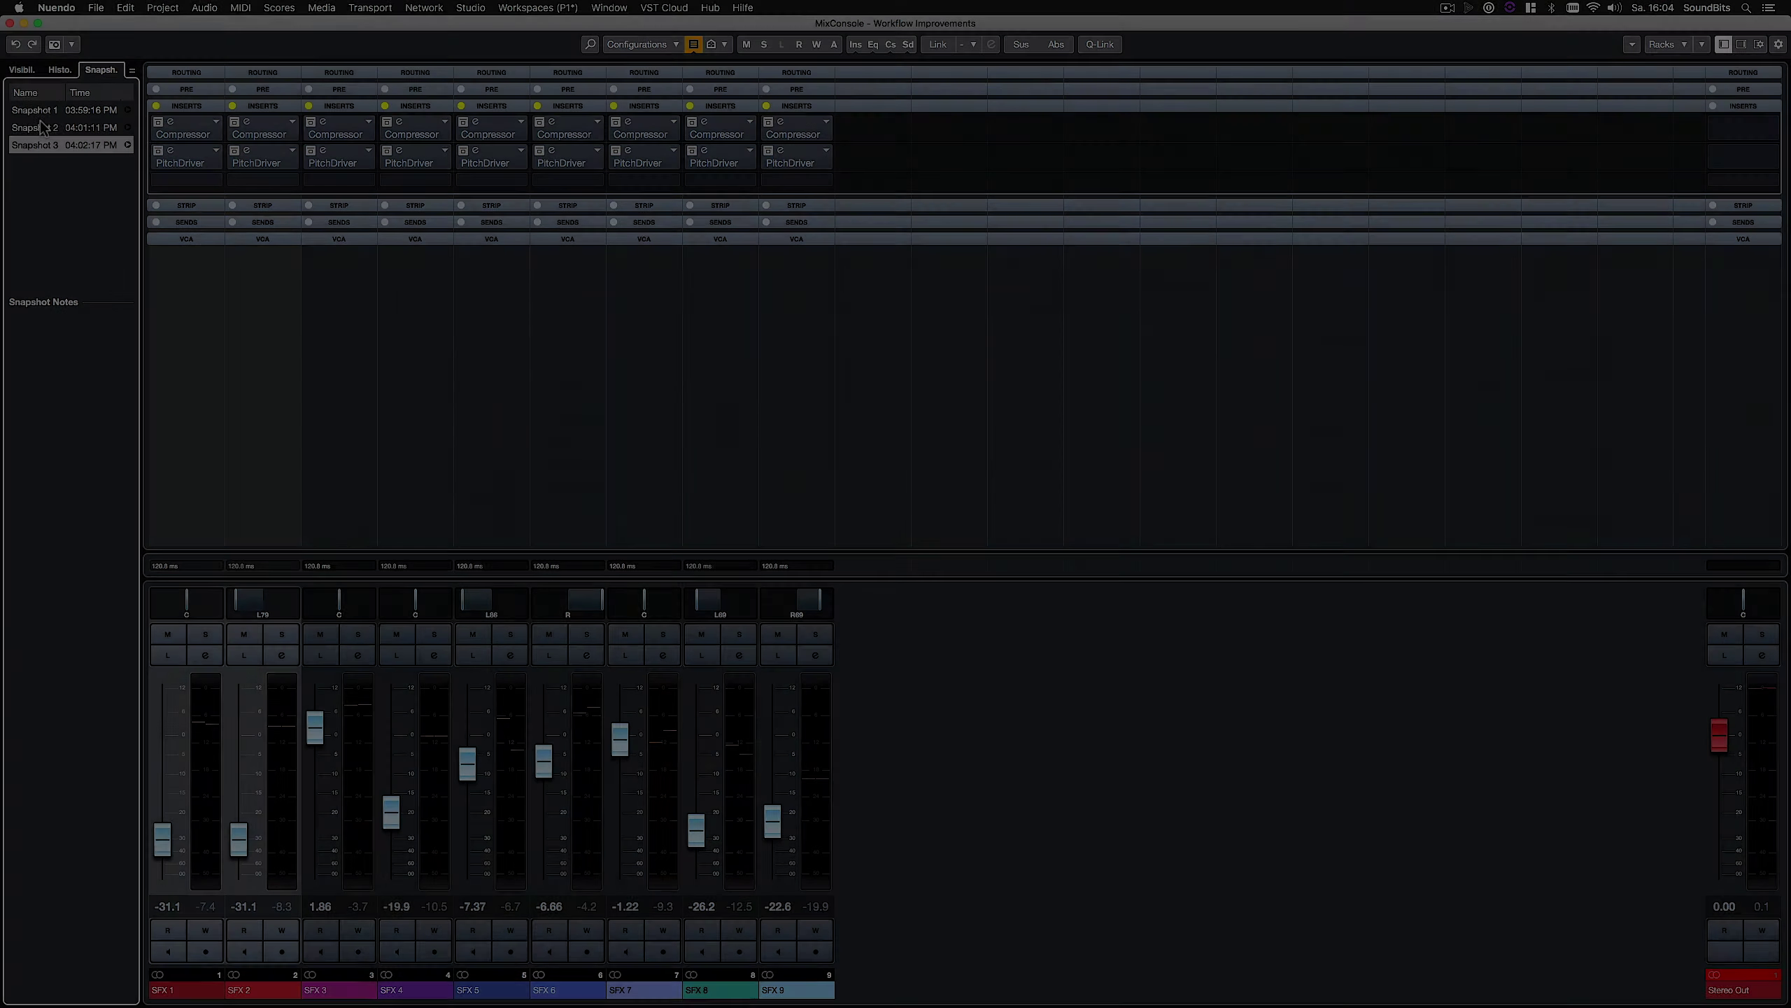
Select Snapshot 2 in the snapshot list and place the cursor in the snapshot notes
{"action": "left_click", "coordinate": [67, 114]}
{"action": "left_click", "coordinate": [38, 127]}
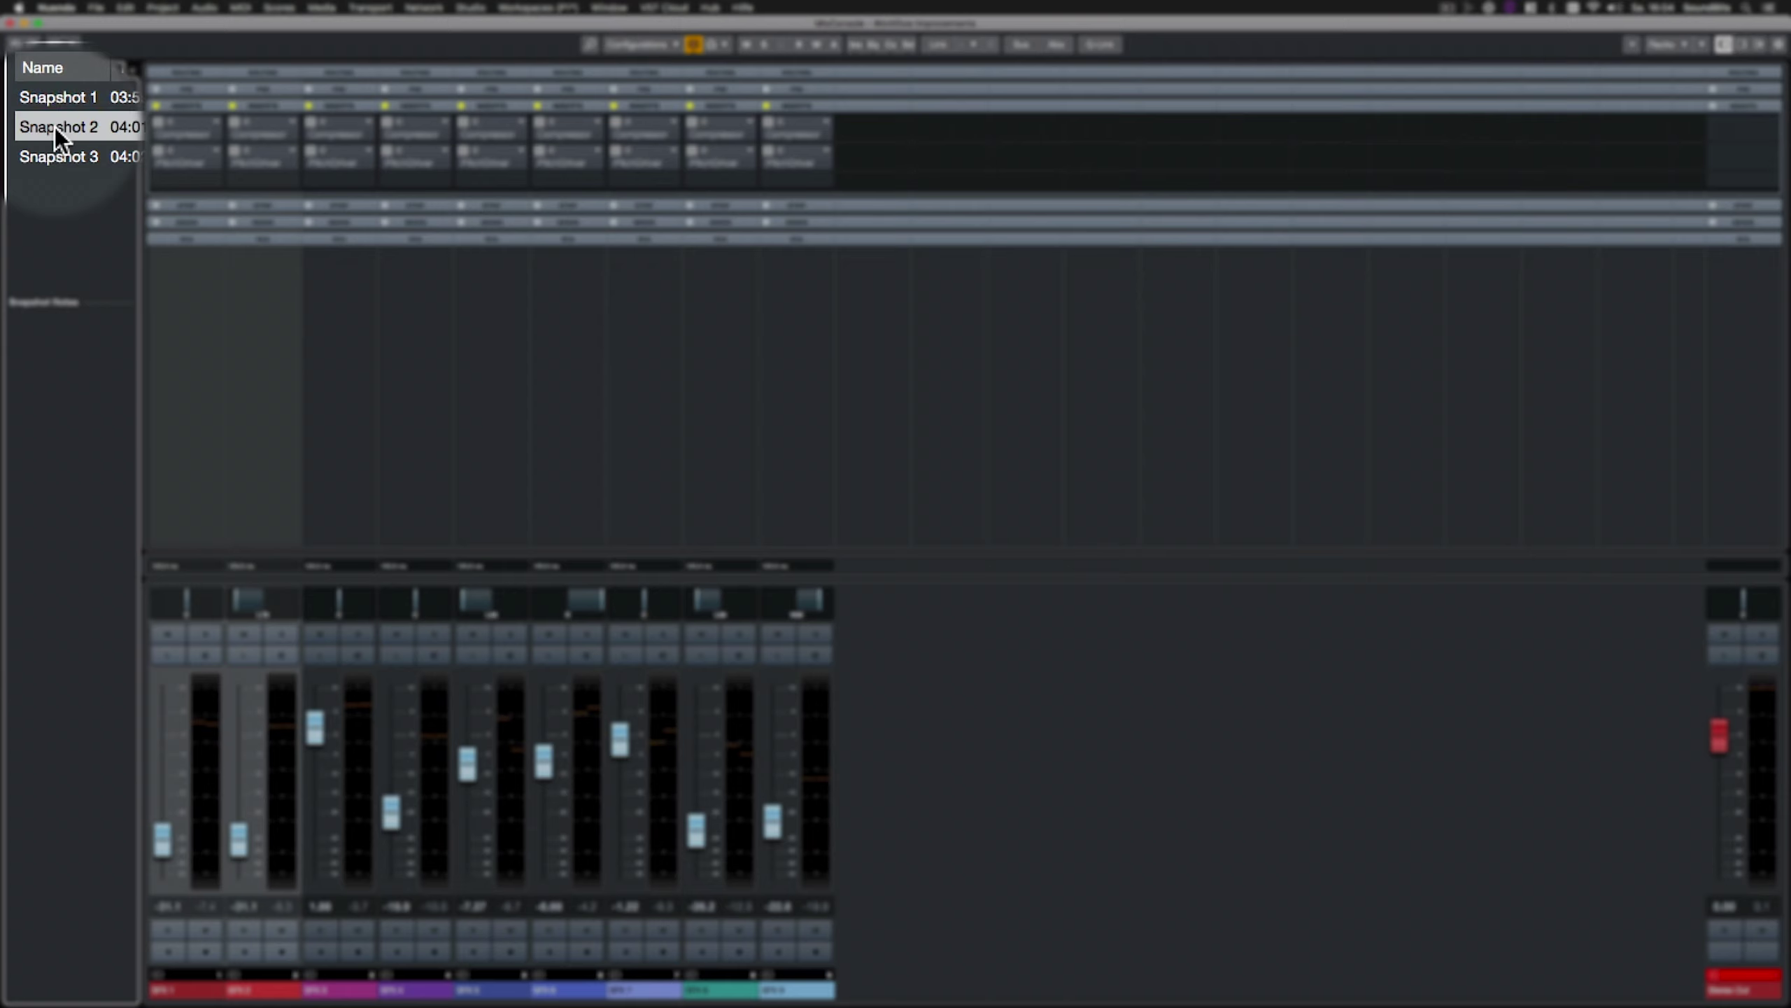
{"action": "left_click", "coordinate": [61, 147]}
{"action": "left_click", "coordinate": [60, 129]}
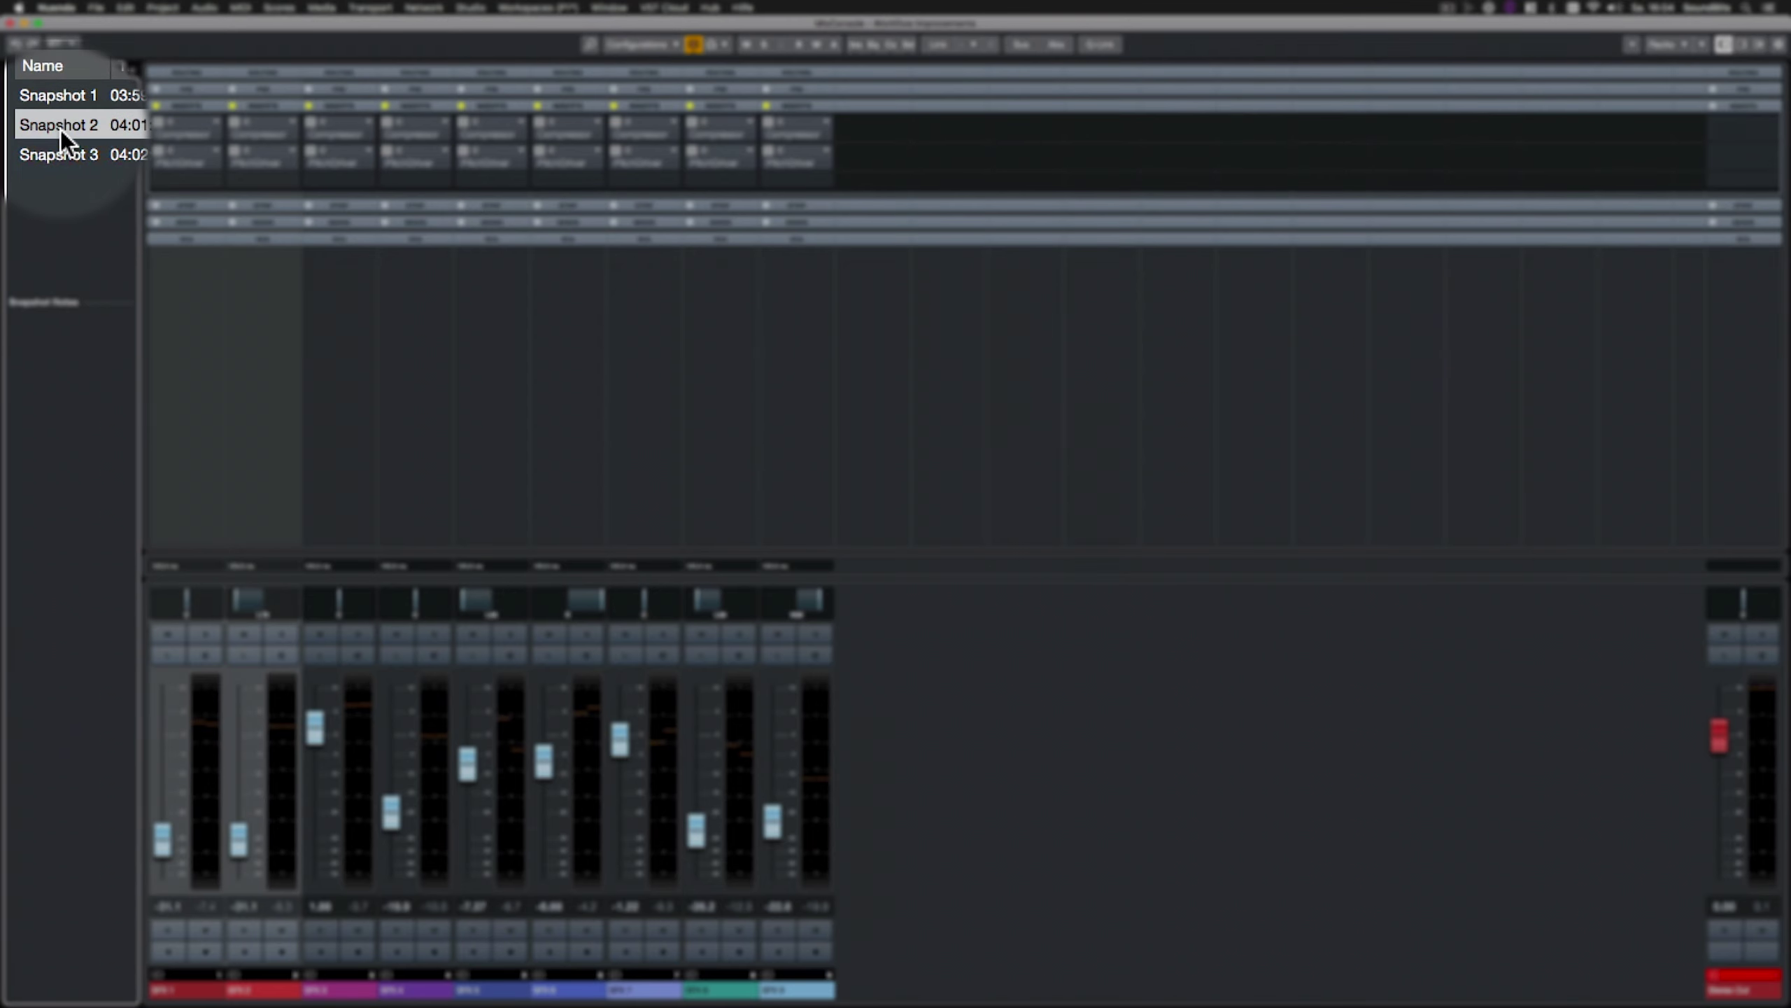
{"action": "left_click", "coordinate": [42, 323]}
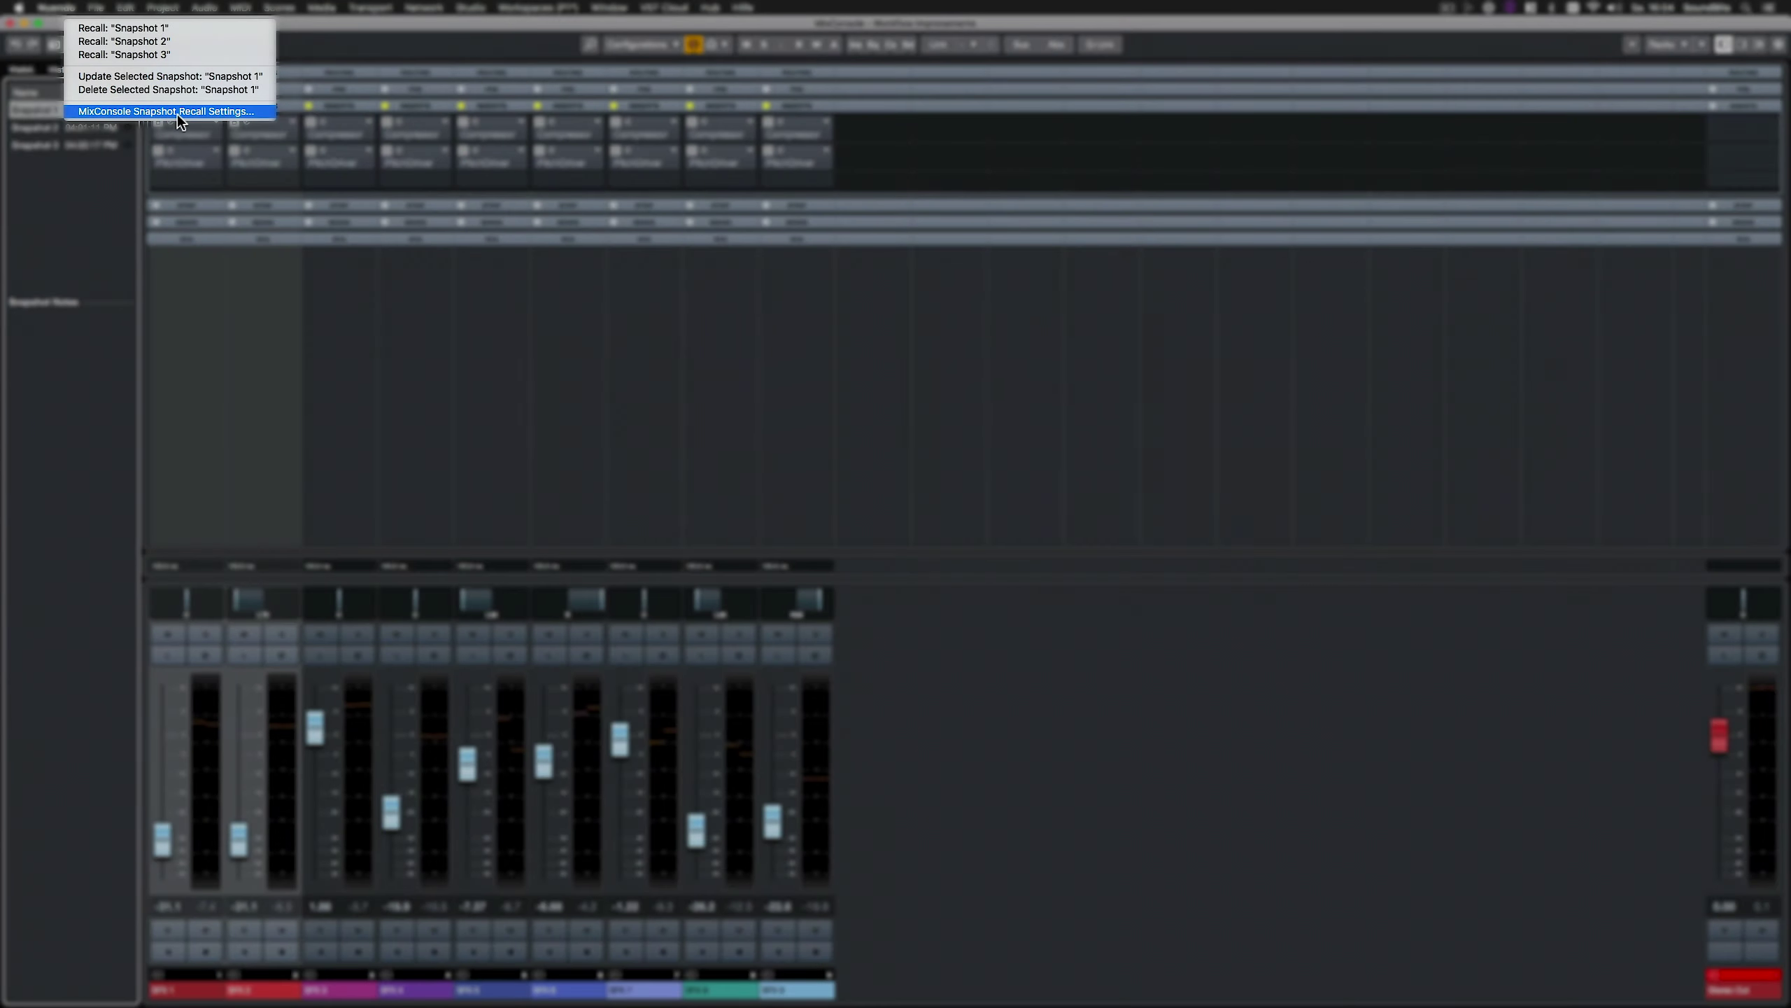
Open the MixConsole snapshot recall settings and update Snapshot 1 with the current mixer state
{"action": "left_click", "coordinate": [202, 112]}
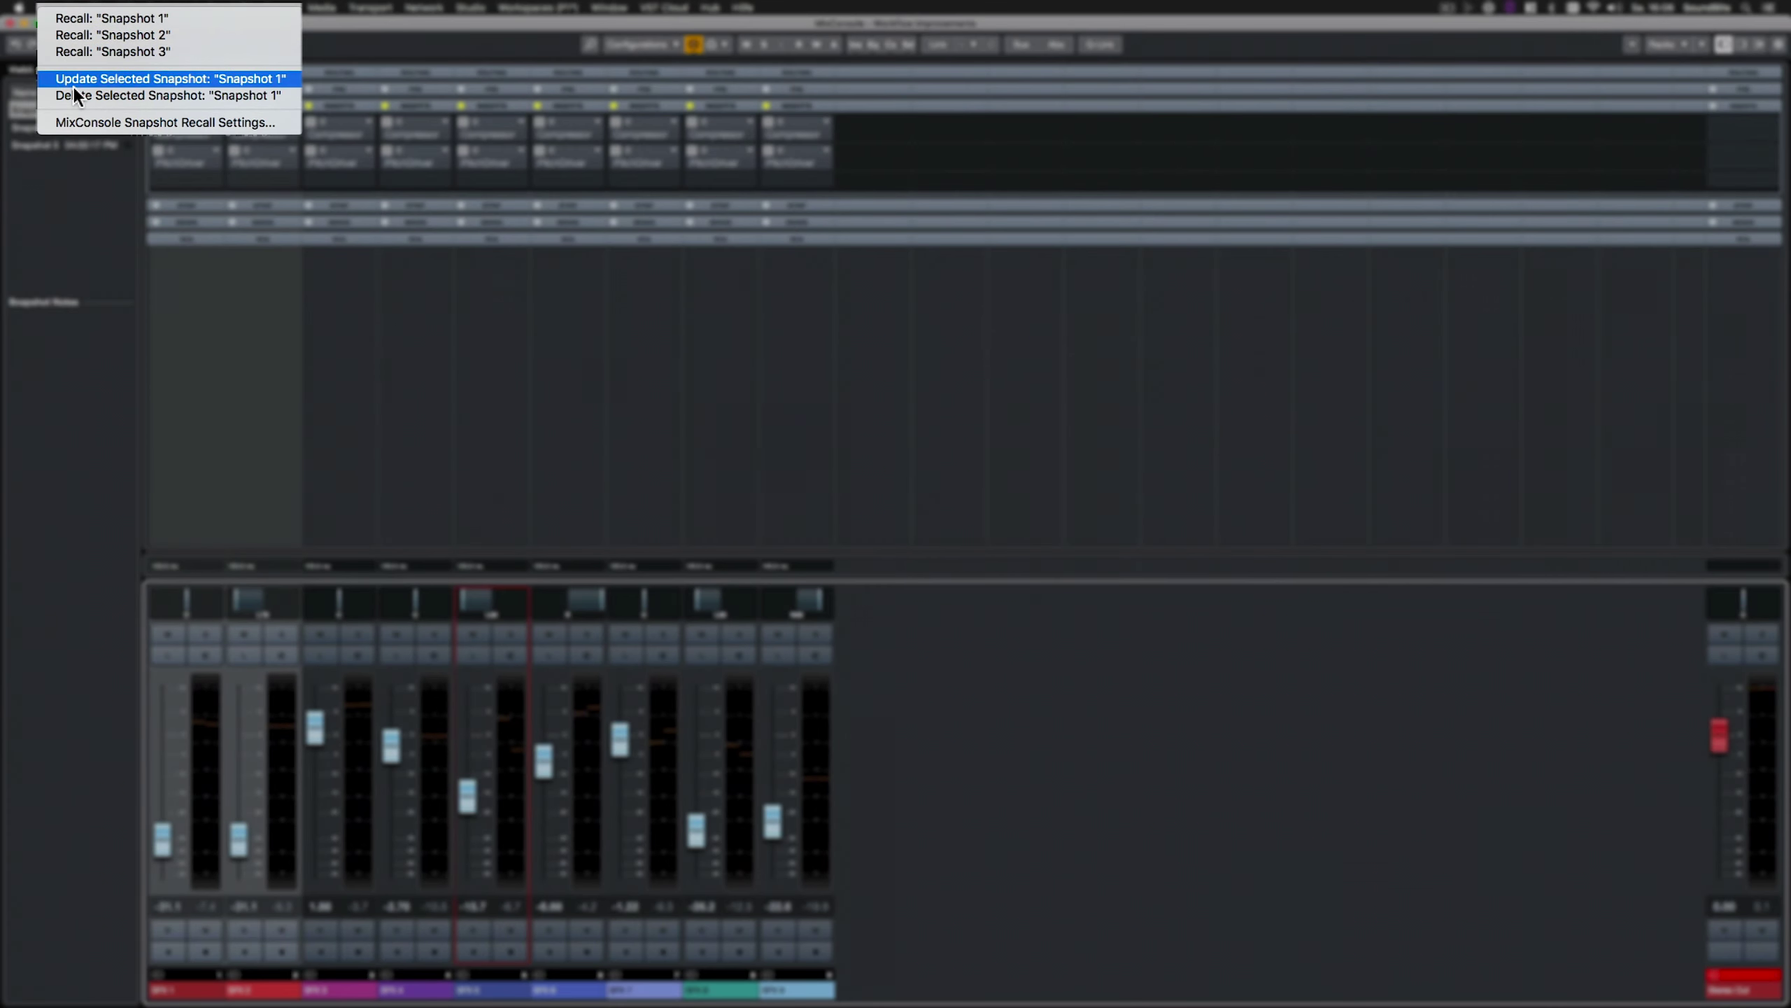
{"action": "left_click", "coordinate": [73, 86]}
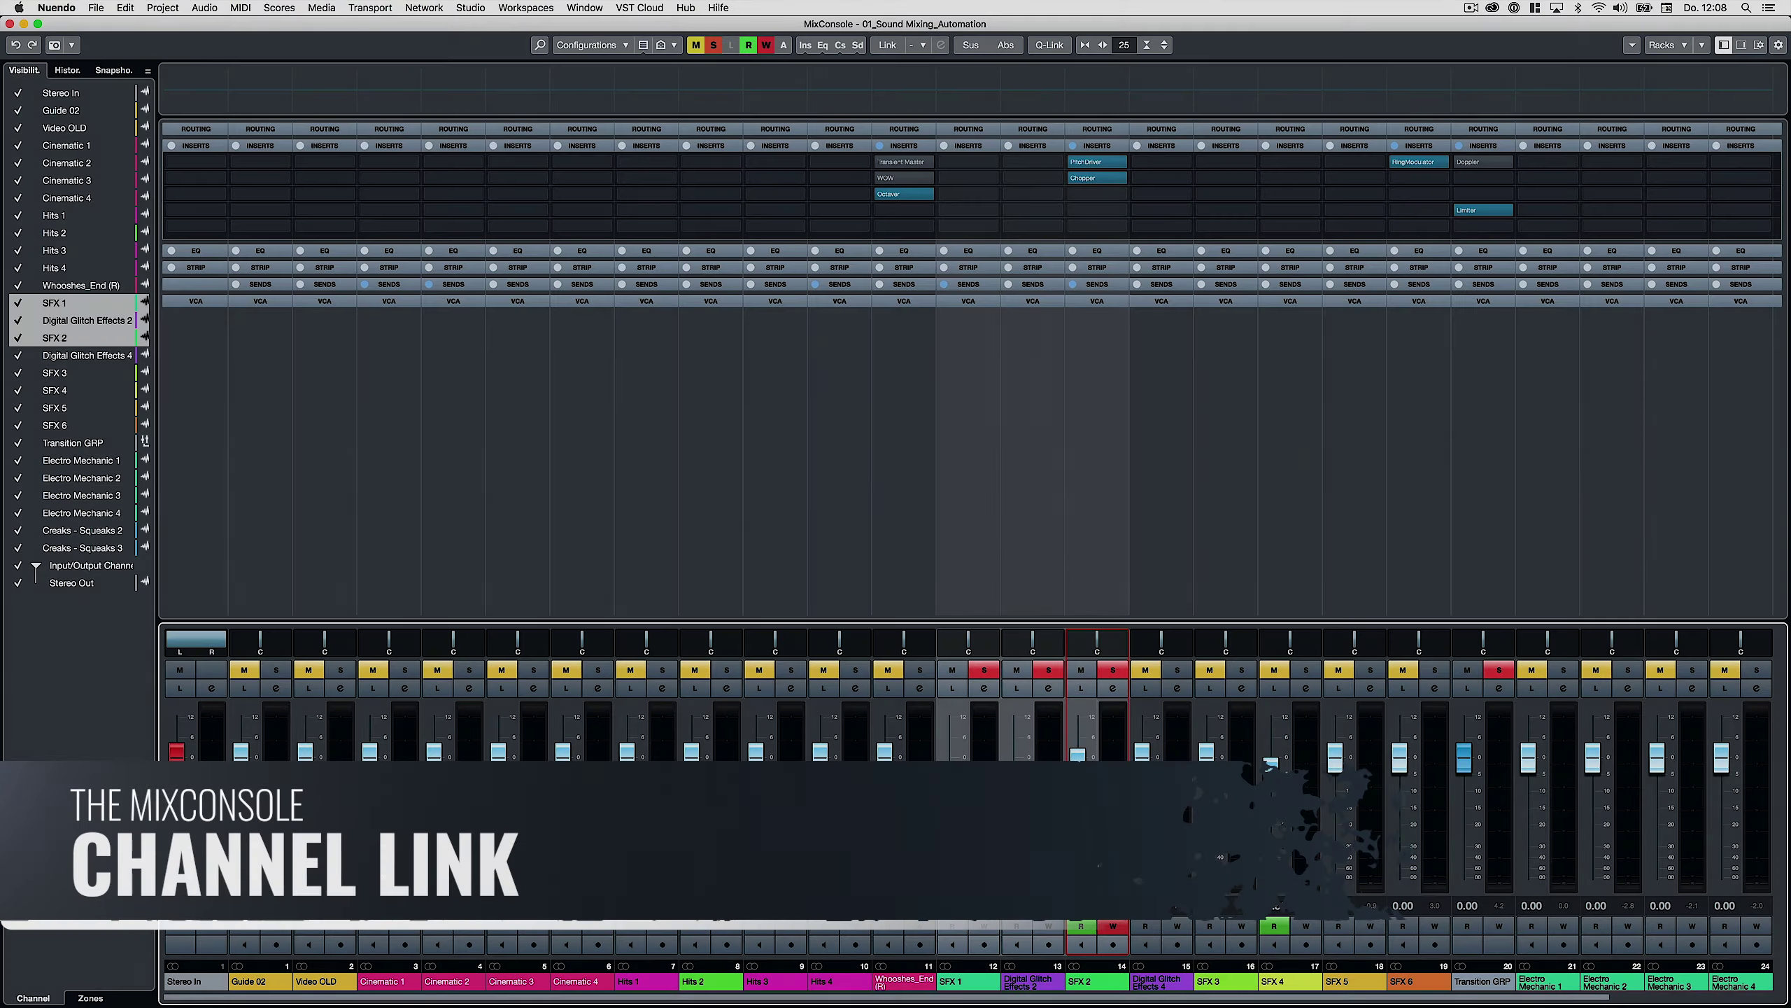
Q-Link SFX 1, Digital Glitch Effects 2 and SFX 2 and jointly adjust their faders, mute, solo and automation states
{"action": "key", "text": "alt+shift"}
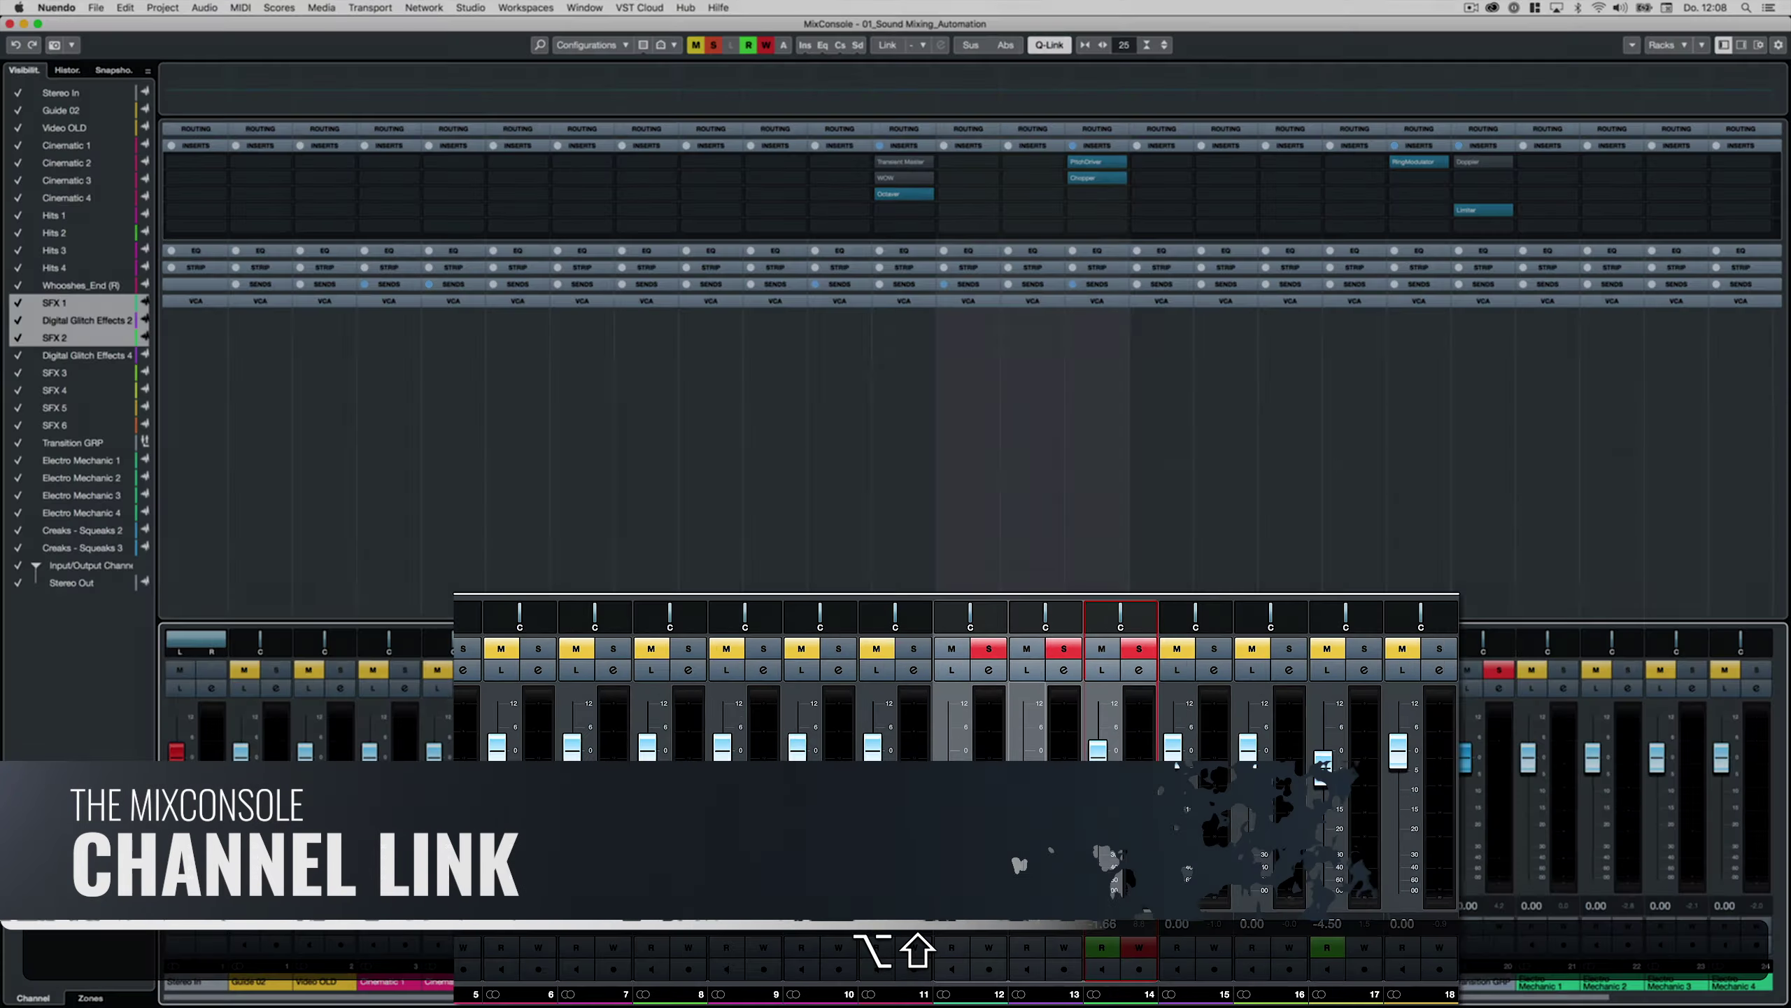
{"action": "mouse_move", "coordinate": [1029, 769]}
{"action": "left_mouse_down"}
{"action": "mouse_move", "coordinate": [1029, 833]}
{"action": "mouse_move", "coordinate": [1030, 783]}
{"action": "left_mouse_up"}
{"action": "key", "text": "alt+shift"}
{"action": "left_click", "coordinate": [990, 612], "text": "alt+shift"}
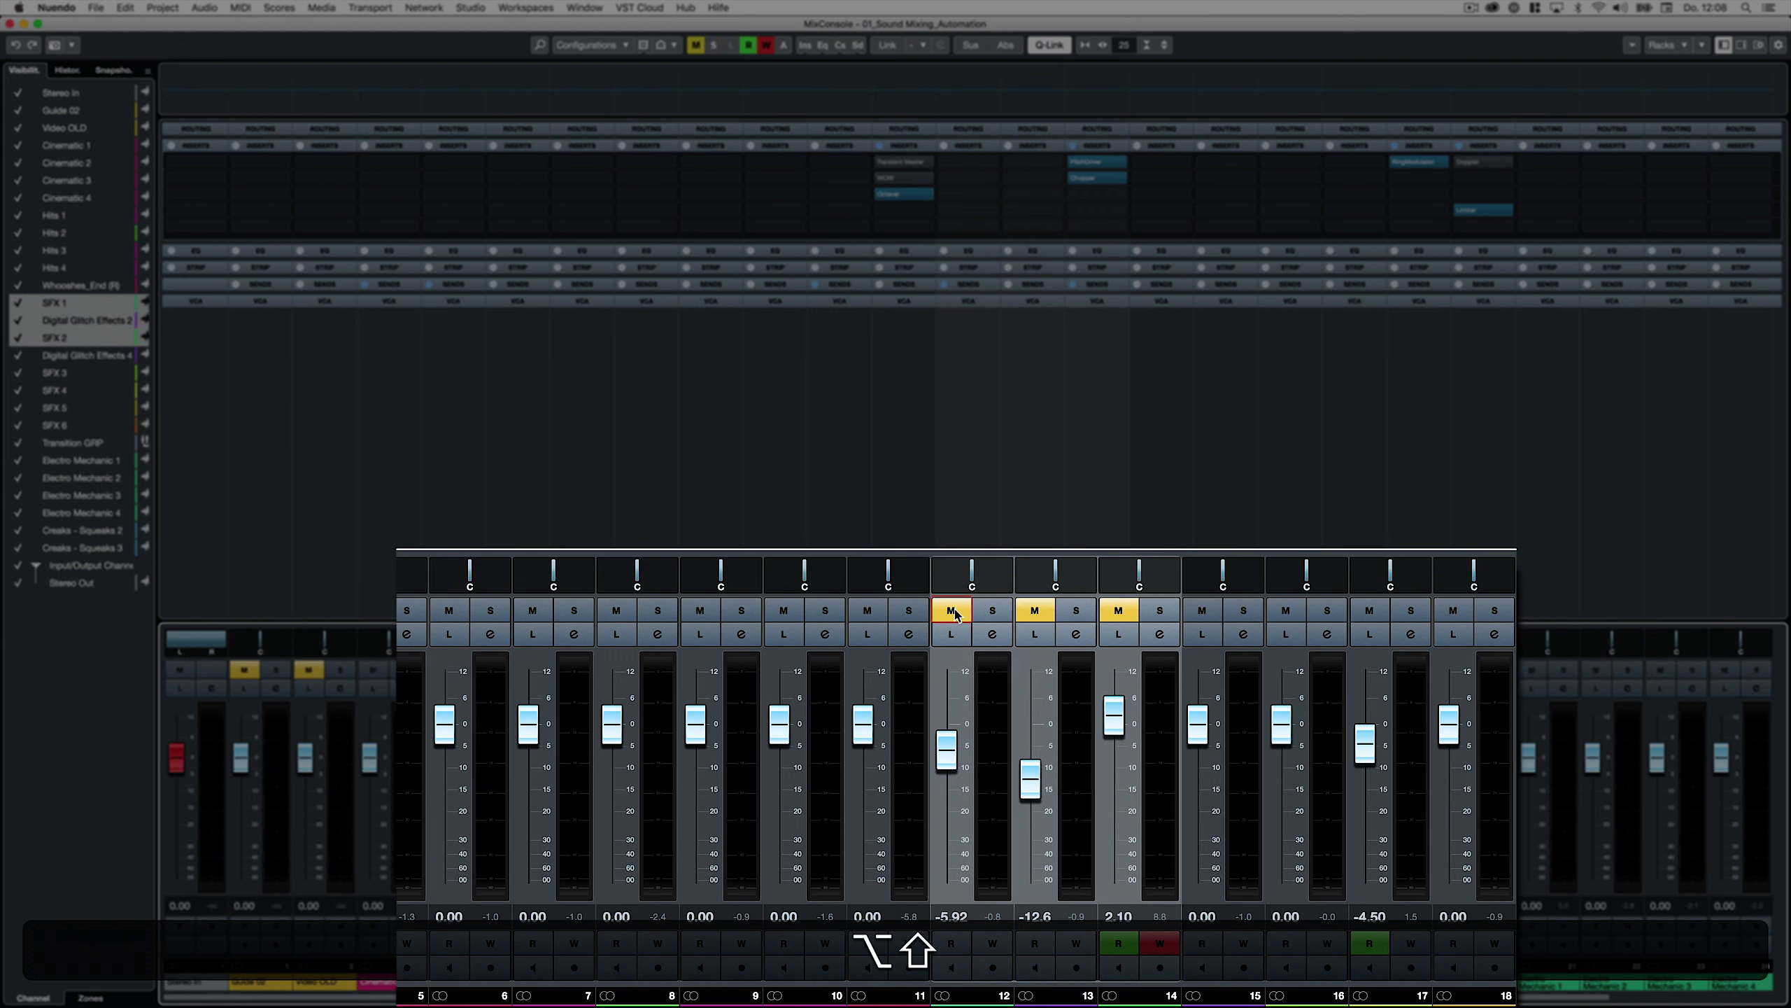
{"action": "left_click", "coordinate": [988, 613], "text": "alt+shift"}
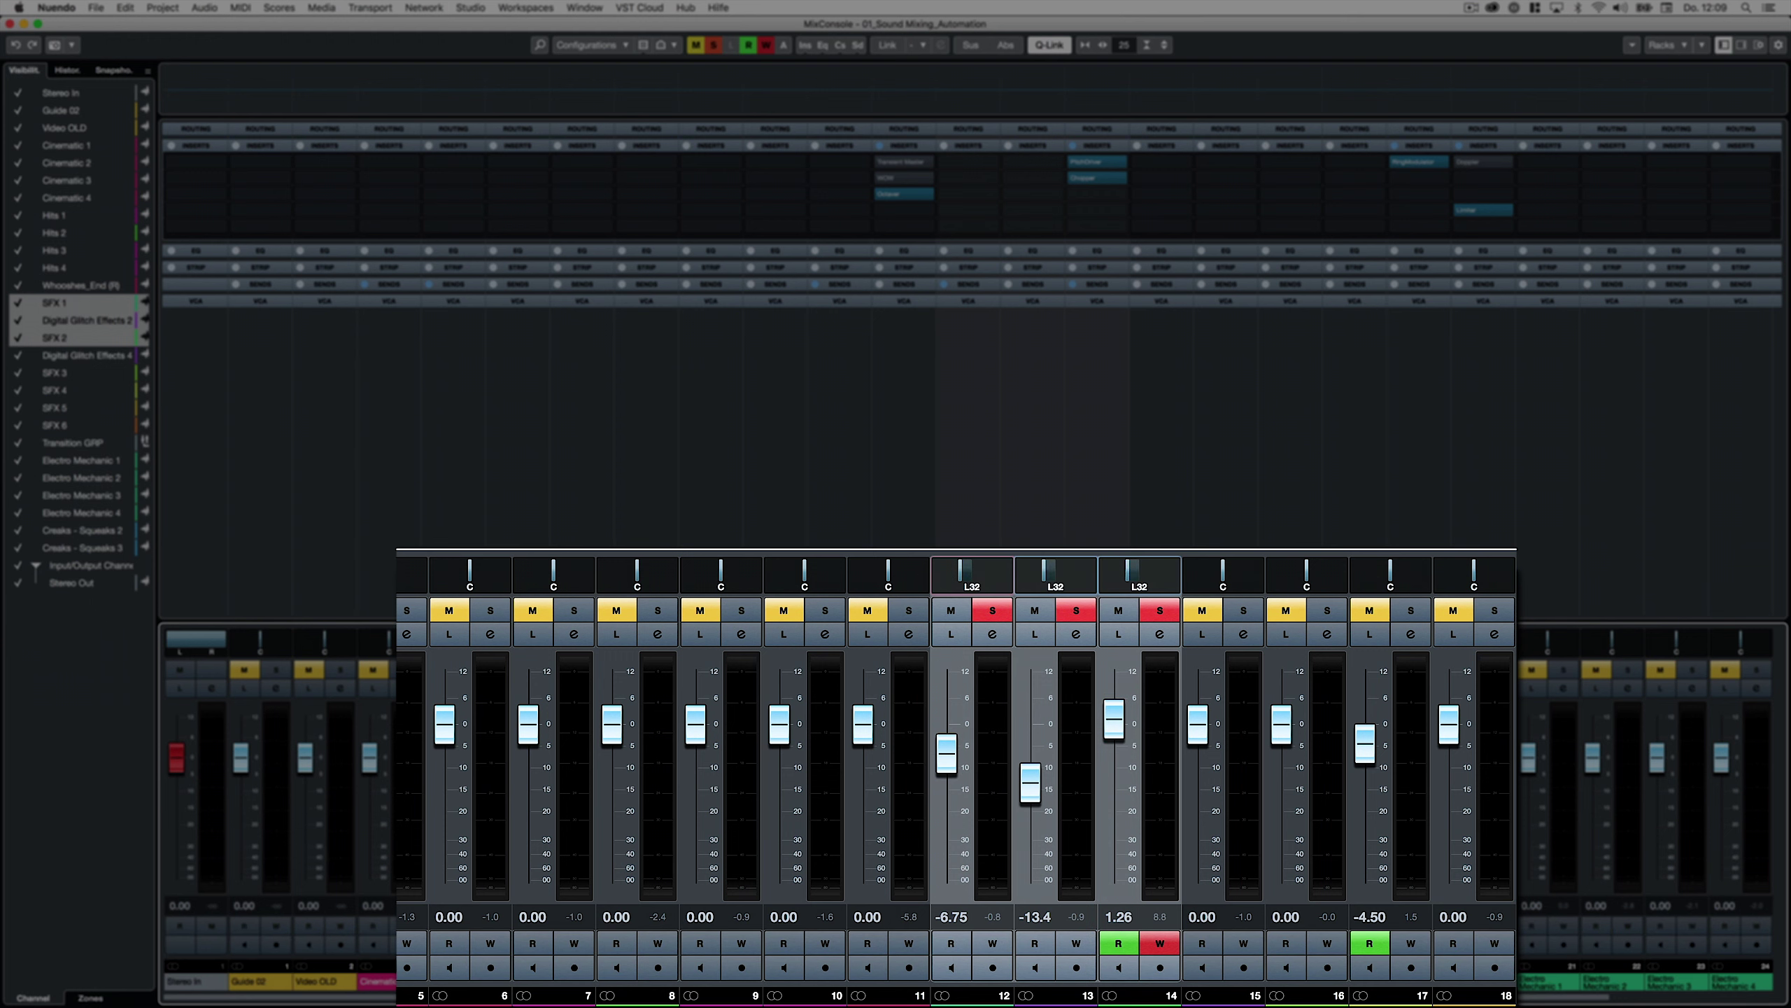
{"action": "left_click", "coordinate": [1003, 941]}
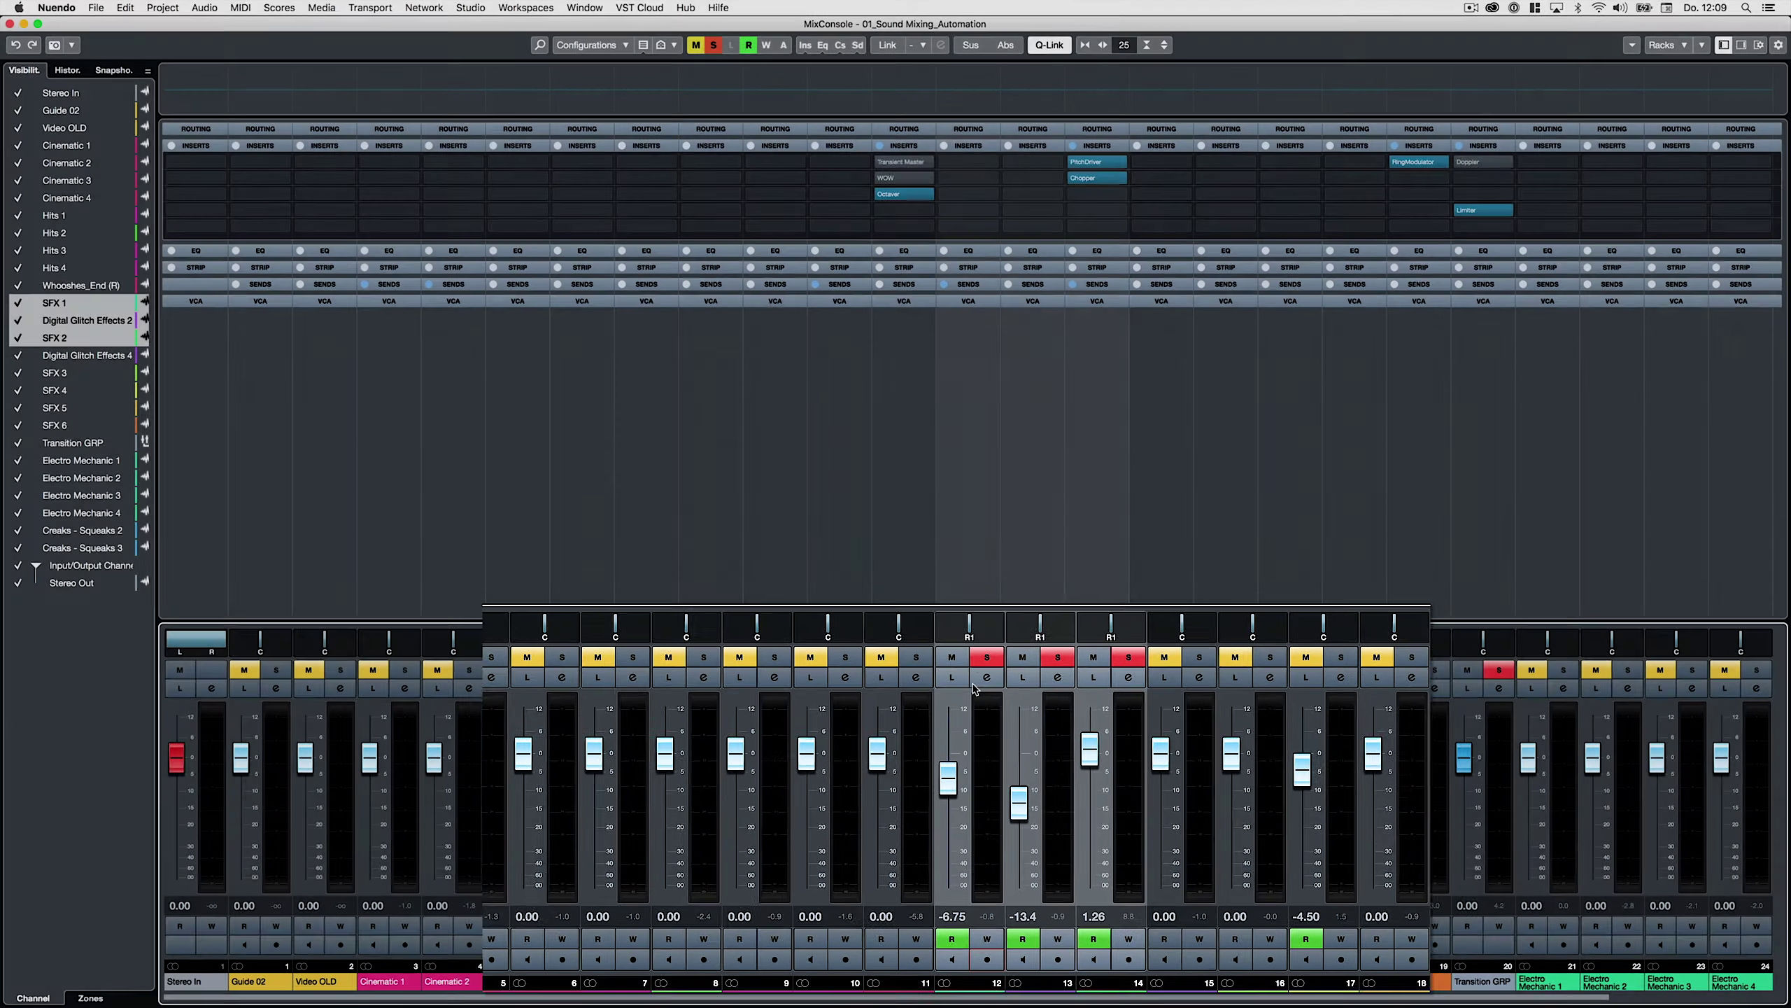
Open the PitchDriver inserts of the three selected SFX channels and adjust their Detune values together
{"action": "left_click", "coordinate": [1102, 162]}
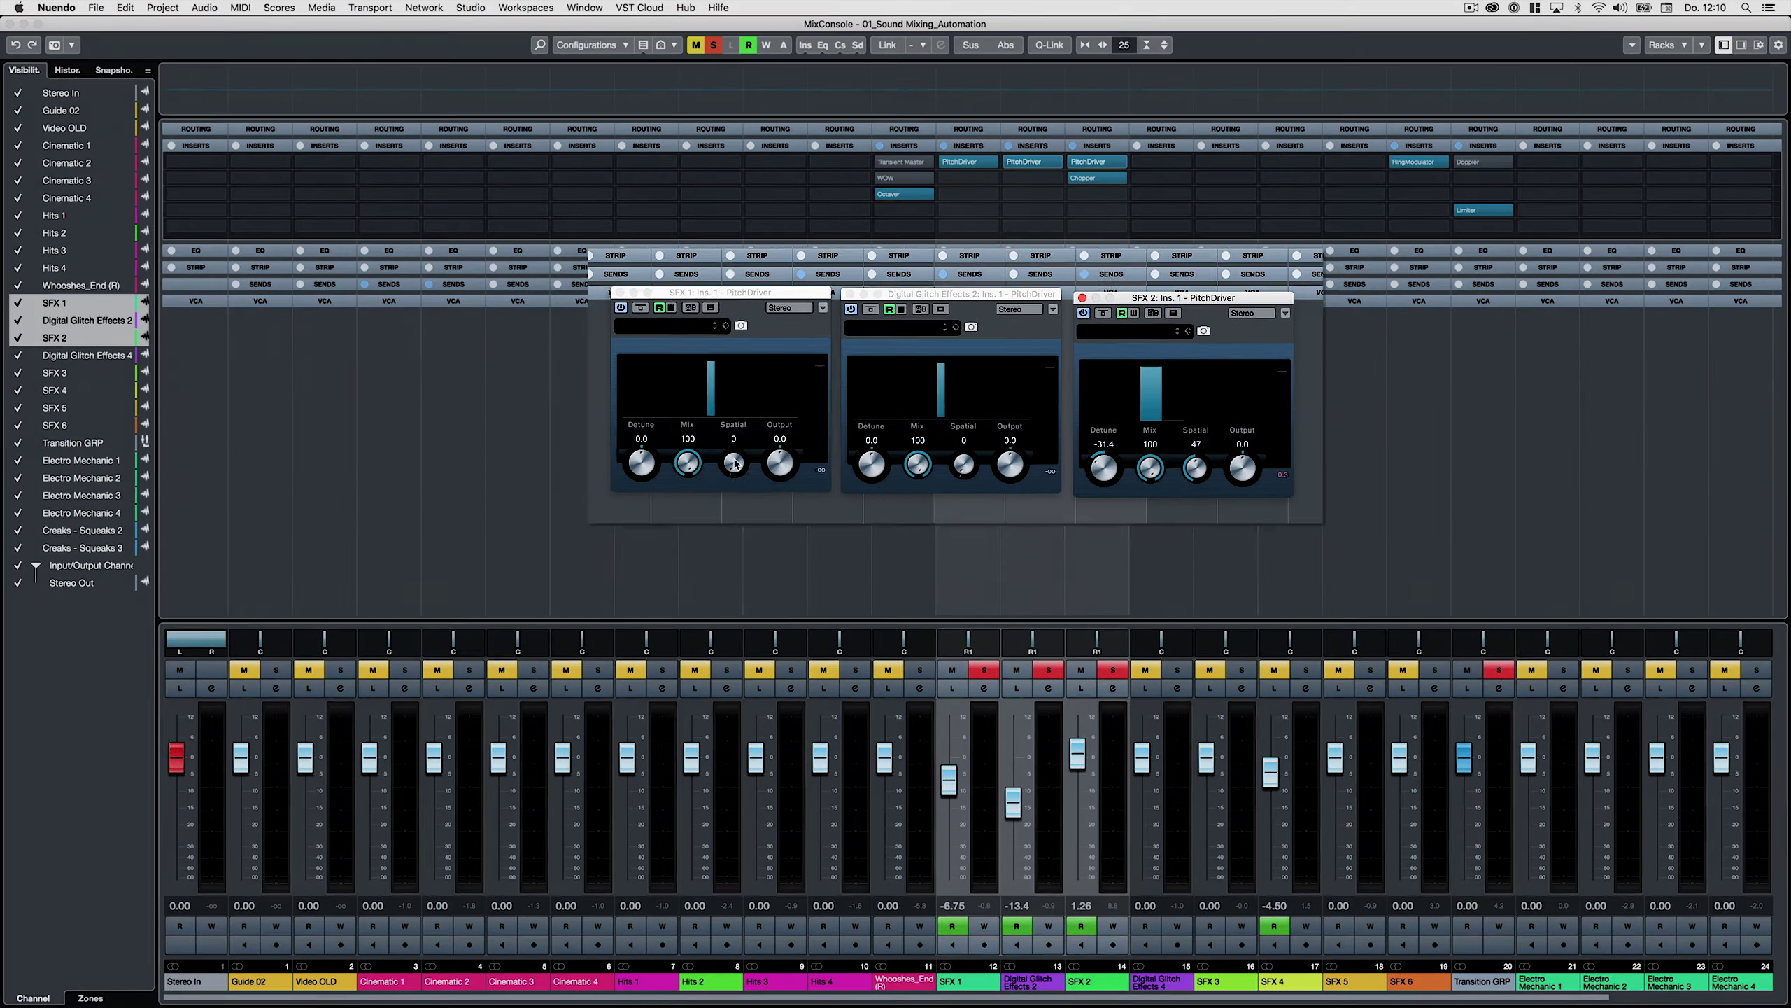
{"action": "left_click_drag", "start_coordinate": [670, 457], "coordinate": [679, 549]}
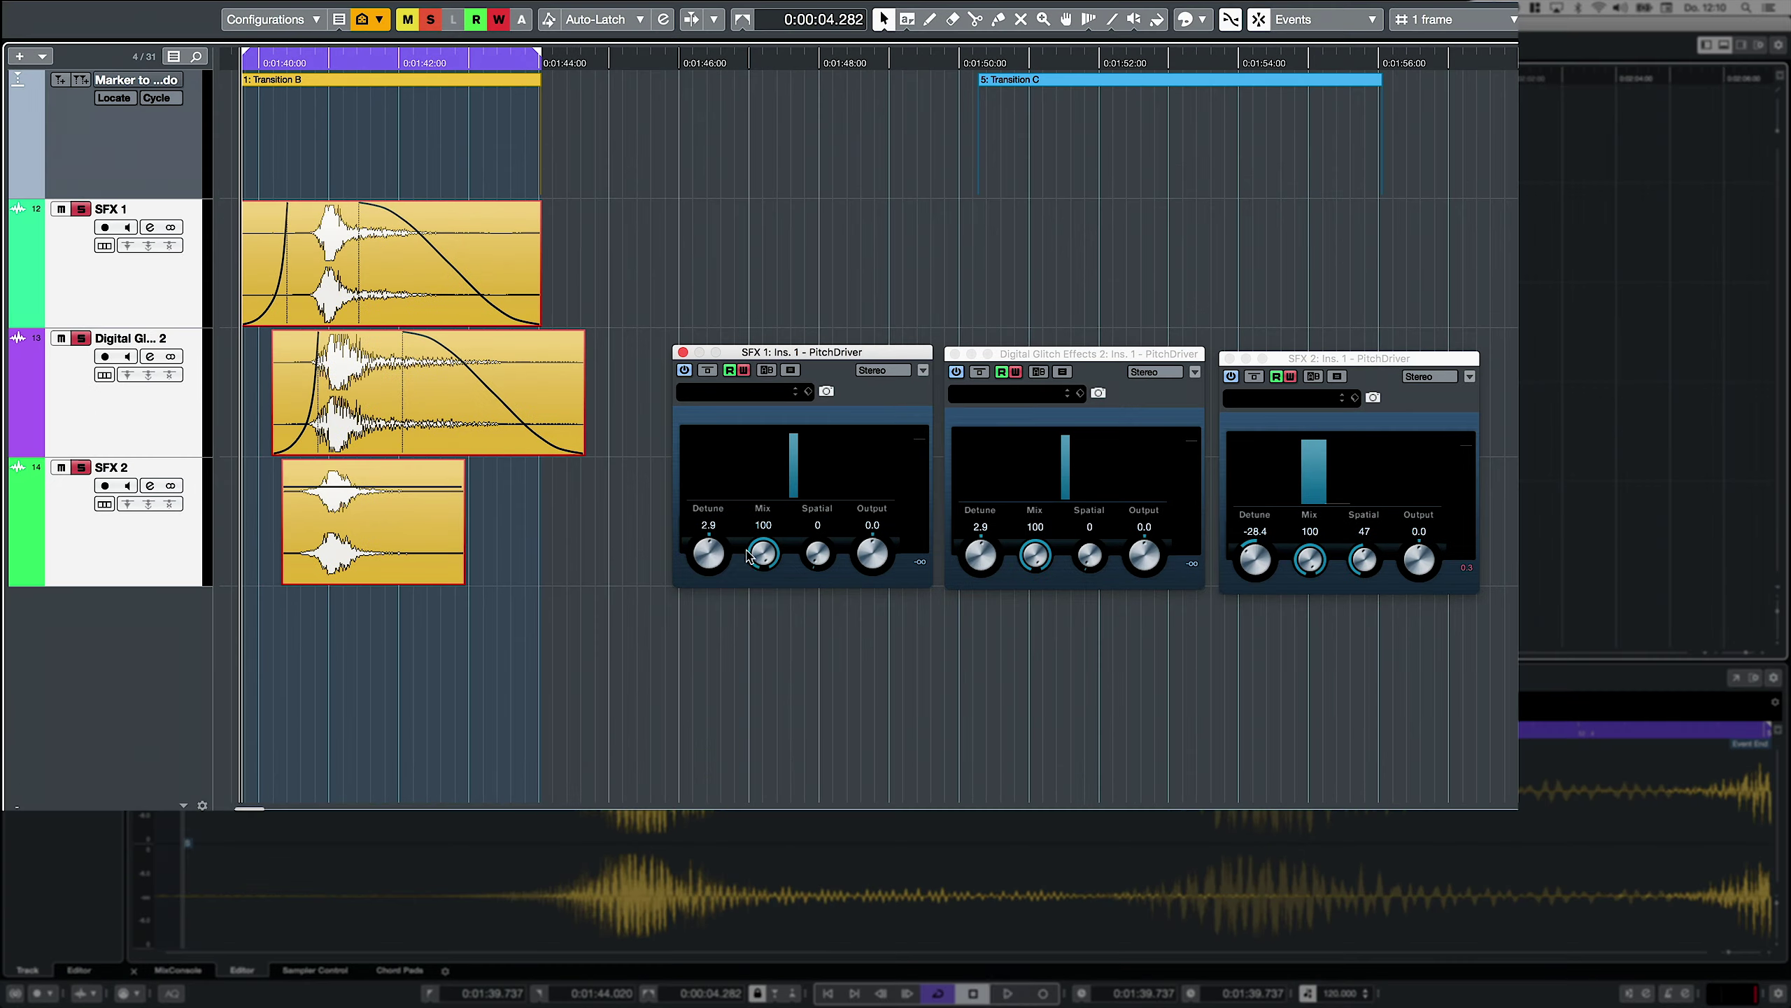
{"action": "left_click_drag", "start_coordinate": [703, 515], "coordinate": [710, 411]}
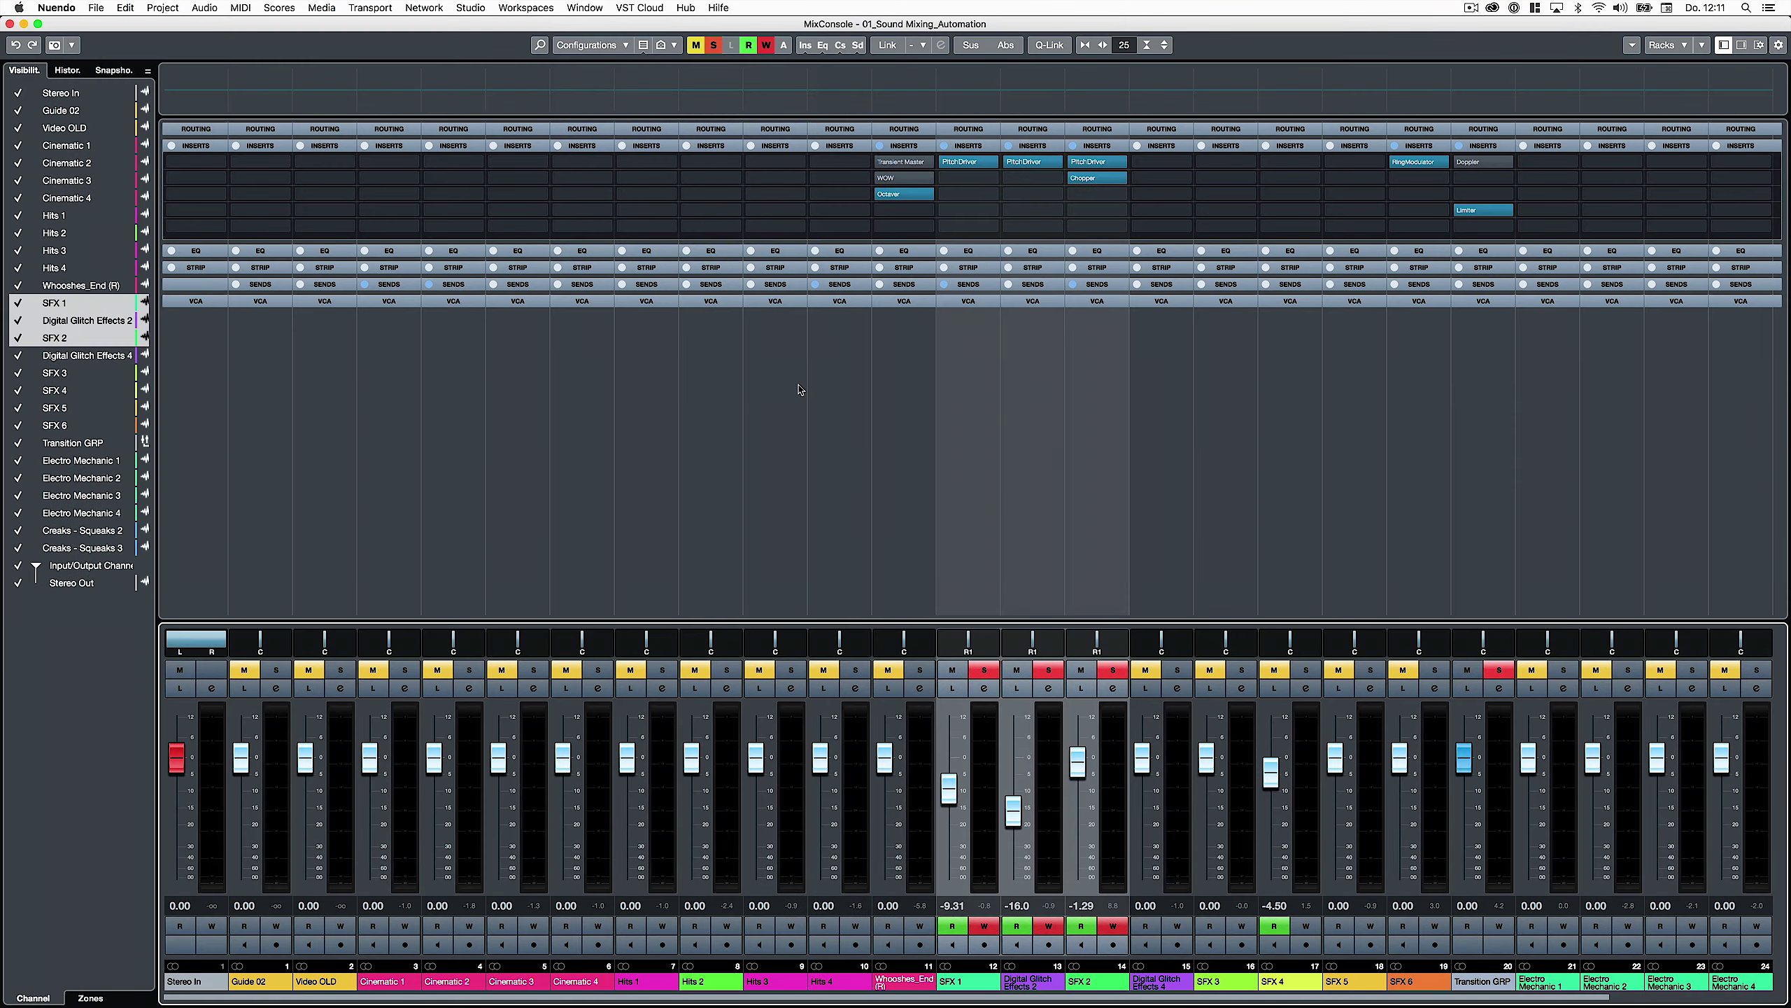
Create one link group from SFX 1, Digital Glitch Effects 2 and SFX 2 and another from Hits 1 to Hits 4
{"action": "left_click", "coordinate": [886, 46]}
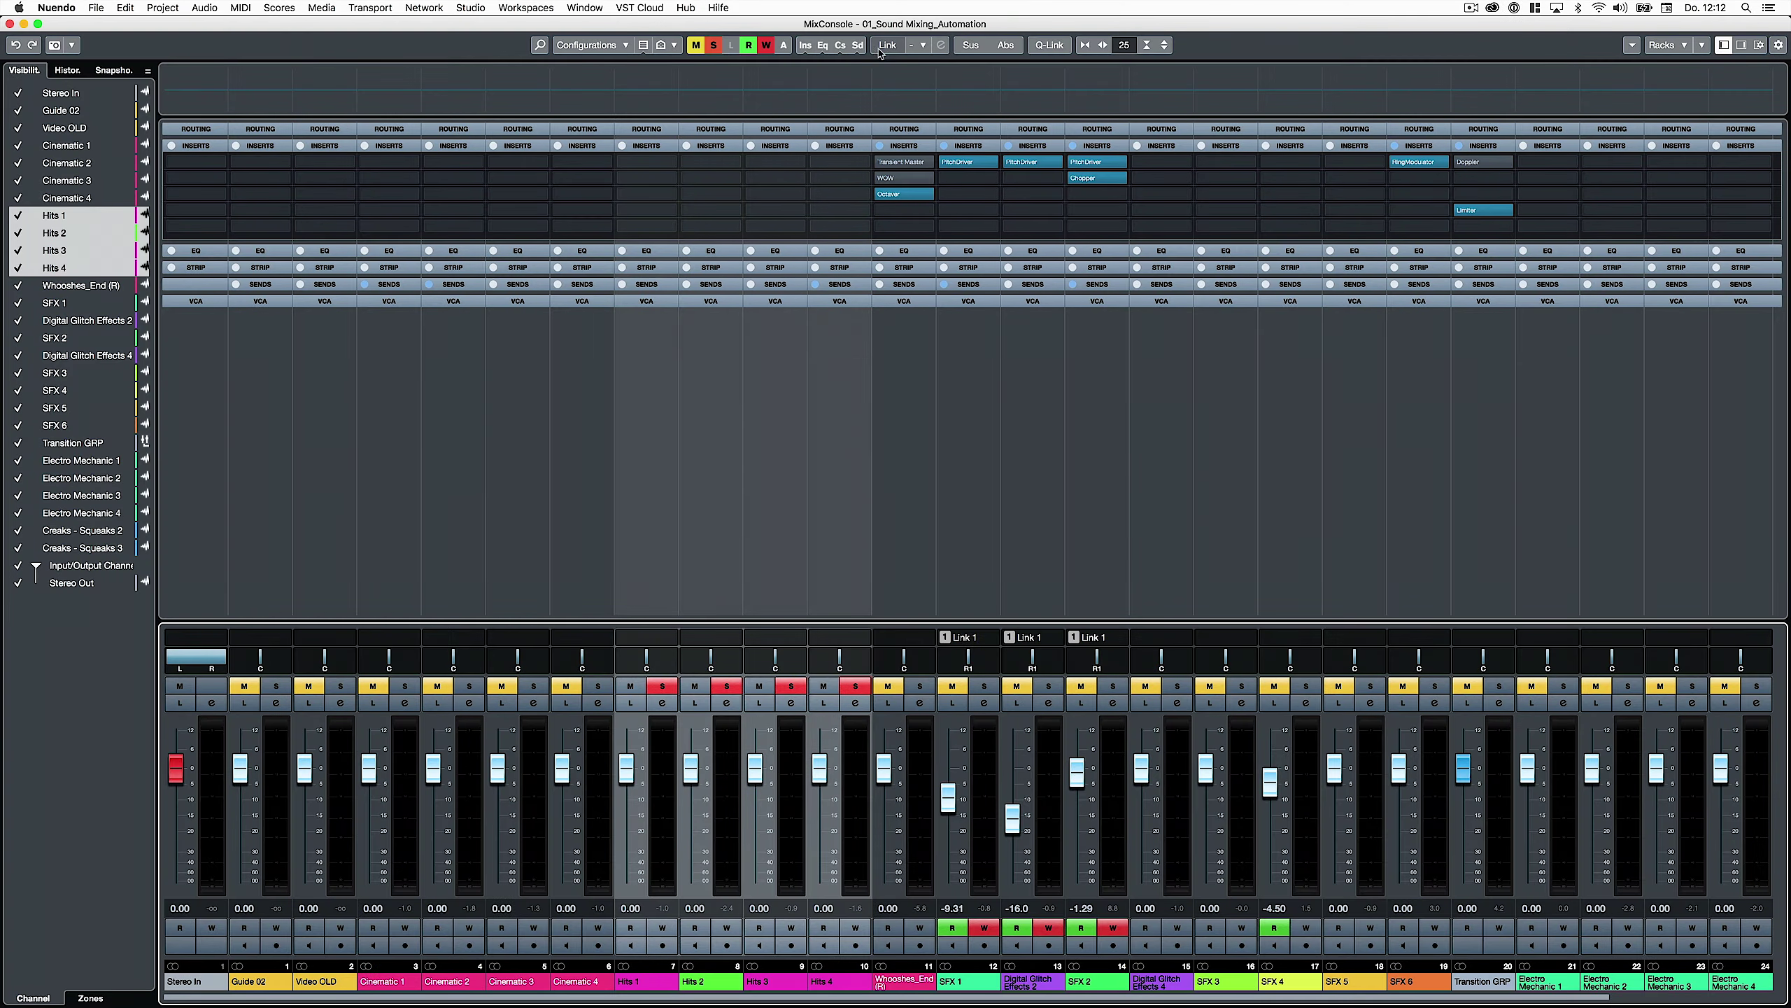
{"action": "left_click", "coordinate": [886, 46]}
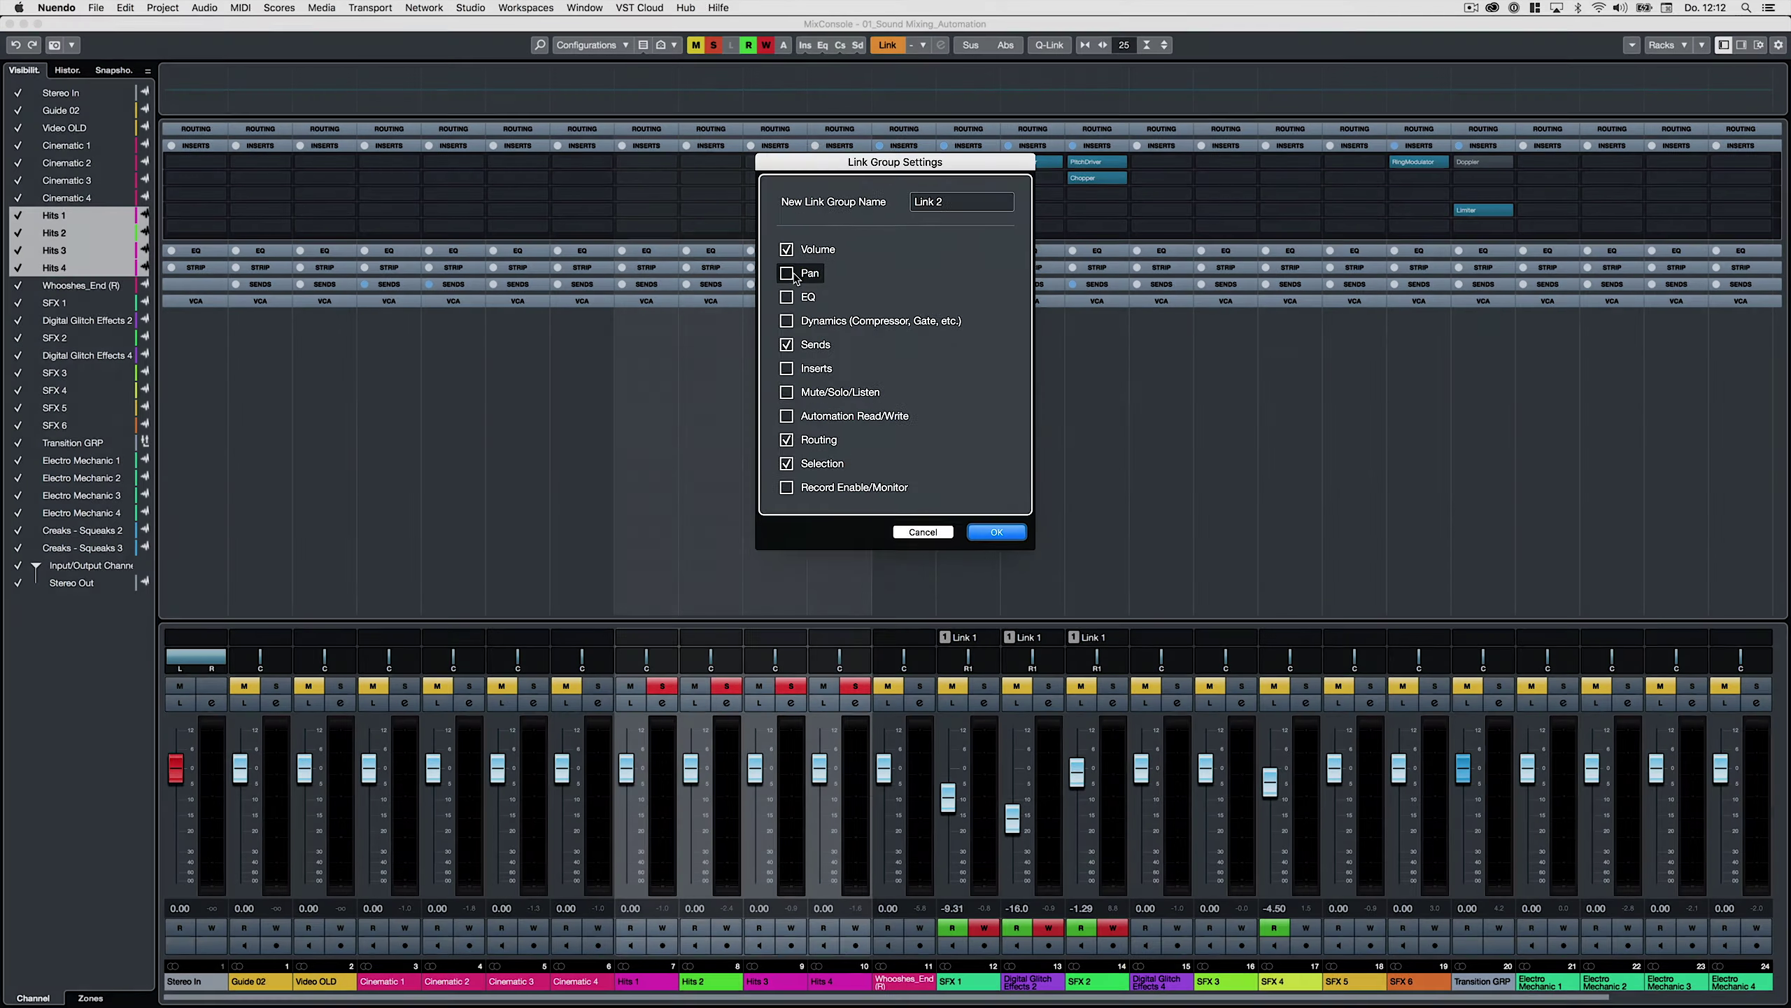
{"action": "left_click", "coordinate": [966, 514]}
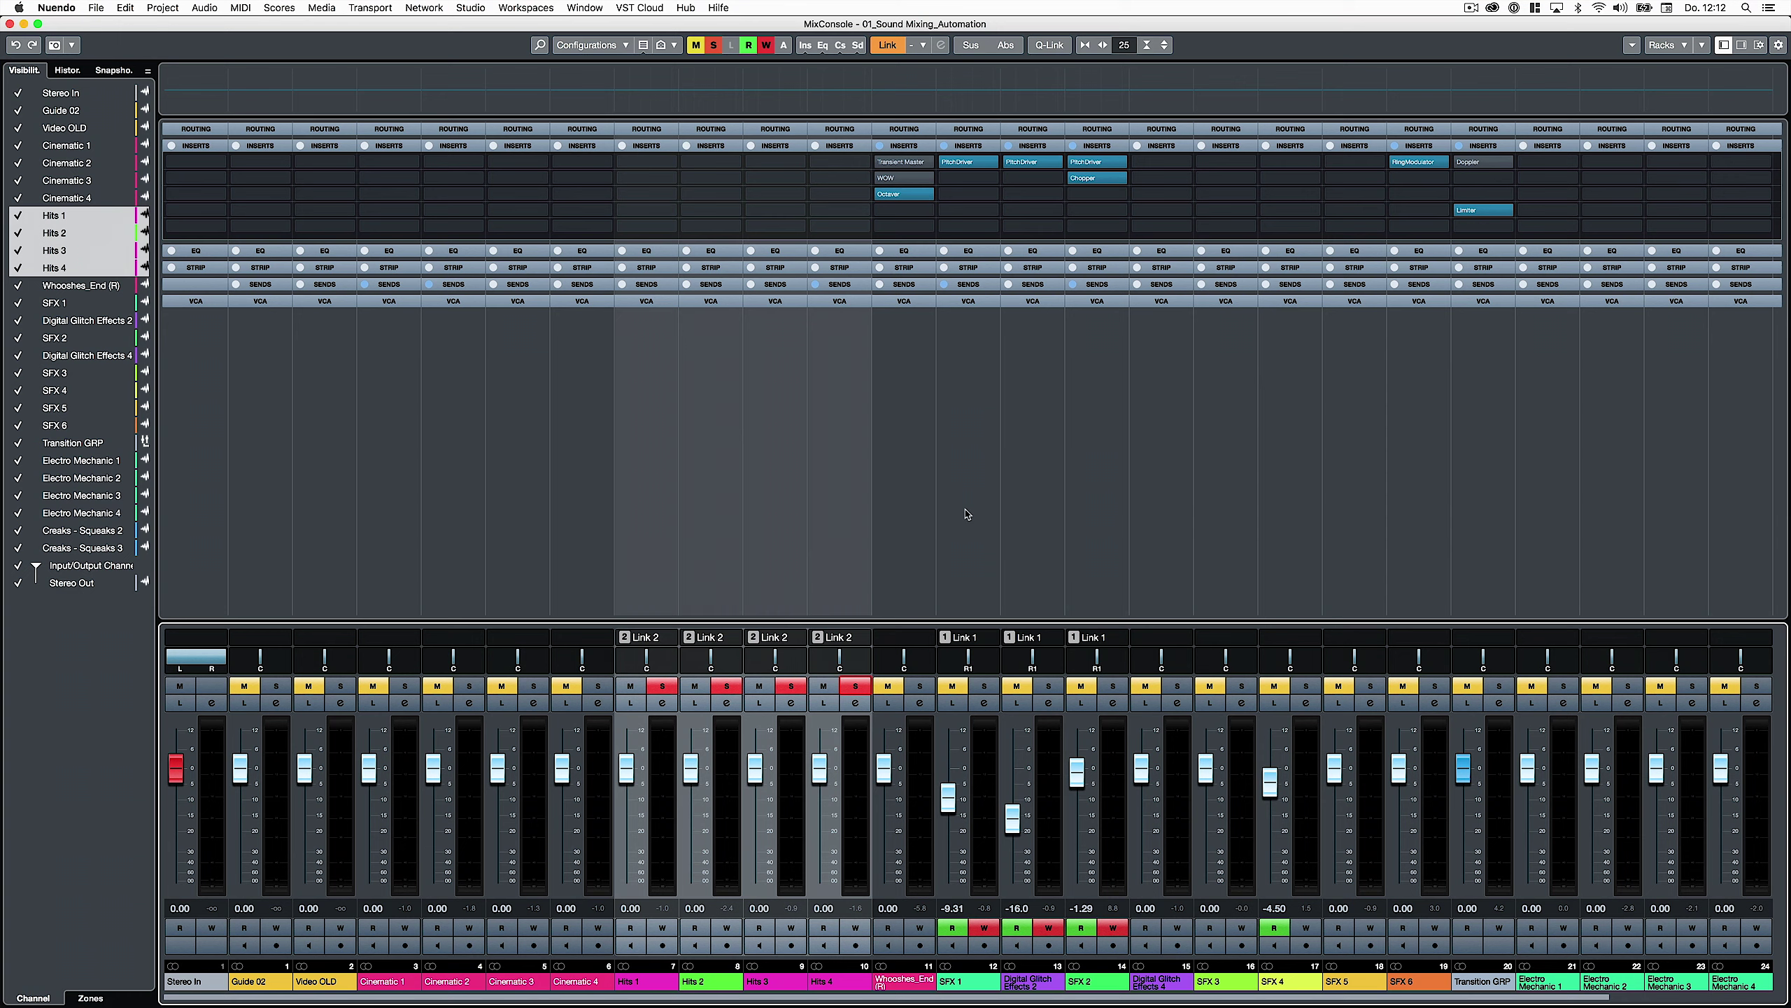
Reassign the Hits 3 channel to link group Link 1 and return it to Link 2
{"action": "left_click", "coordinate": [802, 639]}
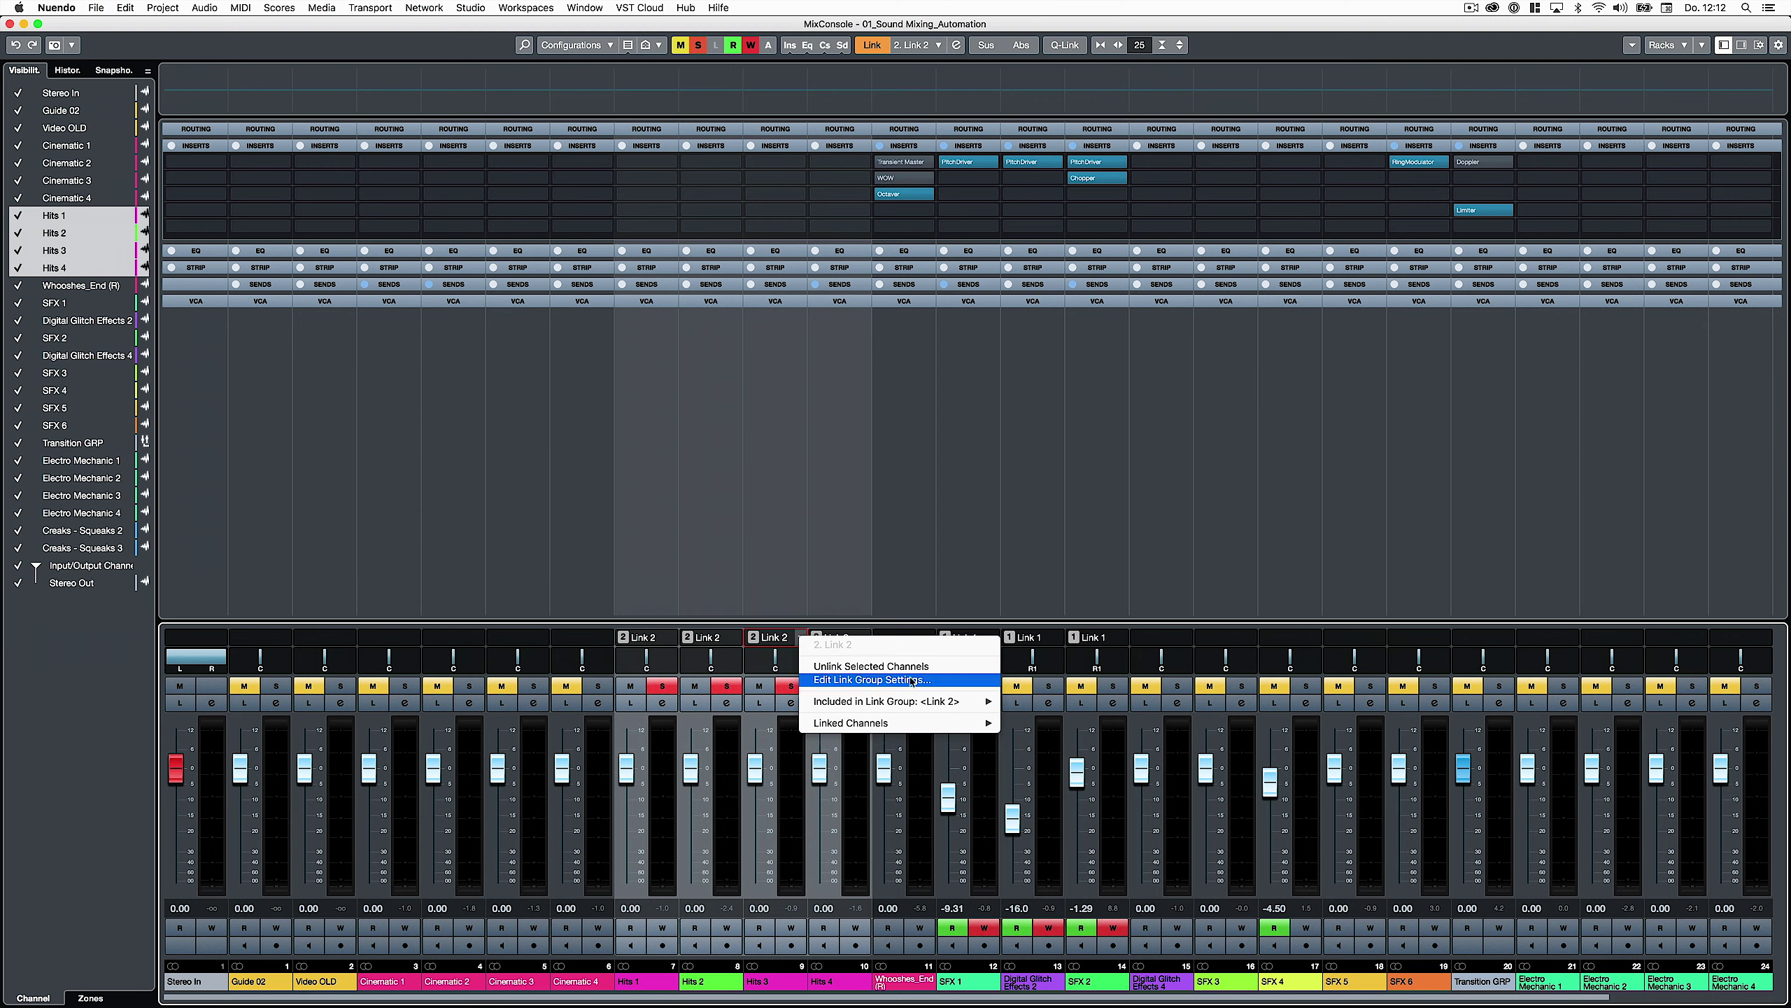
{"action": "mouse_move", "coordinate": [929, 702]}
{"action": "left_click", "coordinate": [802, 639]}
{"action": "left_click", "coordinate": [802, 640]}
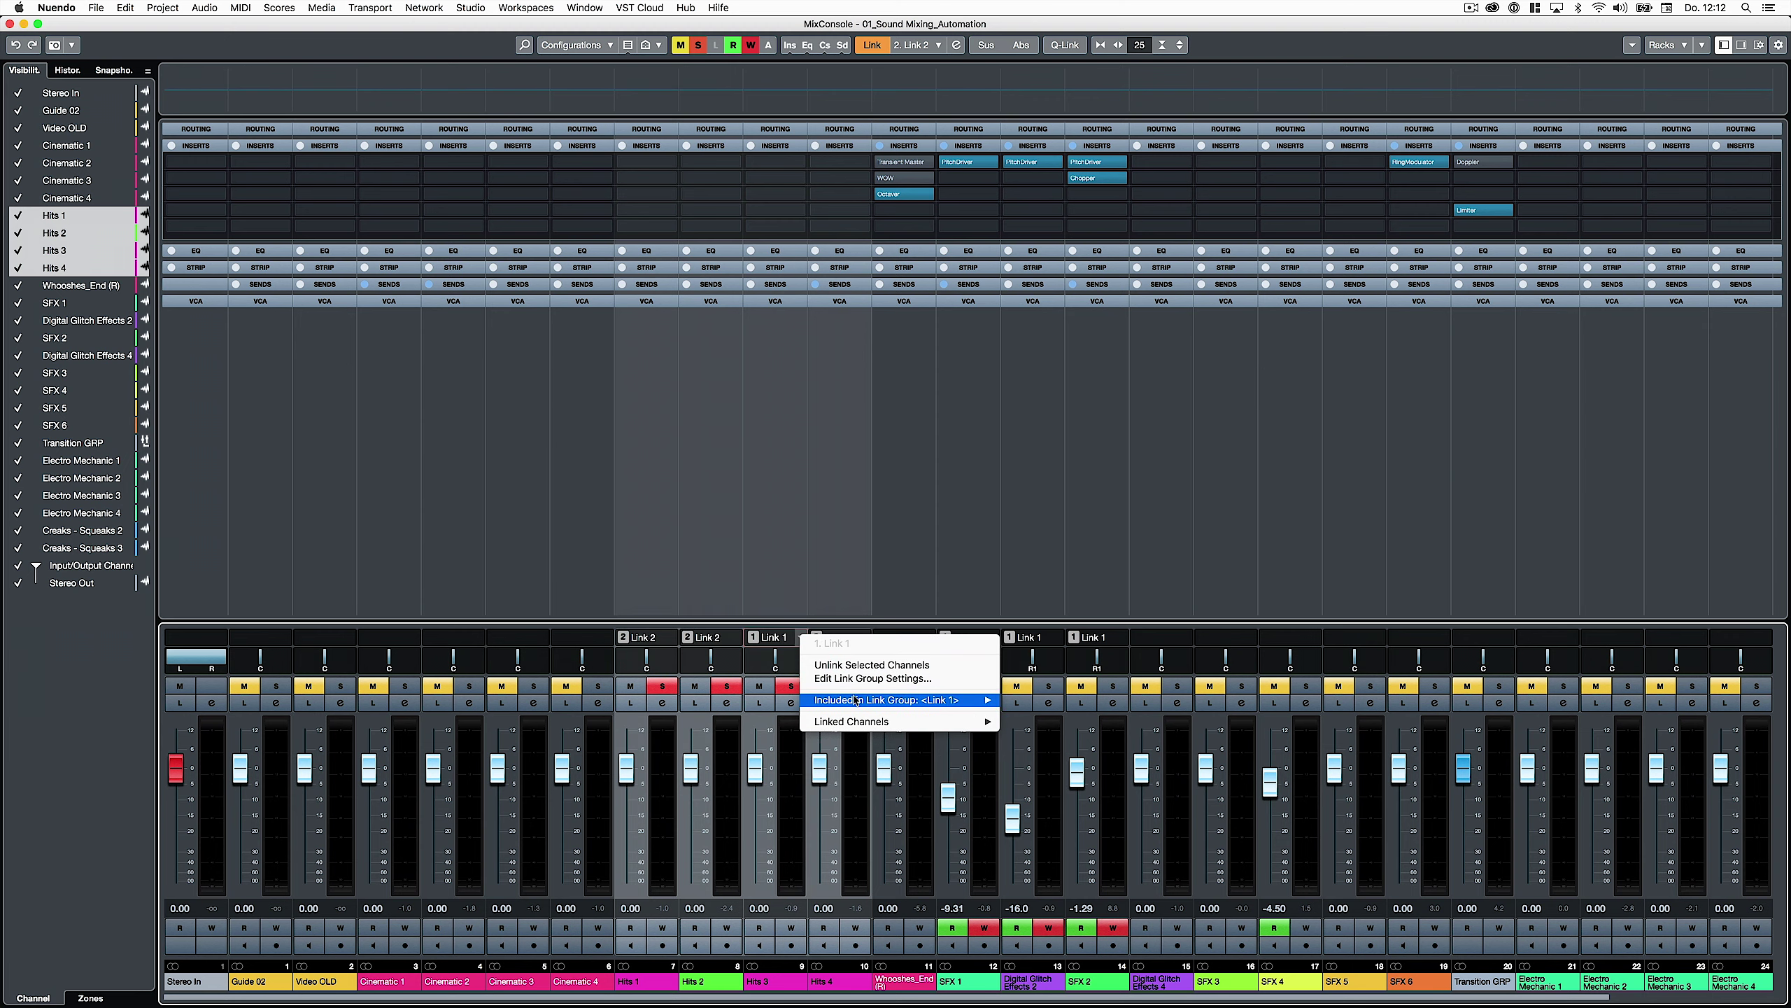
Add the SFX 3 channel to link group Link 1
{"action": "left_click", "coordinate": [1250, 638]}
{"action": "mouse_move", "coordinate": [1251, 643]}
{"action": "left_click", "coordinate": [1477, 666]}
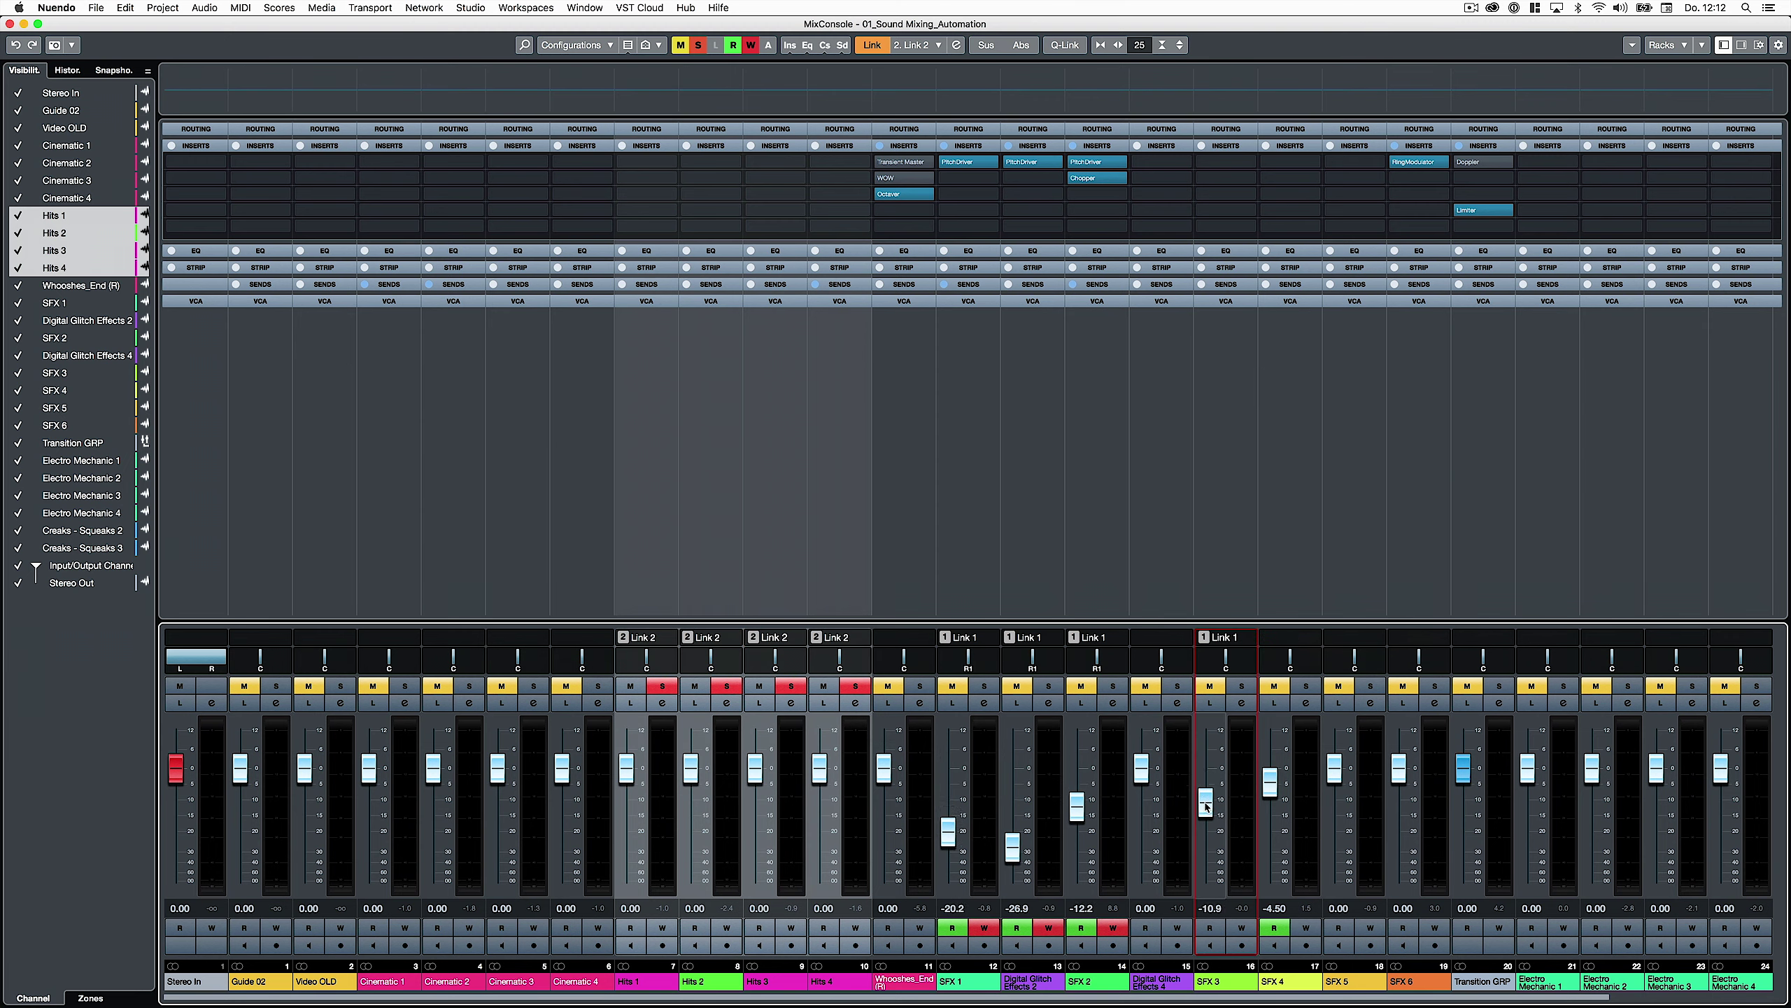
Lower the linked Hits faders to -3.53 dB and, with linking suspended, set Hits 4 to -20.5 dB and Hits 2 to -11.8 dB
{"action": "left_click_drag", "start_coordinate": [818, 768], "coordinate": [818, 778]}
{"action": "left_click_drag", "start_coordinate": [848, 691], "coordinate": [849, 761]}
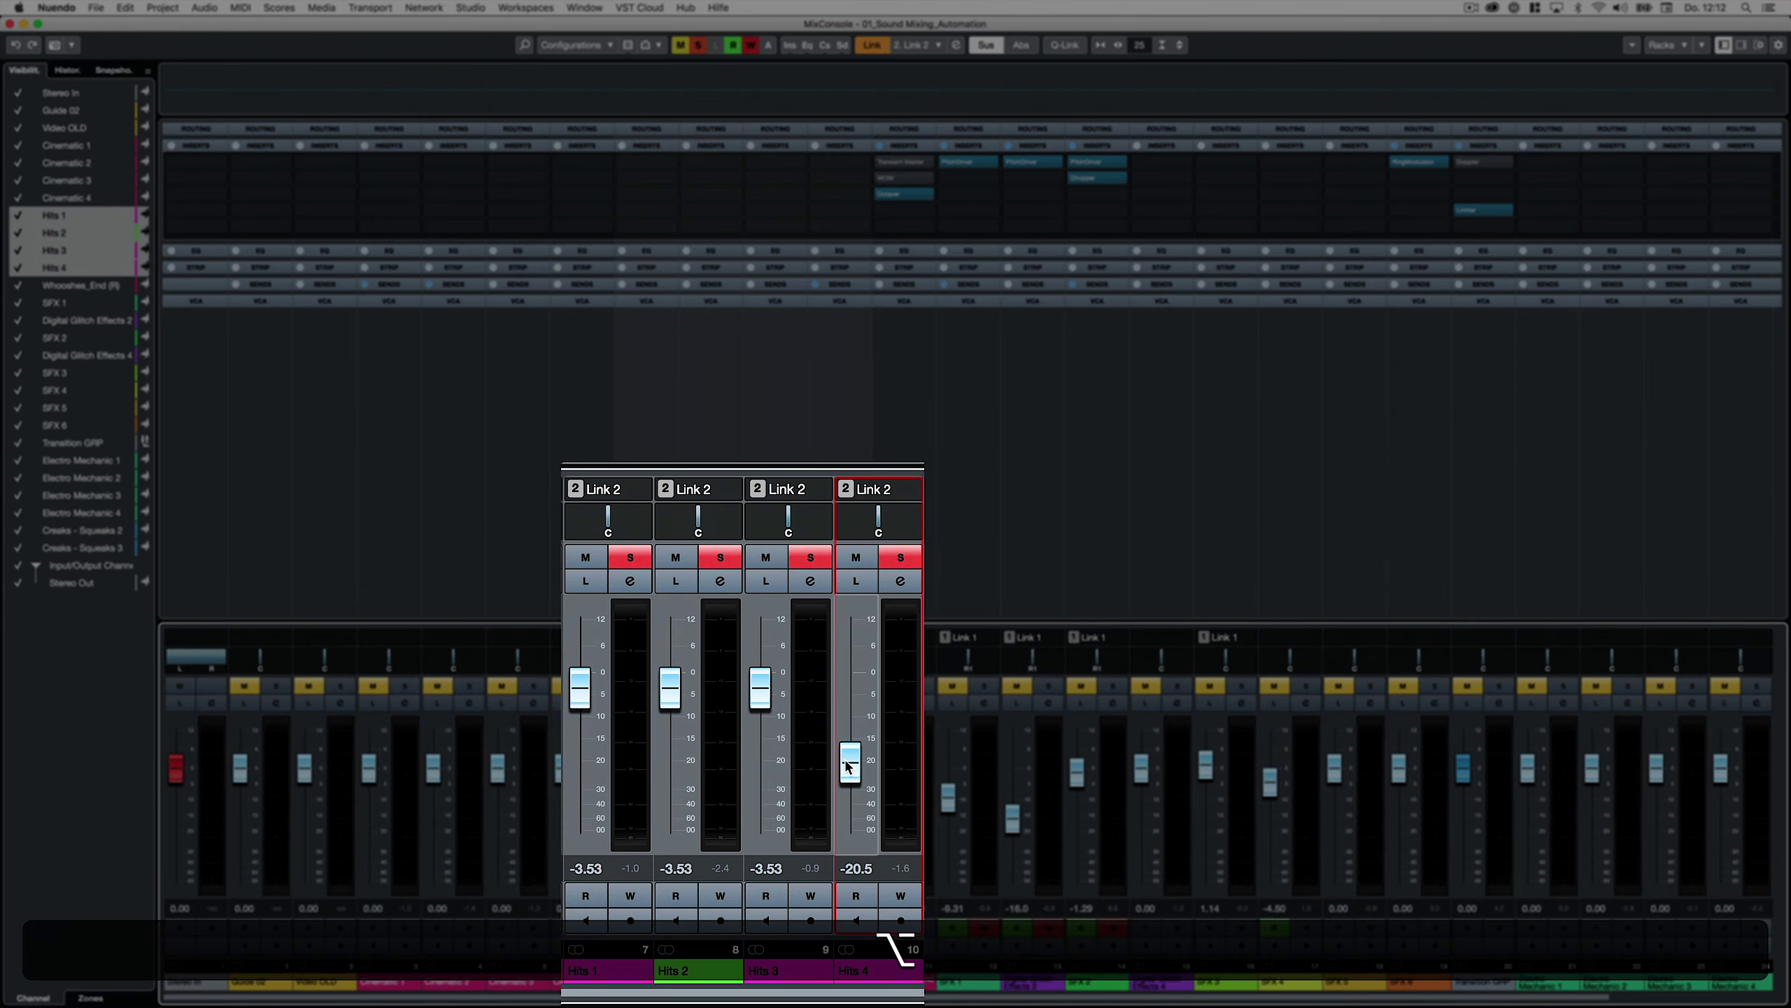
{"action": "left_click_drag", "start_coordinate": [668, 697], "coordinate": [676, 729]}
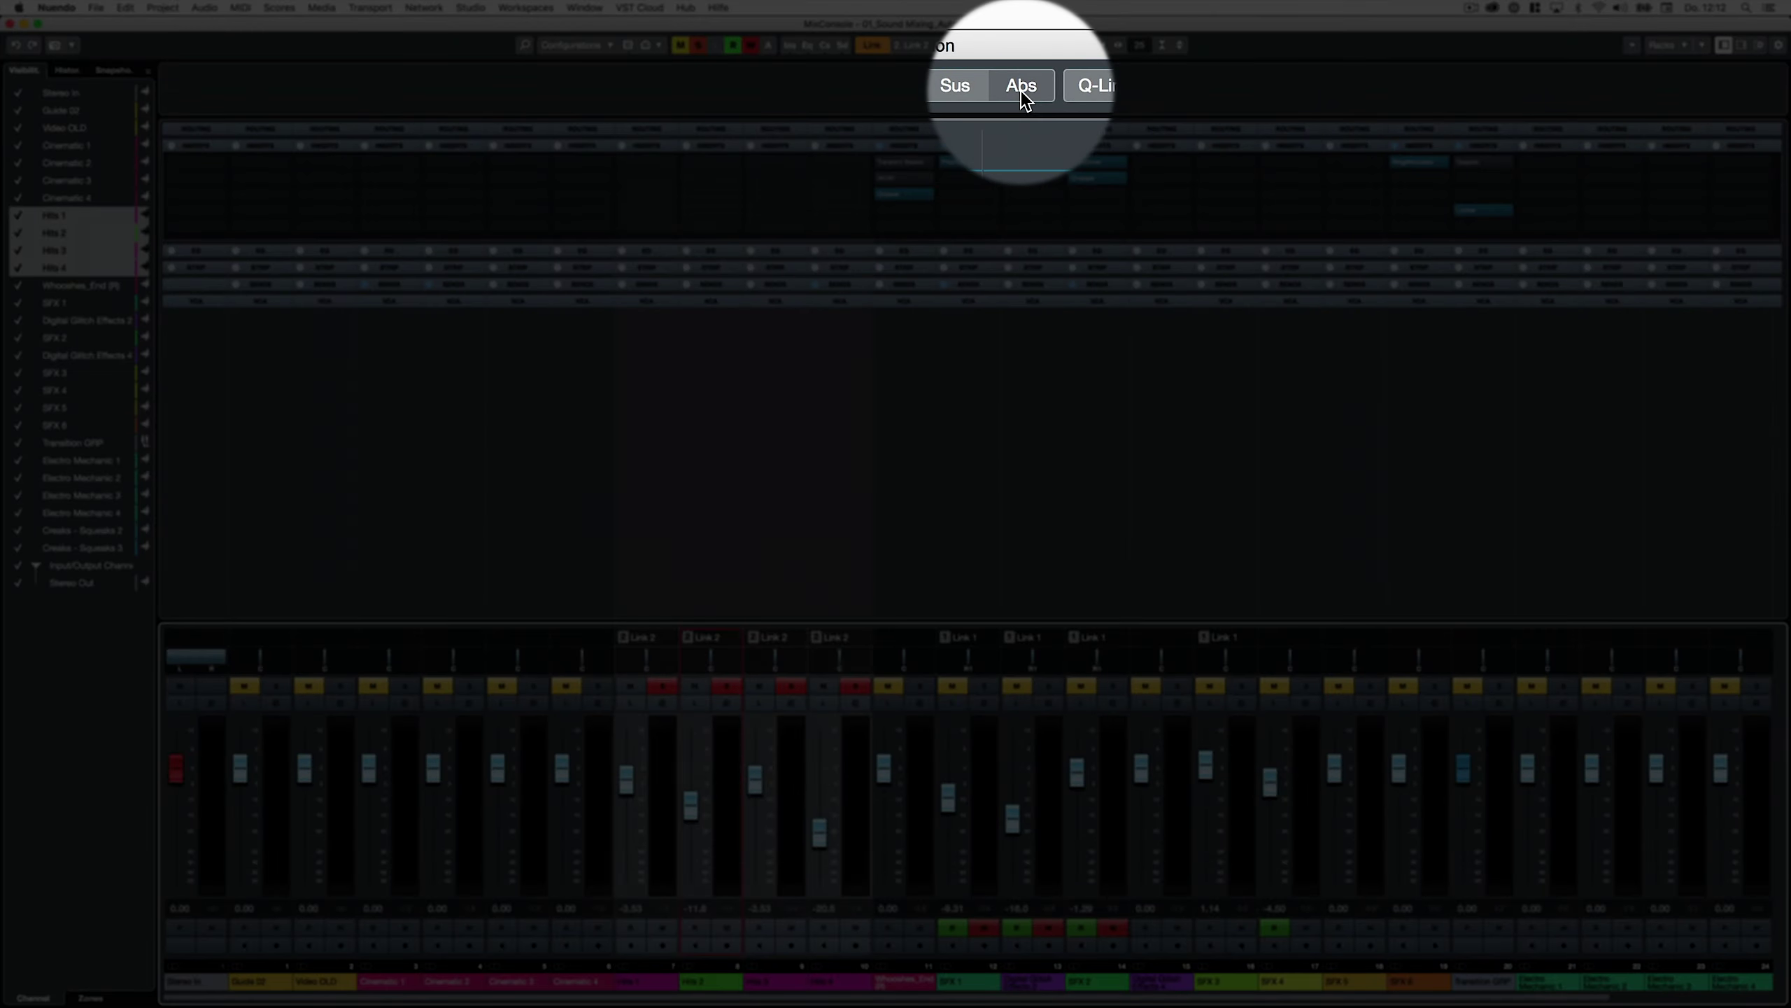
Enable absolute mode for the Hits link group and move the Hits 3 fader
{"action": "left_click", "coordinate": [1021, 45]}
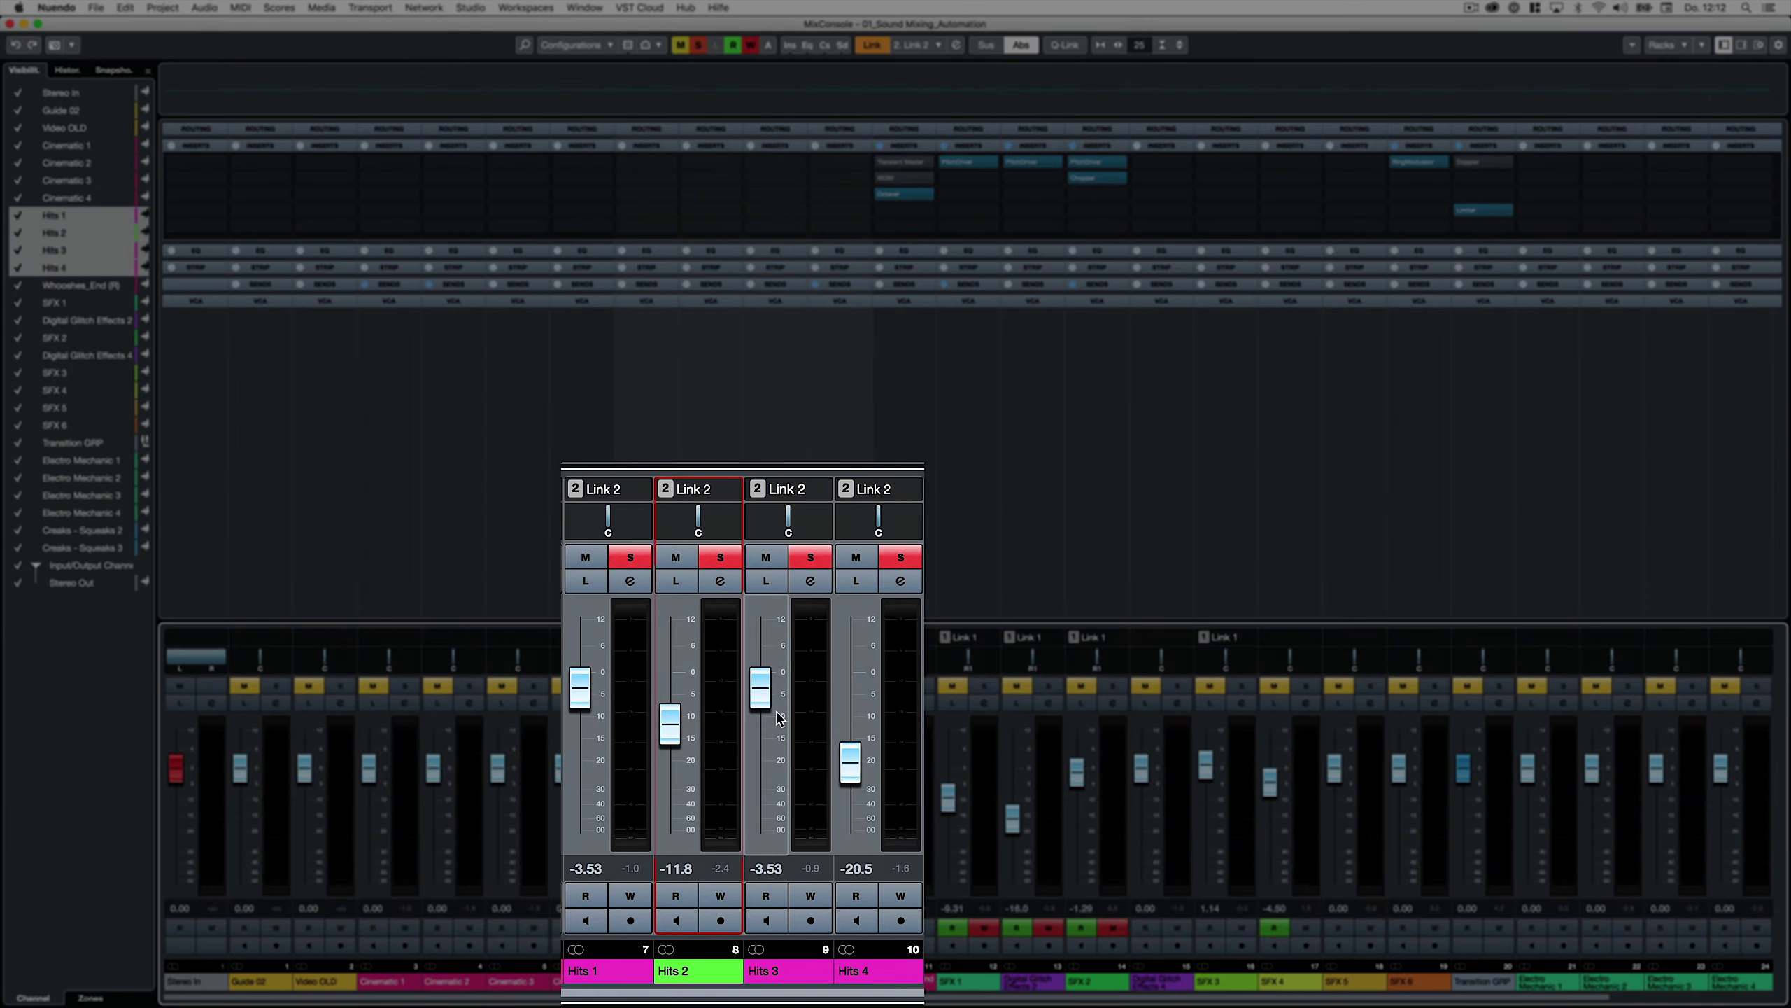
{"action": "mouse_move", "coordinate": [768, 711]}
{"action": "left_mouse_down"}
{"action": "mouse_move", "coordinate": [768, 799]}
{"action": "mouse_move", "coordinate": [768, 699]}
{"action": "left_mouse_up"}
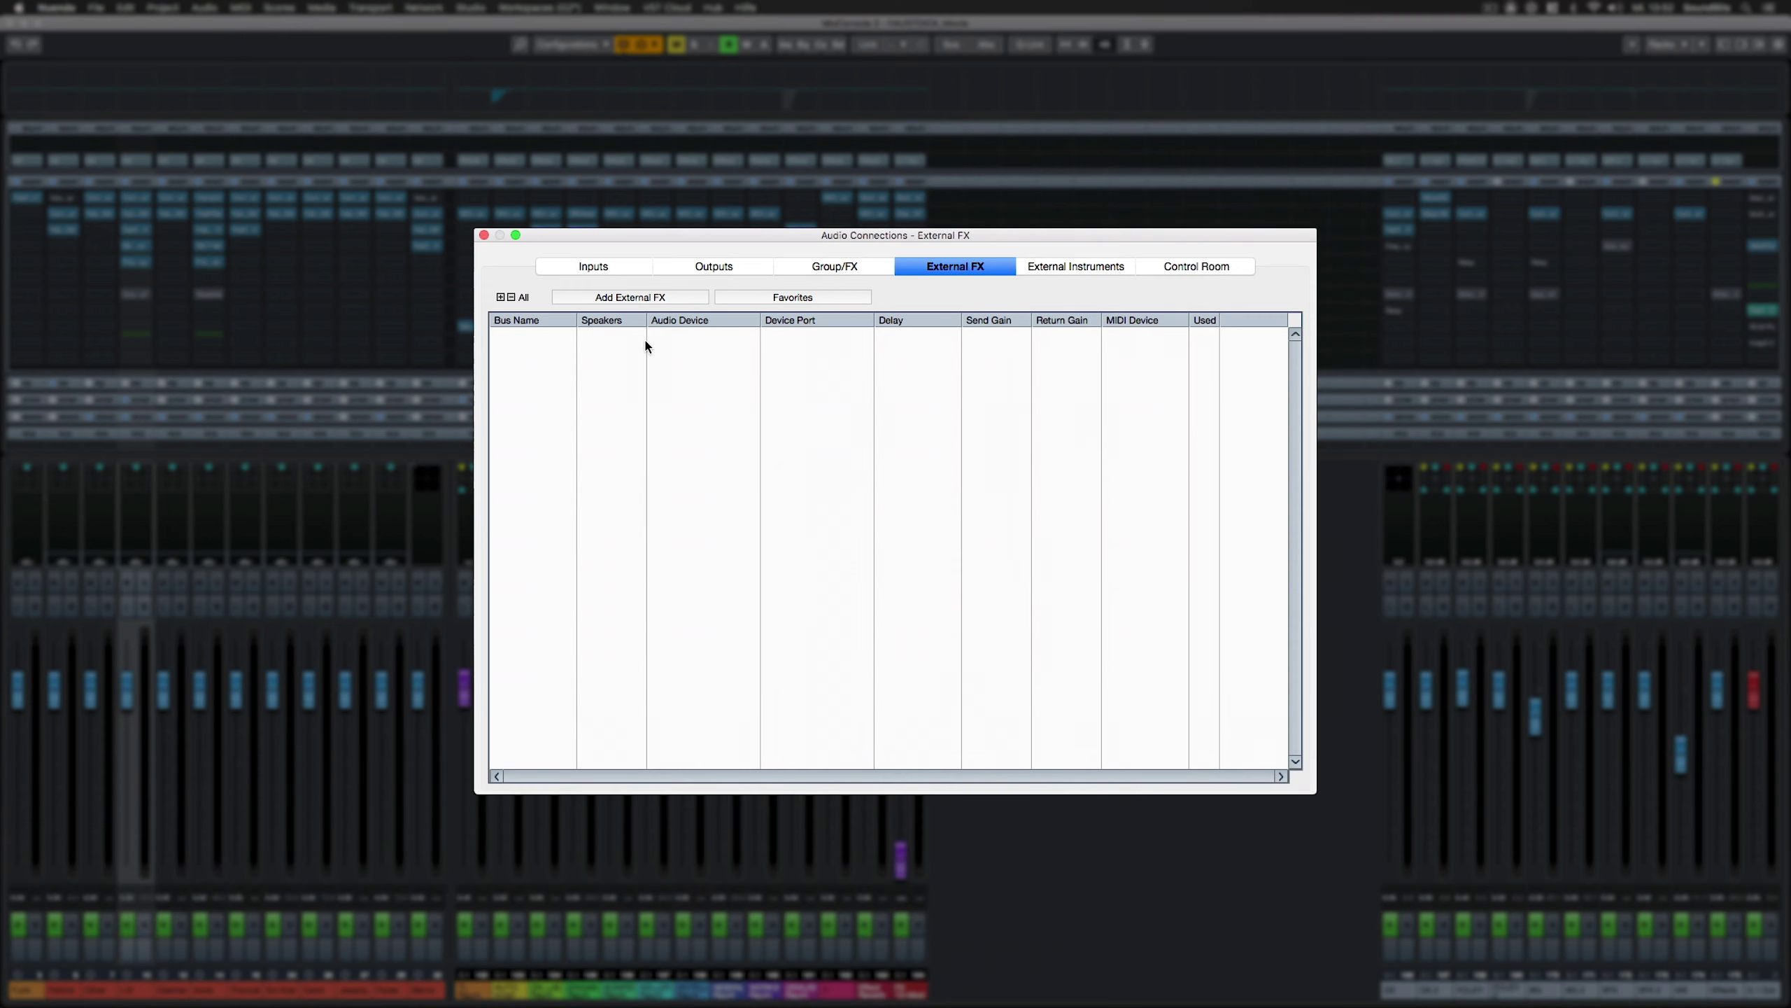
Add an external effect named Reverb with stereo send and stereo return configurations
{"action": "left_click", "coordinate": [629, 298]}
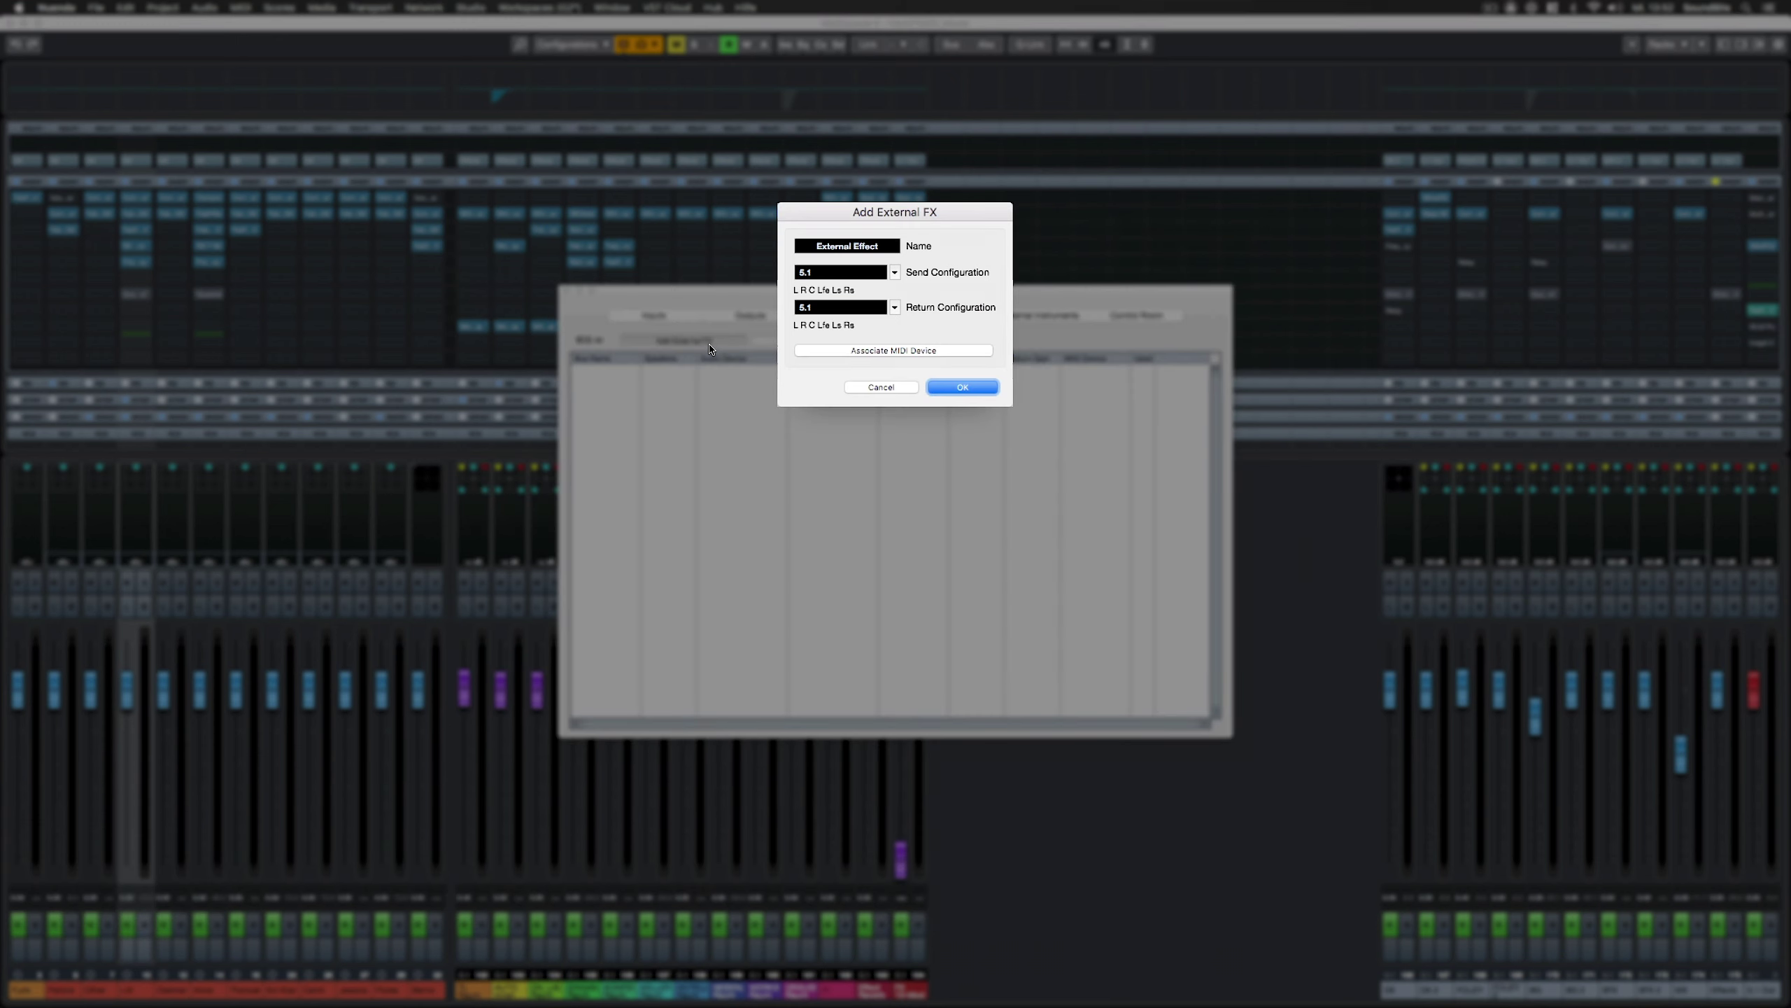
{"action": "left_click", "coordinate": [836, 242]}
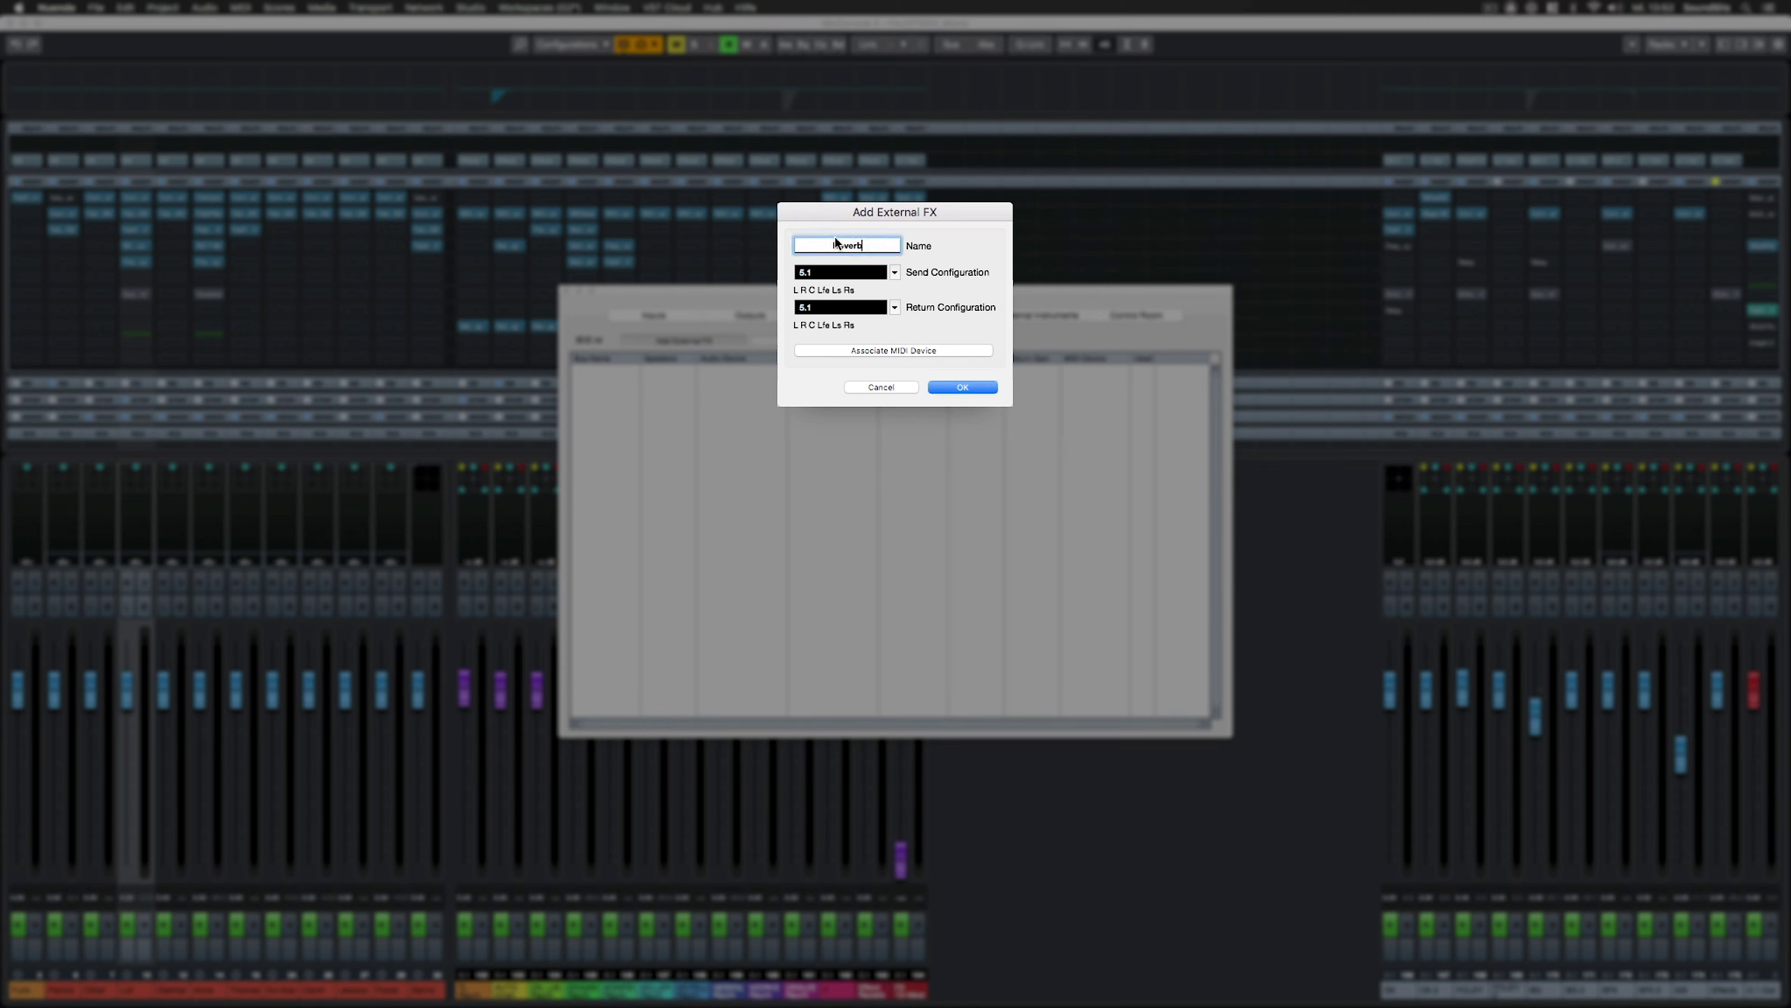
{"action": "left_click", "coordinate": [895, 272]}
{"action": "left_click", "coordinate": [846, 209]}
{"action": "left_click", "coordinate": [881, 307]}
{"action": "left_click", "coordinate": [864, 239]}
{"action": "left_click", "coordinate": [962, 387]}
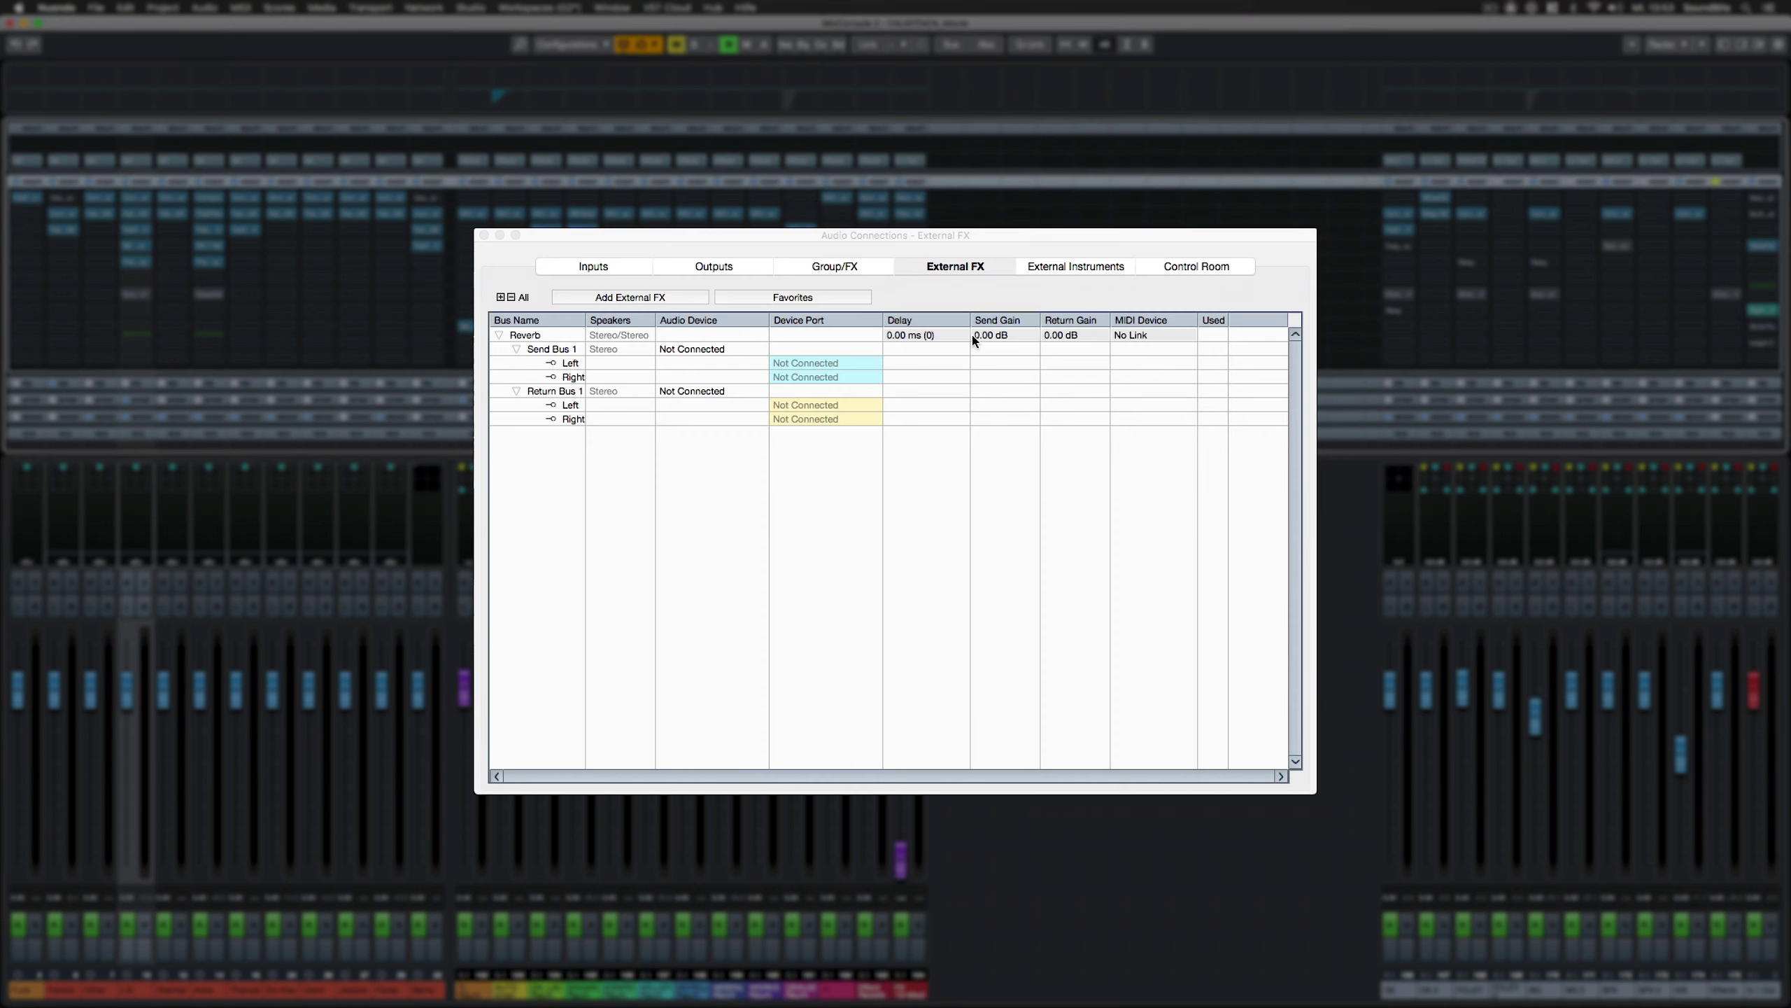
Examine the device port choices for the Reverb send and return buses and the effect's MIDI device options
{"action": "left_click", "coordinate": [827, 360]}
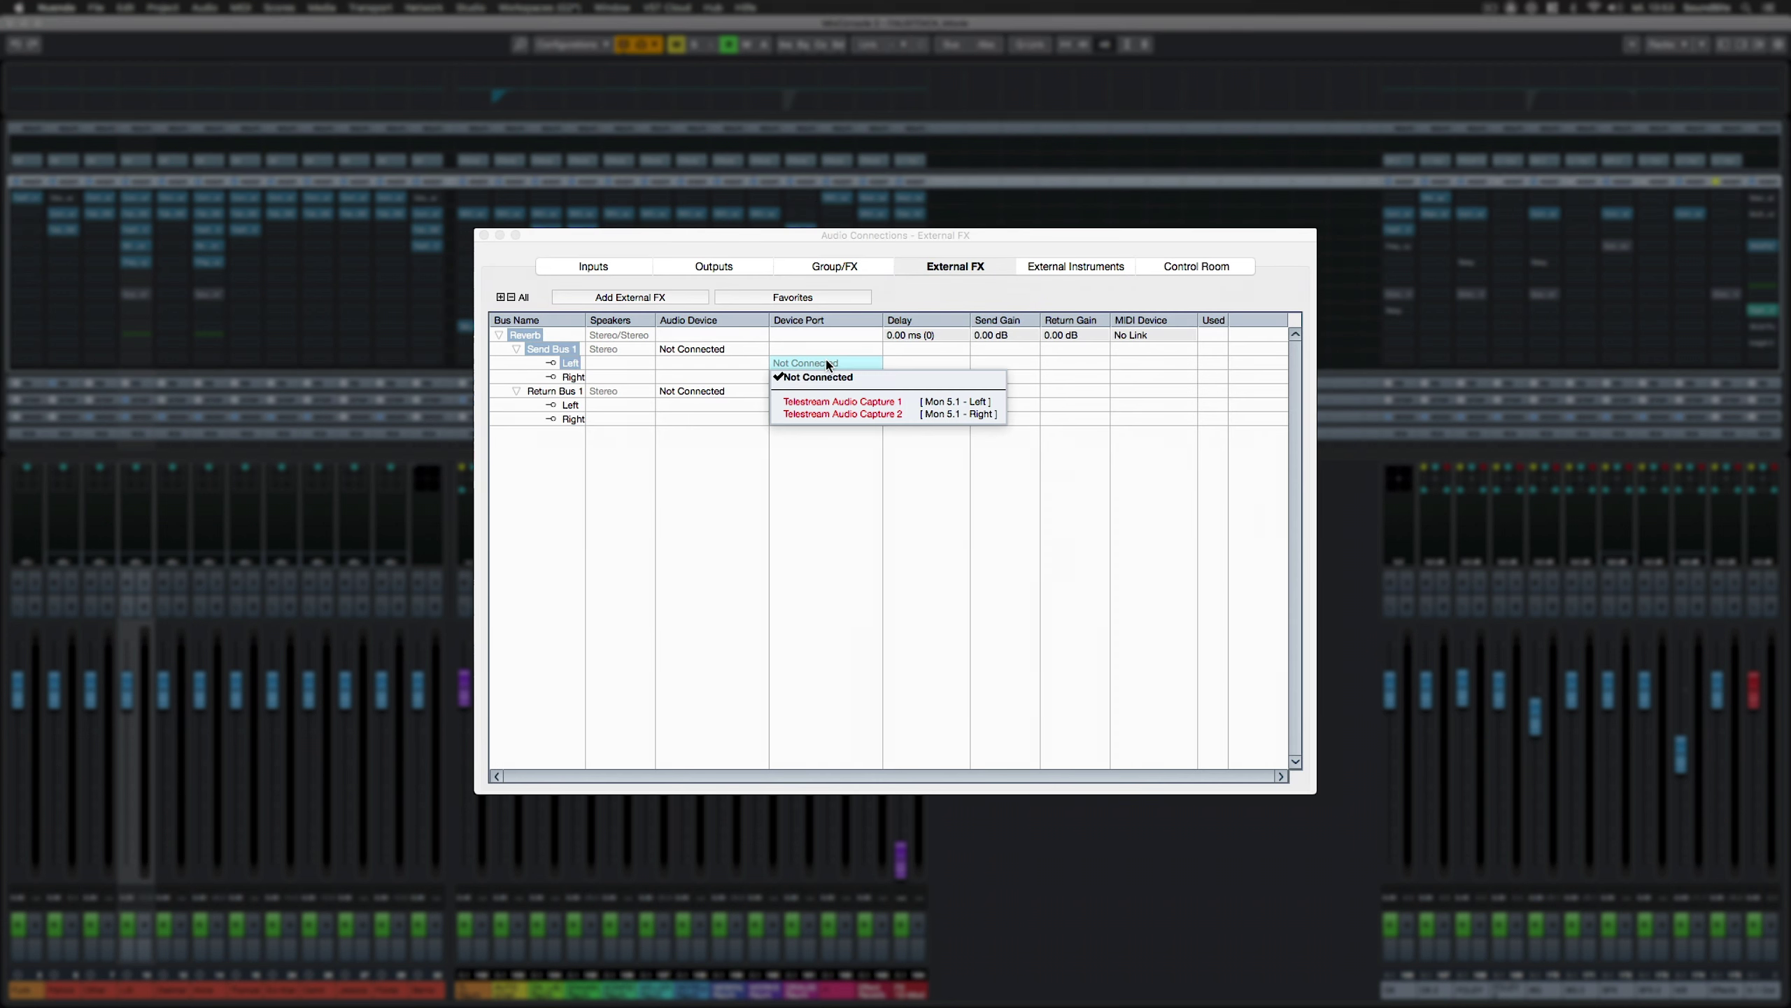
{"action": "left_click", "coordinate": [841, 452]}
{"action": "left_click", "coordinate": [843, 406]}
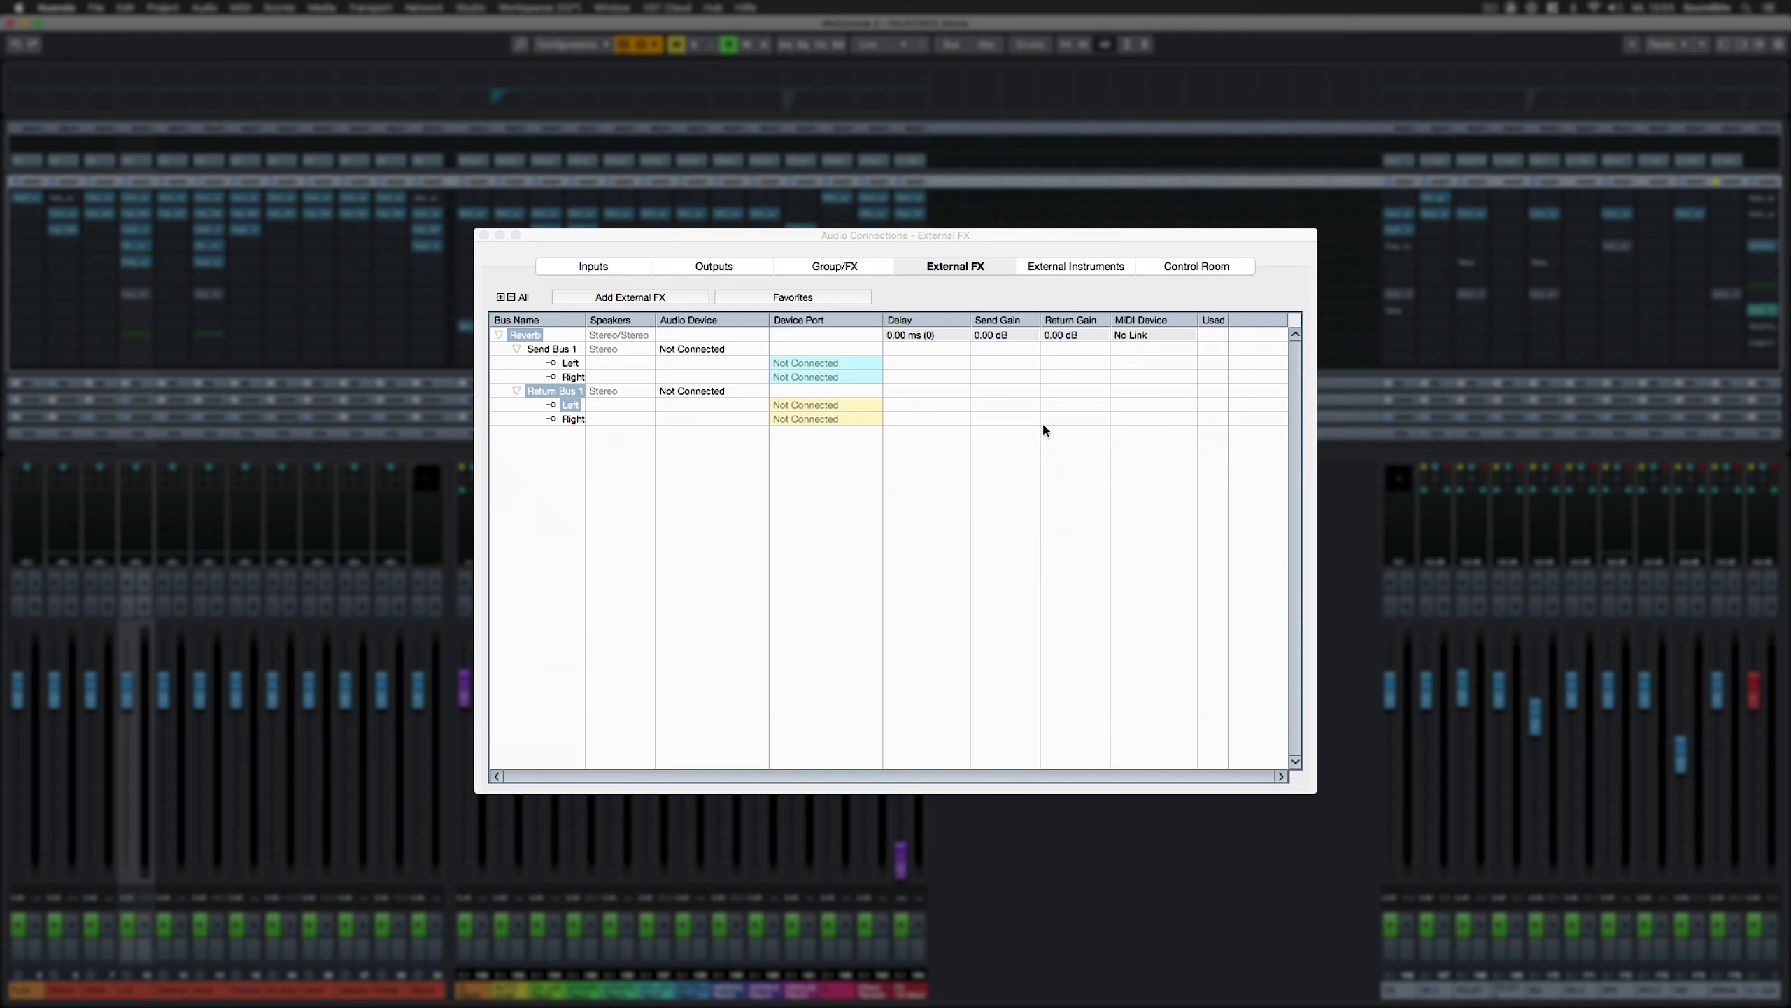
{"action": "left_click", "coordinate": [1128, 336]}
{"action": "mouse_move", "coordinate": [1147, 375]}
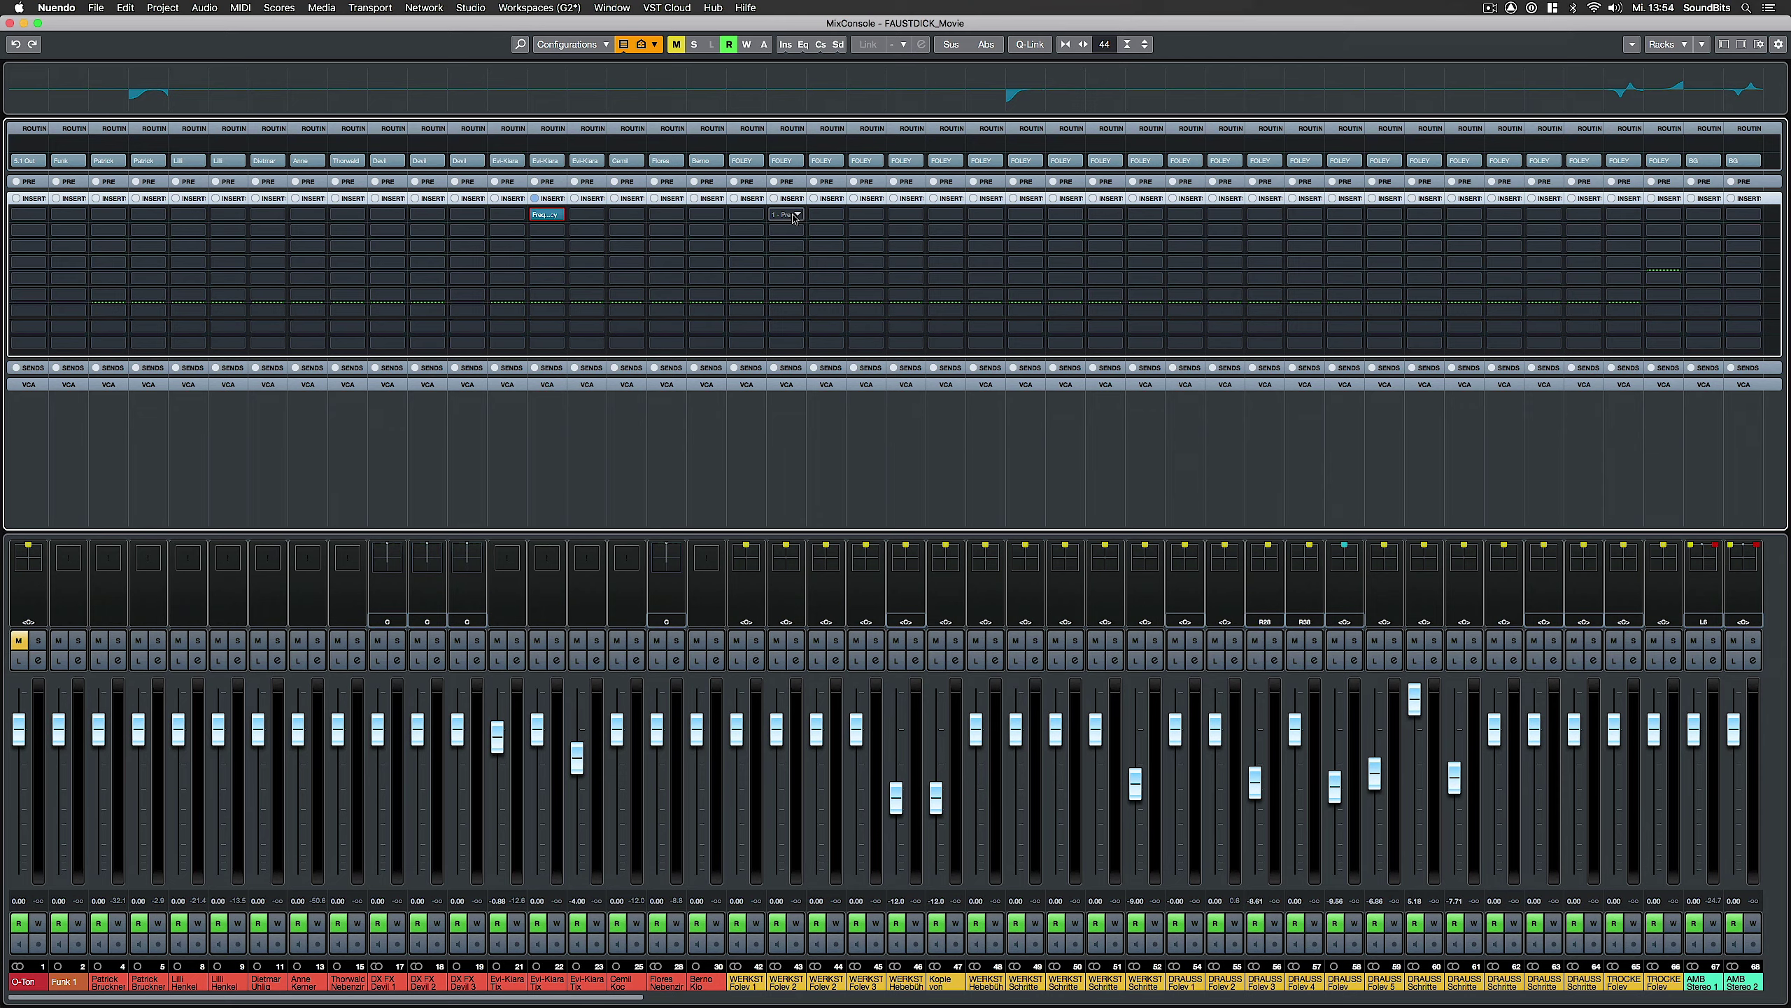
Insert the external plug-in Reverb in the first insert slot of the WERKSTATT Foley 2 channel and access its MIDI device
{"action": "left_click", "coordinate": [795, 218]}
{"action": "type", "text": "exter"}
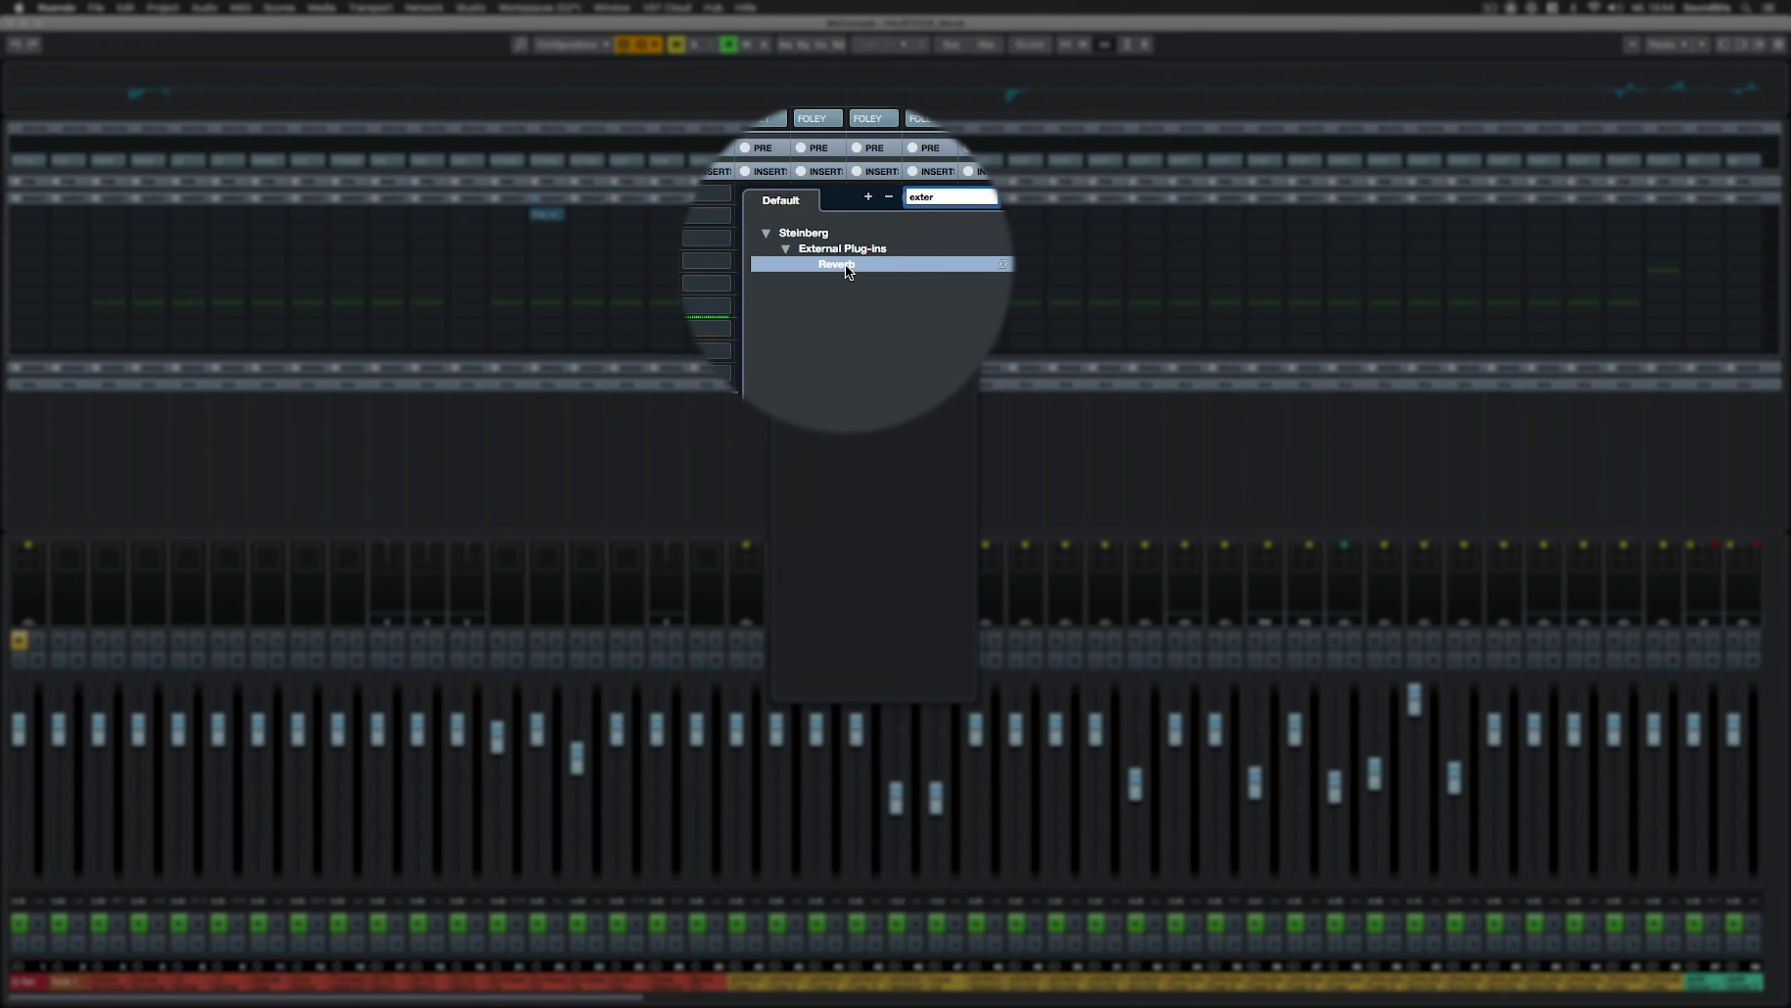
{"action": "left_click", "coordinate": [846, 265]}
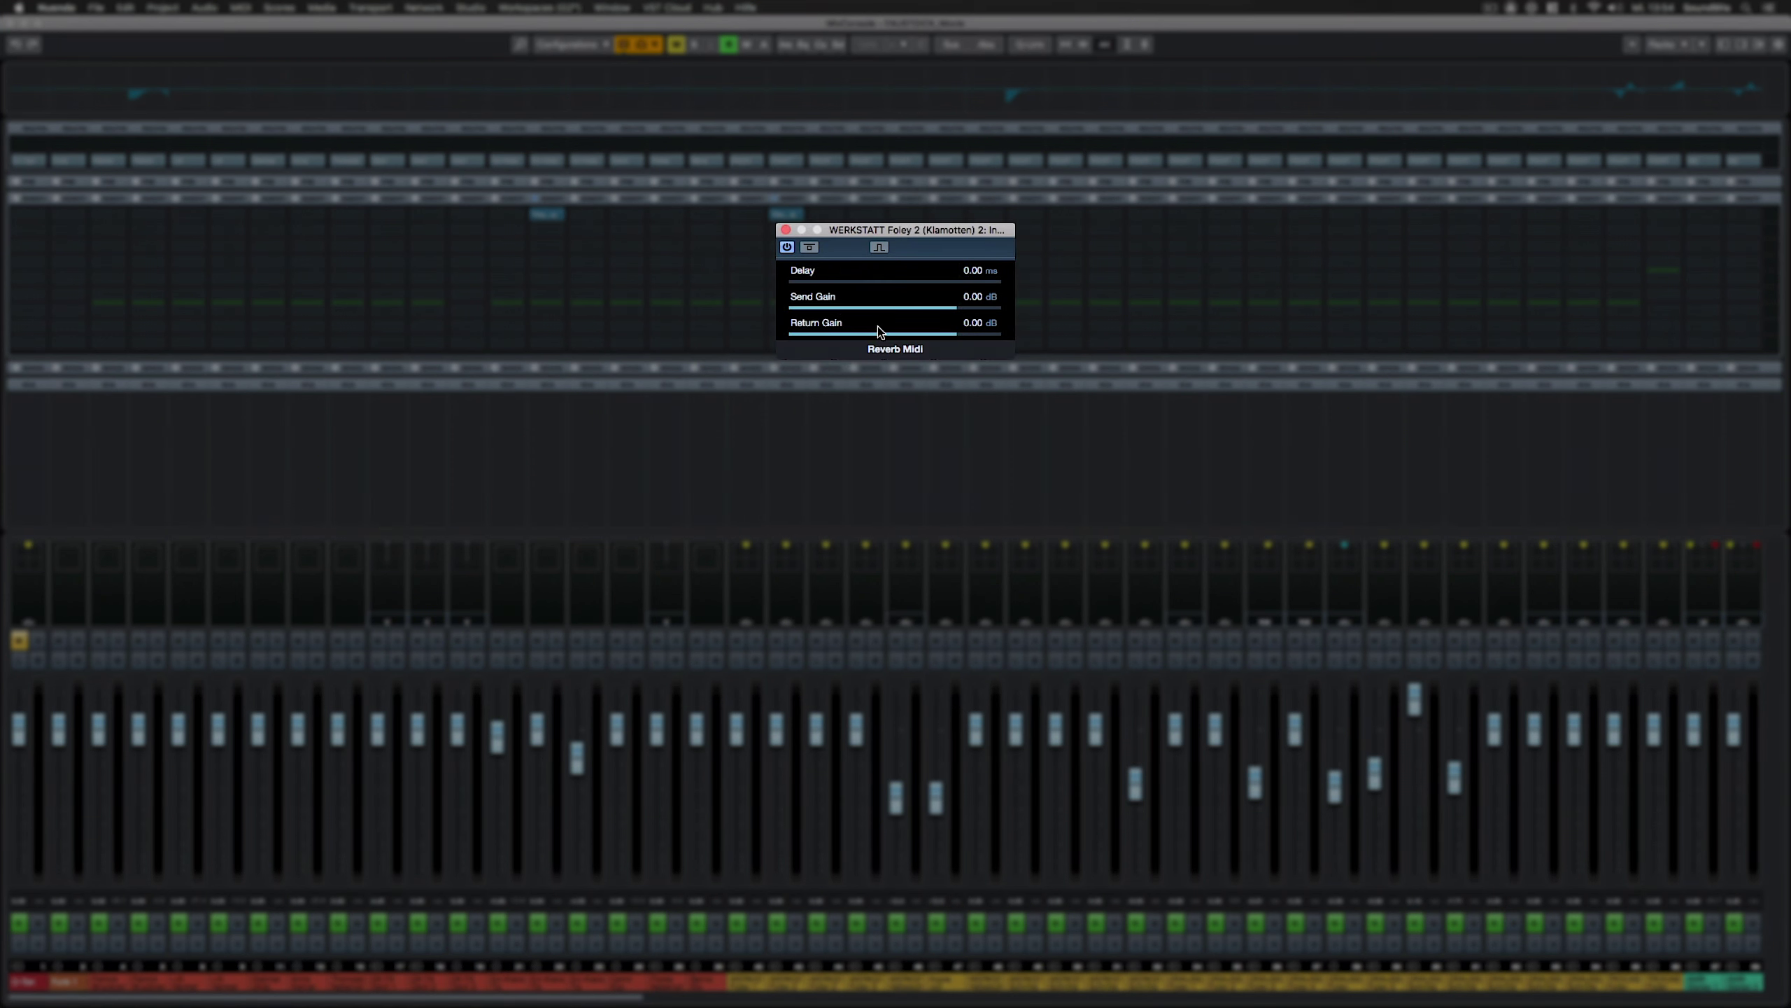
{"action": "left_click", "coordinate": [882, 252]}
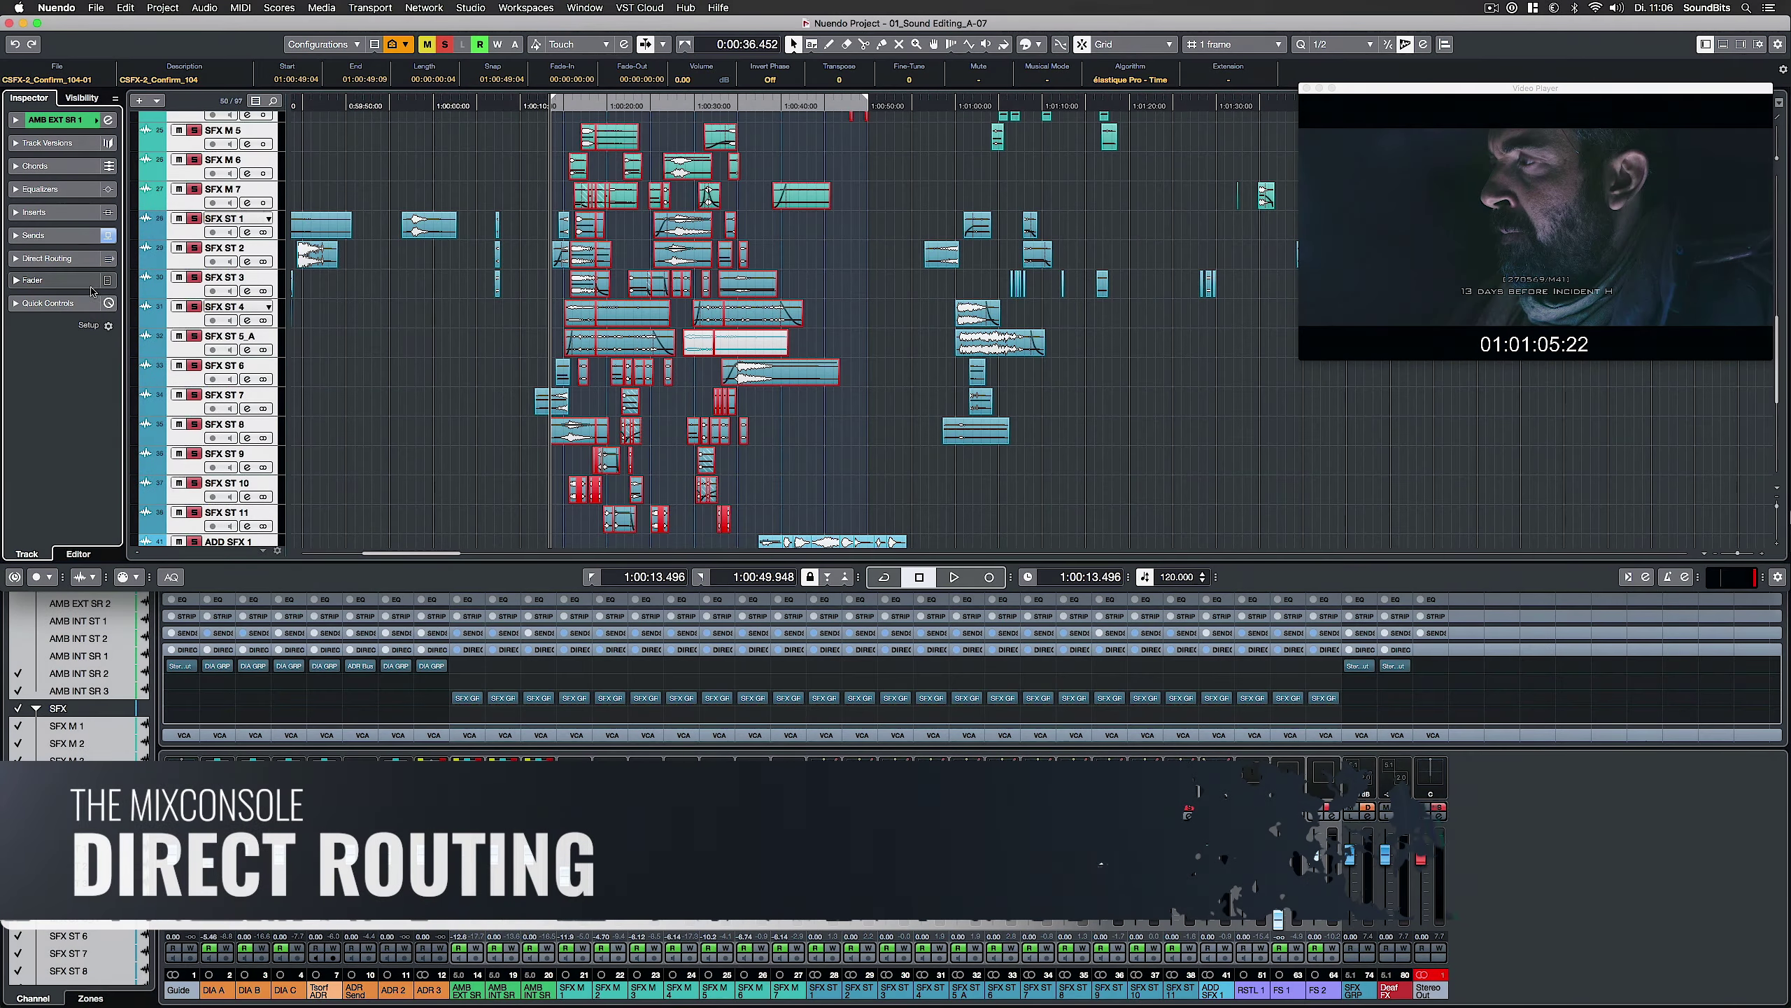
Show the direct routing slots of the selected tracks and play the selected passage through SFX GRP
{"action": "left_click", "coordinate": [75, 259]}
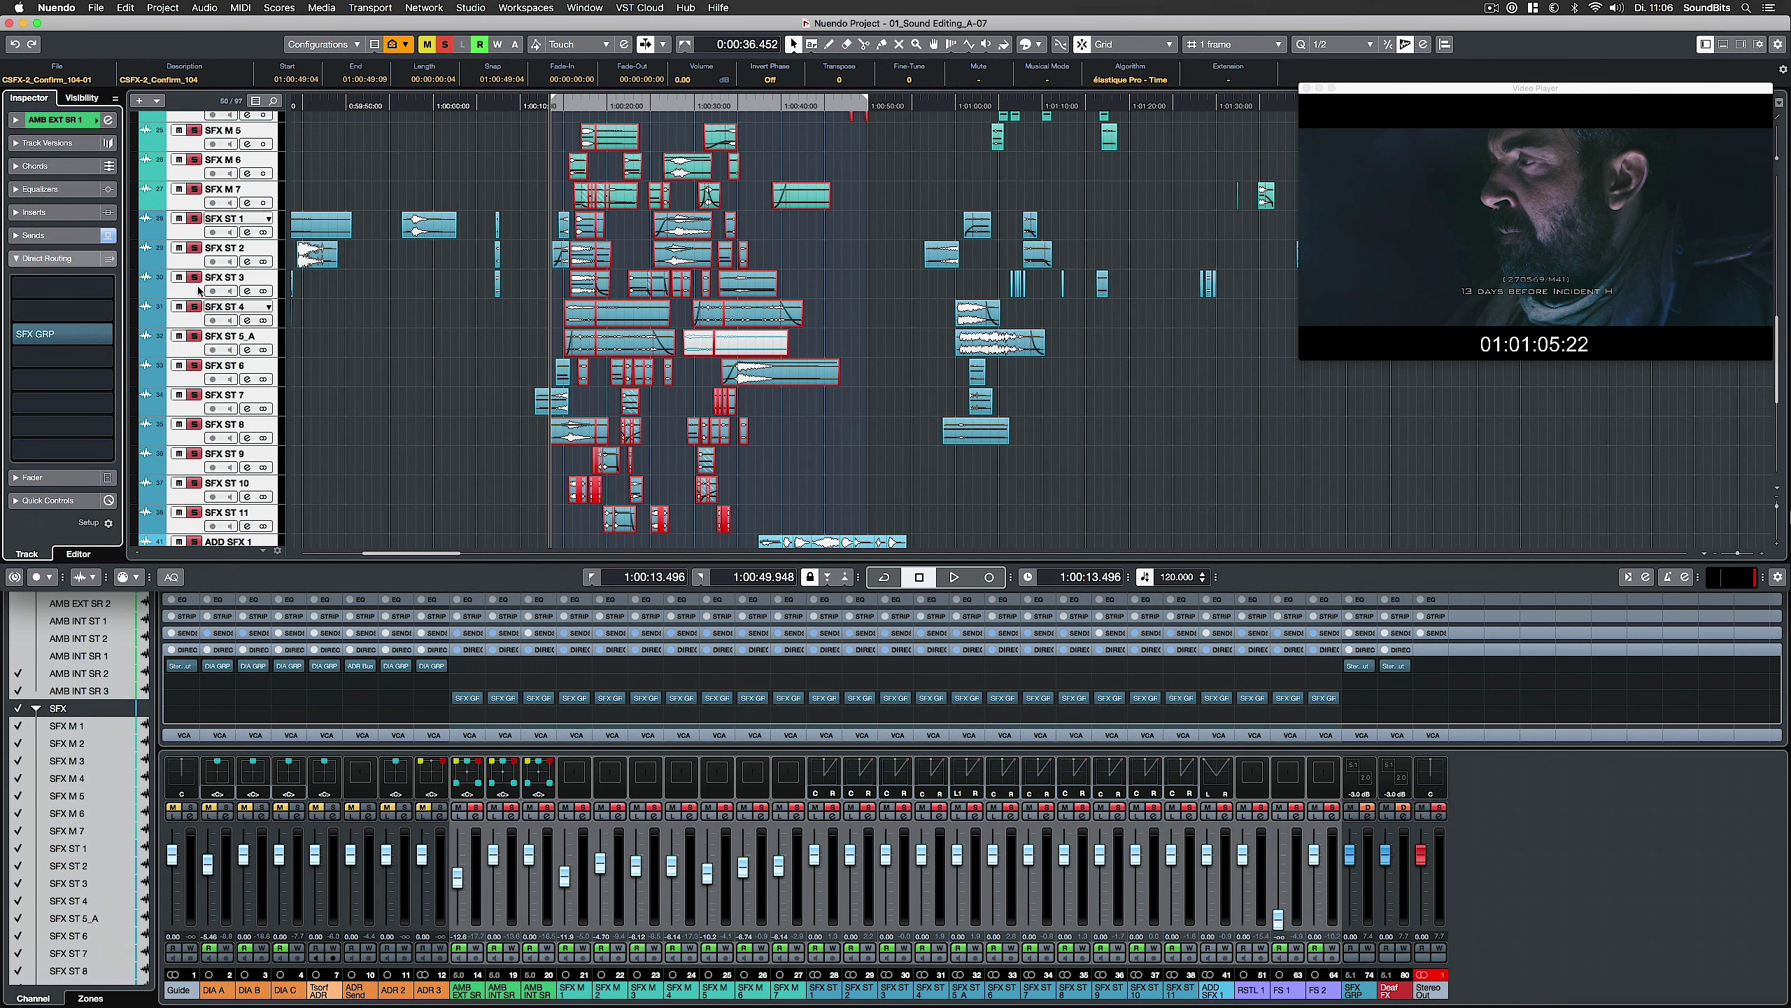
{"action": "key", "text": "space"}
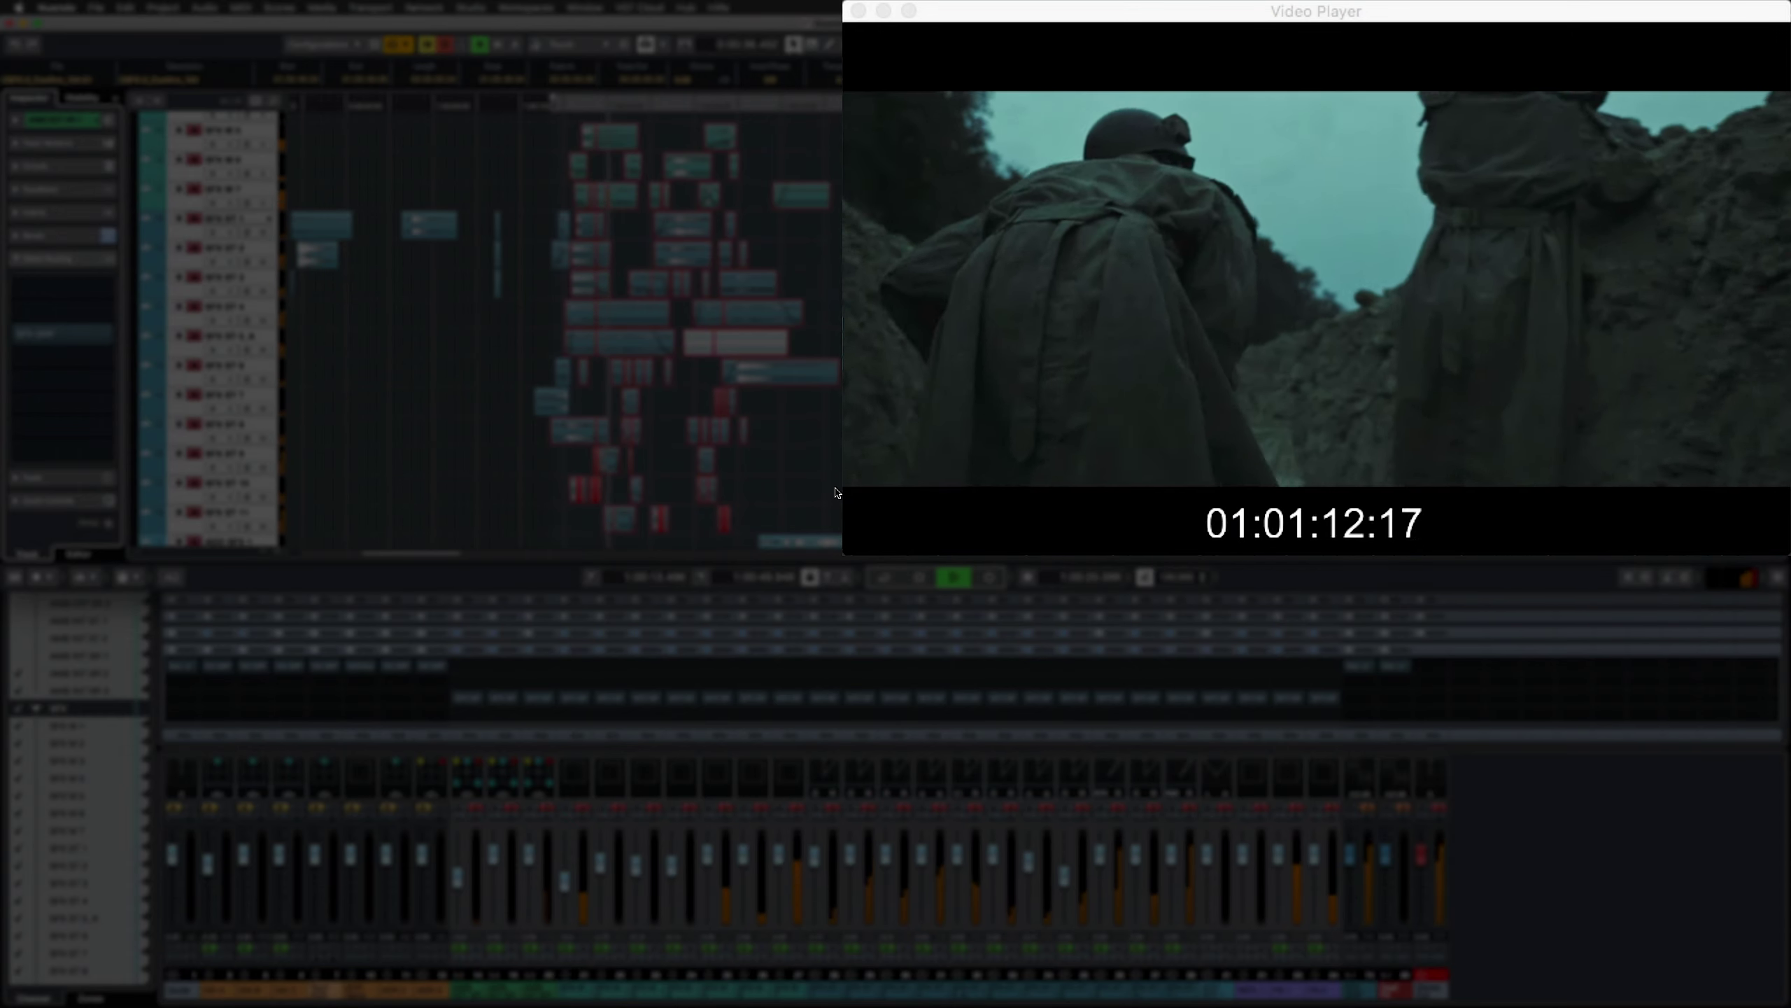
{"action": "key", "text": "space"}
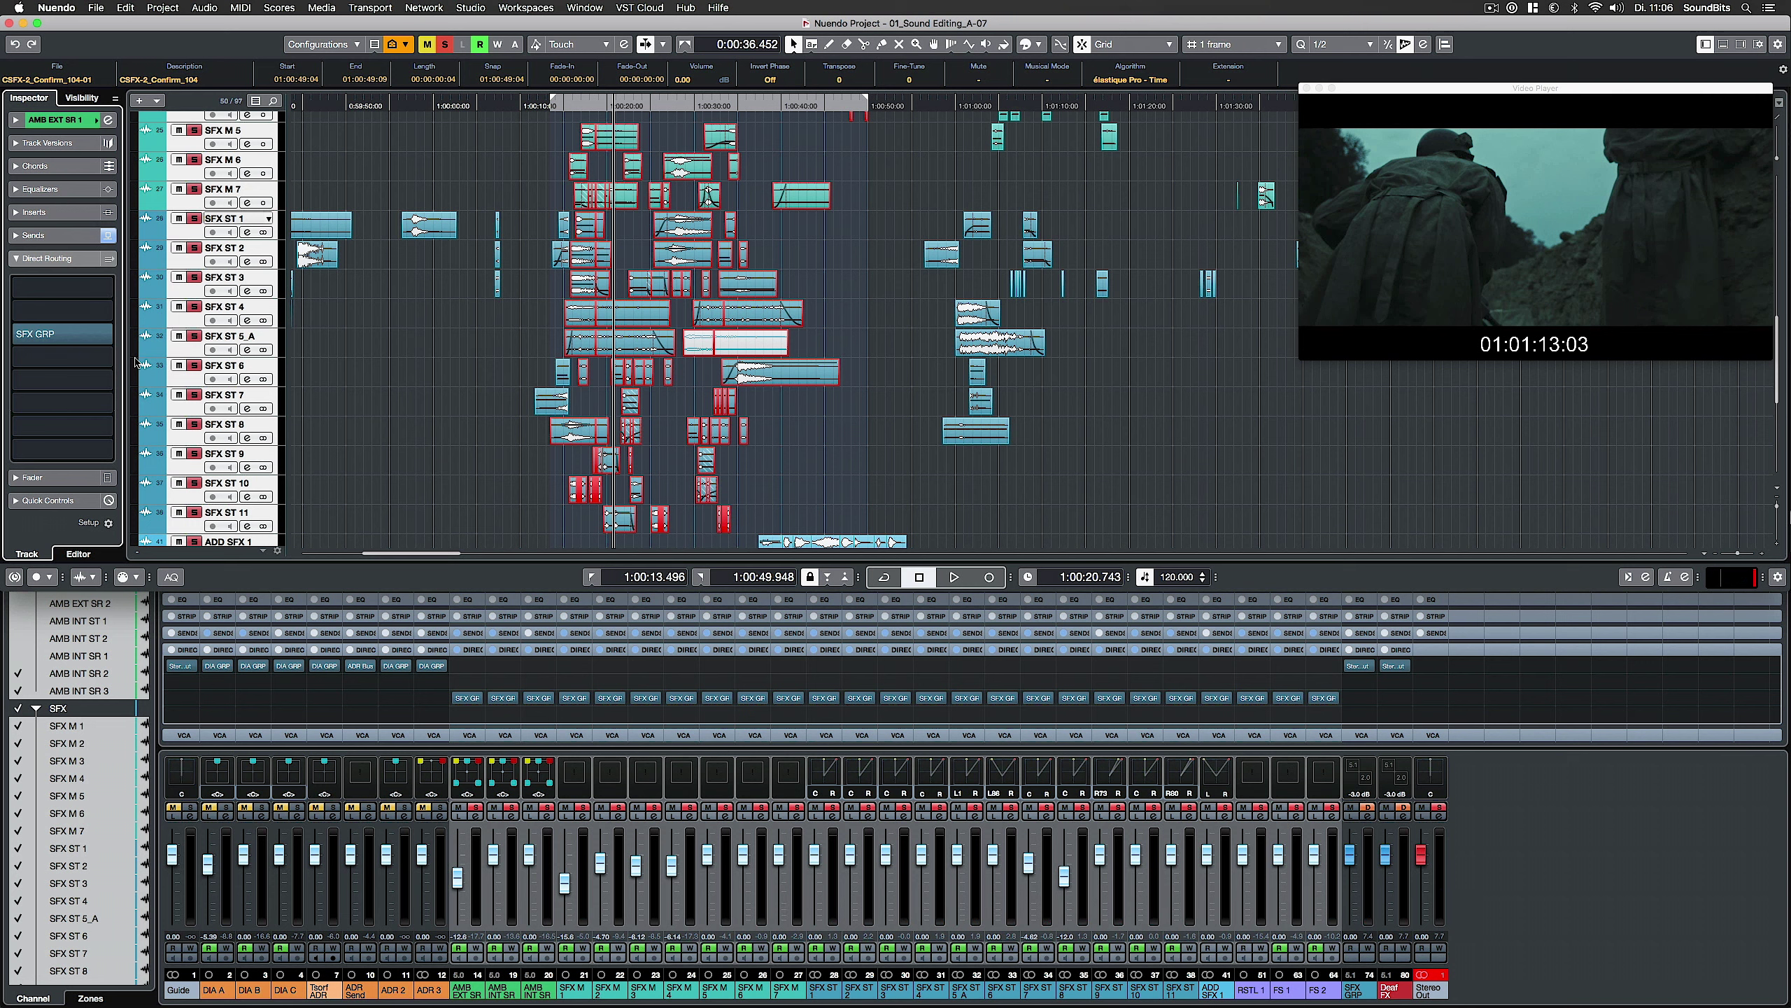
Assign Deaf FX to the direct routing slot below SFX GRP on all selected channels at once
{"action": "key", "text": "alt+shift"}
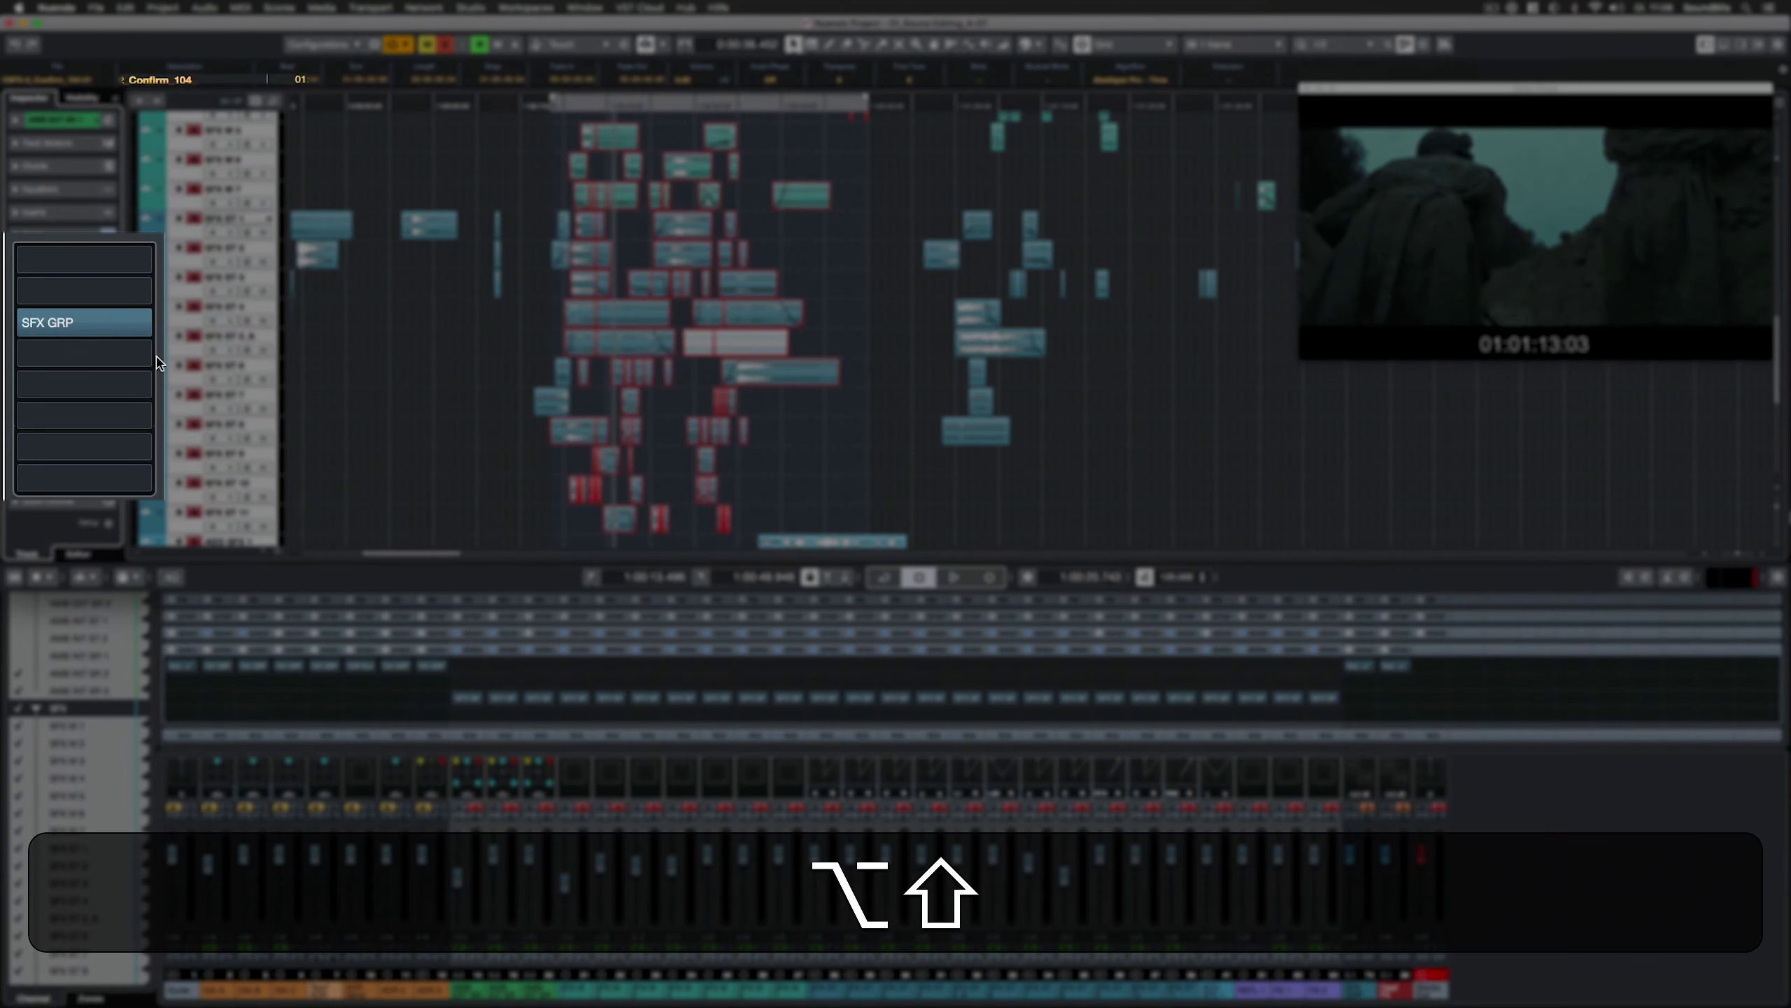
{"action": "left_click", "coordinate": [133, 345], "text": "alt+shift"}
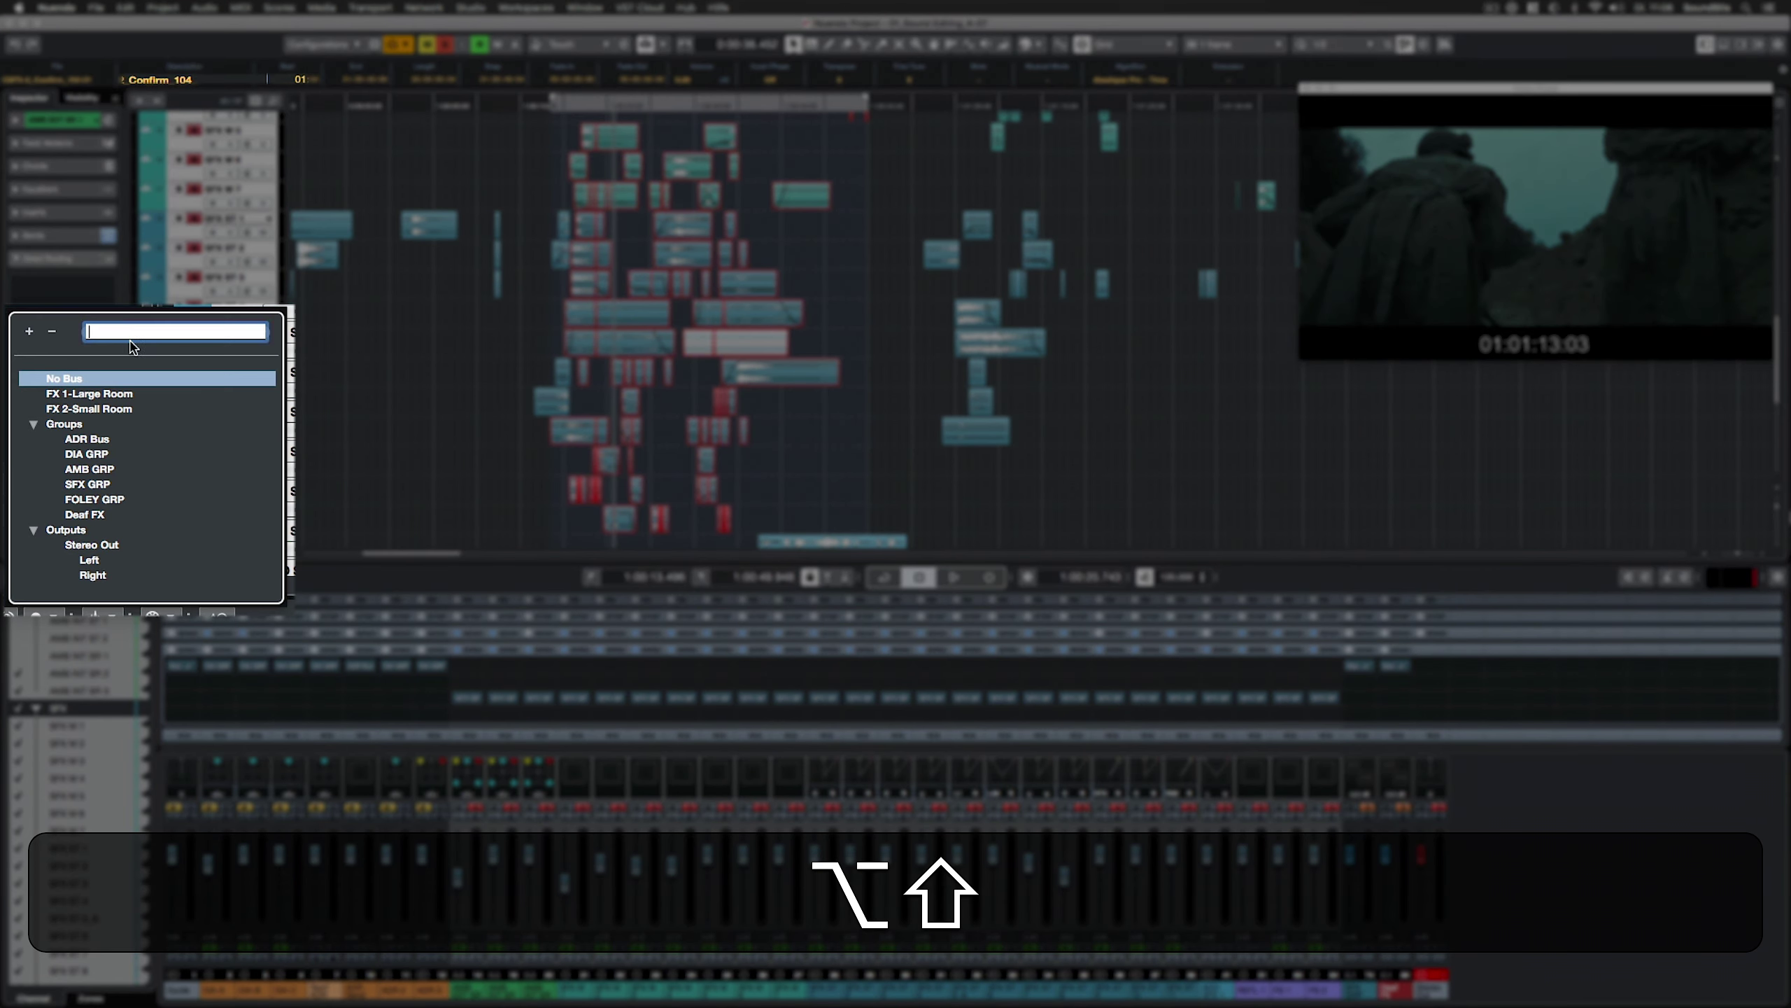
{"action": "left_click", "coordinate": [100, 515], "text": "alt+shift"}
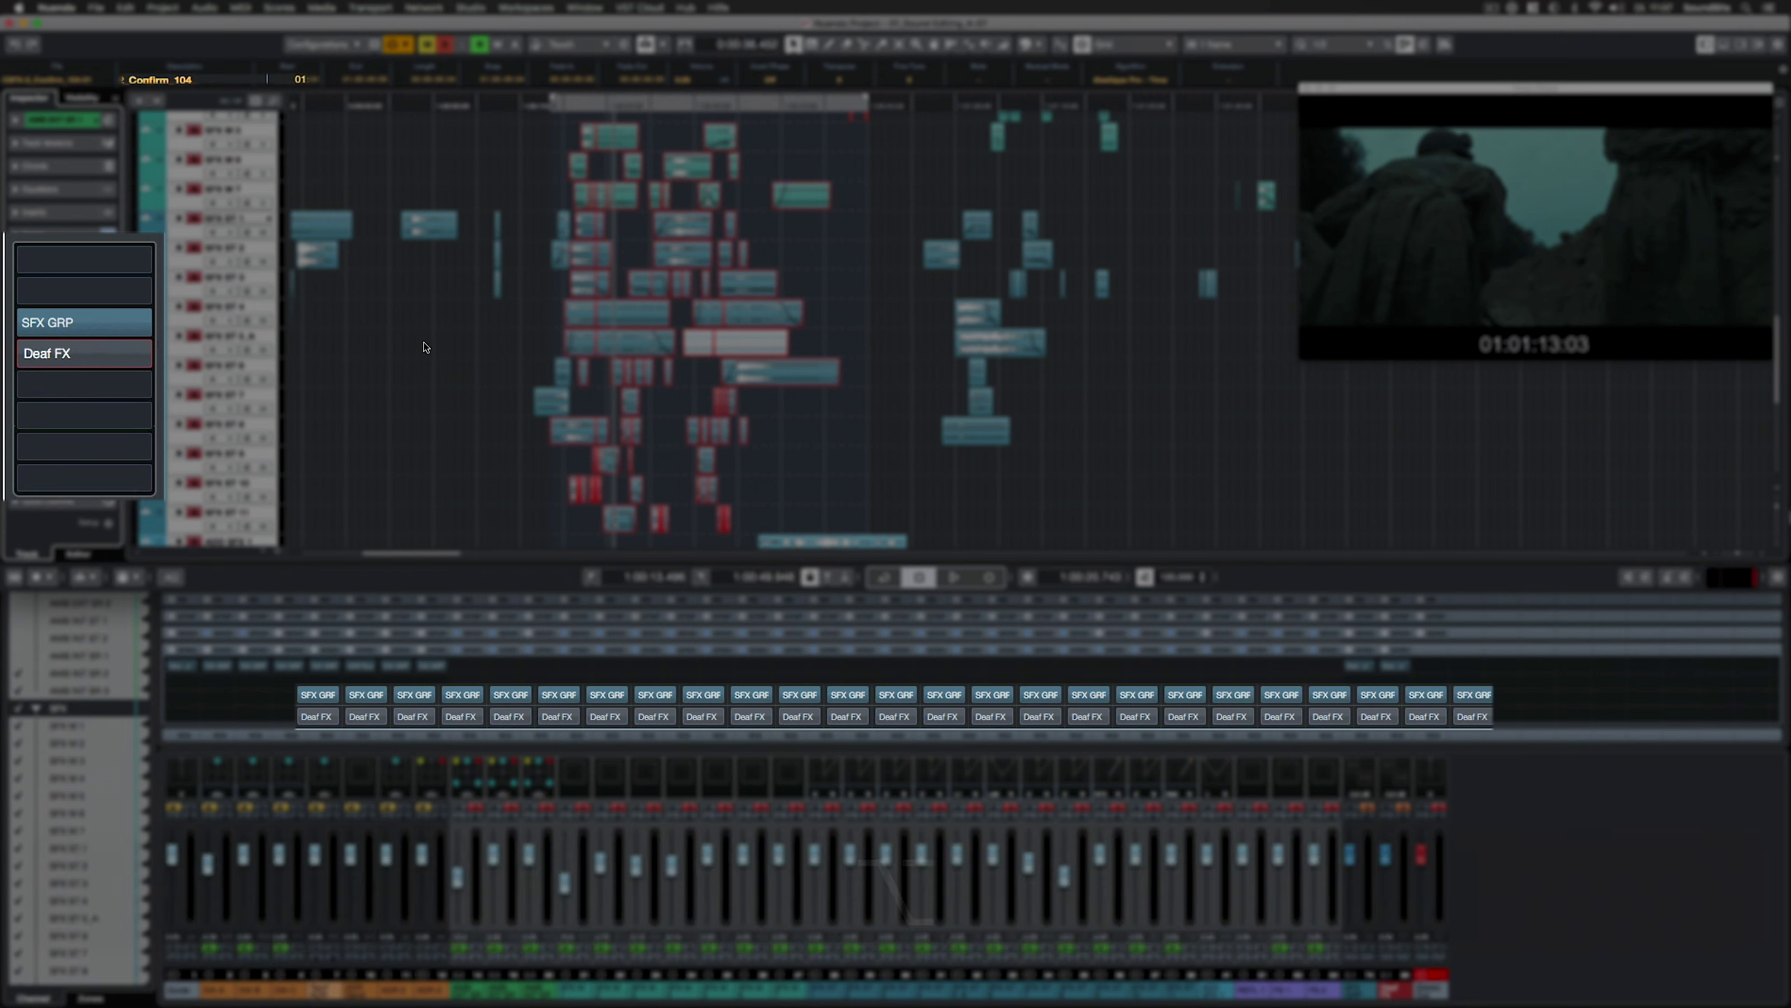
Play the passage from its start while switching all selected channels back and forth between SFX GRP and Deaf FX, ending on SFX GRP
{"action": "key", "text": "KP_1"}
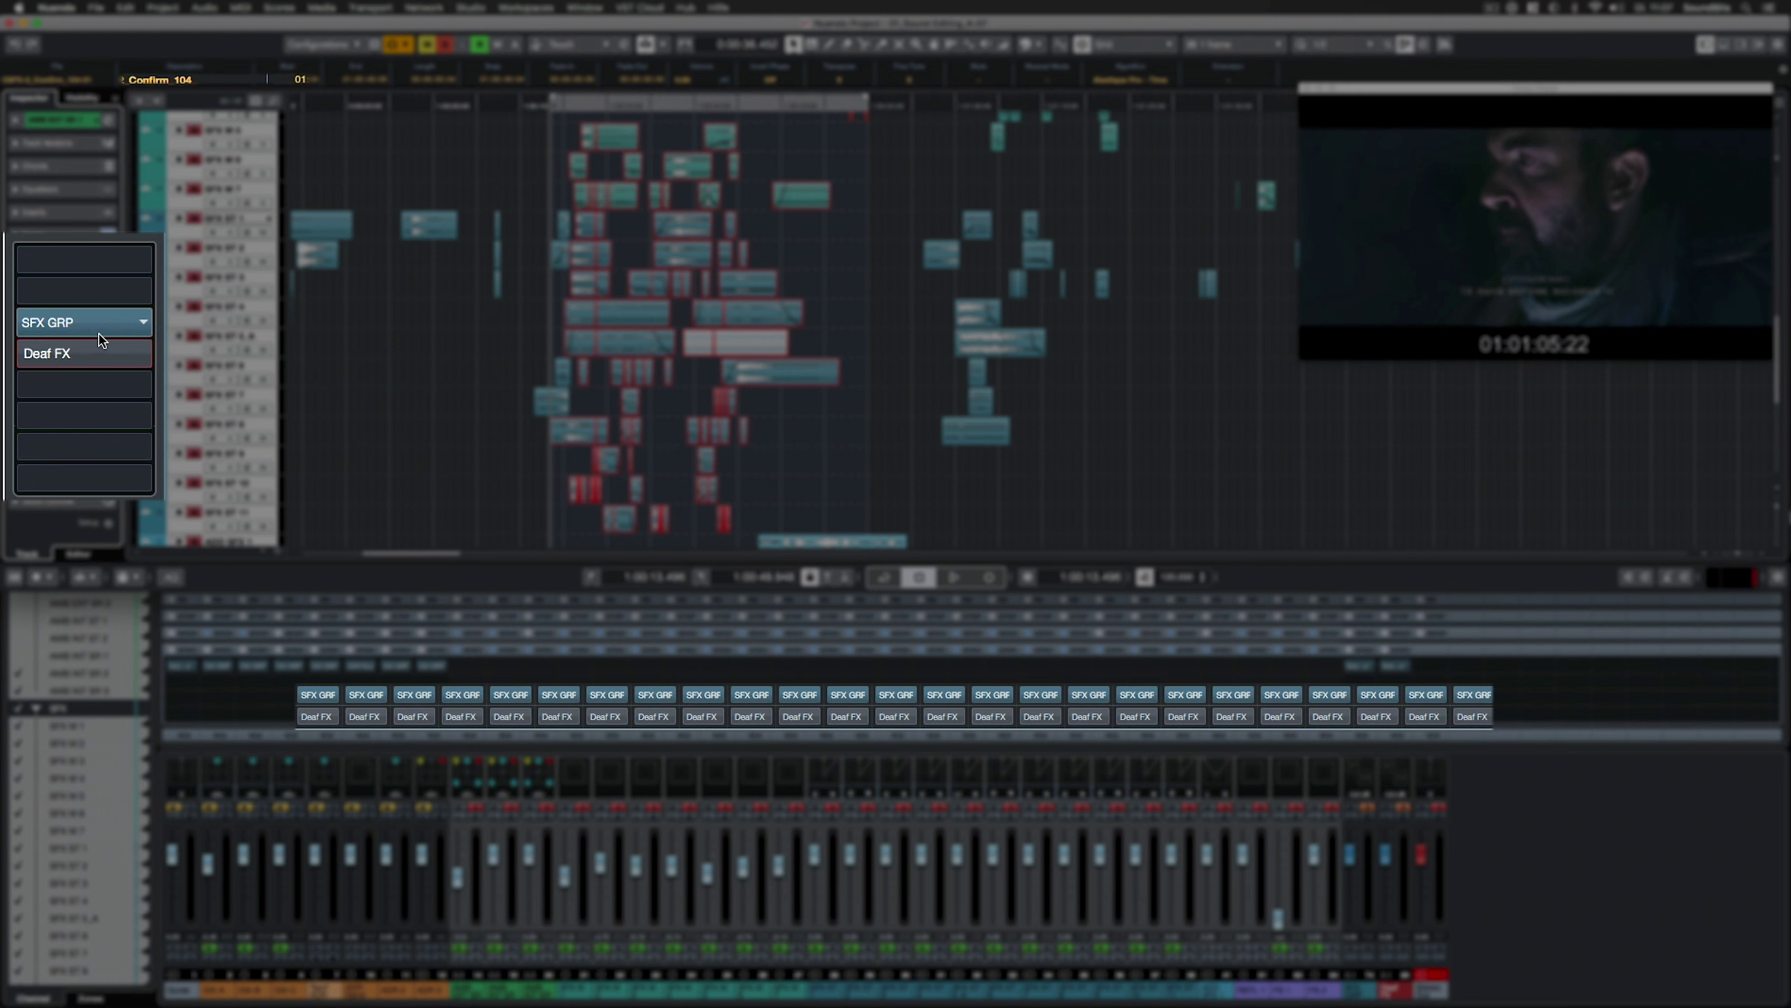
{"action": "key", "text": "alt+shift+space"}
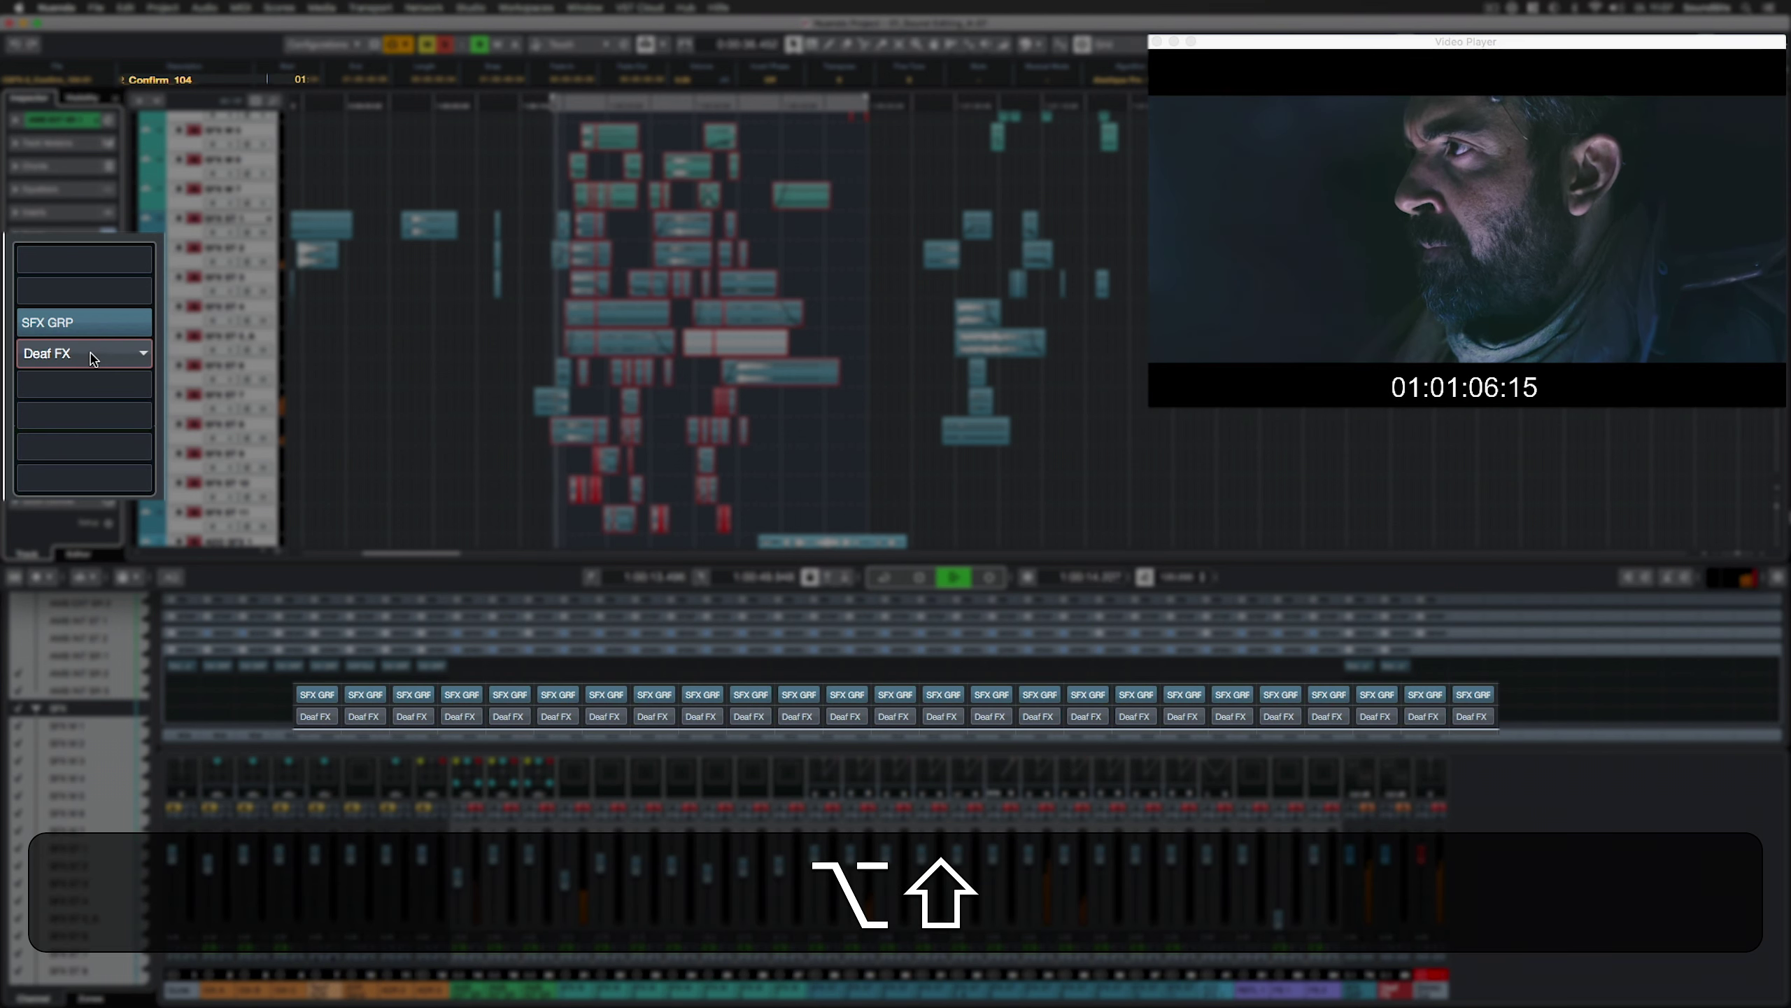
{"action": "left_click", "coordinate": [92, 355], "text": "alt+shift"}
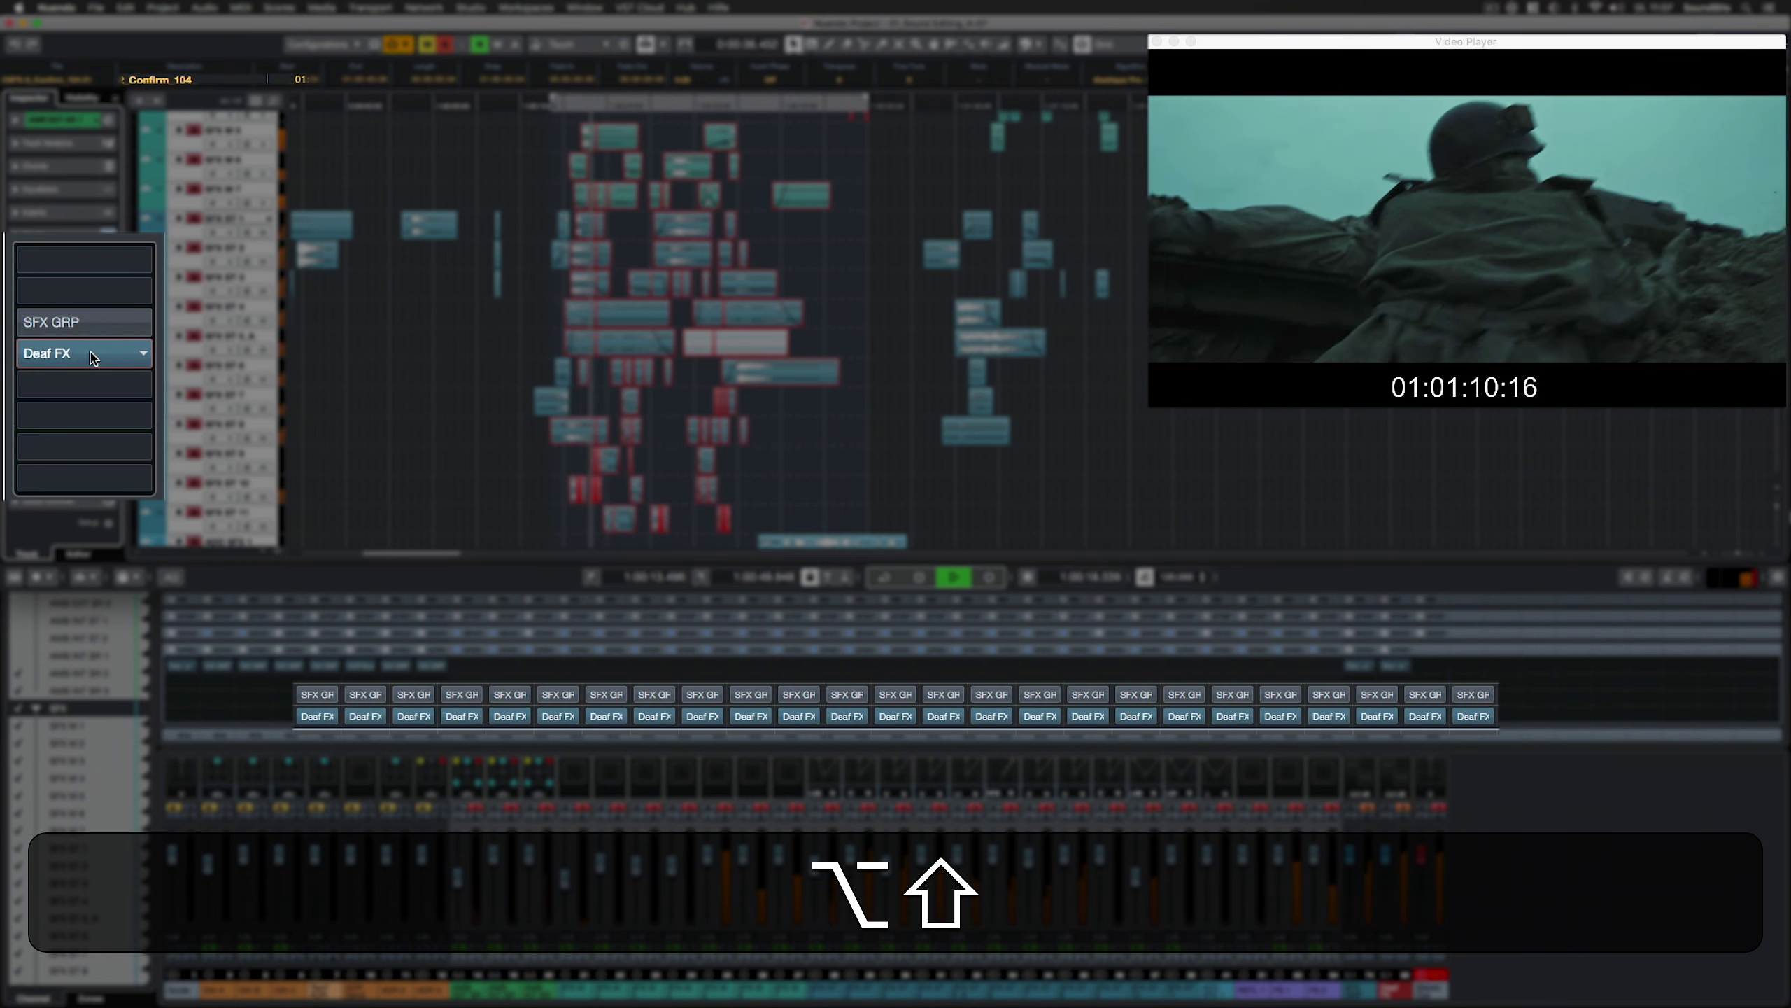
{"action": "left_click", "coordinate": [85, 322], "text": "alt+shift"}
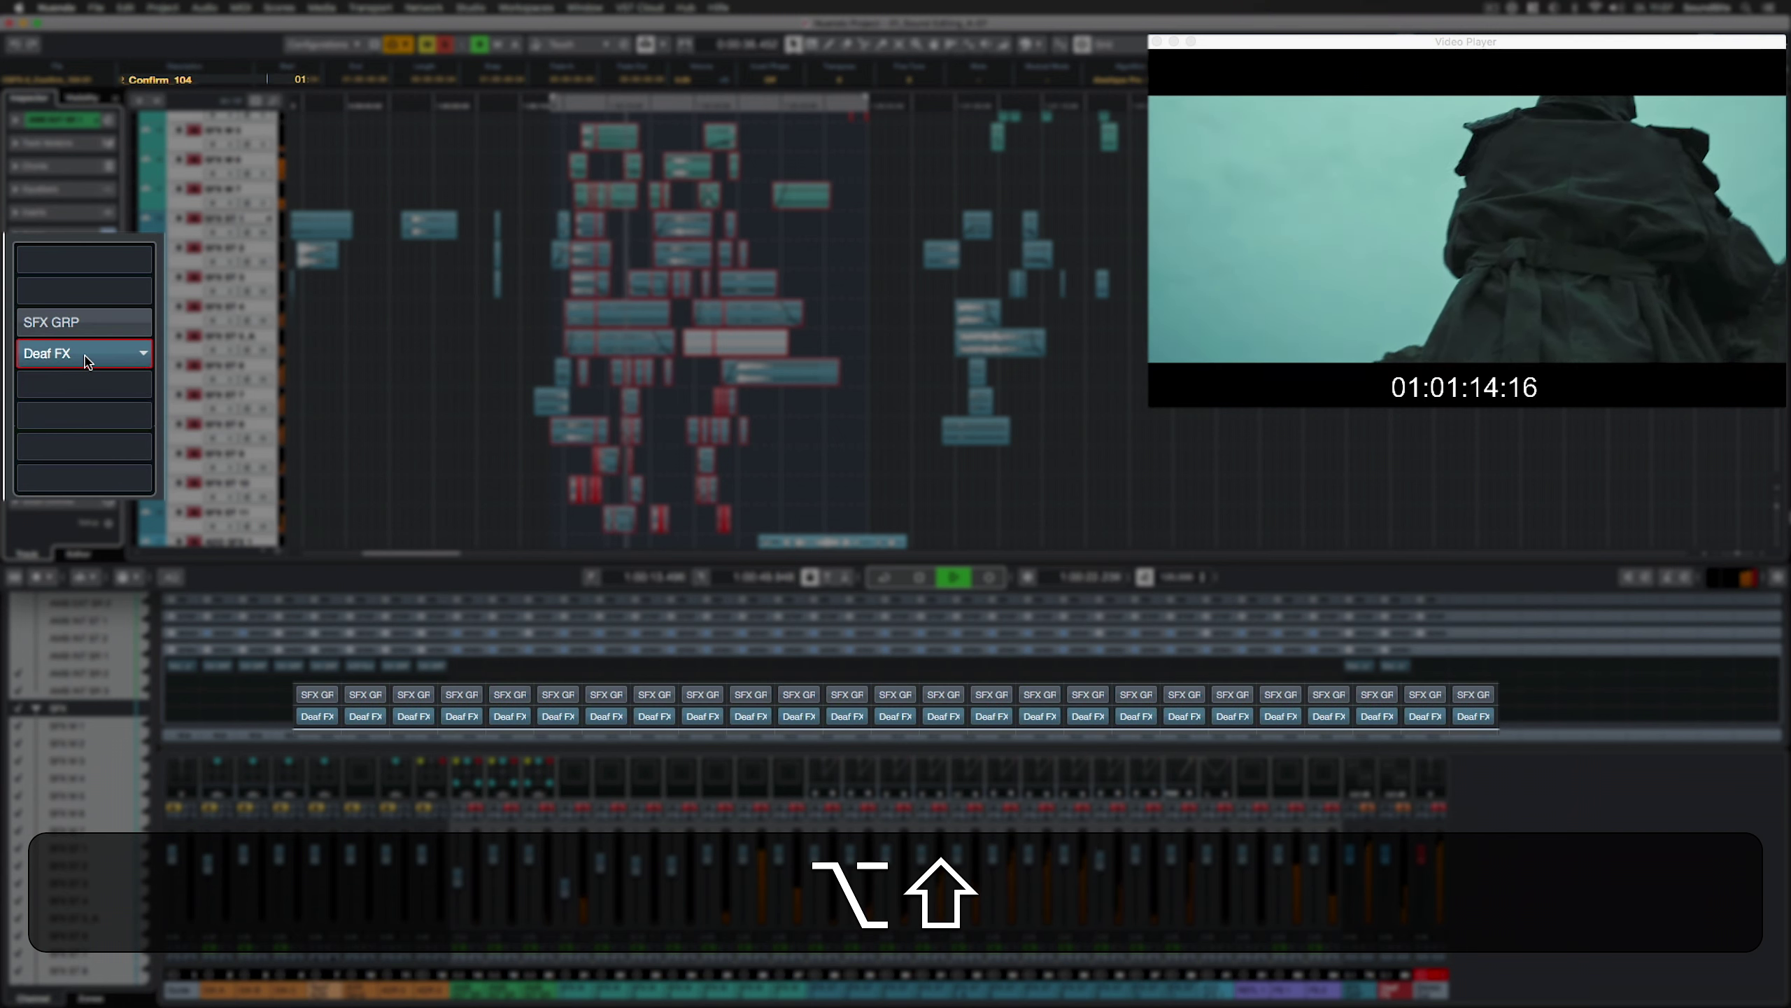
{"action": "left_click", "coordinate": [88, 356], "text": "alt+shift"}
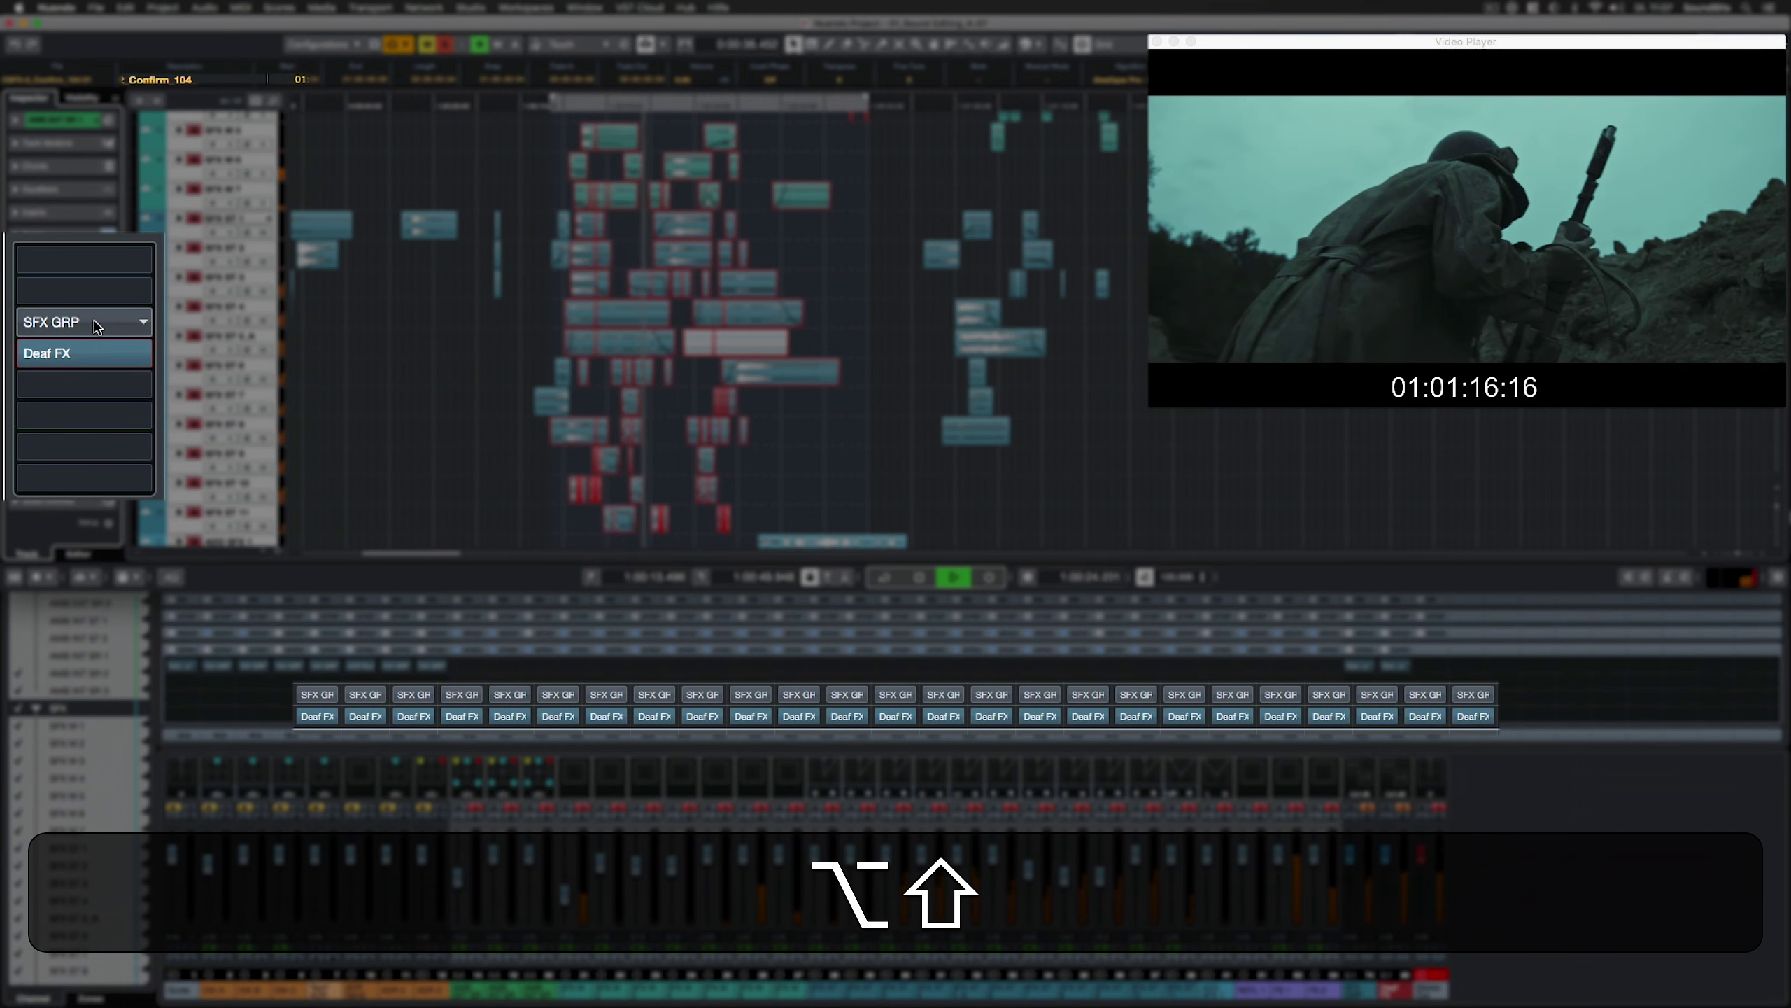
{"action": "left_click", "coordinate": [95, 324], "text": "alt+shift"}
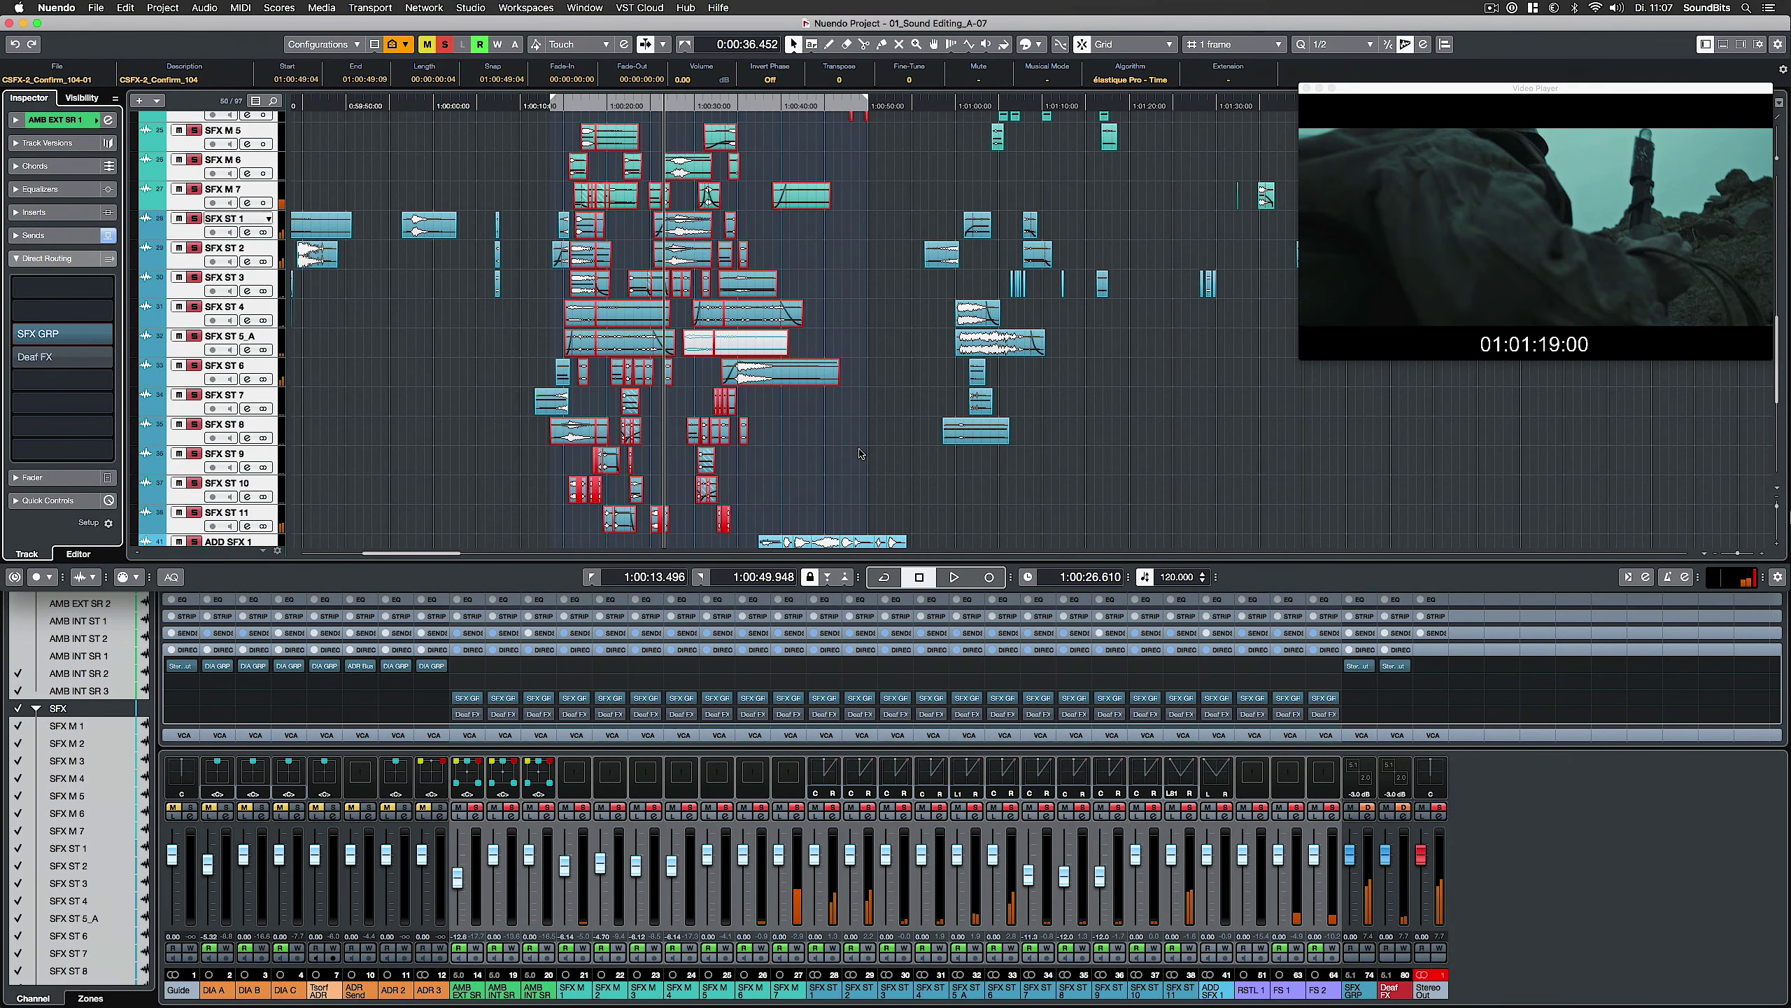
{"action": "key", "text": "space"}
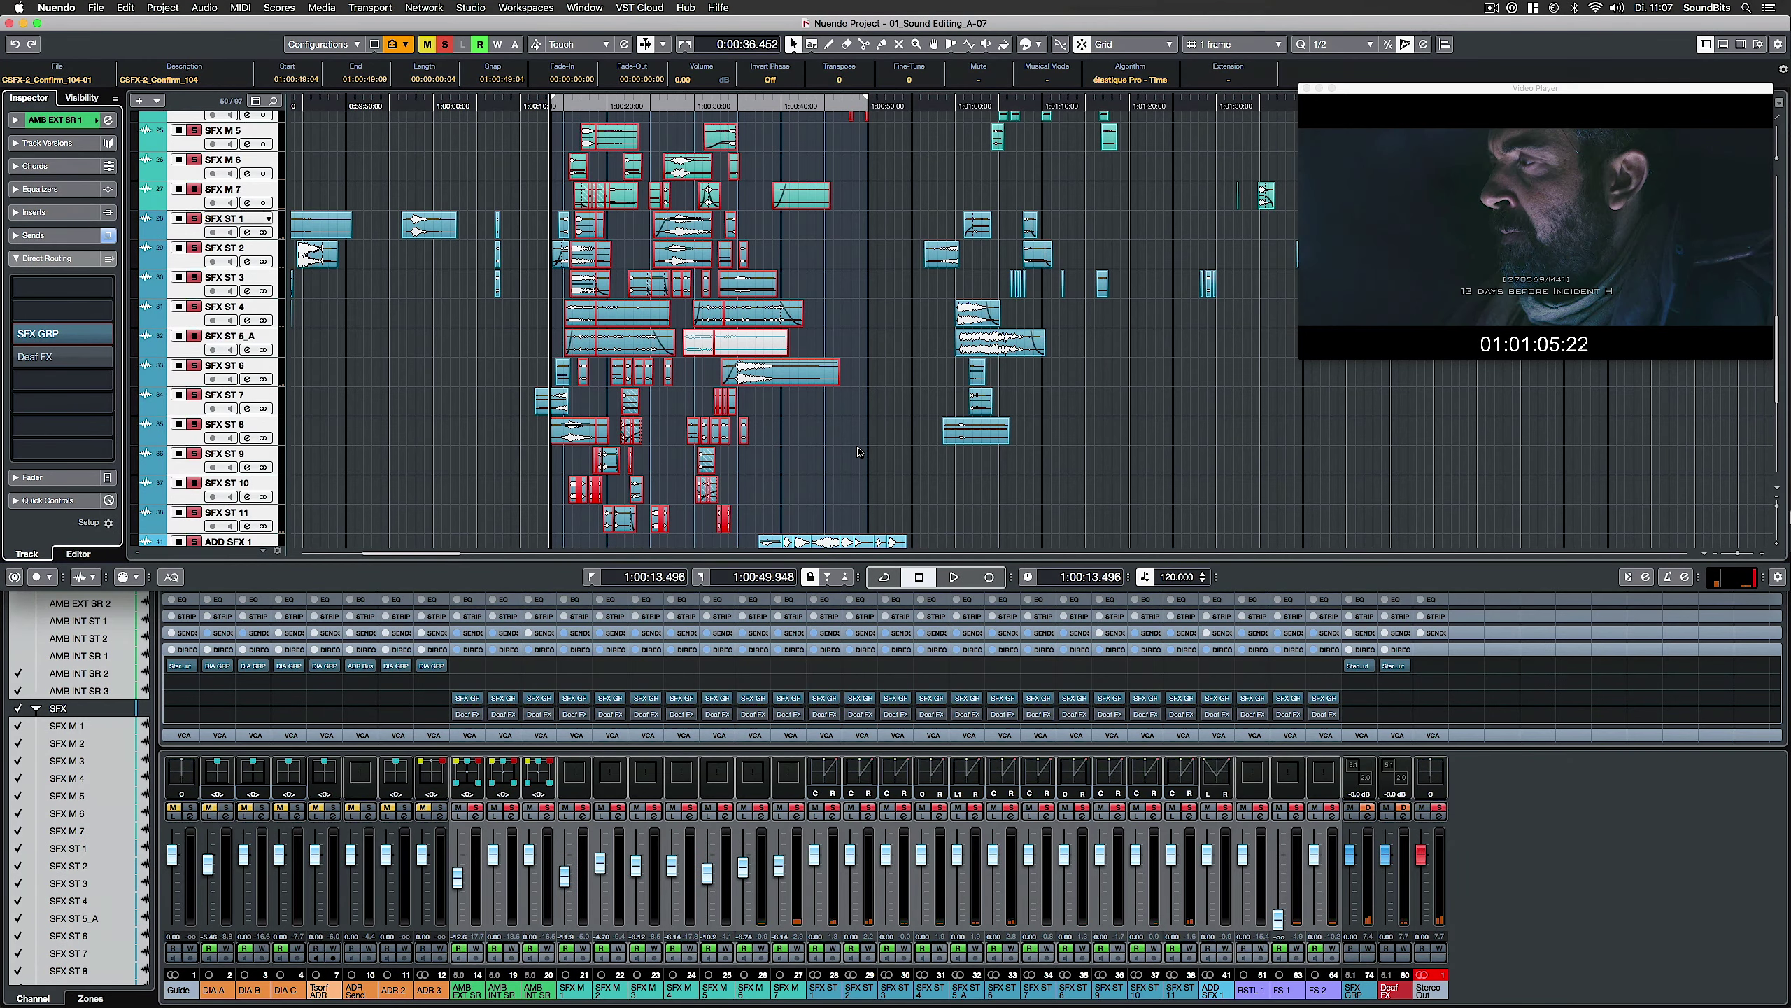
Enable automation writing and switch the direct routing from SFX GRP to Deaf FX during playback
{"action": "key", "text": "alt+w"}
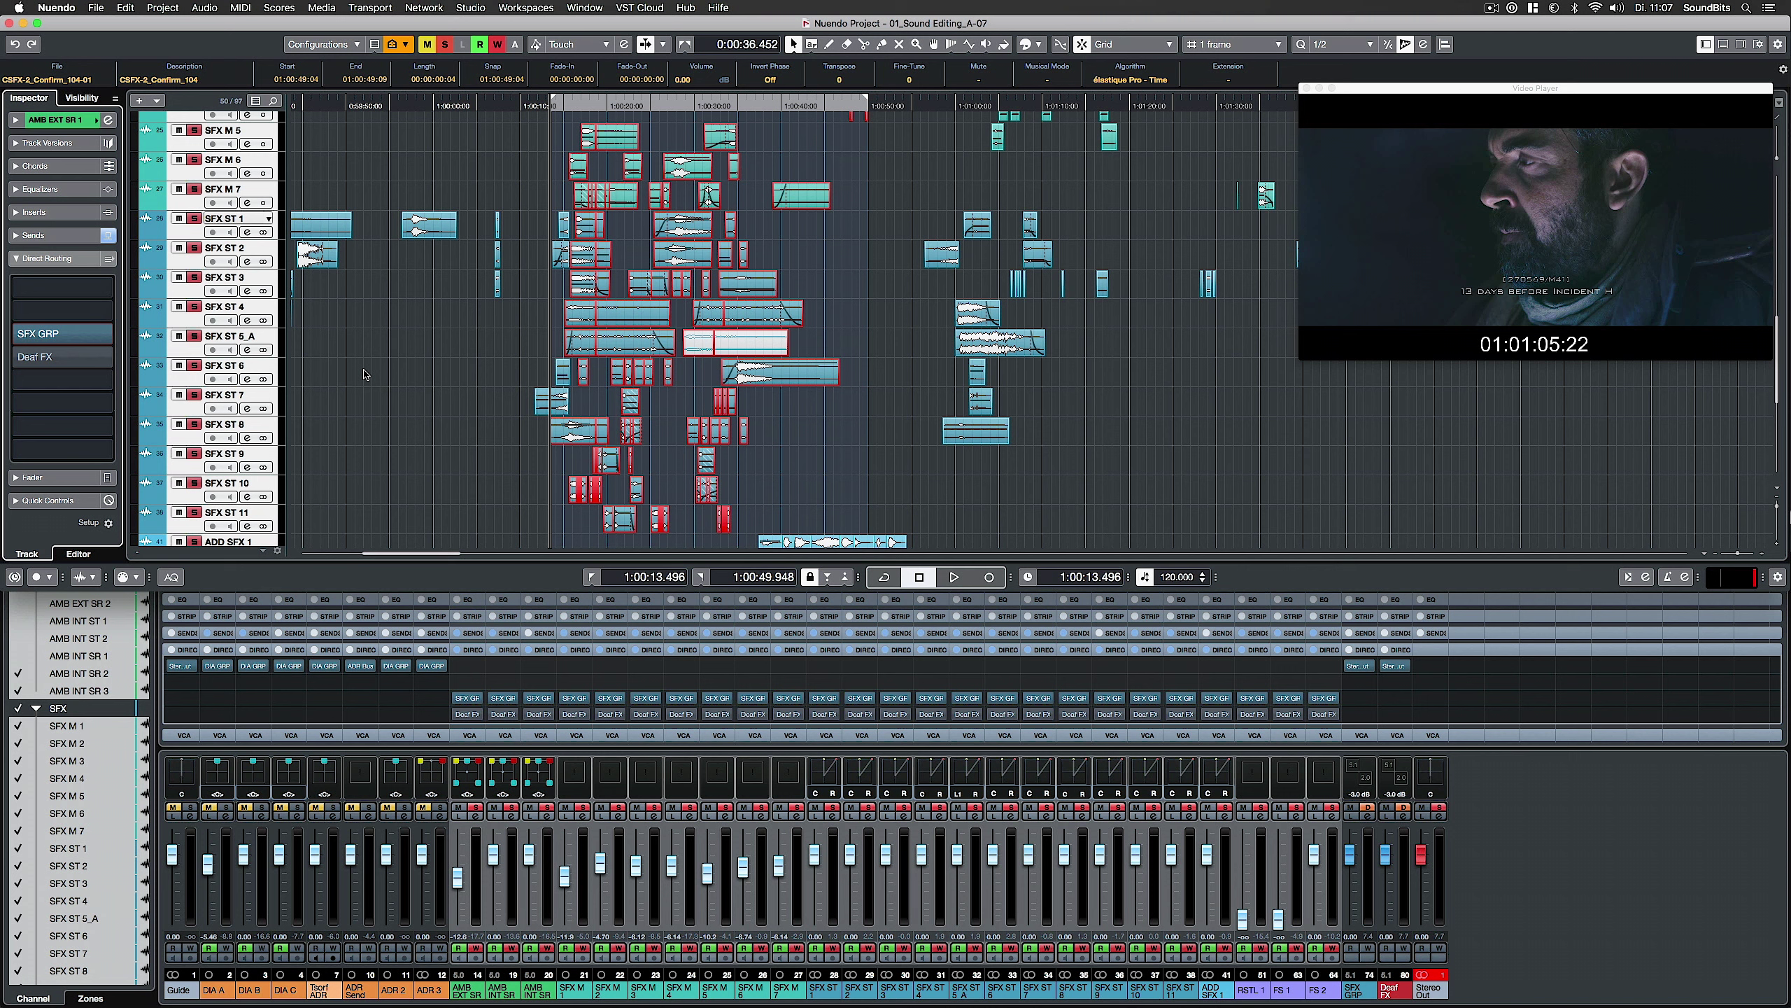
{"action": "key", "text": "space"}
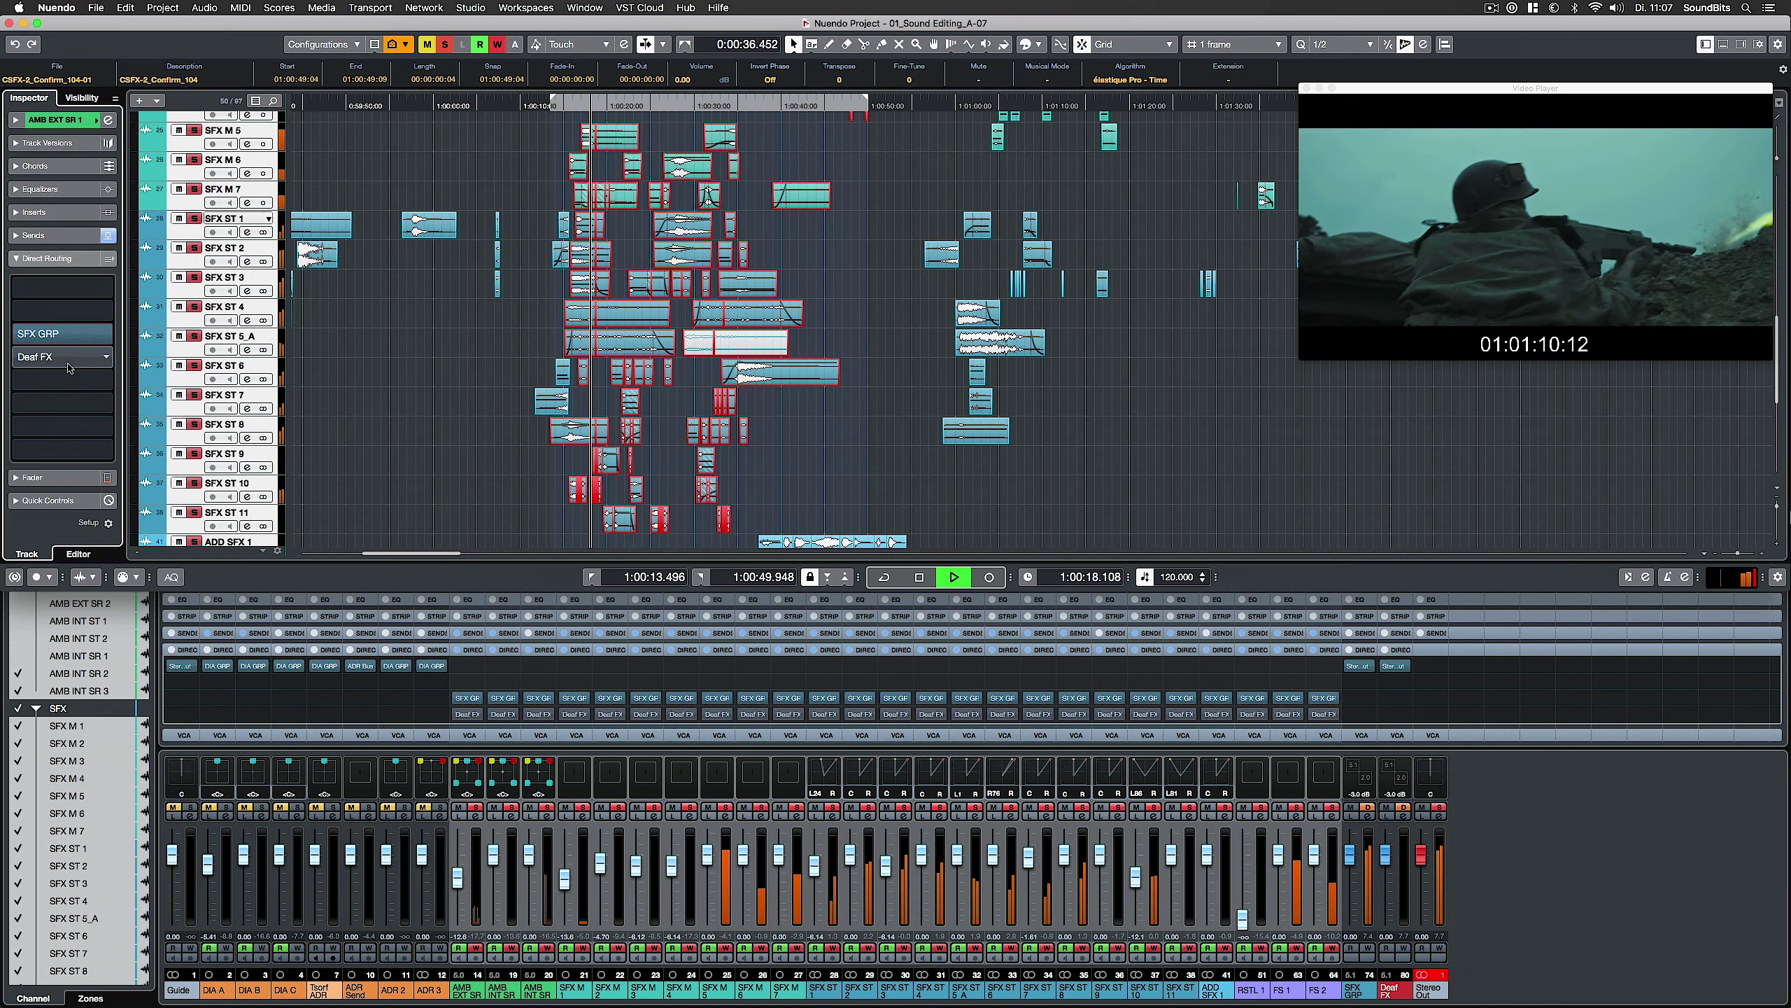
{"action": "left_click", "coordinate": [69, 360]}
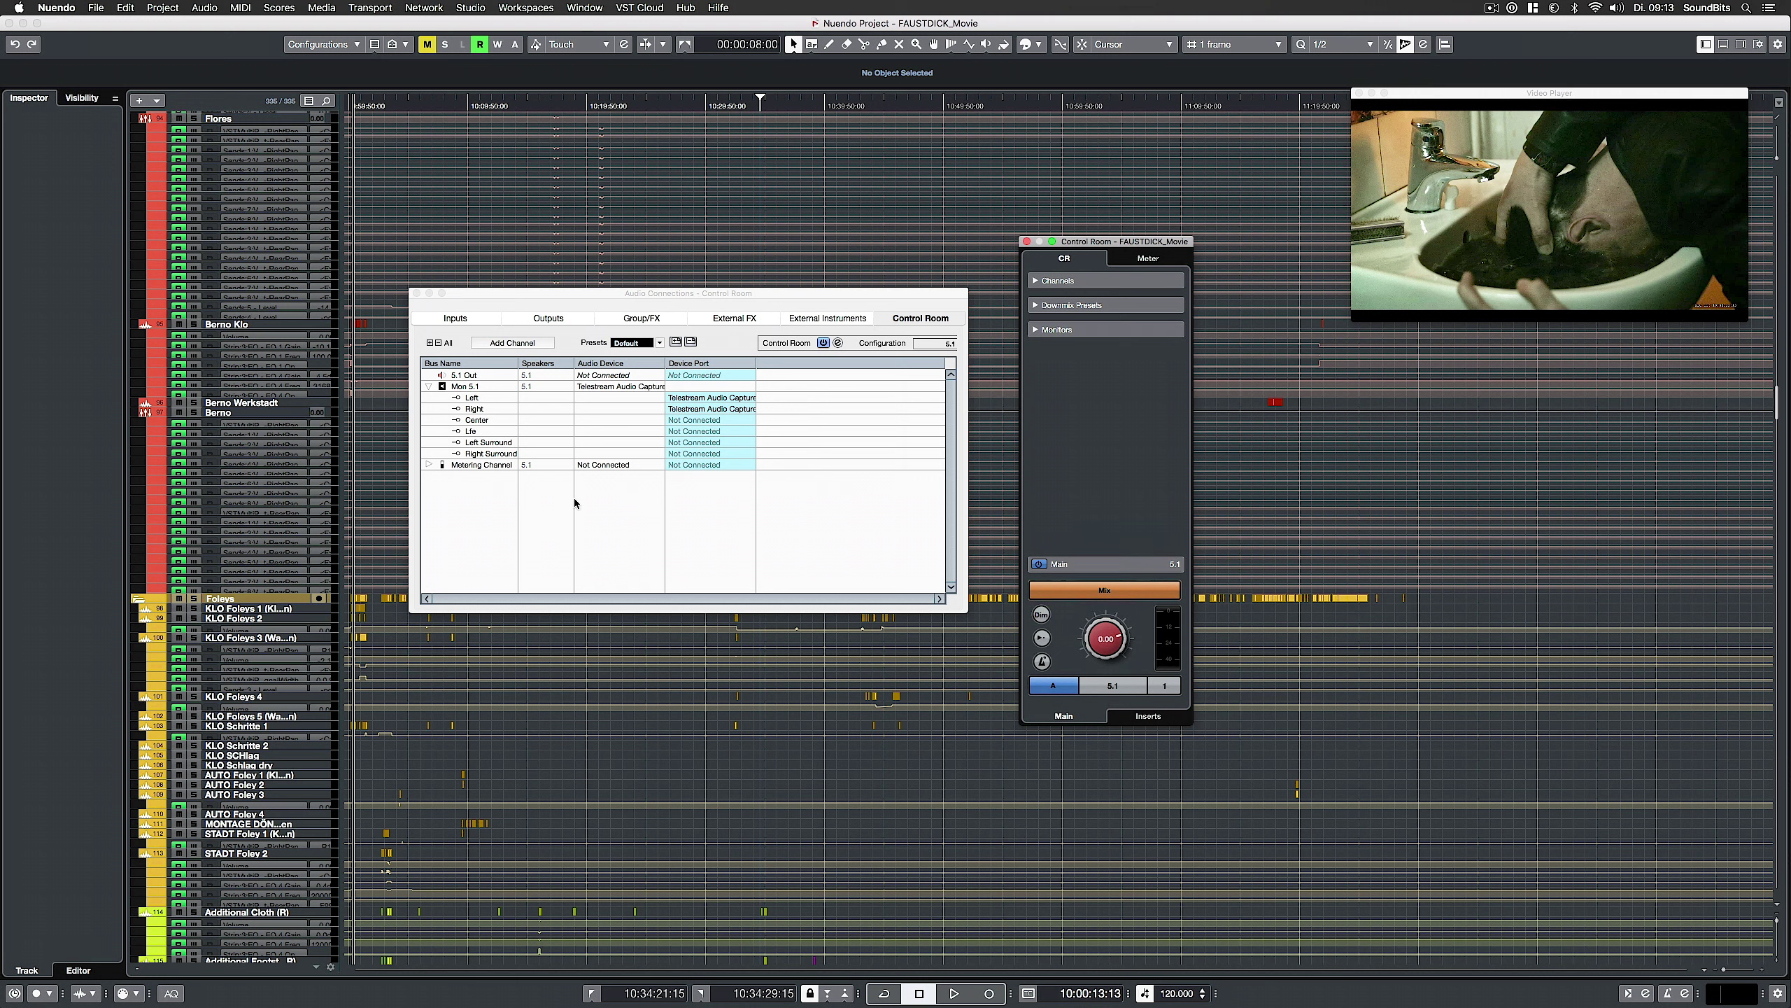
Examine the channel types that can be added to the Control Room and the configuration choices for a new monitor
{"action": "left_click", "coordinate": [575, 504]}
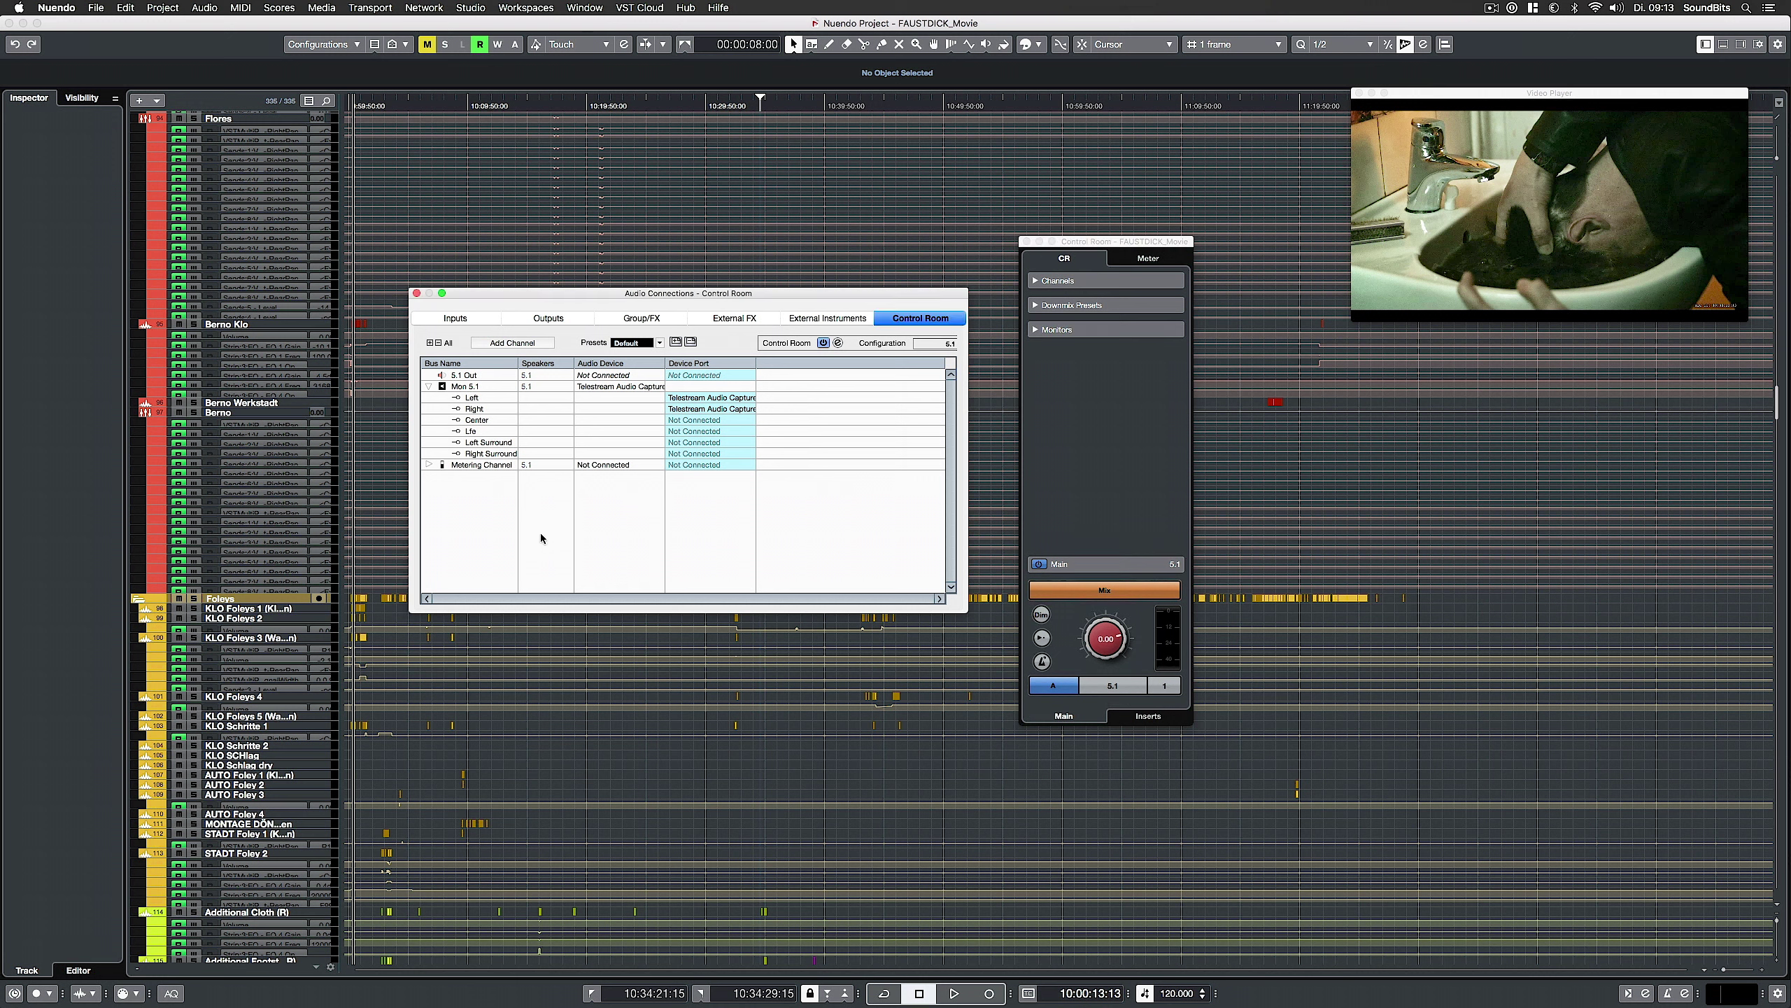
{"action": "left_click", "coordinate": [527, 345]}
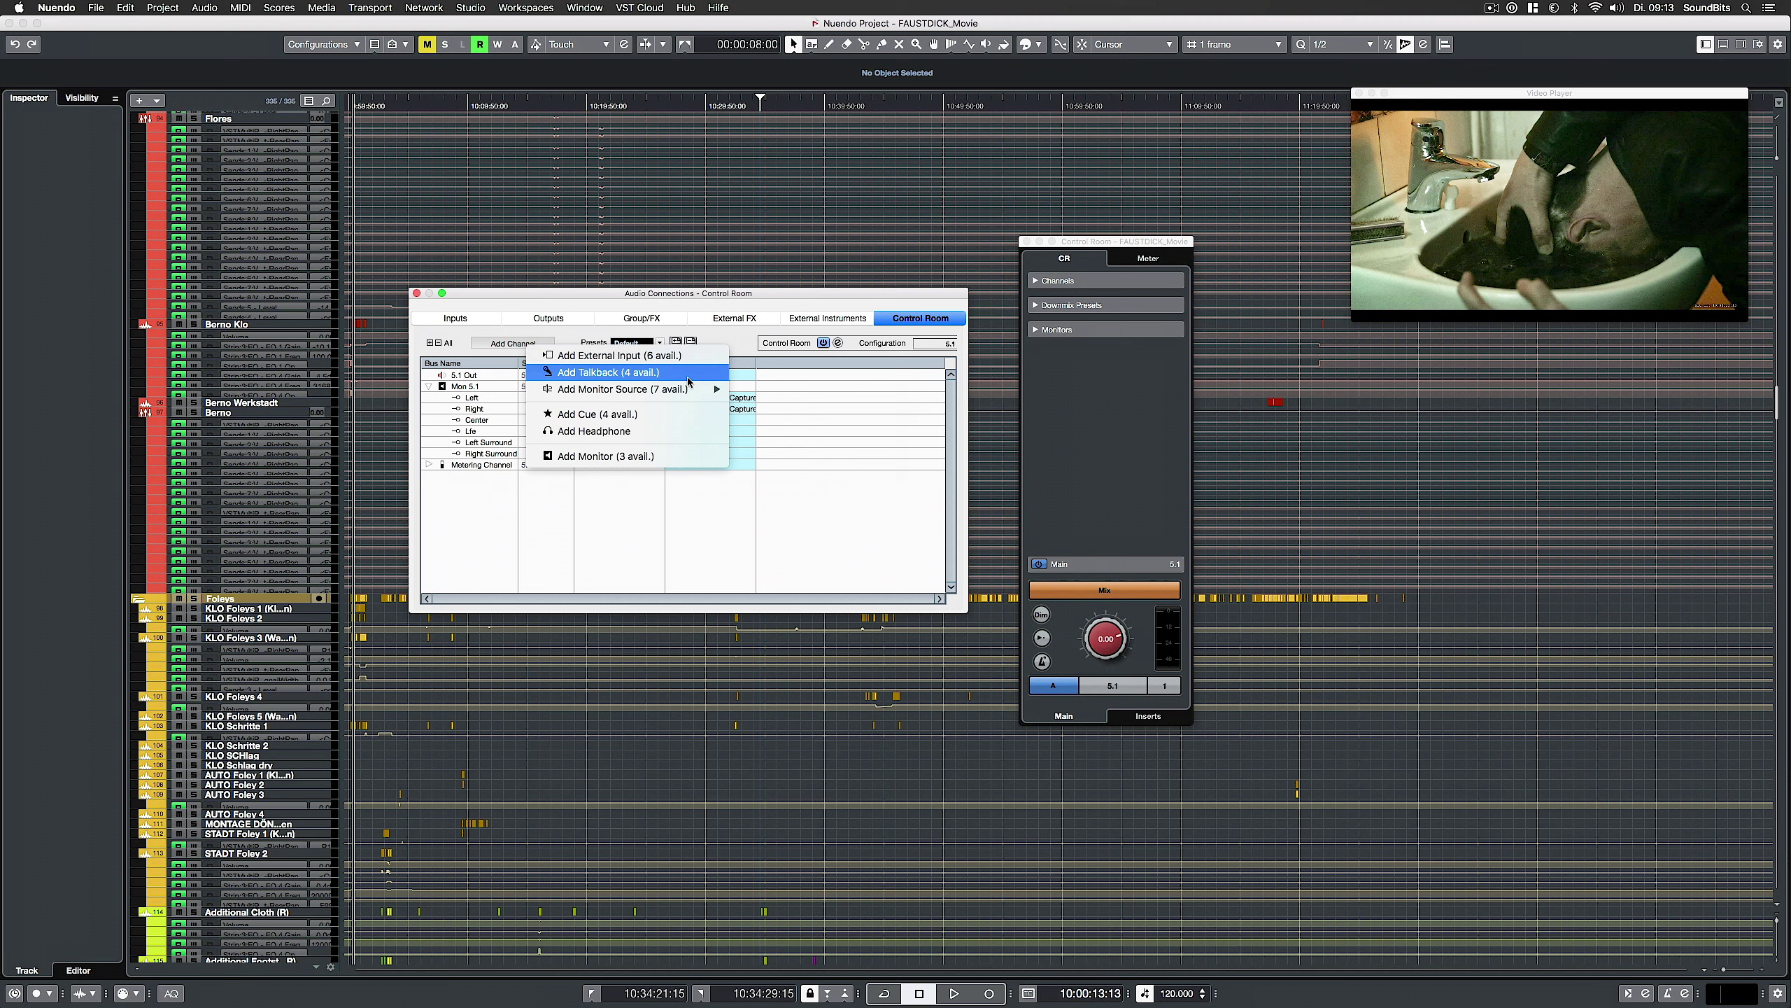
{"action": "mouse_move", "coordinate": [689, 397]}
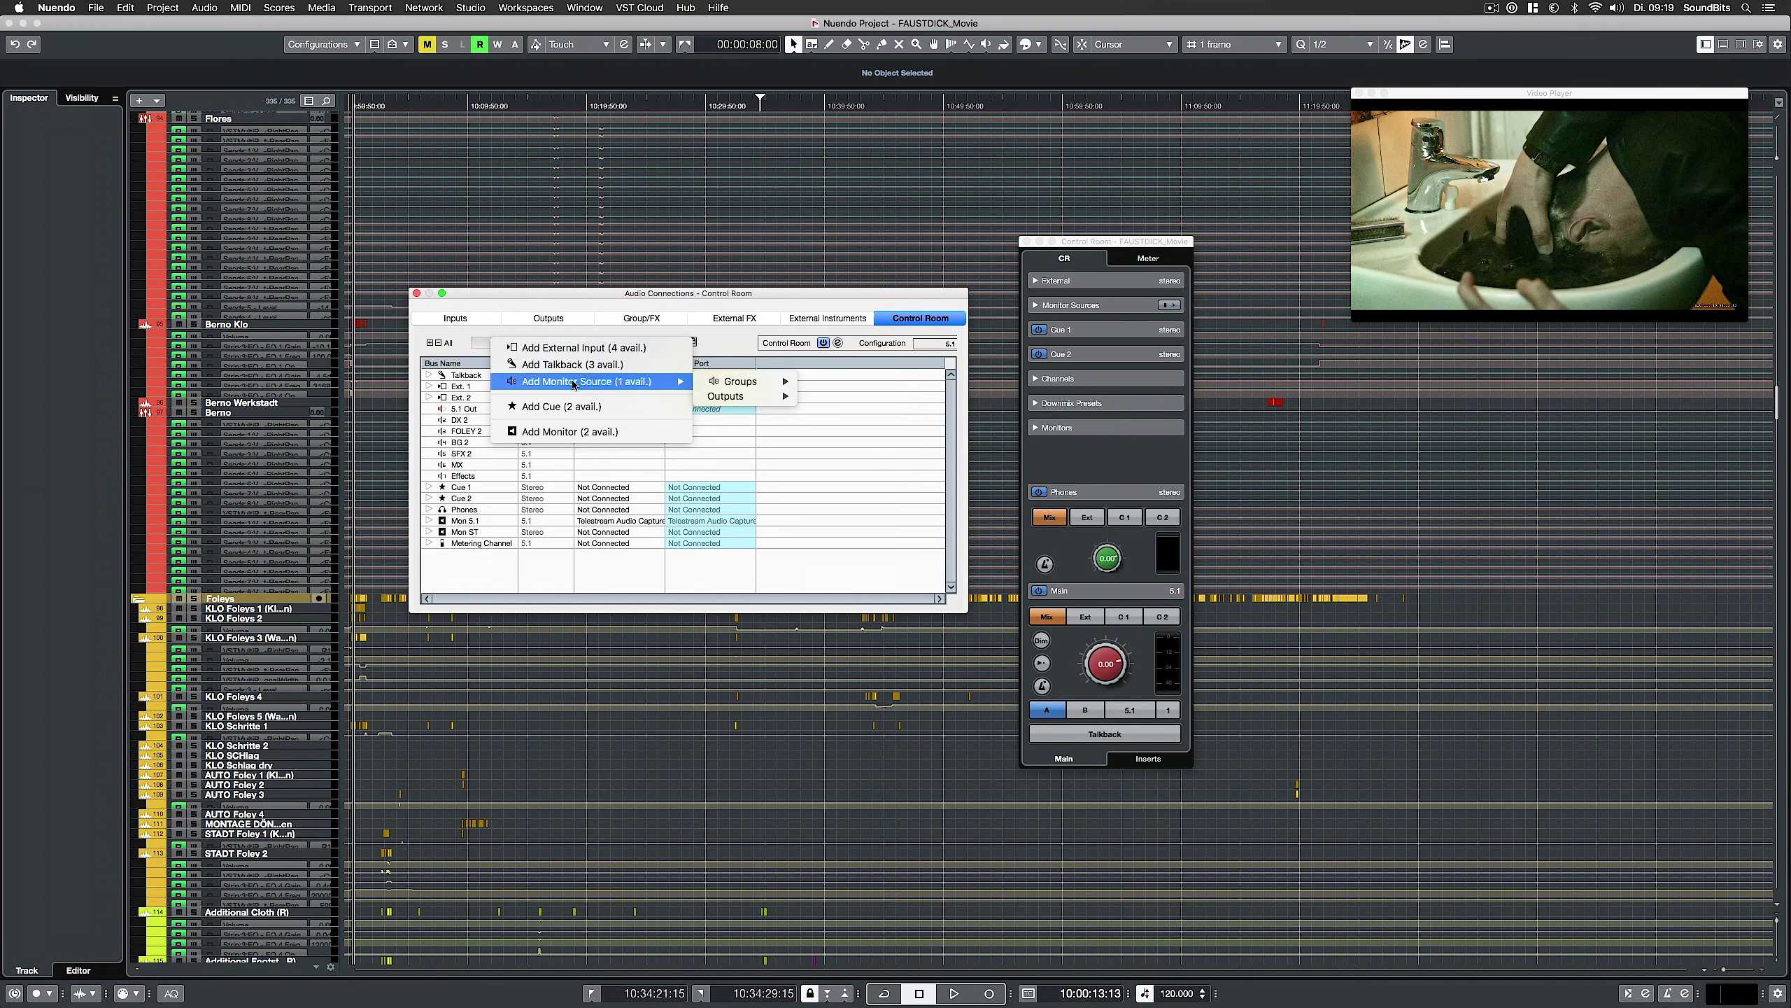
{"action": "left_click", "coordinate": [663, 433]}
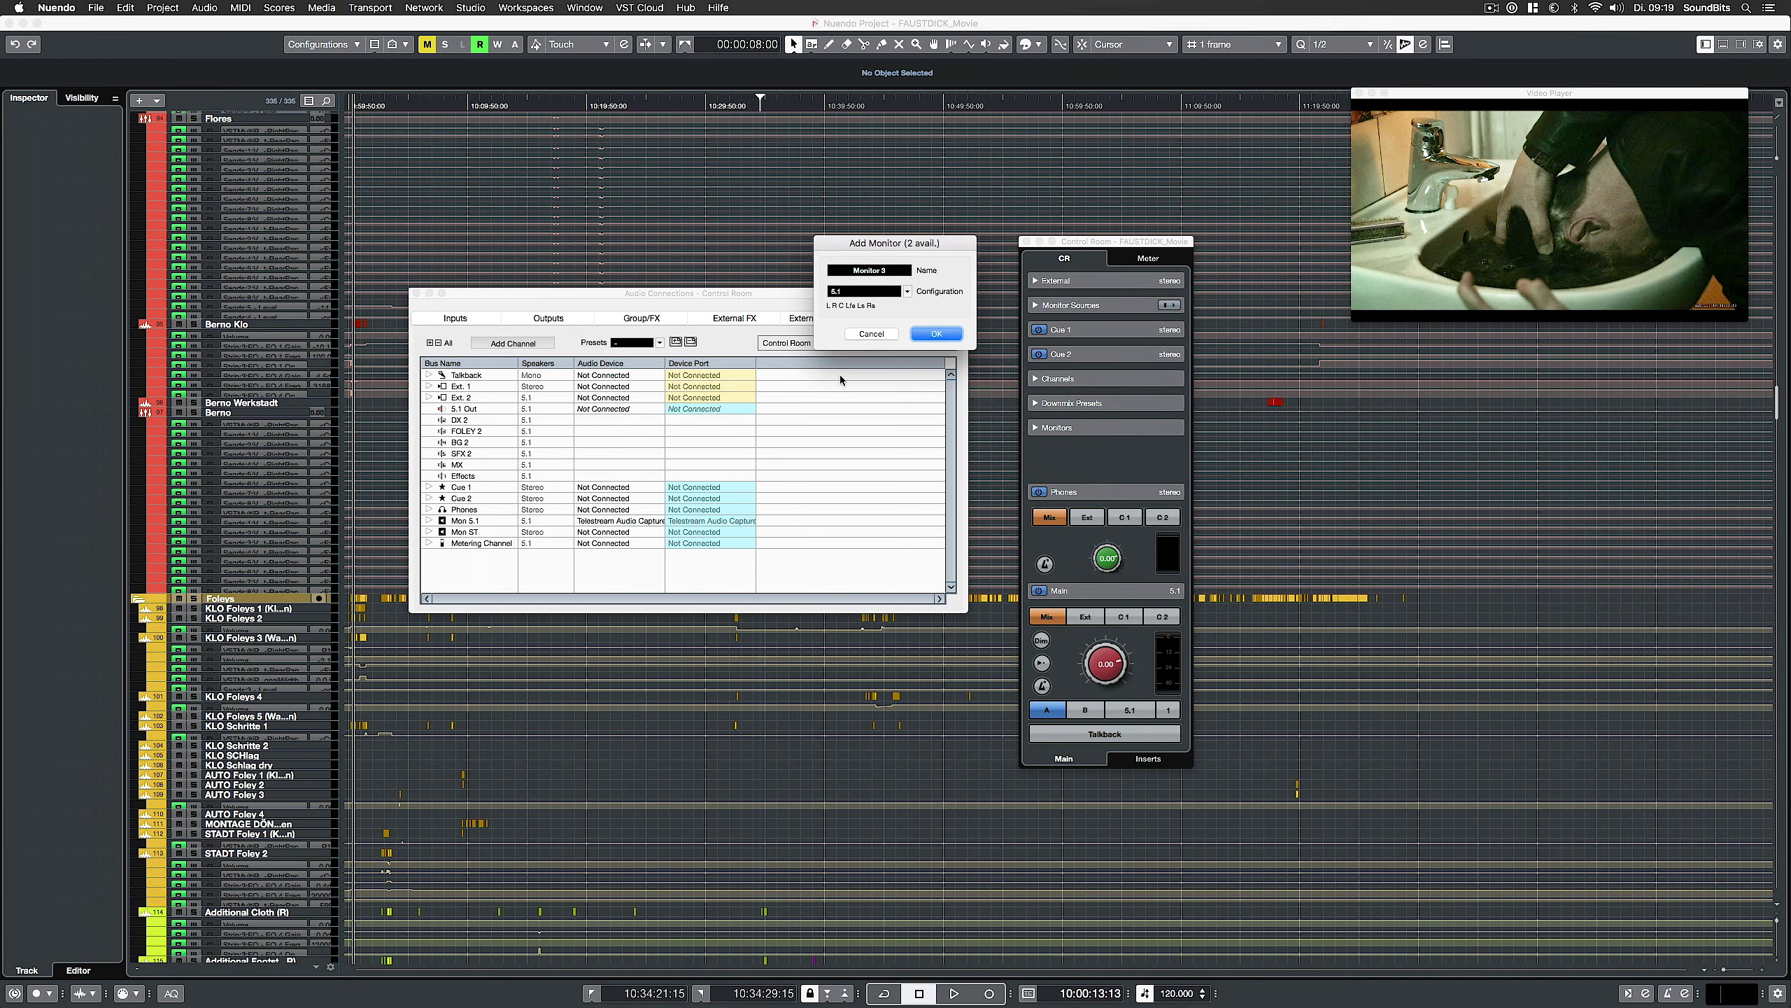
{"action": "left_click", "coordinate": [907, 291]}
{"action": "mouse_move", "coordinate": [867, 374]}
{"action": "mouse_move", "coordinate": [987, 683]}
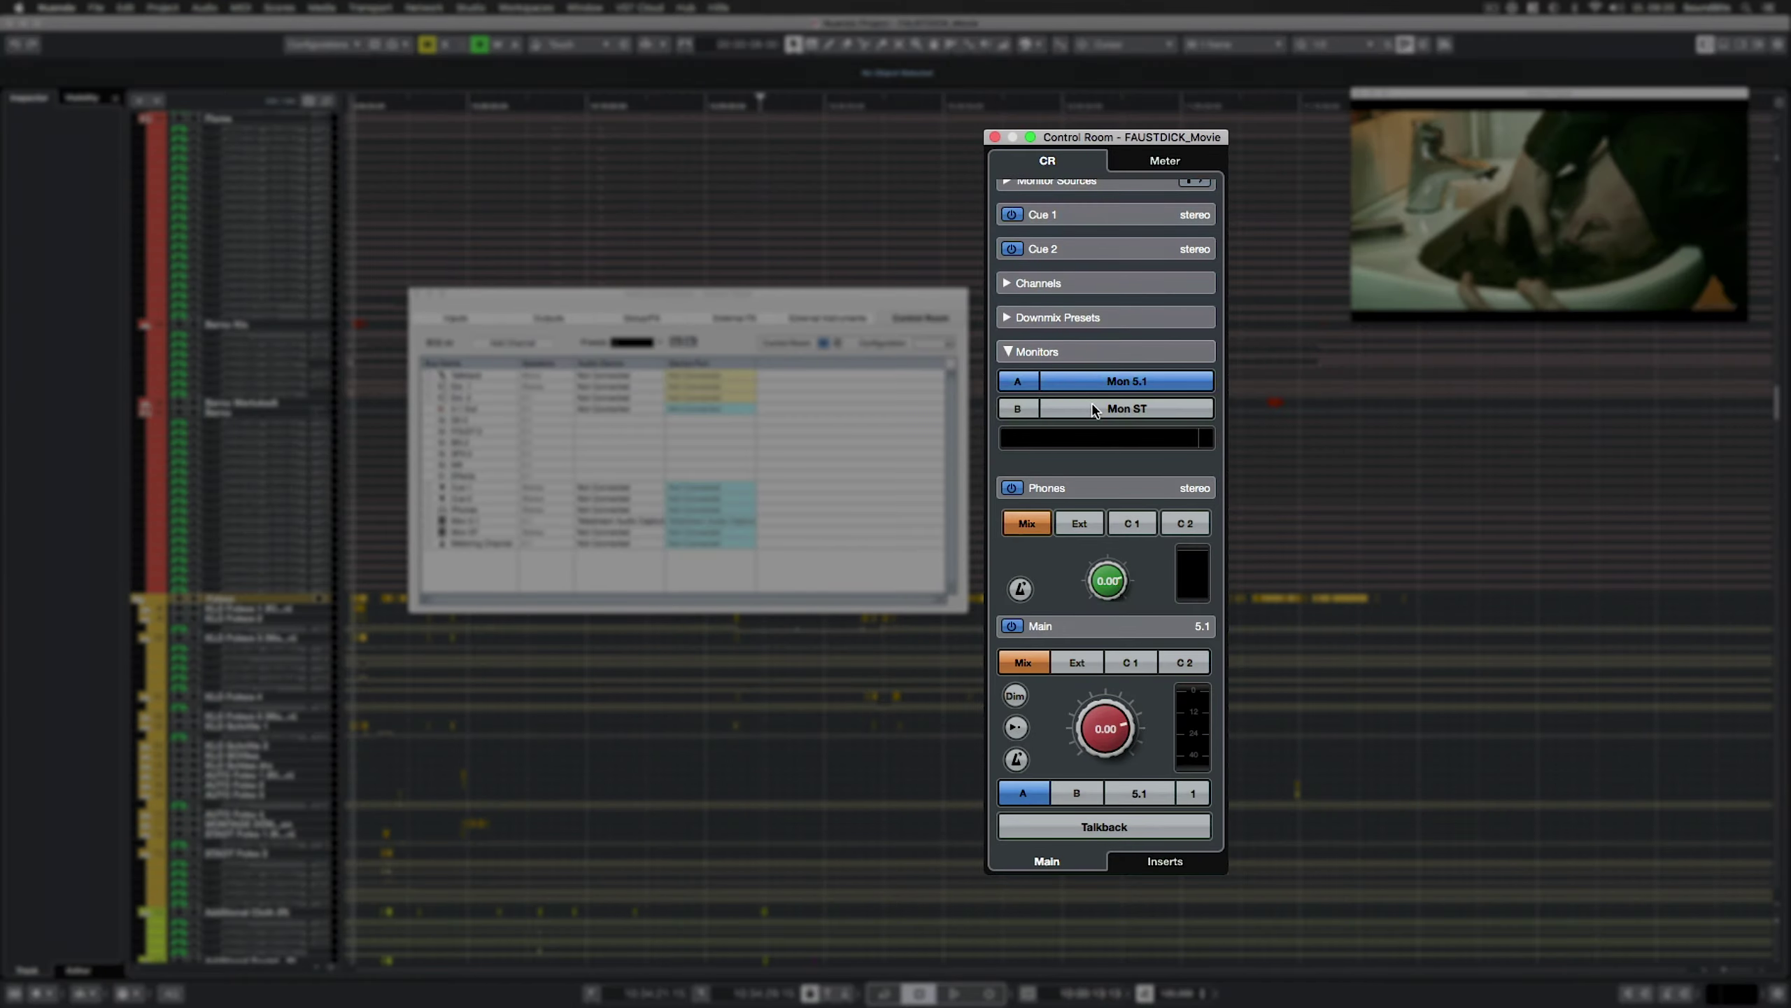
Switch the Control Room monitoring back and forth between Mon 5.1 and Mon ST
{"action": "left_click", "coordinate": [1094, 410]}
{"action": "left_click", "coordinate": [1096, 388]}
{"action": "left_click", "coordinate": [1105, 414]}
{"action": "left_click", "coordinate": [1113, 387]}
{"action": "left_click", "coordinate": [1120, 412]}
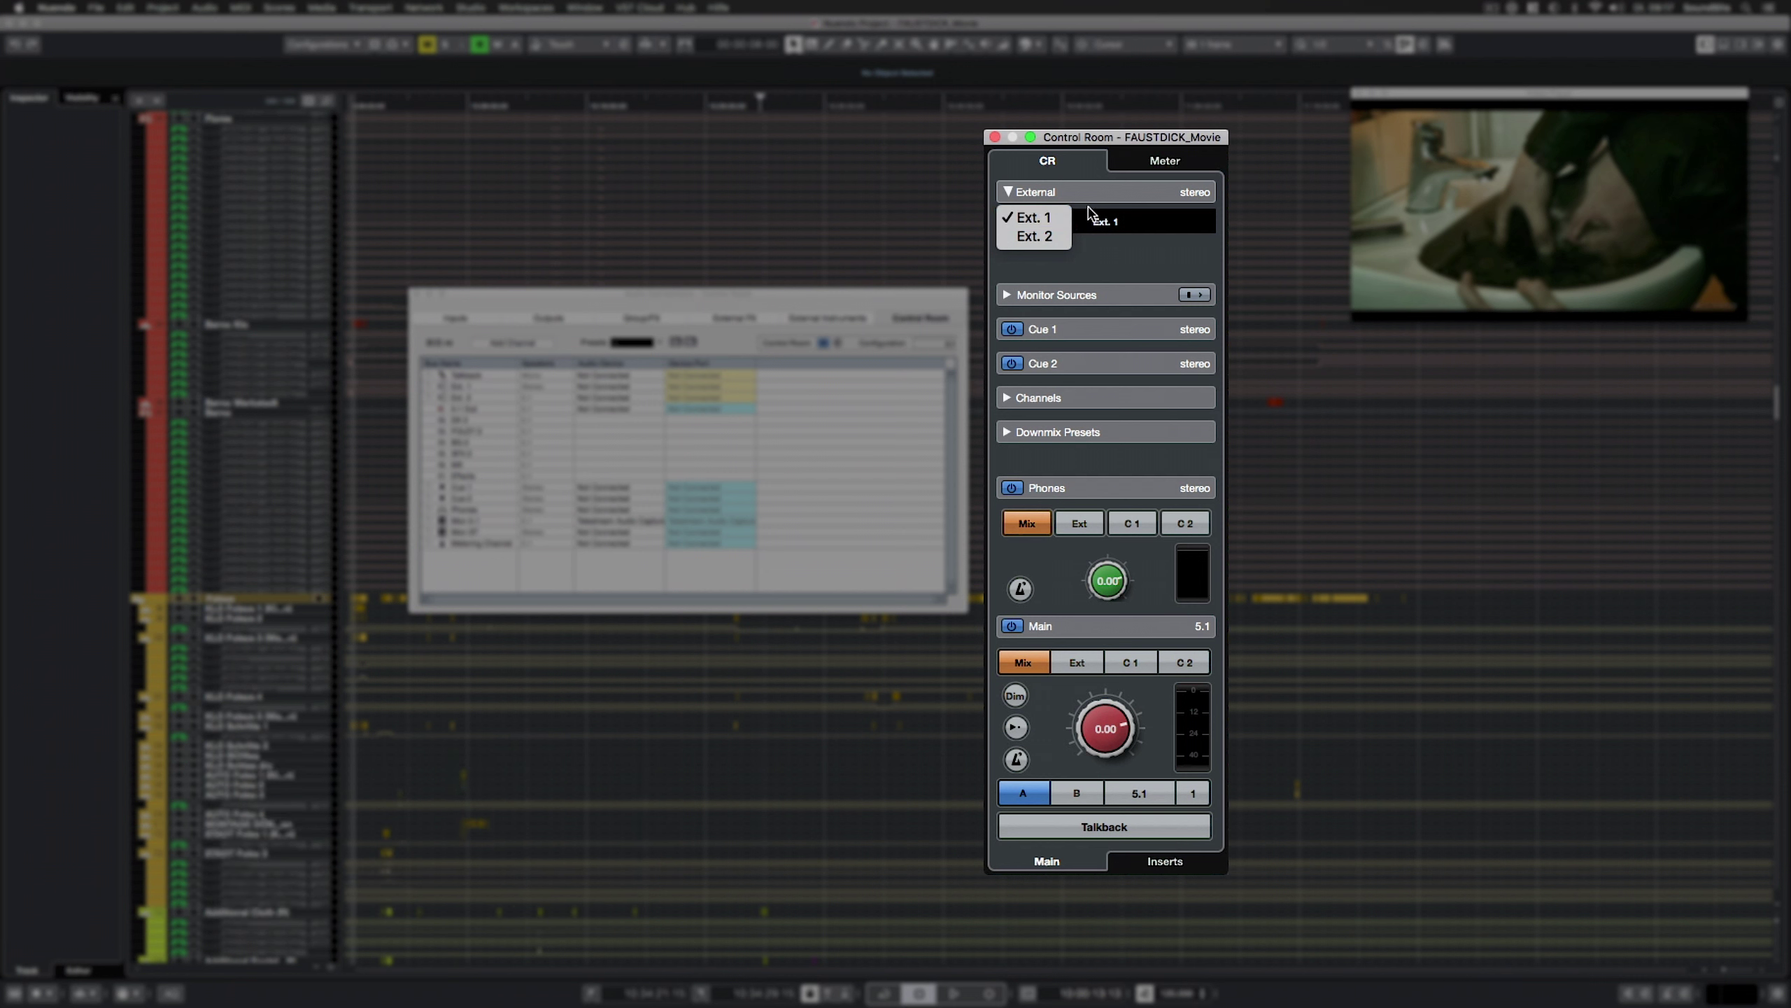
Keep Ext. 1 as the external input and try the Ext source for the Phones channel
{"action": "left_click", "coordinate": [1097, 214]}
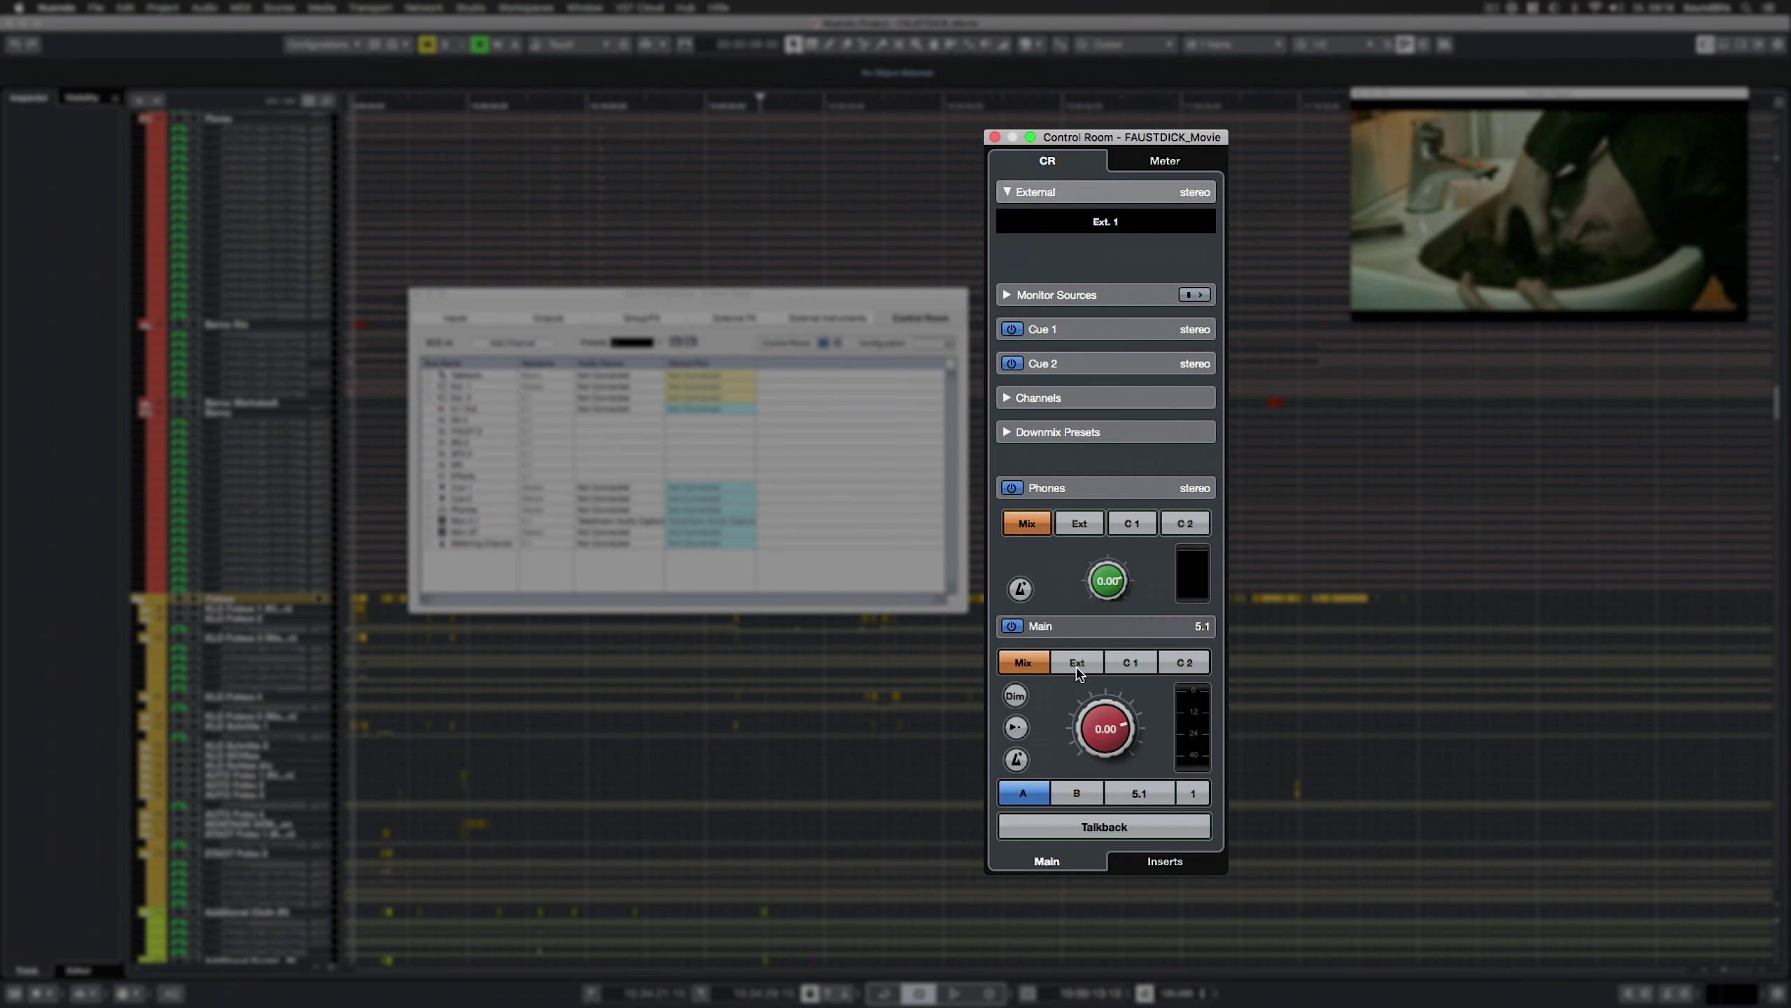
{"action": "left_click", "coordinate": [1082, 527]}
{"action": "left_click", "coordinate": [1084, 530]}
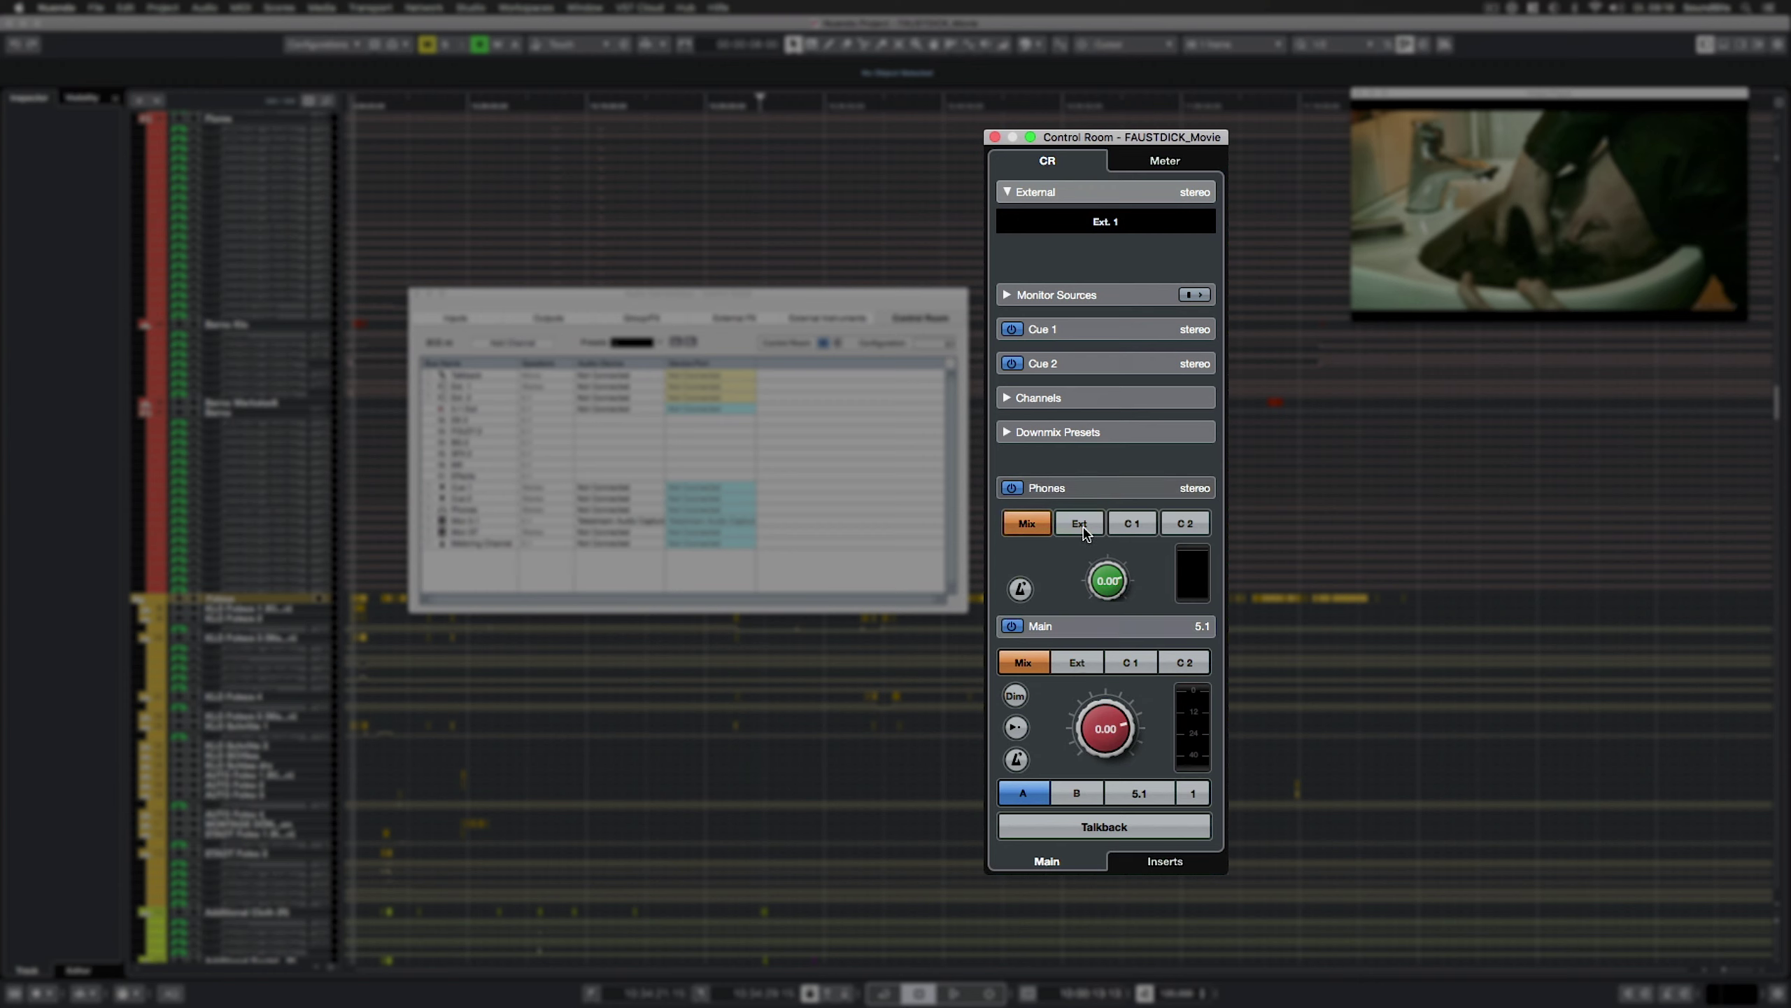
Expand the Monitor Sources section and audition DX 2, FOLEY 2 and SFX 2 one at a time
{"action": "left_click", "coordinate": [1007, 192]}
{"action": "left_click", "coordinate": [1004, 228]}
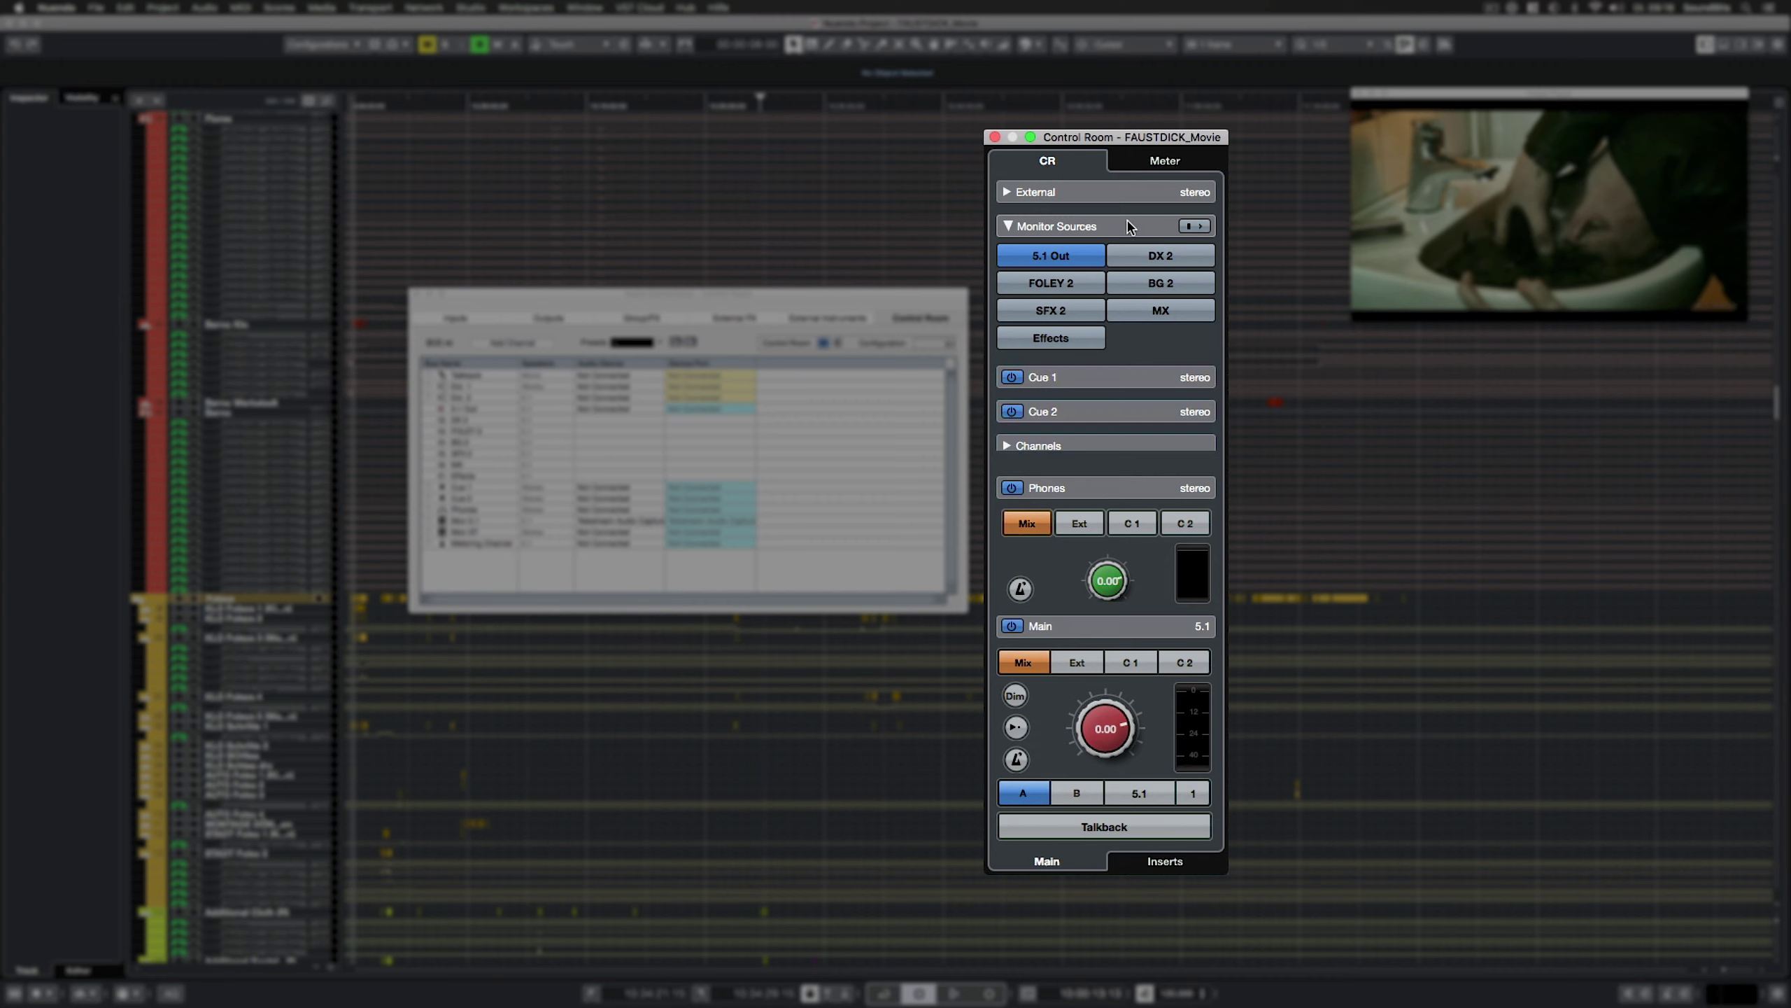
{"action": "left_click", "coordinate": [1158, 257]}
{"action": "left_click", "coordinate": [1058, 283]}
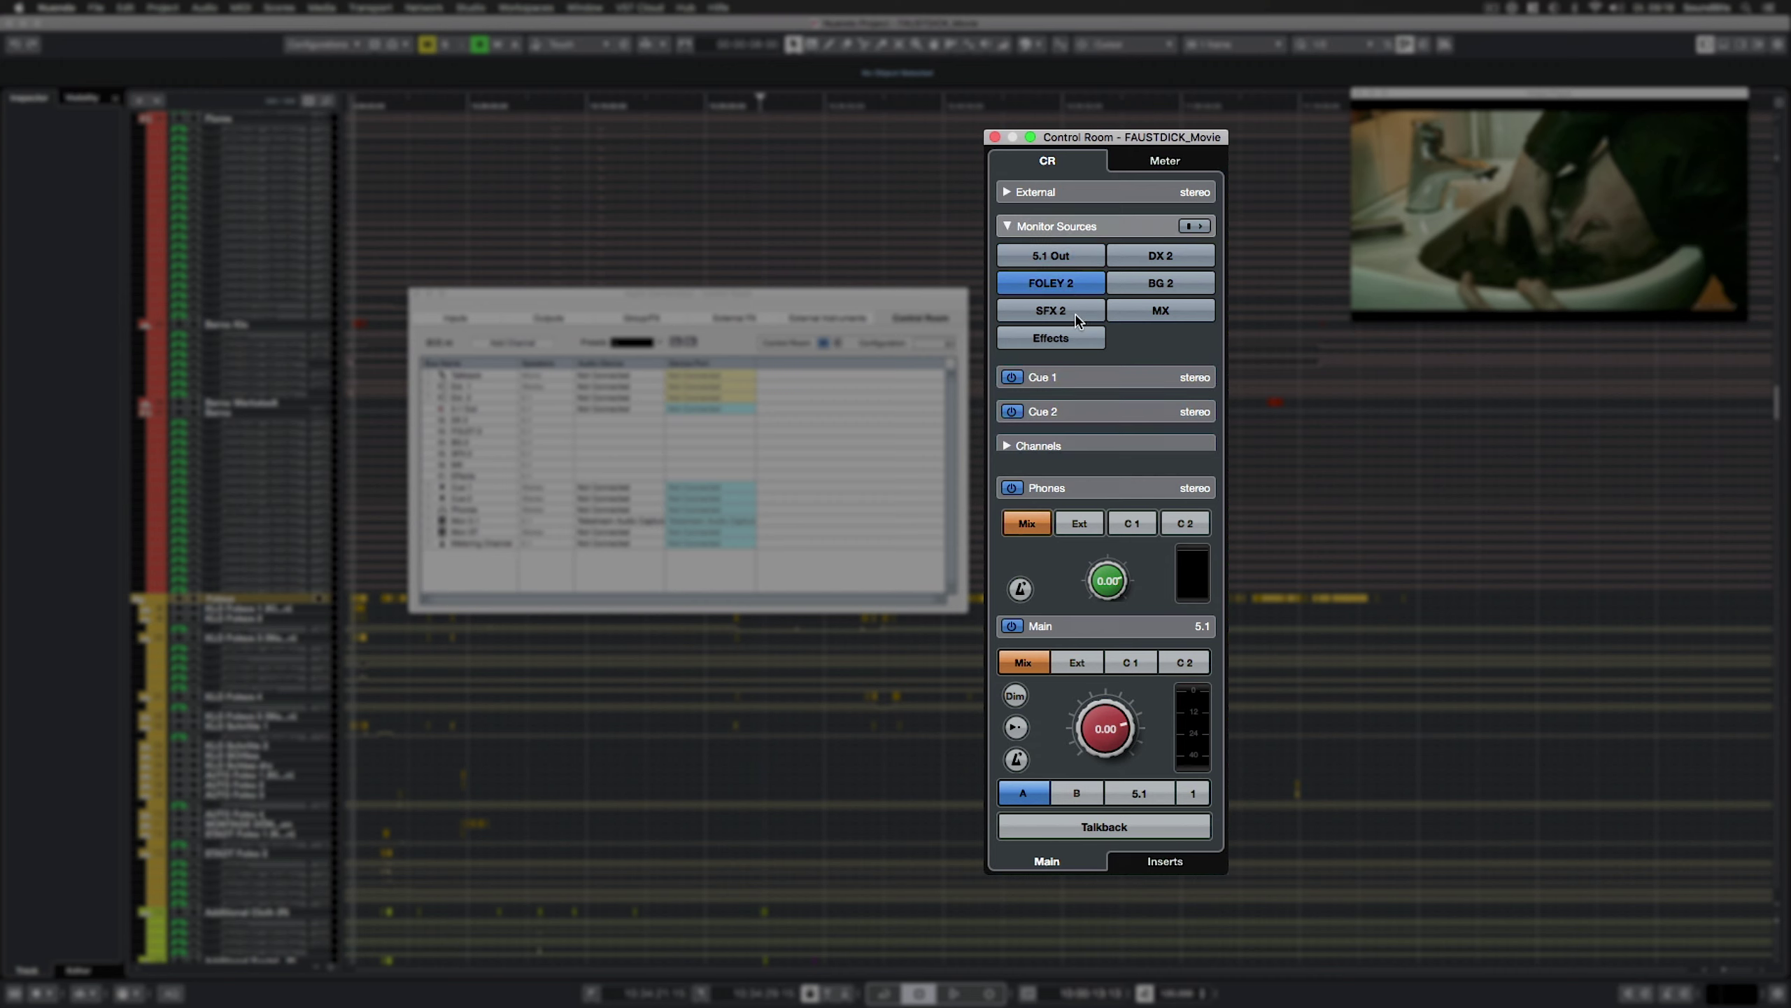
{"action": "left_click", "coordinate": [1065, 312]}
Allow several monitor sources at once and combine DX 2, FOLEY 2 and BG 2 without 5.1 Out
{"action": "left_click", "coordinate": [1194, 226]}
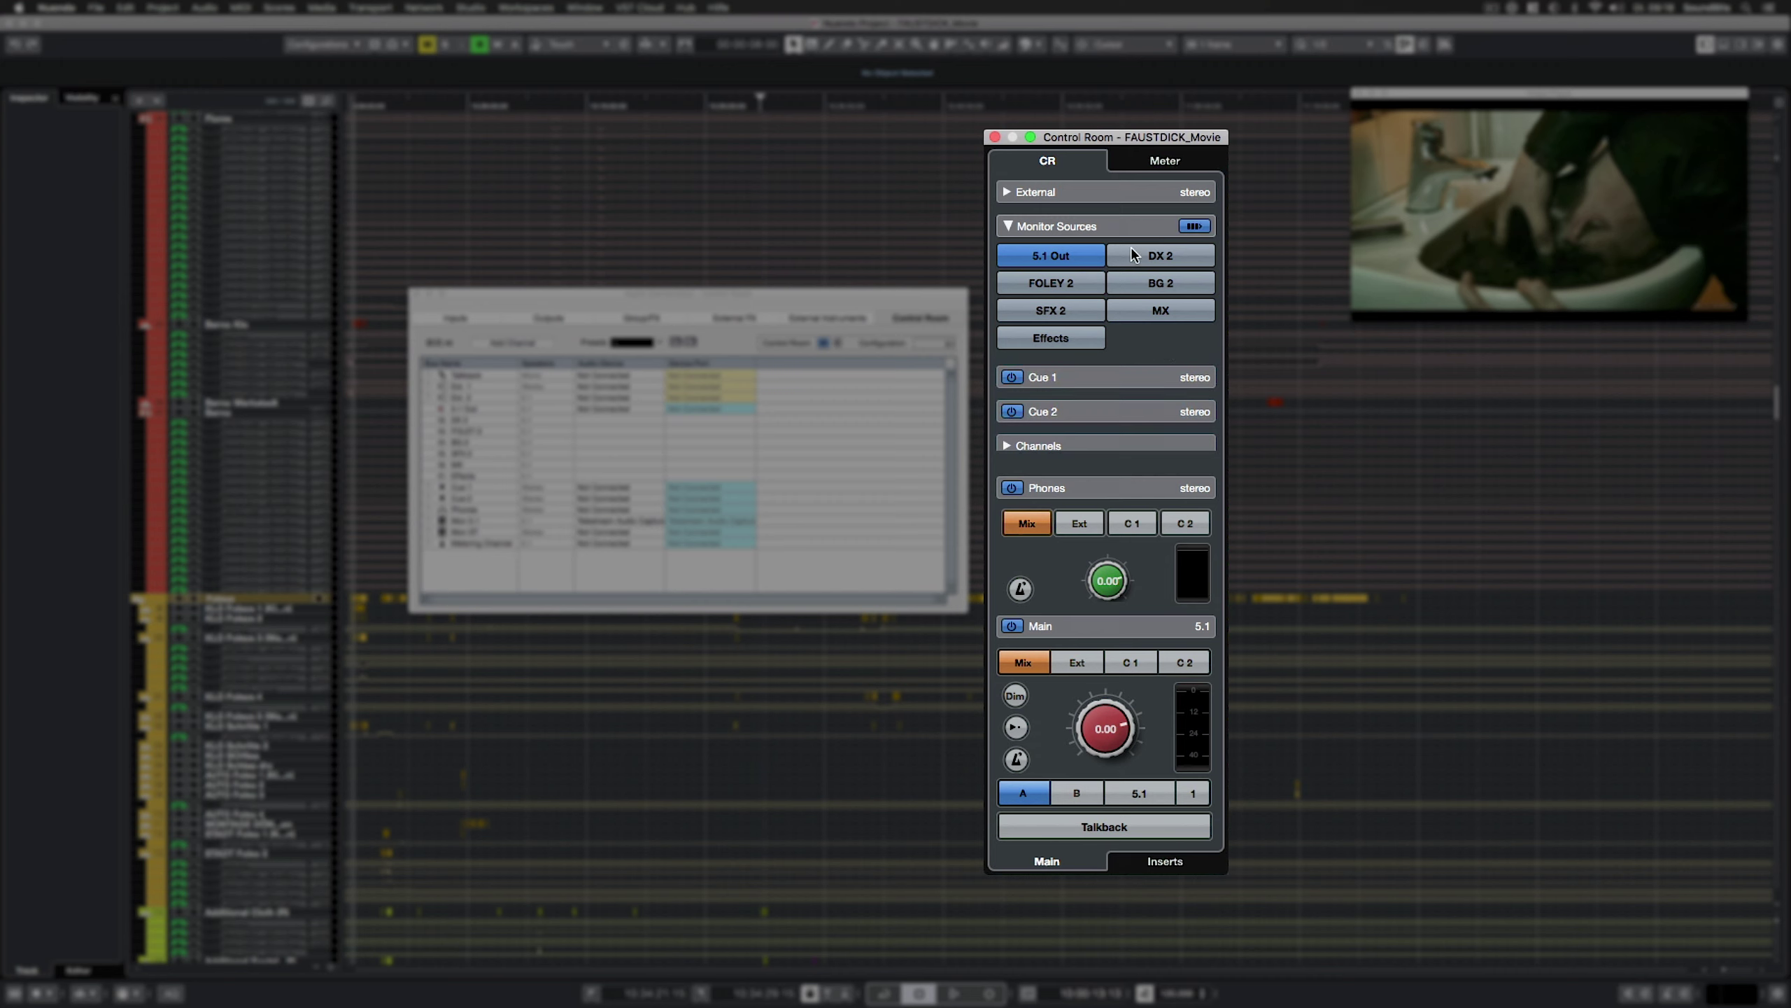
{"action": "left_click", "coordinate": [1130, 250]}
{"action": "left_click", "coordinate": [1070, 295]}
{"action": "left_click", "coordinate": [1059, 260]}
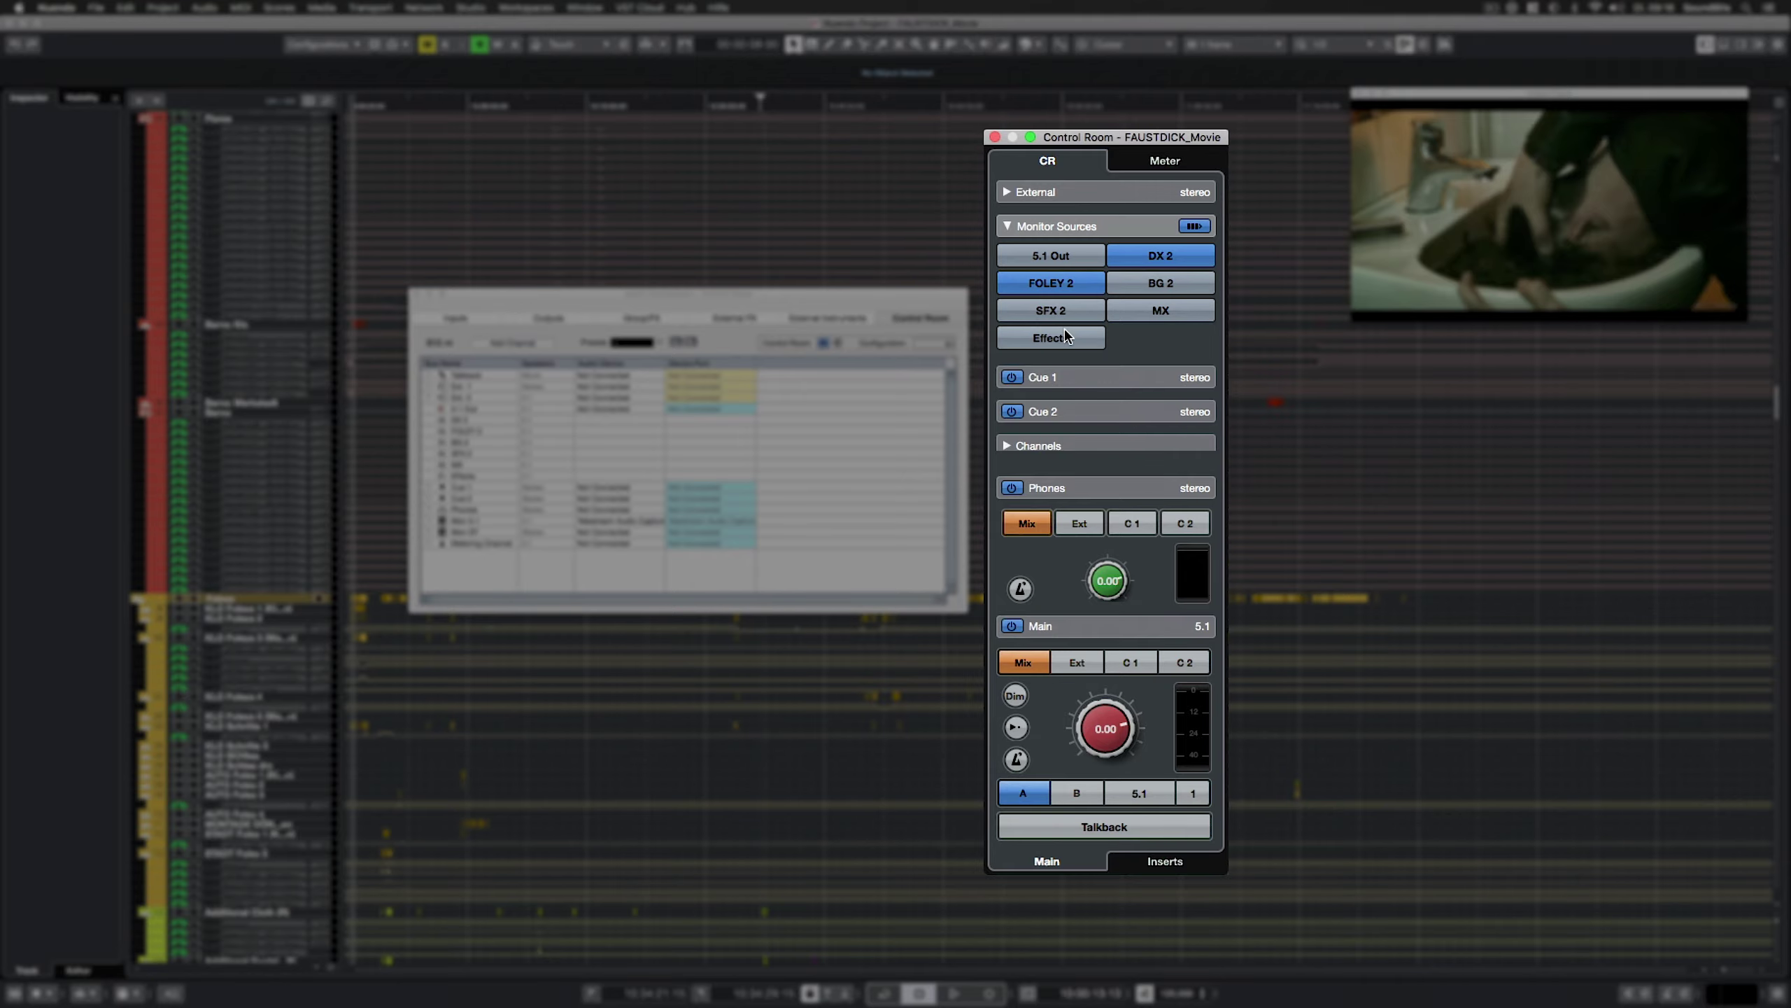
{"action": "left_click", "coordinate": [1162, 284]}
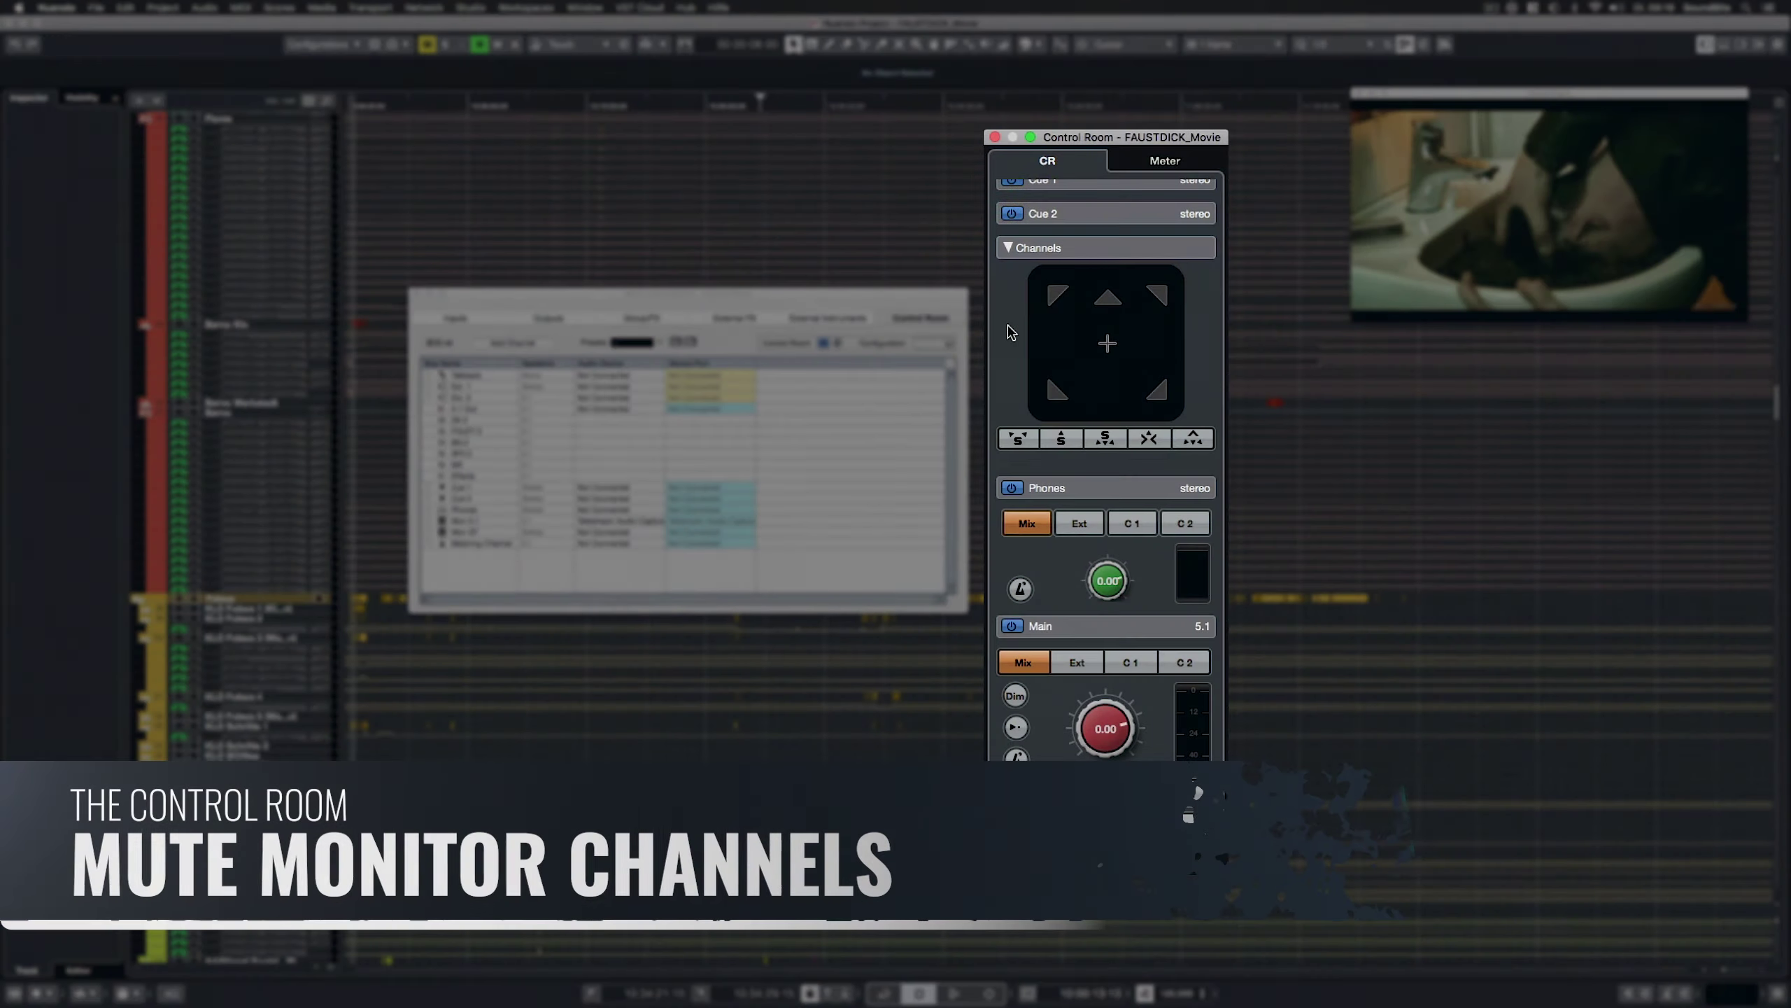
Toggle the front left and centre speakers in the Channels section and try its speaker solo presets
{"action": "left_click", "coordinate": [1052, 299]}
{"action": "left_click", "coordinate": [1108, 297]}
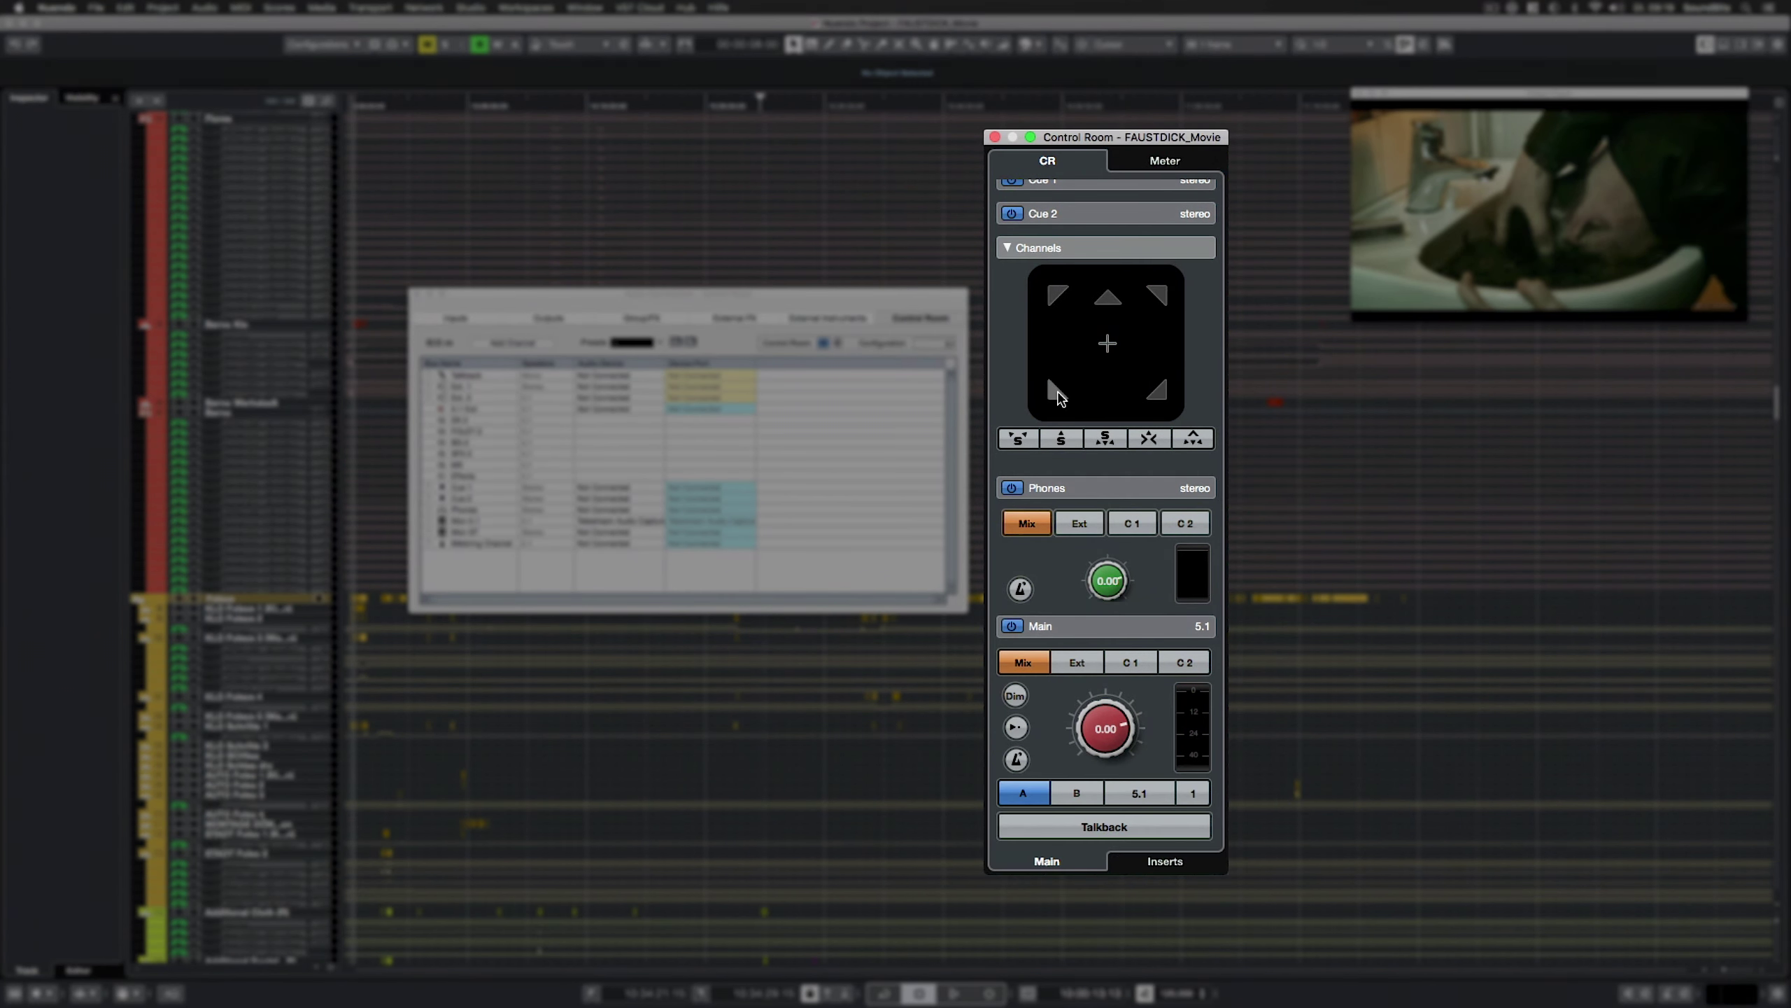
{"action": "left_click", "coordinate": [1018, 439]}
{"action": "left_click", "coordinate": [1018, 438]}
{"action": "left_click", "coordinate": [1105, 438]}
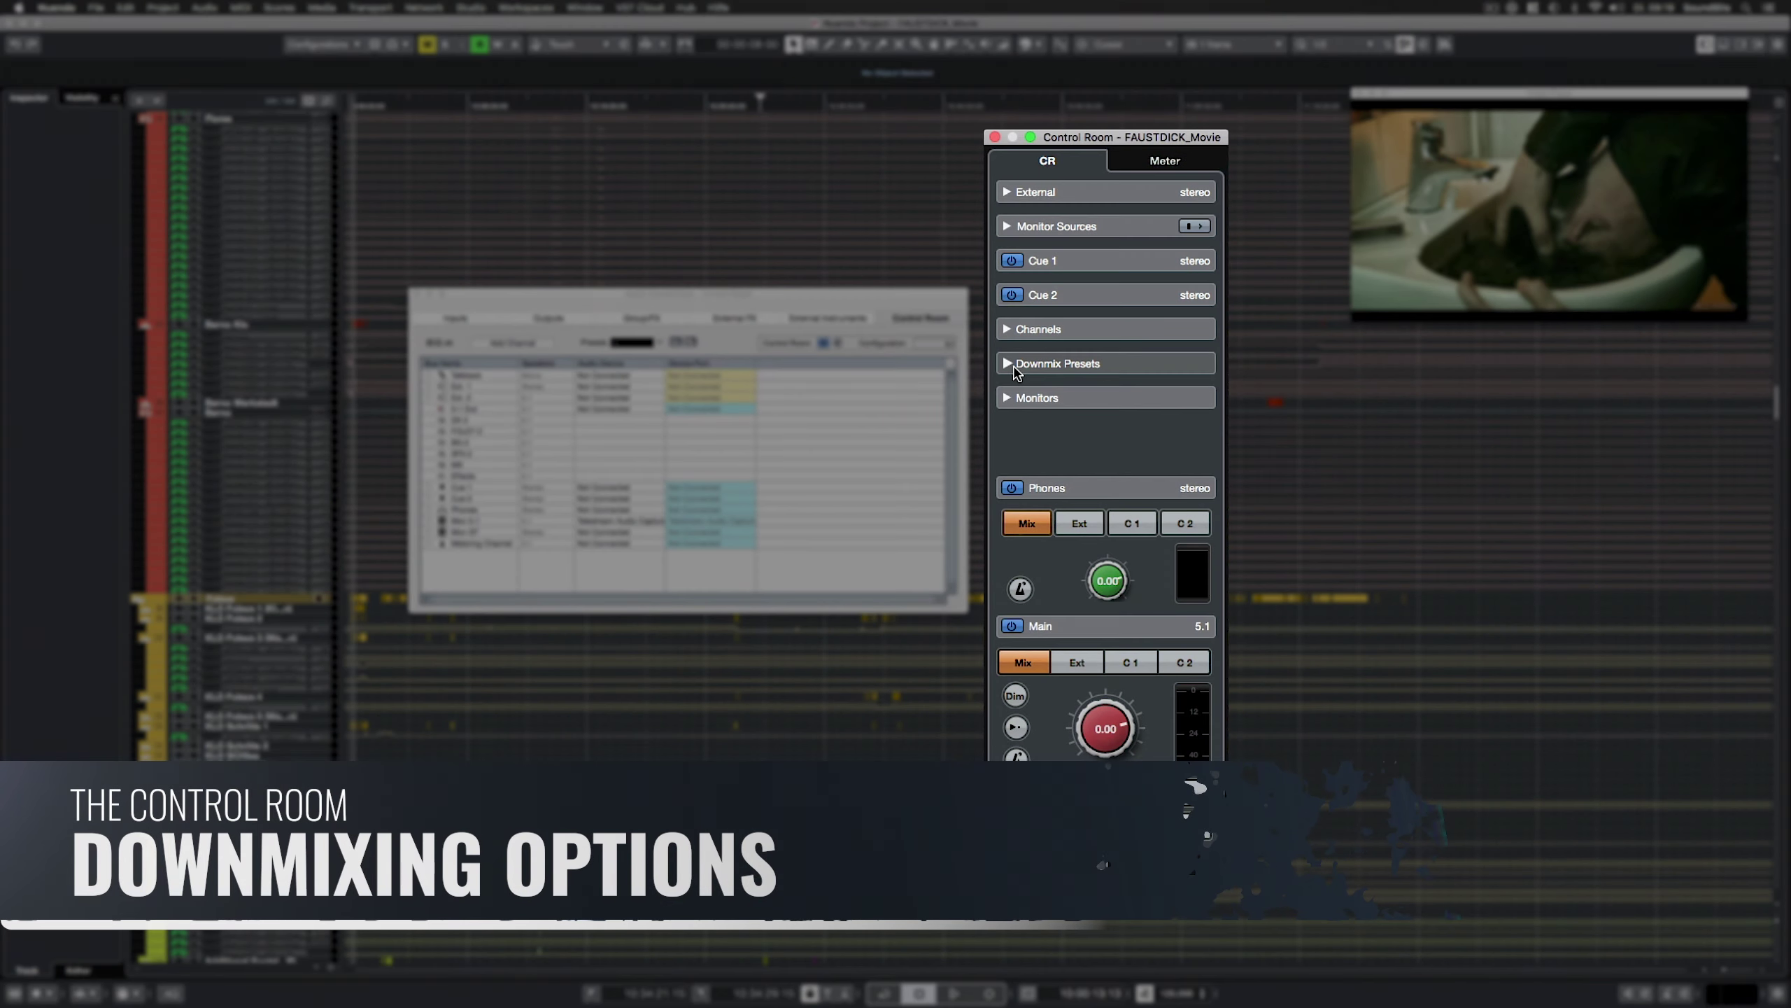
Expand the Downmix Presets and activate the Mono preset
{"action": "left_click", "coordinate": [1008, 364]}
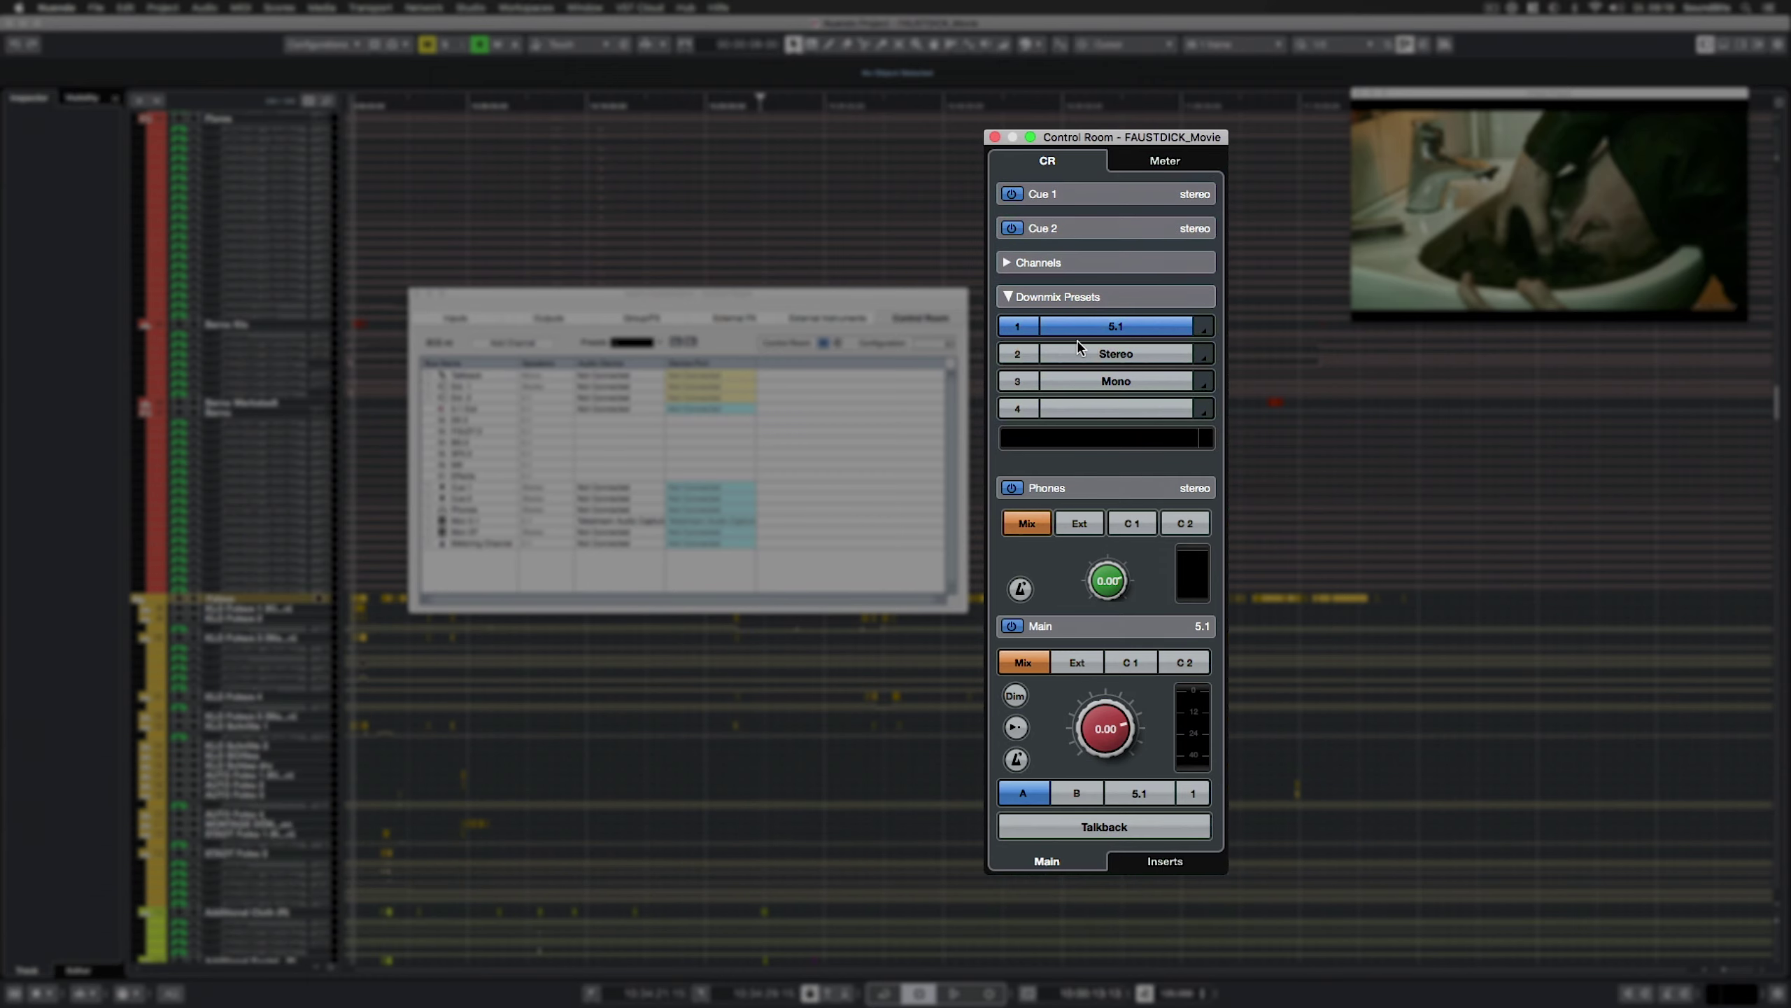
{"action": "left_click", "coordinate": [1139, 383]}
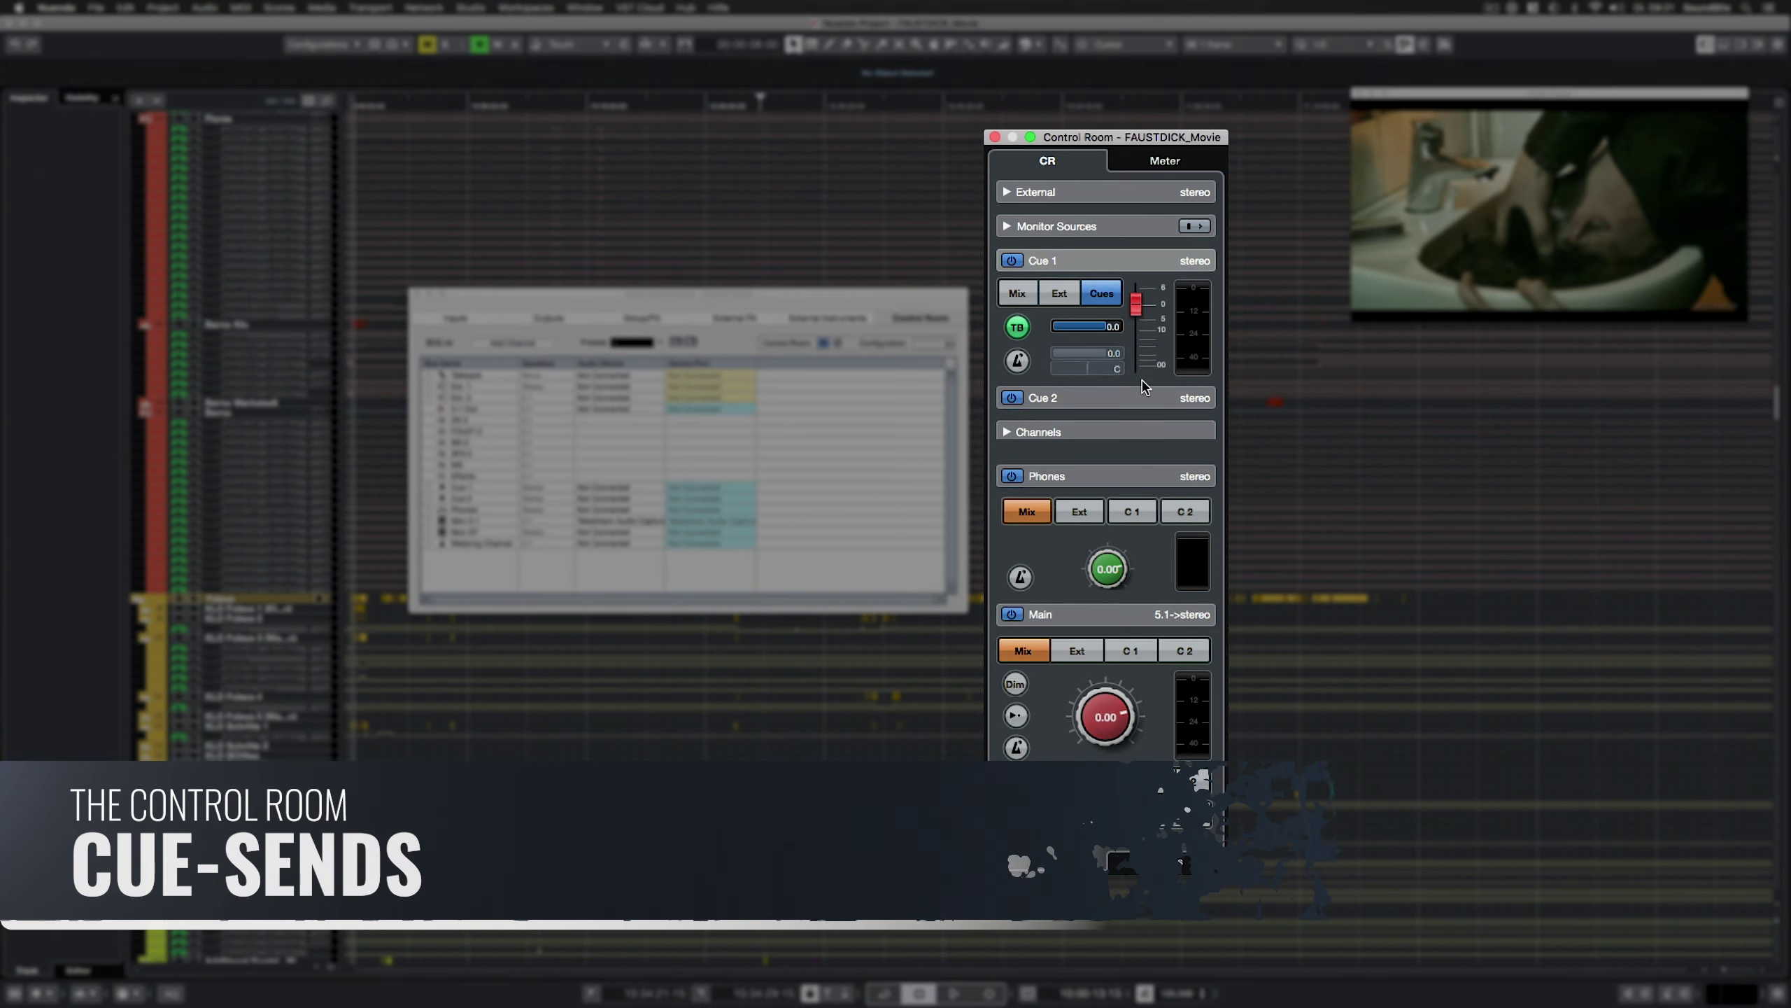
Expand Cue 2 and set its source to Ext
{"action": "left_click", "coordinate": [1143, 397]}
{"action": "left_click", "coordinate": [1062, 329]}
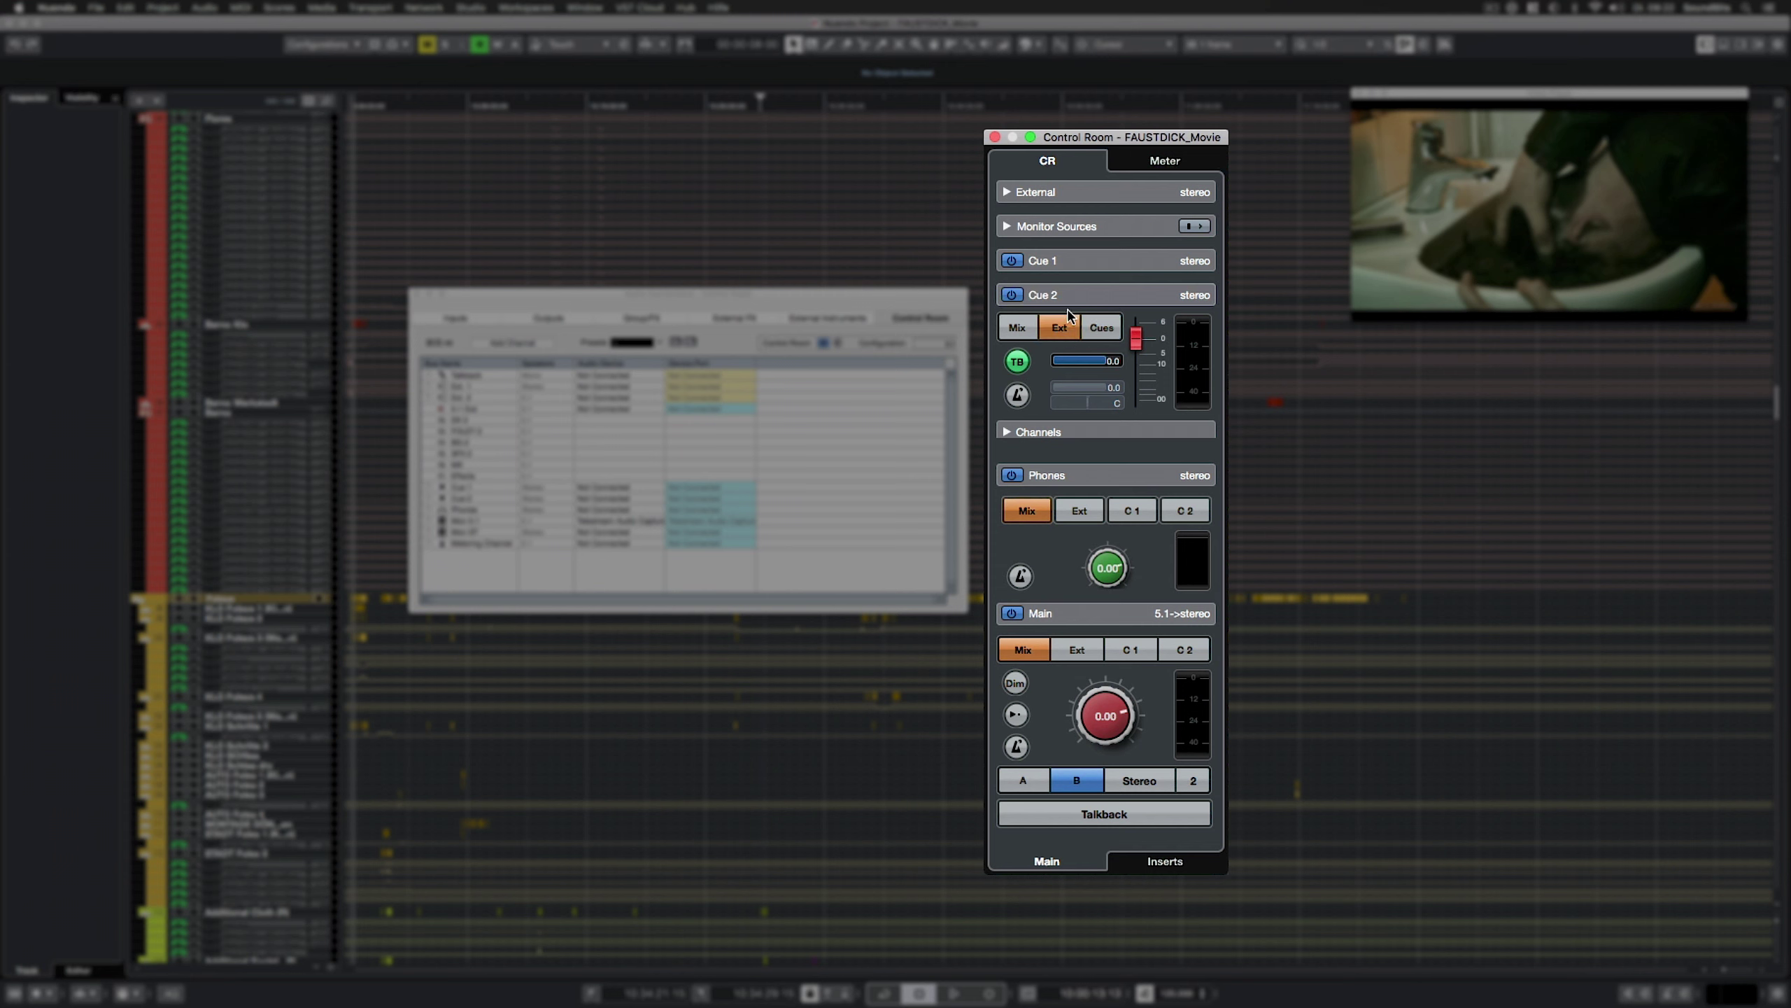
Set Cue 1's talkback level to -0.5 and click level to -0.4, switching its metronome click on and off again
{"action": "left_click", "coordinate": [1051, 260]}
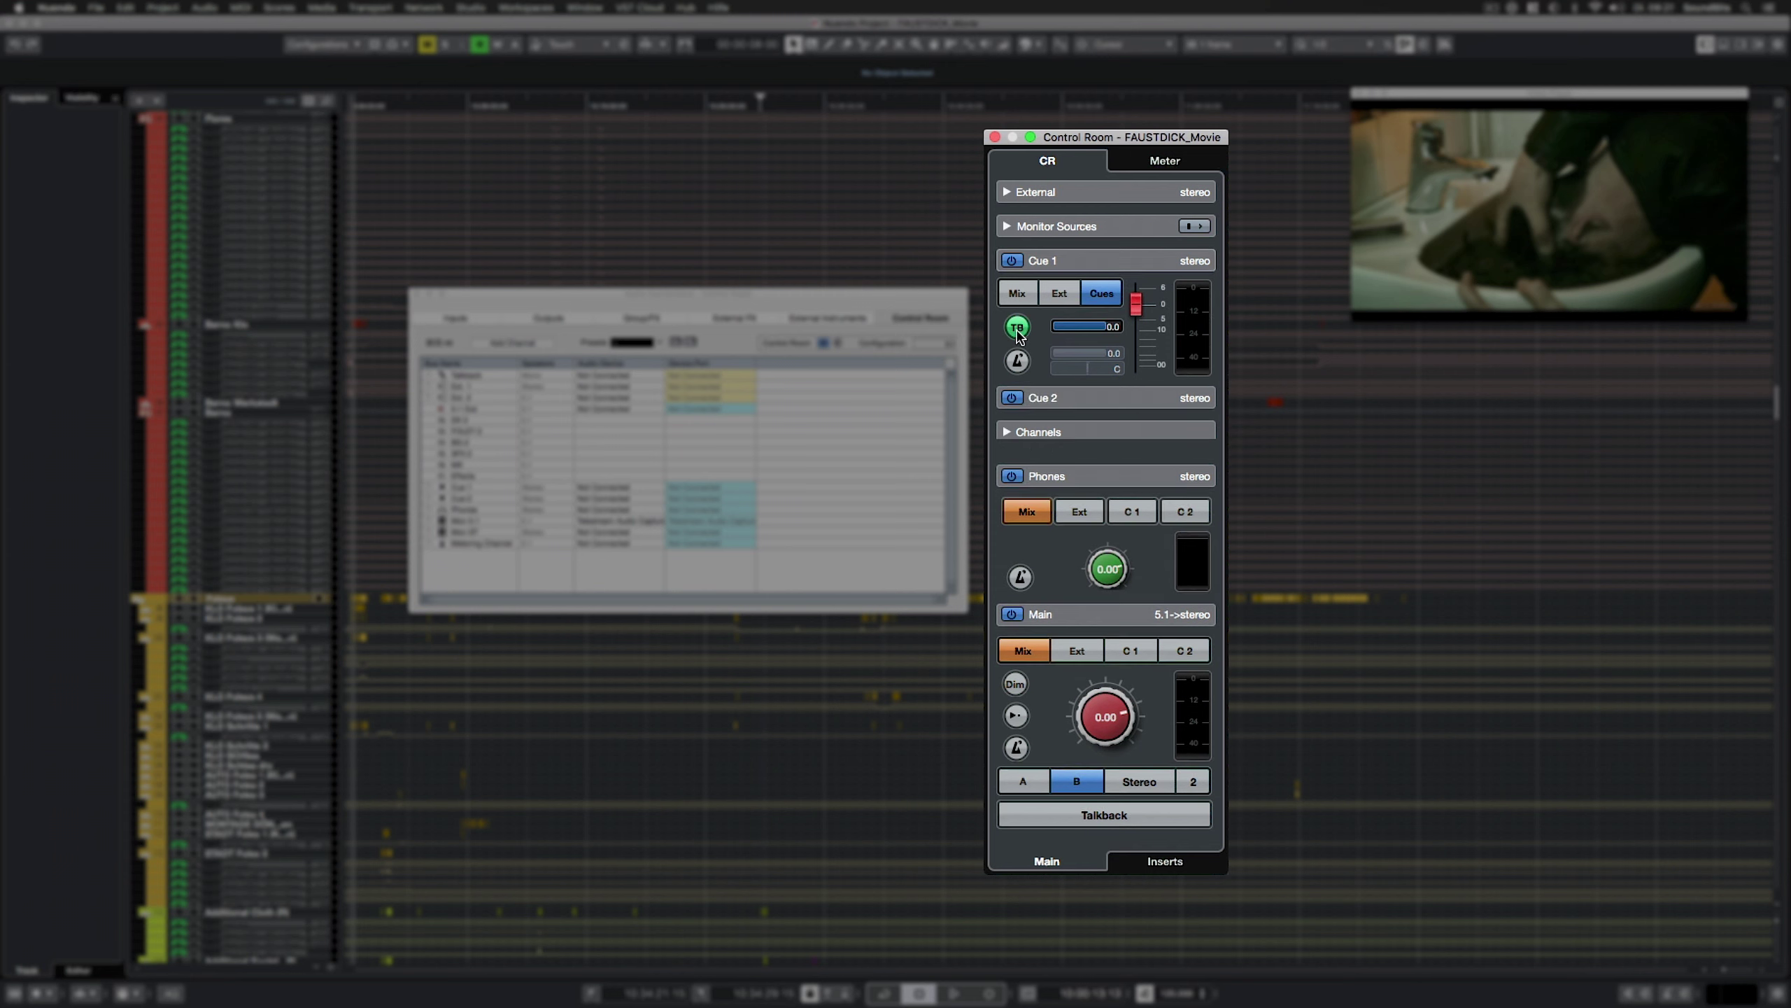
{"action": "left_click", "coordinate": [1017, 361]}
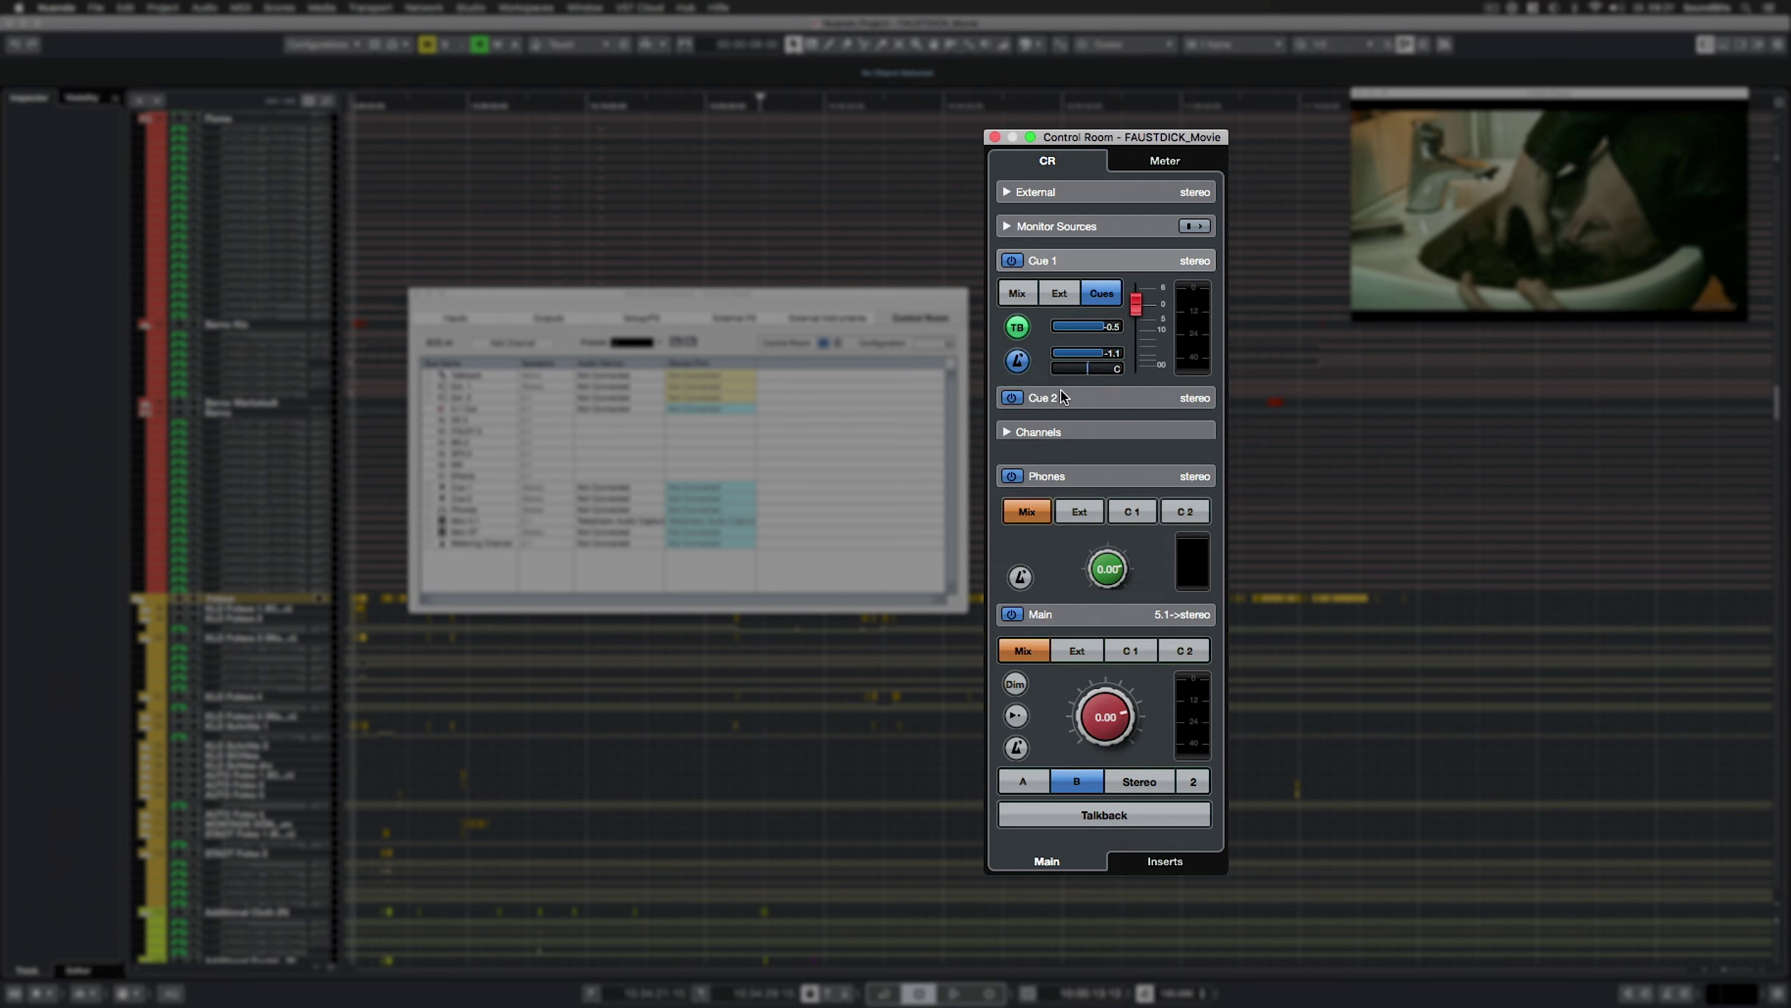
{"action": "left_click", "coordinate": [1017, 361]}
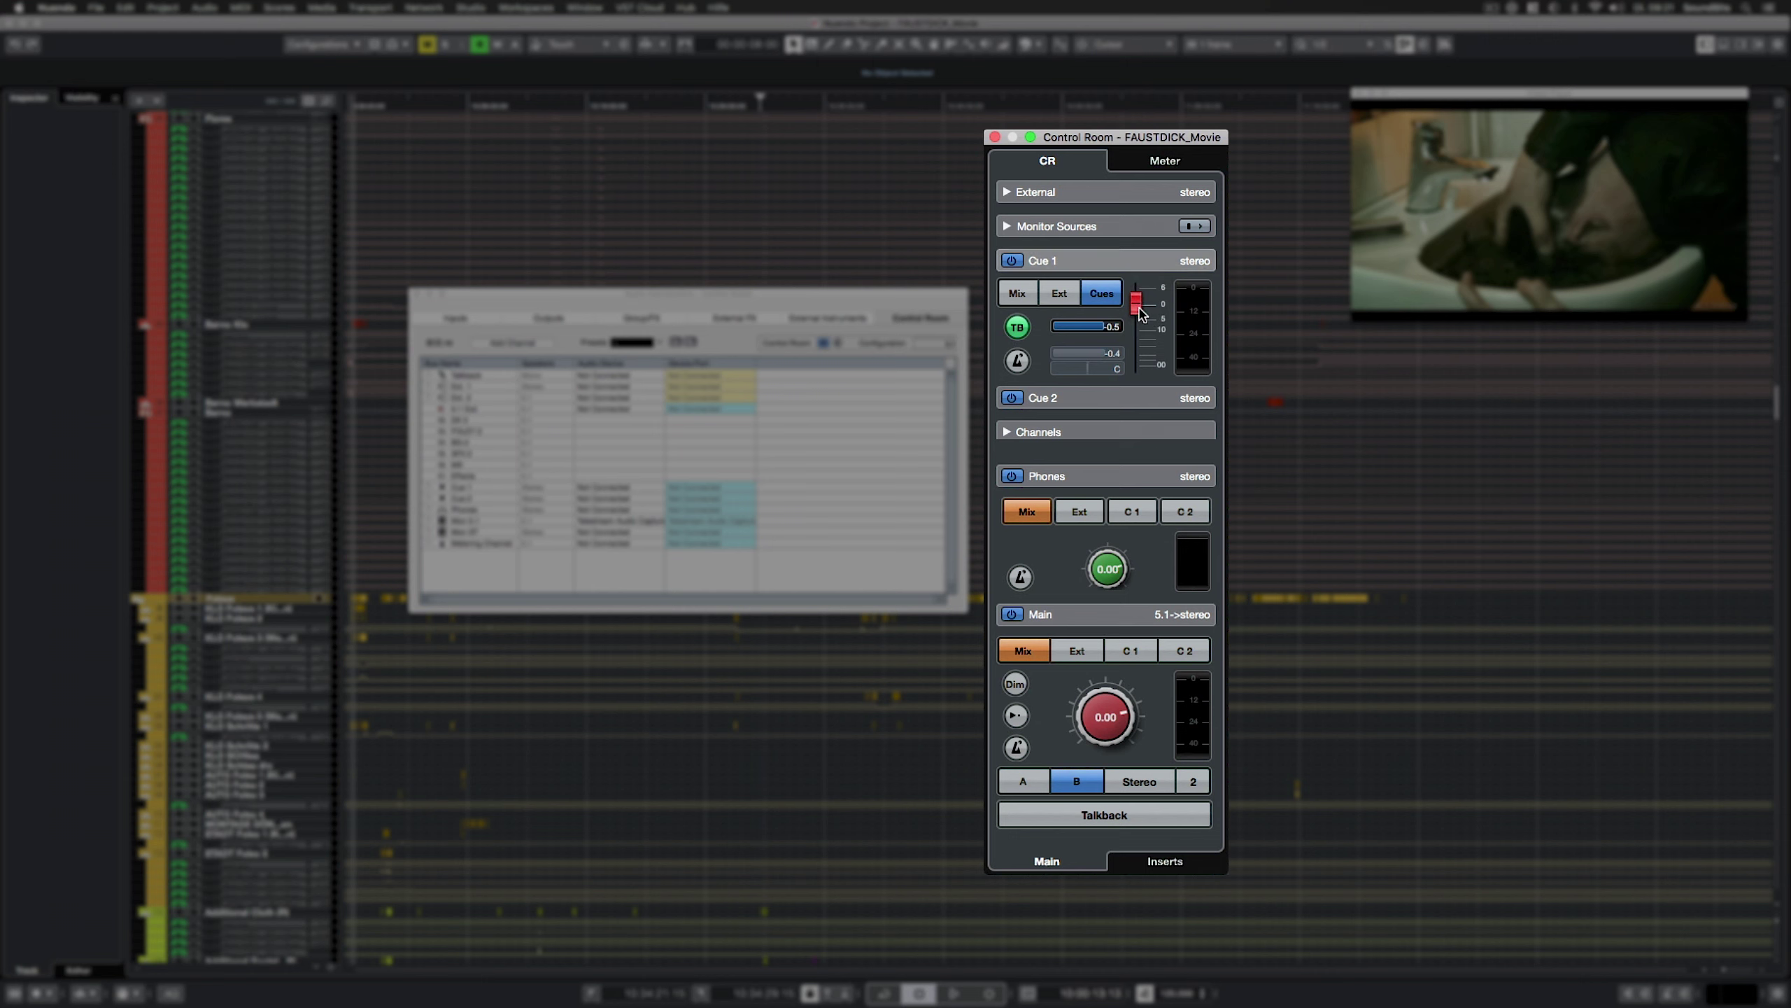
Switch Talkback on and off, and check the Cue 2 settings before collapsing them
{"action": "left_click", "coordinate": [1072, 824]}
{"action": "left_click", "coordinate": [1078, 819]}
{"action": "left_click", "coordinate": [1072, 400]}
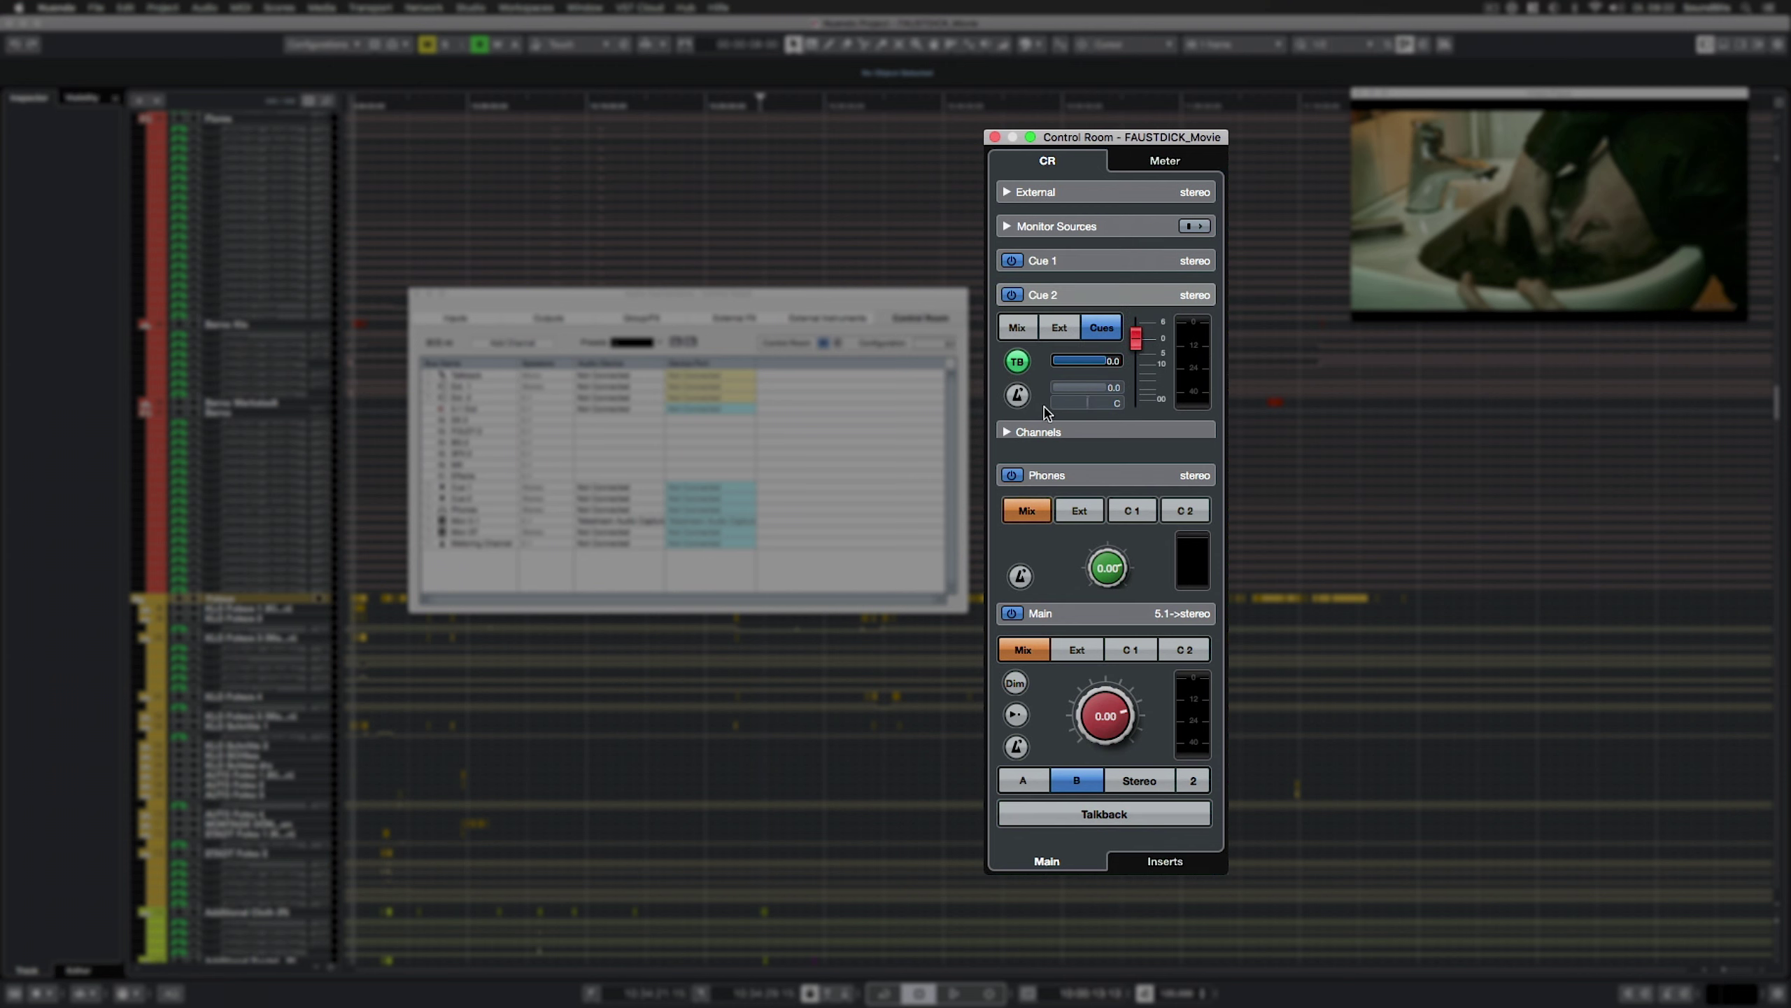
{"action": "left_click", "coordinate": [1044, 294]}
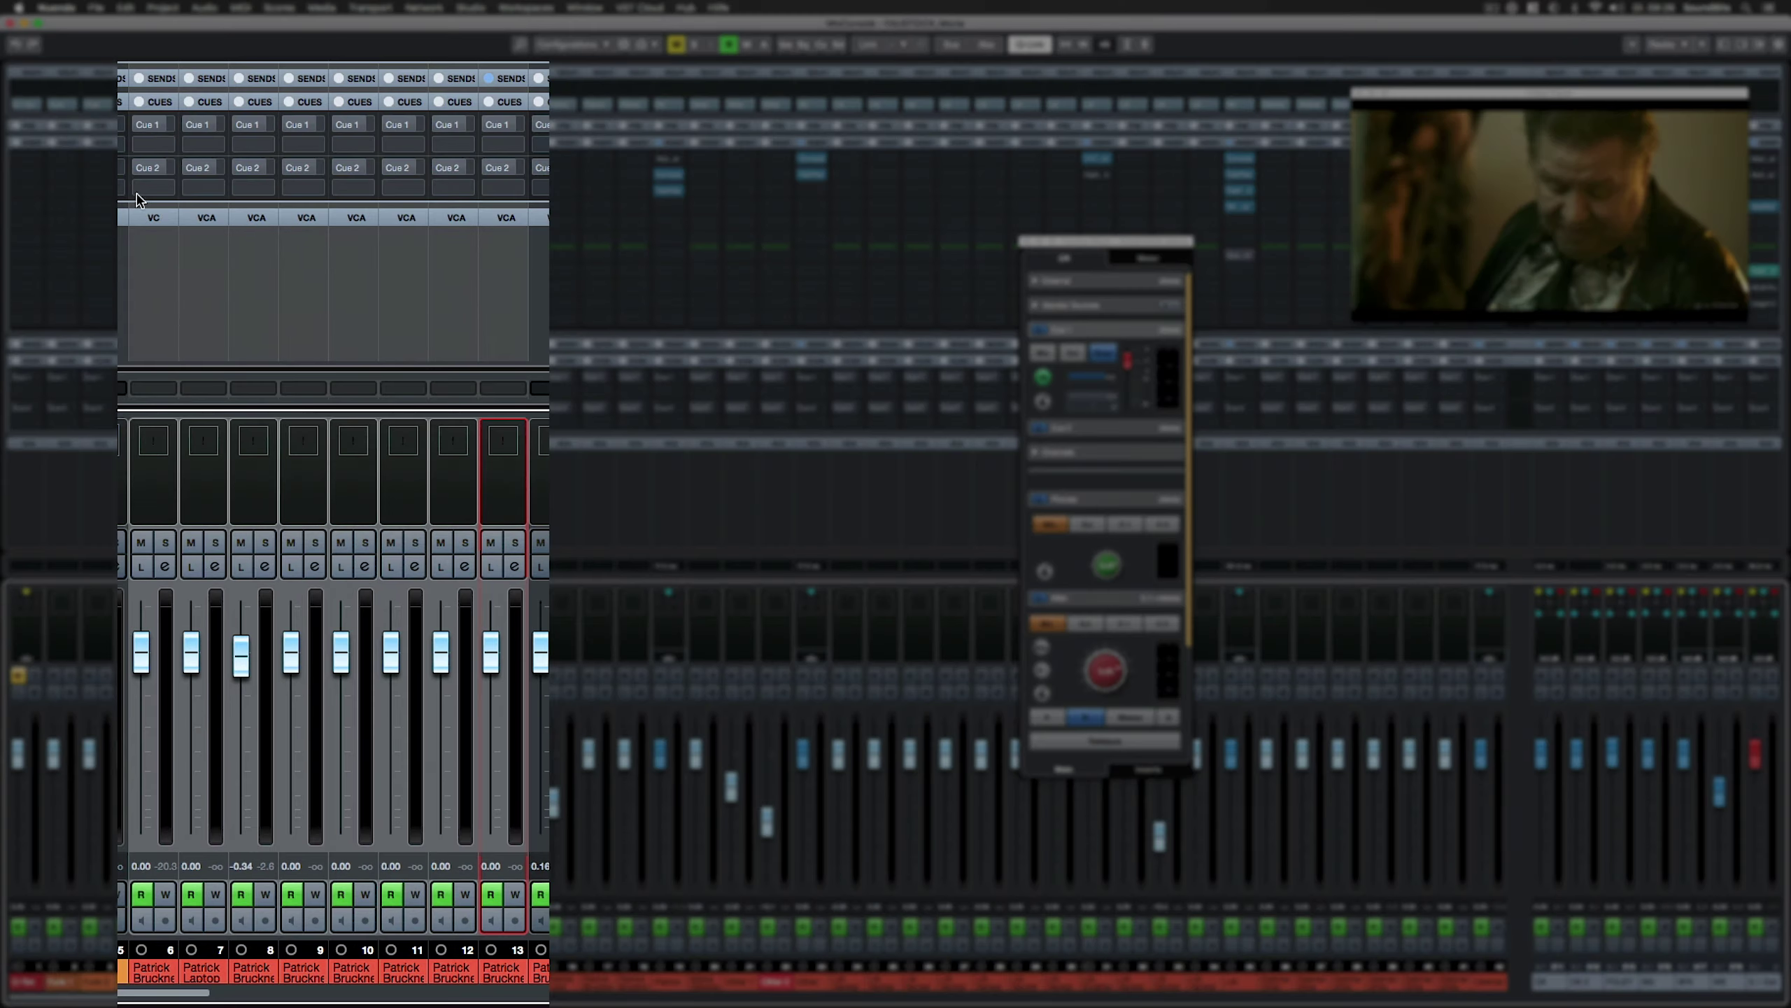
Activate the Cue 1 send on mixer channel 6
{"action": "left_click", "coordinate": [139, 124]}
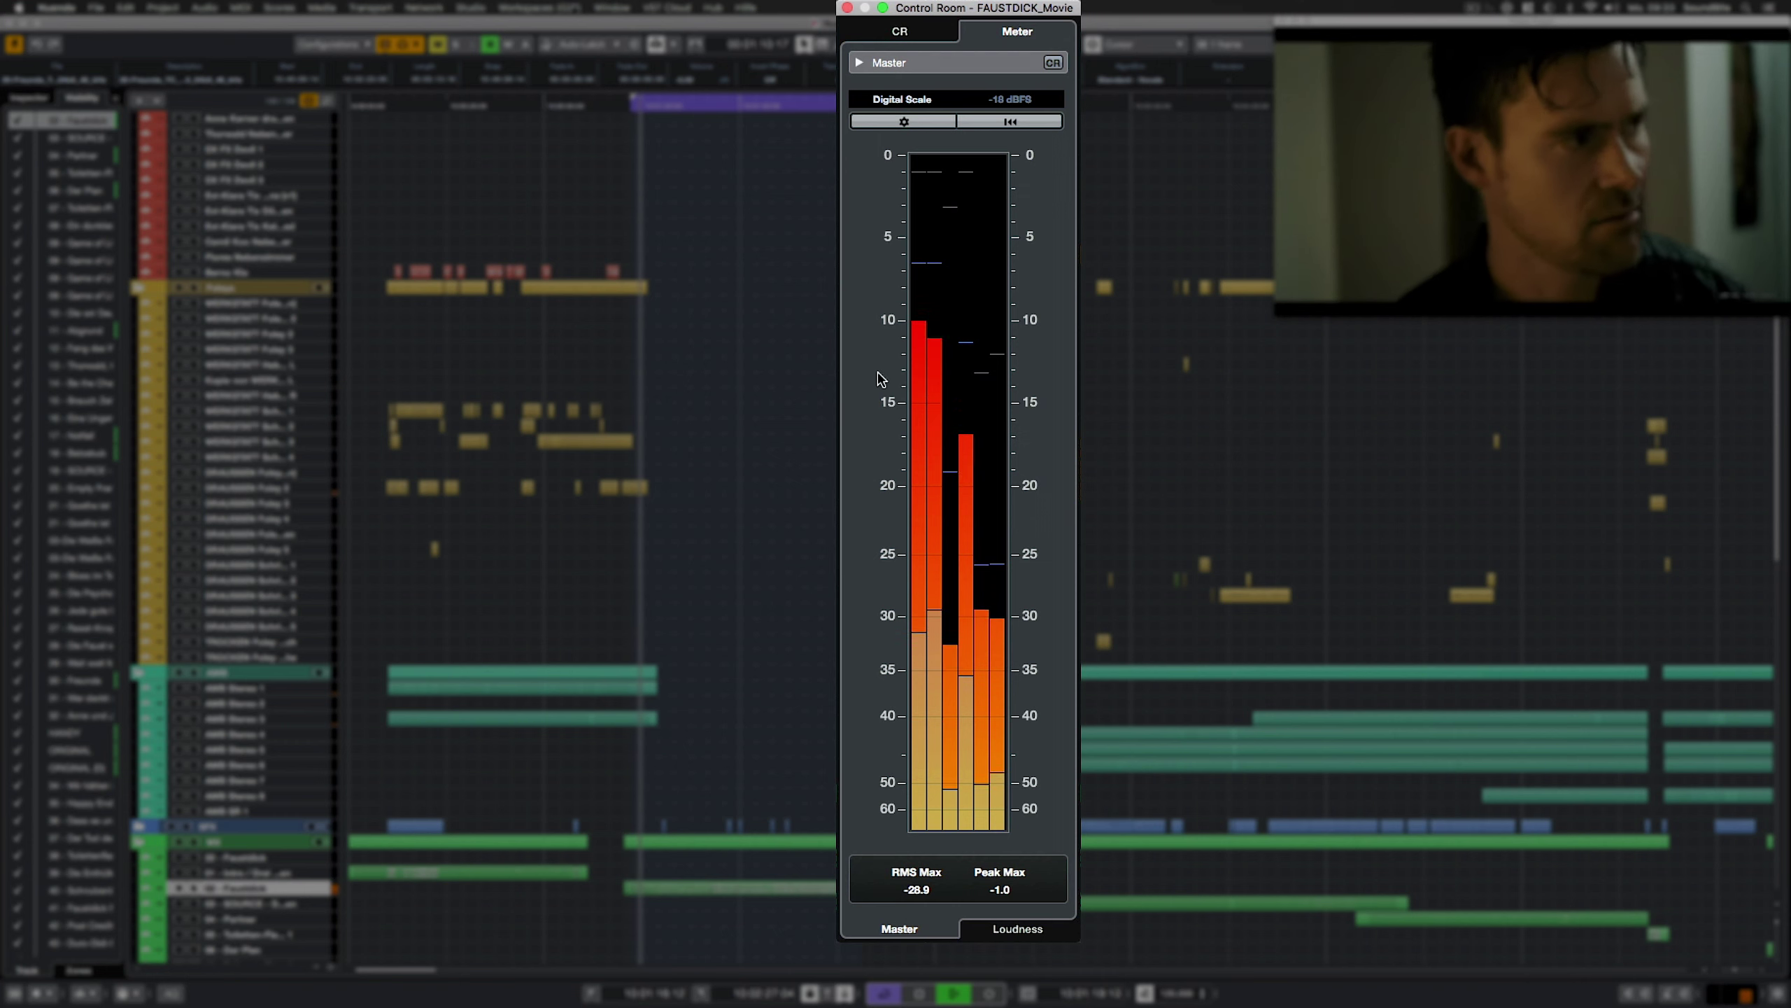
Examine the Master meter's available scales and its Meter Settings, leaving both unchanged
{"action": "left_click", "coordinate": [902, 98]}
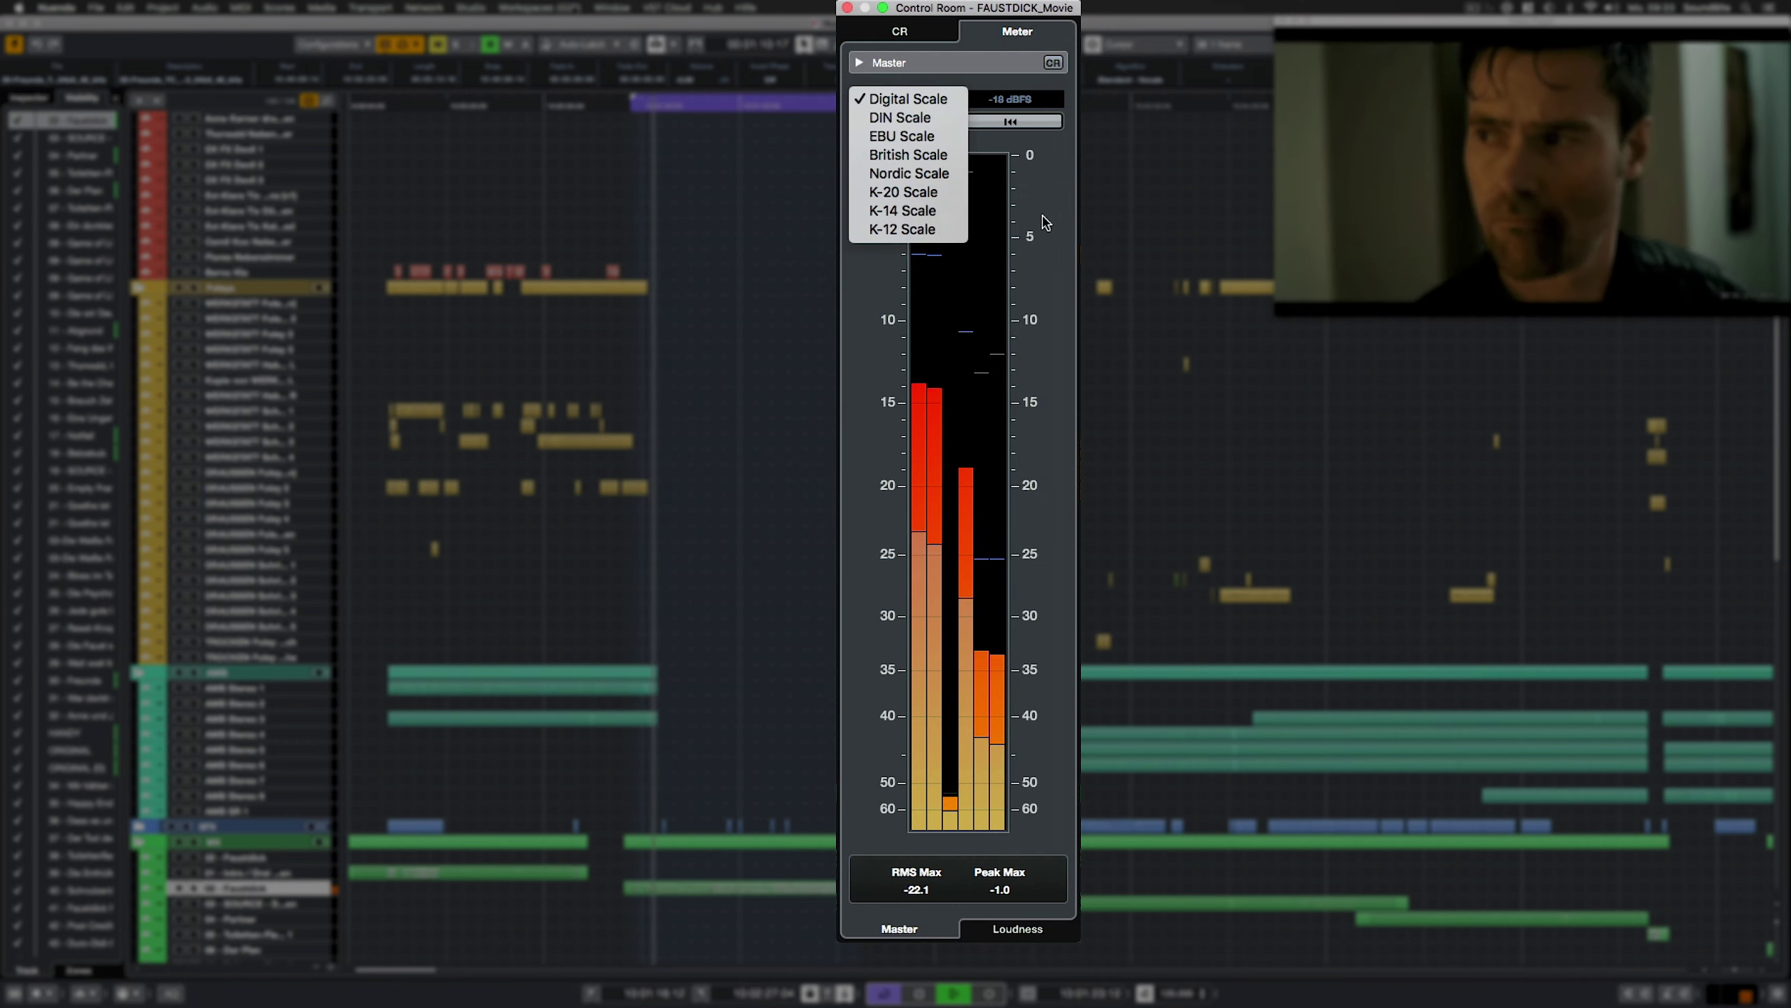
{"action": "key", "text": "Escape"}
{"action": "left_click", "coordinate": [911, 124]}
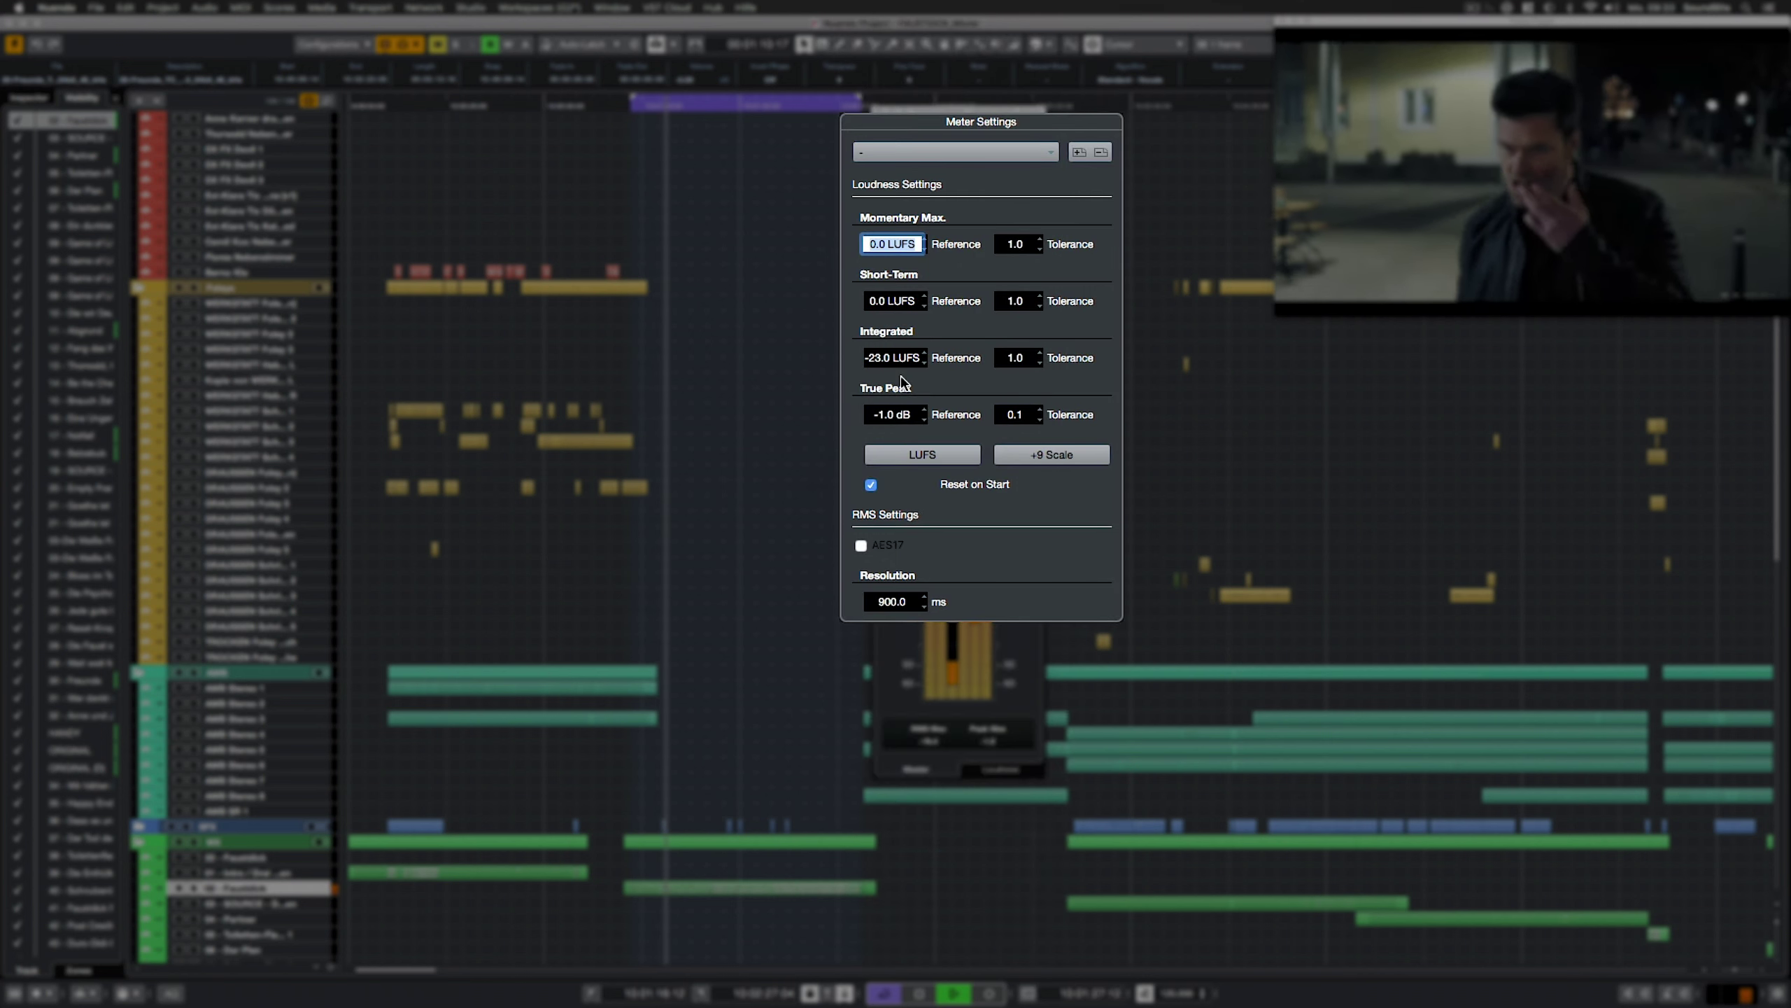
{"action": "key", "text": "Escape"}
Show the Control Room controls beneath the Master meter and hide them again
{"action": "left_click", "coordinate": [1054, 63]}
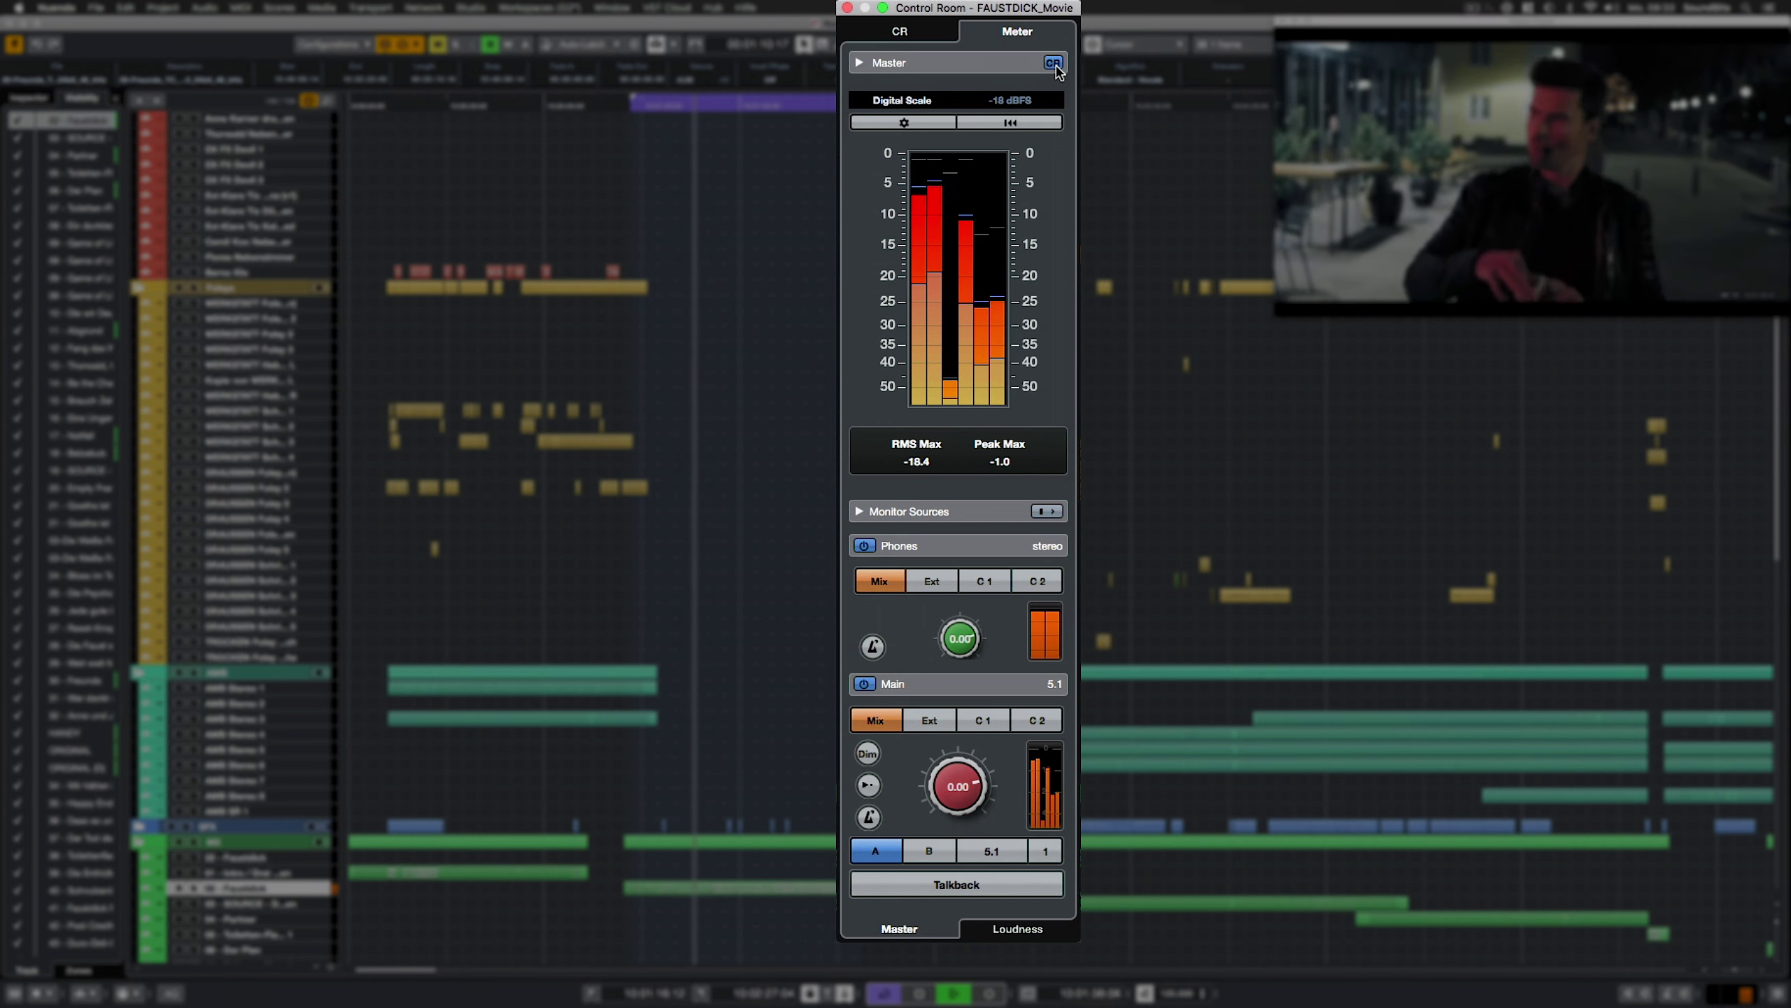
{"action": "left_click", "coordinate": [1053, 63]}
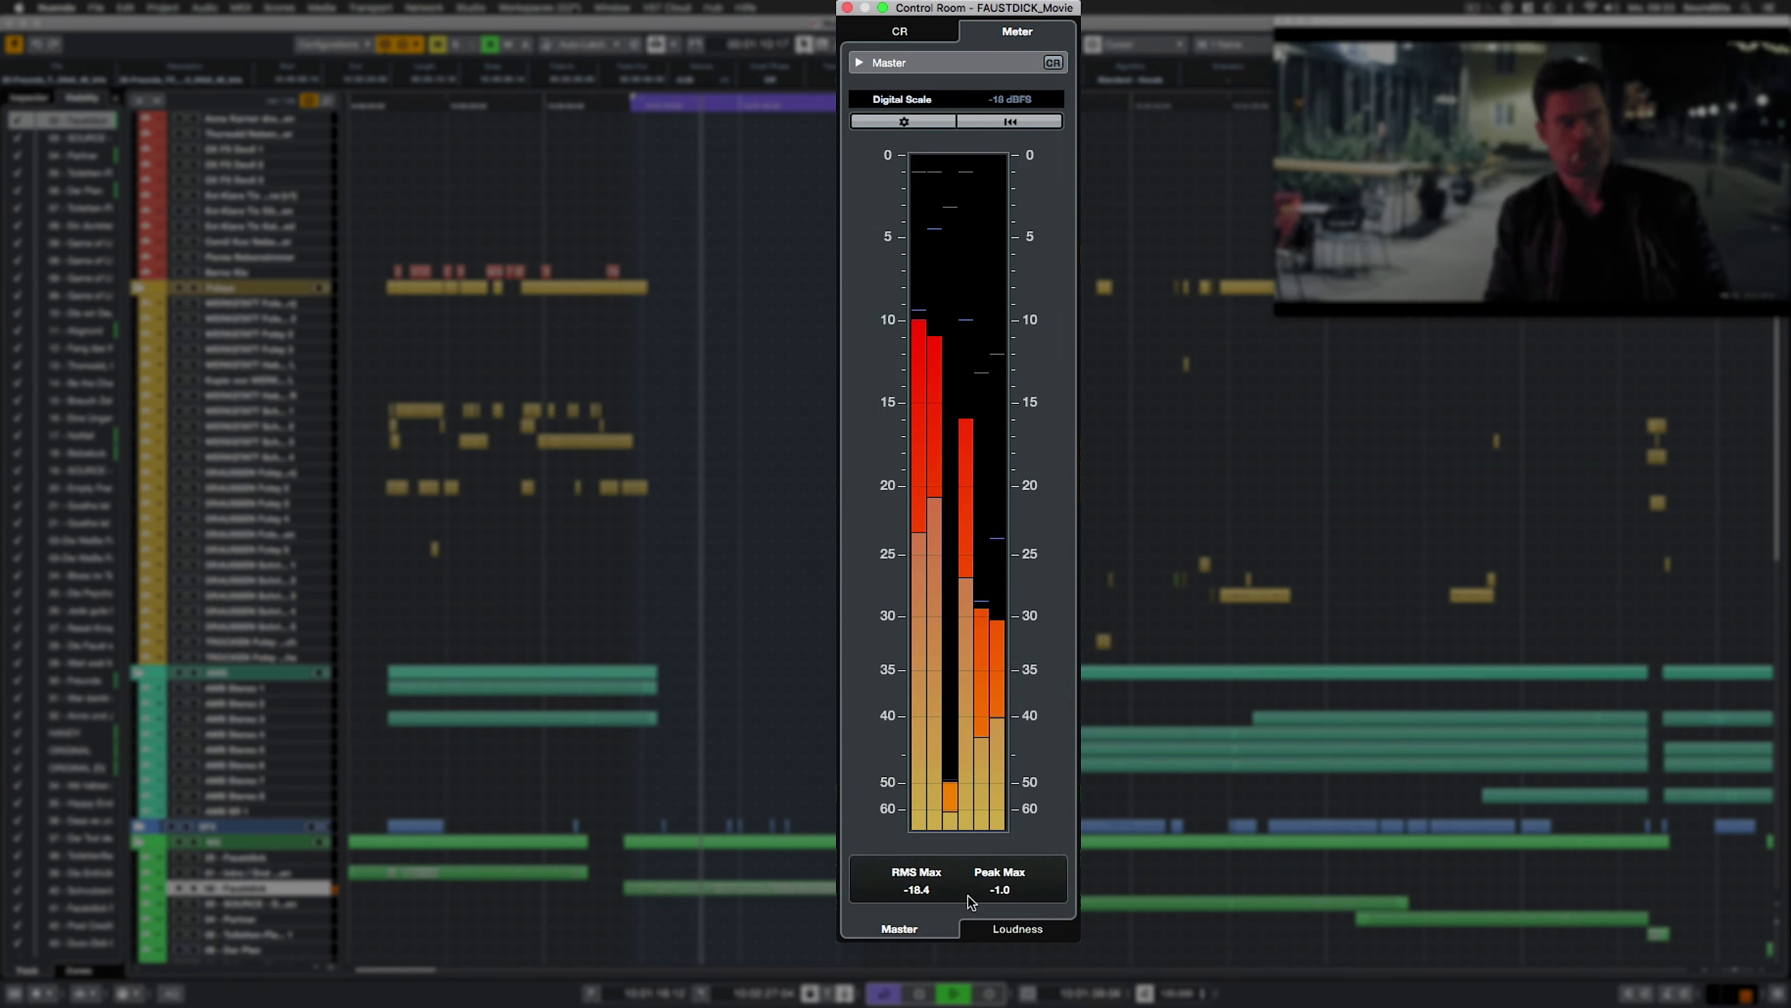
Display the Loudness meter, switch its unit to LU and back to LUFS, and open its settings
{"action": "left_click", "coordinate": [1005, 933]}
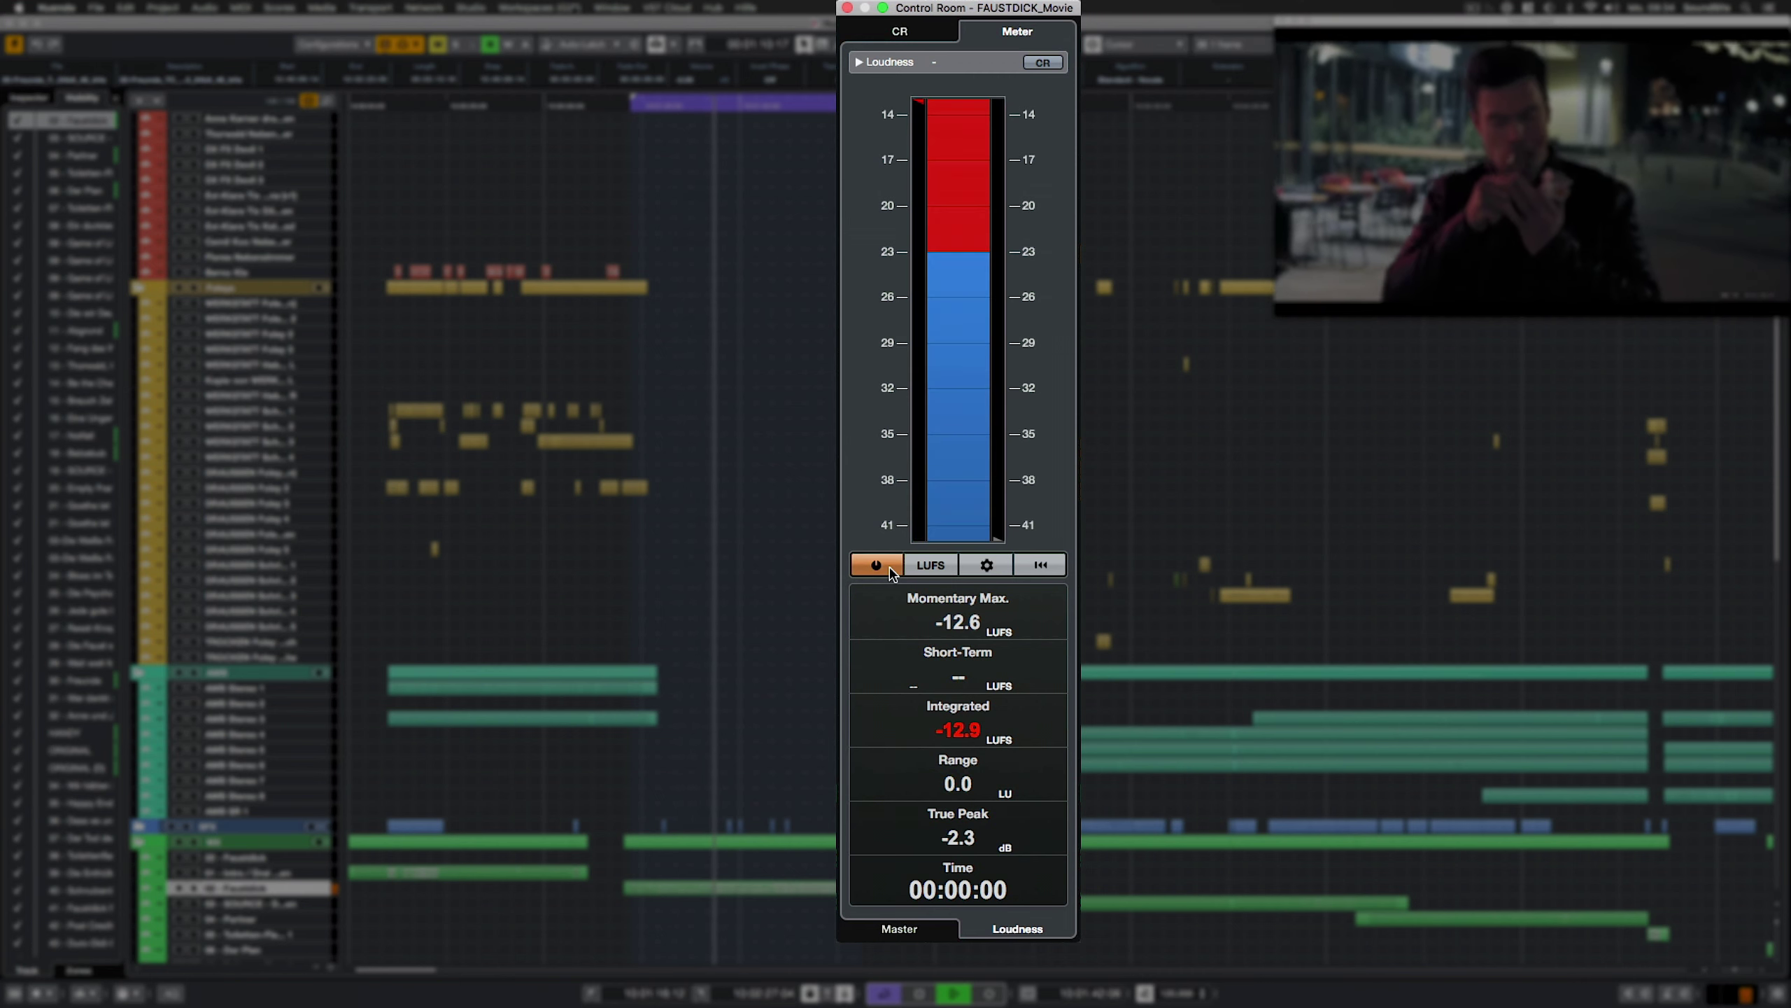
{"action": "left_click", "coordinate": [944, 568]}
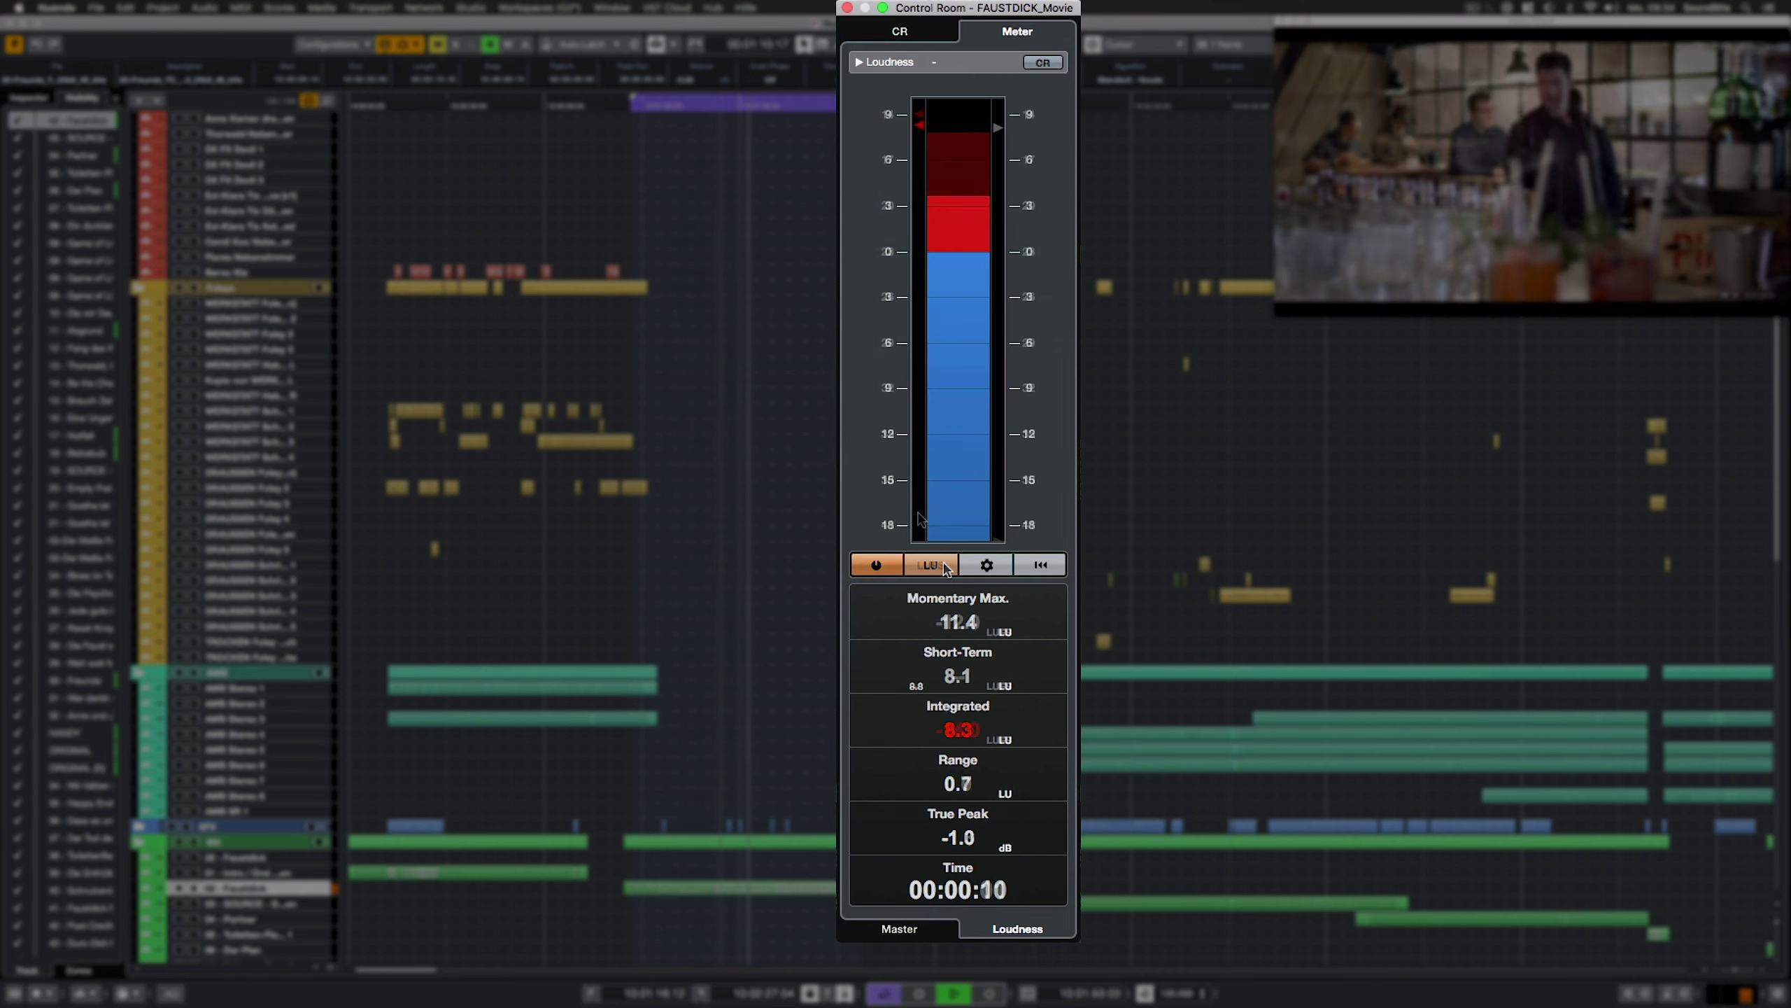
{"action": "left_click", "coordinate": [944, 566]}
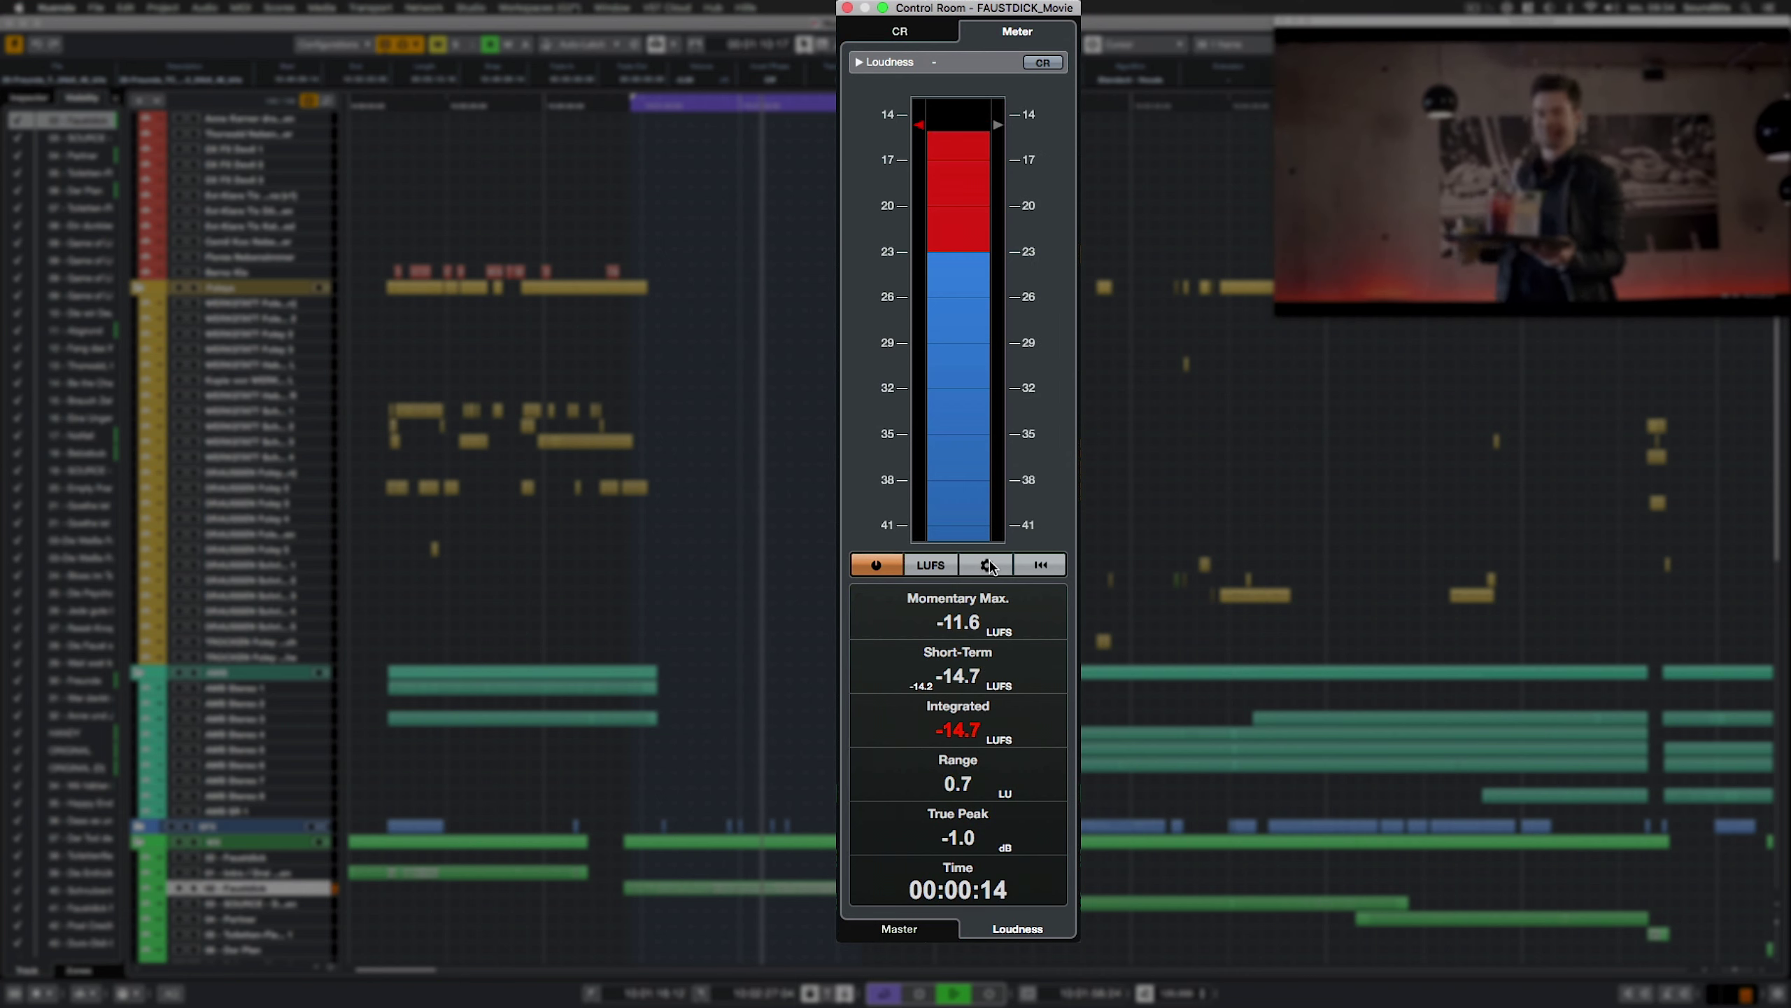
{"action": "left_click", "coordinate": [987, 565]}
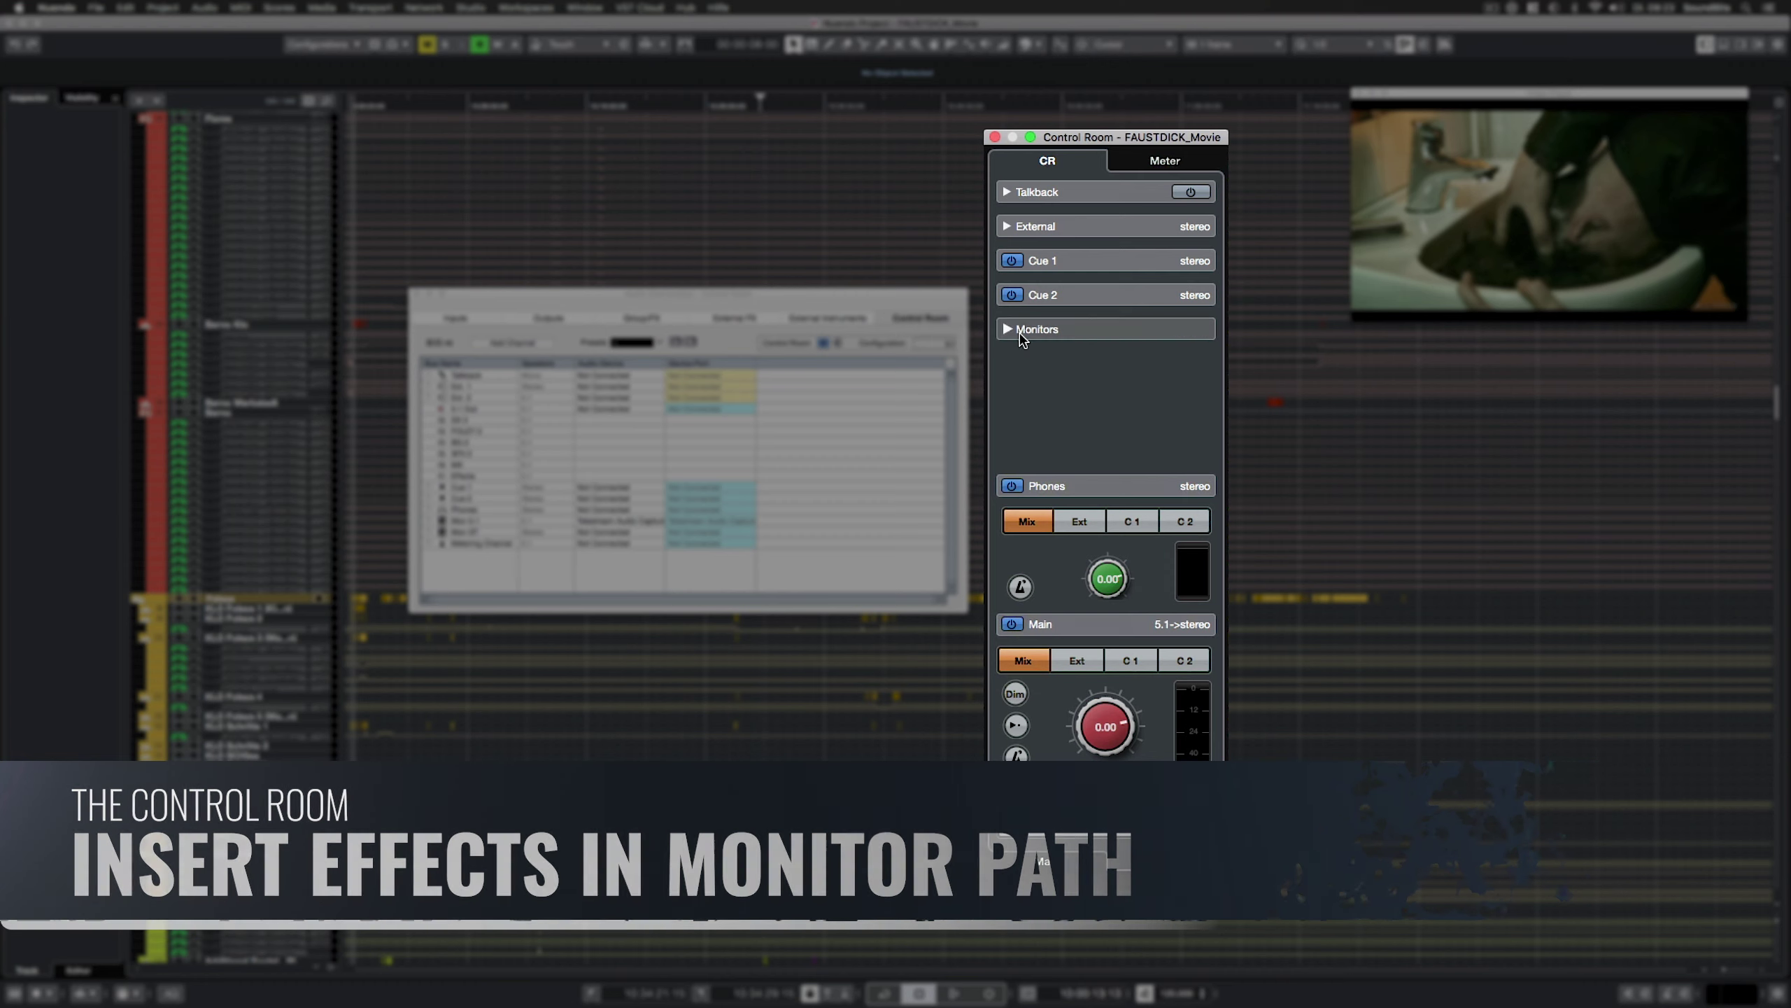
Examine the insert slots of the Talkback, Cue 1 and Monitors sections in the Control Room
{"action": "left_click", "coordinate": [1006, 192]}
{"action": "left_click", "coordinate": [1005, 190]}
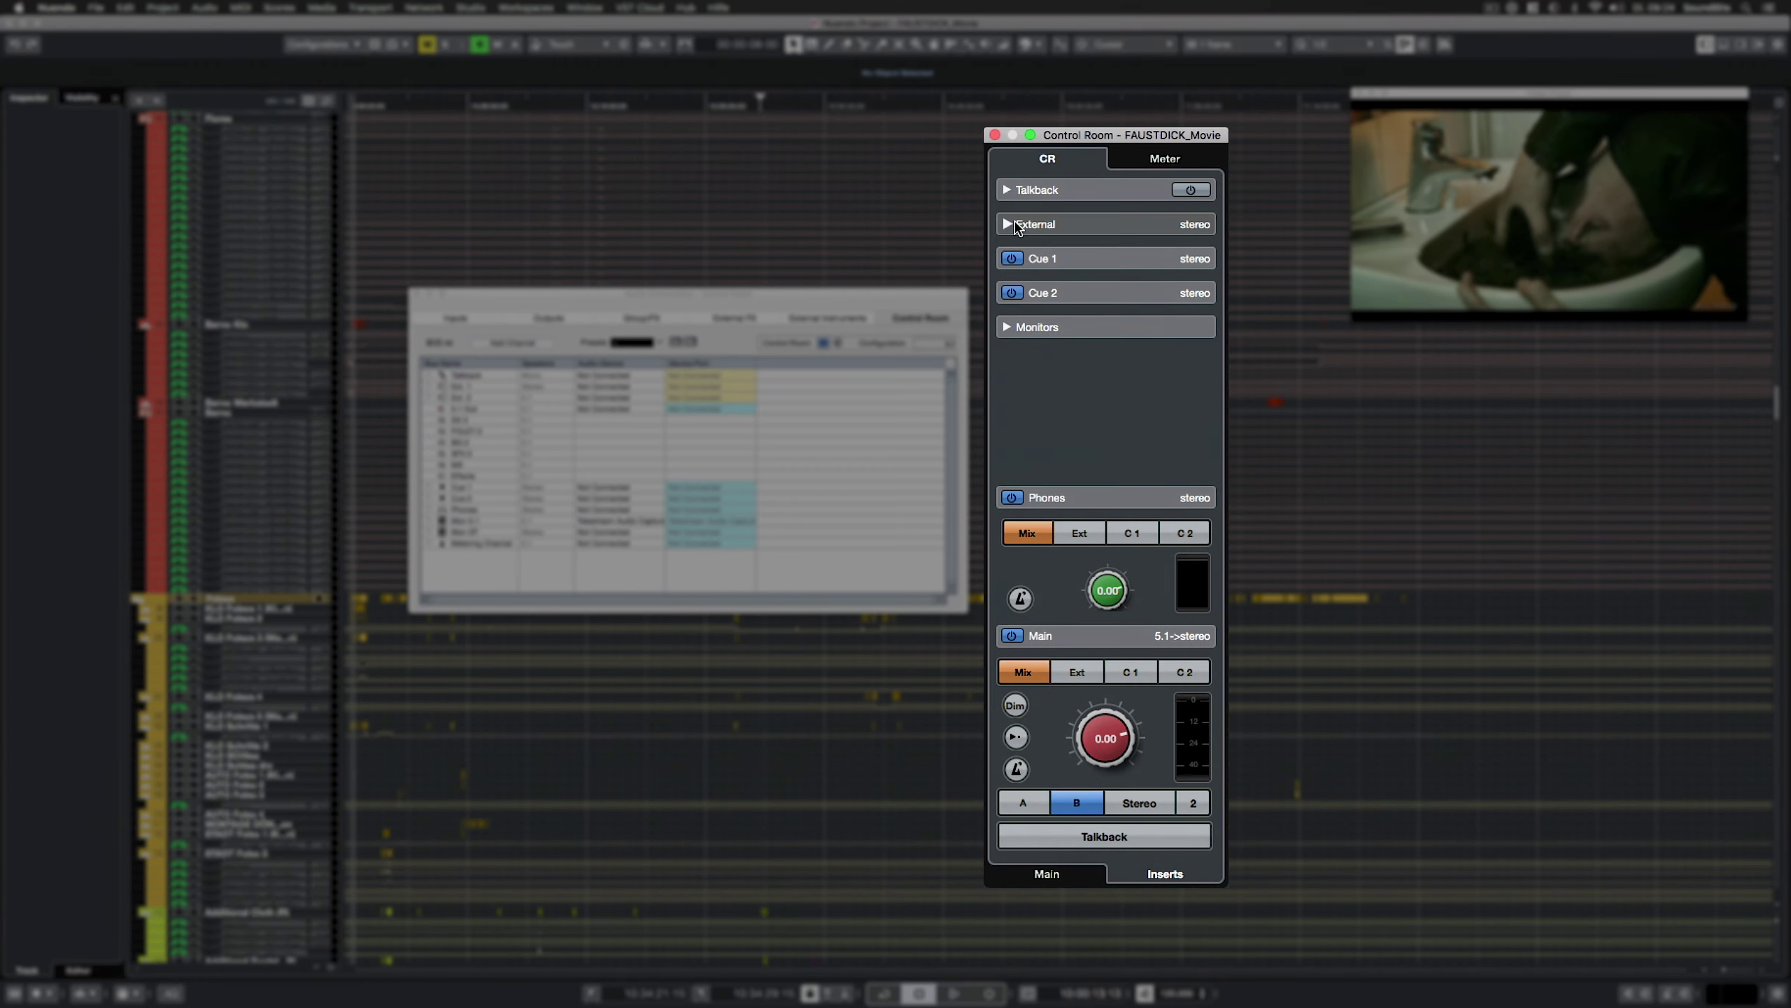
{"action": "left_click", "coordinate": [1004, 196]}
{"action": "left_click", "coordinate": [1004, 201]}
{"action": "scroll", "coordinate": [1072, 261], "scroll_direction": "down", "scroll_amount": 2}
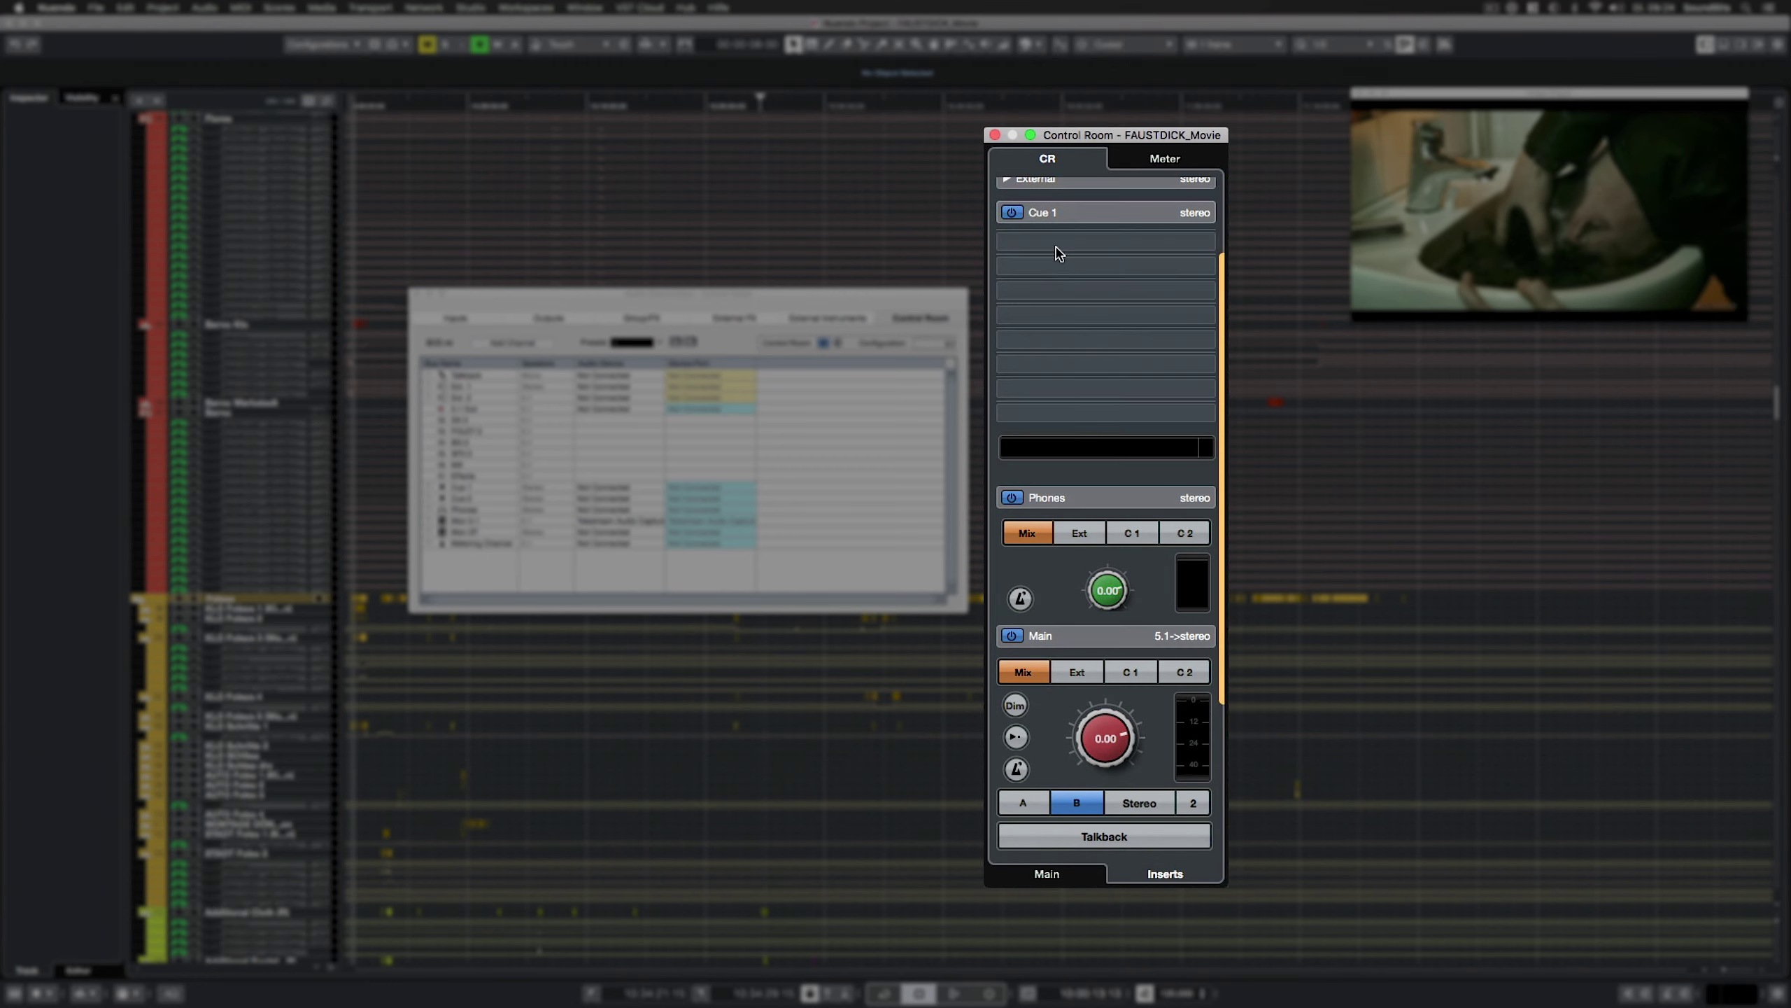
{"action": "left_click", "coordinate": [1044, 213]}
{"action": "left_click", "coordinate": [1008, 327]}
{"action": "left_click", "coordinate": [1012, 331]}
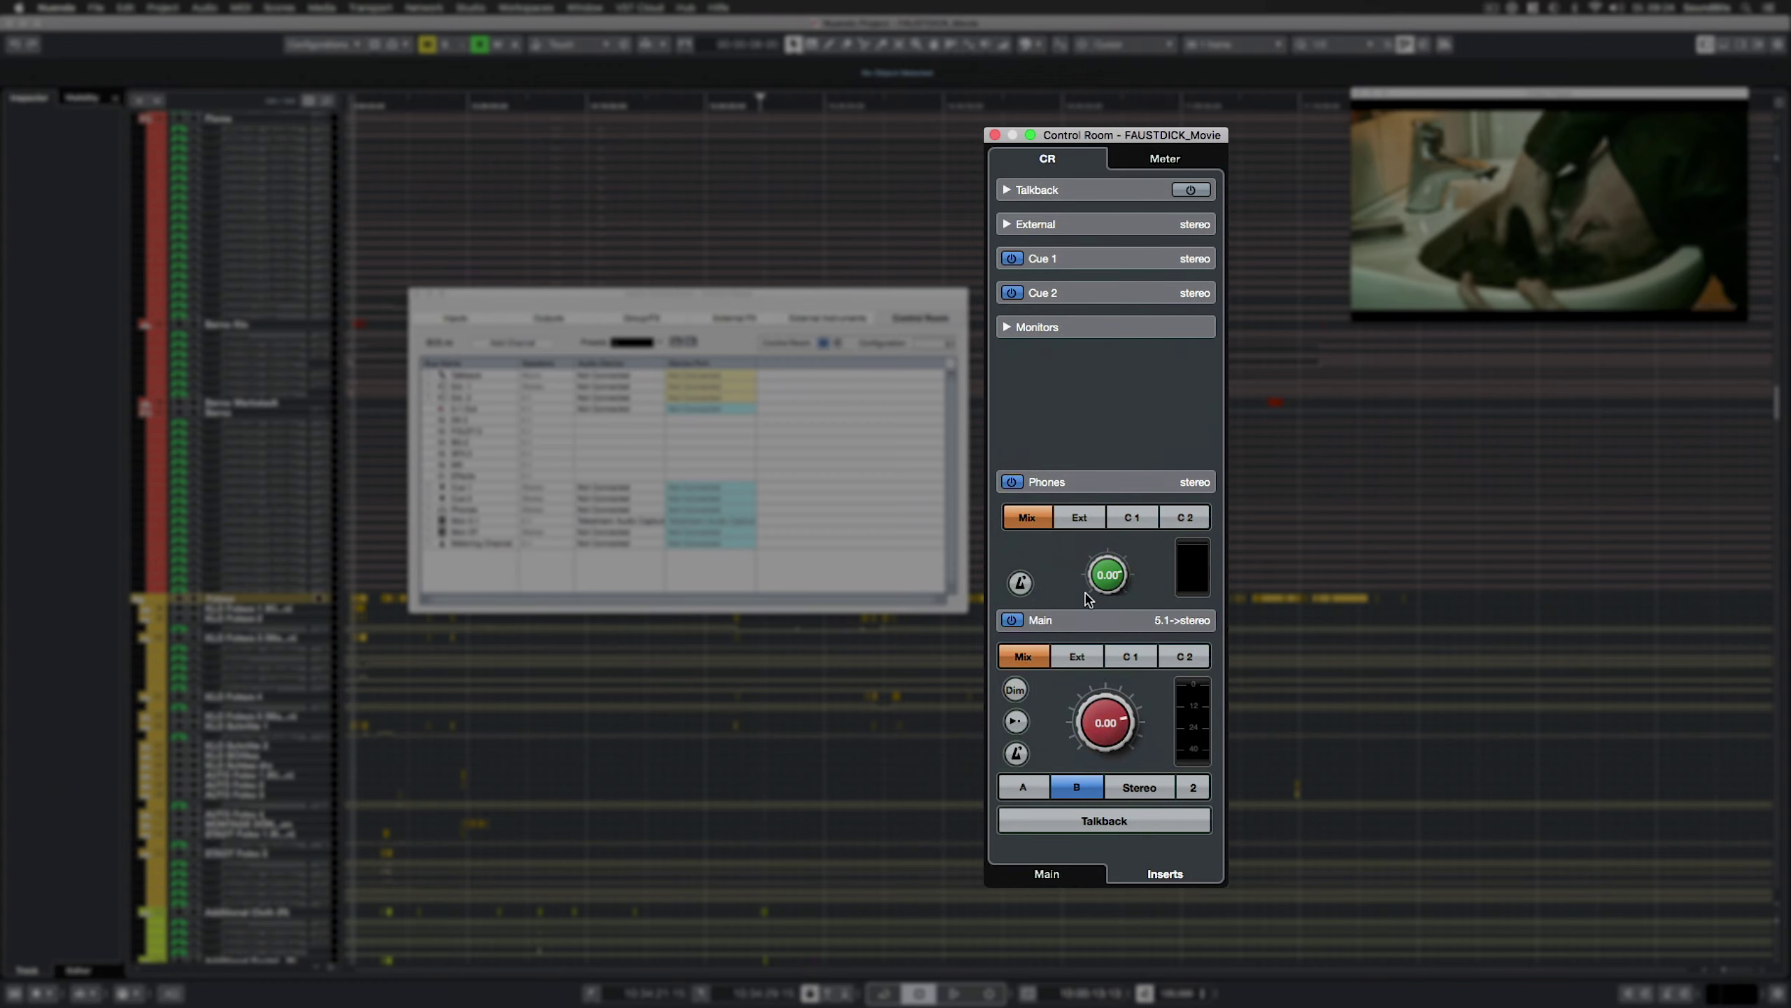
{"action": "scroll", "coordinate": [1083, 620], "scroll_direction": "down", "scroll_amount": 3}
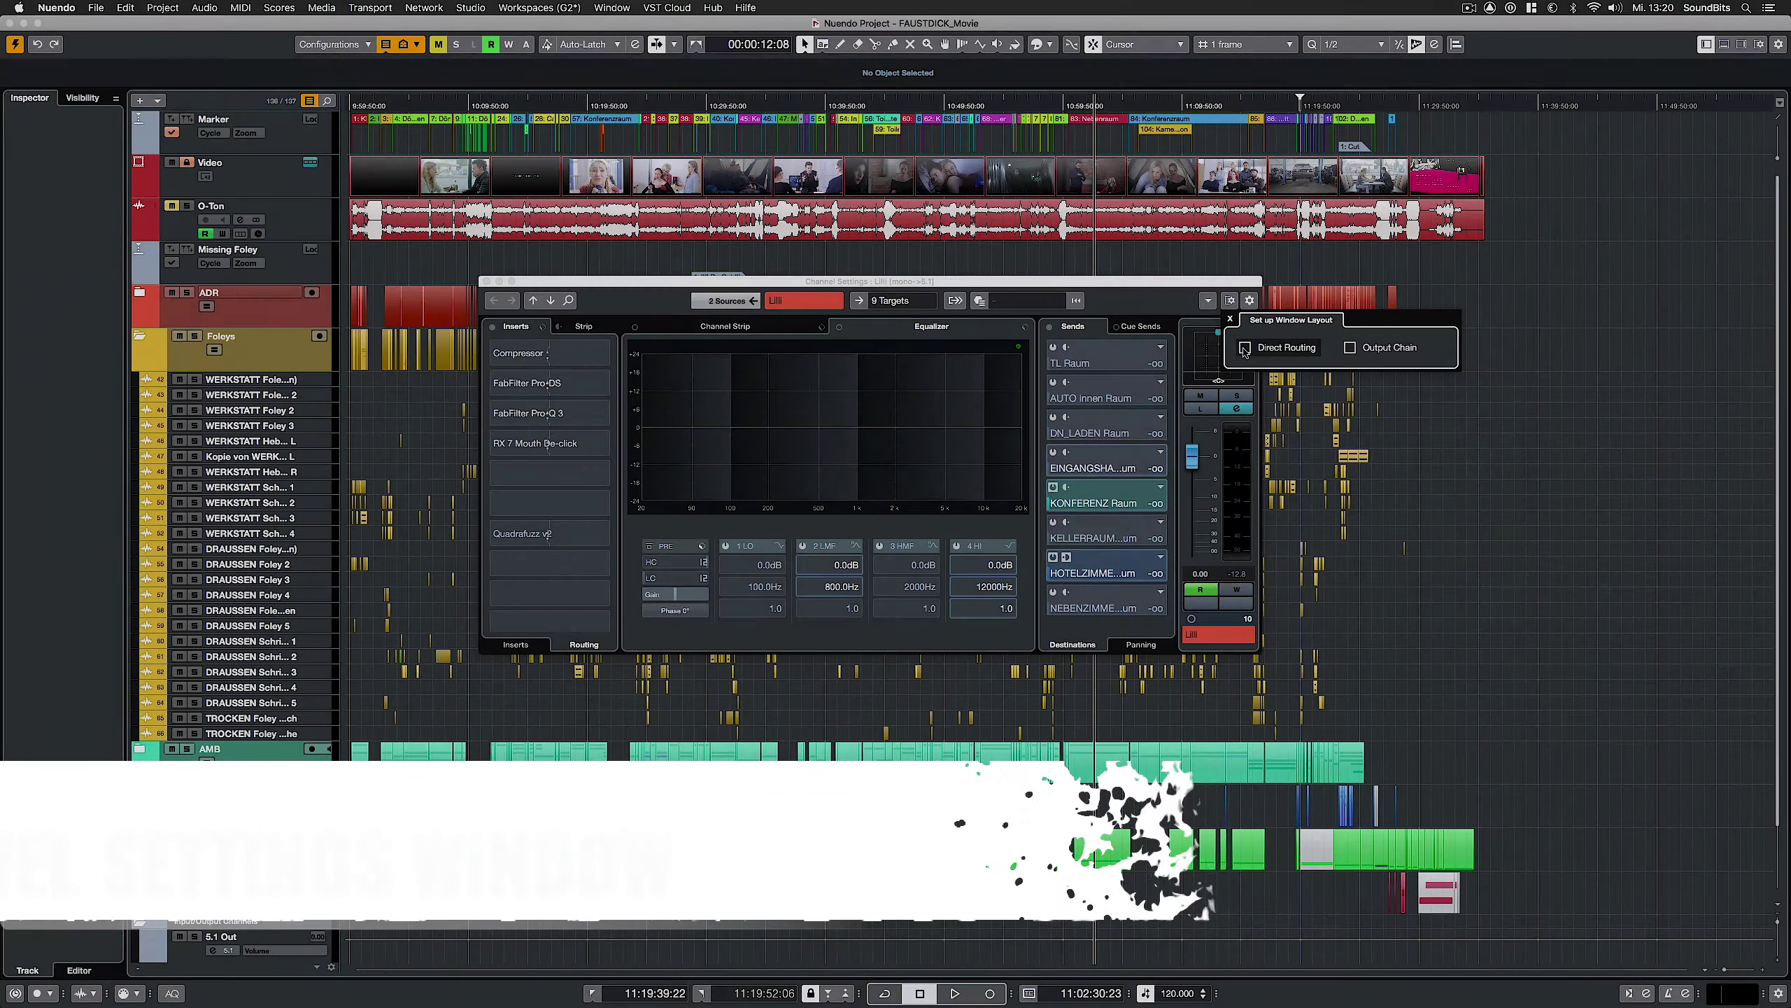
Add Direct Routing and Output Chain to the Channel Settings window layout
{"action": "left_click", "coordinate": [1245, 347]}
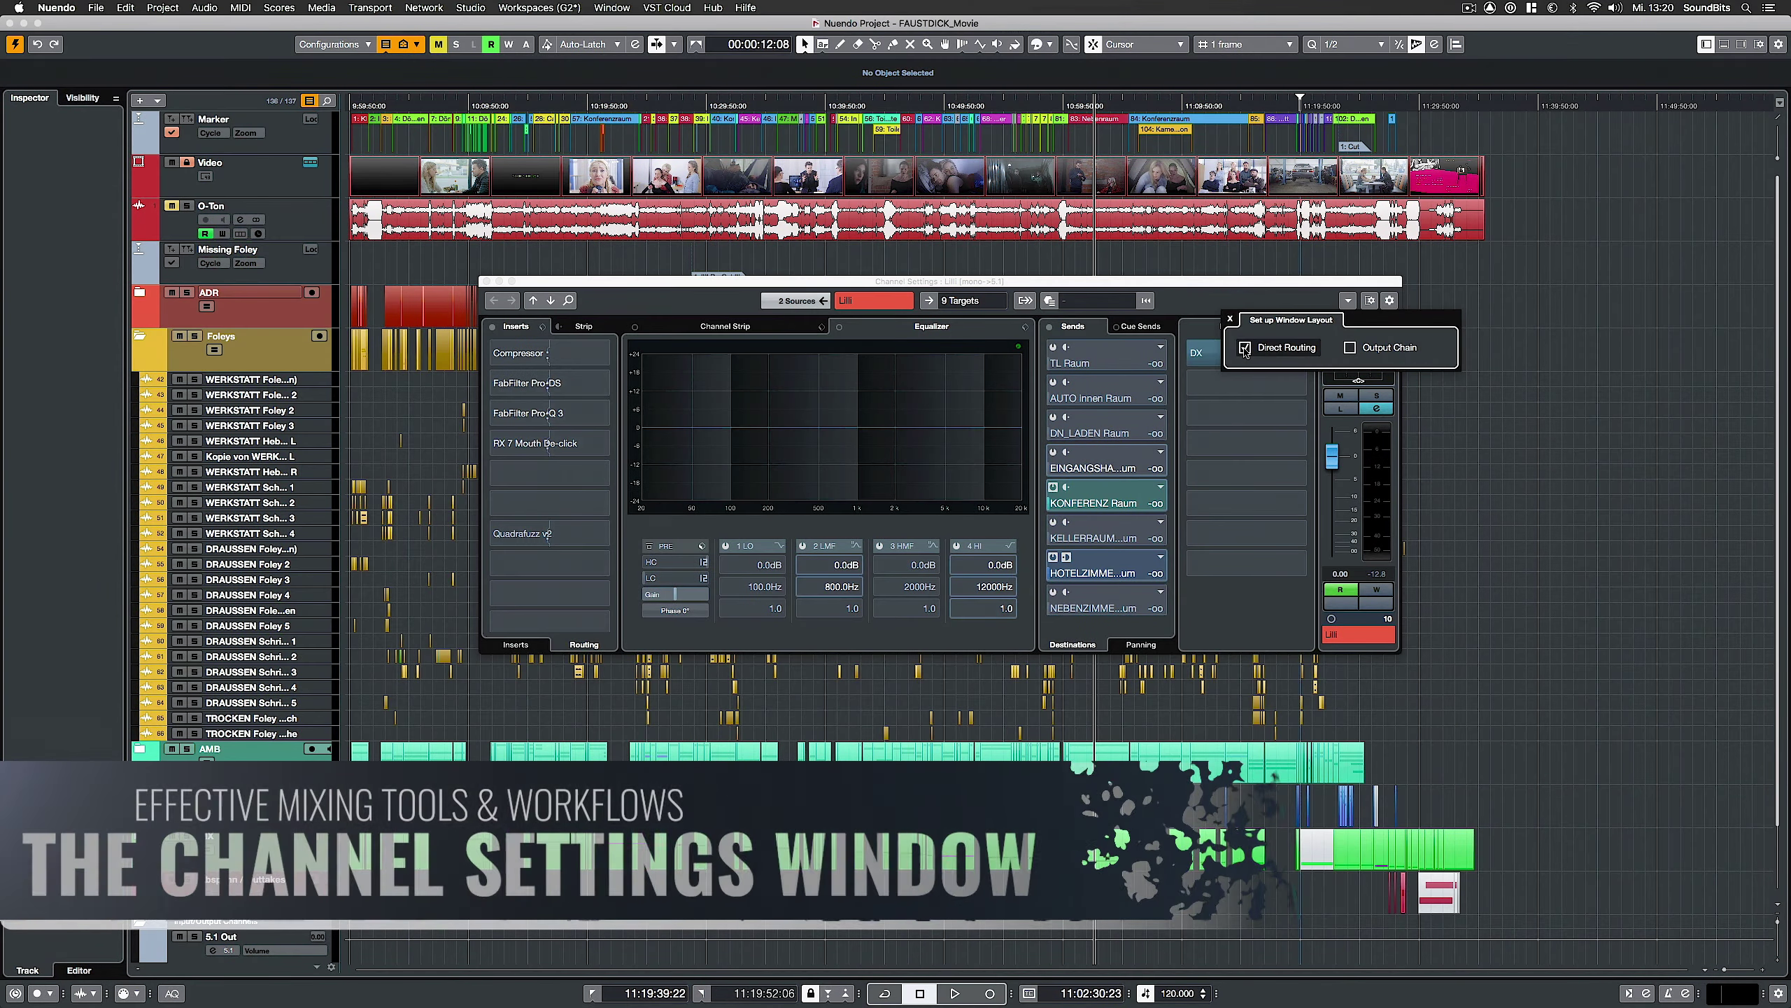
{"action": "left_click", "coordinate": [1350, 347]}
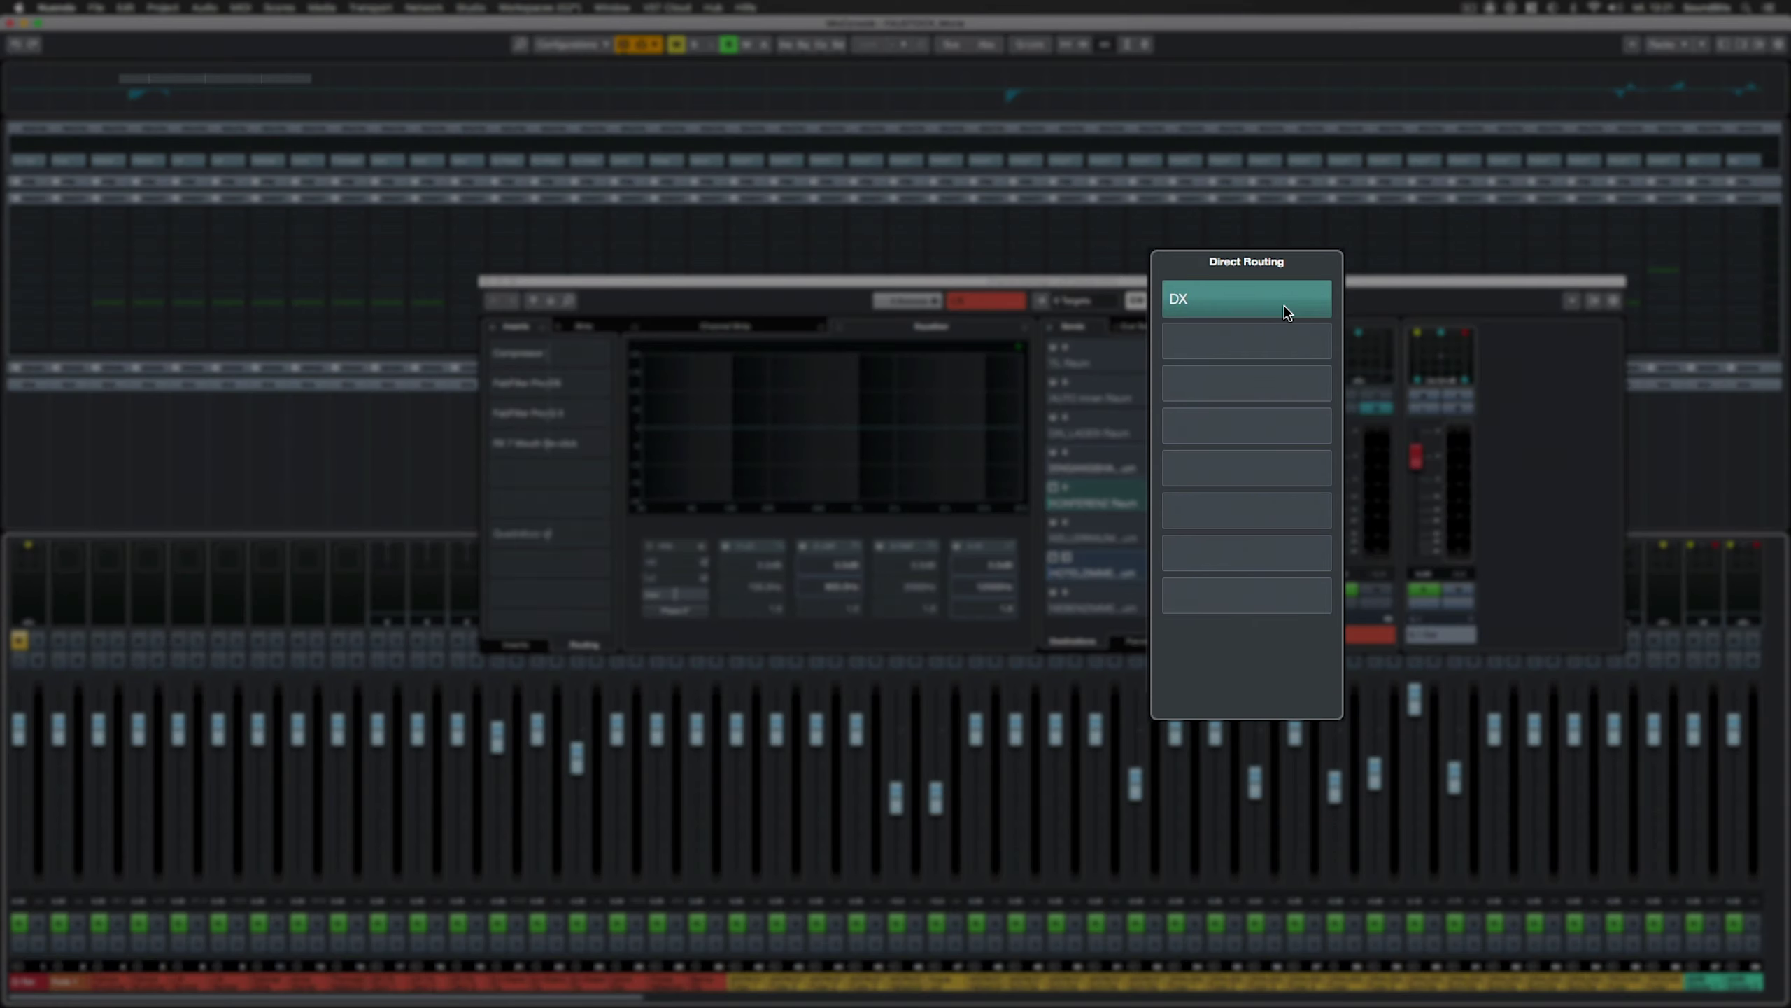
Assign FOLEY as the second direct routing destination and alternate the active routing between DX and FOLEY
{"action": "left_click", "coordinate": [1291, 330]}
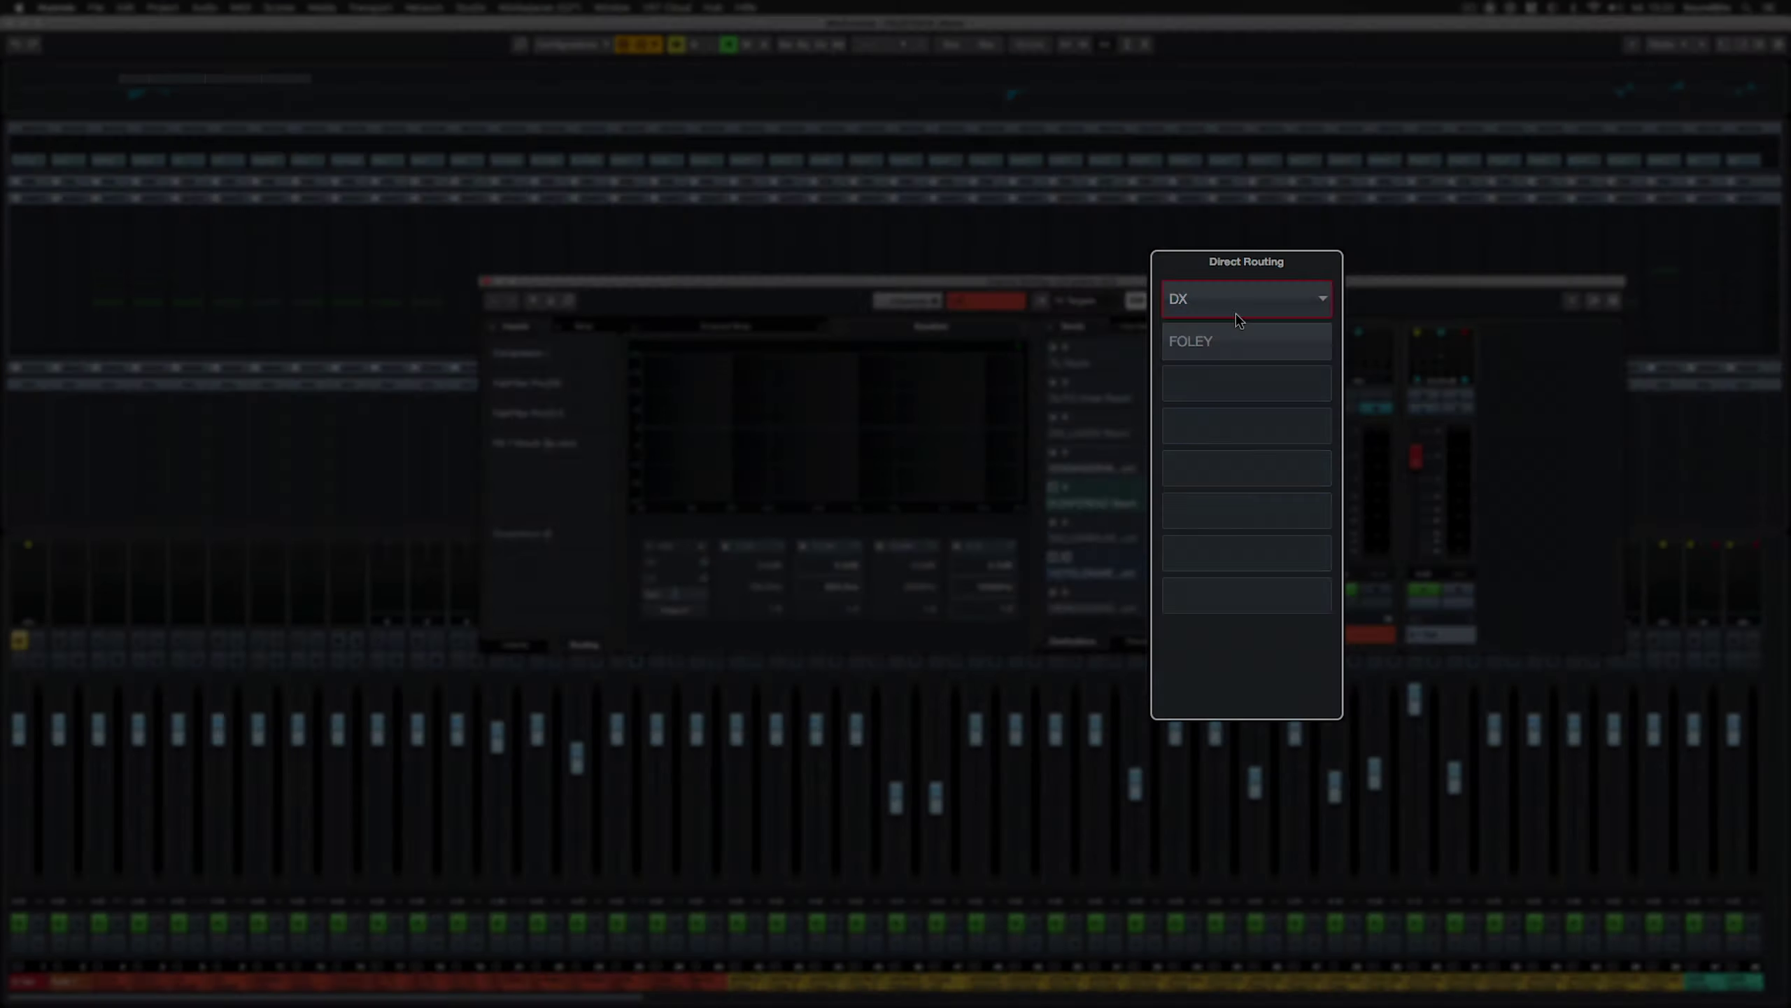
{"action": "left_click", "coordinate": [1234, 341]}
{"action": "left_click", "coordinate": [1256, 300]}
{"action": "left_click", "coordinate": [1231, 342]}
{"action": "left_click", "coordinate": [1244, 300]}
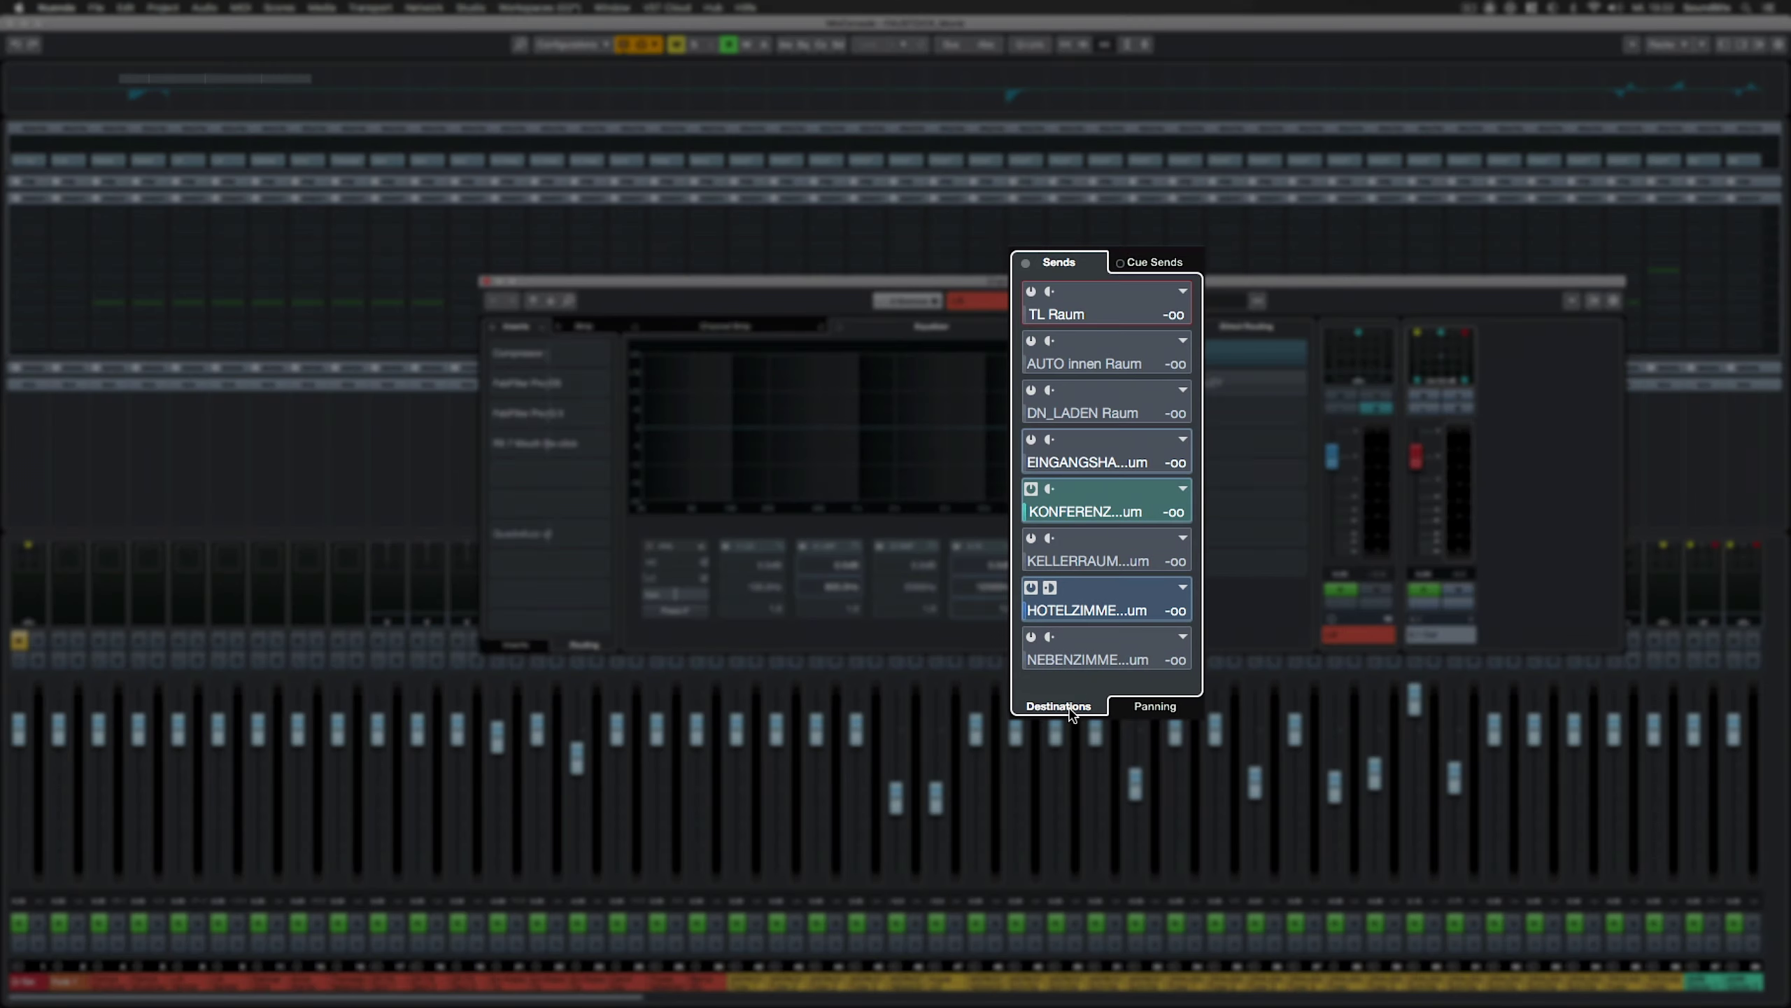
Display the panning controls of the channel's sends
{"action": "left_click", "coordinate": [1144, 707]}
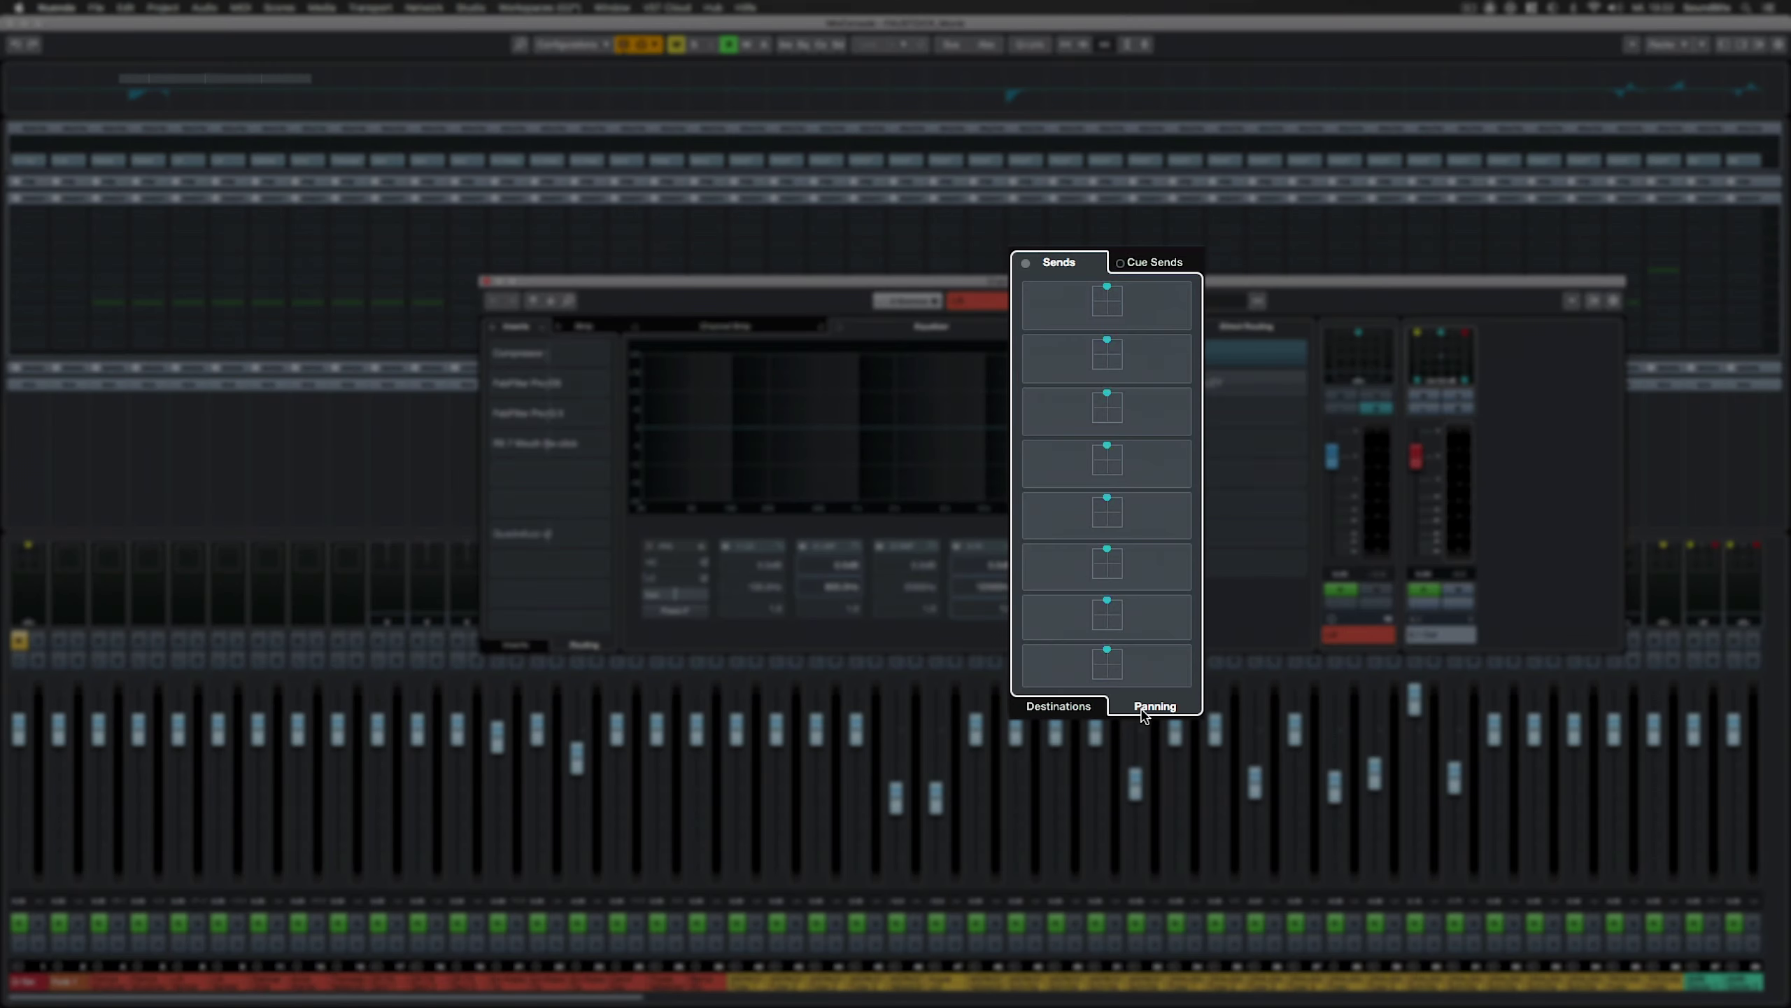
Display the channel's cue sends and move the pre/post-fader divider further up in the insert rack
{"action": "left_click", "coordinate": [1151, 262]}
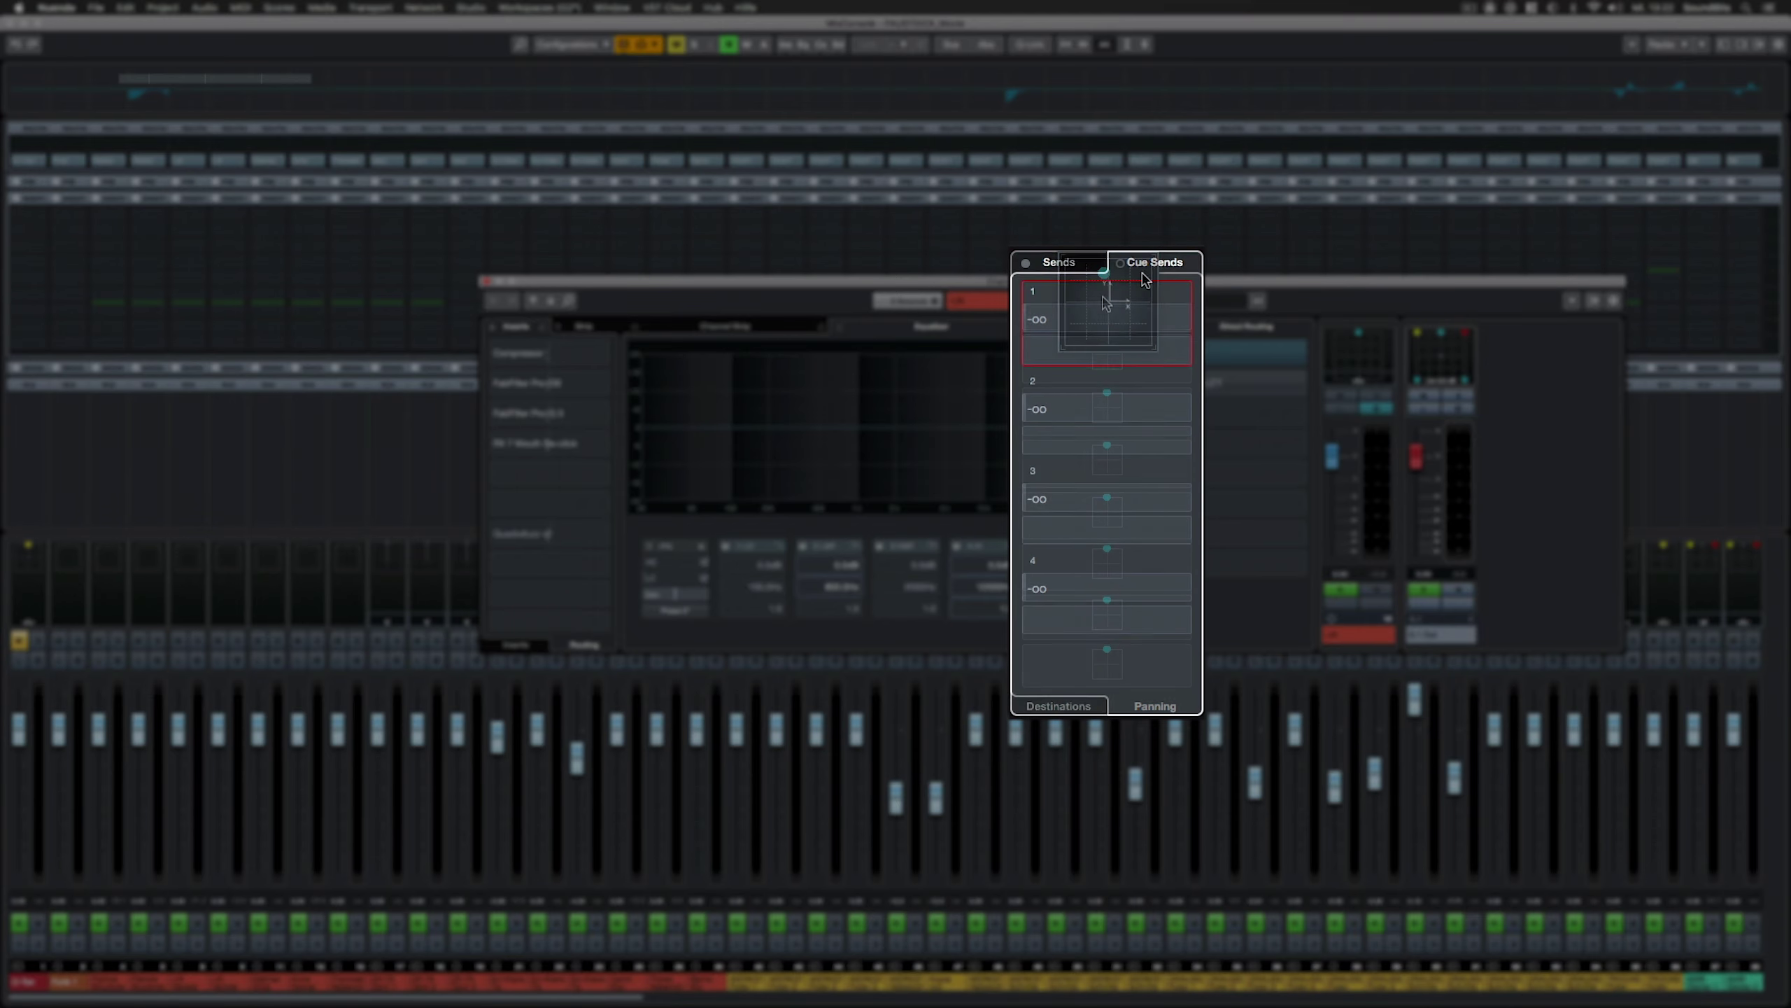
{"action": "left_click", "coordinate": [1091, 325]}
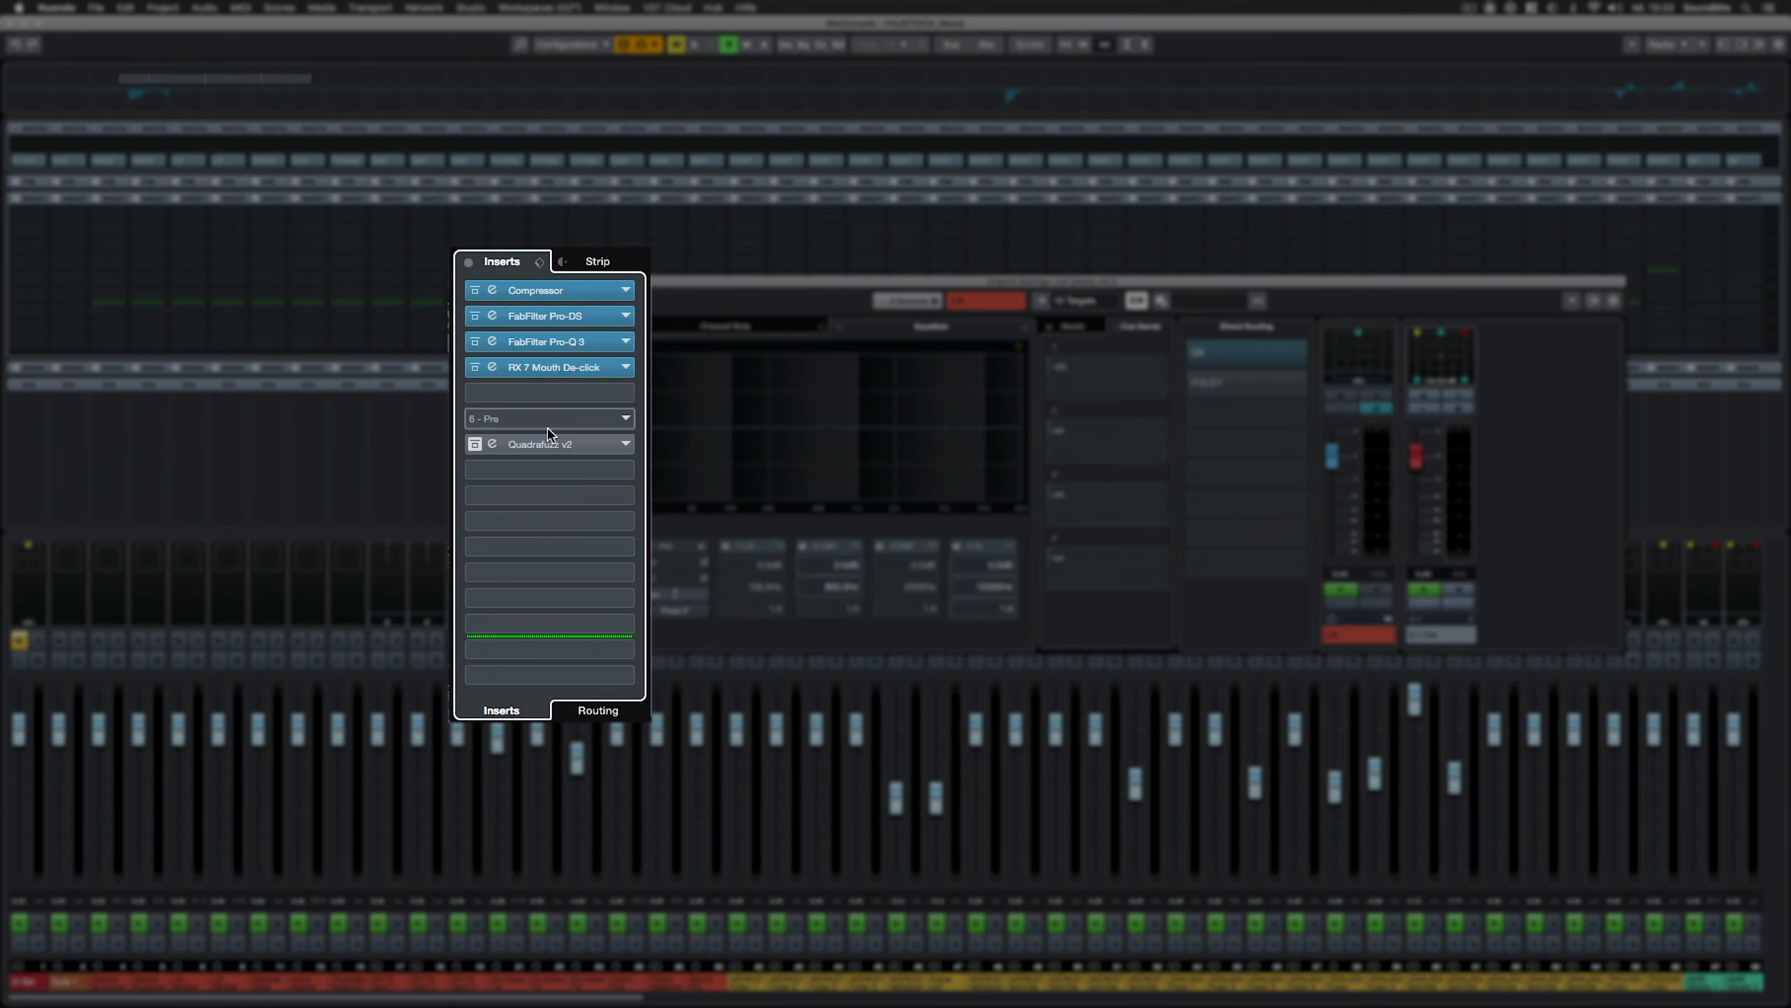
{"action": "left_click_drag", "start_coordinate": [558, 646], "coordinate": [620, 499]}
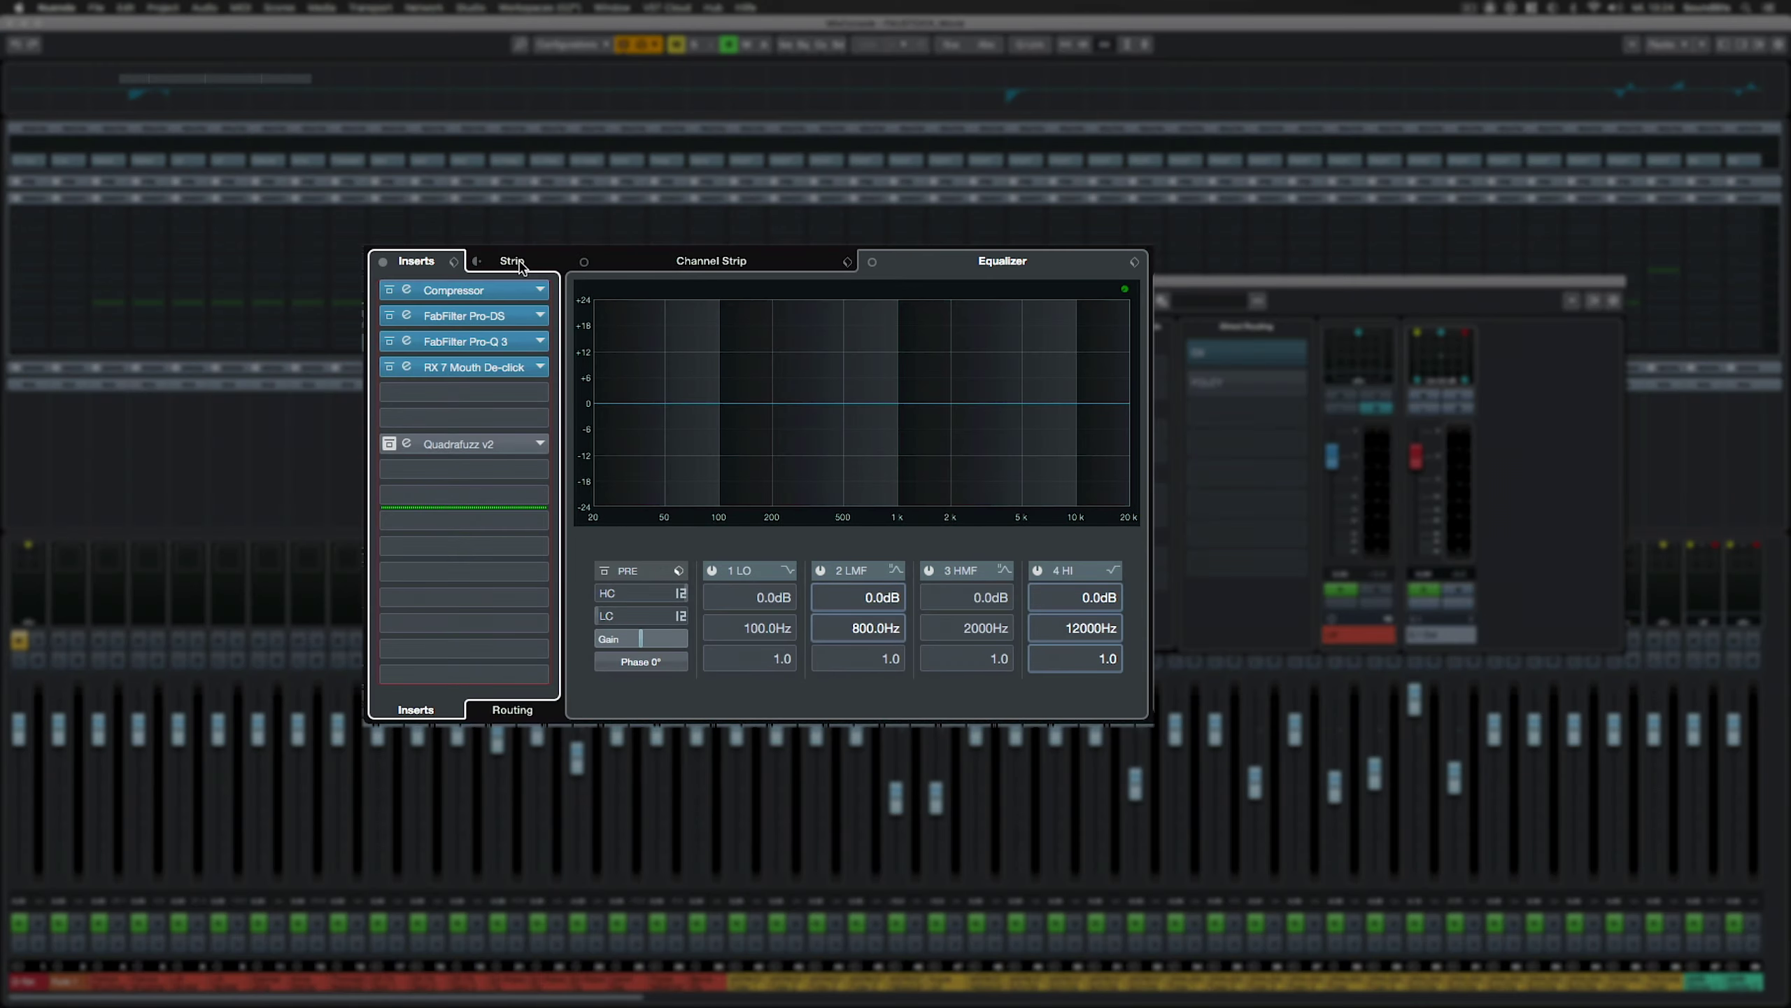
Load Noise Gate, Standard Compressor, EnvelopeShaper, Magneto II and Standard Limiter into the channel strip's empty modules
{"action": "left_click", "coordinate": [514, 262]}
{"action": "left_click", "coordinate": [737, 262]}
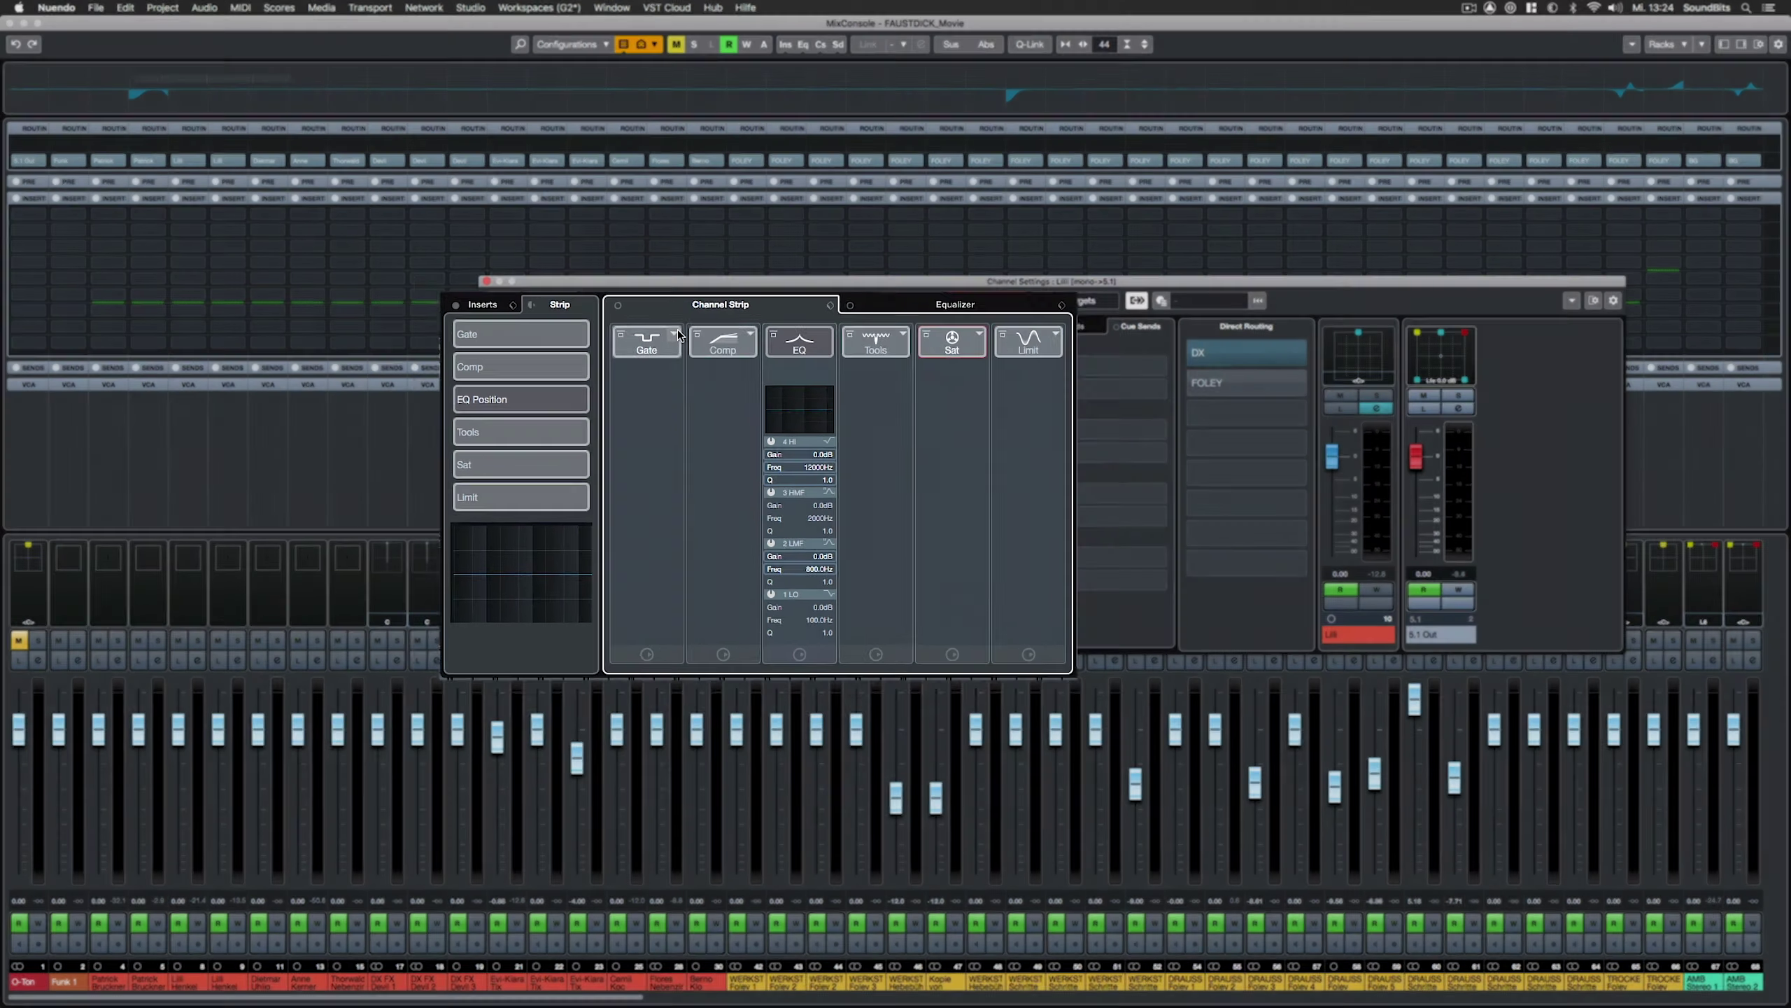
{"action": "left_click", "coordinate": [654, 297]}
{"action": "left_click", "coordinate": [698, 337]}
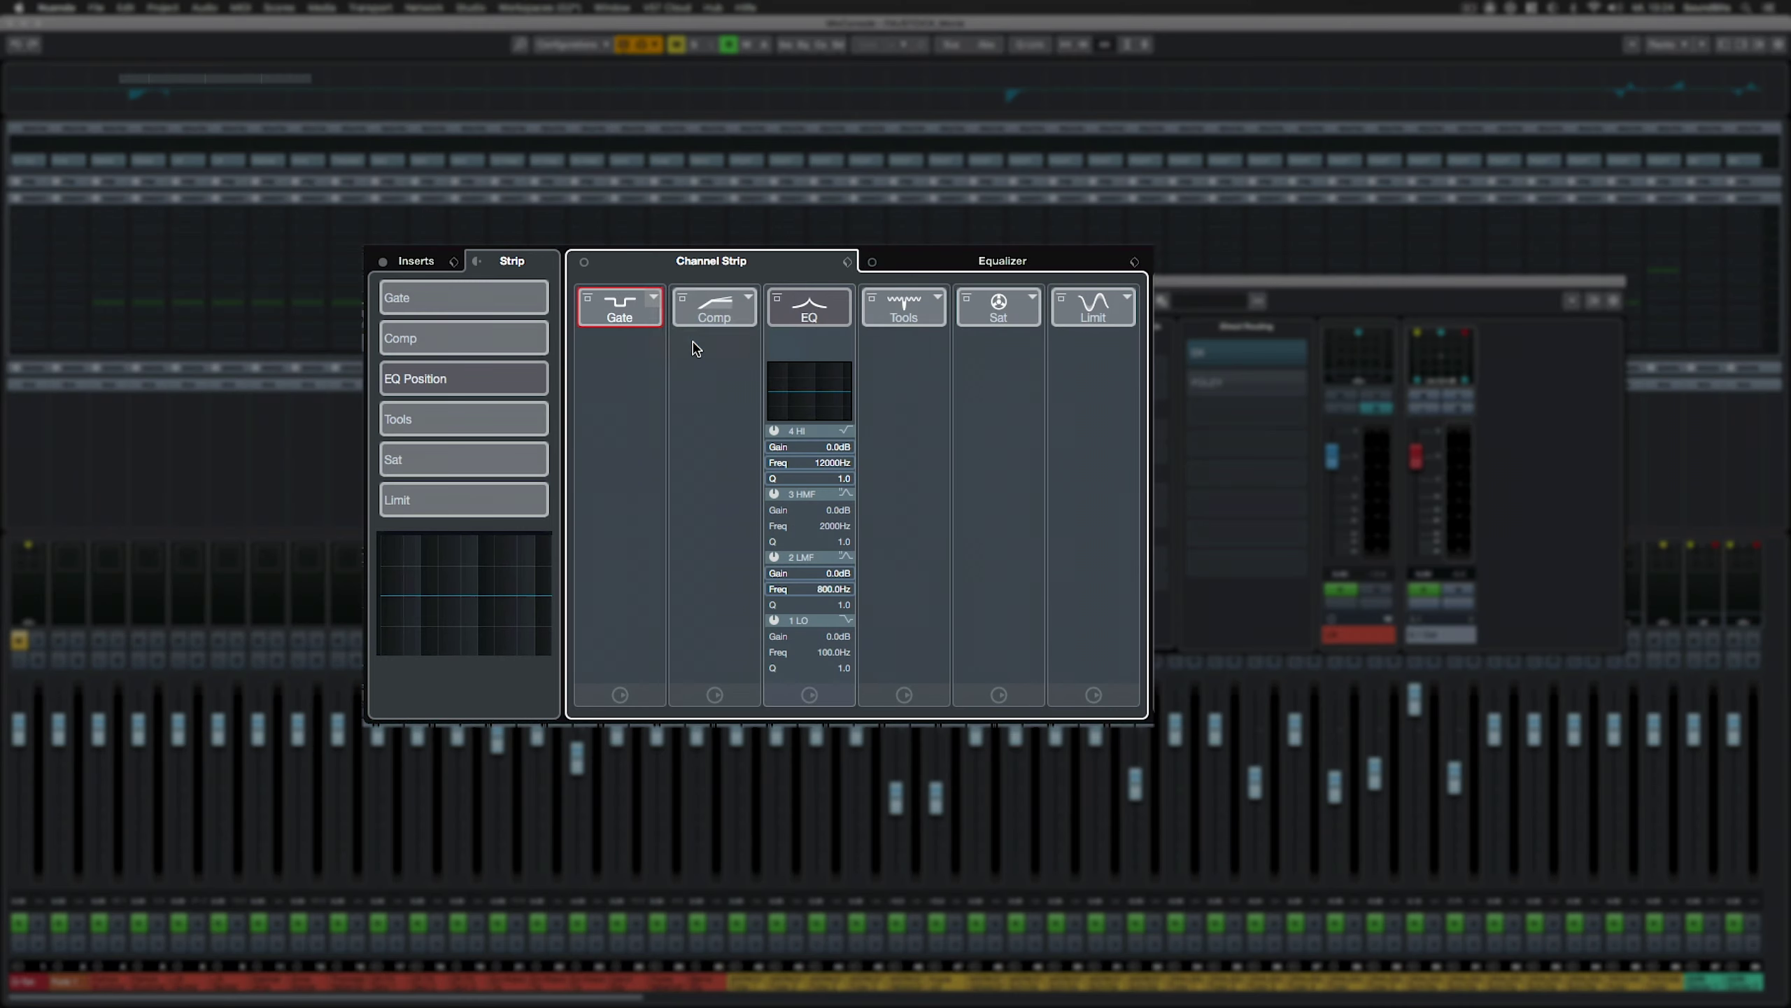
{"action": "left_click", "coordinate": [745, 303]}
{"action": "left_click", "coordinate": [811, 340]}
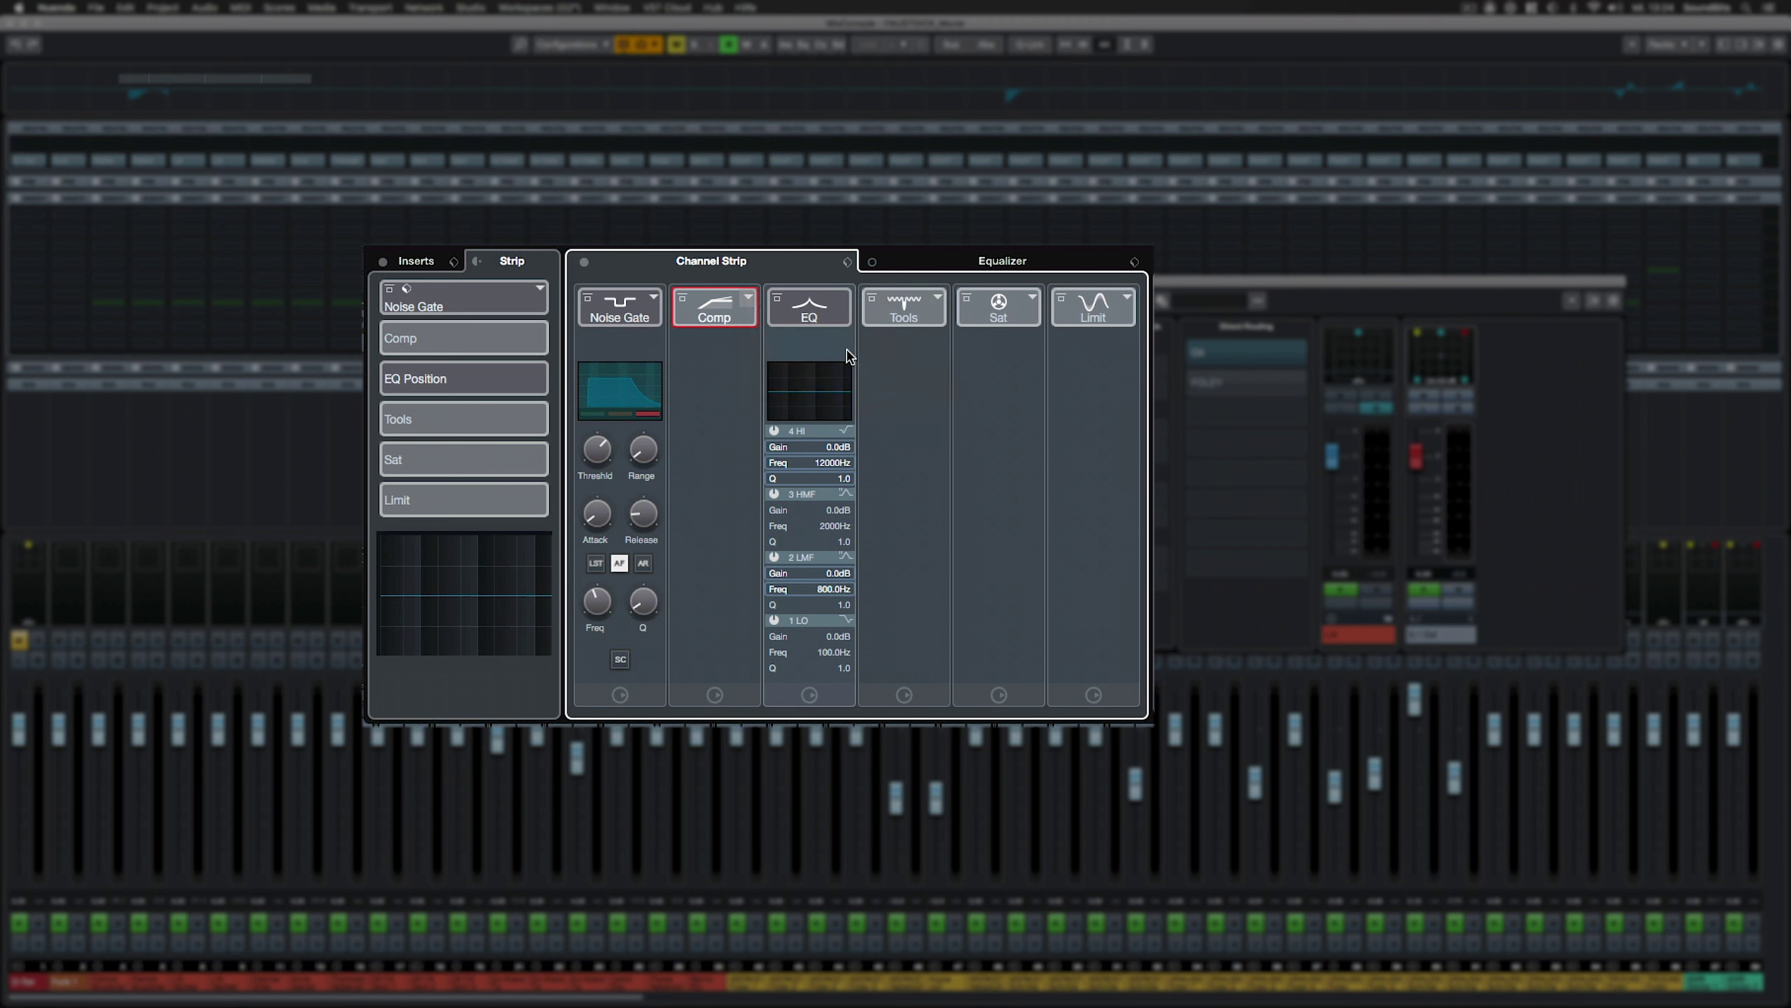
{"action": "left_click", "coordinate": [937, 297]}
{"action": "left_click", "coordinate": [993, 364]}
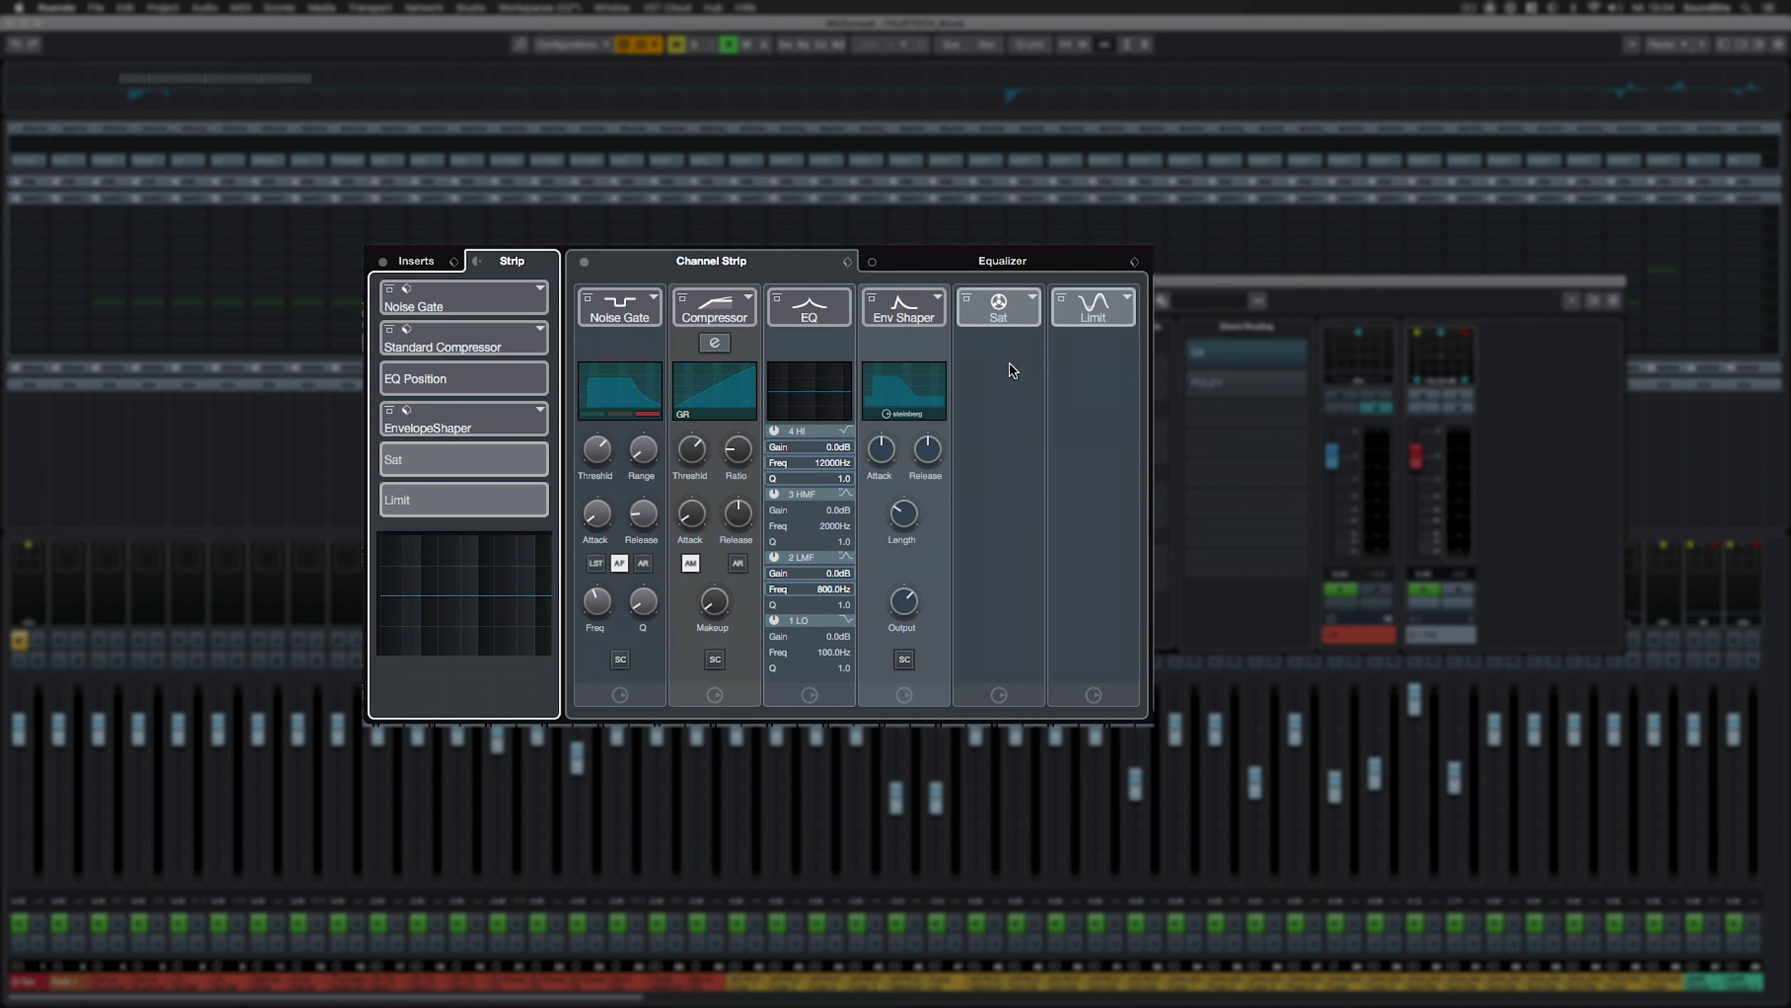
{"action": "left_click", "coordinate": [1034, 305]}
{"action": "left_click", "coordinate": [1083, 344]}
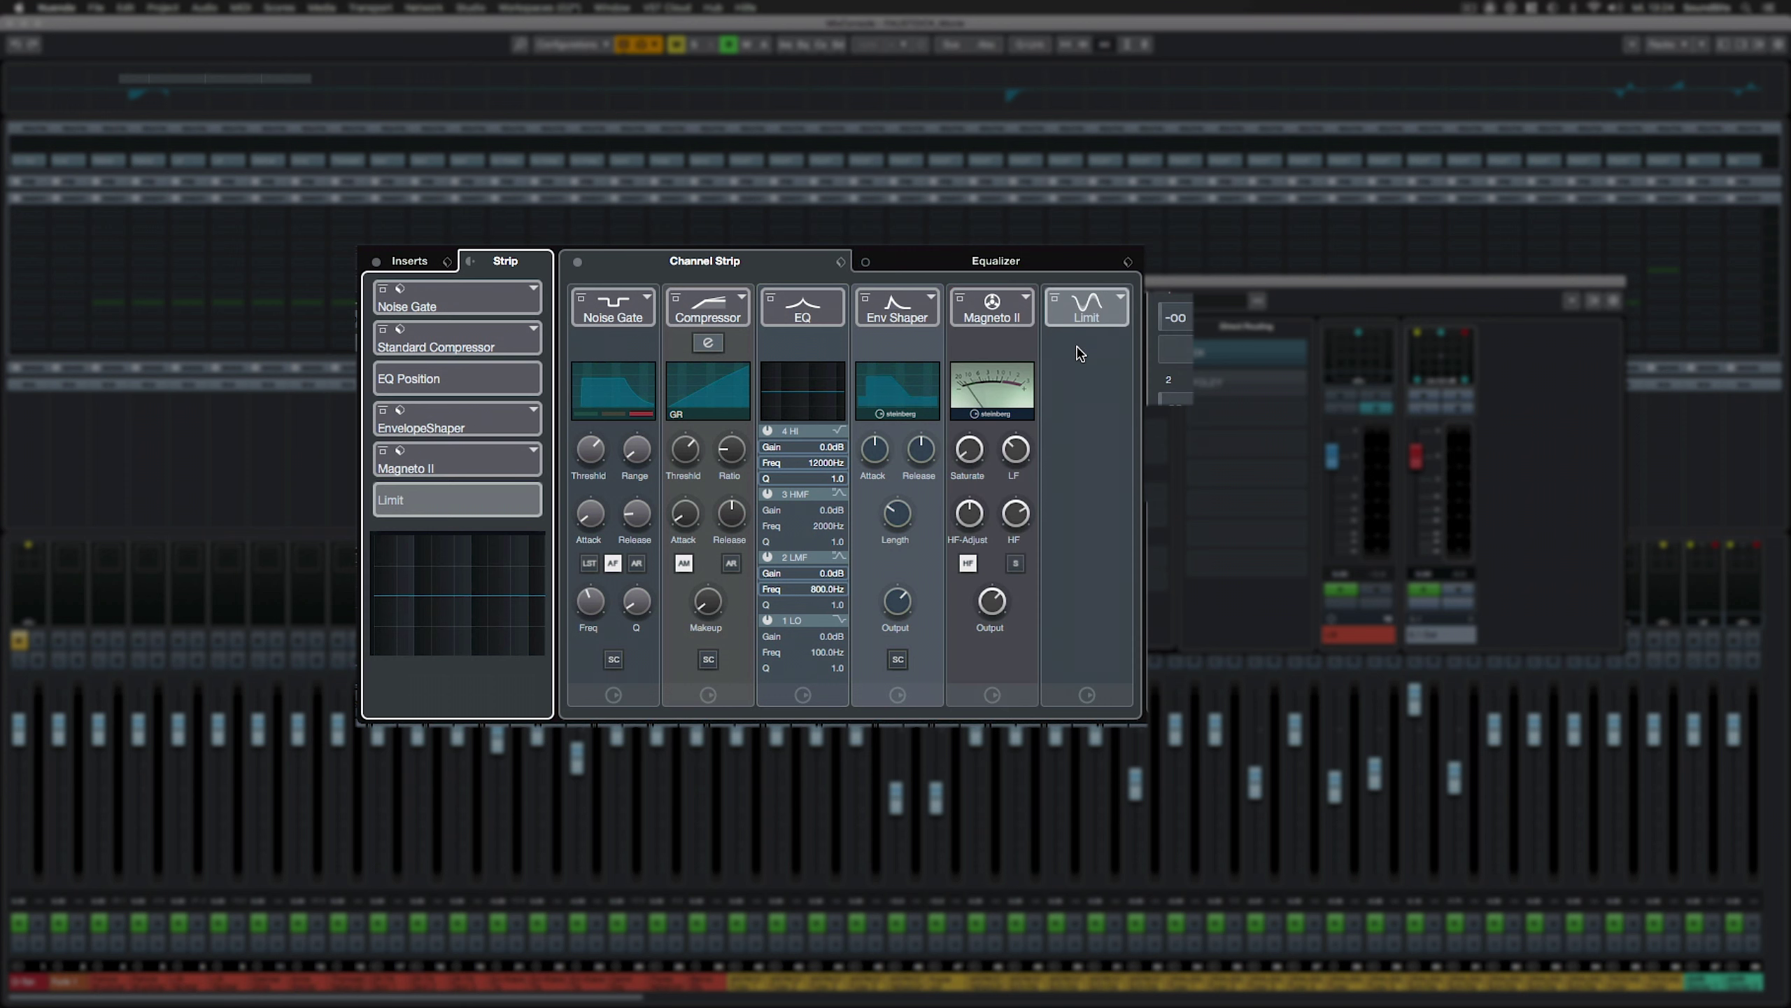
{"action": "left_click", "coordinate": [1121, 300]}
{"action": "left_click", "coordinate": [1212, 389]}
Move the EQ position to the end of the channel strip and place the Strip section ahead of the Inserts
{"action": "left_click_drag", "start_coordinate": [424, 378], "coordinate": [481, 510]}
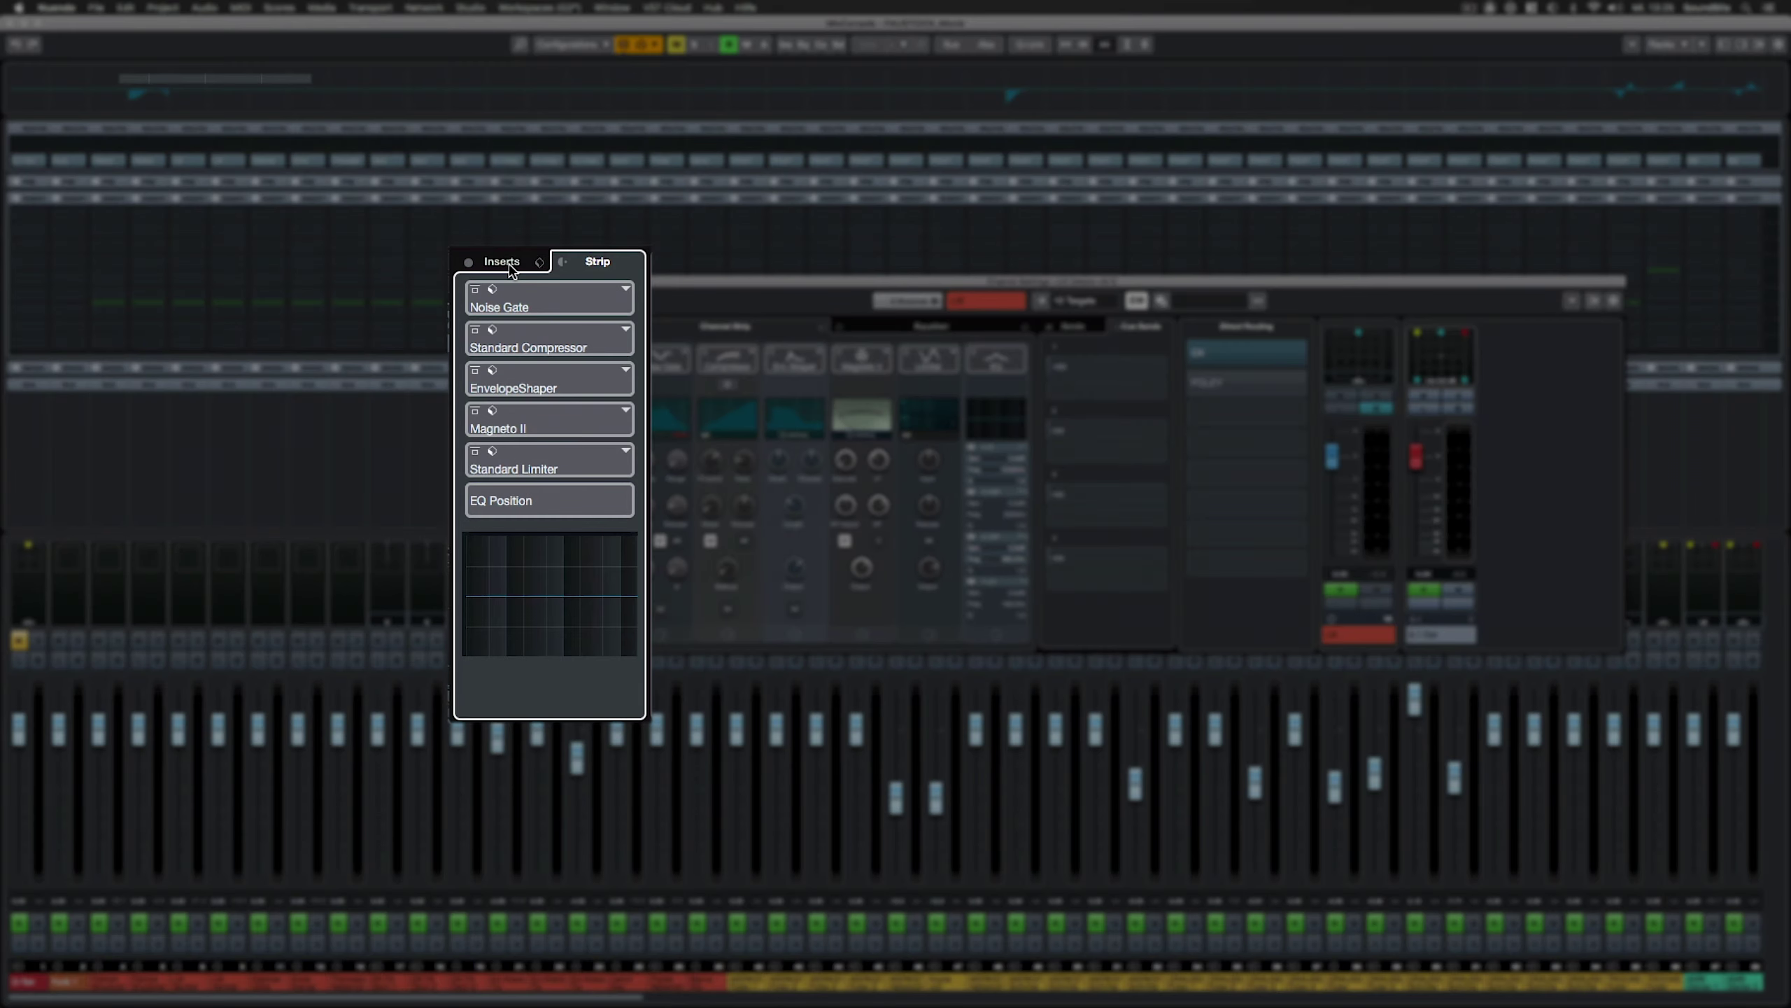
{"action": "left_click", "coordinate": [560, 266]}
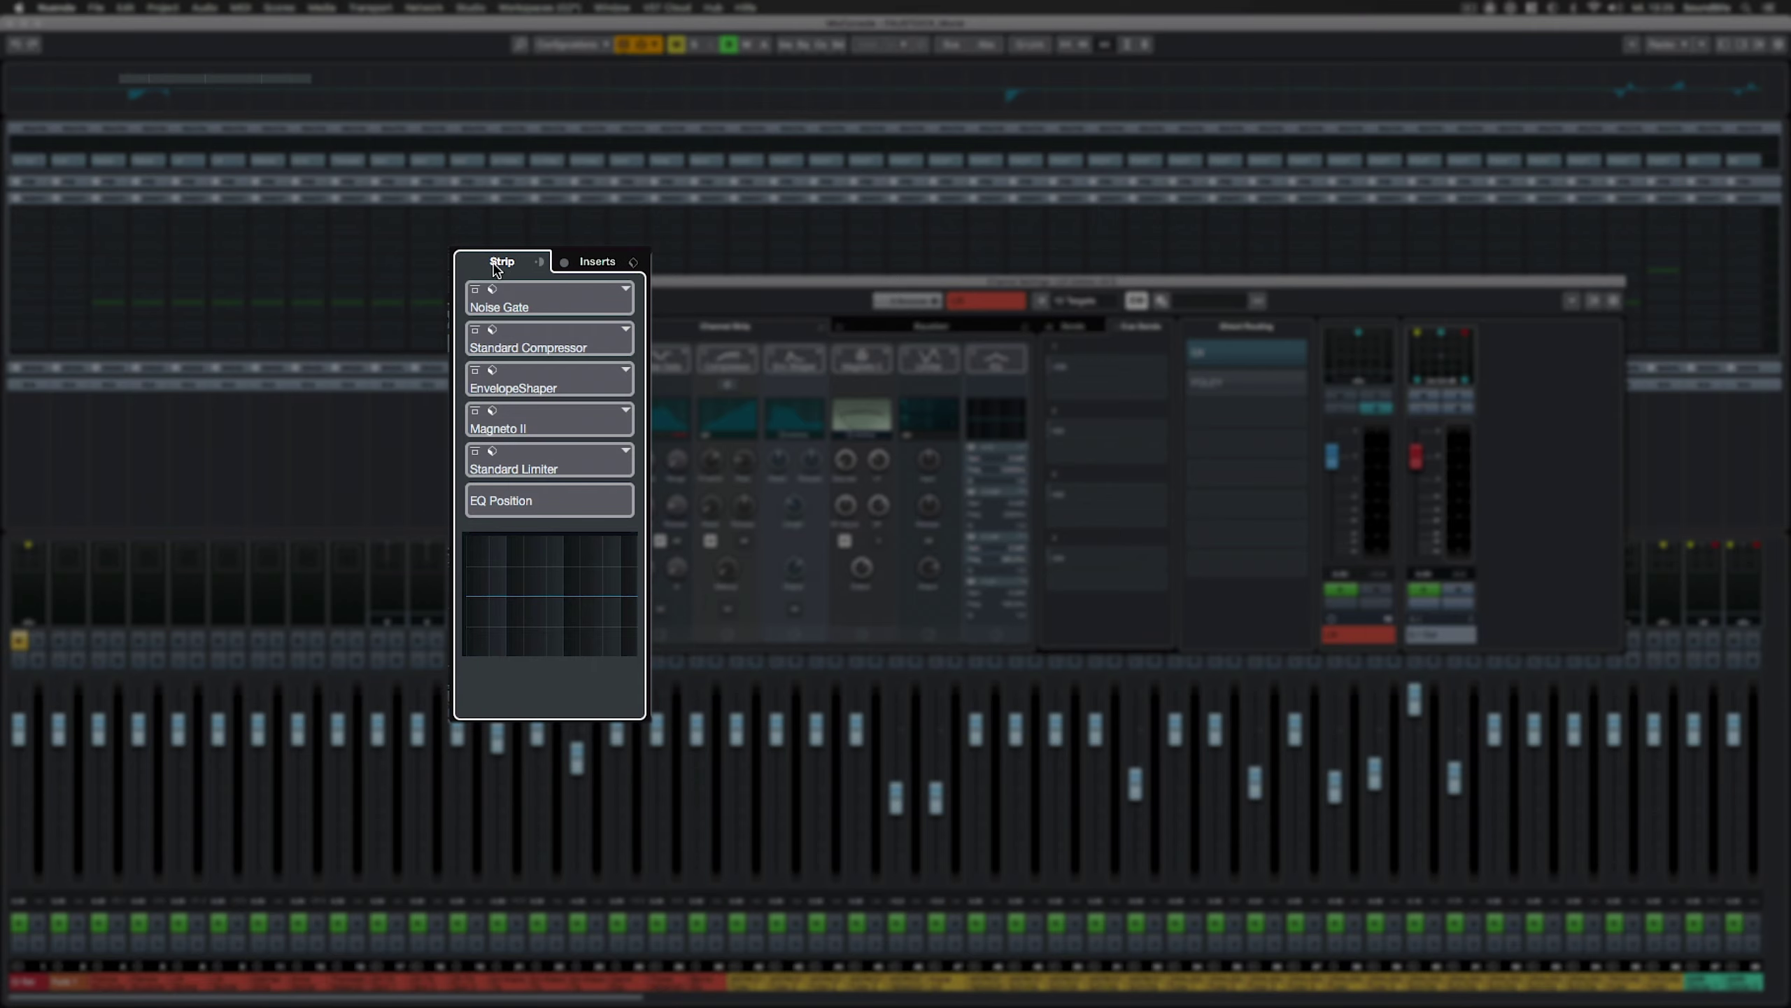
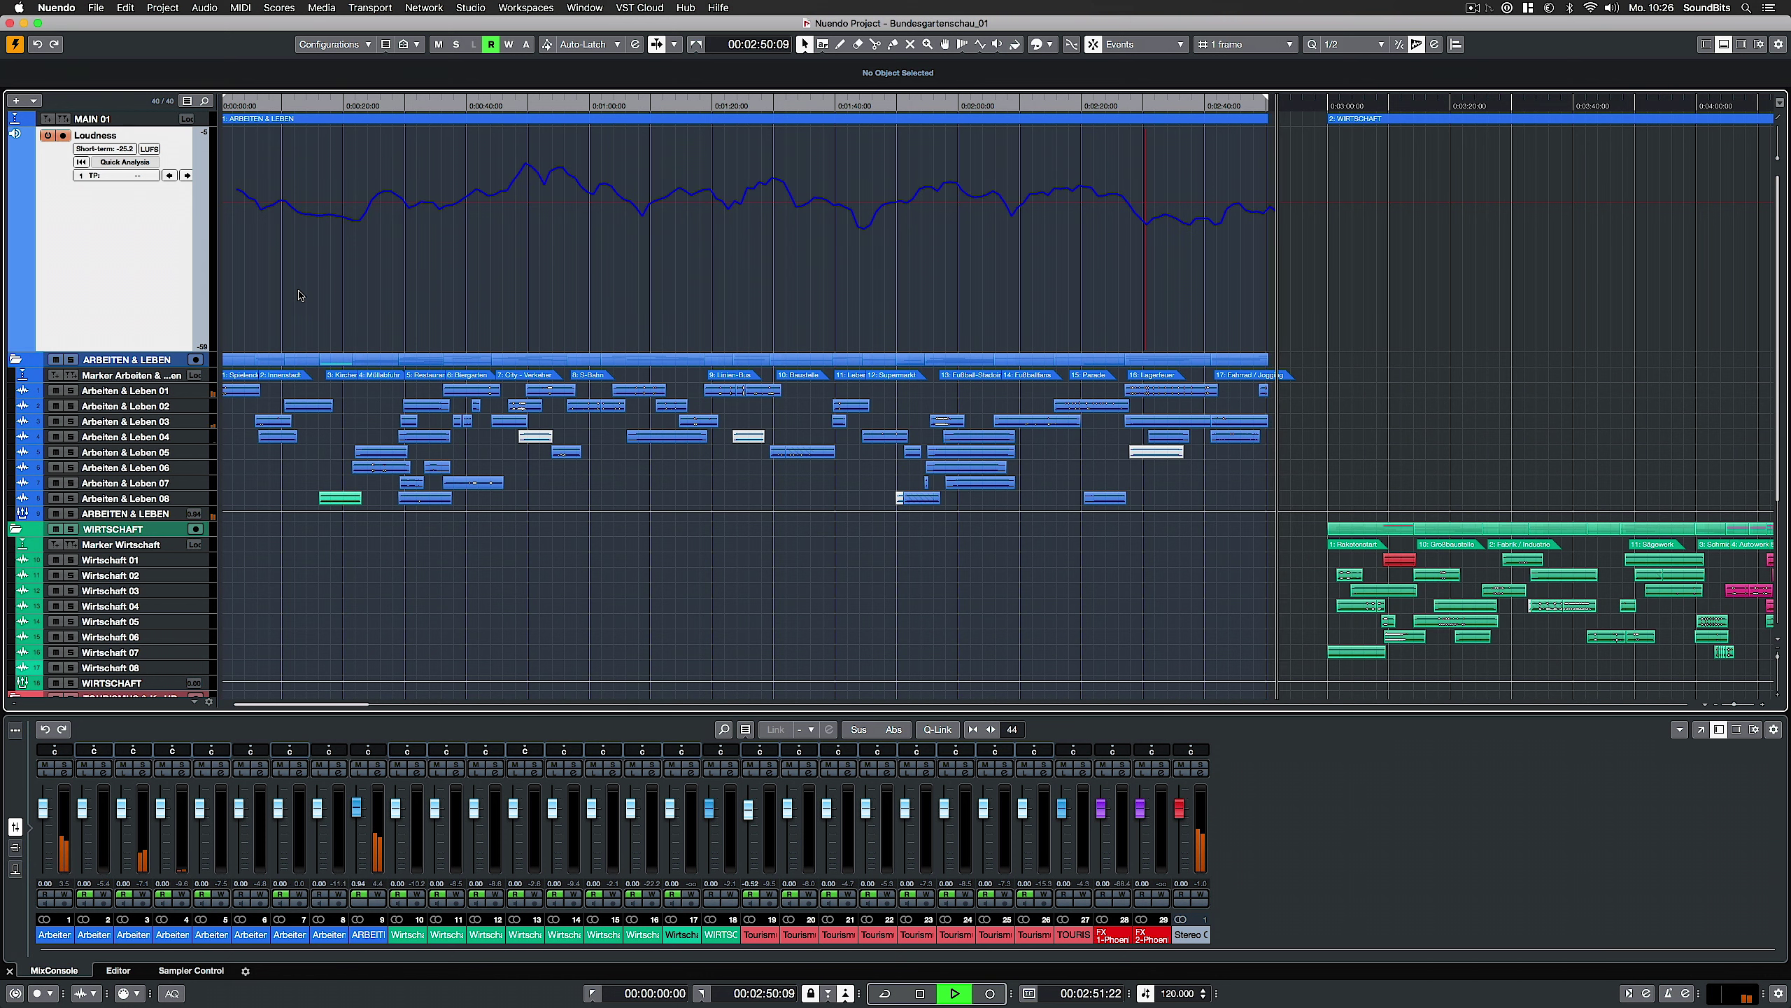
Stop playback, set the locators to the WIRTSCHAFT cycle marker and run a quick loudness analysis of that range
{"action": "key", "text": "space"}
{"action": "key", "text": "g"}
{"action": "left_click", "coordinate": [772, 119]}
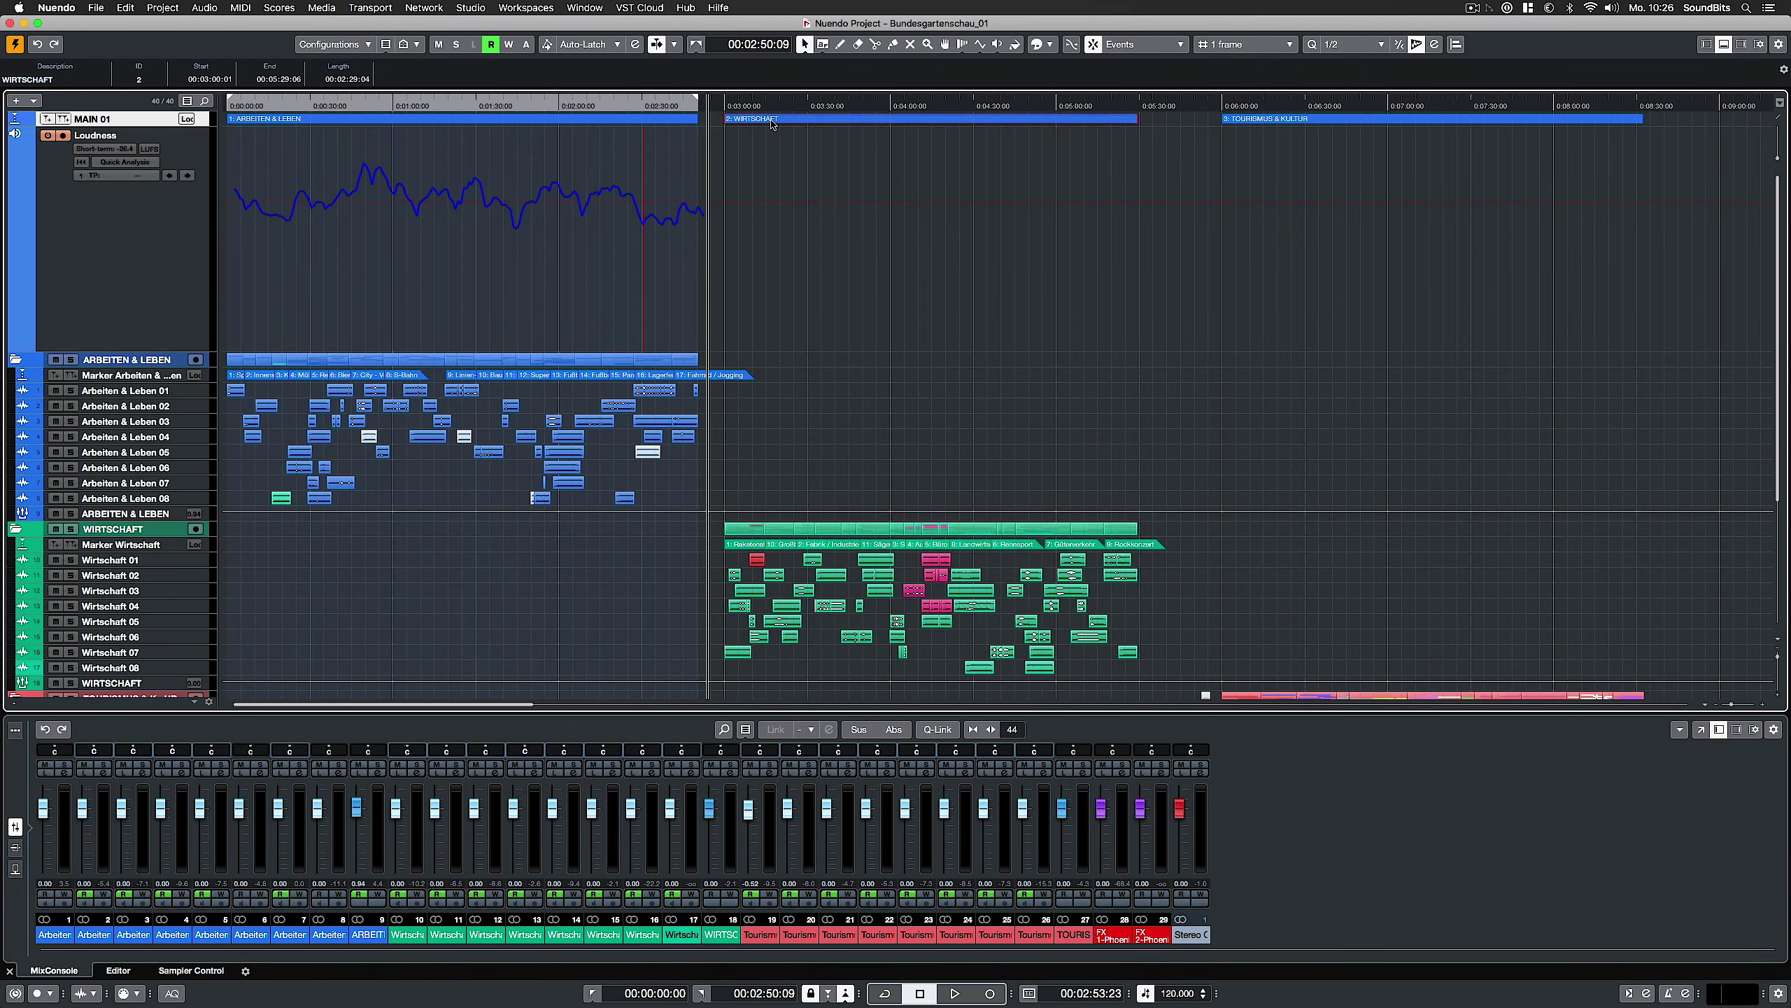
{"action": "key", "text": "p"}
{"action": "left_click", "coordinate": [144, 219]}
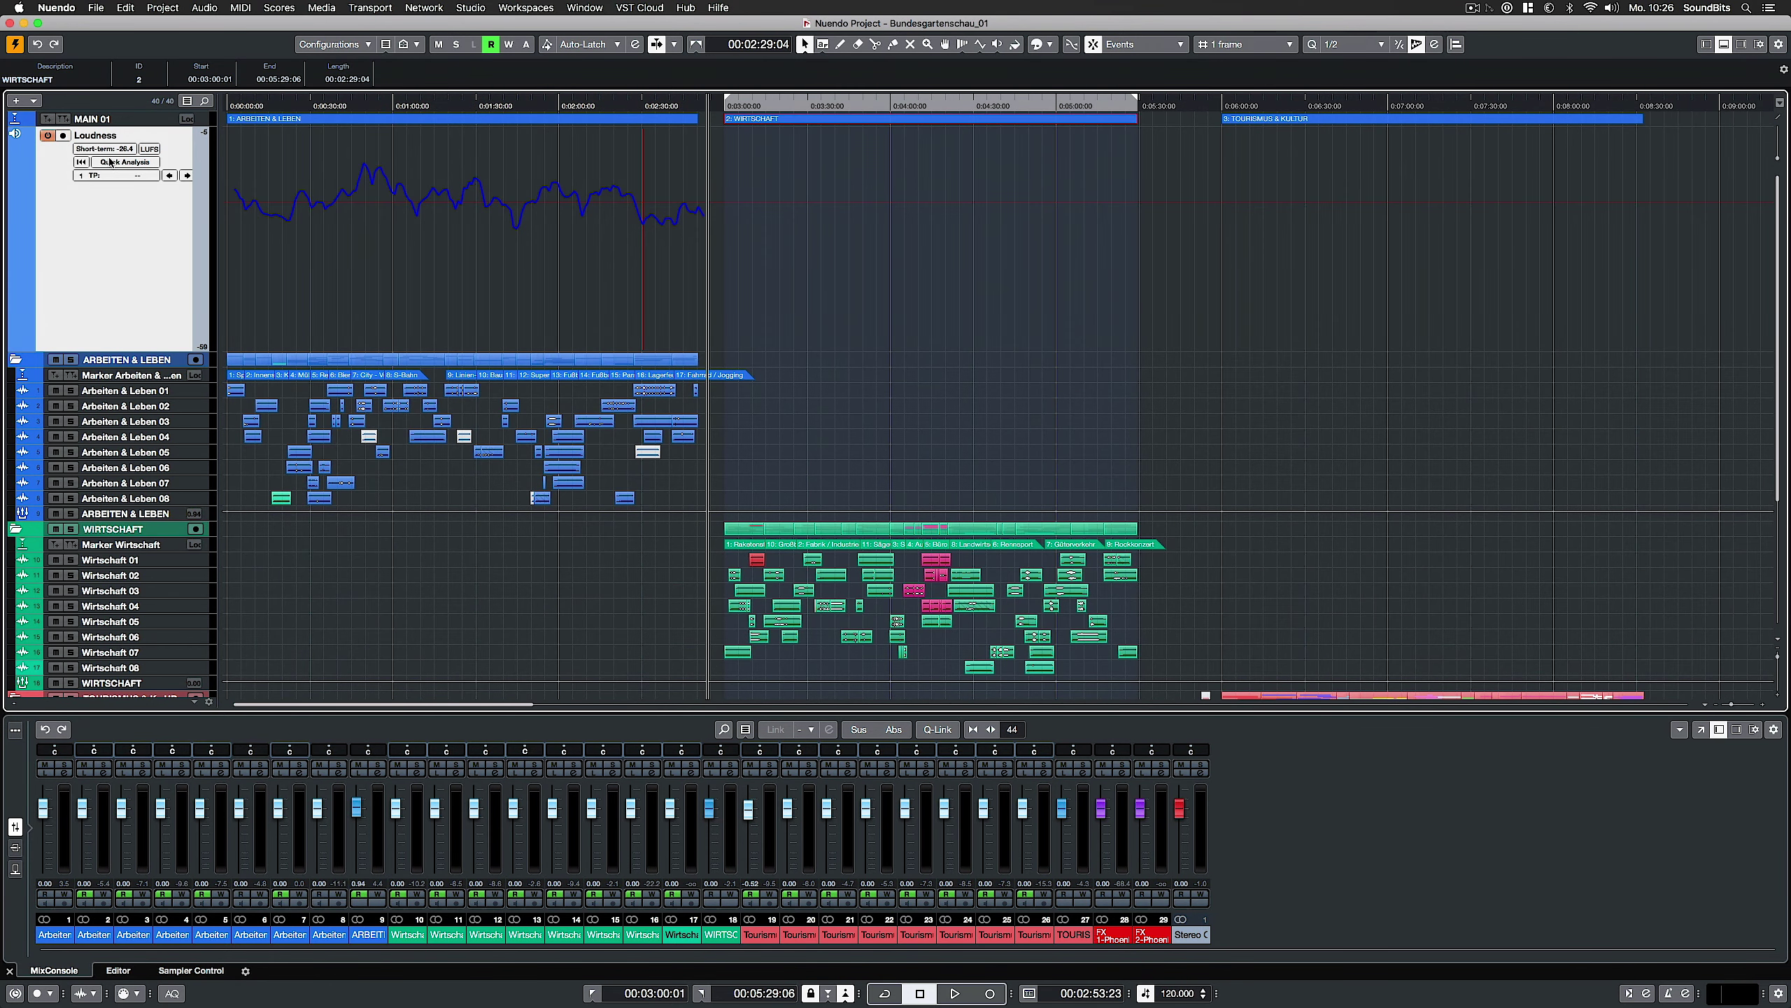
{"action": "left_click", "coordinate": [116, 163]}
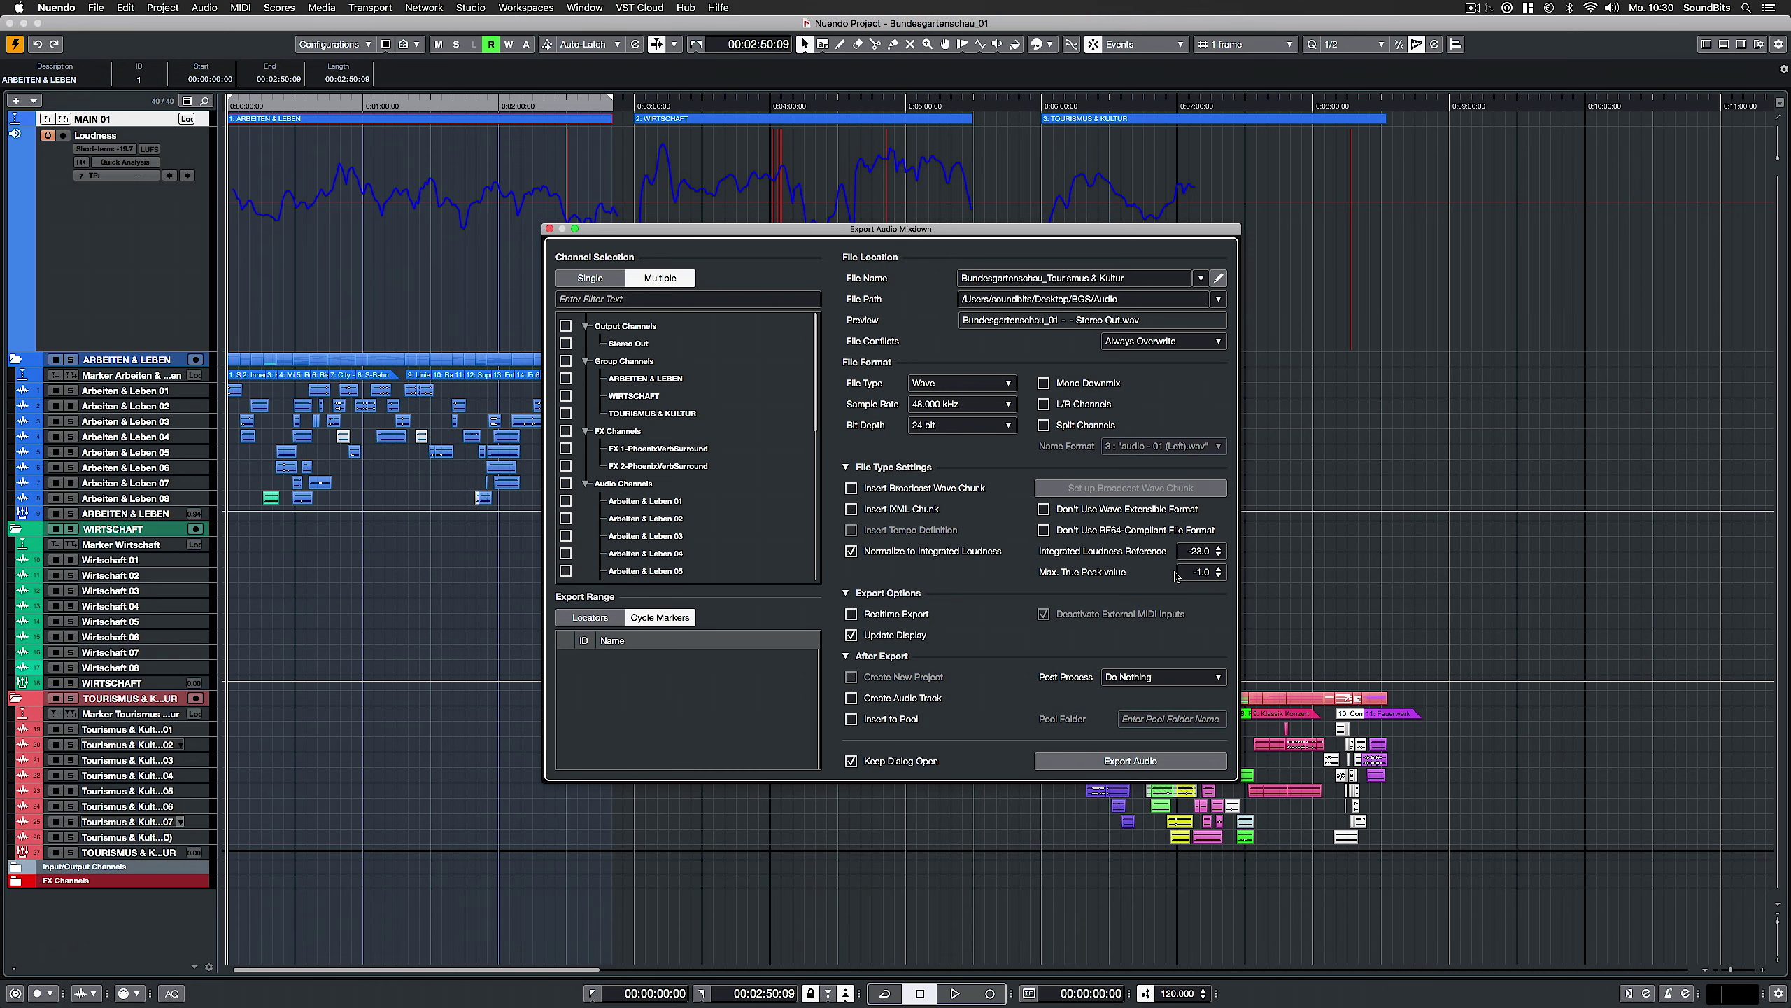
Export the audio mixdown normalized to an integrated loudness of -23.0 with a maximum true peak of -1.0
{"action": "left_click", "coordinate": [1138, 763]}
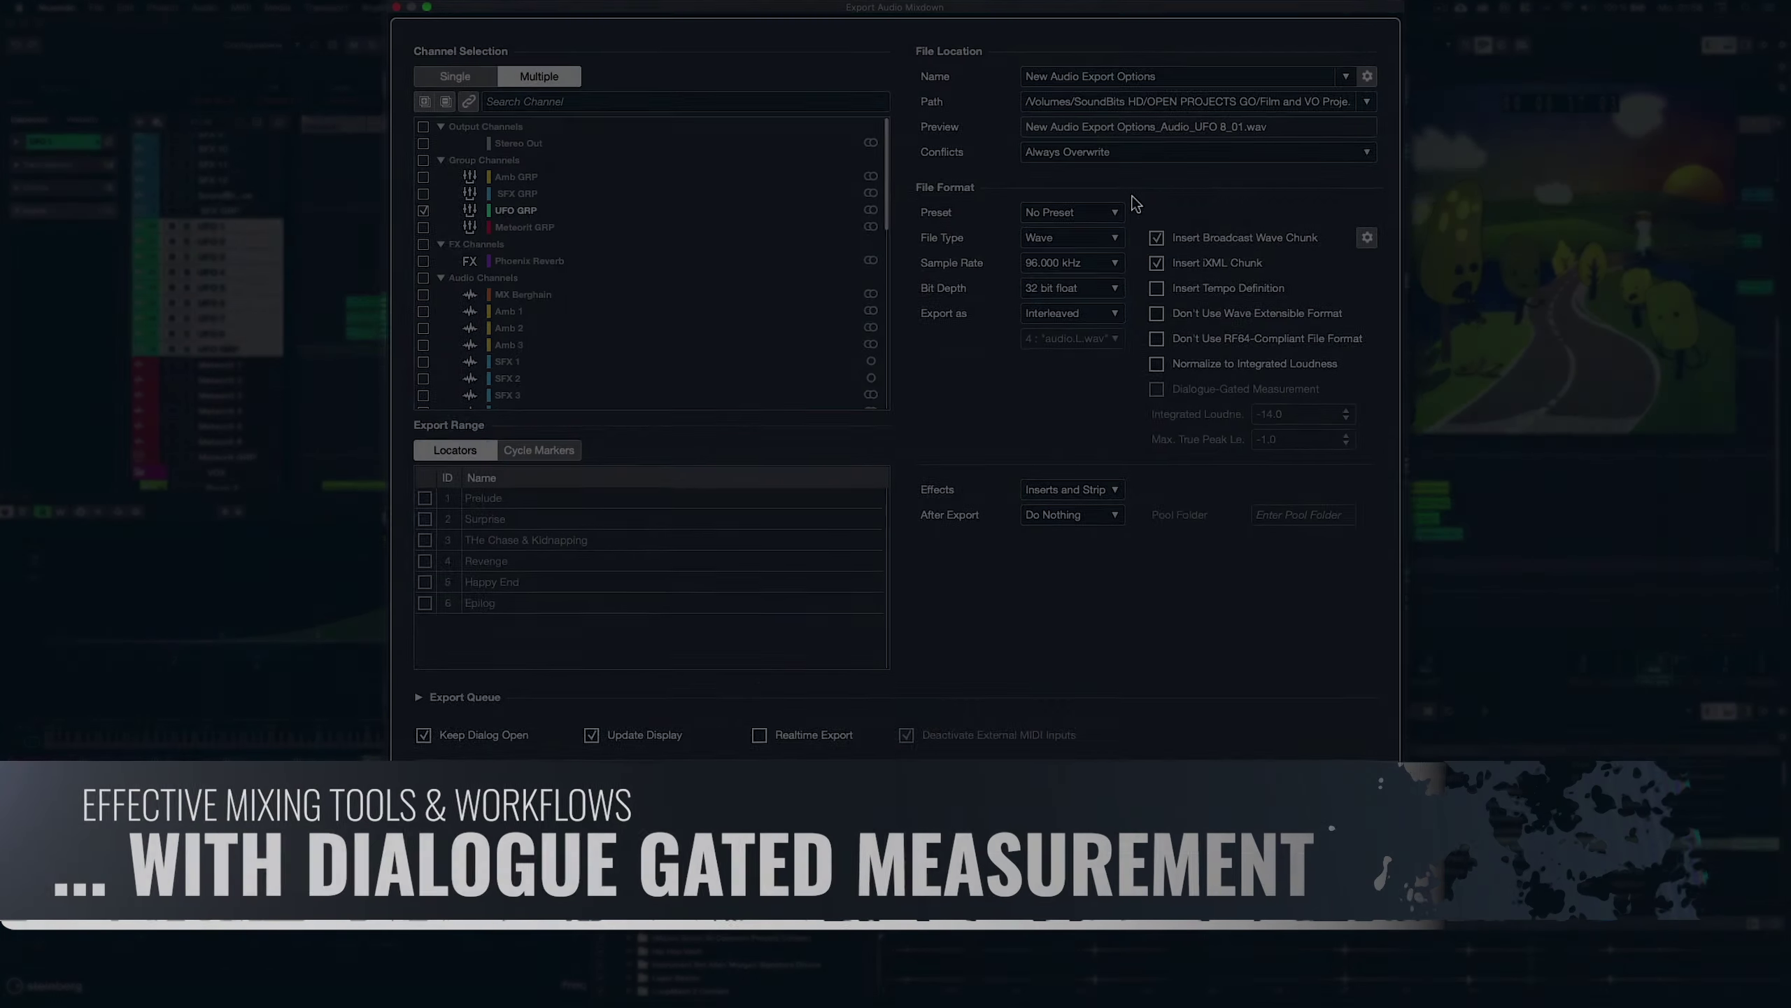
{"action": "left_click", "coordinate": [1178, 422]}
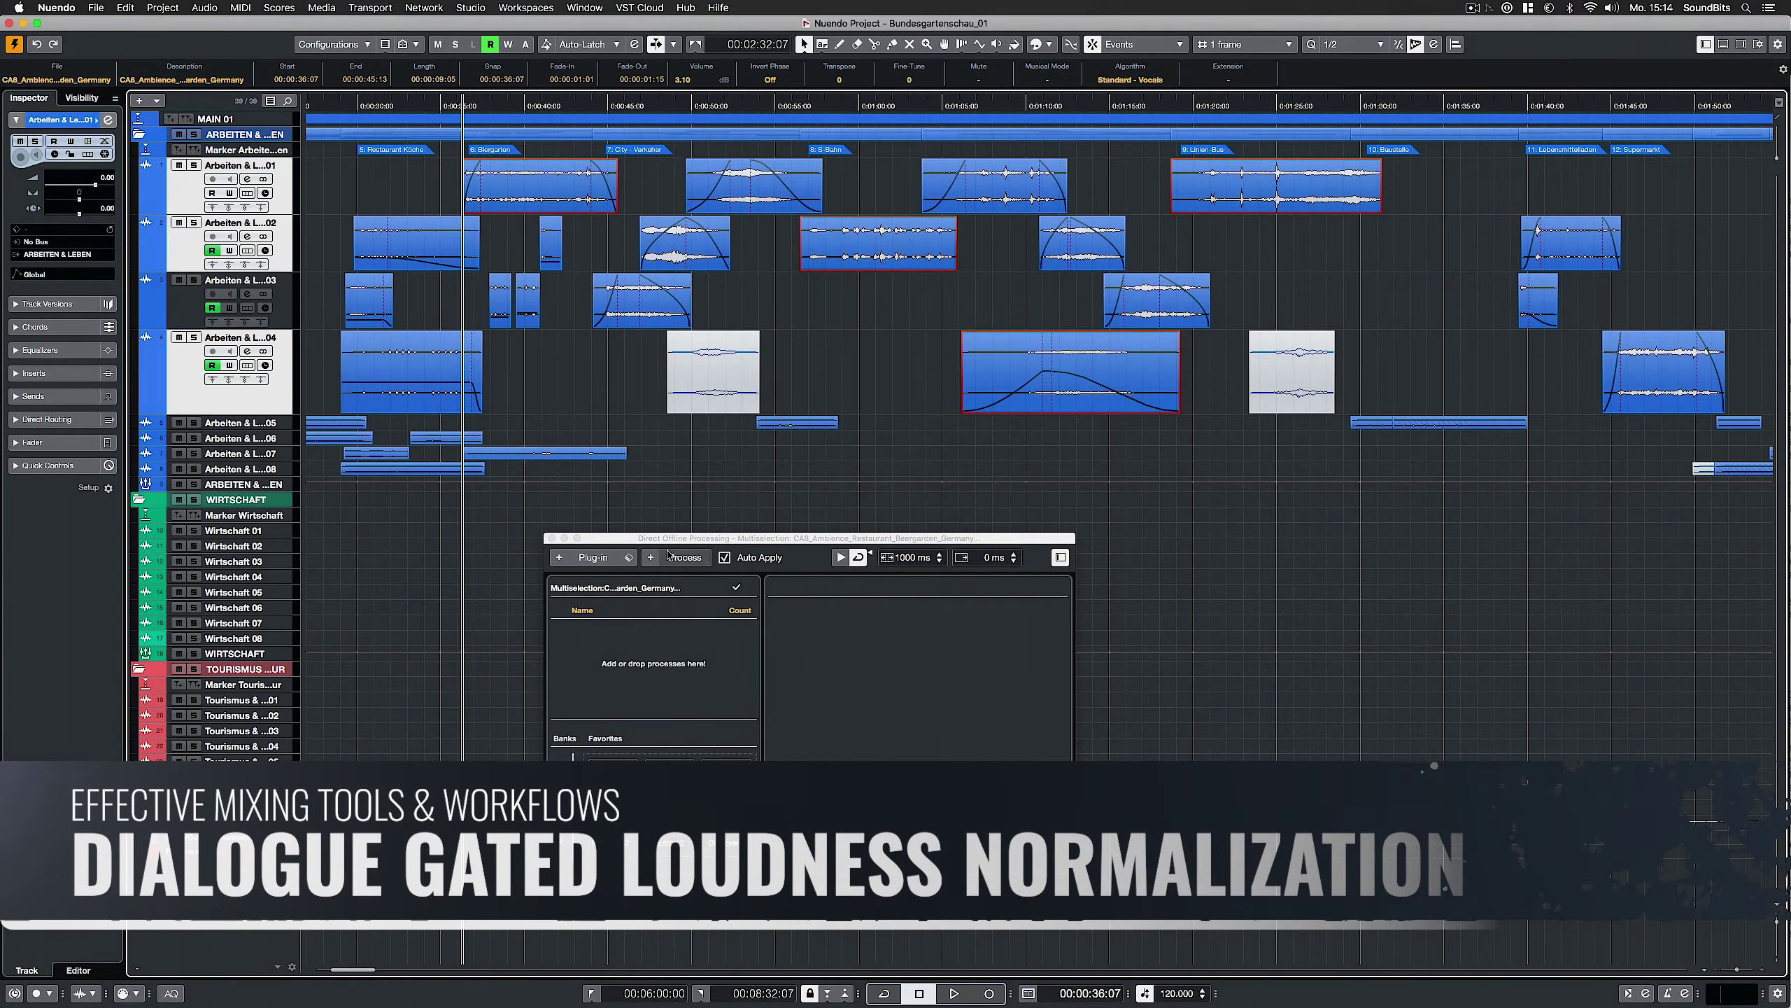
Add the Normalize process to the selected audio events in Direct Offline Processing and switch it to Loudness Normalization
{"action": "left_click", "coordinate": [669, 557]}
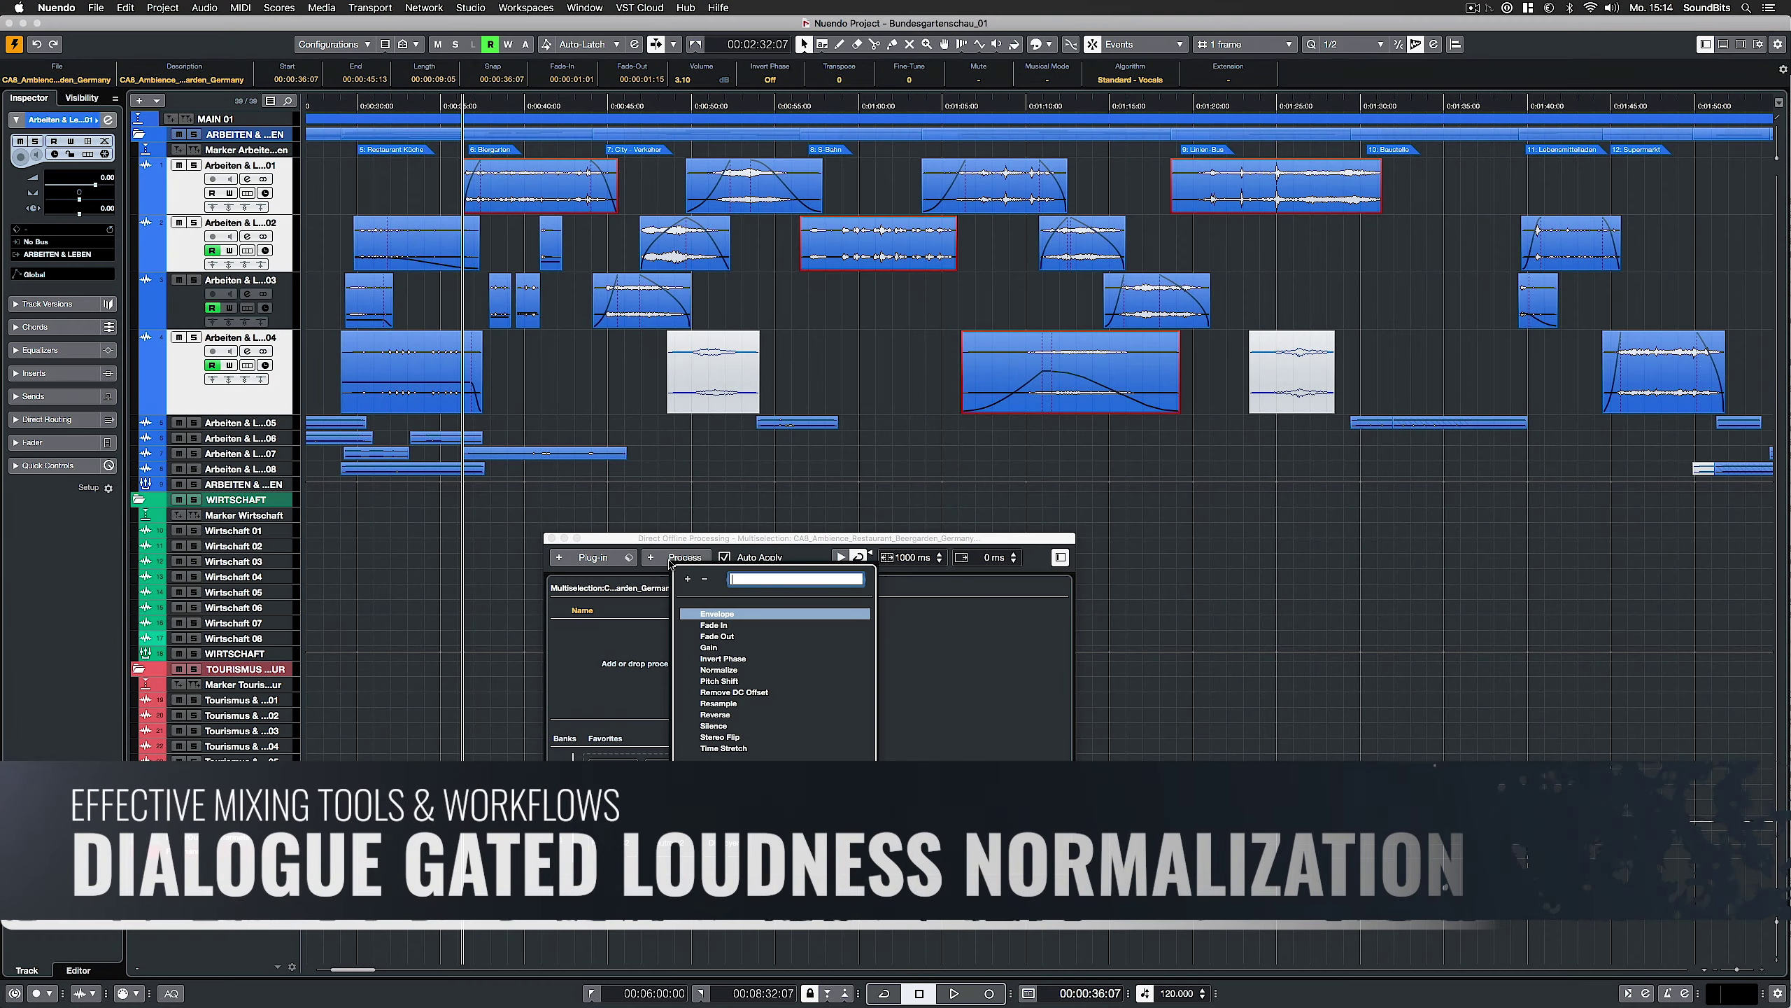
{"action": "left_click", "coordinate": [717, 670]}
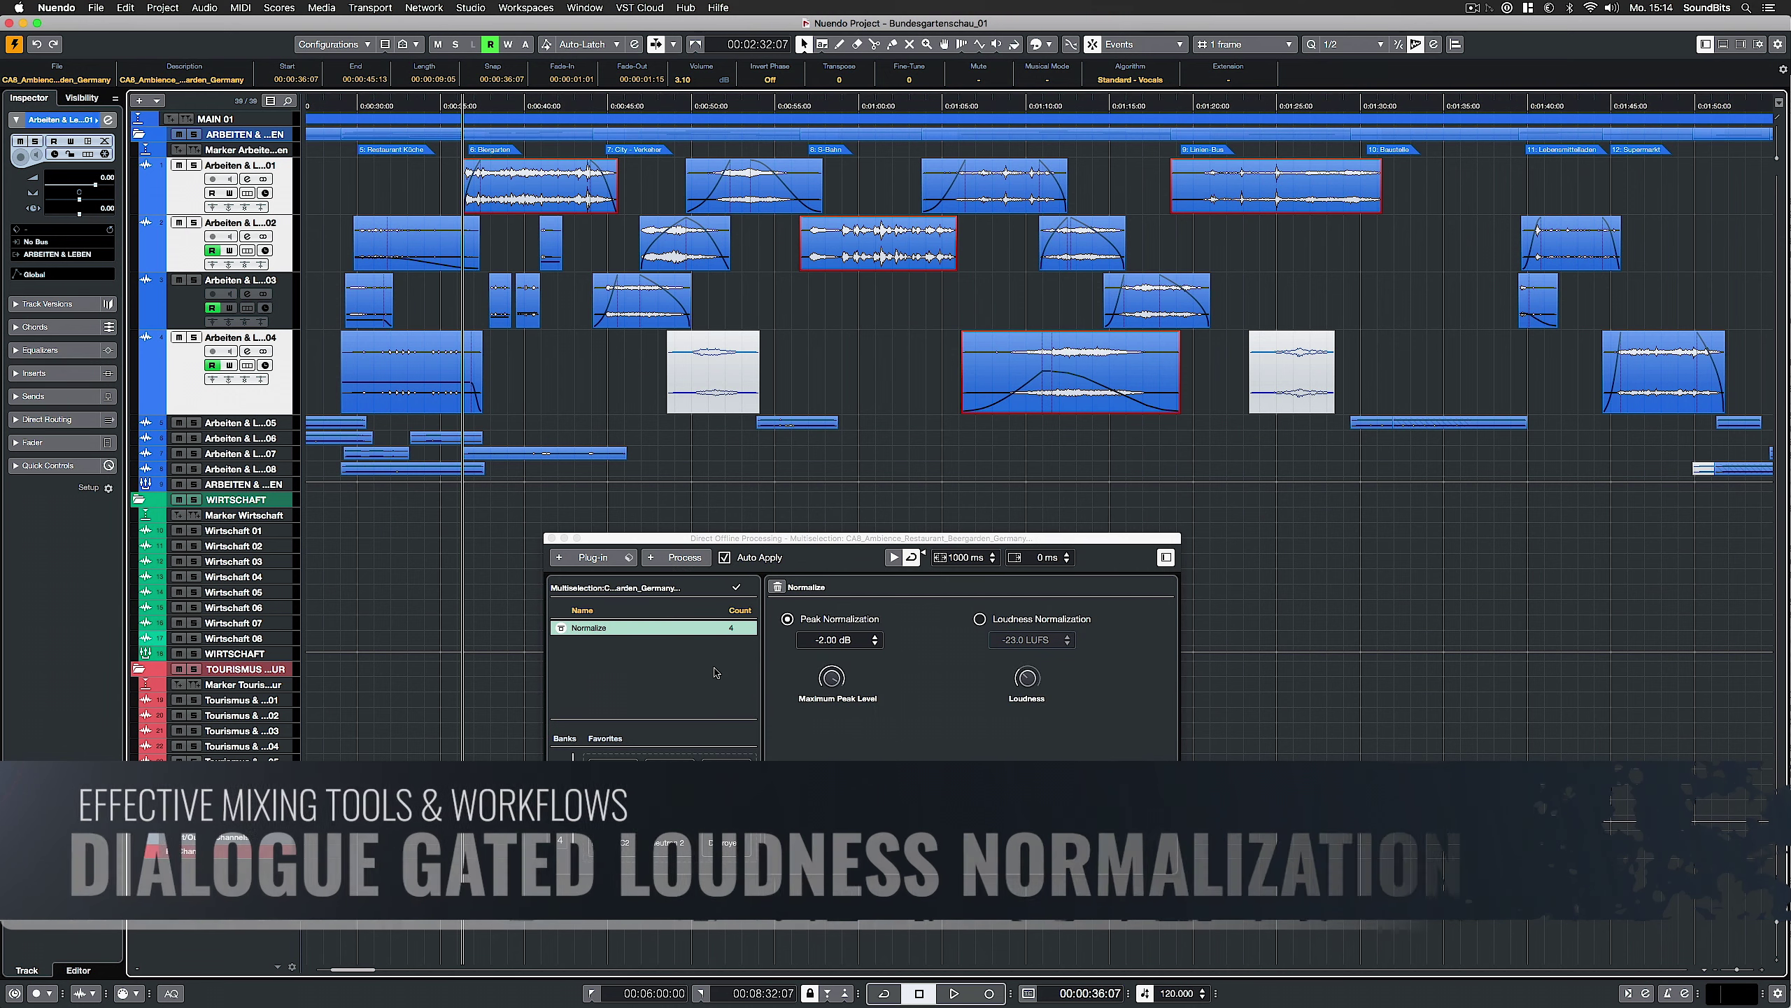
{"action": "left_click", "coordinate": [981, 619]}
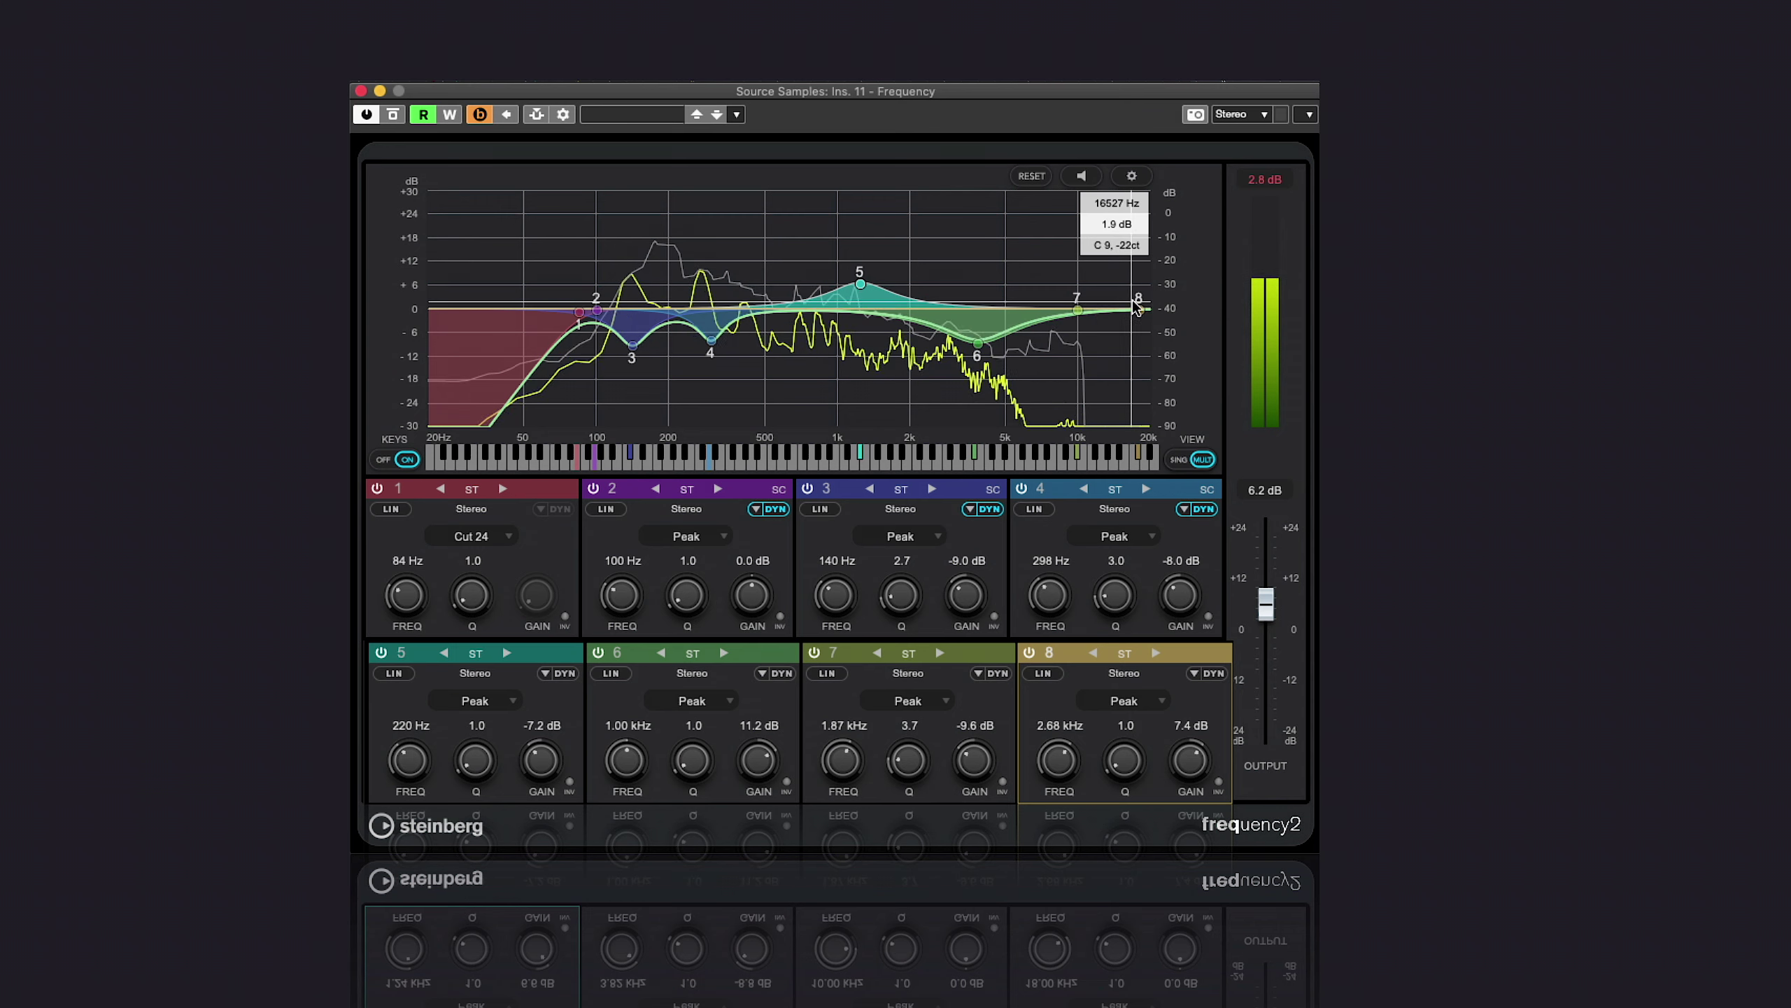
Reshape EQ band 7 in Frequency to about 528 Hz and -10.4 dB, and enable dynamic filtering from band 5 upward
{"action": "left_click_drag", "start_coordinate": [1078, 310], "coordinate": [941, 318]}
{"action": "left_click", "coordinate": [557, 674]}
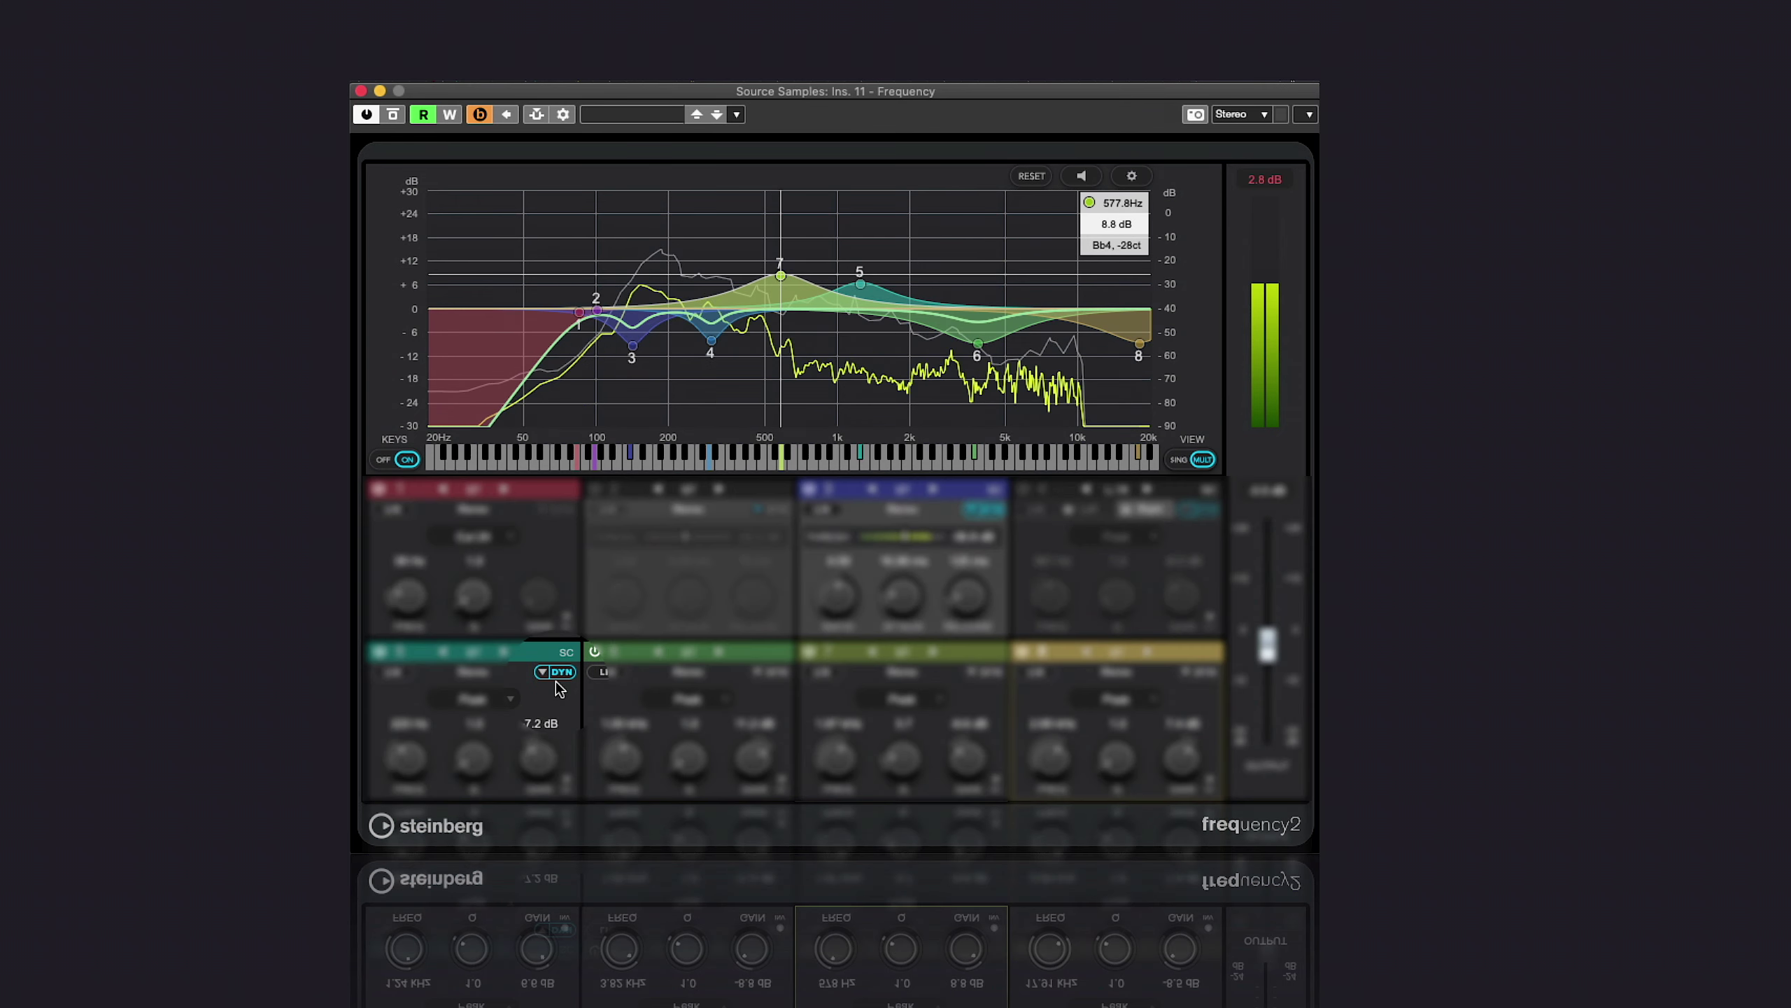
{"action": "mouse_move", "coordinate": [767, 683]}
{"action": "mouse_move", "coordinate": [967, 676]}
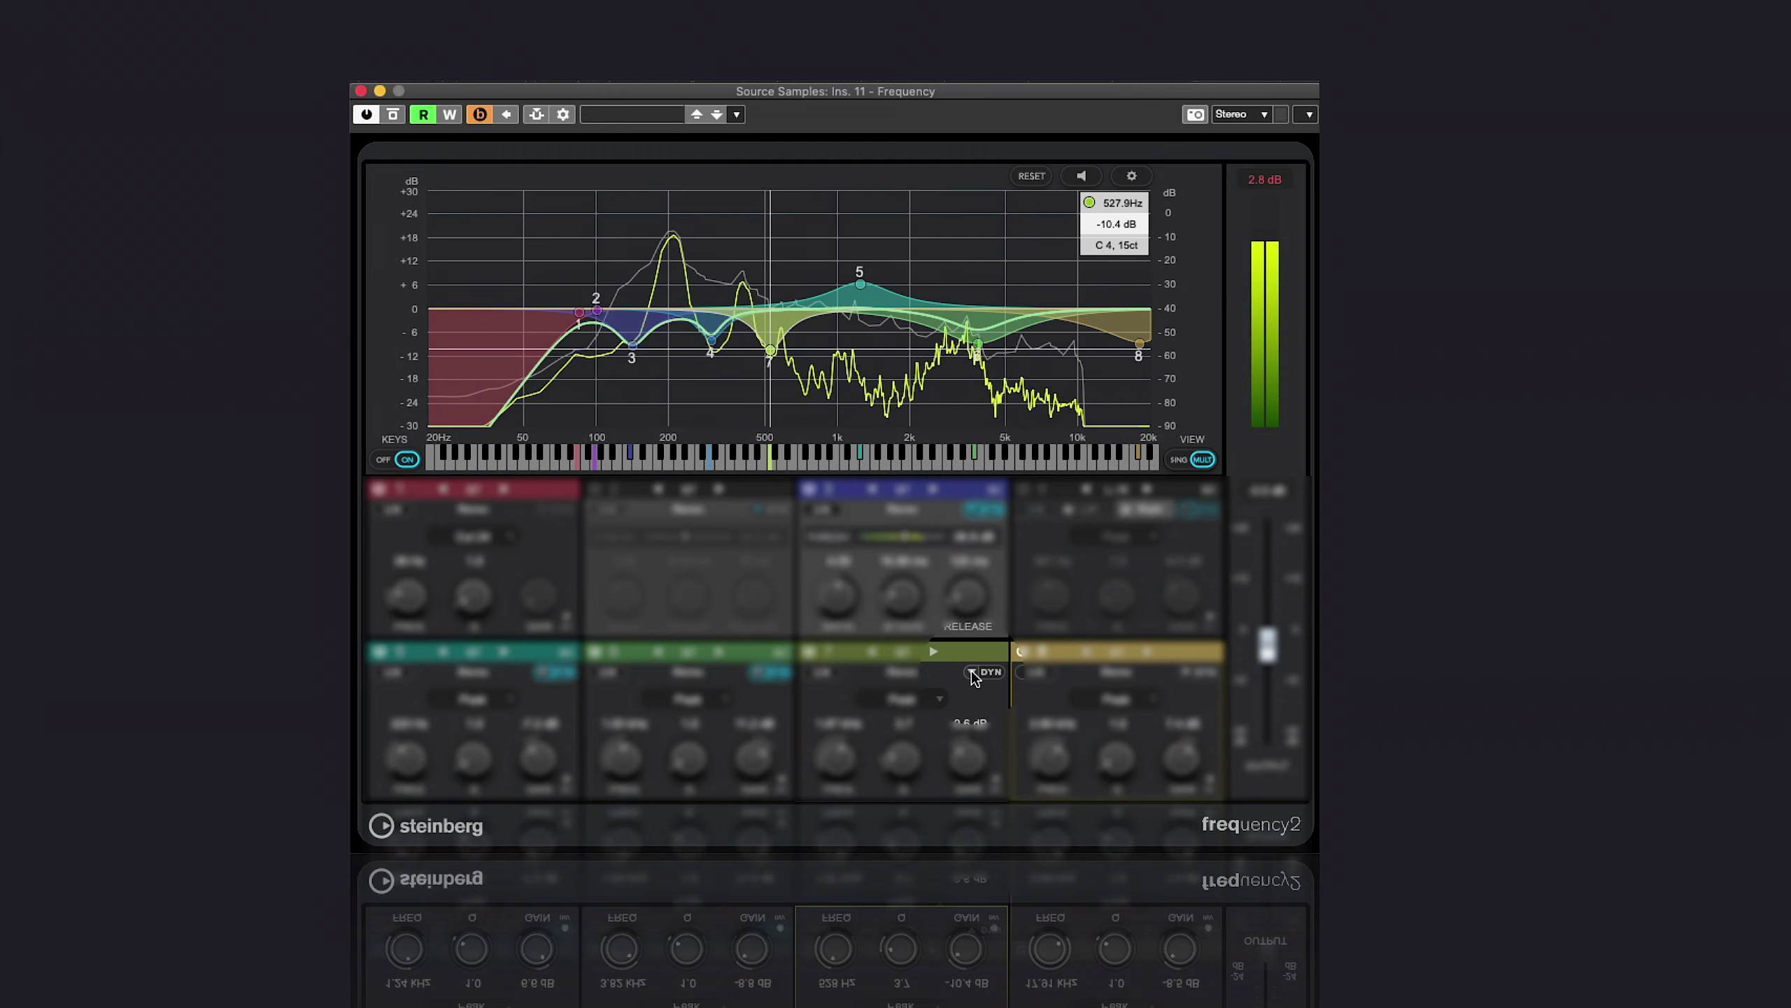
{"action": "mouse_move", "coordinate": [1084, 683]}
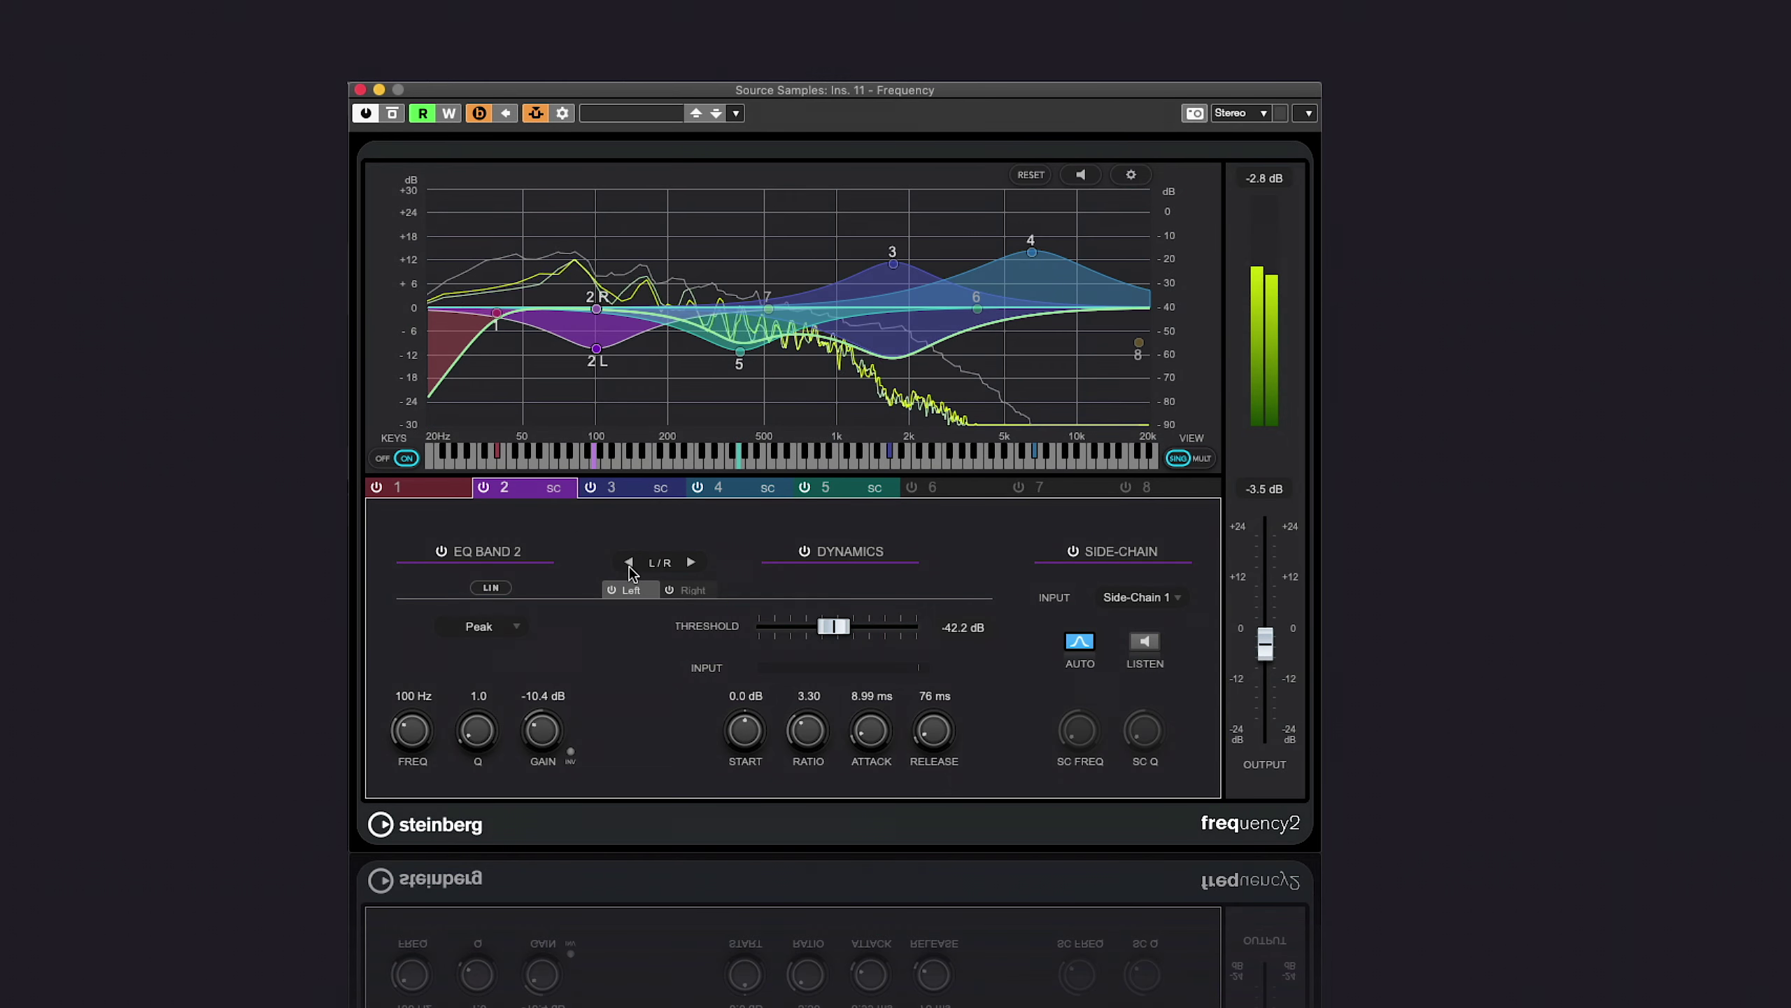
Boost the right channel of EQ band 2 at about 200 Hz
{"action": "left_click_drag", "start_coordinate": [599, 308], "coordinate": [614, 297]}
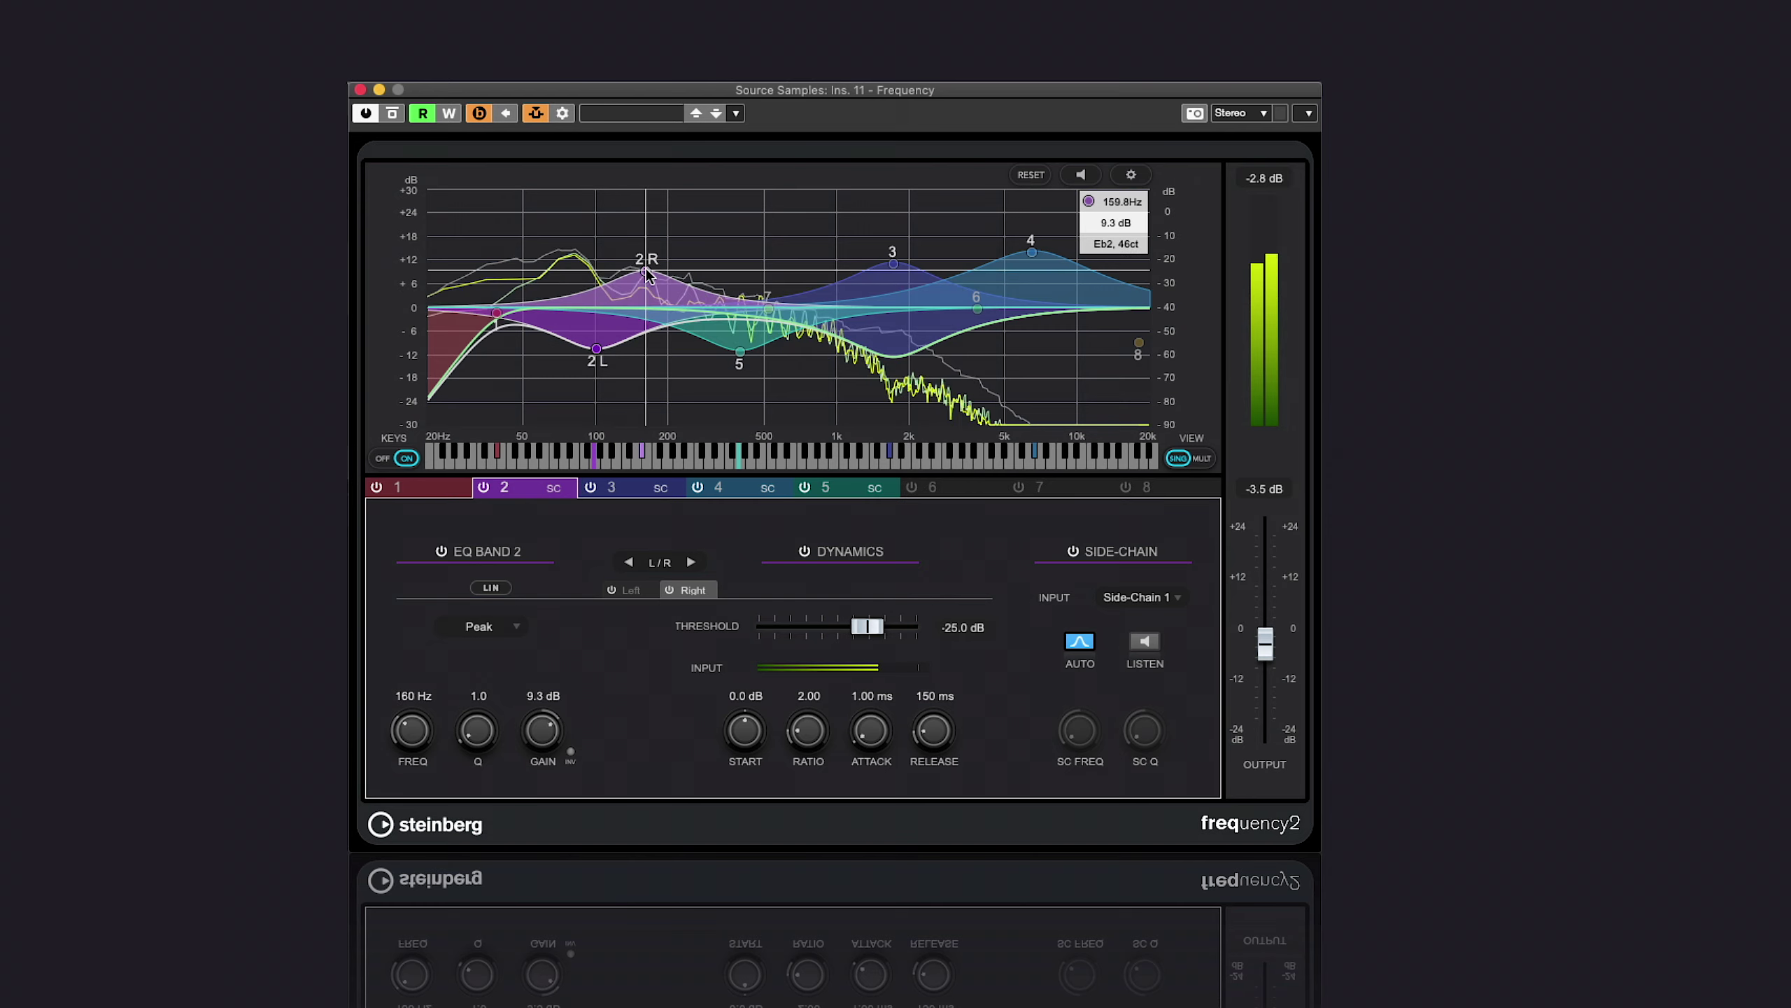
Switch EQ band 3 to M/S processing and shift its mid and side points to lower frequencies
{"action": "left_click", "coordinate": [611, 487]}
{"action": "left_click", "coordinate": [690, 563]}
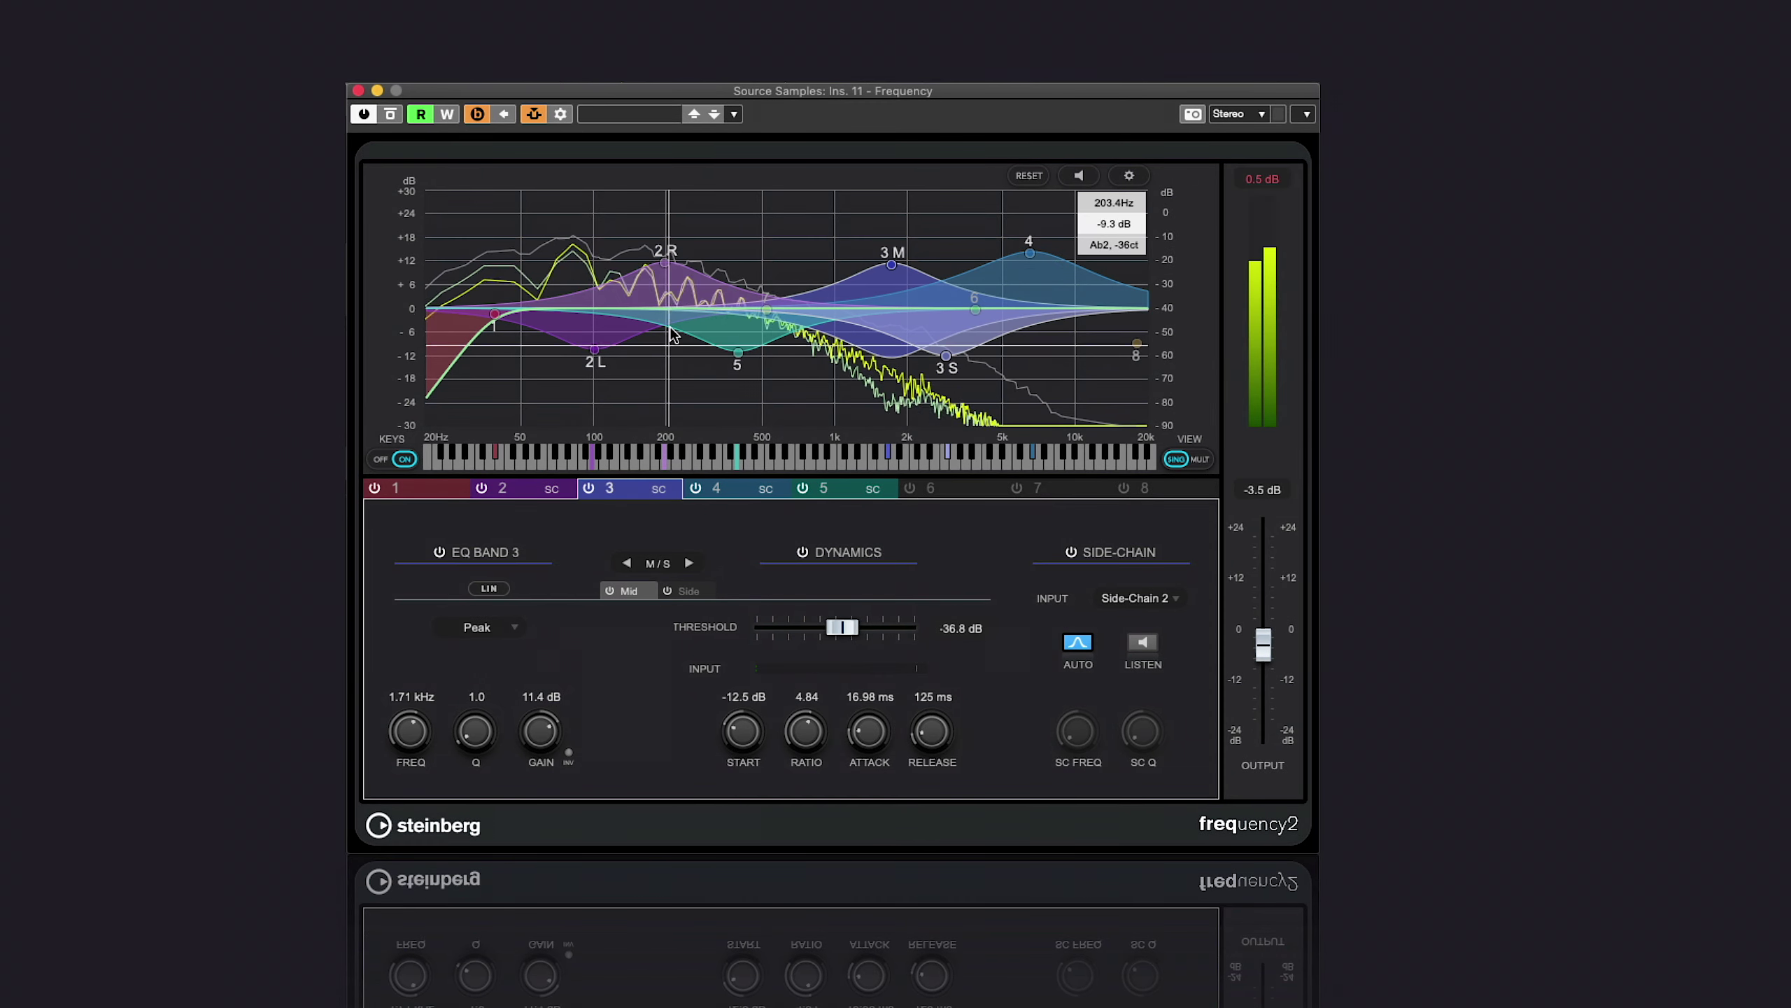
{"action": "left_click_drag", "start_coordinate": [891, 268], "coordinate": [830, 266]}
{"action": "left_click_drag", "start_coordinate": [944, 357], "coordinate": [926, 358]}
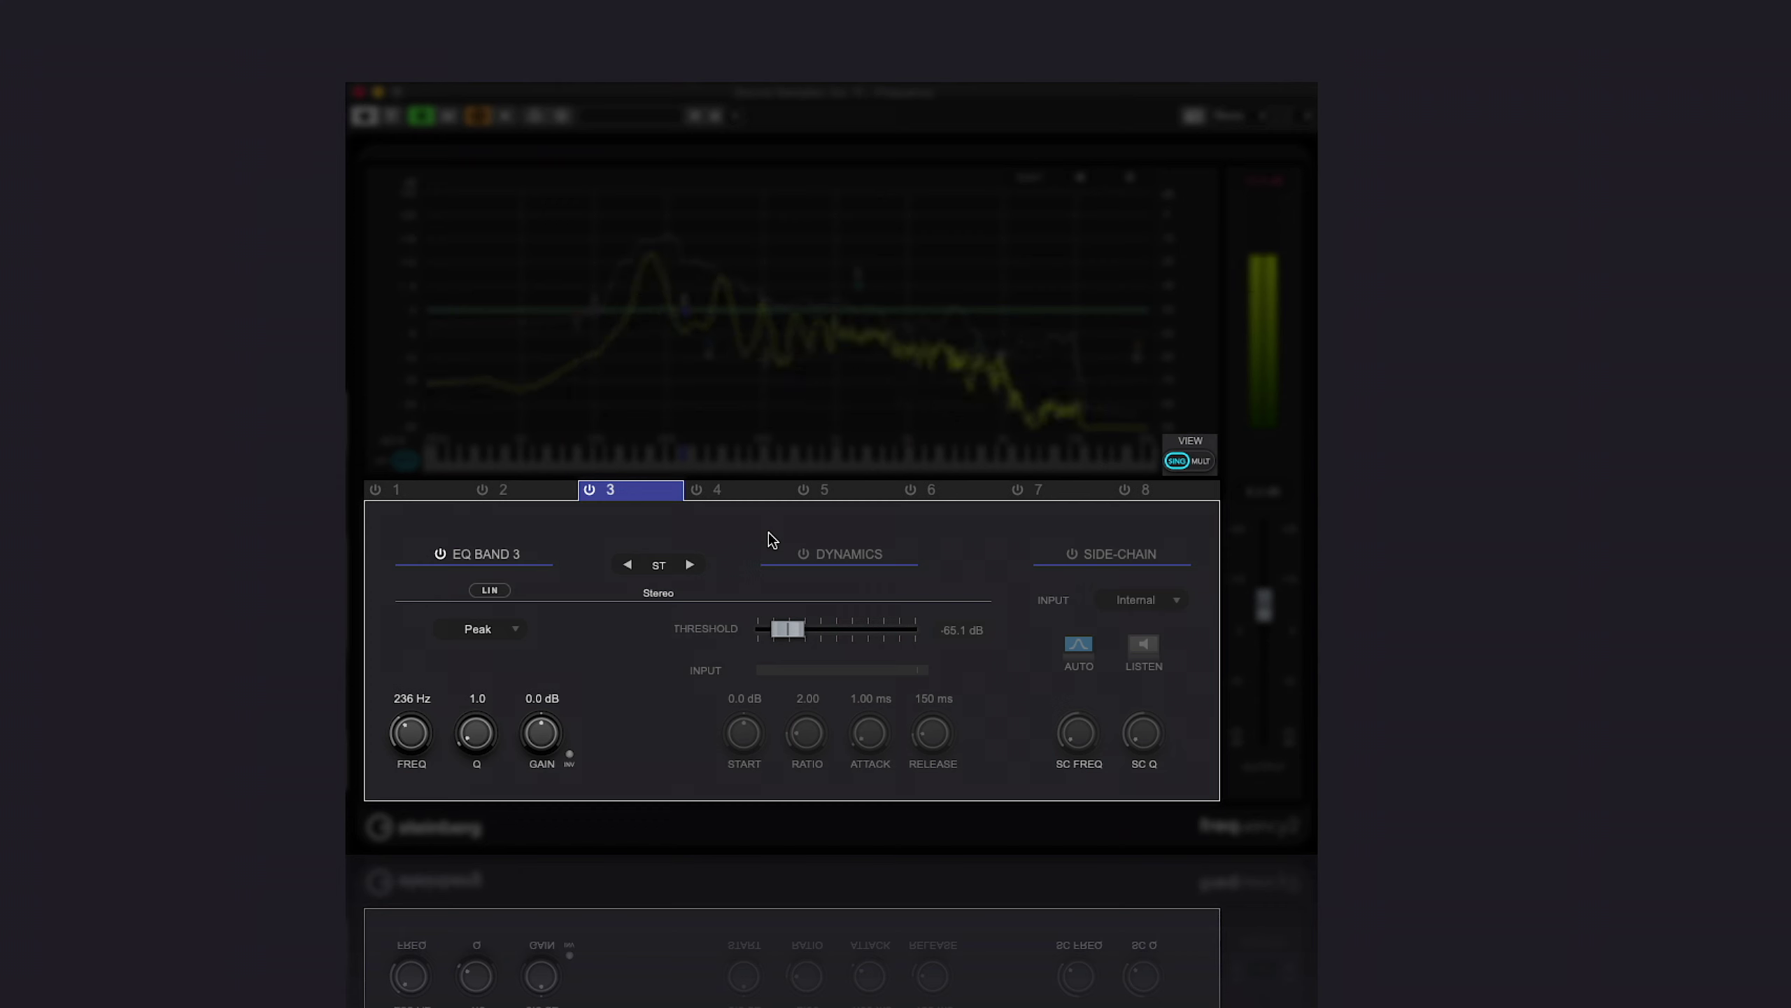
Enable dynamics for EQ band 3 and adjust its threshold
{"action": "left_click", "coordinate": [803, 555]}
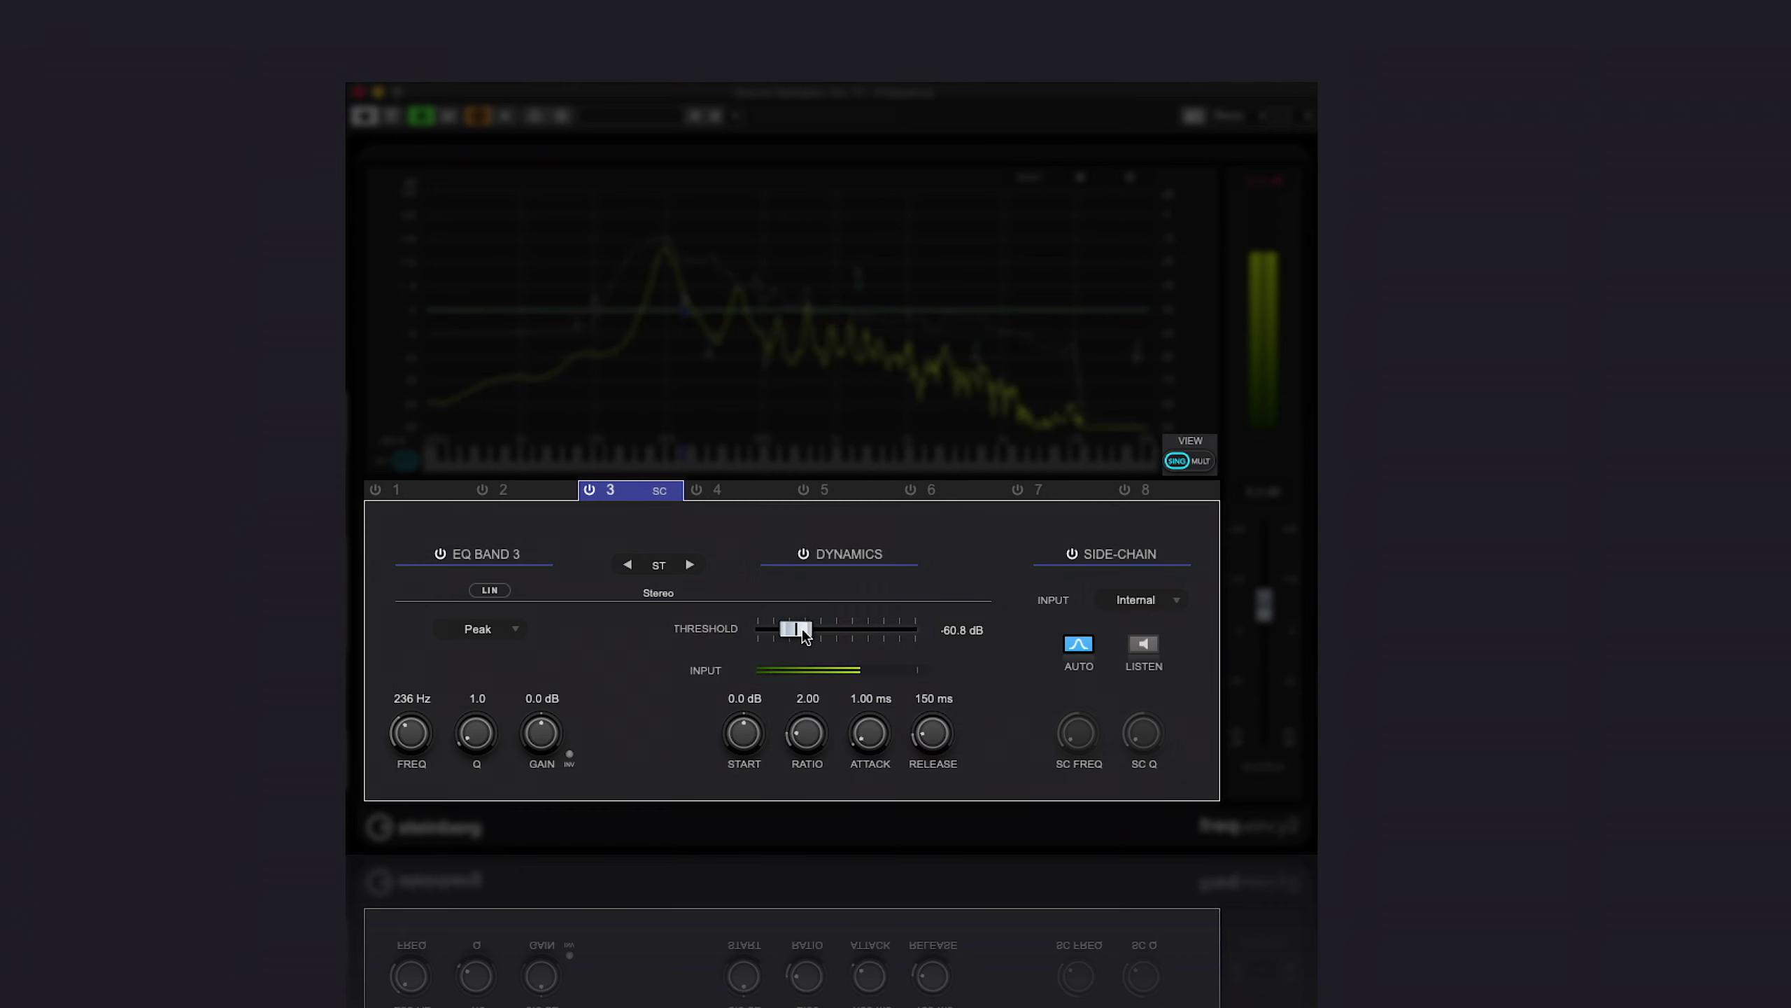
{"action": "left_click_drag", "start_coordinate": [848, 635], "coordinate": [832, 636]}
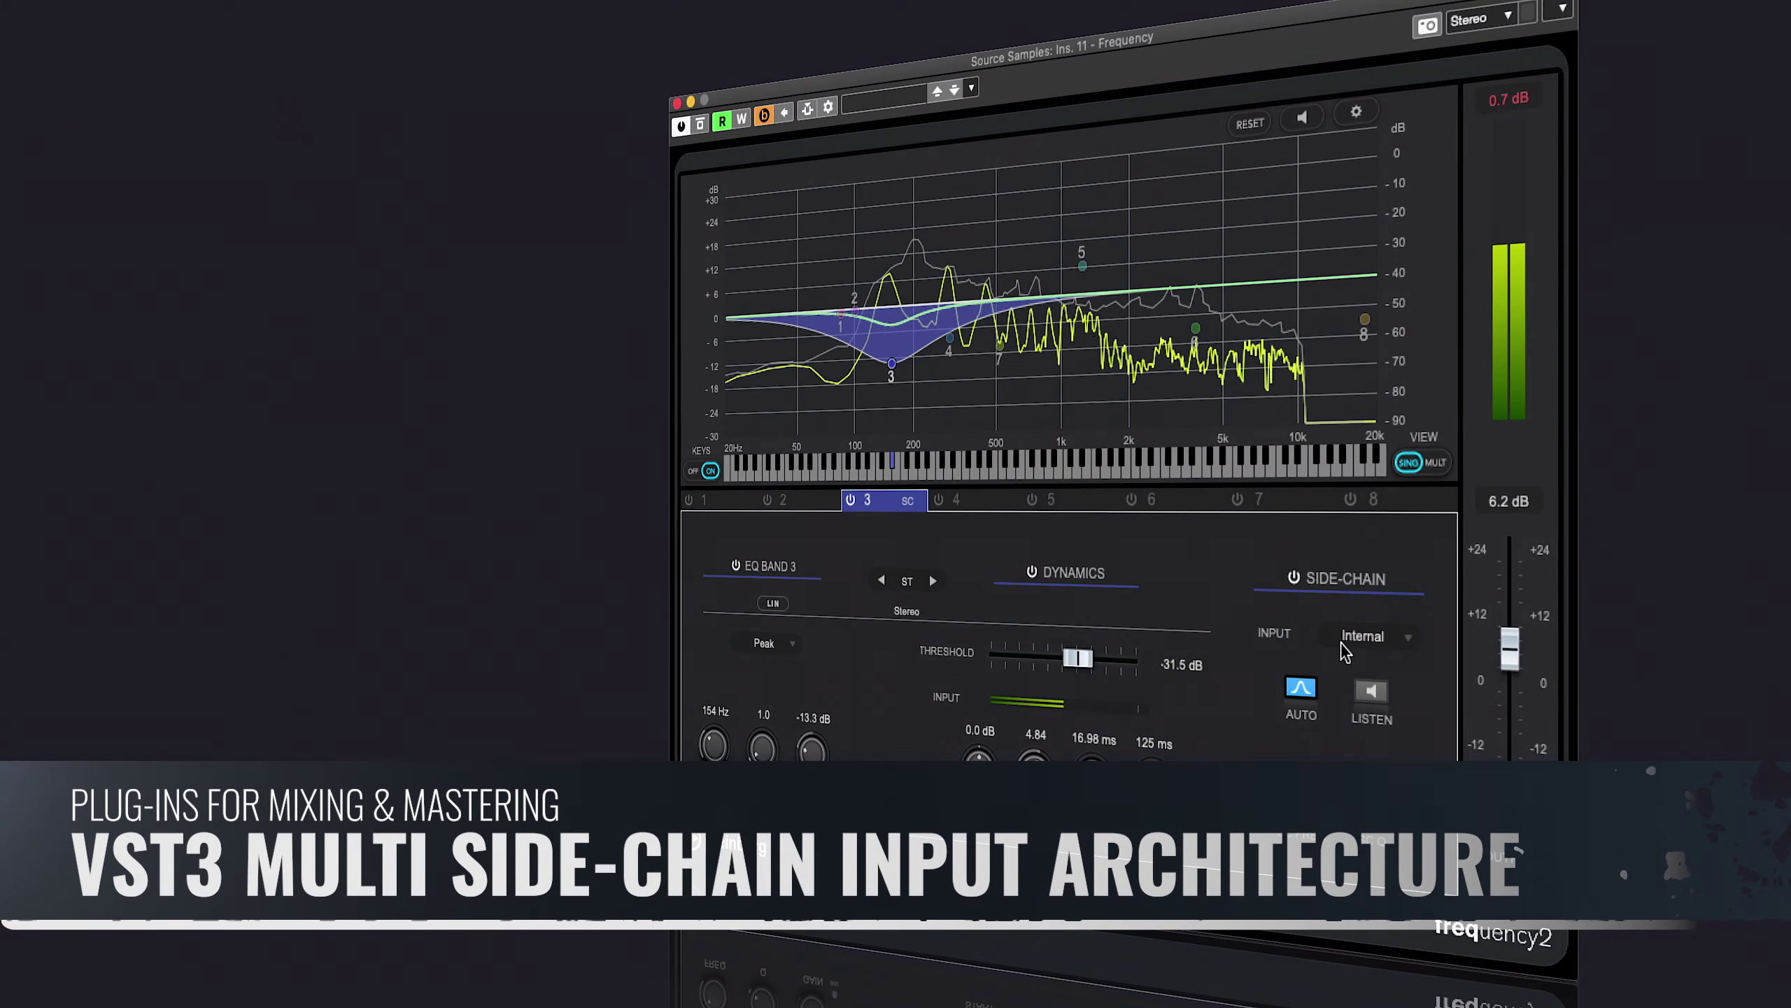
Examine the side-chain inputs offered for EQ band 3 and in the plug-in's side-chain routing
{"action": "left_click", "coordinate": [1382, 636]}
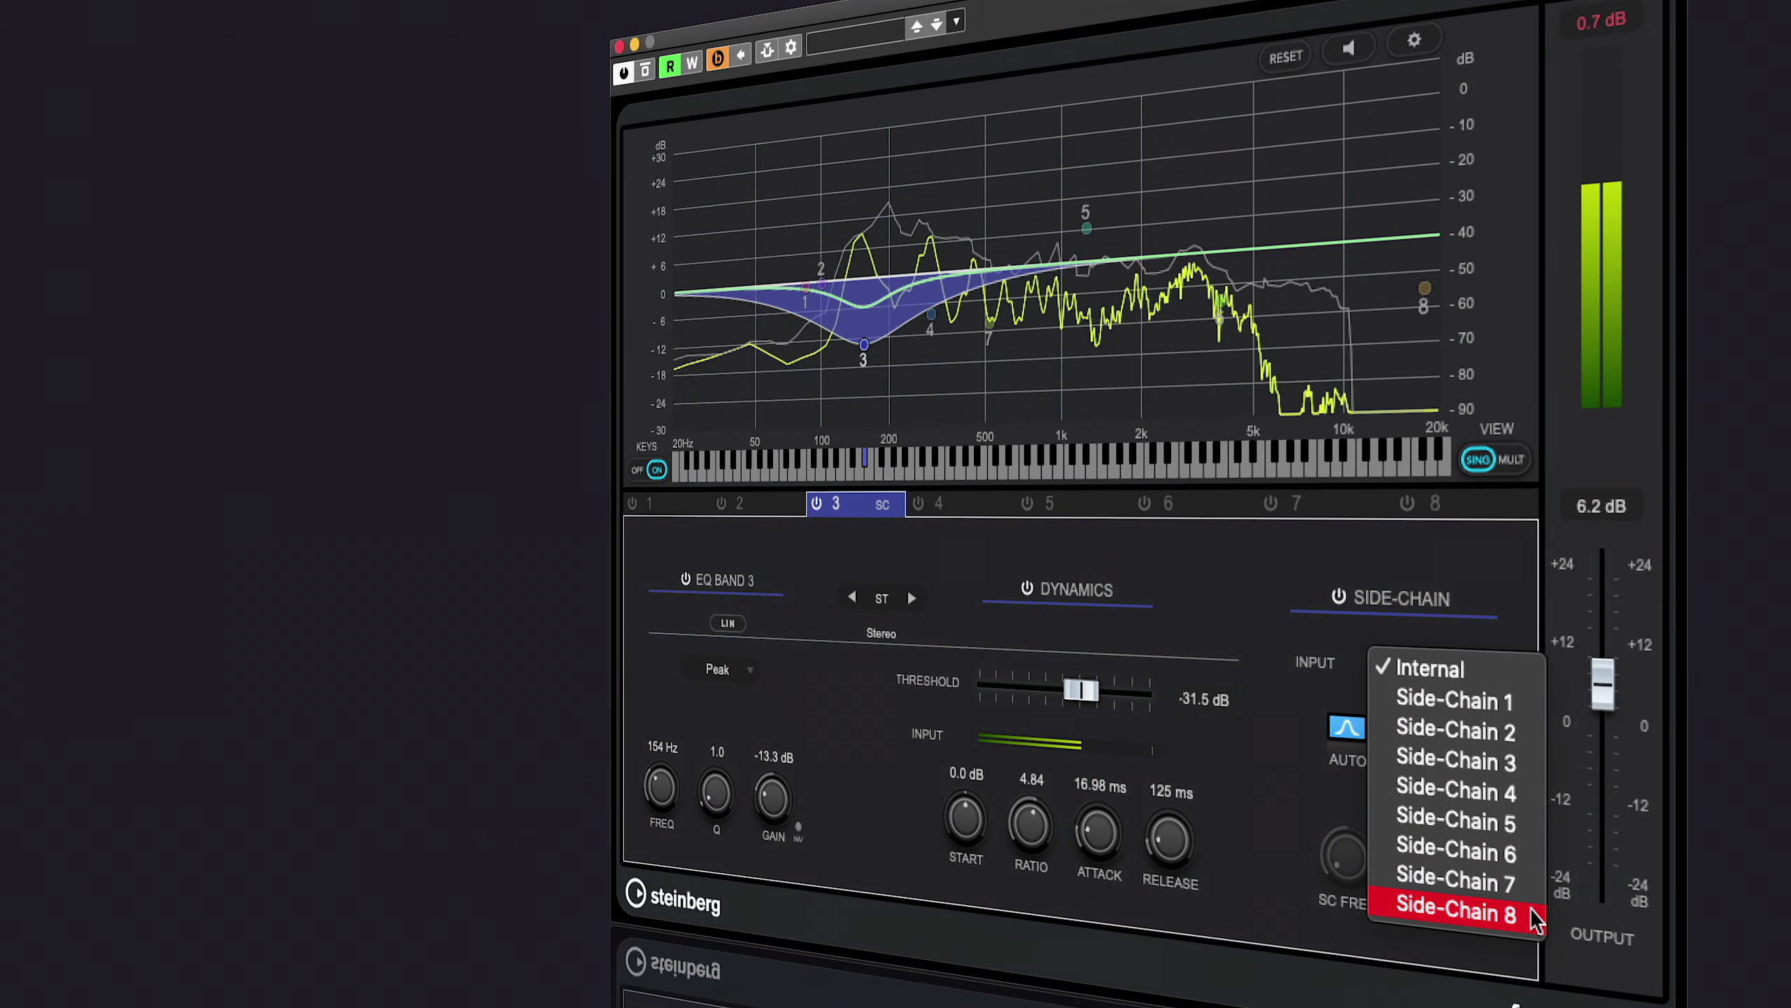
{"action": "left_click", "coordinate": [1487, 618]}
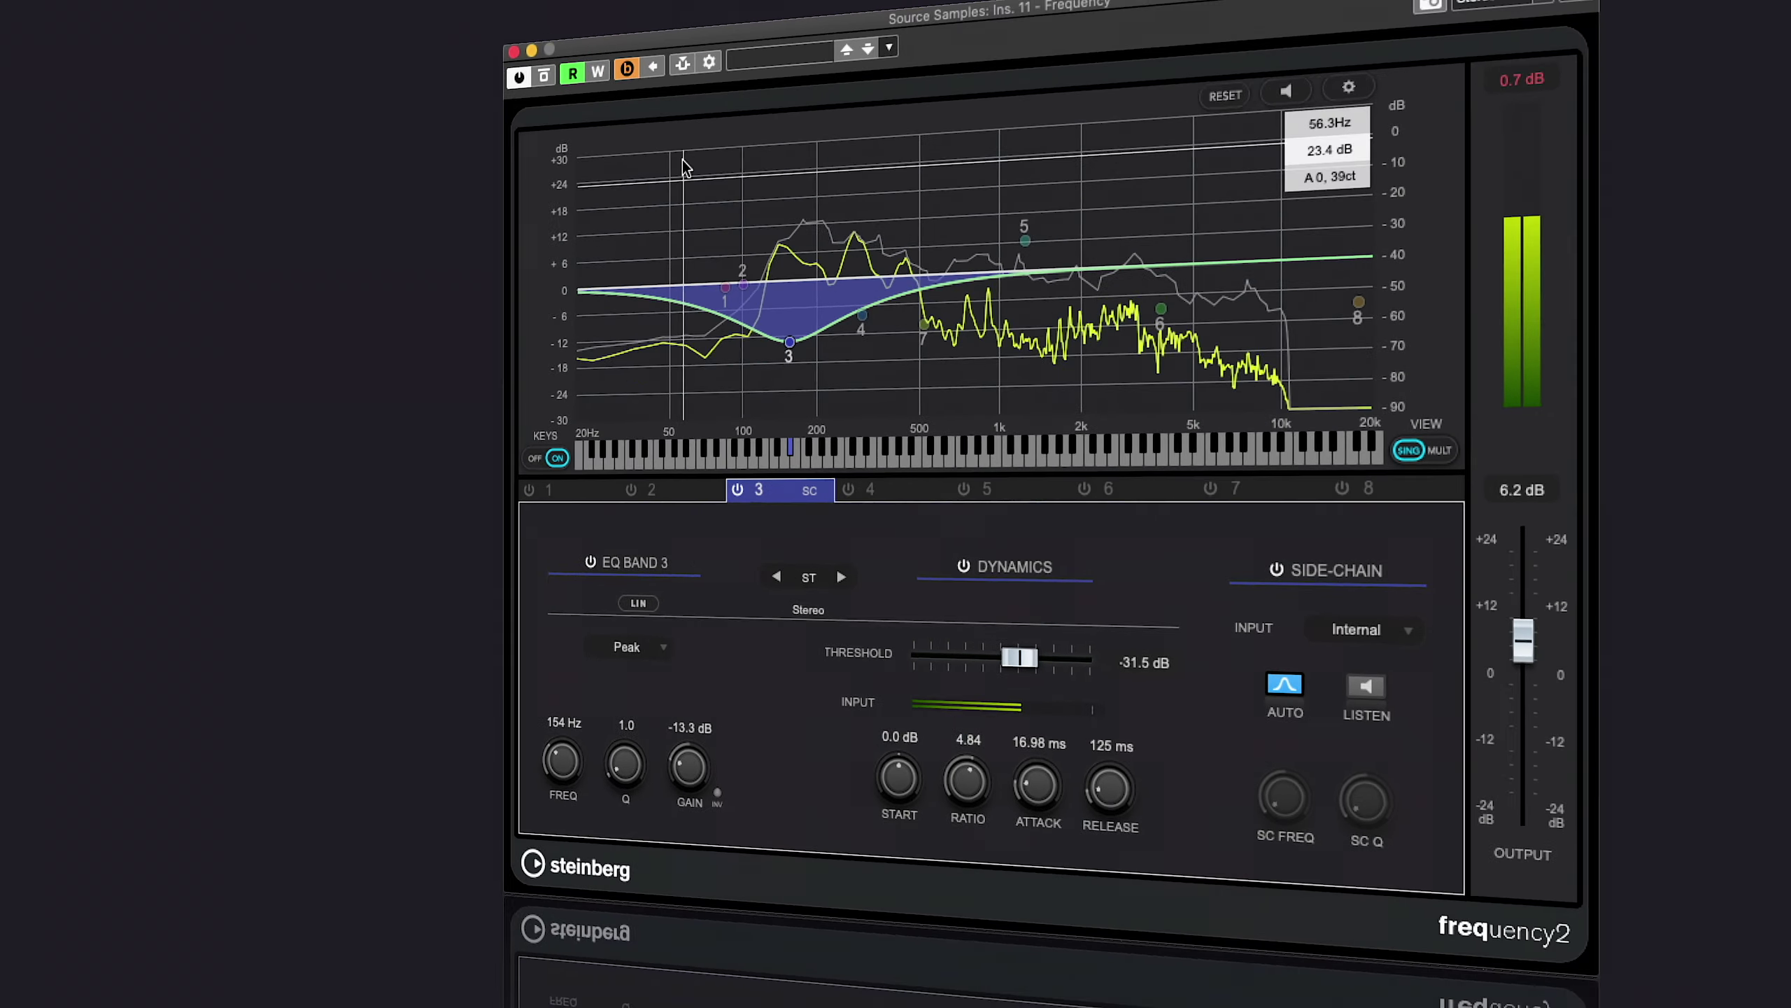
{"action": "left_click", "coordinate": [624, 91]}
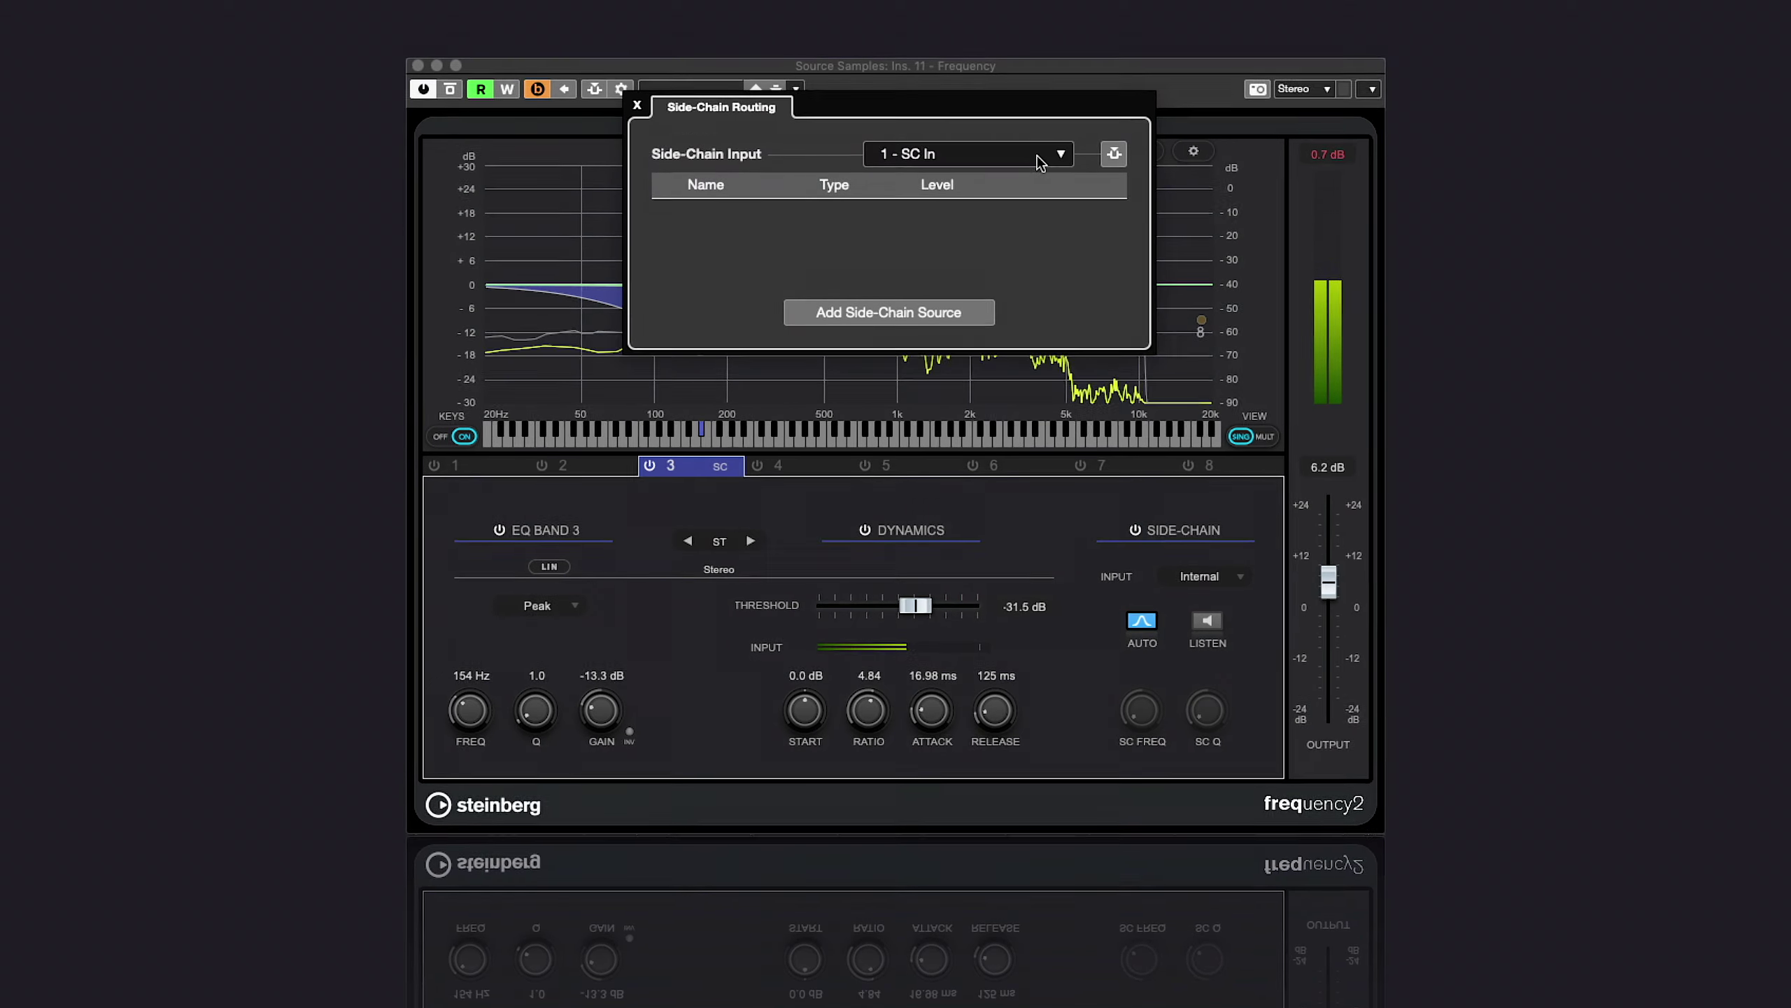
{"action": "left_click", "coordinate": [970, 155]}
{"action": "left_click", "coordinate": [961, 261]}
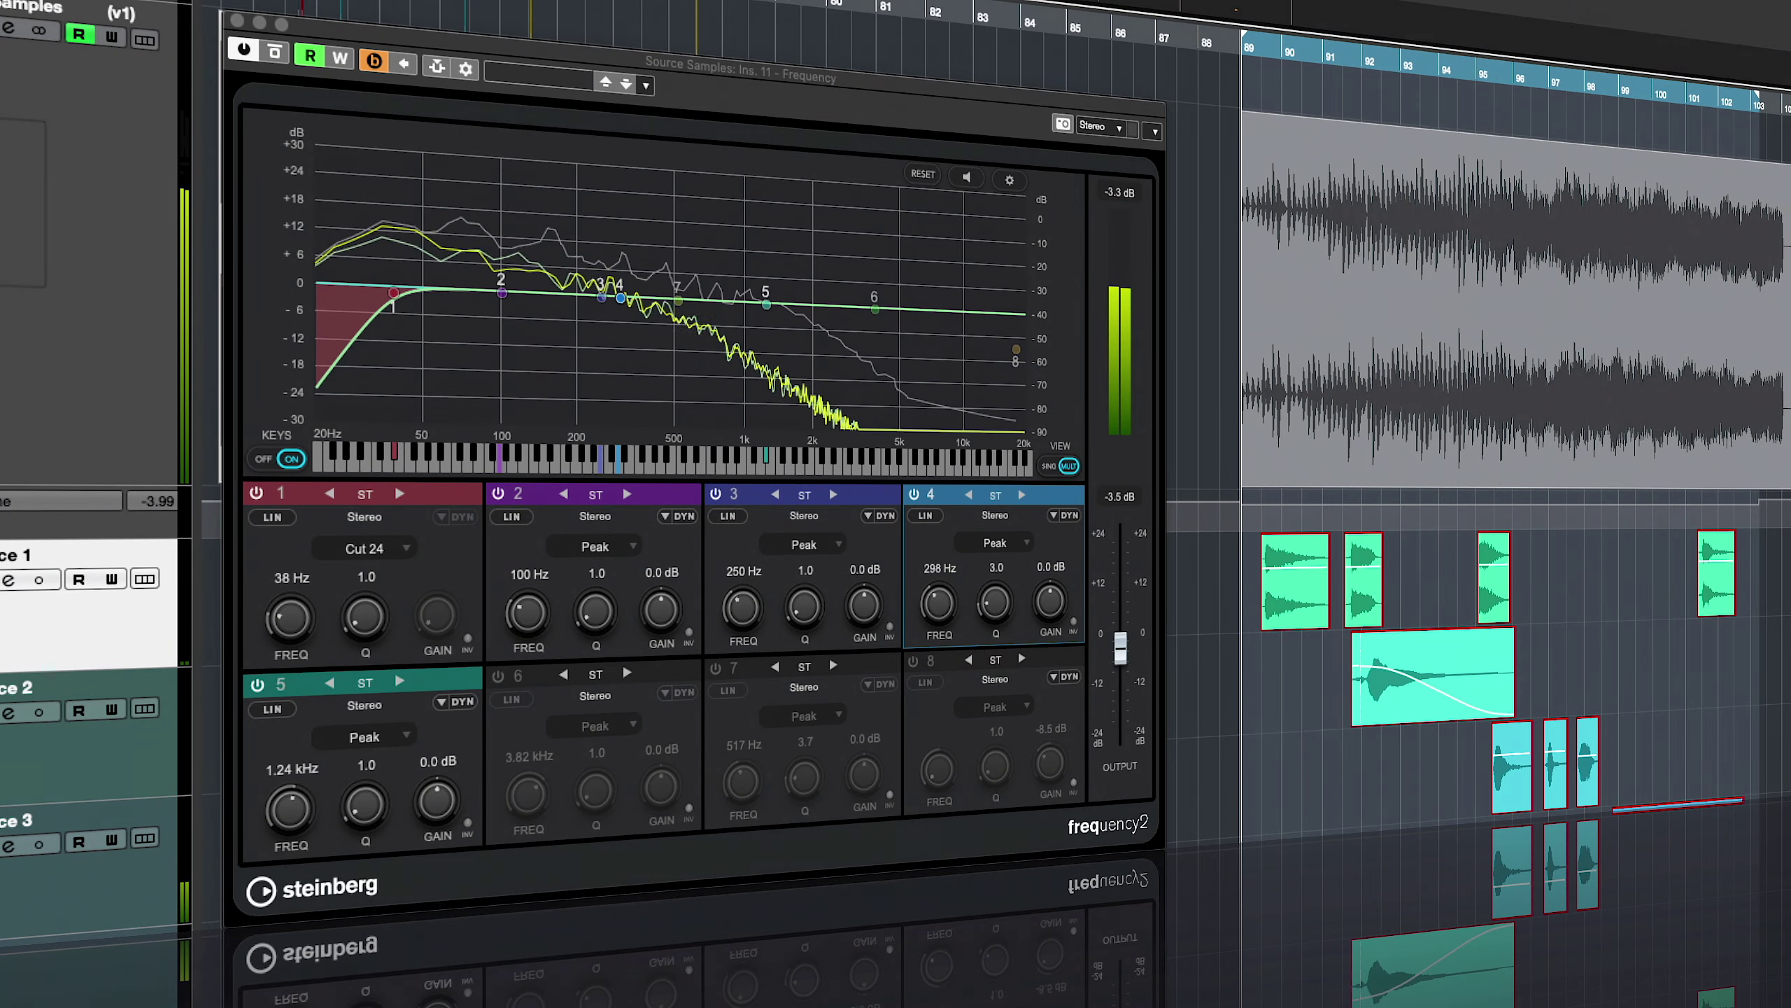
Start playback, open the plug-in's side-chain routing and choose 1 - SC In as the side-chain input
{"action": "key", "text": "space"}
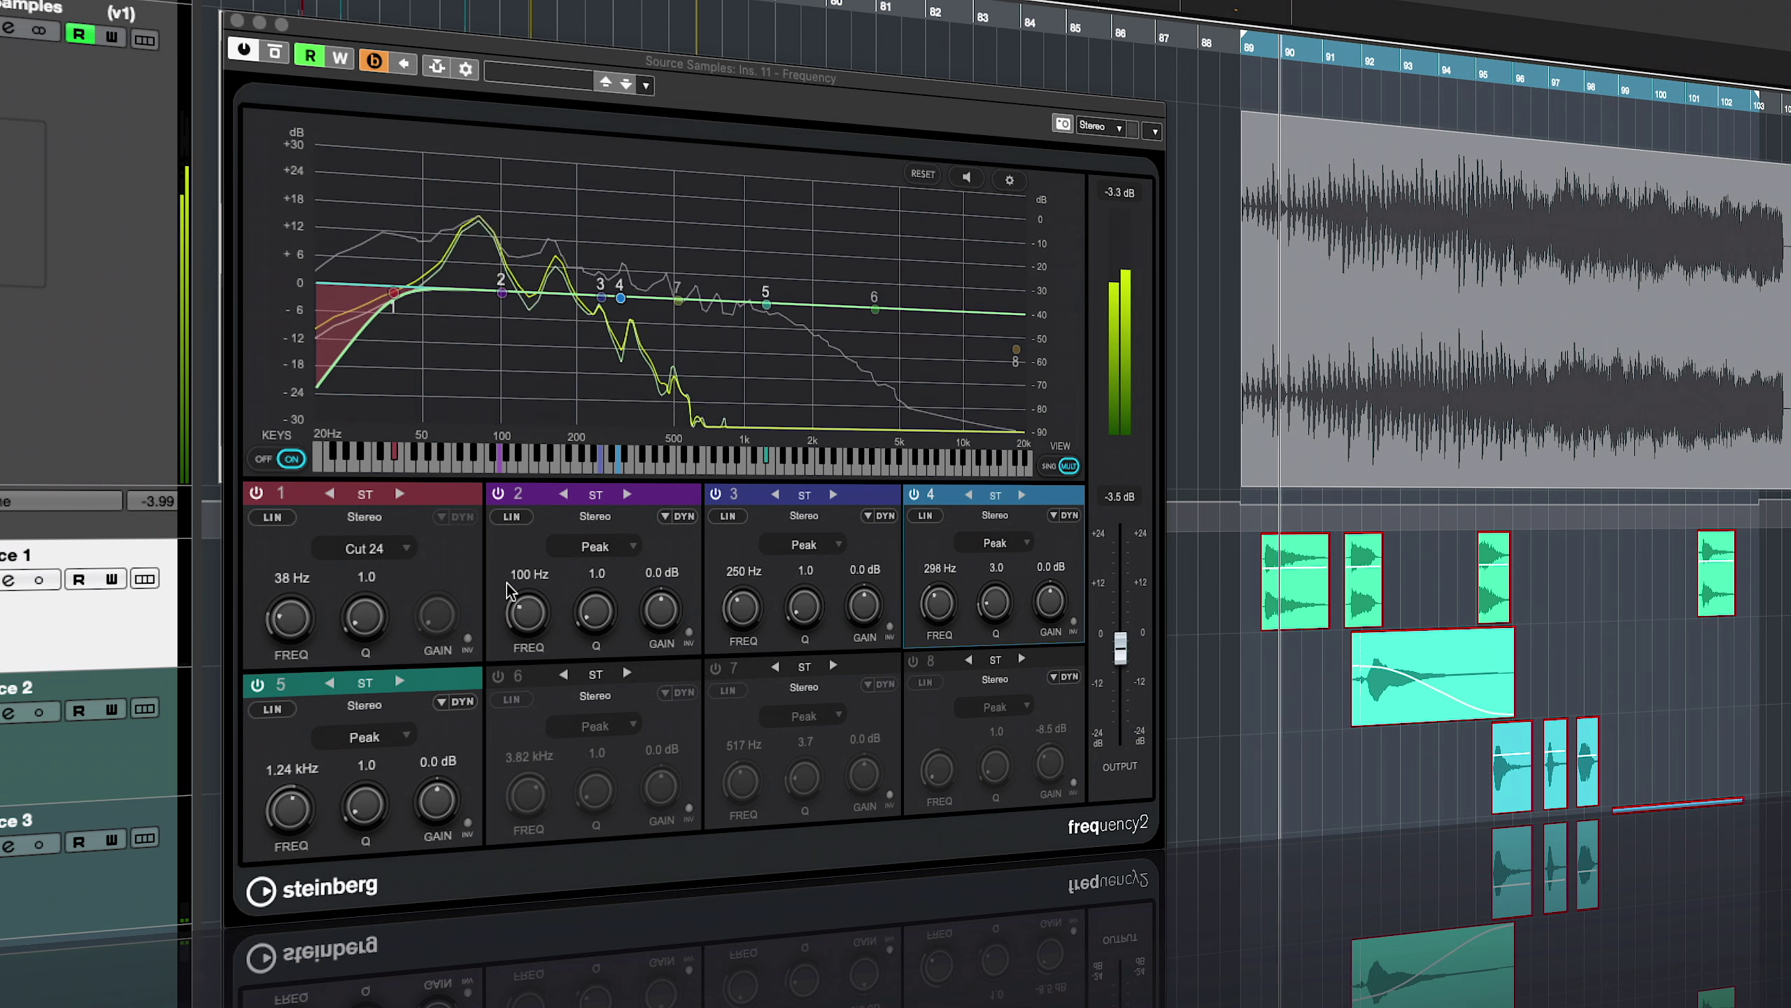
{"action": "left_click", "coordinate": [465, 71]}
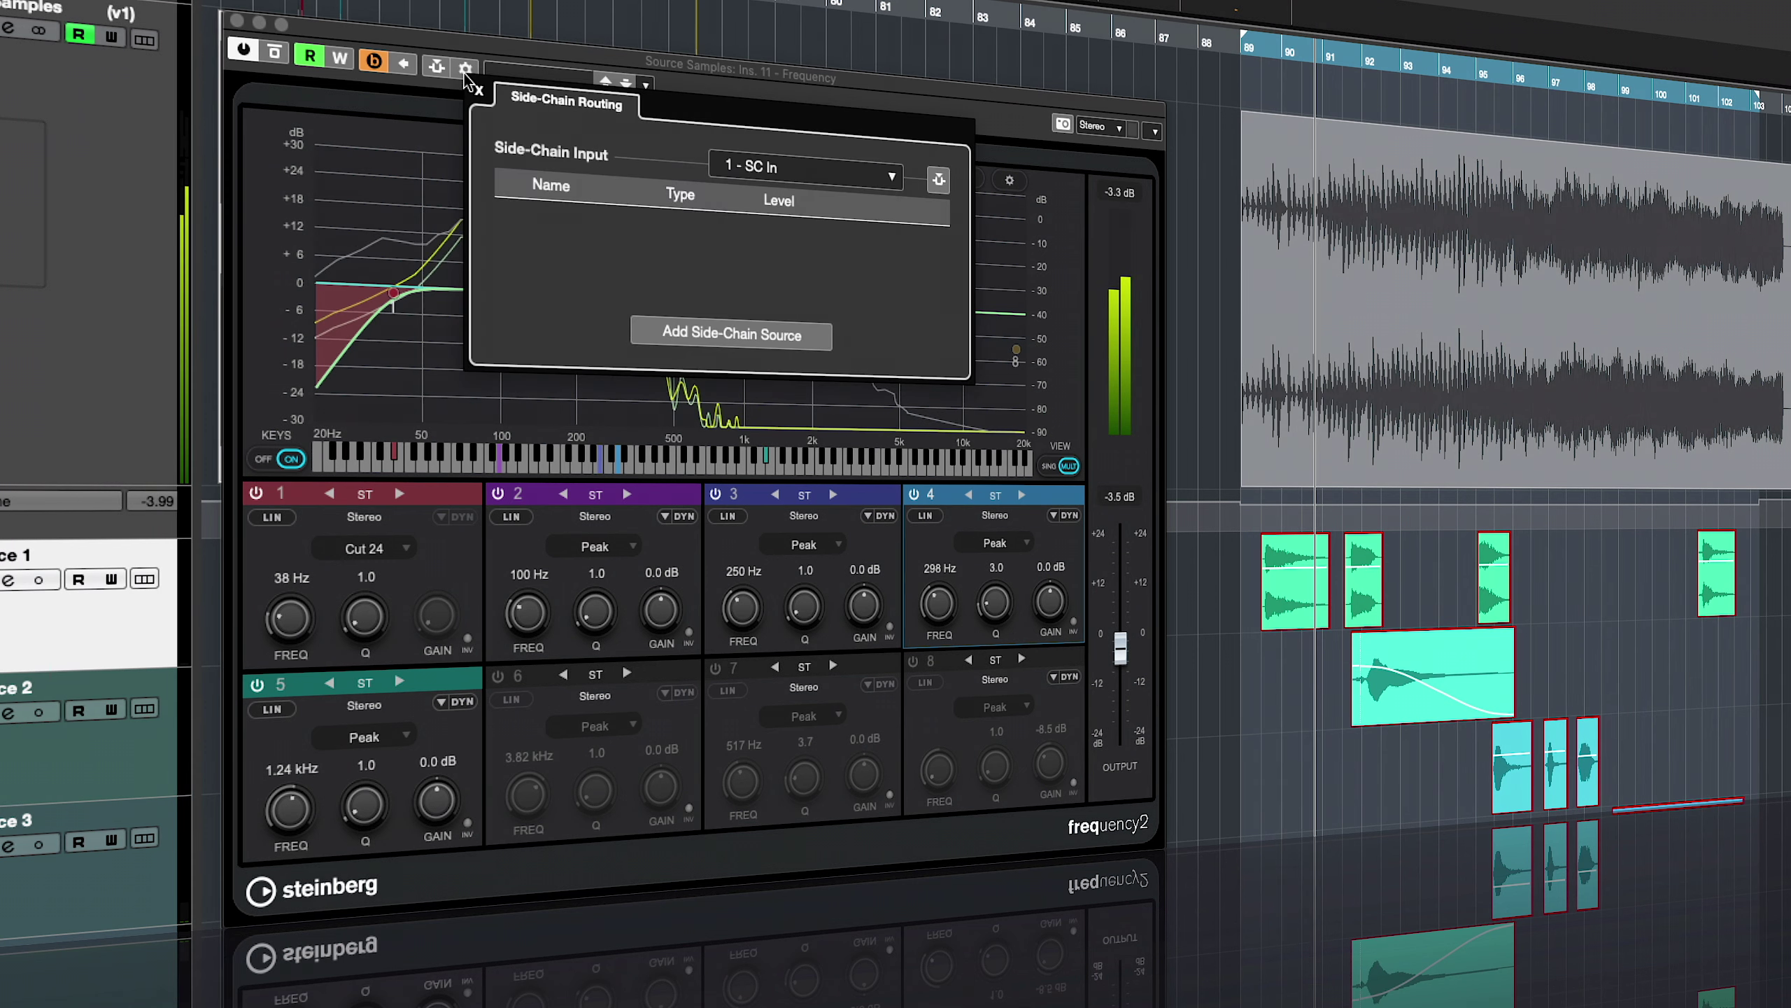
{"action": "left_click", "coordinate": [851, 185]}
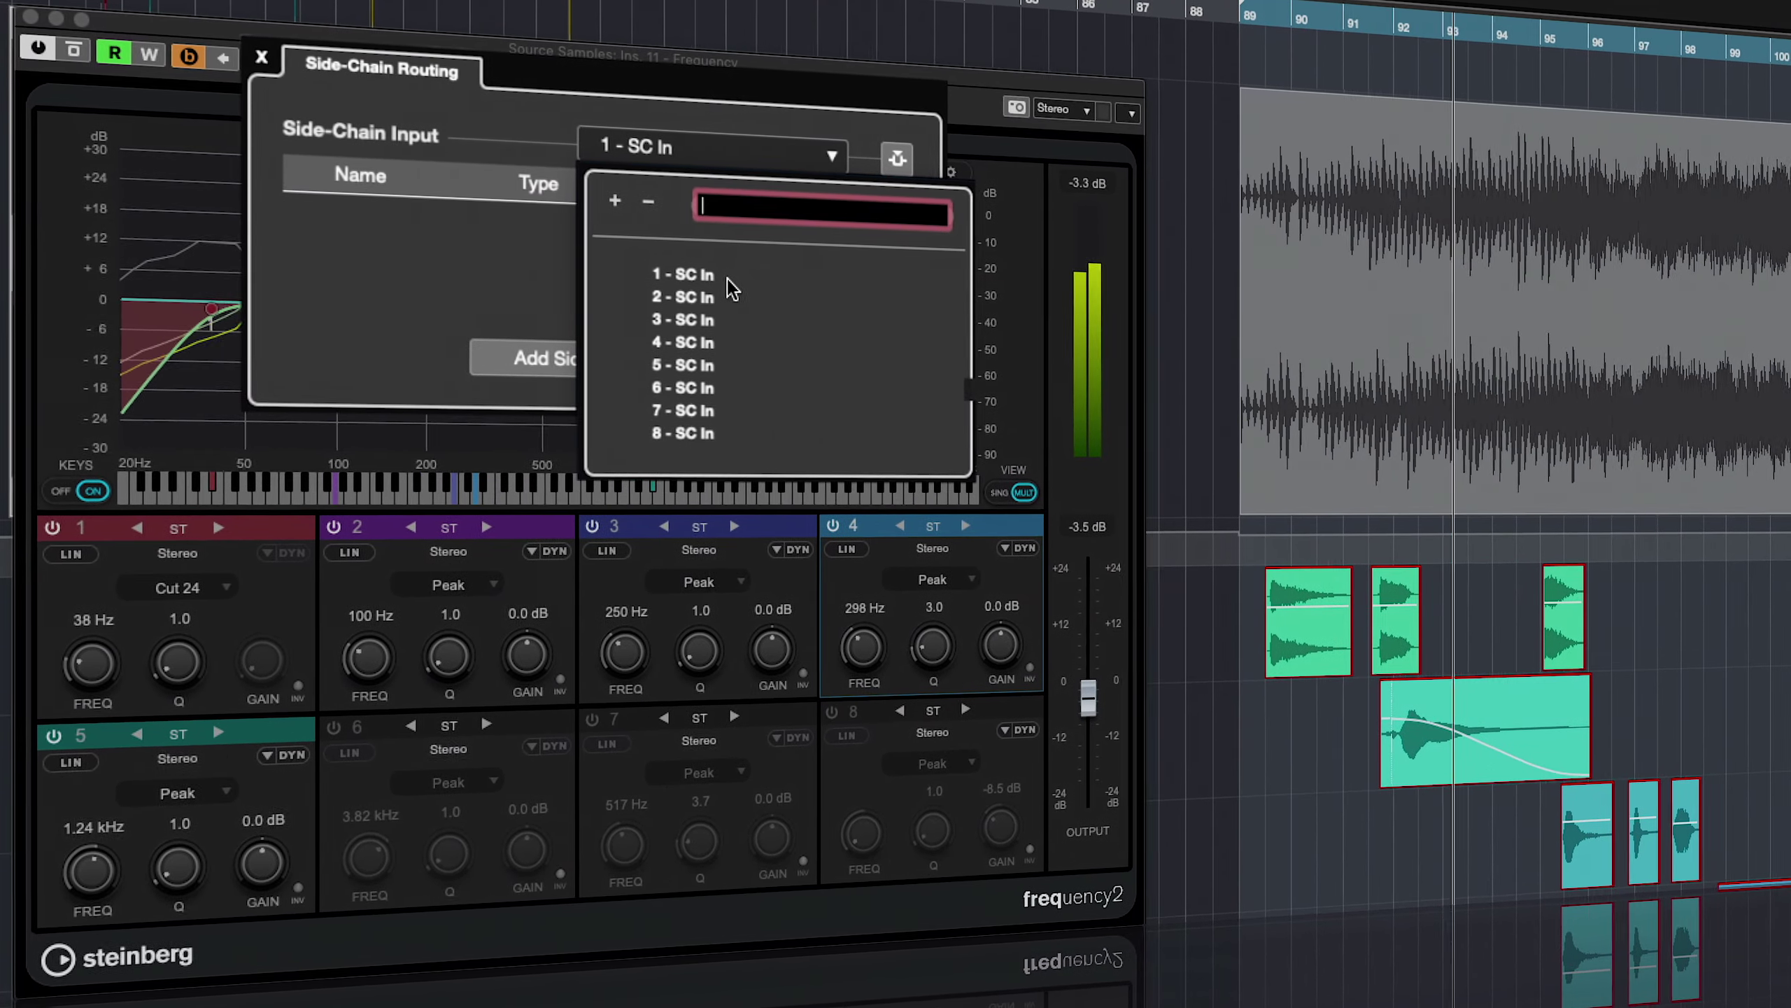
{"action": "left_click", "coordinate": [727, 278]}
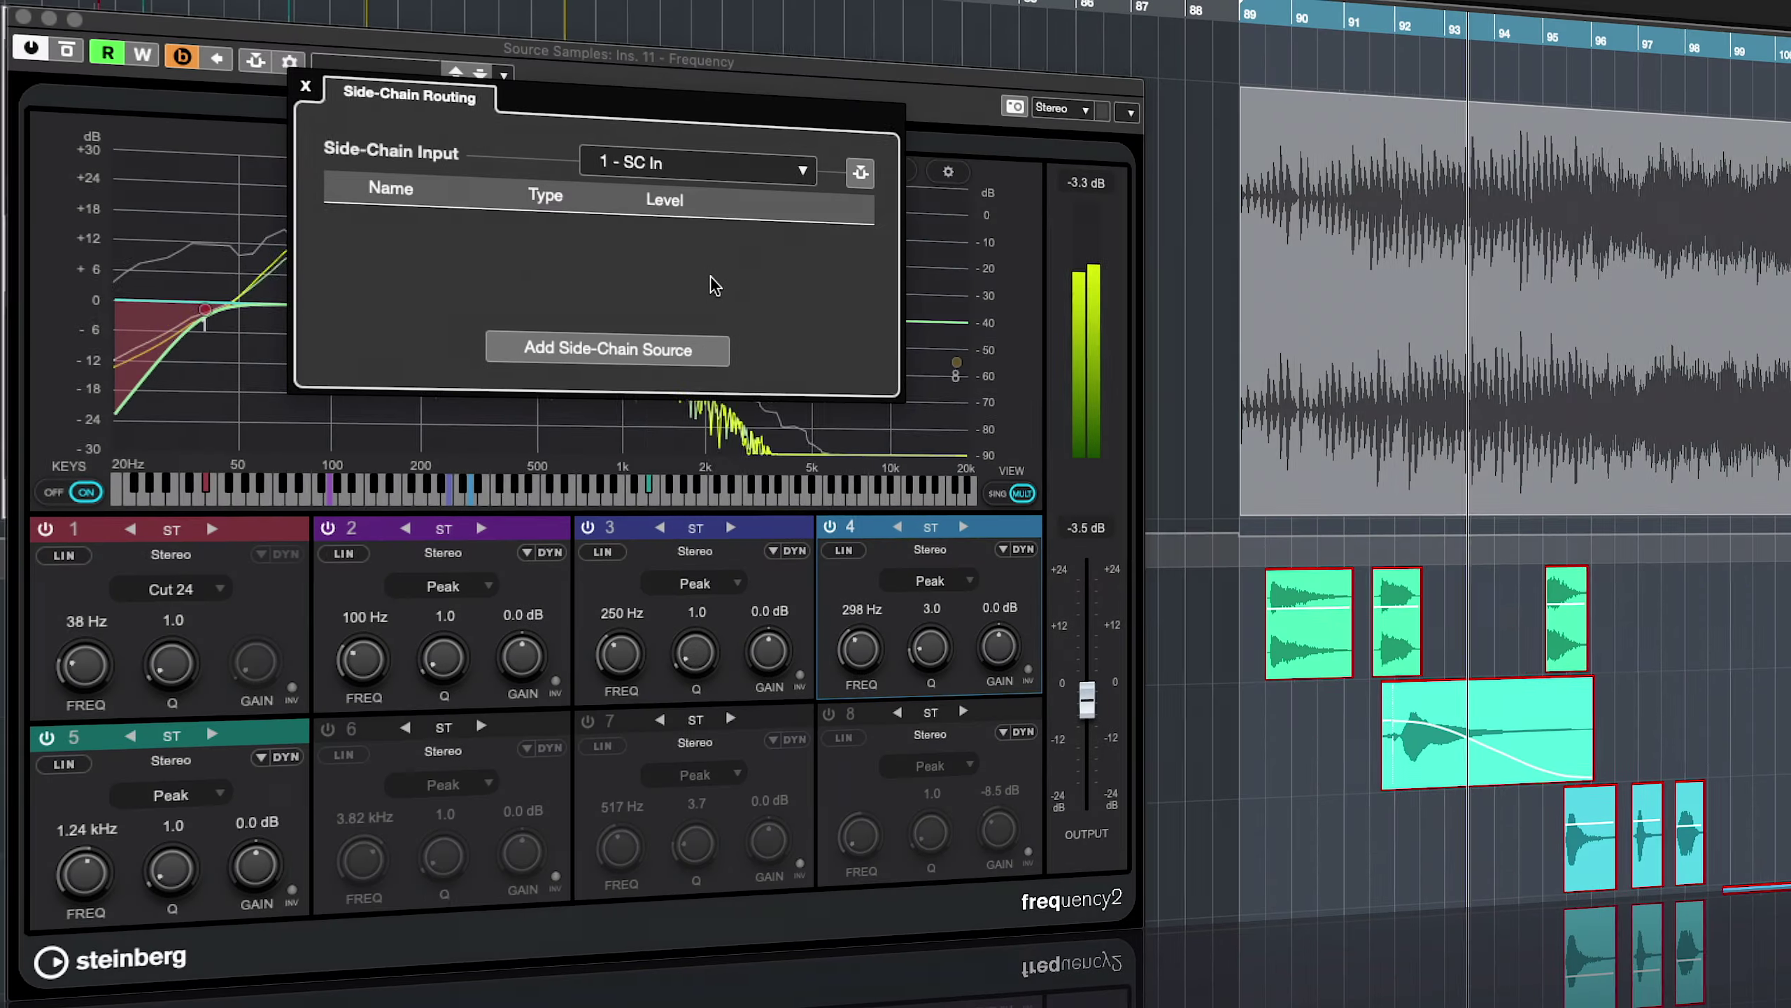
Add SC-Source 1 as a source for side-chain input 1 - SC In and another source for 2 - SC In
{"action": "left_click", "coordinate": [675, 356]}
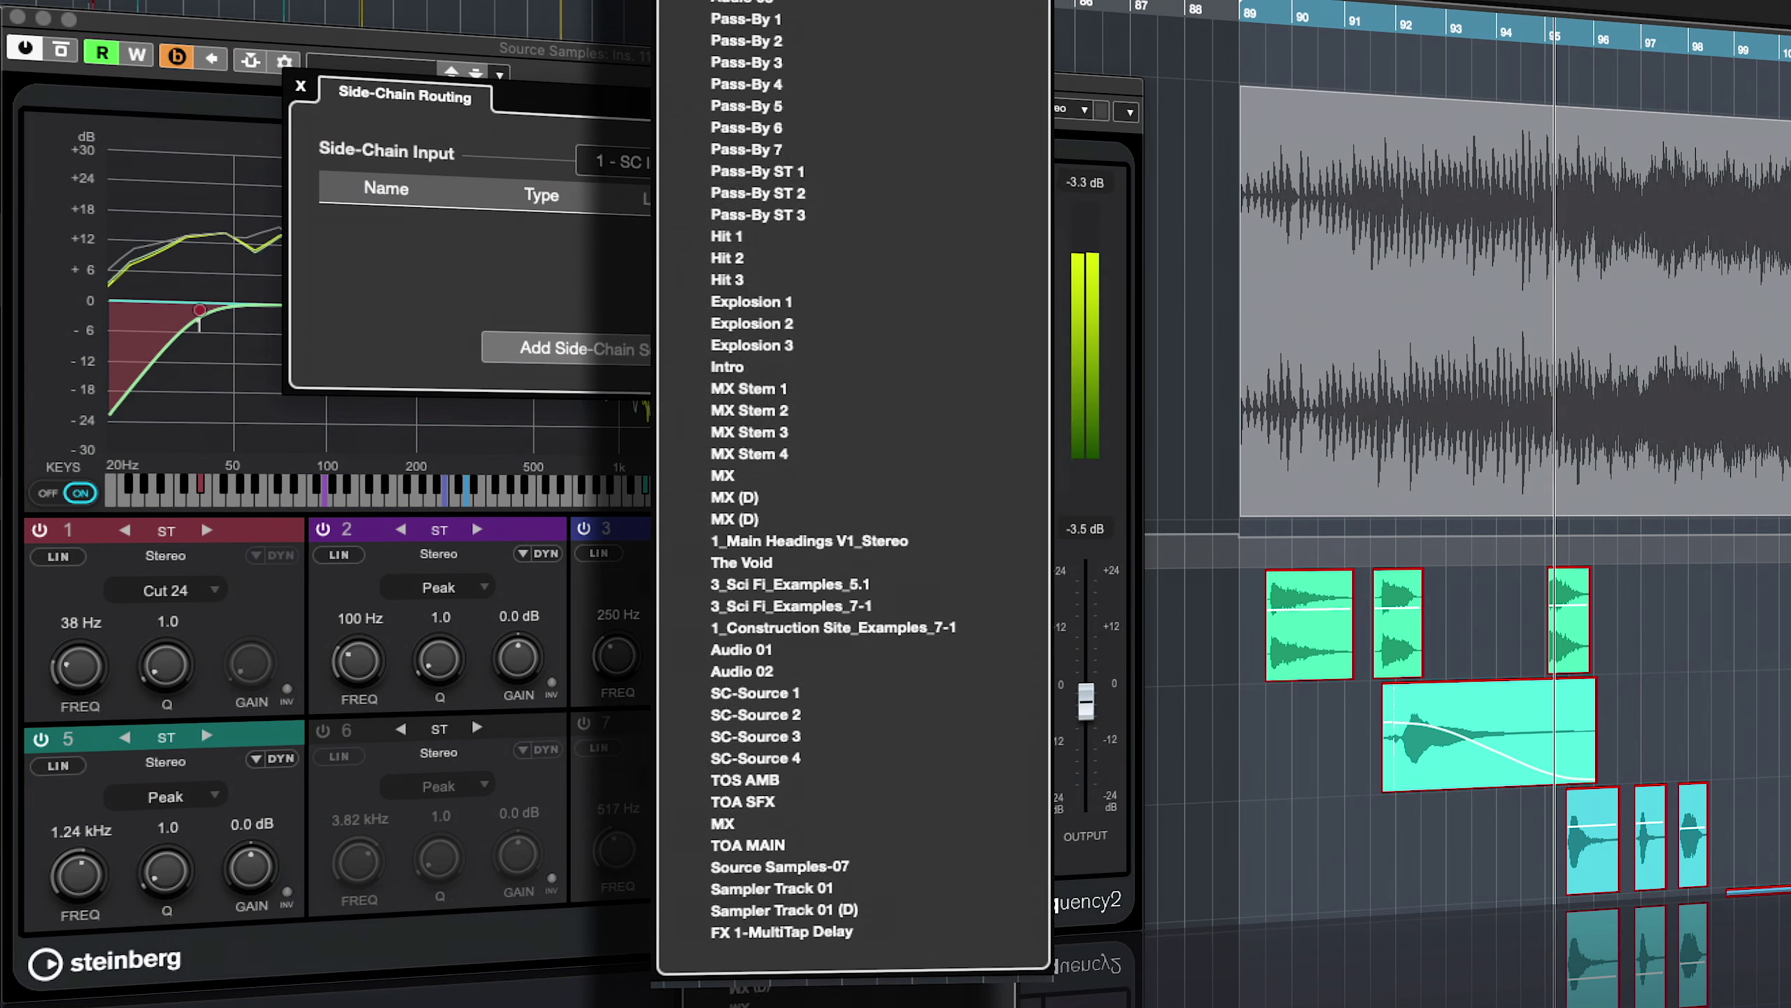
{"action": "left_click", "coordinate": [740, 684]}
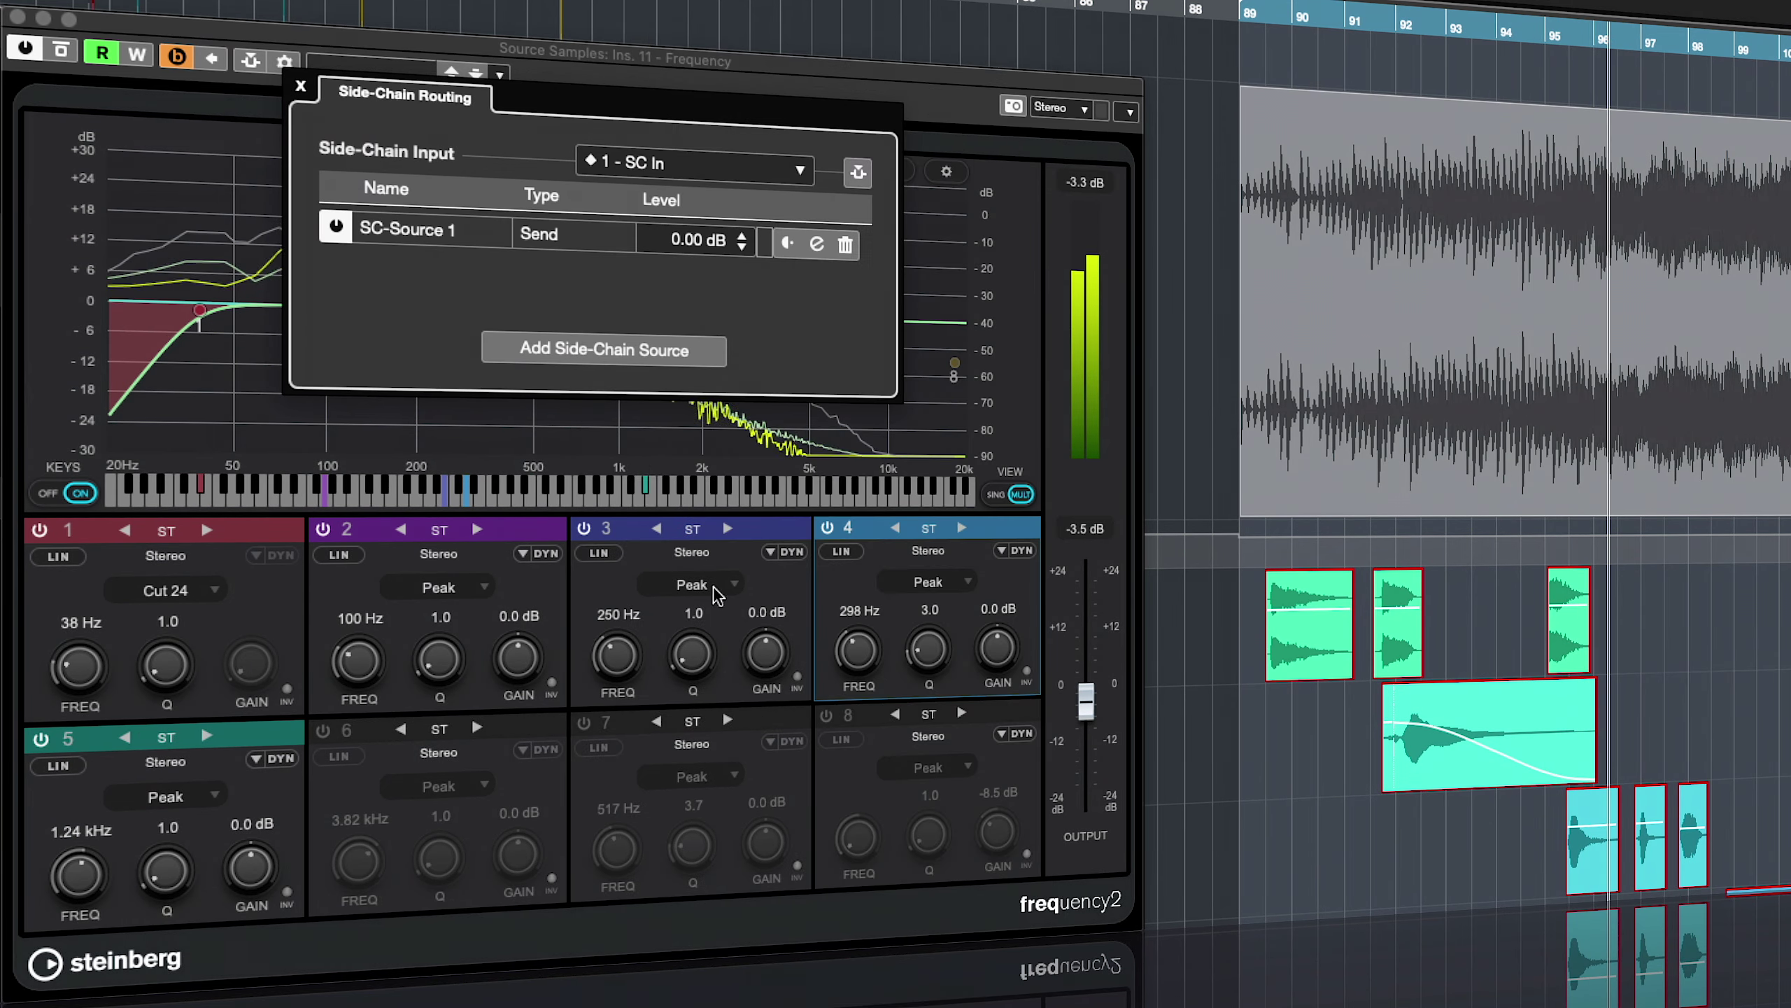
{"action": "left_click", "coordinate": [727, 179]}
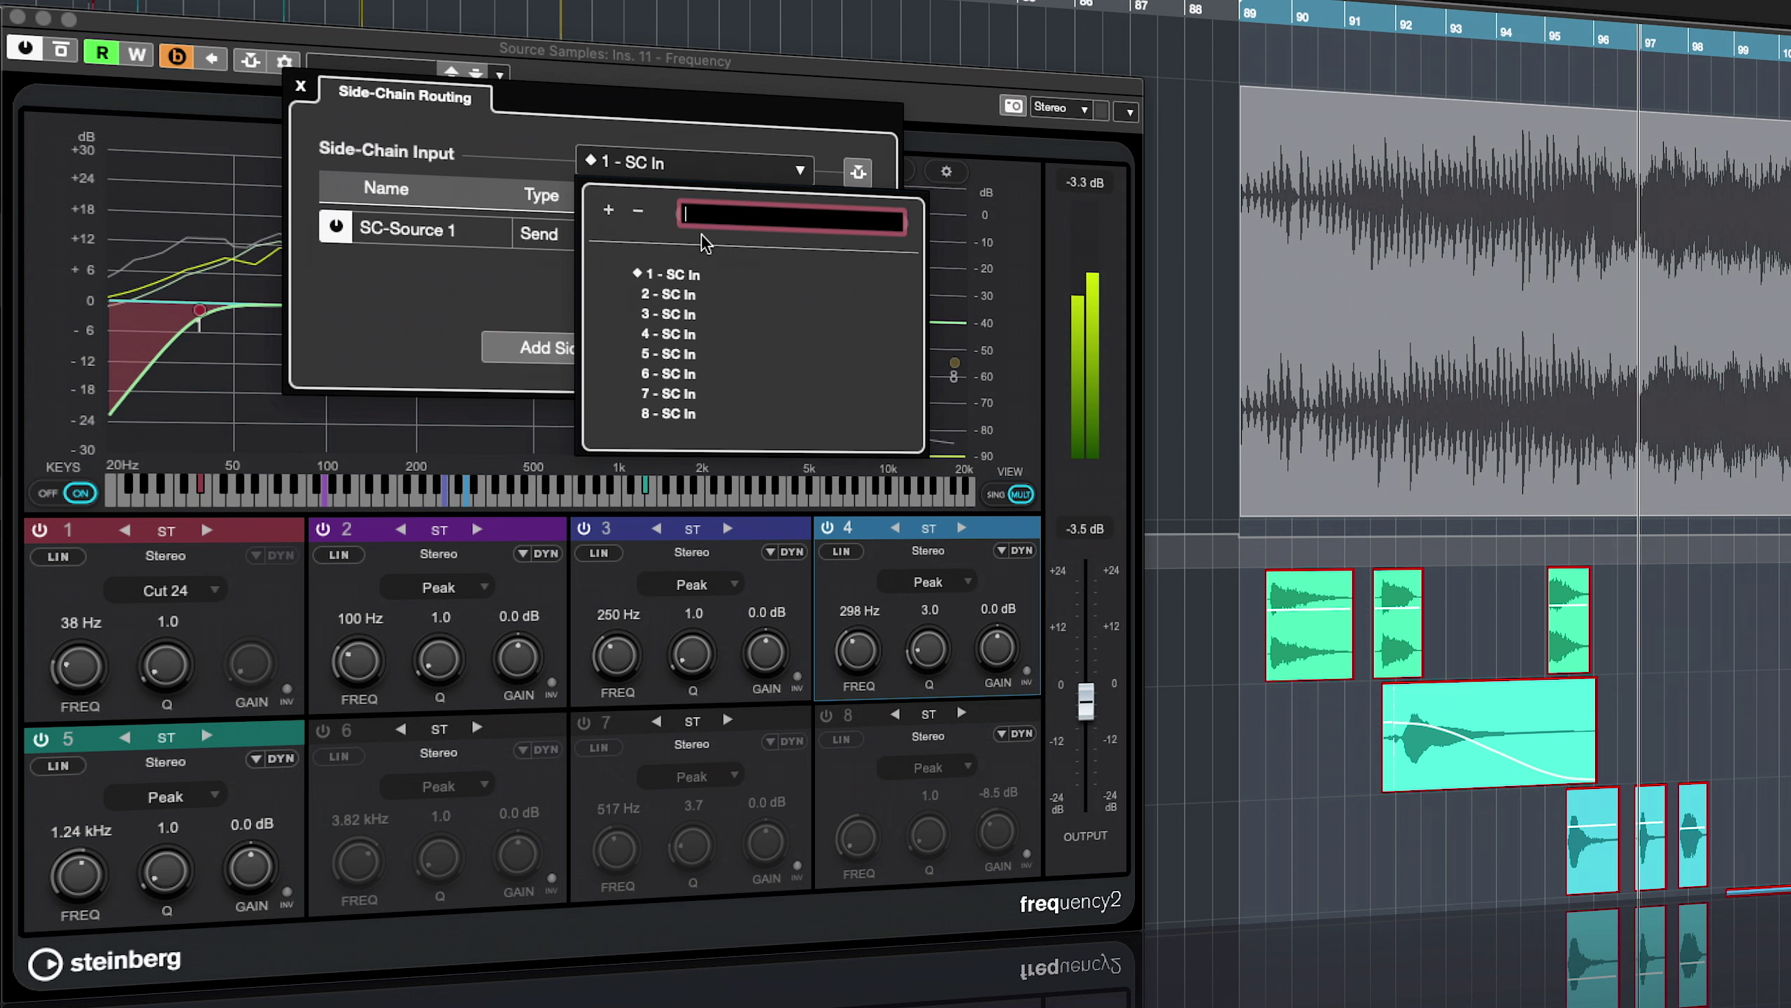
{"action": "left_click", "coordinate": [688, 301]}
{"action": "left_click", "coordinate": [600, 349]}
{"action": "left_click", "coordinate": [719, 769]}
Select side-chain input 3 - SC In and add a source track to it
{"action": "left_click", "coordinate": [695, 164]}
{"action": "left_click", "coordinate": [666, 314]}
{"action": "left_click", "coordinate": [600, 348]}
{"action": "left_click", "coordinate": [719, 812]}
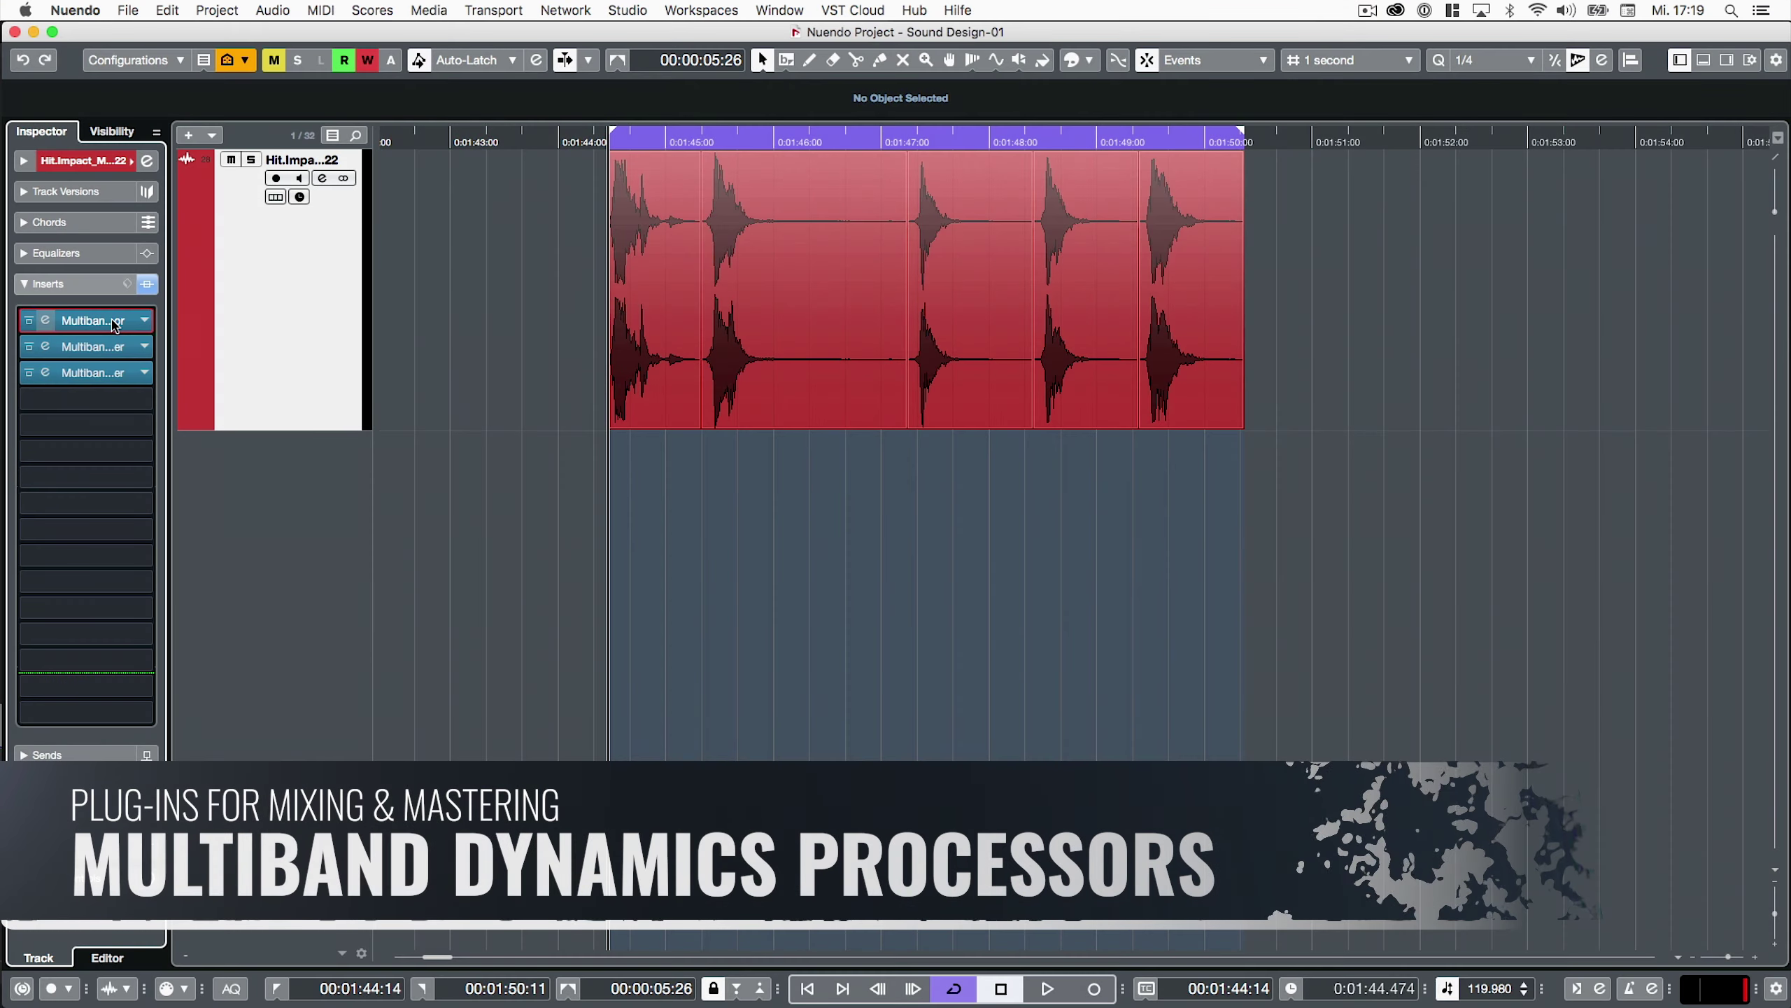
Open the three multiband dynamics plug-ins inserted on the hit impact track
{"action": "left_click", "coordinate": [112, 320]}
{"action": "left_click", "coordinate": [111, 347]}
{"action": "left_click", "coordinate": [111, 372]}
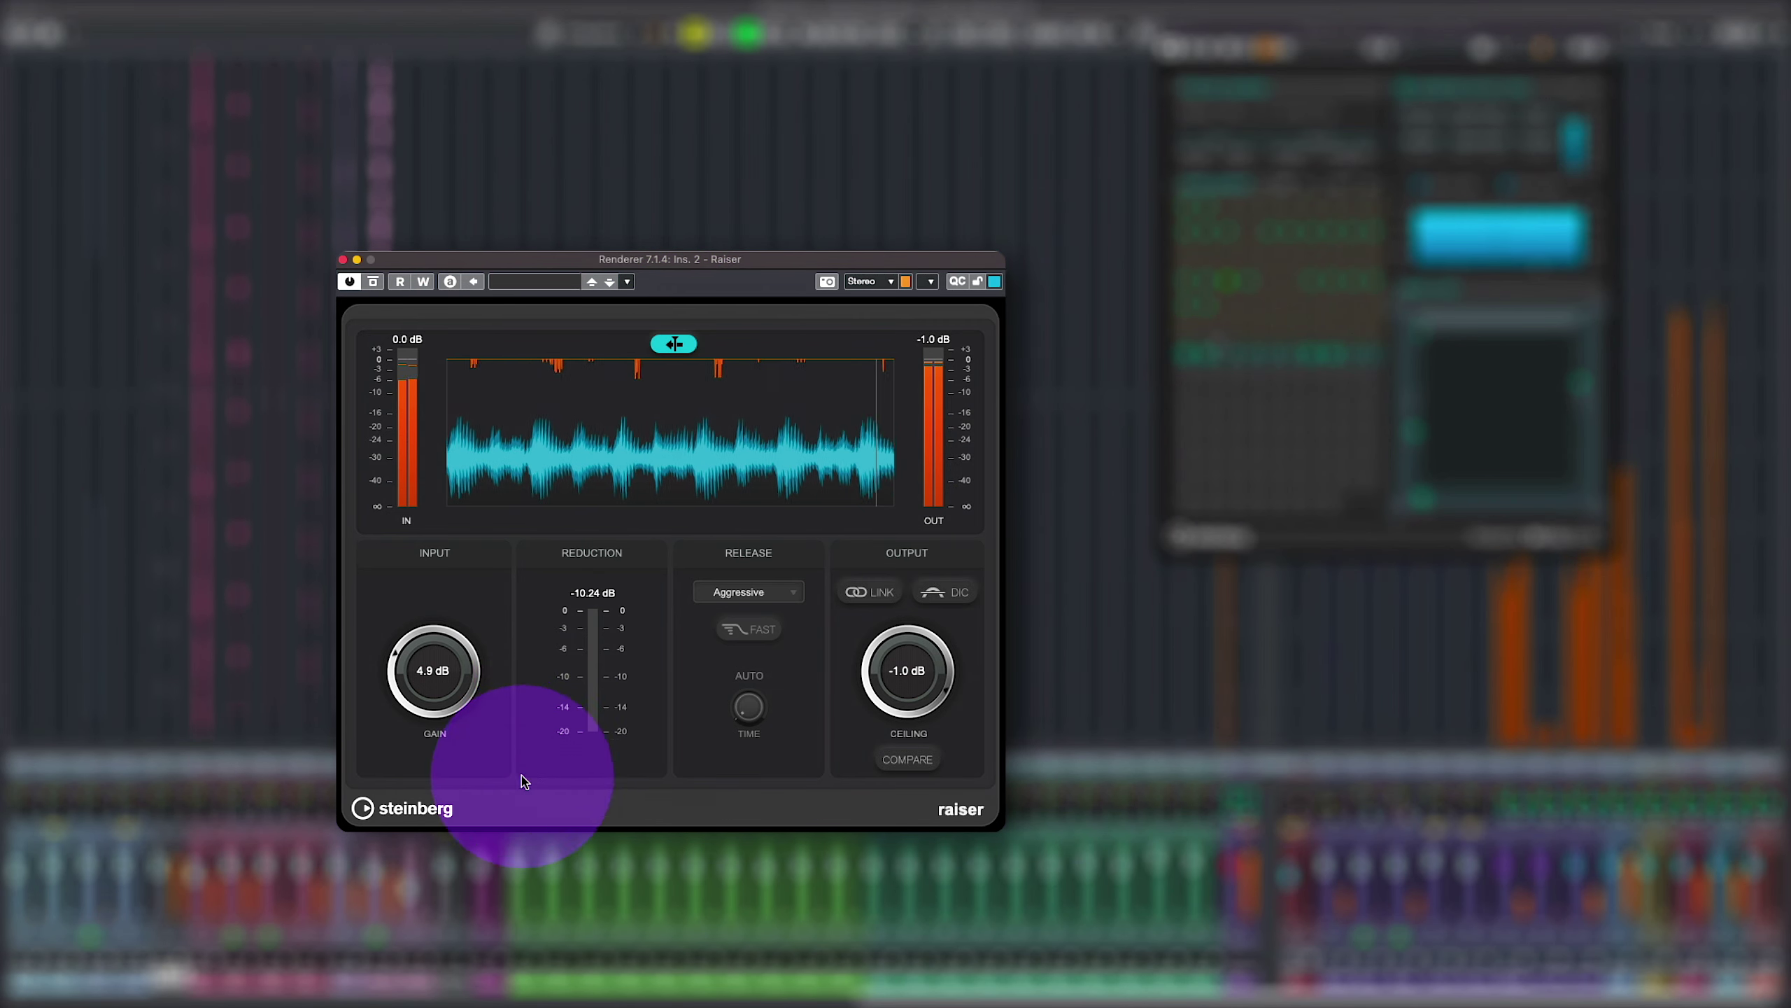
Set Raiser's input gain to about 4.7 dB and its release to Manual, adjusting the release time and toggling Fast
{"action": "left_click_drag", "start_coordinate": [479, 712], "coordinate": [467, 688]}
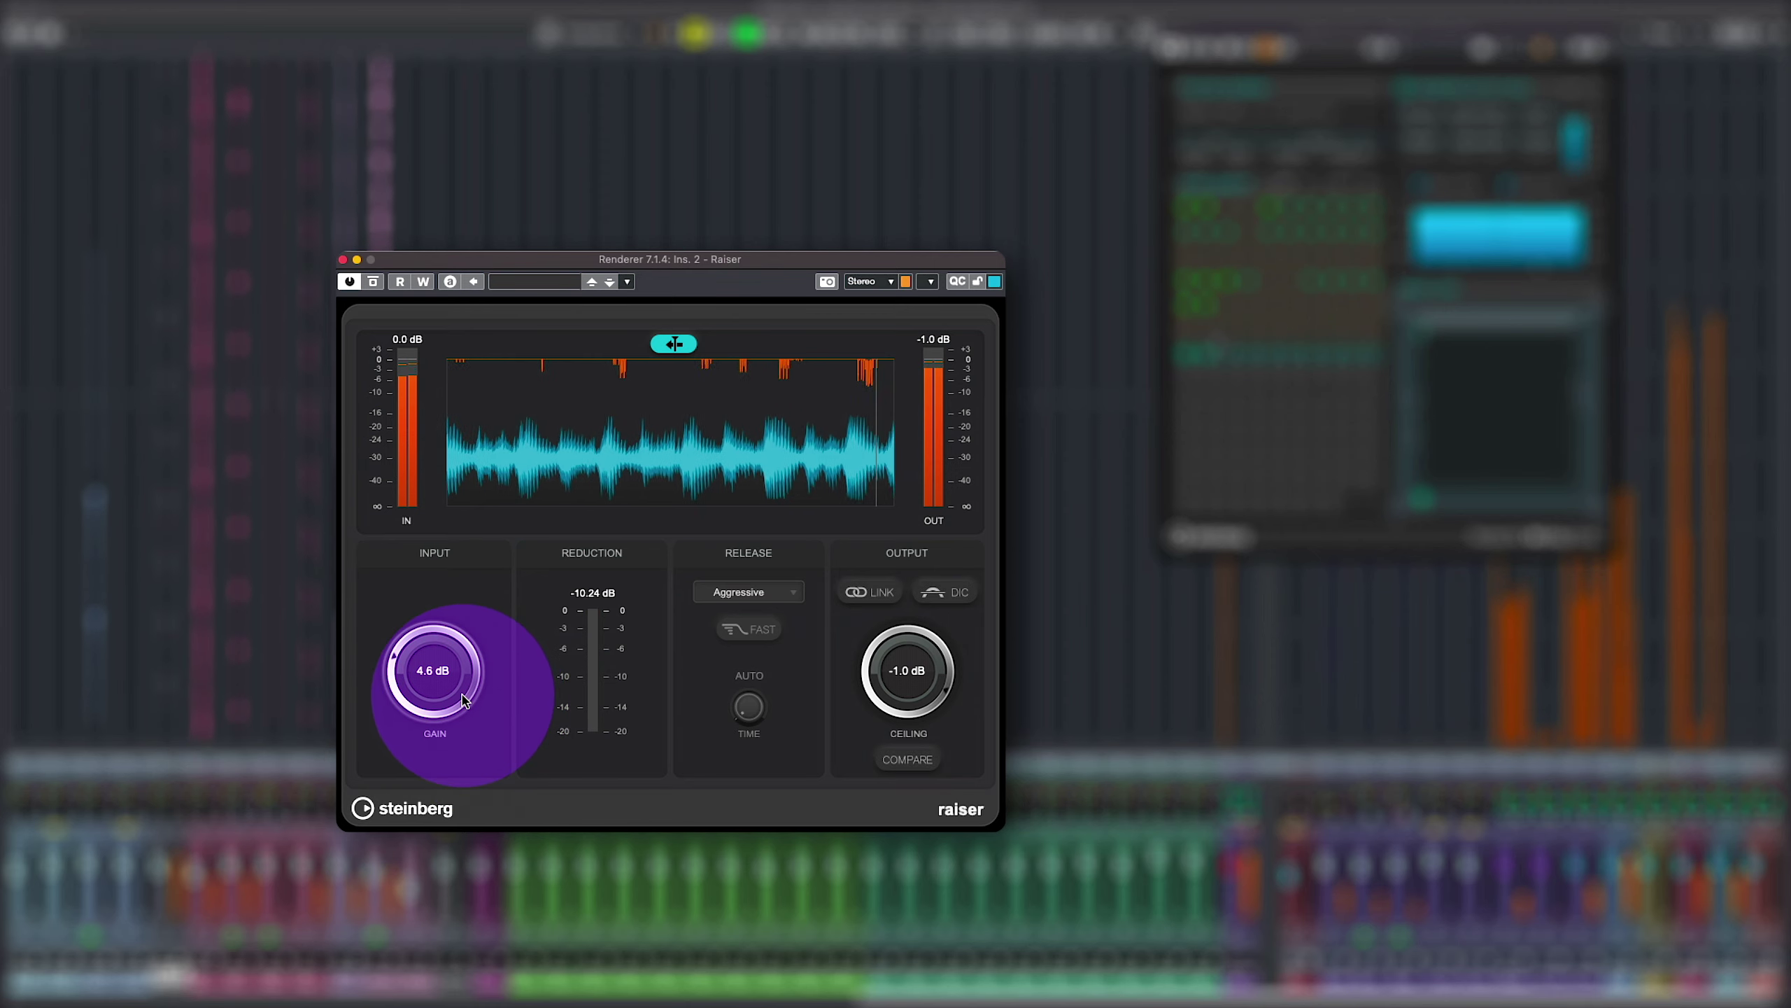
{"action": "left_click", "coordinate": [737, 592]}
{"action": "left_click", "coordinate": [709, 513]}
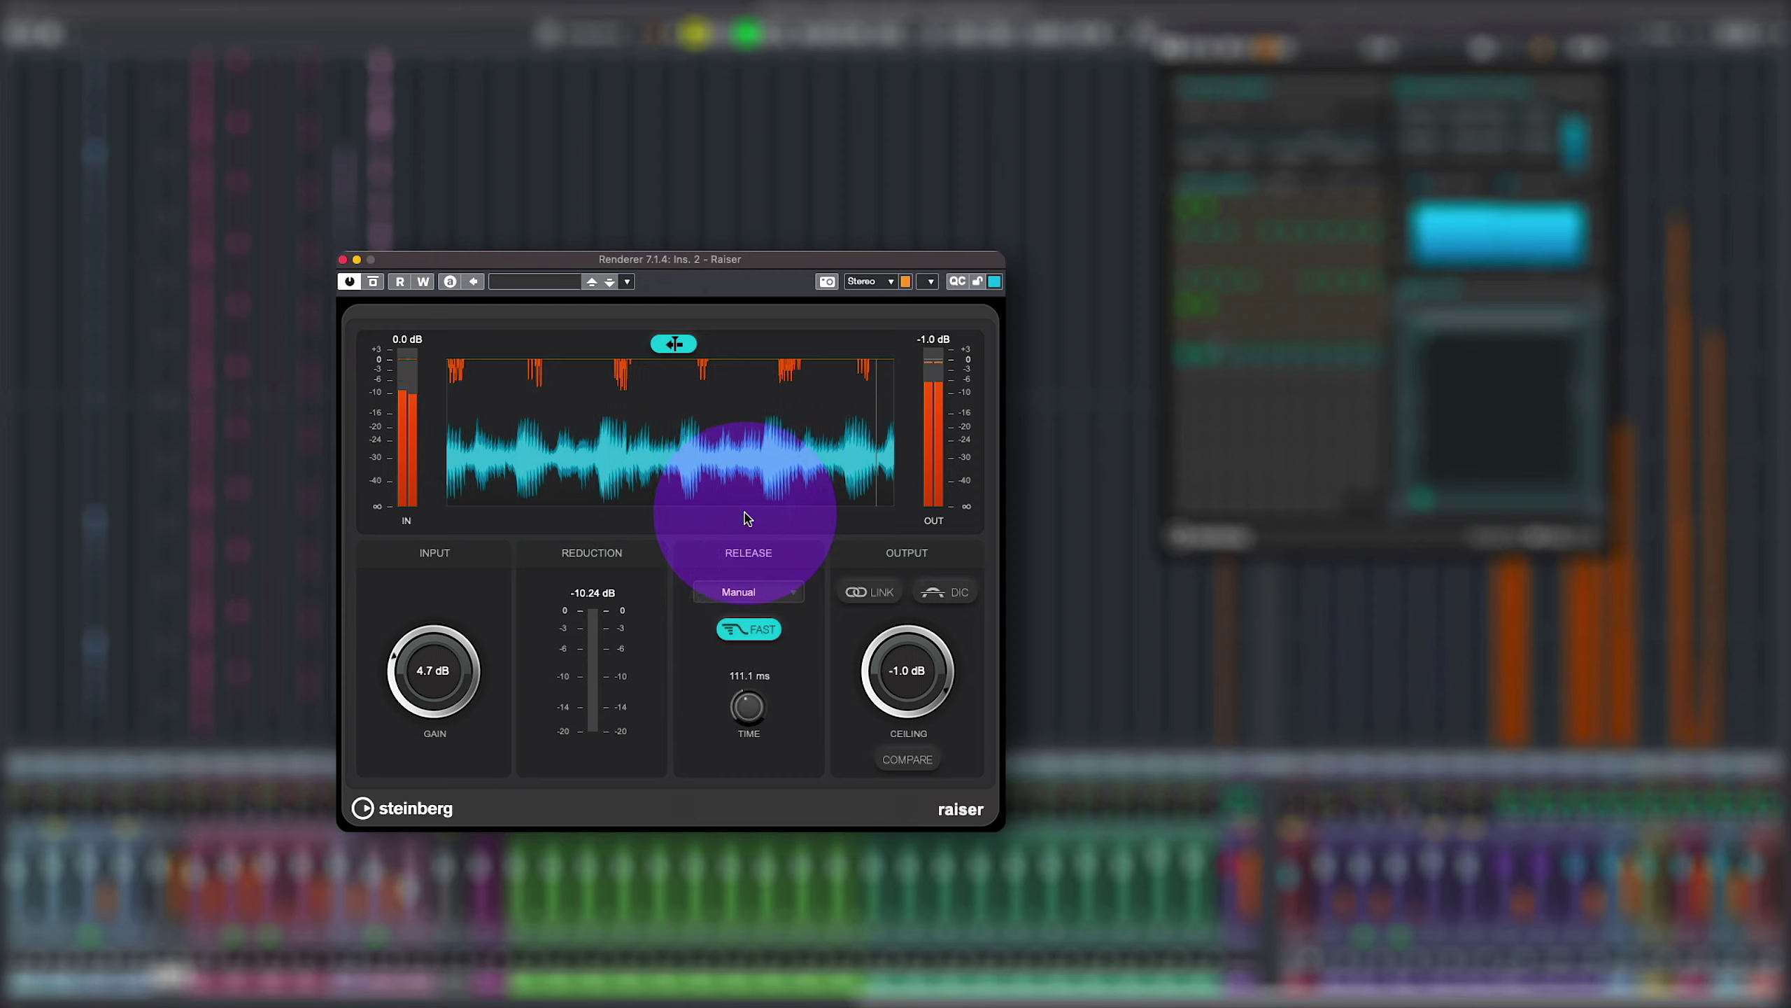
{"action": "mouse_move", "coordinate": [749, 705]}
{"action": "left_mouse_down"}
{"action": "mouse_move", "coordinate": [751, 734]}
{"action": "mouse_move", "coordinate": [766, 634]}
{"action": "mouse_move", "coordinate": [753, 705]}
{"action": "left_mouse_up"}
{"action": "left_click", "coordinate": [749, 628]}
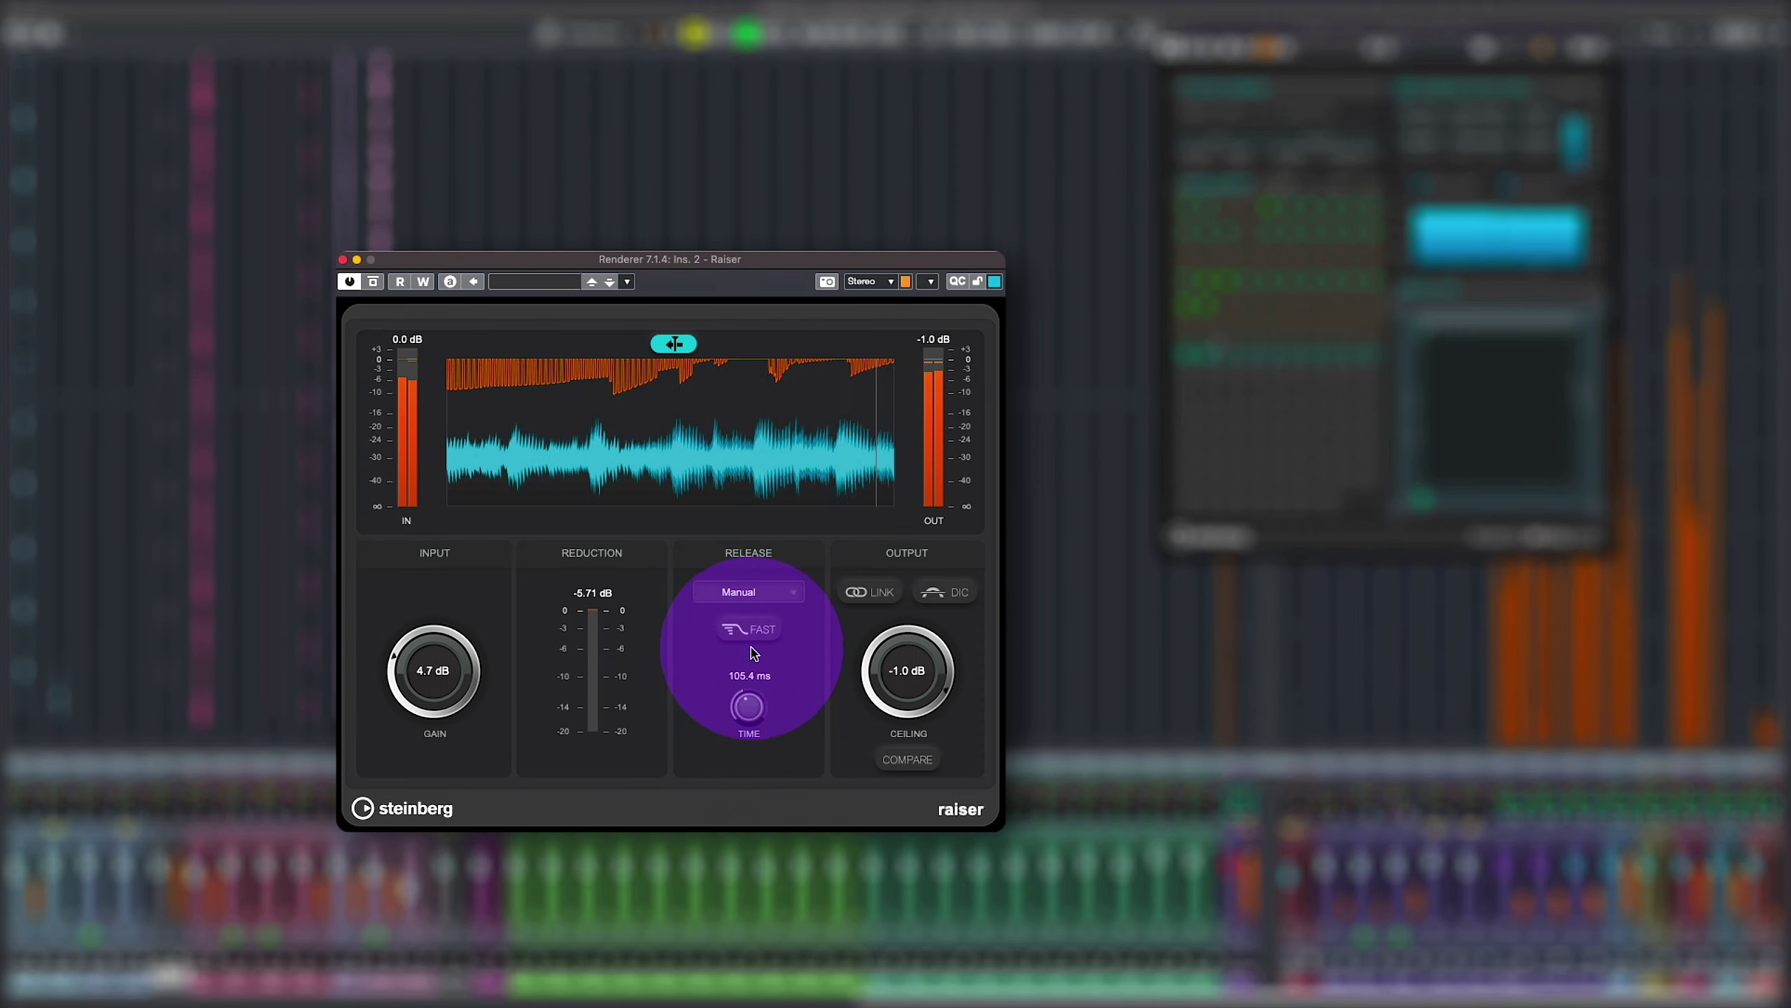
Try the DIC option in Raiser's output section, enable Link and toggle Compare
{"action": "left_click", "coordinate": [937, 596]}
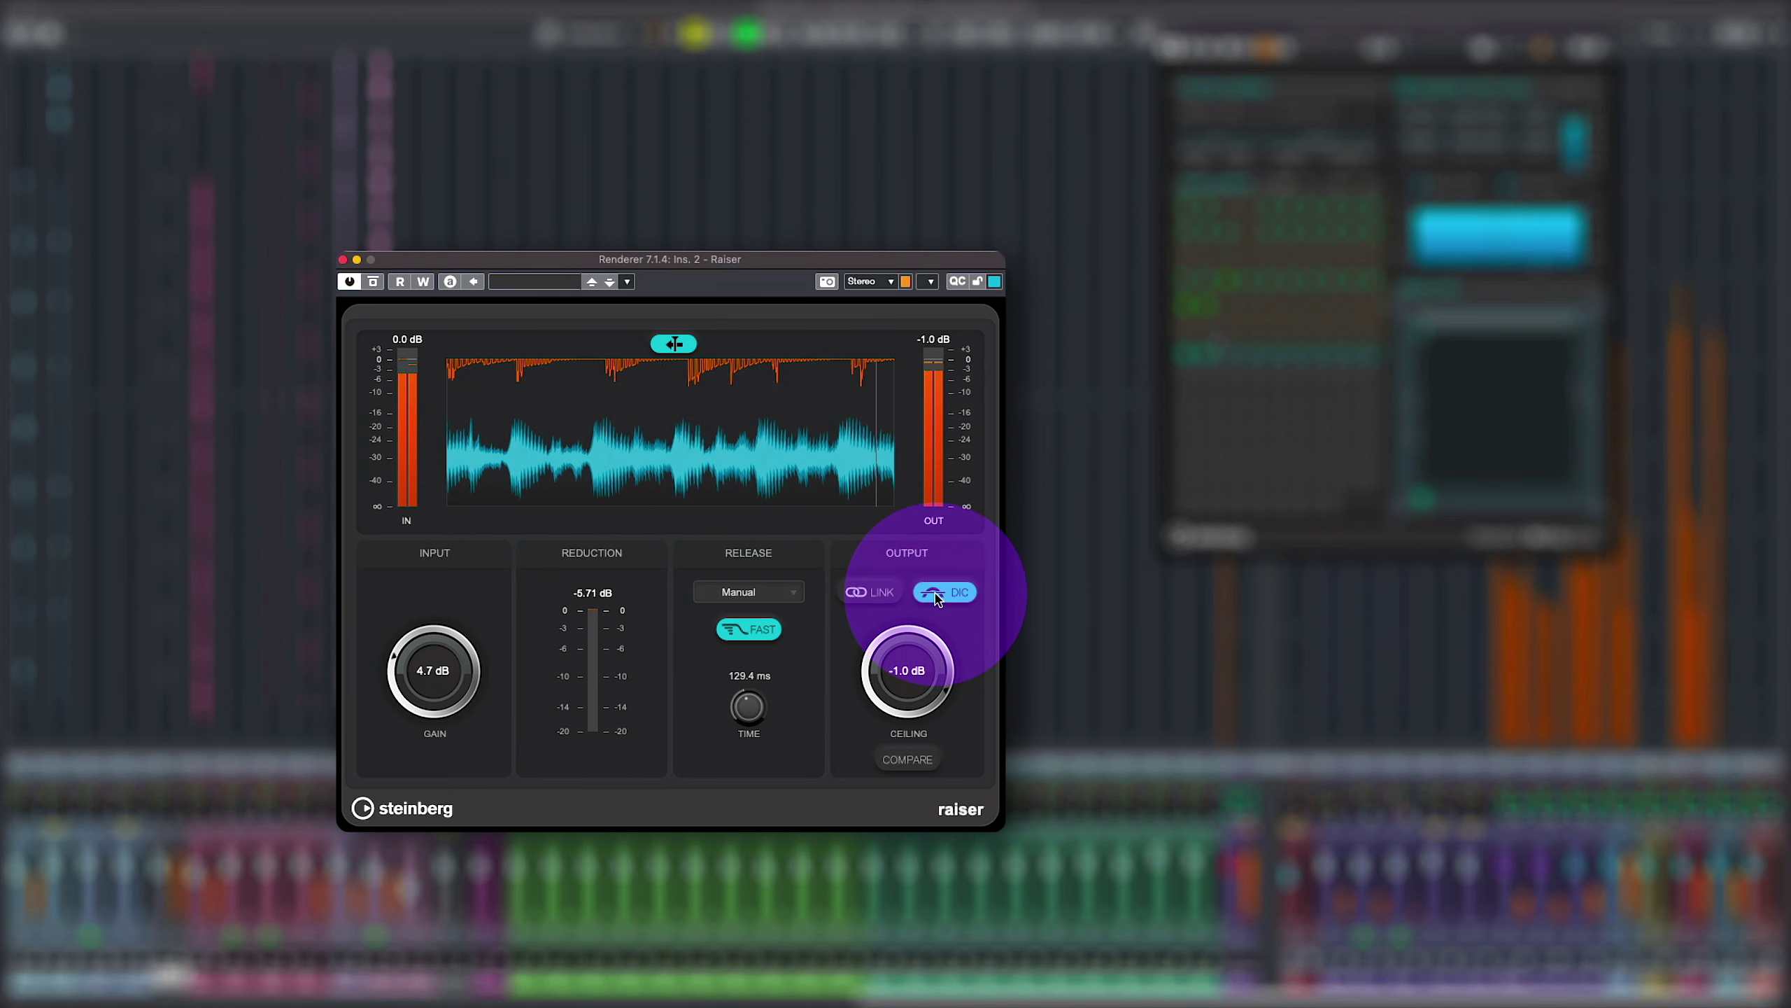
{"action": "left_click", "coordinate": [938, 596]}
{"action": "left_click", "coordinate": [874, 597]}
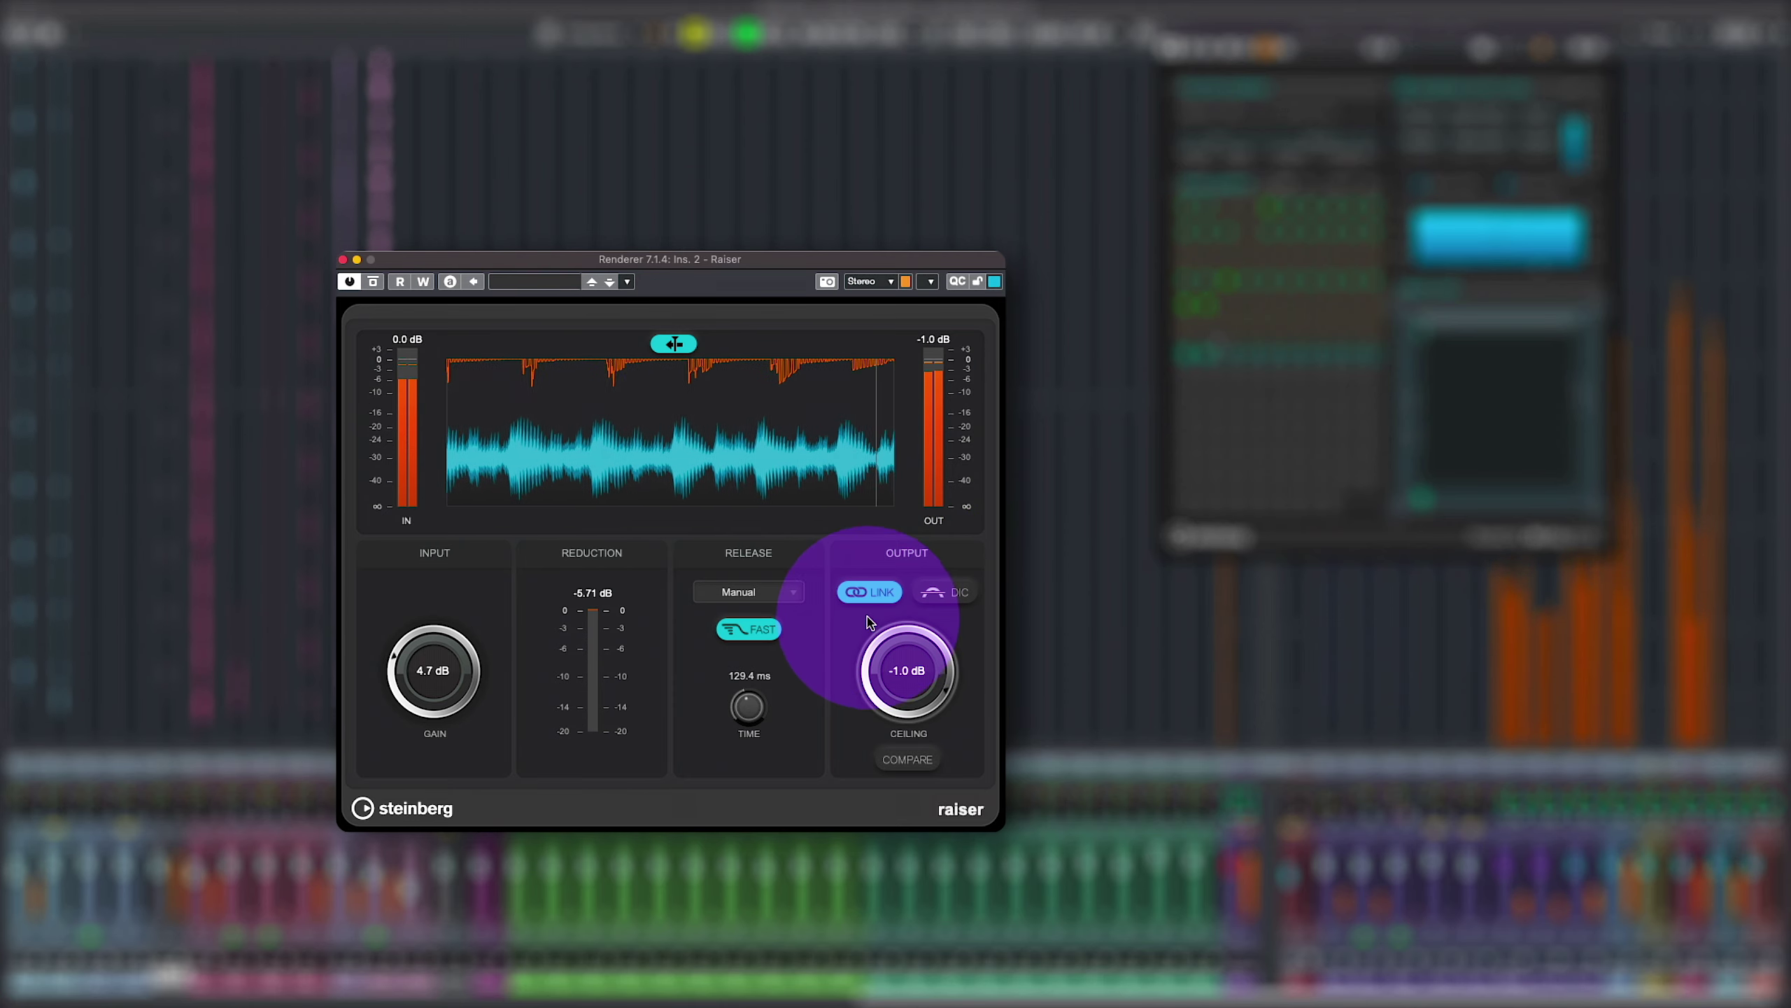
{"action": "left_click", "coordinate": [907, 760]}
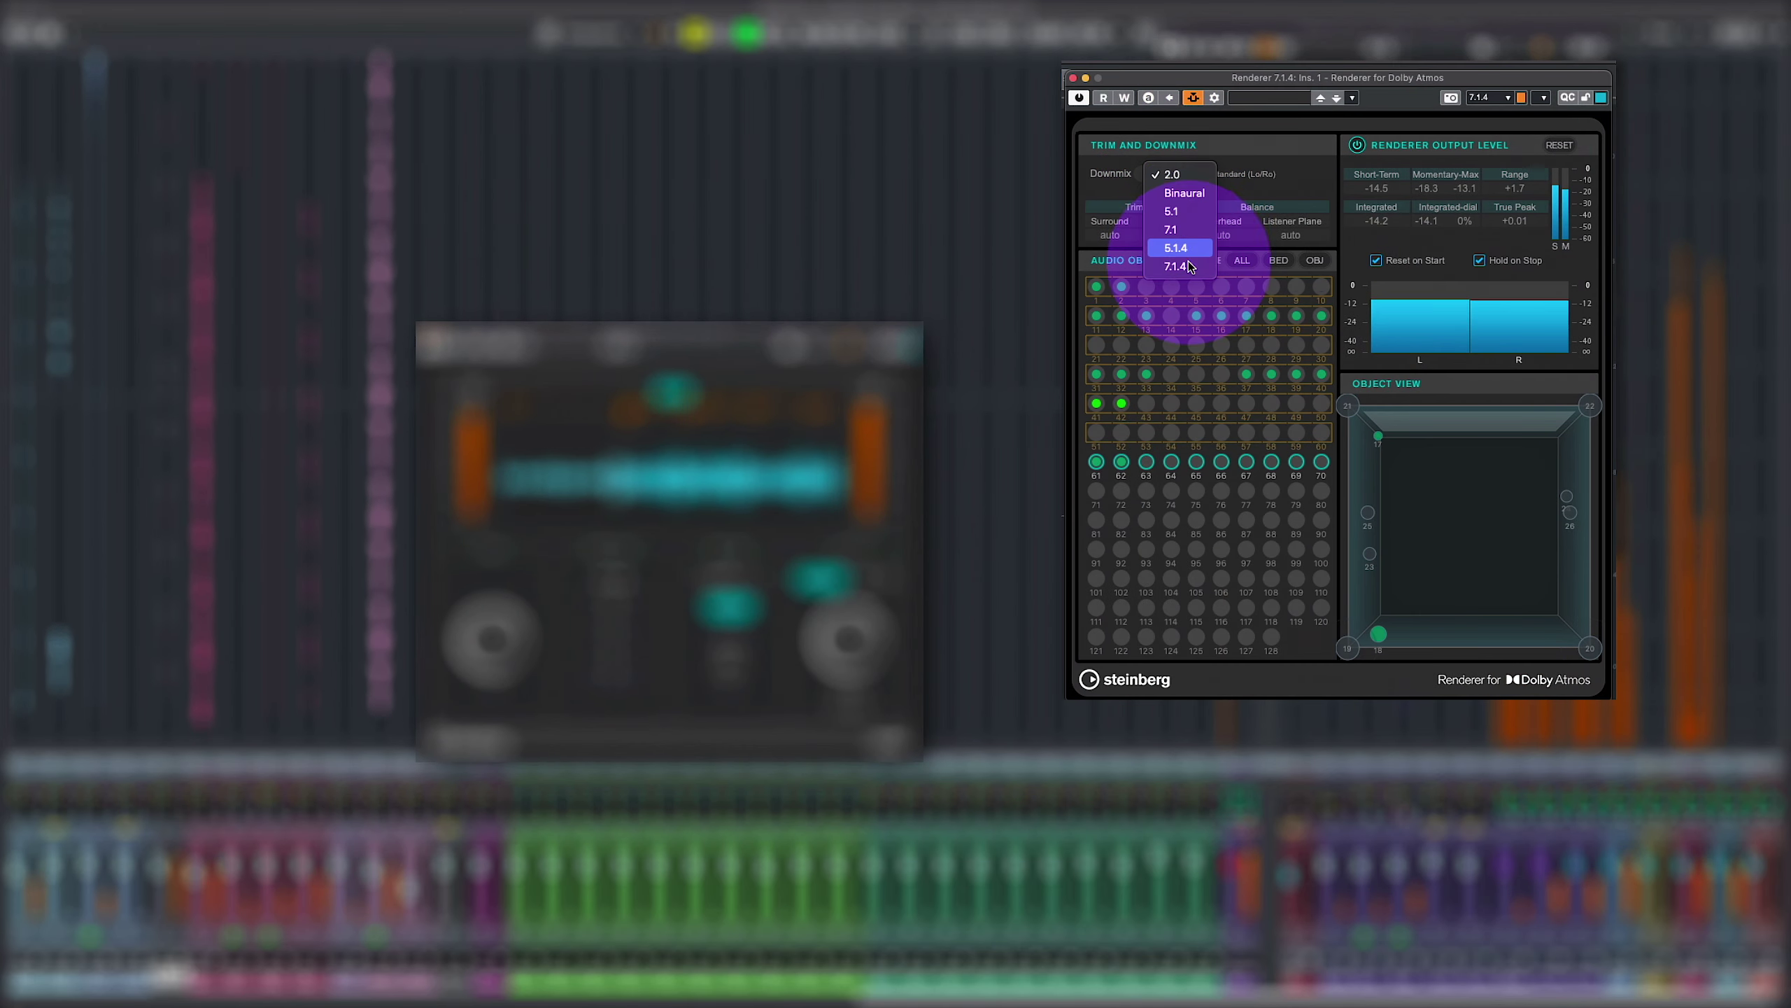
{"action": "left_click", "coordinate": [1176, 266]}
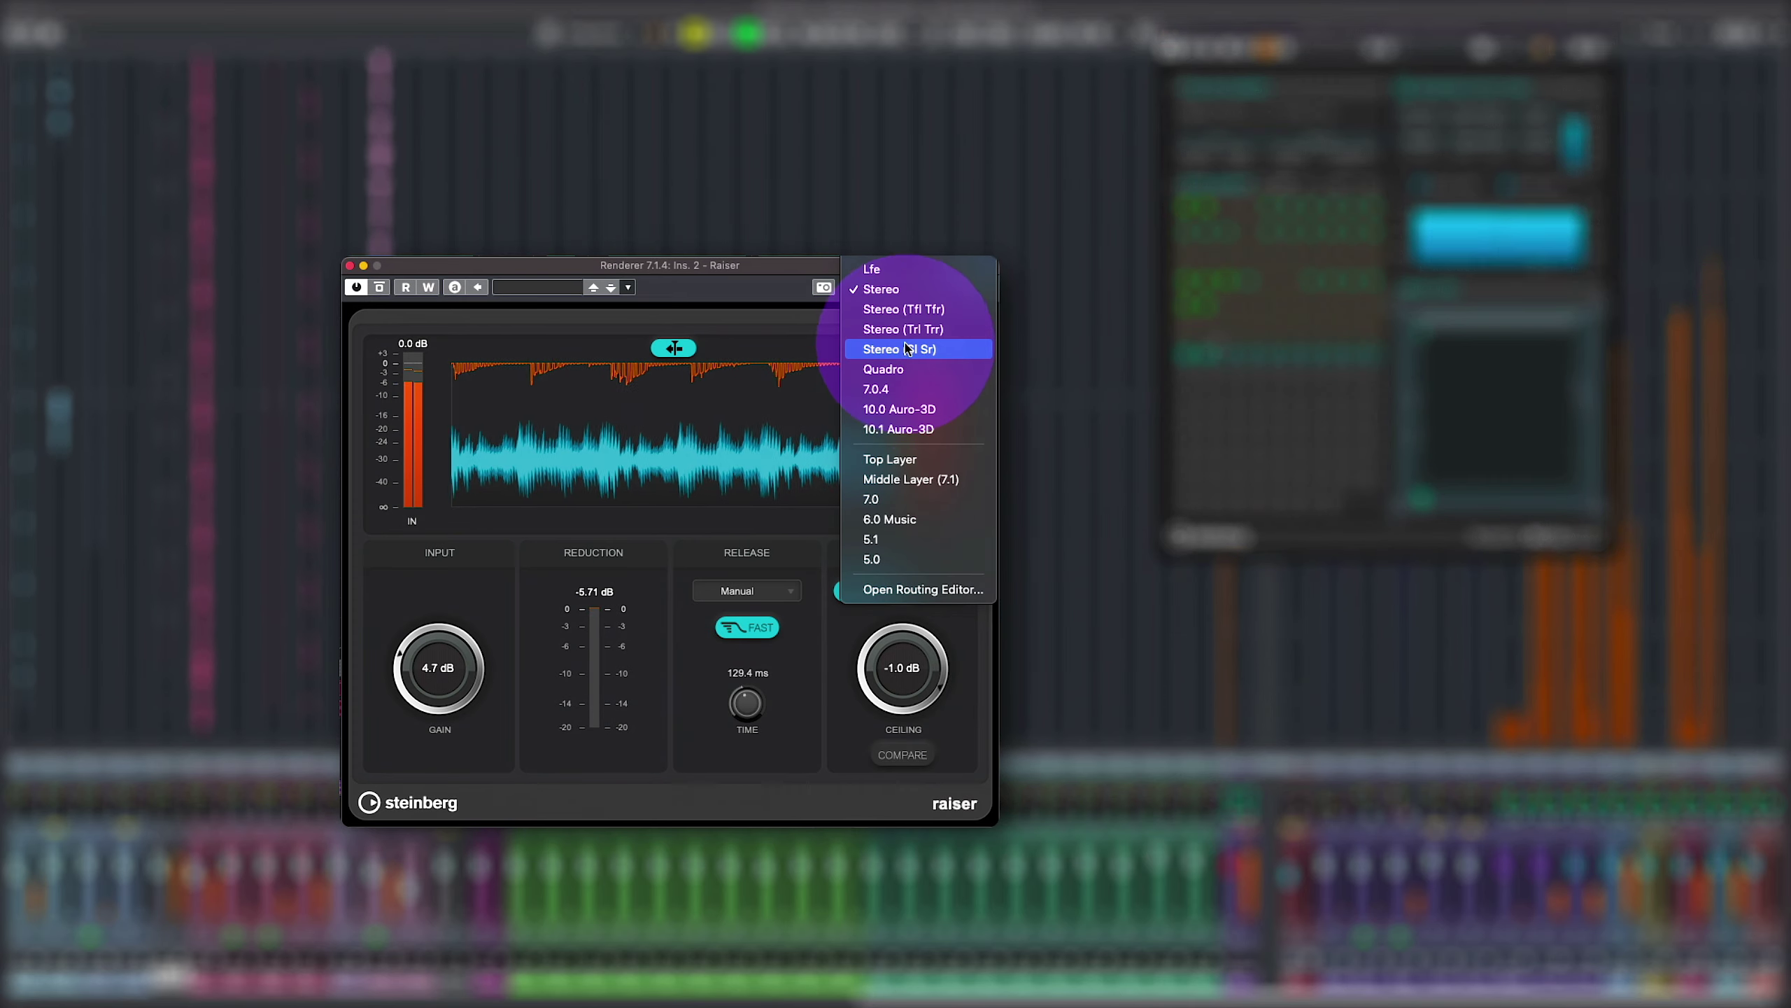
{"action": "left_click", "coordinate": [882, 387]}
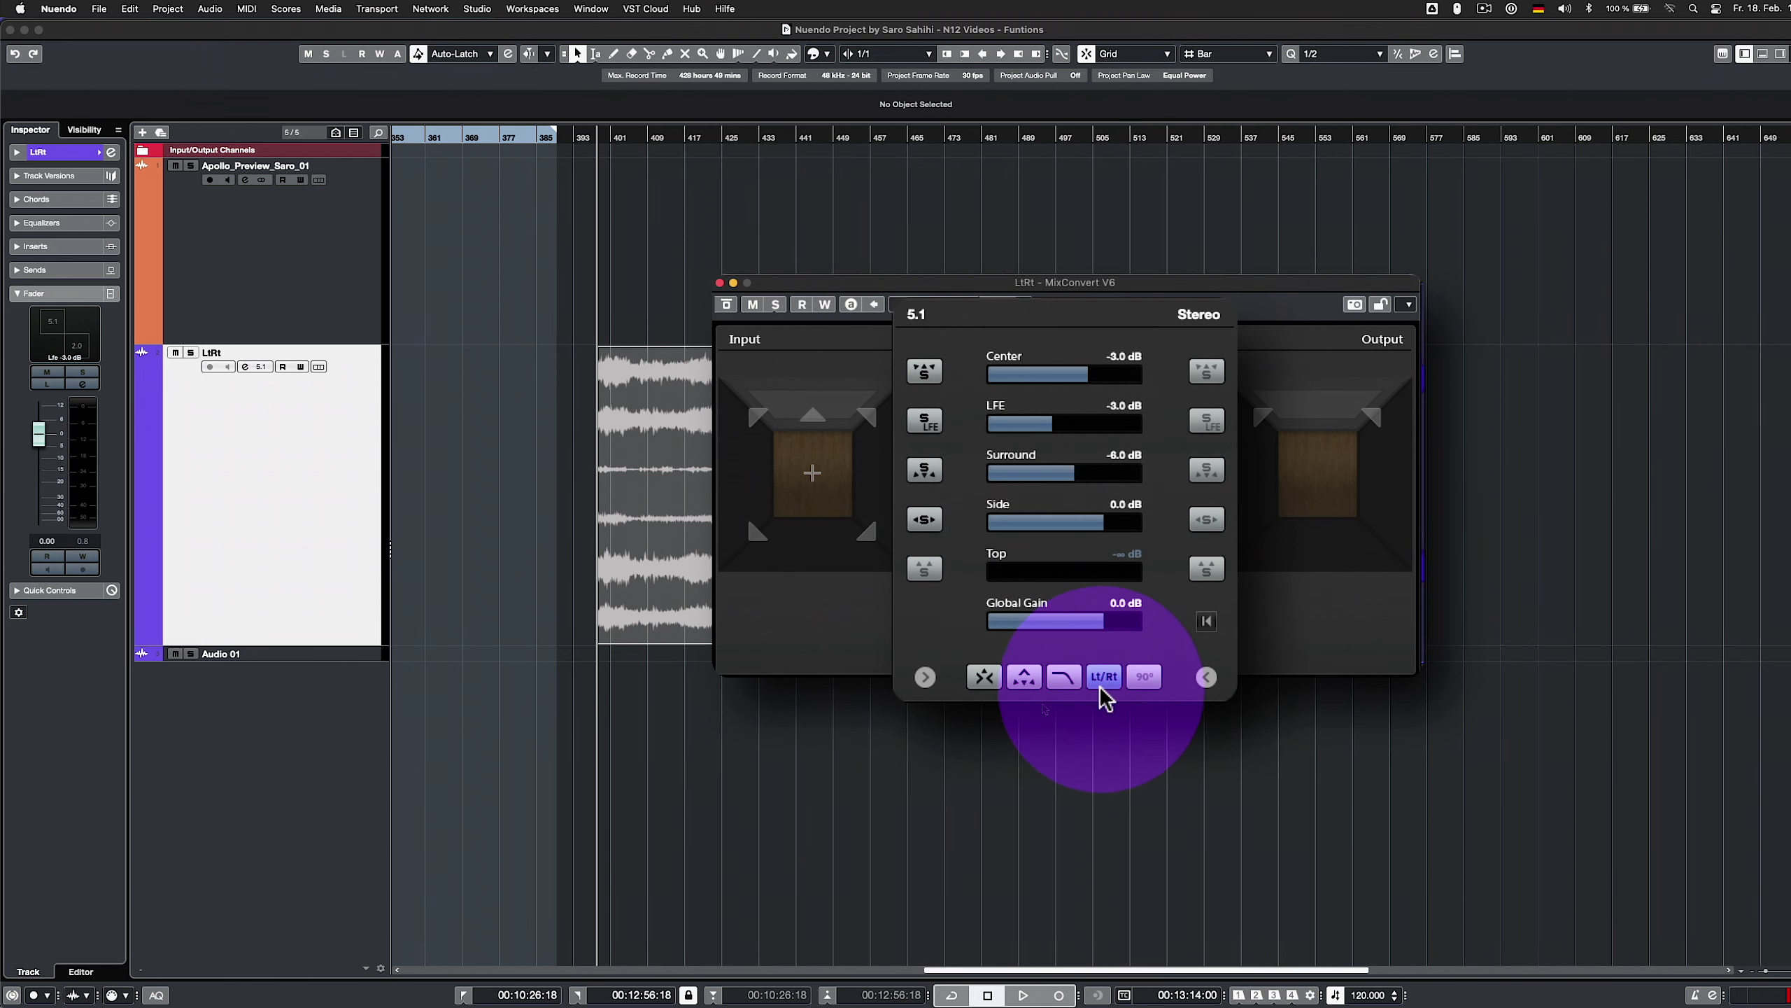
Toggle the Lt/Rt option in MixConvert V6 and change a channel's output routing in MixerDelay
{"action": "left_click", "coordinate": [1103, 680]}
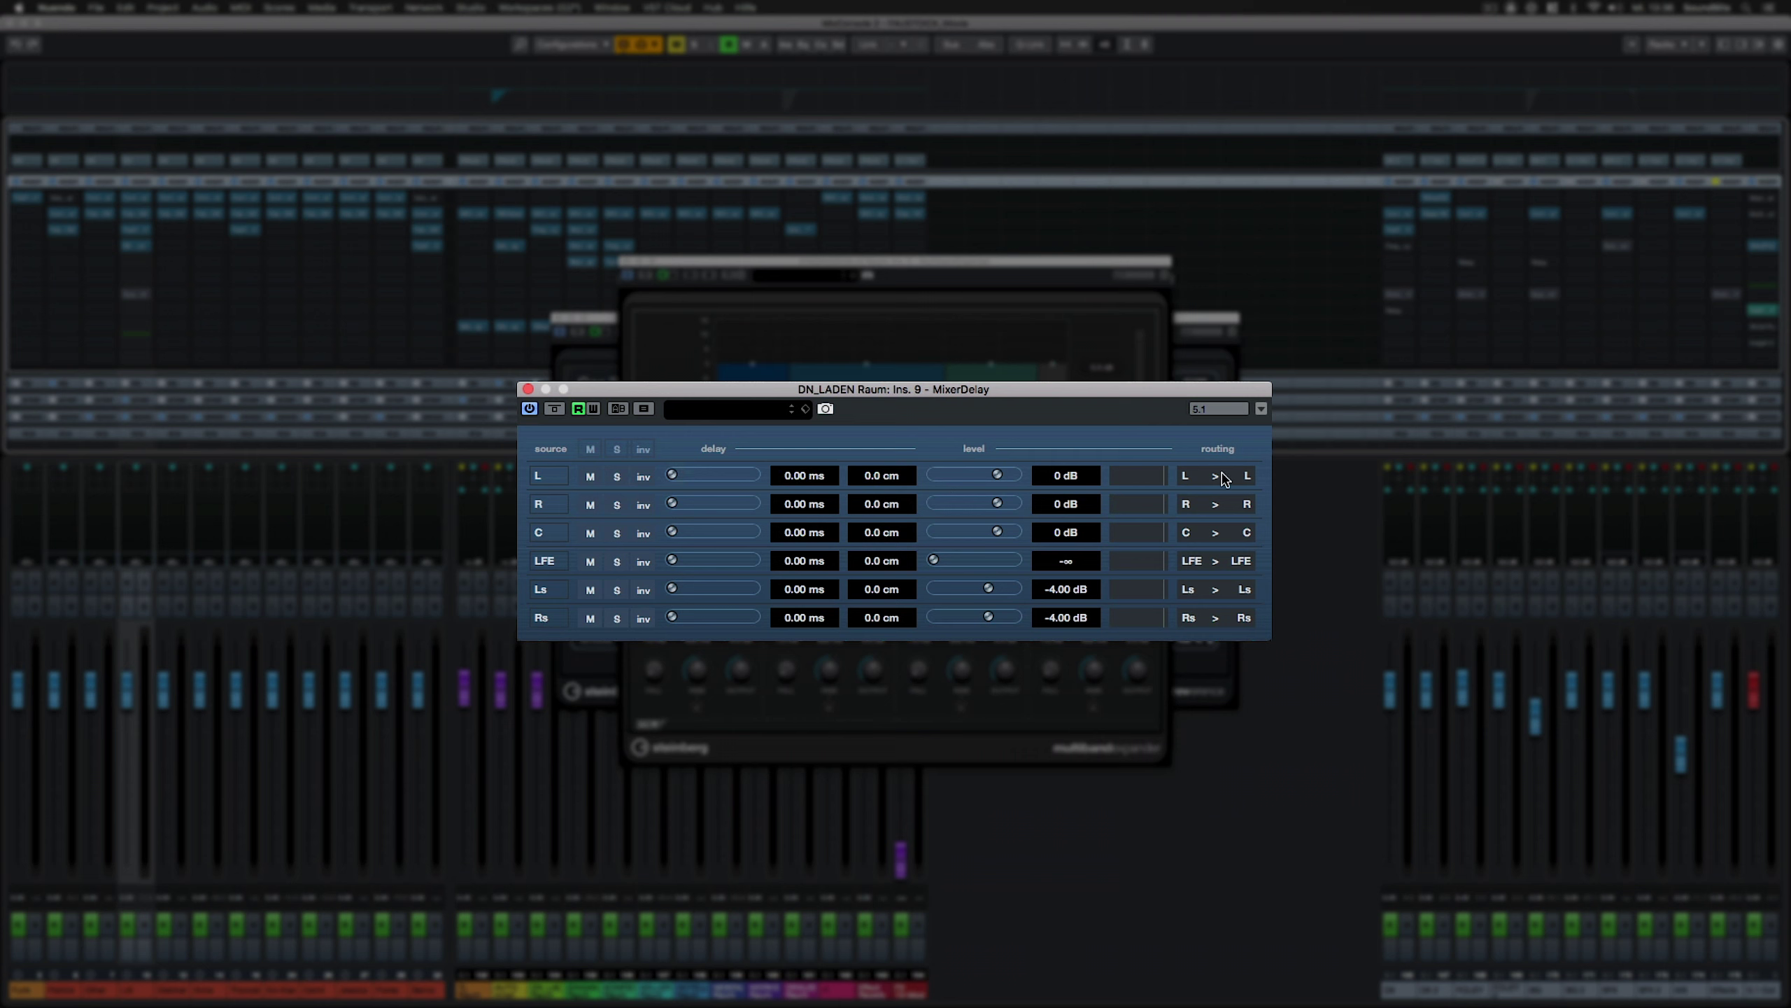
{"action": "left_click", "coordinate": [1246, 522]}
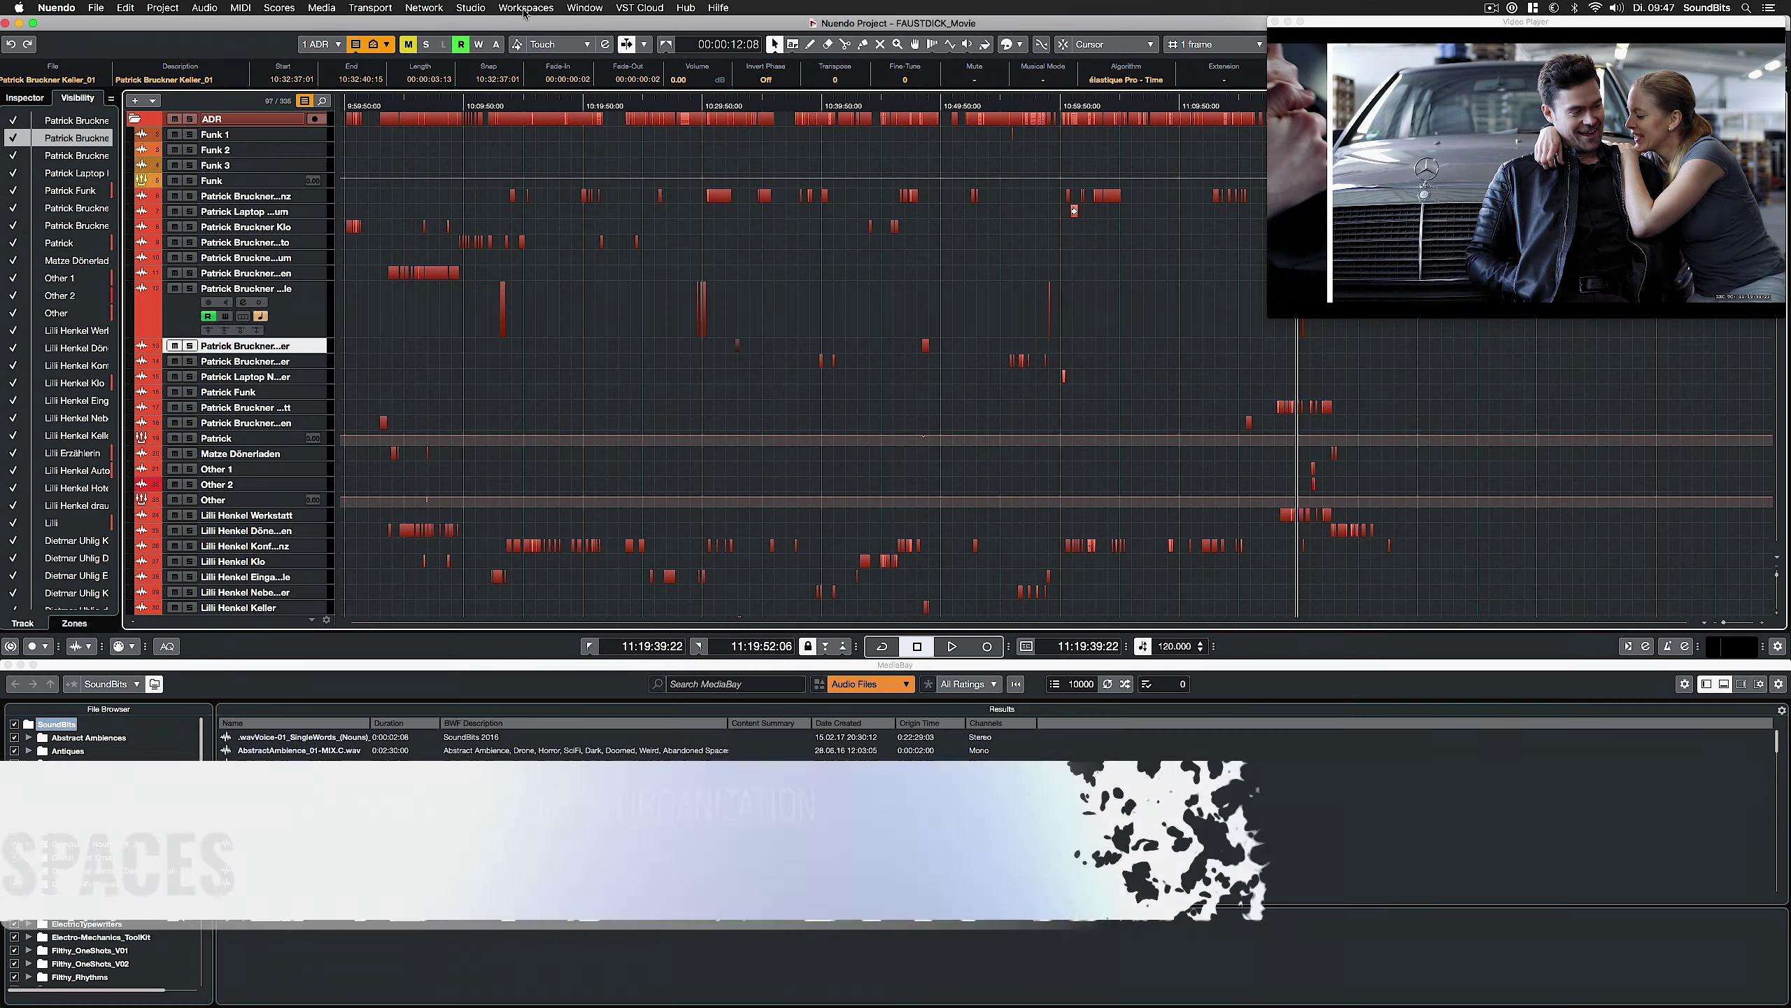
Add a global workspace named Sound Editing from the current window layout
{"action": "left_click", "coordinate": [524, 8]}
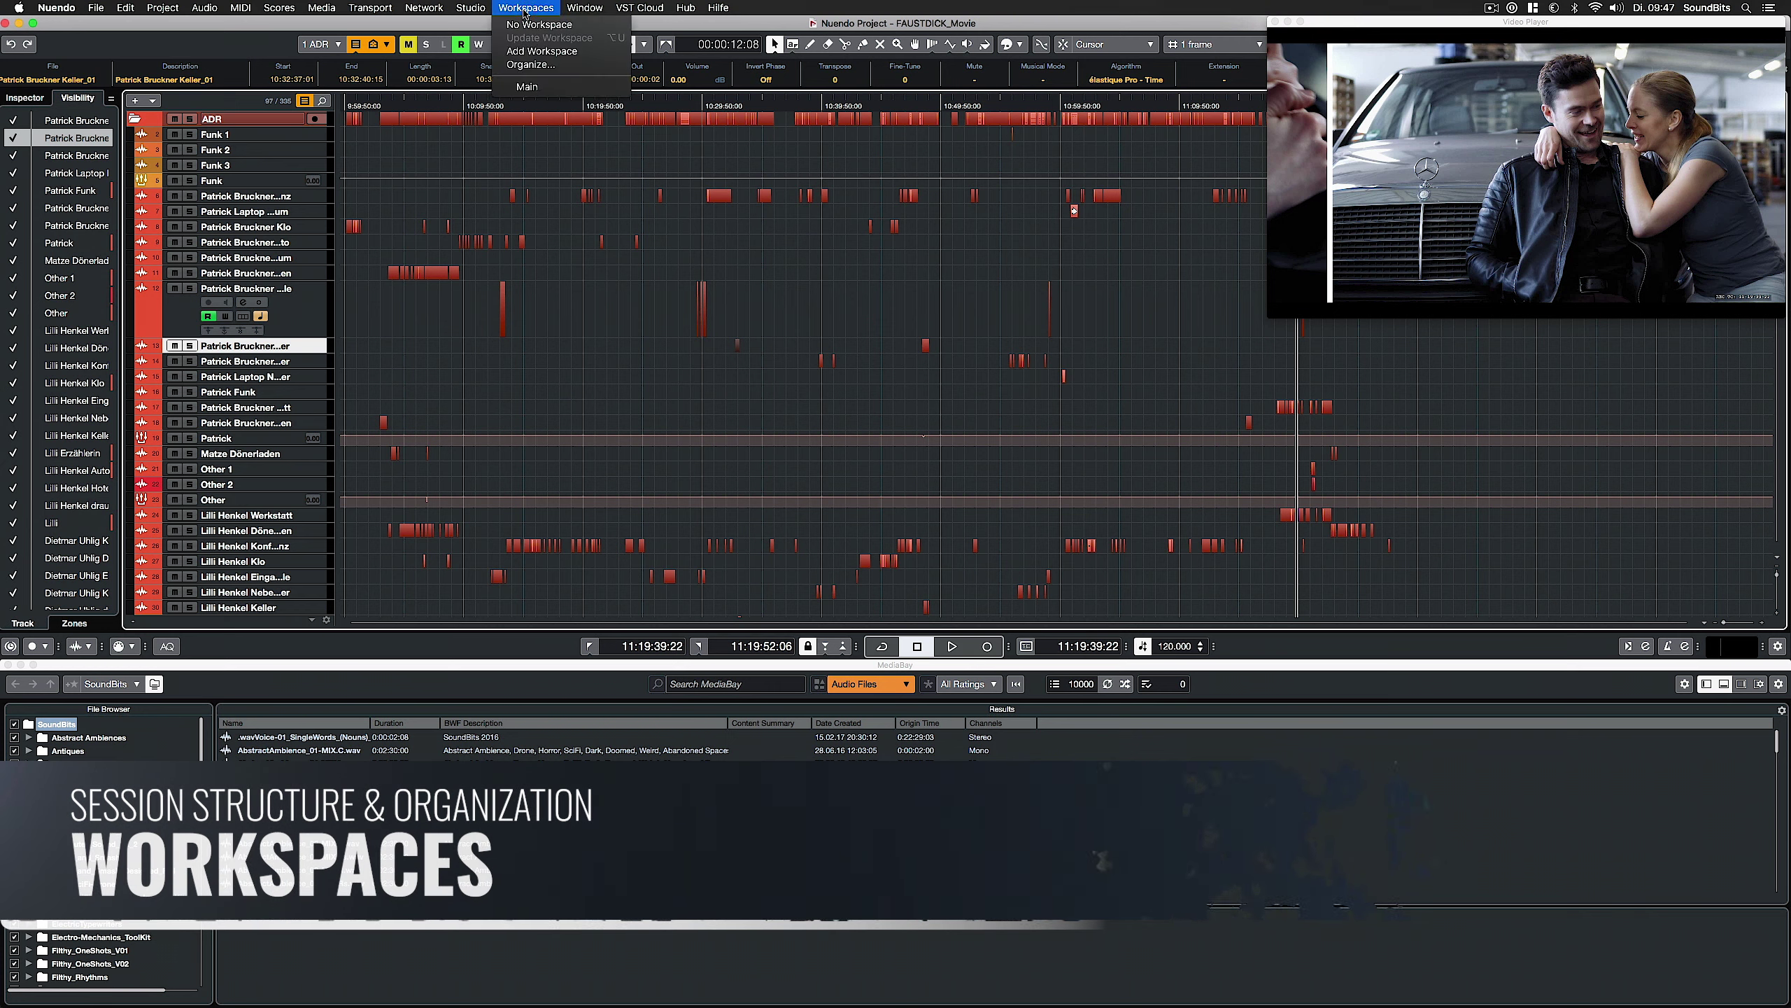
{"action": "left_click", "coordinate": [531, 52]}
{"action": "type", "text": "Sound Editing"}
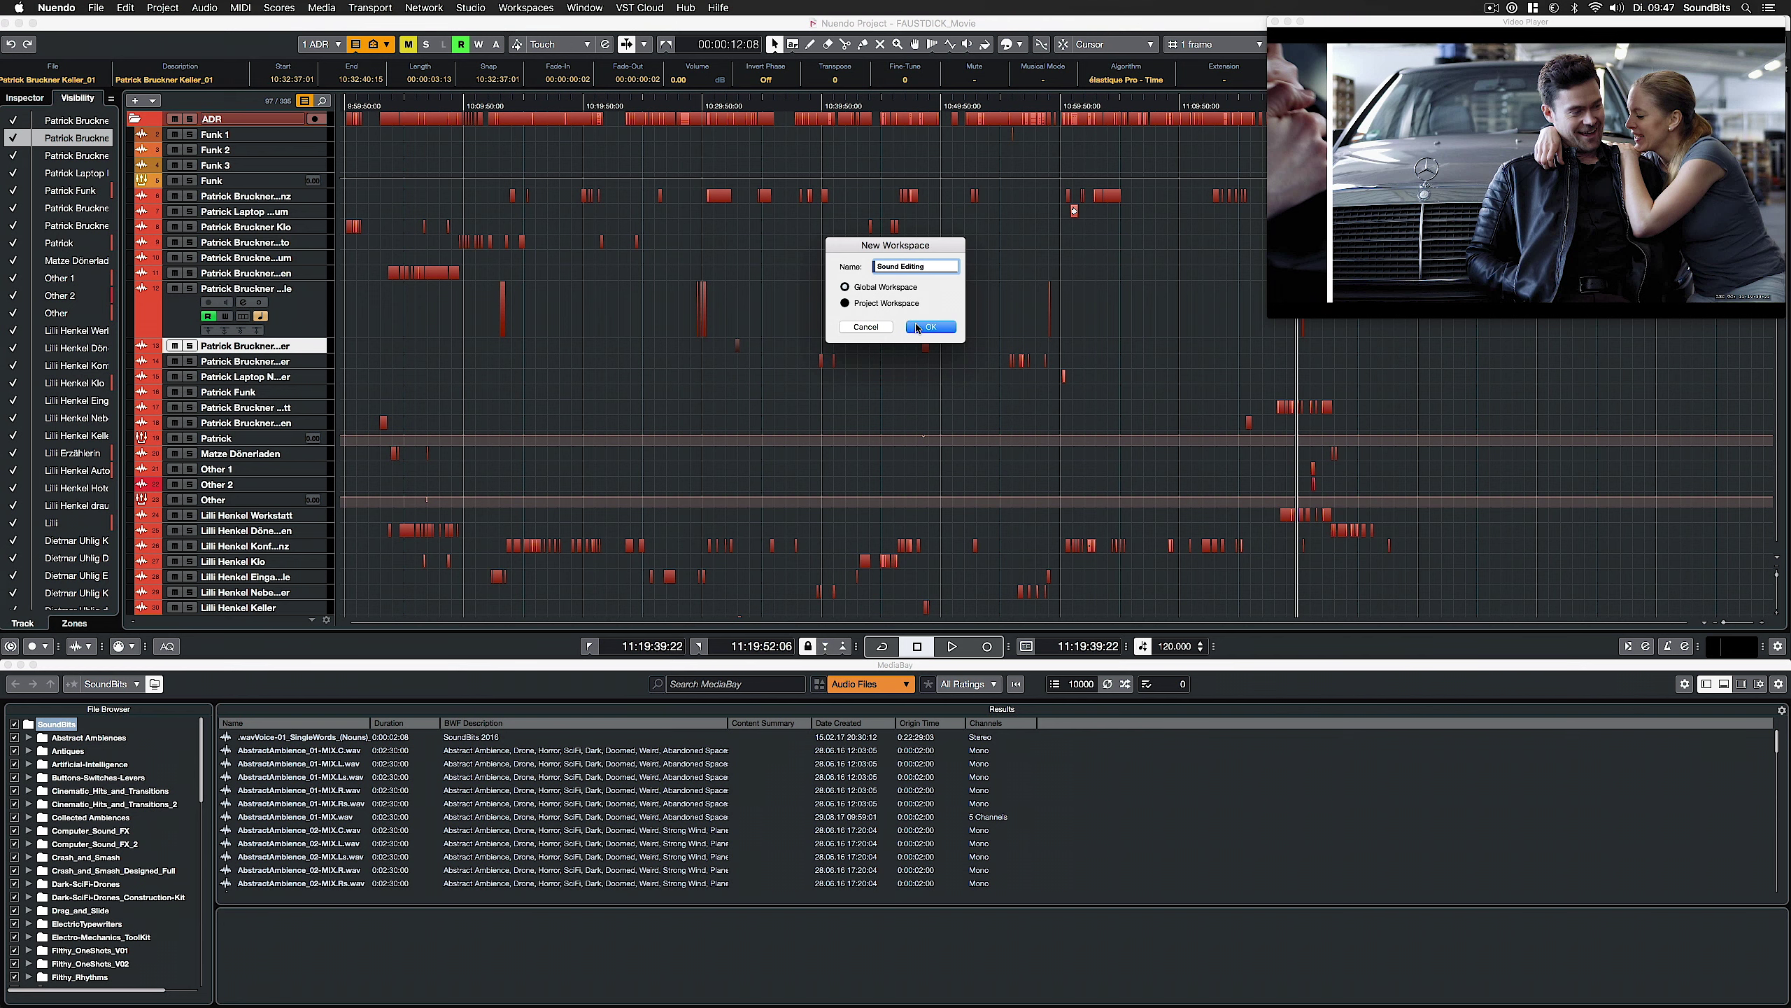
{"action": "left_click", "coordinate": [930, 327]}
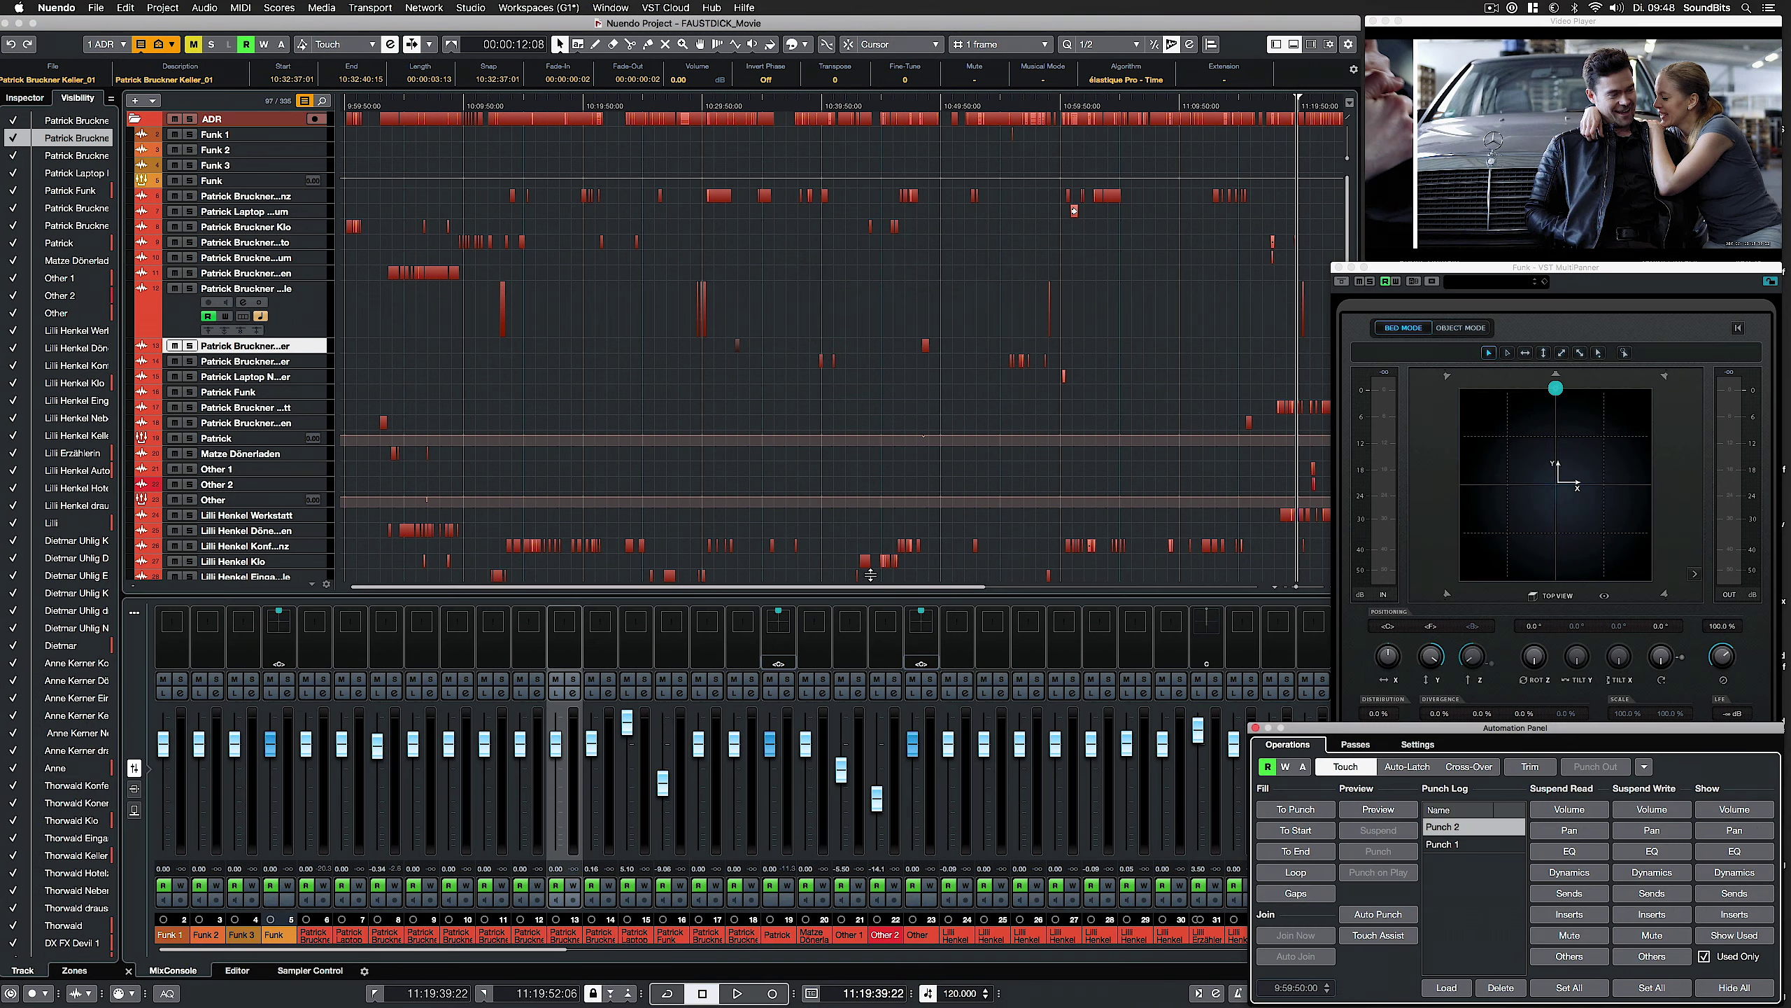
Add a workspace named Mixing that stores the layout with mixer, panner and Automation Panel
{"action": "left_click", "coordinate": [539, 8]}
{"action": "left_click", "coordinate": [545, 52]}
{"action": "type", "text": "Mixing"}
{"action": "left_click", "coordinate": [916, 329]}
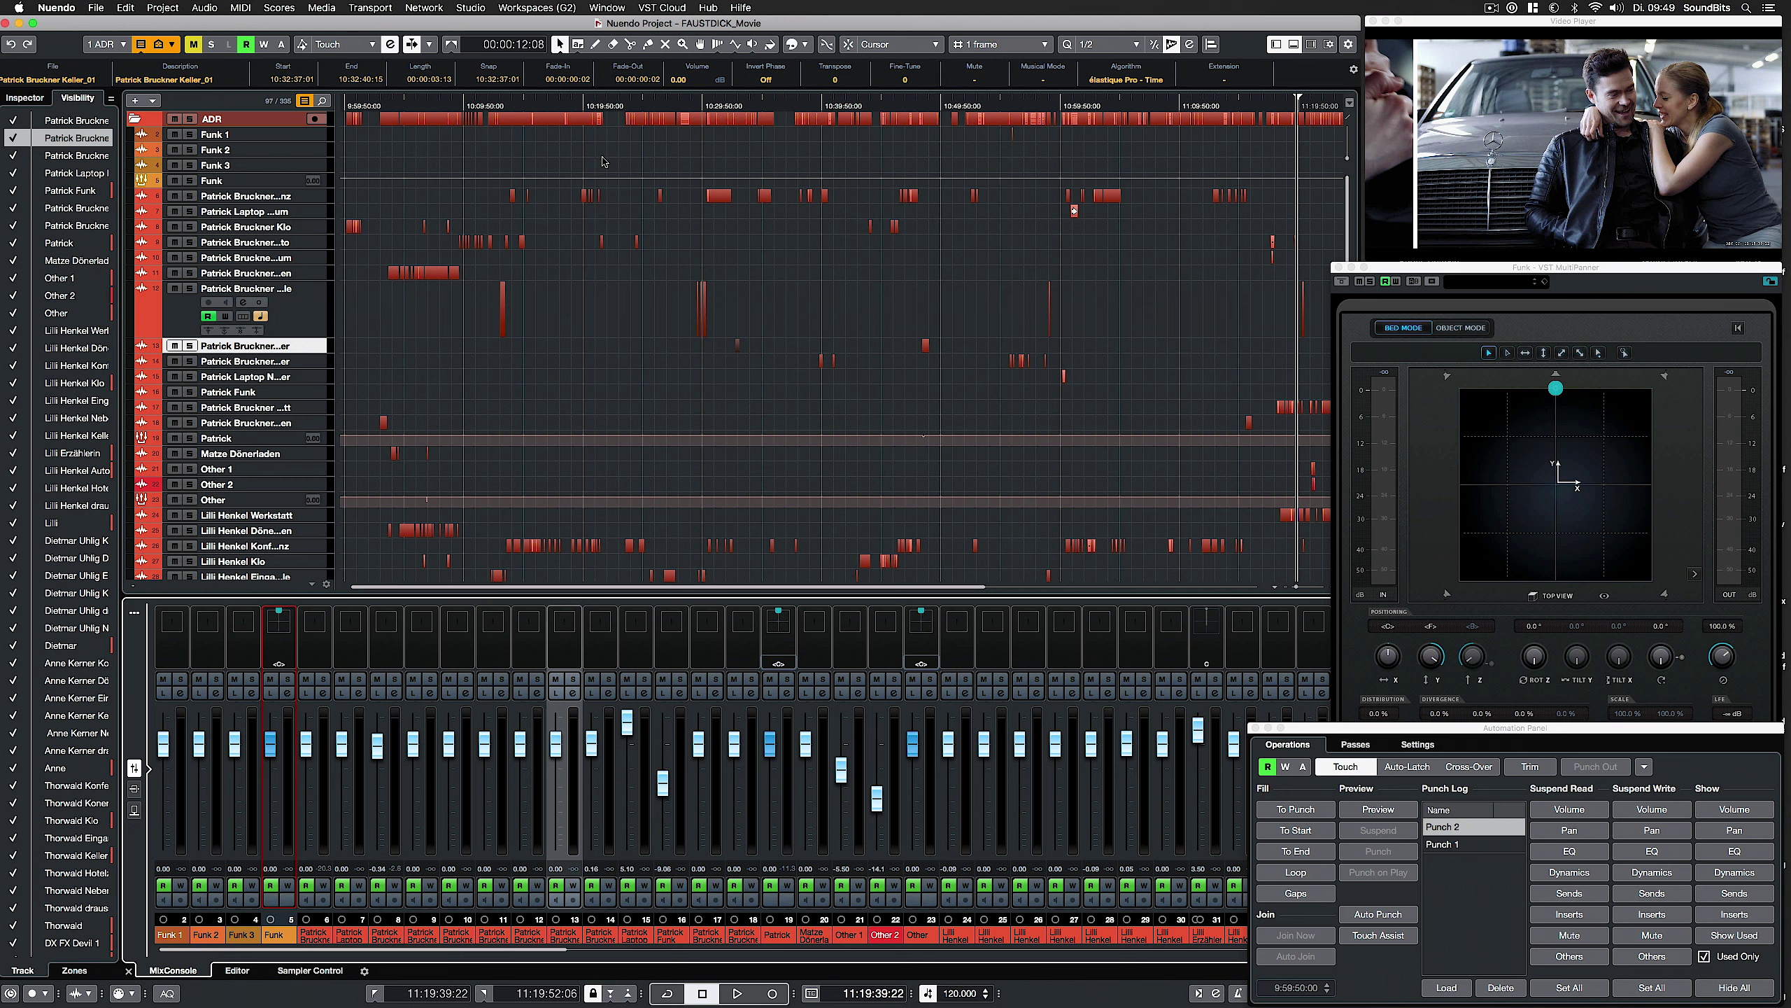
Switch to the Sound Editing workspace and back to the Mixing workspace
{"action": "left_click", "coordinate": [557, 10]}
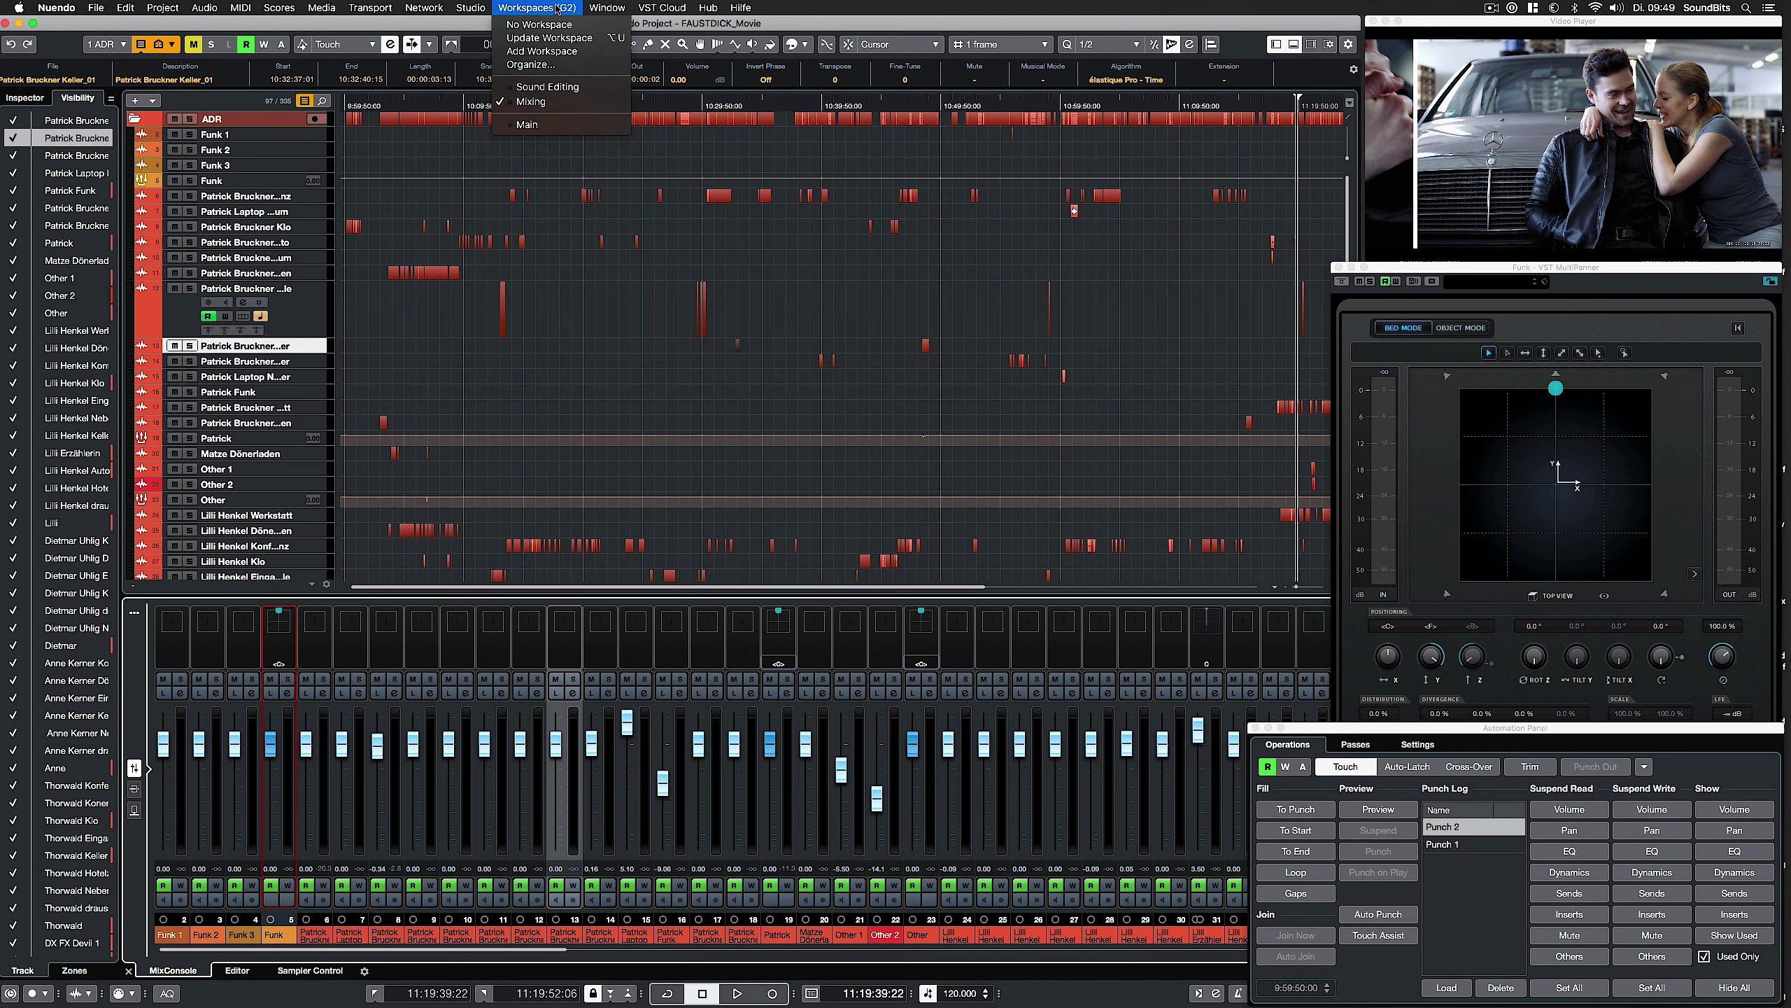
{"action": "left_click", "coordinate": [558, 90]}
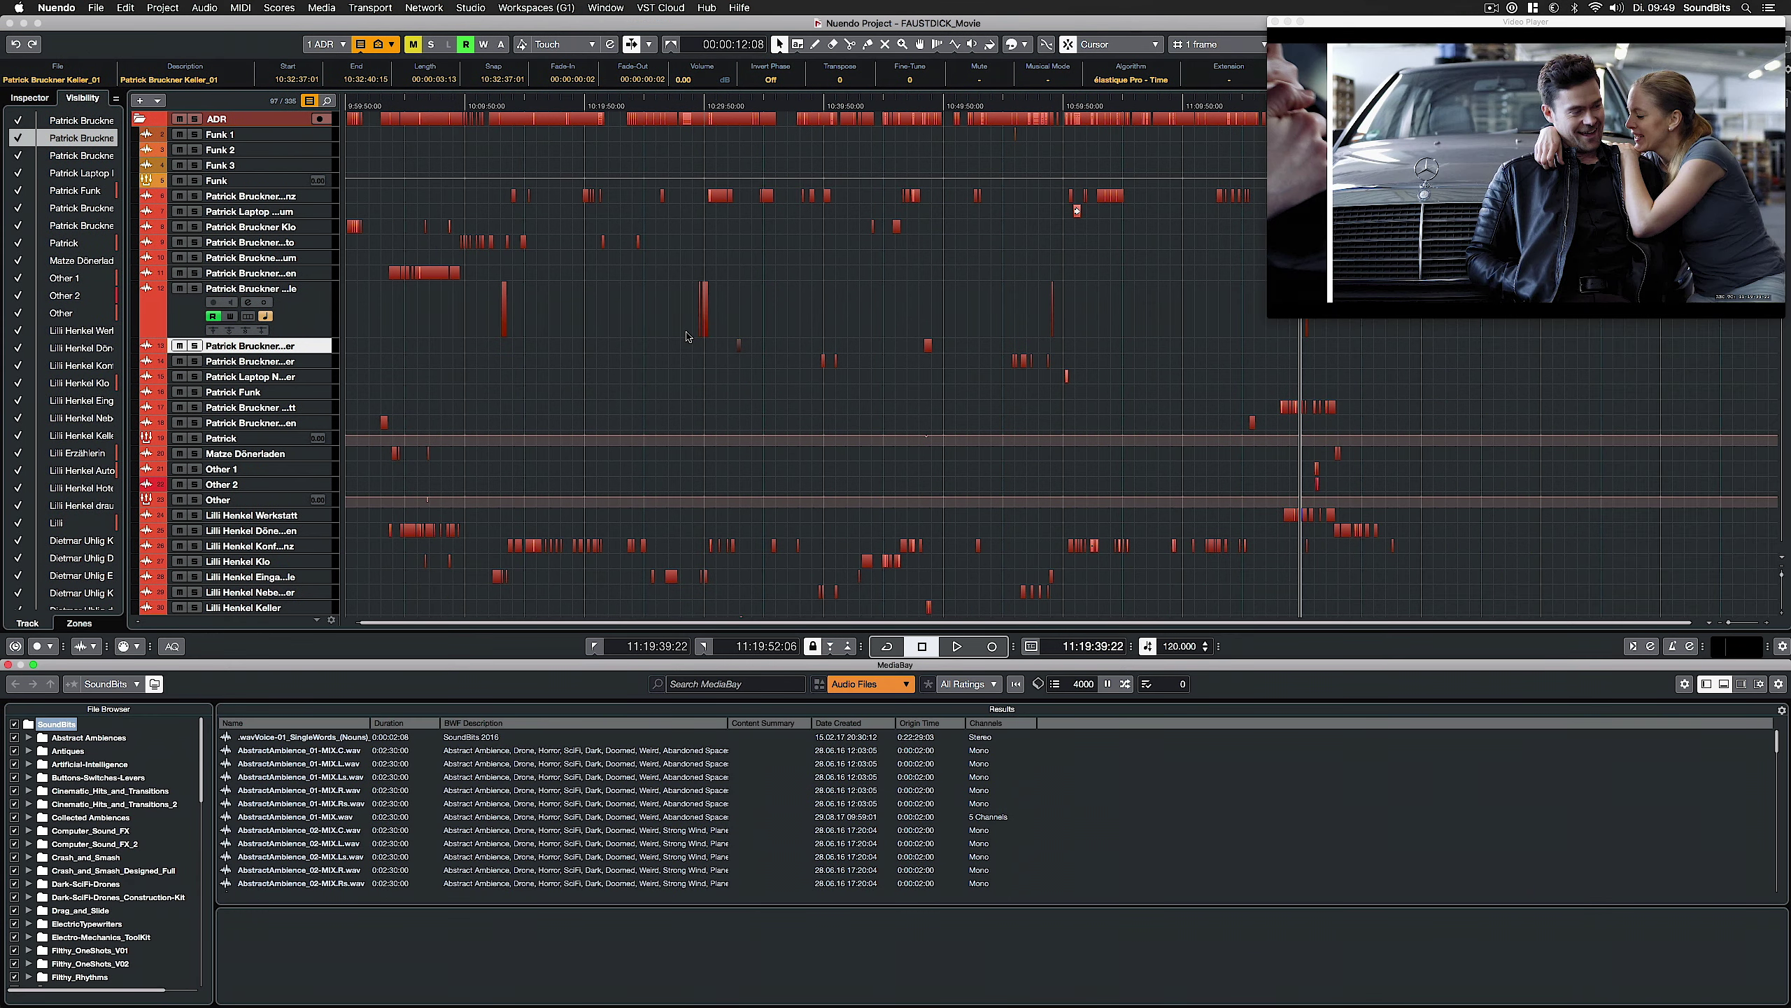
{"action": "left_click", "coordinate": [515, 8]}
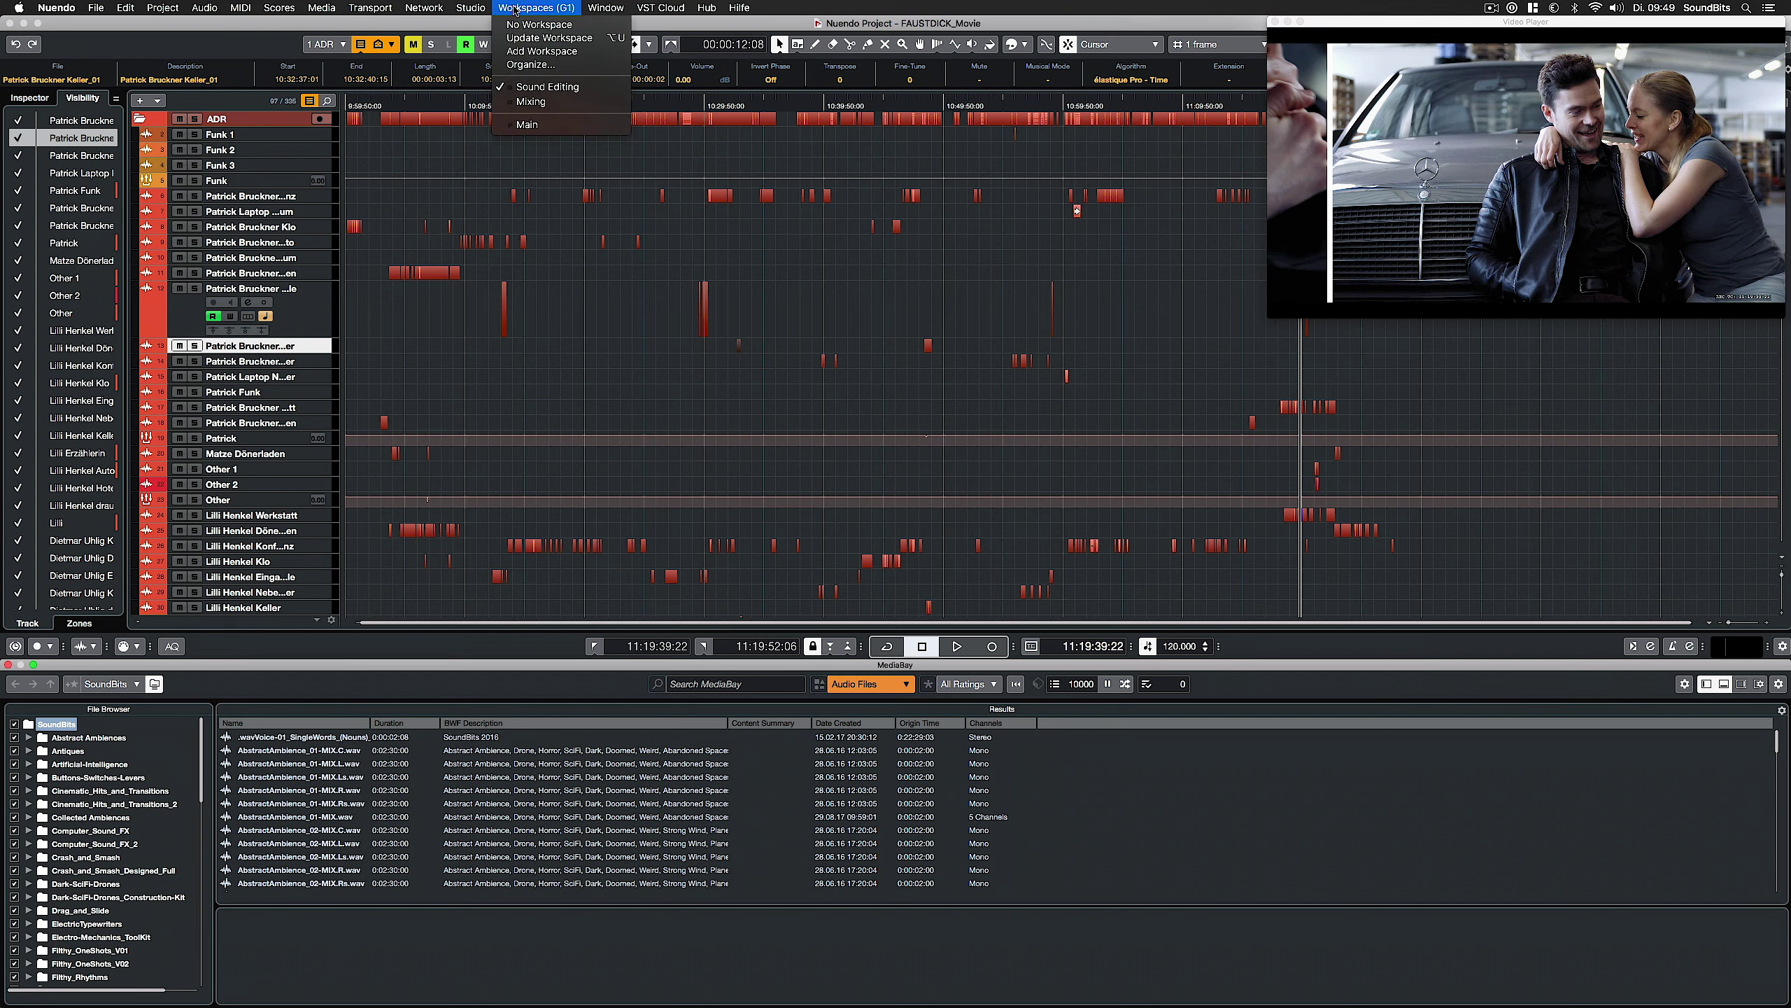
{"action": "left_click", "coordinate": [529, 101]}
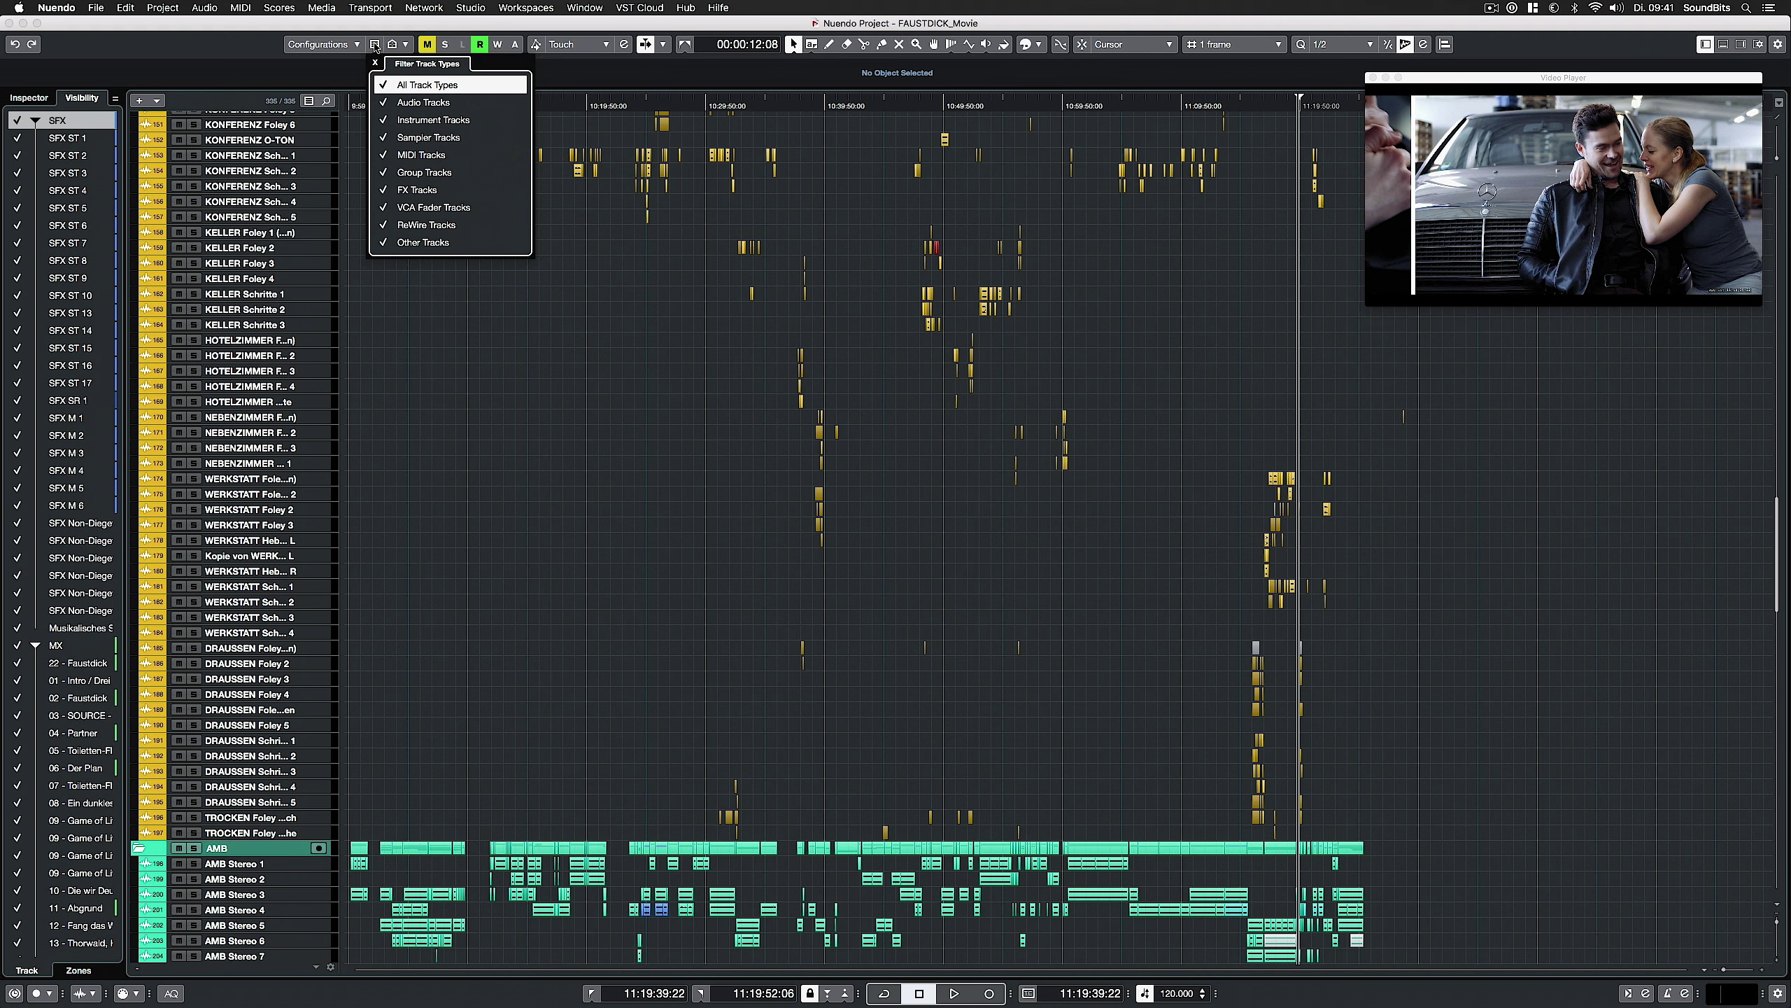
Filter the track types to hide the MIDI, Sampler and ReWire tracks, and close the filter
{"action": "left_click", "coordinate": [386, 157]}
{"action": "left_click", "coordinate": [385, 139]}
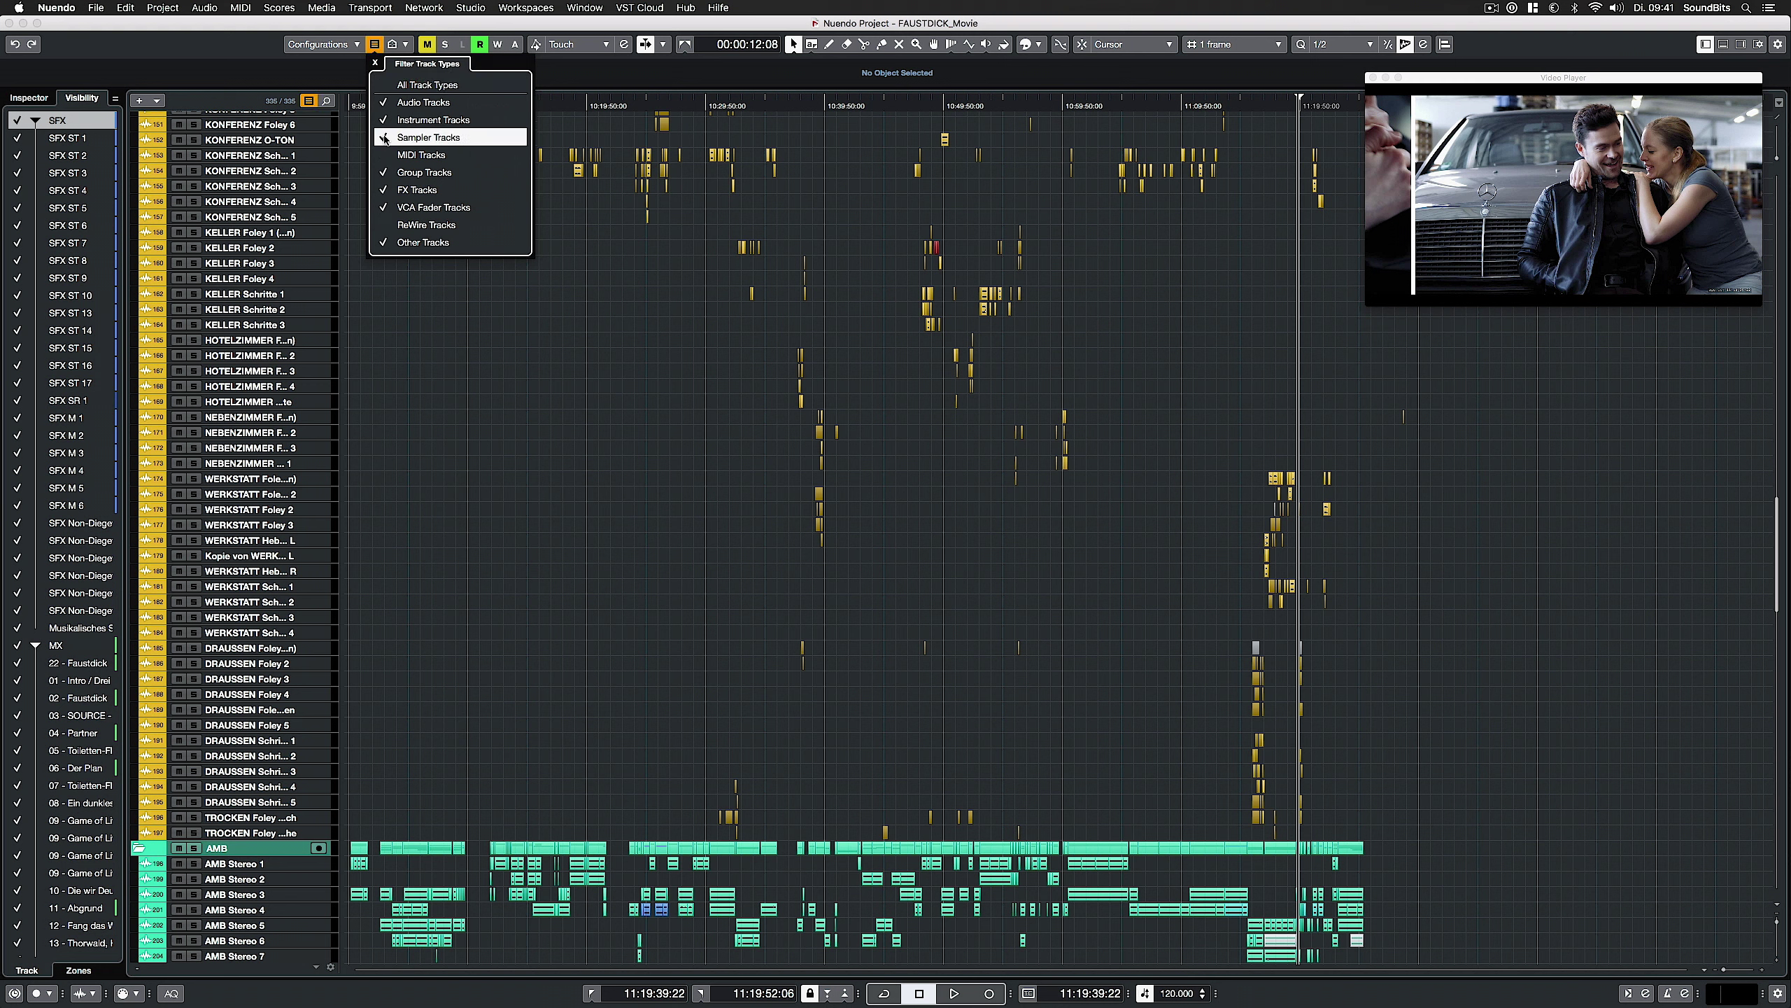
{"action": "left_click", "coordinate": [375, 47]}
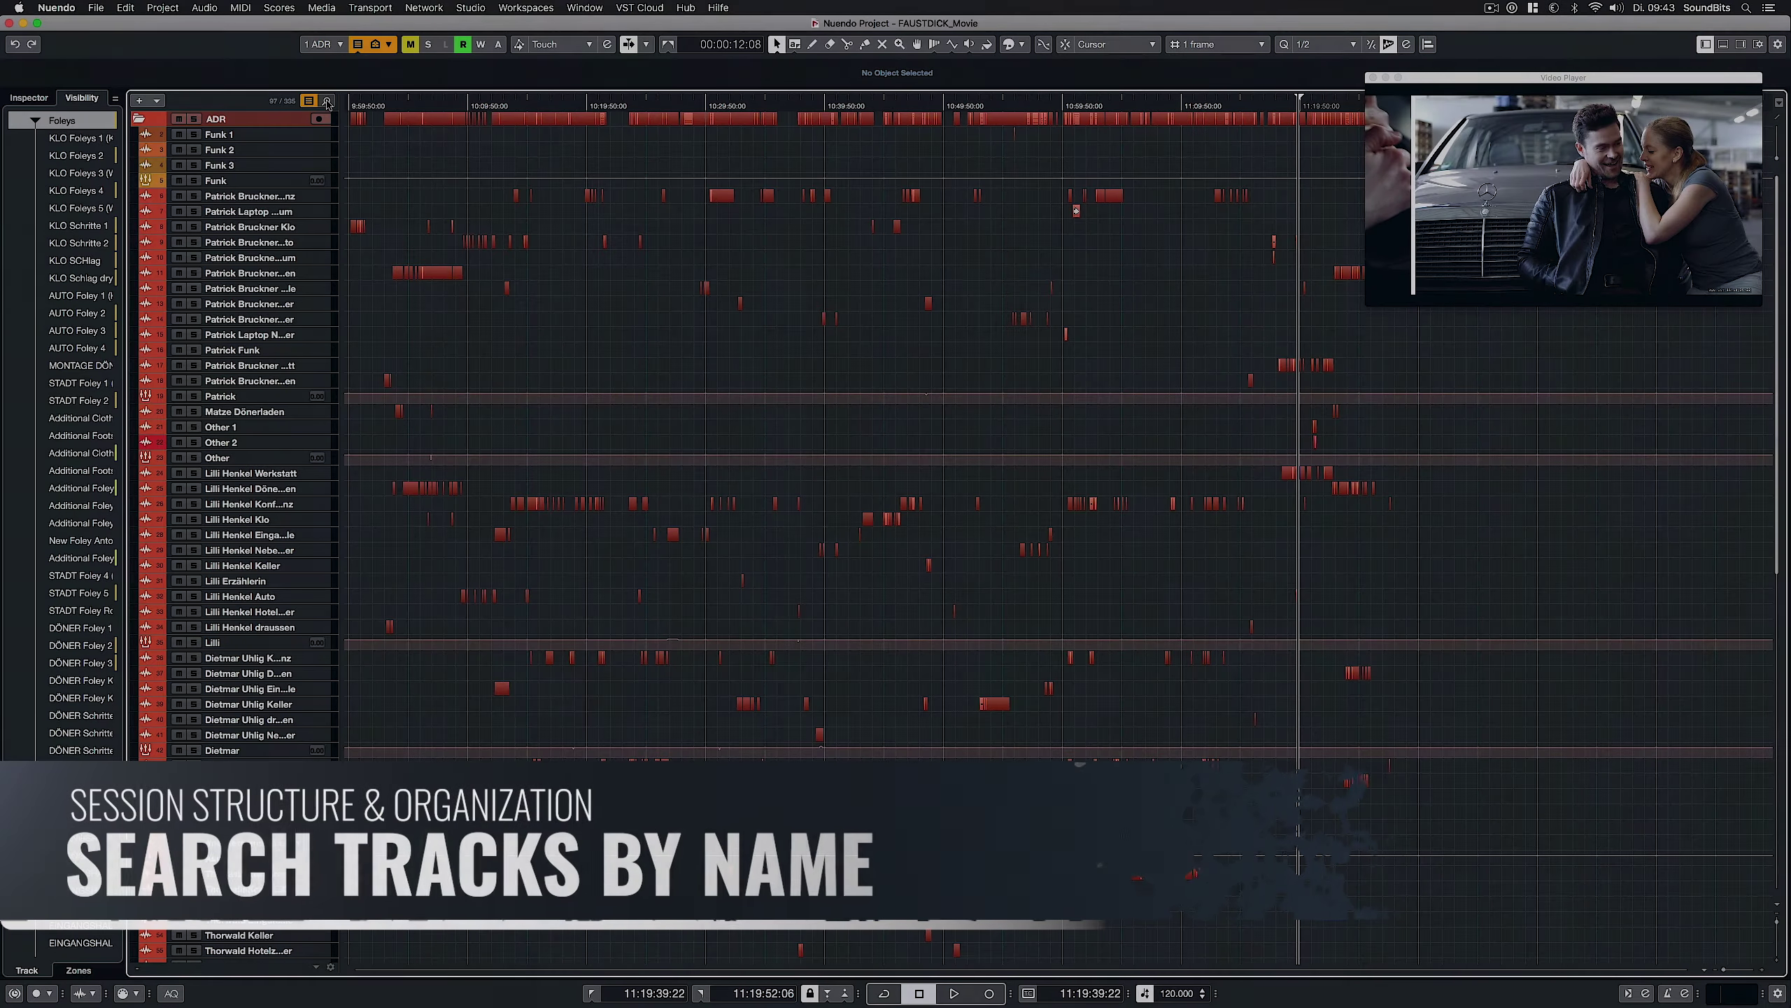
Open the track search, collapse the Foleys folder, browse the other folders and search for tracks named "Pat"
{"action": "left_click", "coordinate": [327, 102]}
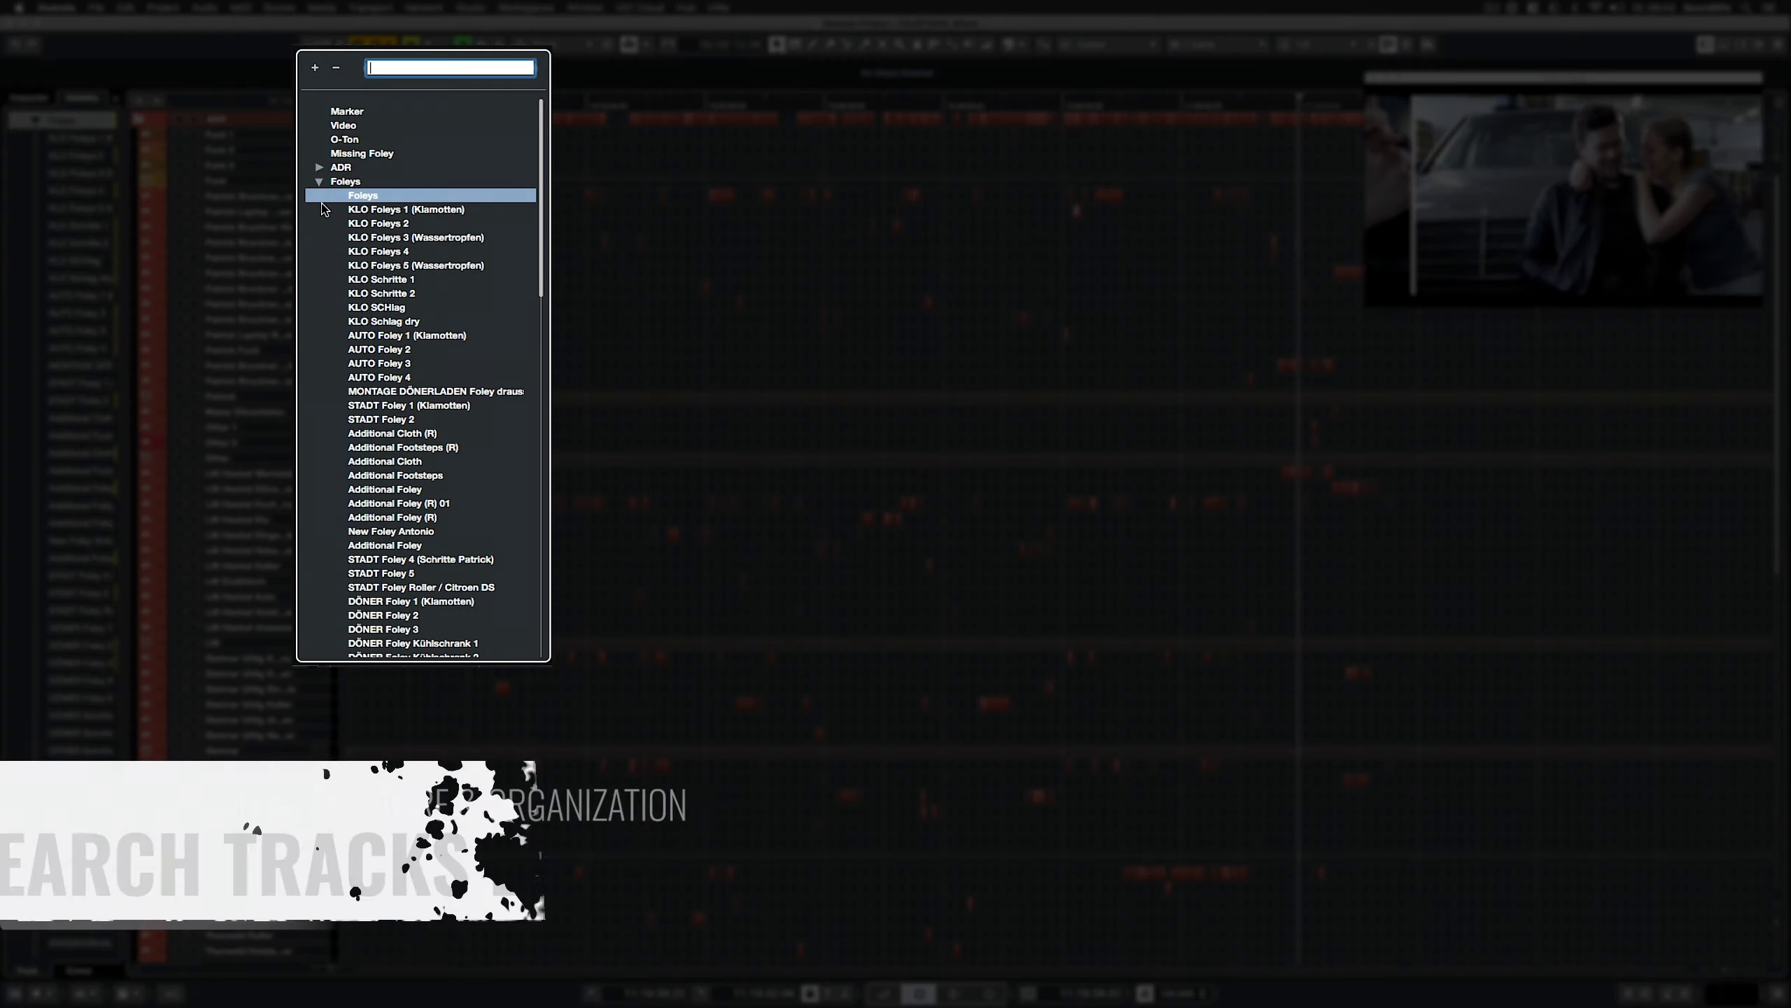
{"action": "left_click", "coordinate": [340, 216]}
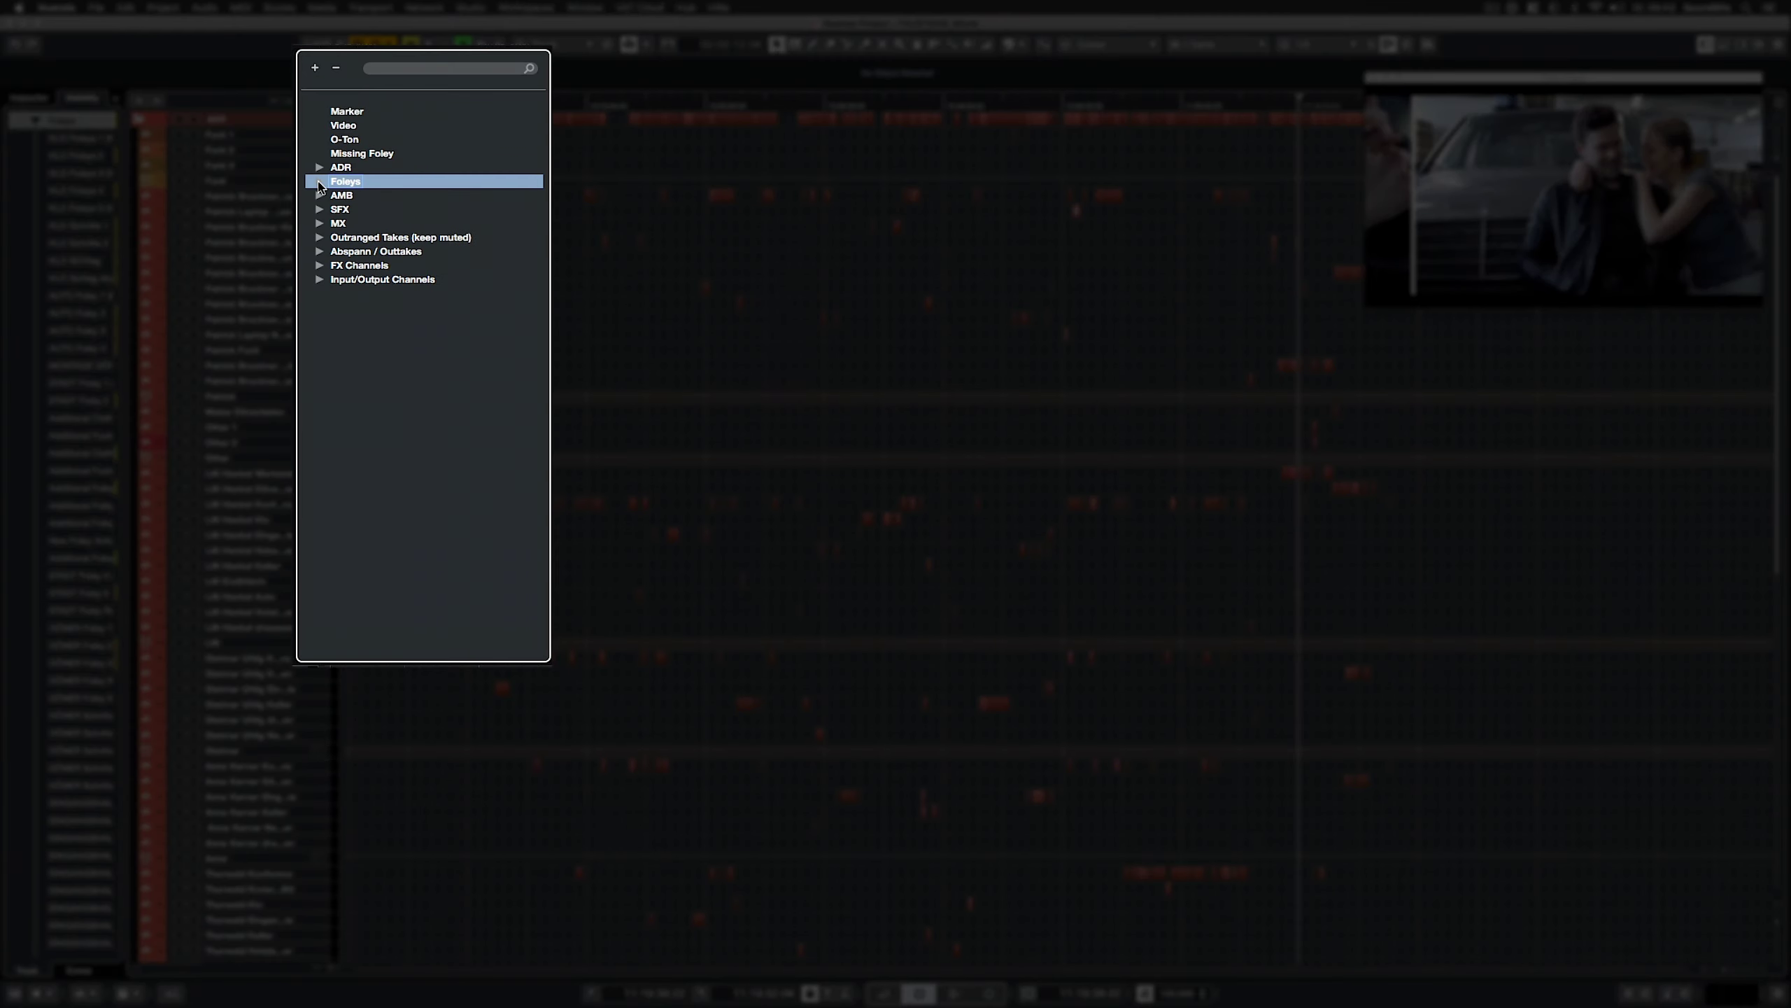
{"action": "left_click", "coordinate": [319, 209]}
{"action": "left_click", "coordinate": [319, 225]}
{"action": "left_click", "coordinate": [319, 225]}
{"action": "type", "text": "Pat"}
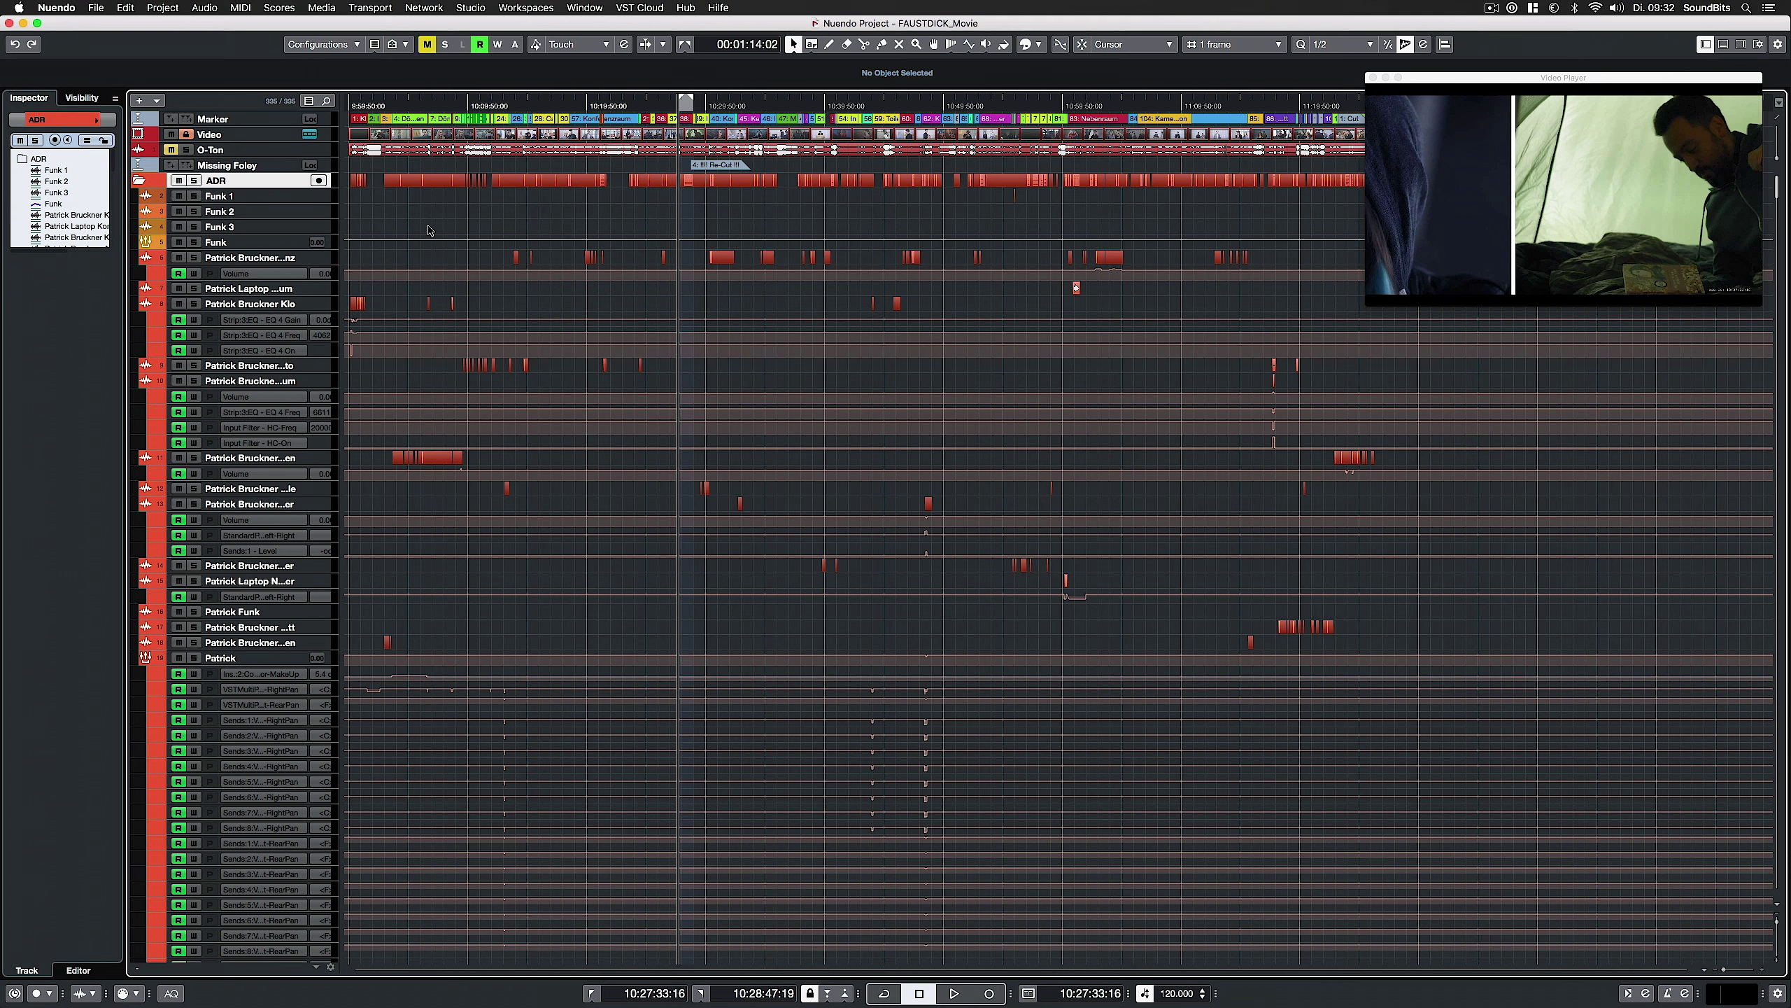
Collapse the open folder tracks in the track list, including ADR, AMB, SFX, MX, Outranged Takes, Abspann / Outtakes and FX Channels
{"action": "left_click", "coordinate": [140, 180]}
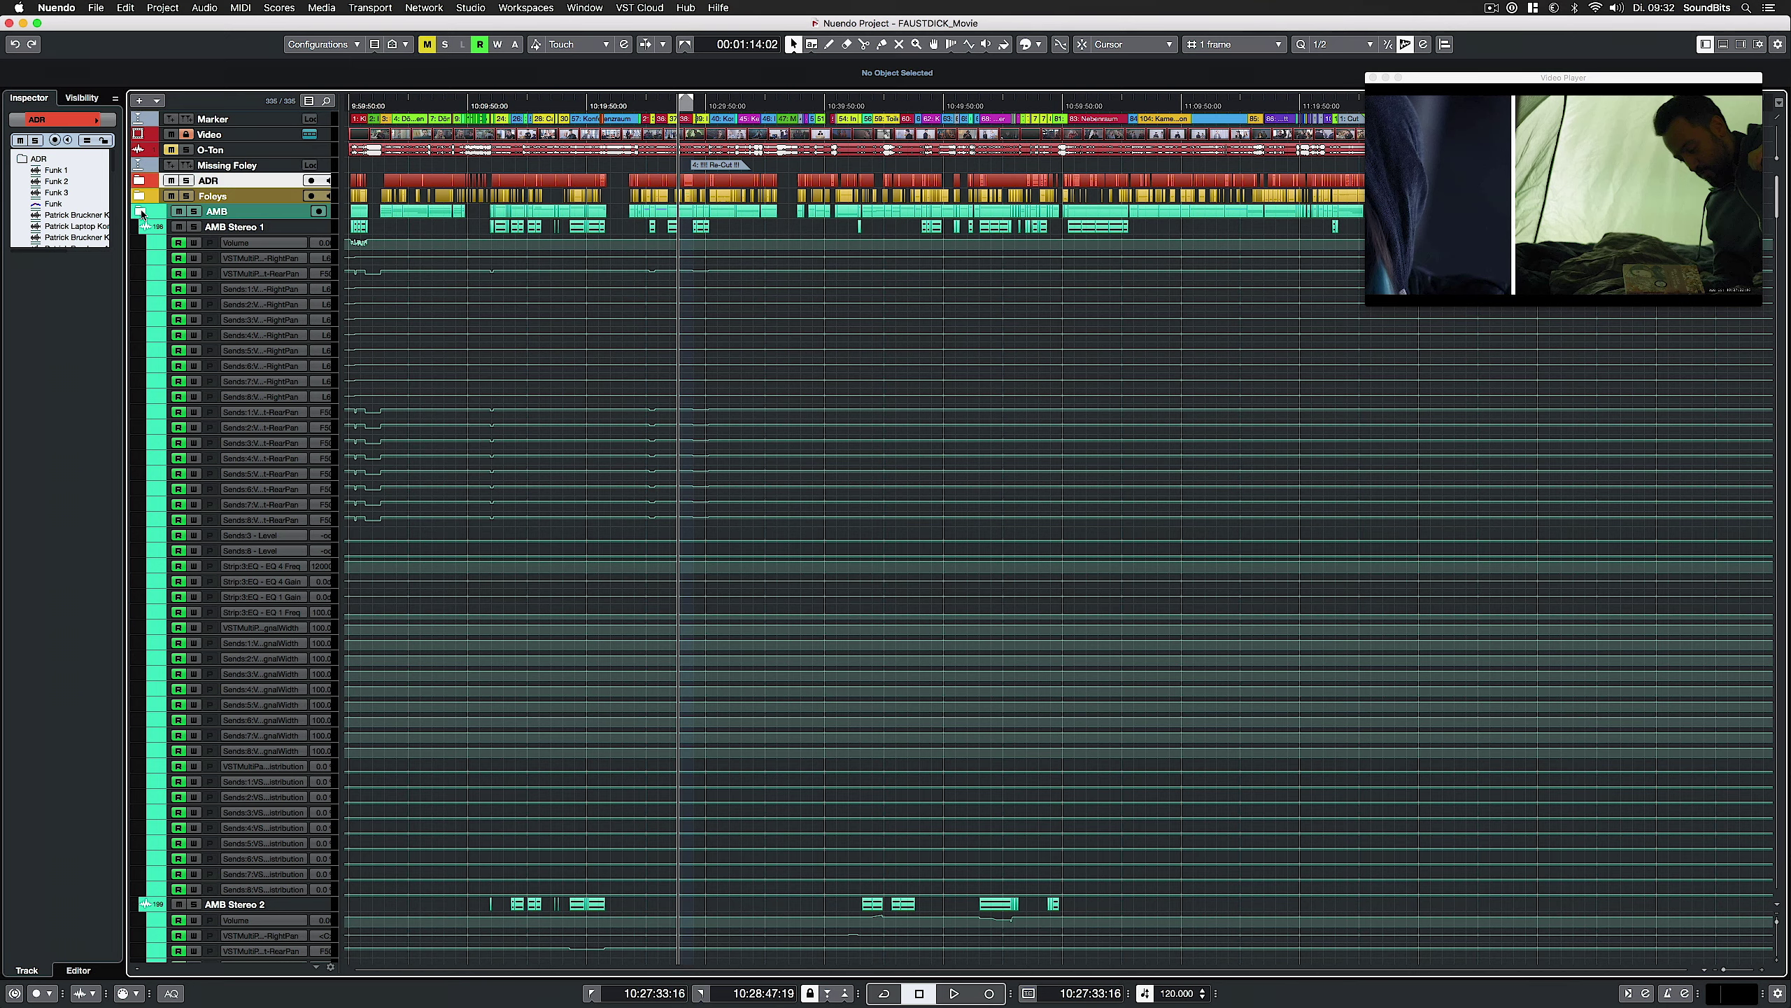
{"action": "left_click", "coordinate": [140, 212]}
{"action": "left_click", "coordinate": [140, 226]}
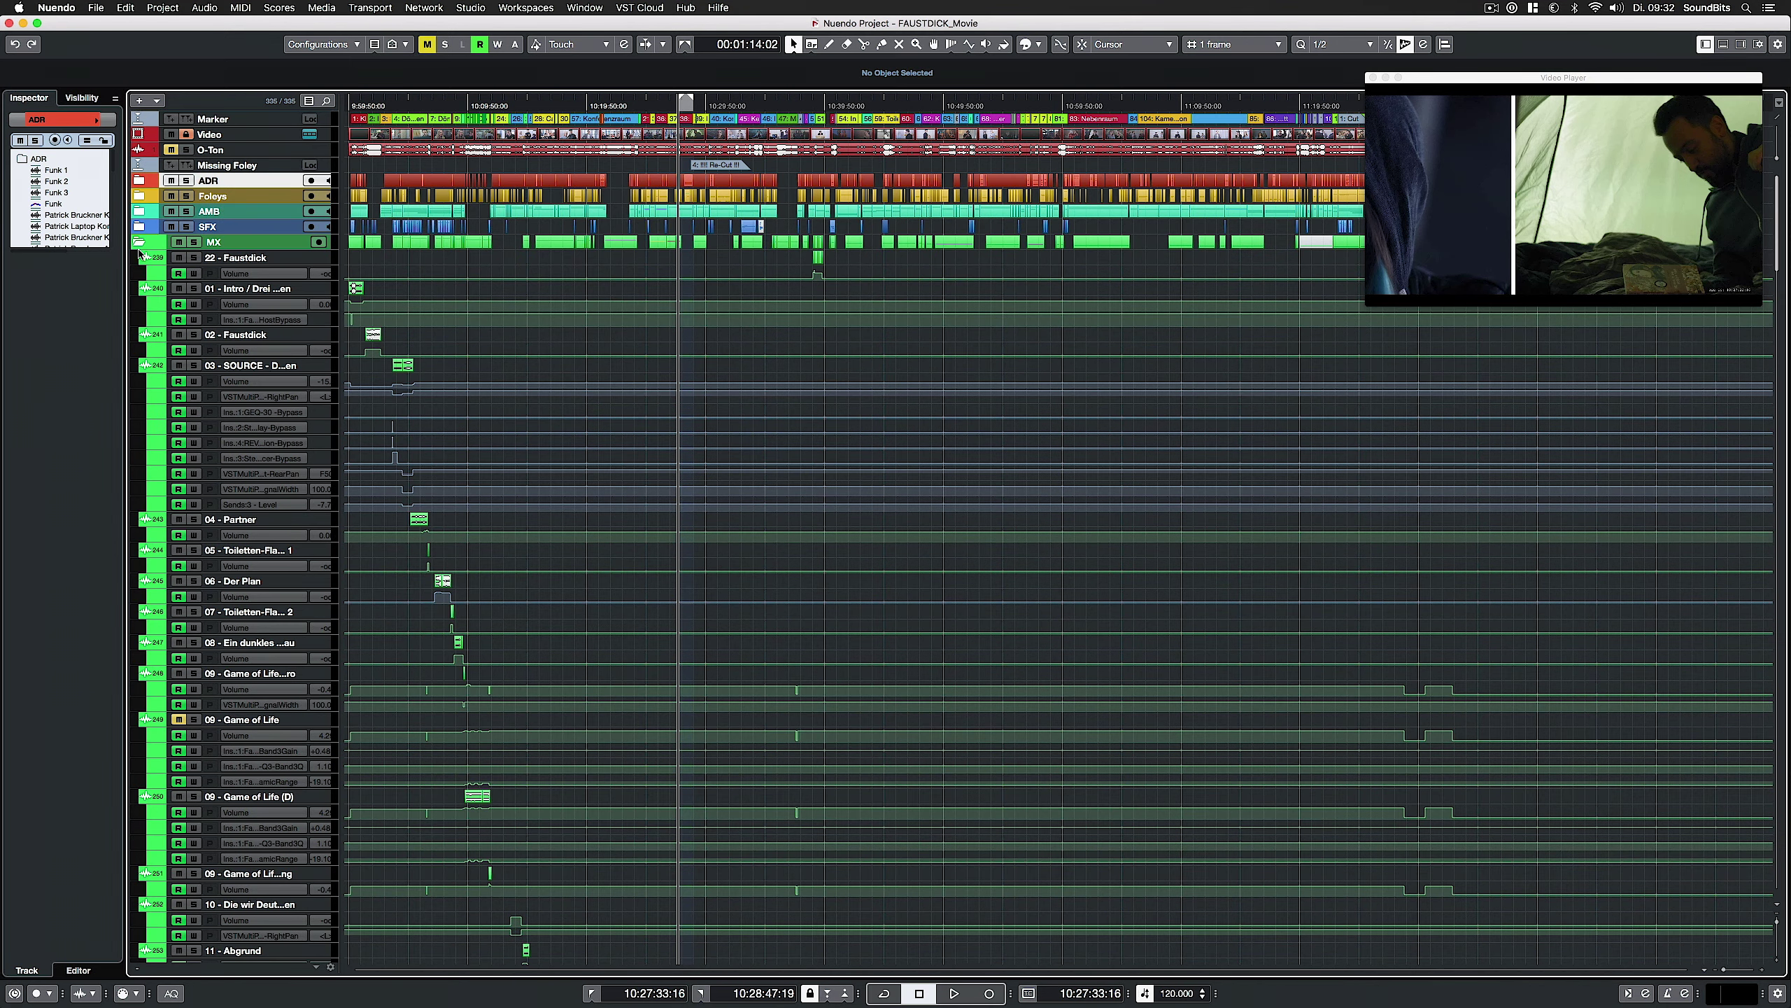
{"action": "left_click", "coordinate": [140, 242]}
{"action": "left_click", "coordinate": [140, 258]}
{"action": "left_click", "coordinate": [139, 273]}
{"action": "left_click", "coordinate": [139, 287]}
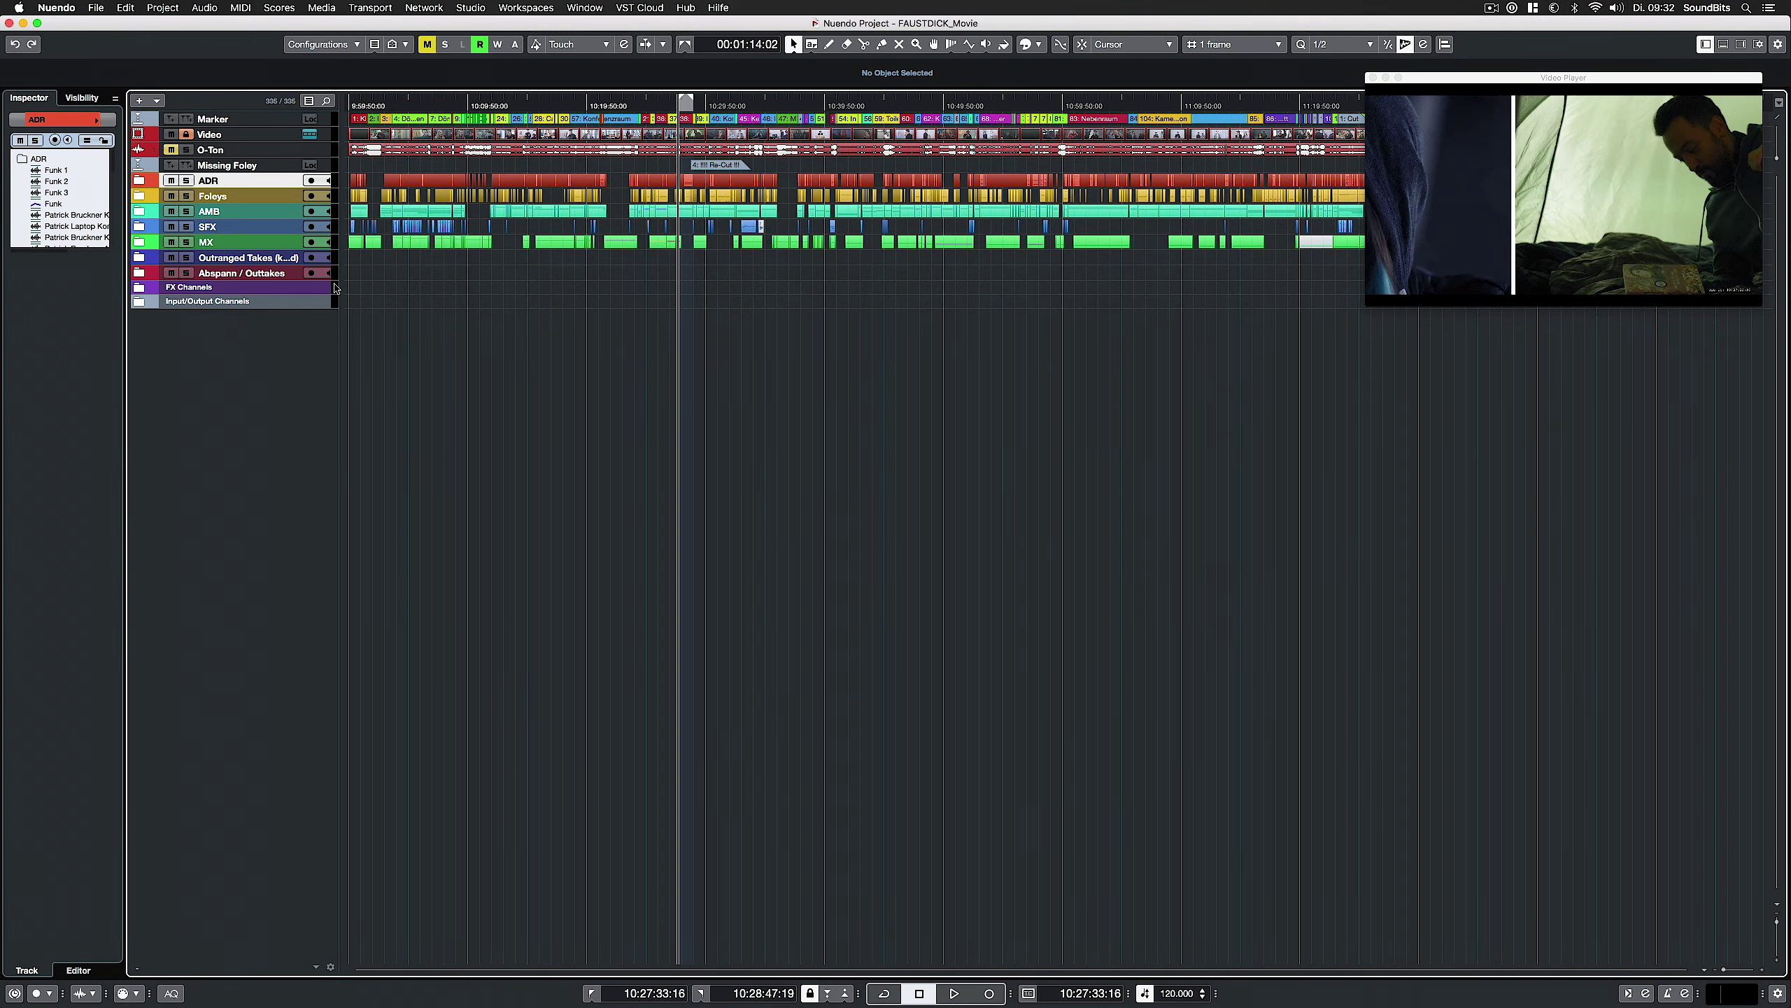
Expand the SFX folder track and look through its tracks and automation lanes
{"action": "left_click", "coordinate": [139, 226]}
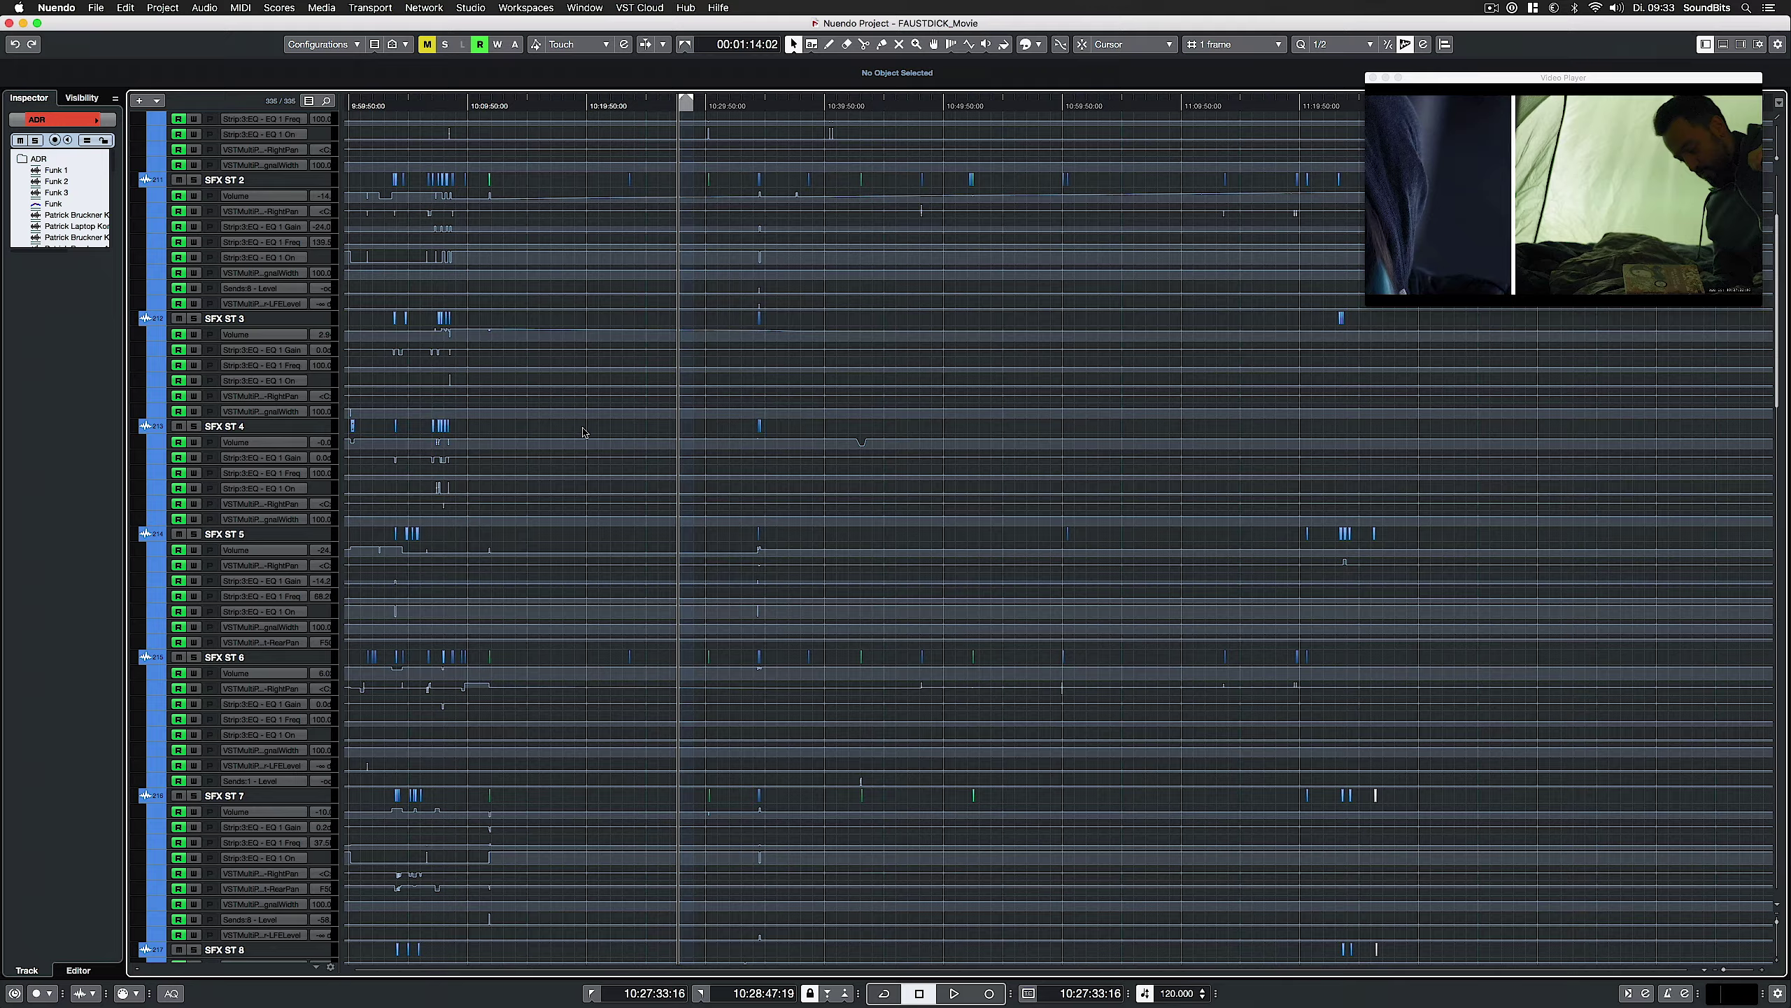
{"action": "scroll", "coordinate": [586, 424], "scroll_direction": "down", "scroll_amount": 5}
{"action": "scroll", "coordinate": [588, 416], "scroll_direction": "up", "scroll_amount": 5}
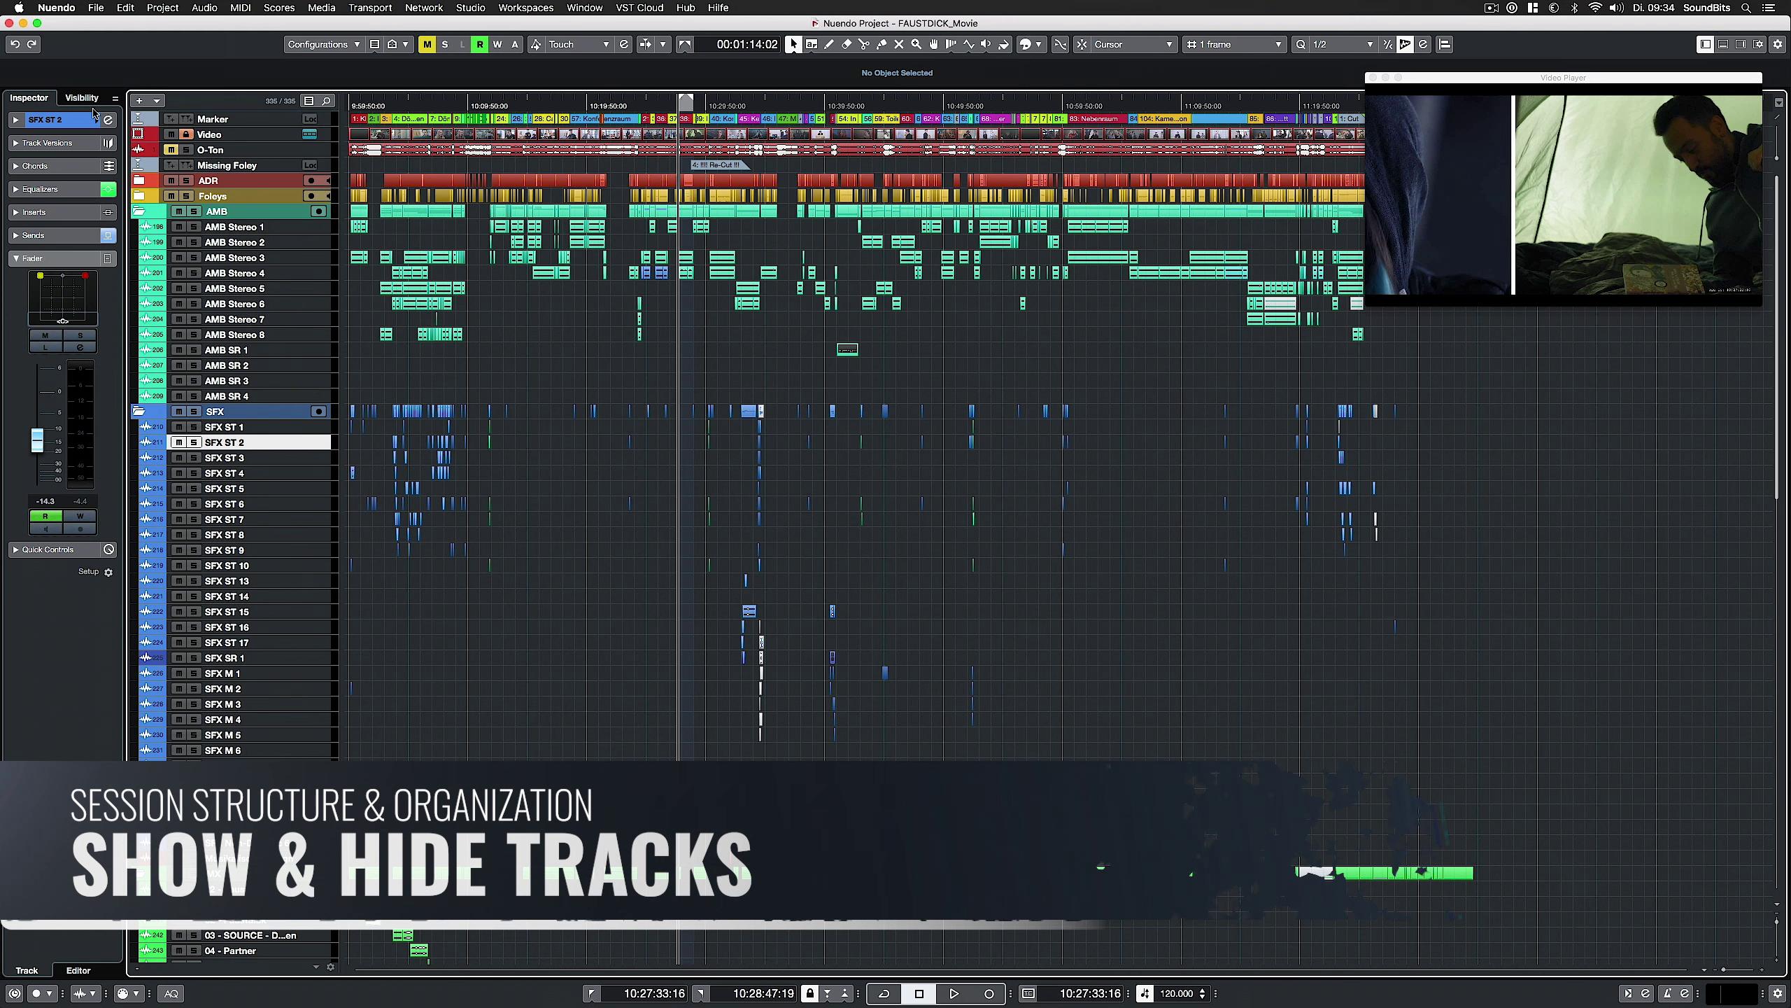
Show the track visibility list and collapse the SFX, AMB and MX folder tracks
{"action": "left_click", "coordinate": [82, 98]}
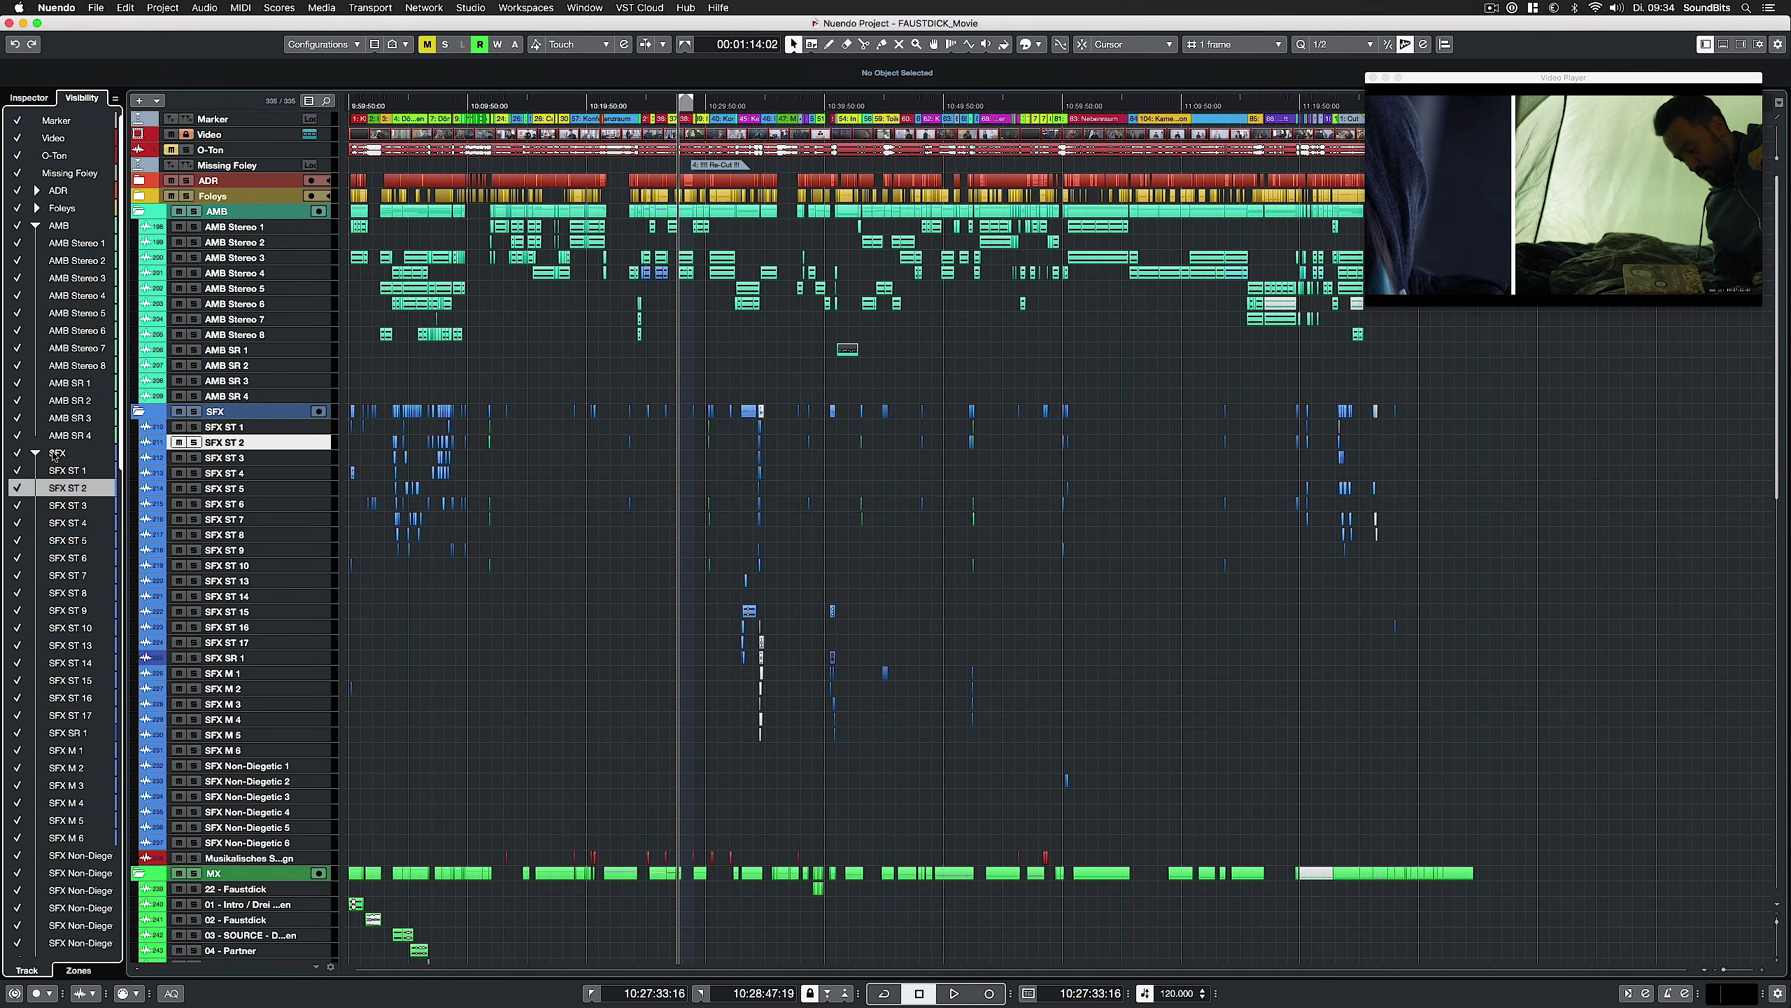
{"action": "left_click", "coordinate": [140, 412]}
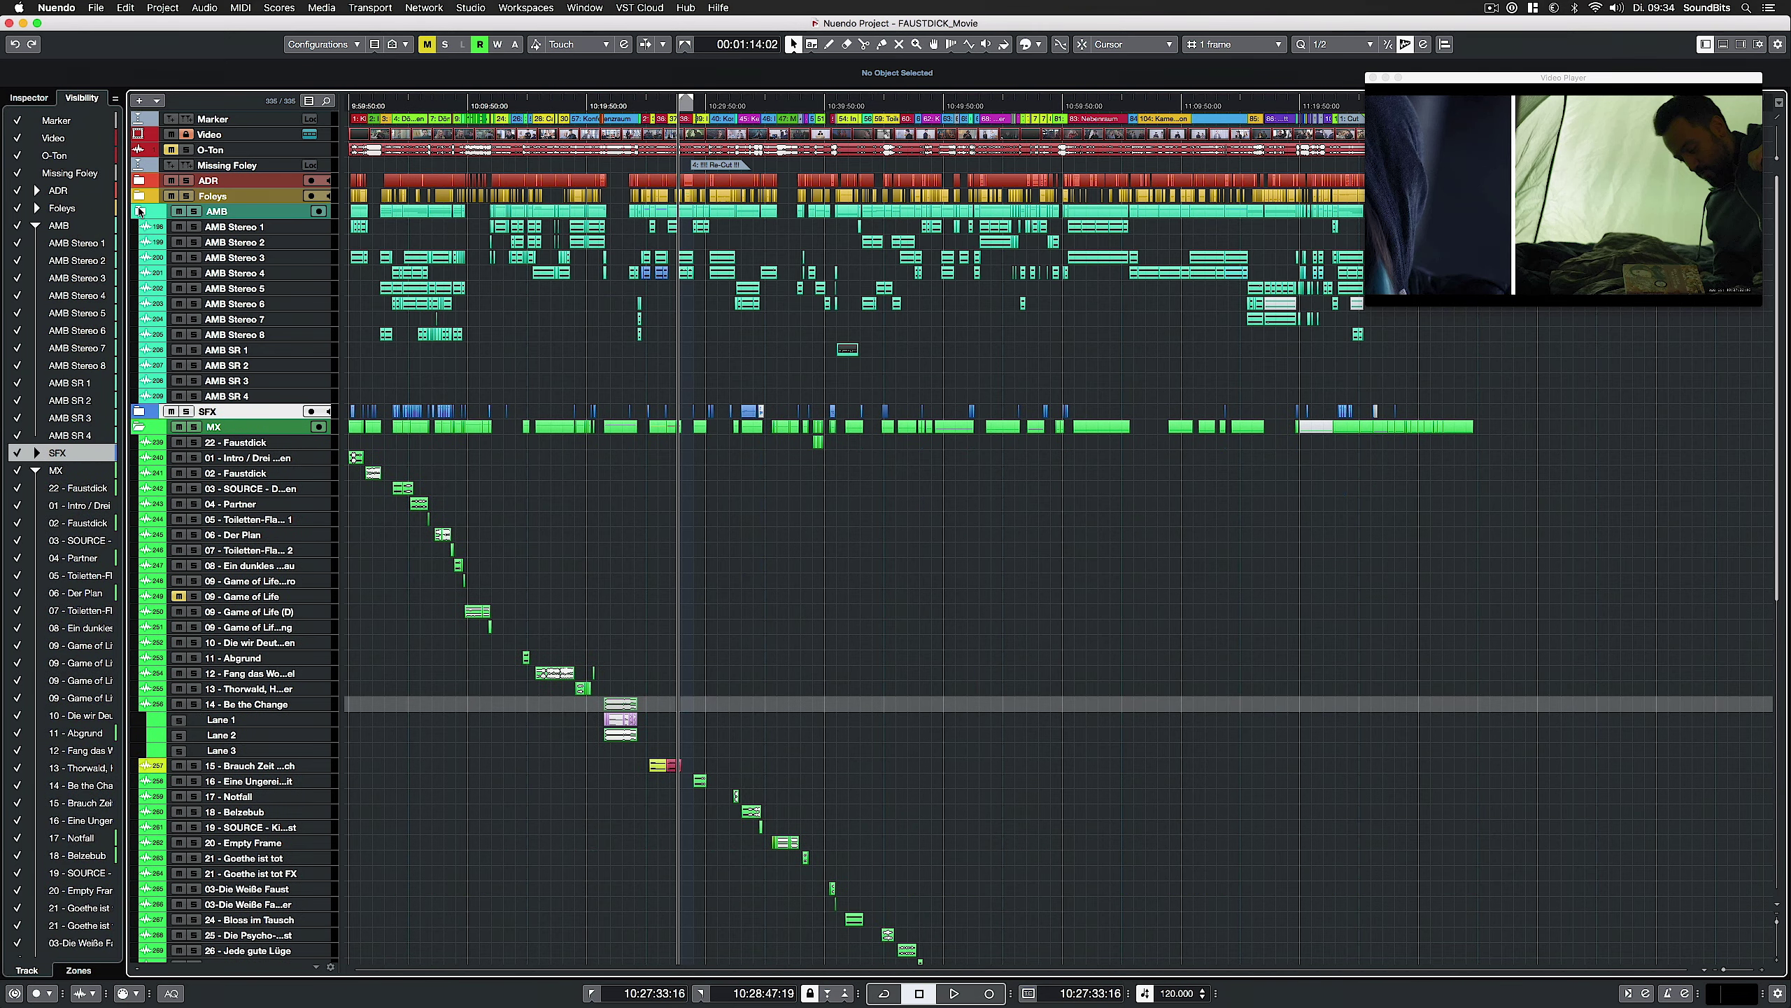
{"action": "left_click", "coordinate": [139, 209]}
{"action": "left_click", "coordinate": [141, 242]}
{"action": "left_click", "coordinate": [37, 260]}
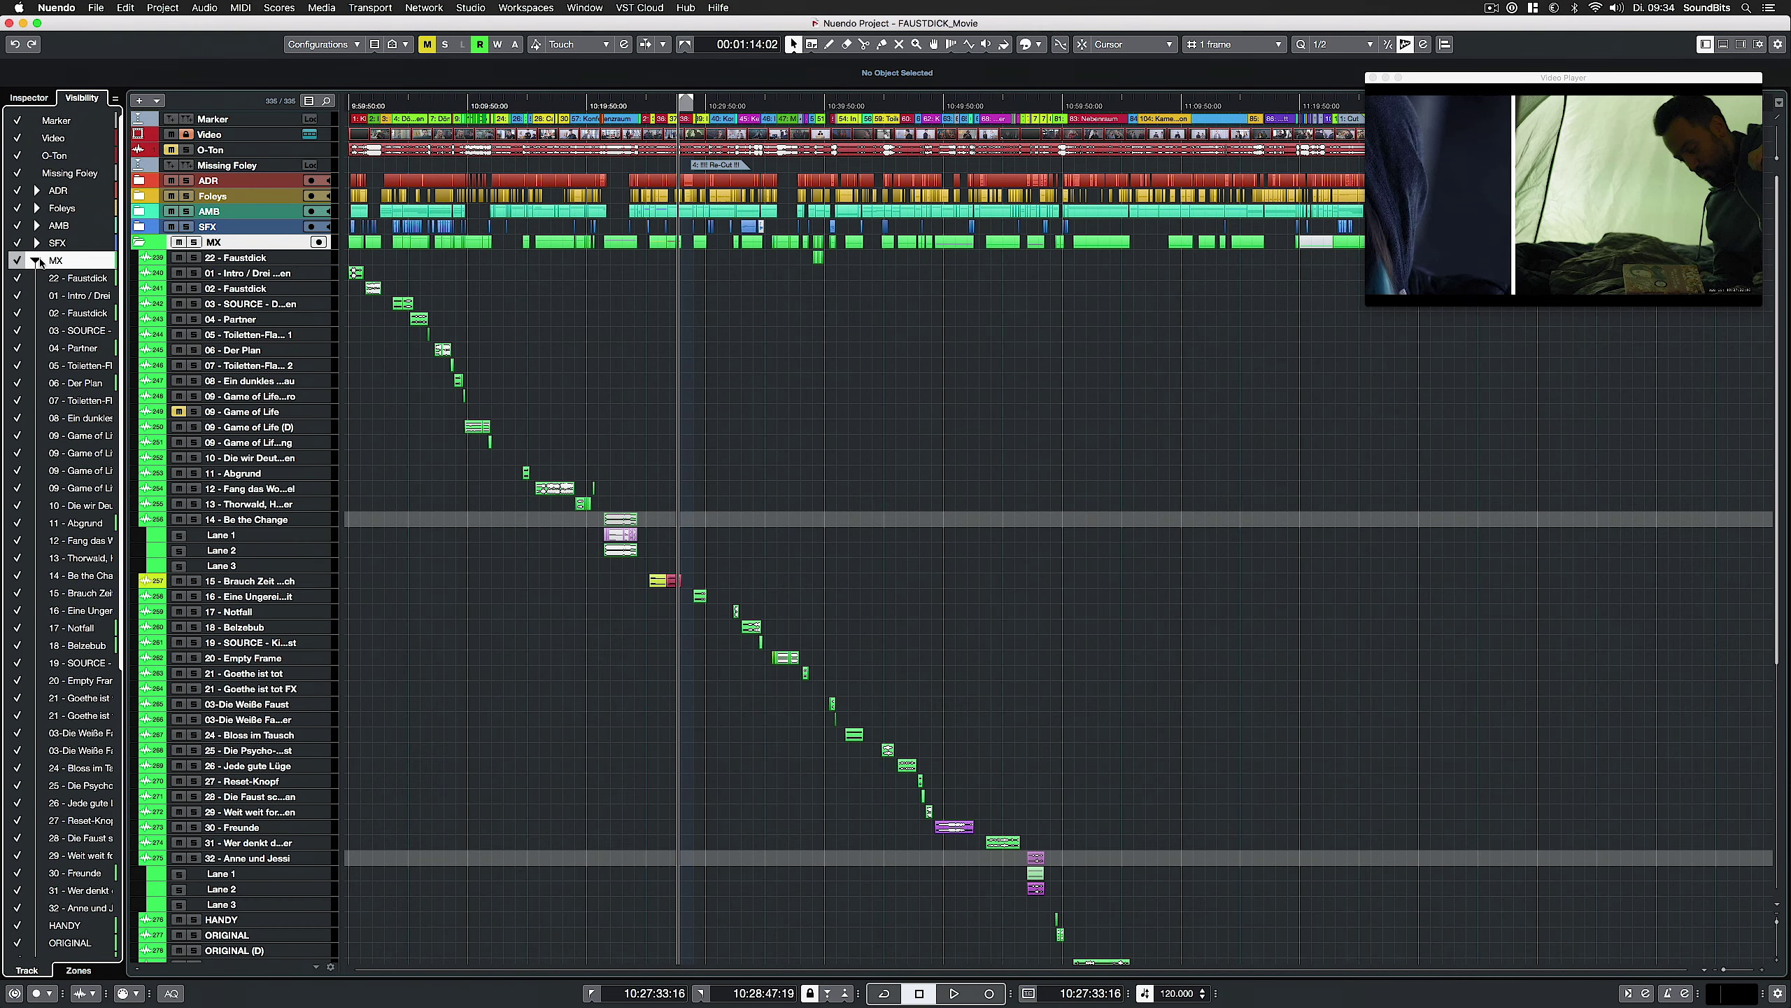
{"action": "left_click", "coordinate": [37, 260]}
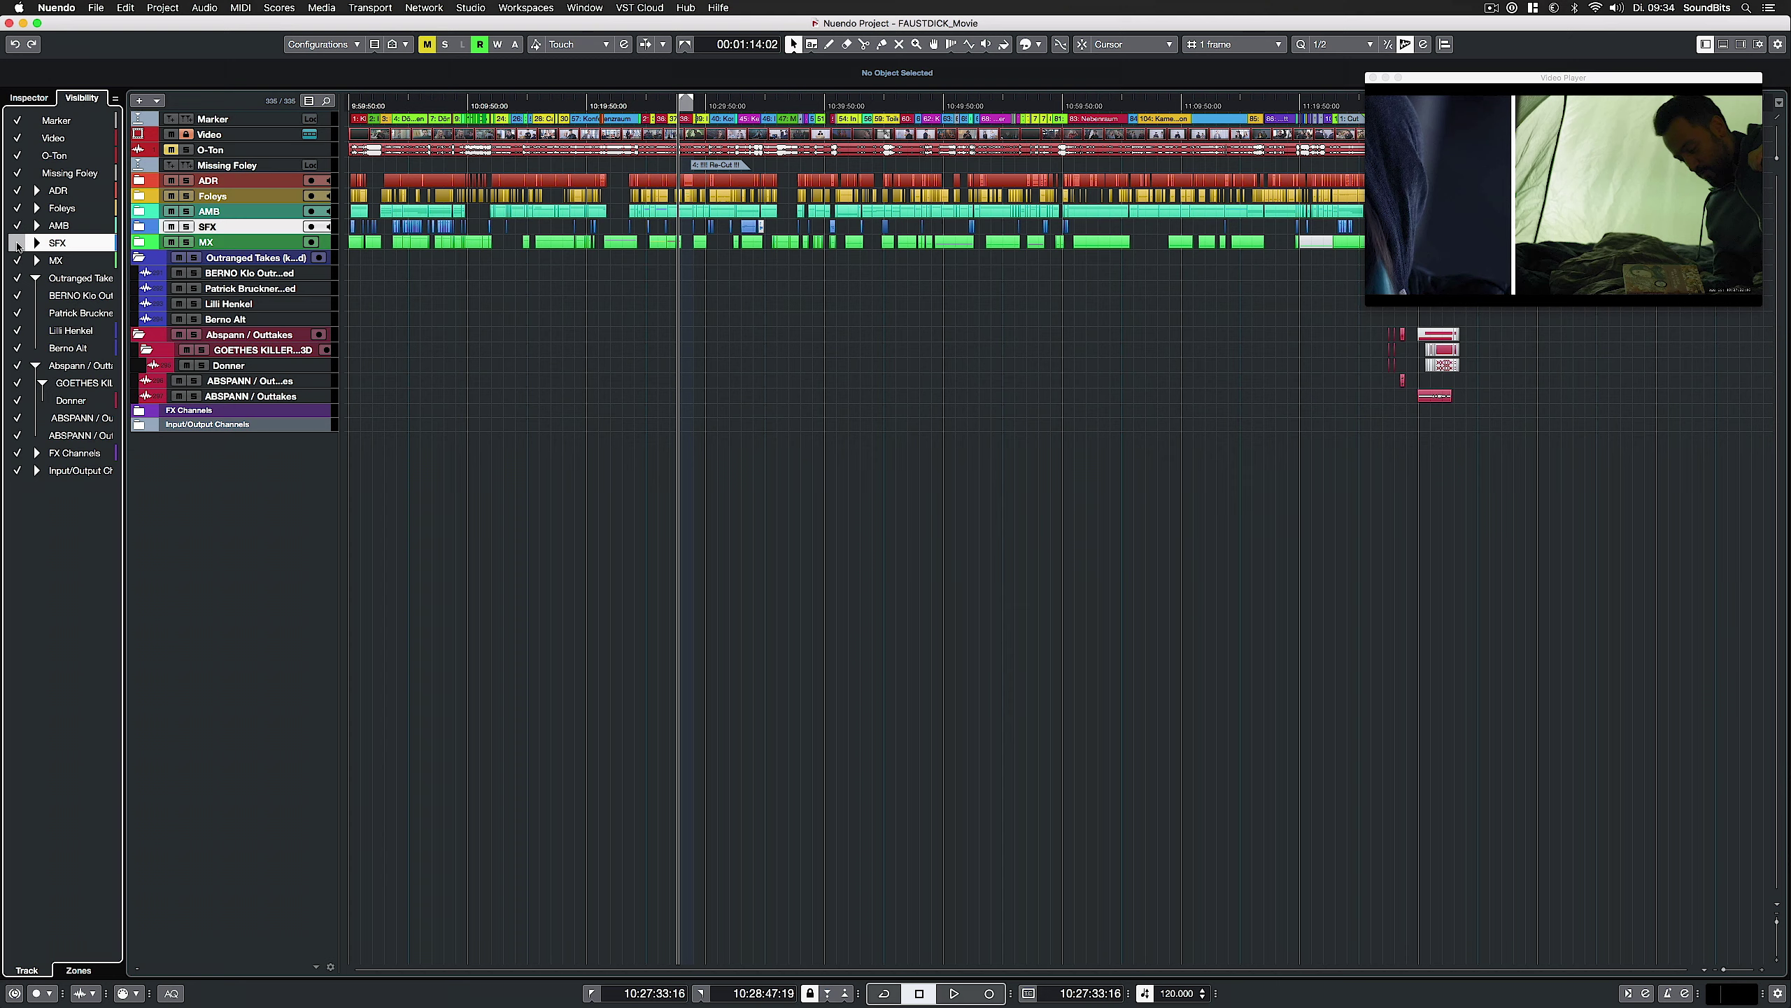
Hide the SFX folder track, expand its entries in the visibility list, and toggle the visibility of a single SFX track and the folder
{"action": "left_click", "coordinate": [18, 243]}
{"action": "left_click", "coordinate": [36, 244]}
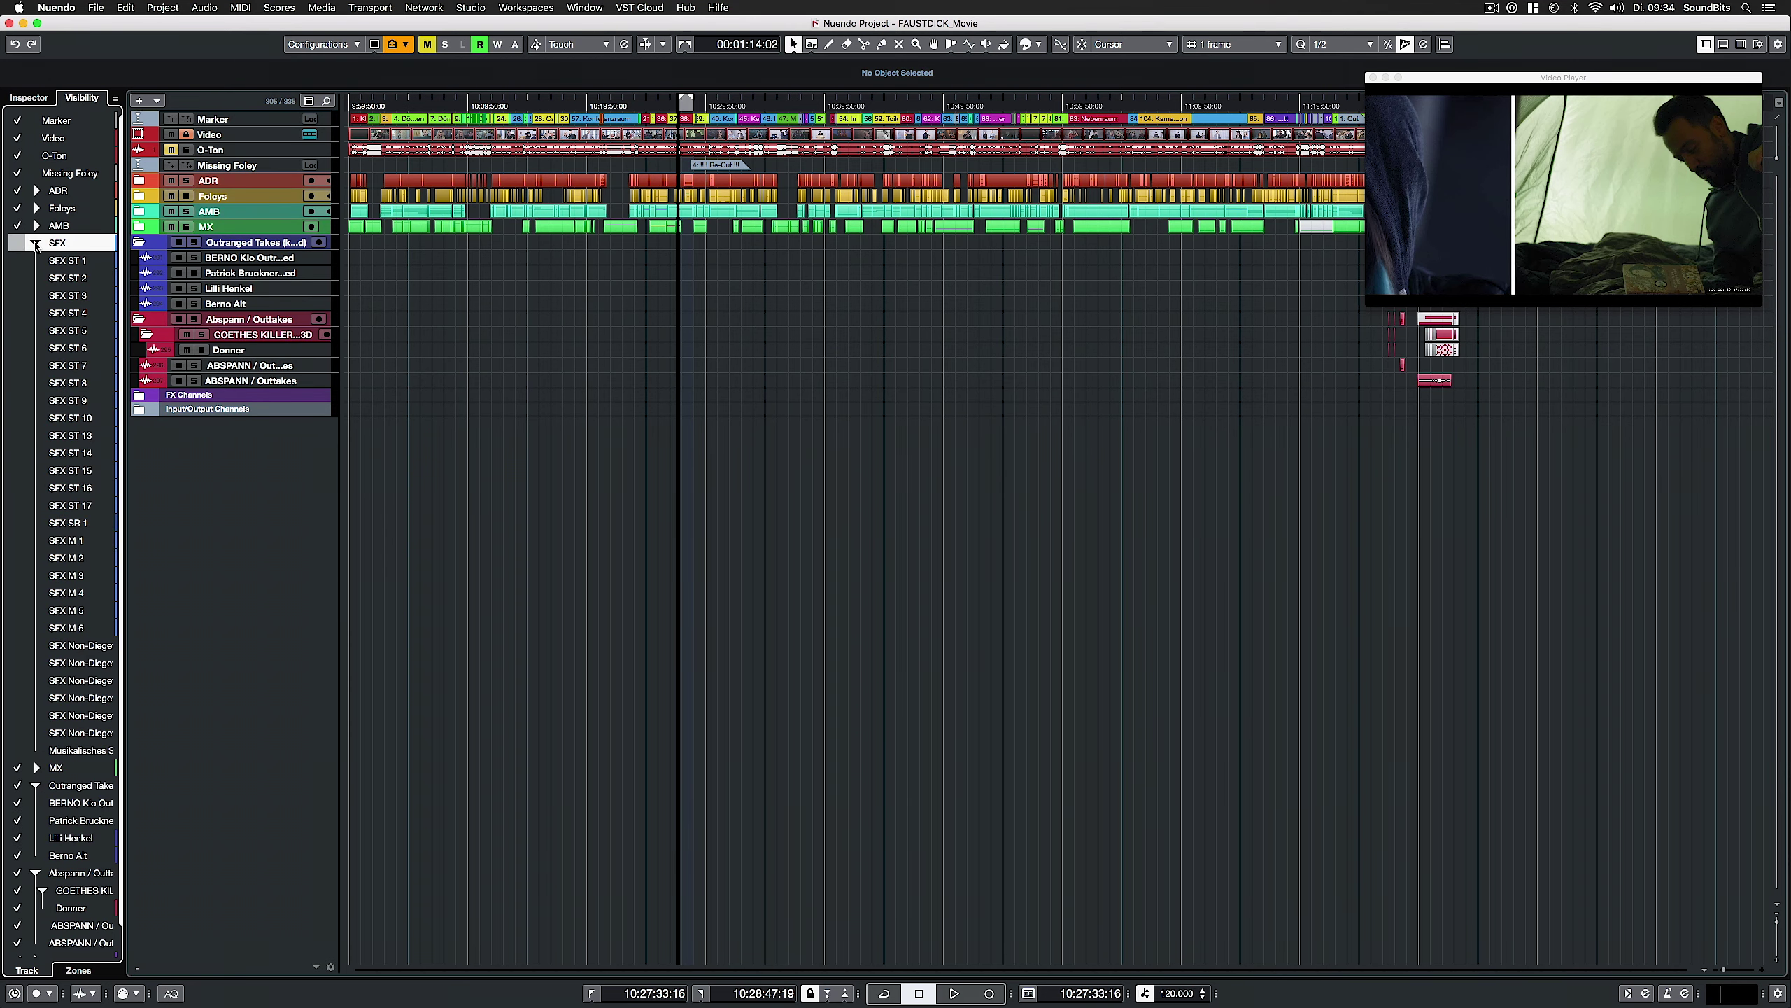
{"action": "left_click", "coordinate": [18, 297]}
{"action": "left_click", "coordinate": [18, 243]}
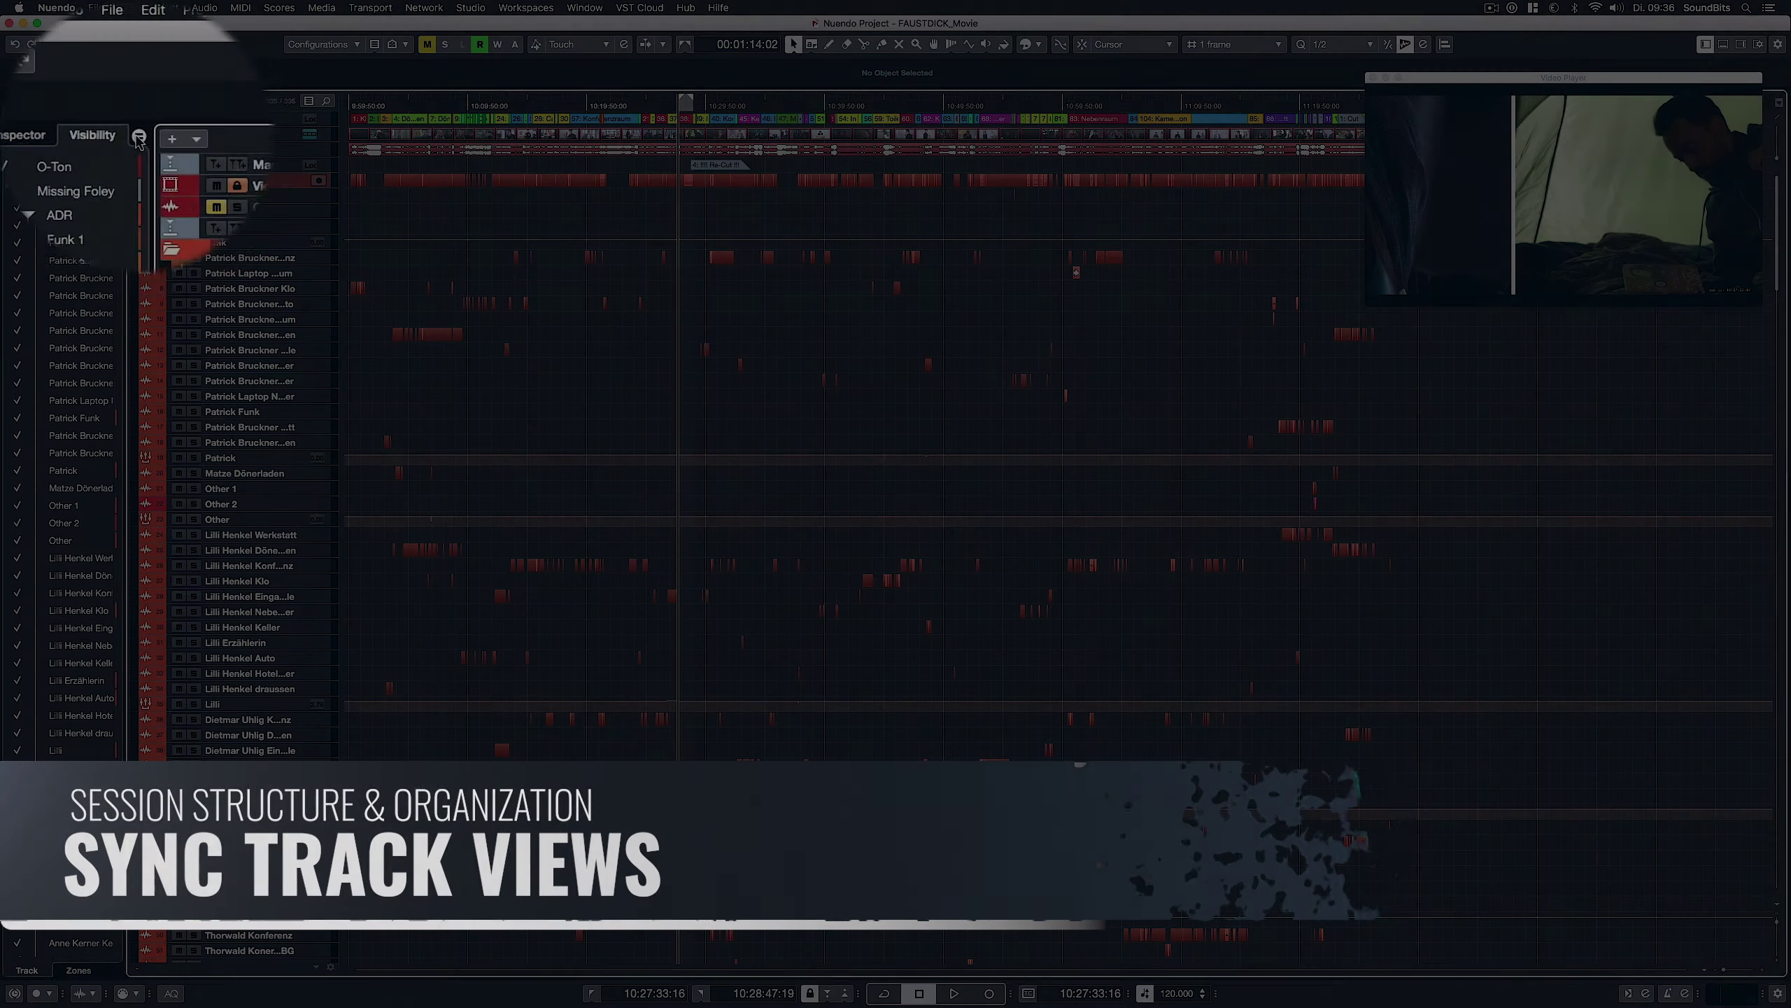
Review the visibility sync options between the project and the MixConsoles, and show the MixConsole below the track area
{"action": "left_click", "coordinate": [115, 97]}
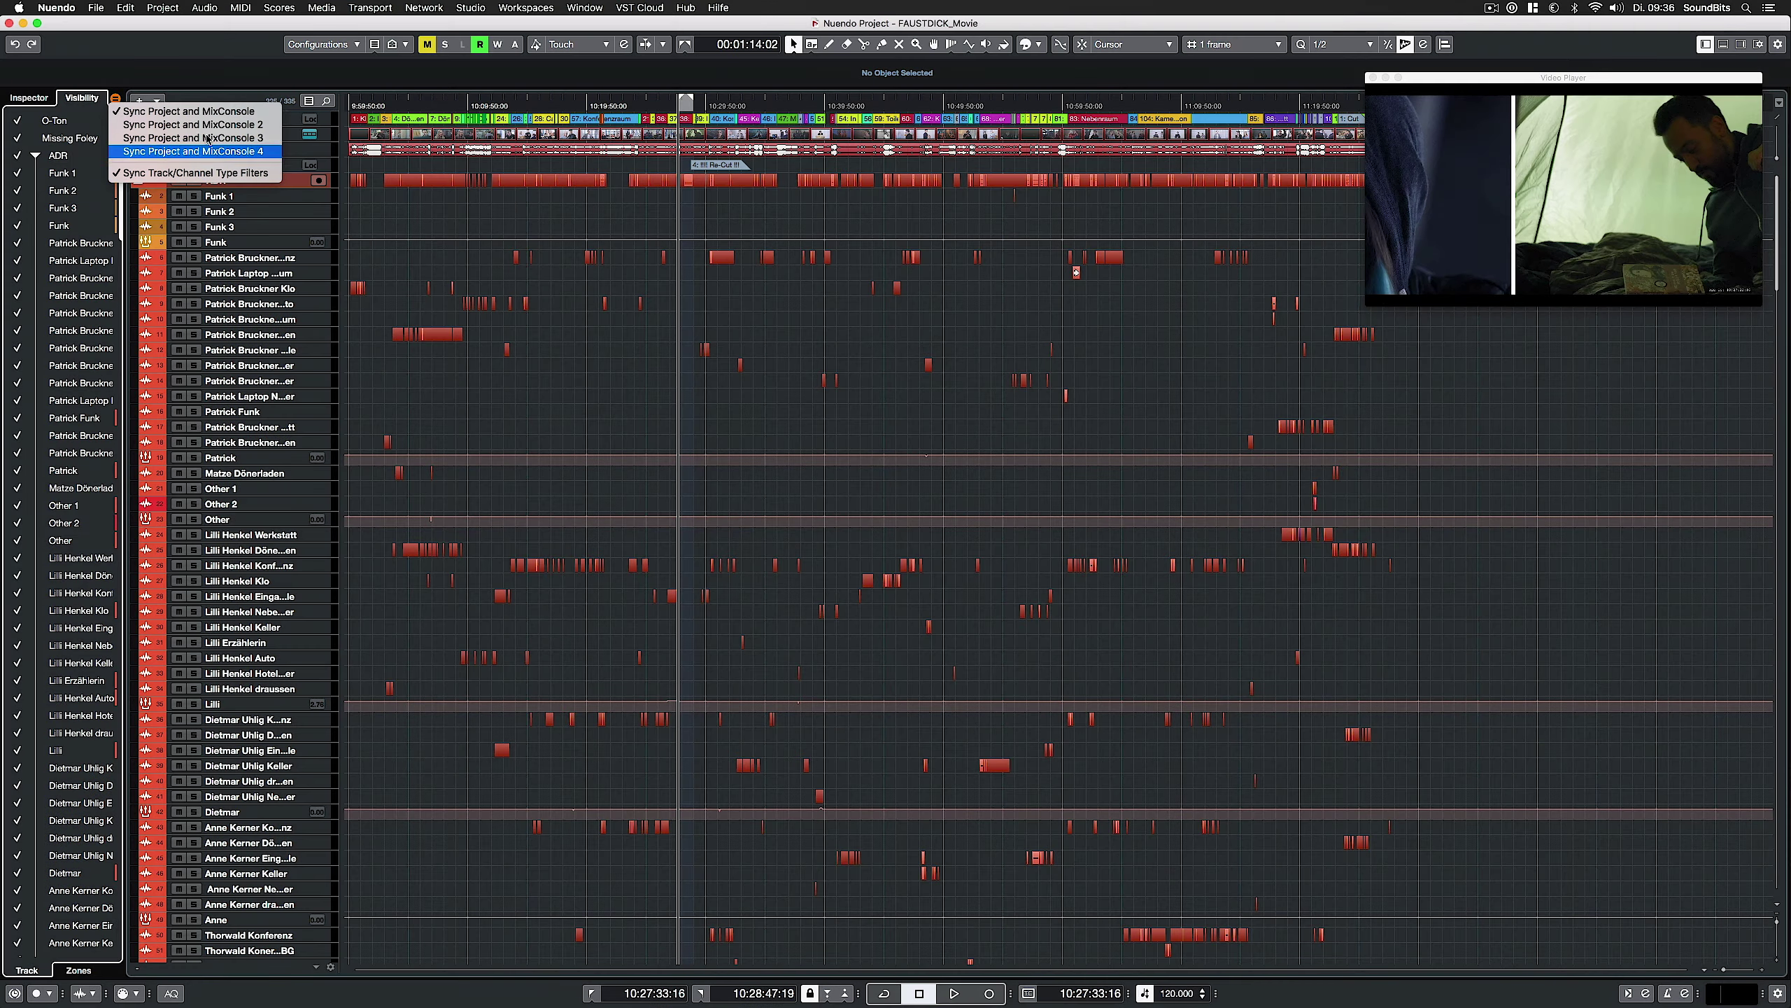
{"action": "key", "text": "Escape"}
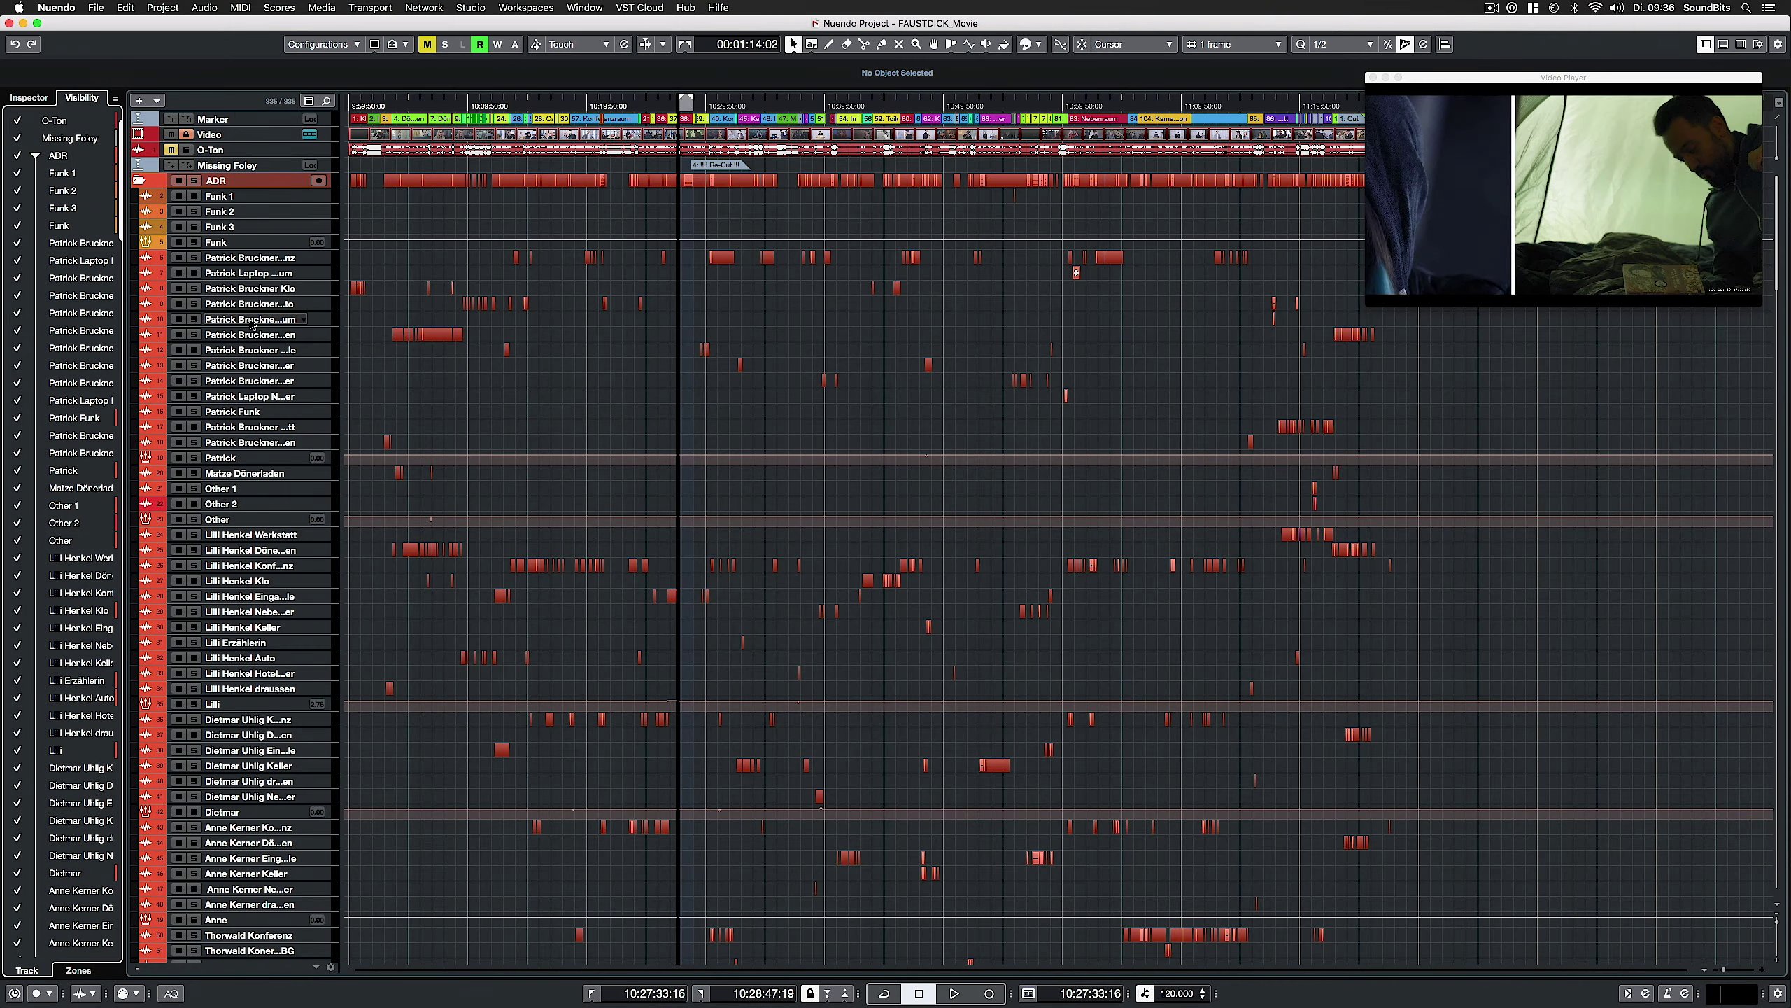
{"action": "key", "text": "alt+F3"}
Find the Foleys folder track in the track list and select it
{"action": "scroll", "coordinate": [233, 264], "scroll_direction": "down", "scroll_amount": 20}
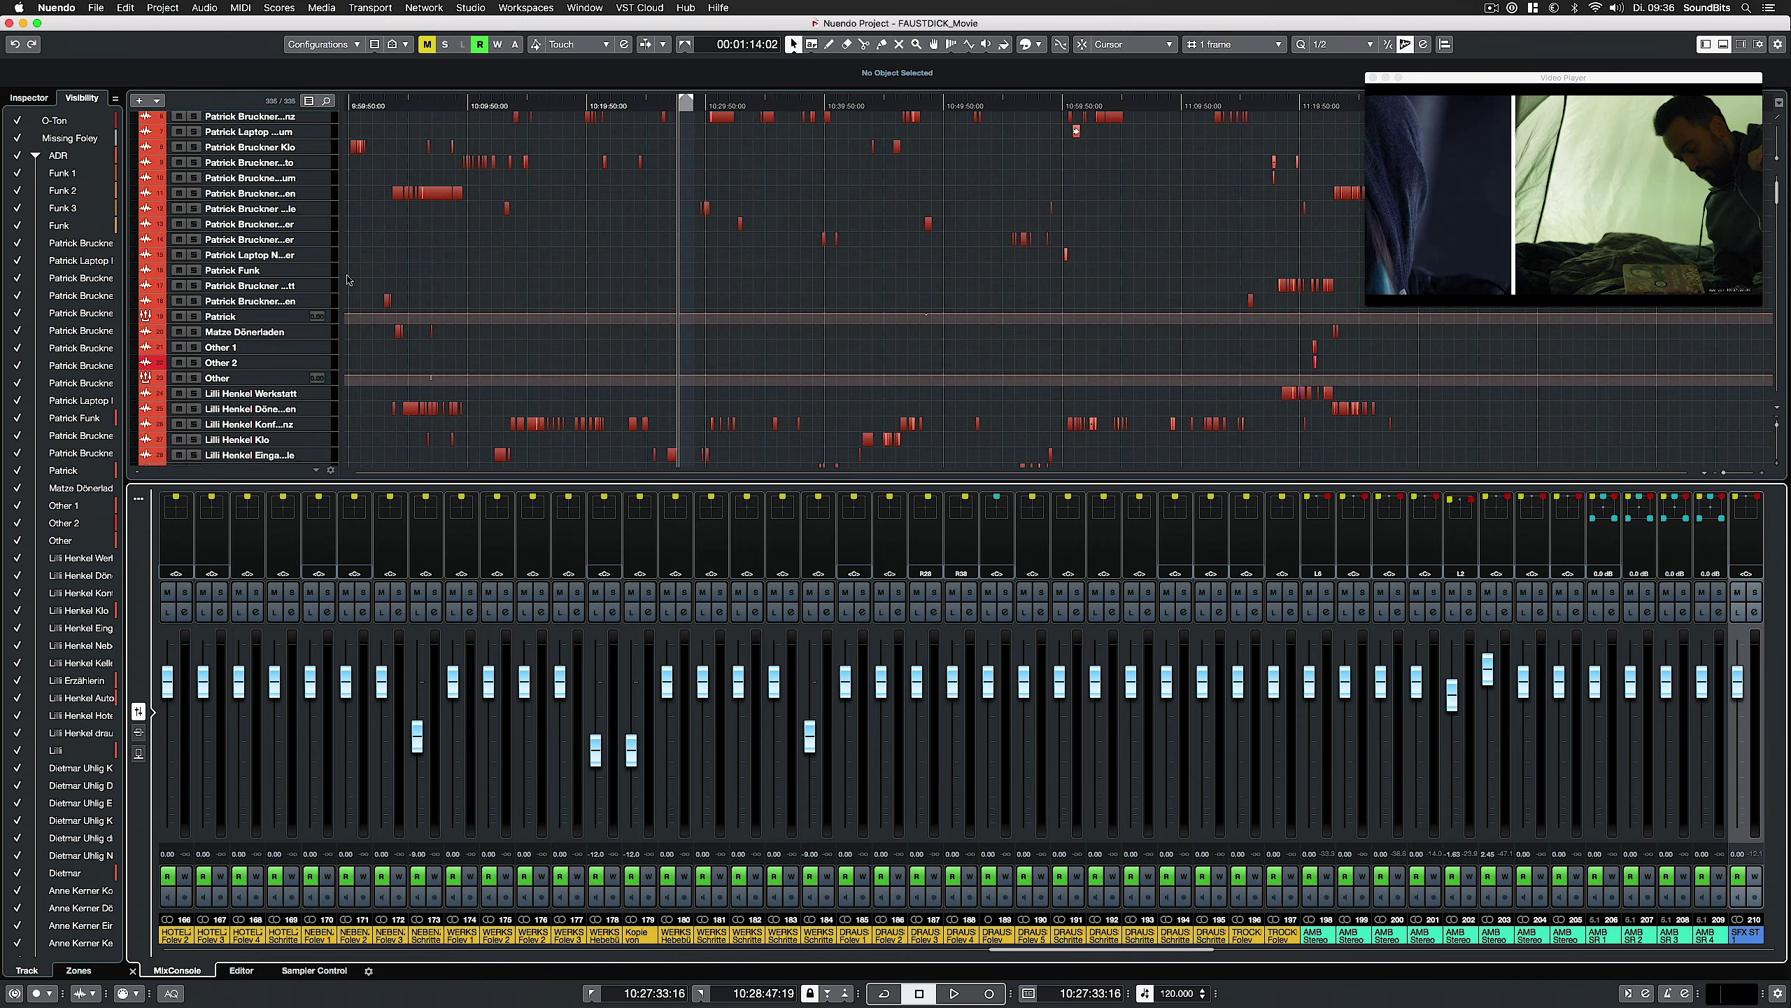
{"action": "scroll", "coordinate": [348, 277], "scroll_direction": "up", "scroll_amount": 3}
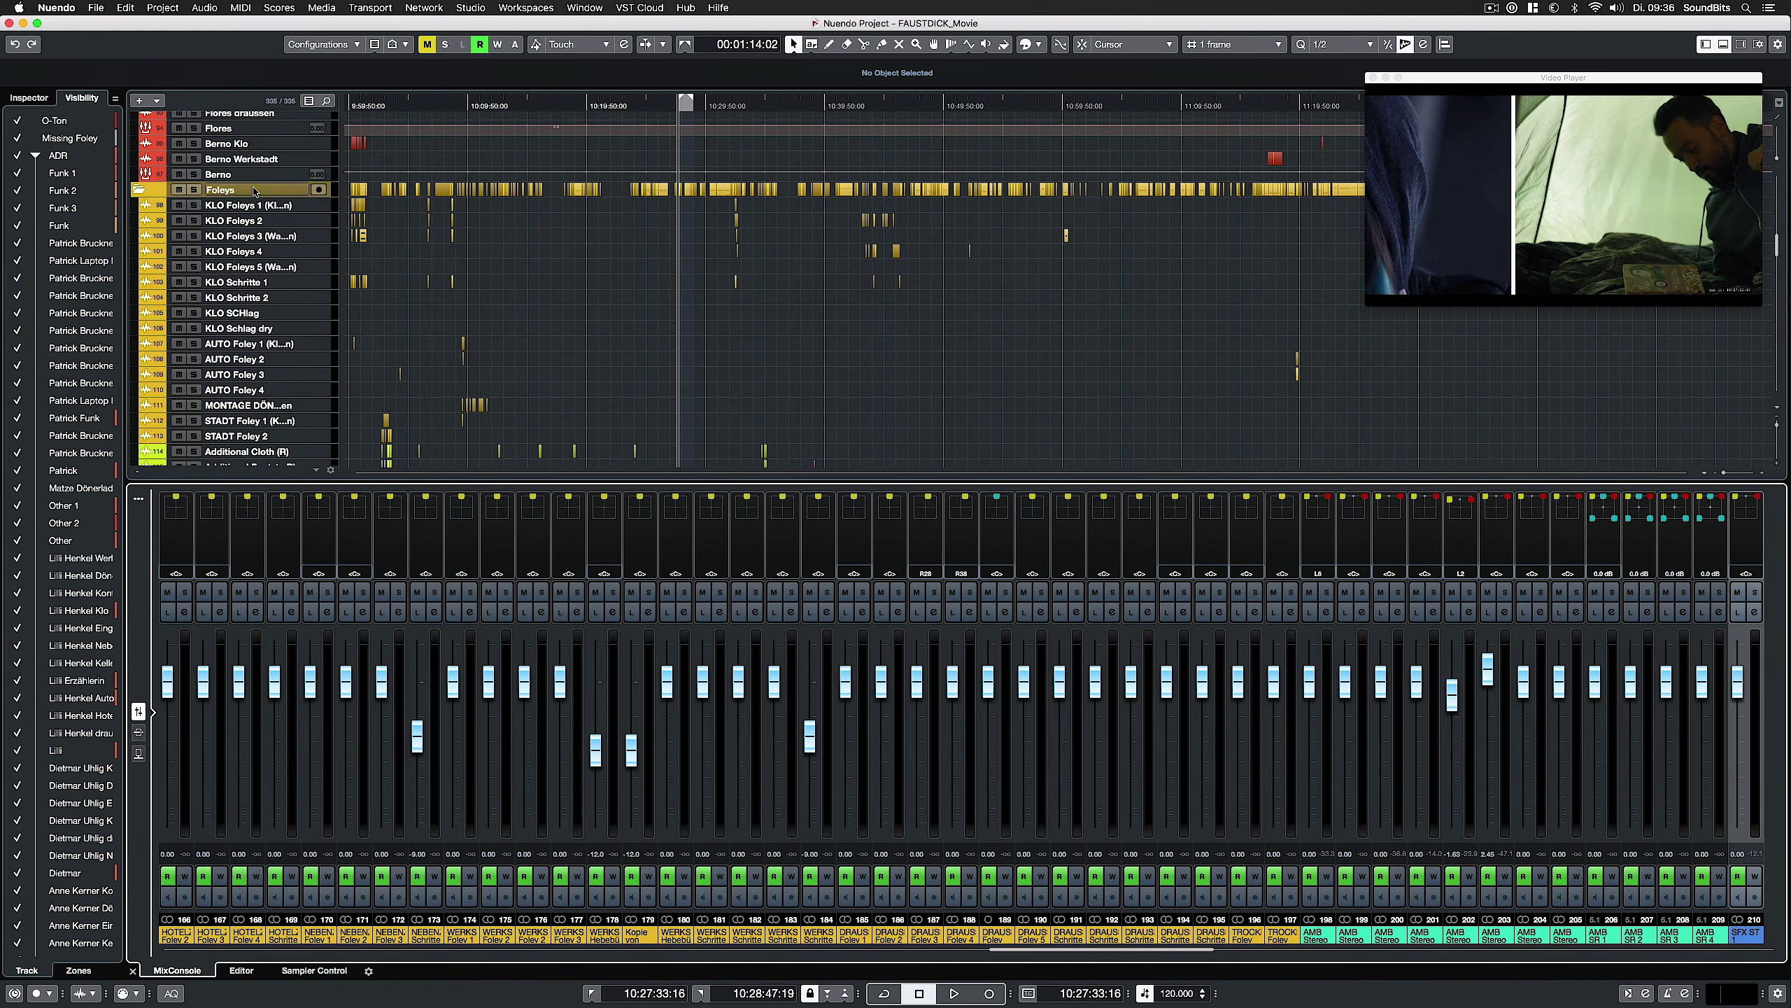
{"action": "left_click", "coordinate": [244, 194]}
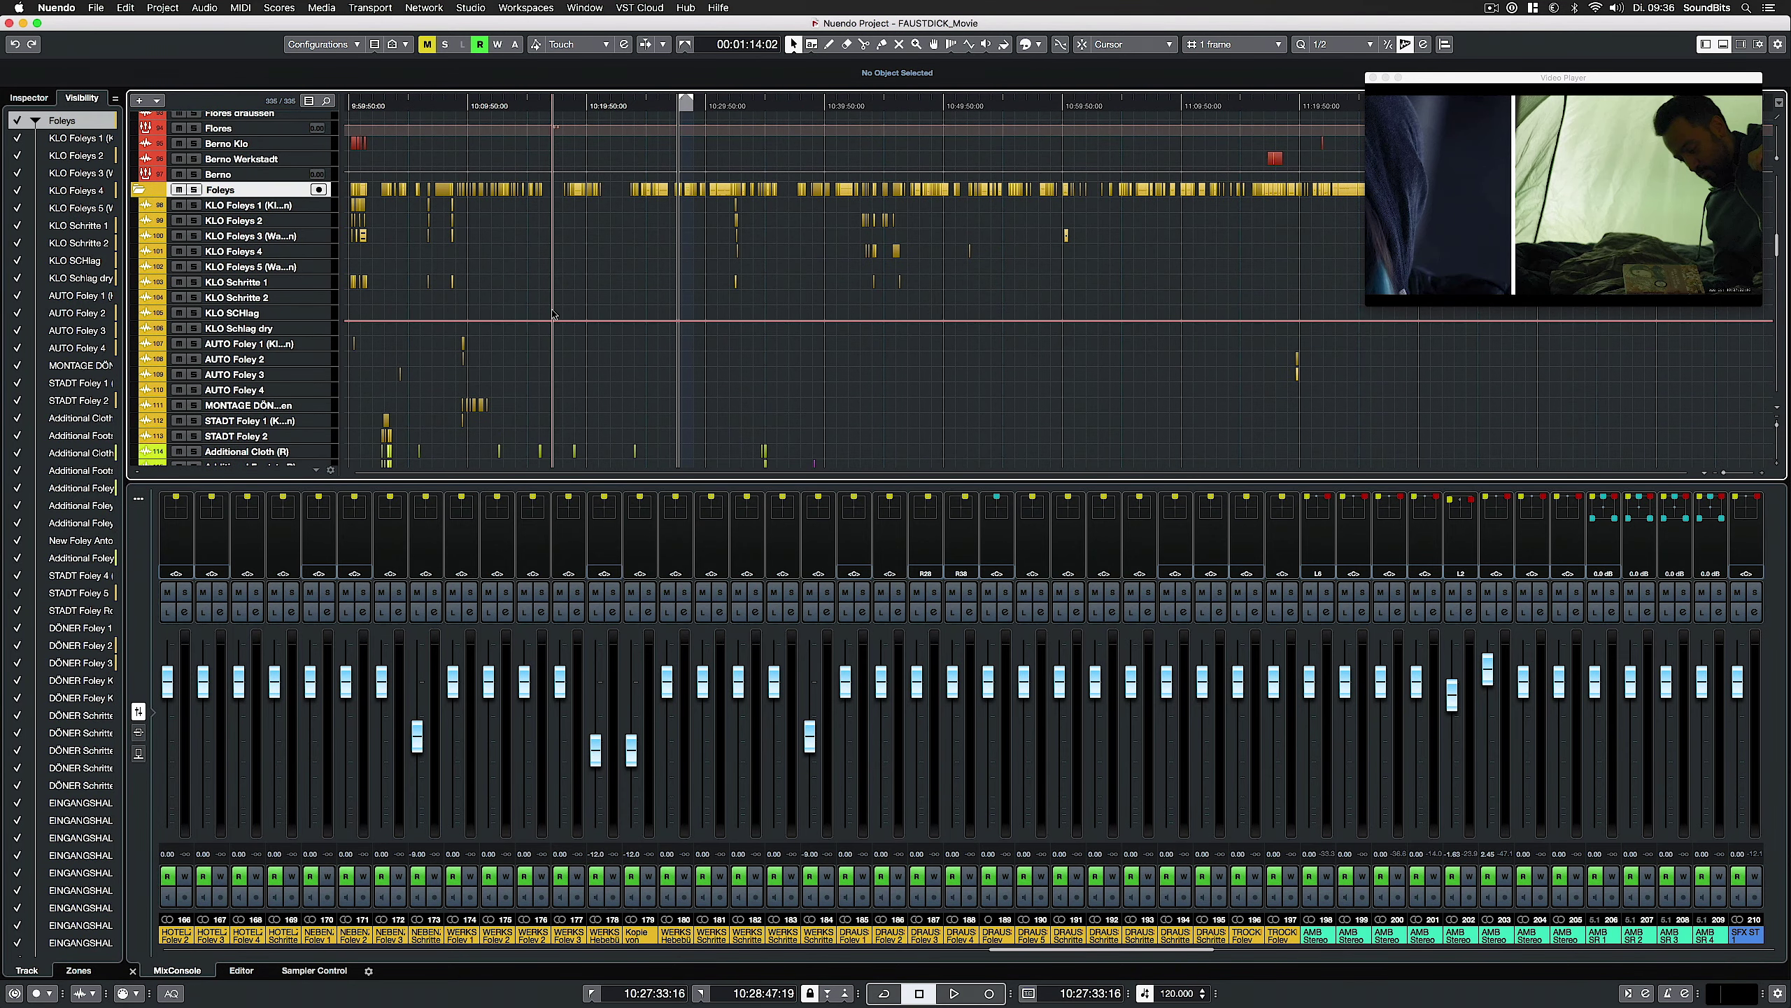
{"action": "key", "text": "ctrl+h"}
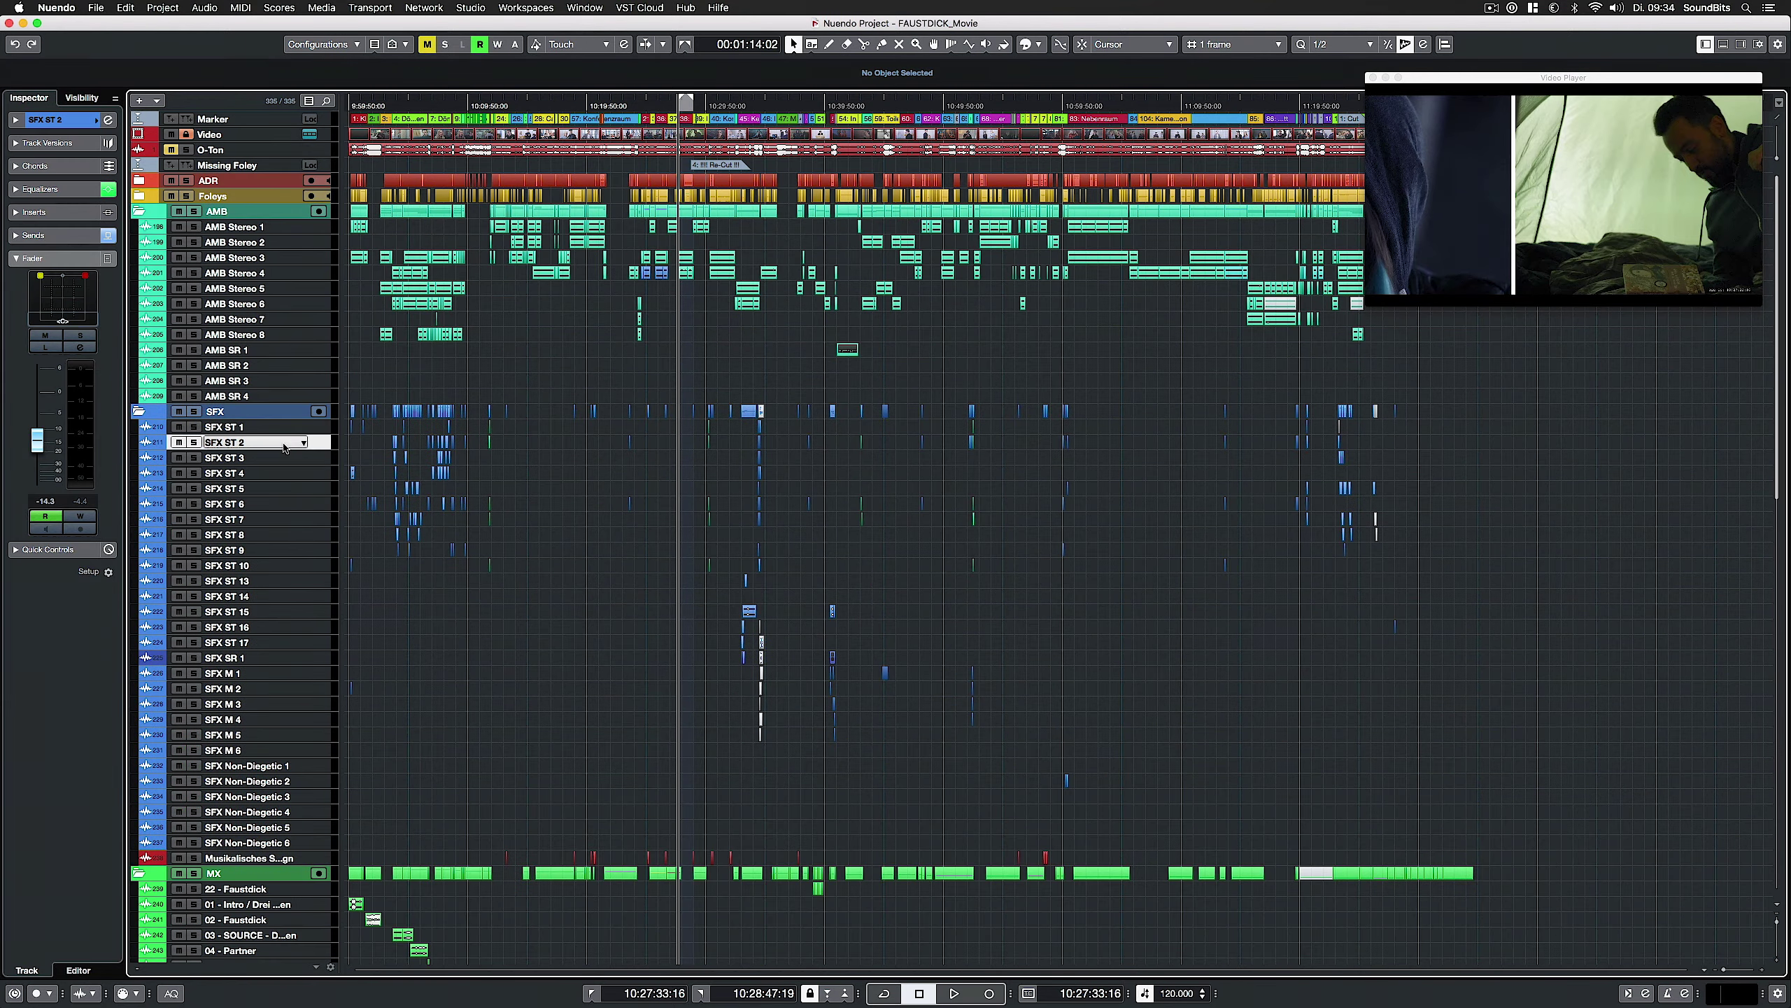
Show the automation lanes of the SFX ST 2 track and hide them again
{"action": "key", "text": "a"}
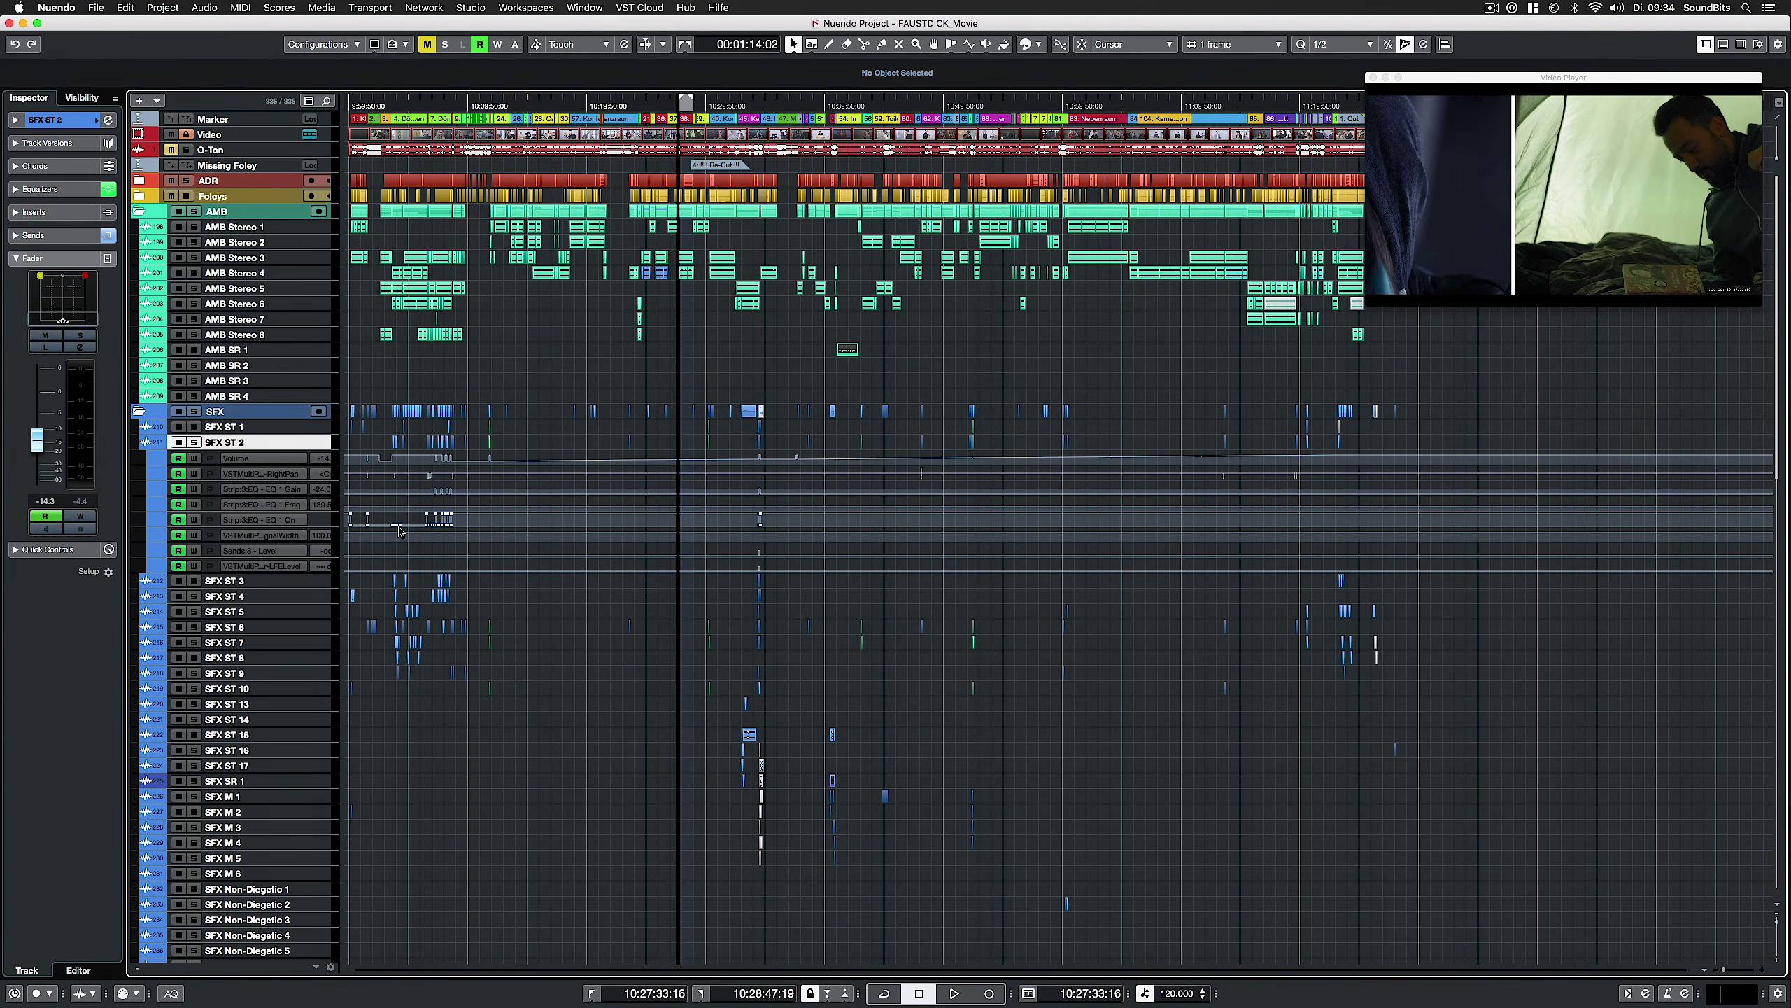
{"action": "key", "text": "a"}
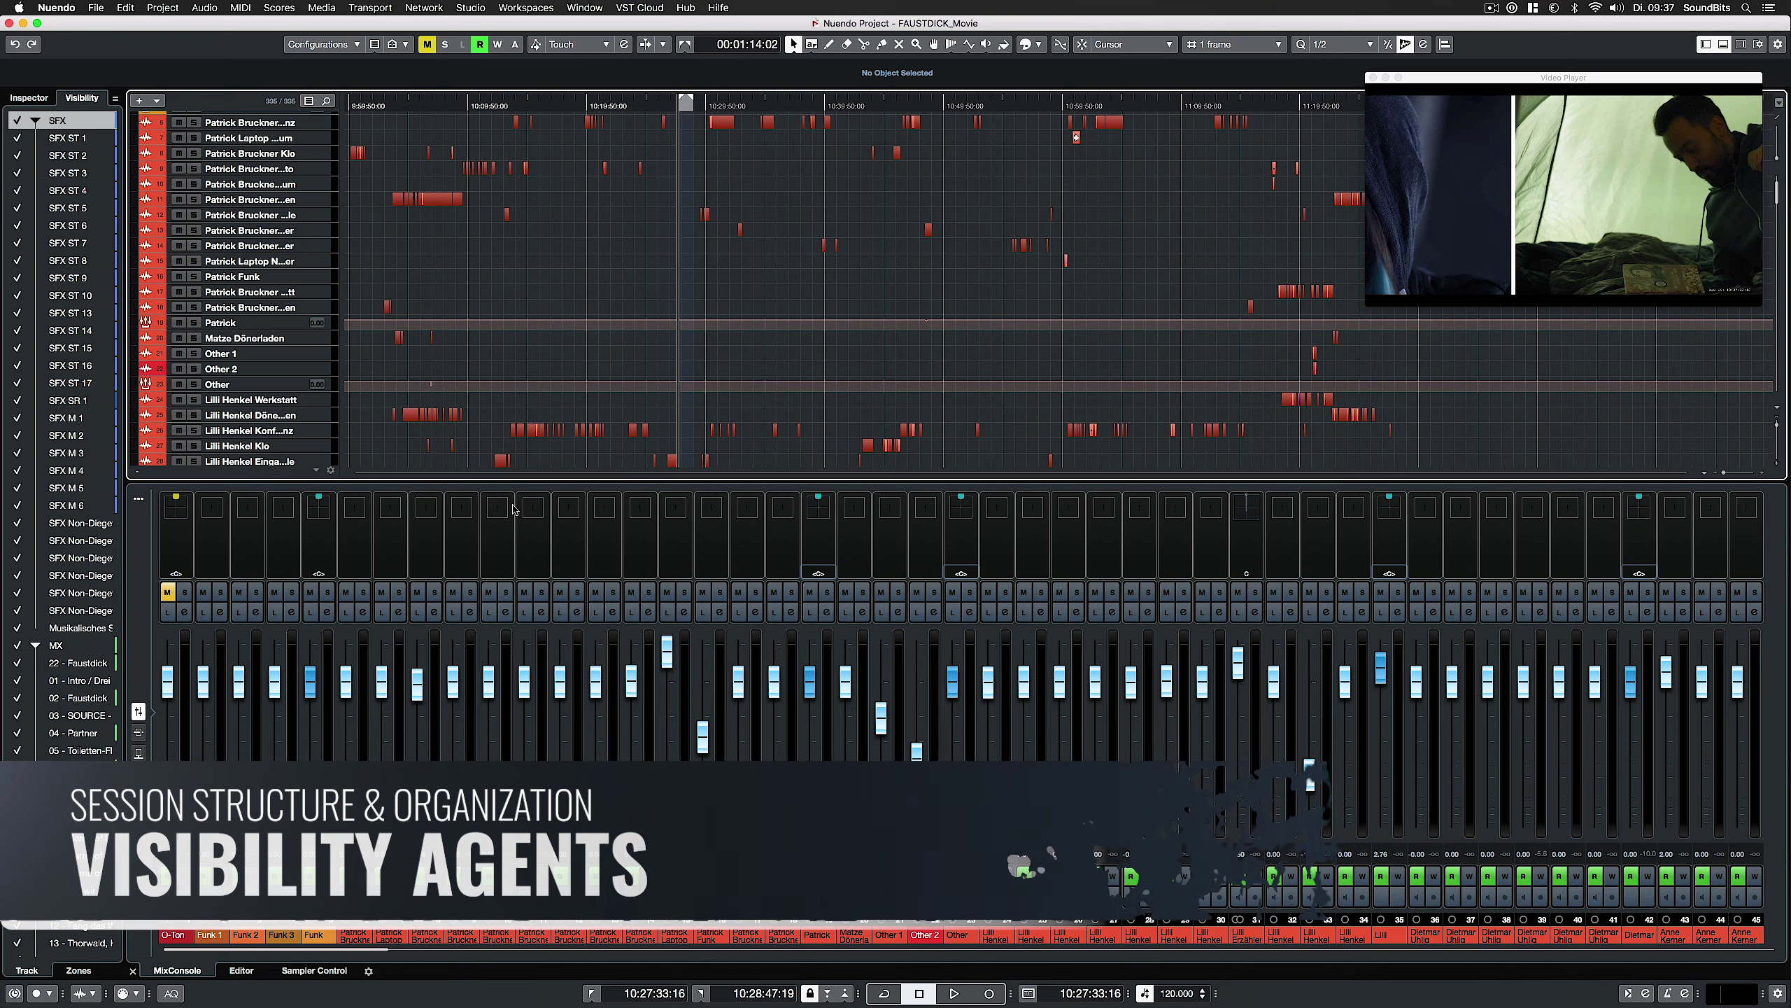
Look through the track visibility agents, such as Show Tracks with Data between the Locators
{"action": "left_click", "coordinate": [405, 45]}
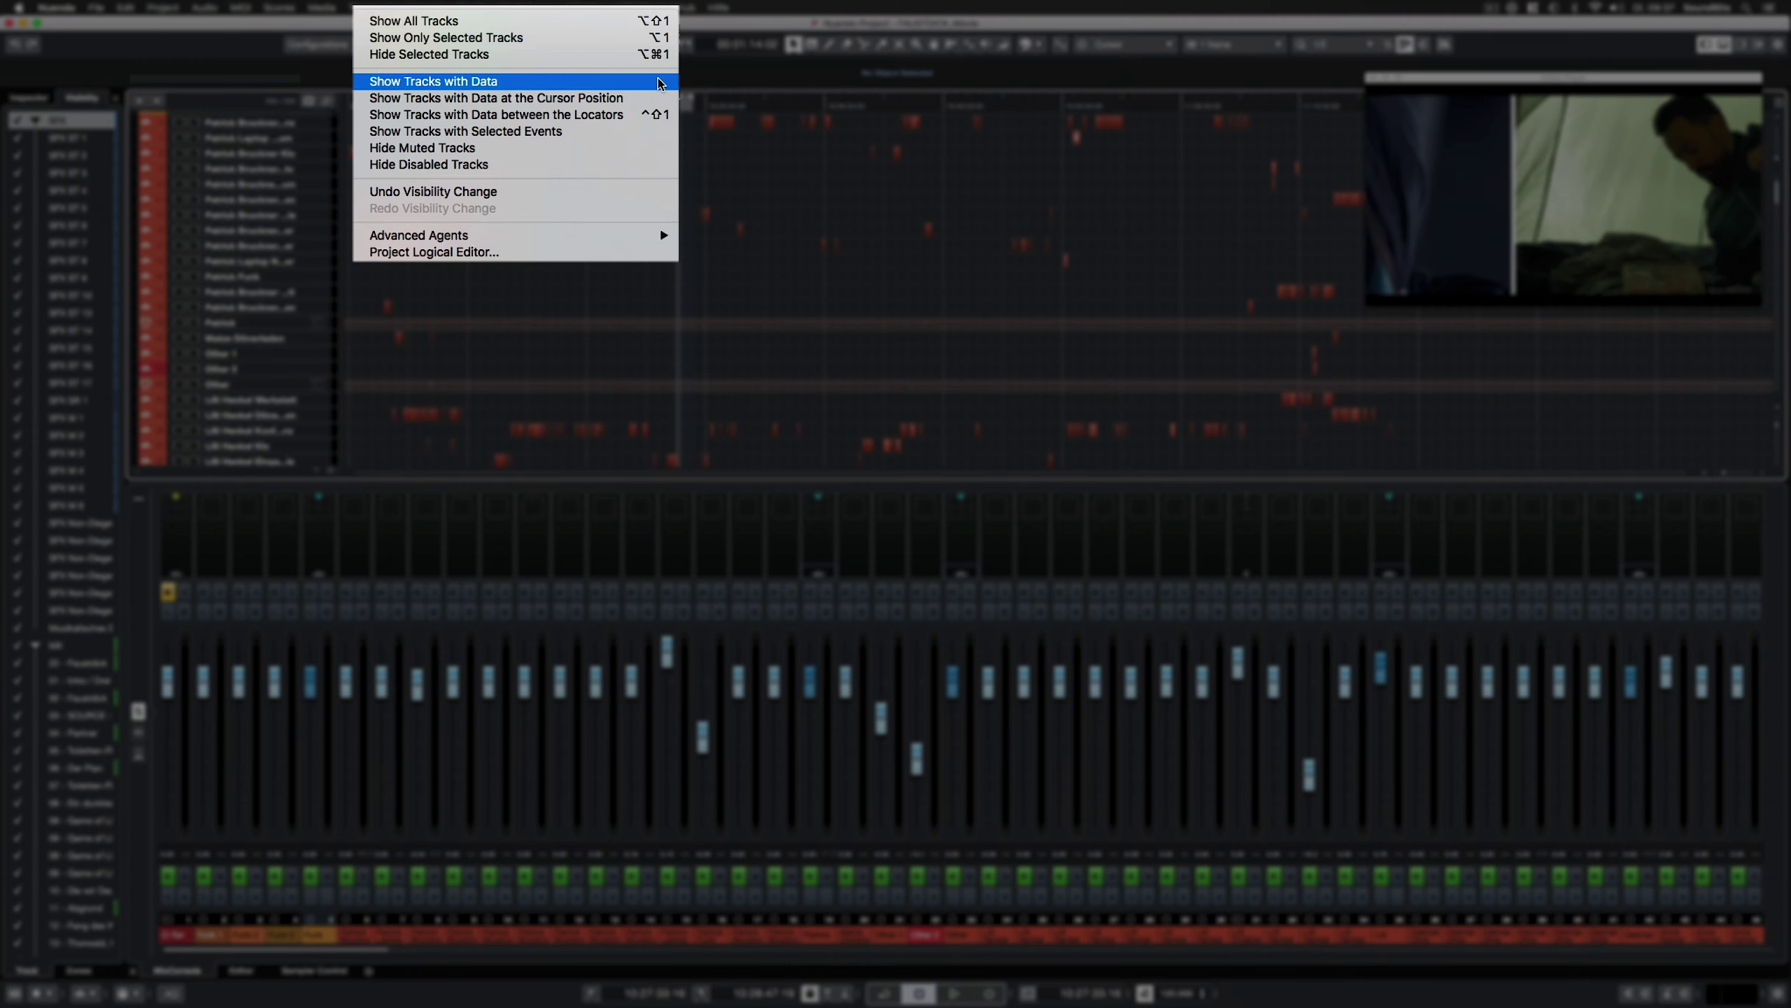
{"action": "left_click", "coordinate": [627, 117]}
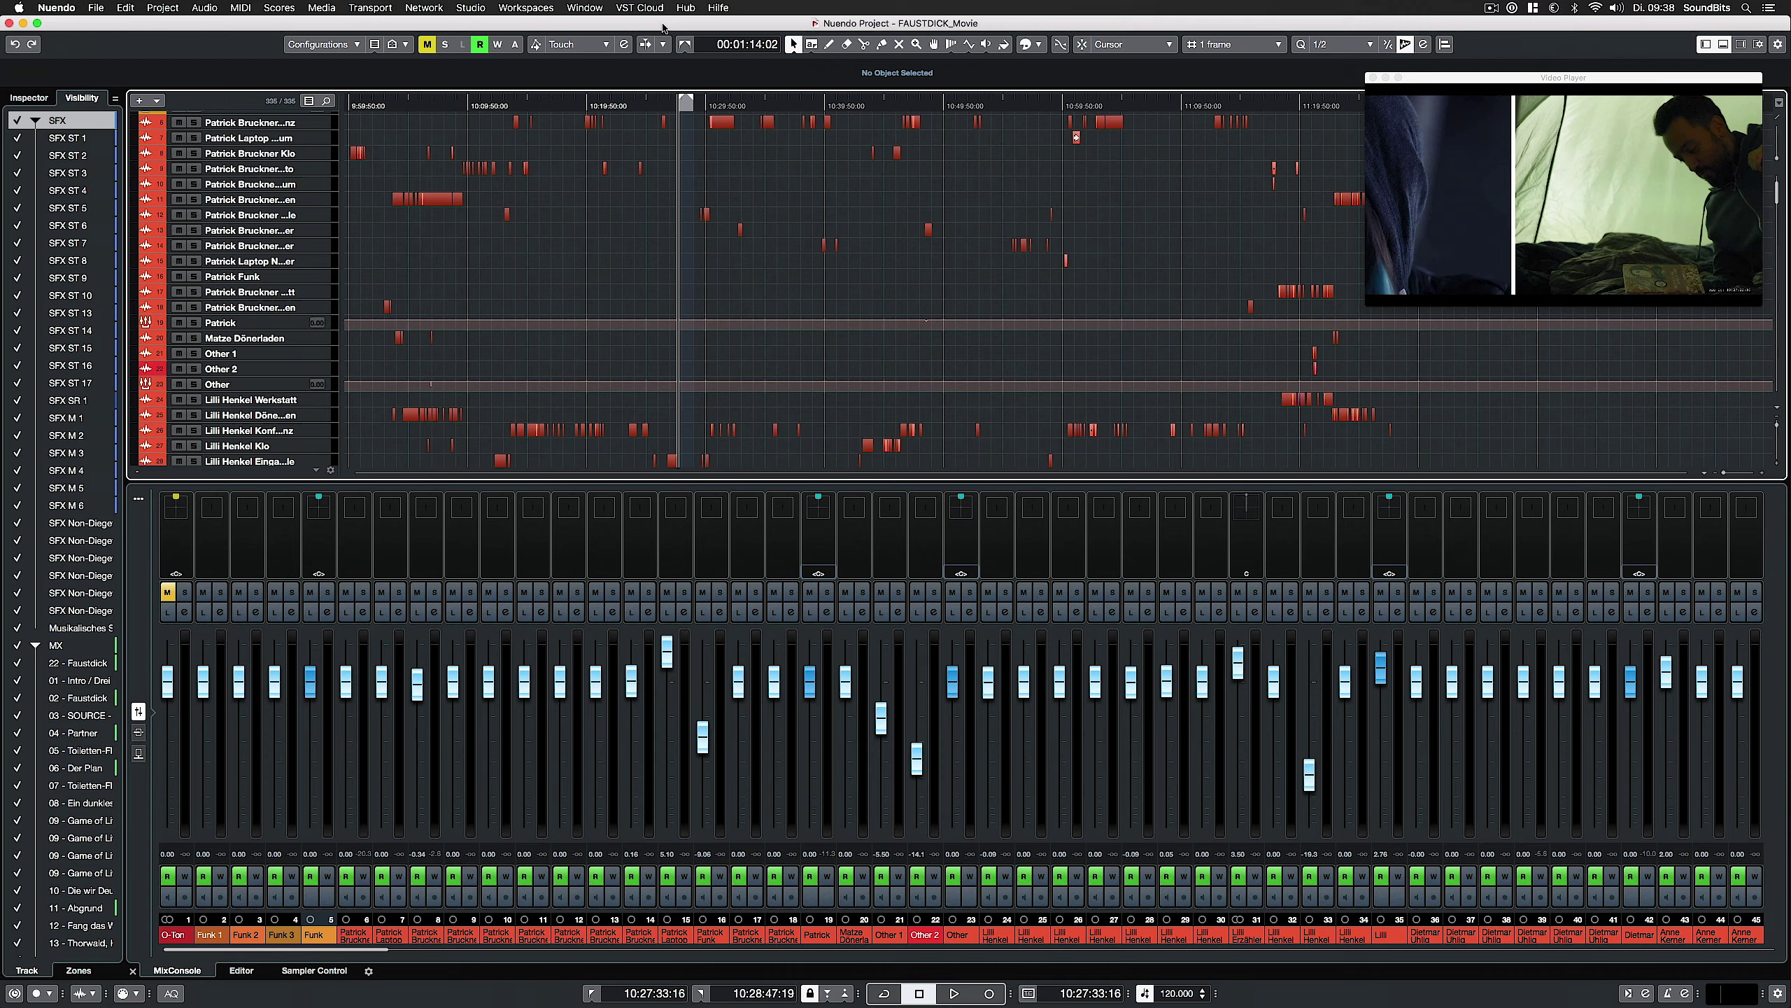
In the ADR Panel, locate to the Keller marker that starts at 10:52:55:04
{"action": "scroll", "coordinate": [1319, 526], "scroll_direction": "down", "scroll_amount": 15}
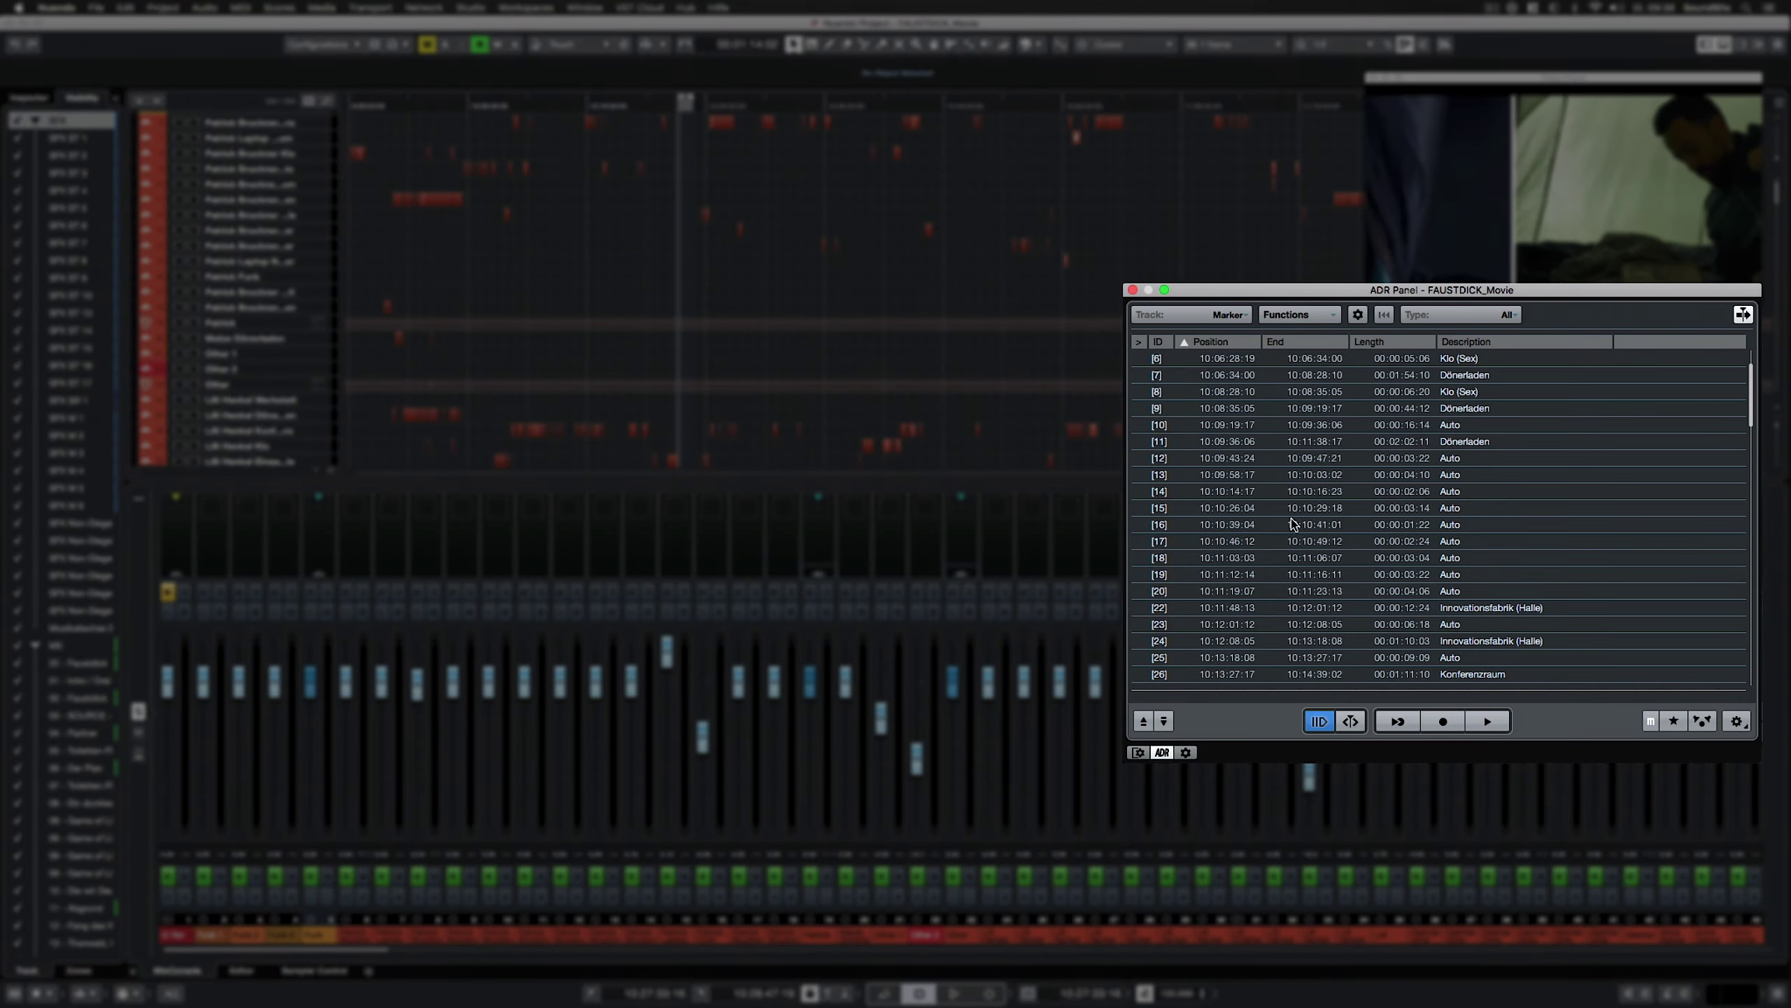
{"action": "scroll", "coordinate": [1293, 522], "scroll_direction": "up", "scroll_amount": 5}
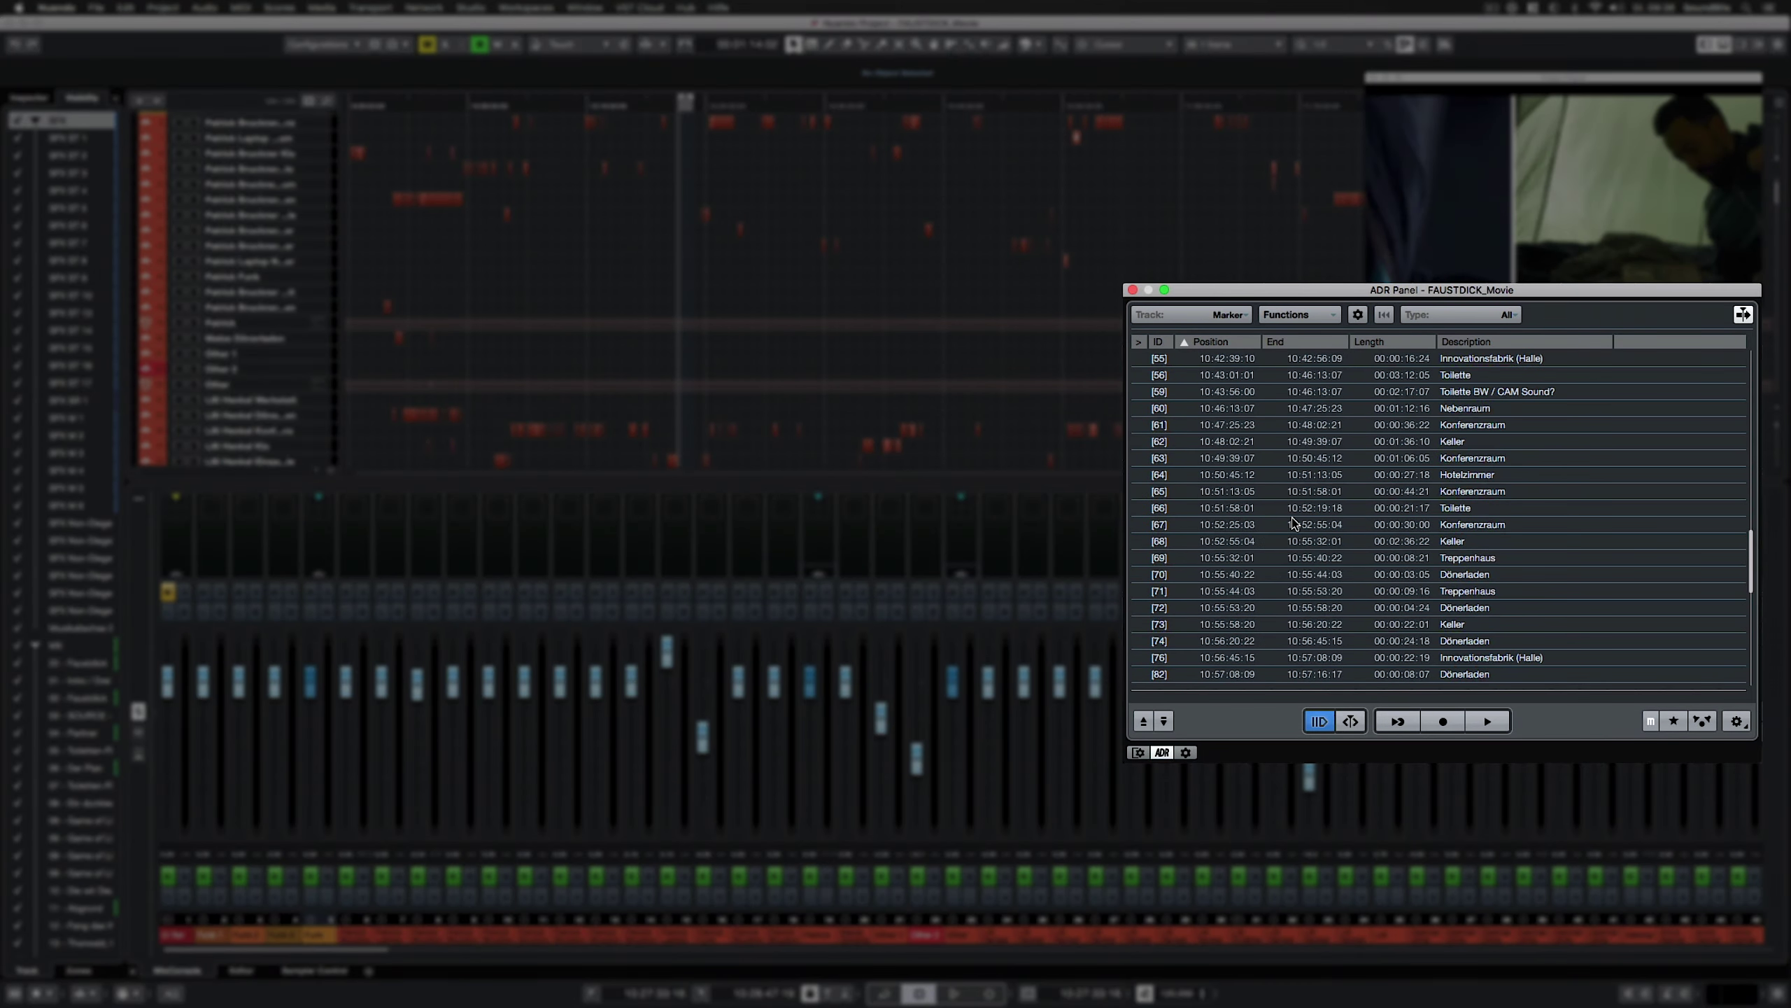
{"action": "left_click", "coordinate": [1142, 541]}
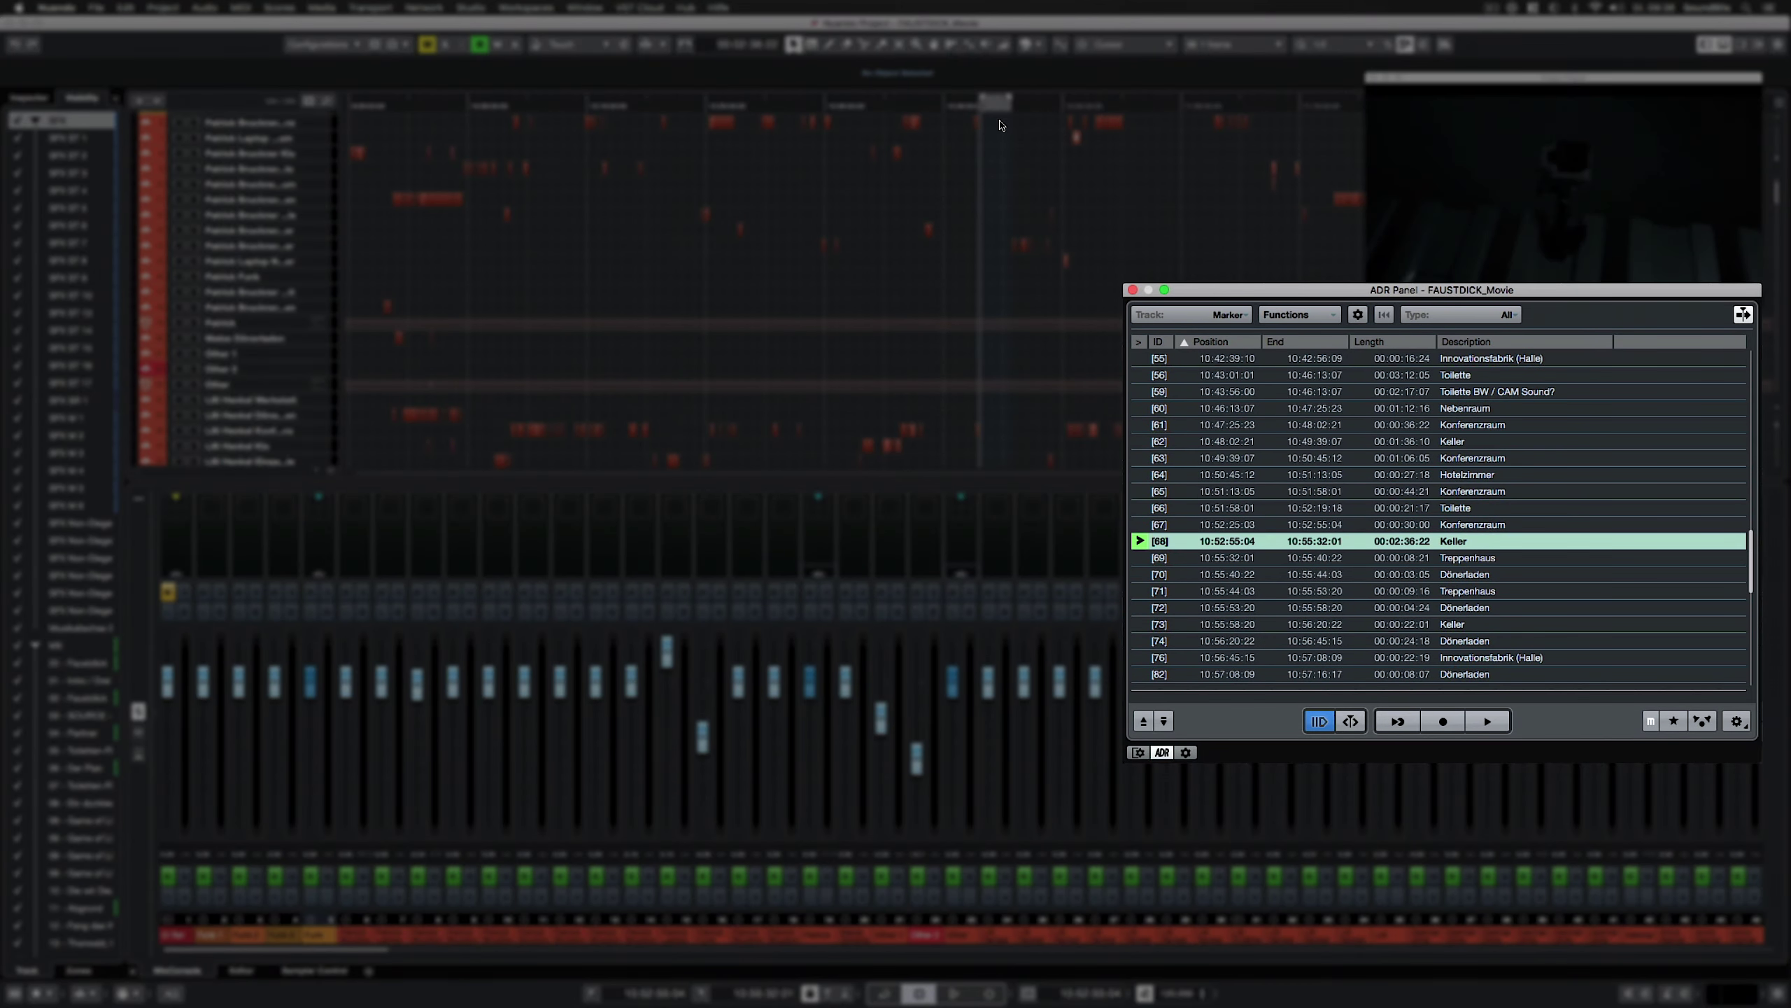
{"action": "scroll", "coordinate": [994, 116], "scroll_direction": "up", "scroll_amount": 5}
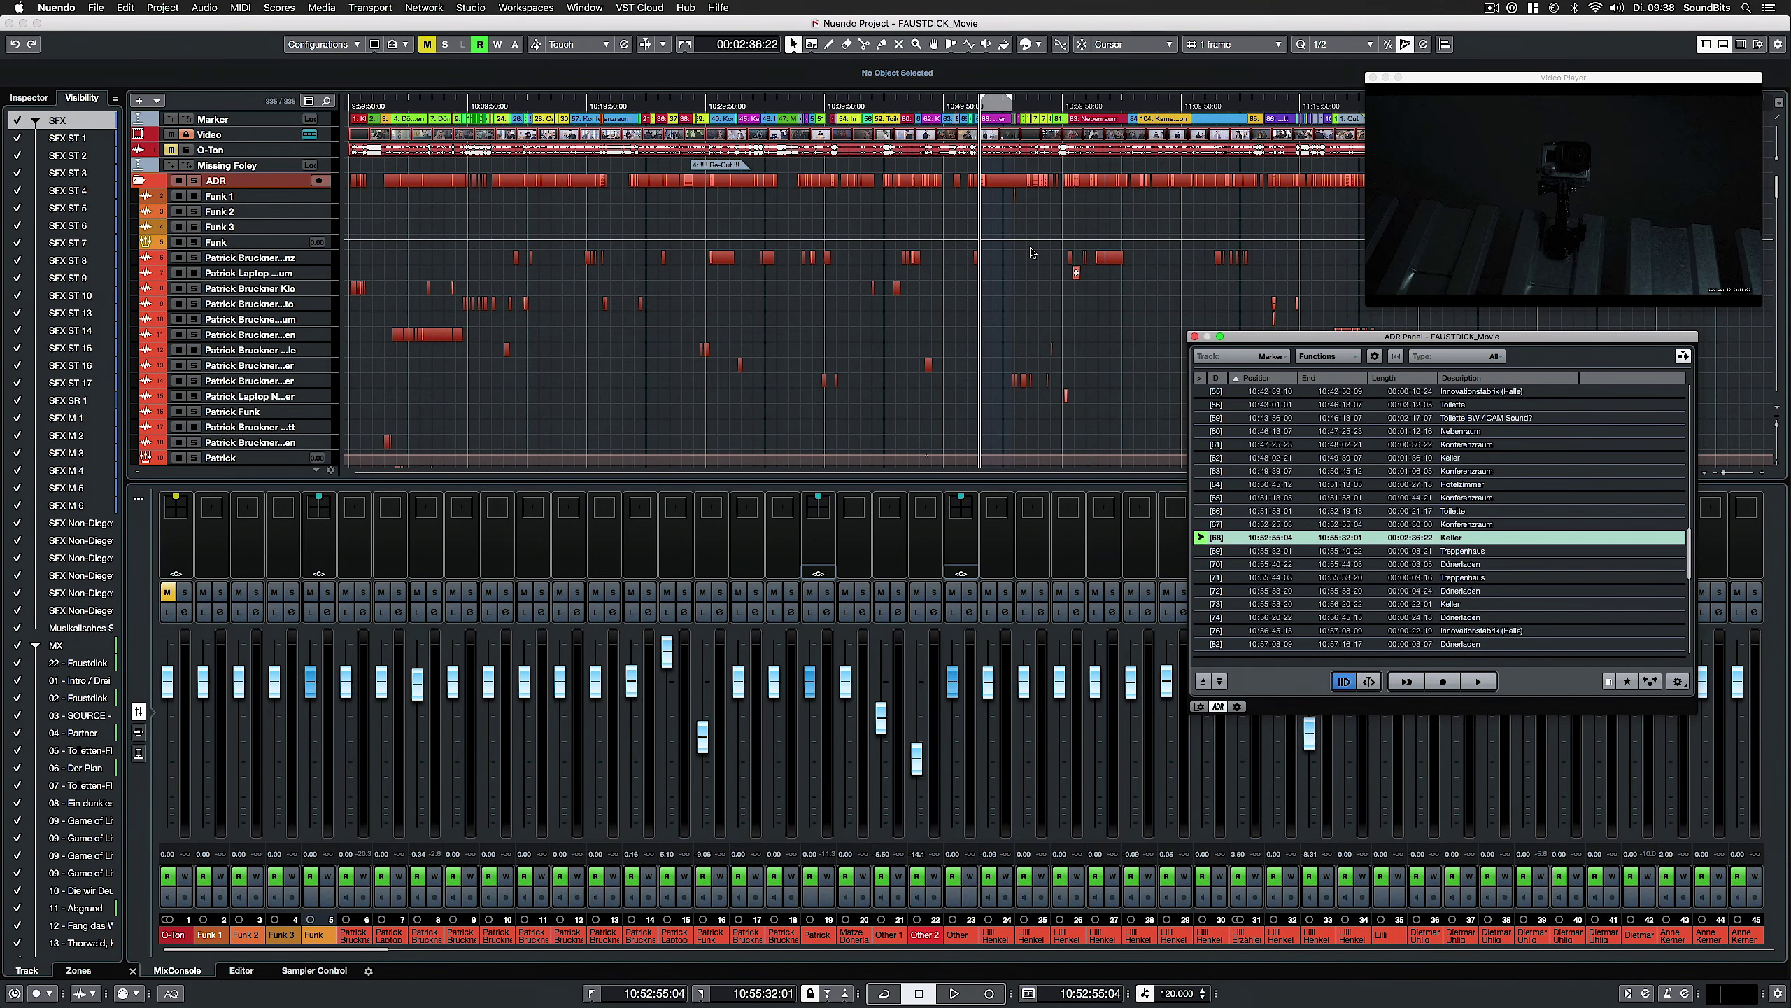
Show only the tracks with data between the locators and zoom the timeline to that range
{"action": "left_click", "coordinate": [395, 46]}
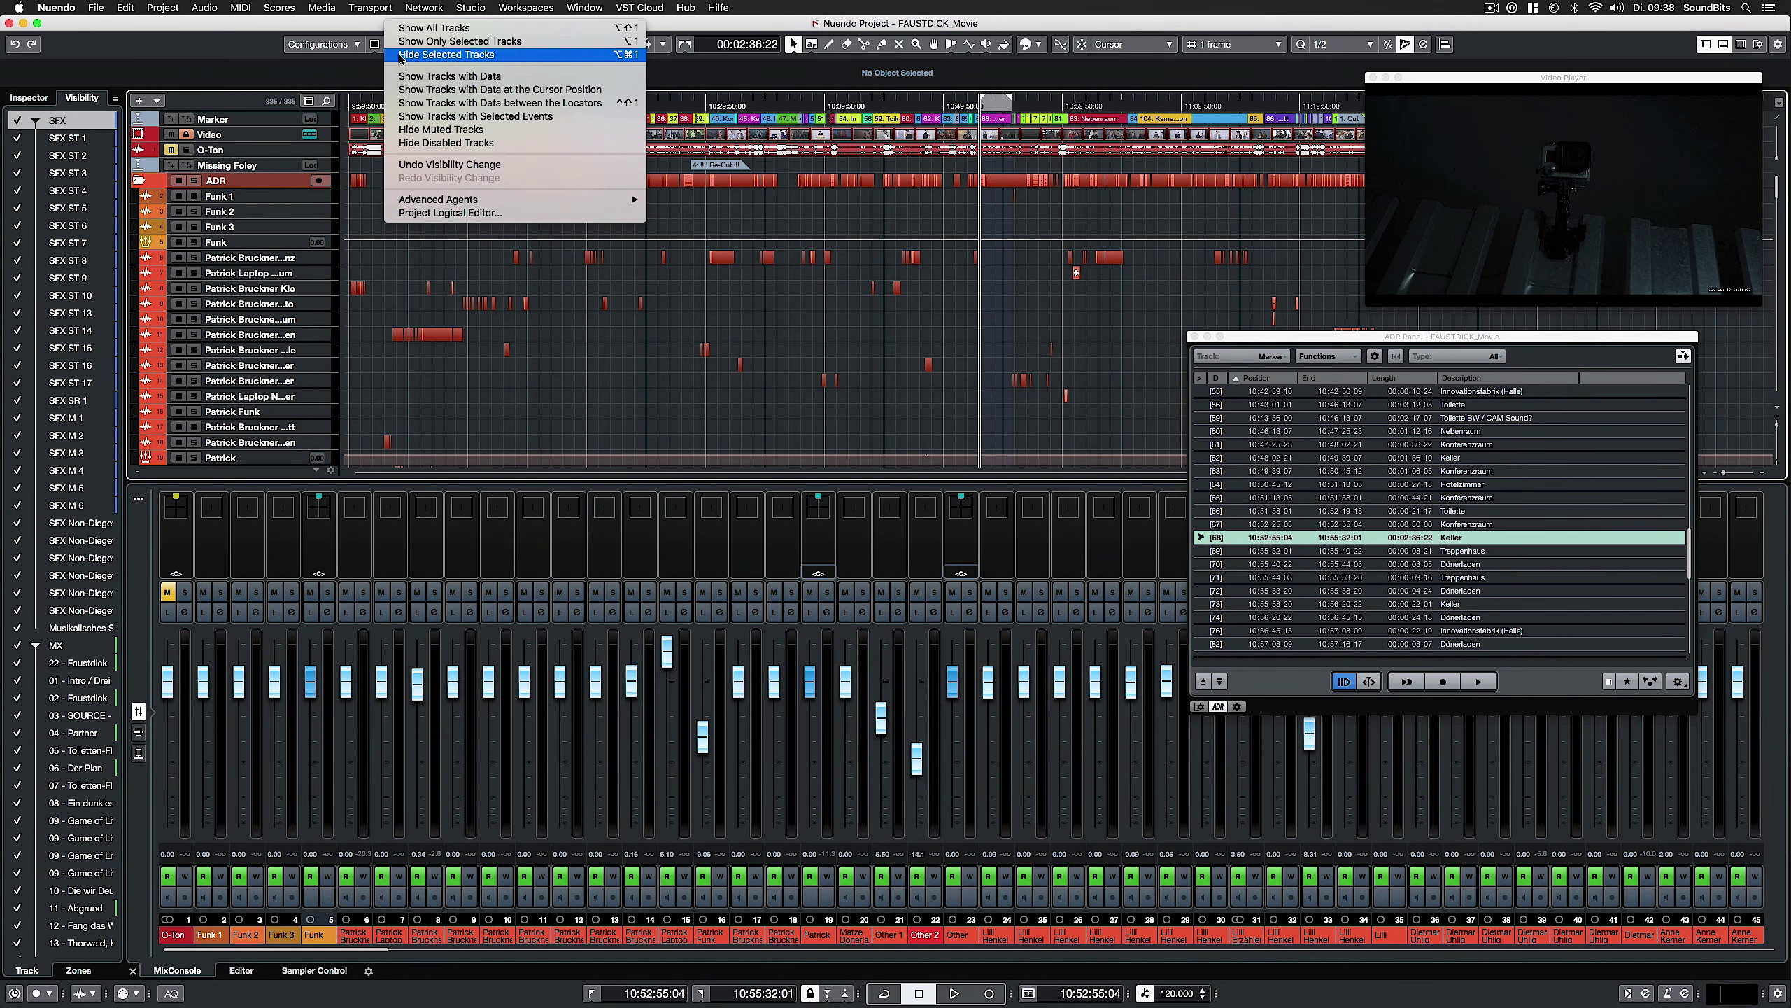
{"action": "left_click", "coordinate": [557, 106]}
{"action": "key", "text": "alt+s"}
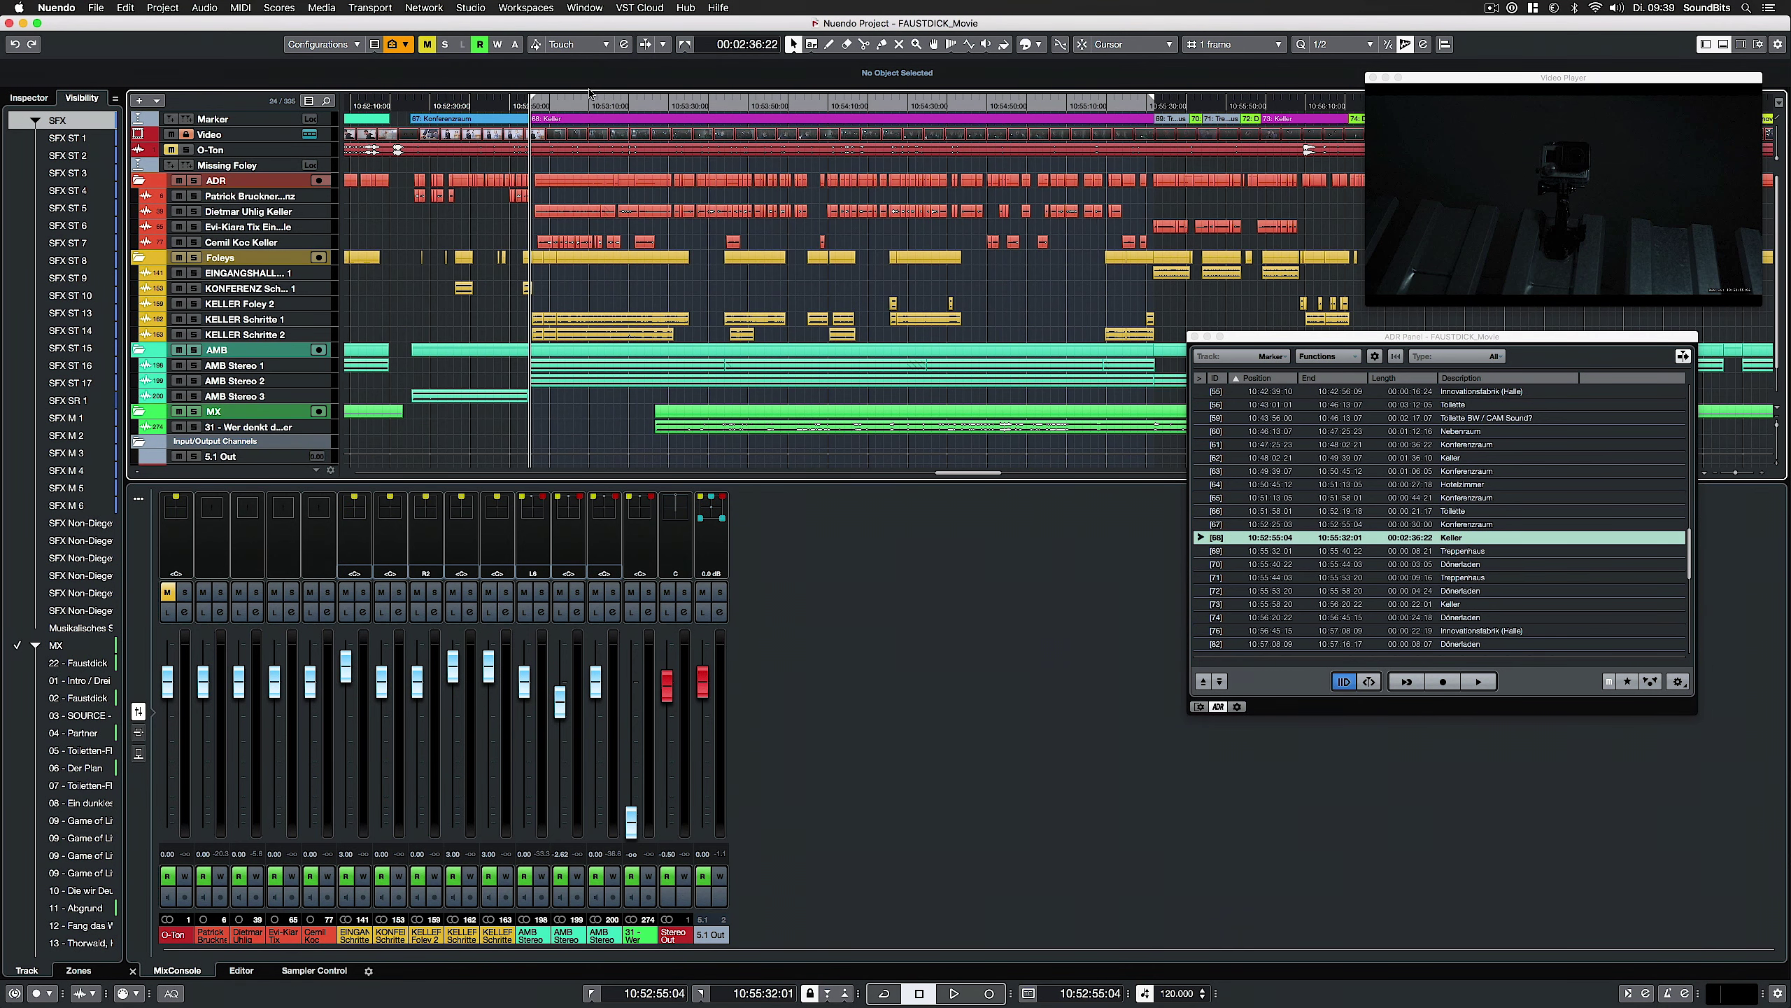
Locate to the Werkstatt marker at 11:19:39:22, zoom to it, and show only the tracks with data between the locators
{"action": "scroll", "coordinate": [1340, 564], "scroll_direction": "down", "scroll_amount": 9}
{"action": "left_click", "coordinate": [1201, 551]}
{"action": "key", "text": "alt+a"}
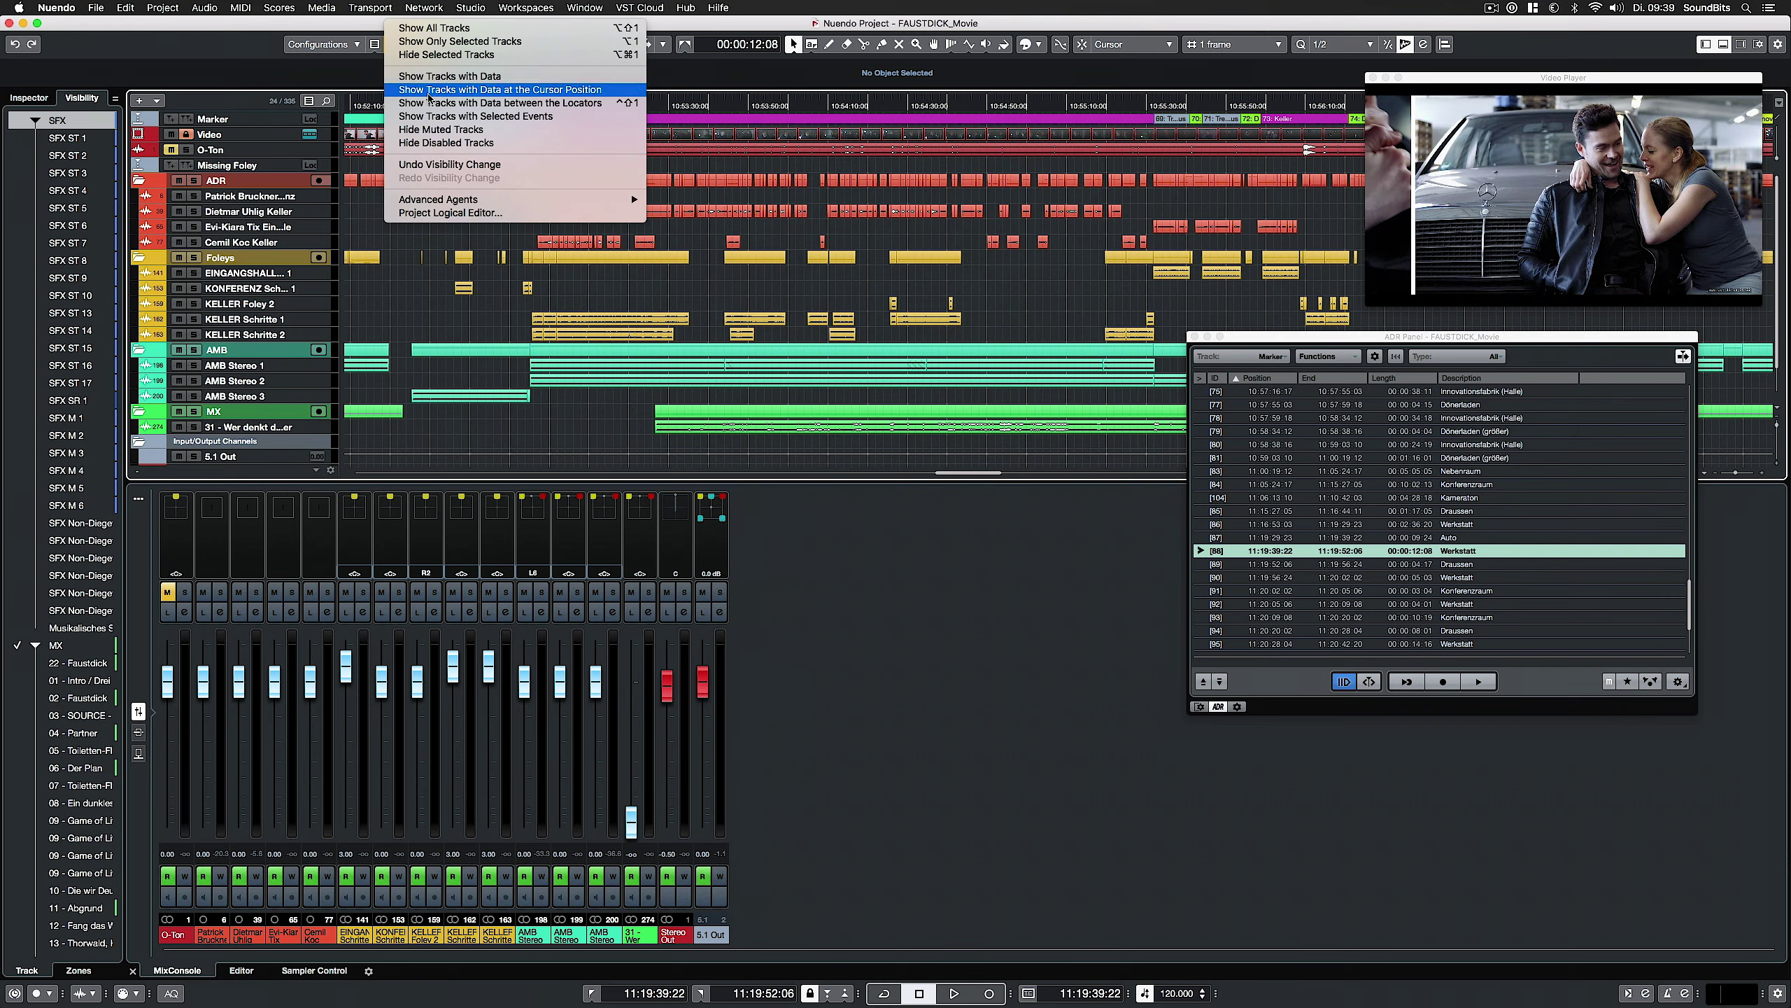
{"action": "left_click", "coordinate": [496, 107]}
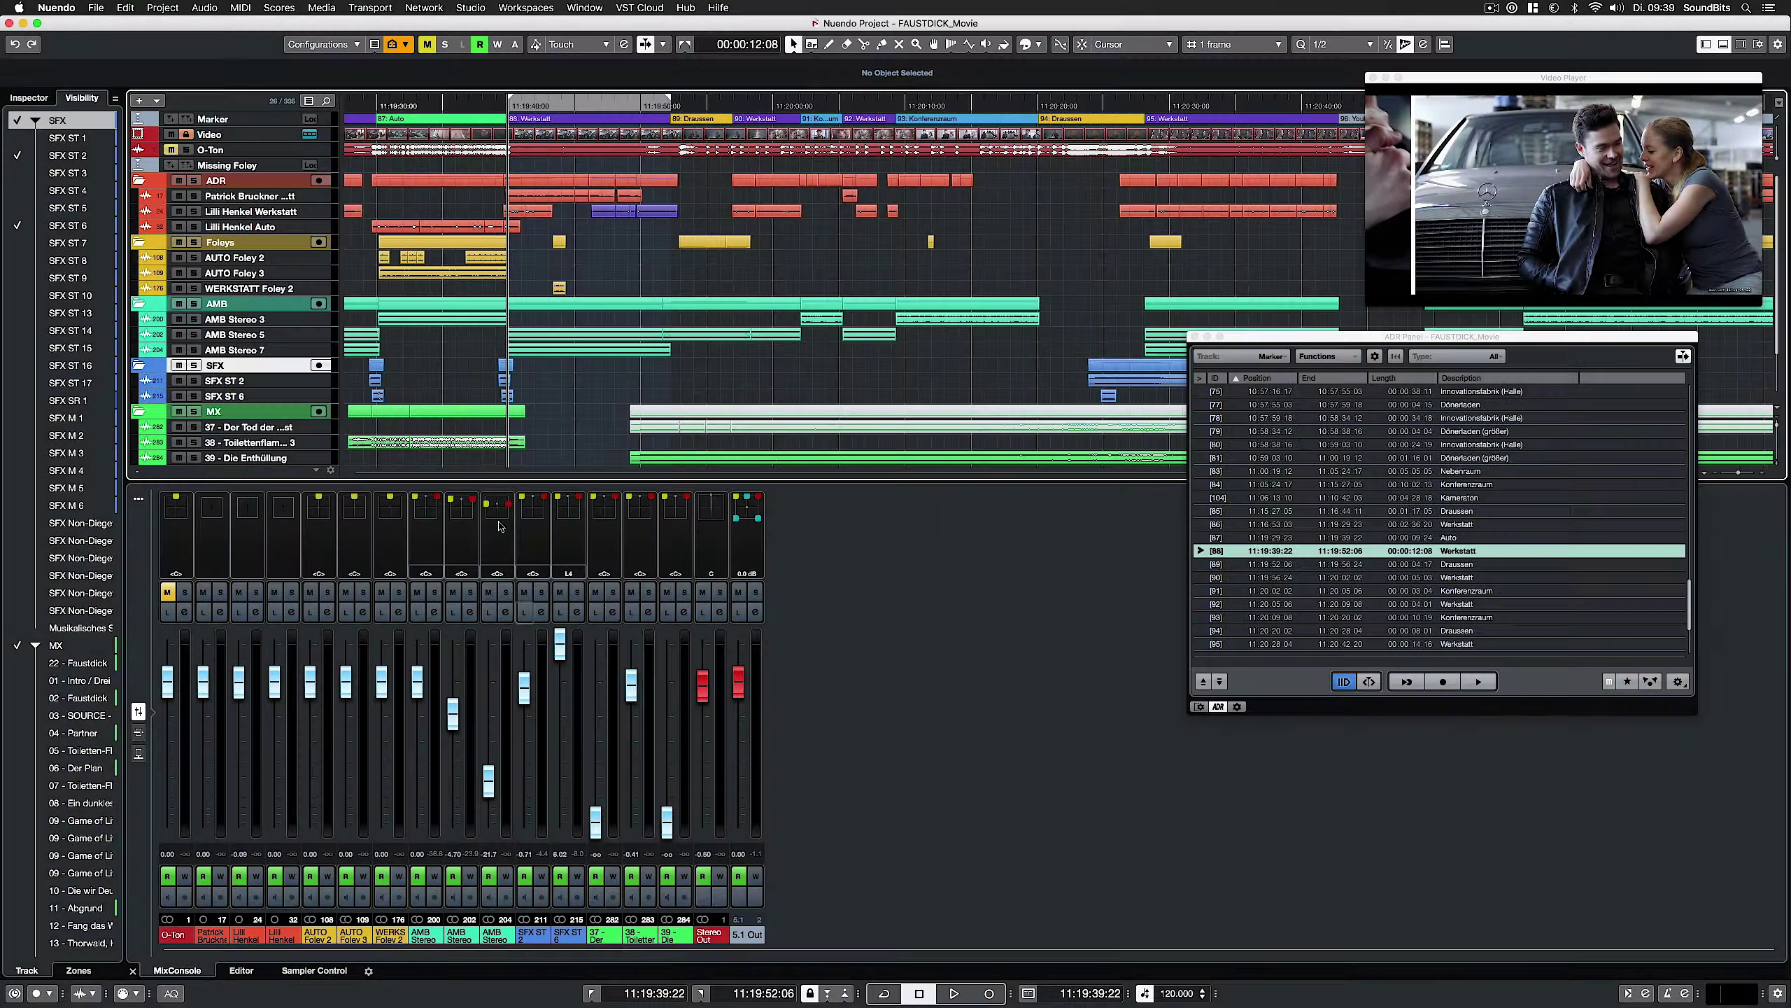
Examine the remaining visibility agents, including Hide Muted Tracks, Advanced Agents and the Project Logical Editor entry
{"action": "left_click", "coordinate": [406, 45]}
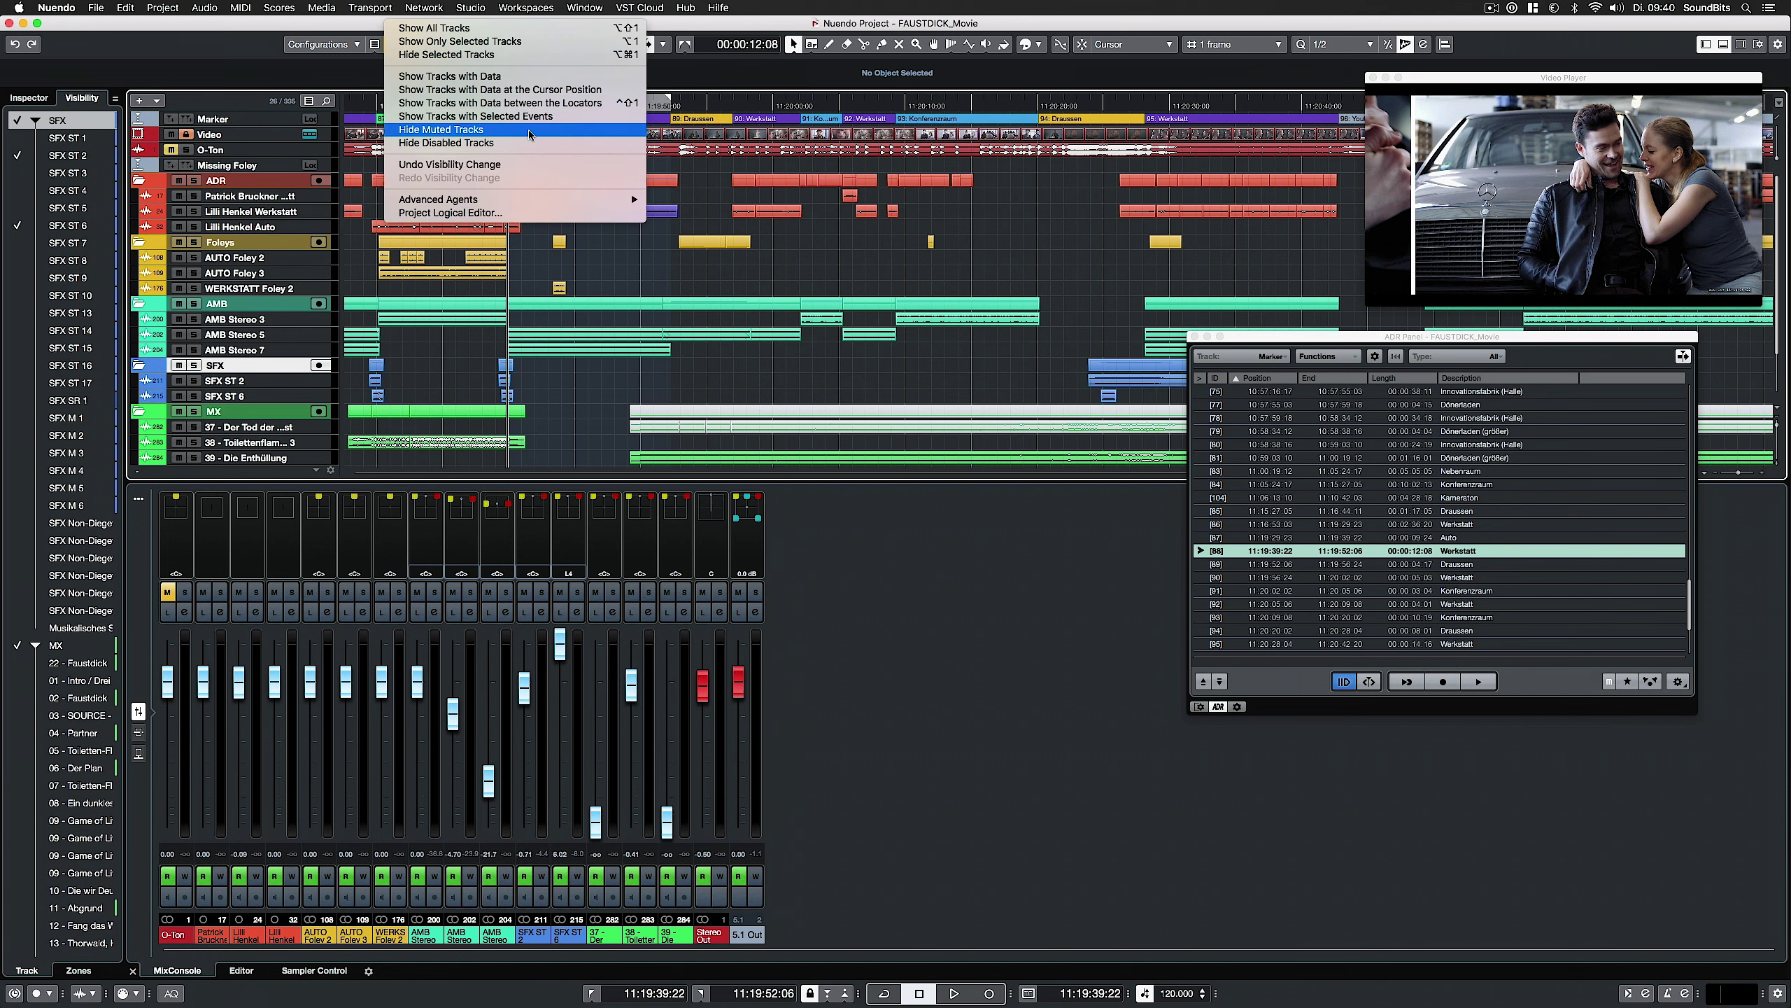
{"action": "mouse_move", "coordinate": [553, 201]}
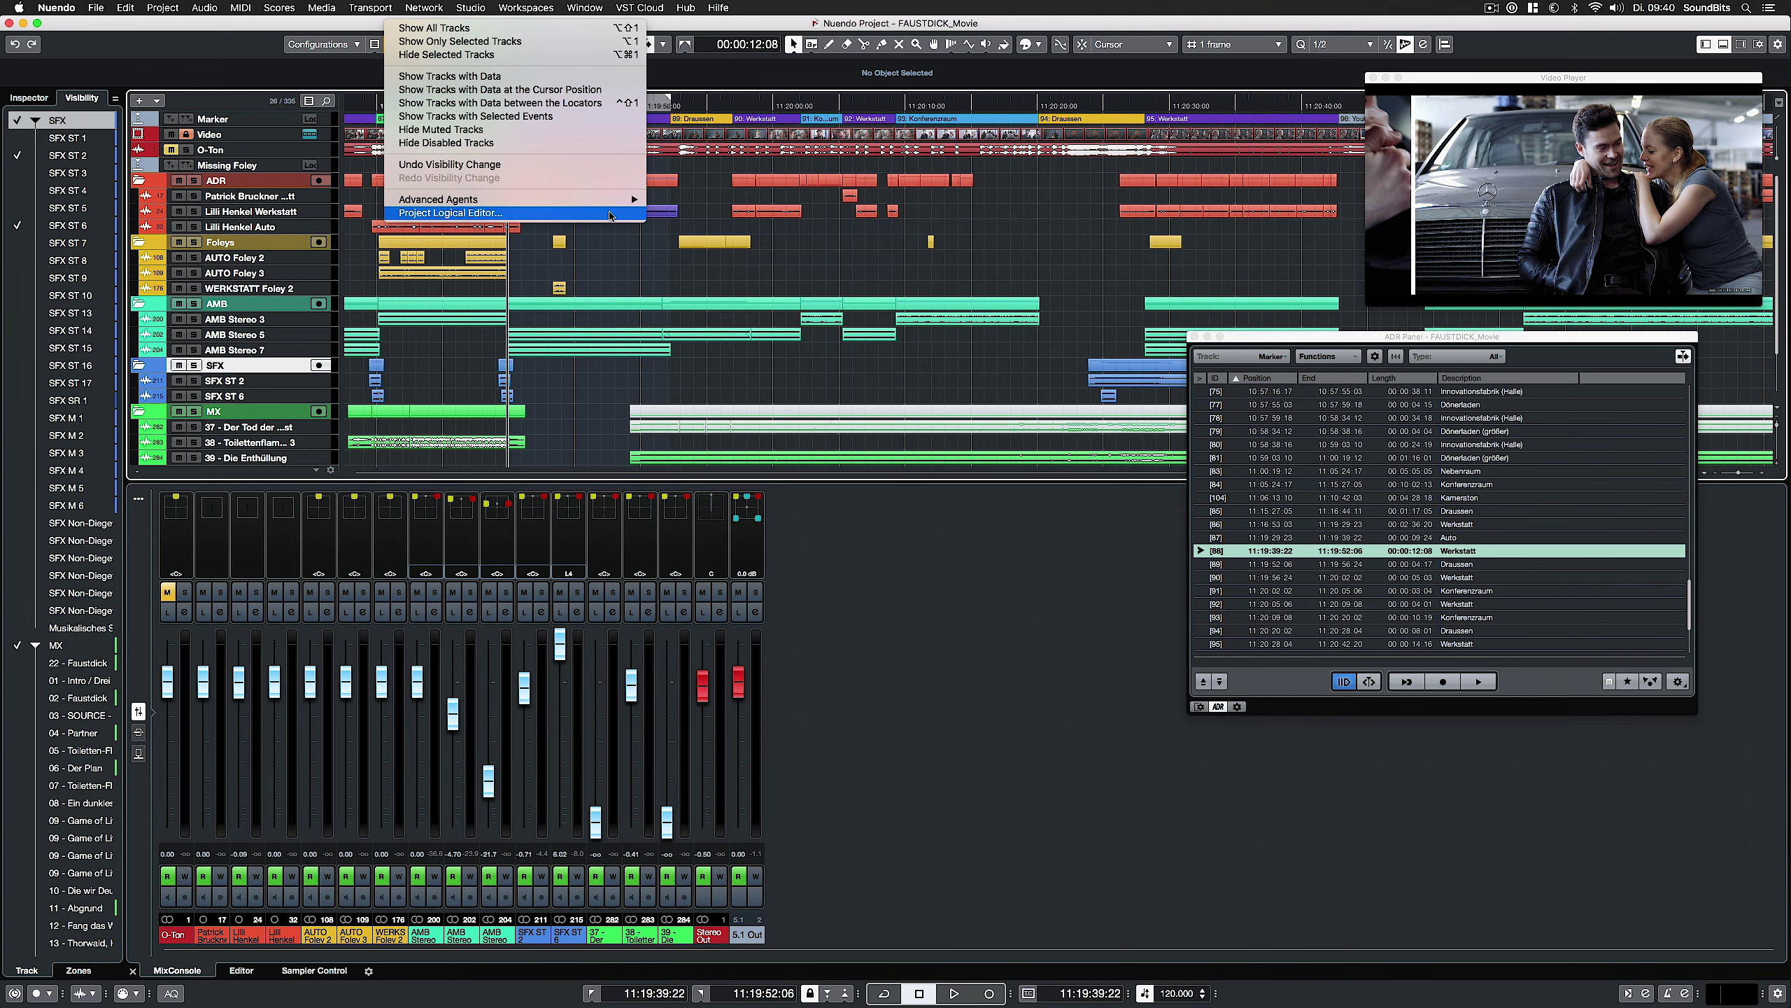
{"action": "left_click", "coordinate": [543, 216]}
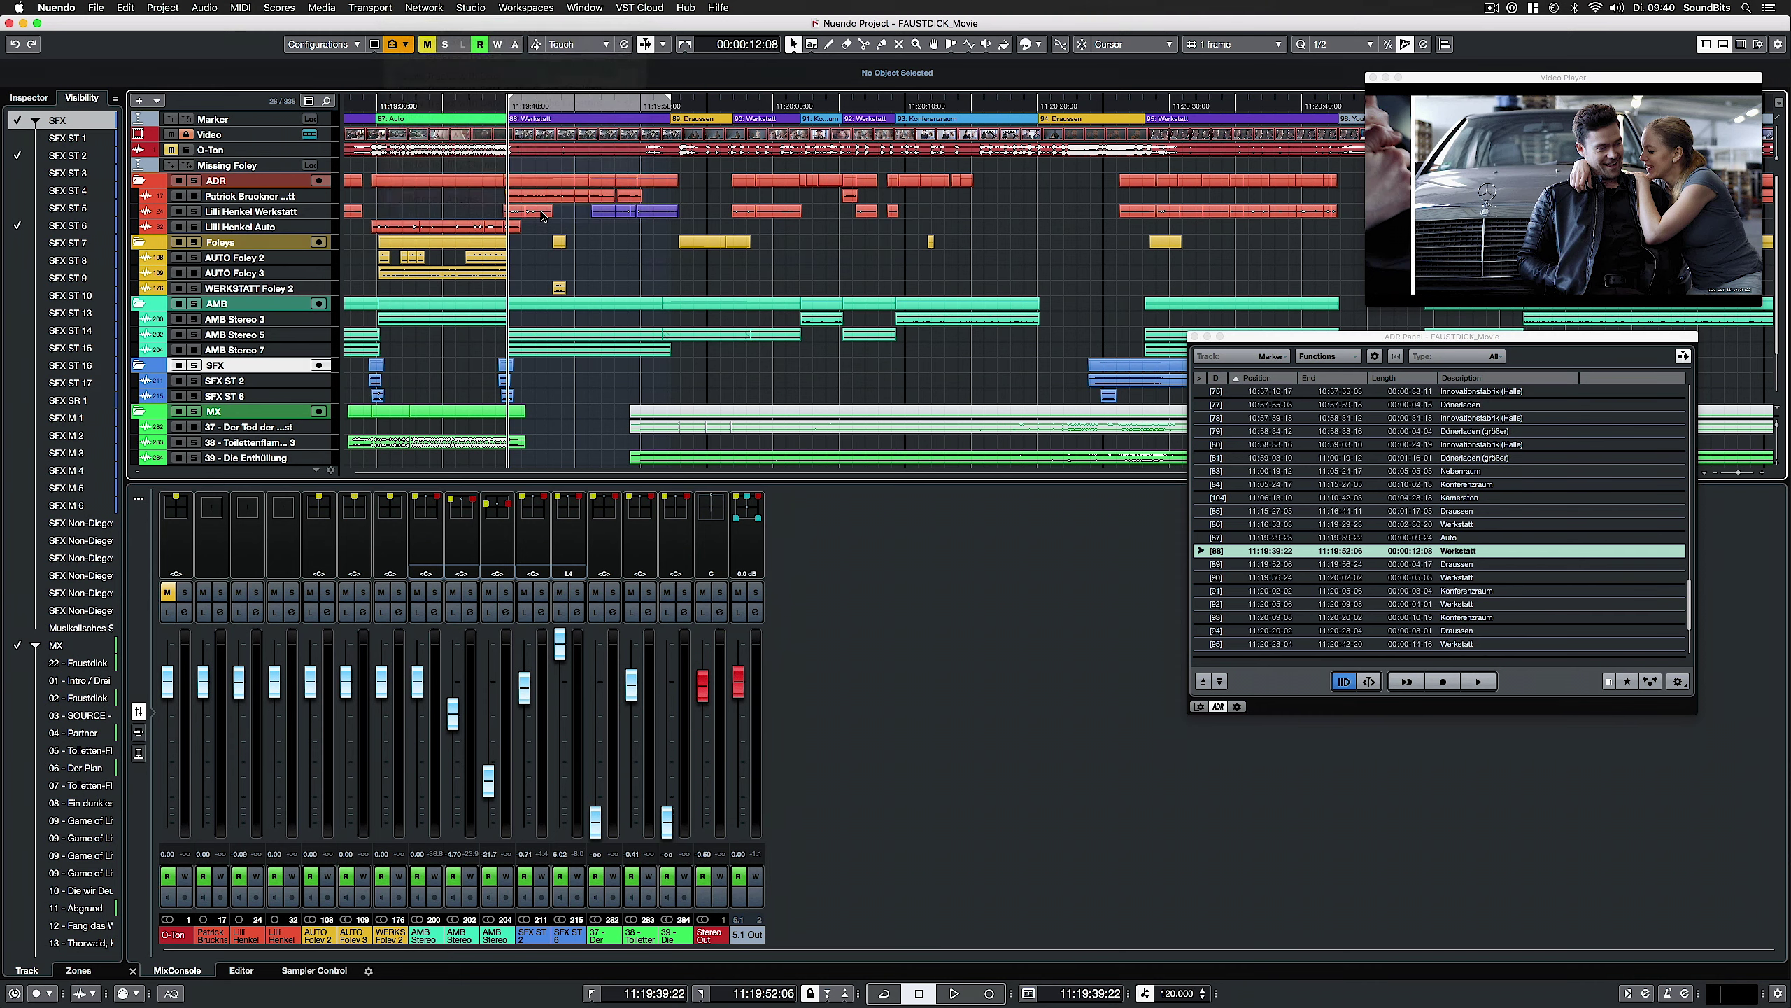
{"action": "left_click", "coordinate": [712, 215]}
{"action": "mouse_move", "coordinate": [713, 216]}
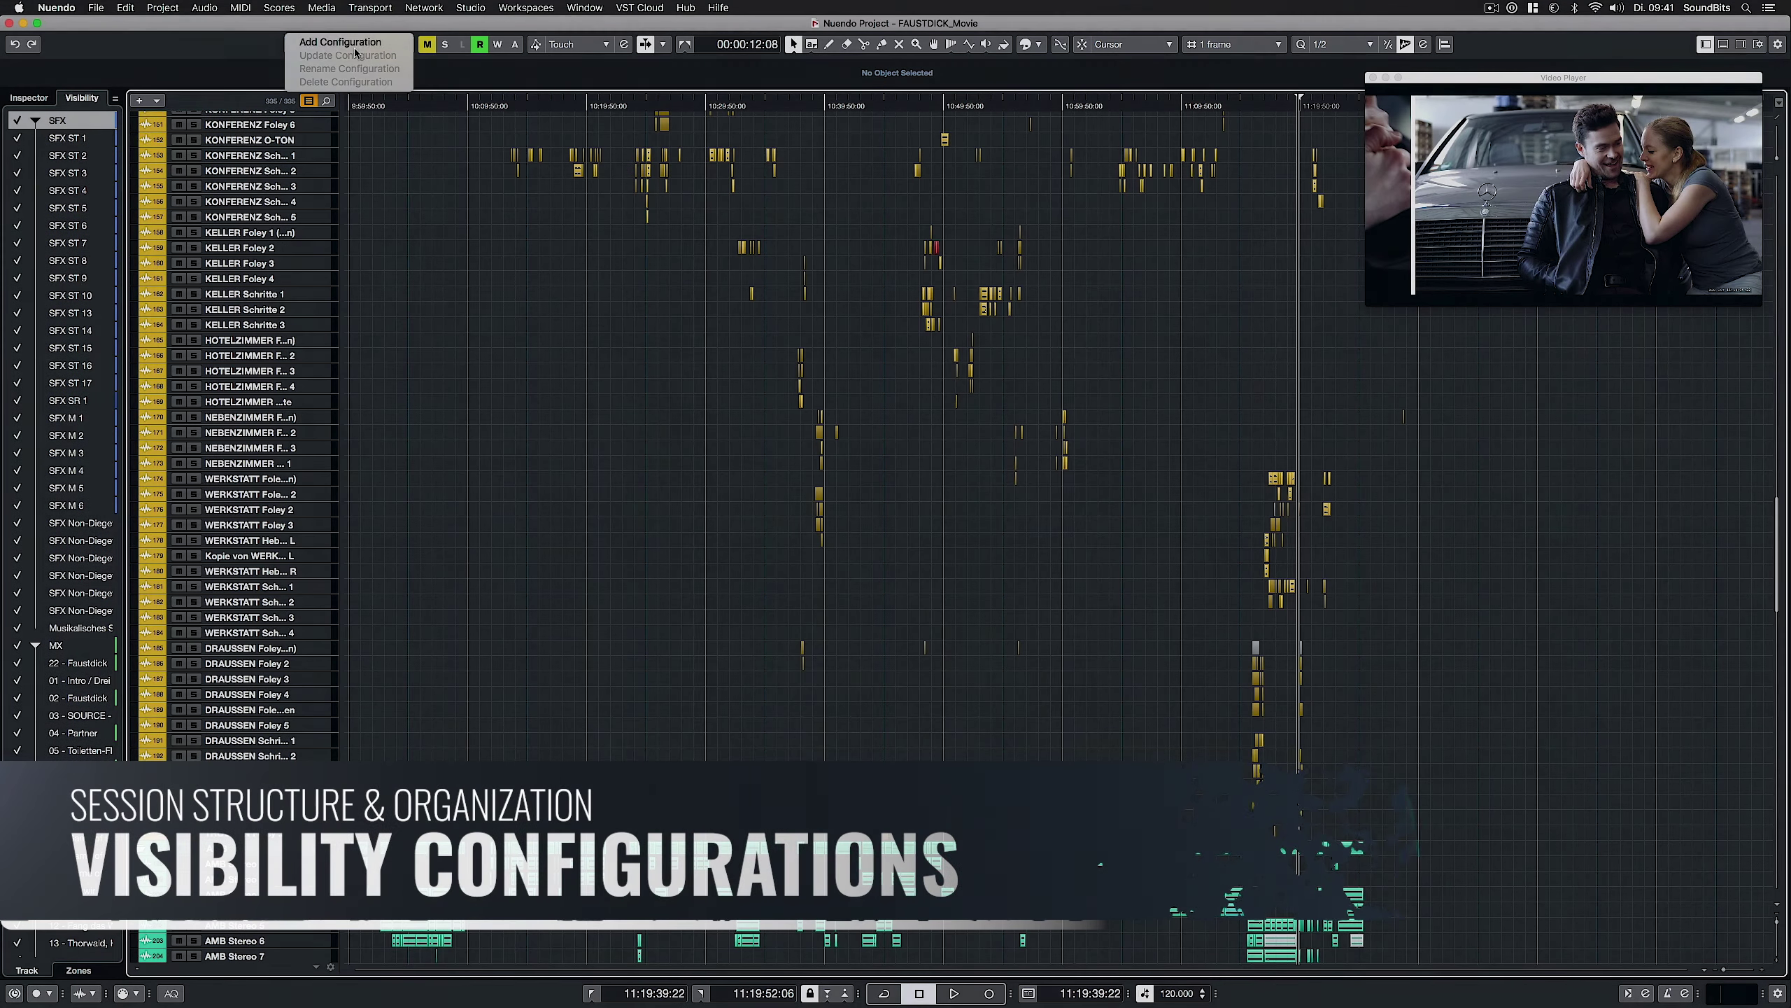
Show only the ADR folder track with its tracks and save this view as a visibility configuration named ADR
{"action": "left_click", "coordinate": [415, 44]}
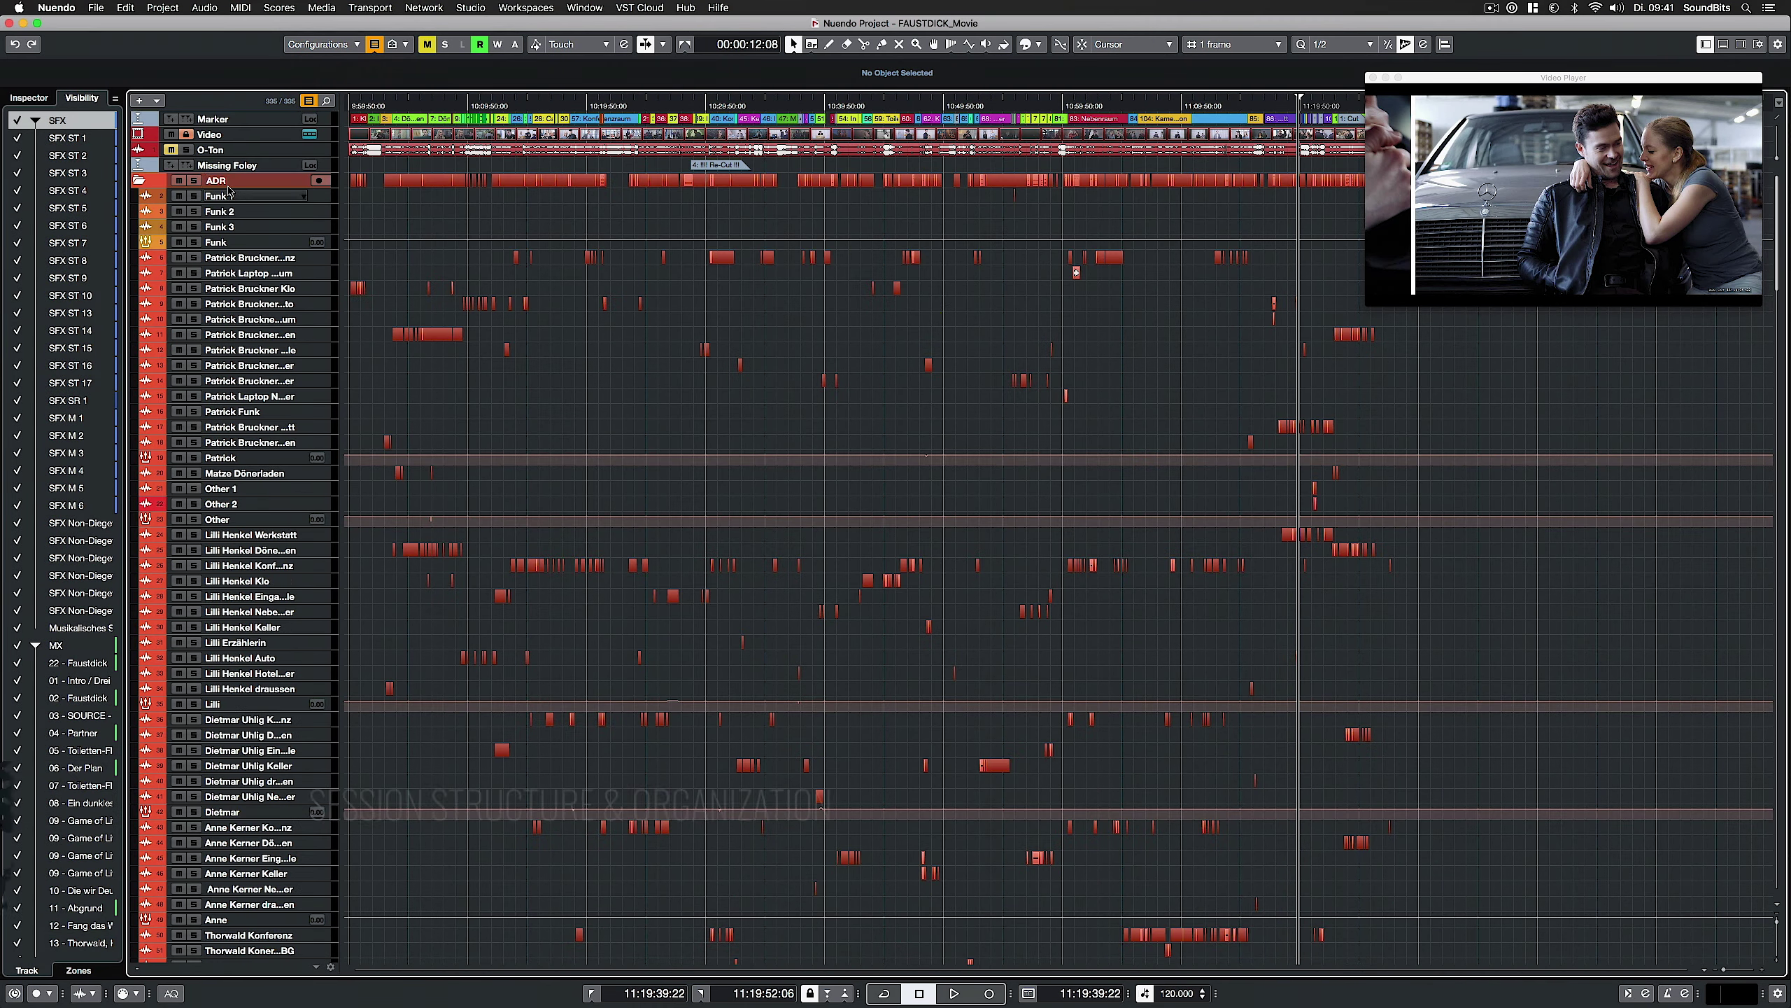
{"action": "double_click", "coordinate": [229, 183]}
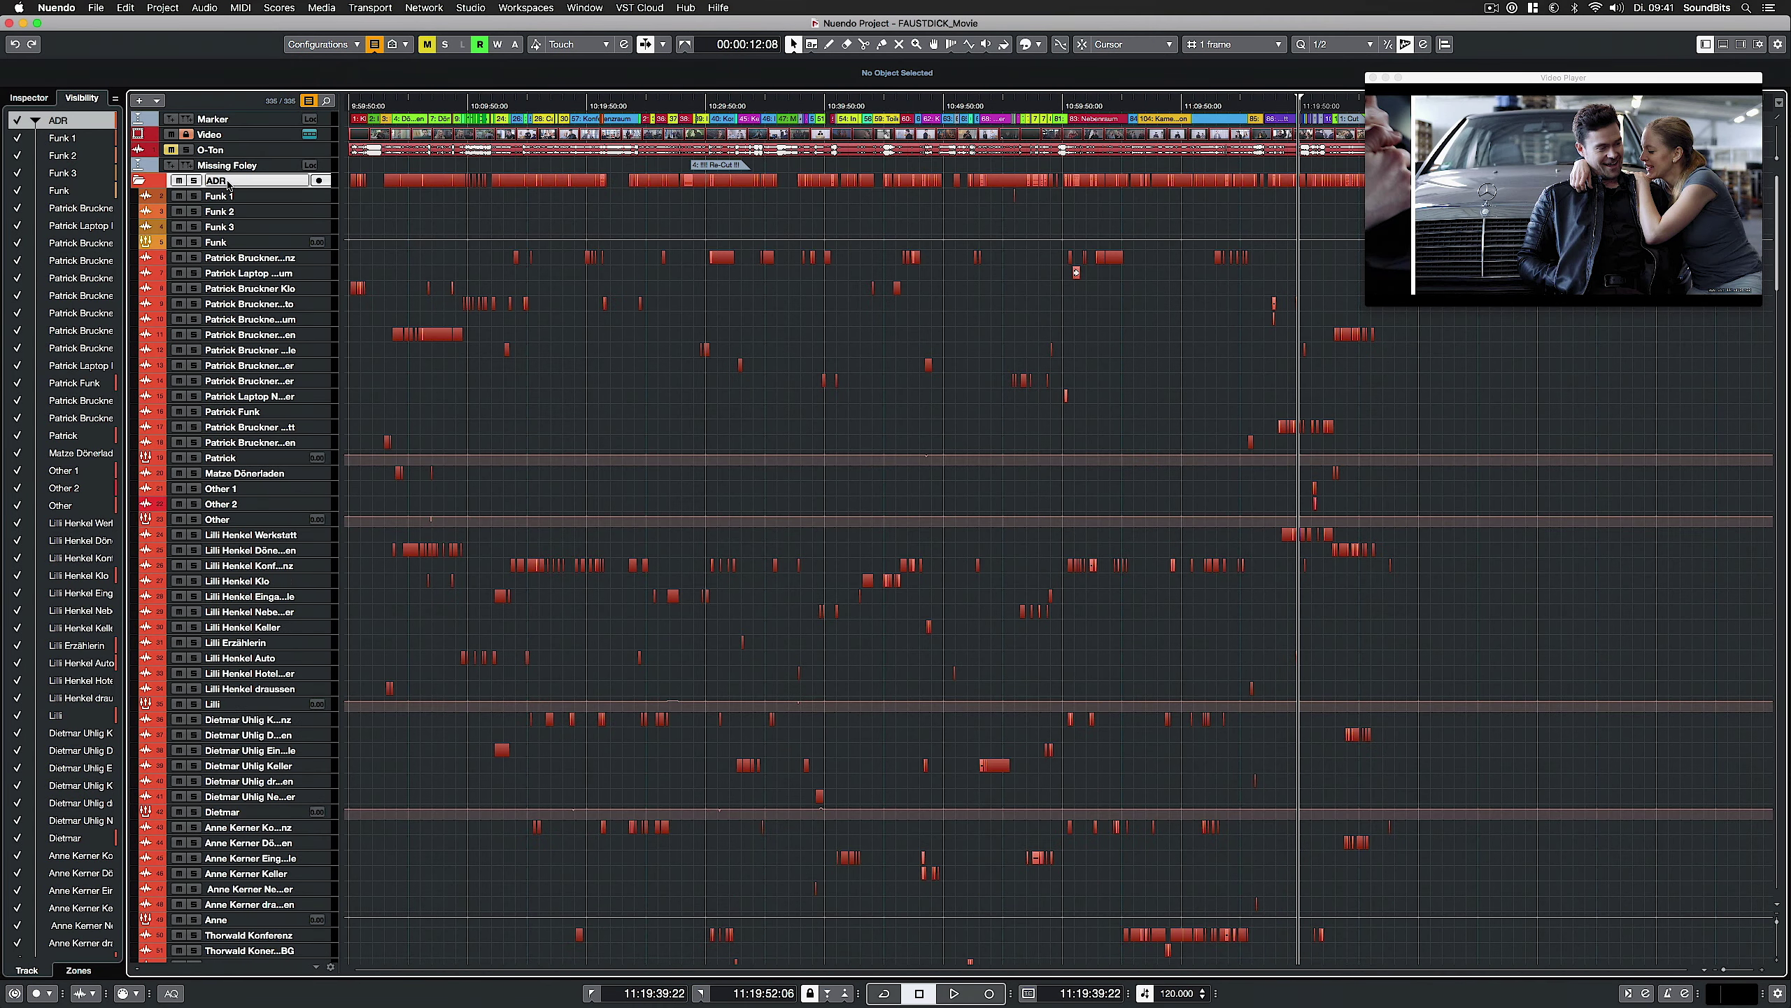
{"action": "left_click", "coordinate": [356, 44]}
{"action": "left_click", "coordinate": [359, 60]}
{"action": "type", "text": "ADR"}
{"action": "key", "text": "Return"}
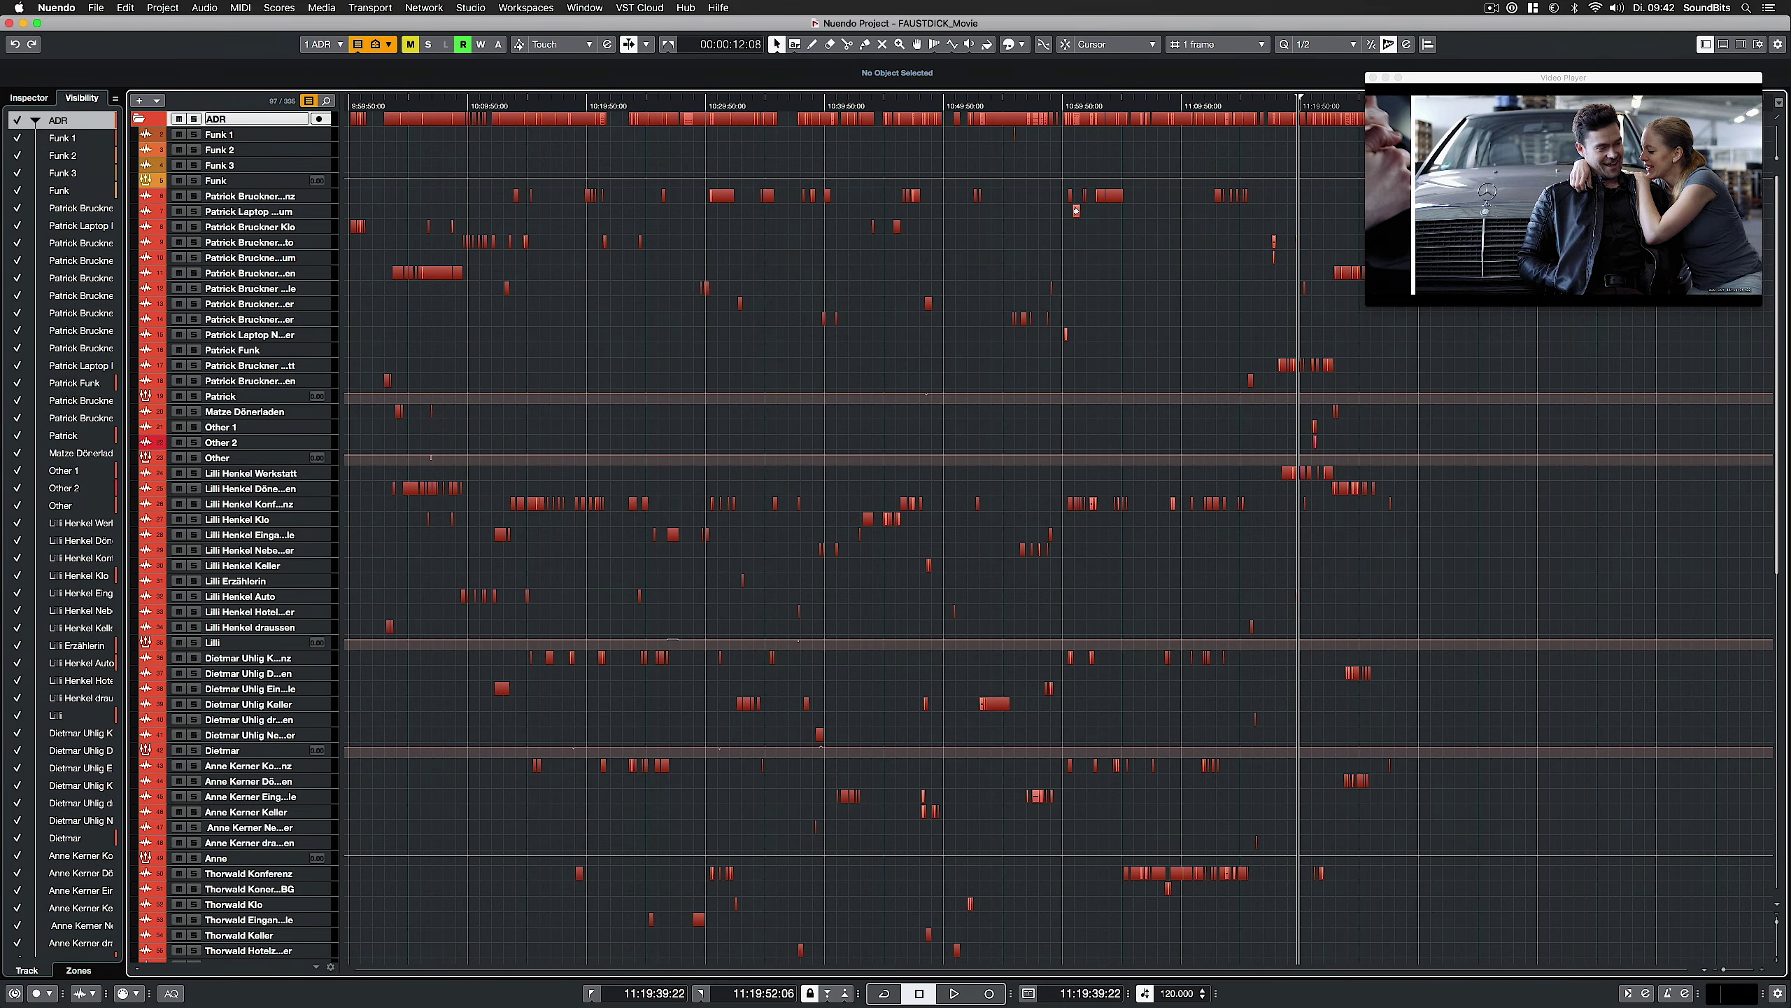
Recall visibility configurations 2 to 5 one after another, including the SFX configuration
{"action": "key", "text": "alt+2"}
{"action": "key", "text": "alt+3"}
{"action": "key", "text": "alt+4"}
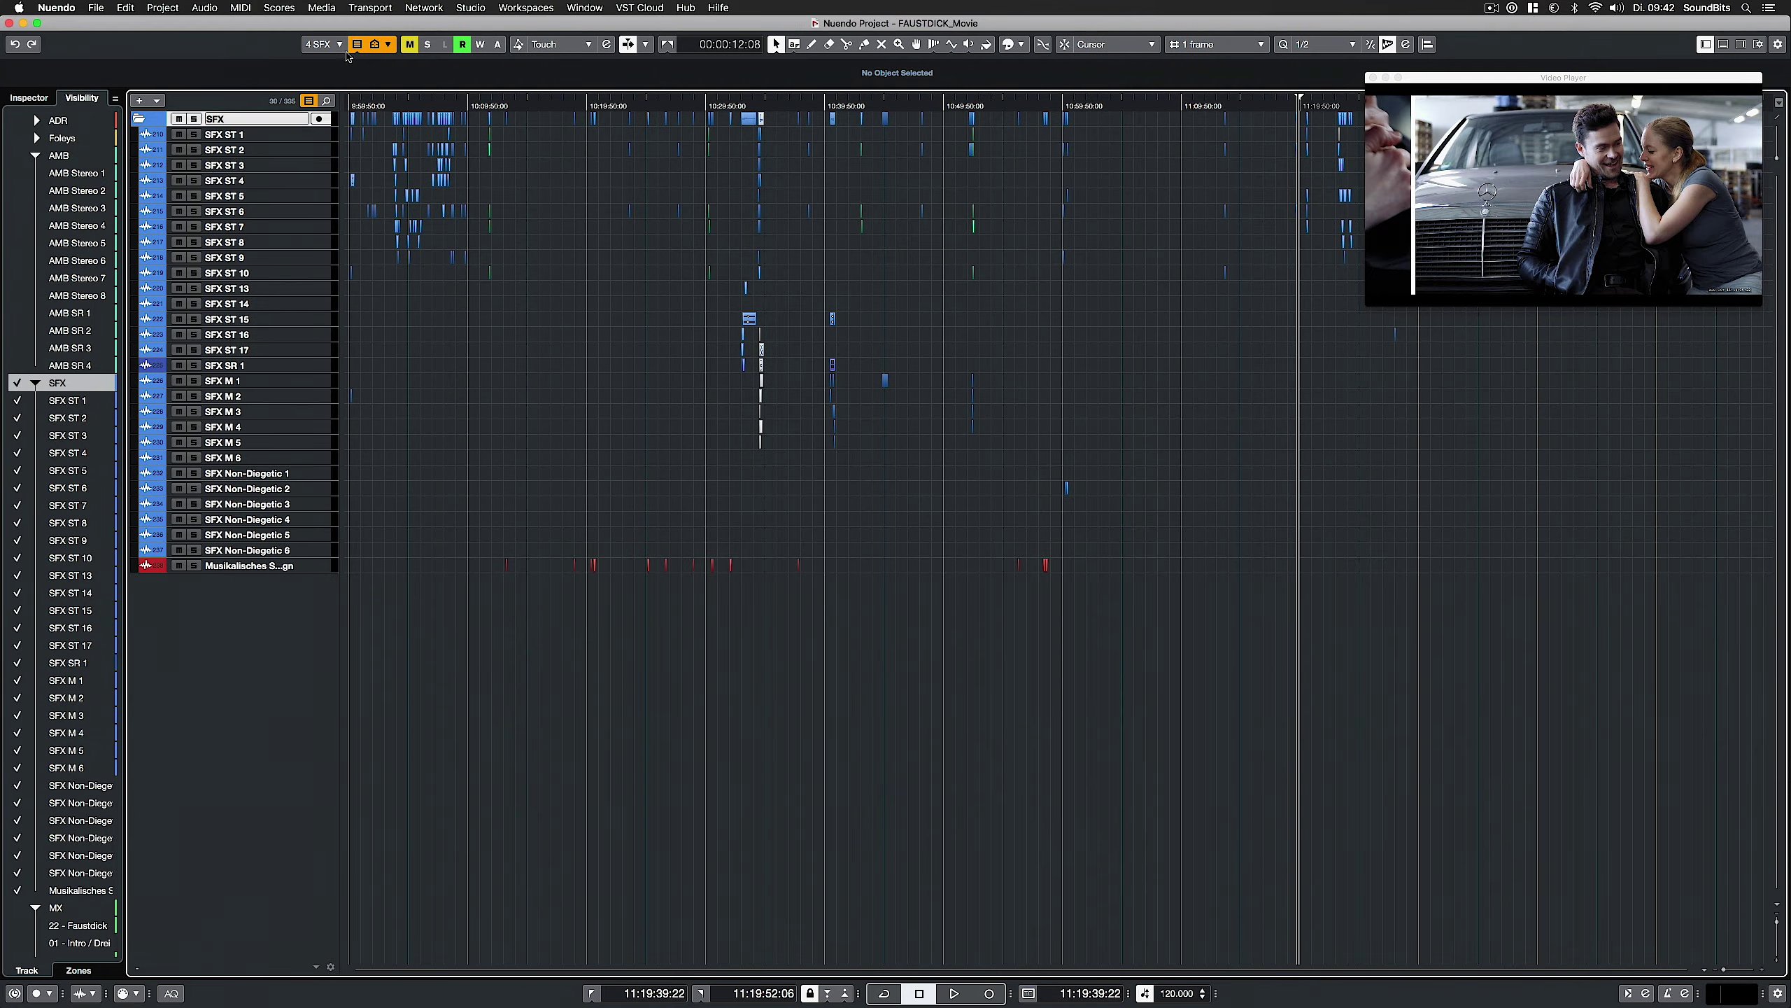
{"action": "key", "text": "alt+5"}
Recall the ADR and Foley configurations with their folder tracks collapsed, and step through configurations 3 to 5
{"action": "left_click", "coordinate": [342, 44]}
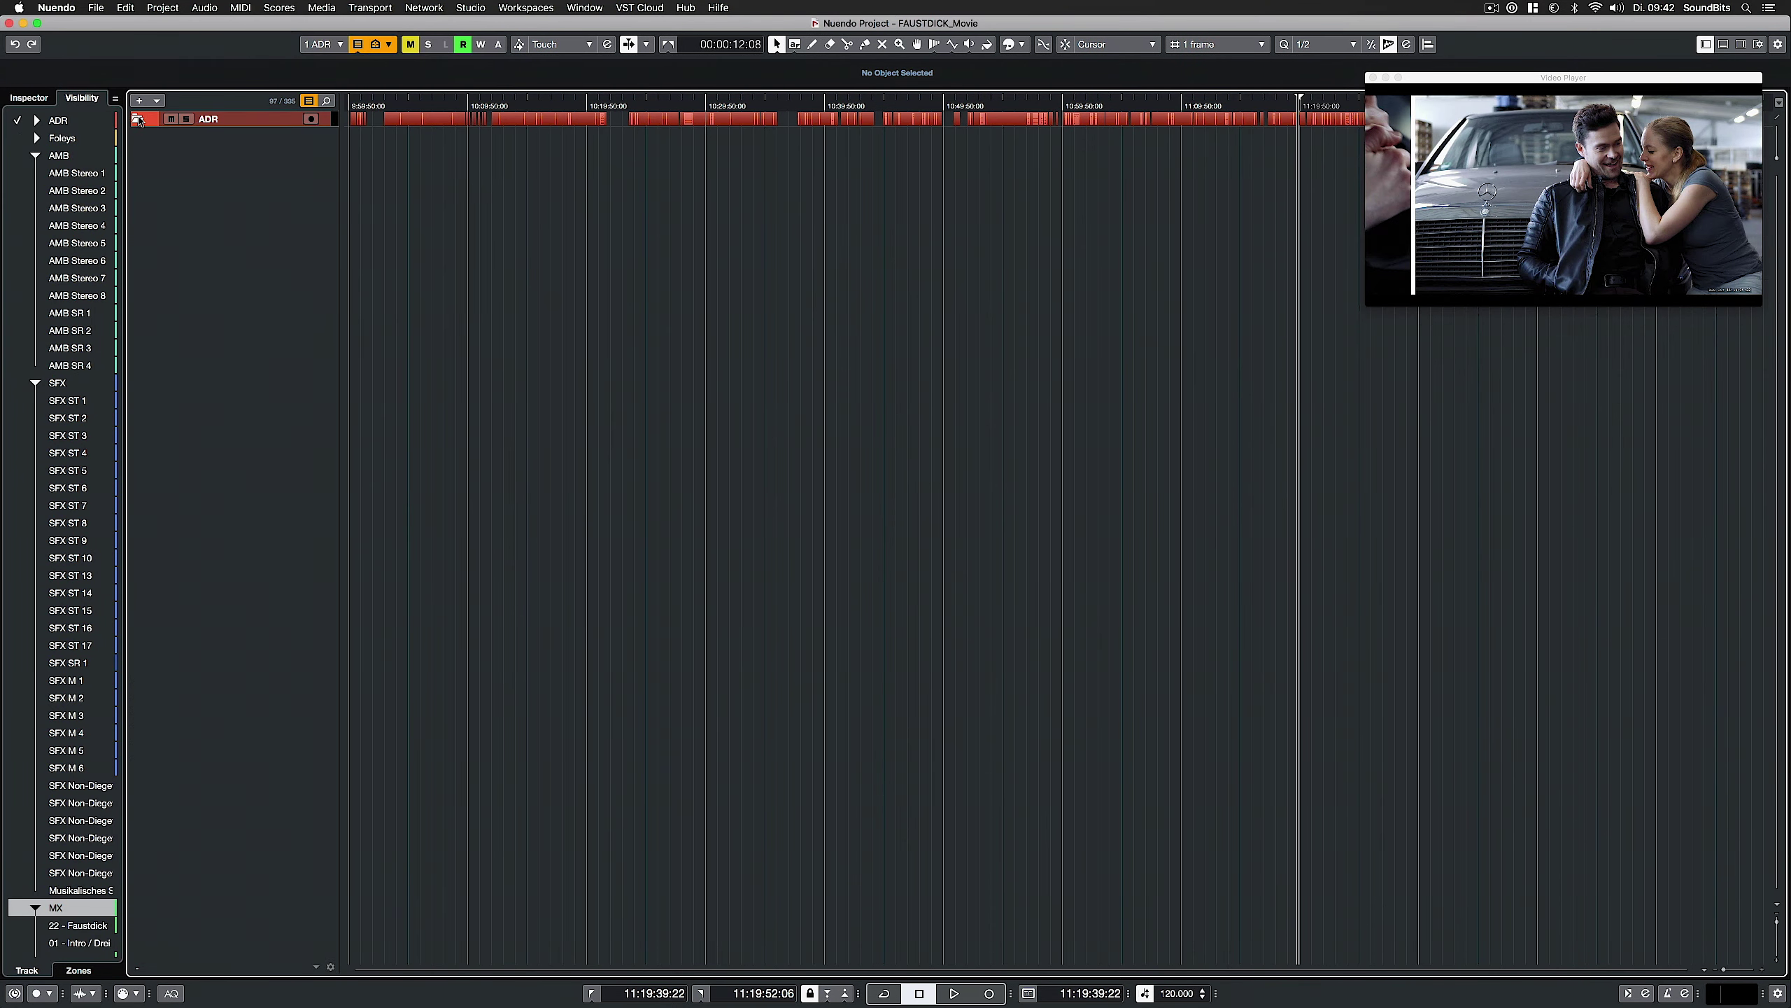
{"action": "key", "text": "alt+2"}
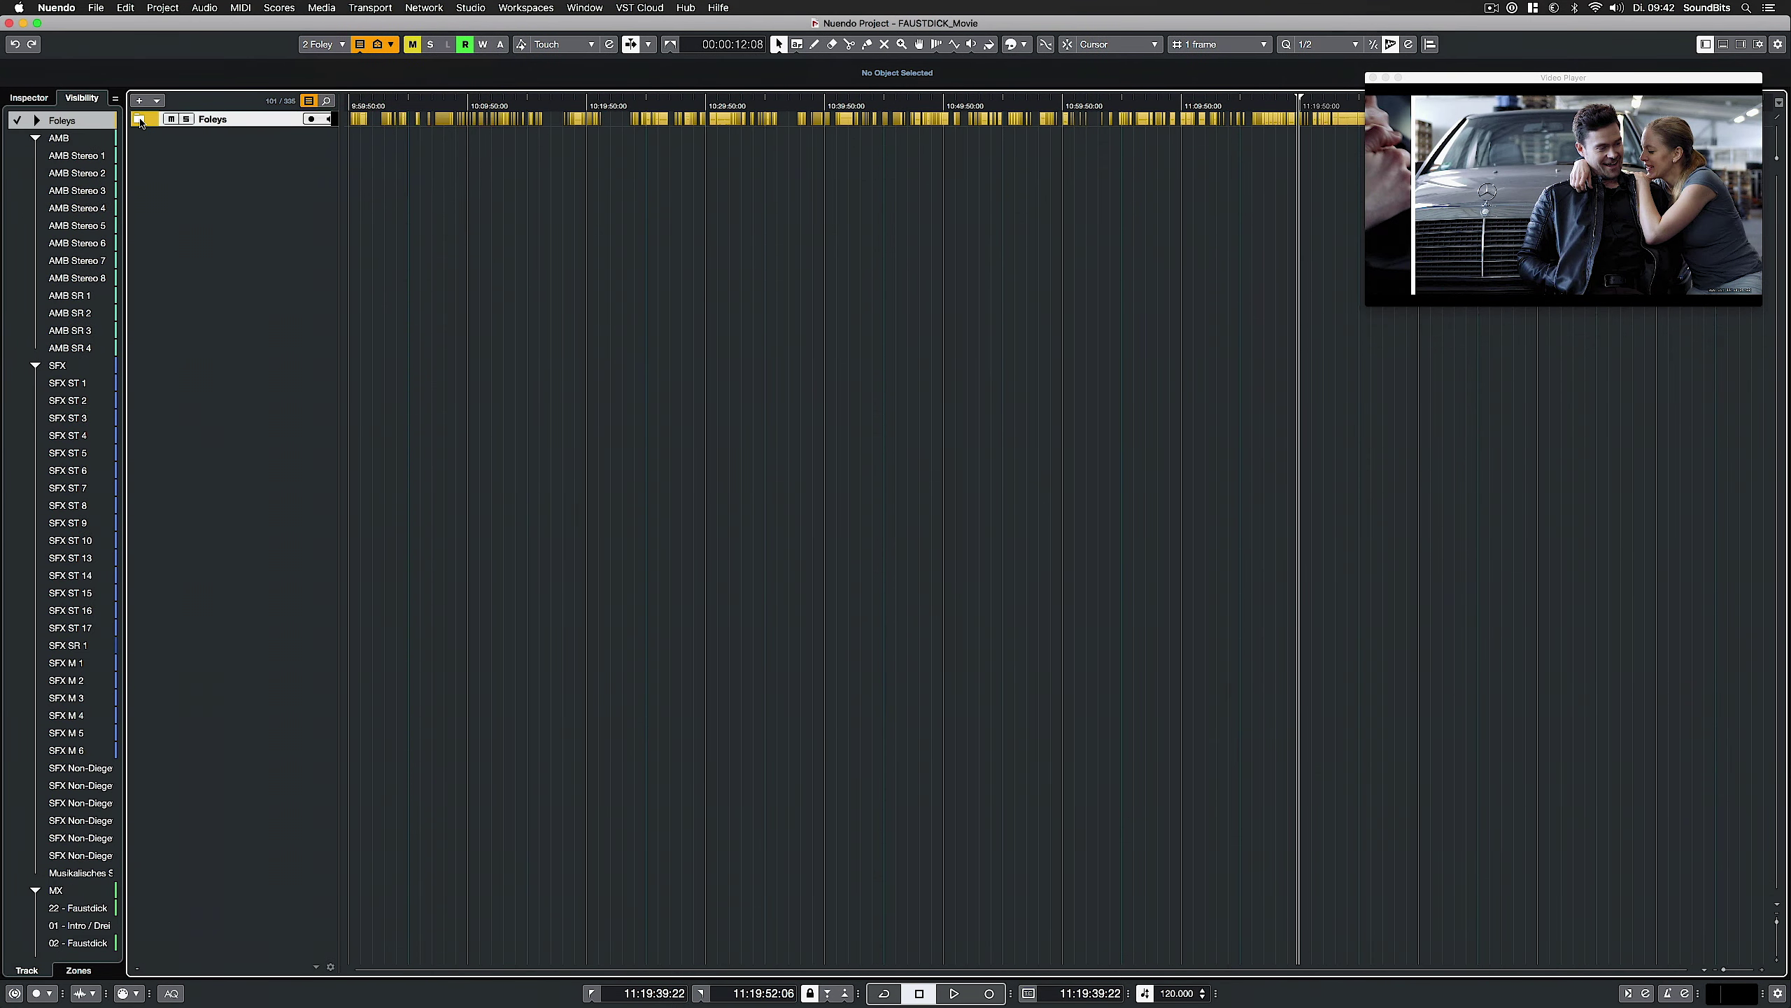
{"action": "left_click", "coordinate": [140, 119]}
{"action": "key", "text": "alt+3"}
{"action": "key", "text": "alt+4"}
{"action": "key", "text": "alt+5"}
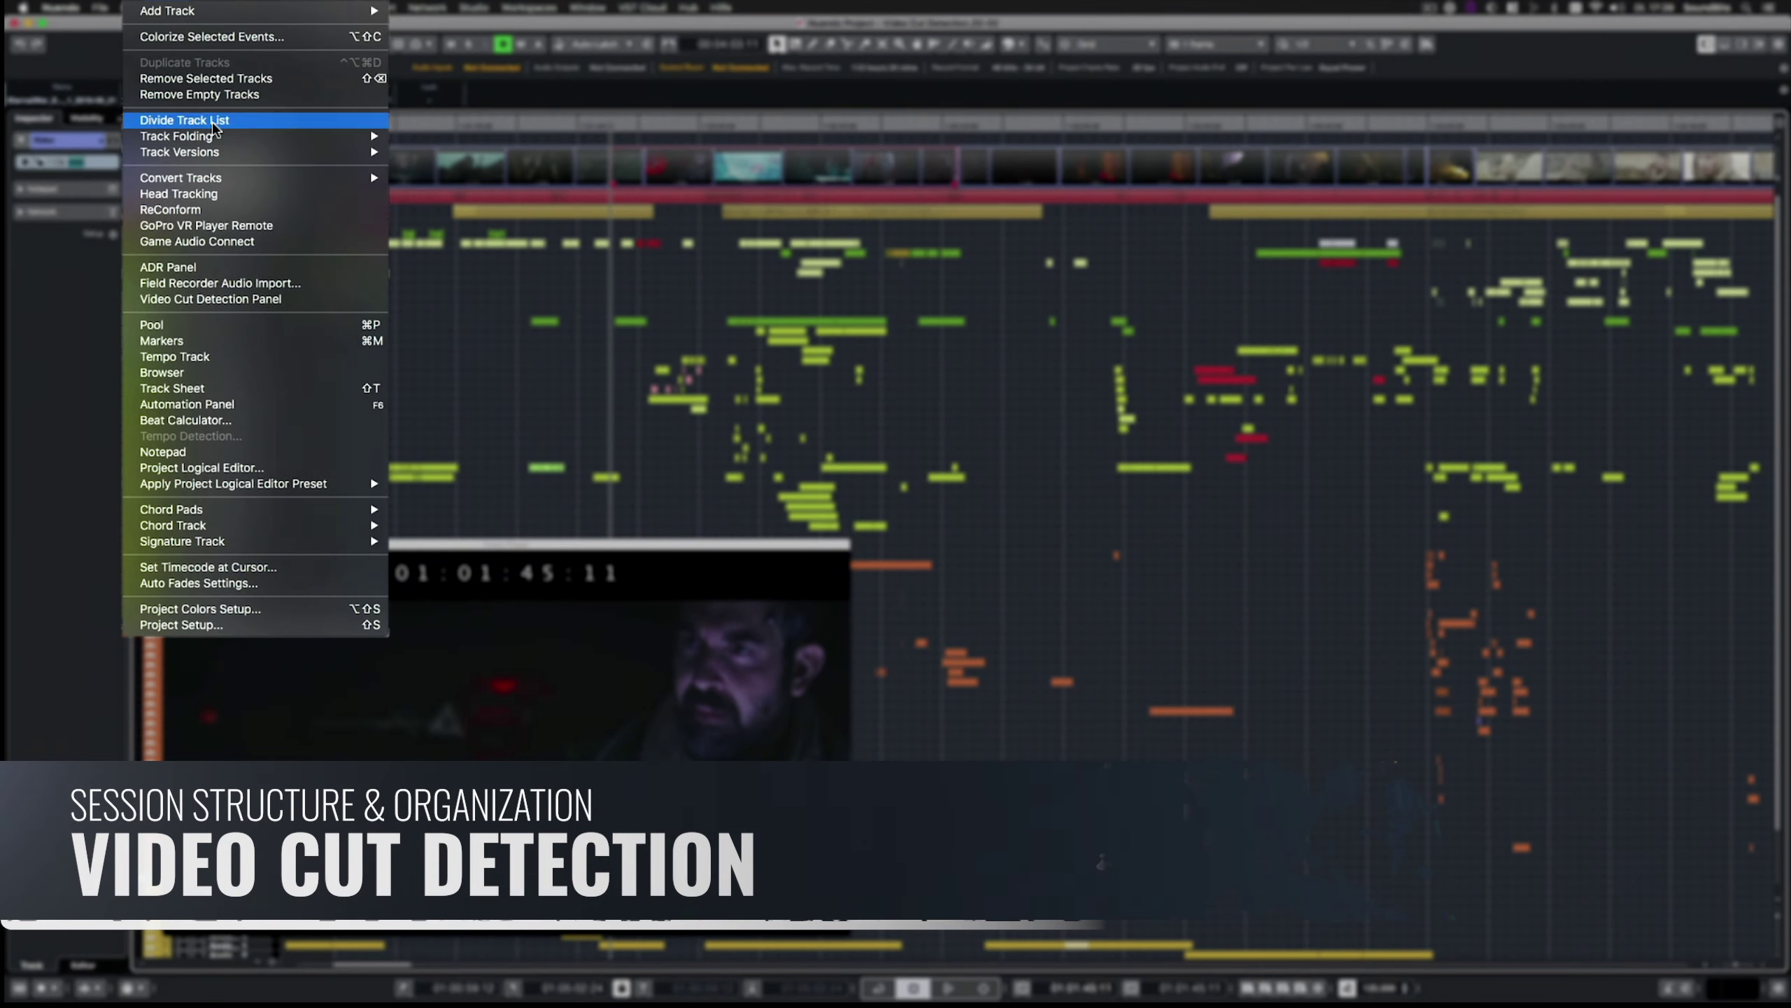
Open the Video Cut Detection Panel and analyze the video range with a sensitivity of 70 %
{"action": "left_click", "coordinate": [211, 299]}
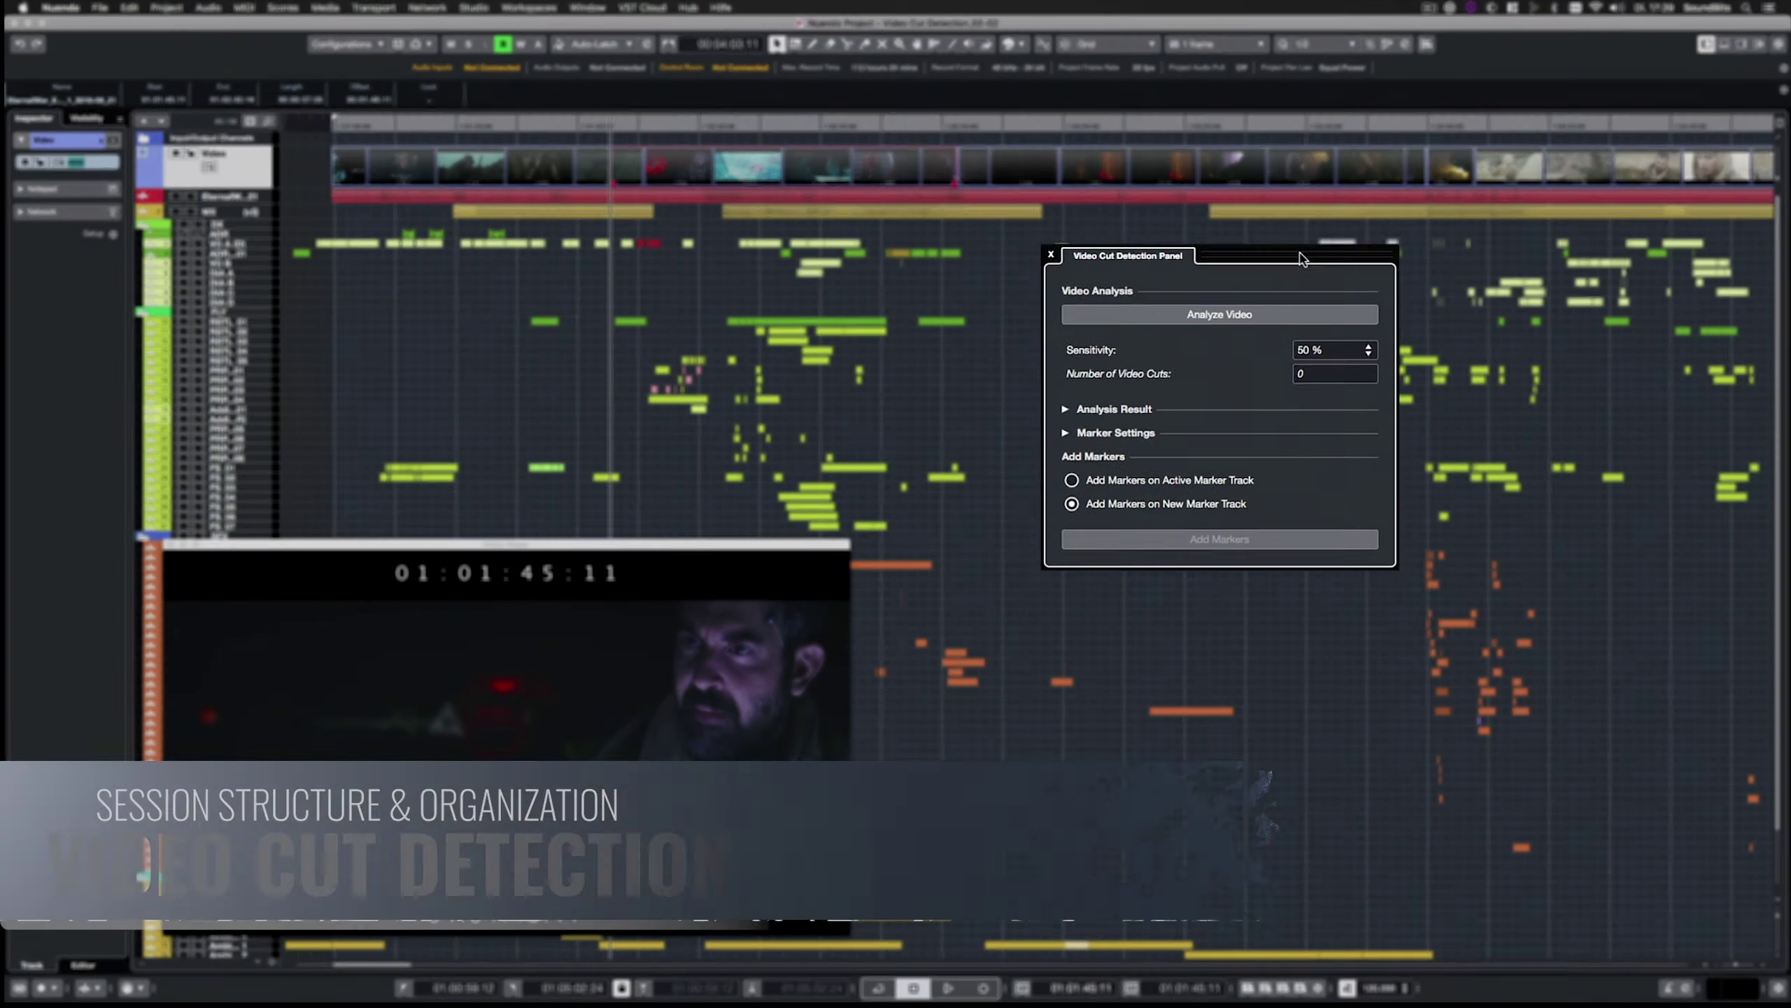
{"action": "left_click", "coordinate": [1250, 311]}
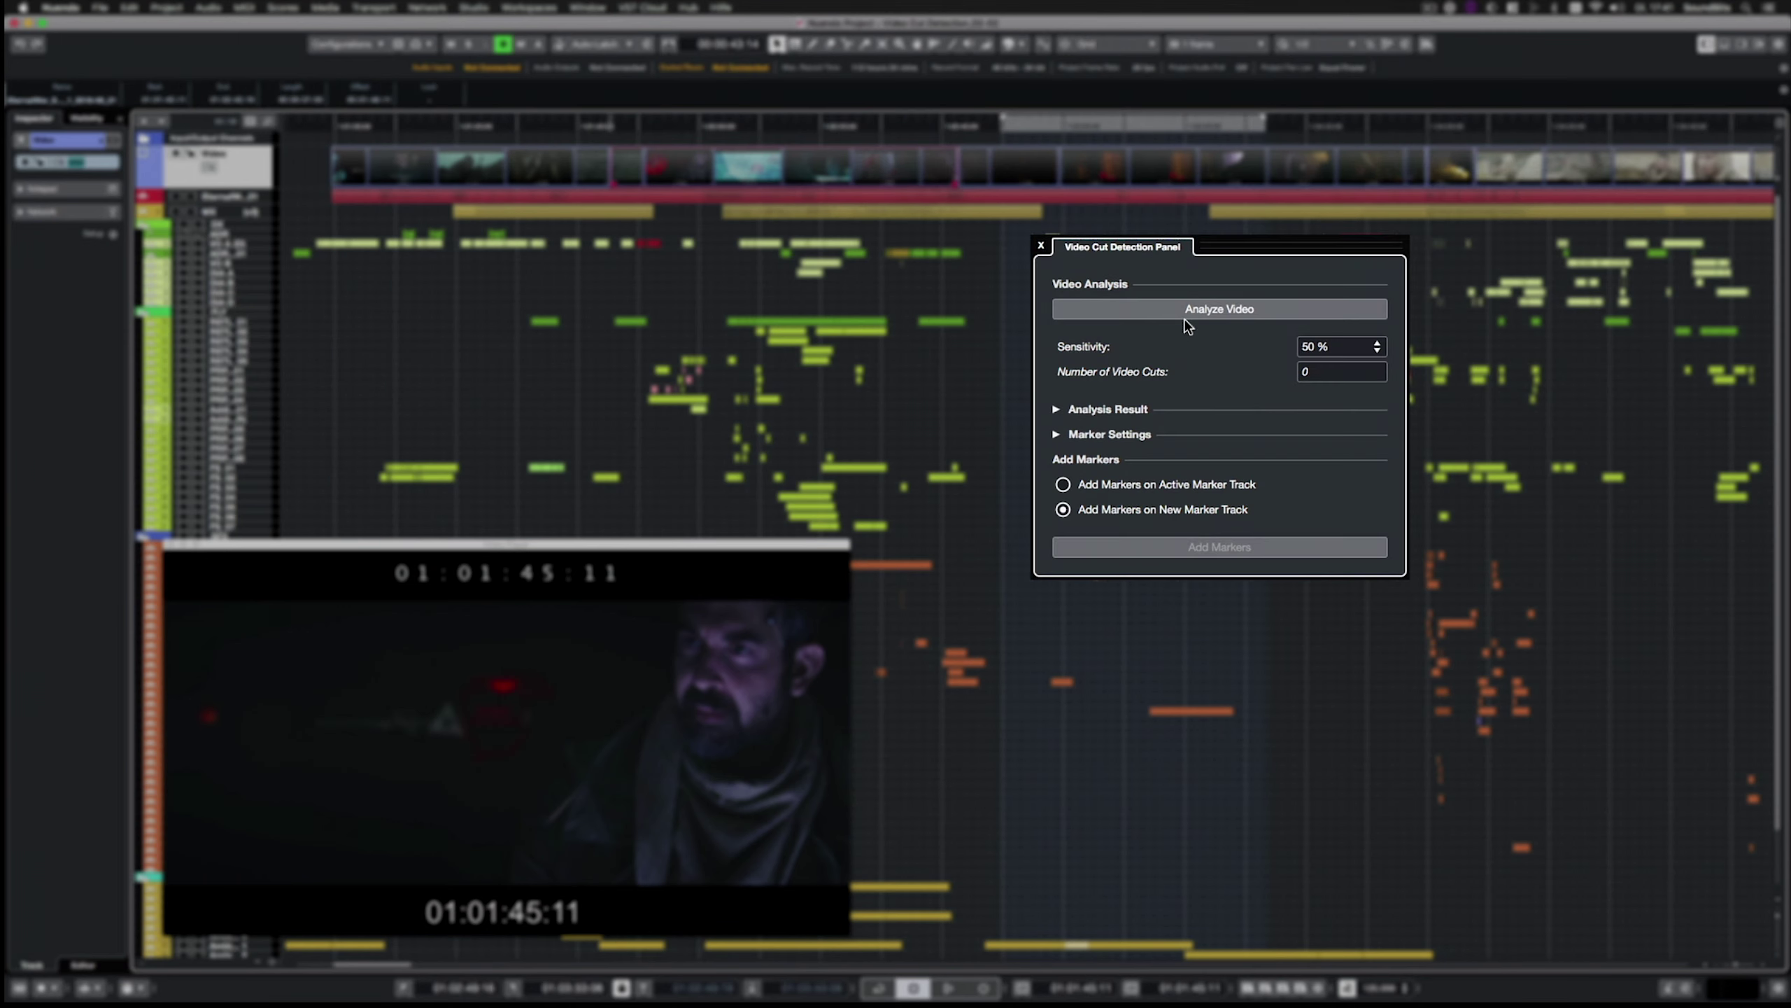
{"action": "left_click", "coordinate": [1184, 310]}
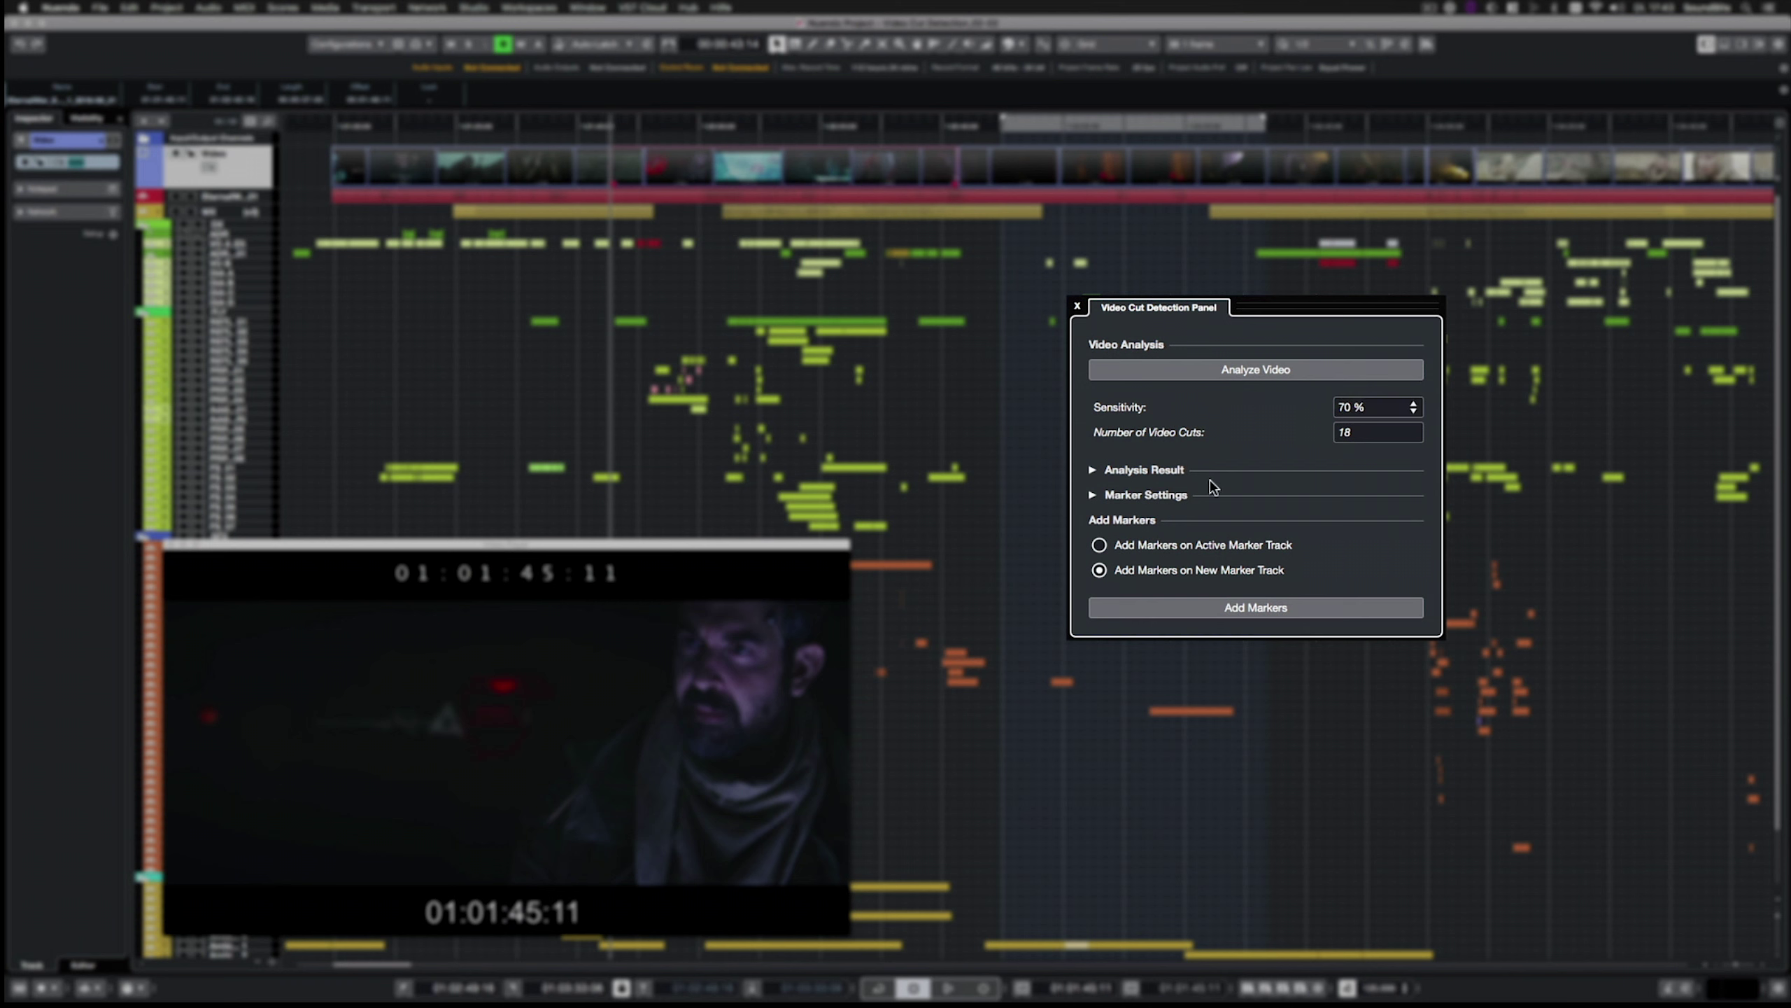
Expand the analysis result and step forward through the detected video cuts to check them
{"action": "left_click", "coordinate": [1093, 470]}
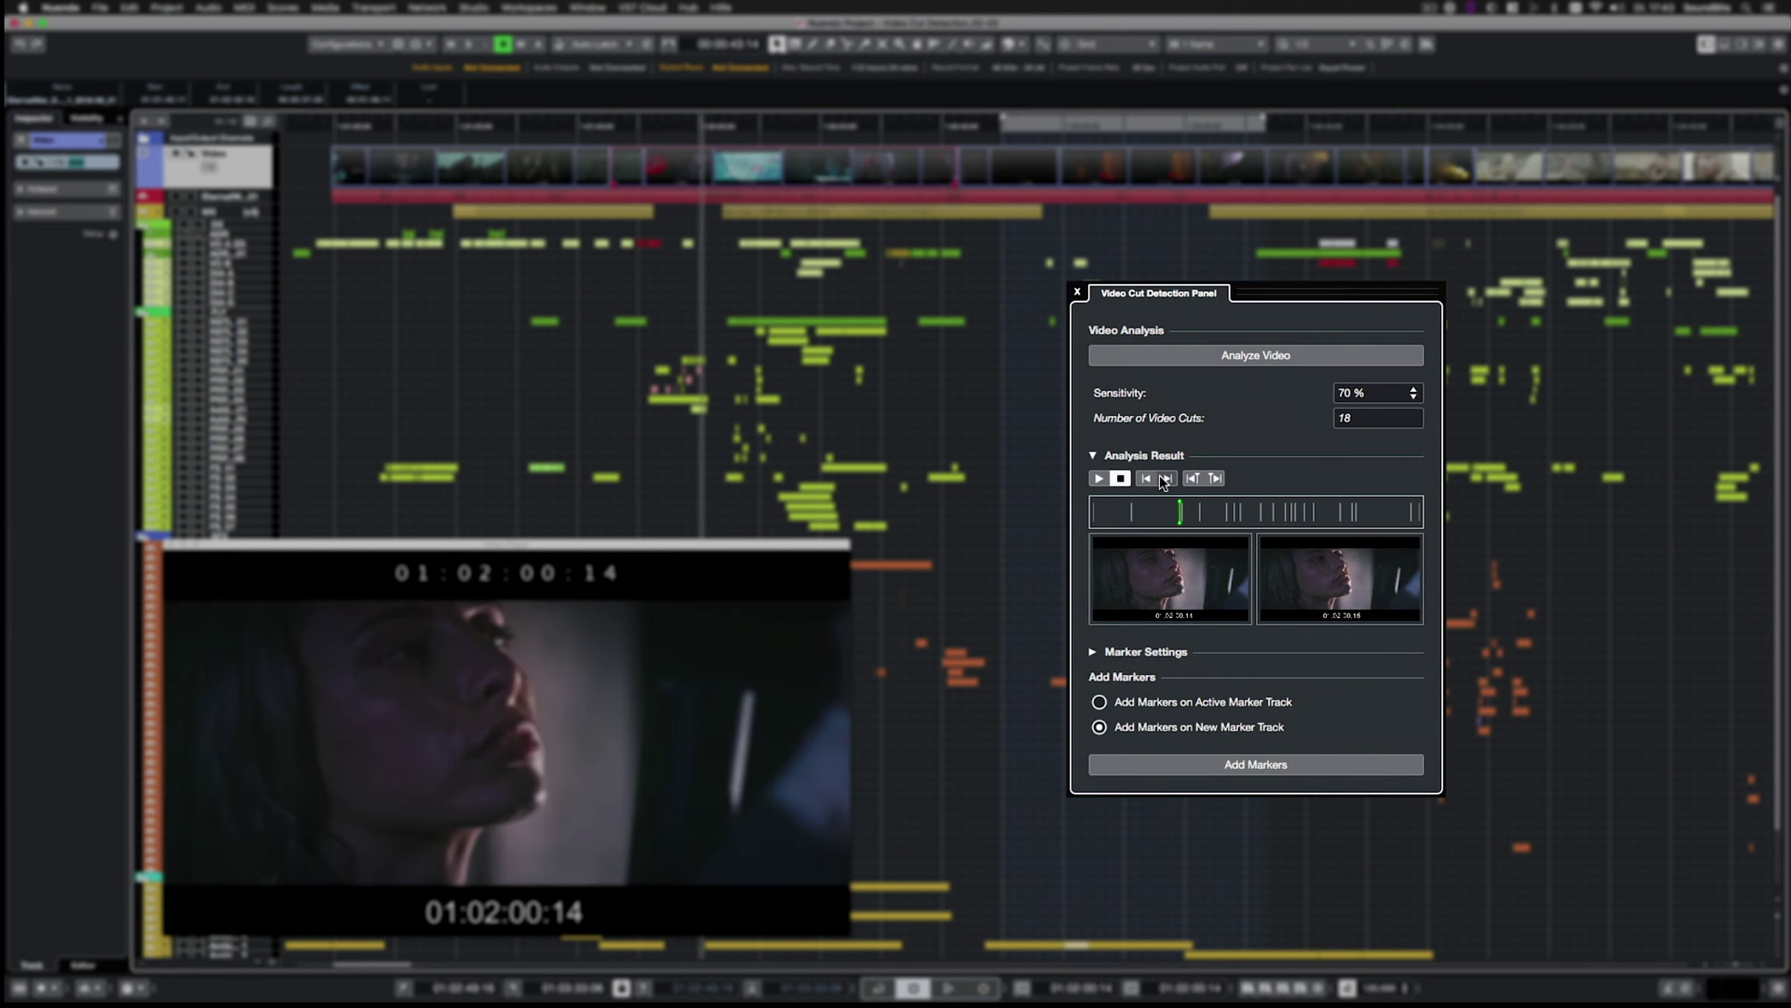
{"action": "left_click", "coordinate": [1168, 479]}
{"action": "left_click", "coordinate": [1169, 478]}
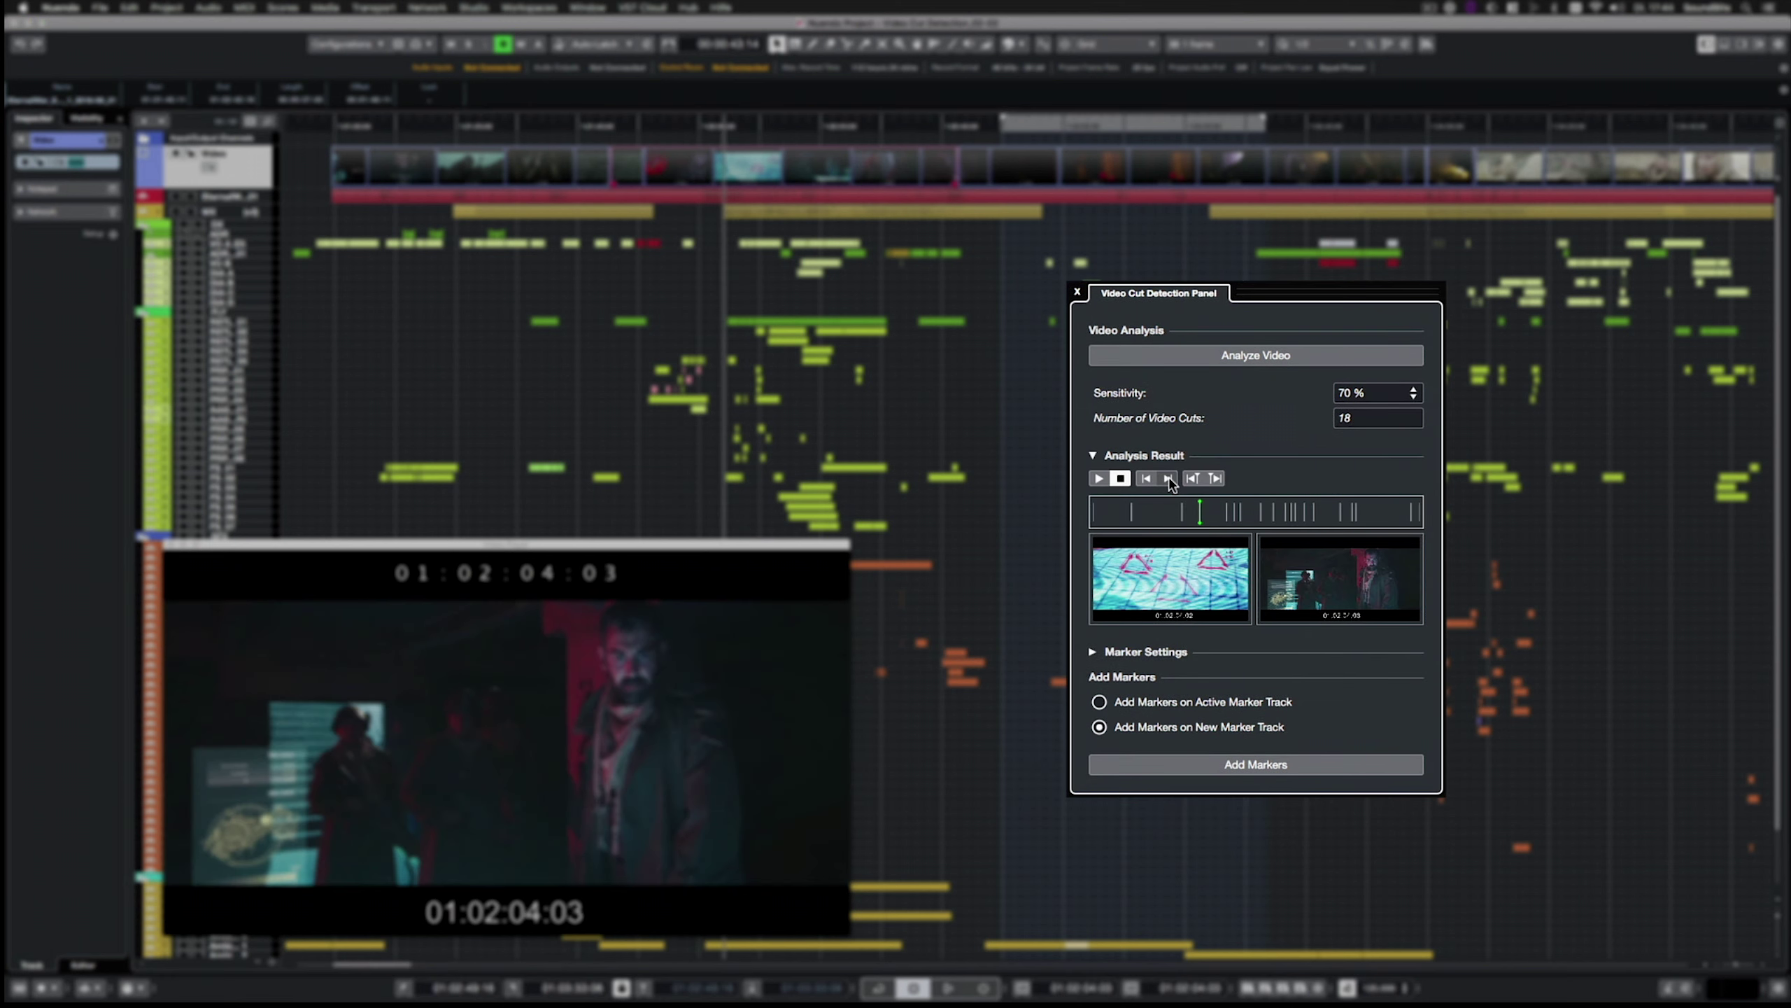
{"action": "left_click", "coordinate": [1168, 479]}
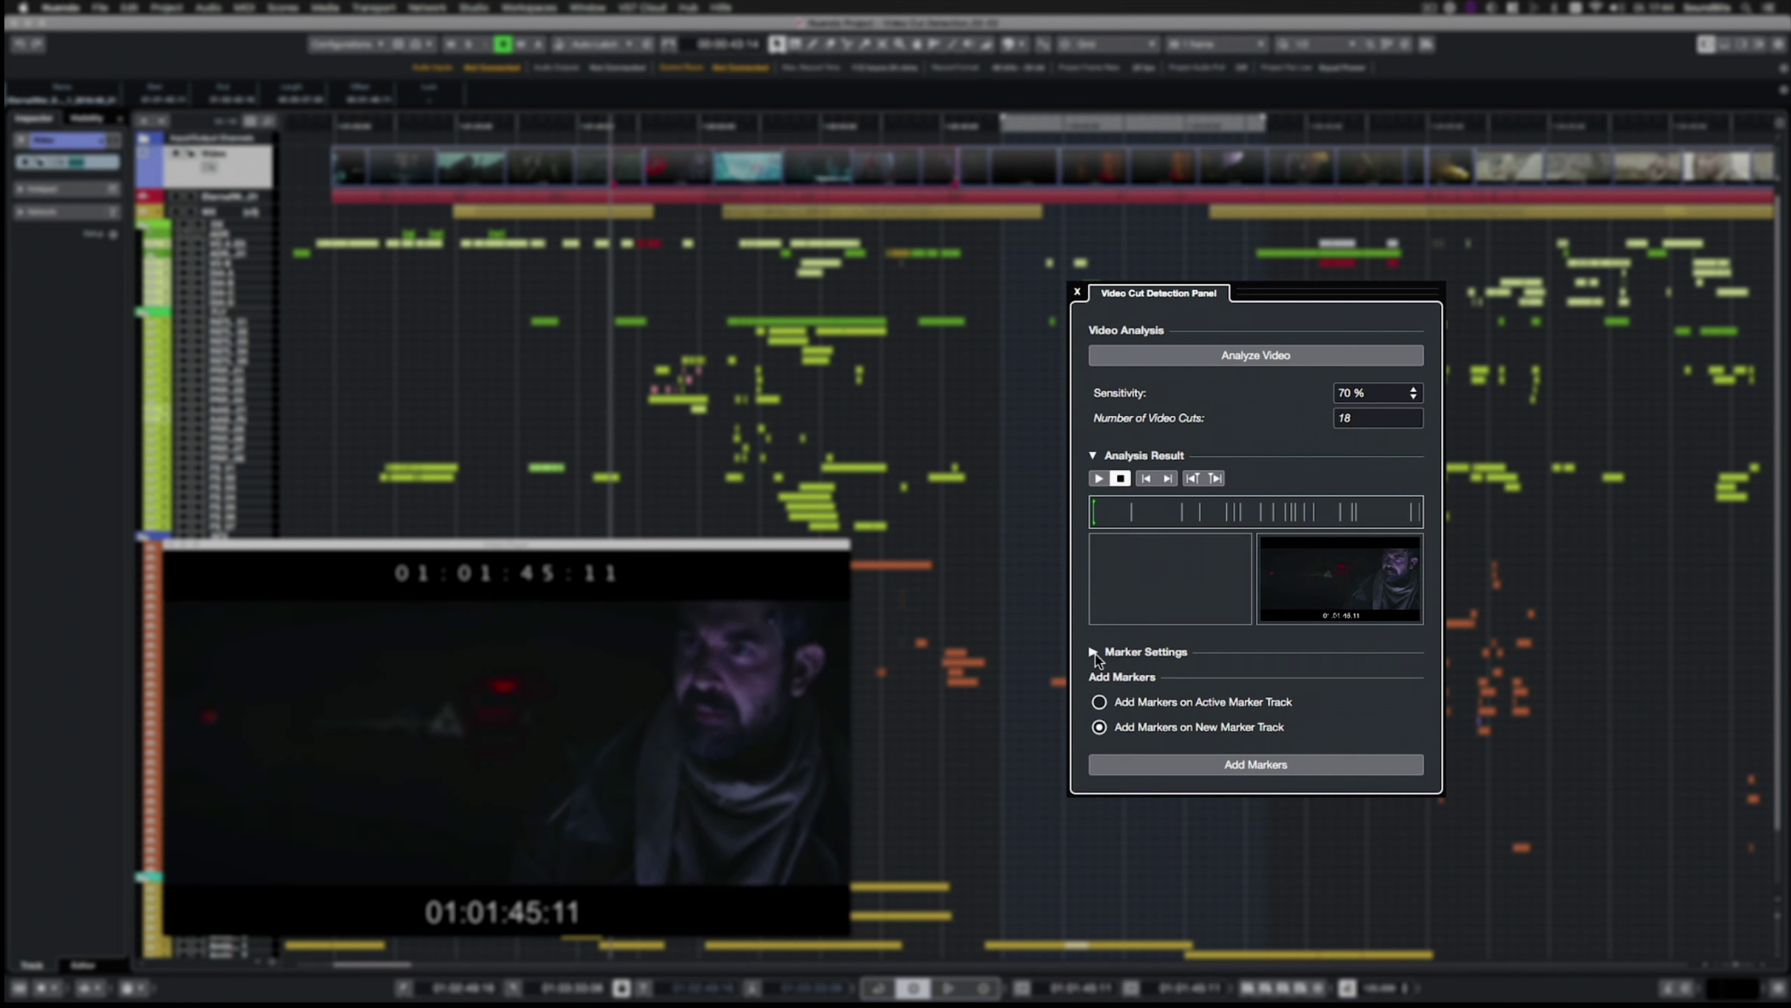
Add colorized cycle markers with the description "Part 01 Cuts" and shot-identification suffixes on a new marker track
{"action": "left_click", "coordinate": [1094, 648]}
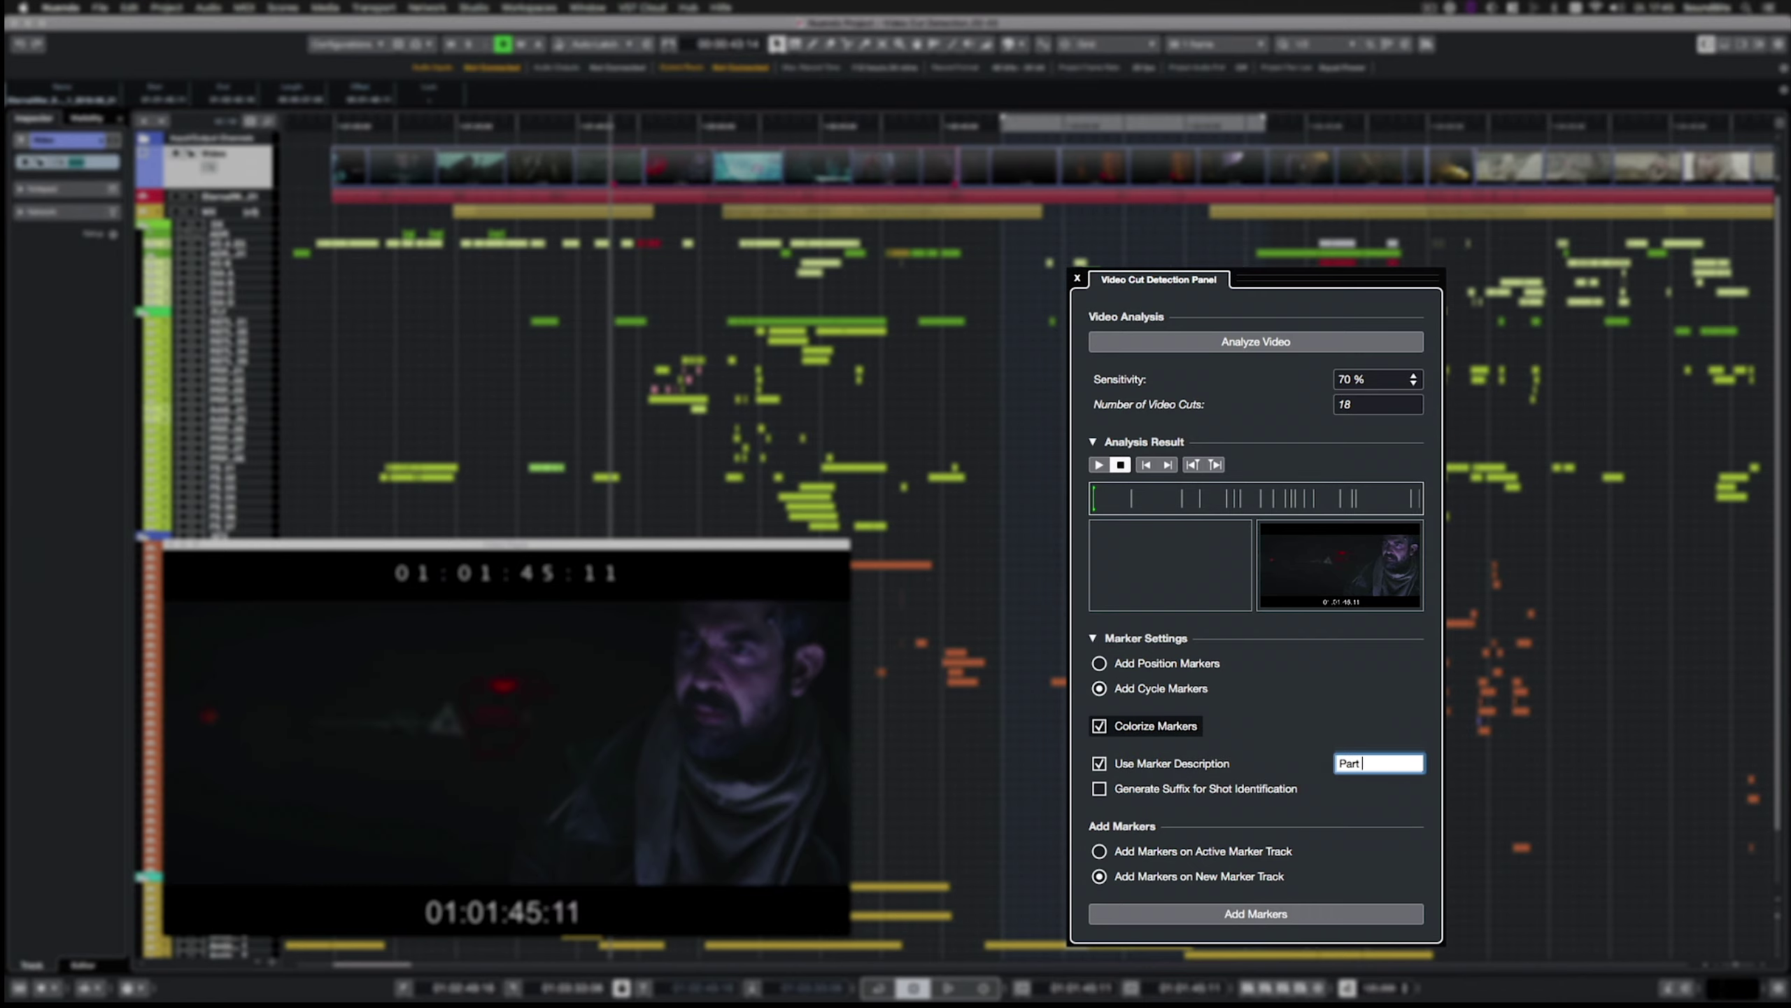
{"action": "type", "text": "01 Cuts"}
{"action": "left_click", "coordinate": [1126, 758]}
{"action": "left_click", "coordinate": [1256, 862]}
Enlarge the new cut markers in the timeline and locate to markers 1, 2, 5, 9, 12, 14 and 15 from the ADR Panel's list
{"action": "left_click", "coordinate": [224, 192]}
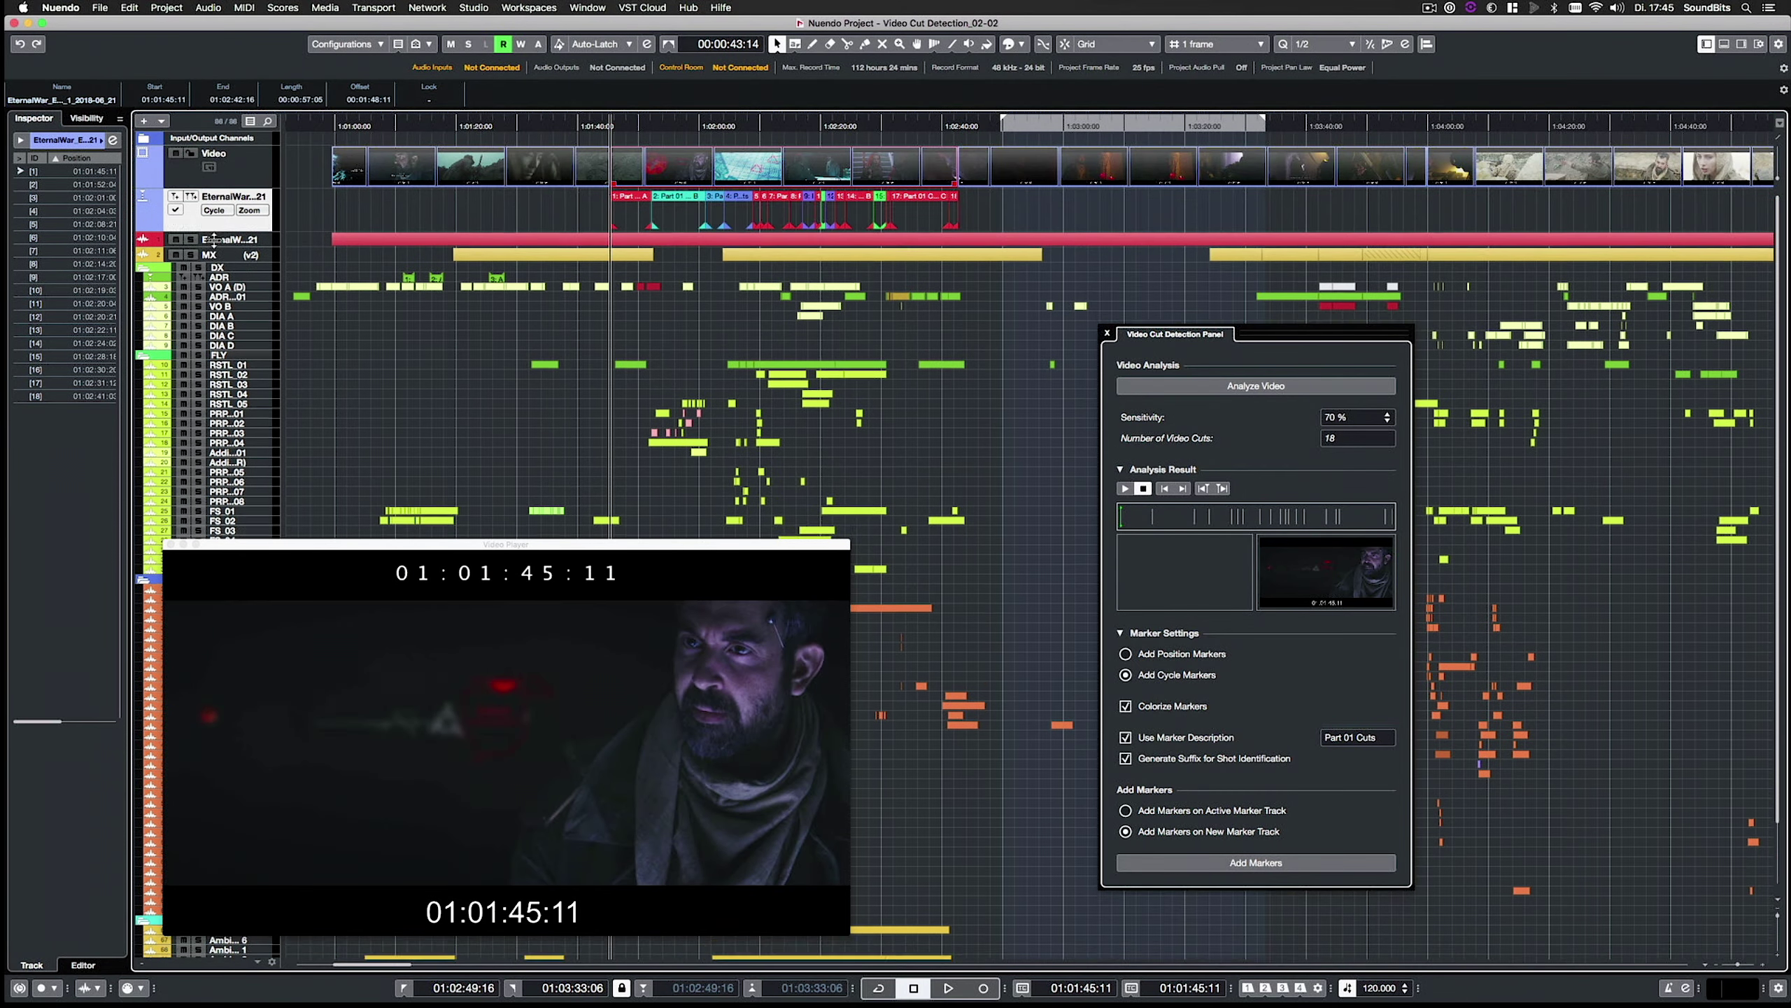
{"action": "key", "text": "h"}
{"action": "key", "text": "h"}
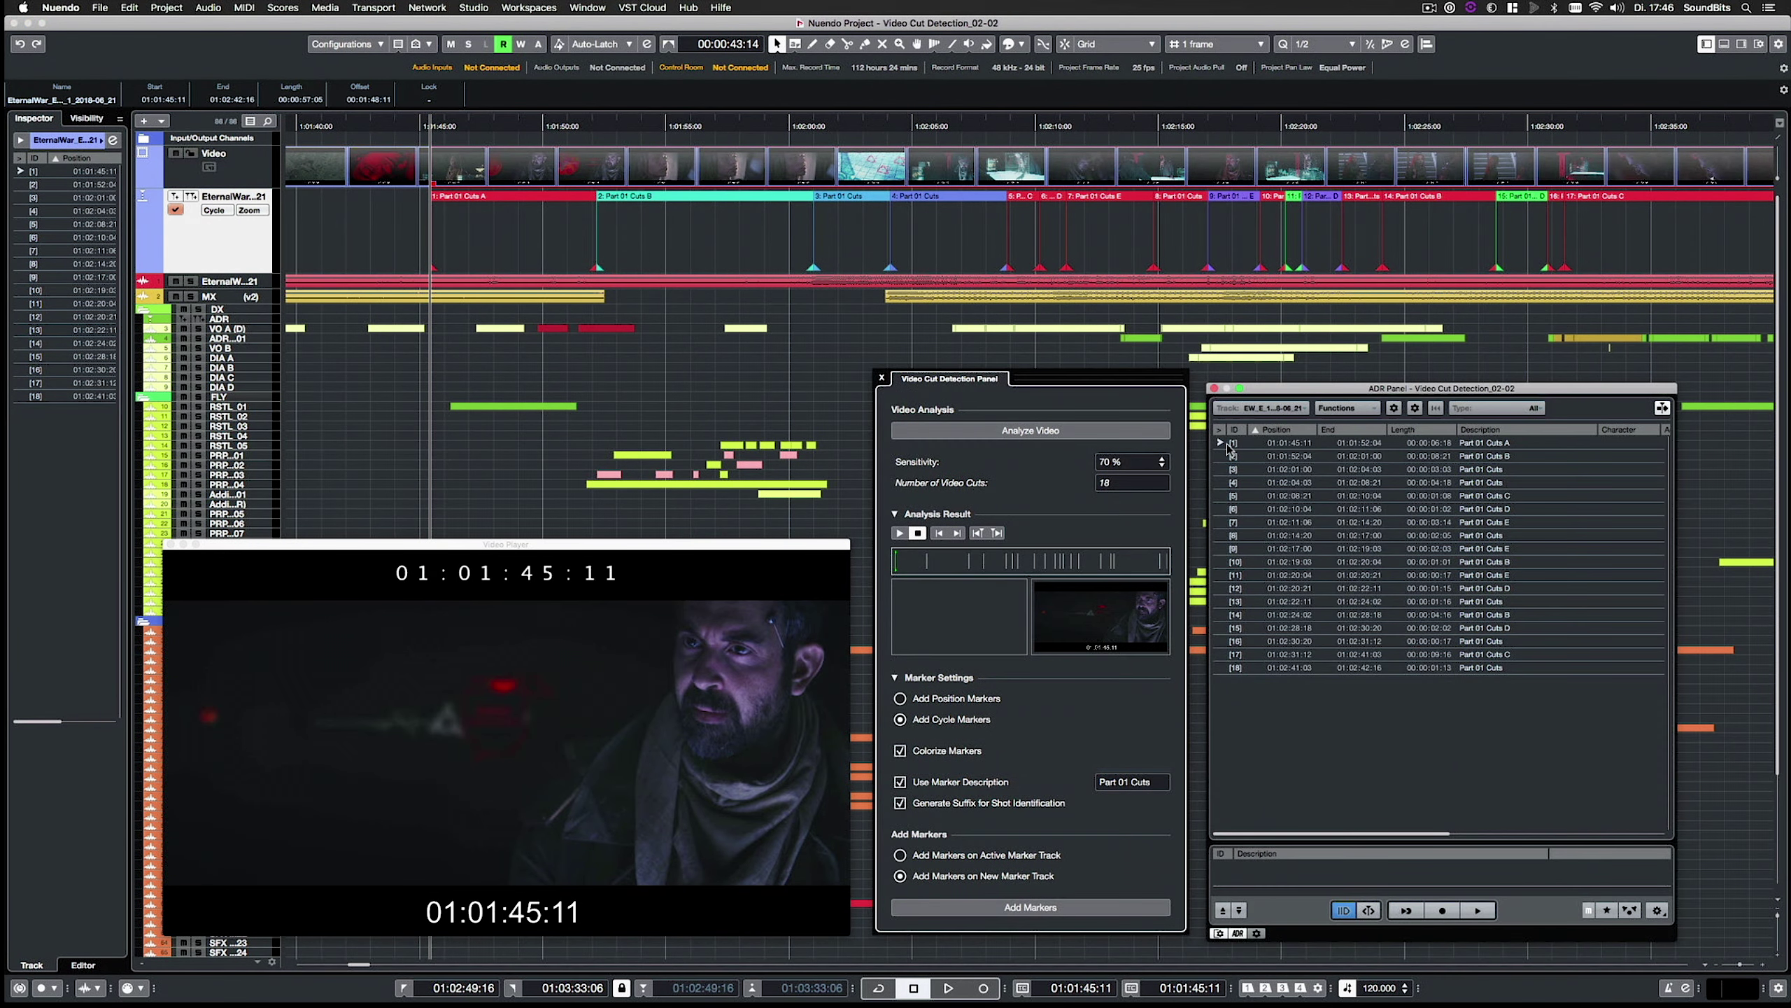
{"action": "left_click", "coordinate": [1225, 443]}
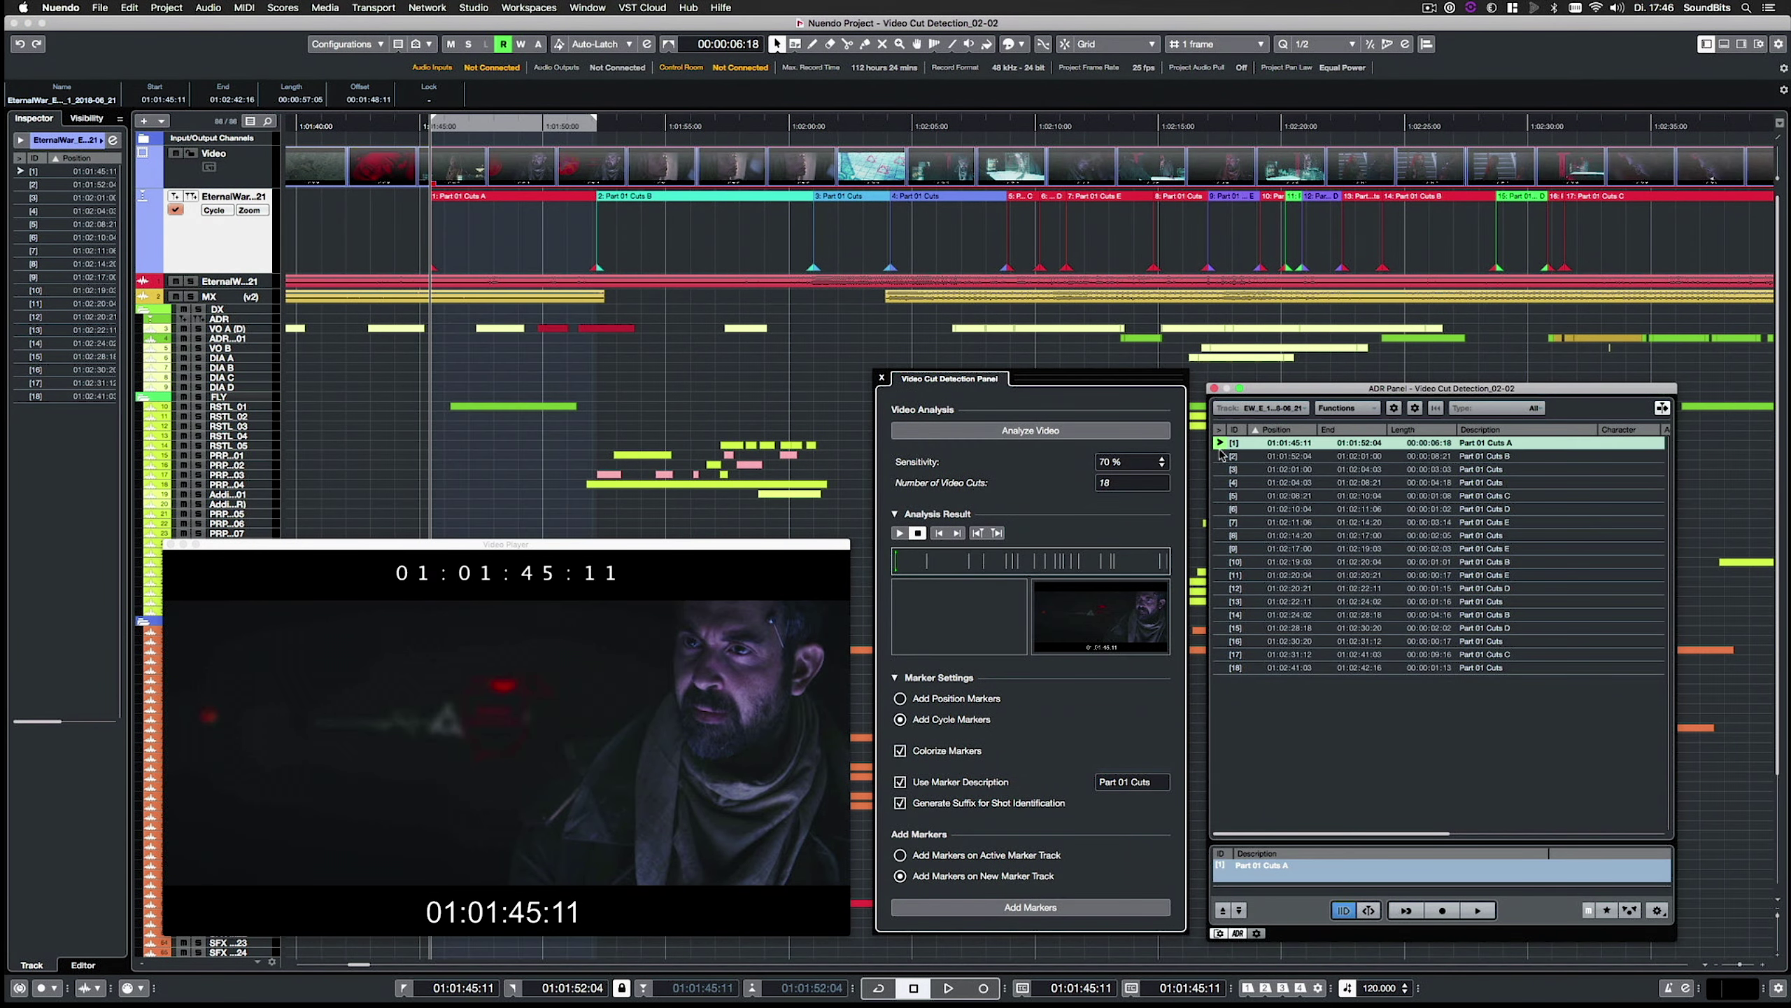
{"action": "left_click", "coordinate": [1223, 456]}
{"action": "left_click", "coordinate": [1222, 495]}
{"action": "left_click", "coordinate": [1223, 549]}
{"action": "left_click", "coordinate": [1224, 588]}
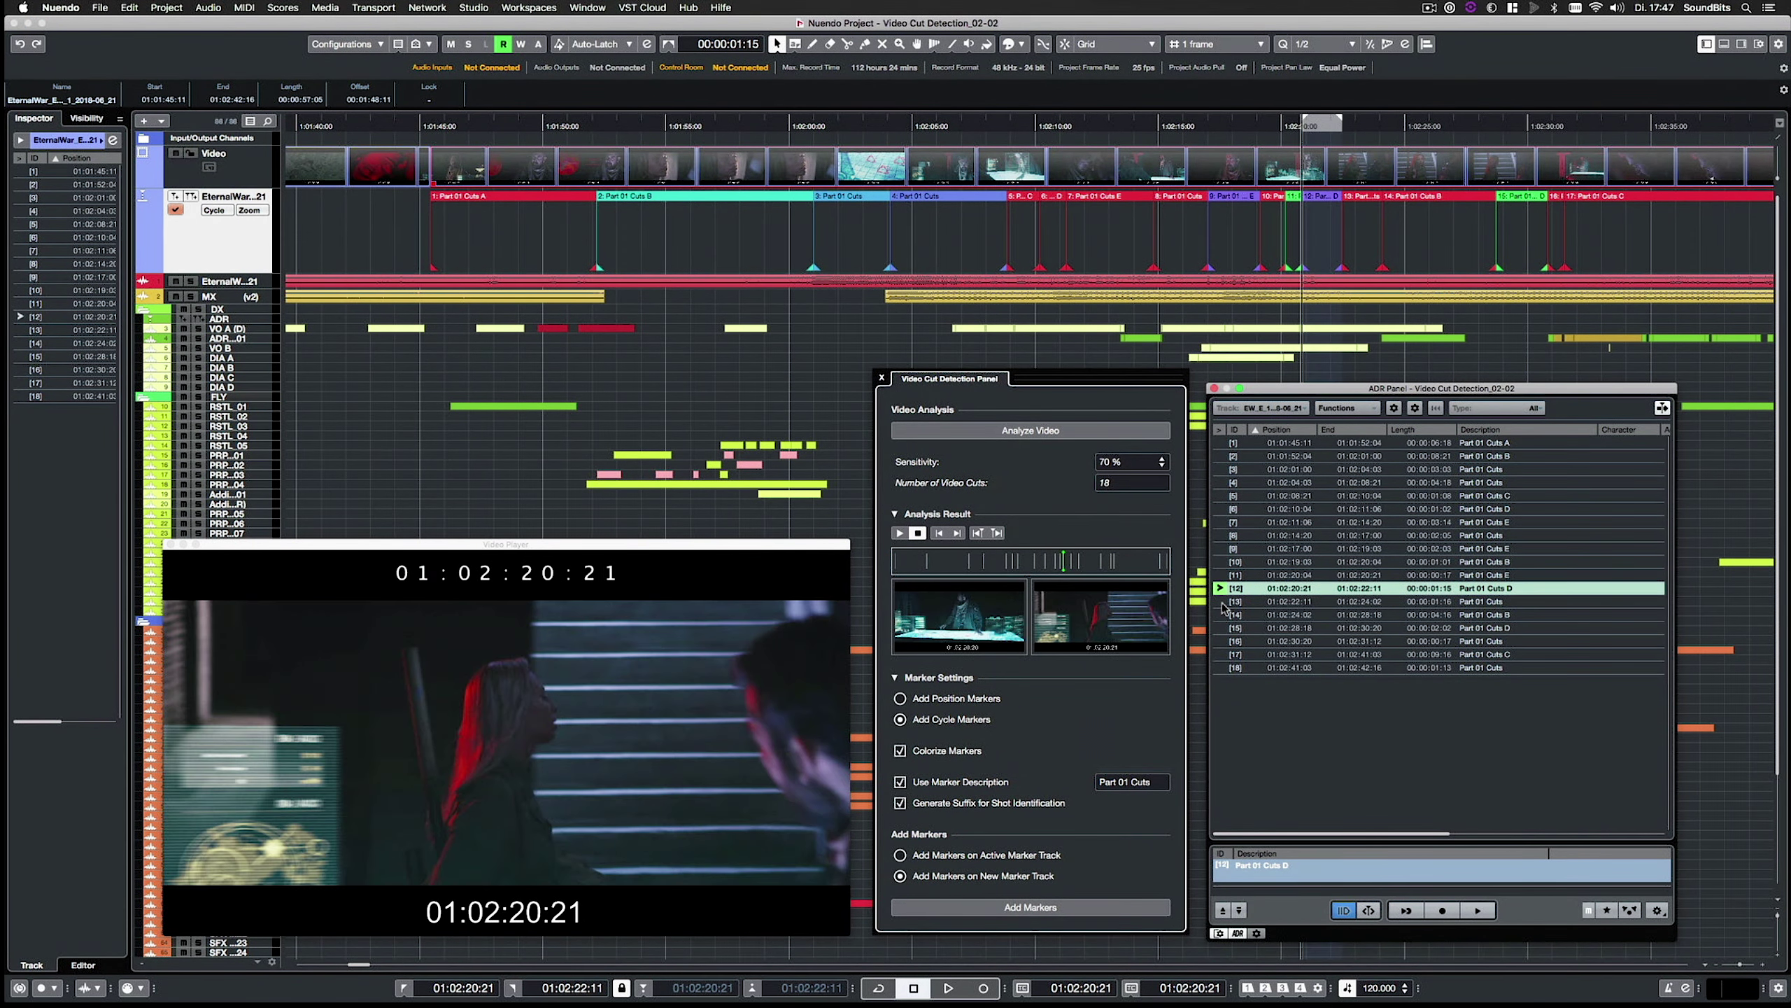
{"action": "left_click", "coordinate": [1225, 614]}
{"action": "left_click", "coordinate": [1225, 627]}
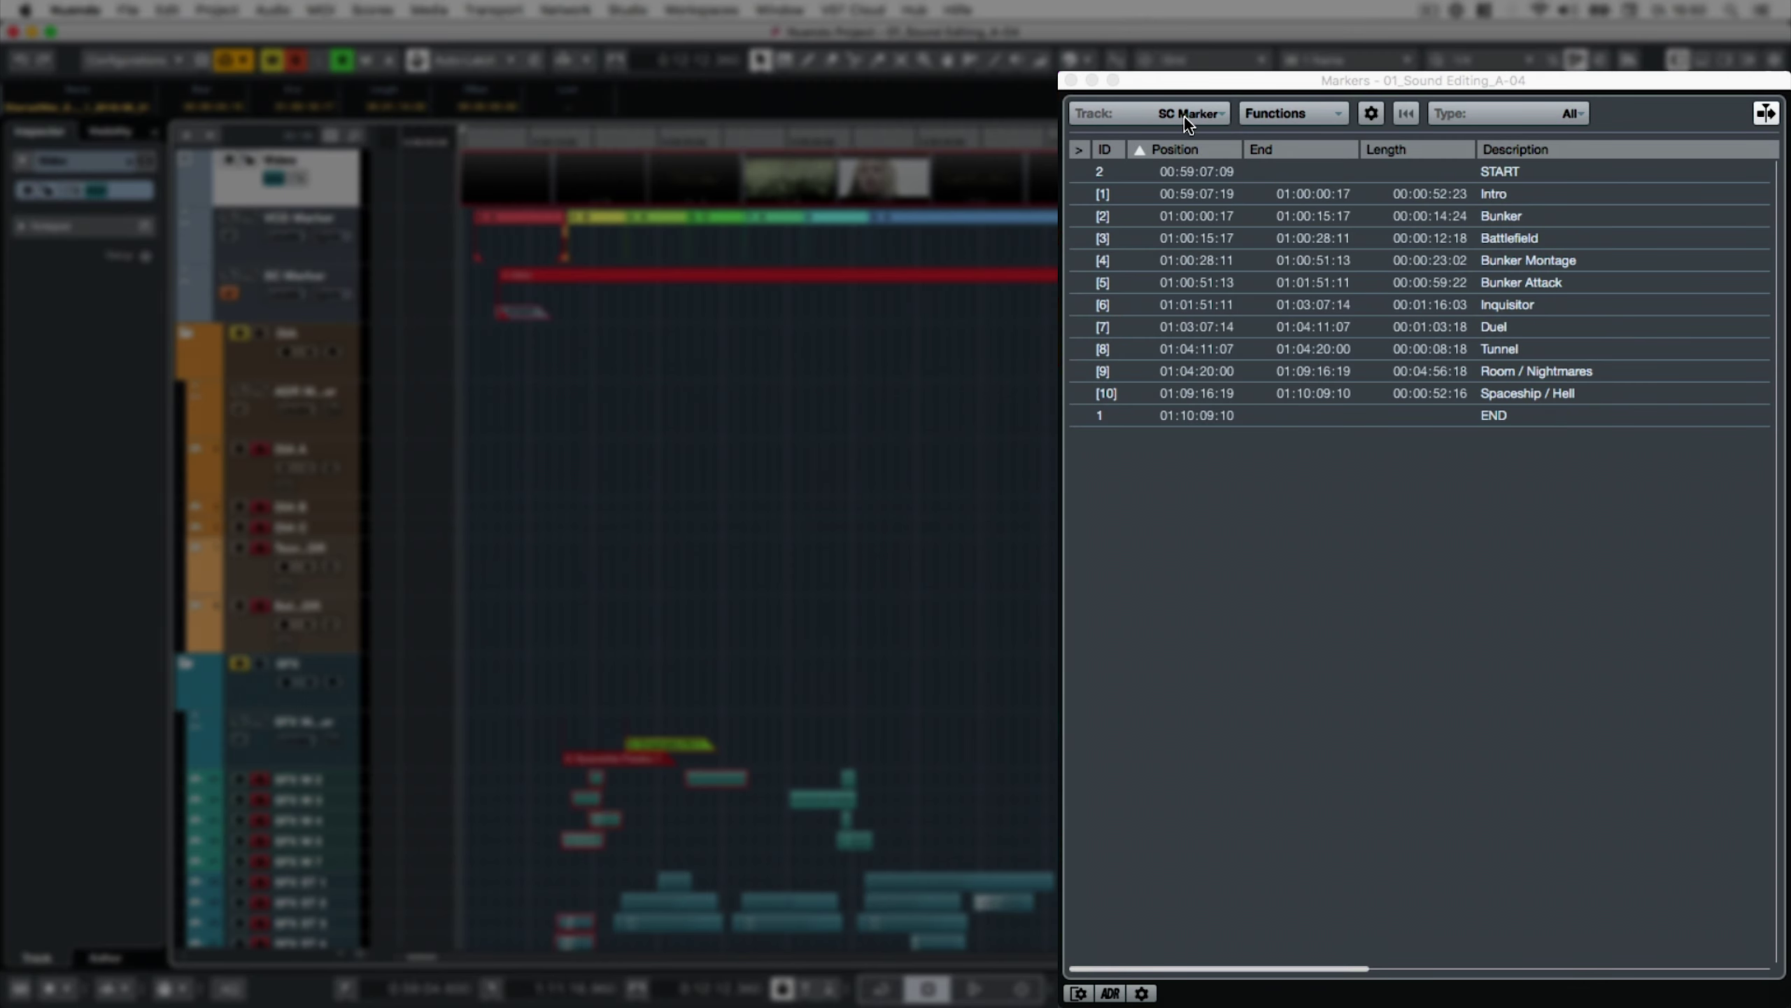
Review the marker lists of the VCD Marker, SC Marker and ADR Marker tracks in the Markers window
{"action": "left_click", "coordinate": [1187, 114]}
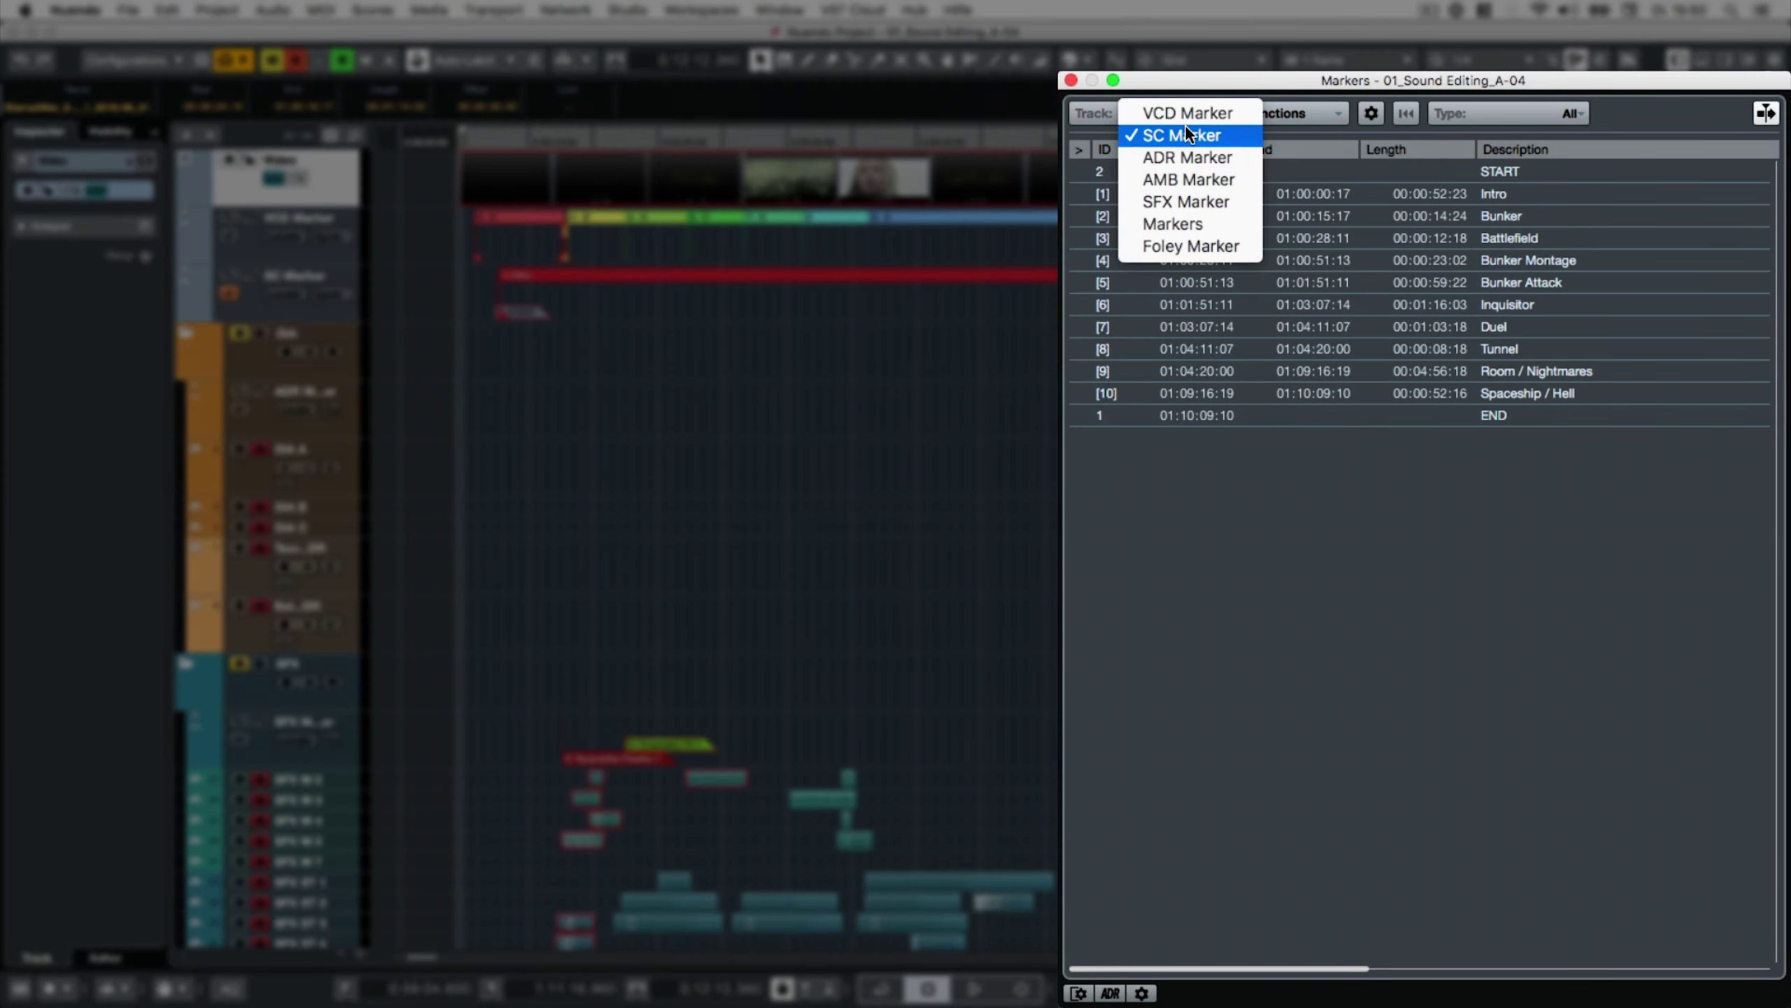
{"action": "left_click", "coordinate": [1185, 117]}
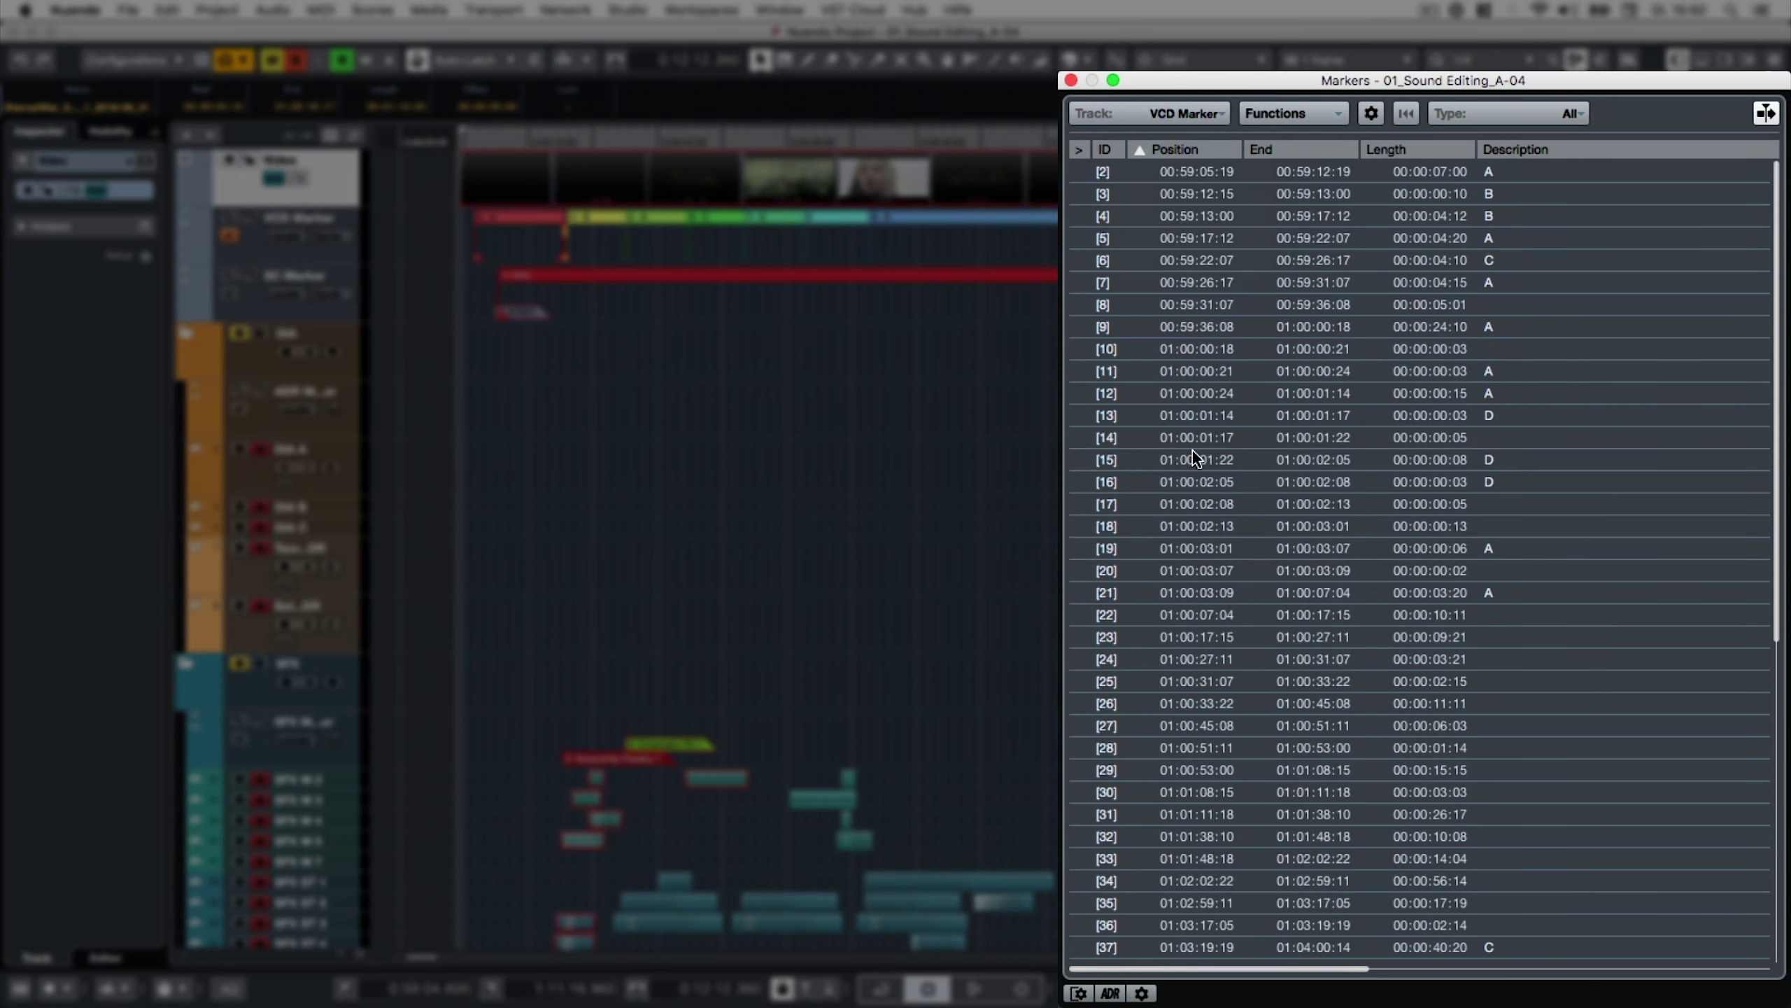
{"action": "left_click", "coordinate": [1187, 114]}
{"action": "left_click", "coordinate": [1185, 134]}
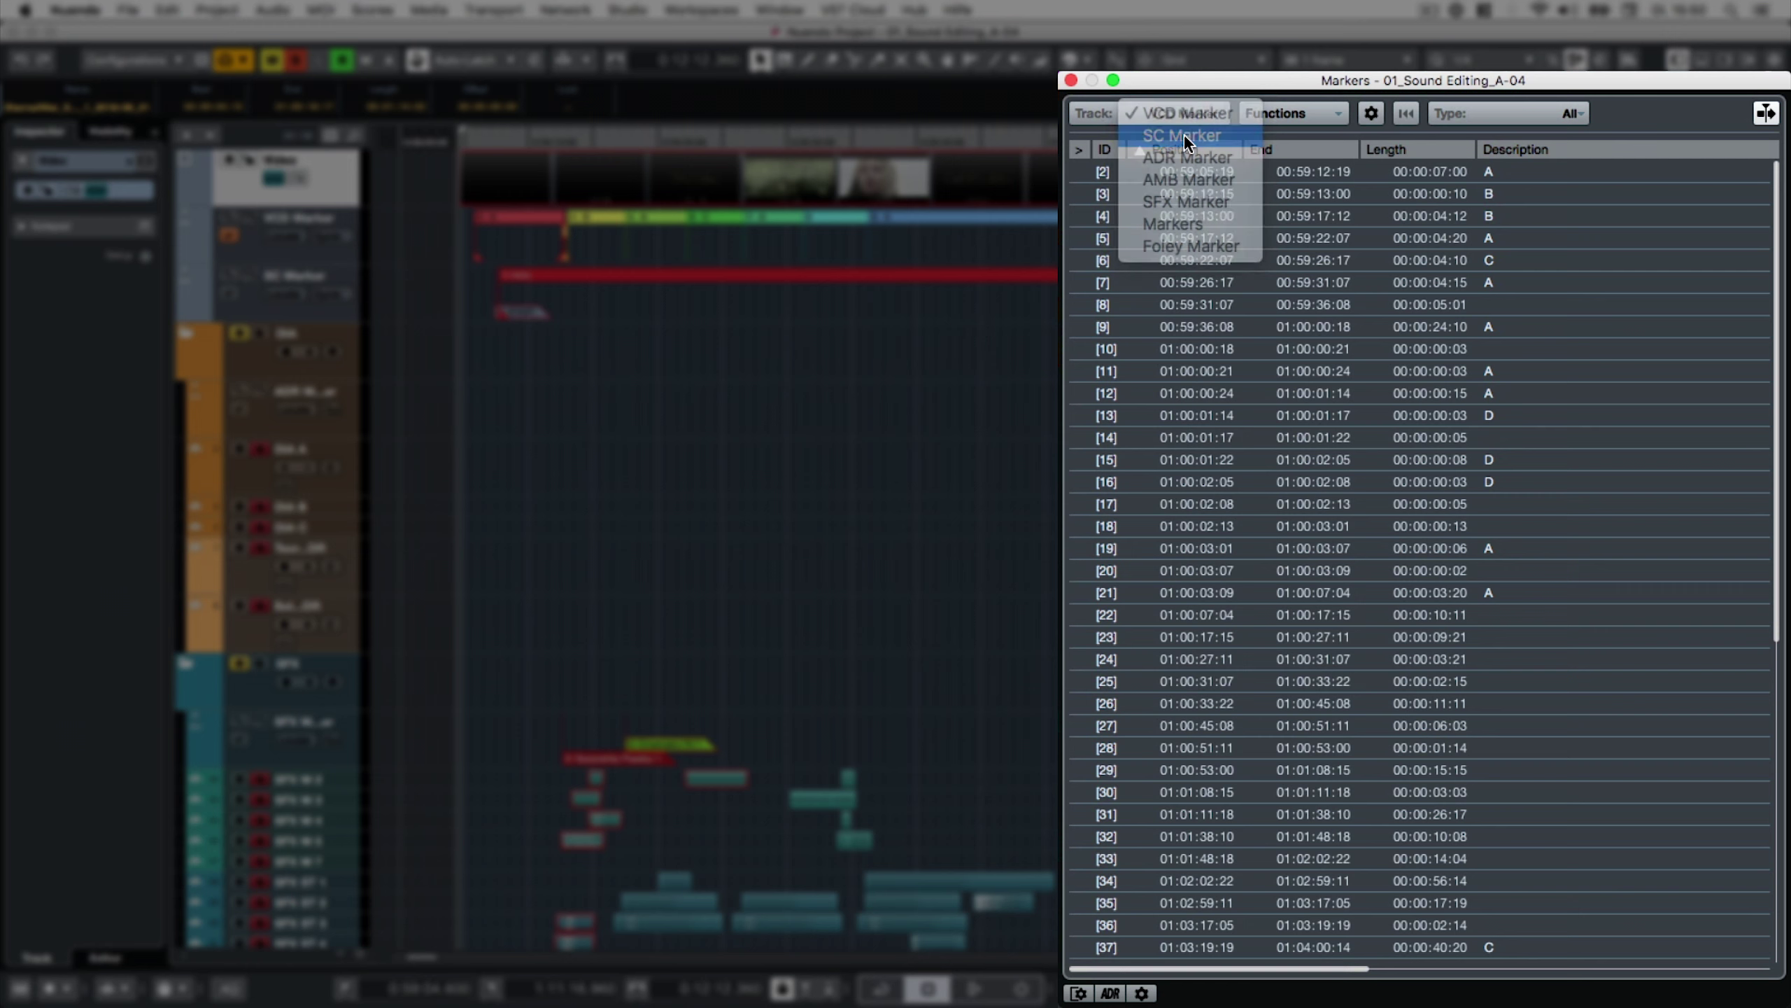
{"action": "left_click", "coordinate": [1176, 118]}
{"action": "left_click", "coordinate": [1172, 156]}
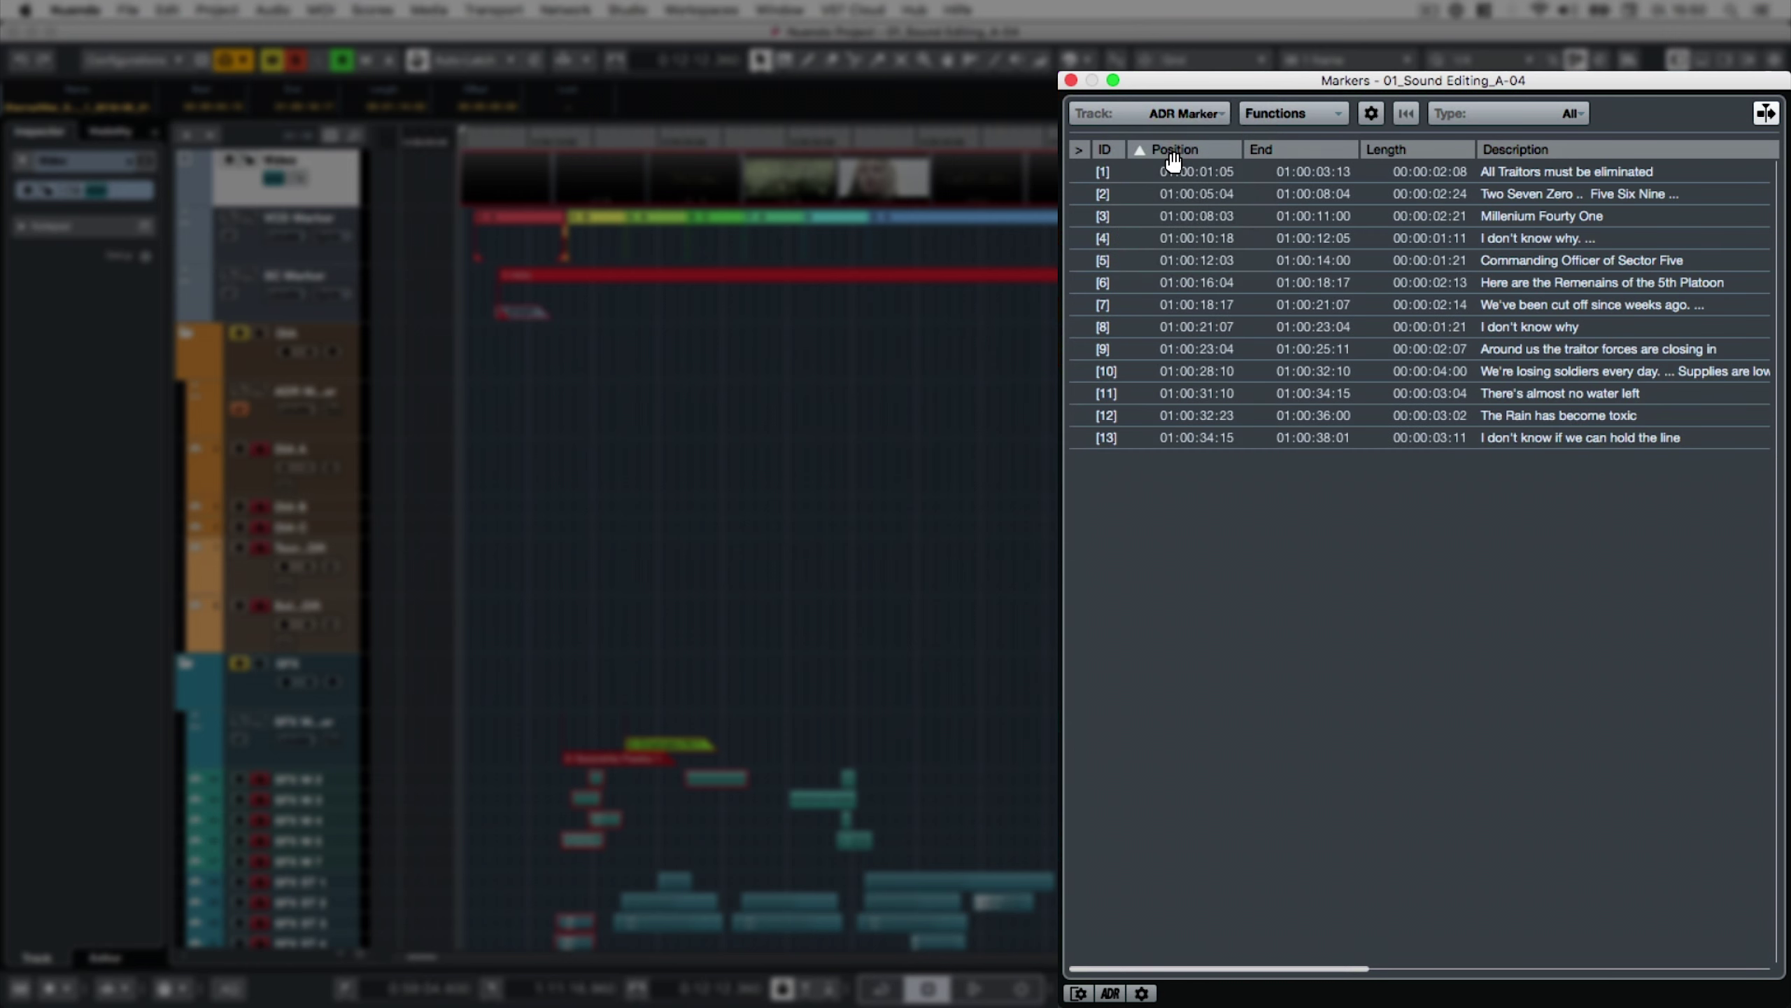
{"action": "left_click", "coordinate": [1167, 117]}
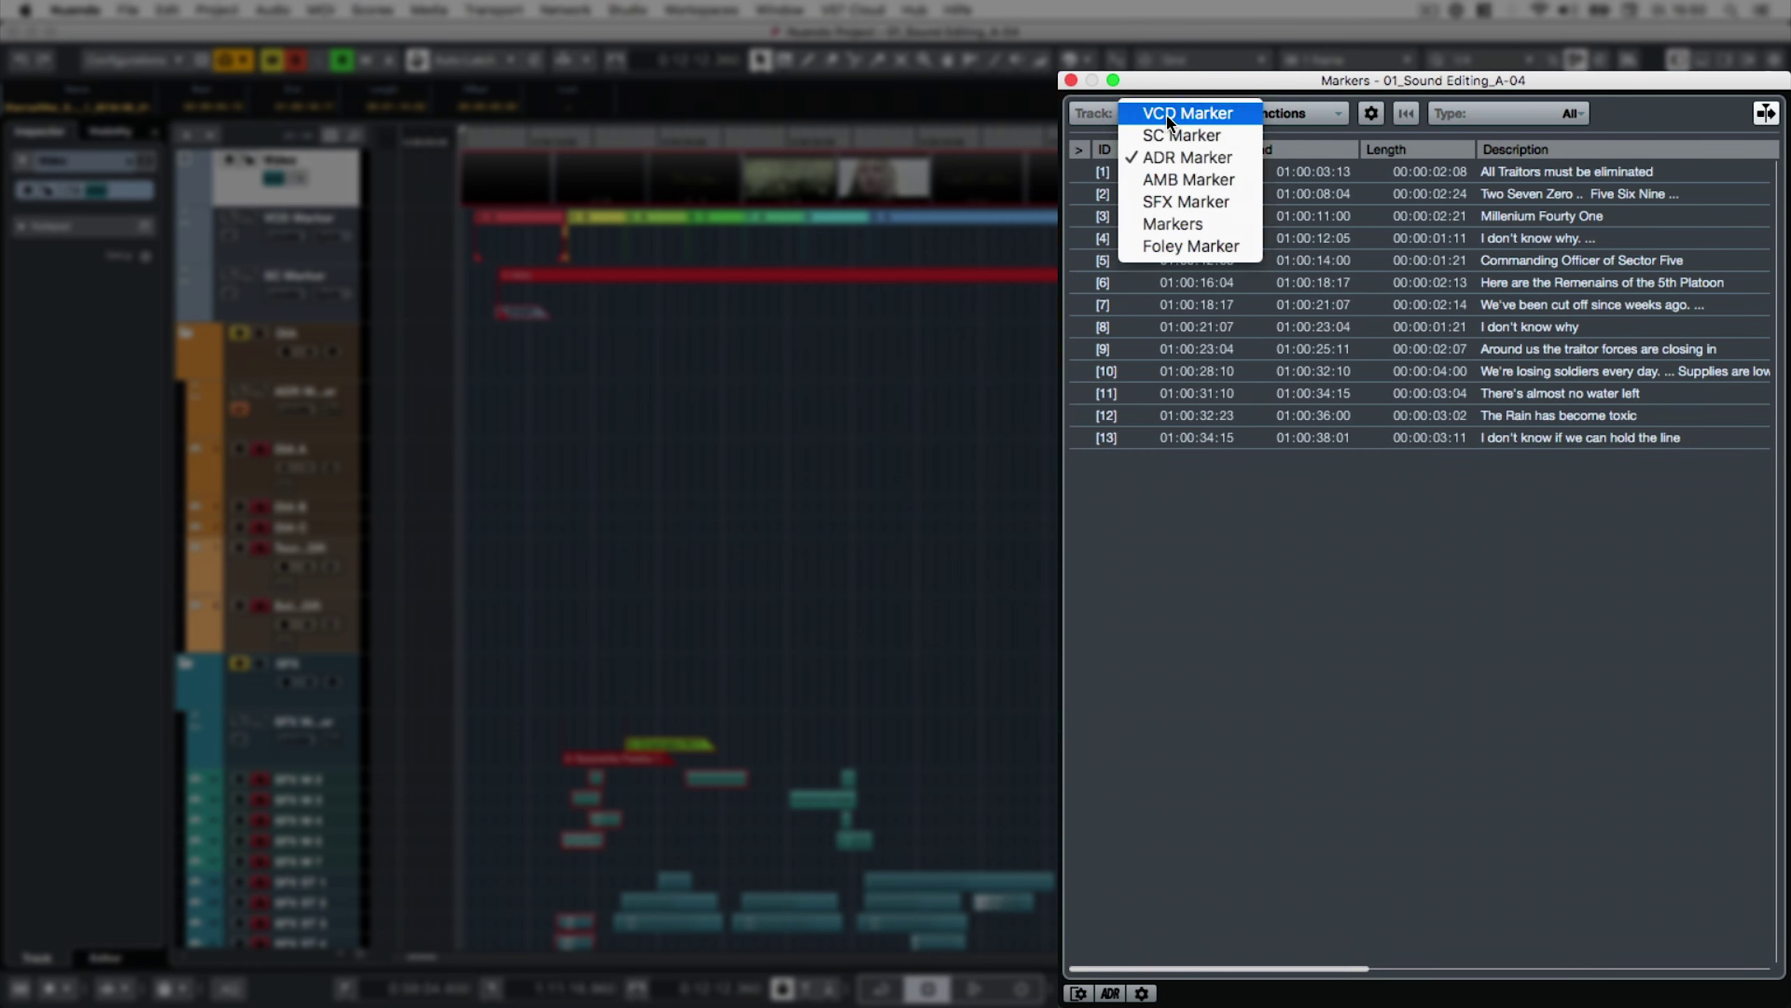
{"action": "key", "text": "Escape"}
Inspect the Spaceship Passby 1 and Cinematic FX 1 position markers and the cycle markers on the VCD Marker track
{"action": "left_click", "coordinate": [587, 757]}
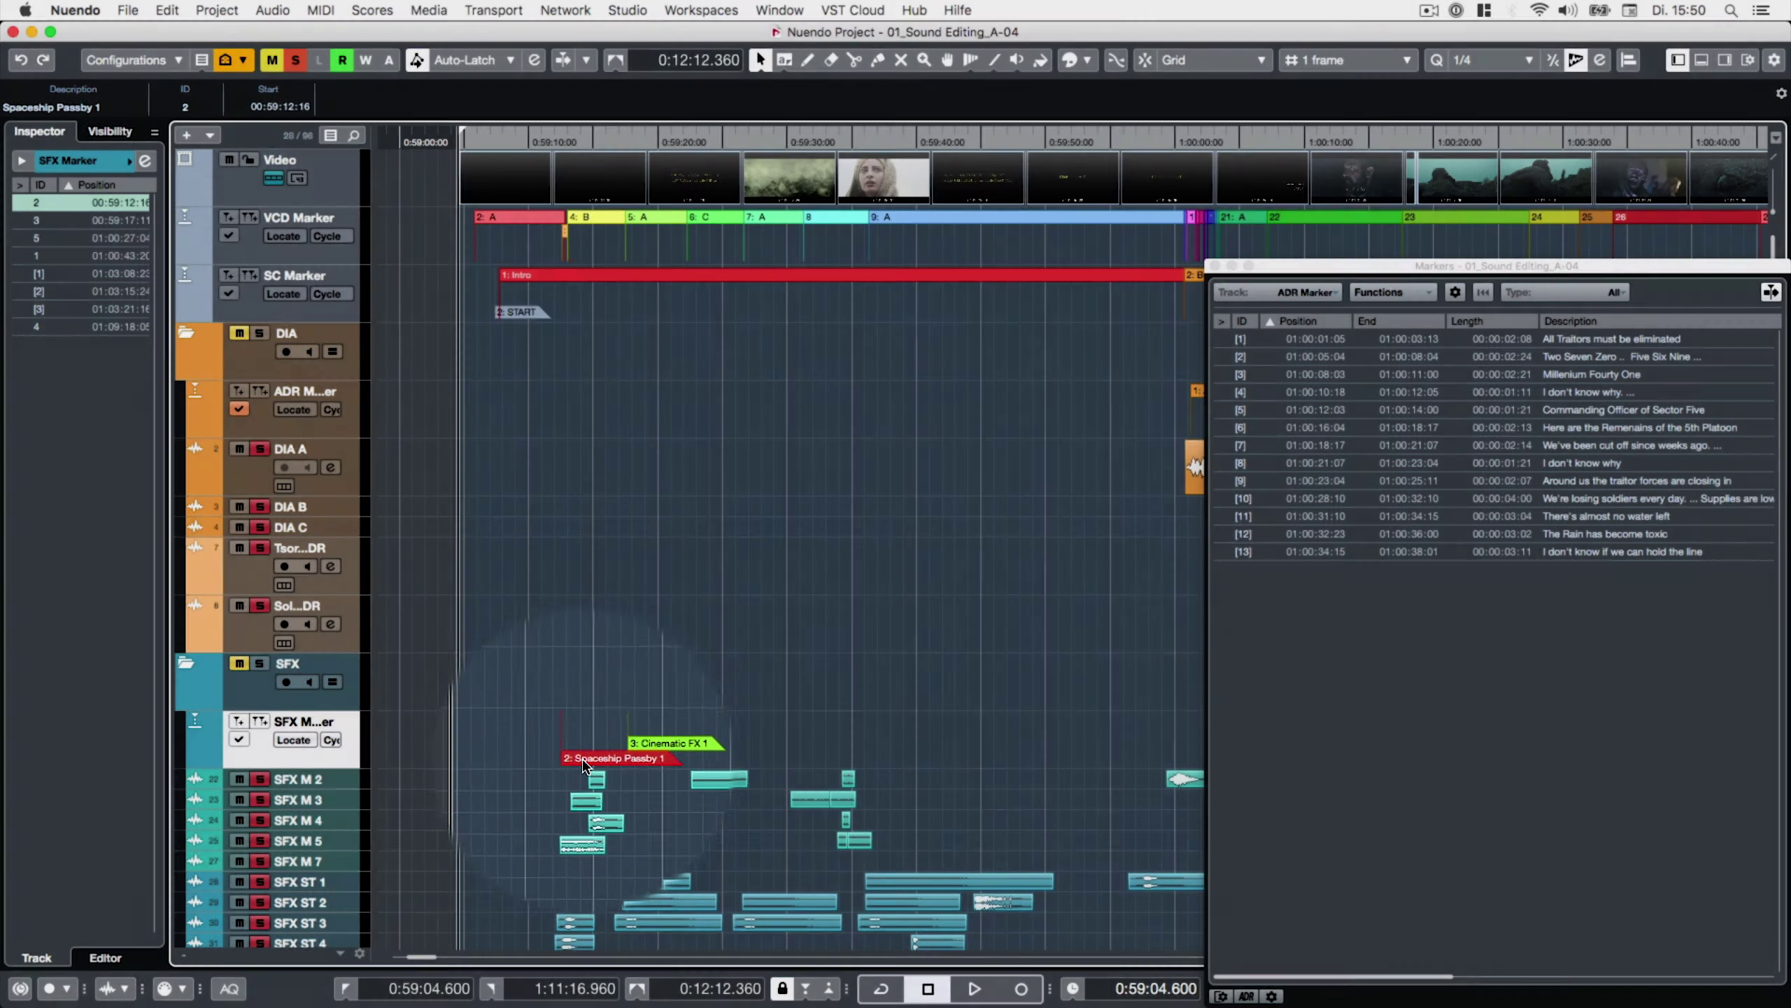
{"action": "left_click", "coordinate": [674, 740]}
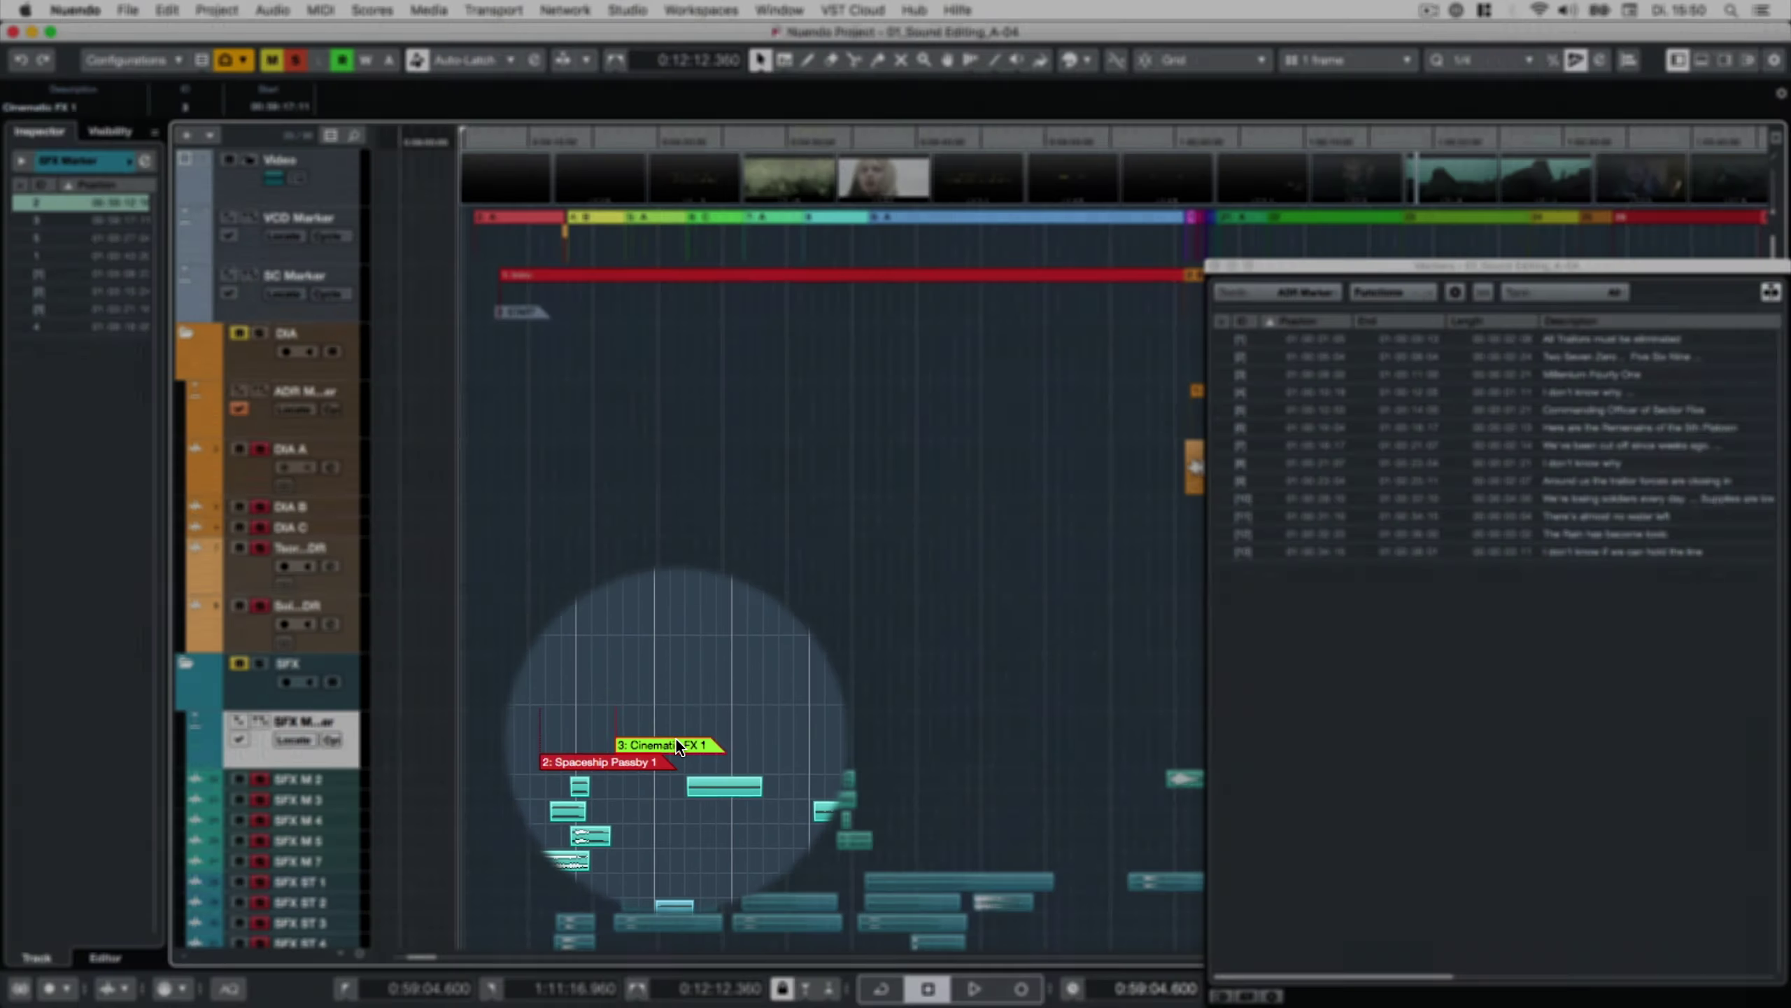
{"action": "left_click", "coordinate": [522, 219]}
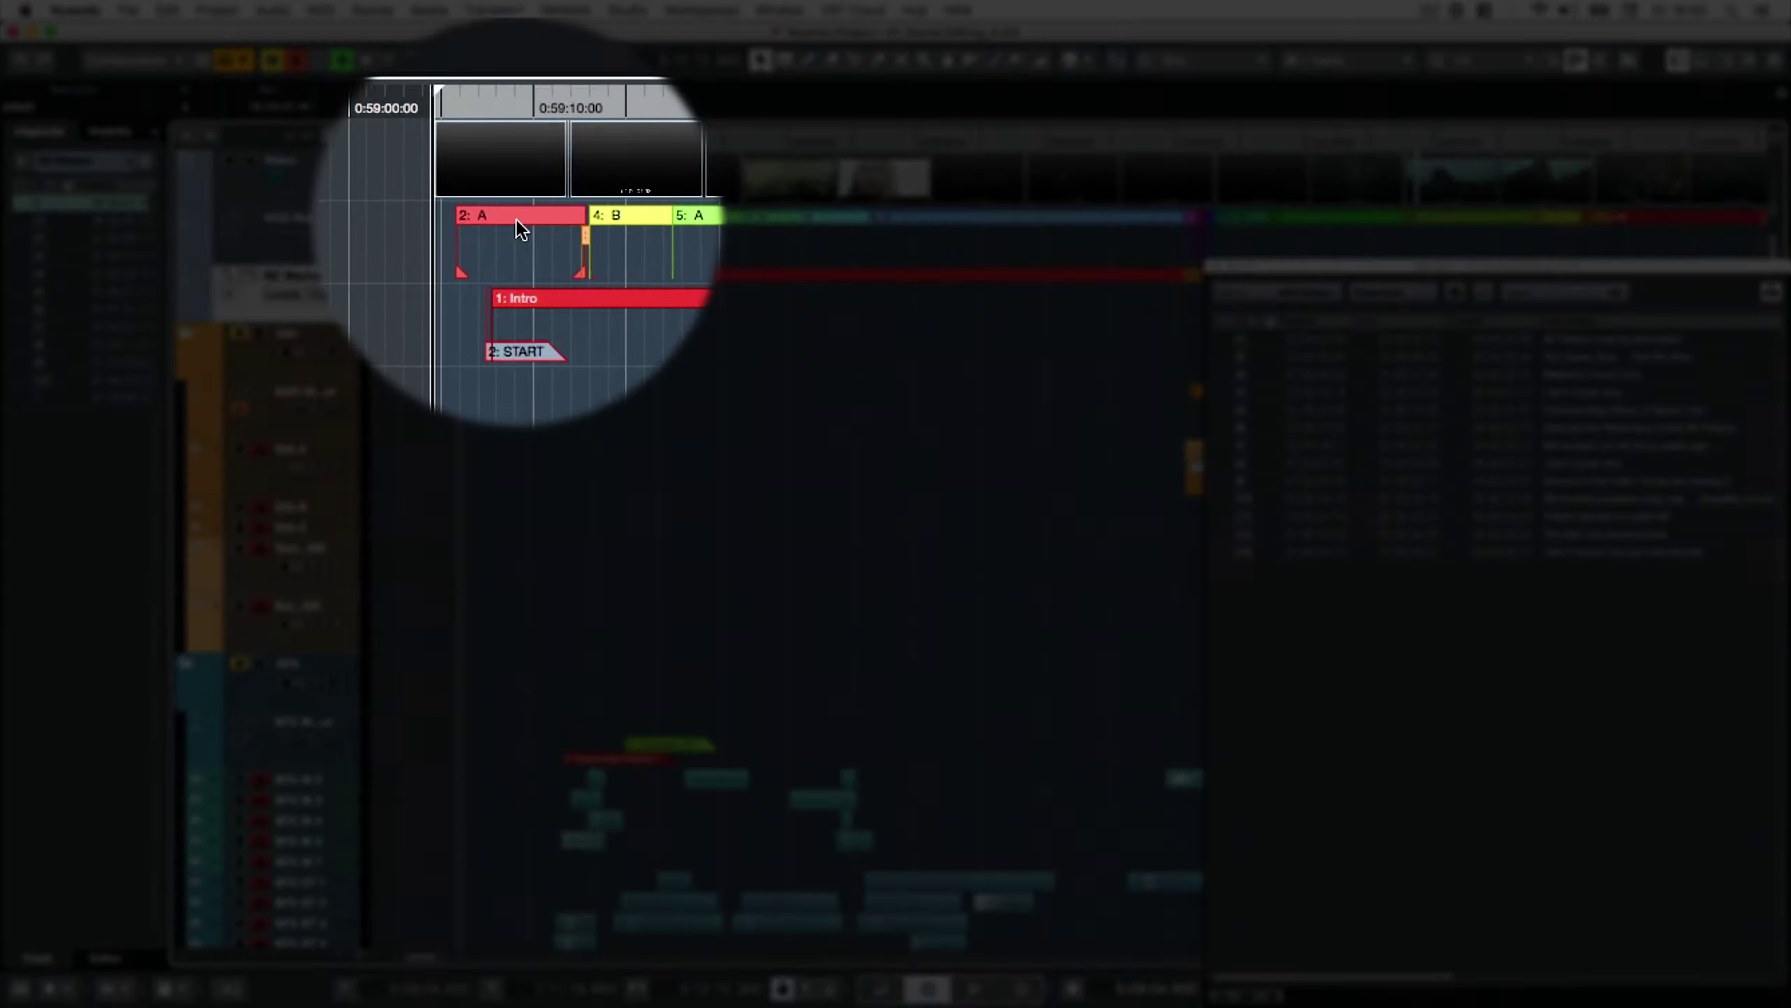
{"action": "left_click", "coordinate": [708, 218]}
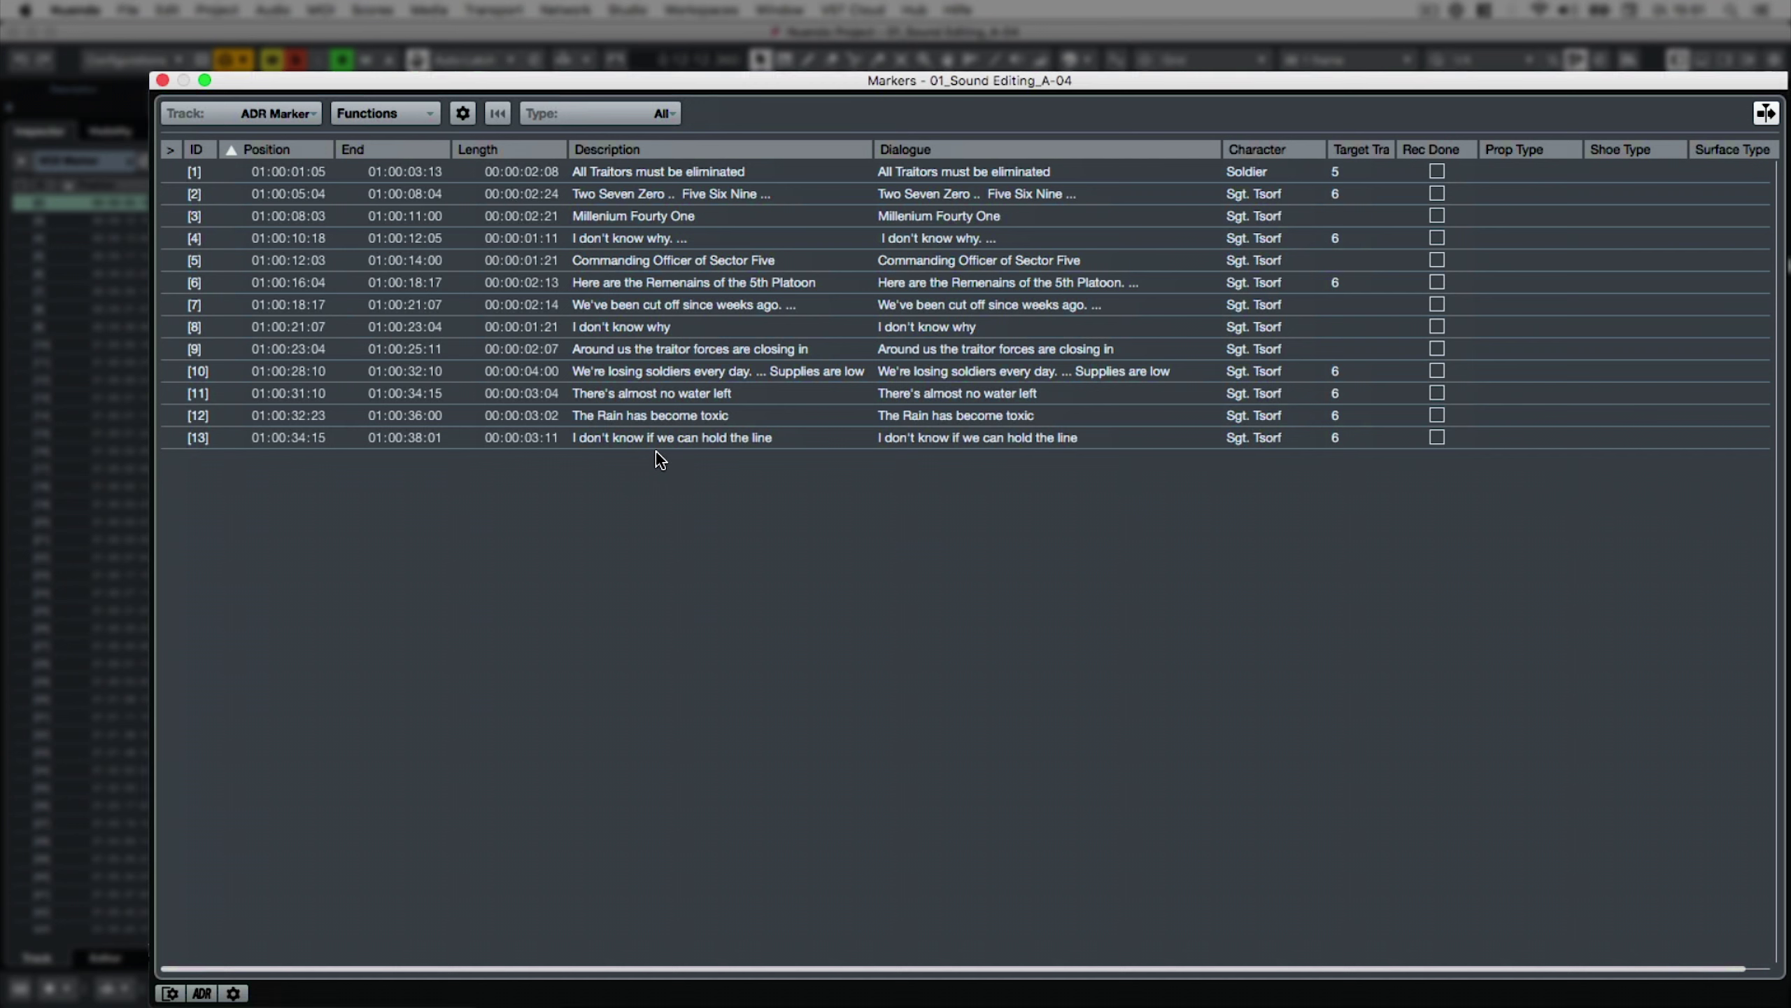
Examine the available marker attributes in the General, Foley, SFX and Background categories
{"action": "left_click", "coordinate": [463, 112]}
{"action": "mouse_move", "coordinate": [489, 175]}
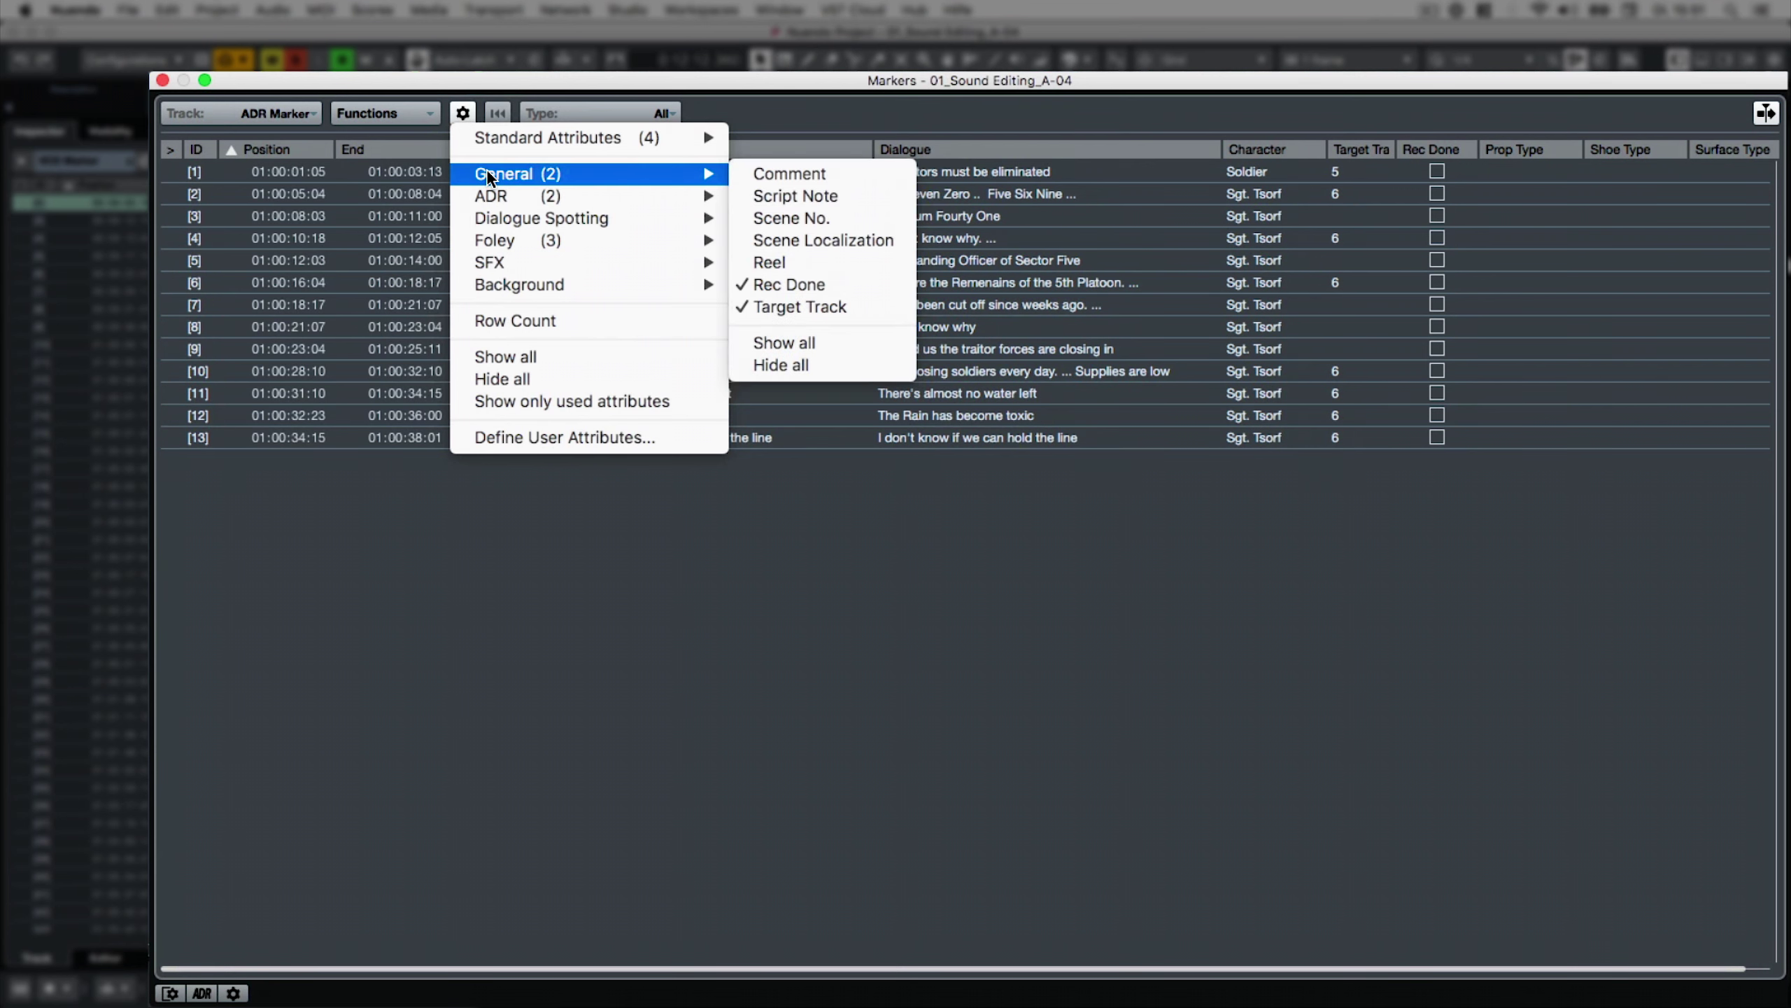
{"action": "mouse_move", "coordinate": [498, 237]}
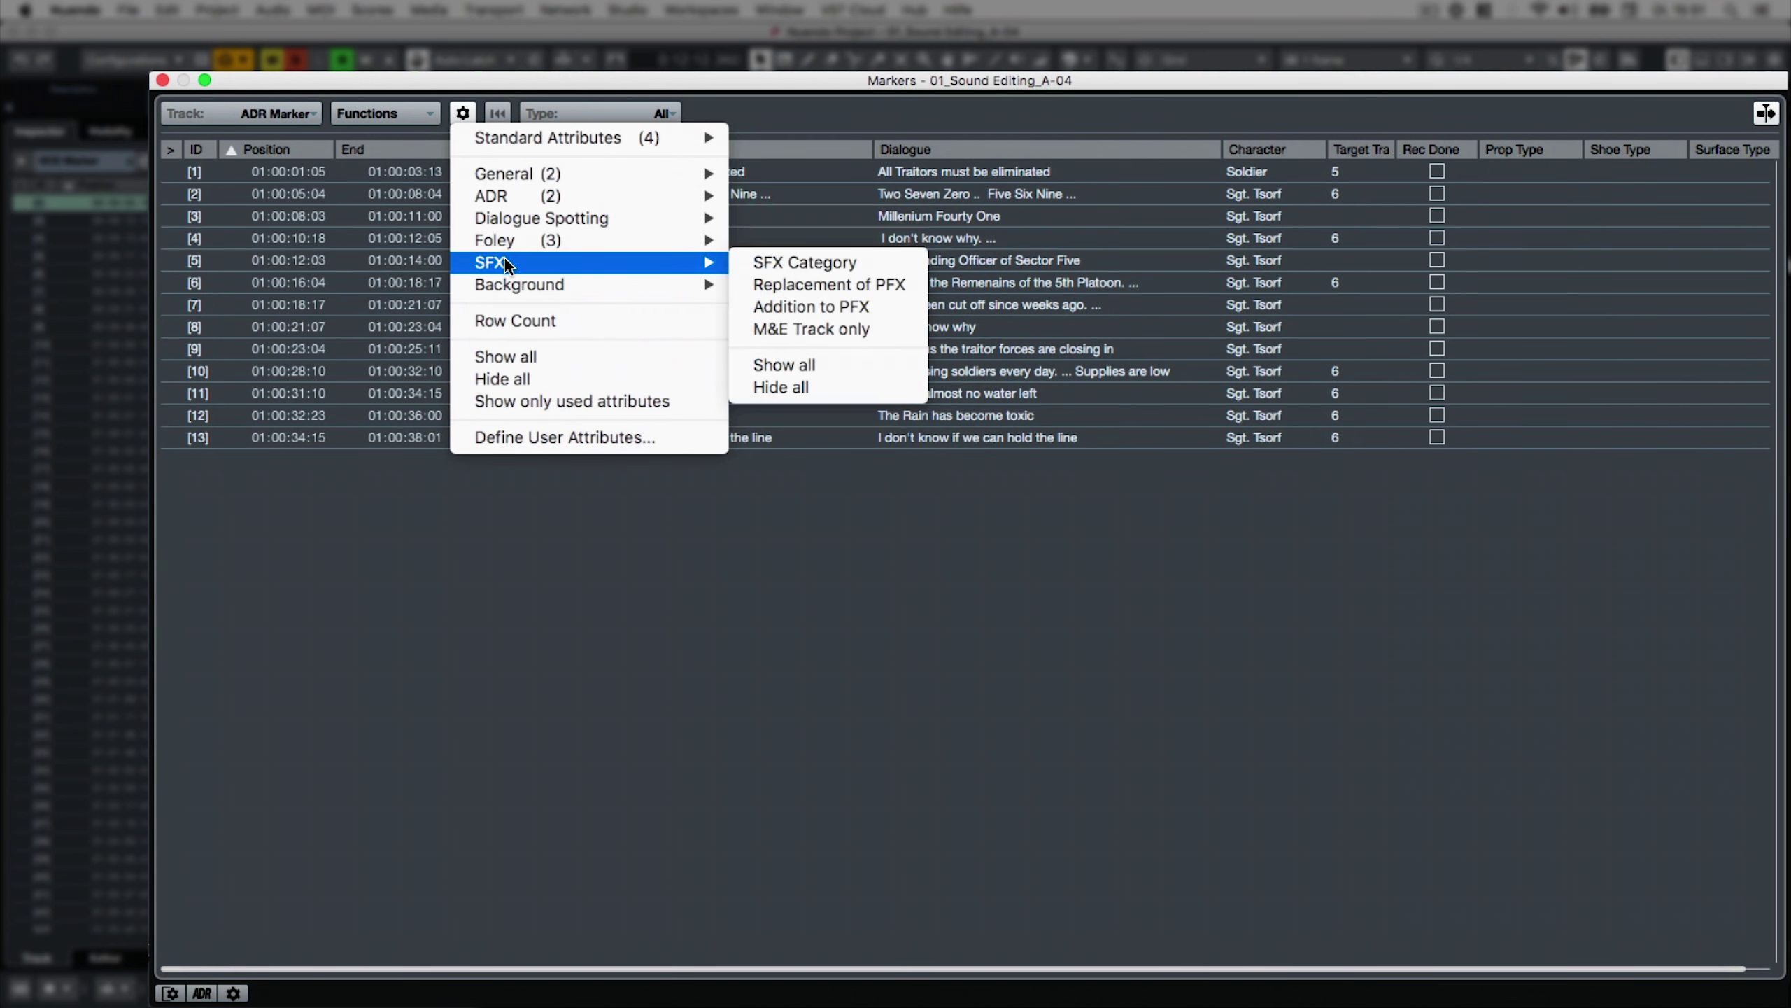
{"action": "mouse_move", "coordinate": [510, 287]}
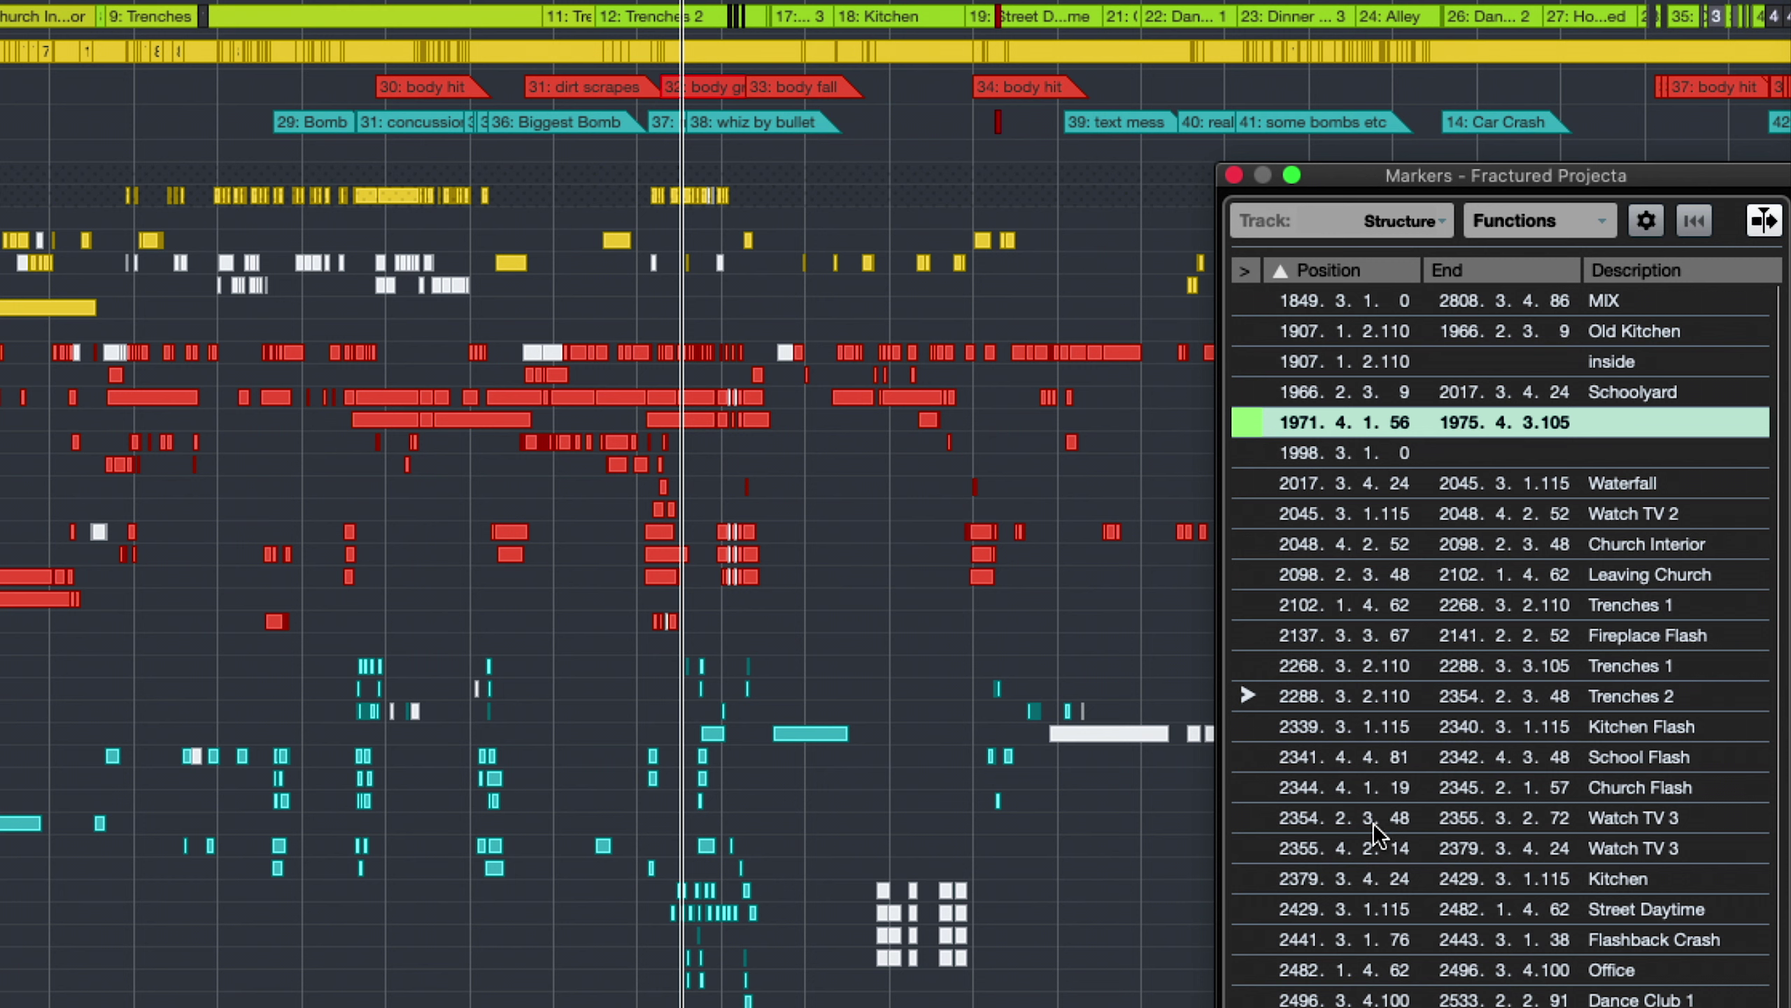
Show the vertical marker lines of the active Structure track in the project, and try the lines of all marker tracks
{"action": "key", "text": "ctrl+m"}
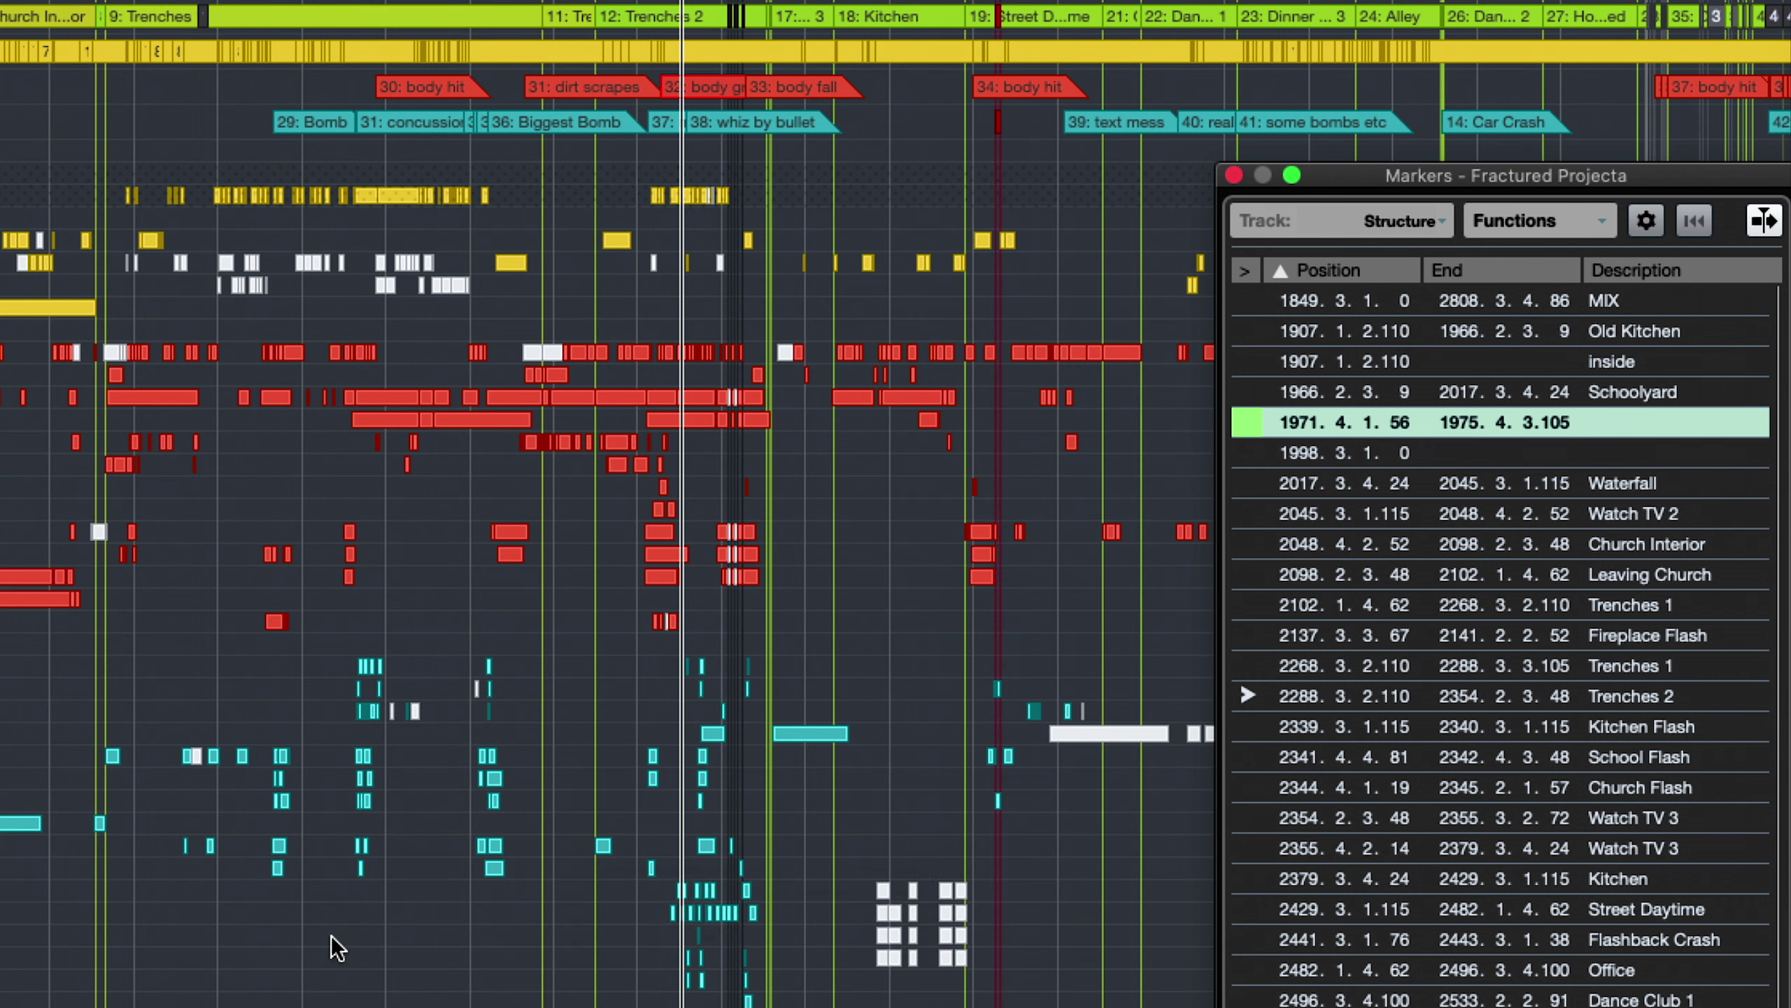
{"action": "scroll", "coordinate": [972, 972], "scroll_direction": "right", "scroll_amount": 10}
{"action": "scroll", "coordinate": [607, 504], "scroll_direction": "left", "scroll_amount": 10}
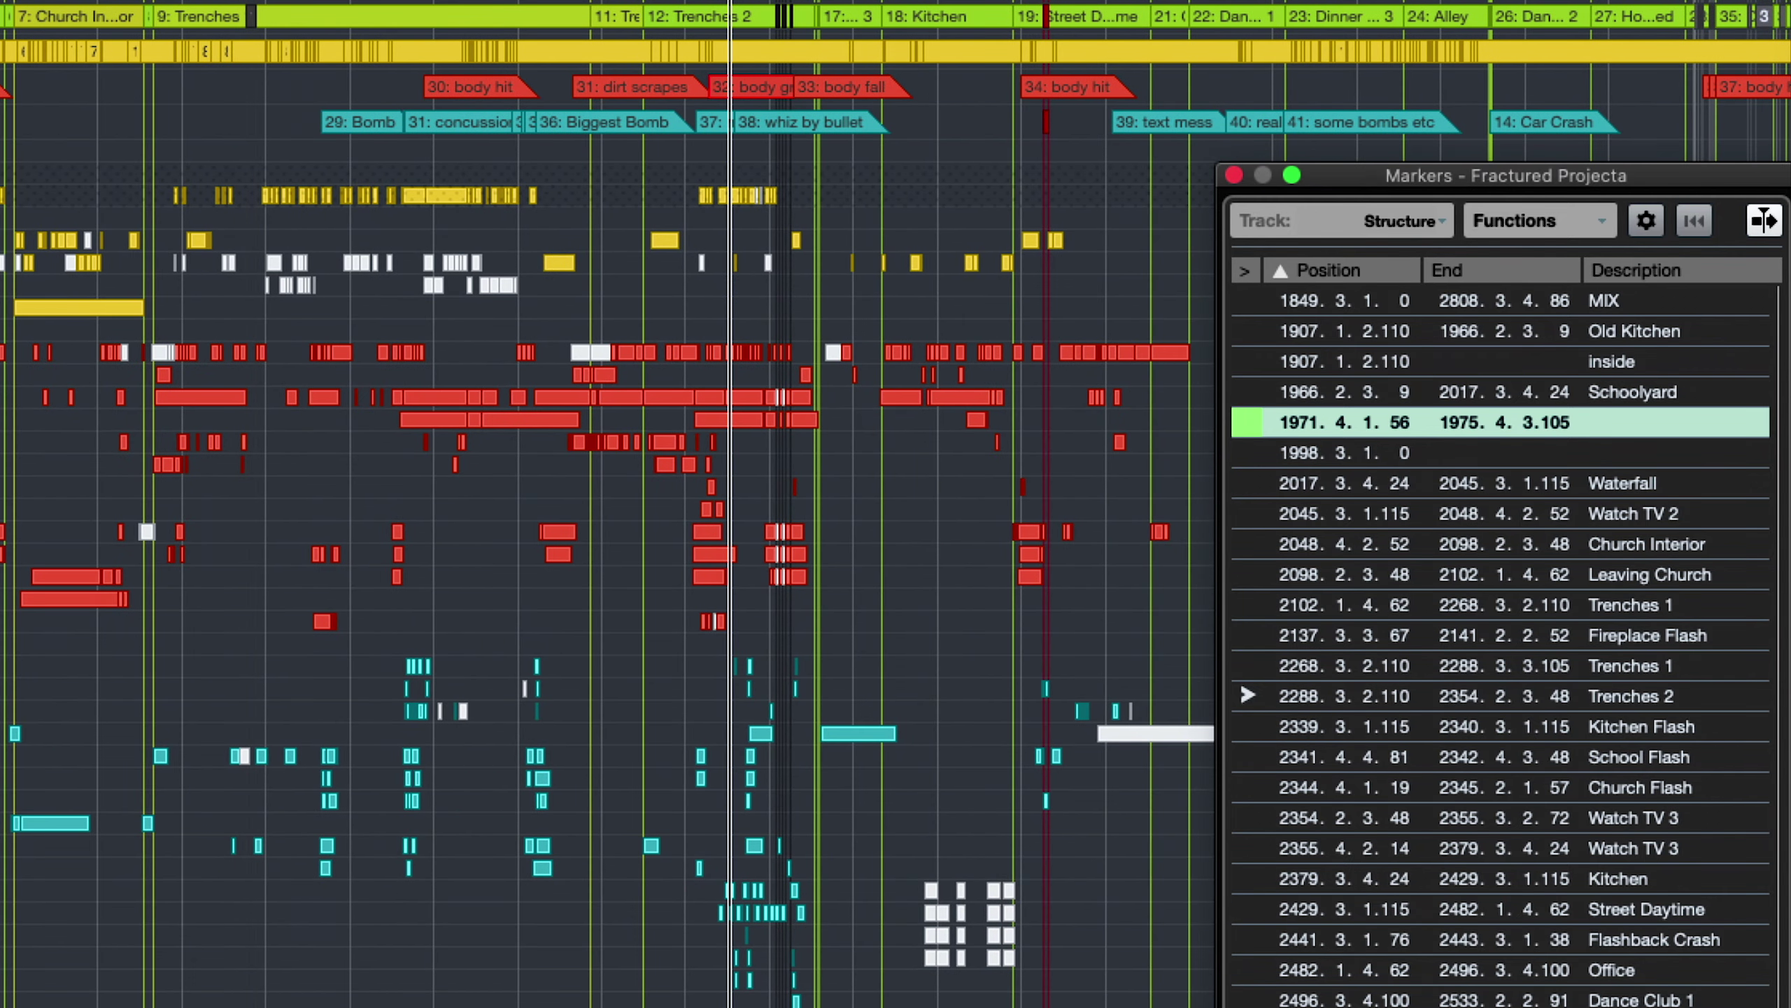
{"action": "key", "text": "alt+m"}
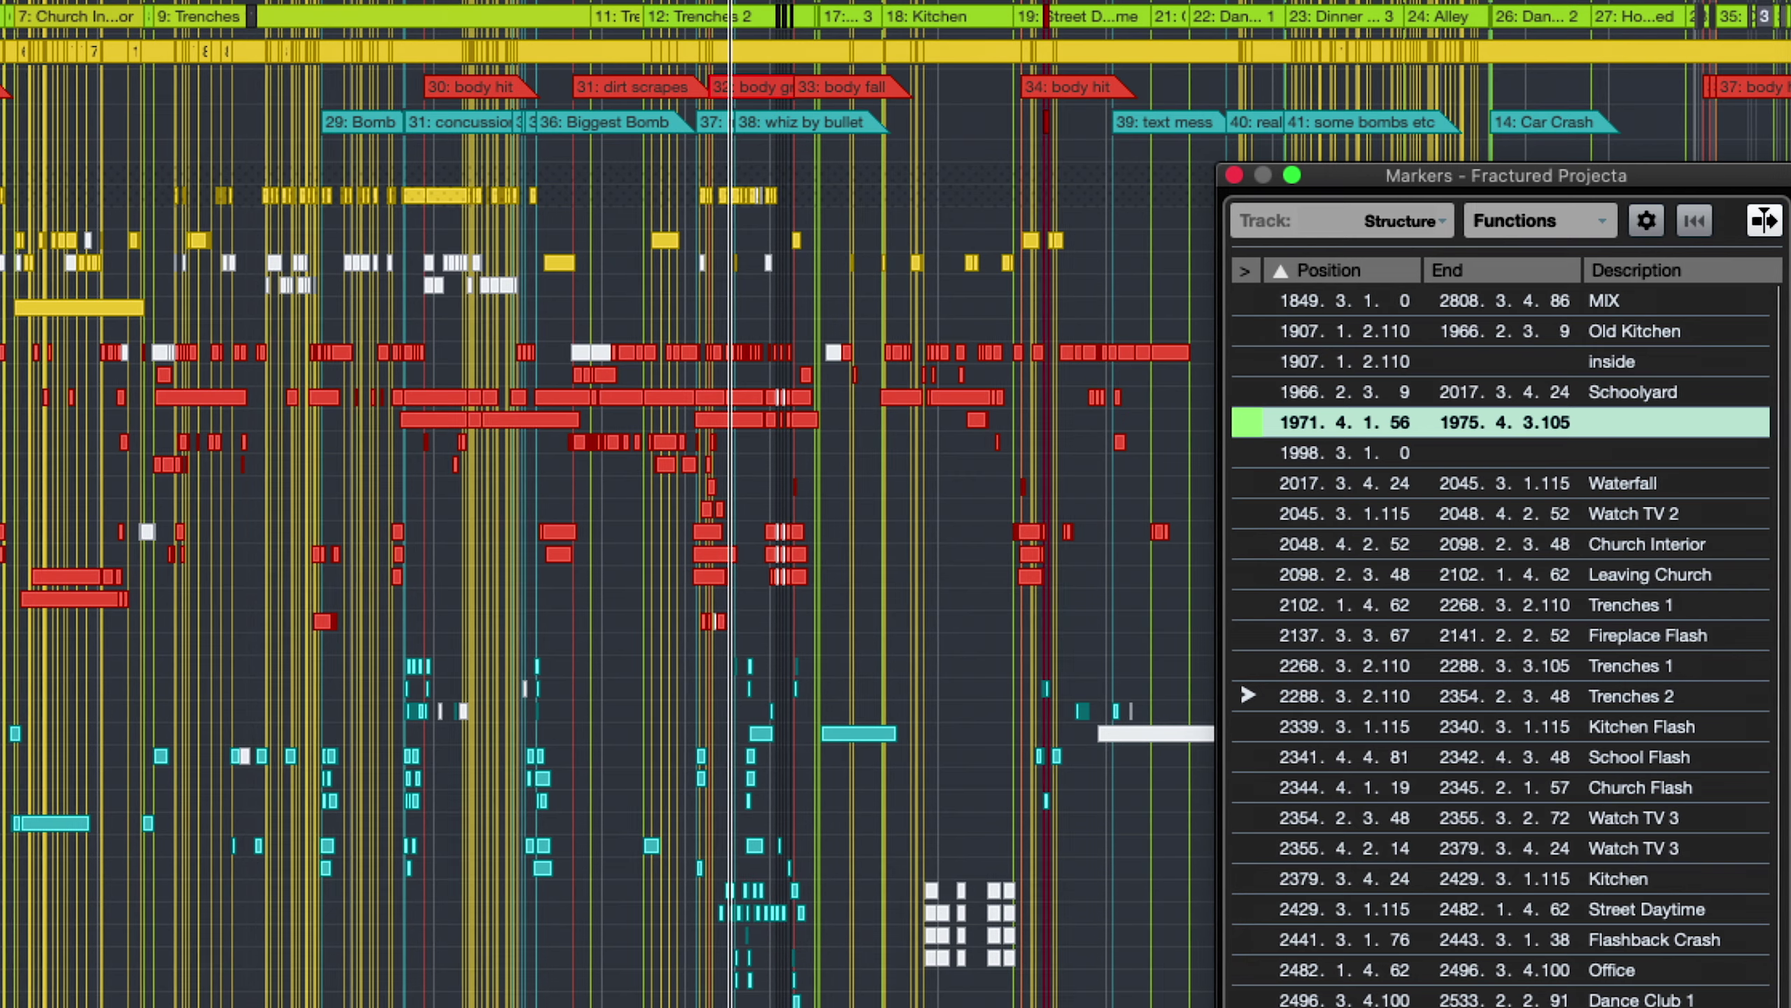
{"action": "key", "text": "alt+m"}
{"action": "key", "text": "alt+m"}
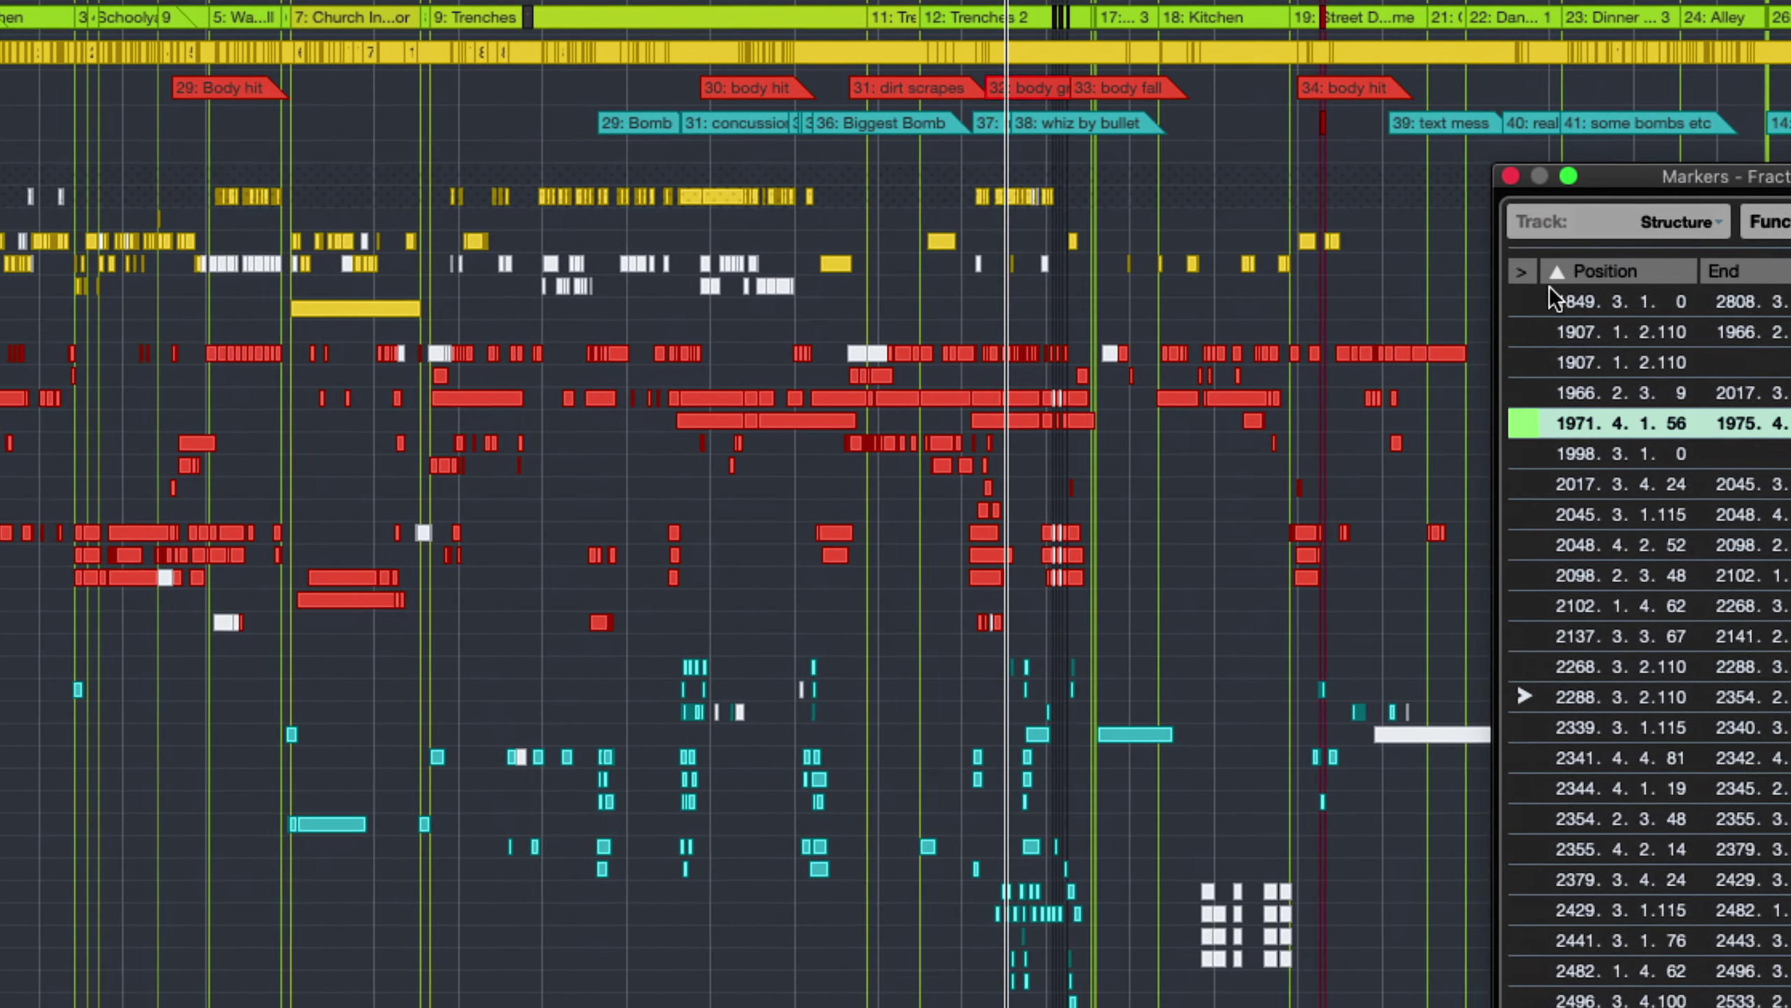
Switch the Markers window from the Structure track to other marker tracks to compare their marker lines in the project
{"action": "left_click", "coordinate": [1678, 222]}
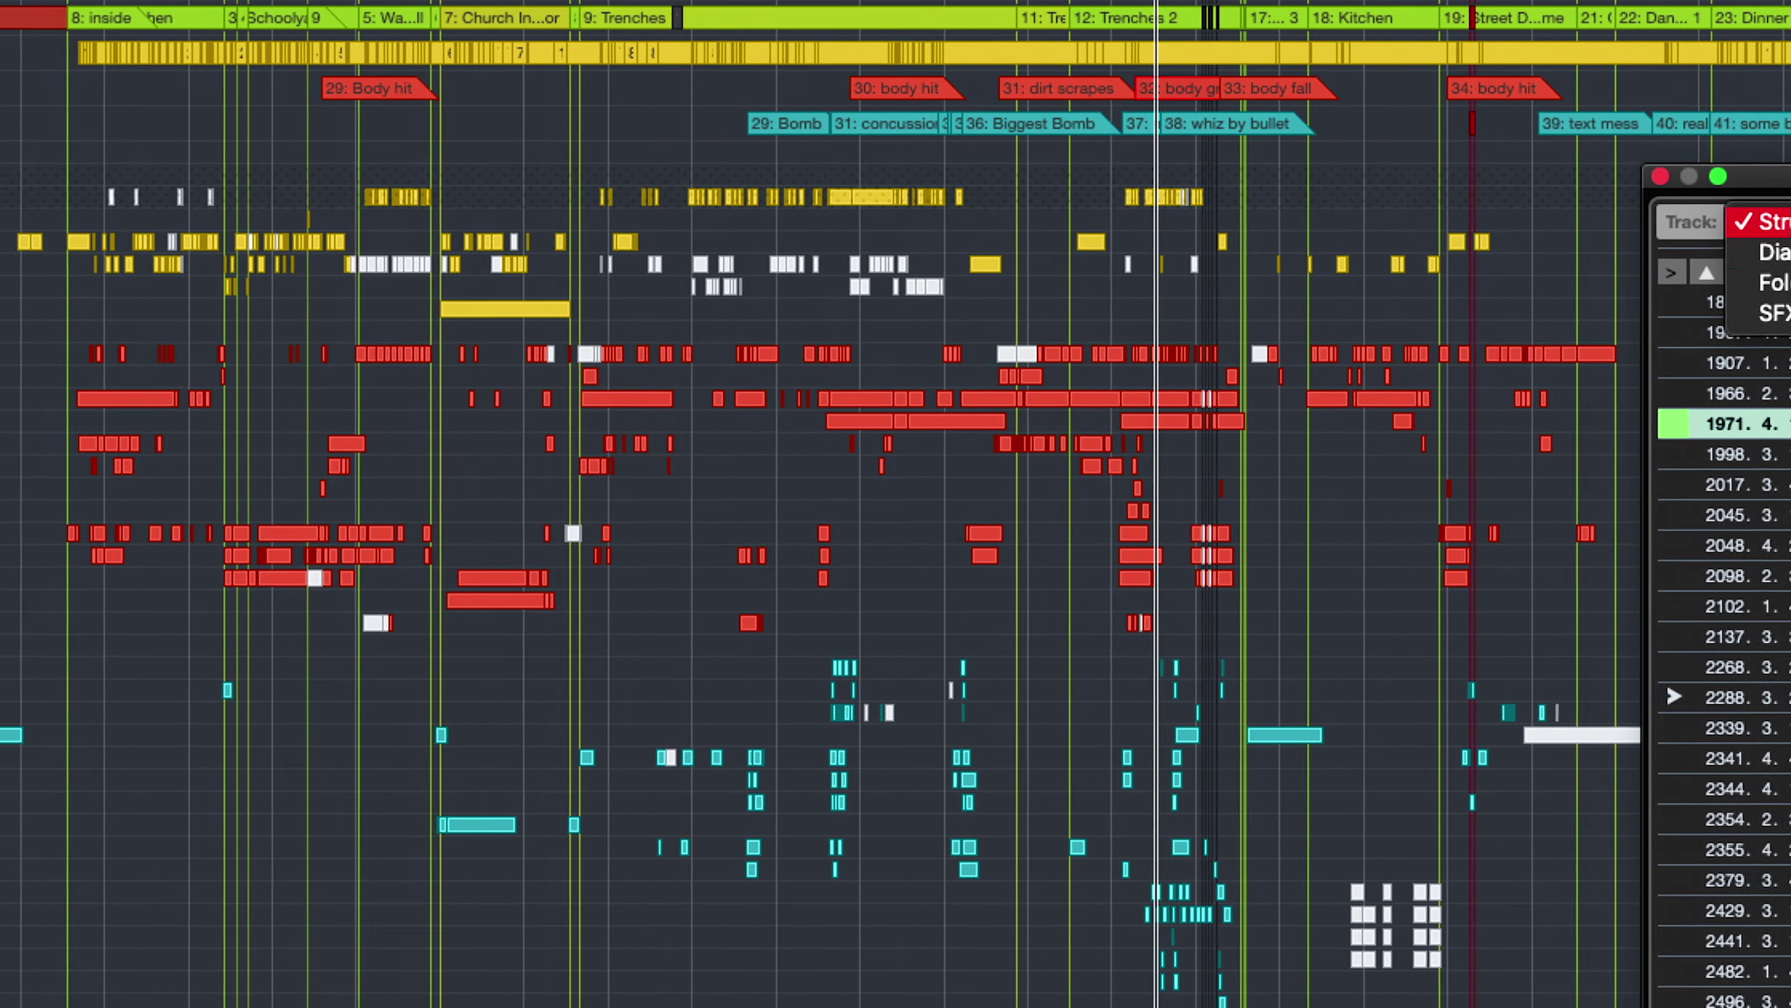
{"action": "left_click", "coordinate": [1551, 252]}
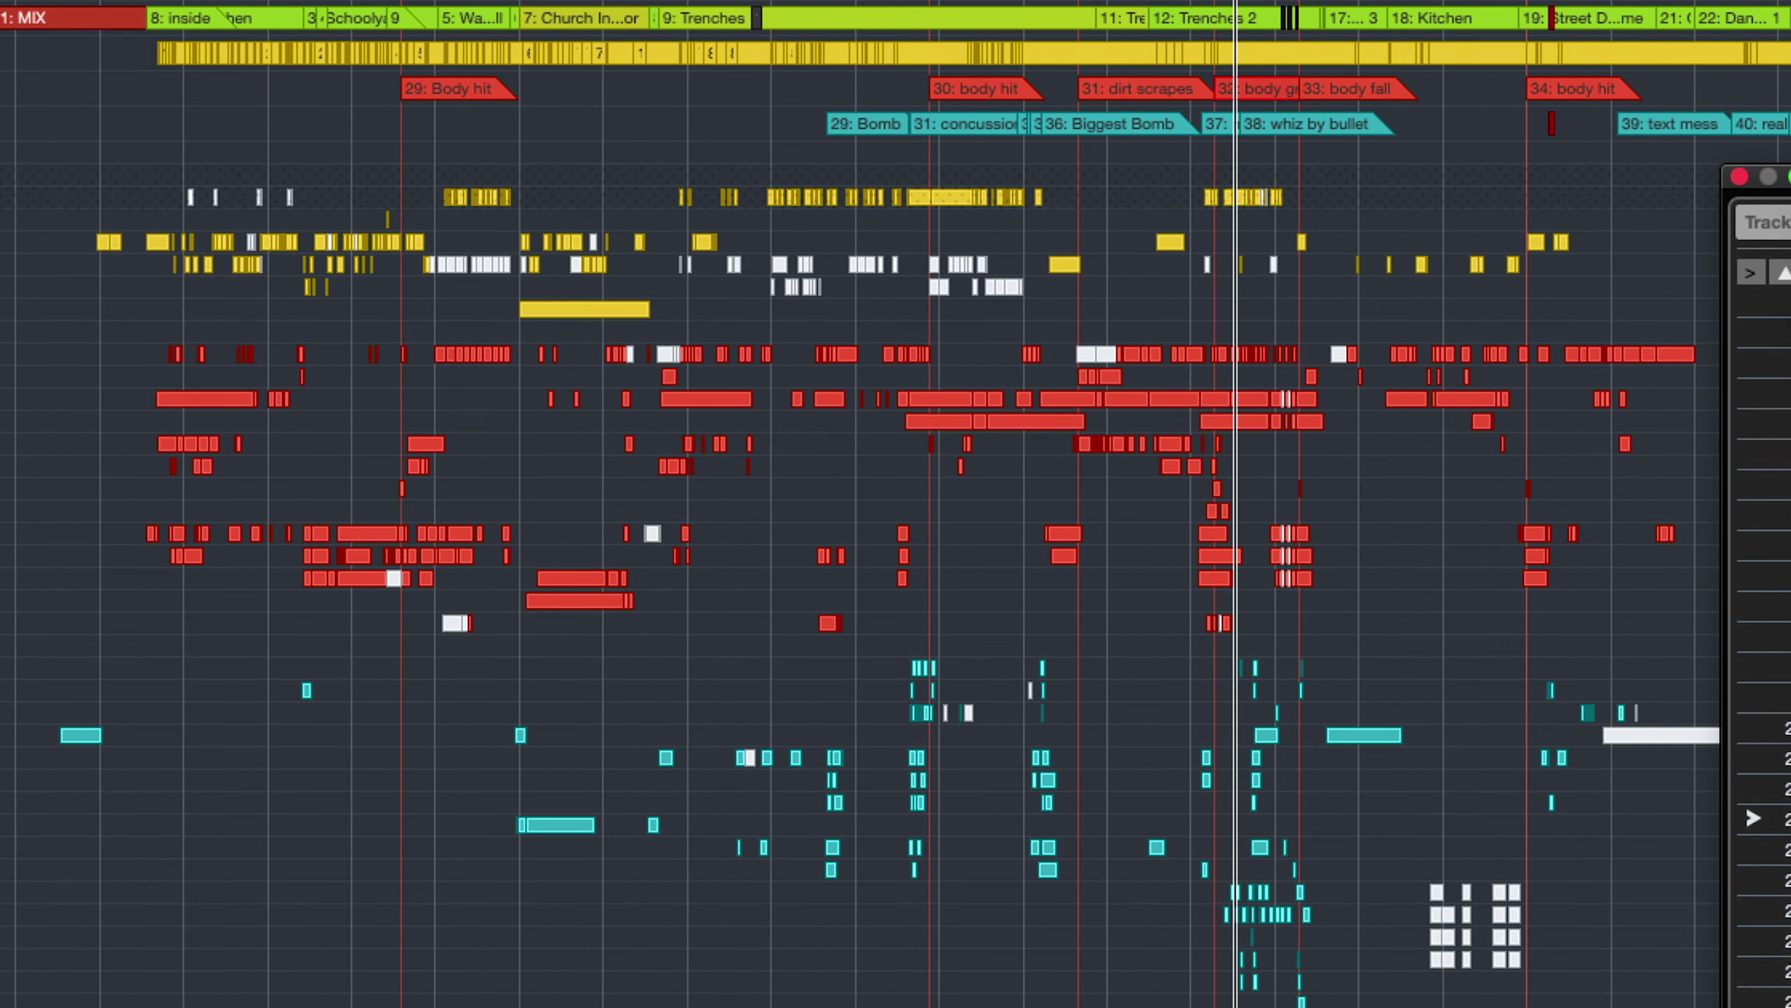
{"action": "left_click", "coordinate": [1763, 222]}
{"action": "left_click", "coordinate": [1704, 398]}
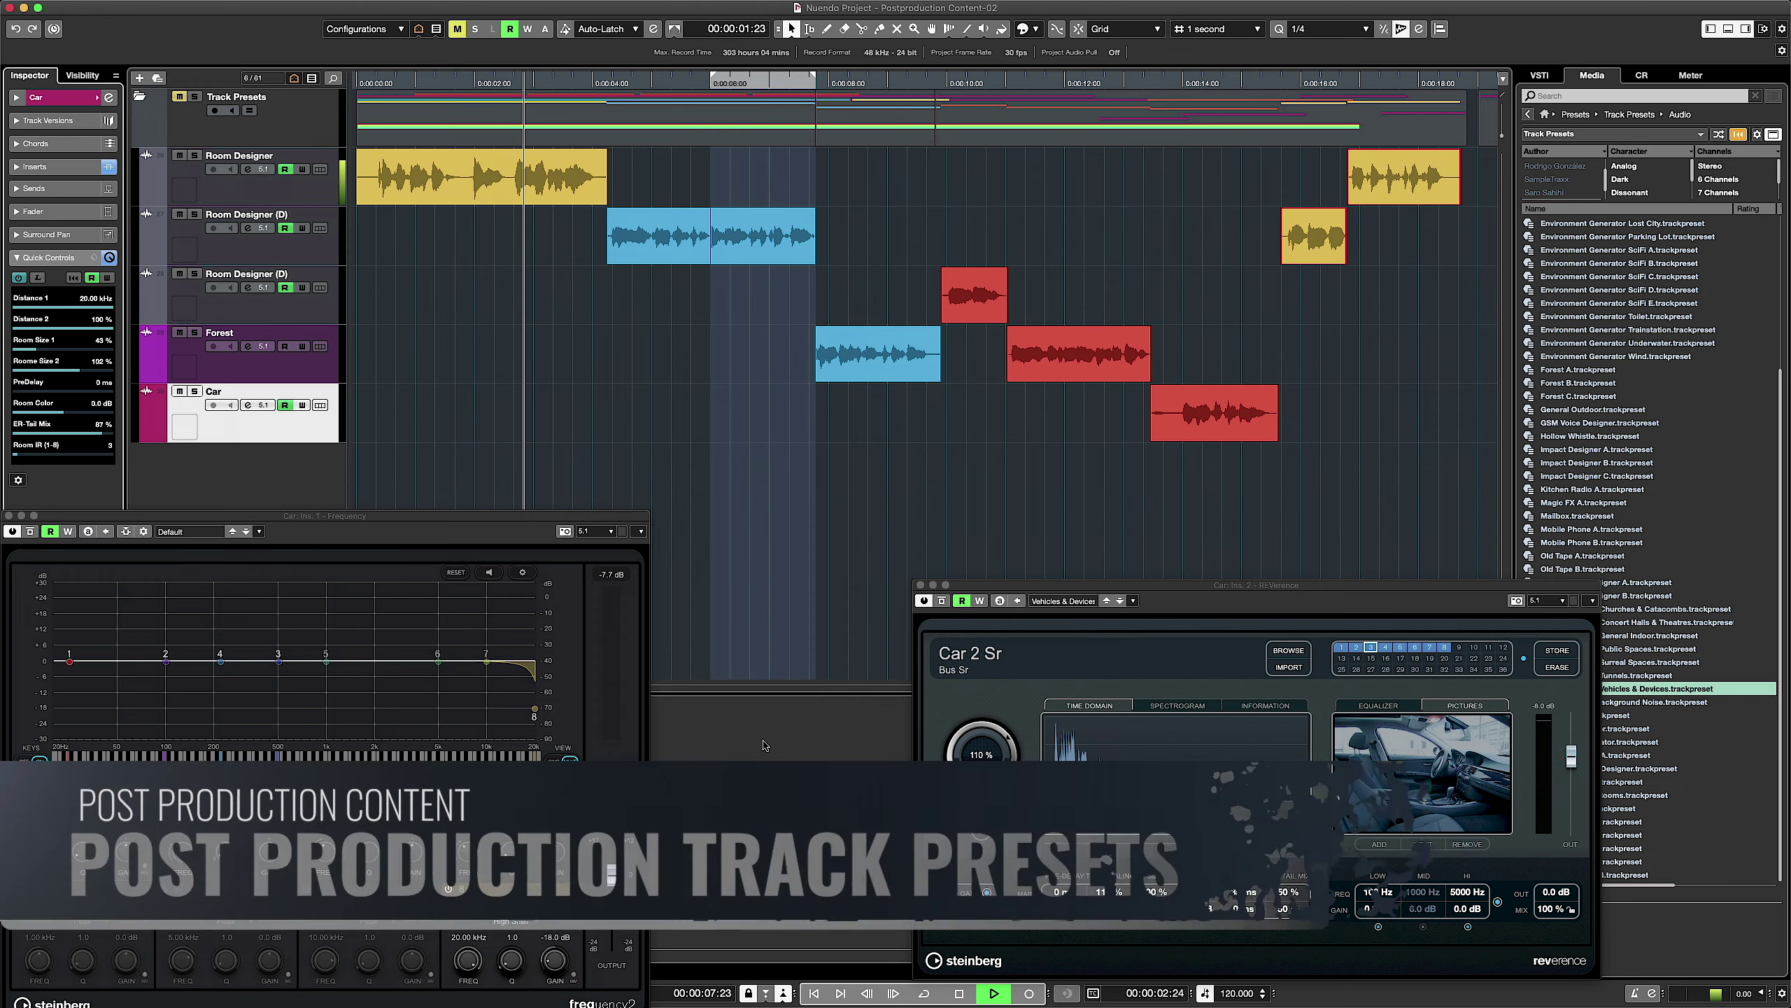
Compare the plug-in setups of the Forest, Room Designer (D) and Car preset tracks by selecting them in turn during playback
{"action": "key", "text": "Up"}
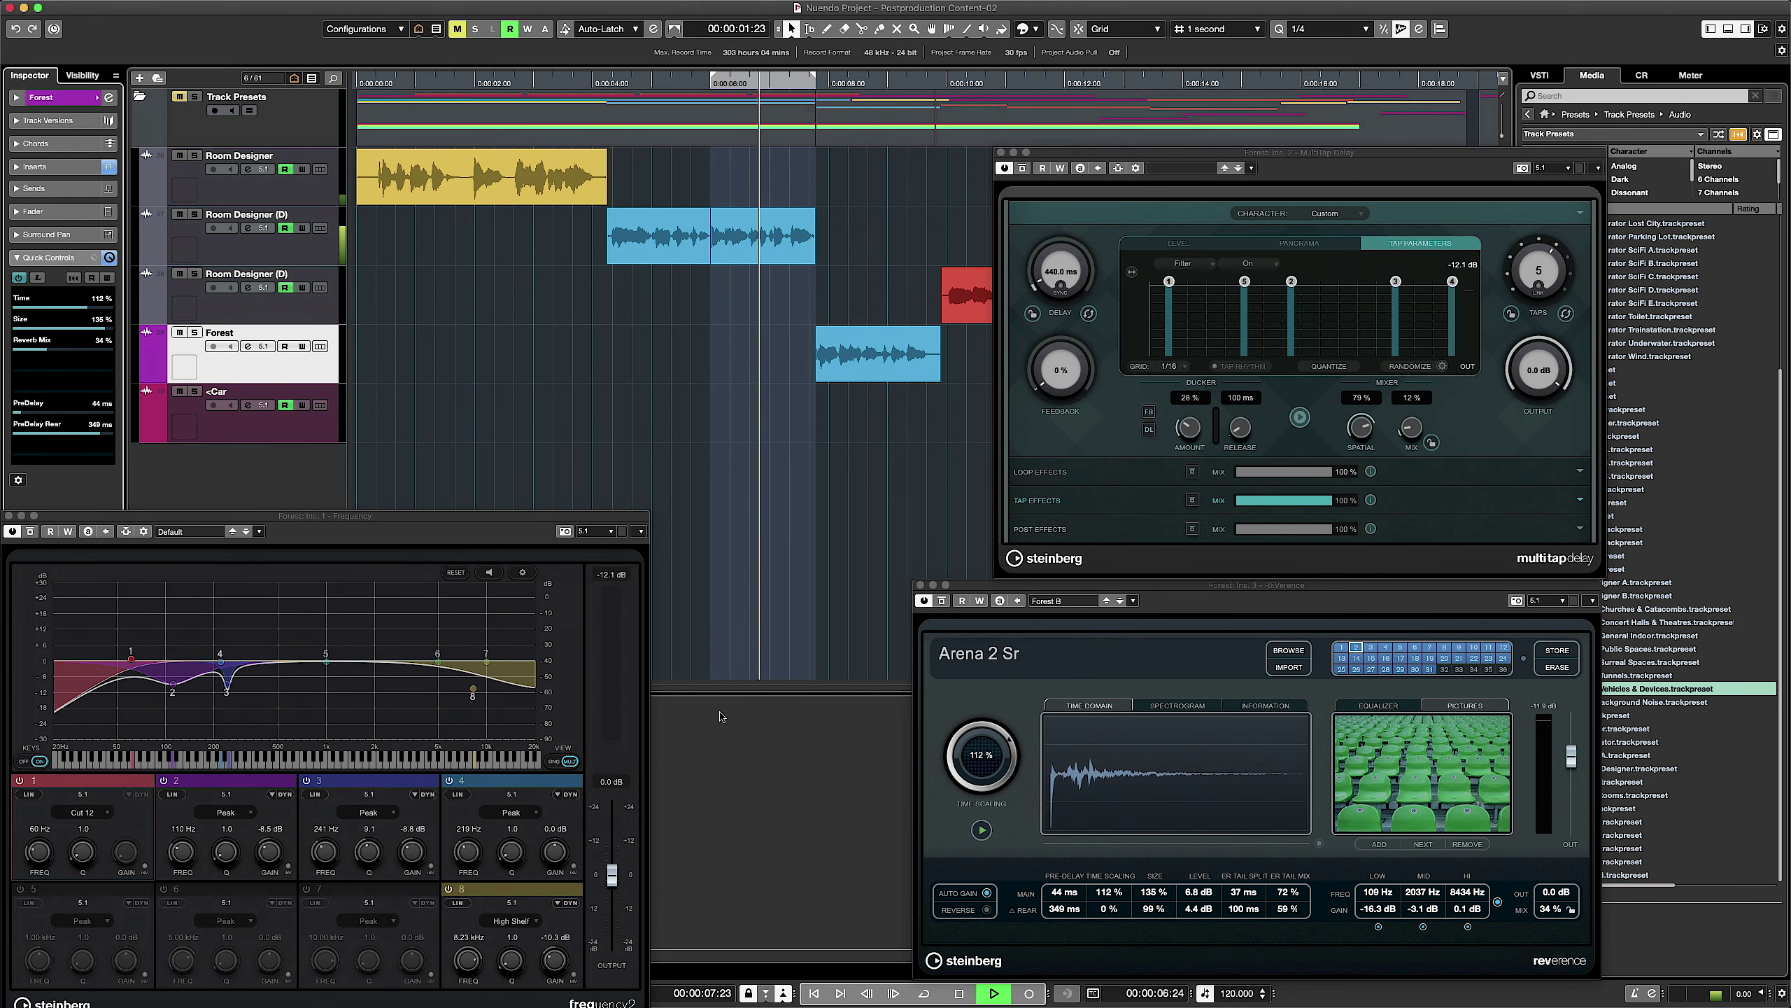
{"action": "key", "text": "Up"}
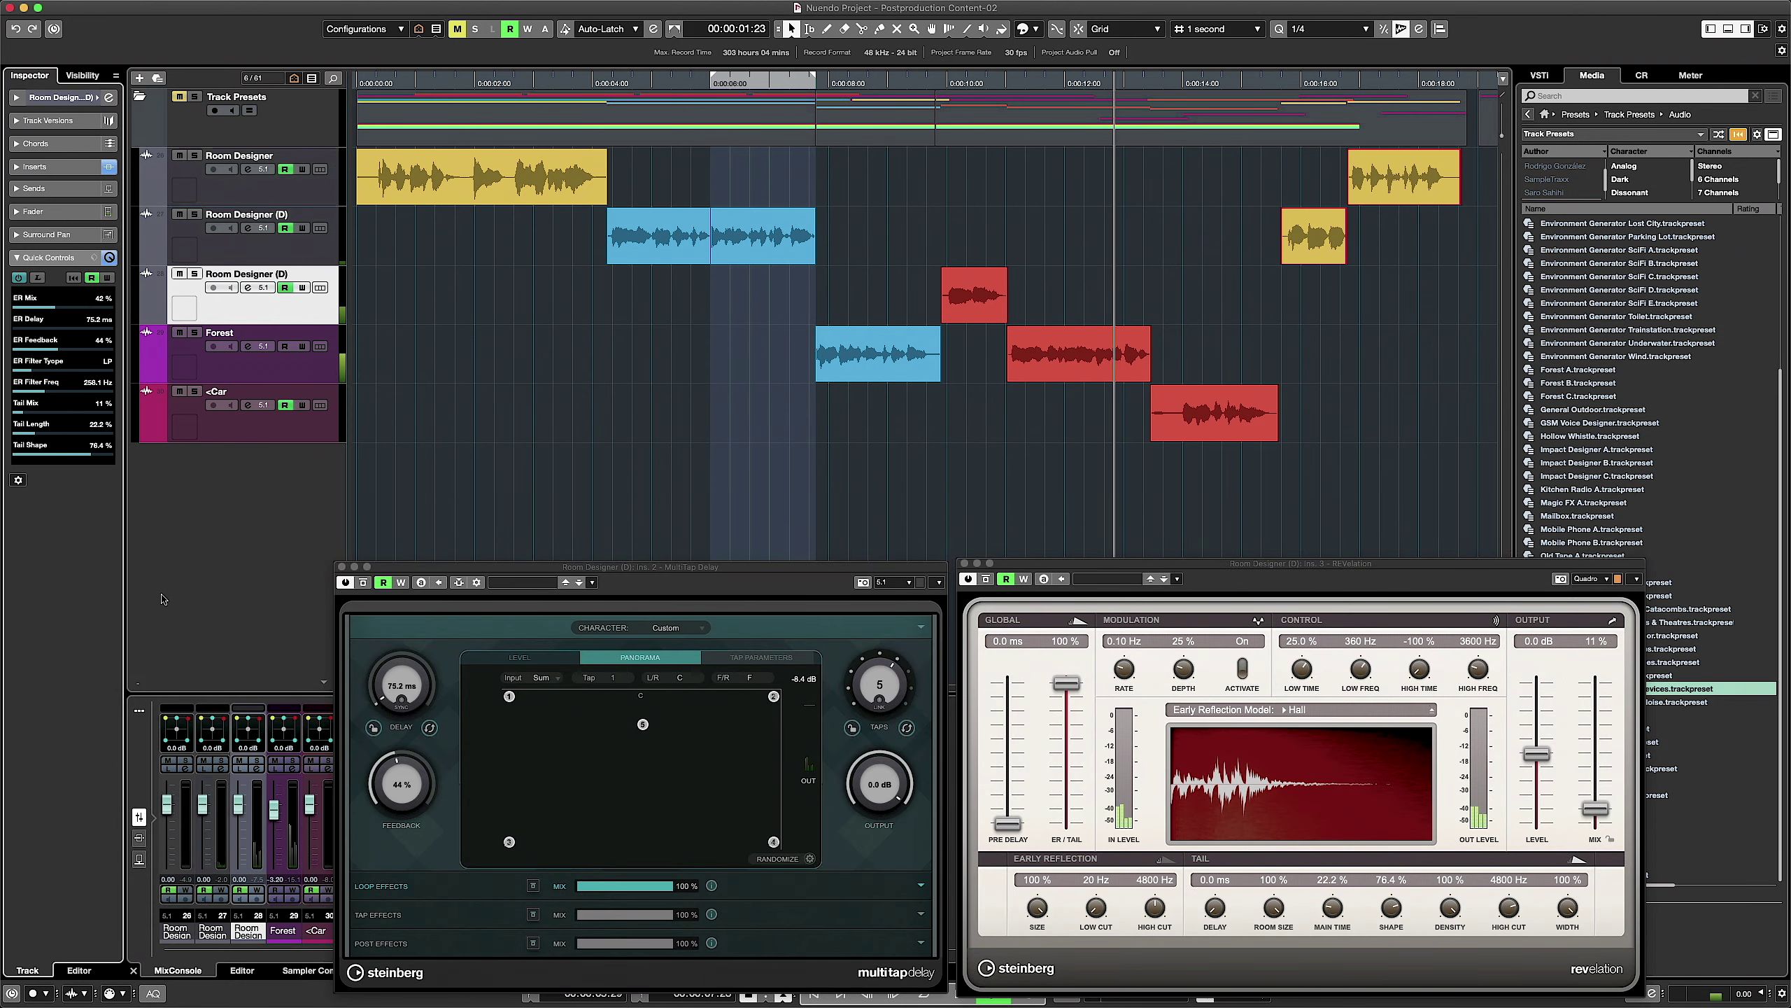
{"action": "left_click", "coordinate": [233, 424]}
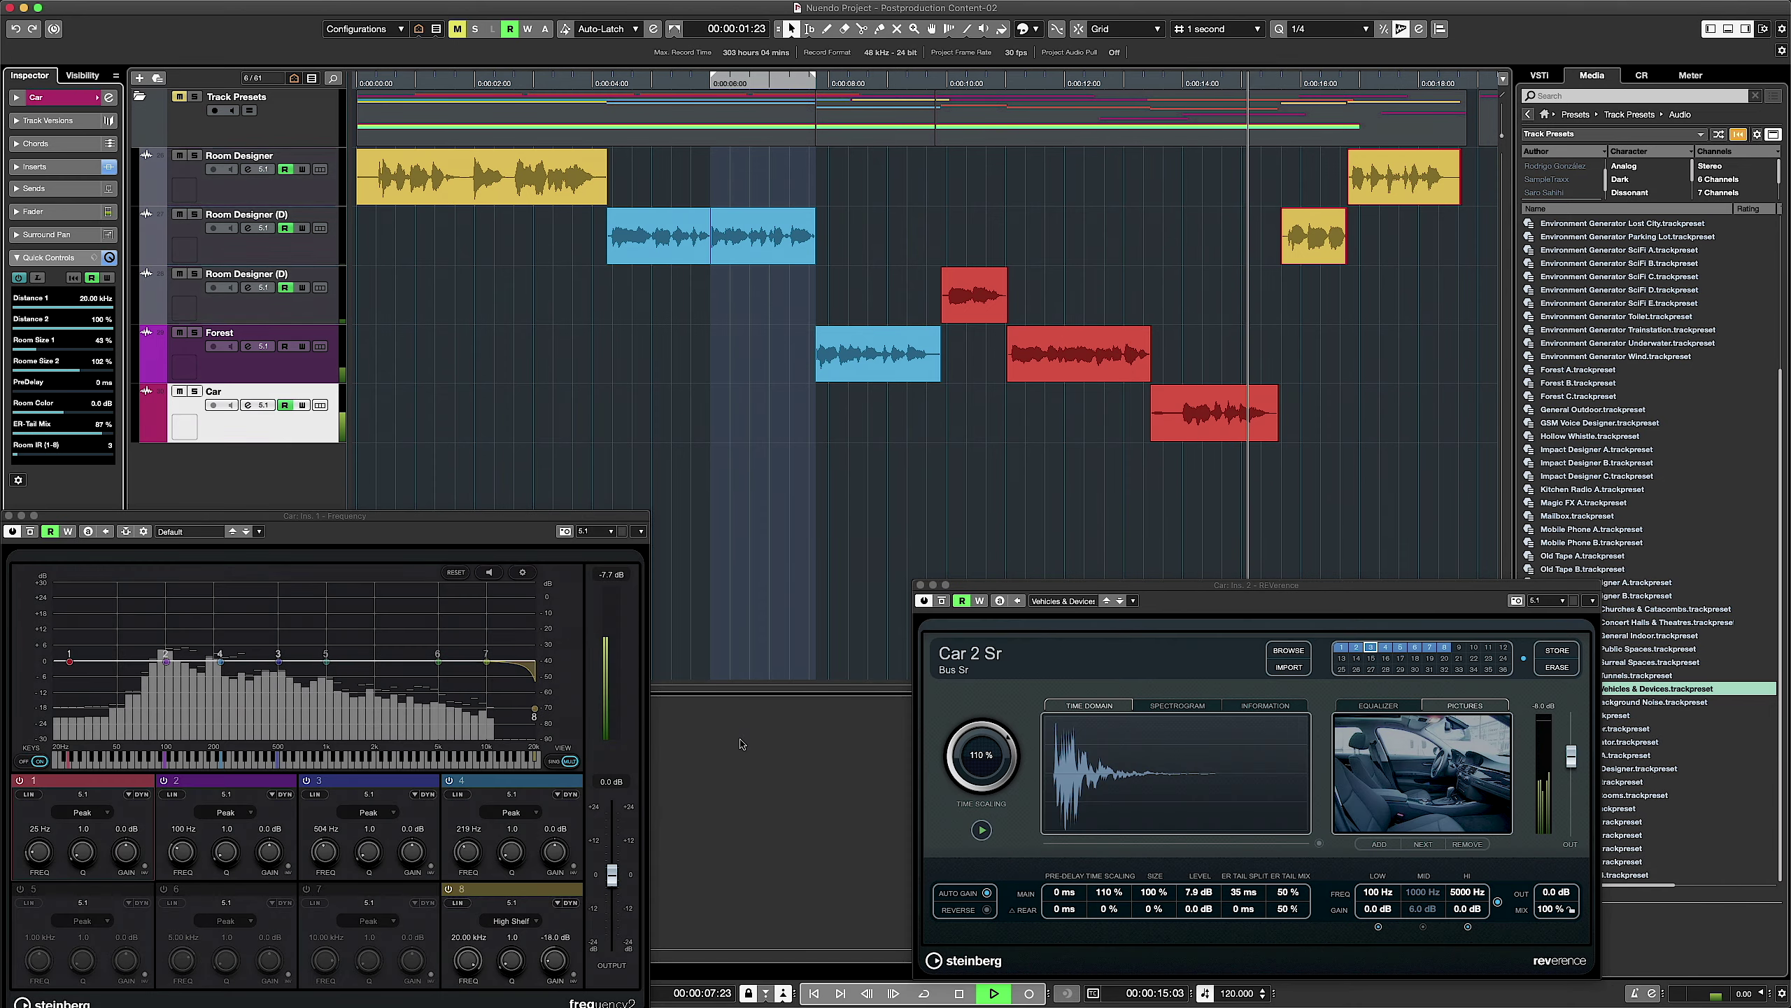
{"action": "key", "text": "Up"}
{"action": "key", "text": "Down"}
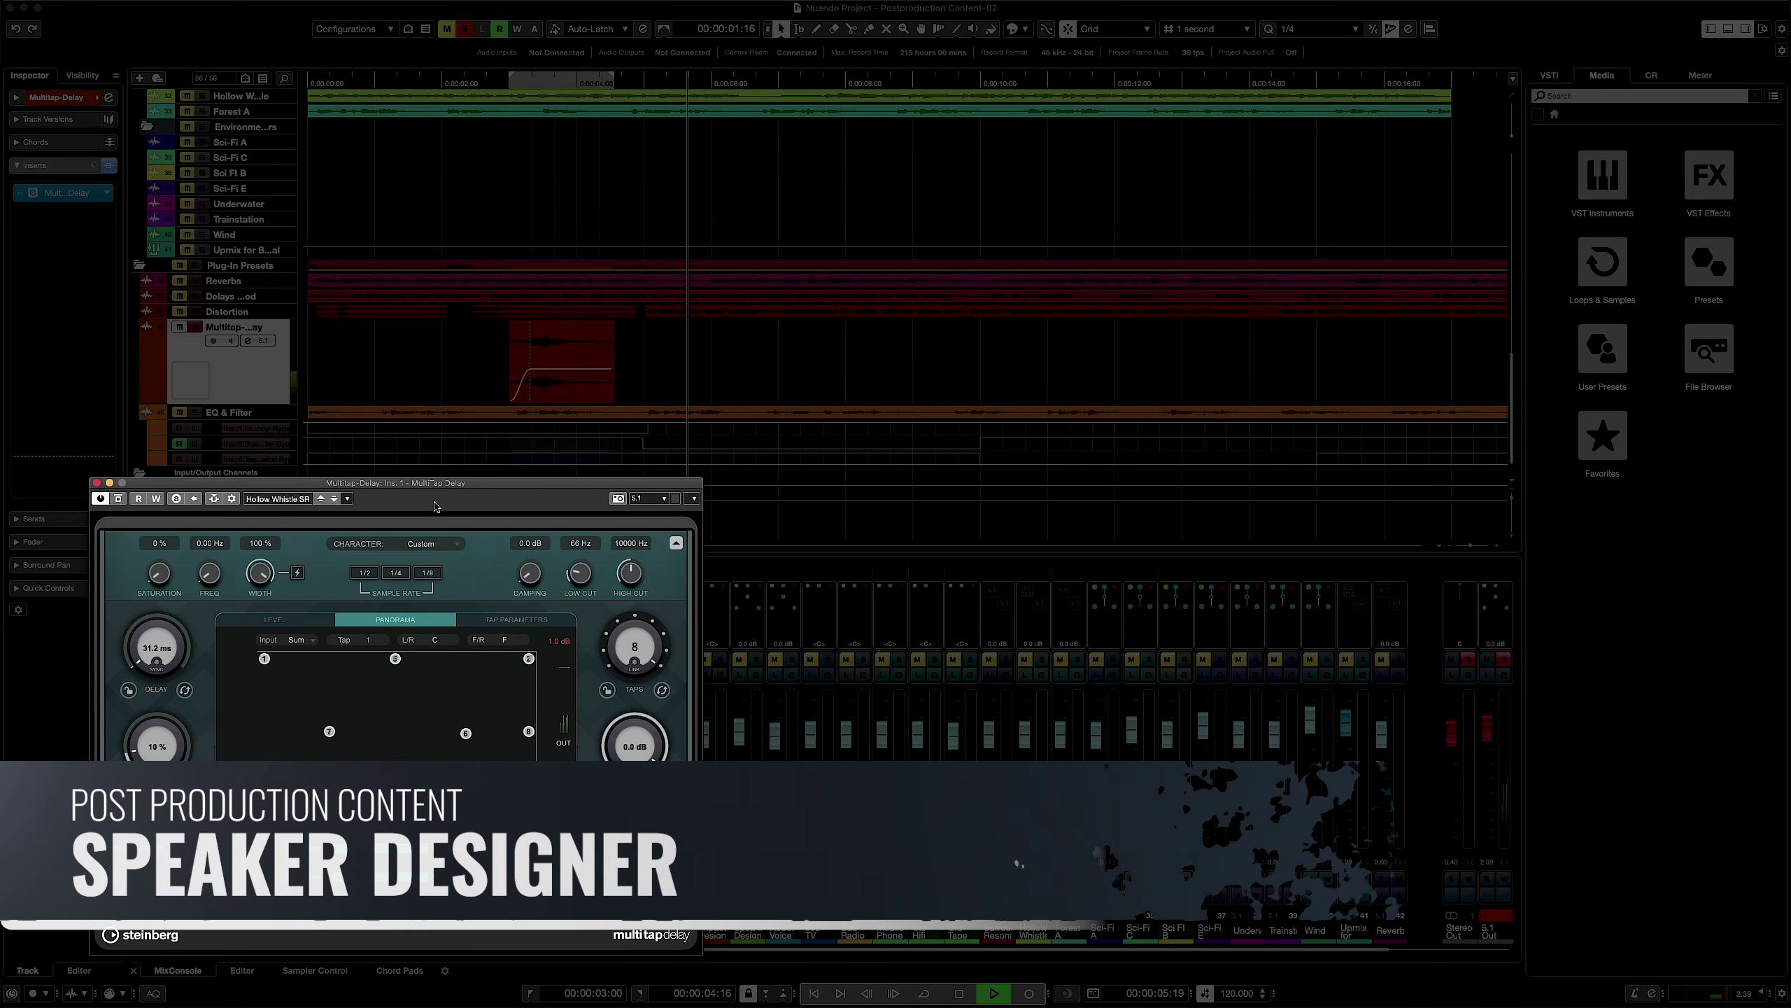
Play back the Speaker Designer and device preset tracks to compare their plug-in setups
{"action": "key", "text": "space"}
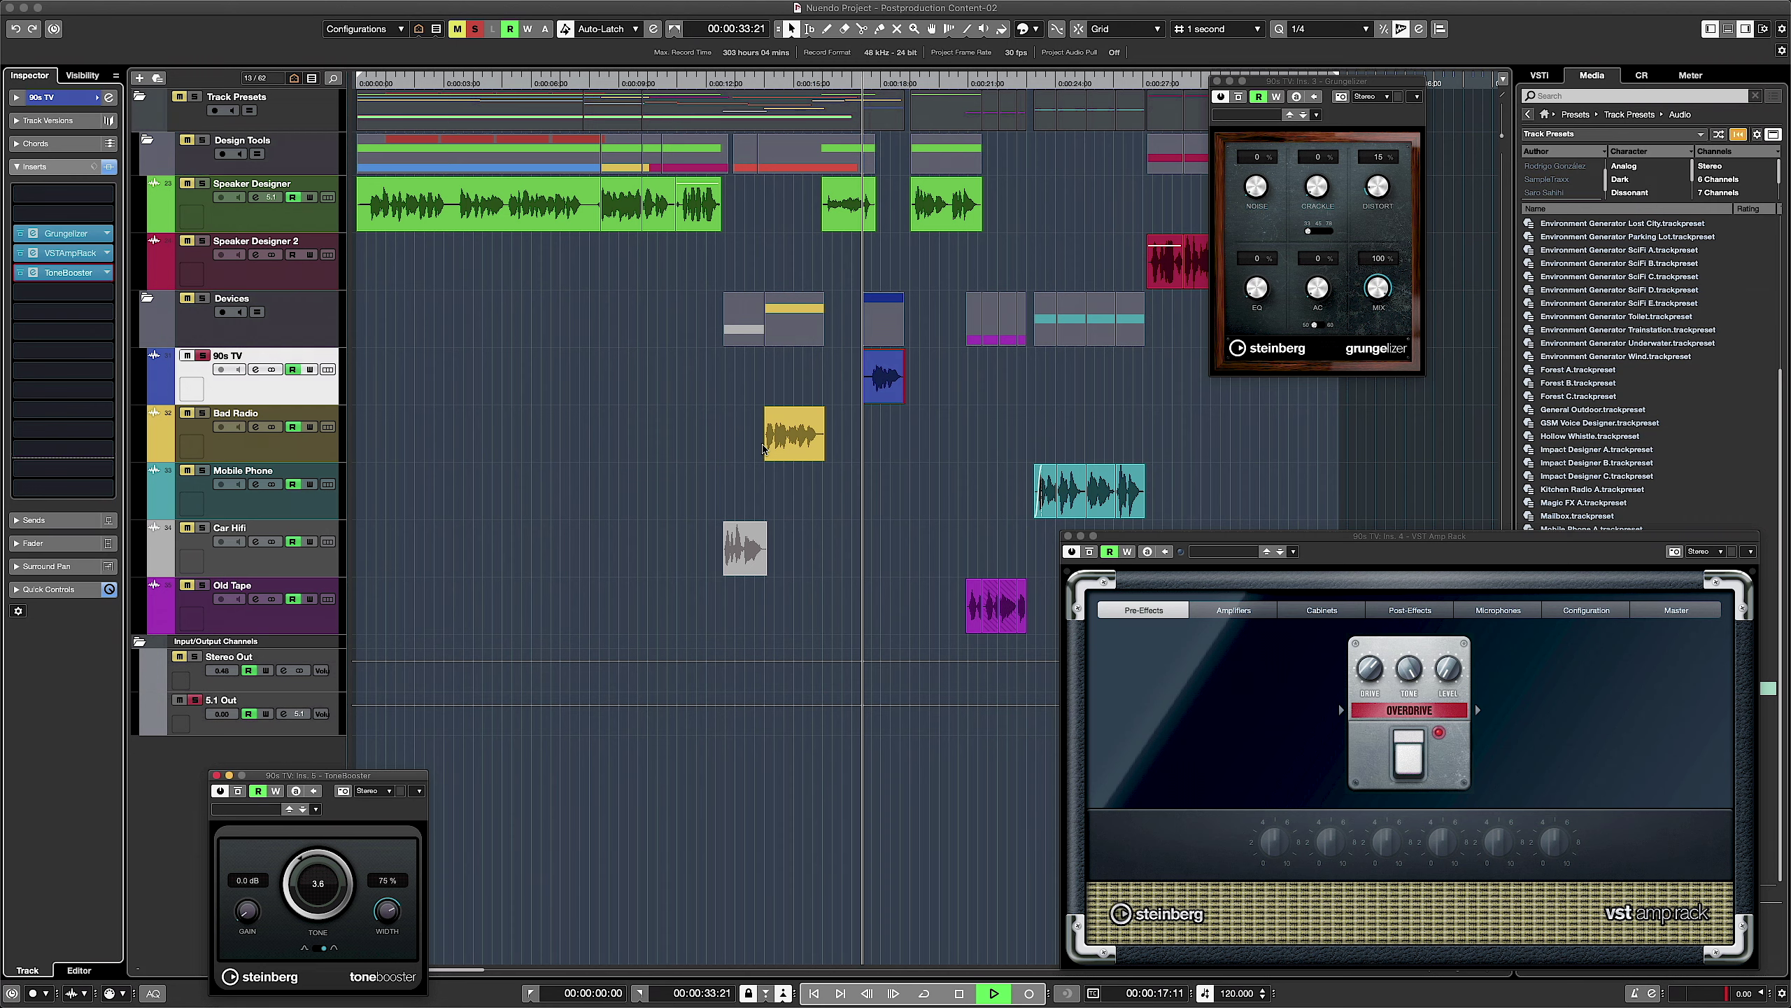
{"action": "left_click", "coordinate": [818, 473]}
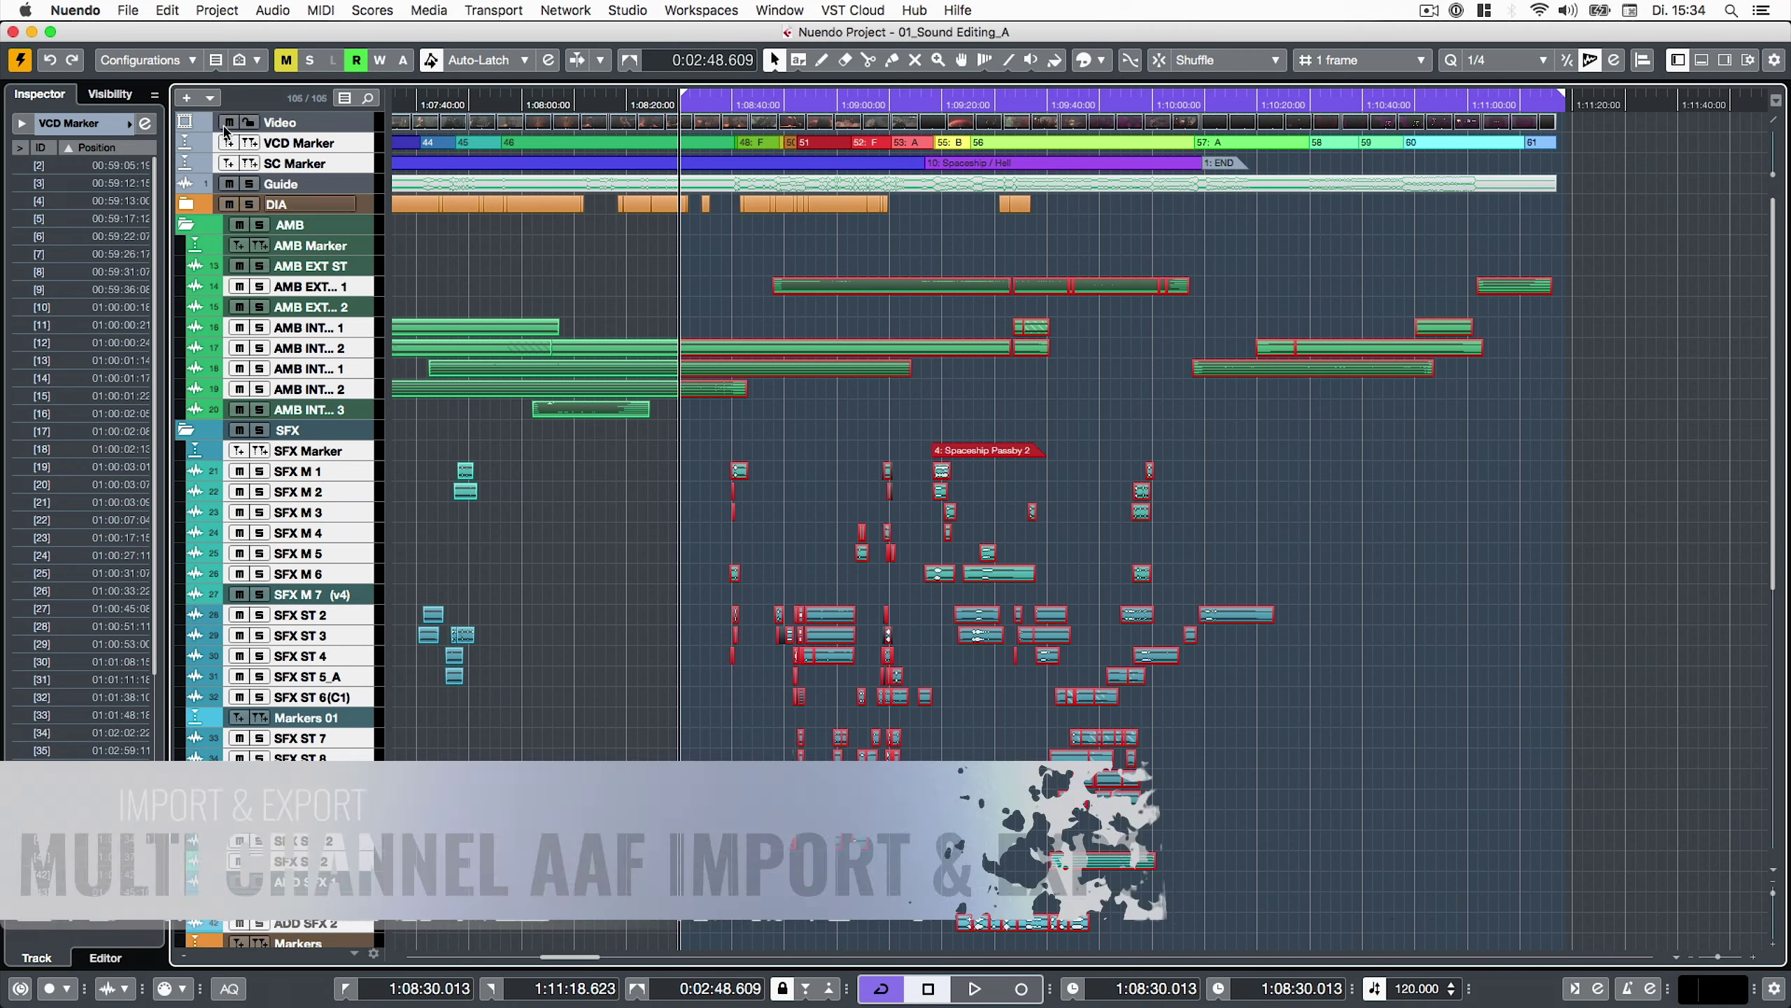
Export the selected AMB and SFX tracks between the locators as an AAF with media file references, saved in the AAF folder
{"action": "left_click", "coordinate": [126, 11]}
{"action": "mouse_move", "coordinate": [212, 297]}
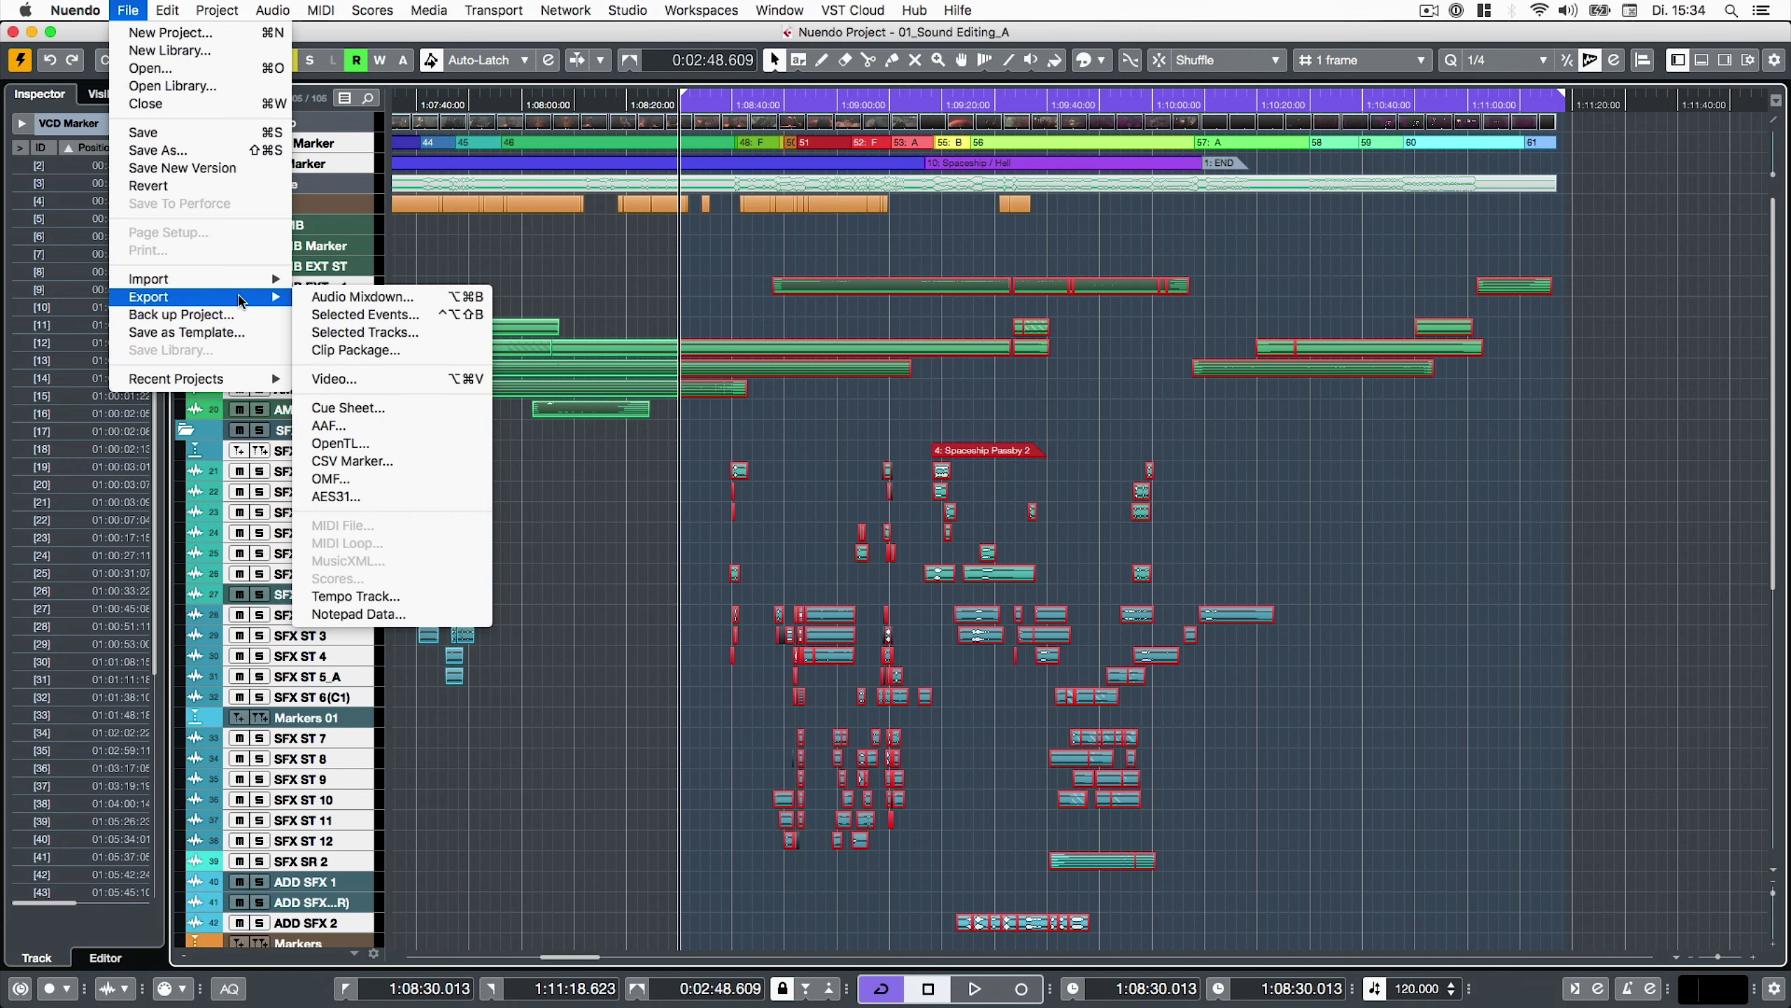
{"action": "left_click", "coordinate": [381, 426]}
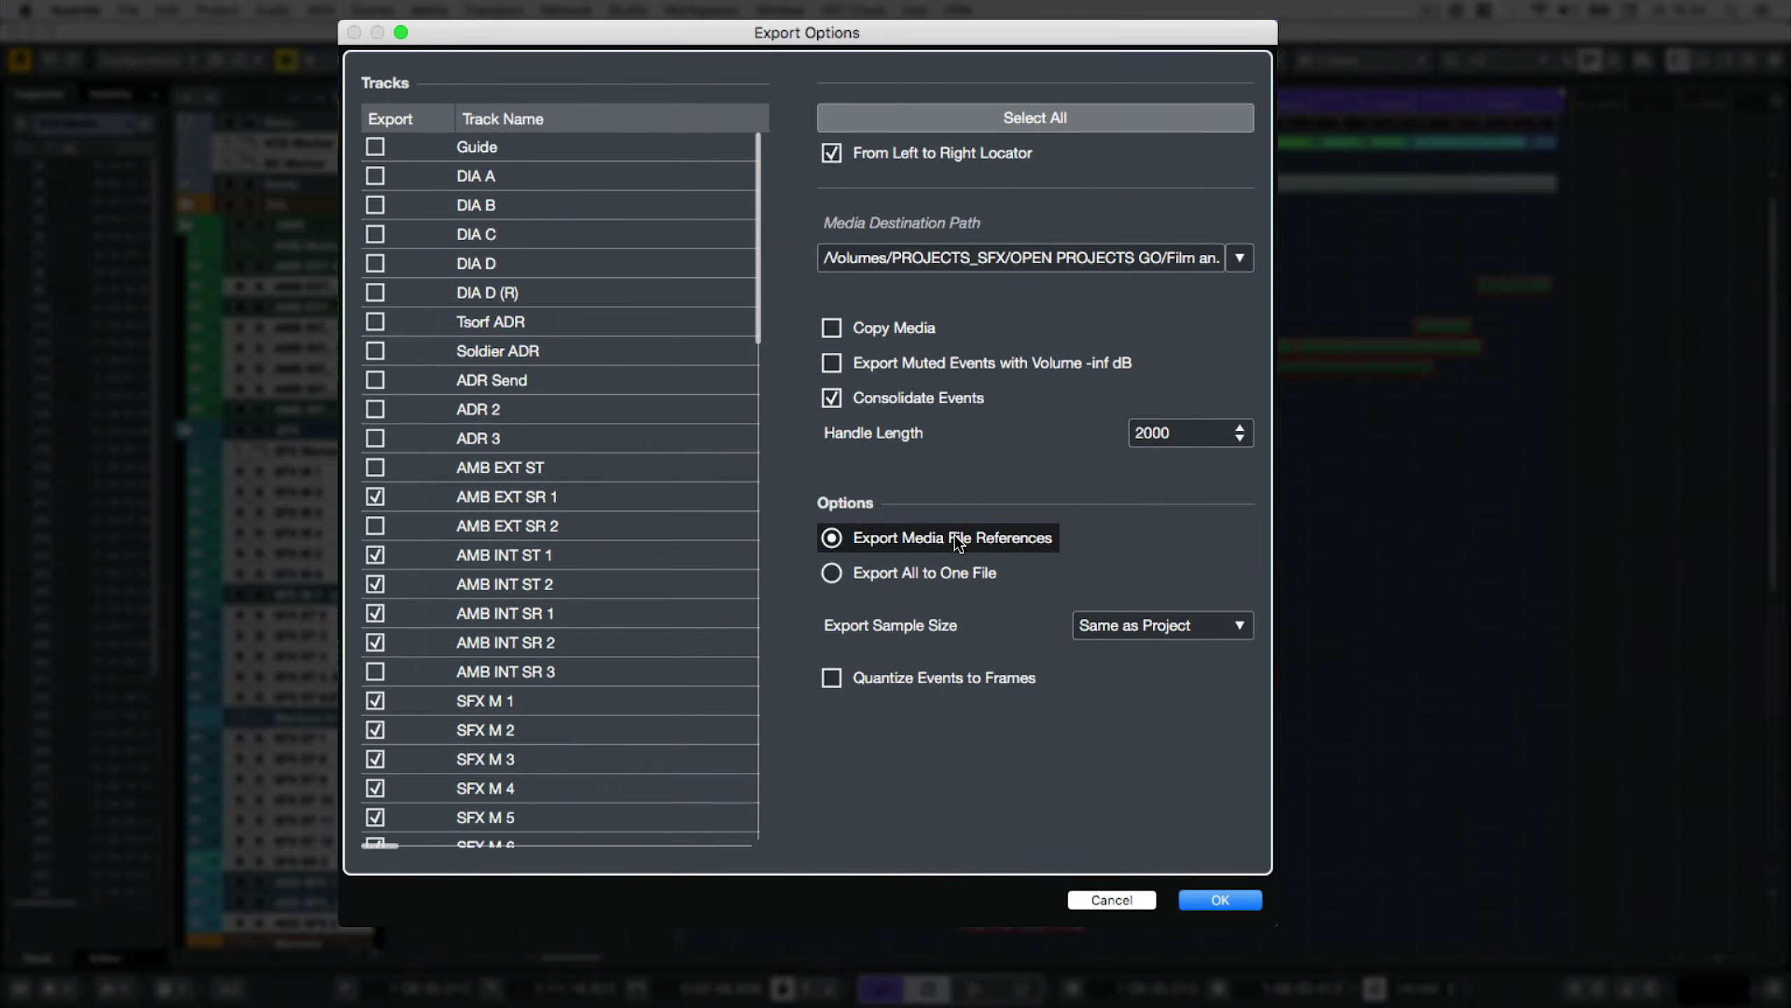
{"action": "scroll", "coordinate": [401, 711], "scroll_direction": "down", "scroll_amount": 5}
{"action": "scroll", "coordinate": [400, 711], "scroll_direction": "up", "scroll_amount": 5}
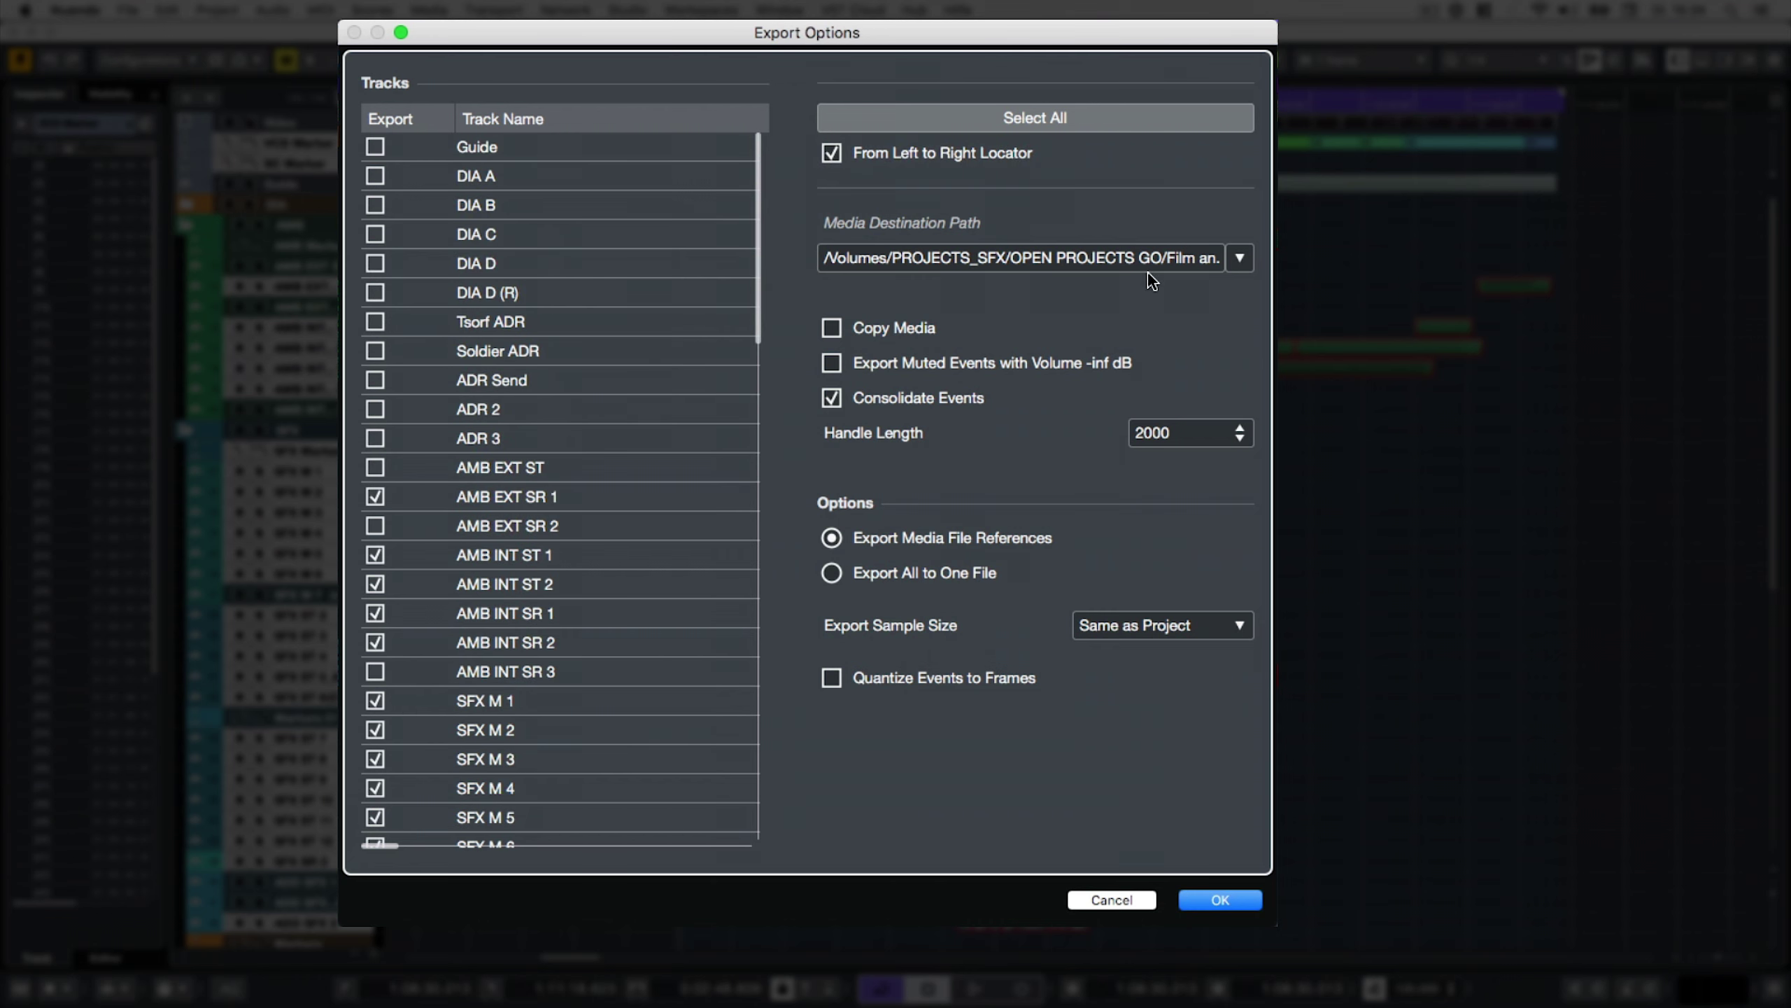
{"action": "key", "text": "Return"}
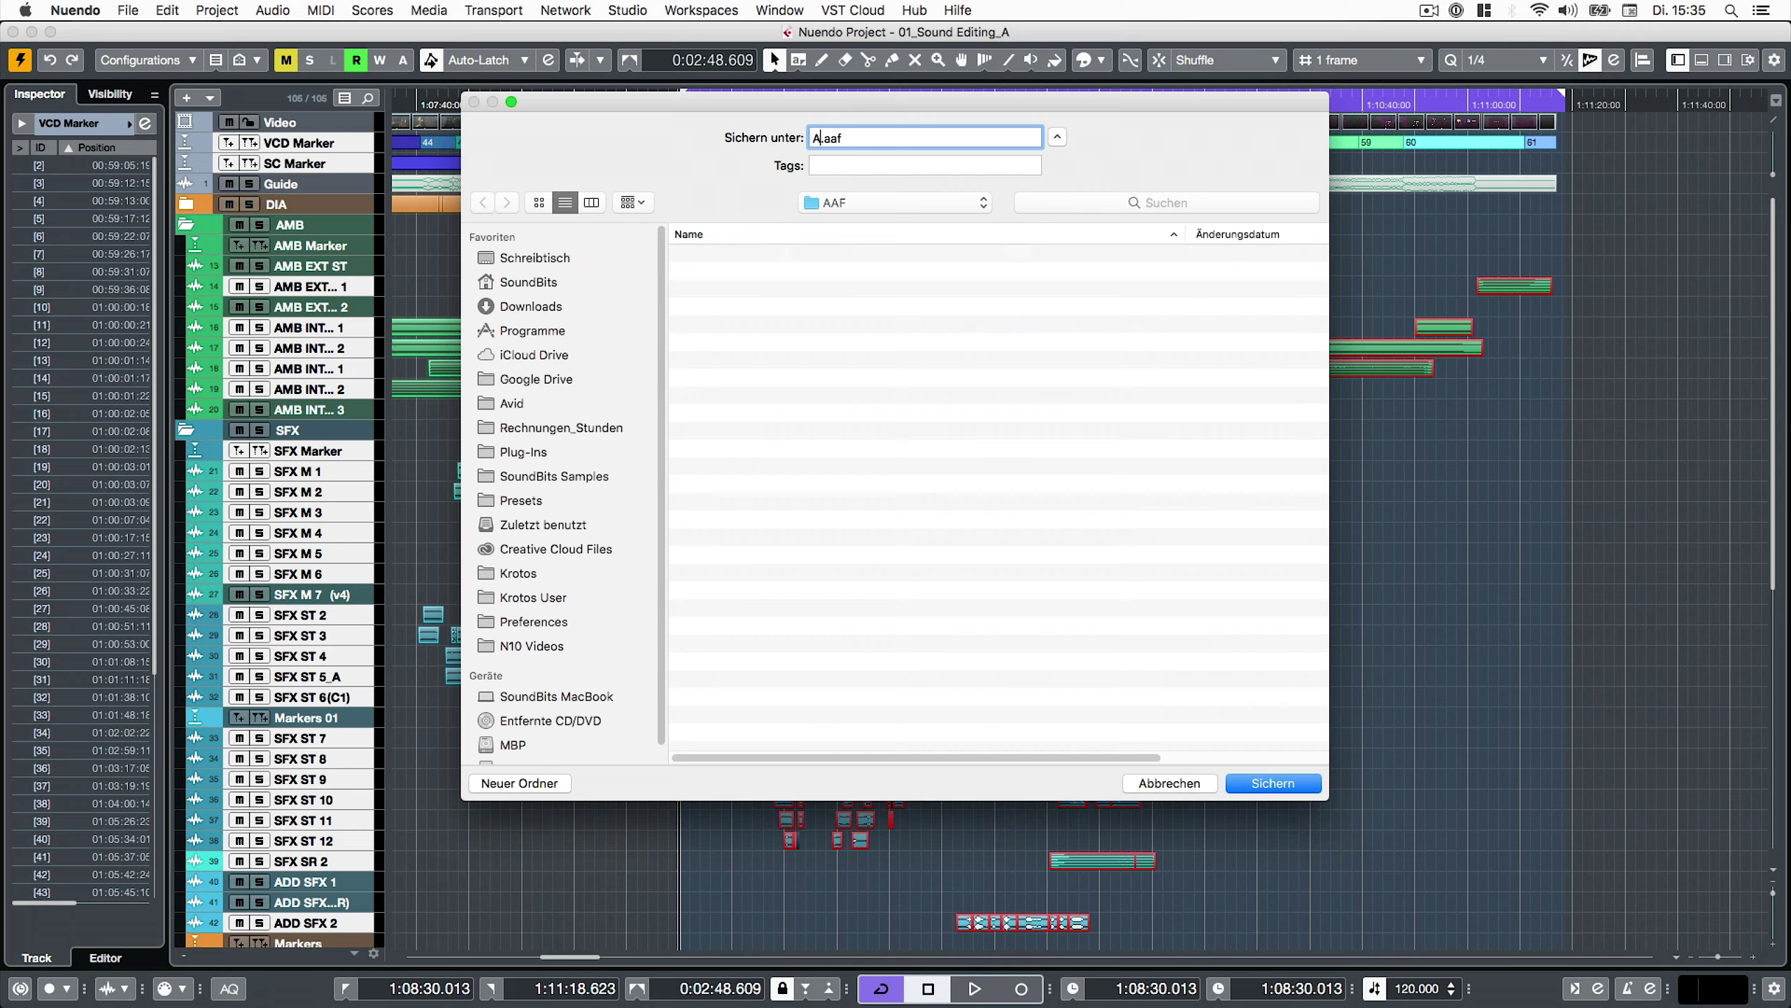
{"action": "key", "text": "Return"}
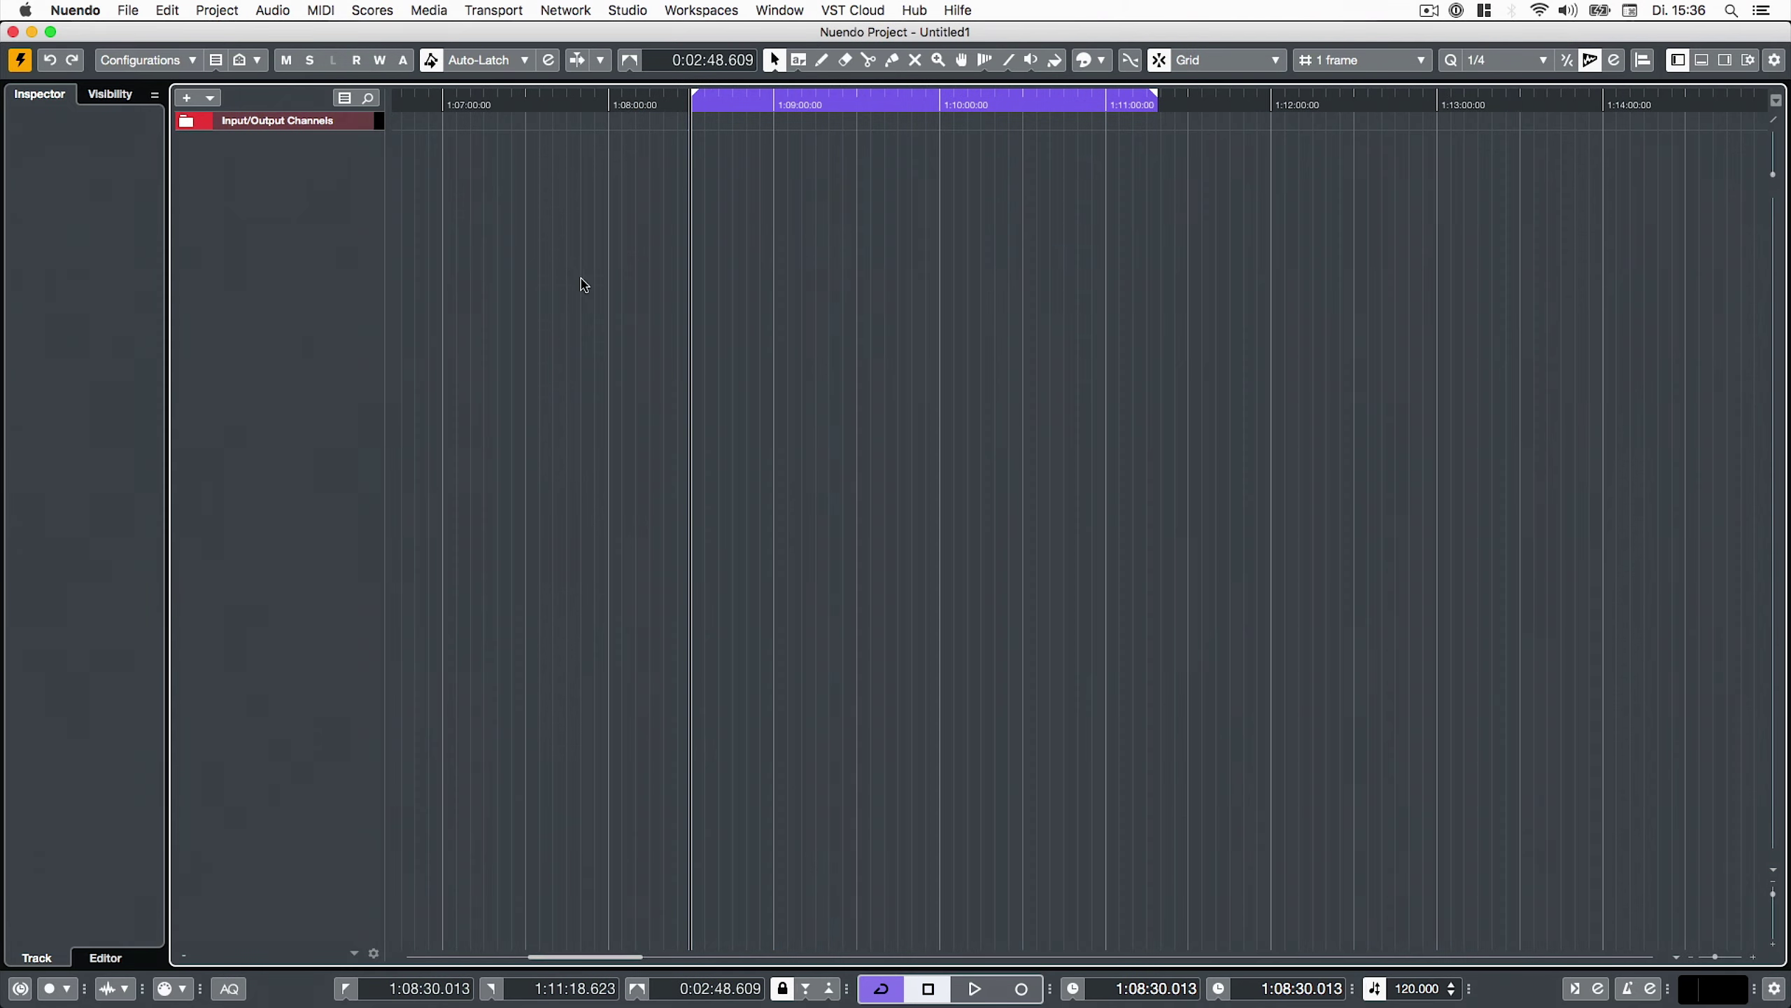
Import the exported AAF file with all its tracks and media files at their absolute position
{"action": "left_click", "coordinate": [128, 10]}
{"action": "mouse_move", "coordinate": [162, 276]}
{"action": "left_click", "coordinate": [381, 425]}
{"action": "double_click", "coordinate": [748, 153]}
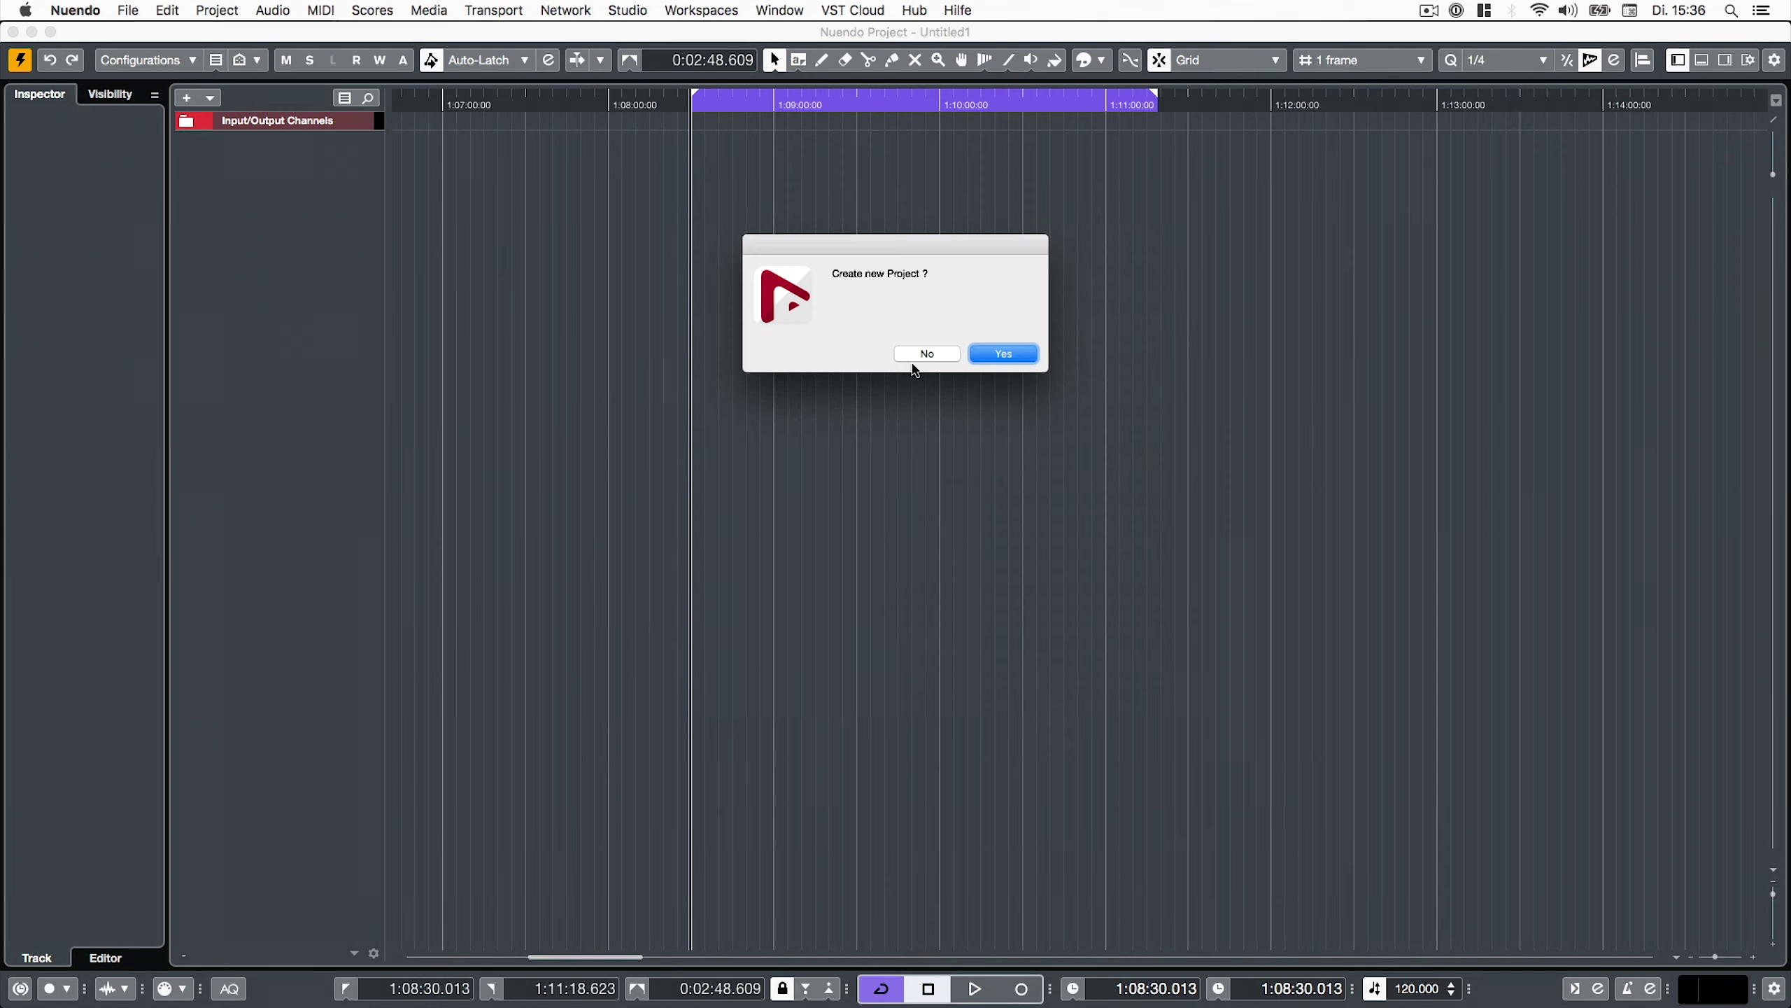
{"action": "key", "text": "Return"}
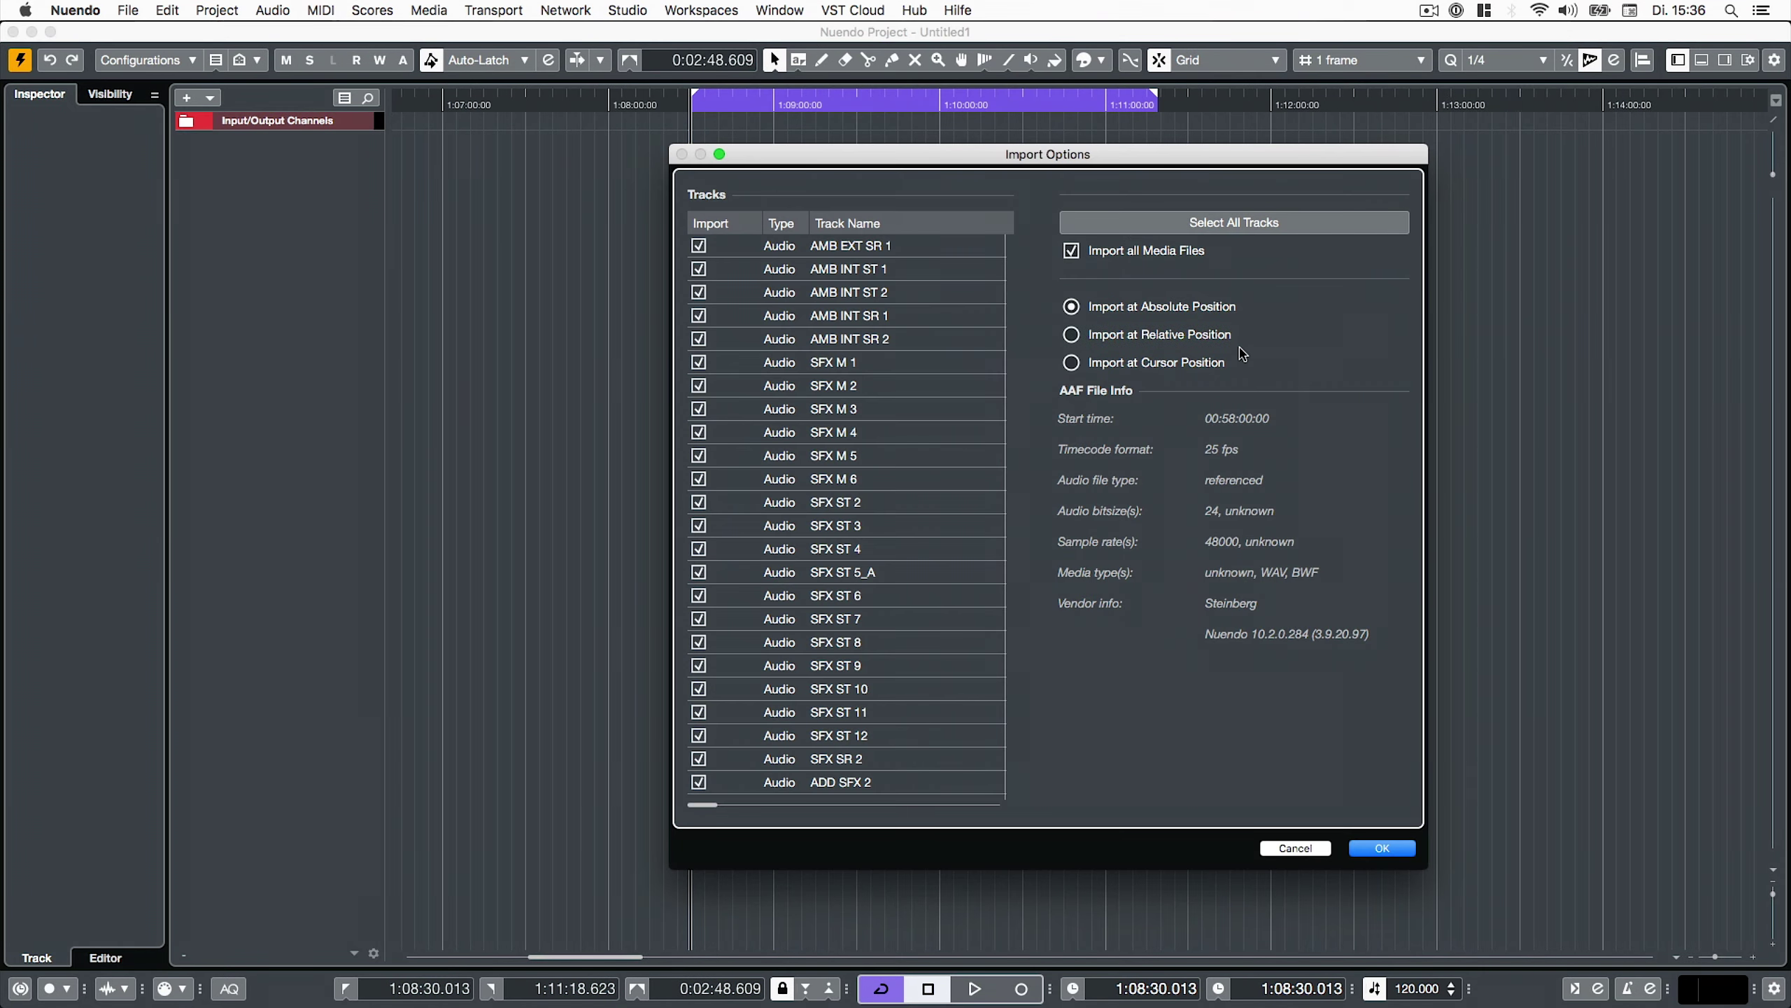
{"action": "left_click", "coordinate": [1384, 848]}
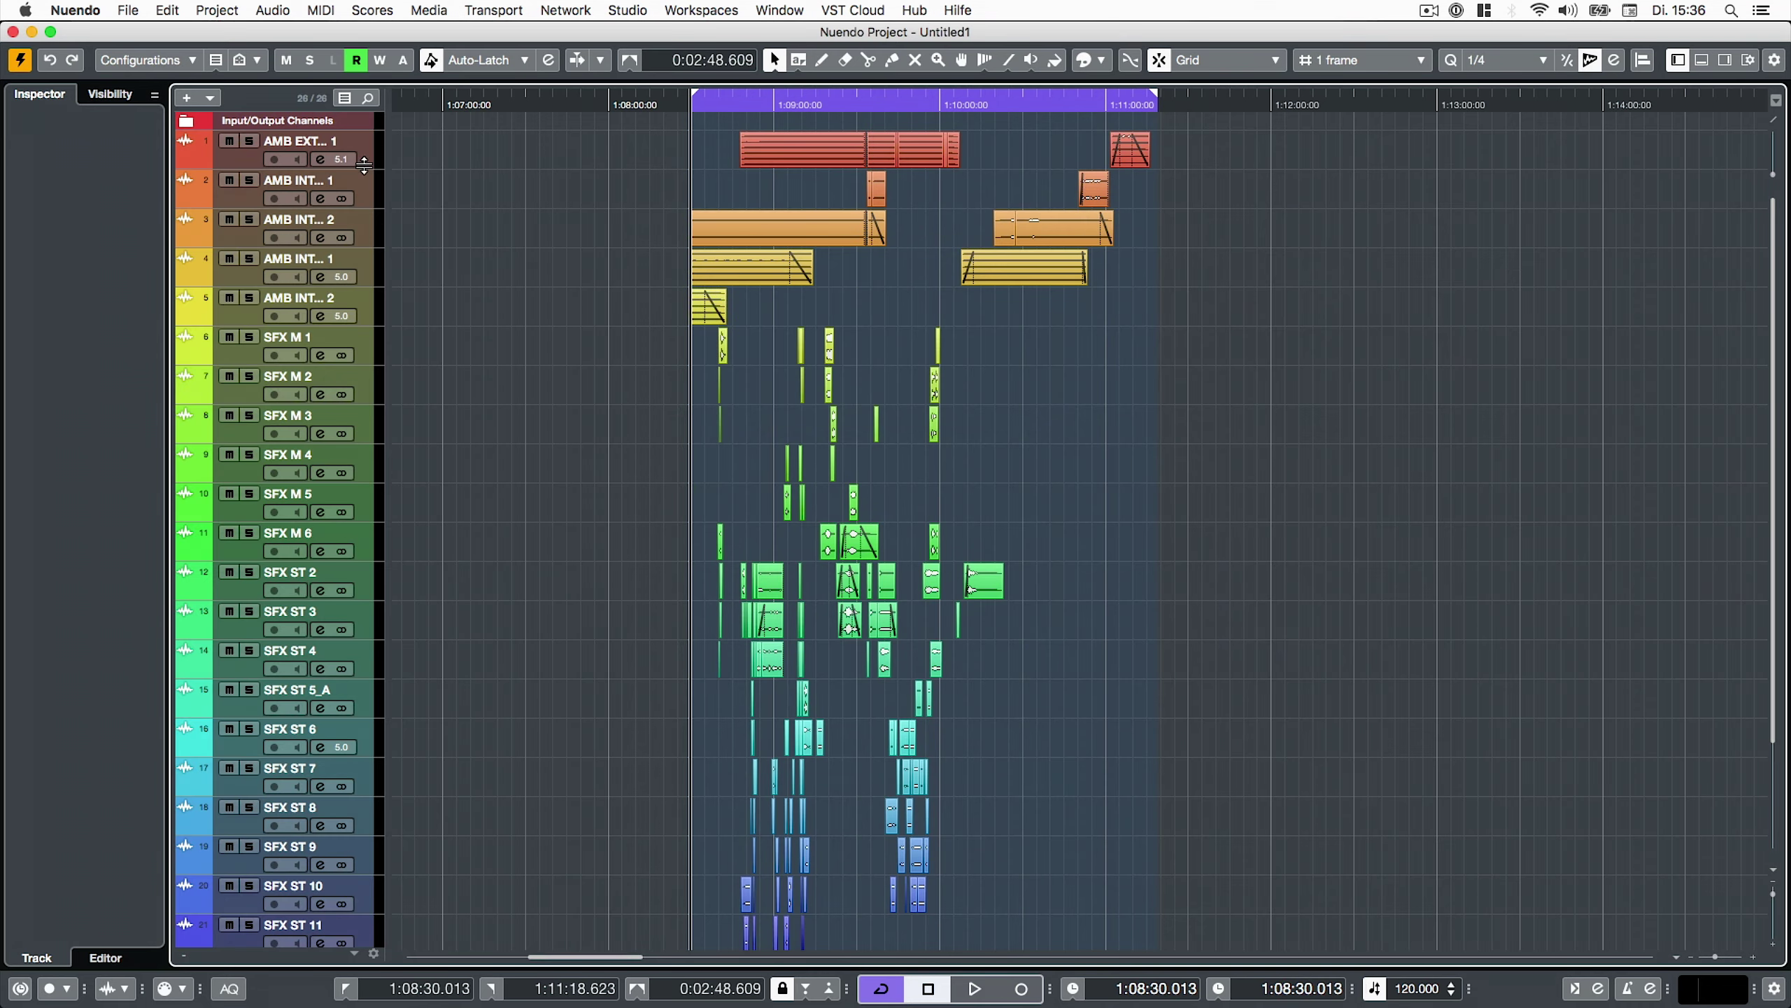
Enlarge the AMB EXT SR 1 and AMB INT SR 1 tracks to examine the multichannel waveforms of their imported events
{"action": "left_click", "coordinate": [366, 148]}
{"action": "left_click_drag", "start_coordinate": [363, 168], "coordinate": [363, 281]}
{"action": "key", "text": "h"}
{"action": "key", "text": "h"}
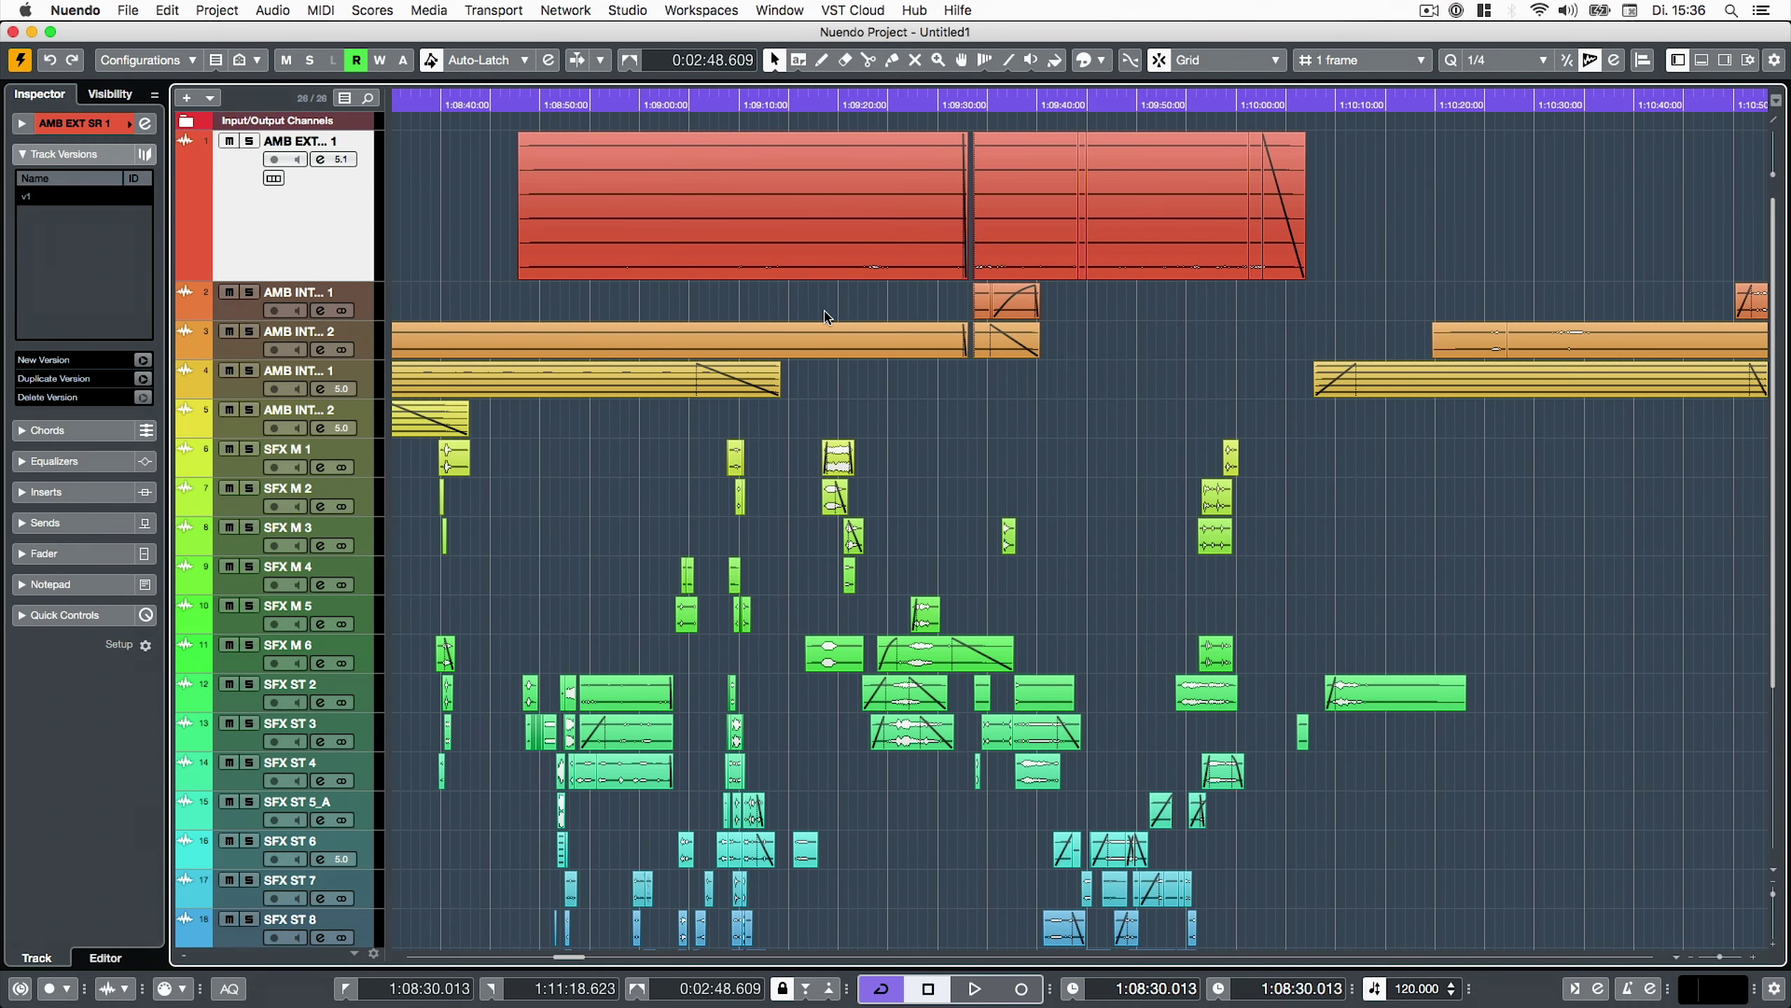
{"action": "left_click_drag", "start_coordinate": [364, 397], "coordinate": [364, 528]}
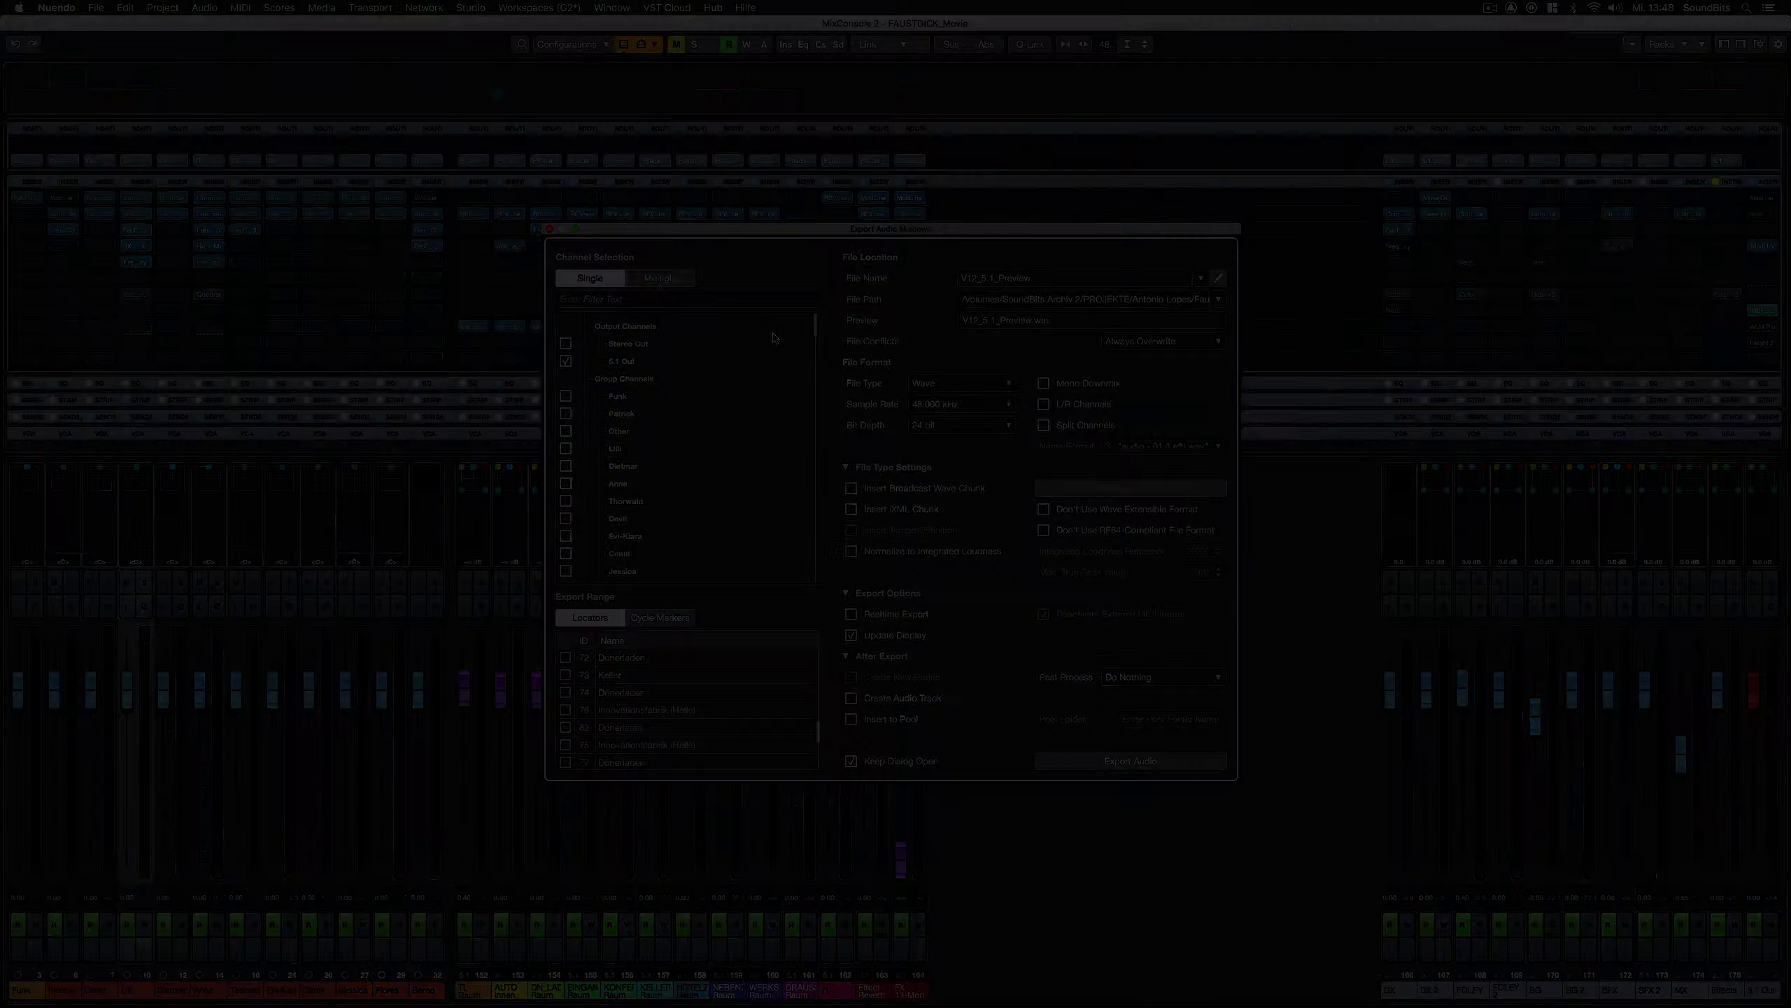
Filter the channel selection of the audio mixdown export by SFX
{"action": "left_click", "coordinate": [494, 214]}
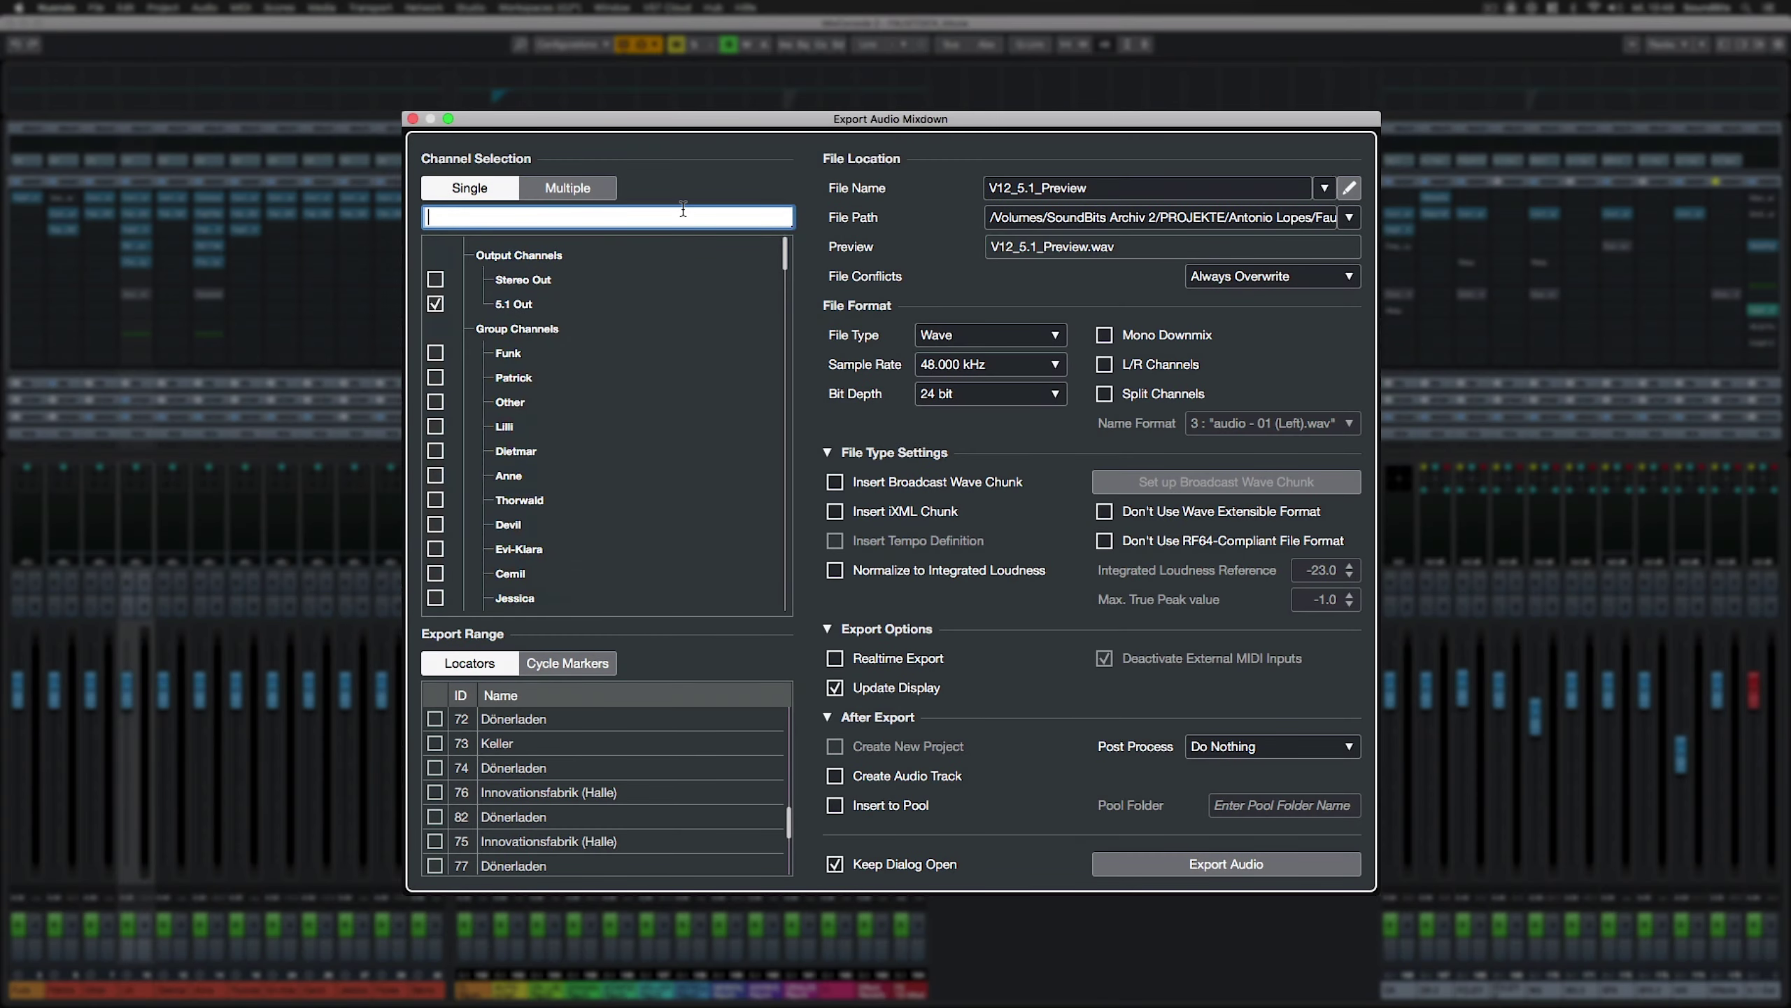
{"action": "type", "text": "SFX"}
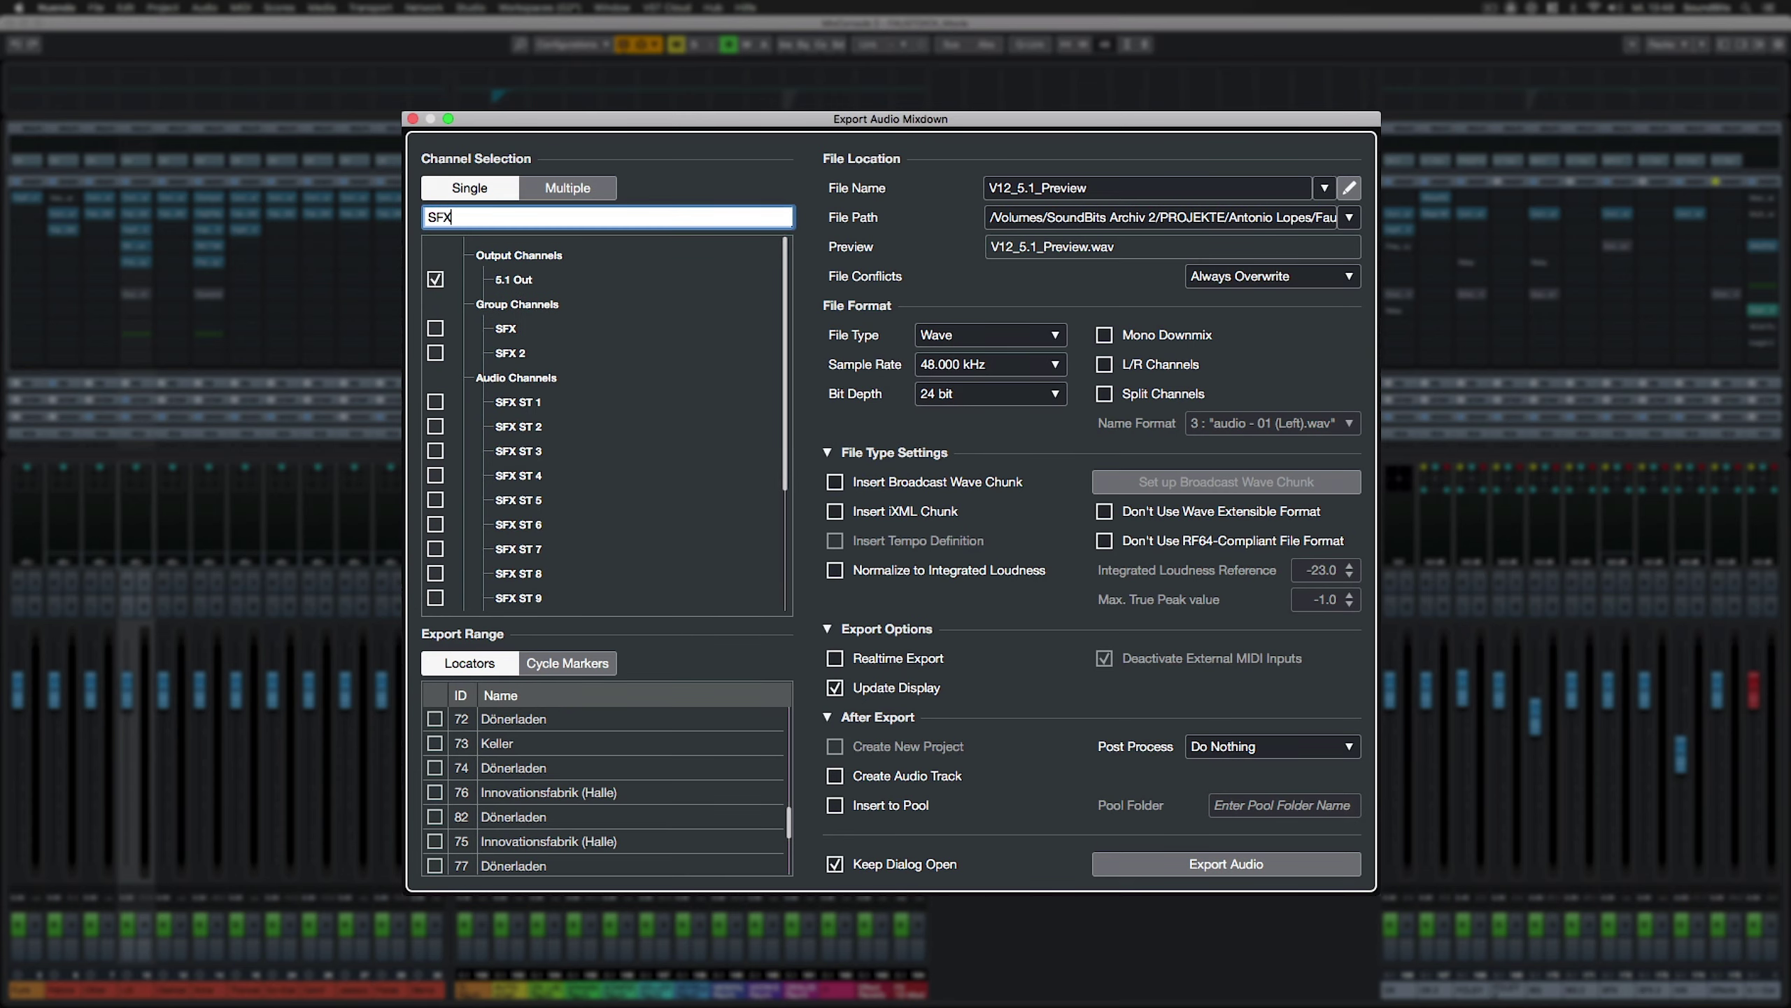
{"action": "key", "text": "Return"}
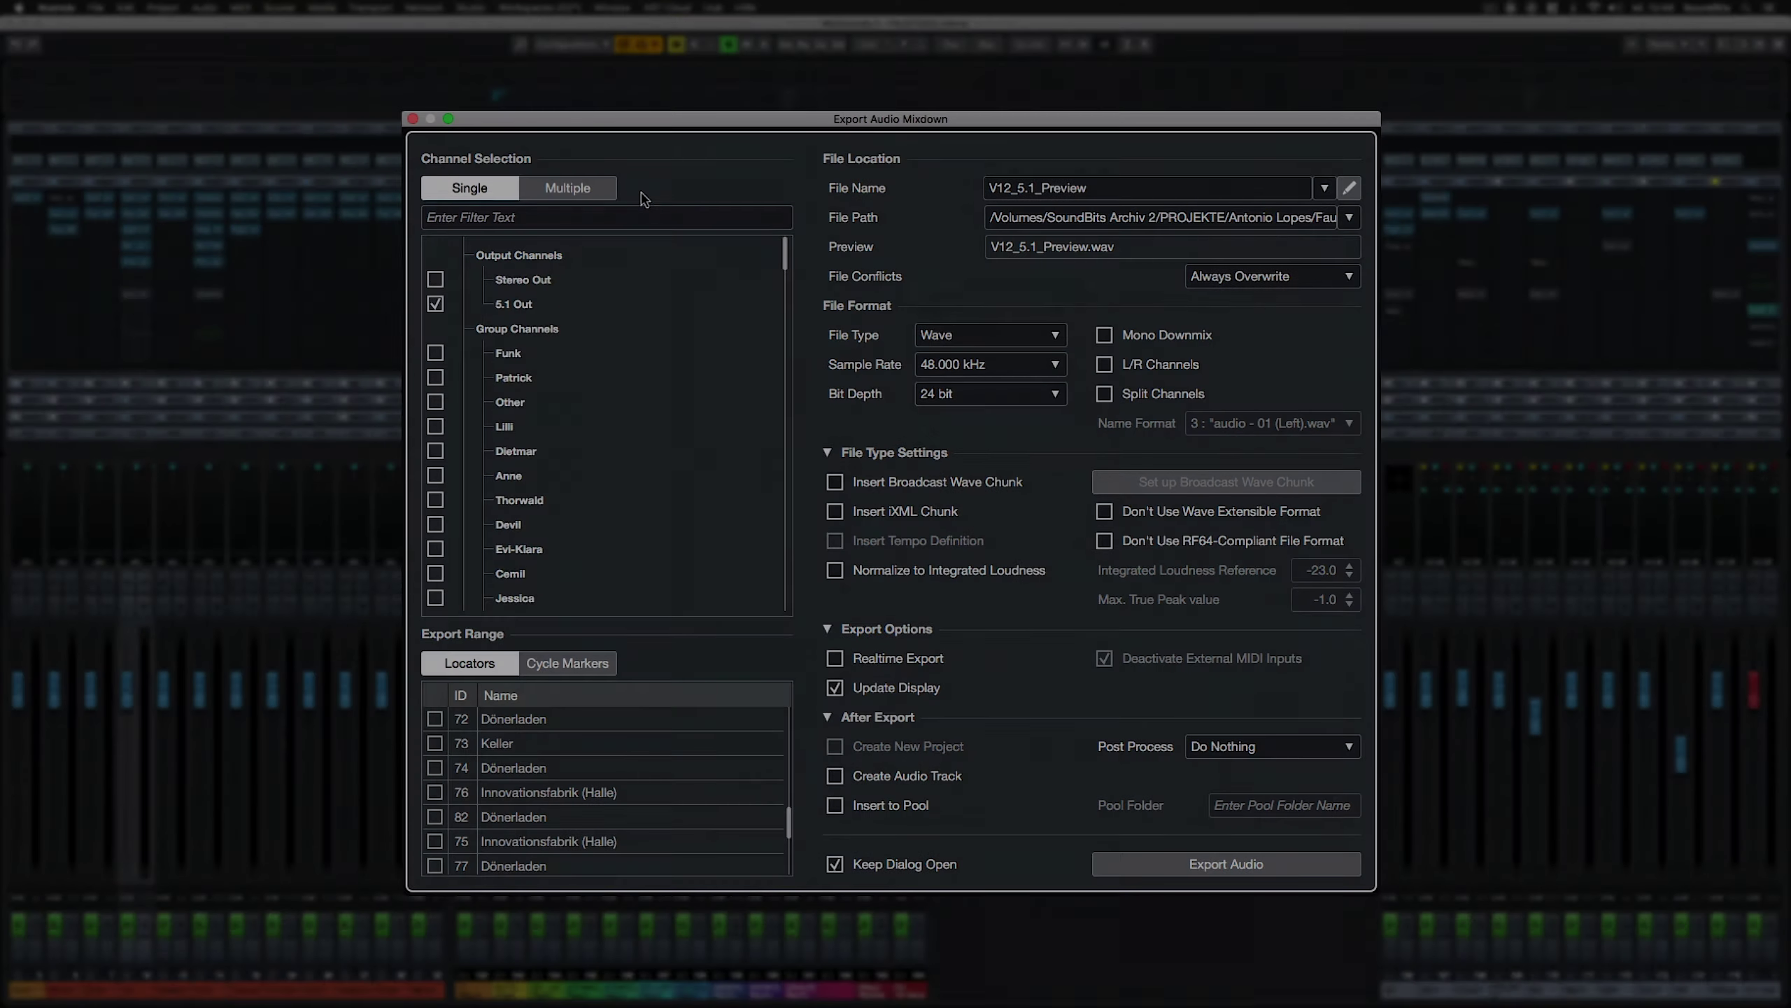
Select the 5.1 Out, DX 2, FOLEY 2, BG 2, SFX 2, MX and Effects channels for batch export, using cycle markers as the range
{"action": "left_click", "coordinate": [568, 189]}
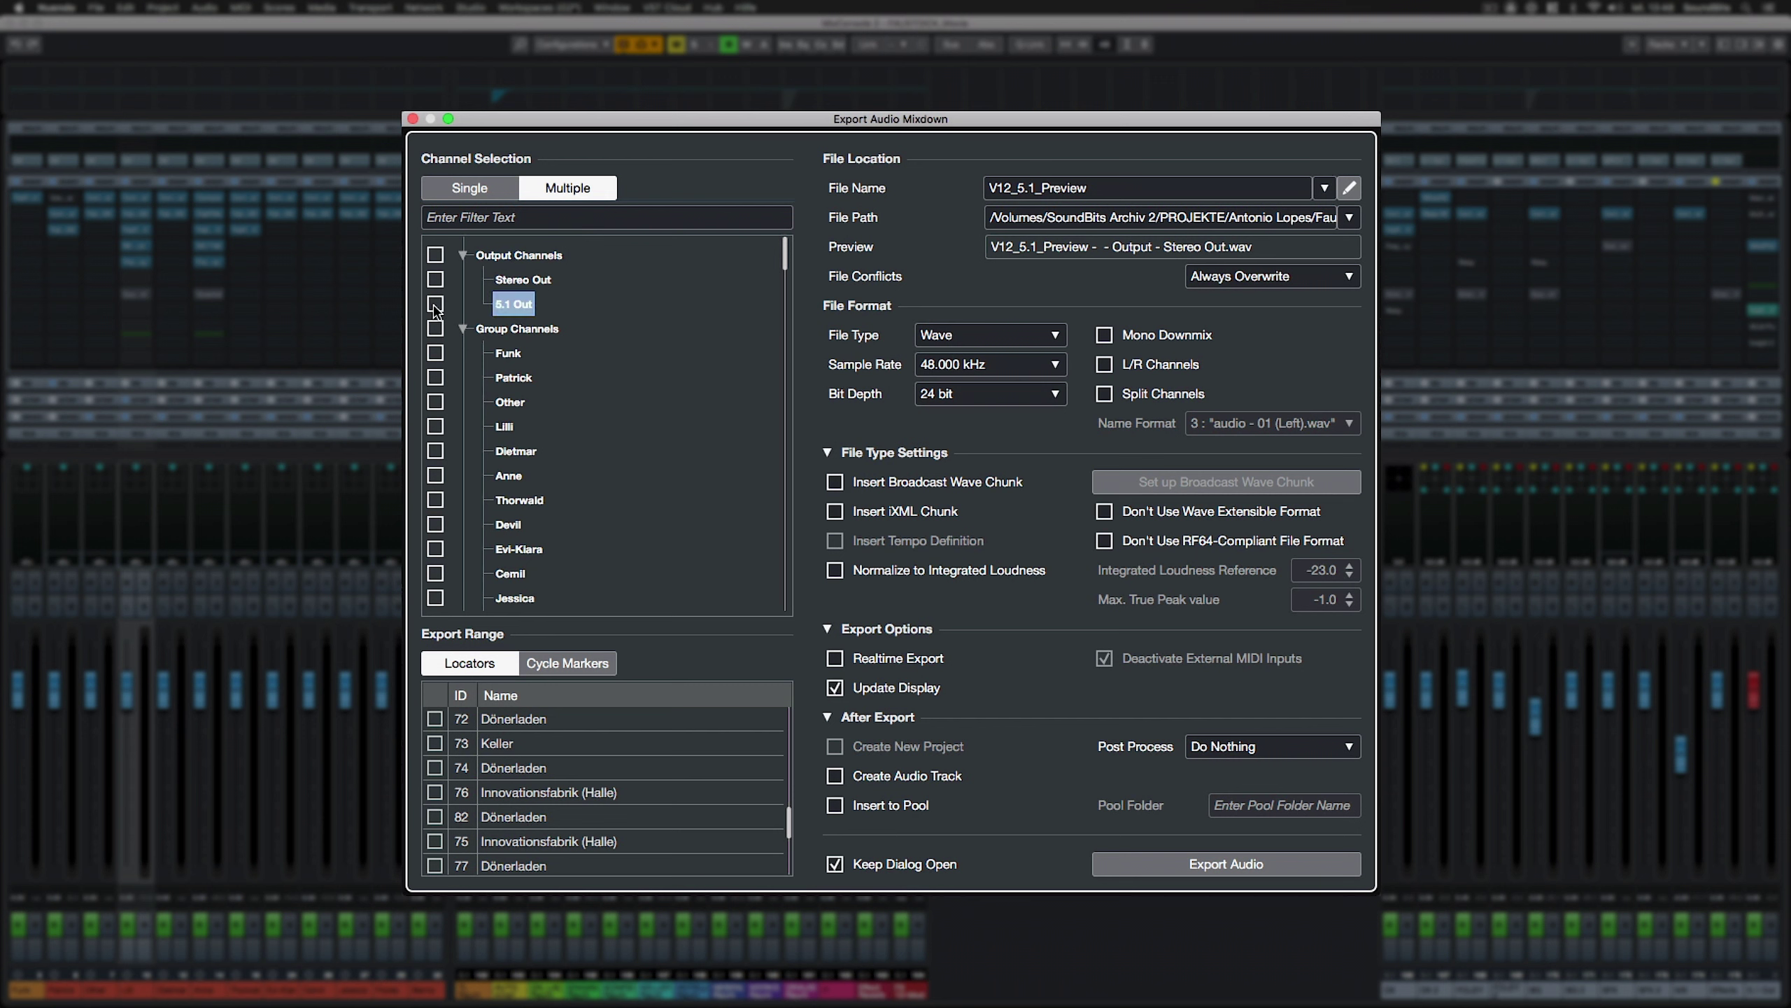
{"action": "scroll", "coordinate": [605, 459], "scroll_direction": "down", "scroll_amount": 4}
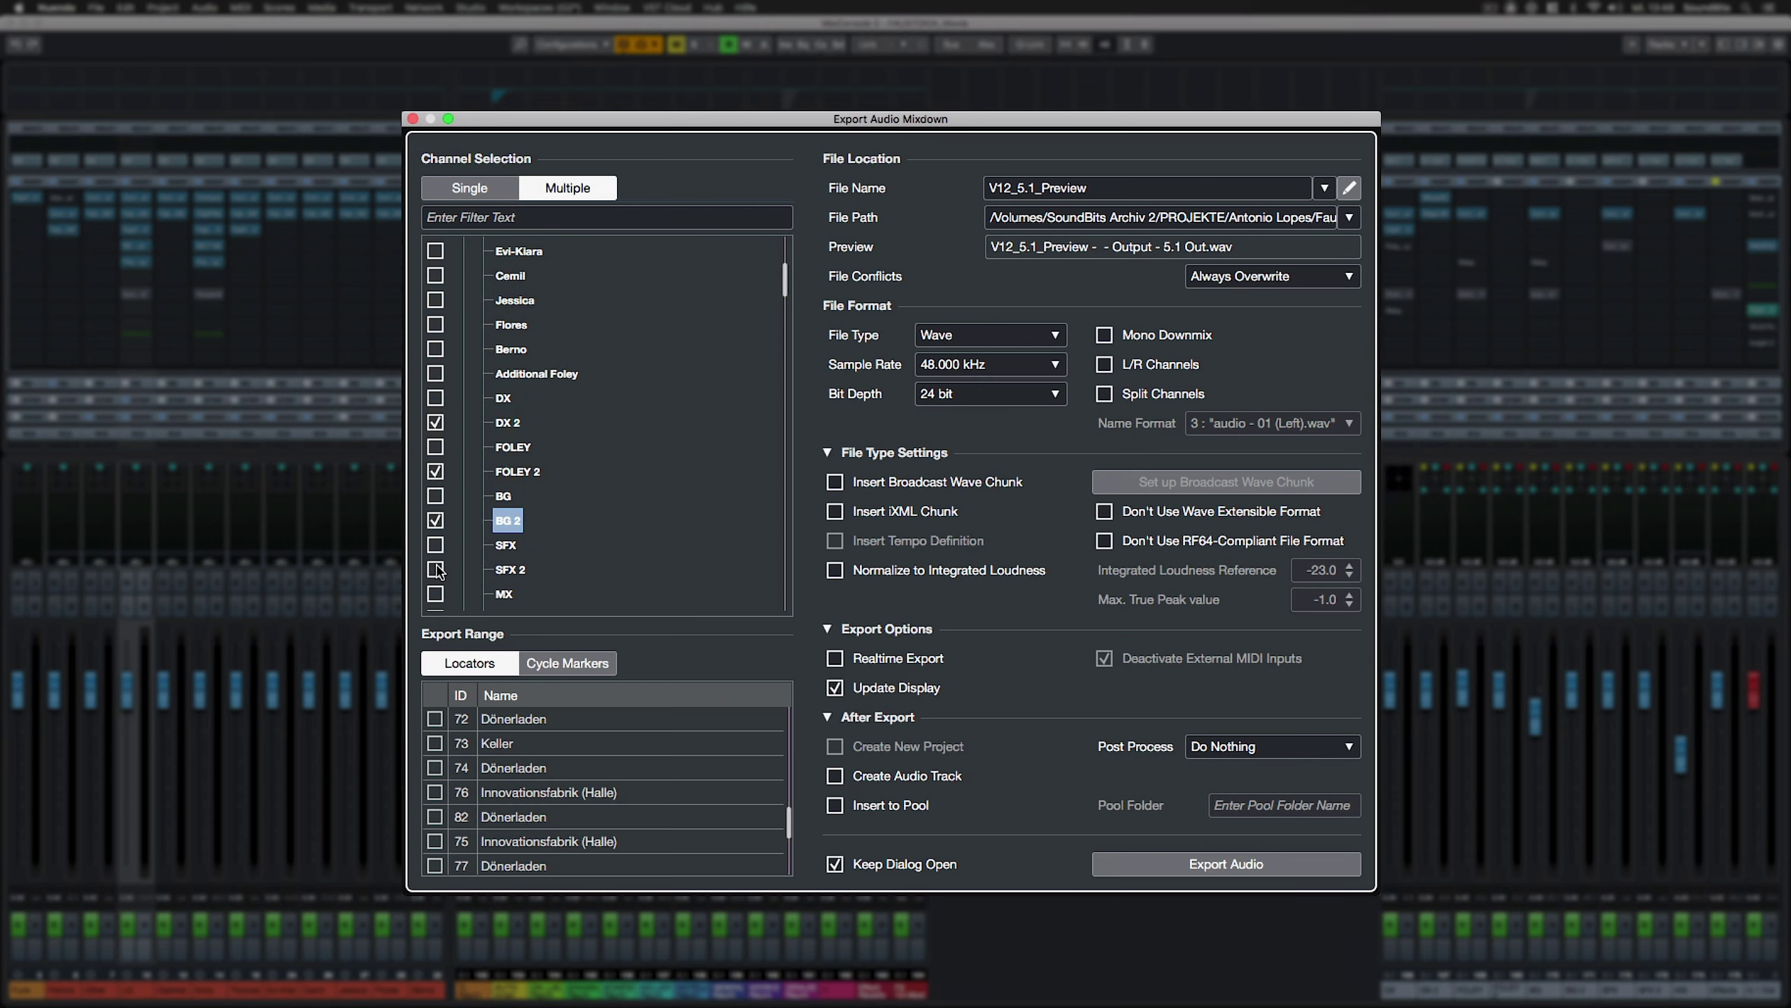
{"action": "left_click", "coordinate": [435, 593]}
{"action": "scroll", "coordinate": [571, 557], "scroll_direction": "down", "scroll_amount": 1}
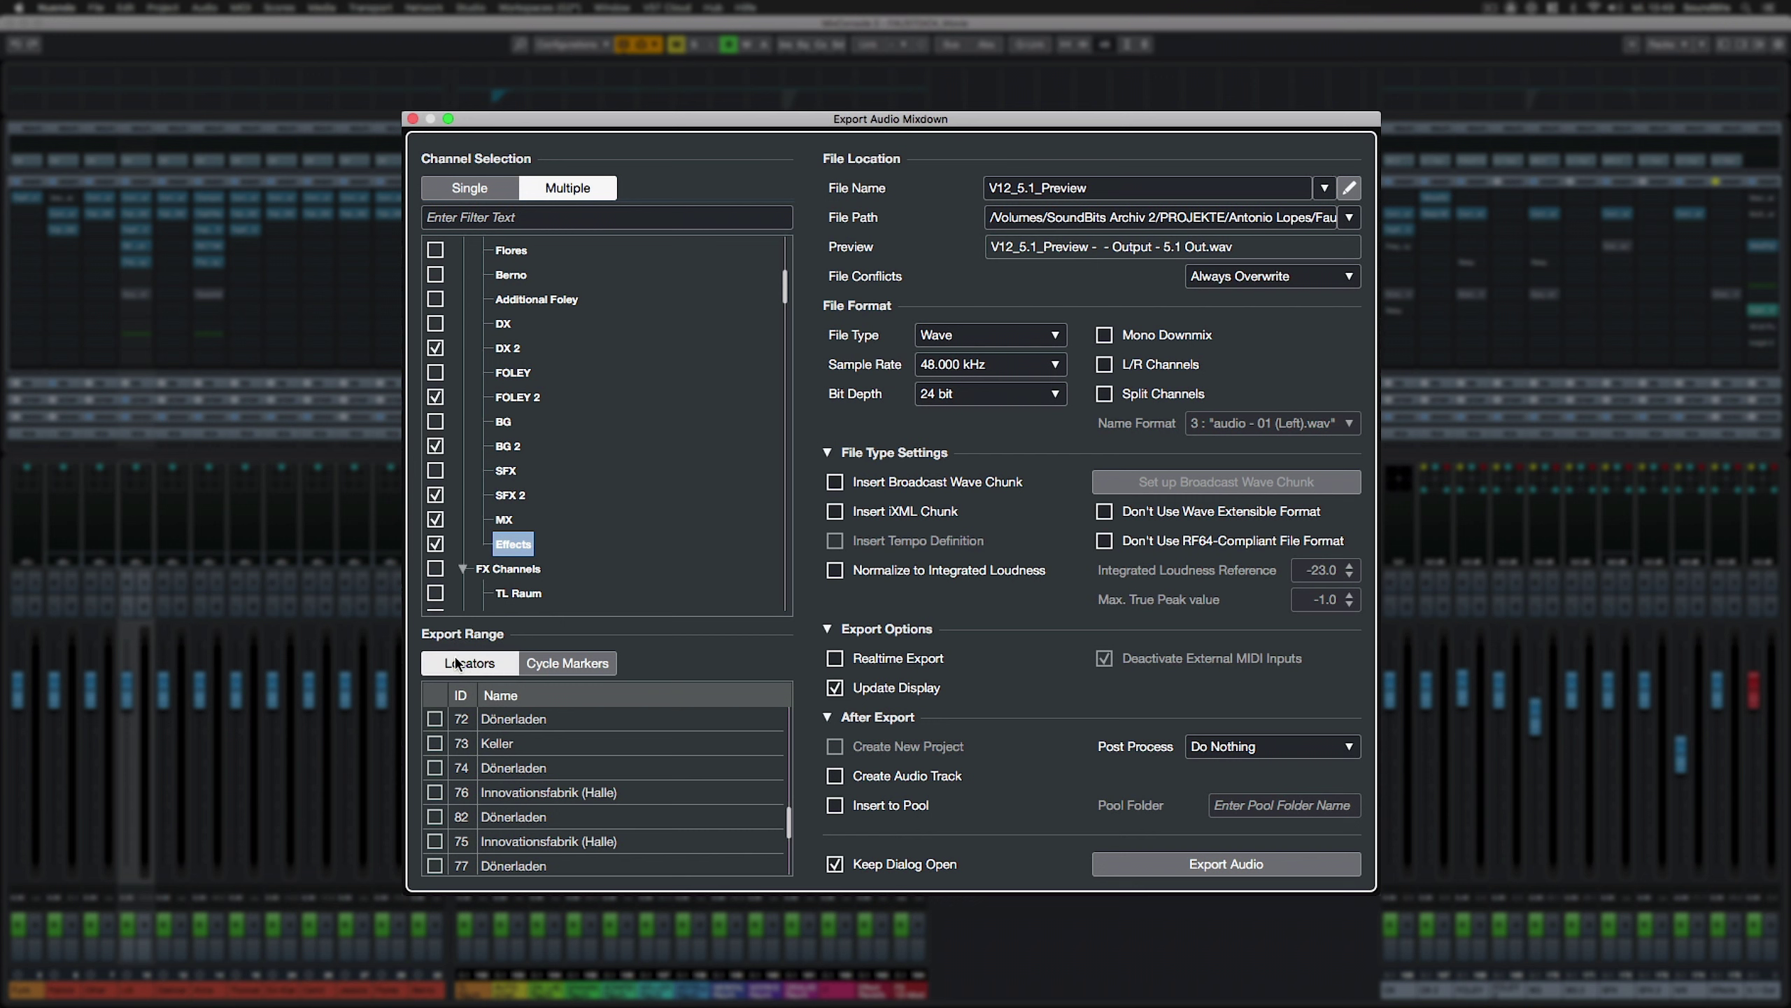
{"action": "left_click", "coordinate": [554, 665]}
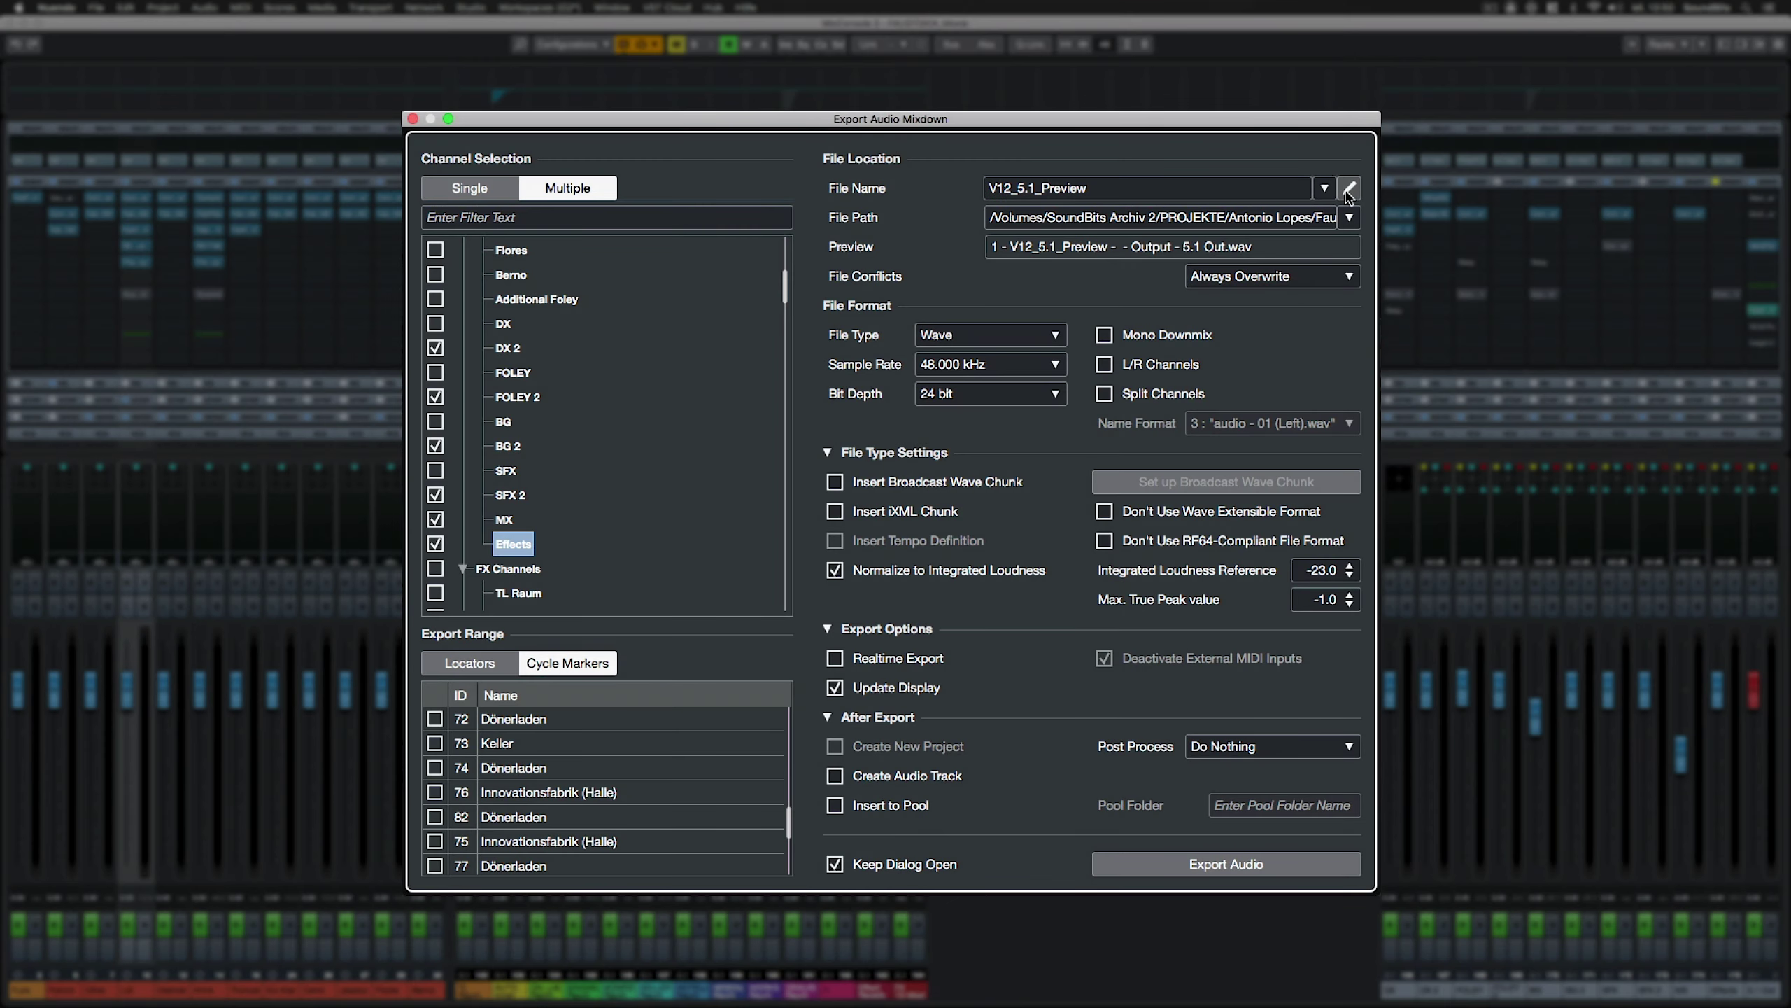
Clear the attributes of the cycle marker batch naming scheme and rebuild it with the Project Name and cycle marker name
{"action": "left_click", "coordinate": [1349, 189]}
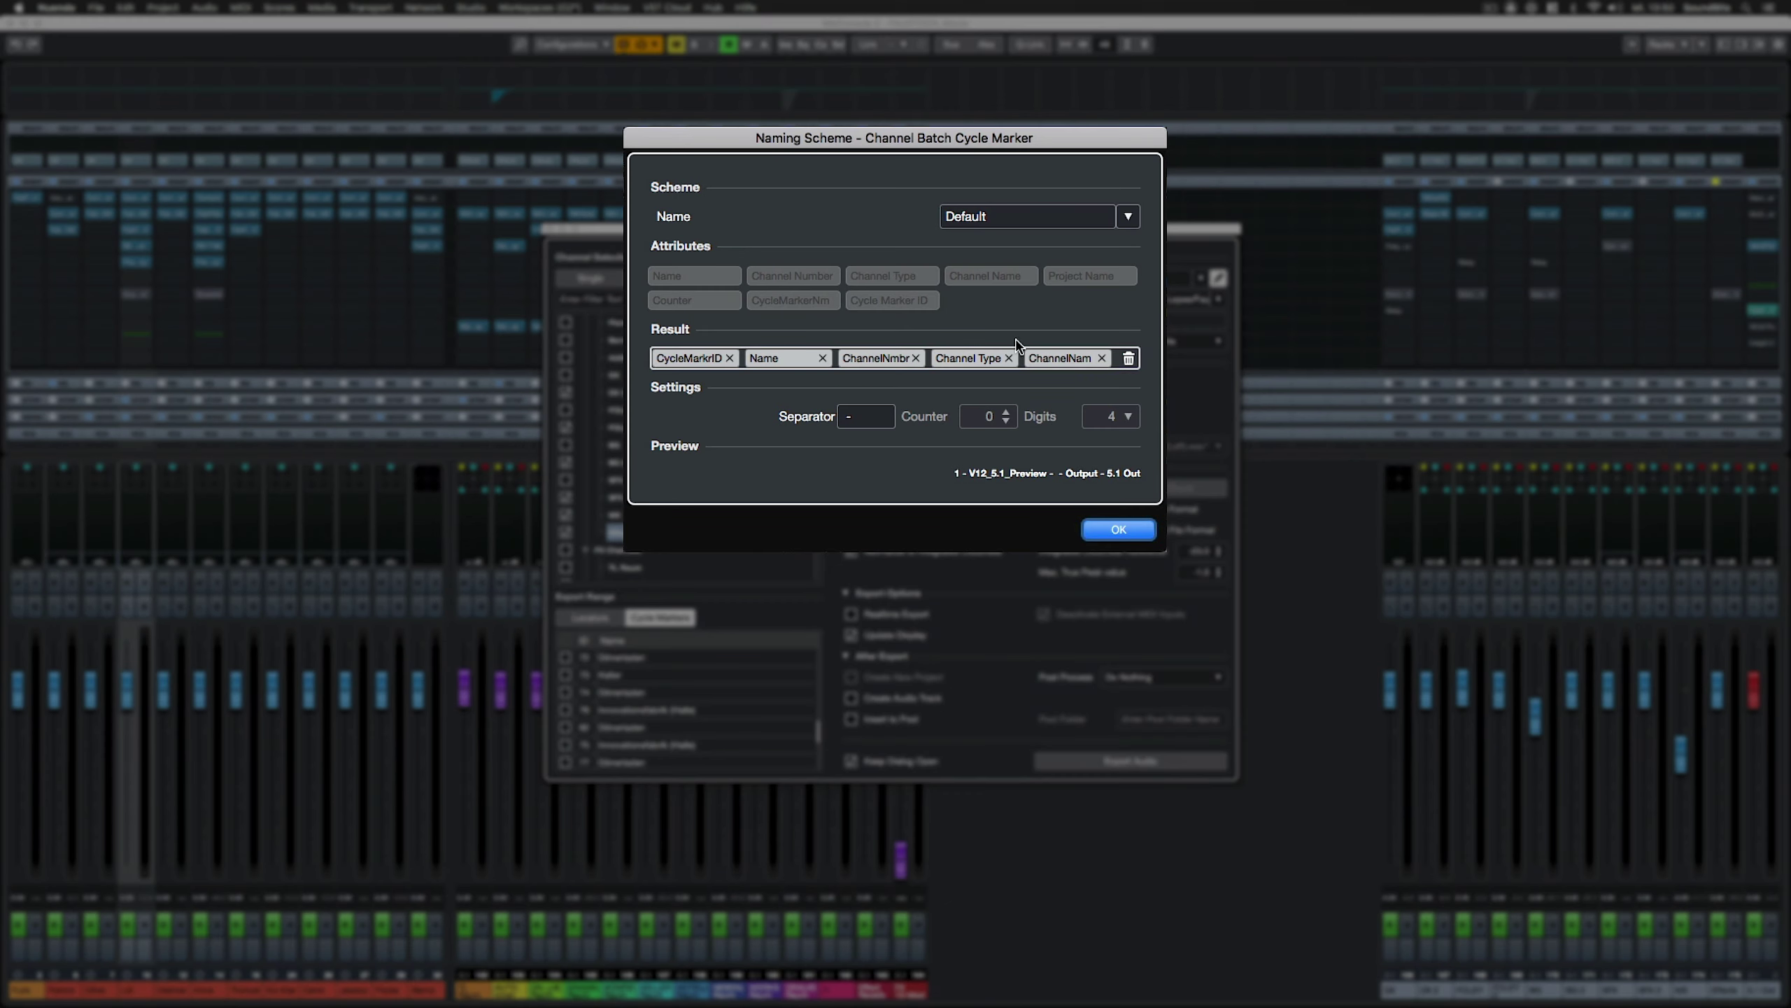
{"action": "left_click", "coordinate": [729, 358]}
{"action": "left_click", "coordinate": [735, 358]}
{"action": "left_click", "coordinate": [735, 358]}
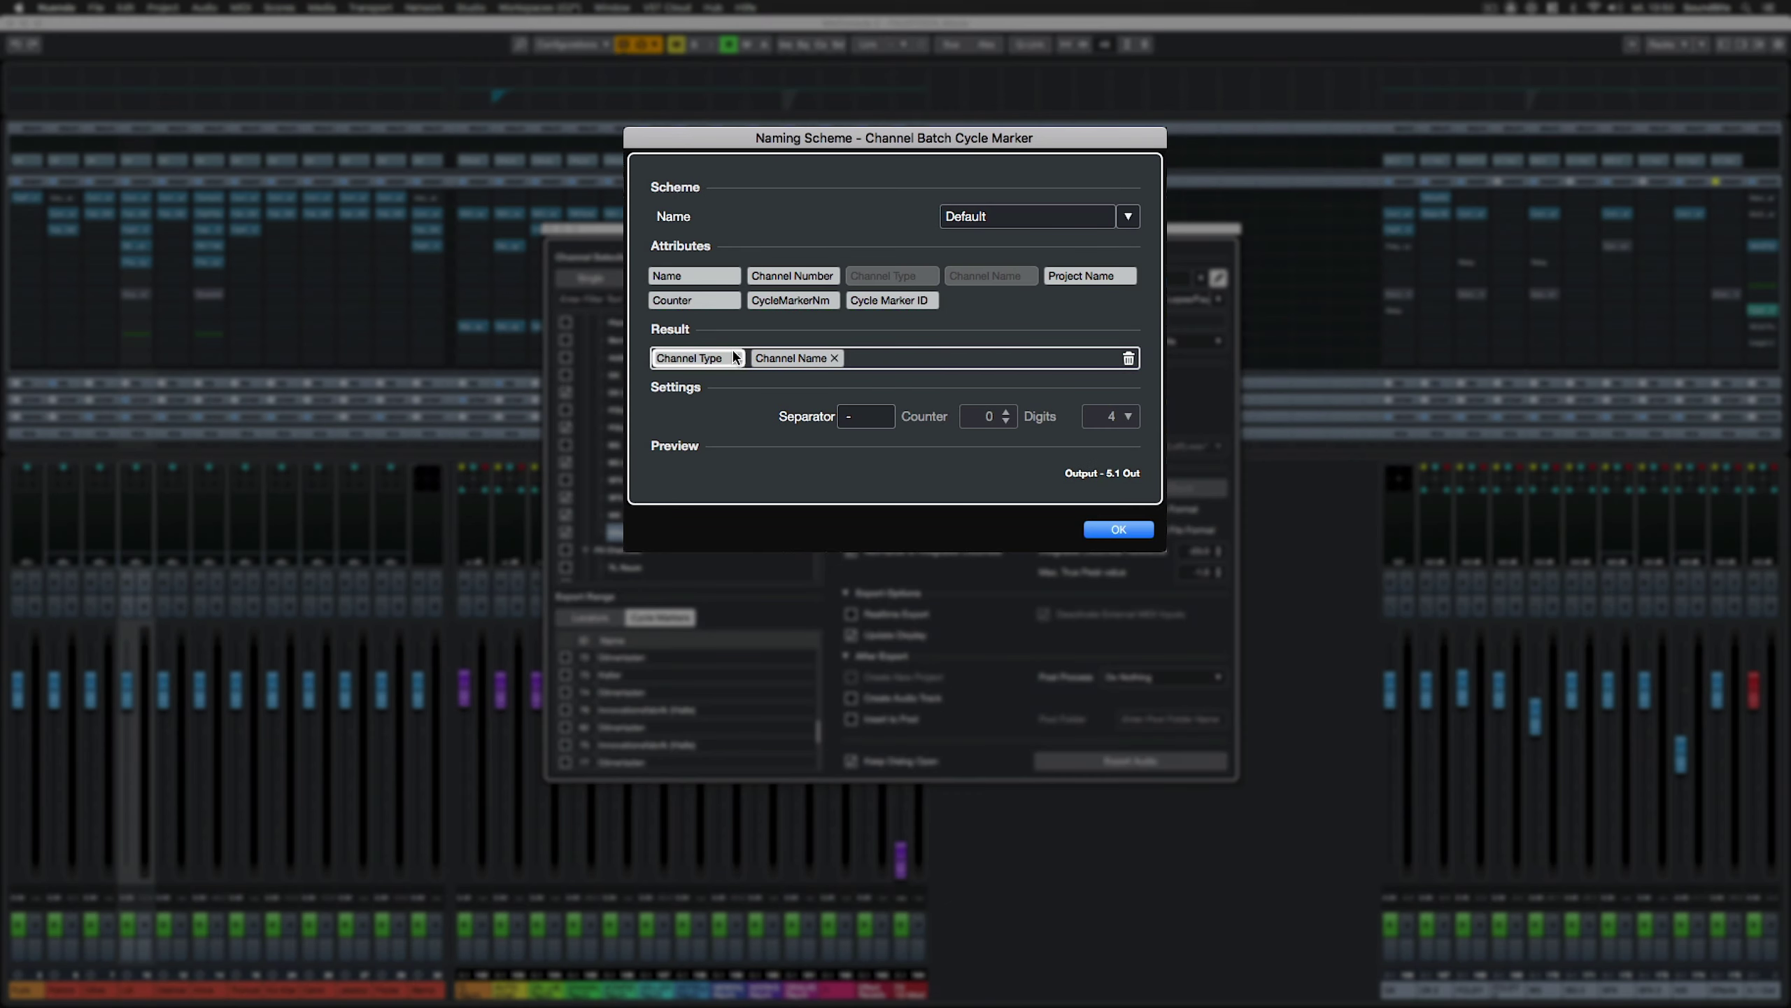
{"action": "left_click", "coordinate": [735, 358]}
{"action": "left_click_drag", "start_coordinate": [1089, 275], "coordinate": [973, 361]}
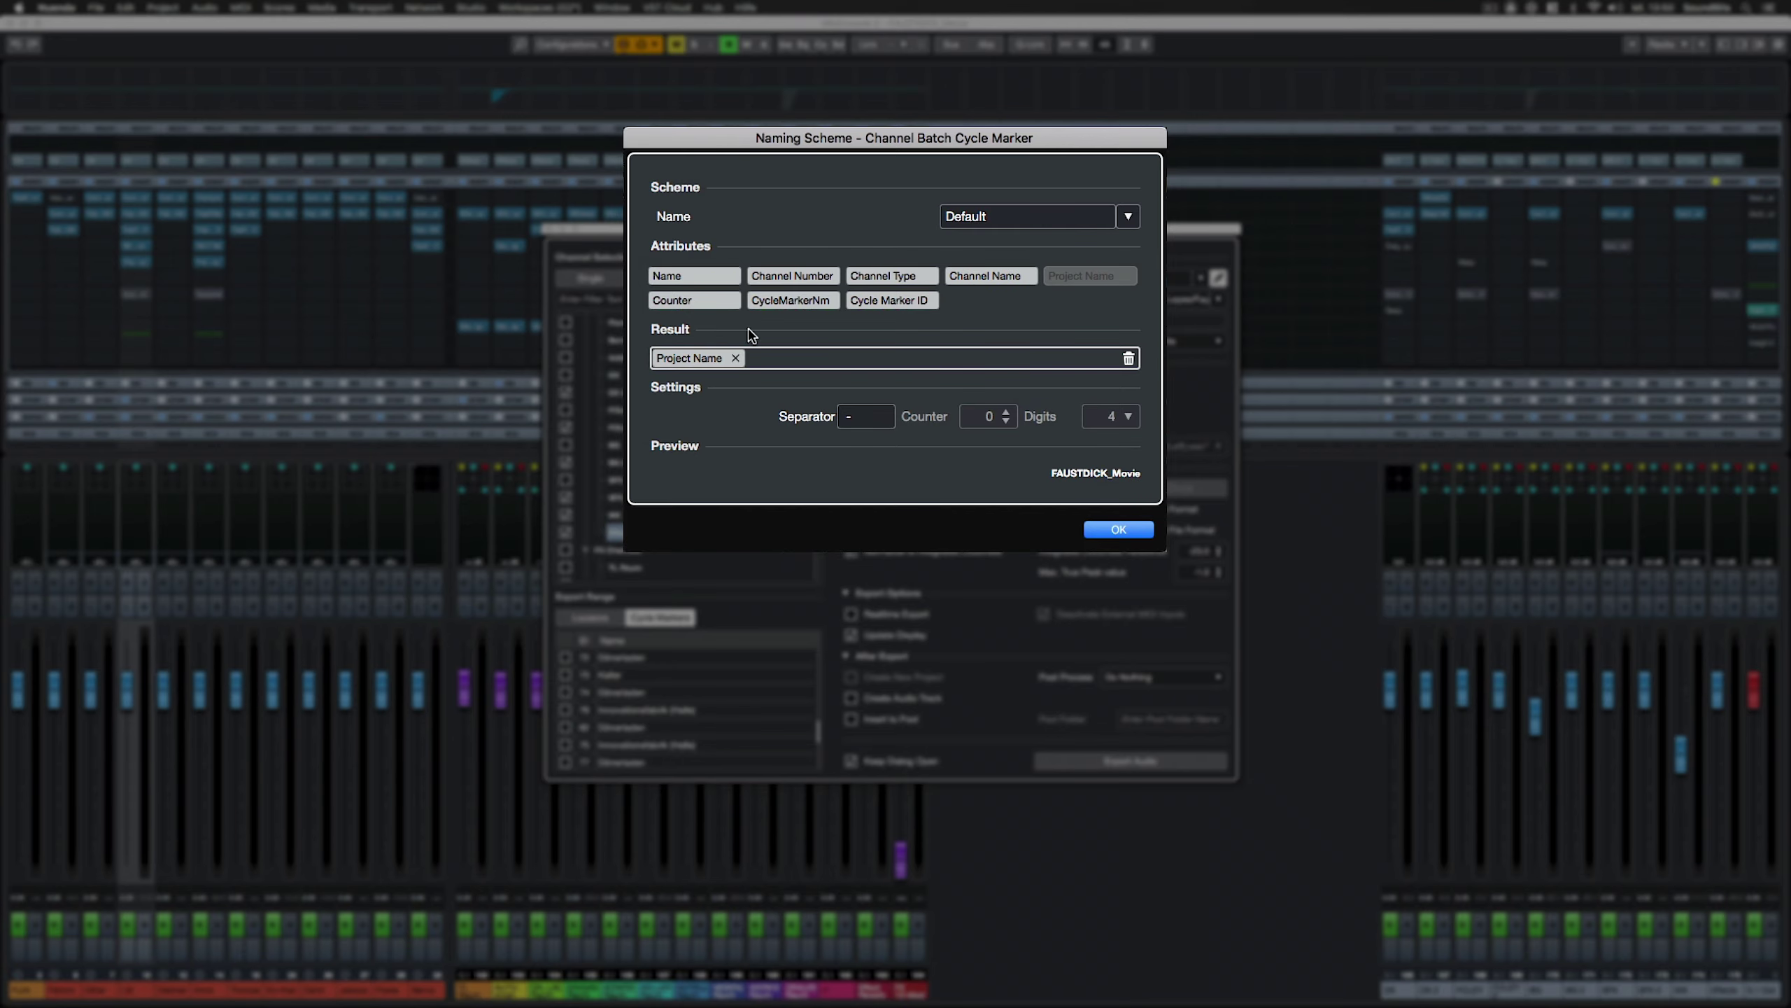
{"action": "left_click_drag", "start_coordinate": [853, 358], "coordinate": [855, 358]}
{"action": "left_click_drag", "start_coordinate": [794, 308], "coordinate": [872, 357]}
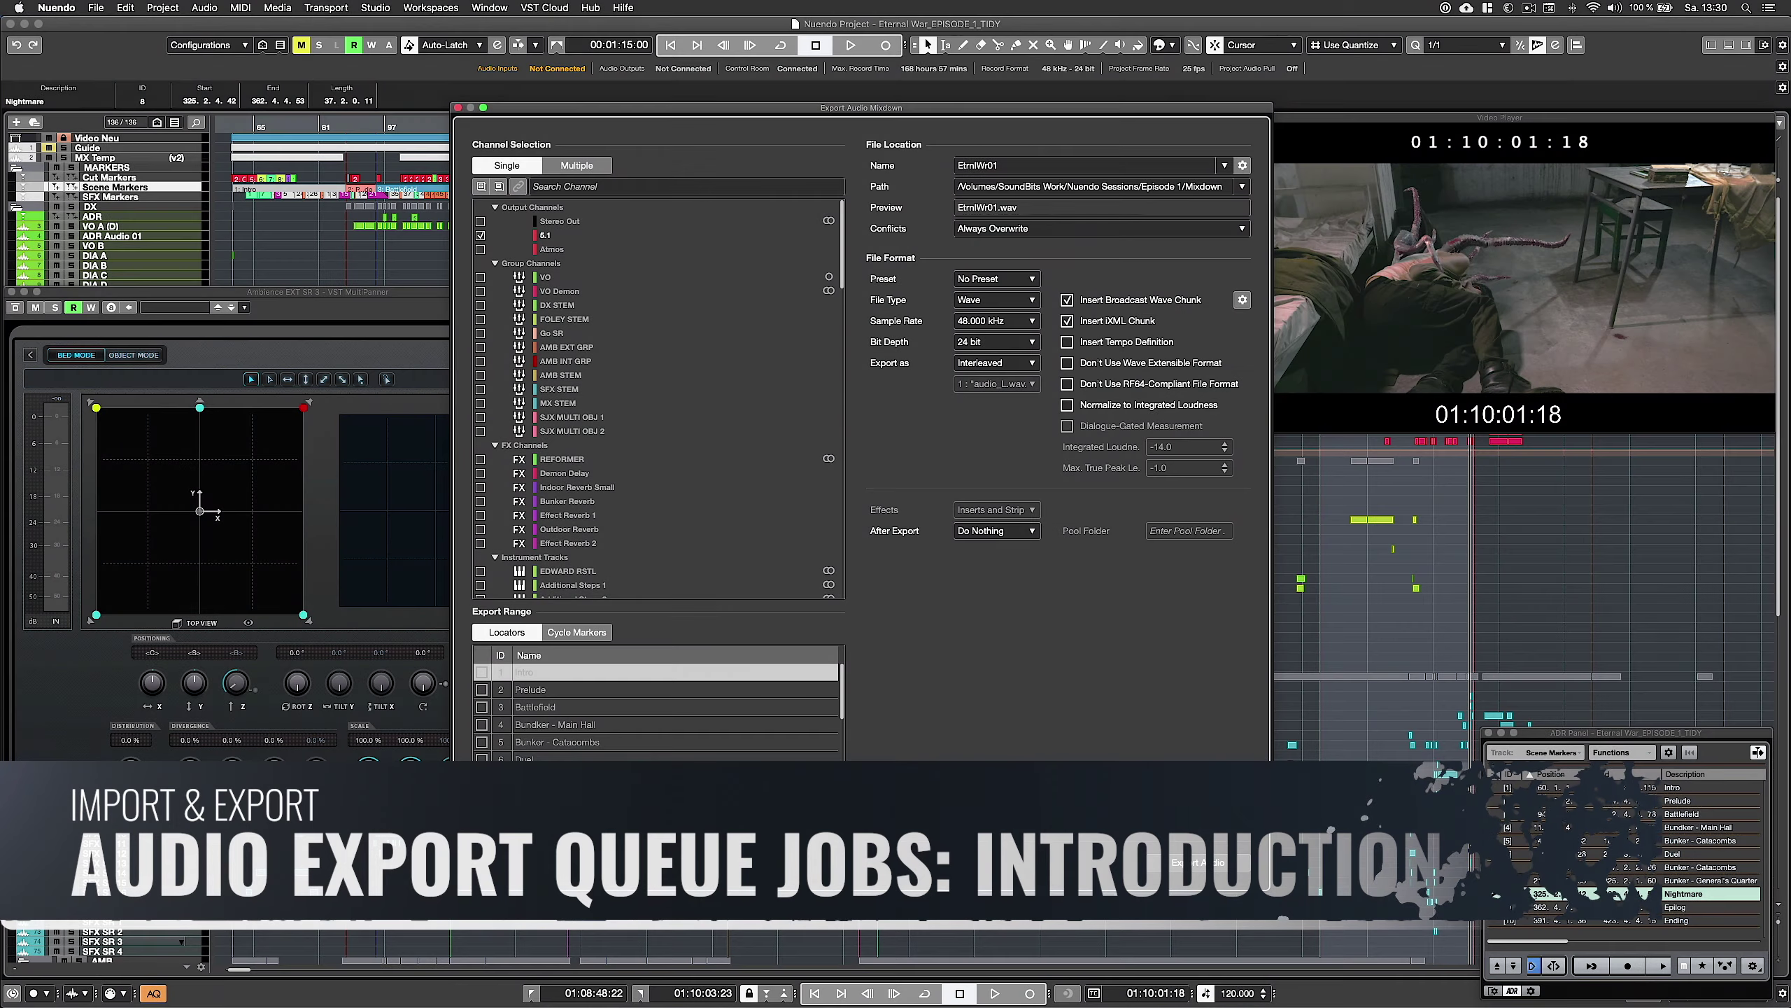
Set the Wave mixdown to export as split channels and start the audio export
{"action": "left_click", "coordinate": [997, 299]}
{"action": "left_click", "coordinate": [997, 299]}
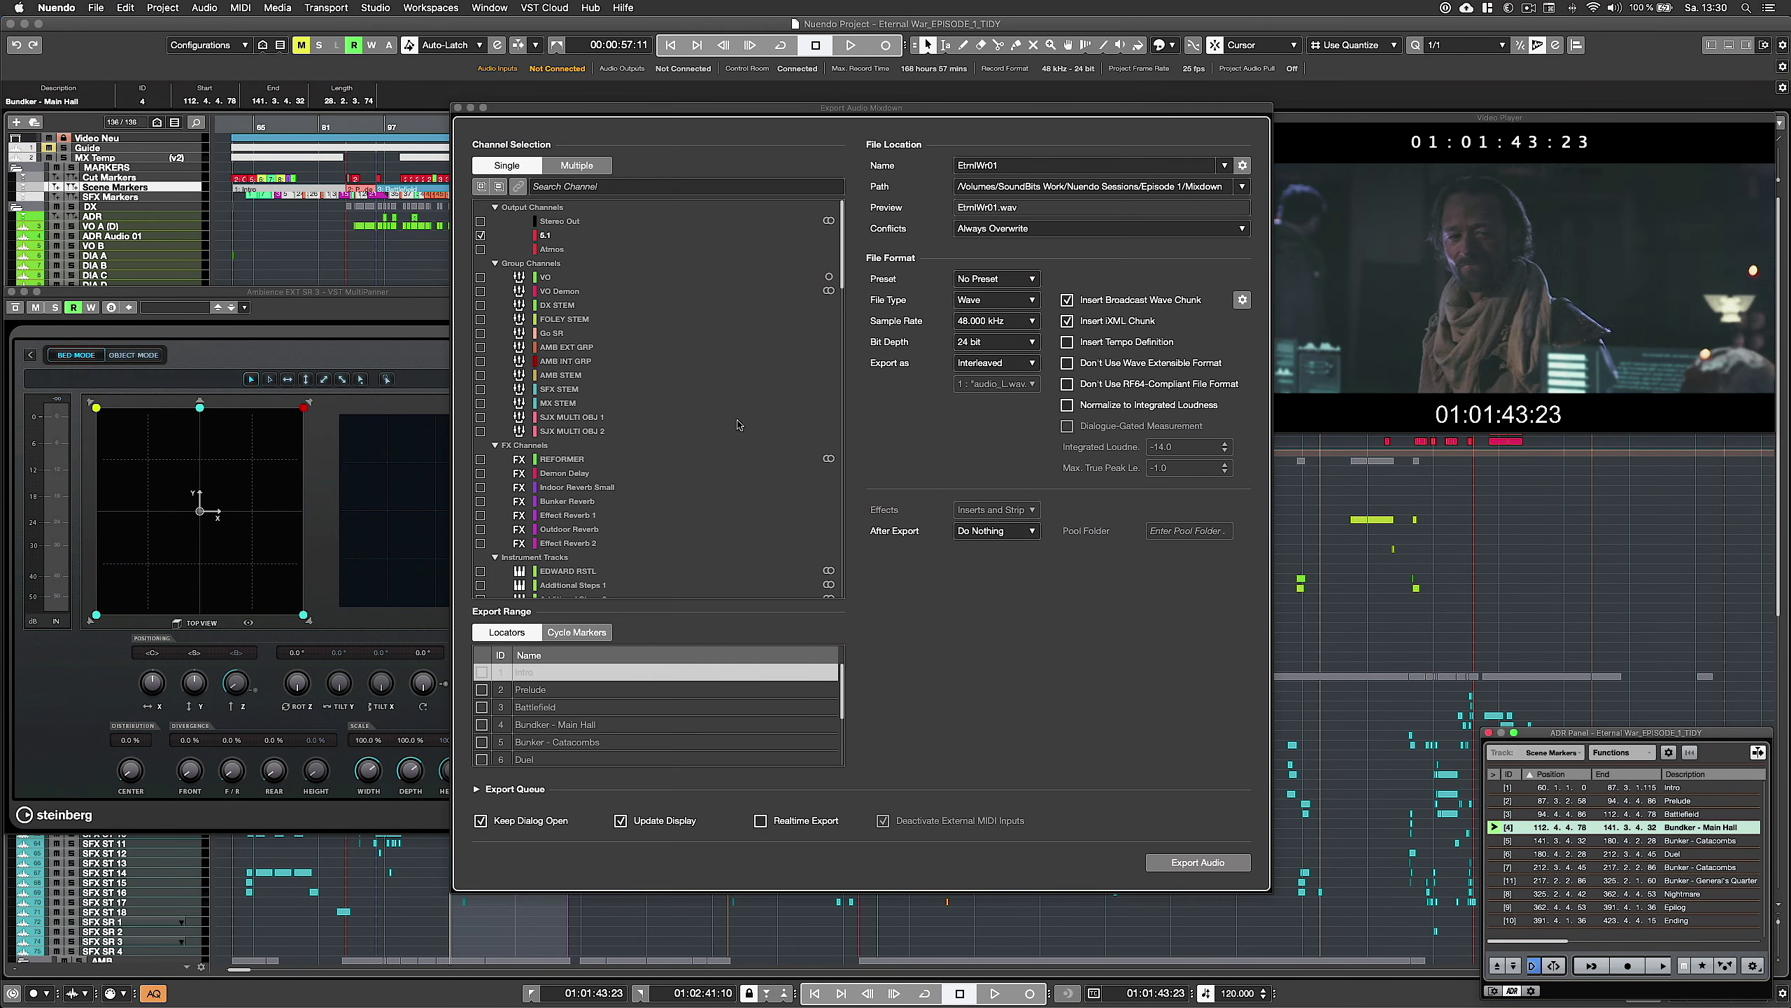
{"action": "left_click", "coordinate": [987, 300]}
{"action": "left_click", "coordinate": [1002, 380]}
{"action": "left_click", "coordinate": [1197, 862]}
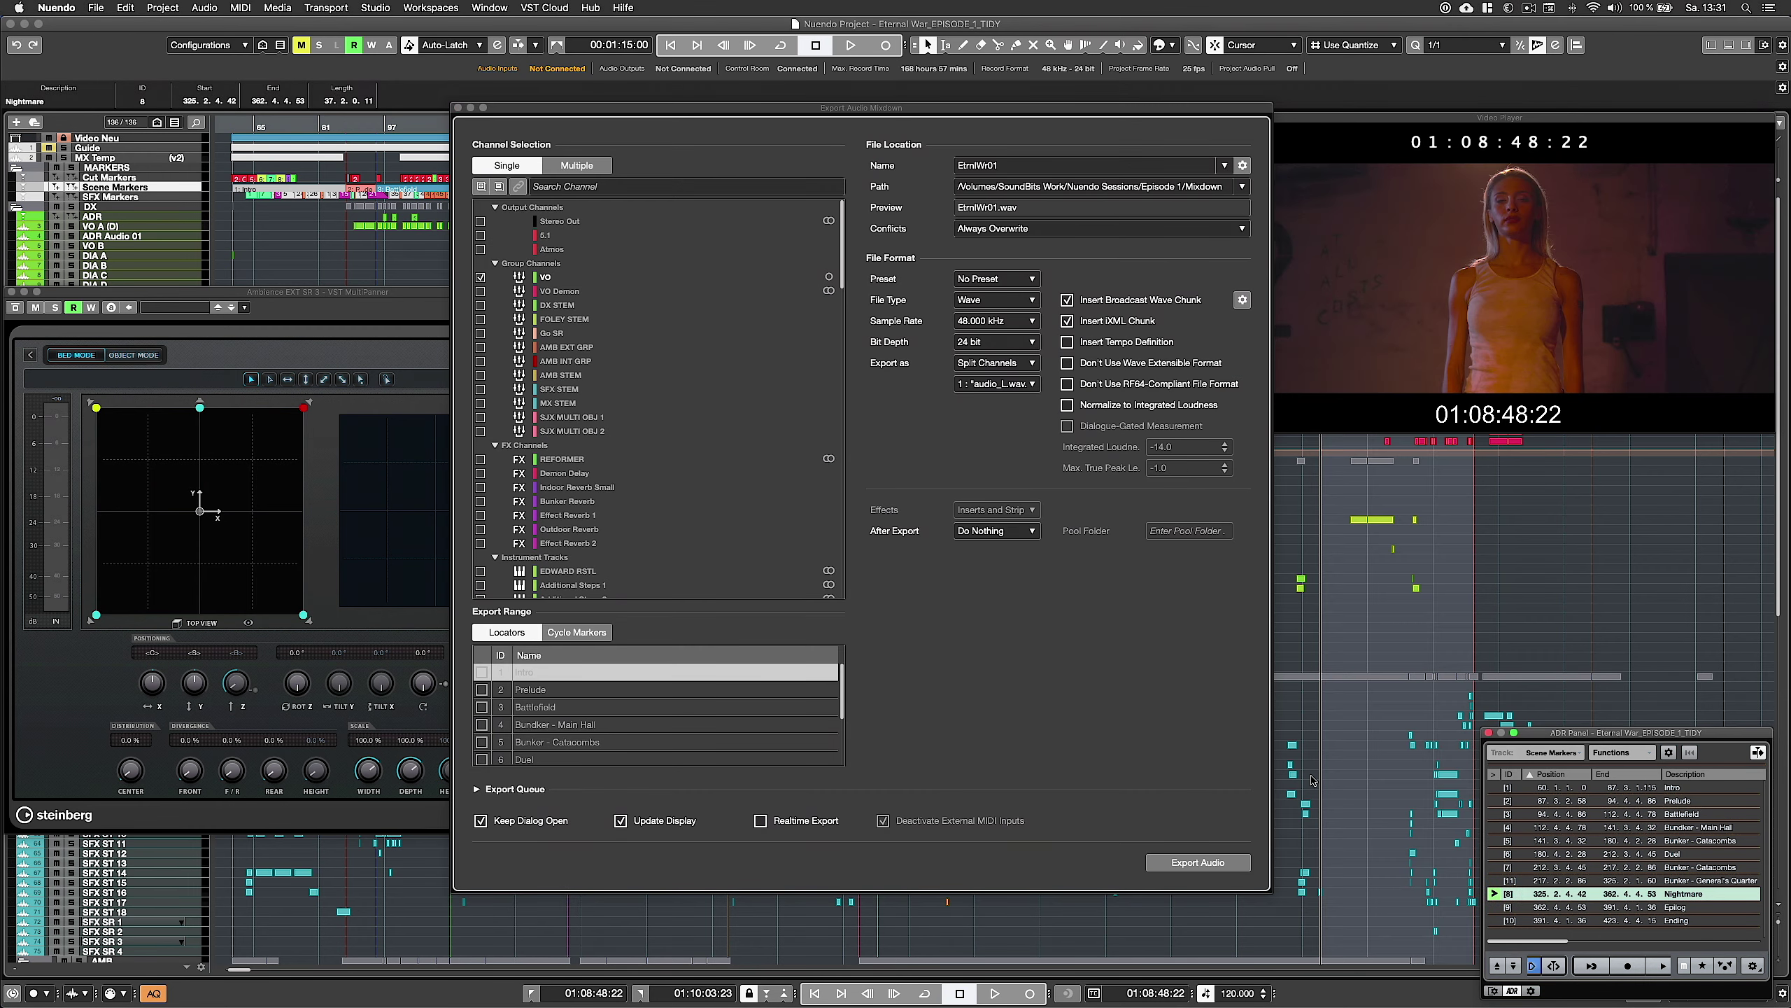
Export a mixdown of the 5.1 output and another of the Demon Delay FX channel as 24-bit split channels
{"action": "left_click", "coordinate": [480, 235]}
{"action": "left_click", "coordinate": [1197, 862]}
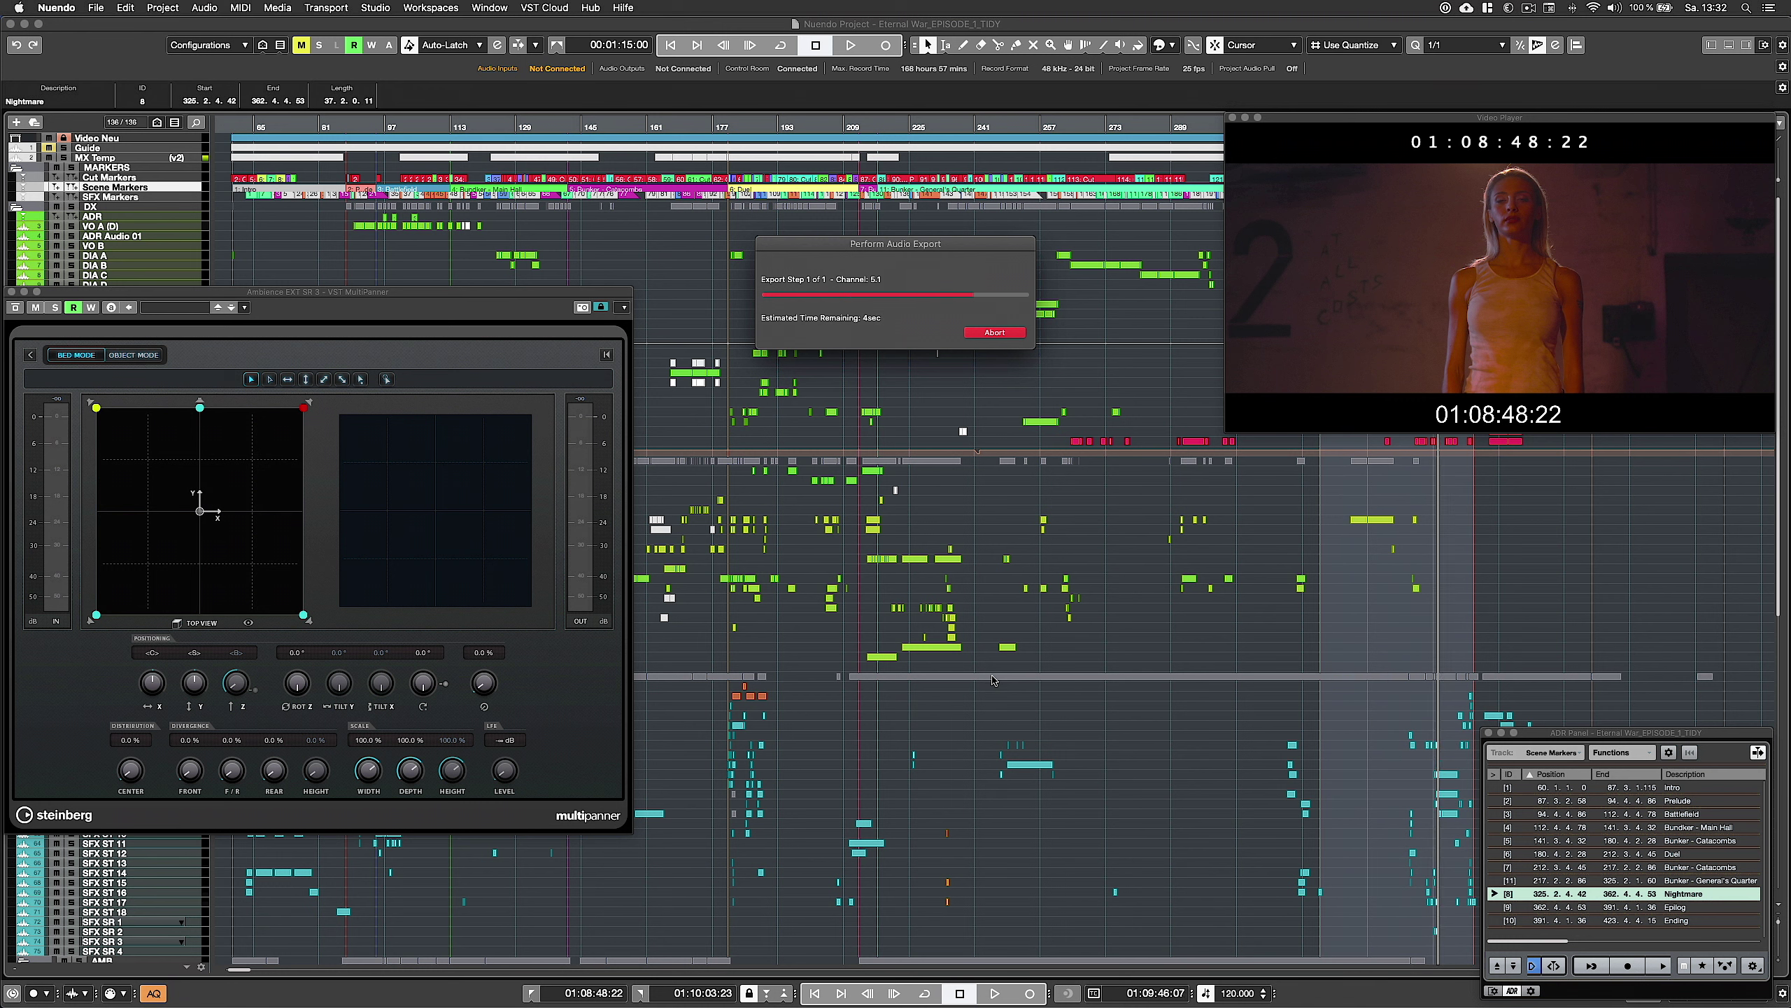
{"action": "left_click", "coordinate": [480, 473]}
{"action": "left_click", "coordinate": [1009, 344]}
{"action": "left_click", "coordinate": [982, 383]}
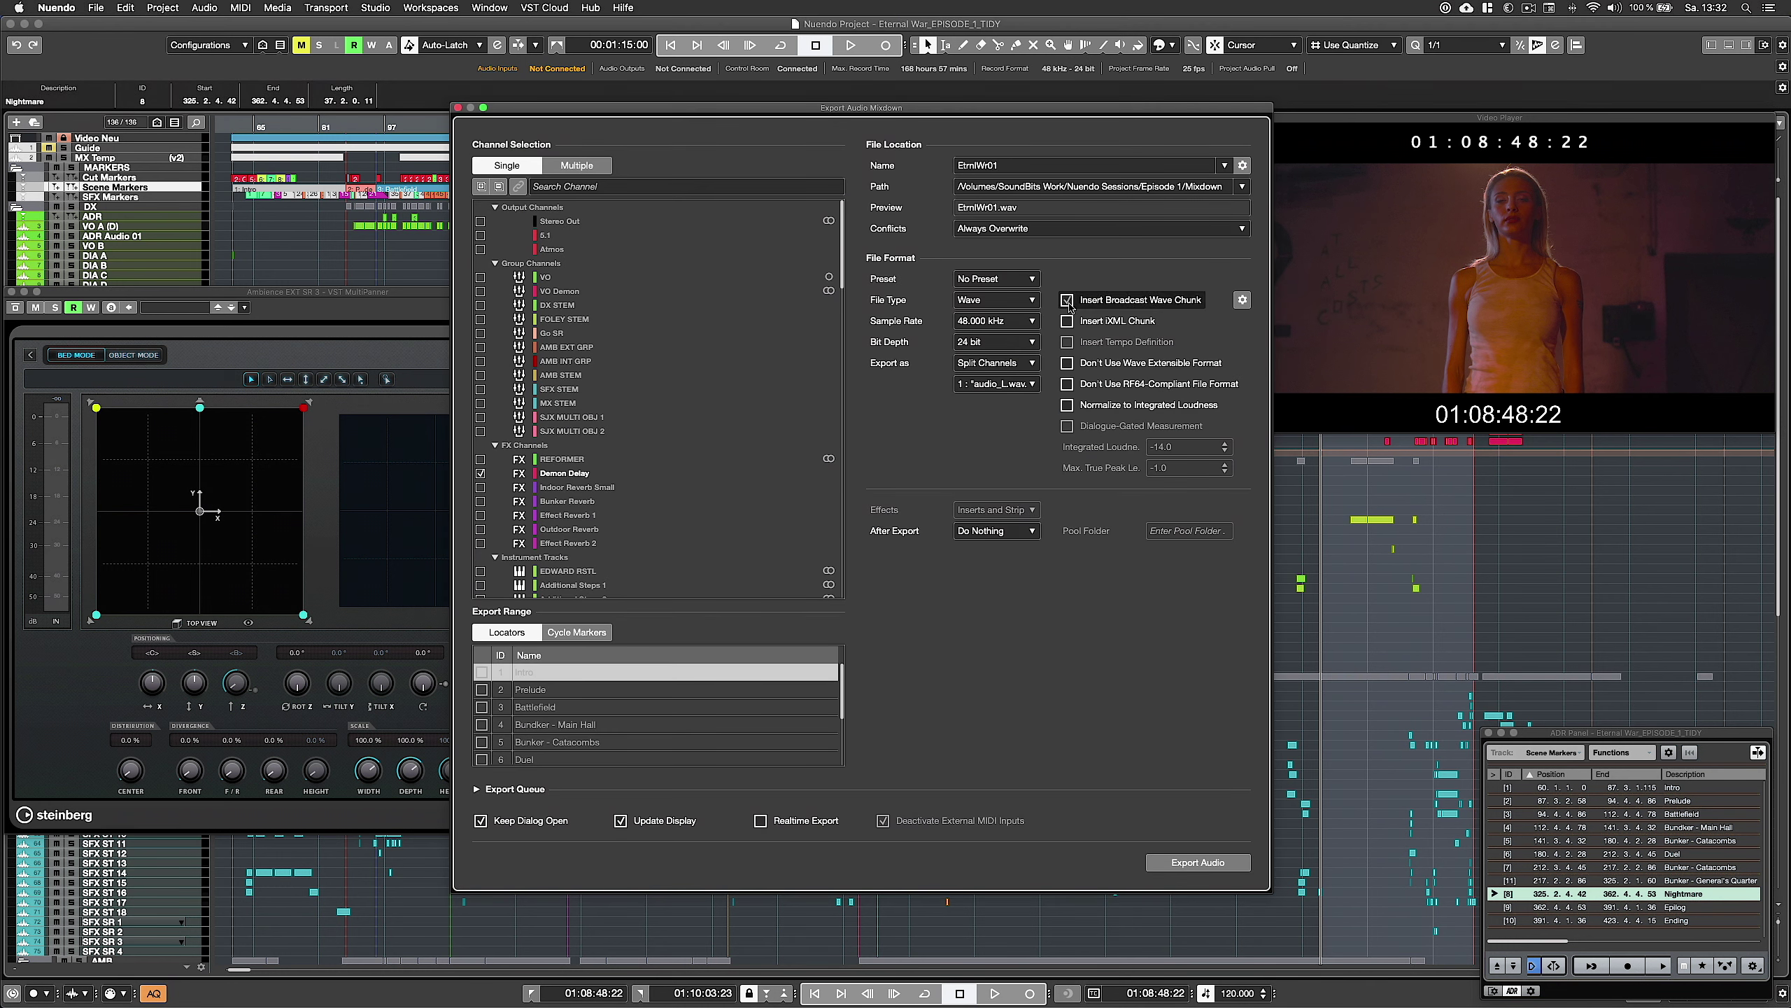
{"action": "left_click", "coordinate": [1197, 862]}
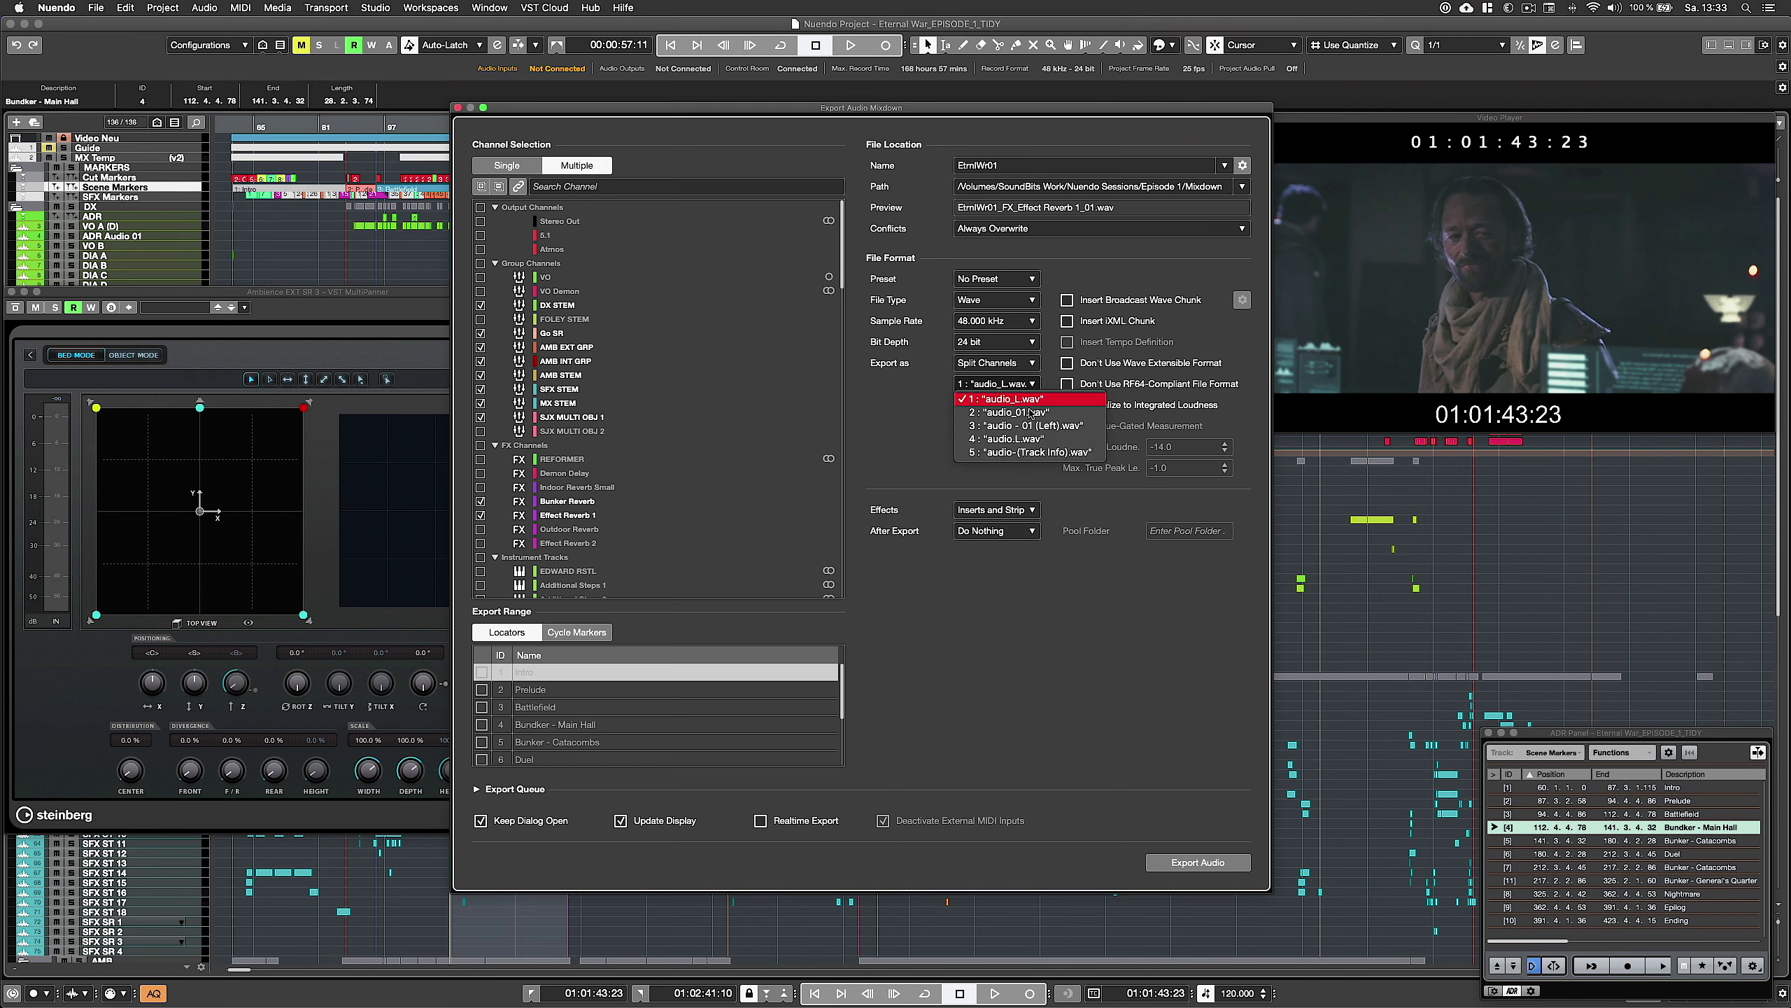
Check the sample rate and bit depth options for the export of multiple group and FX channels
{"action": "left_click", "coordinate": [994, 321]}
{"action": "left_click", "coordinate": [1004, 343]}
{"action": "key", "text": "Return"}
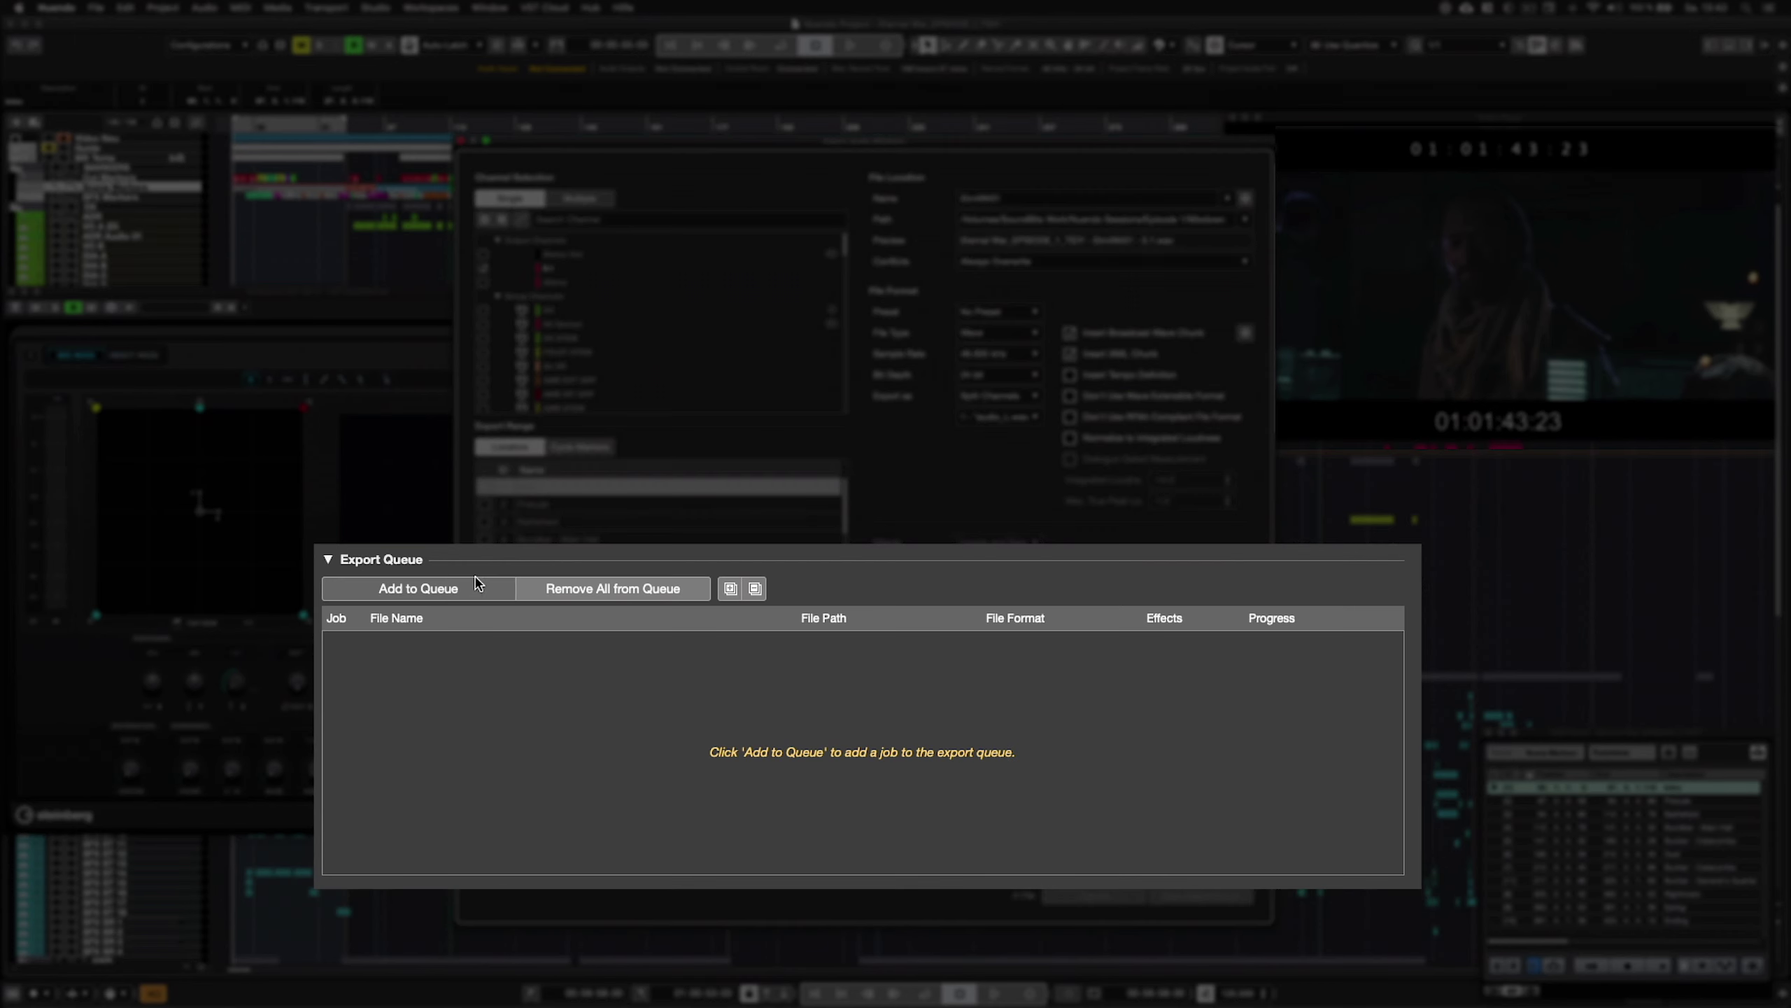
Add the 5.1 mixdown and further channel batch and cycle marker jobs to the Export Queue
{"action": "left_click", "coordinate": [437, 590]}
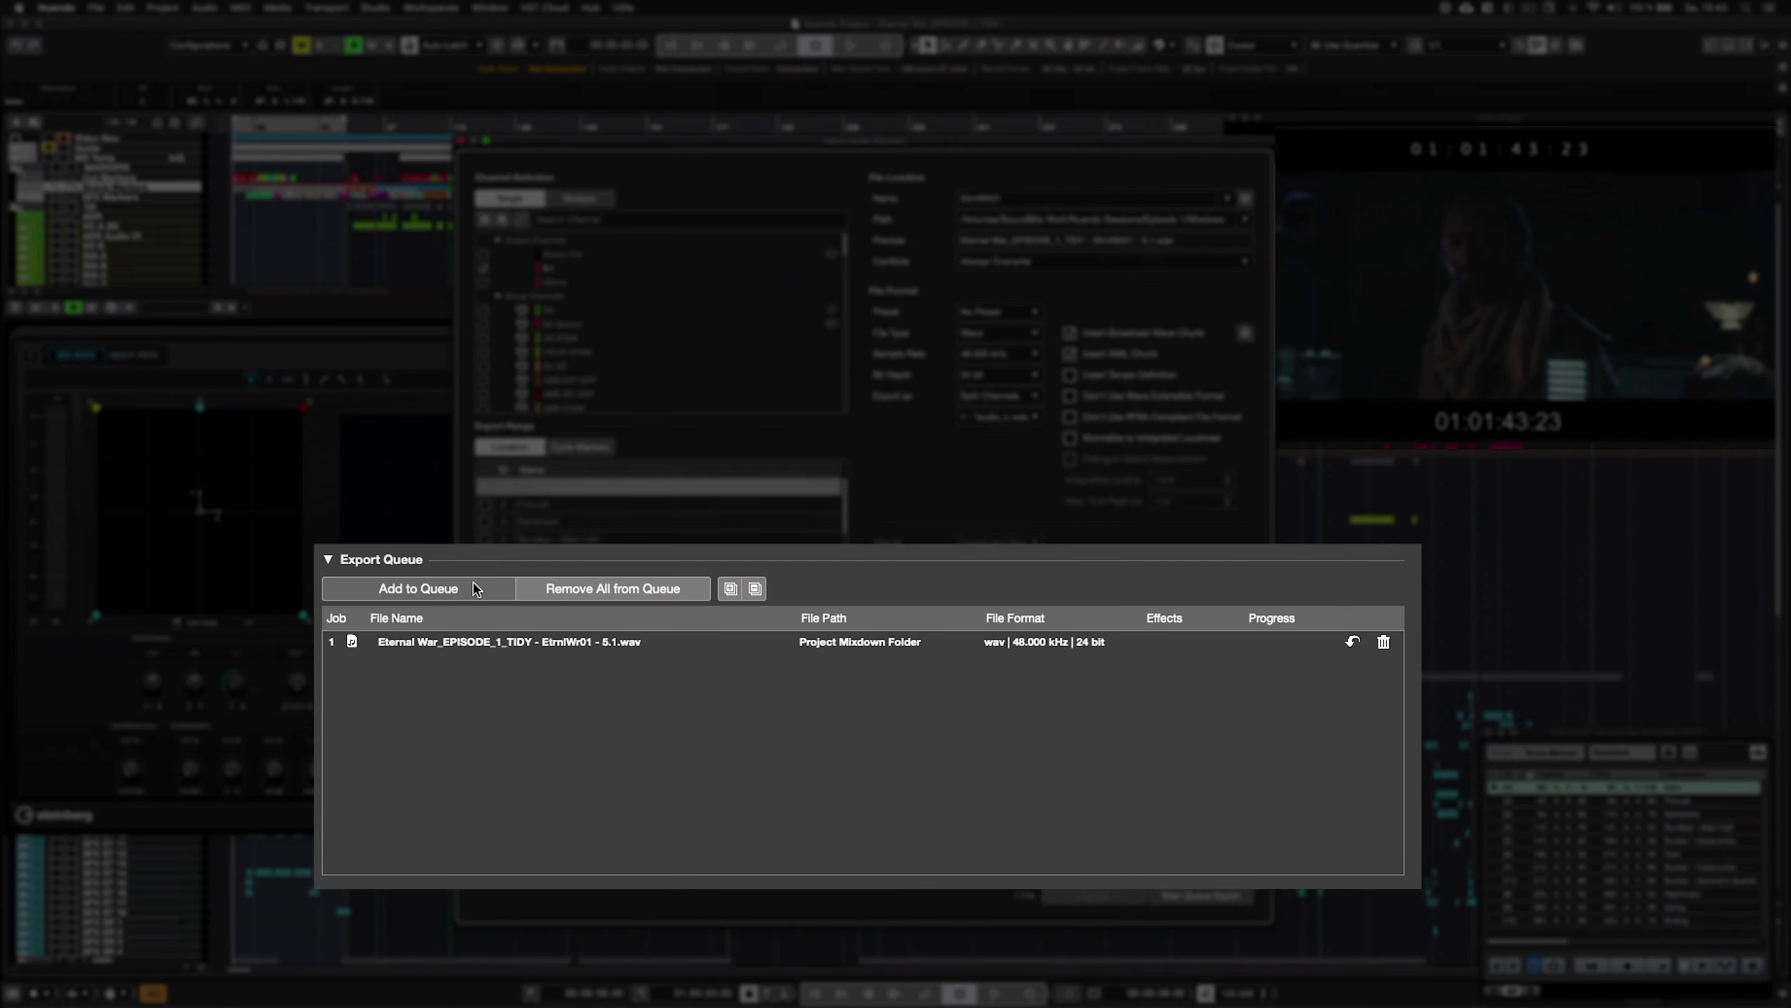
{"action": "left_click", "coordinate": [437, 591]}
{"action": "left_click", "coordinate": [437, 591]}
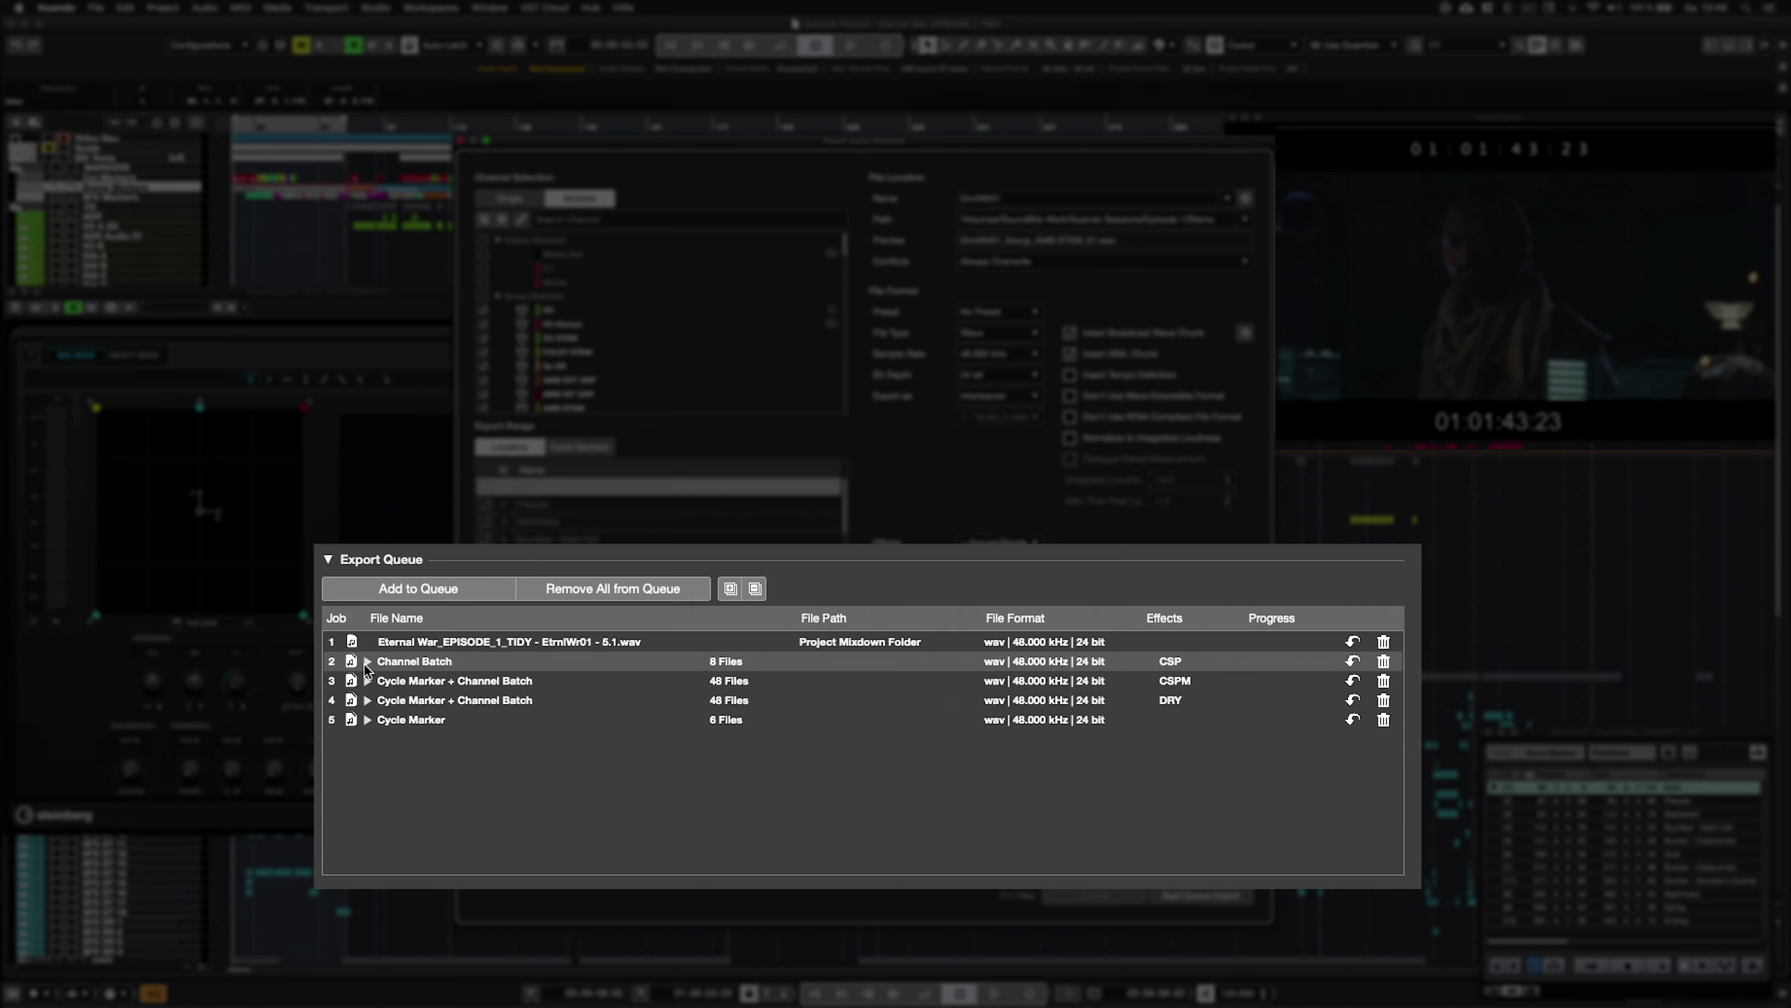
Examine the files contained in the Channel Batch and first Cycle Marker + Channel Batch jobs of the Export Queue
{"action": "left_click", "coordinate": [367, 661]}
{"action": "left_click", "coordinate": [366, 663]}
{"action": "left_click", "coordinate": [367, 680]}
{"action": "scroll", "coordinate": [366, 691], "scroll_direction": "down", "scroll_amount": 10}
{"action": "scroll", "coordinate": [367, 691], "scroll_direction": "down", "scroll_amount": 15}
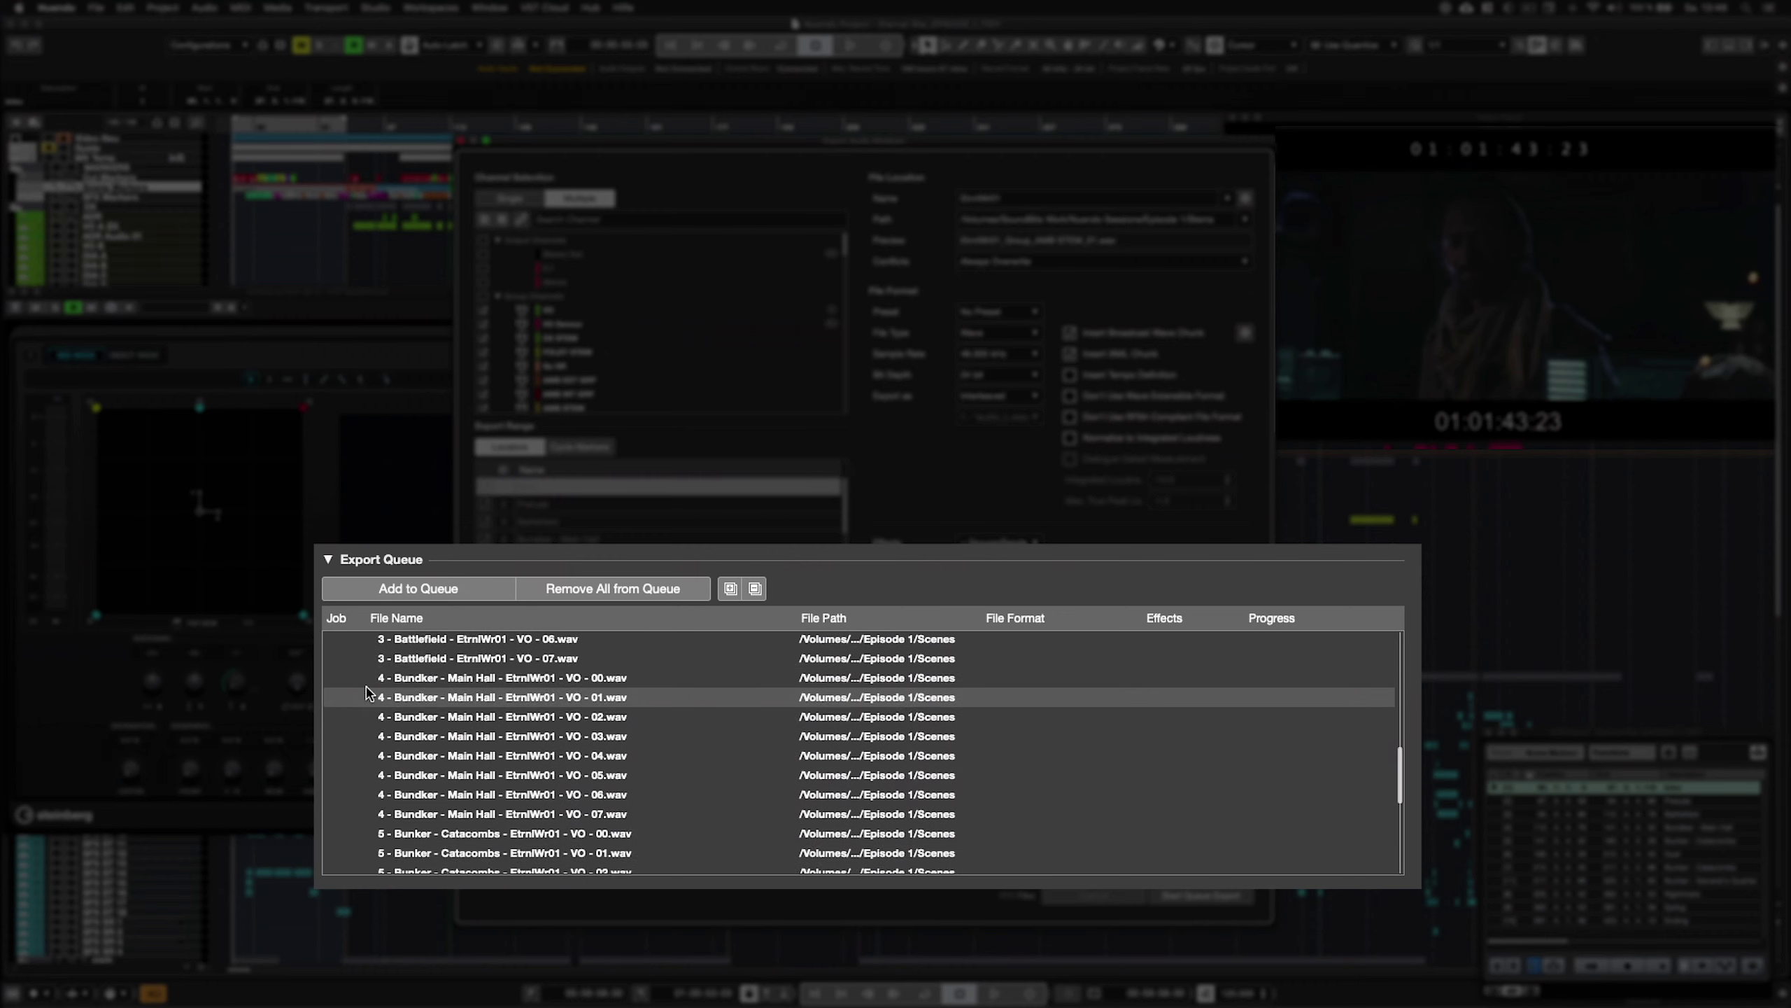
{"action": "scroll", "coordinate": [366, 691], "scroll_direction": "up", "scroll_amount": 20}
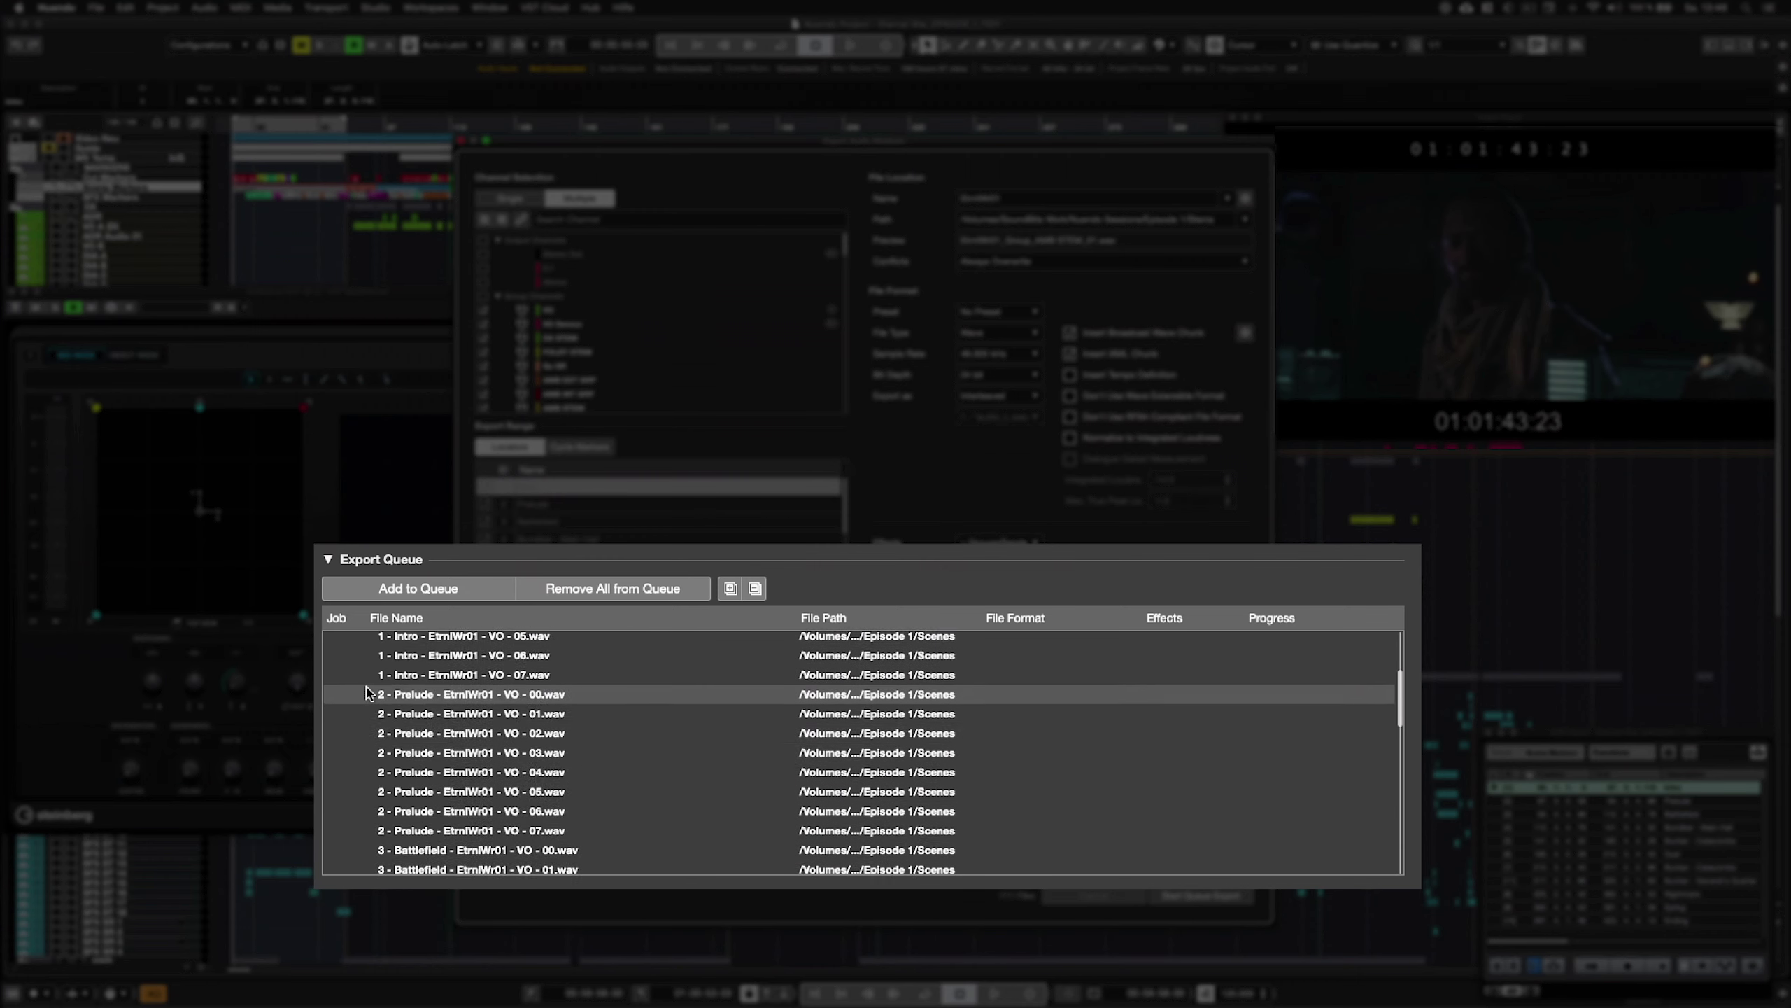
{"action": "left_click", "coordinate": [367, 683]}
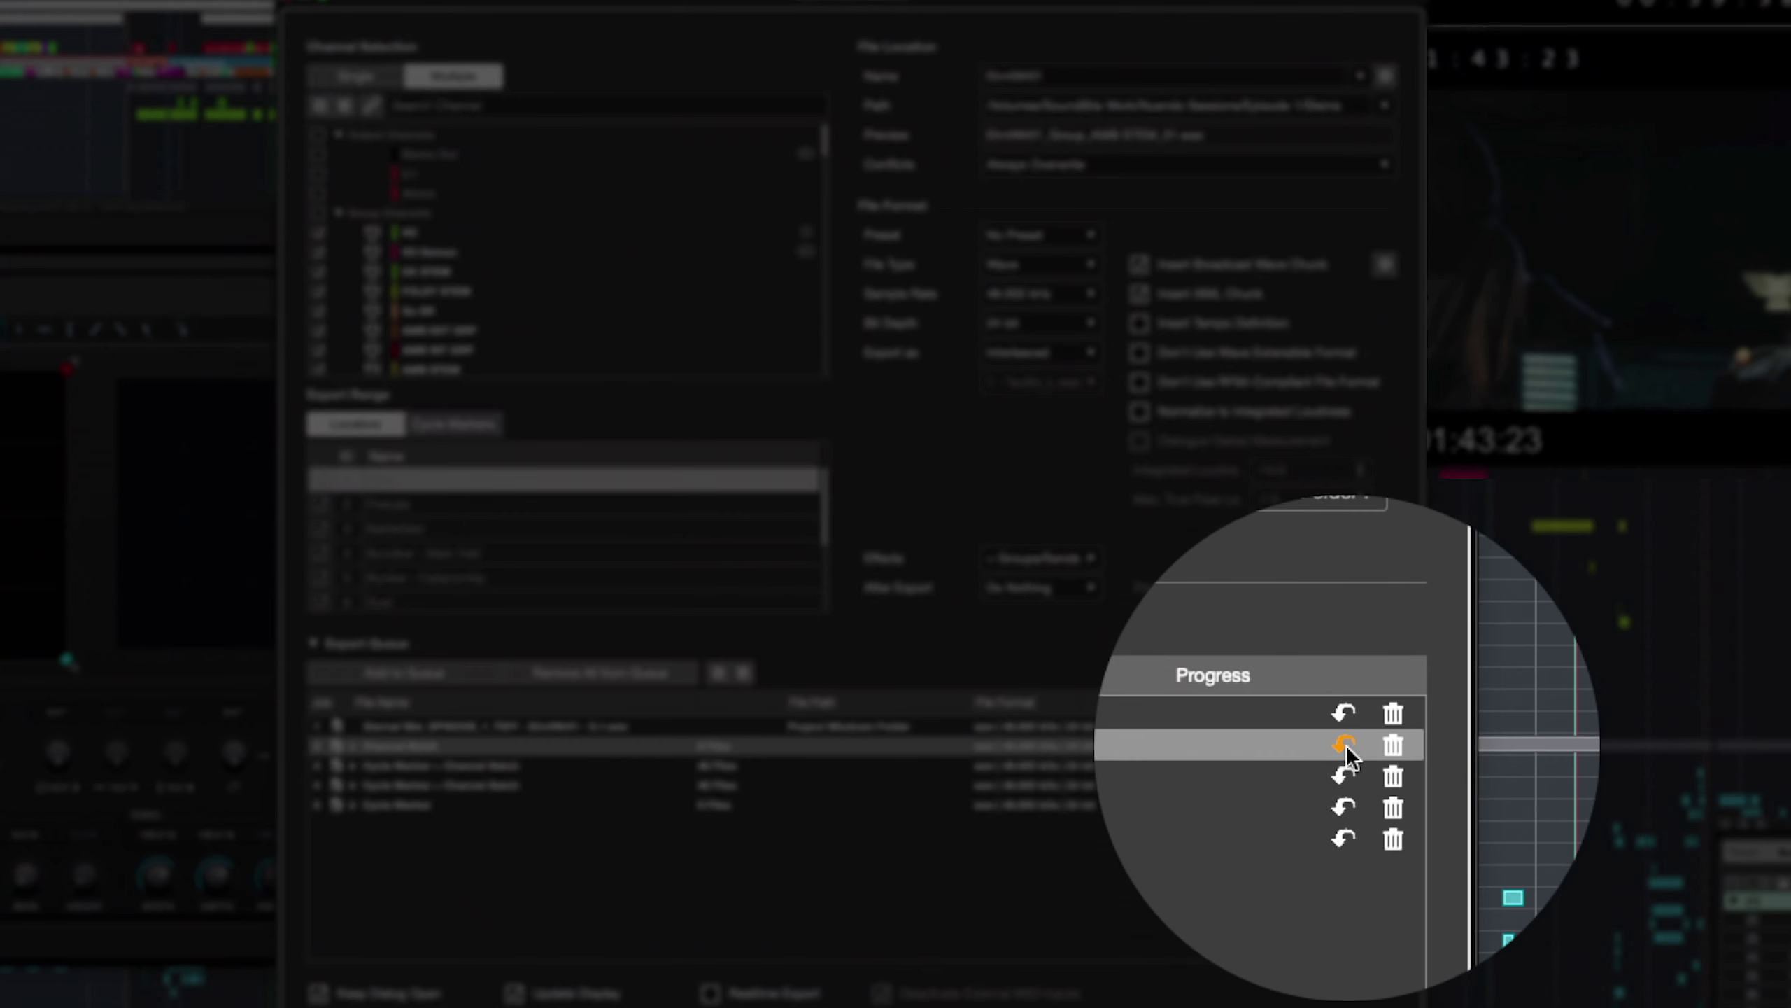
Restore the export settings of the first queued job, the 5.1 mixdown
{"action": "left_click", "coordinate": [1344, 713]}
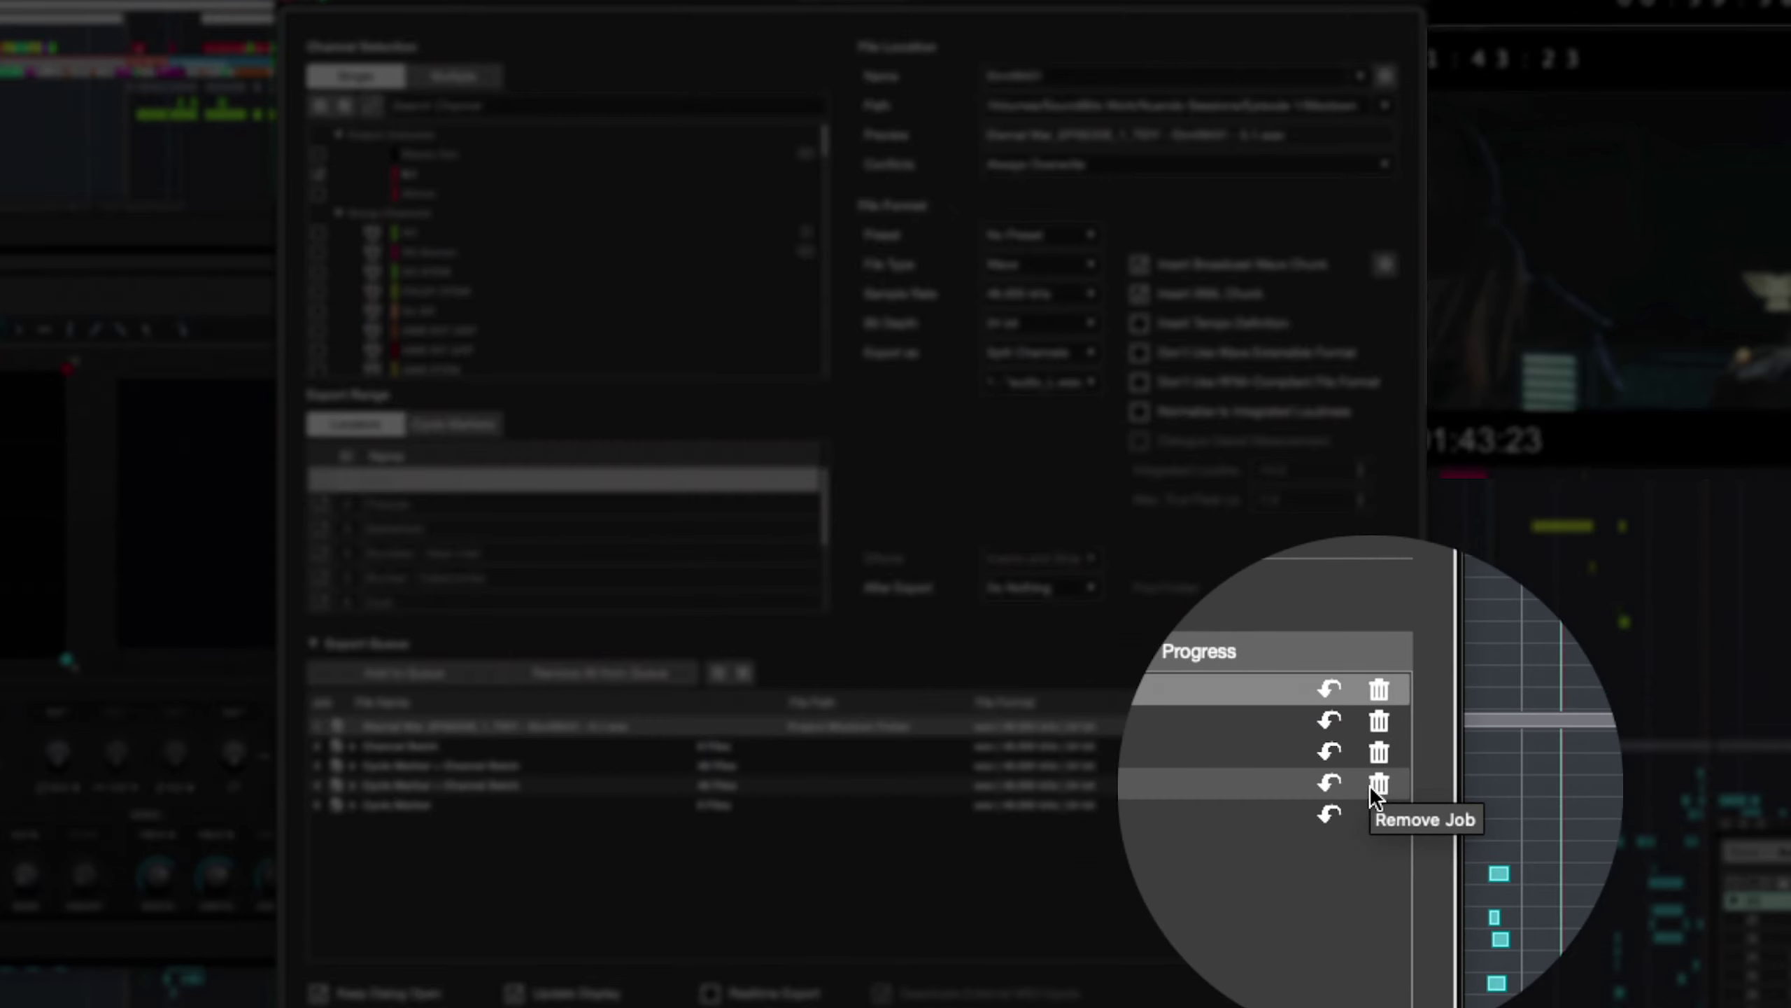
Remove the fourth job, the second Cycle Marker + Channel Batch, from the Export Queue
{"action": "left_click", "coordinate": [1376, 787]}
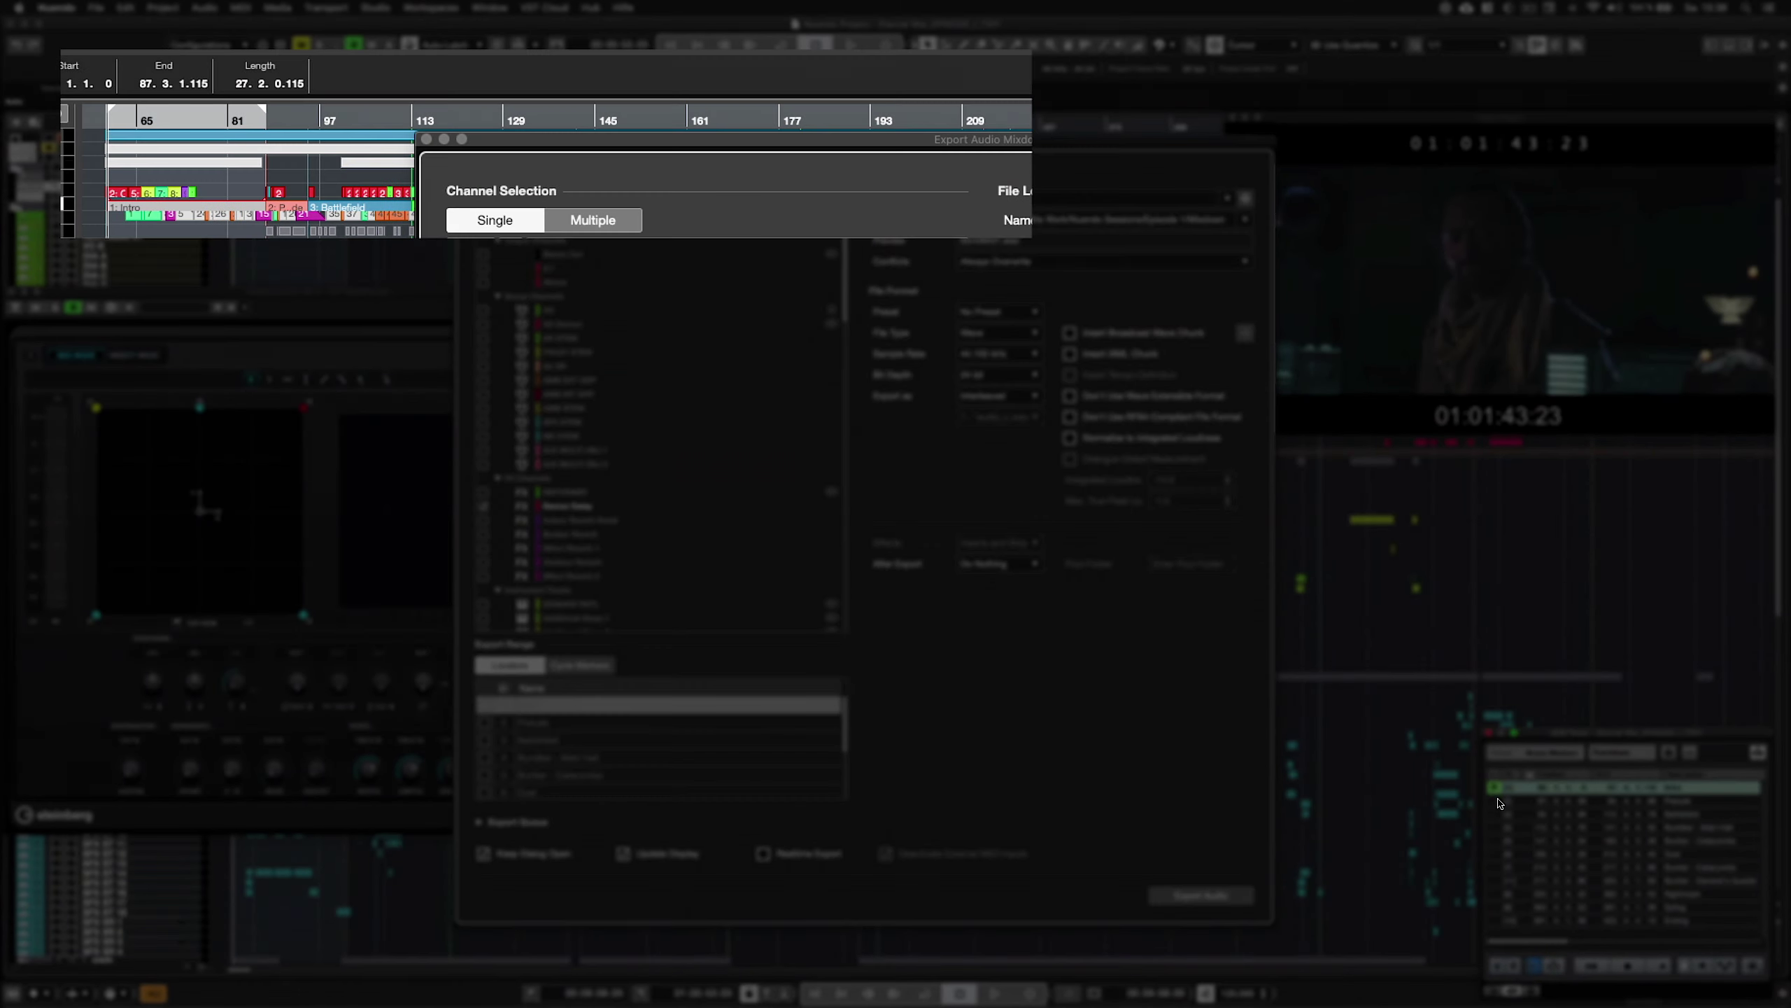
Set the project locators to the range of the fifth scene marker, Bunker - Catacombs, with the export dialog still open
{"action": "left_click", "coordinate": [1494, 824]}
{"action": "left_click", "coordinate": [1495, 840]}
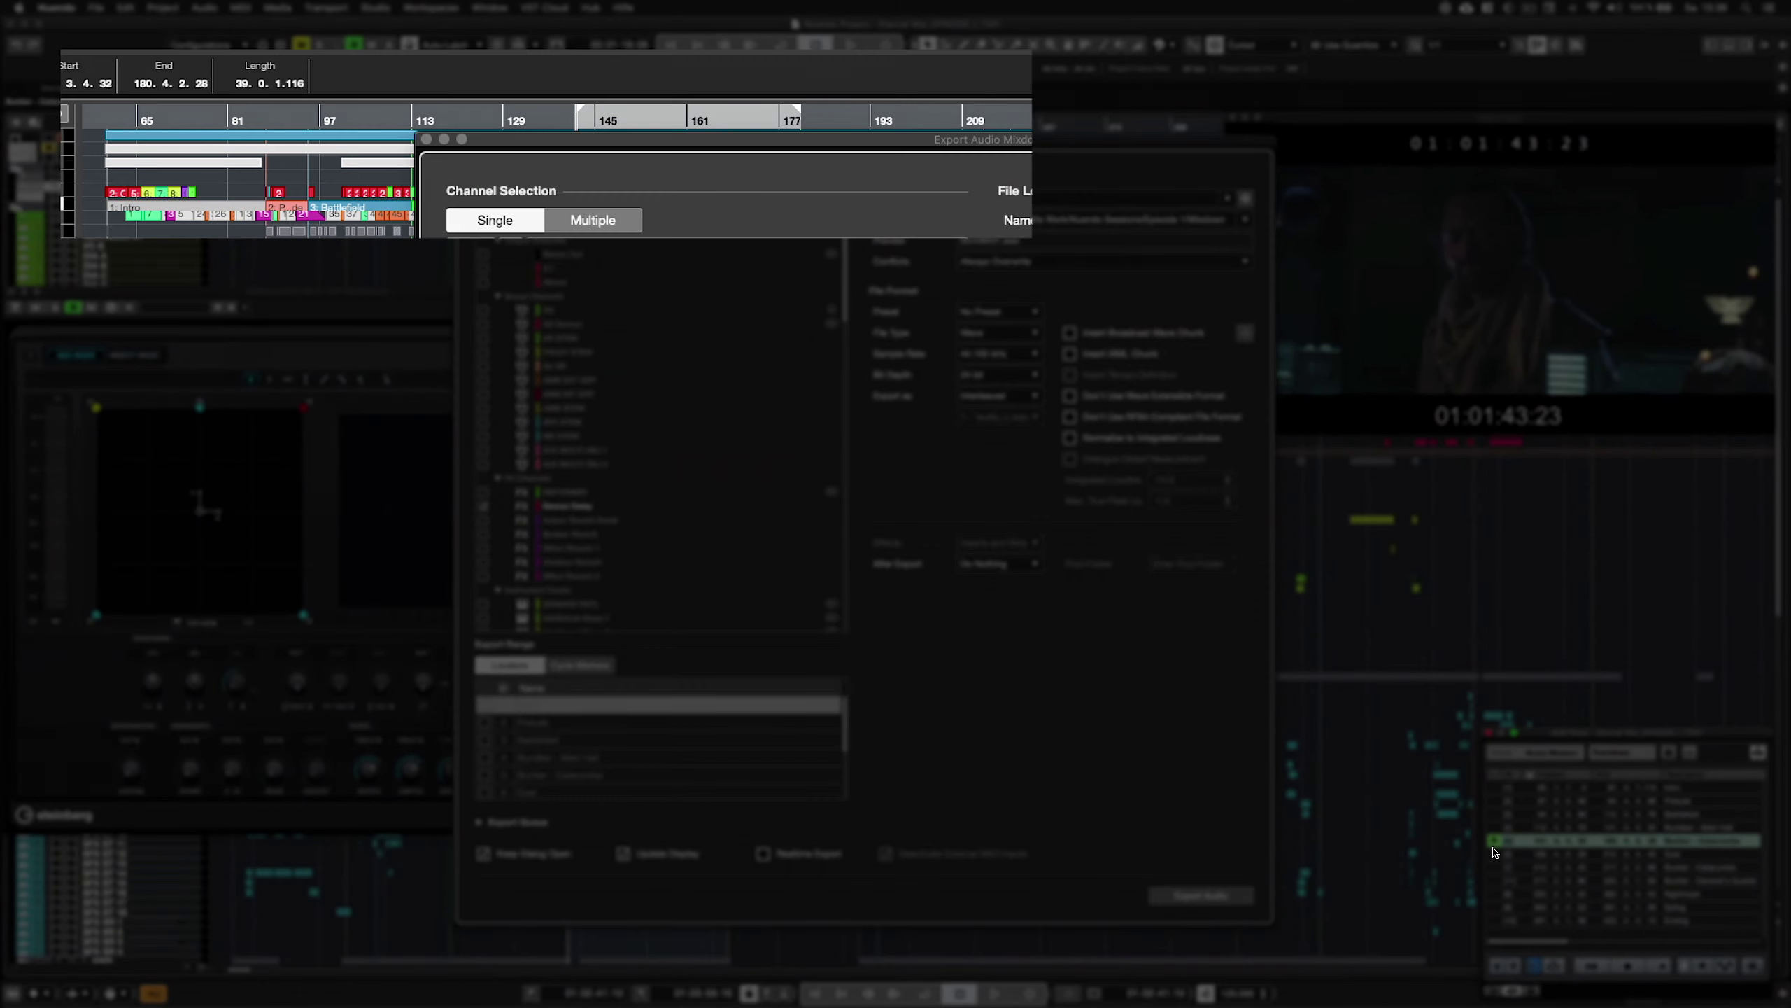
Set the export's sample rate to 48.000 kHz and its bit depth to 24 bit
{"action": "left_click", "coordinate": [998, 353]}
{"action": "left_click", "coordinate": [991, 383]}
{"action": "left_click", "coordinate": [997, 373]}
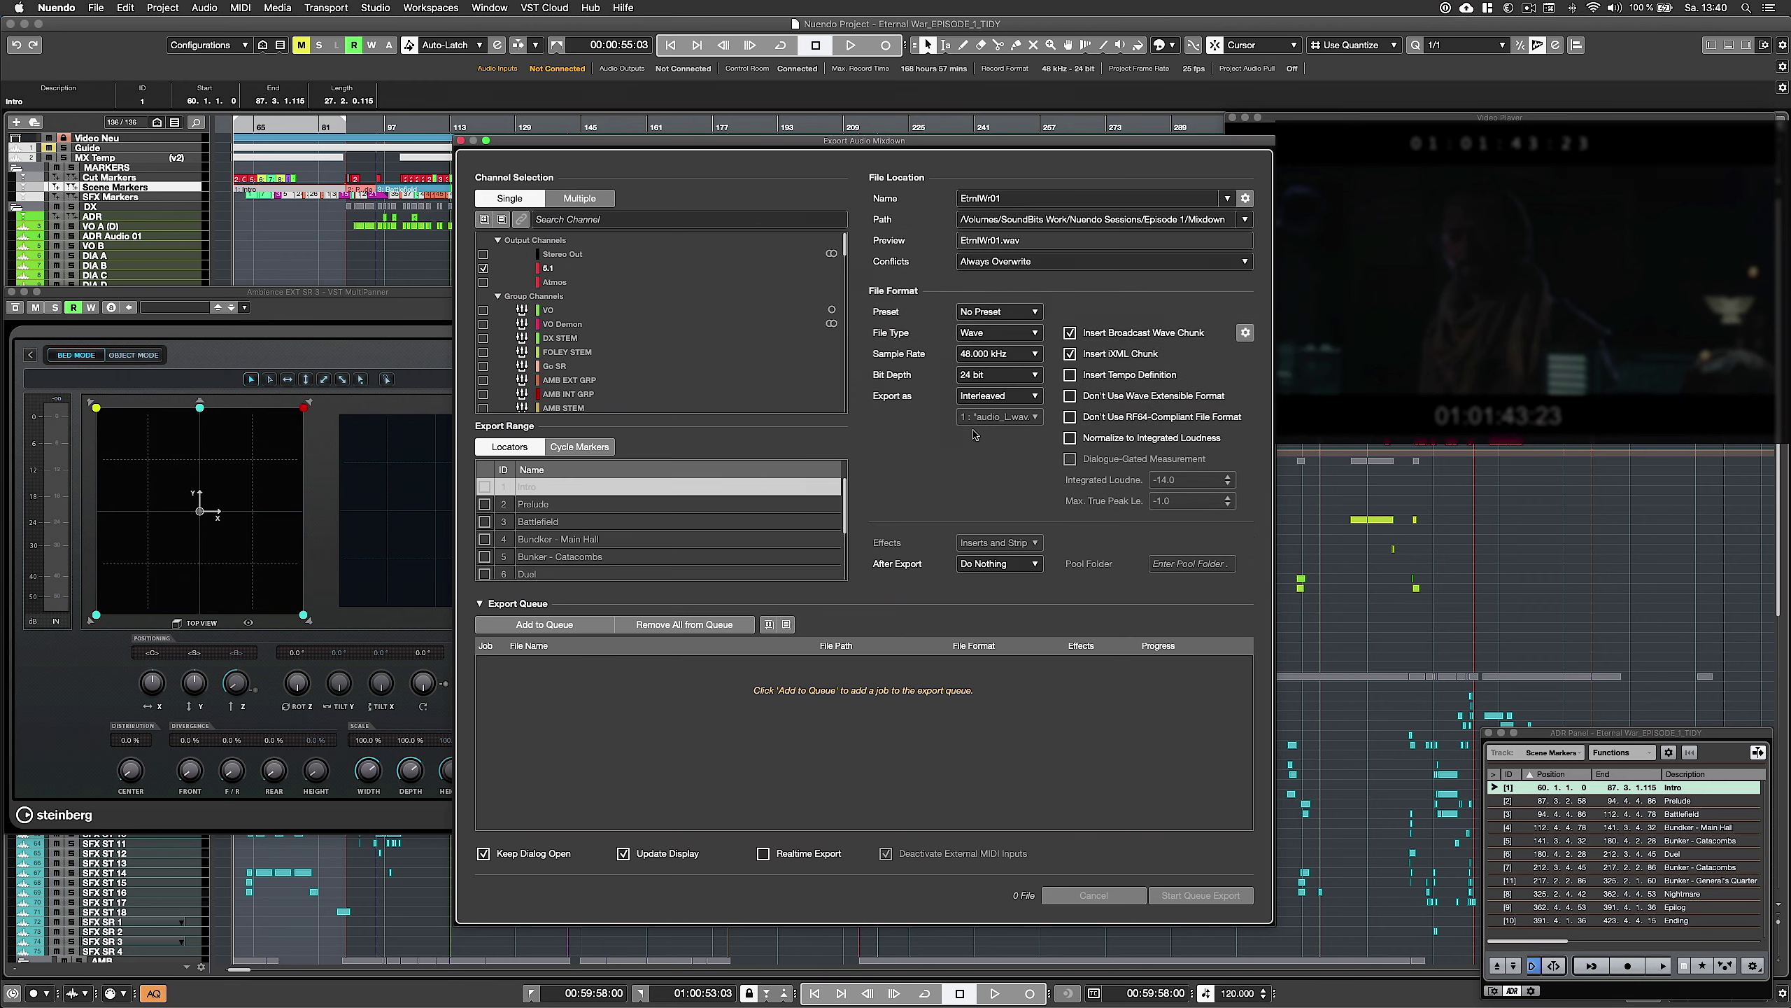
Use cycle markers as the export range and switch the channel selection to multiple channels
{"action": "left_click", "coordinate": [603, 451]}
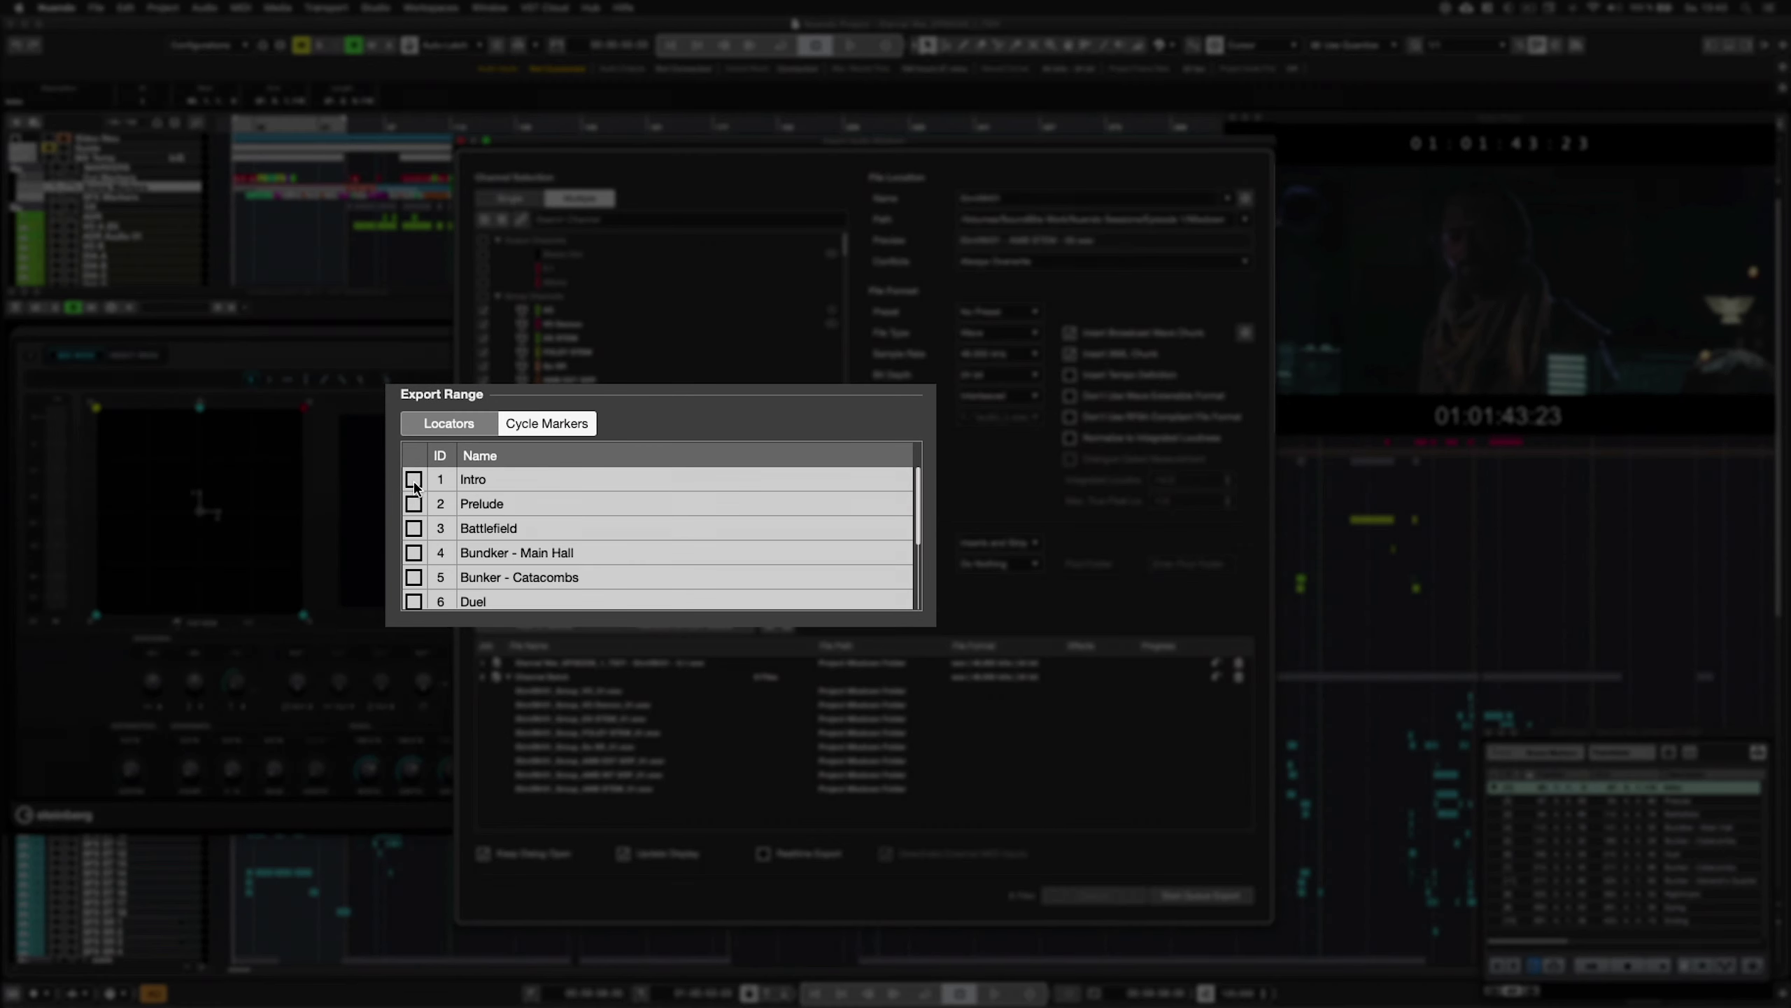
{"action": "left_click", "coordinate": [1037, 280]}
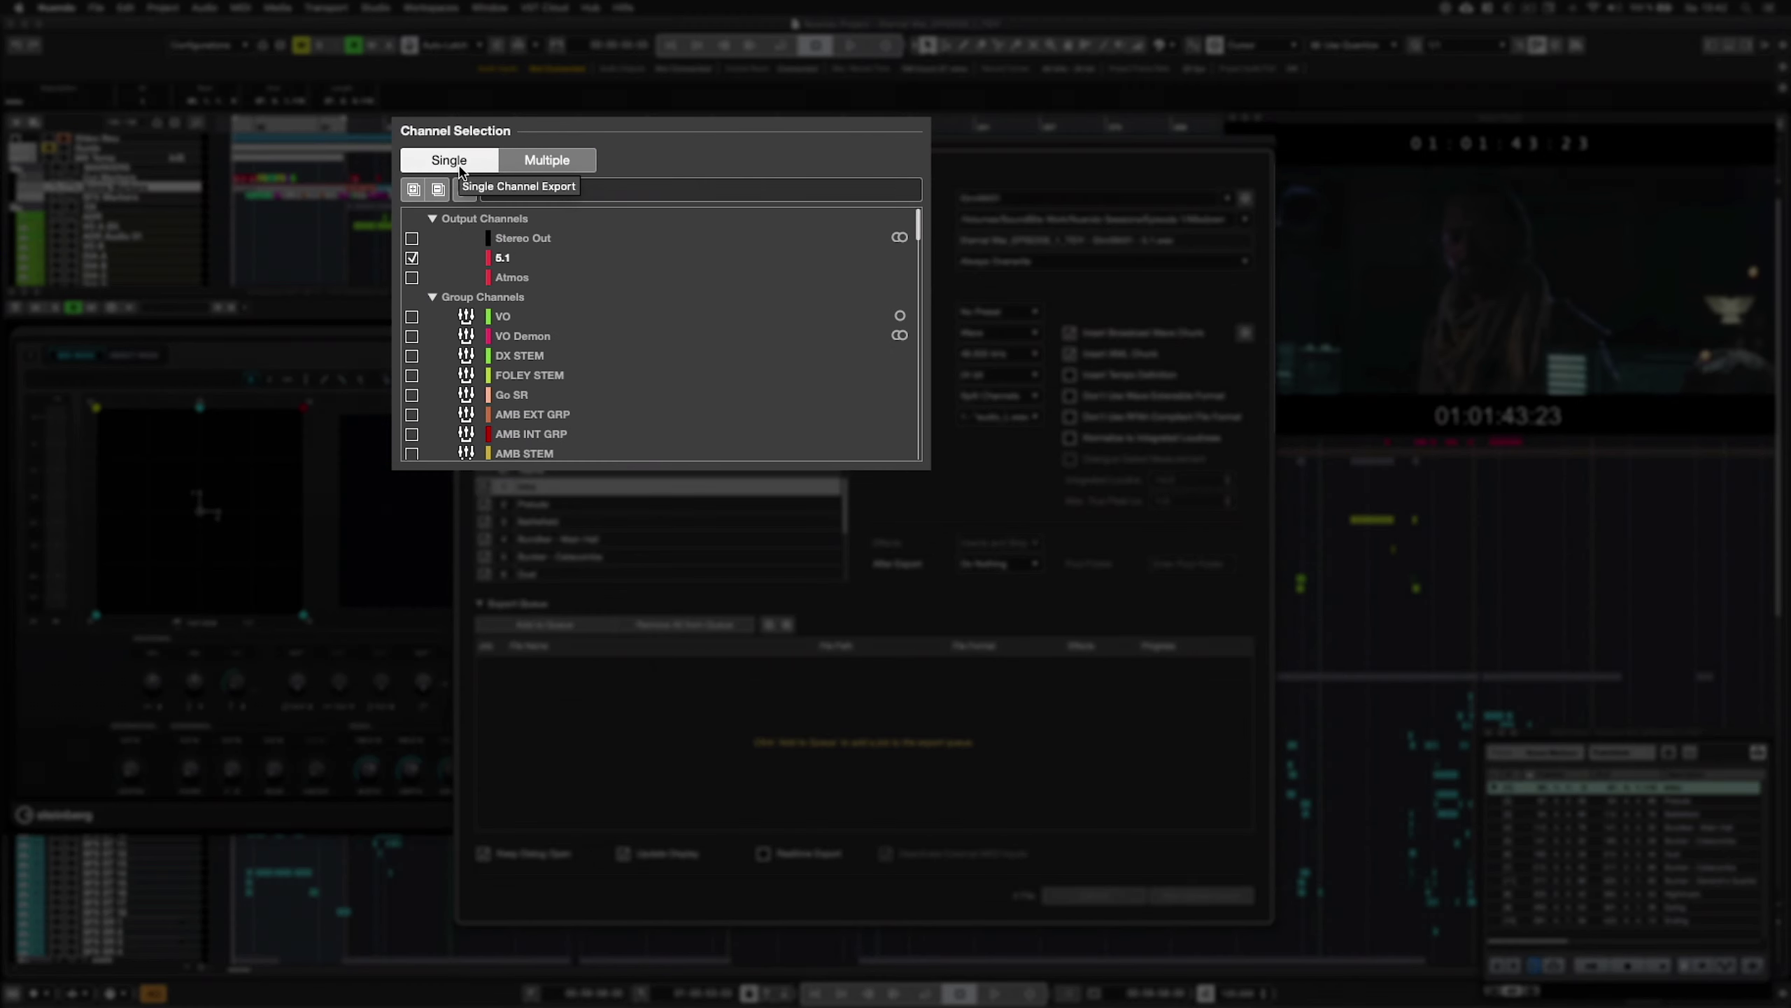
{"action": "left_click", "coordinate": [550, 160]}
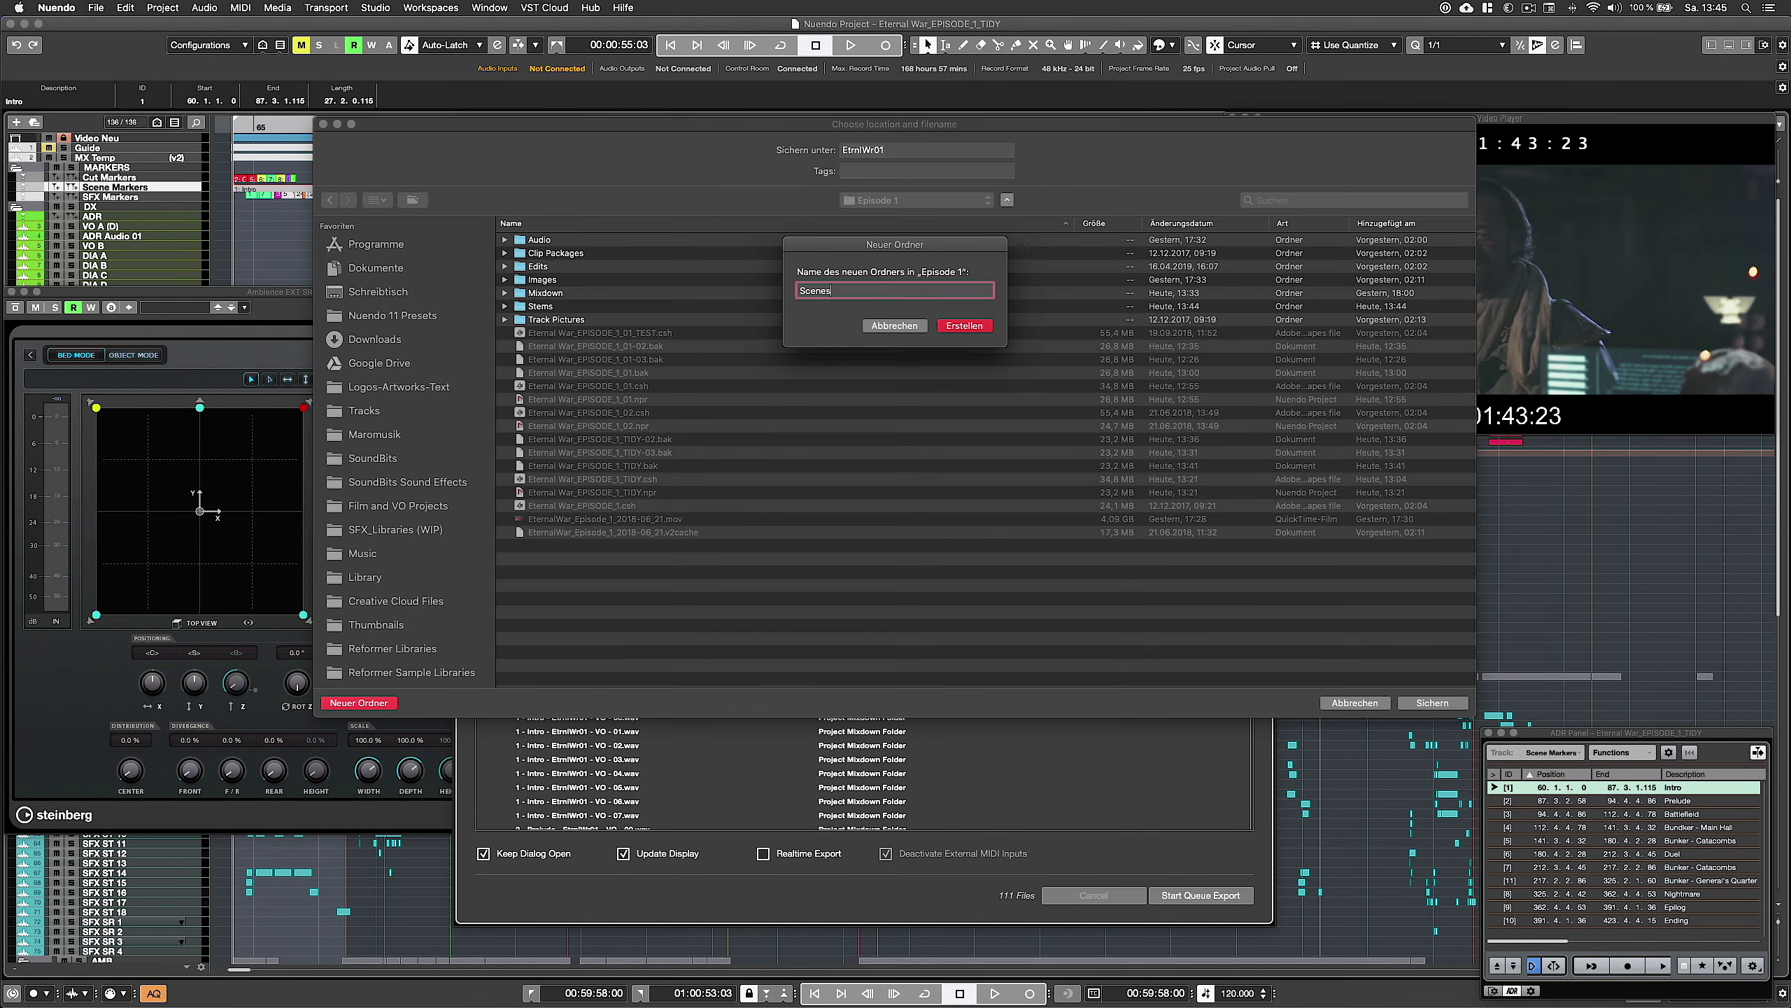
Create a folder named Scenes in Episode 1 and set it as the export path for the cycle marker and channel batch
{"action": "key", "text": "Return"}
{"action": "left_click", "coordinate": [1414, 700]}
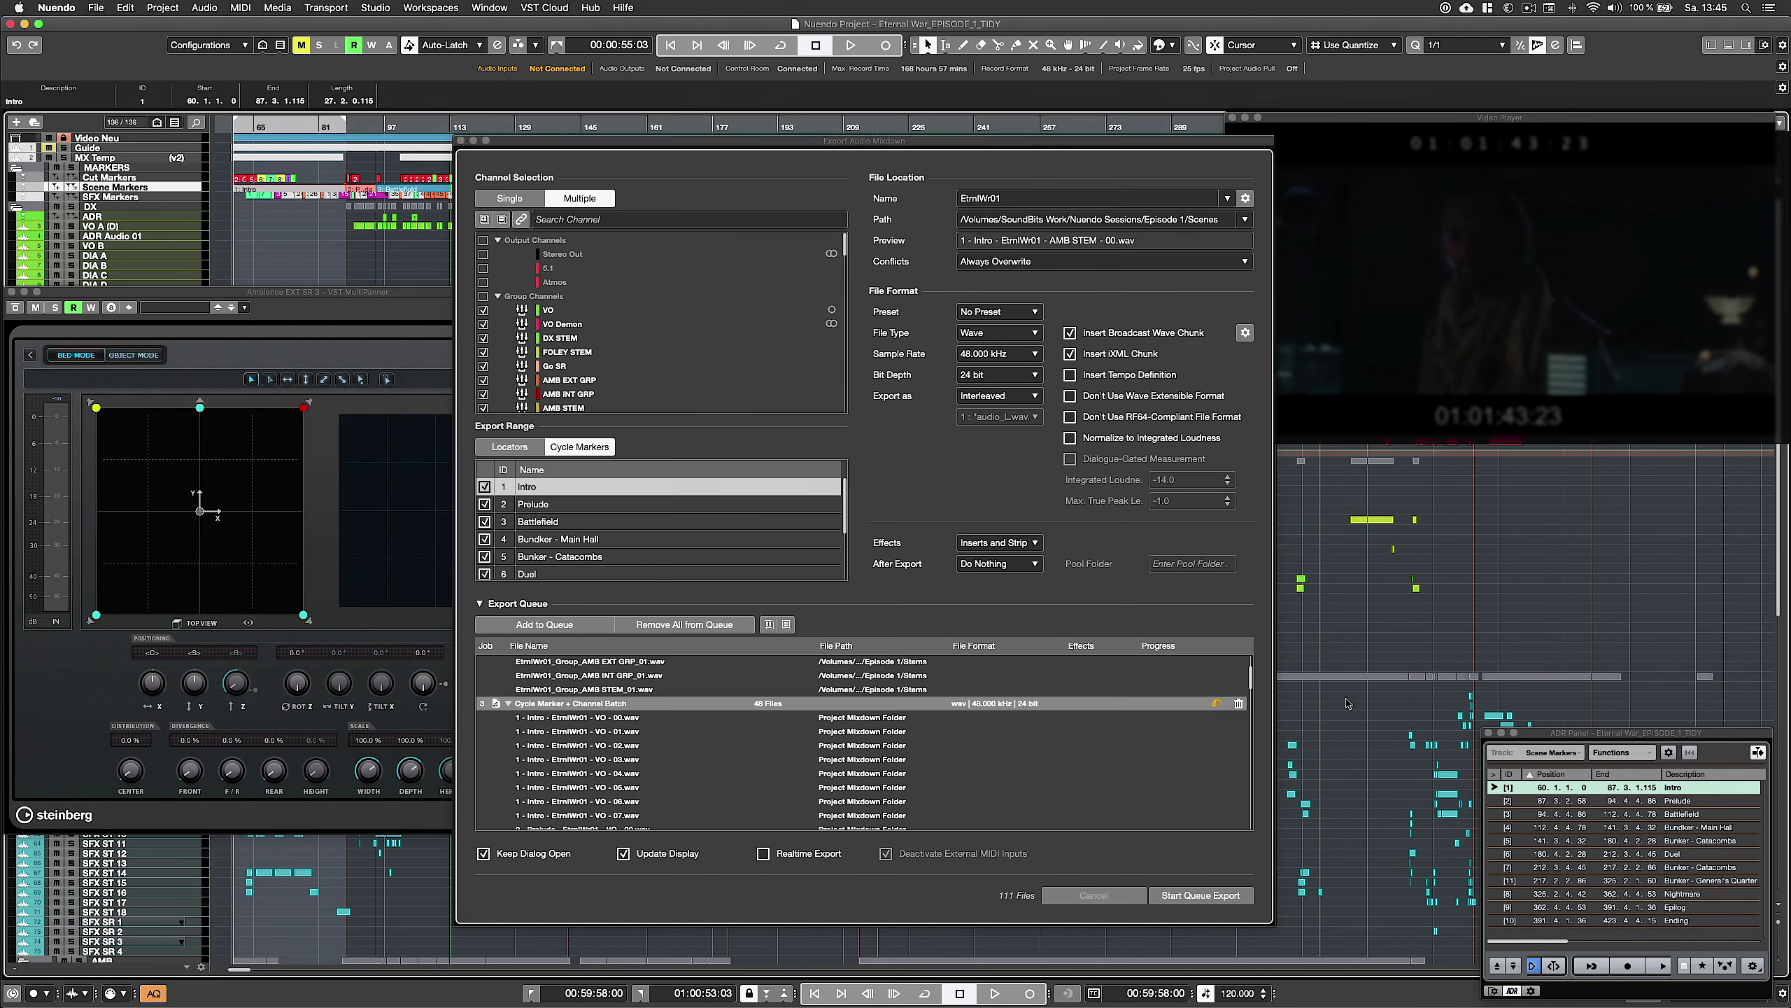
{"action": "left_click", "coordinate": [508, 690]}
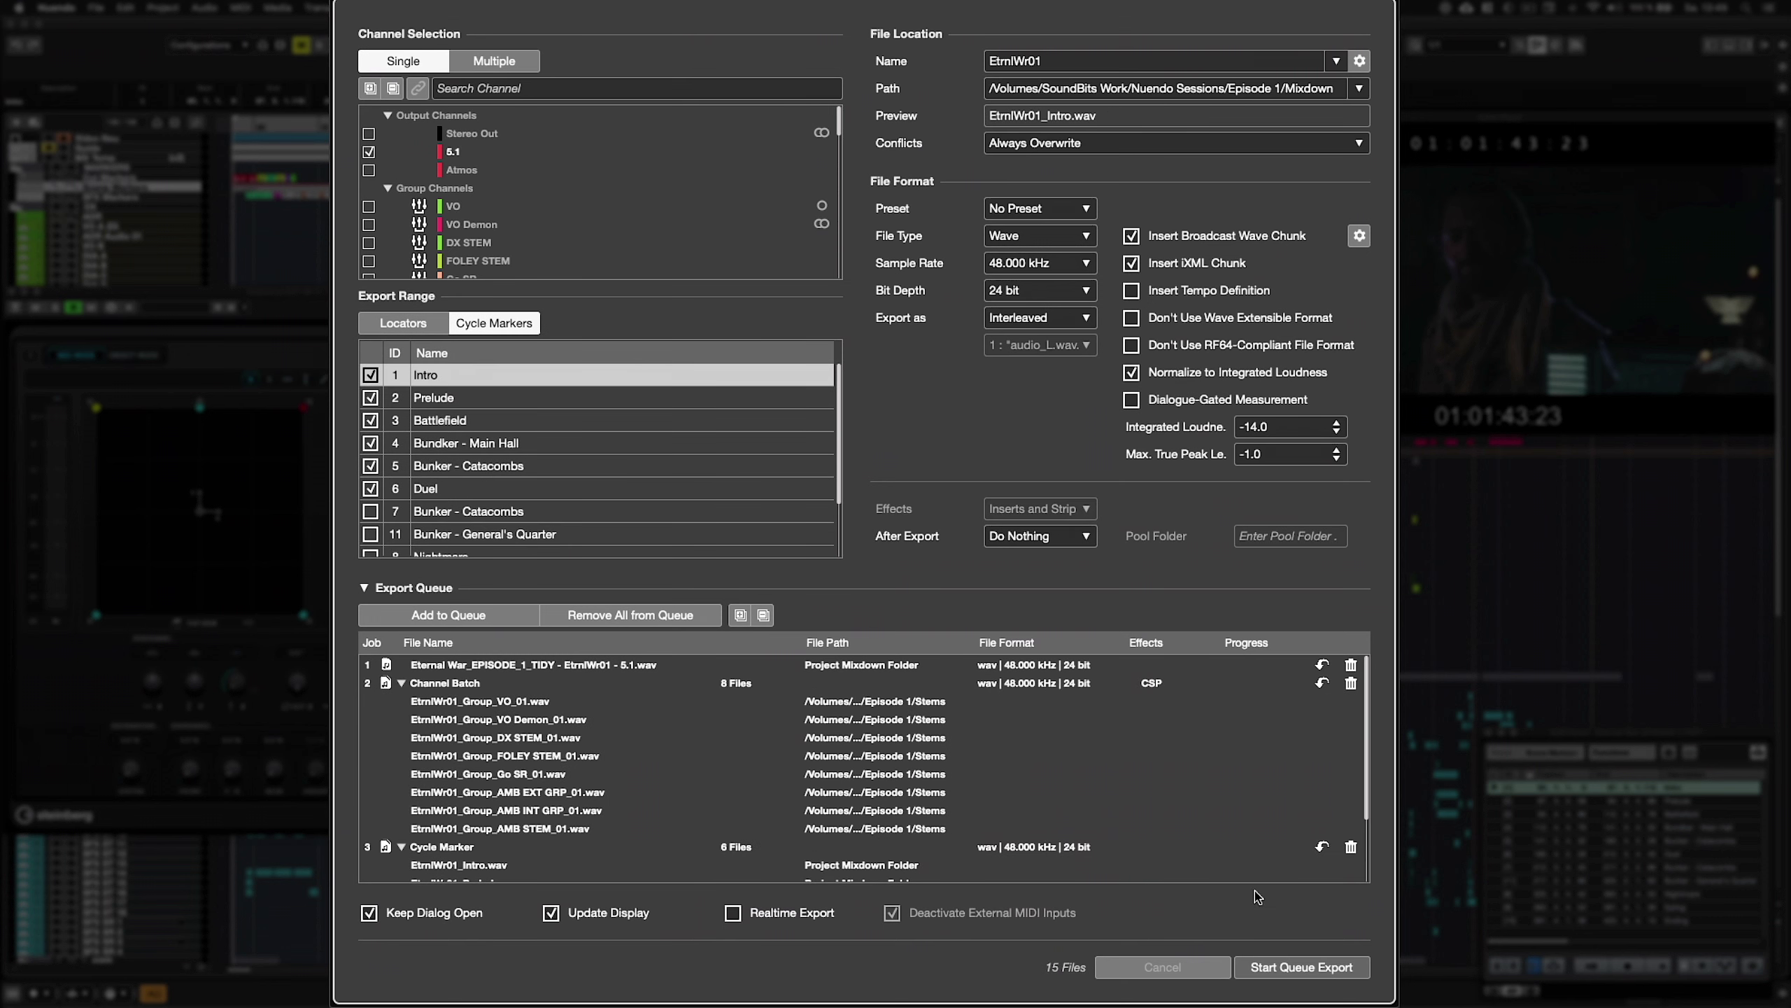
In Finder, expand the Mixdown, Scenes and Stems folders of Episode 1 and review the exported audio files
{"action": "key", "text": "Return"}
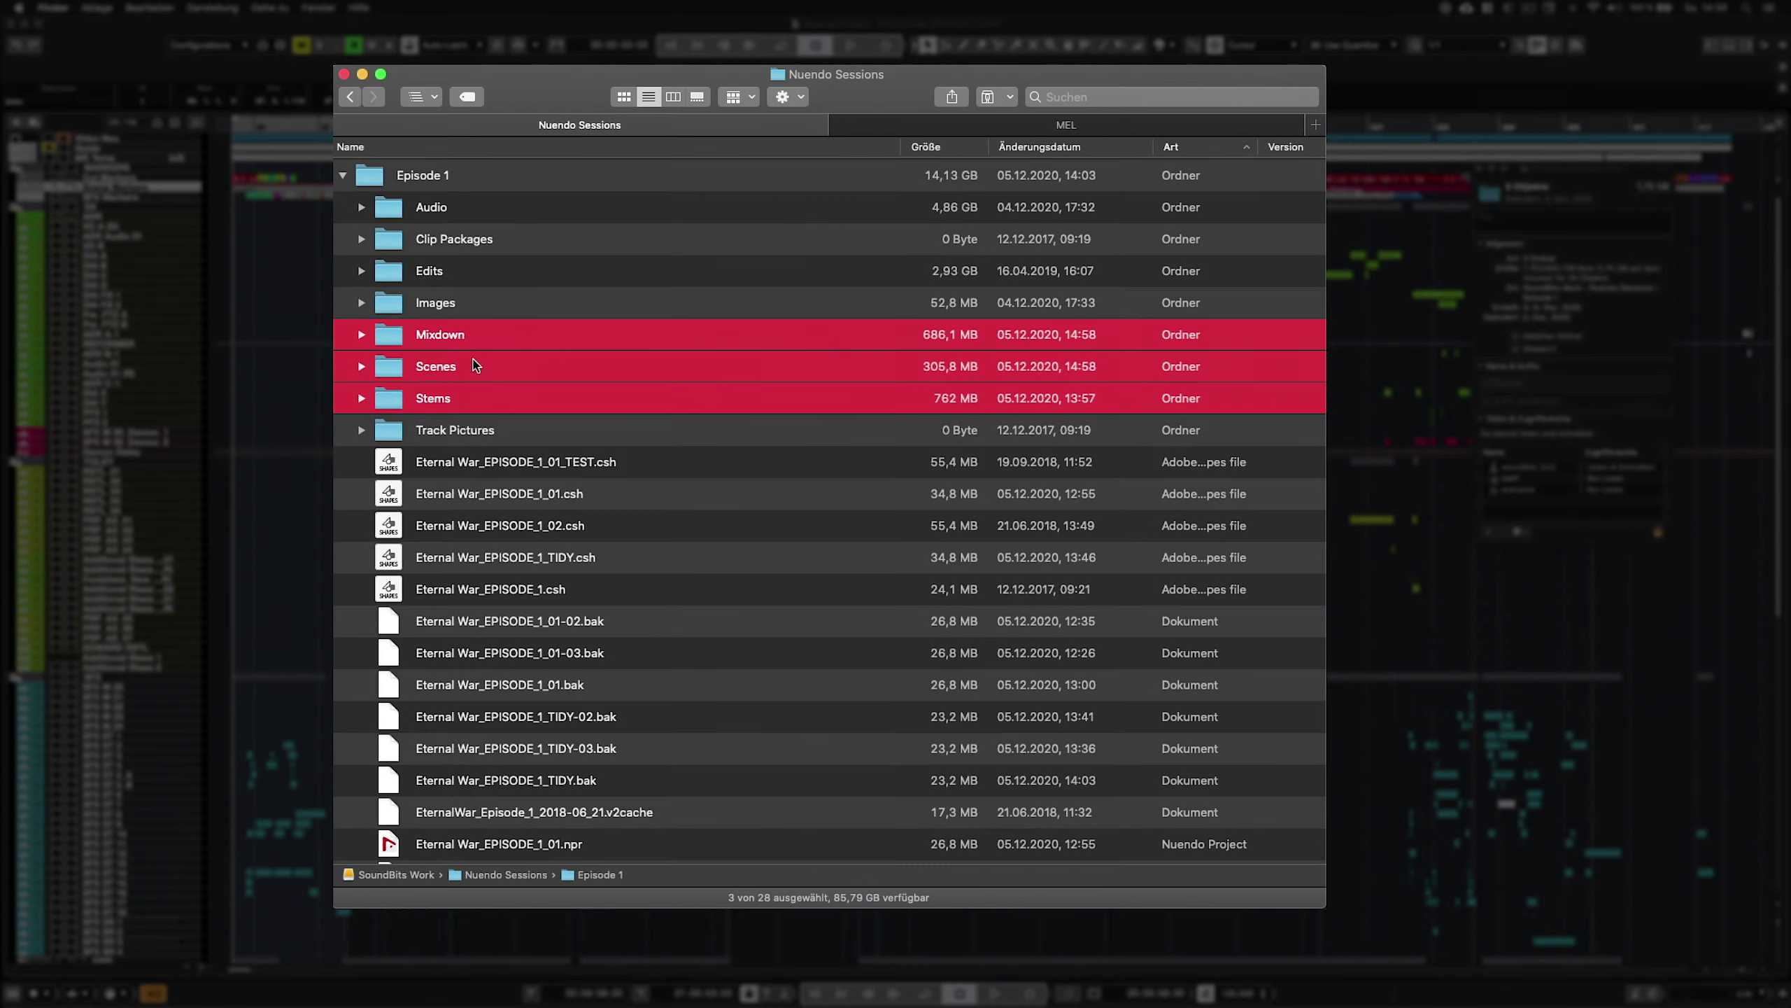
{"action": "key", "text": "super+Right"}
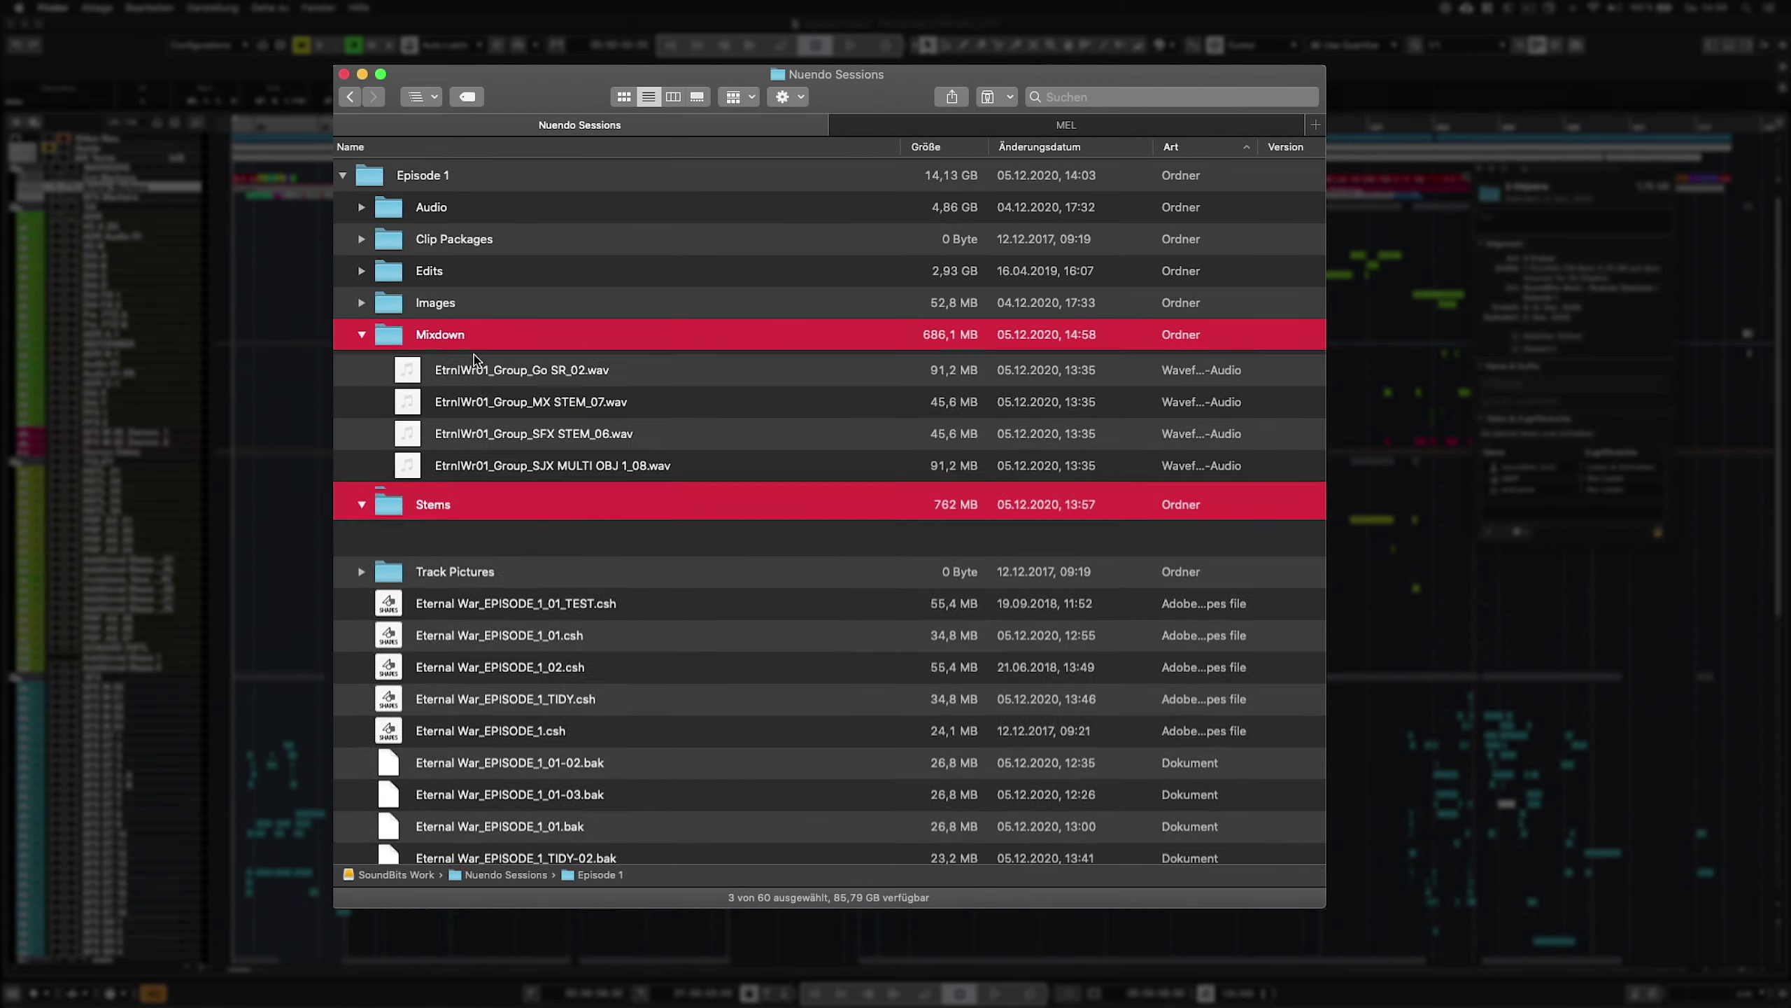
{"action": "scroll", "coordinate": [749, 414], "scroll_direction": "down", "scroll_amount": 10}
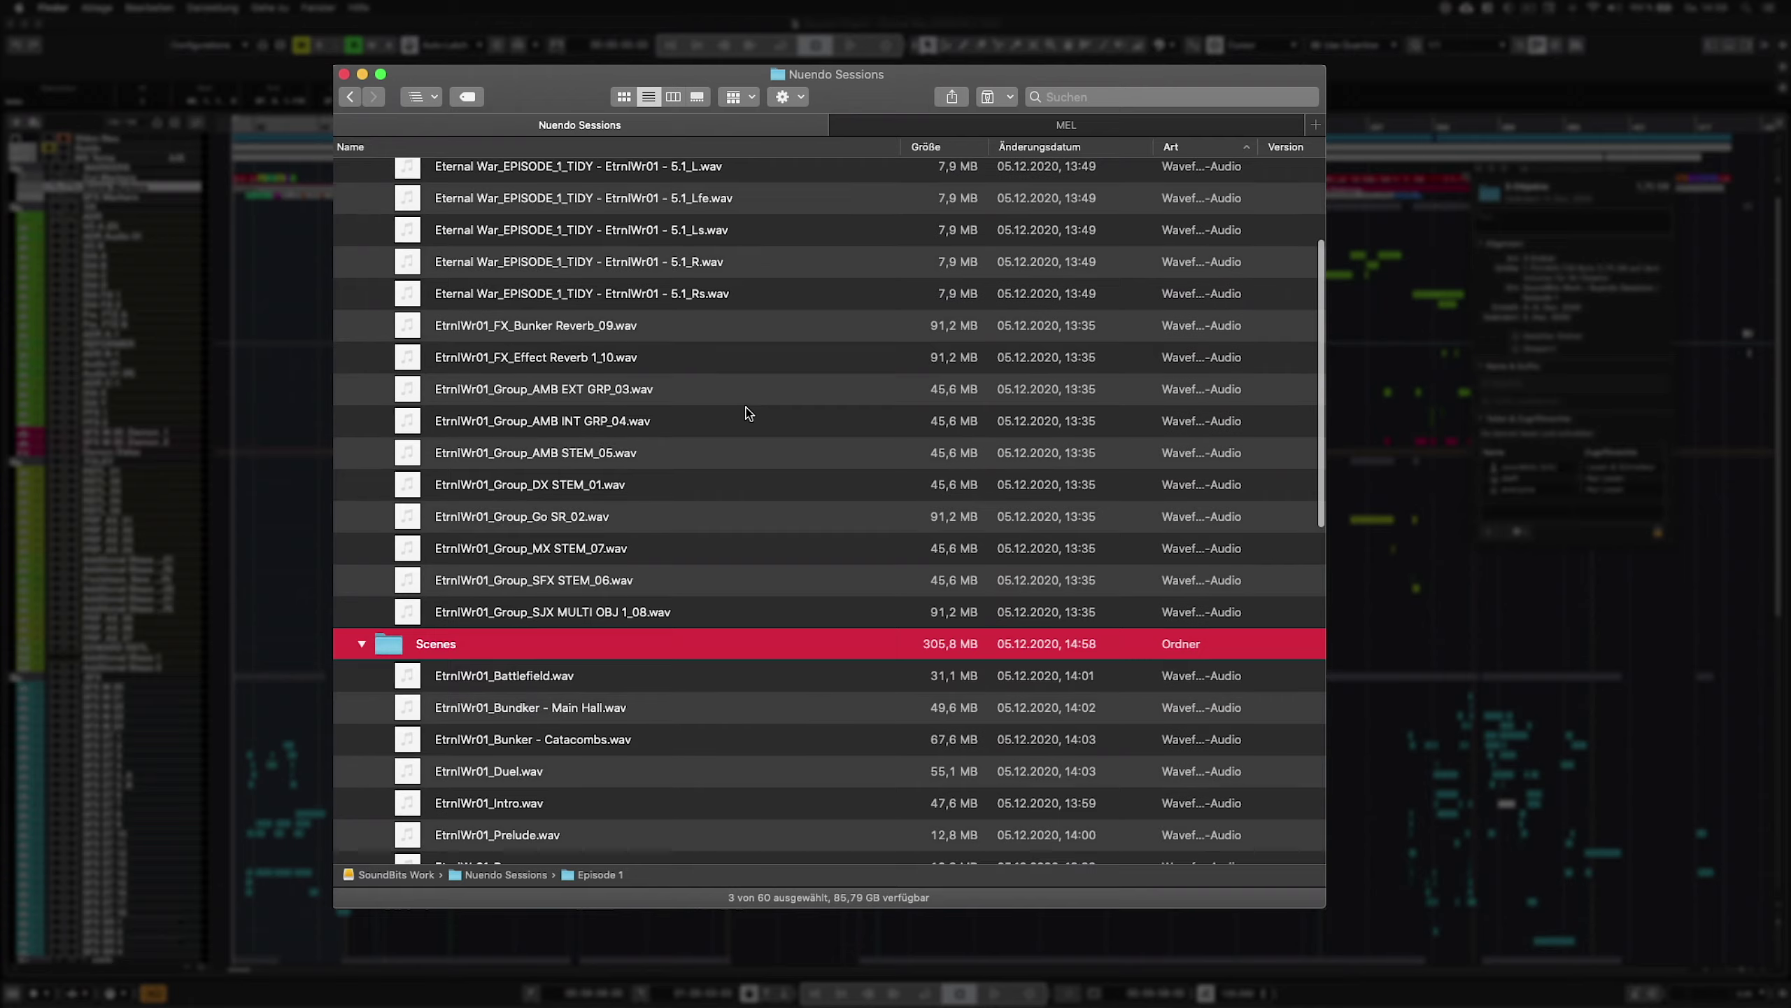
{"action": "scroll", "coordinate": [749, 413], "scroll_direction": "down", "scroll_amount": 2}
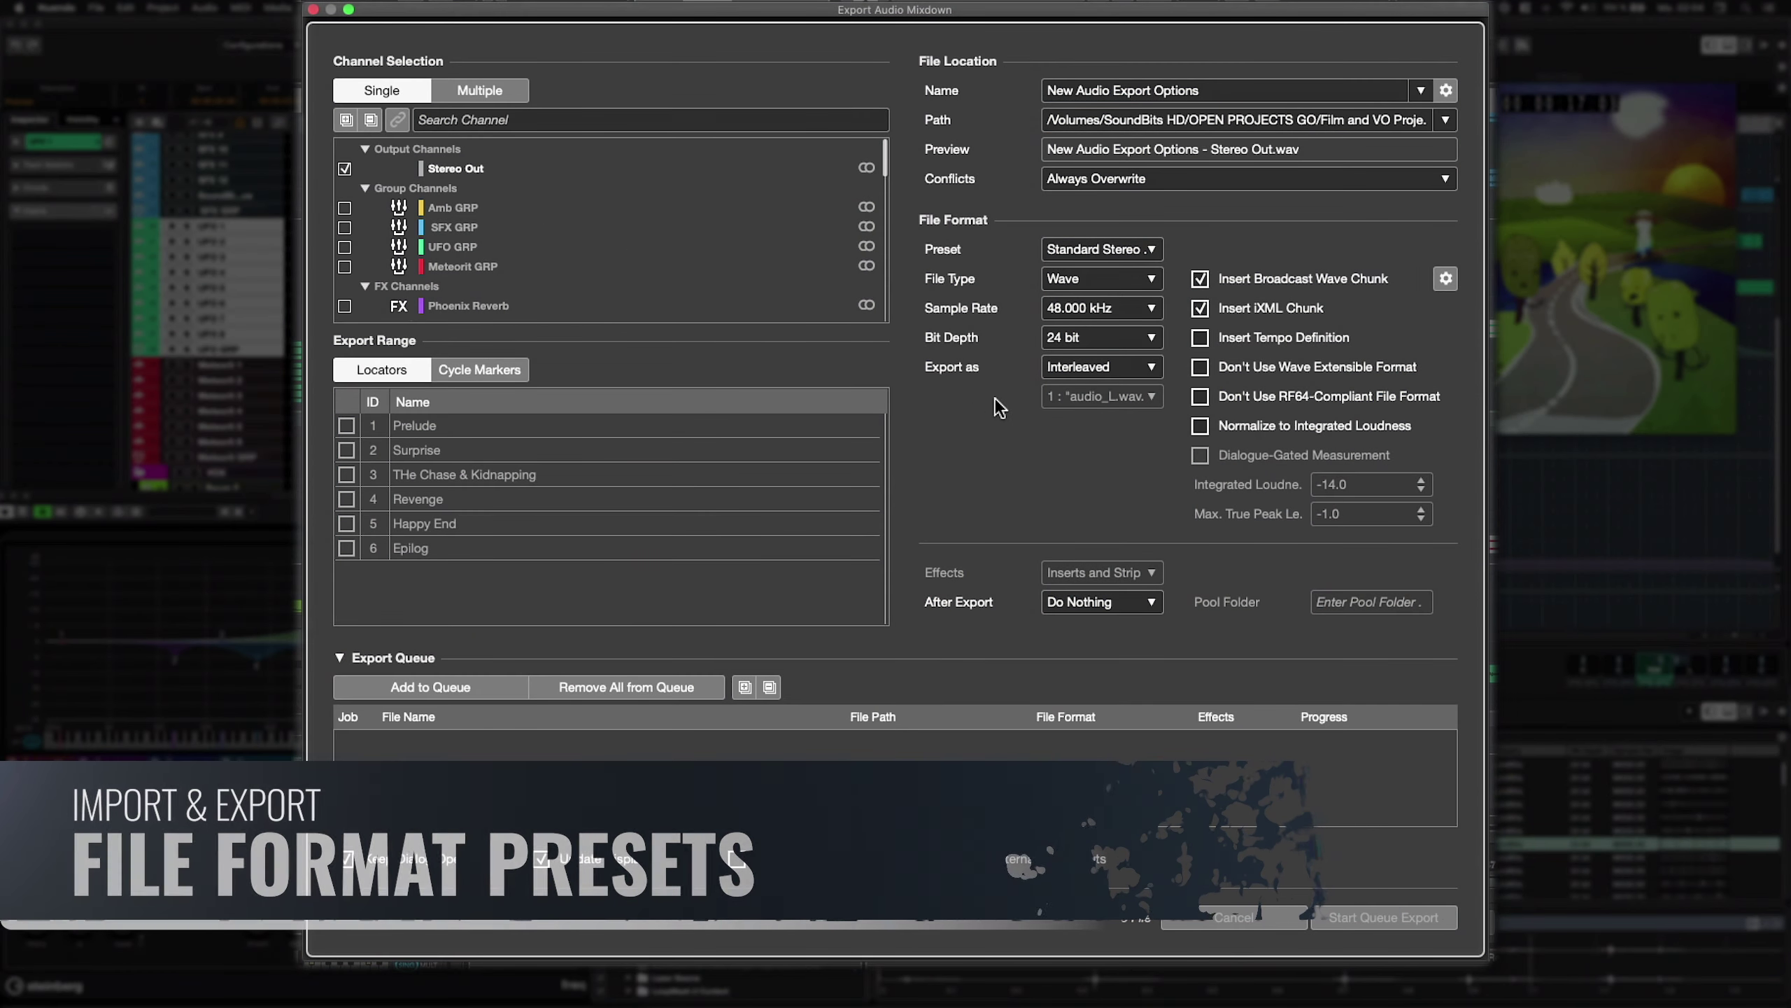
Apply the HQ MP3 file format preset to the Stereo Out export and add it to the Export Queue
{"action": "left_click", "coordinate": [1120, 251]}
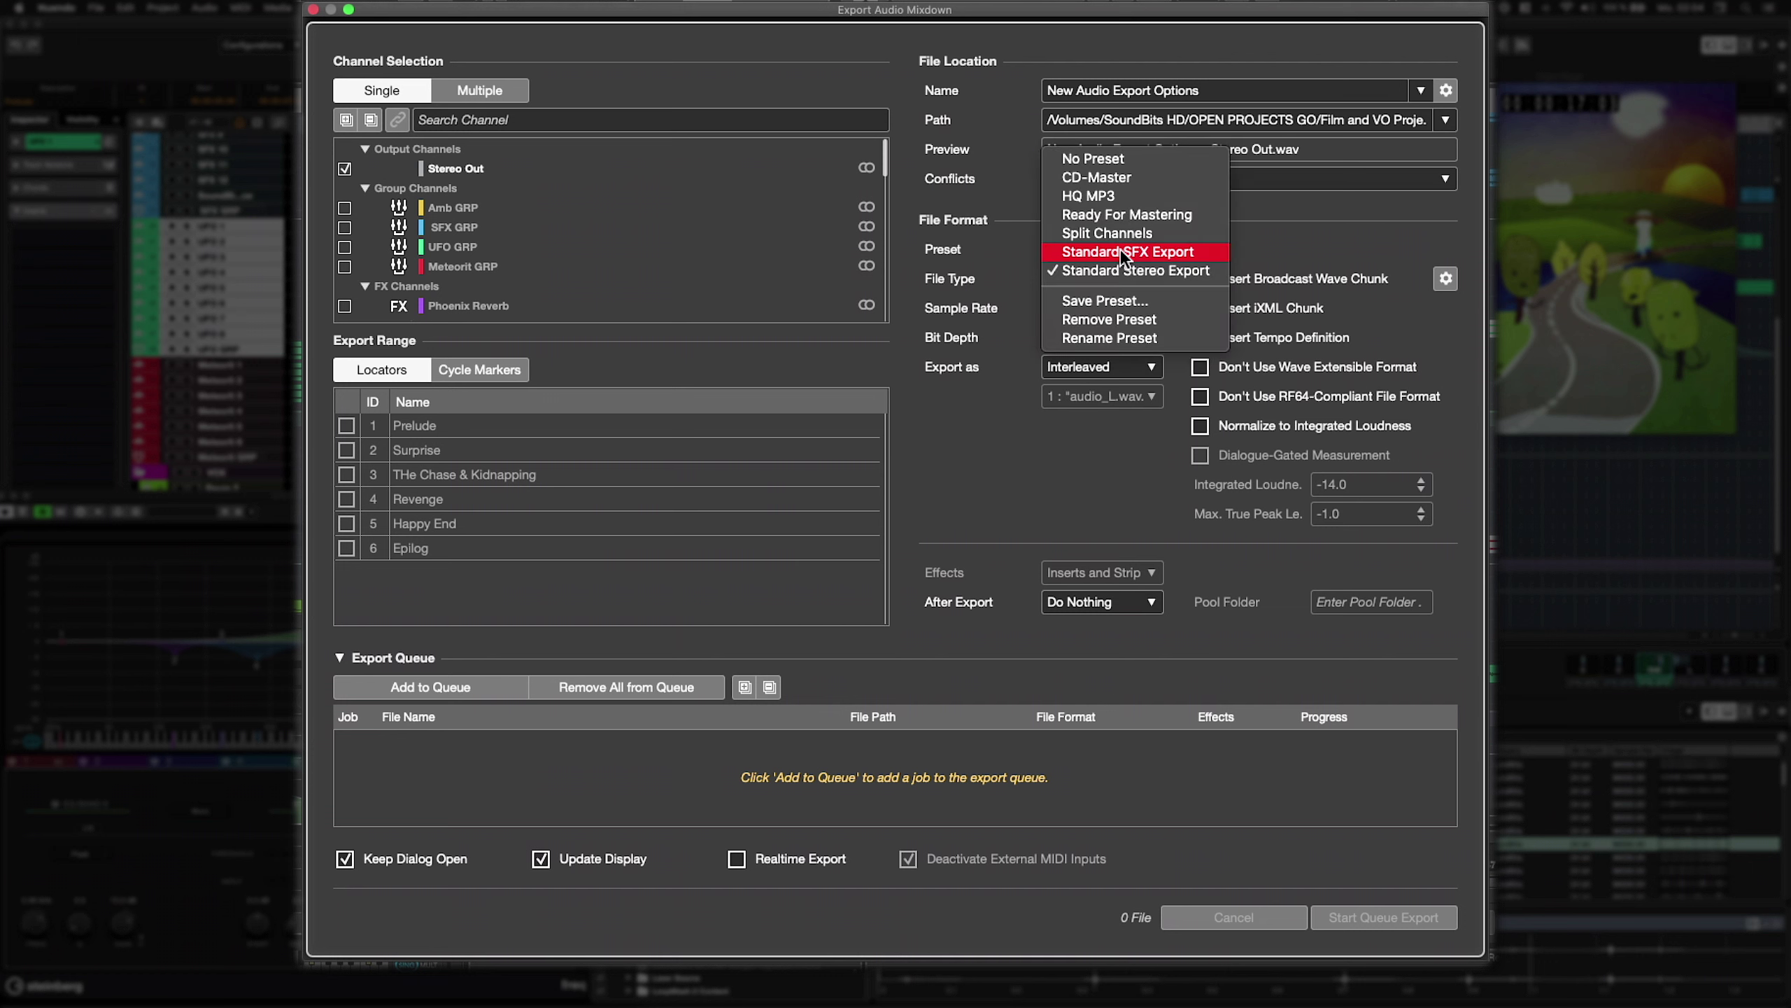
{"action": "left_click", "coordinate": [1136, 196]}
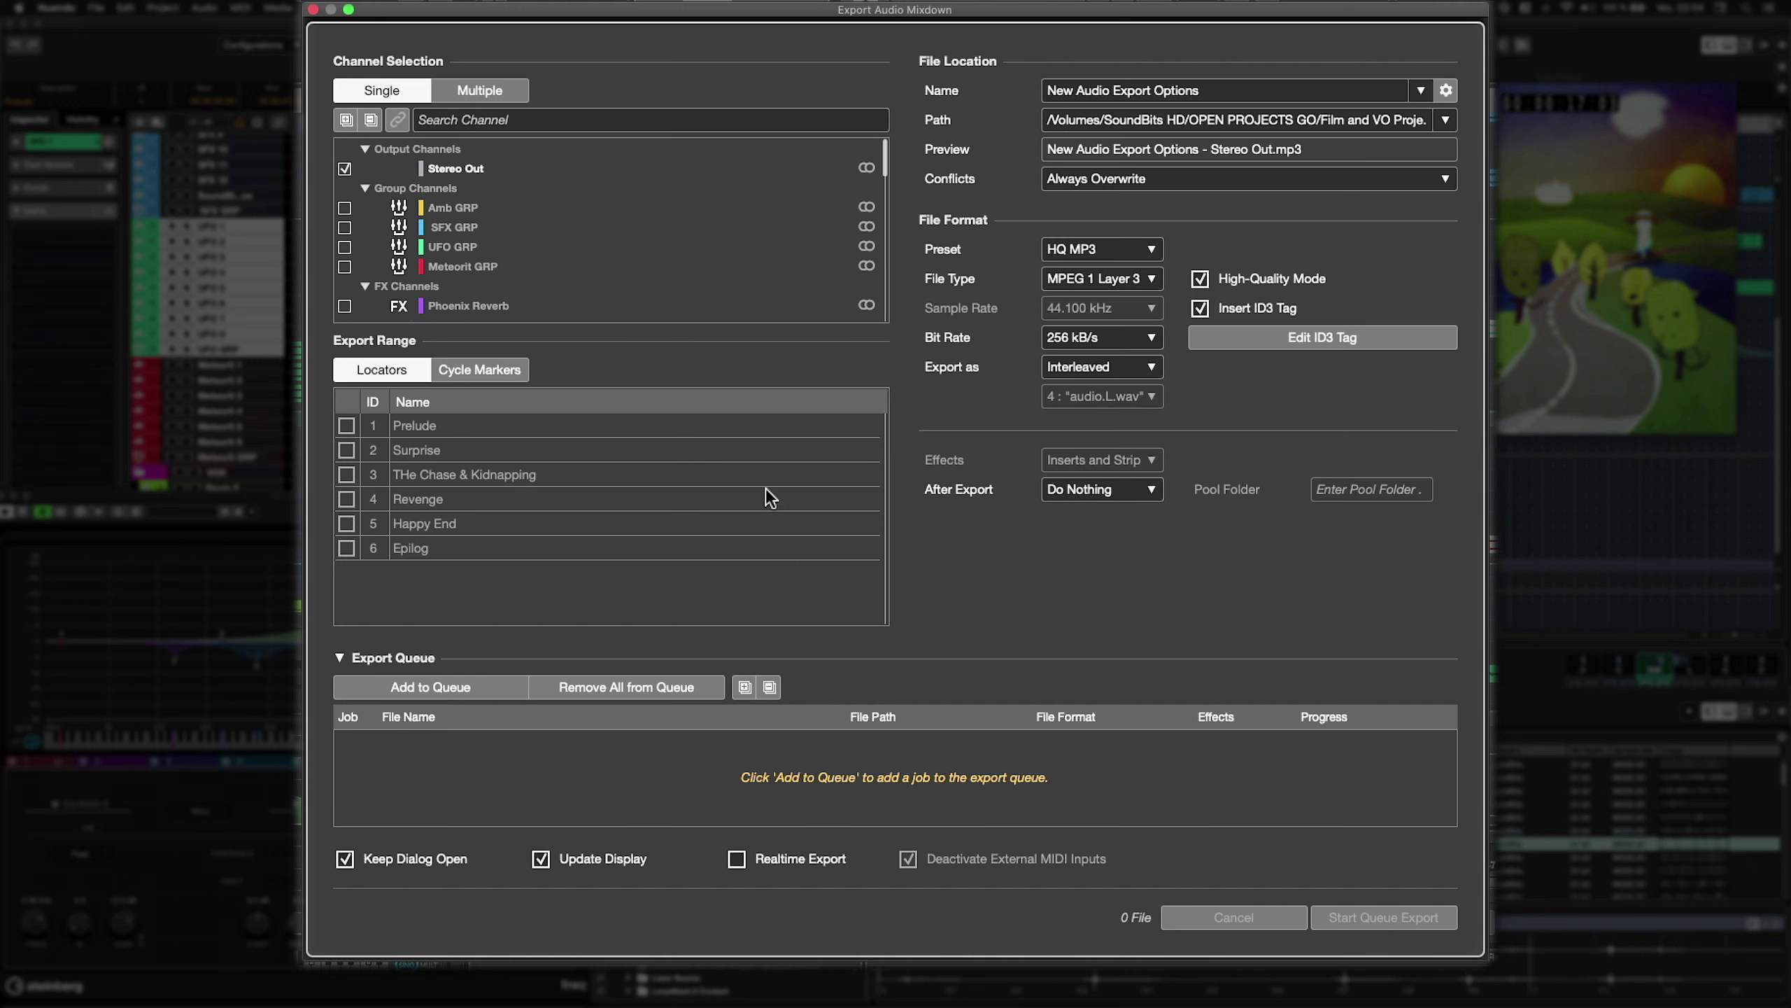
{"action": "left_click", "coordinate": [471, 686]}
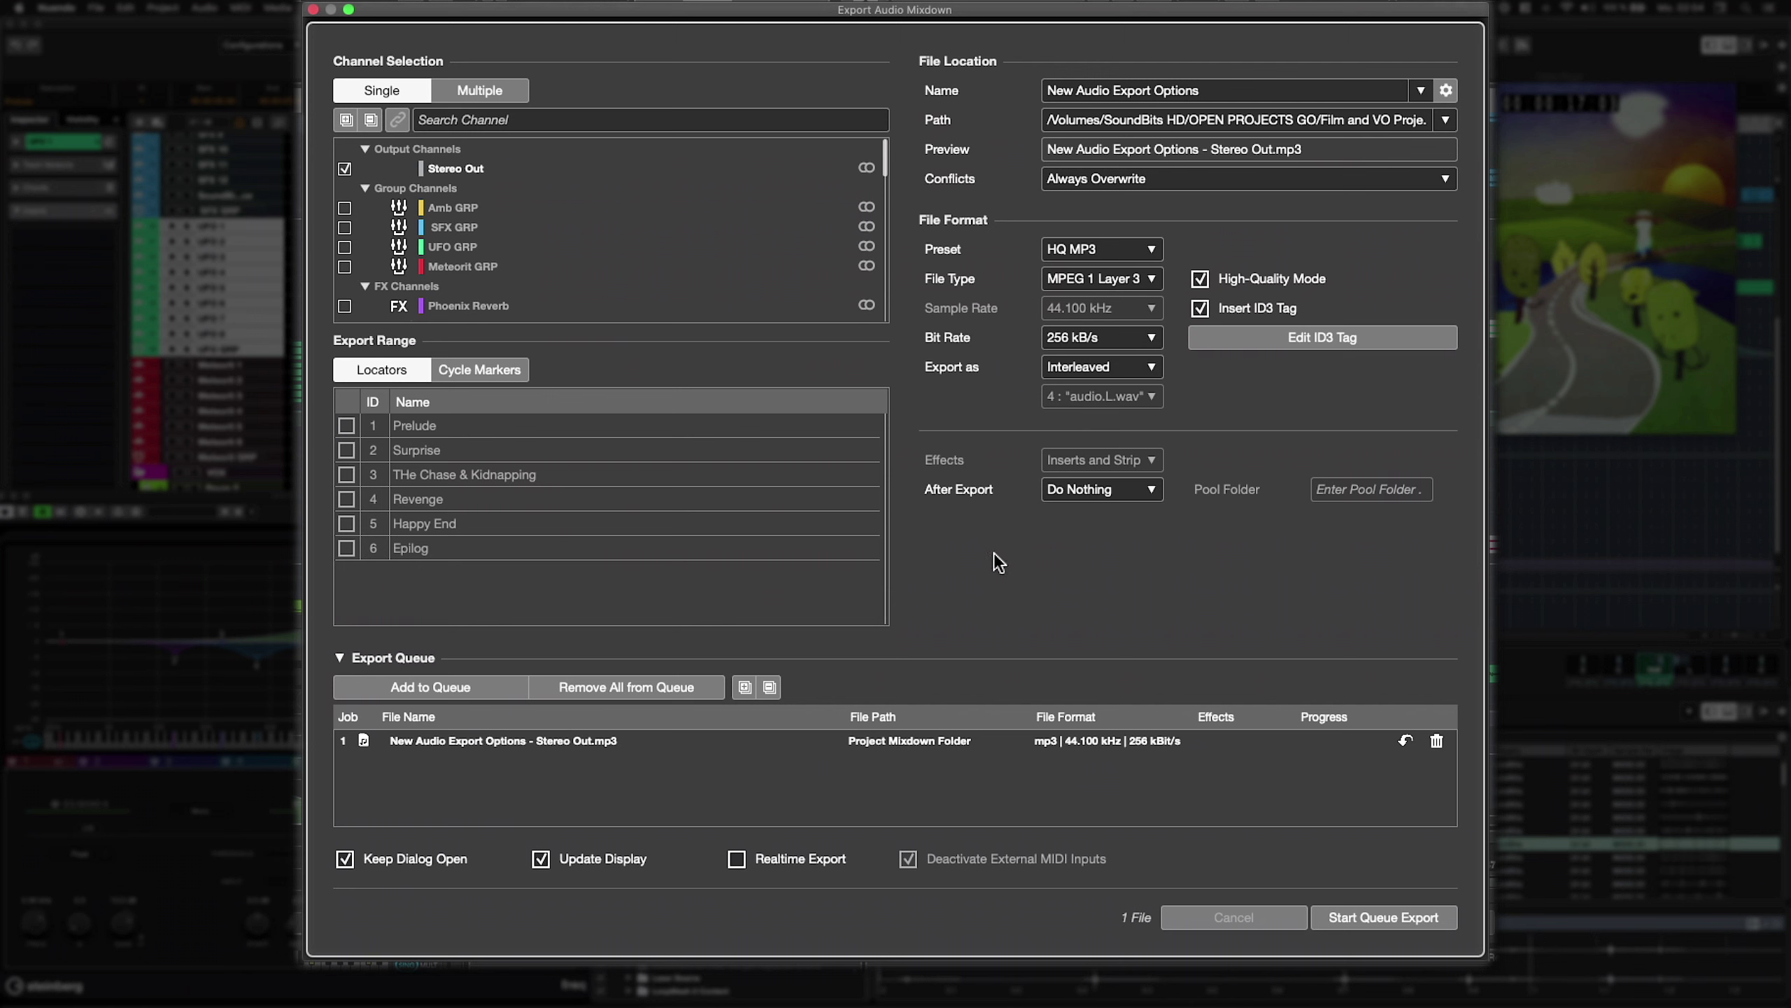
Apply the Standard Stereo Export file format preset and add that export to the queue as well
{"action": "left_click", "coordinate": [1094, 246]}
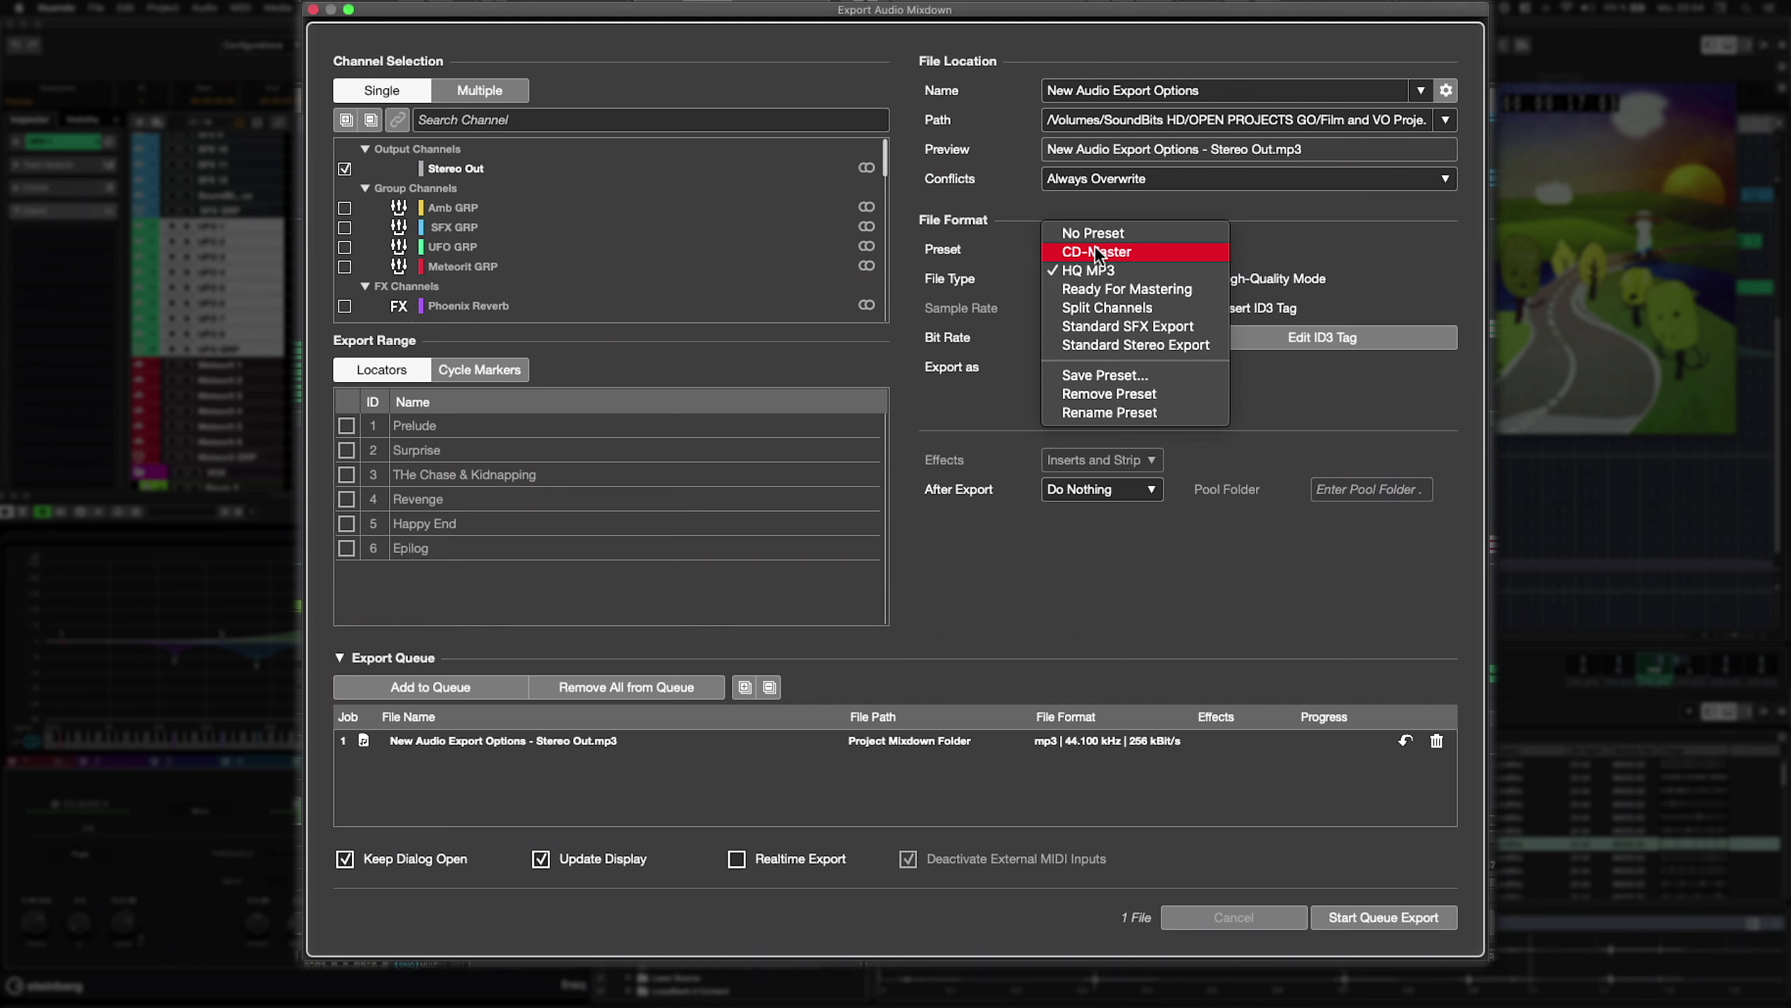
{"action": "left_click", "coordinate": [1105, 344]}
{"action": "left_click", "coordinate": [484, 687]}
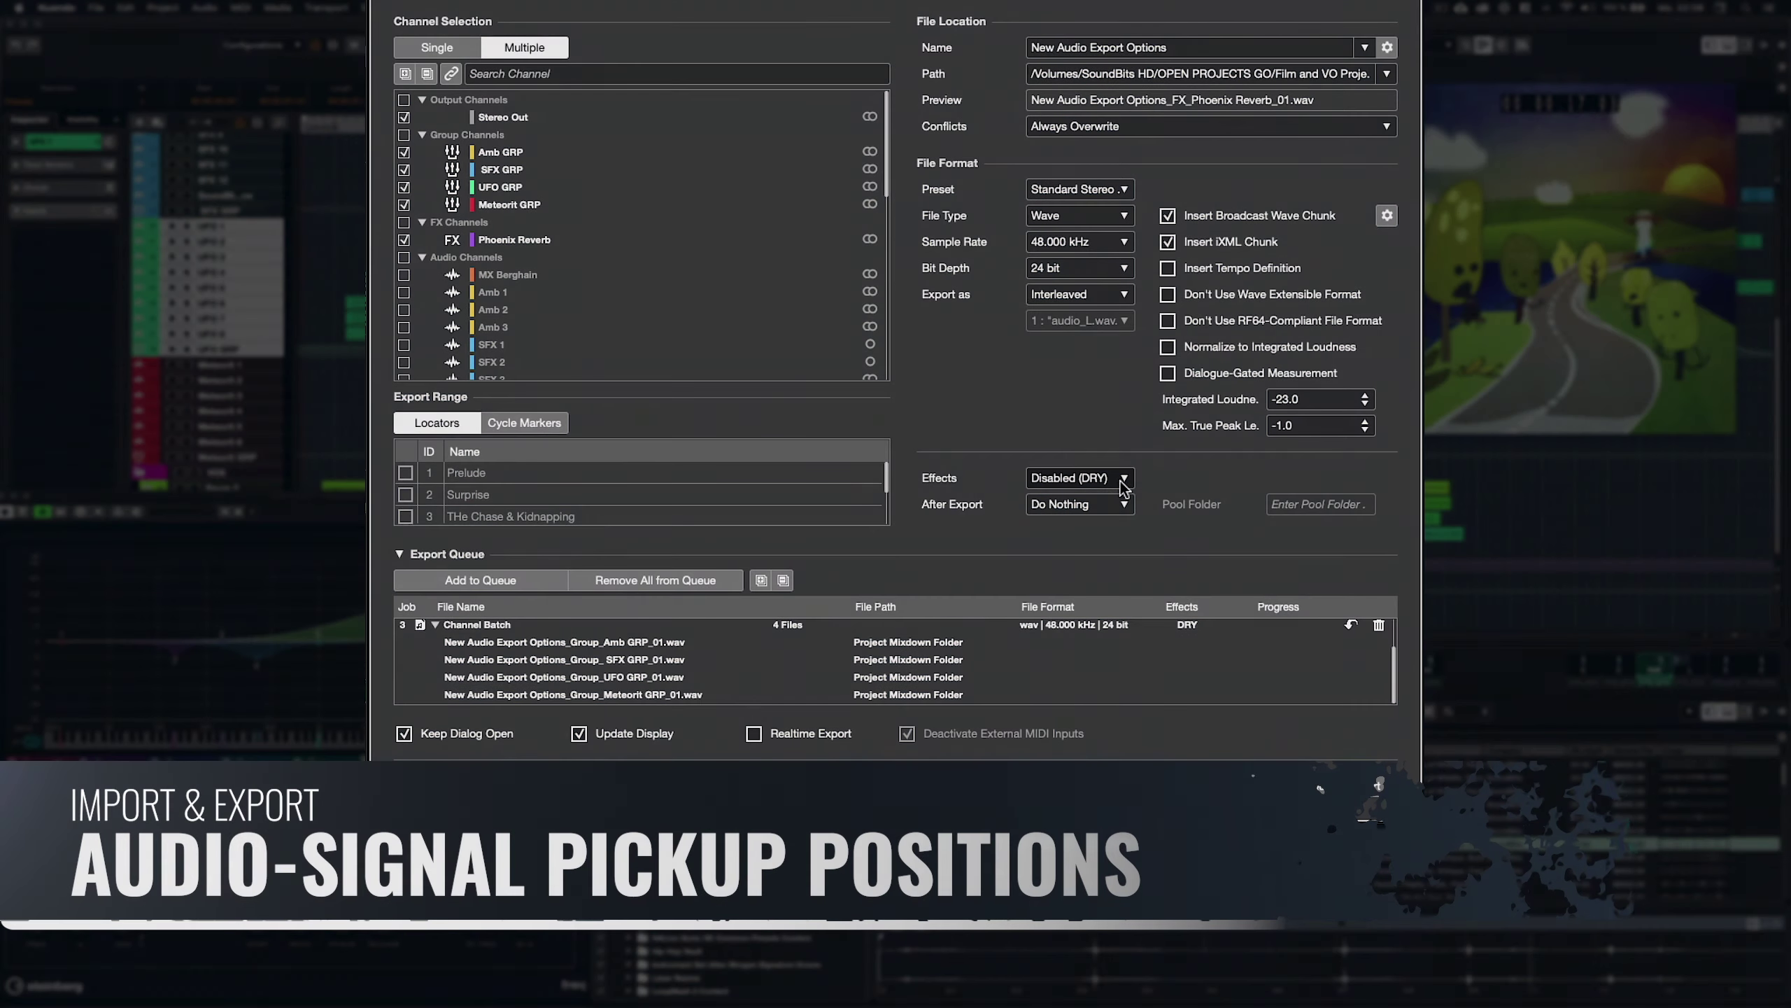
Set the Effects signal pickup for the multiple channel export to + Master/Groups/Sends (CSPM)
{"action": "left_click", "coordinate": [1125, 478]}
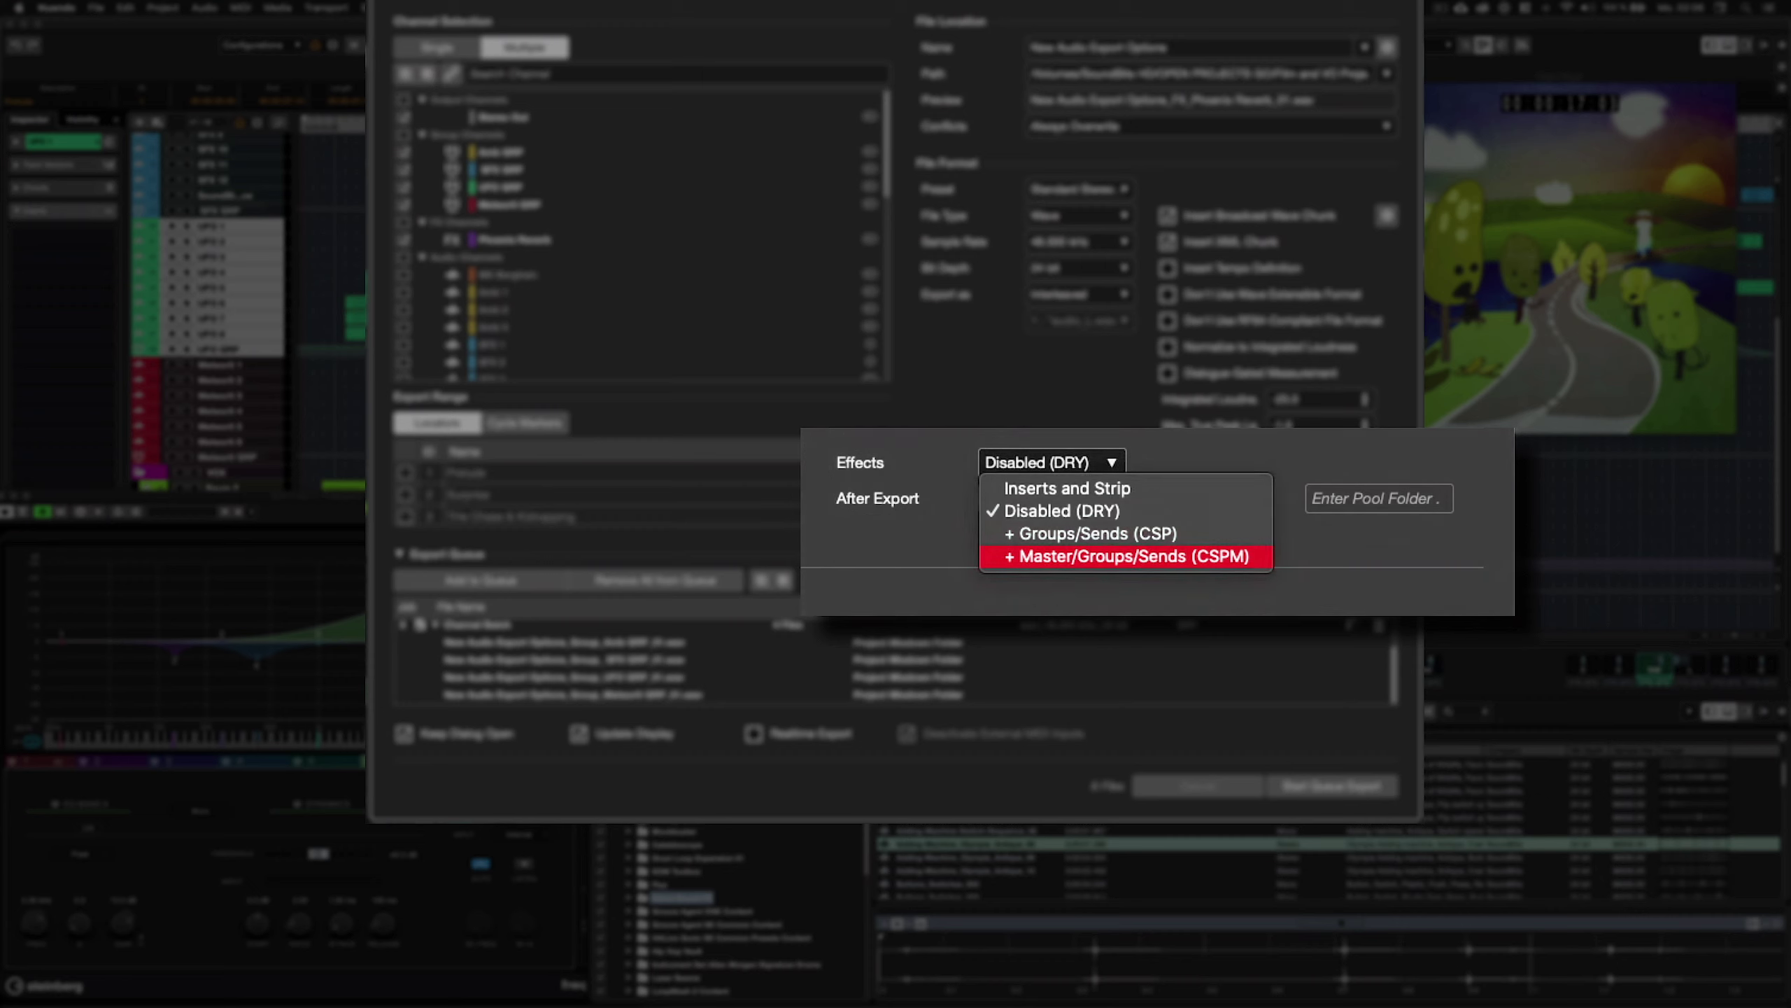
{"action": "key", "text": "Return"}
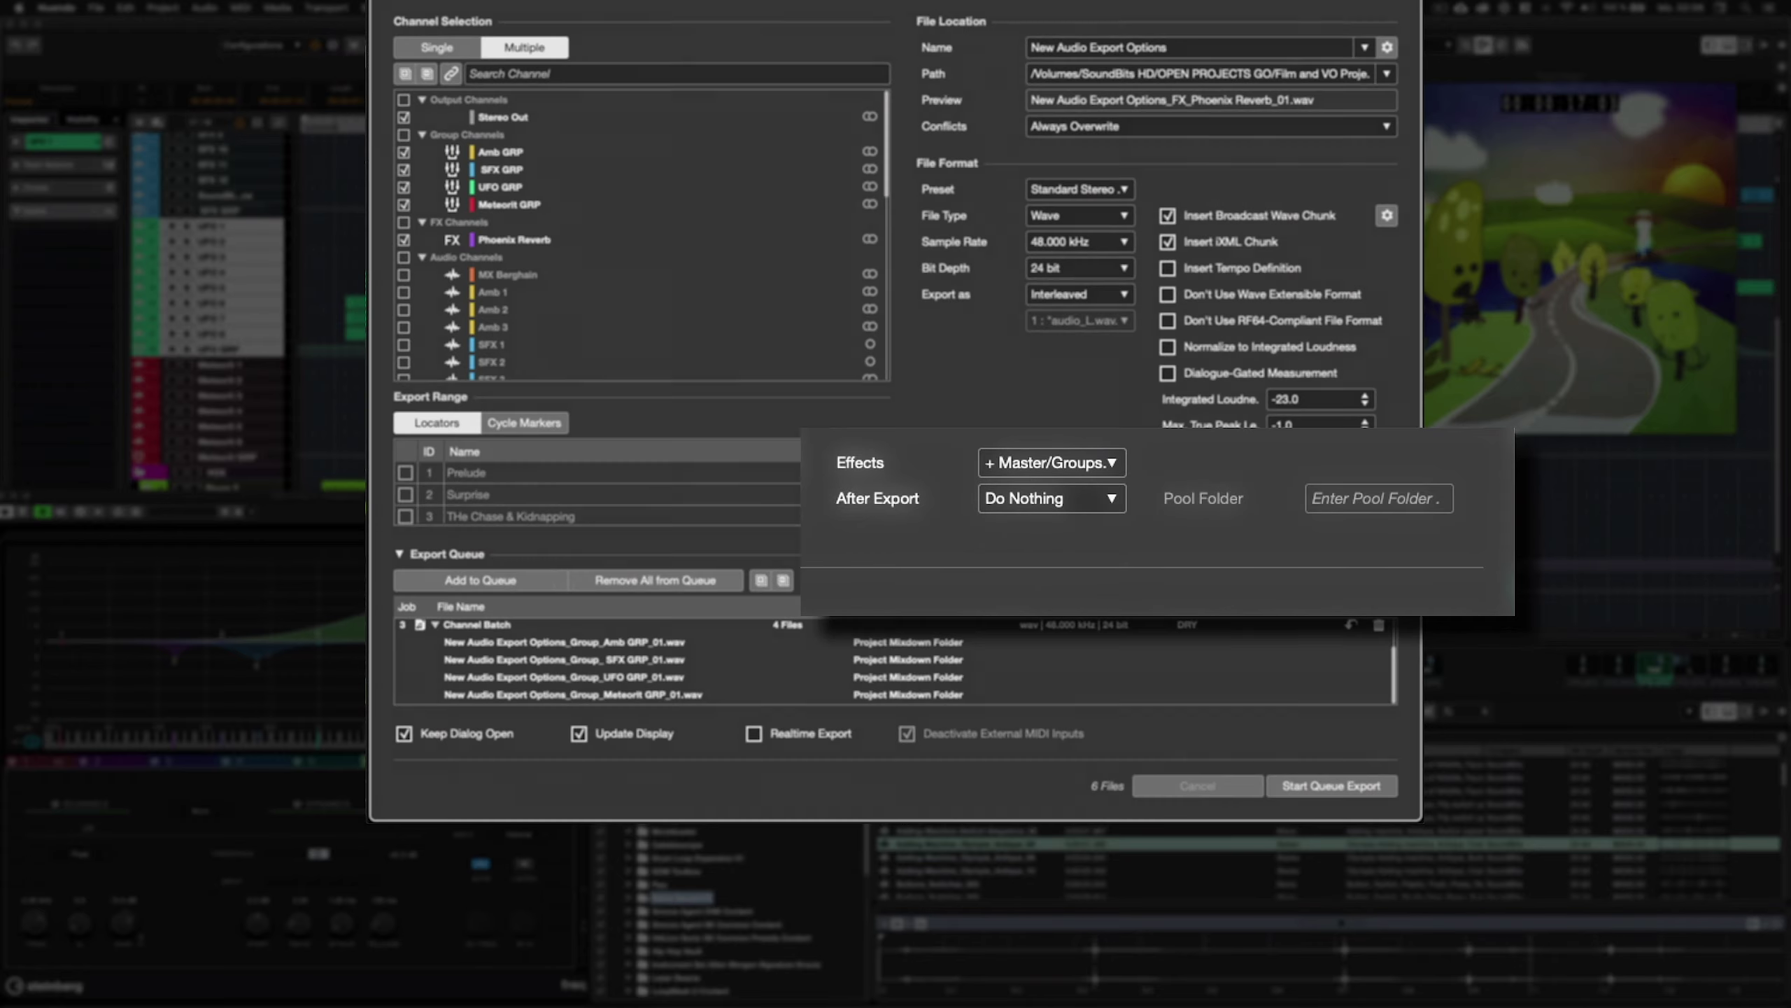
{"action": "left_click", "coordinate": [1100, 474]}
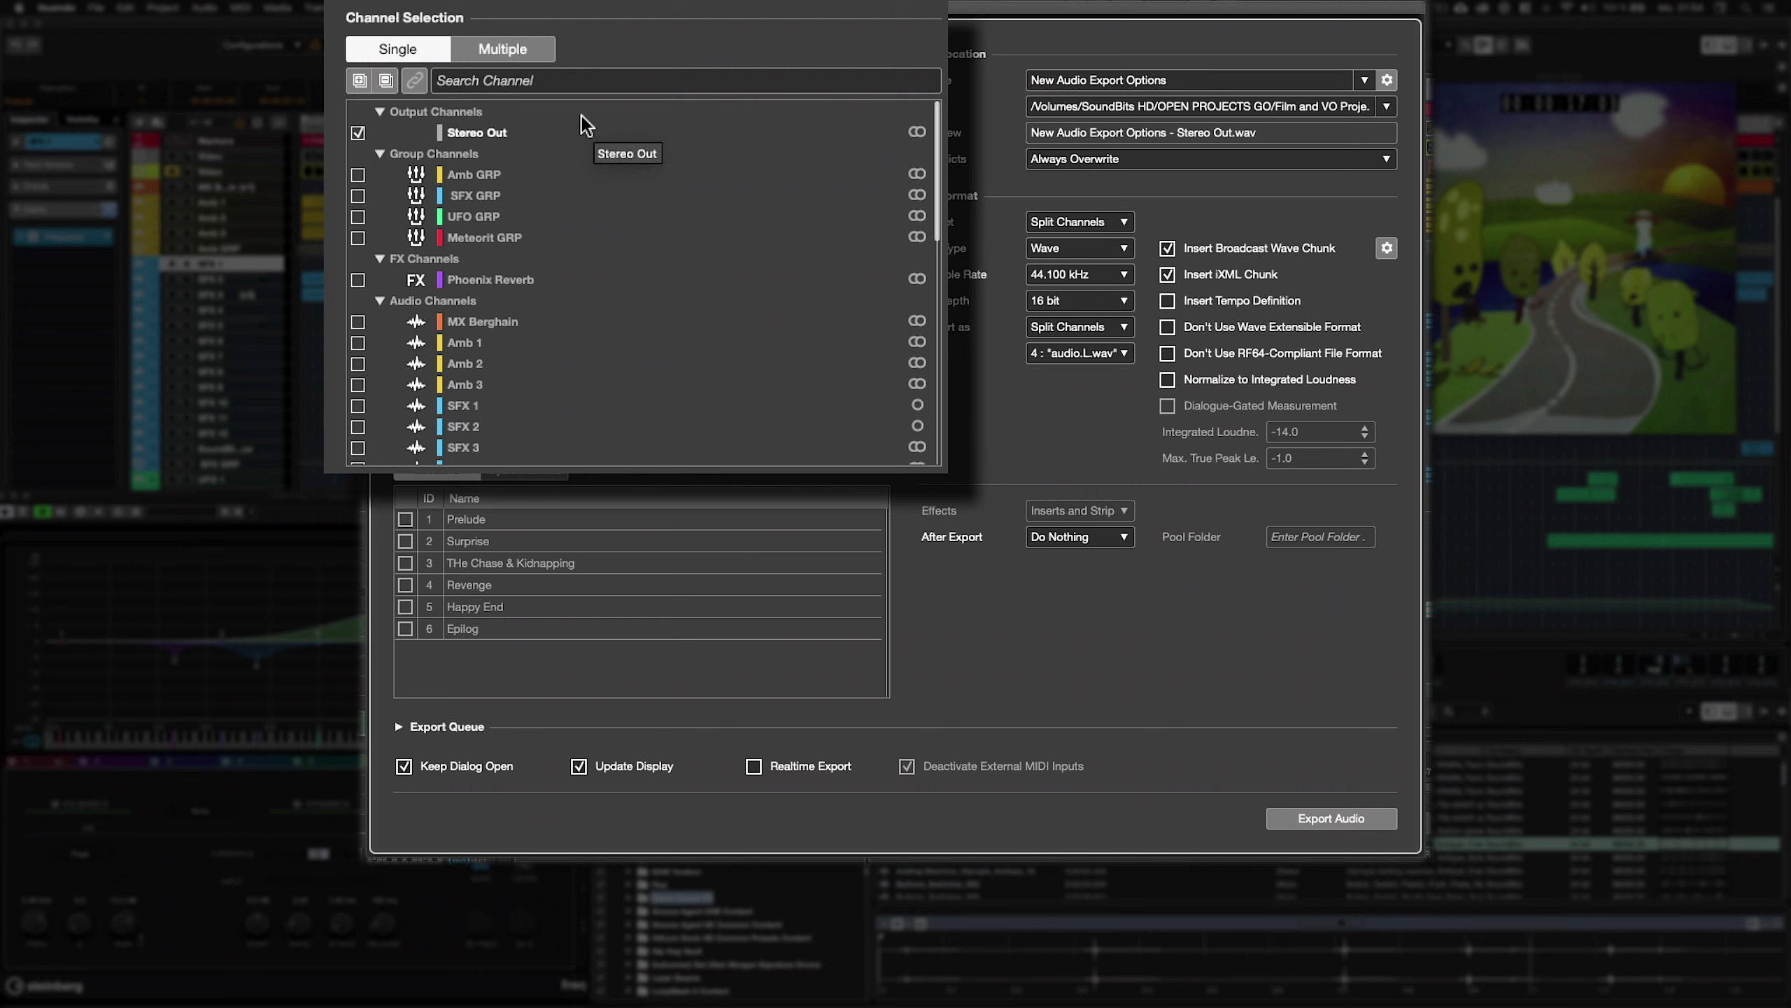
Switch to multiple channel export and include the audio channels from SFX 1 through SFX 11
{"action": "left_click", "coordinate": [507, 50]}
{"action": "scroll", "coordinate": [630, 419], "scroll_direction": "down", "scroll_amount": 2}
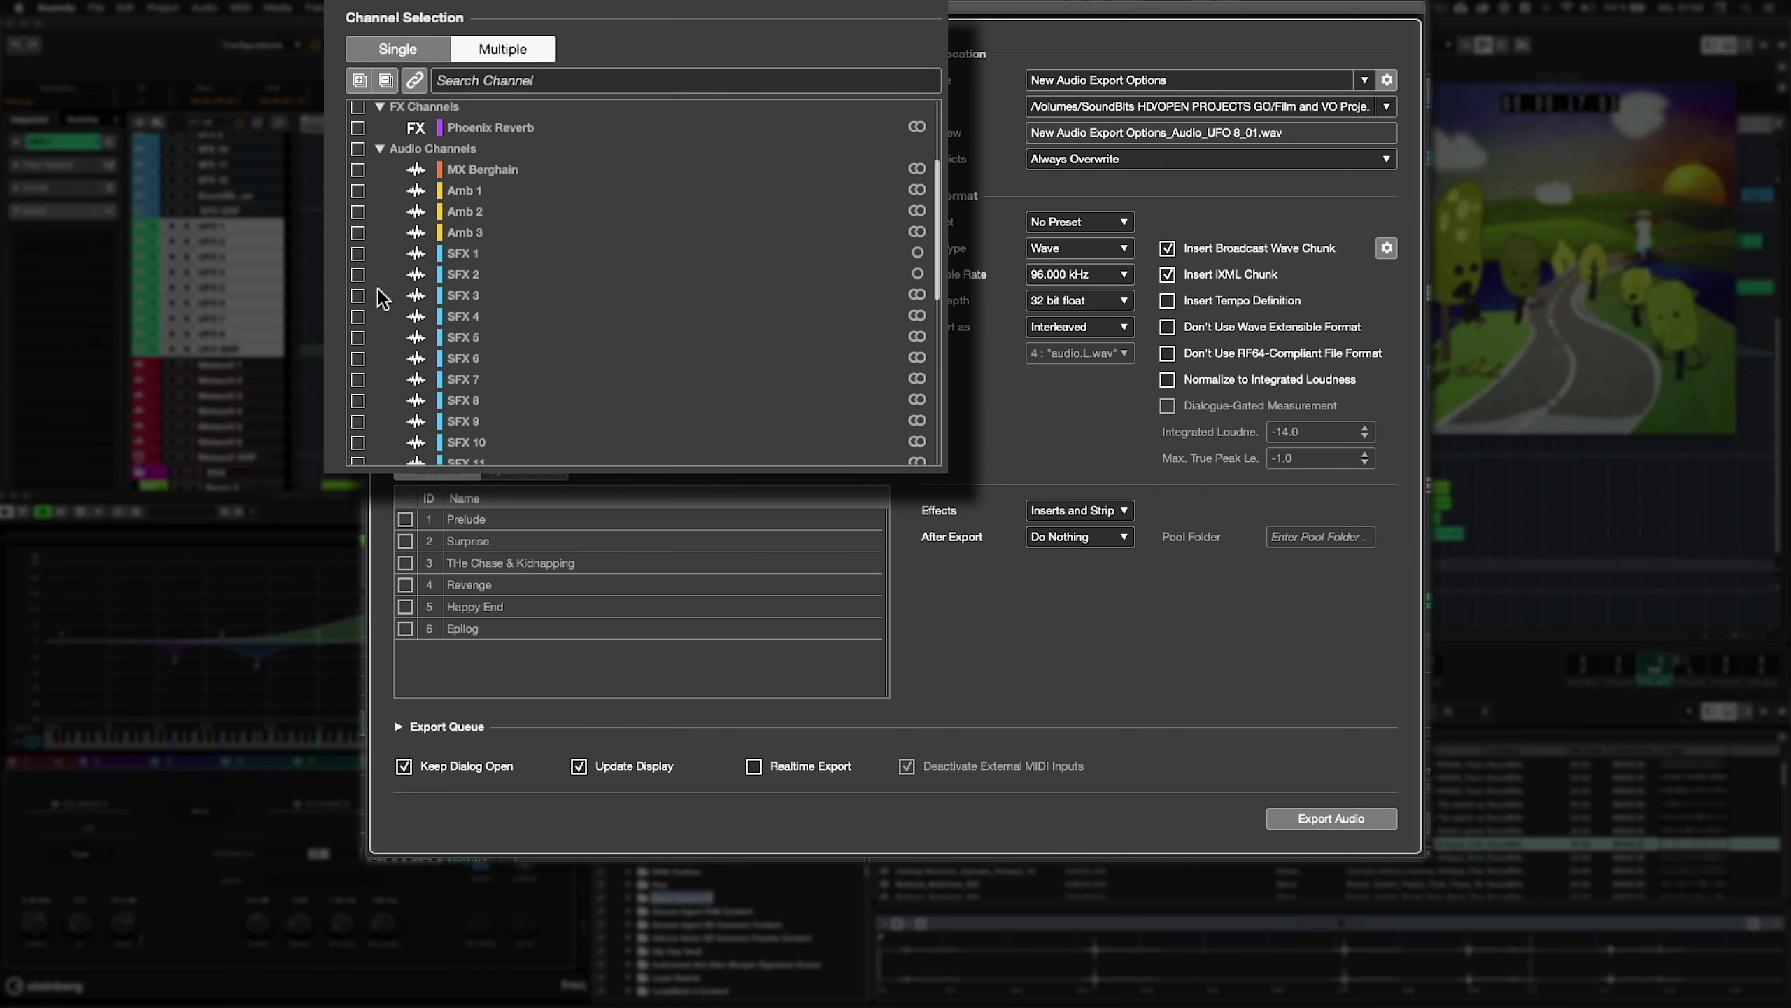
{"action": "left_click_drag", "start_coordinate": [357, 252], "coordinate": [356, 460]}
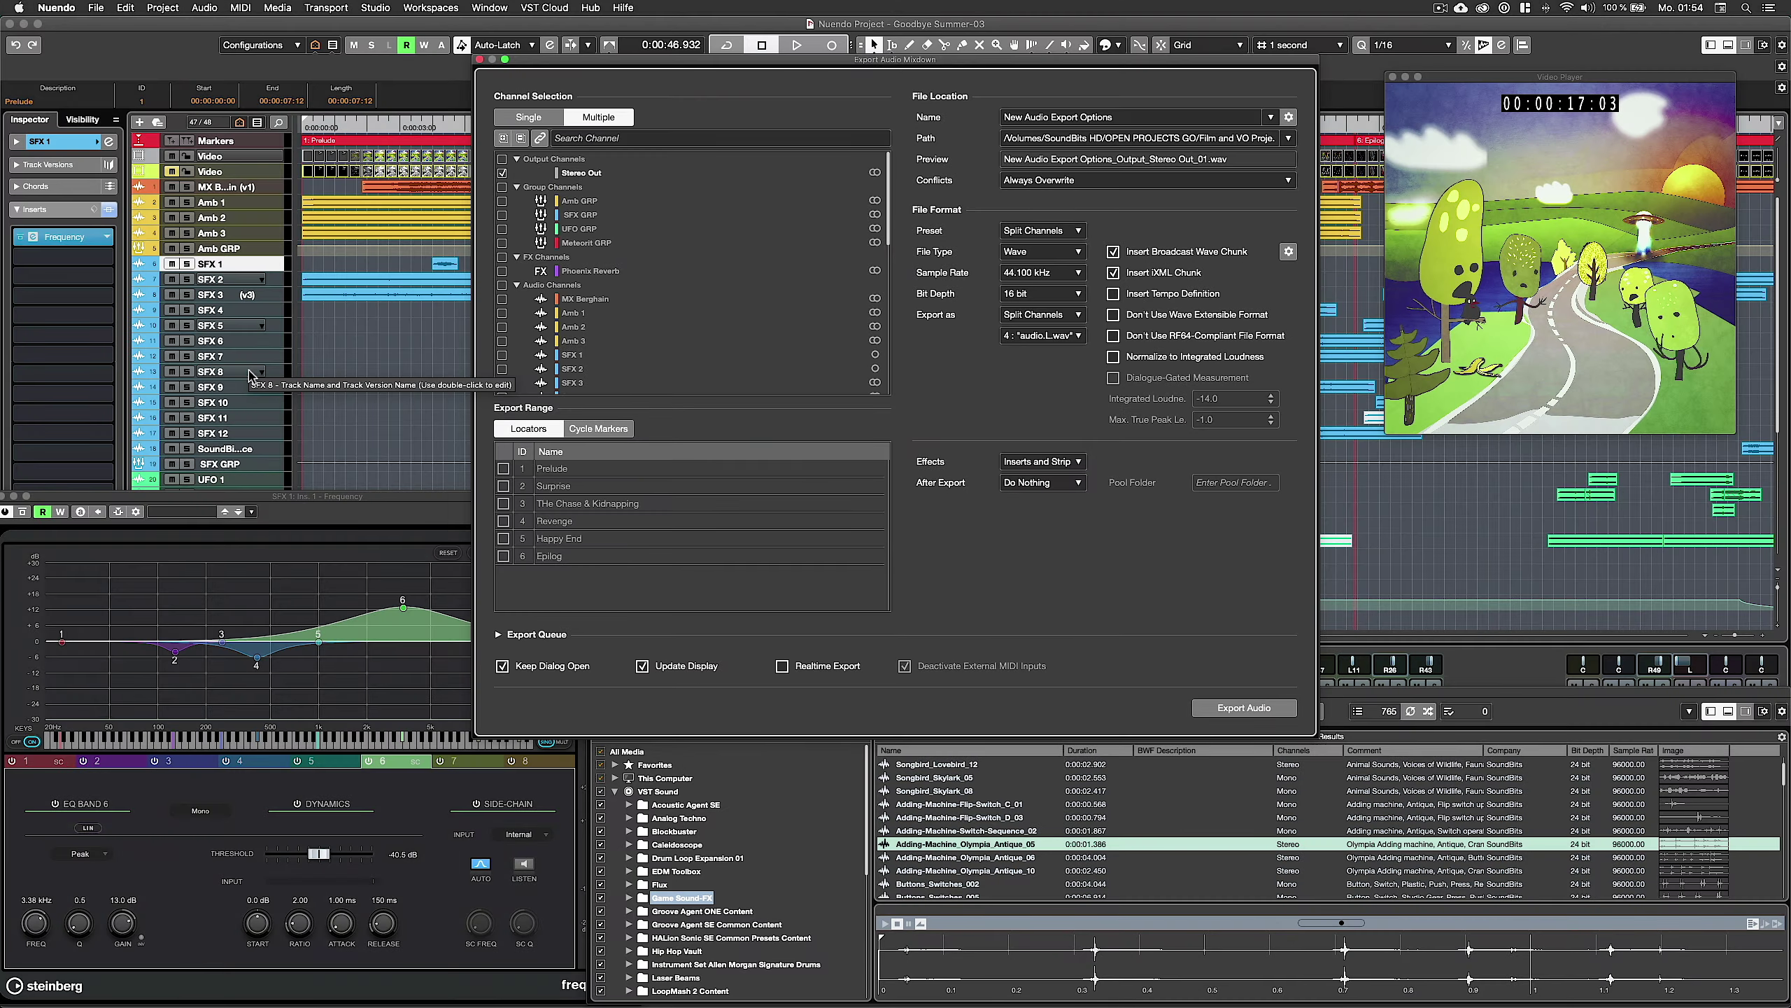
Select the tracks from SFX 1 through SFX GRP in the project and synchronize the export channel selection with them
{"action": "left_click", "coordinate": [224, 464], "text": "shift"}
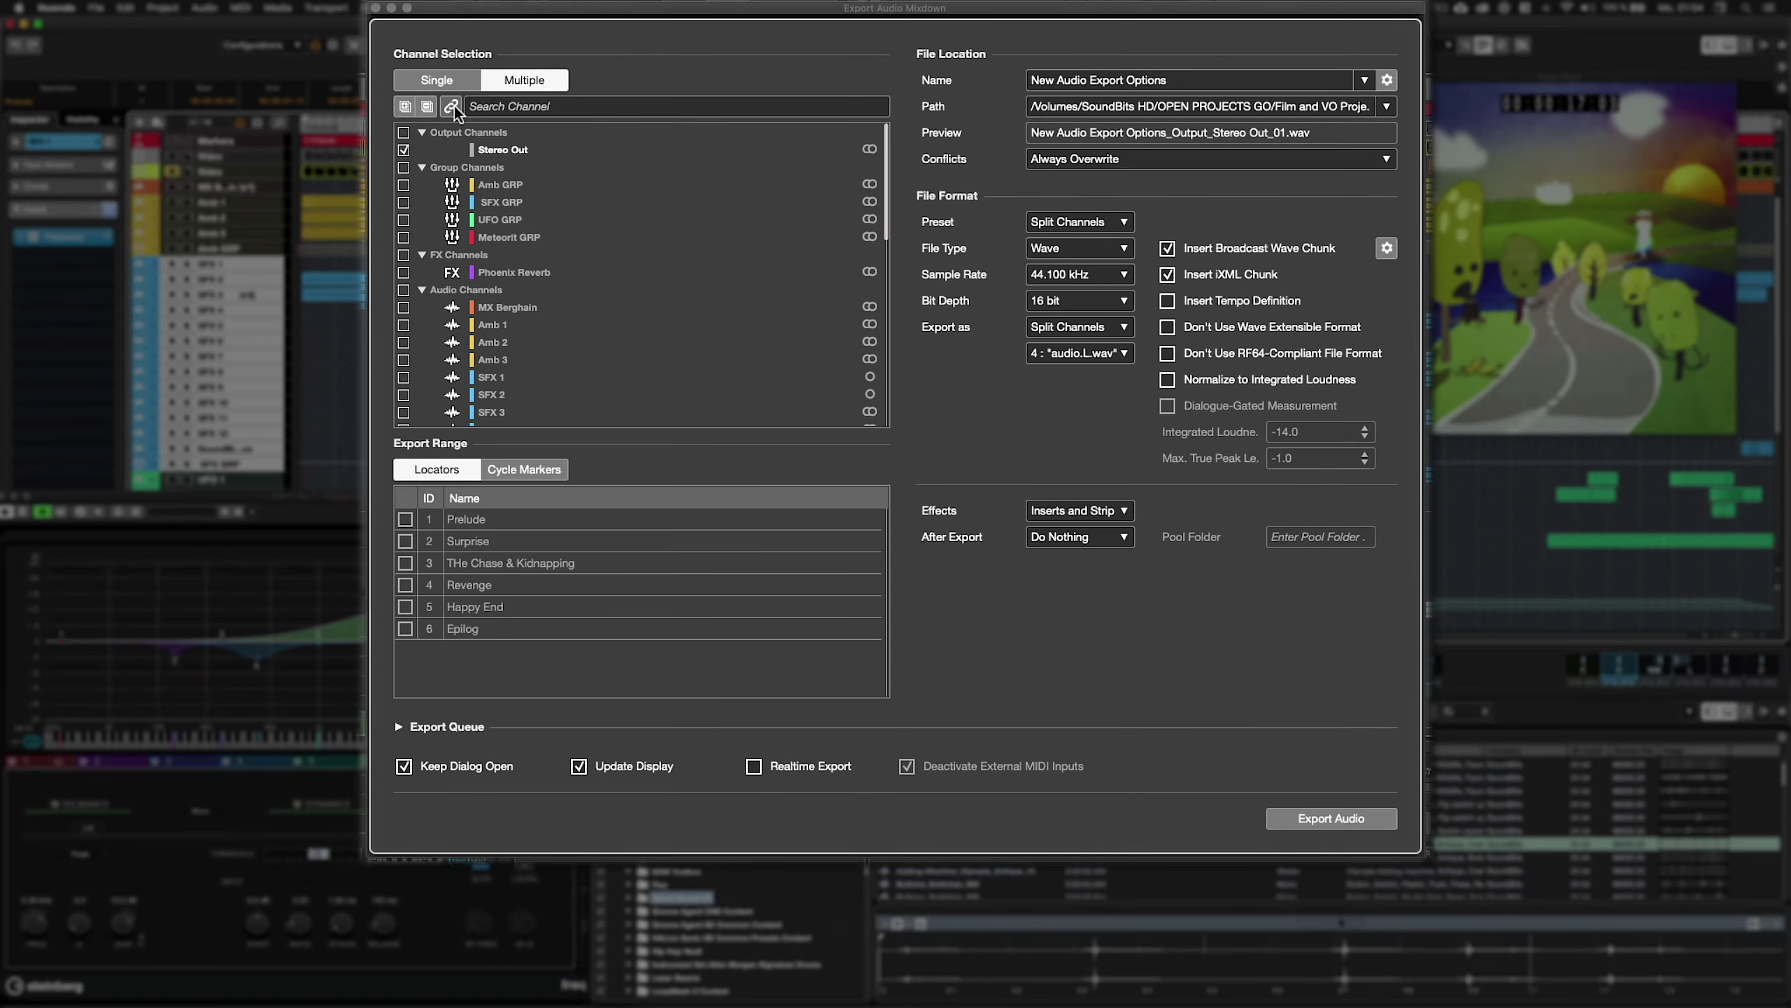
{"action": "left_click", "coordinate": [540, 138]}
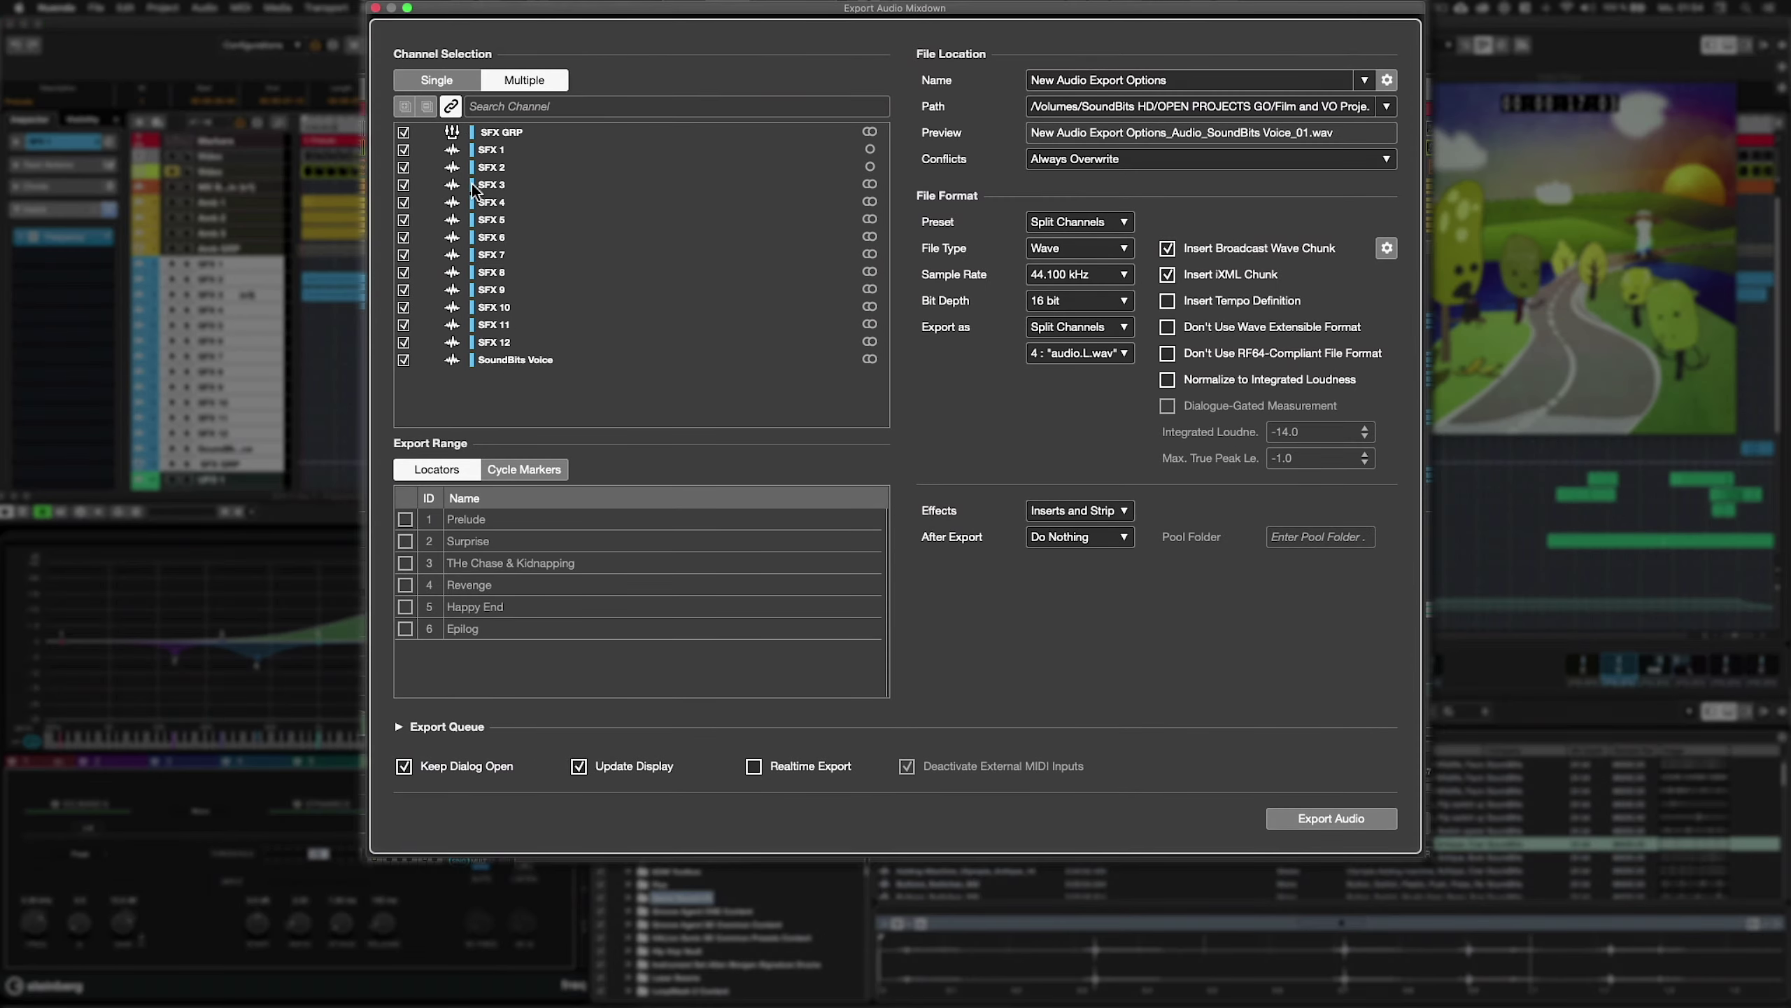